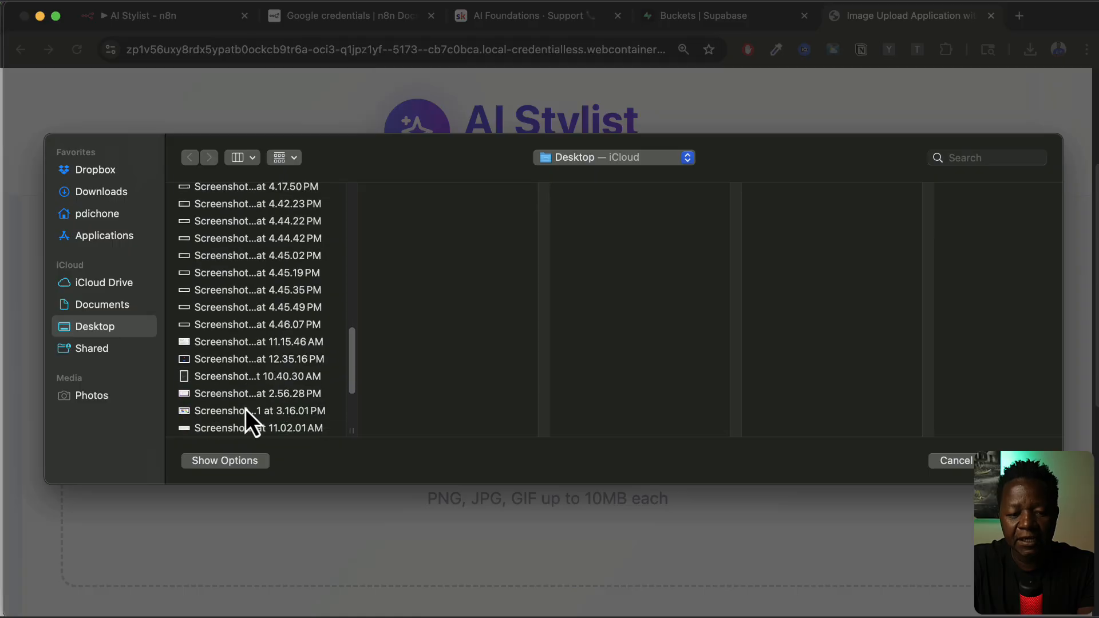
Step: Add the red T-shirt image "Screenshot 2025-06-25 at 4.00.45 PM.png" from the Desktop folder to the selected photos
left_click(235, 370)
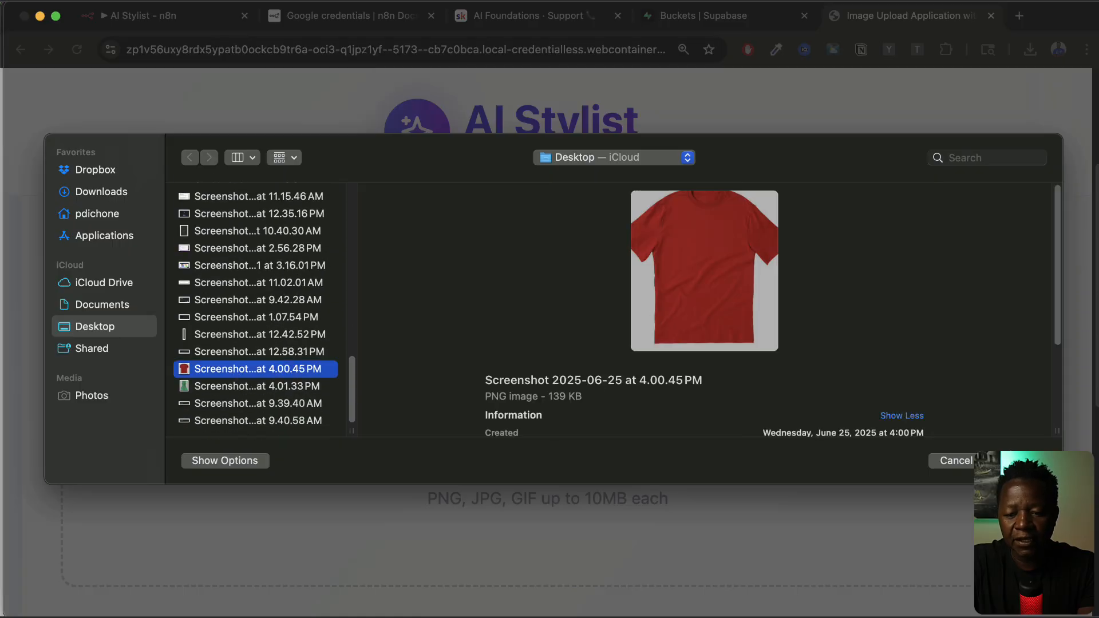
left_click(1019, 460)
scroll(657, 487, "down", 14)
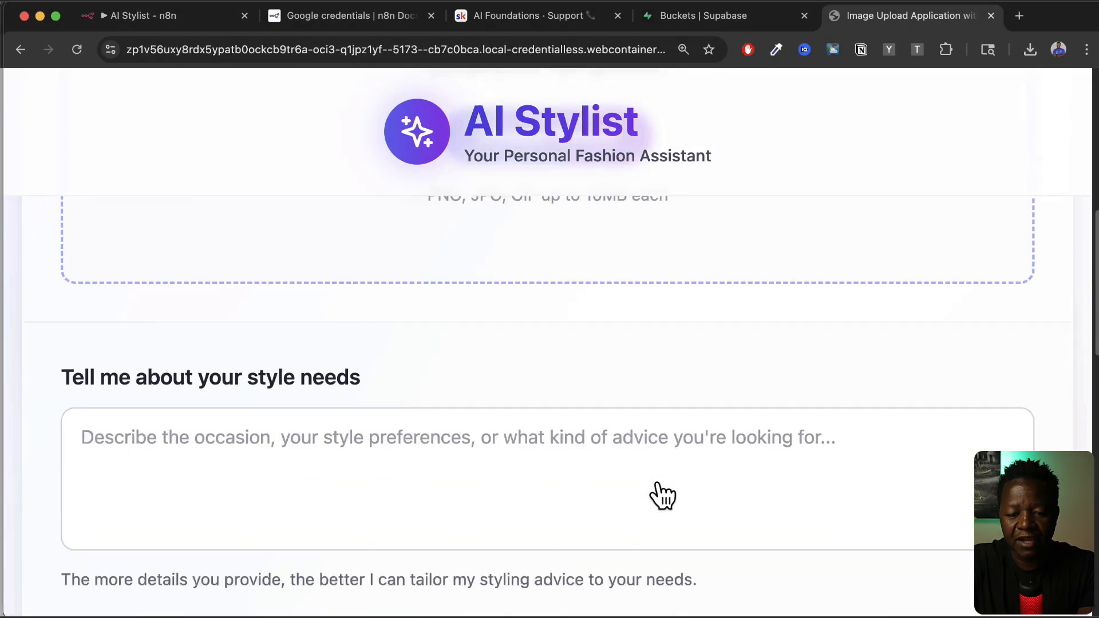
scroll(656, 482, "up", 8)
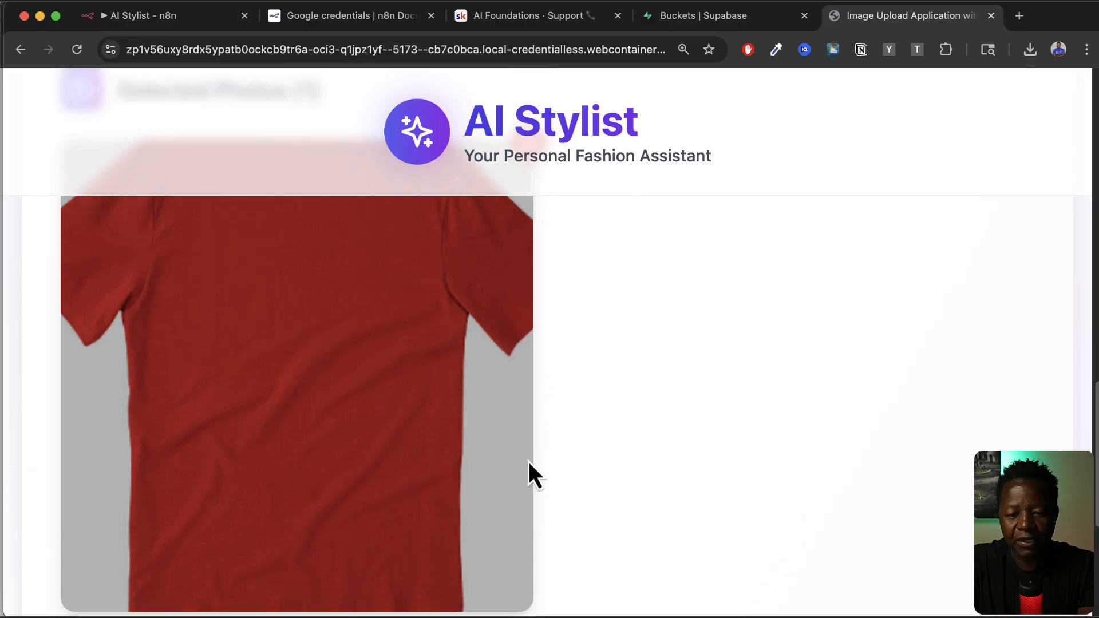
Step: Enter the style needs: "I am going out with friends and we'll be meeting new business people, and so I want to look nice. Please help."
scroll(528, 464, "up", 5)
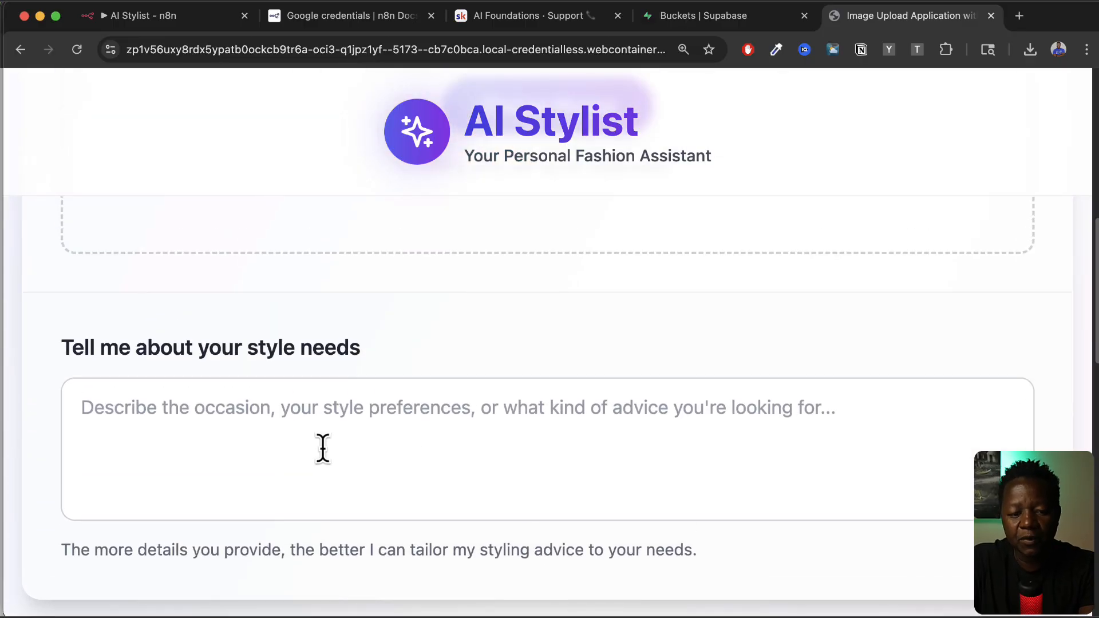
left_click(357, 441)
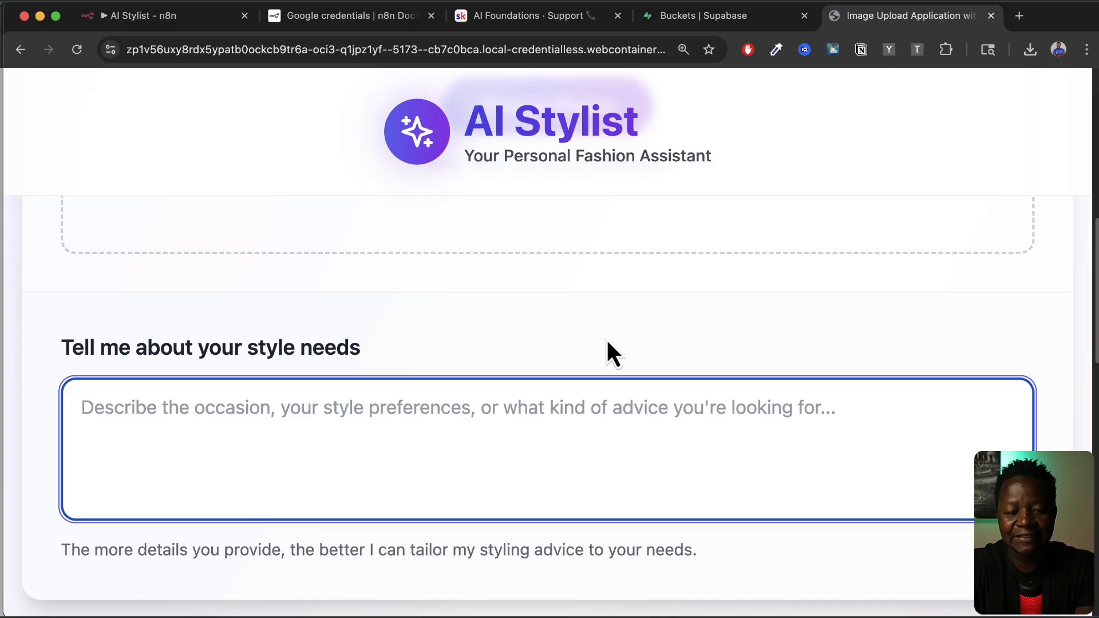
type("I am ")
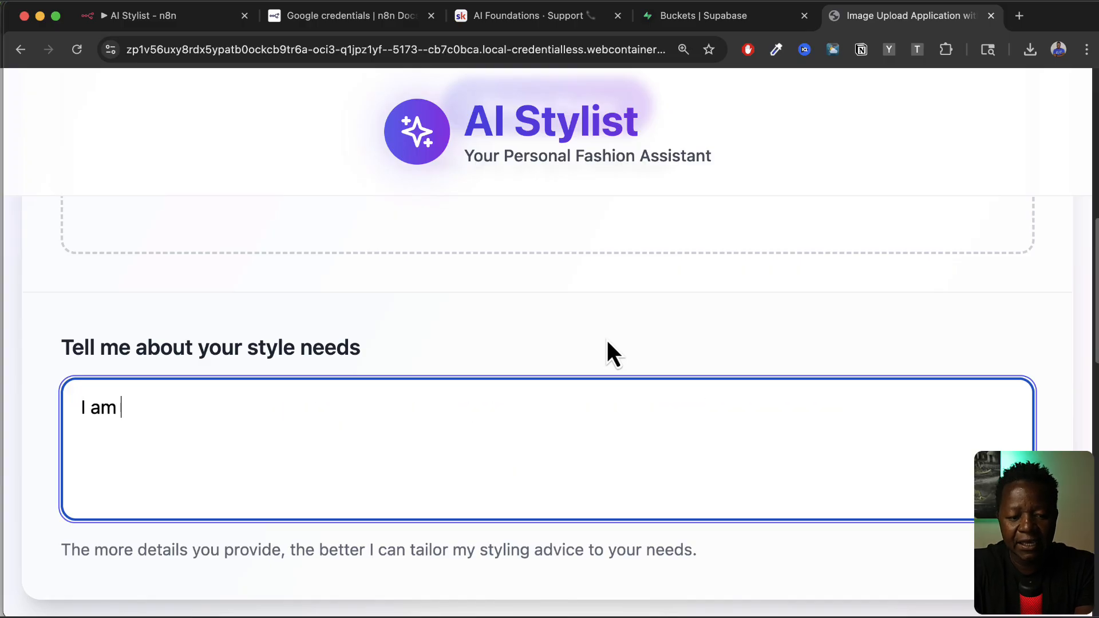
type("going out wit")
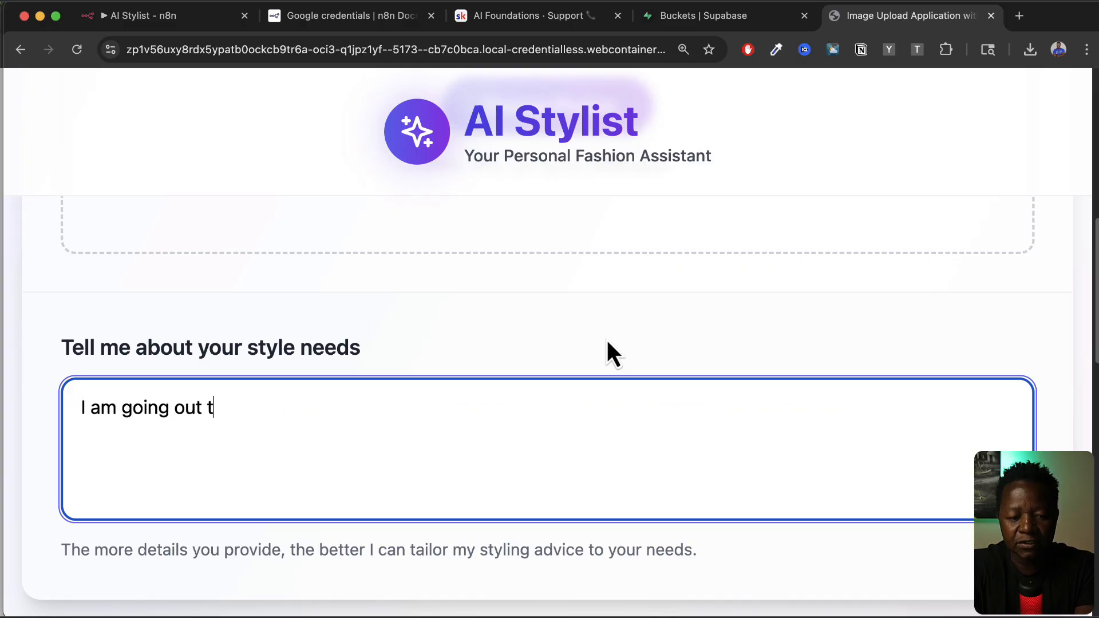
key("BackSpace")
type("with friends and")
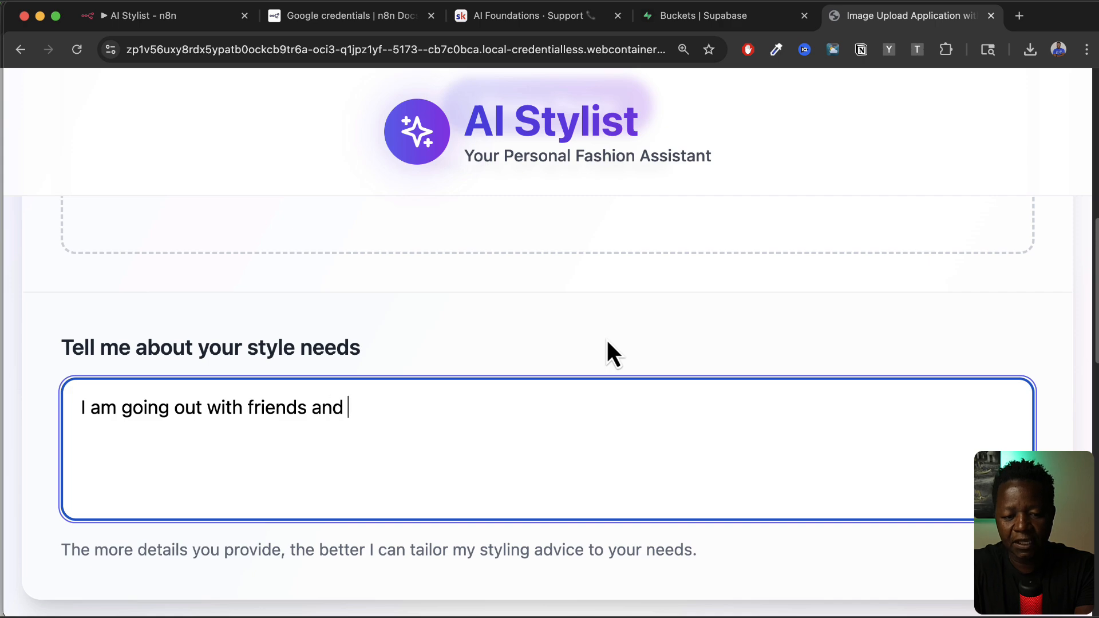
type(" we'll be me")
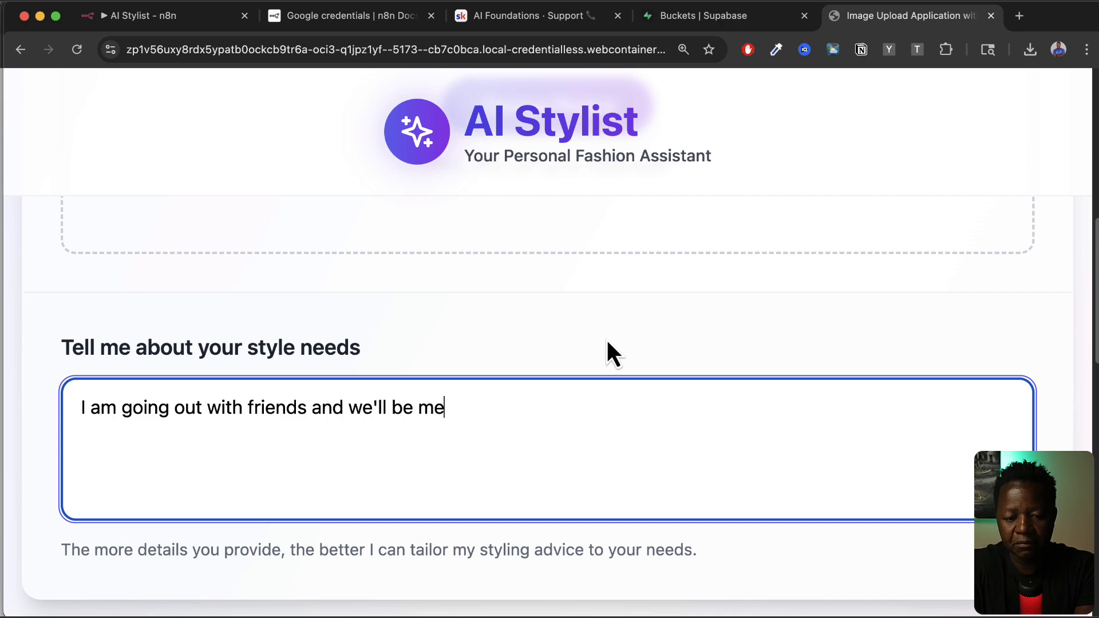
type("eting new business people")
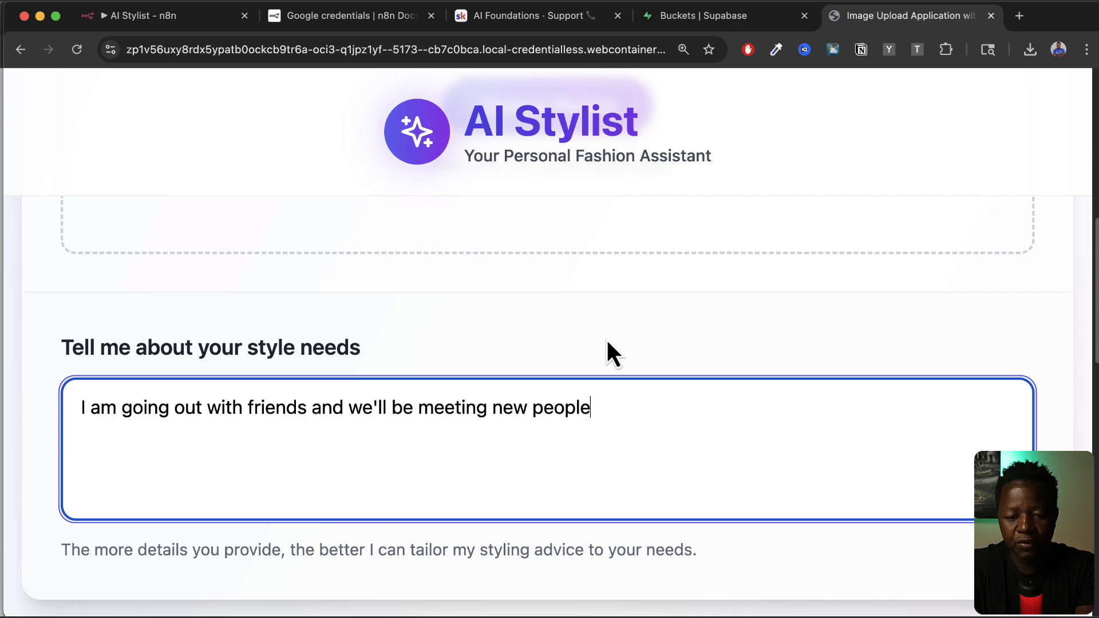
key("BackSpace")
key("BackSpace")
key("BackSpace")
key("BackSpace")
key("BackSpace")
key("BackSpace")
type("business people, and so ")
type("I wa")
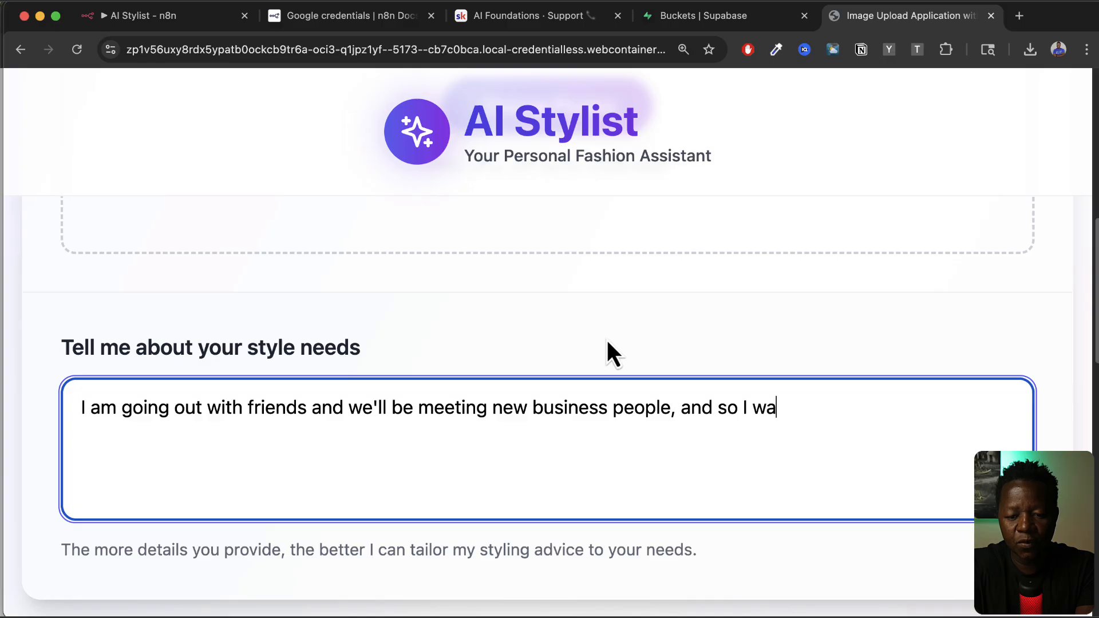
type("nt to look nice.")
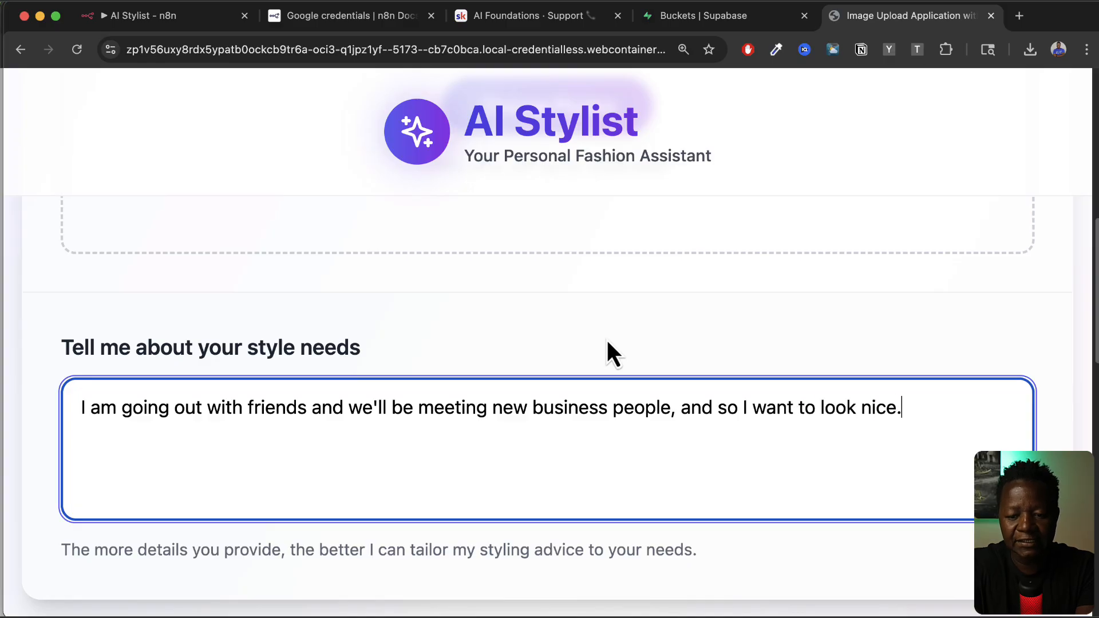
type(" Please help.")
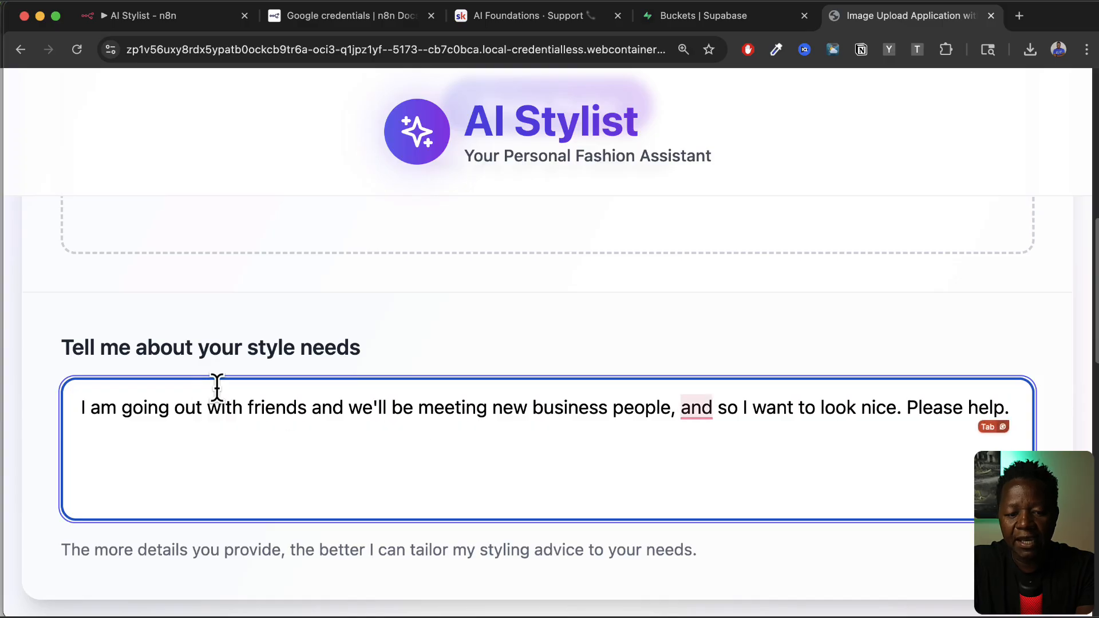
scroll(408, 441, "up", 10)
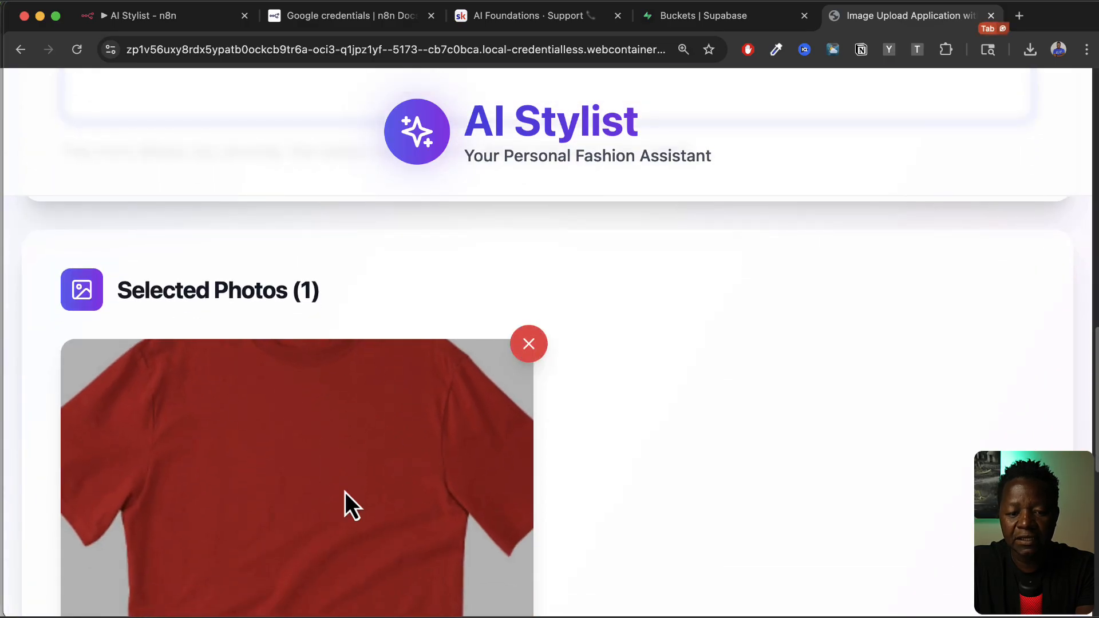
scroll(545, 514, "down", 9)
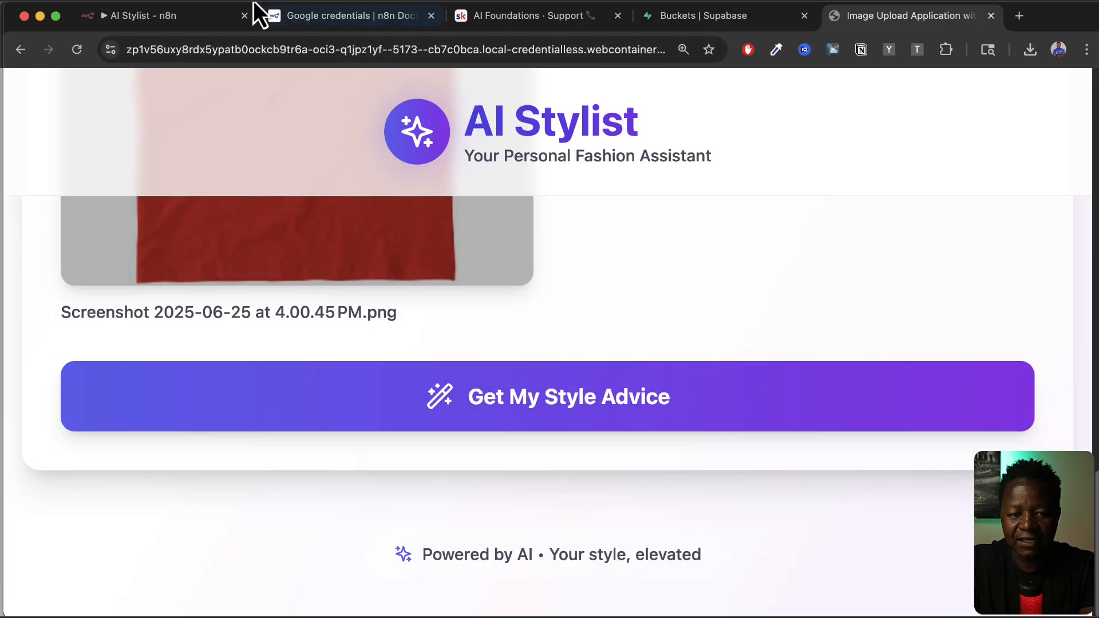
Step: Switch to the AI Stylist workflow in n8n and review its nodes back to the Webhook trigger
left_click(171, 16)
scroll(571, 451, "left", 15)
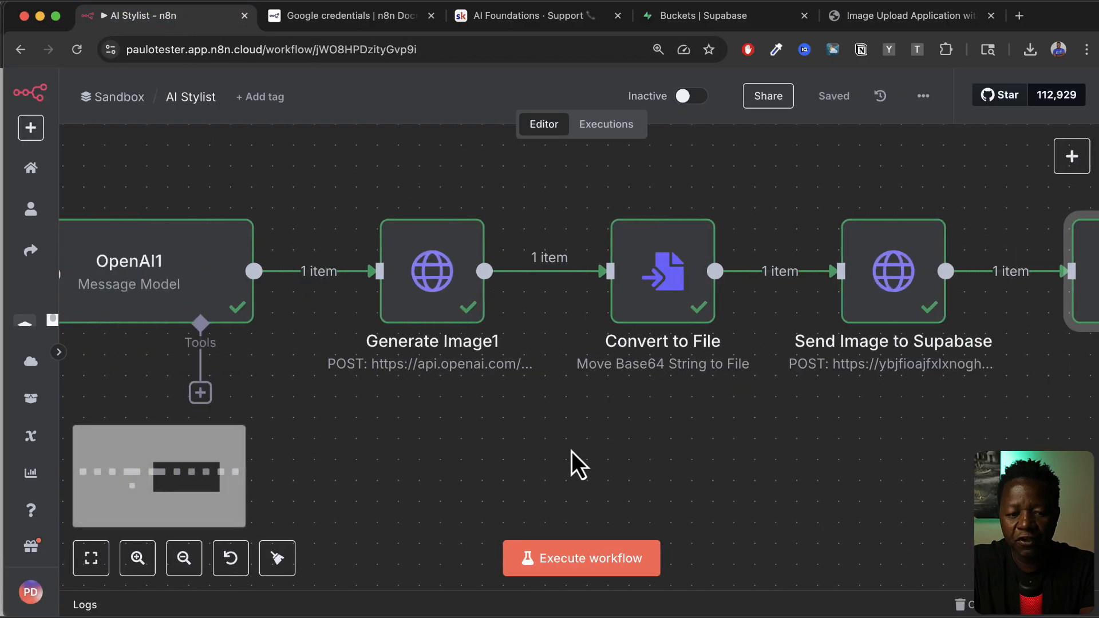
scroll(452, 467, "left", 10)
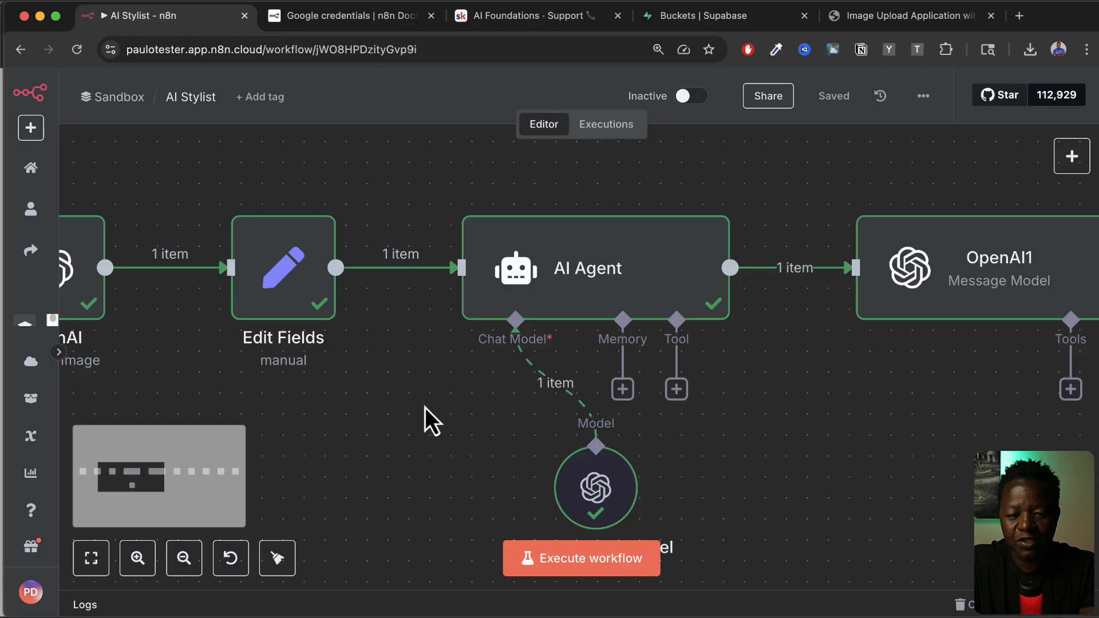
scroll(425, 408, "left", 10)
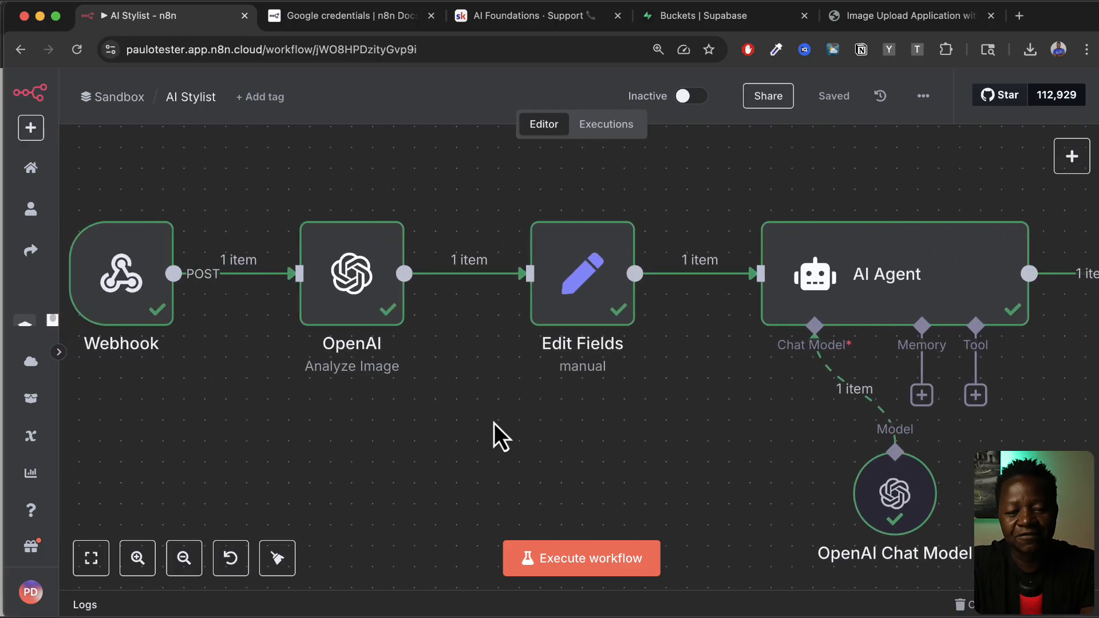
scroll(493, 424, "left", 5)
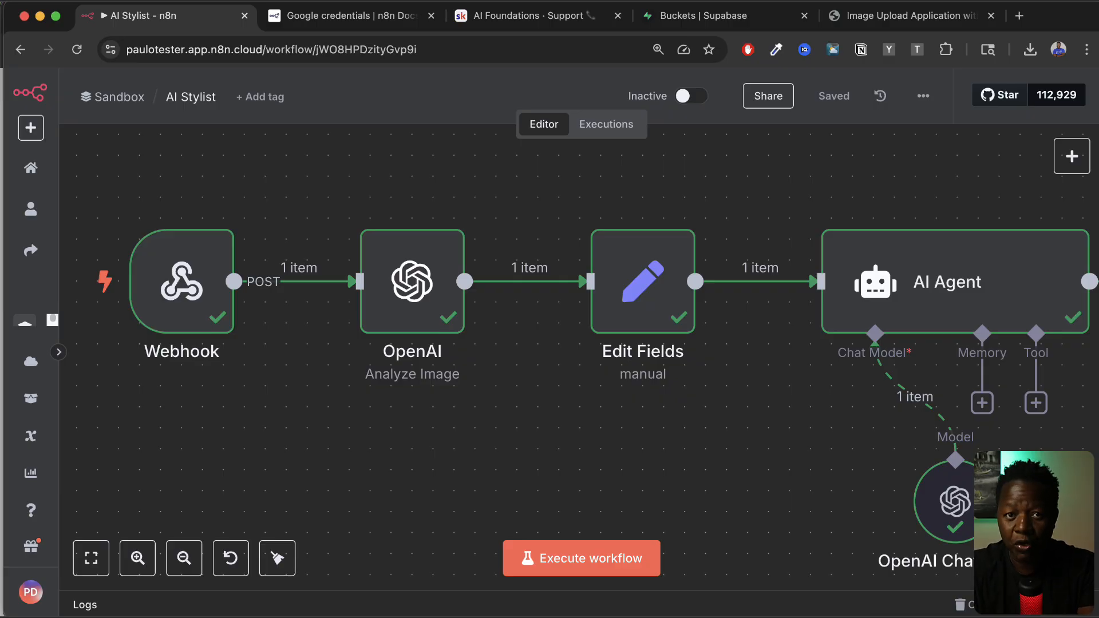
Step: Switch to the AI Foundations community on Skool, enlarge the page and look over the Support posts
left_click(514, 22)
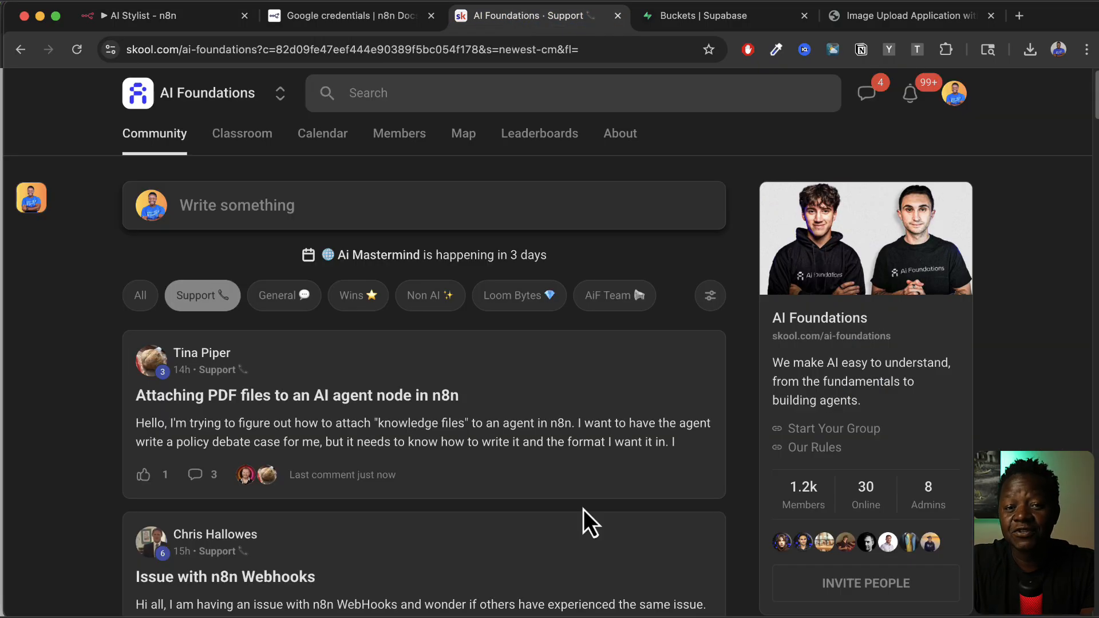
key("super+equal")
key("super+equal")
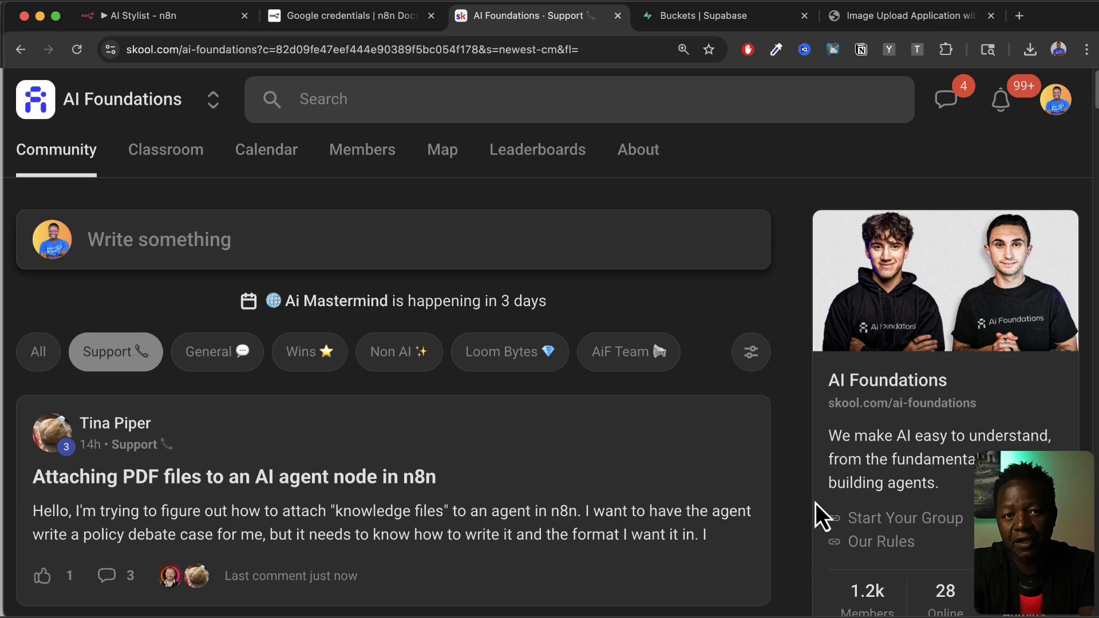
scroll(751, 513, "down", 2)
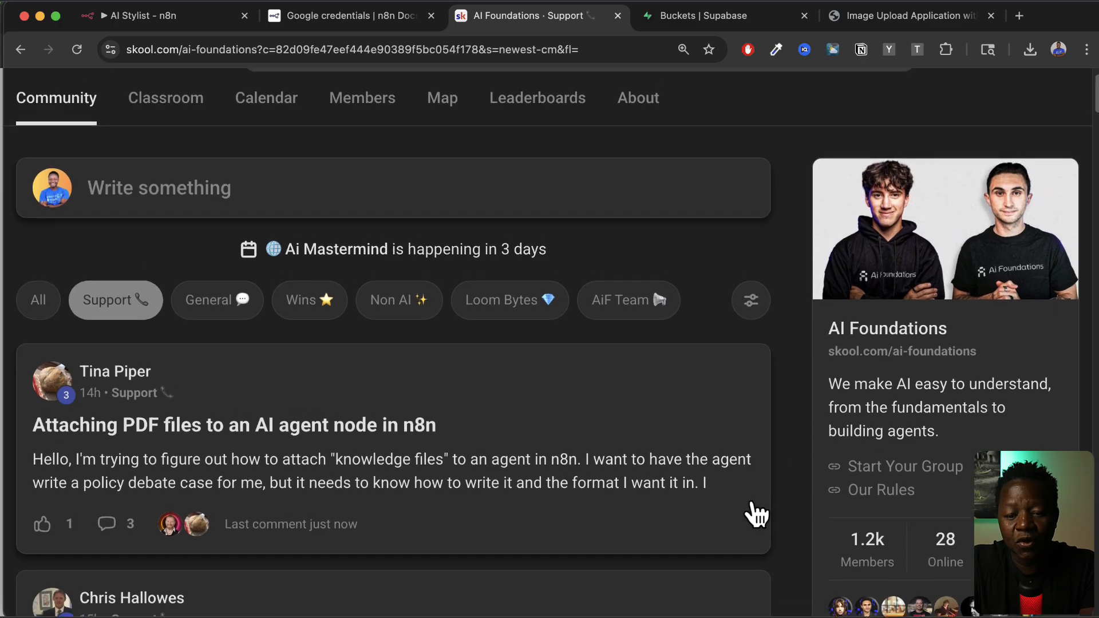
scroll(756, 513, "up", 1)
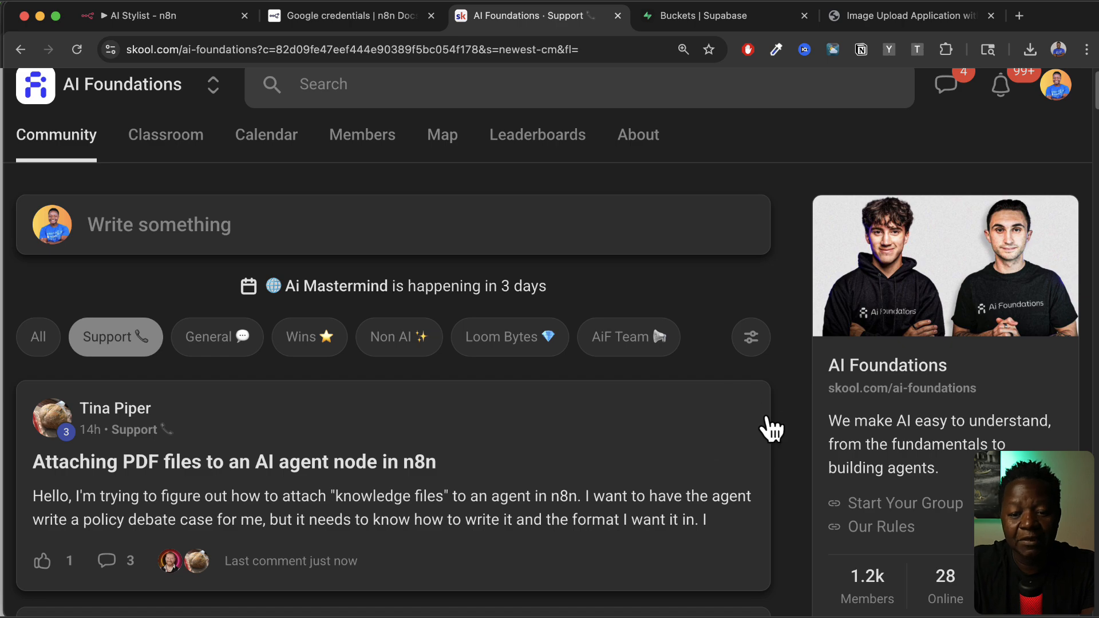
scroll(770, 429, "down", 1)
scroll(769, 429, "up", 2)
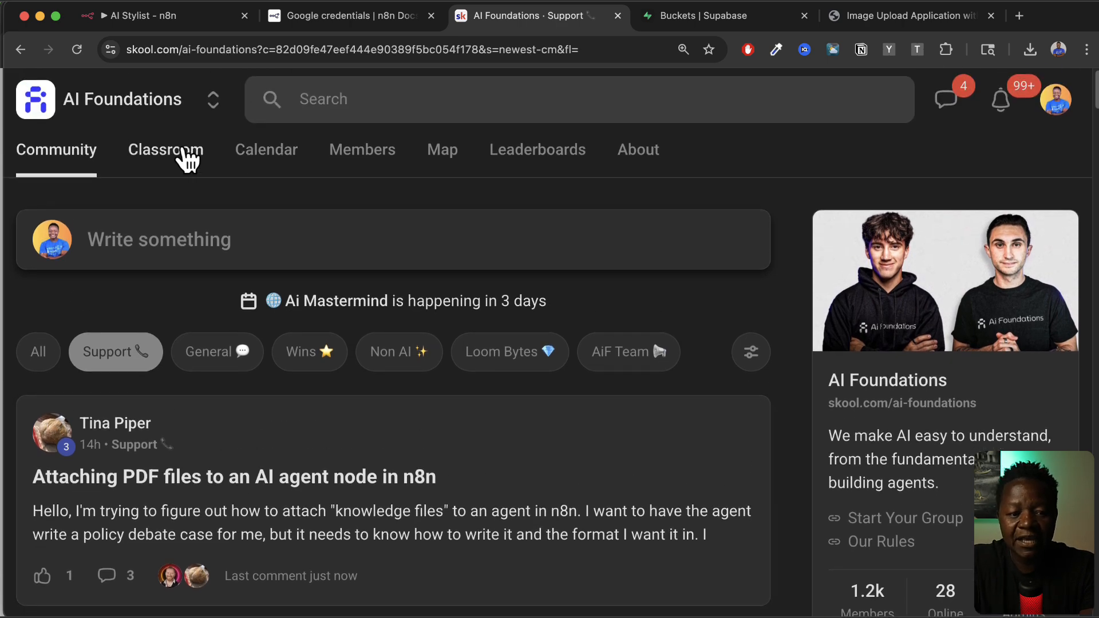
Step: Open the AI Foundations classroom and browse its courses, including Build Agents with N8N and Agents to Apps
left_click(185, 159)
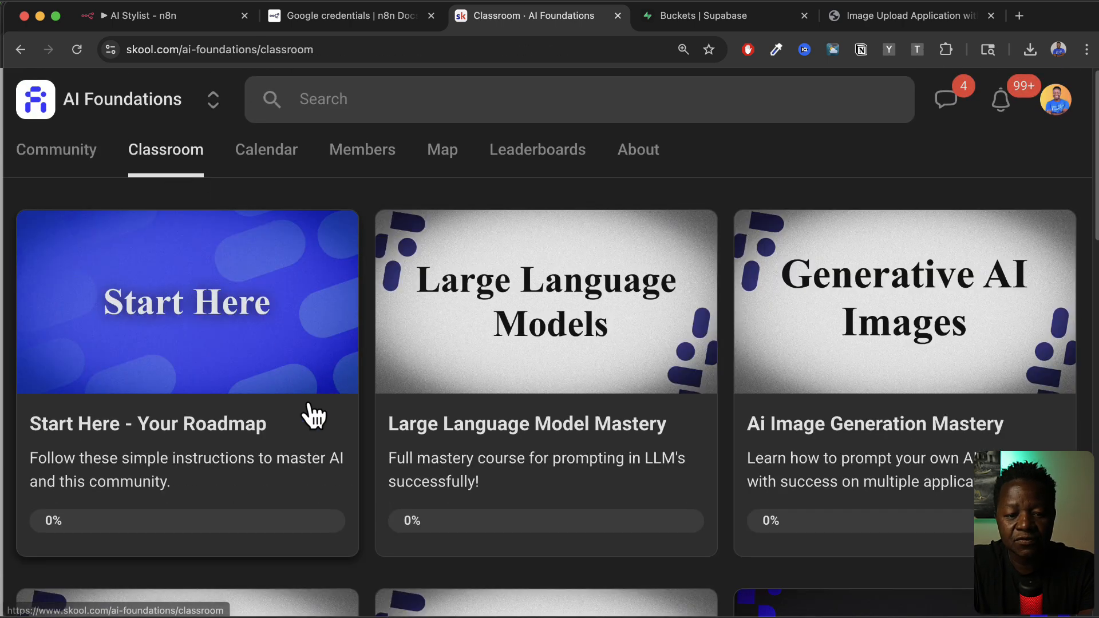
scroll(314, 418, "down", 1)
scroll(430, 299, "down", 1)
scroll(569, 405, "down", 5)
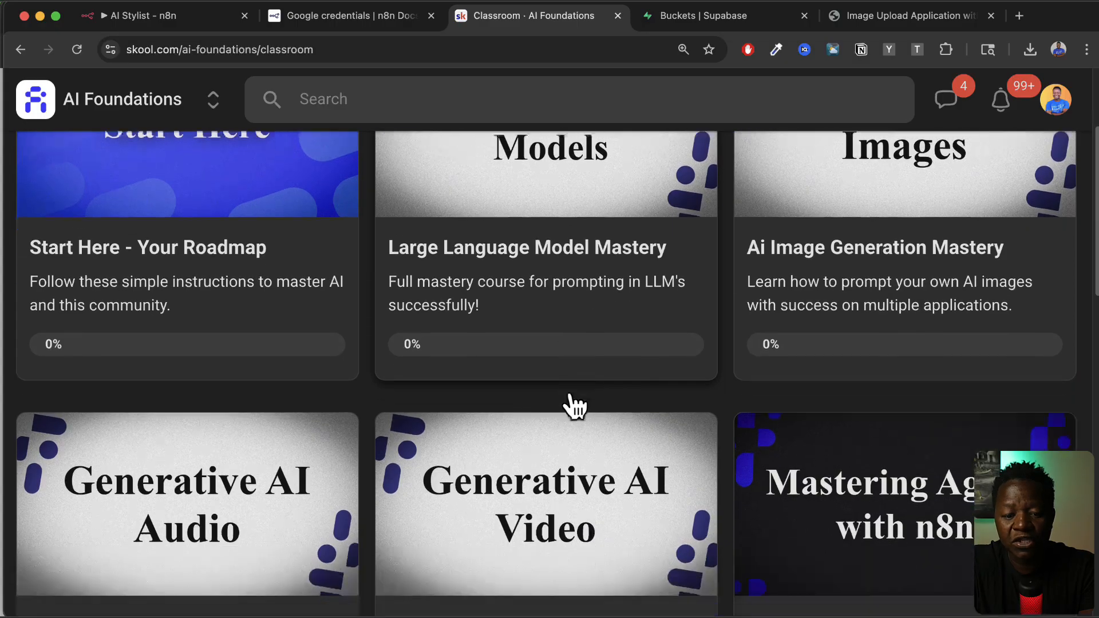
scroll(756, 417, "down", 1)
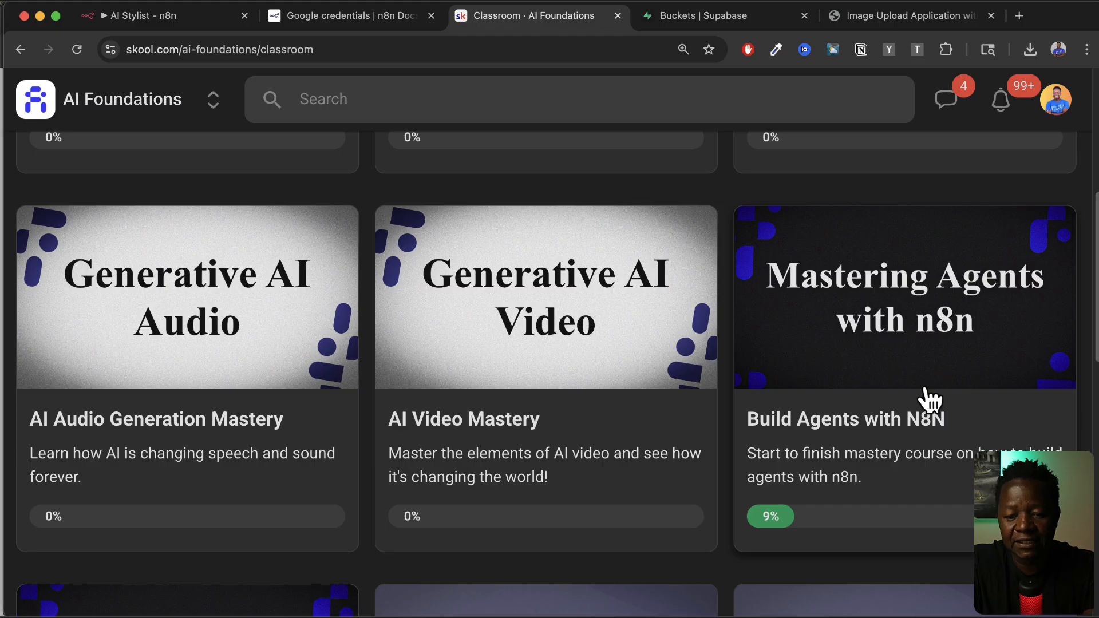
scroll(851, 478, "down", 7)
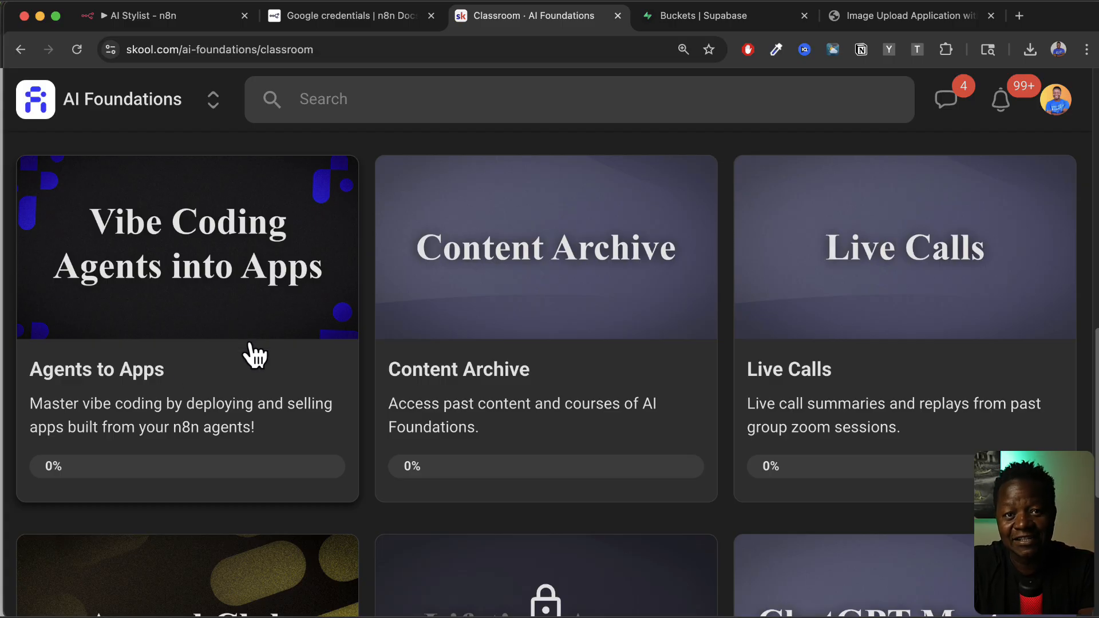
scroll(255, 355, "up", 10)
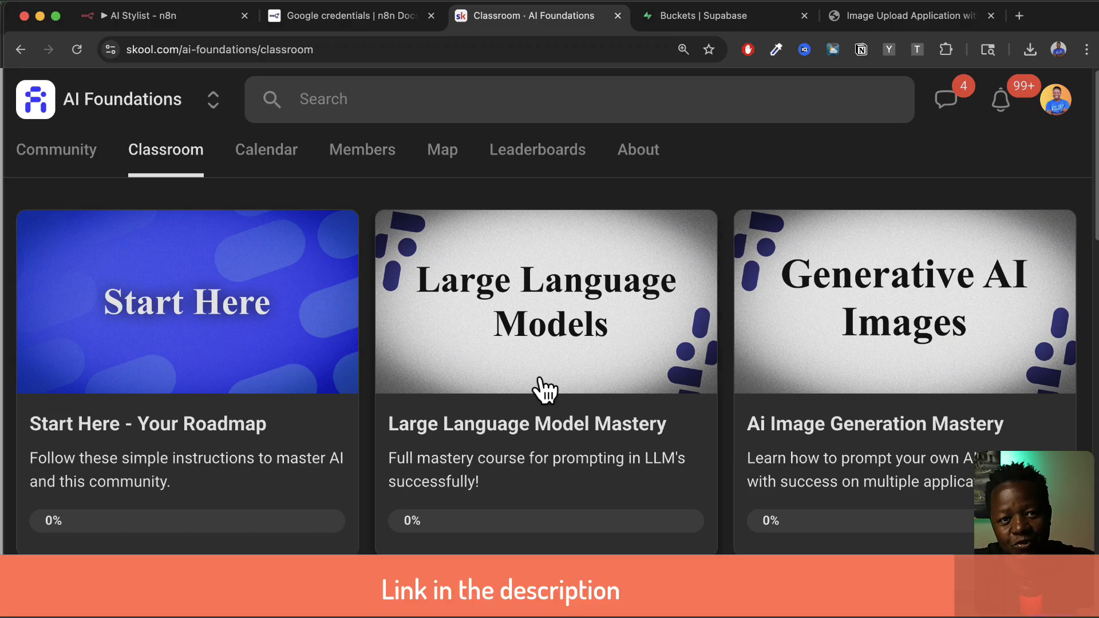
Step: Return to the AI Stylist workflow in n8n and execute it so the Webhook listens for a test call
key("super+1")
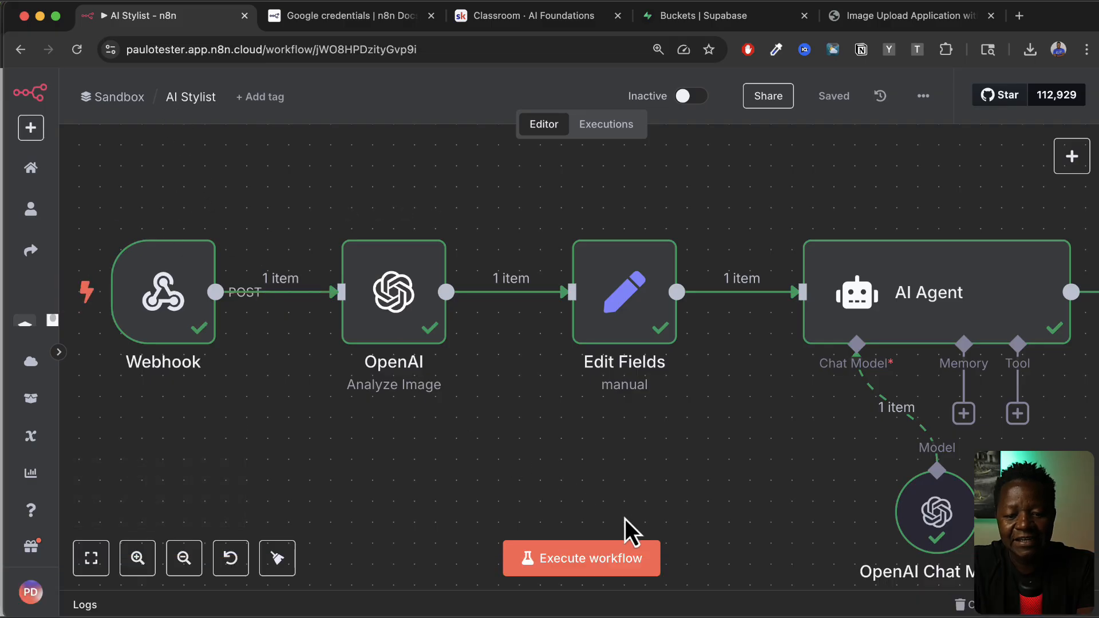
left_click(575, 561)
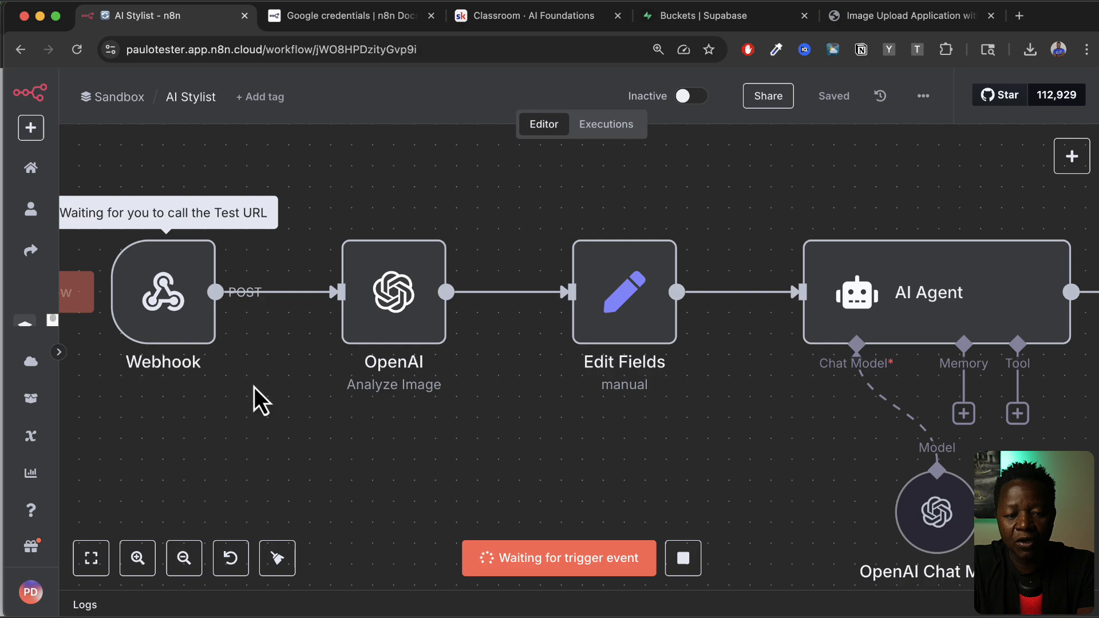
scroll(254, 387, "left", 5)
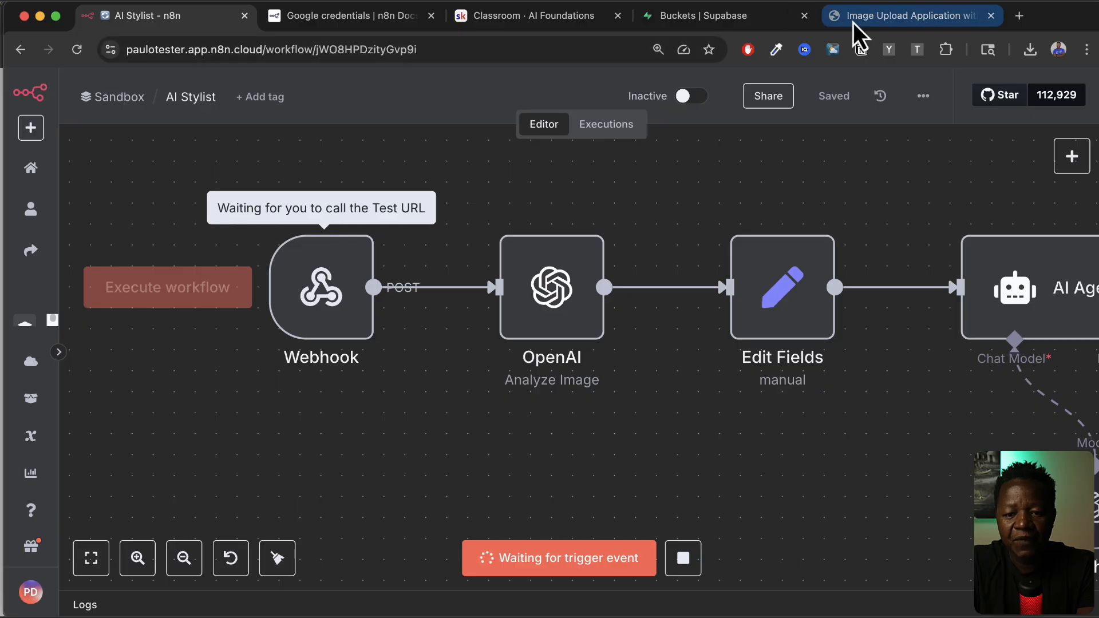
Step: Switch to the AI Stylist web app, review the selected T-shirt photo and submit the request for style advice
left_click(867, 24)
scroll(596, 352, "up", 2)
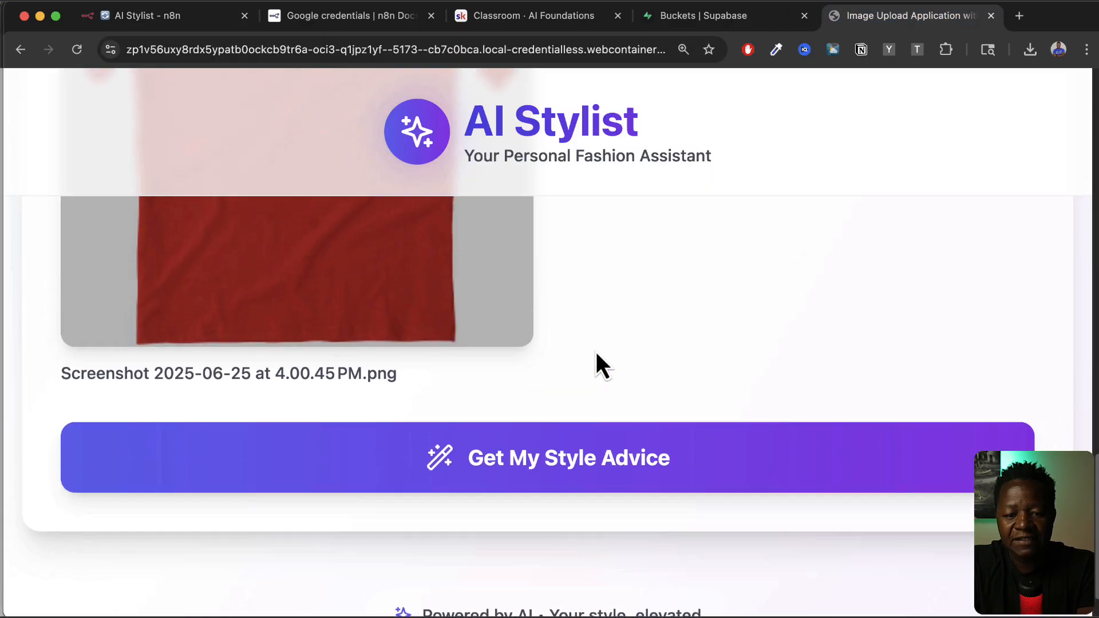
scroll(590, 469, "up", 6)
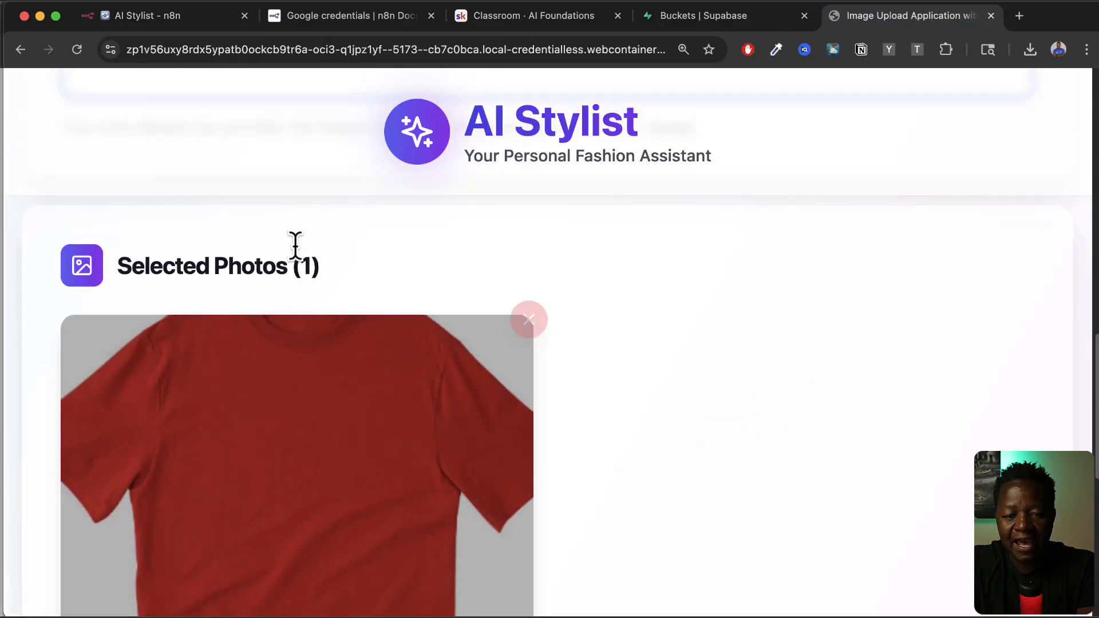
scroll(409, 394, "up", 5)
scroll(444, 368, "down", 10)
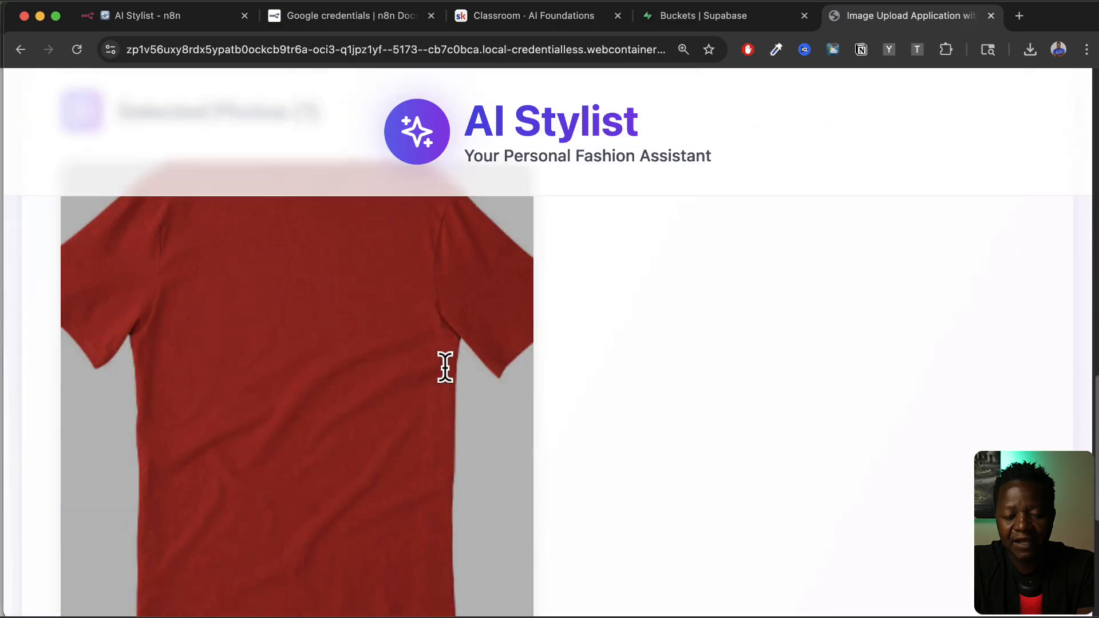
left_click(536, 404)
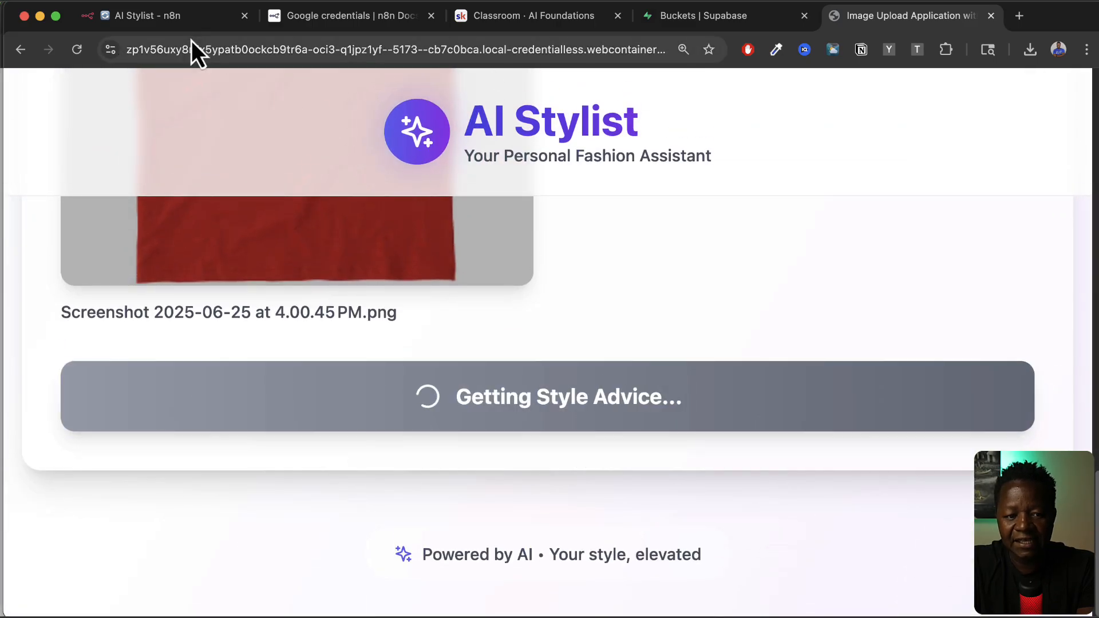
Step: Return to the AI Stylist workflow in n8n and follow its execution from the Webhook through the AI Agent to Generate Image1
left_click(176, 27)
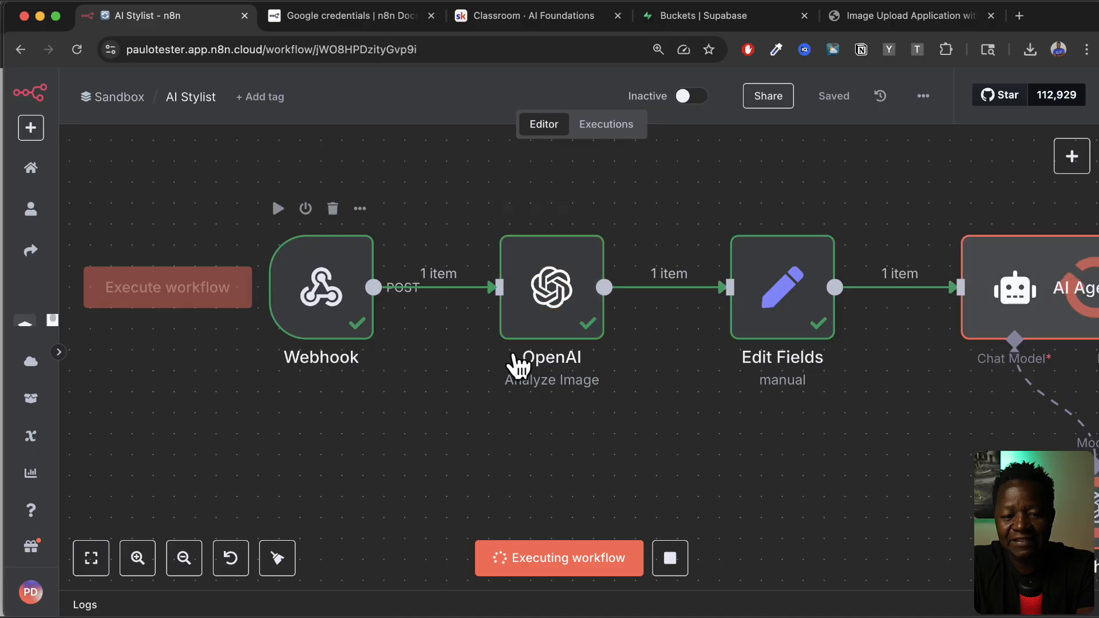
scroll(665, 411, "right", 10)
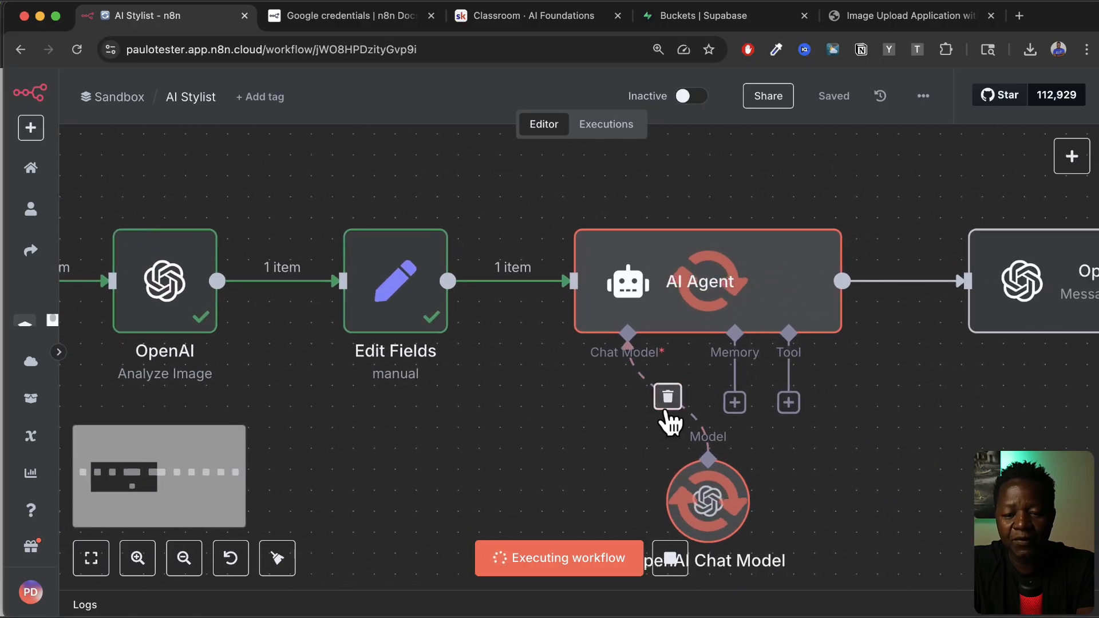
scroll(766, 448, "down", 3)
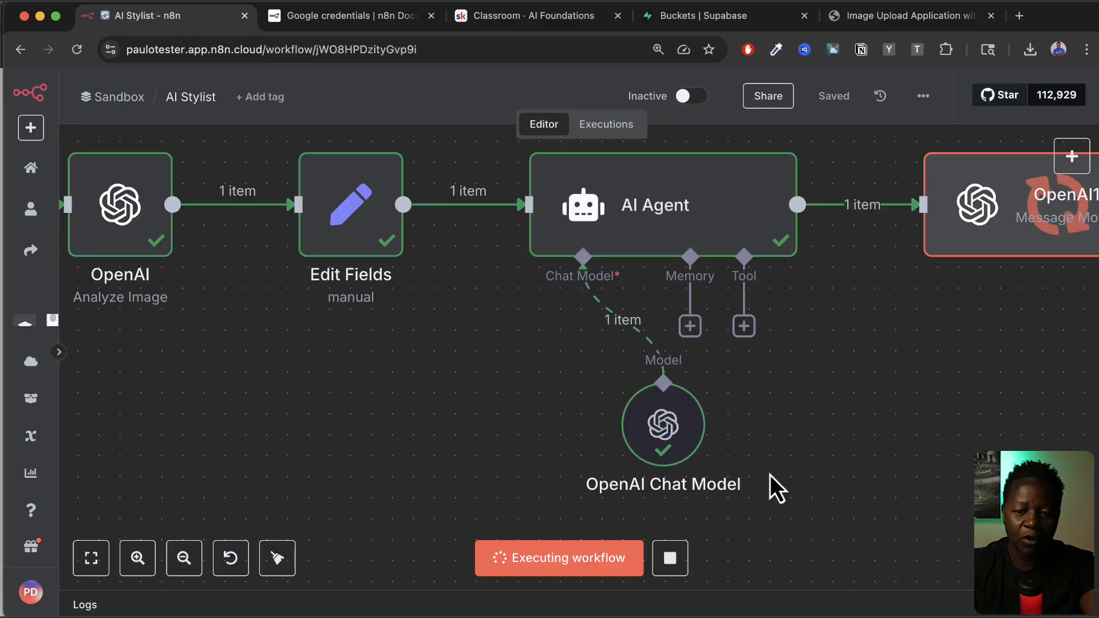
scroll(771, 476, "right", 10)
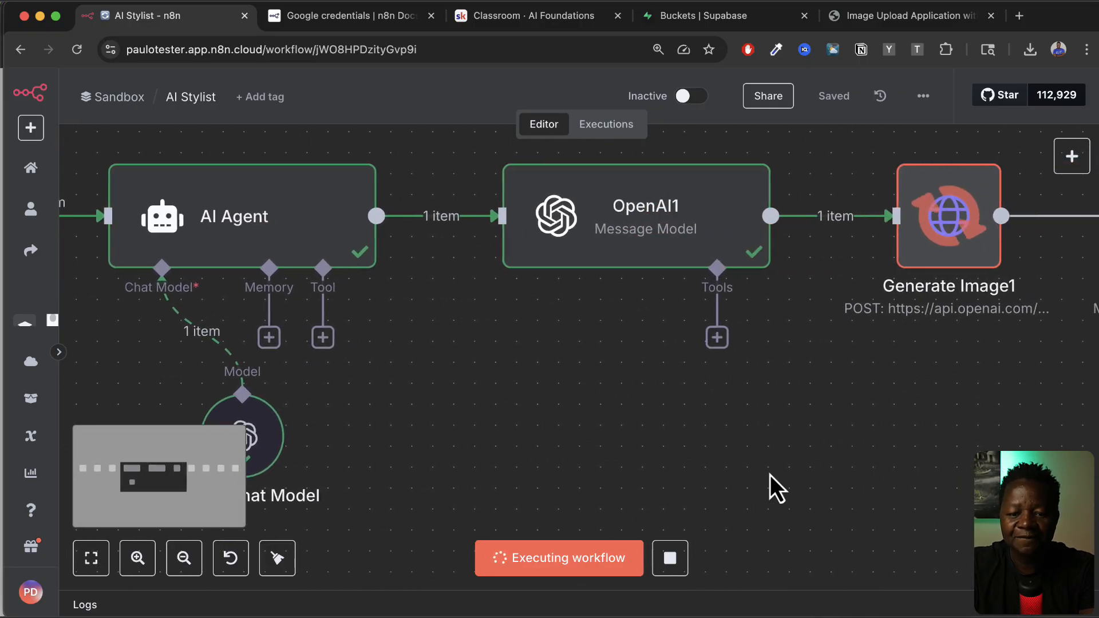
scroll(642, 376, "right", 4)
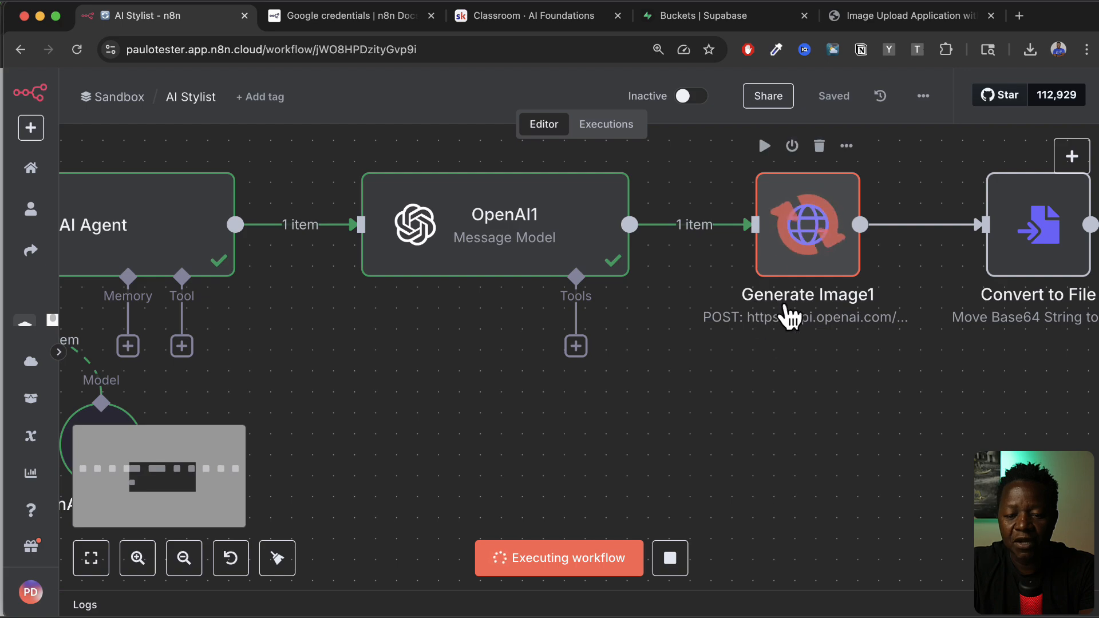
scroll(774, 374, "right", 3)
scroll(774, 373, "up", 1)
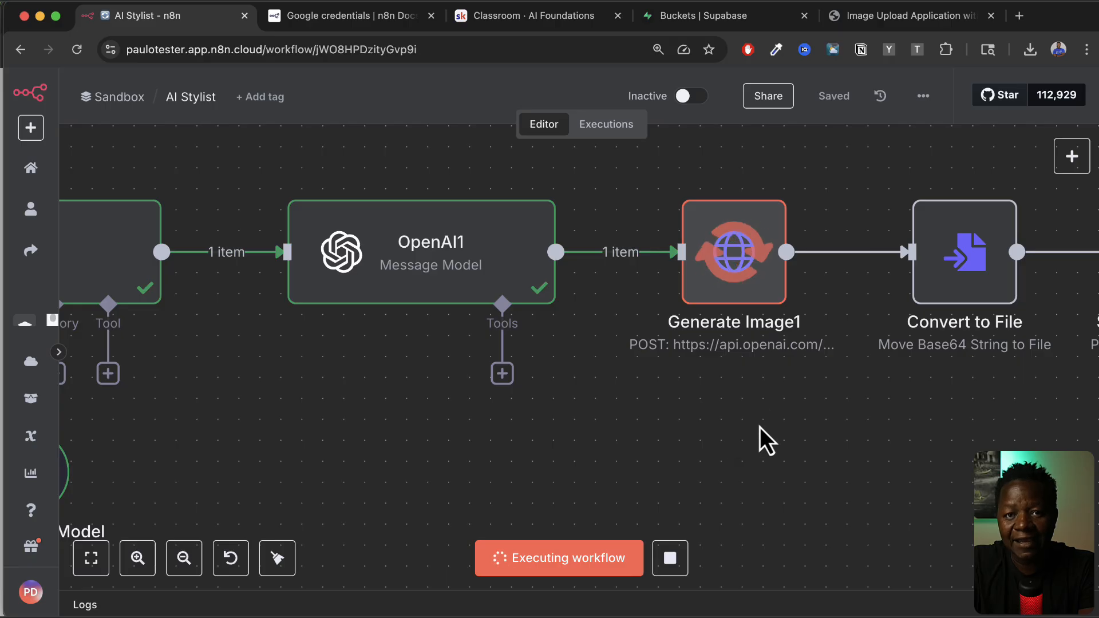
Step: Follow the execution from Generate Image1 through Convert to File, Send Image to Supabase and Code to Respond to Webhook
scroll(760, 429, "right", 2)
scroll(761, 428, "up", 1)
scroll(761, 427, "right", 3)
scroll(761, 427, "up", 1)
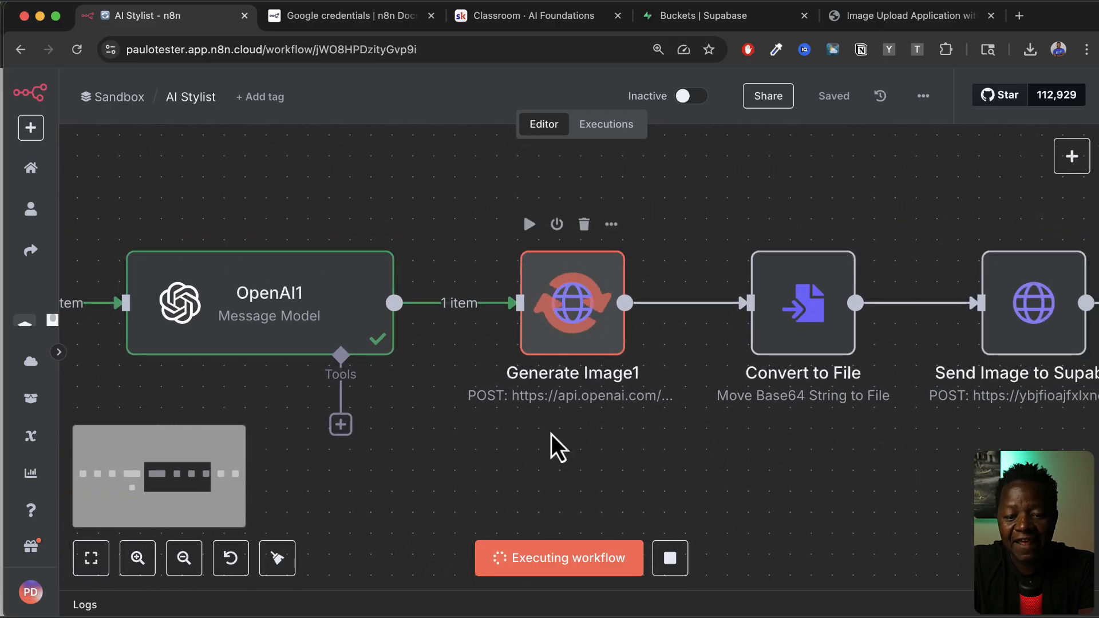
scroll(655, 408, "right", 3)
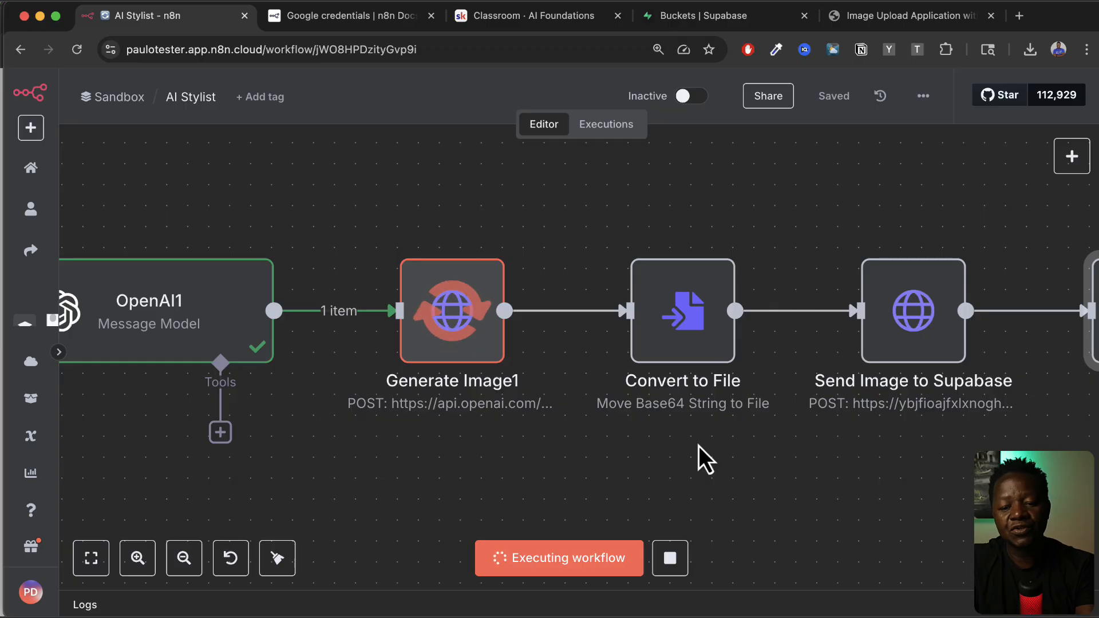
scroll(722, 417, "right", 5)
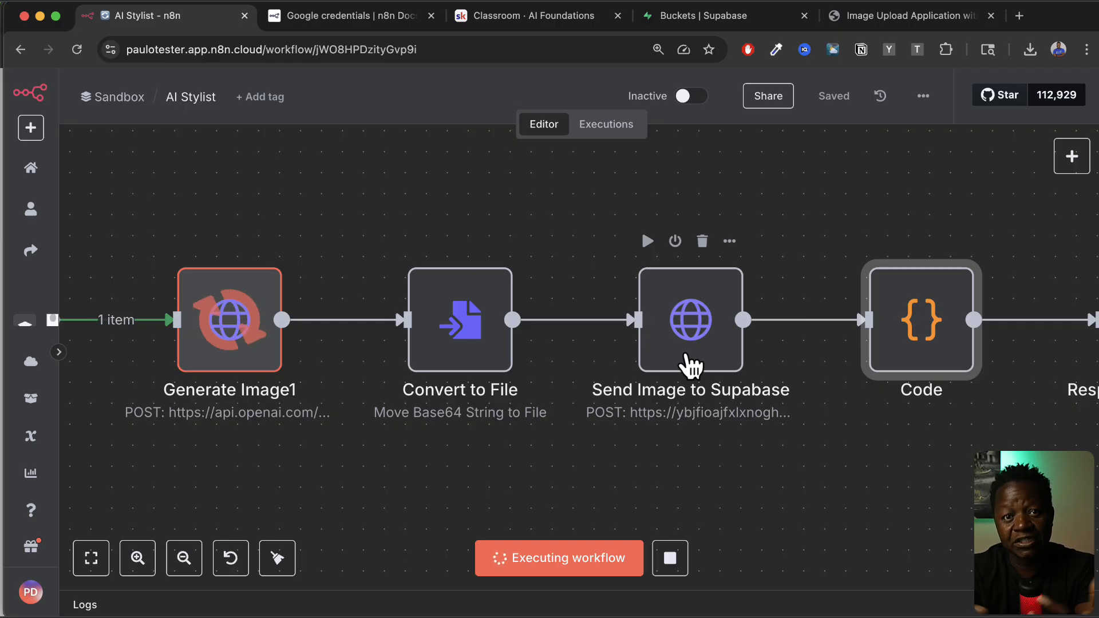
scroll(691, 365, "right", 5)
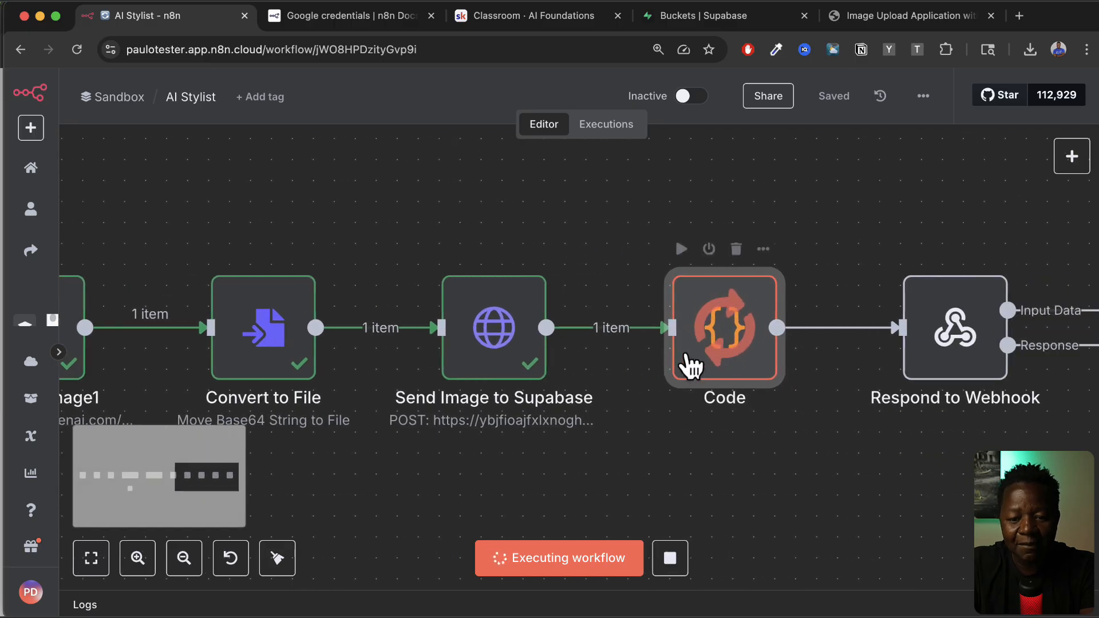
scroll(728, 401, "right", 3)
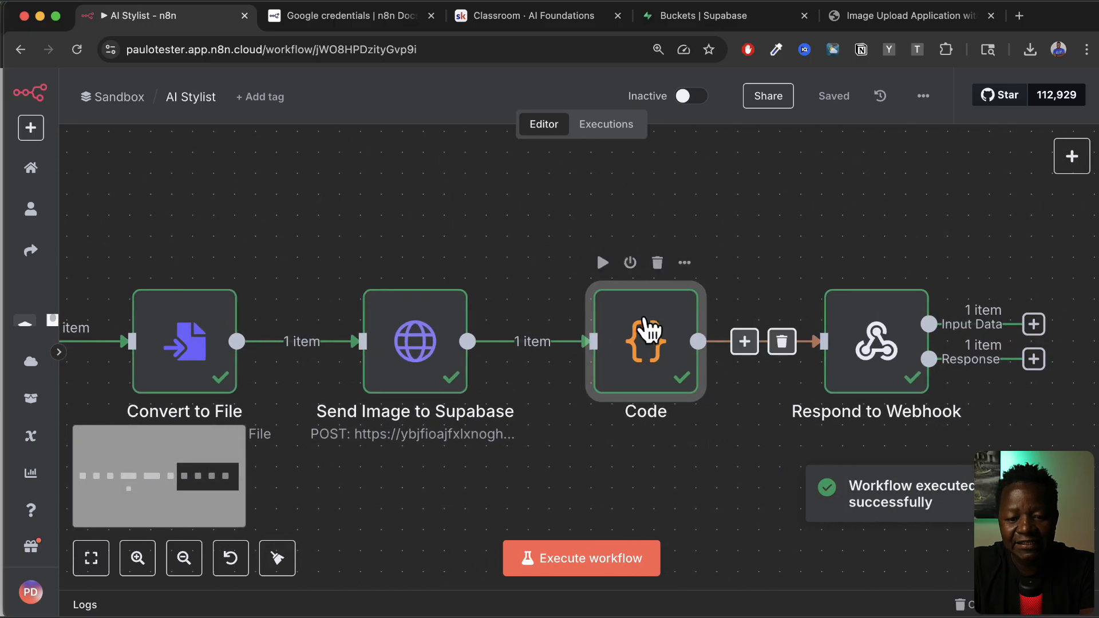
scroll(648, 384, "right", 4)
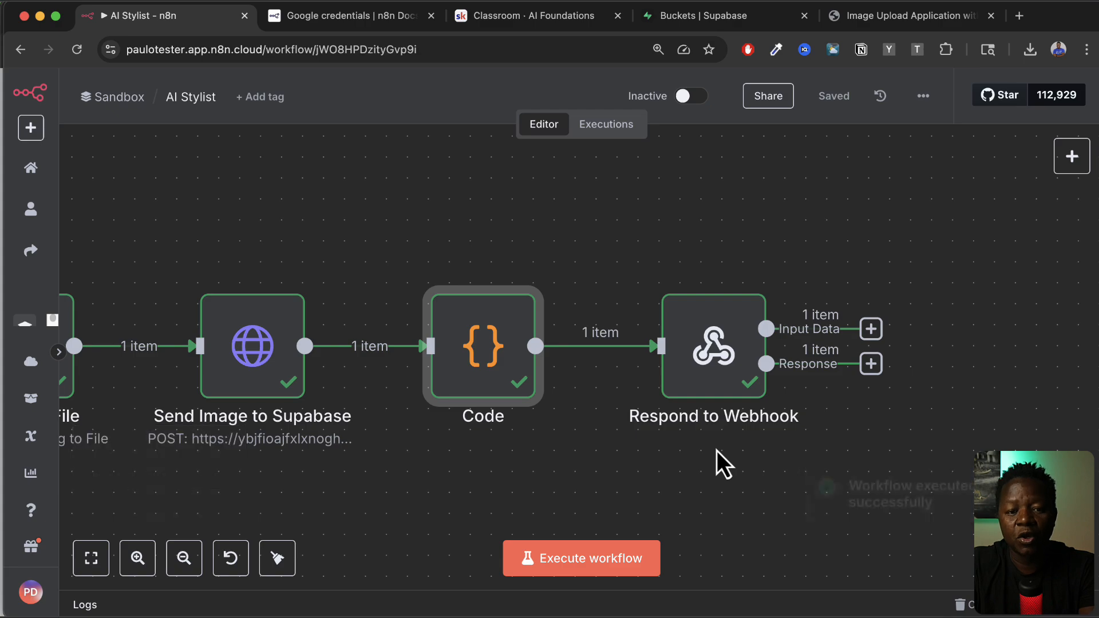
Step: Switch to the AI Stylist web app and examine the generated outfit image under Style Visualization and the form above it
left_click(853, 20)
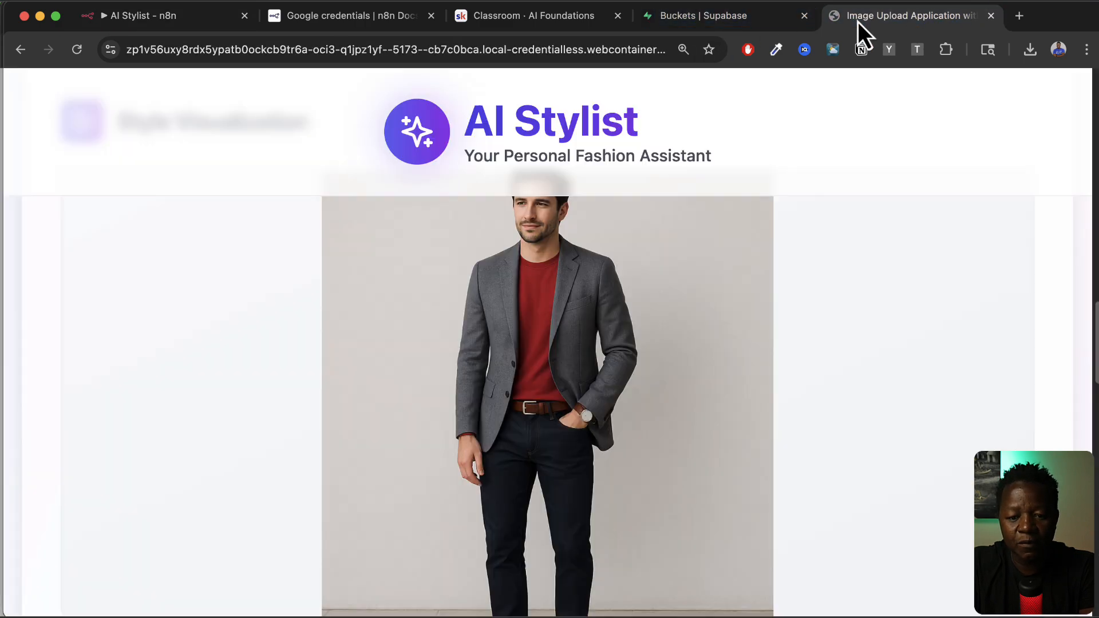
scroll(658, 429, "up", 3)
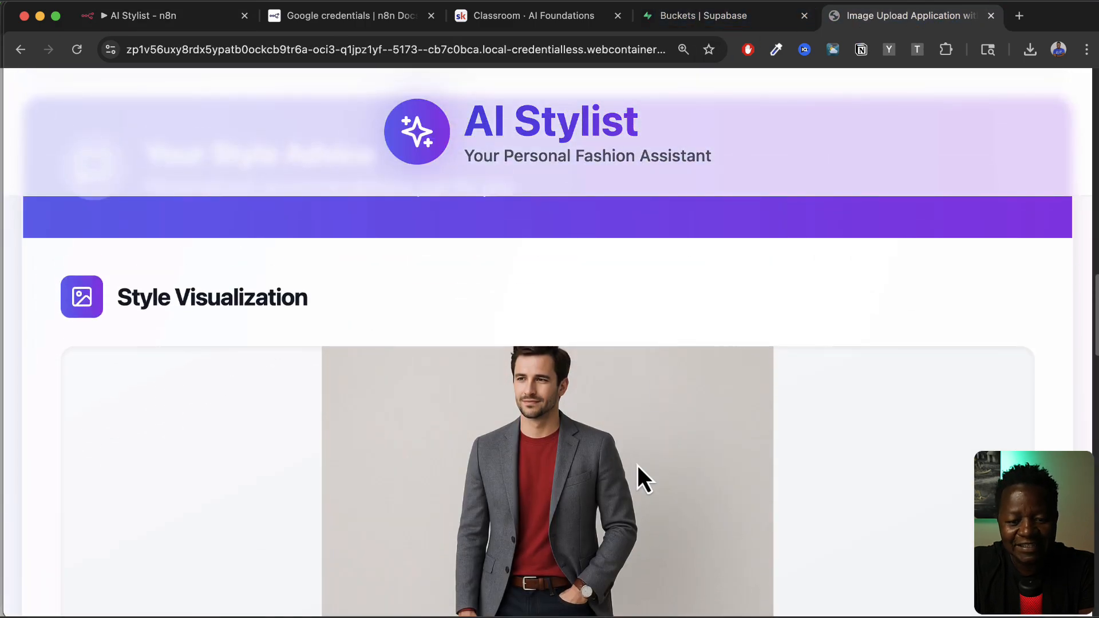
scroll(645, 478, "down", 2)
scroll(468, 438, "down", 4)
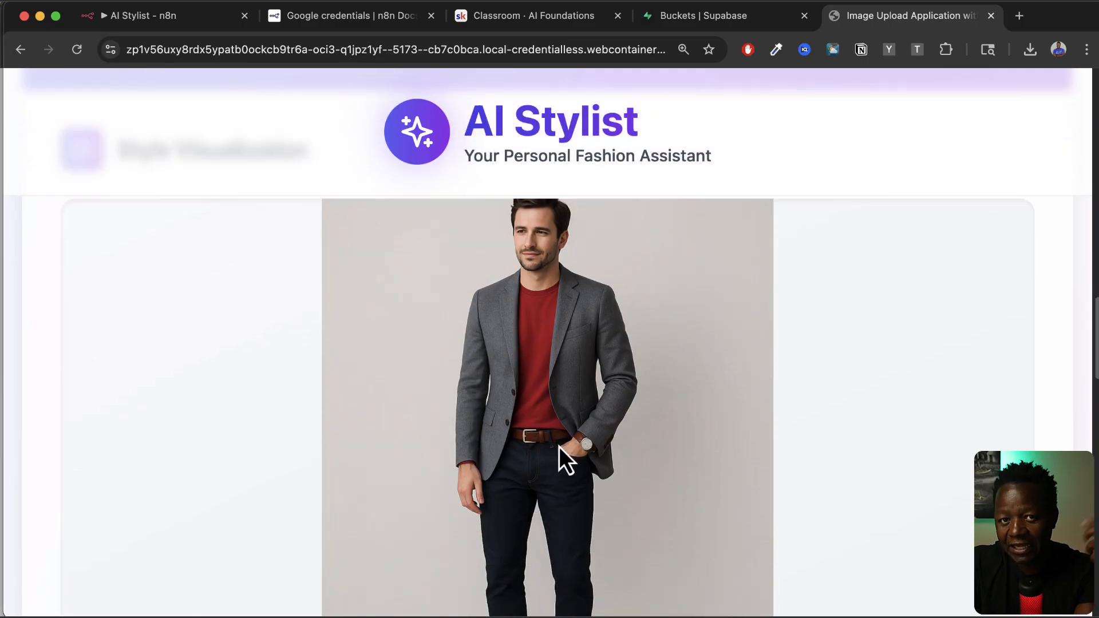
scroll(524, 498, "down", 2)
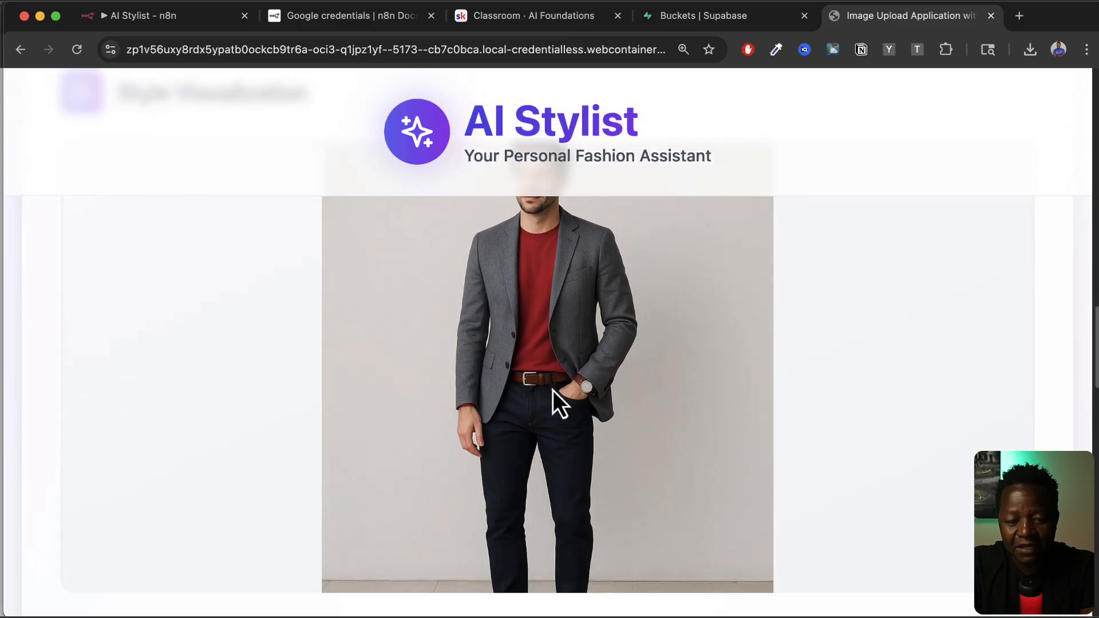
scroll(553, 391, "up", 3)
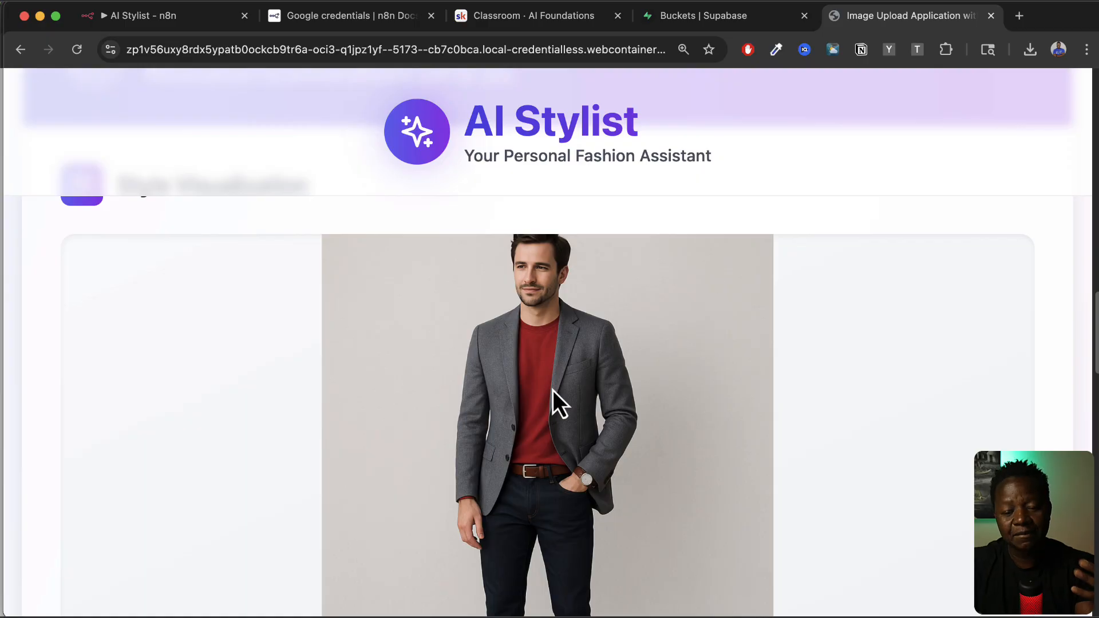
scroll(553, 391, "up", 10)
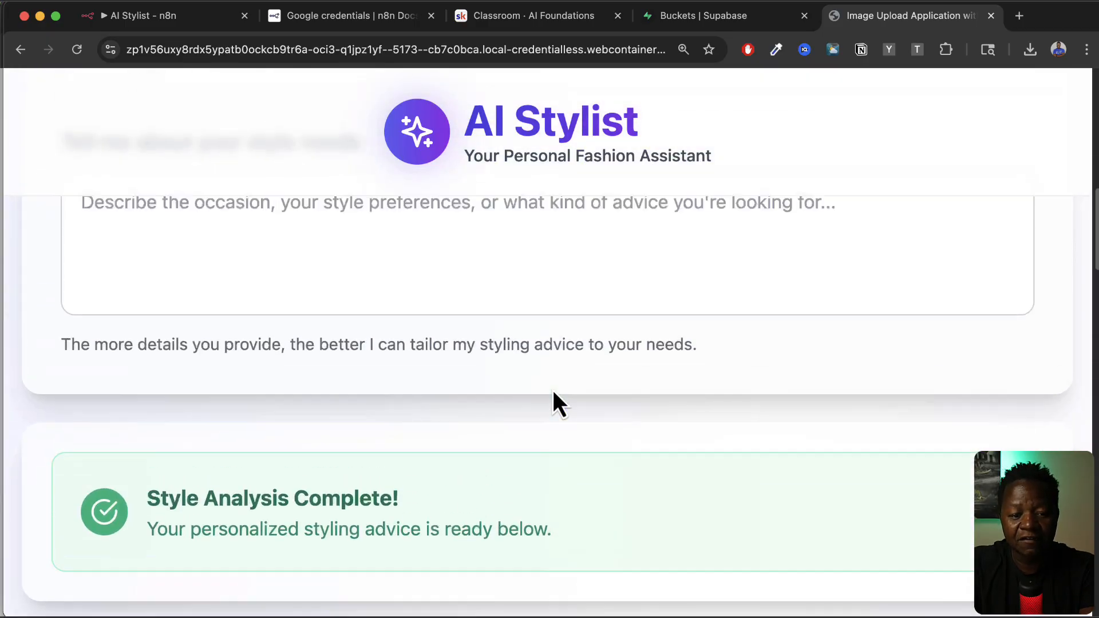
scroll(553, 401, "up", 5)
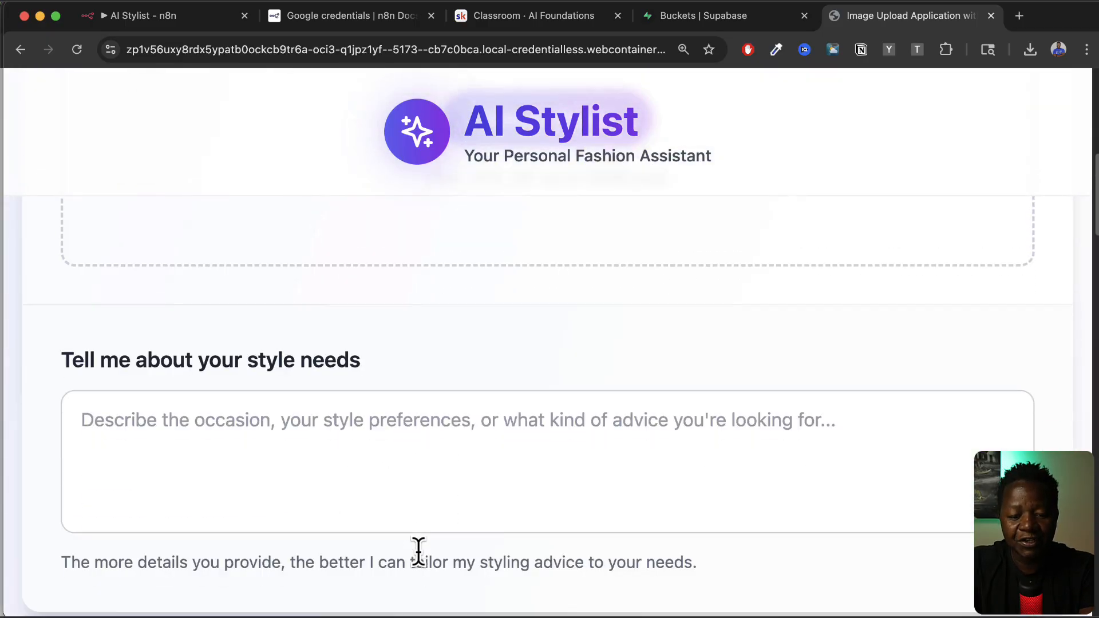
Step: Read the Styling Recommendations, highlighting the heading and the outfit items from the top to the footwear
scroll(418, 551, "down", 15)
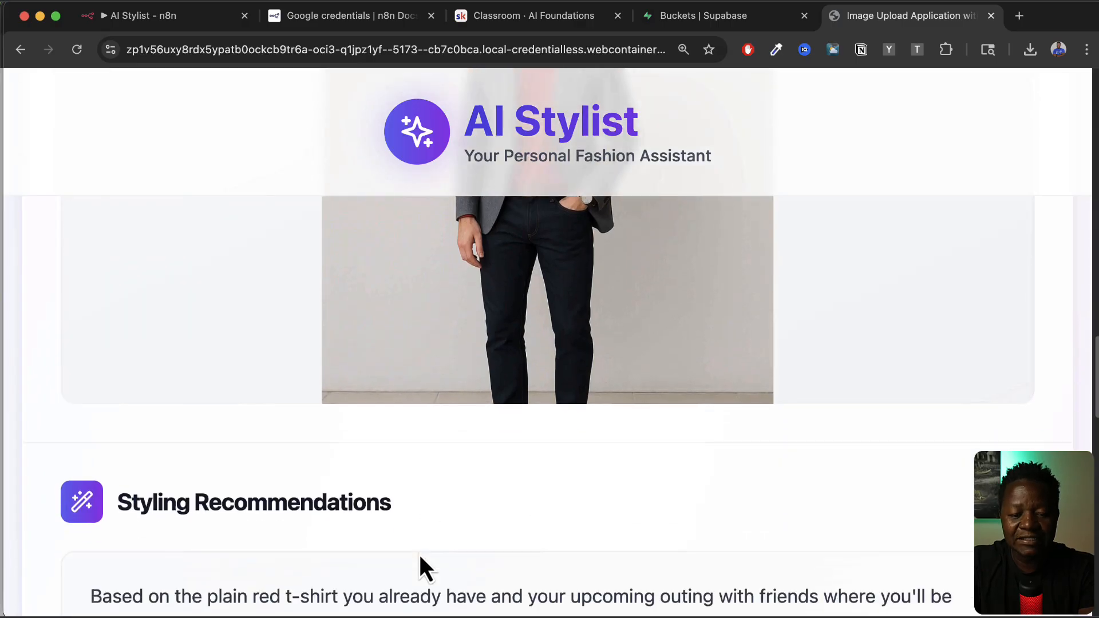
scroll(418, 552, "down", 4)
left_click_drag(119, 292, 396, 305)
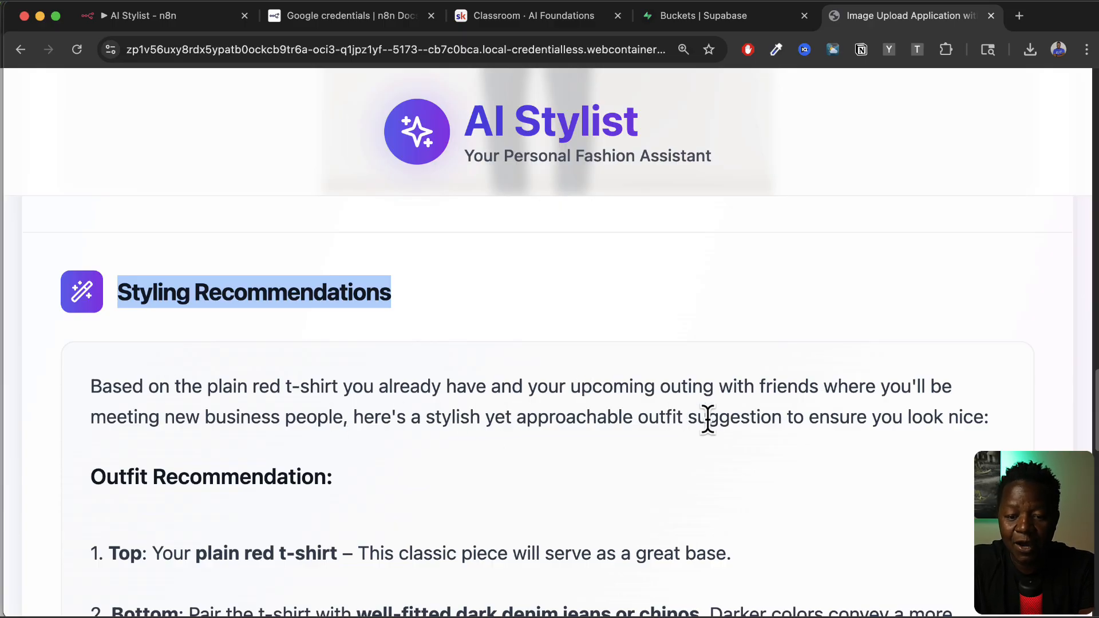
scroll(708, 419, "down", 2)
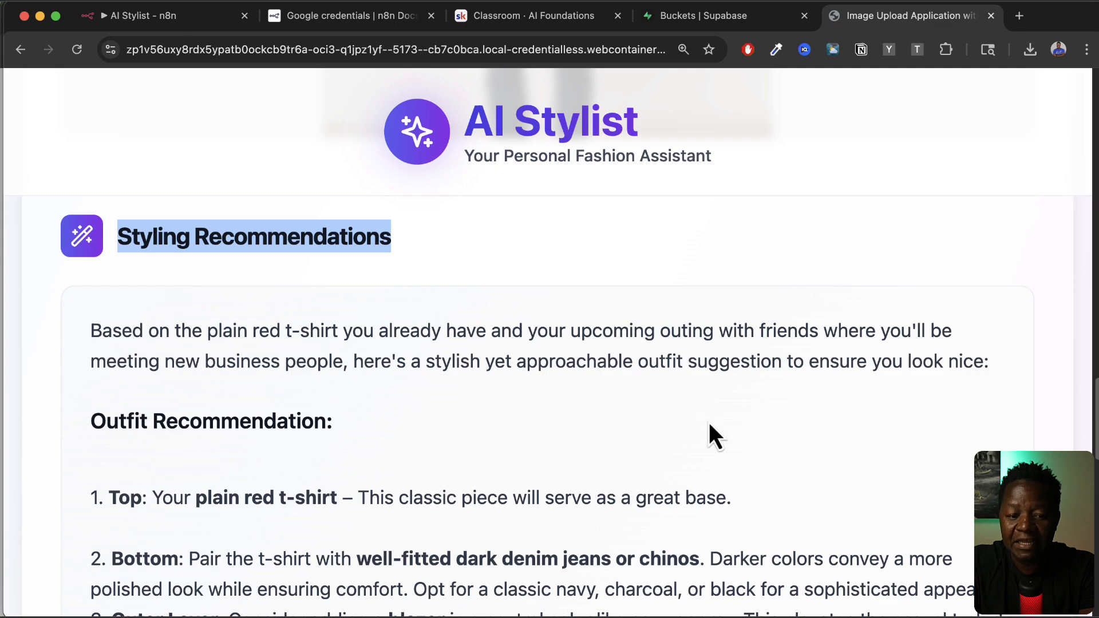
double_click(315, 360)
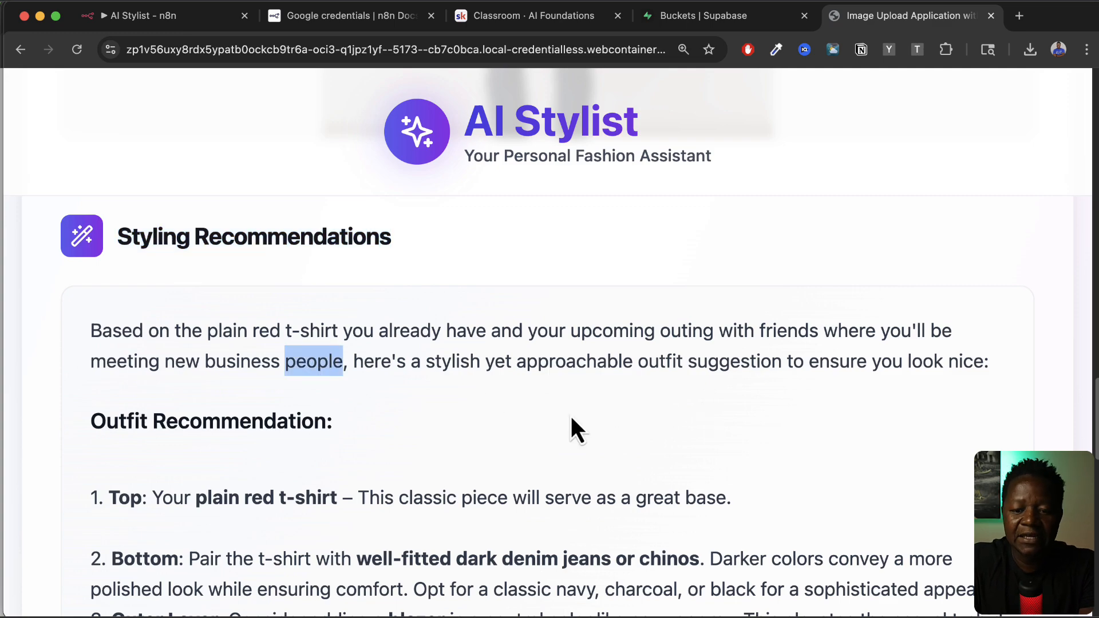
scroll(777, 414, "down", 6)
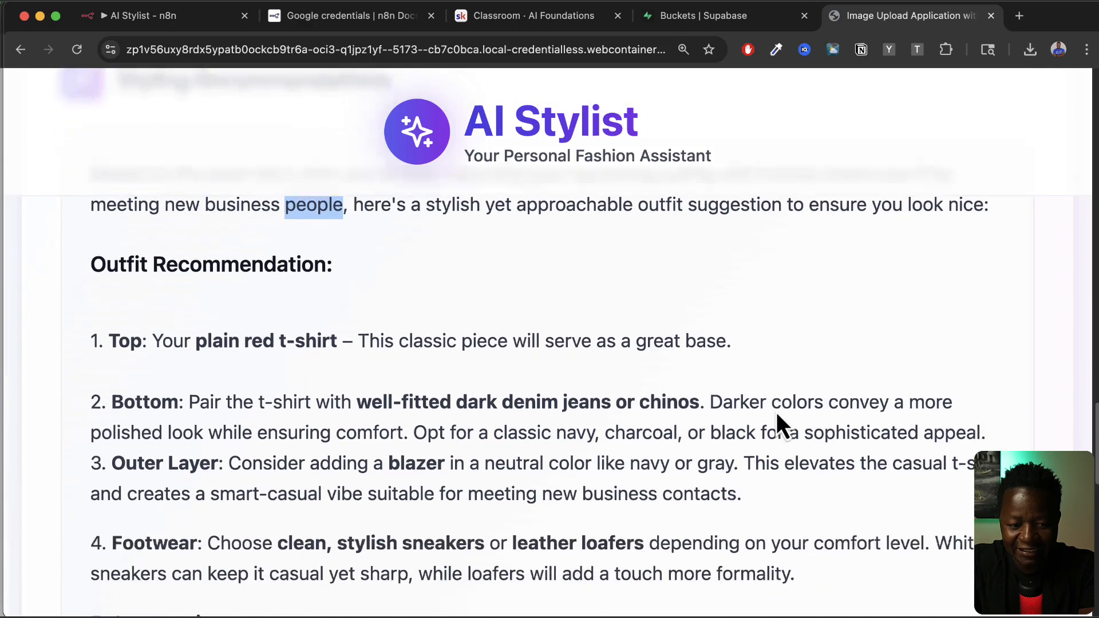
left_click_drag(184, 318, 481, 520)
scroll(481, 521, "down", 12)
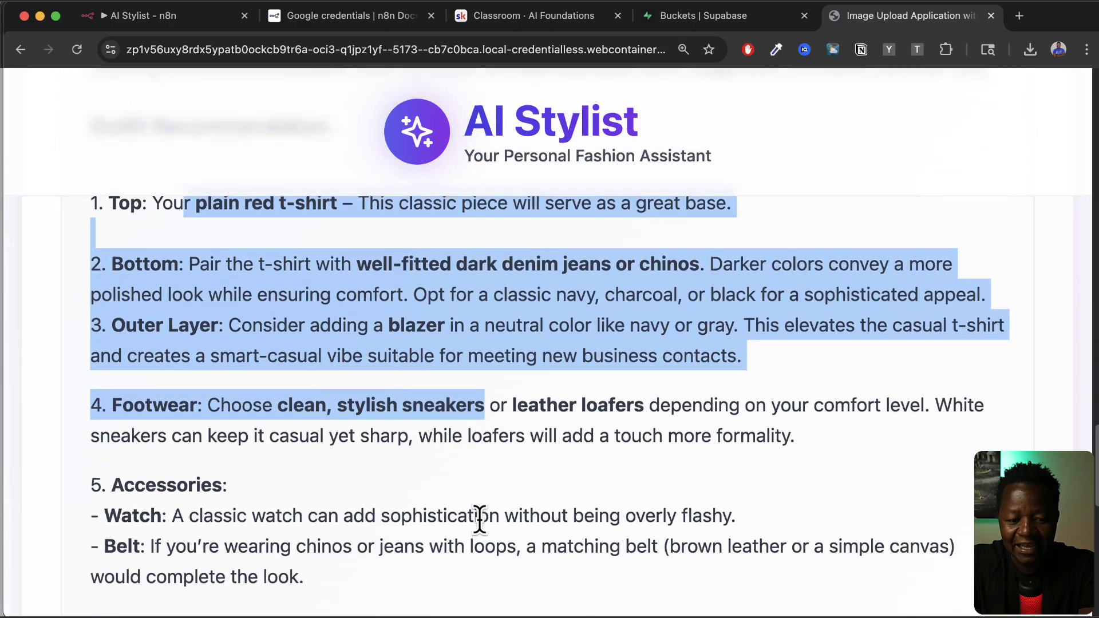
Step: Review the Evaluation section's points on colors, formality and fit
scroll(481, 526, "down", 3)
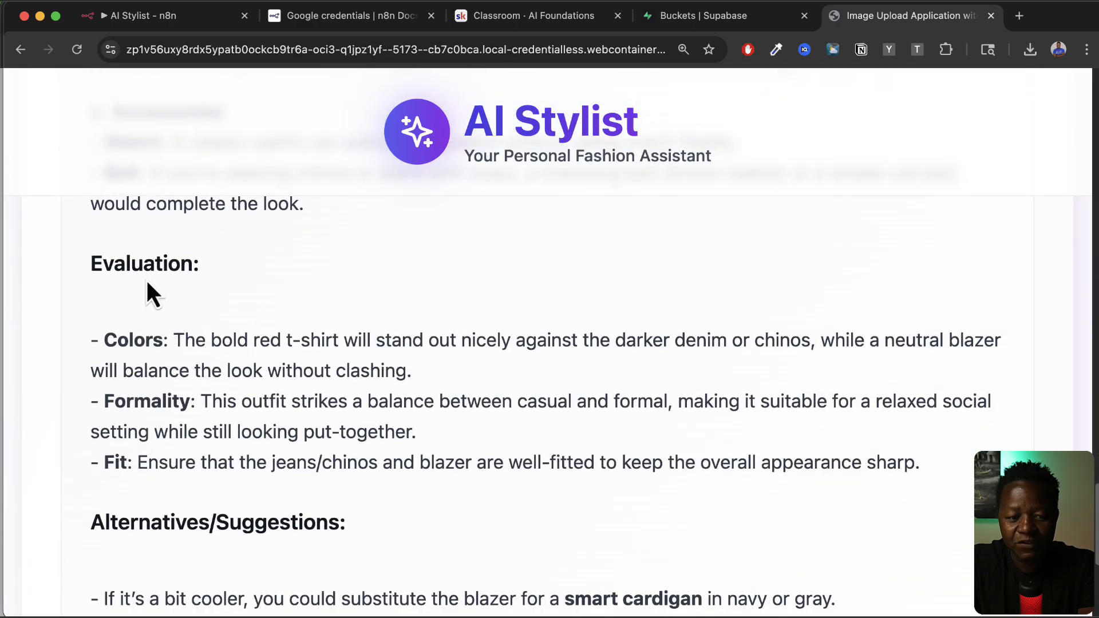
double_click(146, 339)
double_click(156, 403)
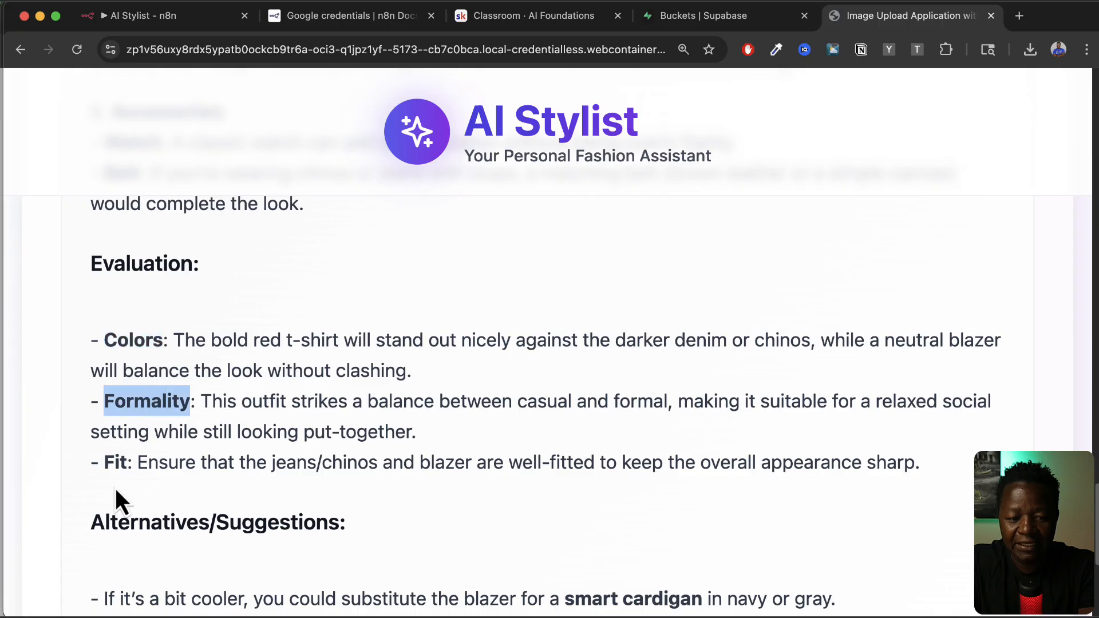
left_click(109, 463)
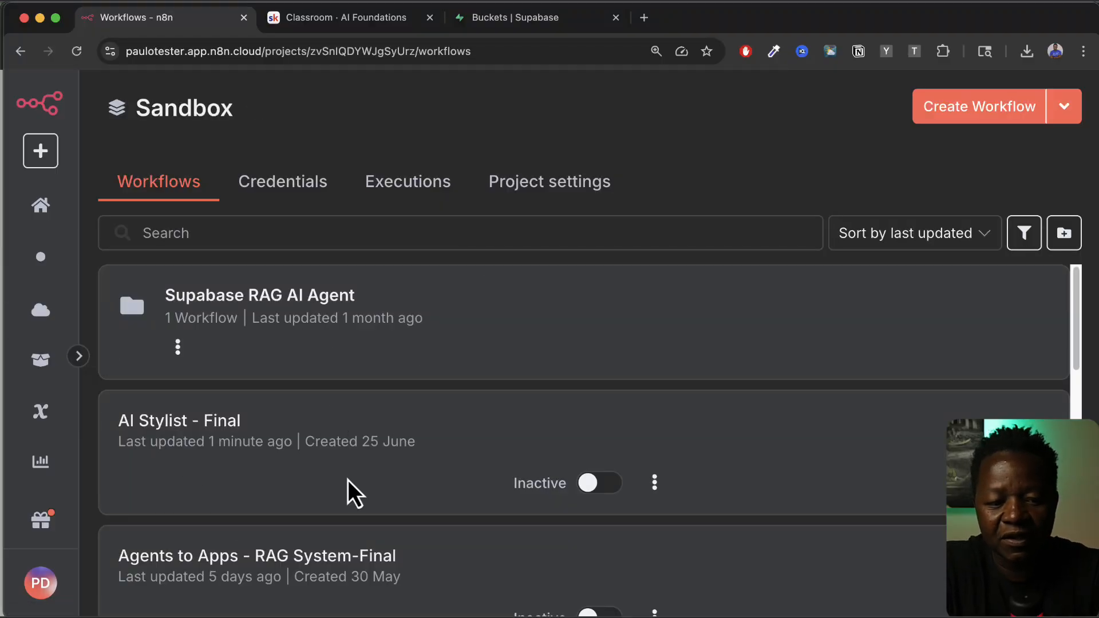
Step: Look over the workflows in the n8n Sandbox project and create a new blank workflow there
scroll(348, 480, "down", 3)
scroll(348, 480, "up", 3)
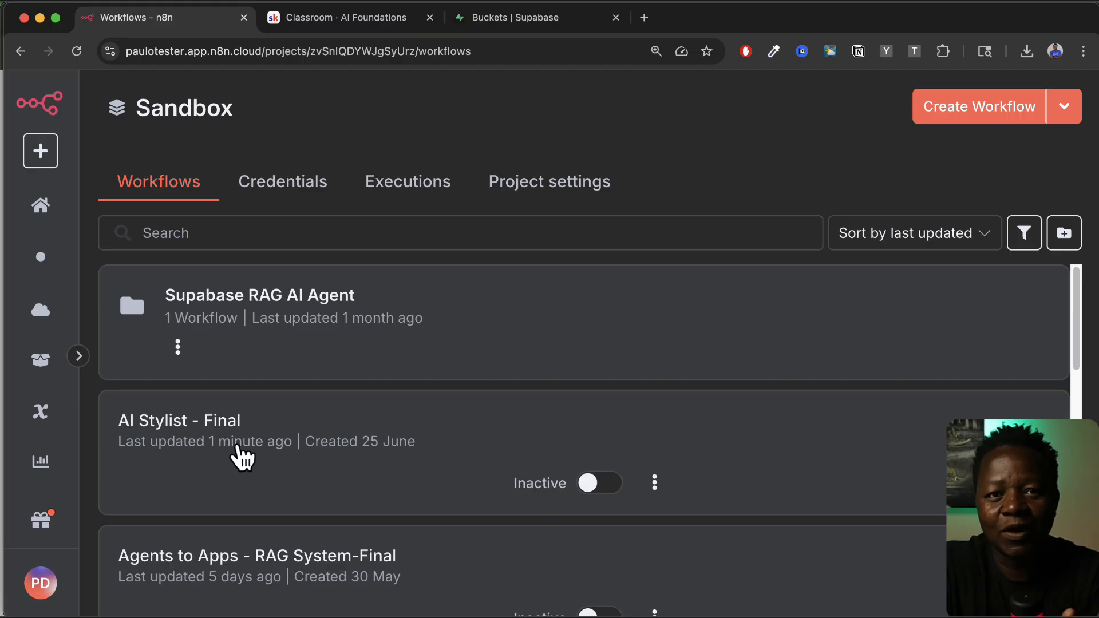
mouse_move(239, 451)
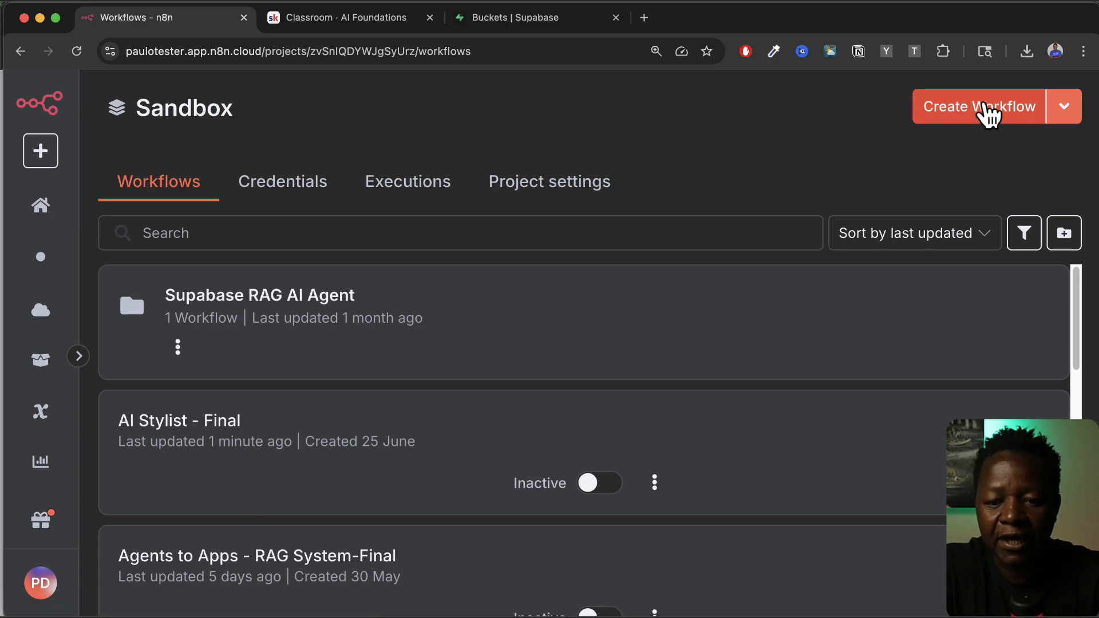
left_click(988, 116)
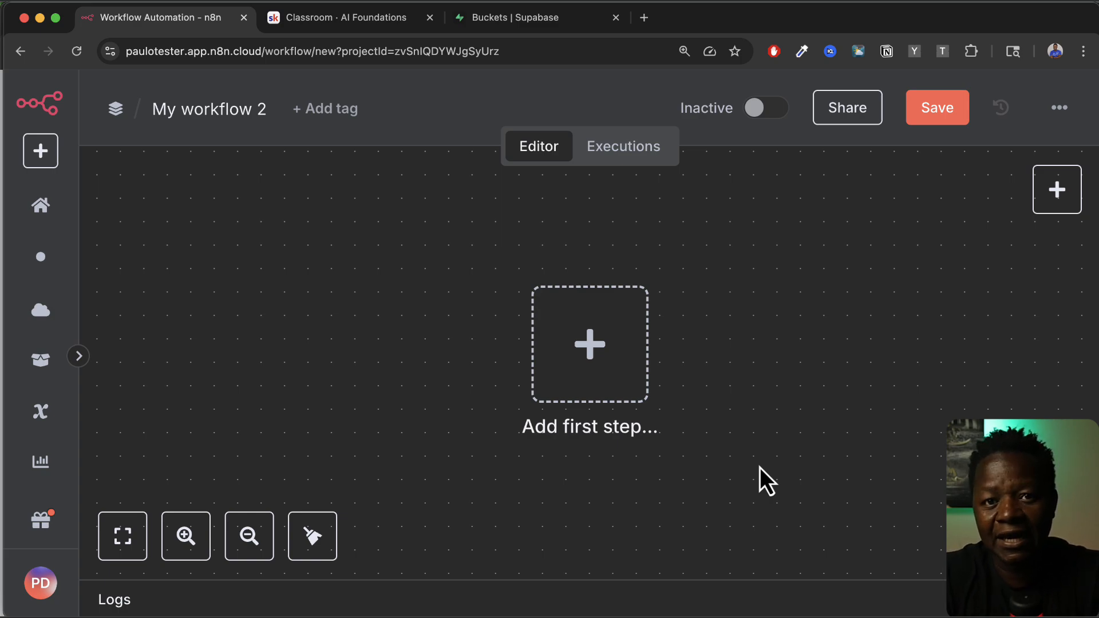
Step: Add a Webhook trigger as the first node of the blank workflow
left_click(596, 359)
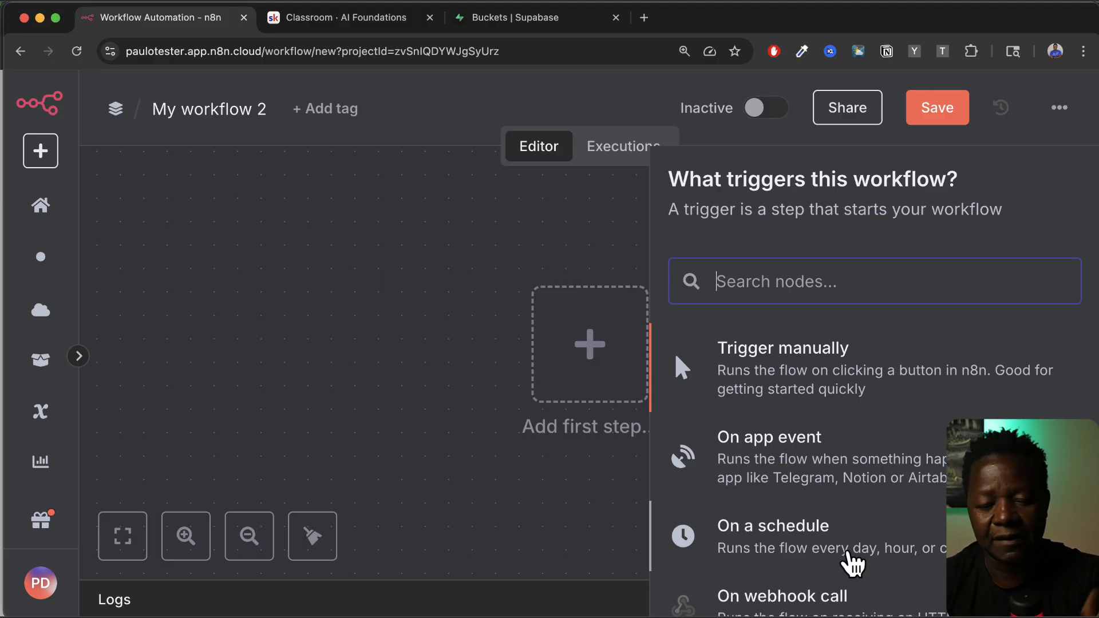
type("we")
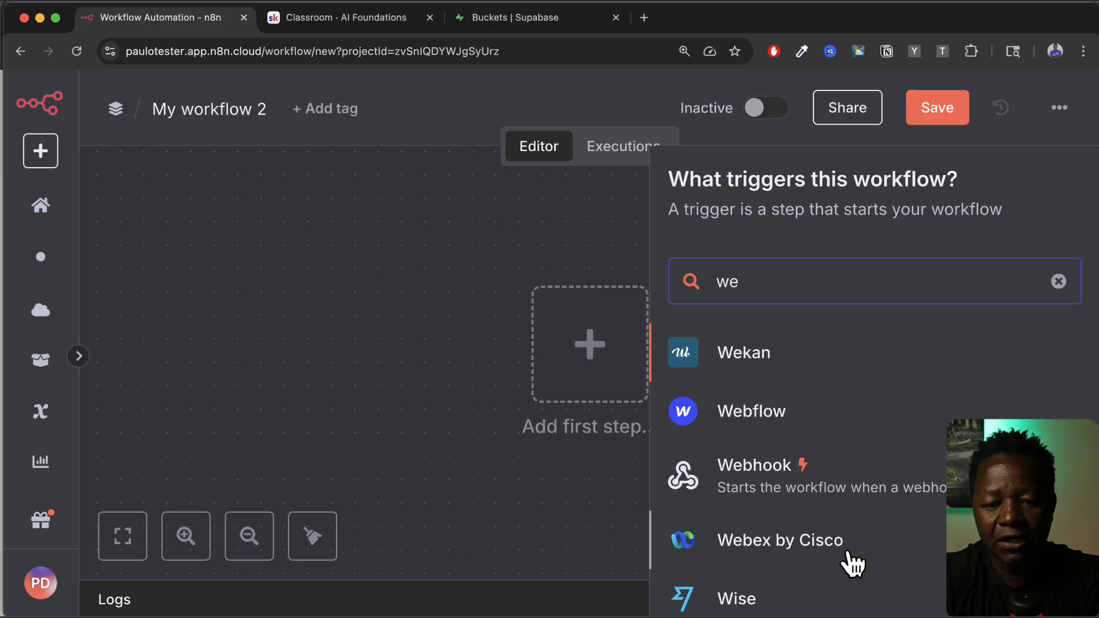
type("bhook")
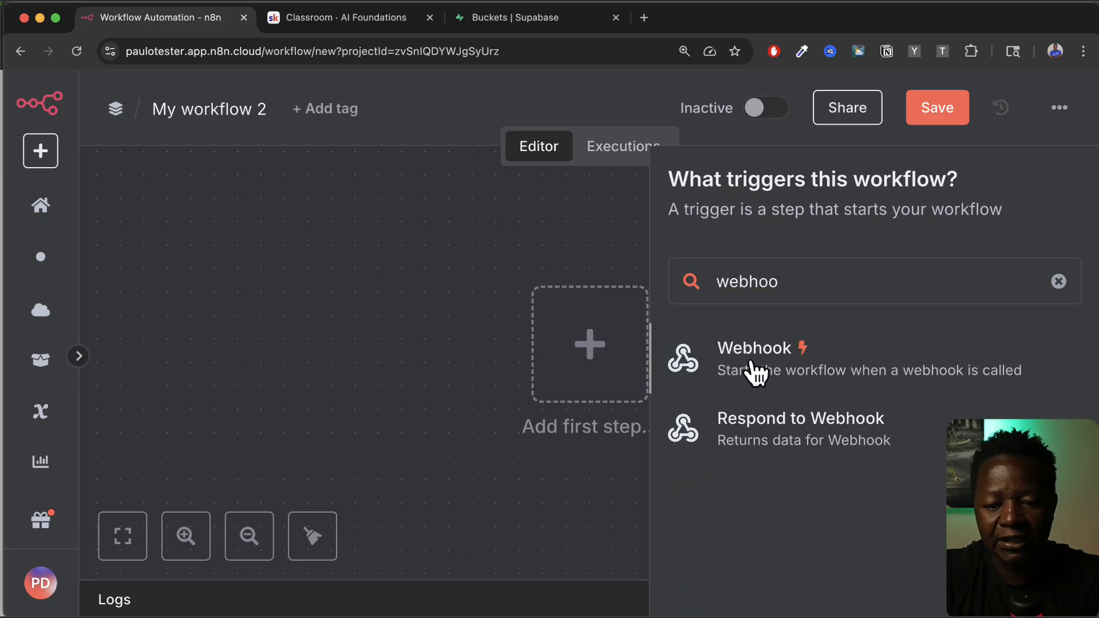
left_click(753, 373)
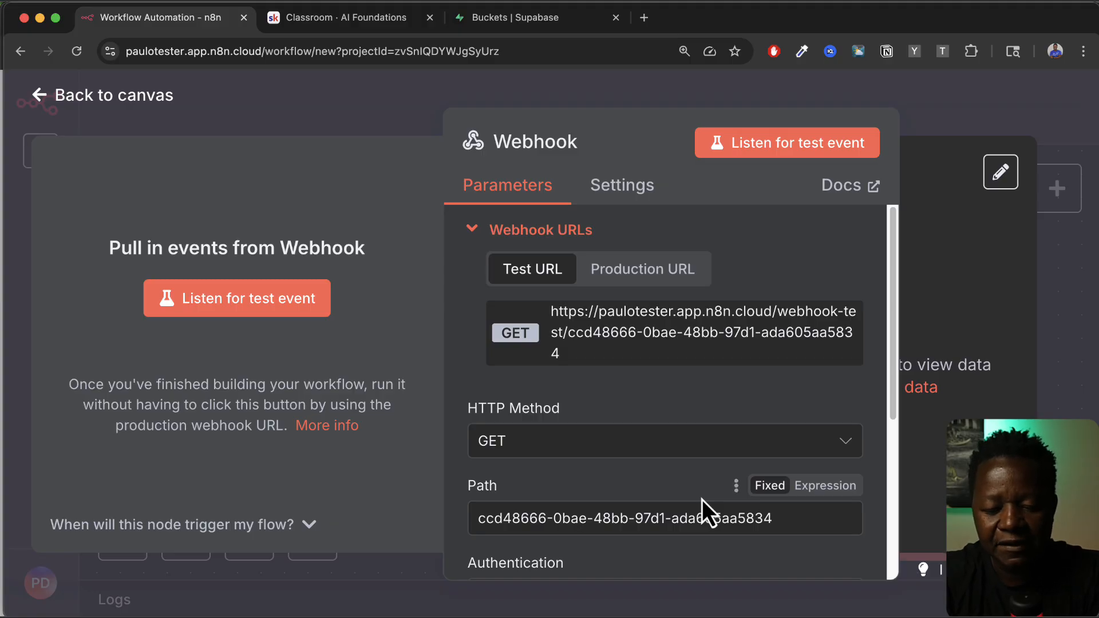
Step: Check the Webhook node's production and test URLs and set its HTTP method to POST
key("ctrl+minus")
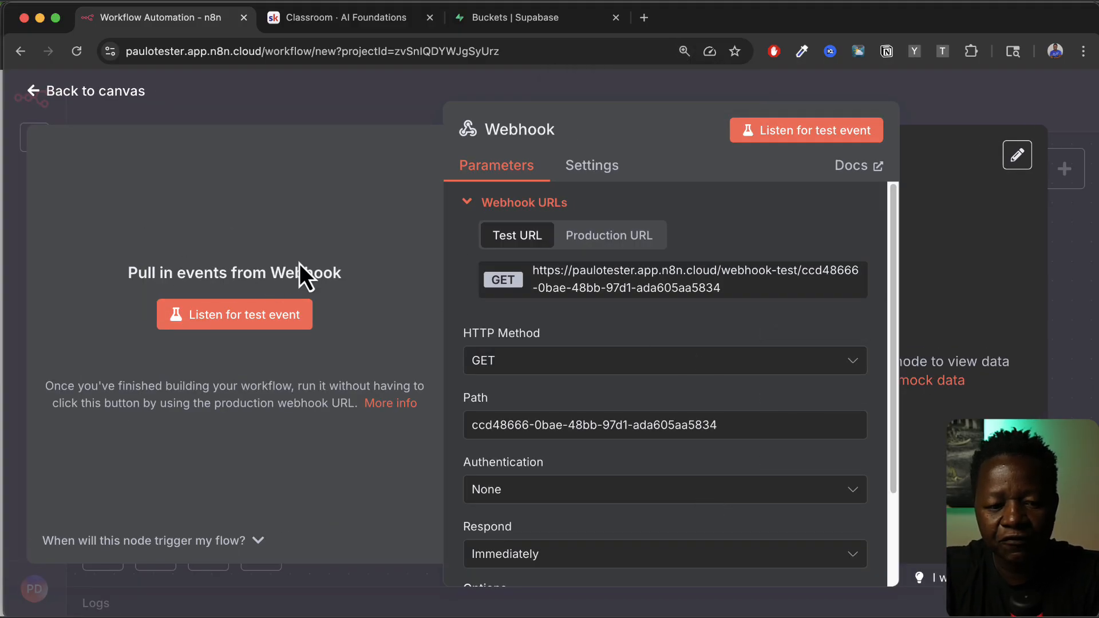
key("ctrl+plus")
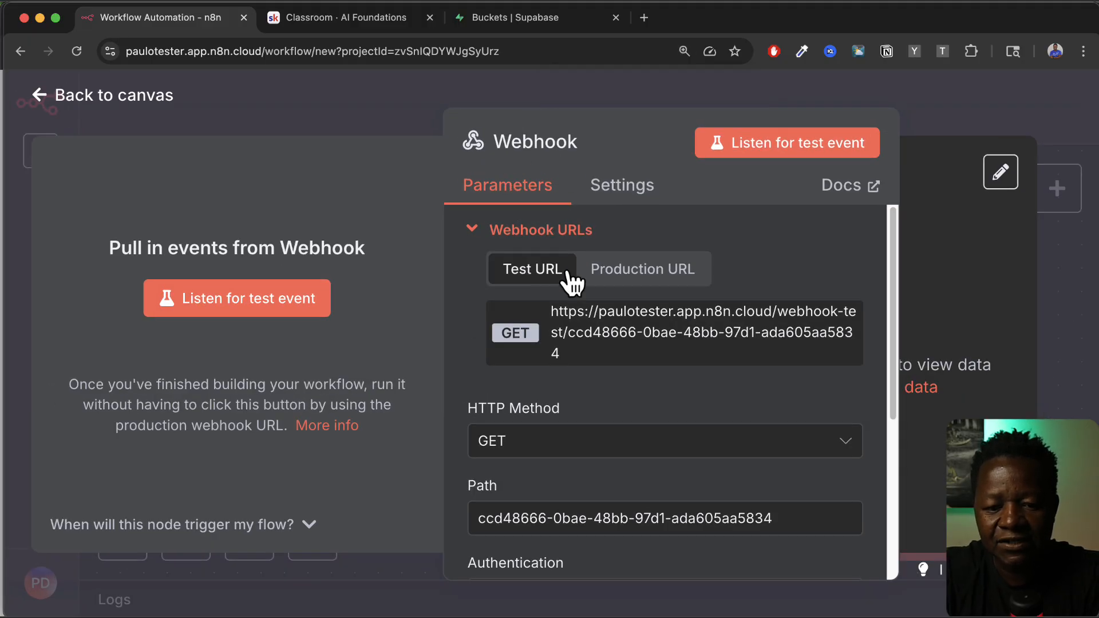
left_click(652, 276)
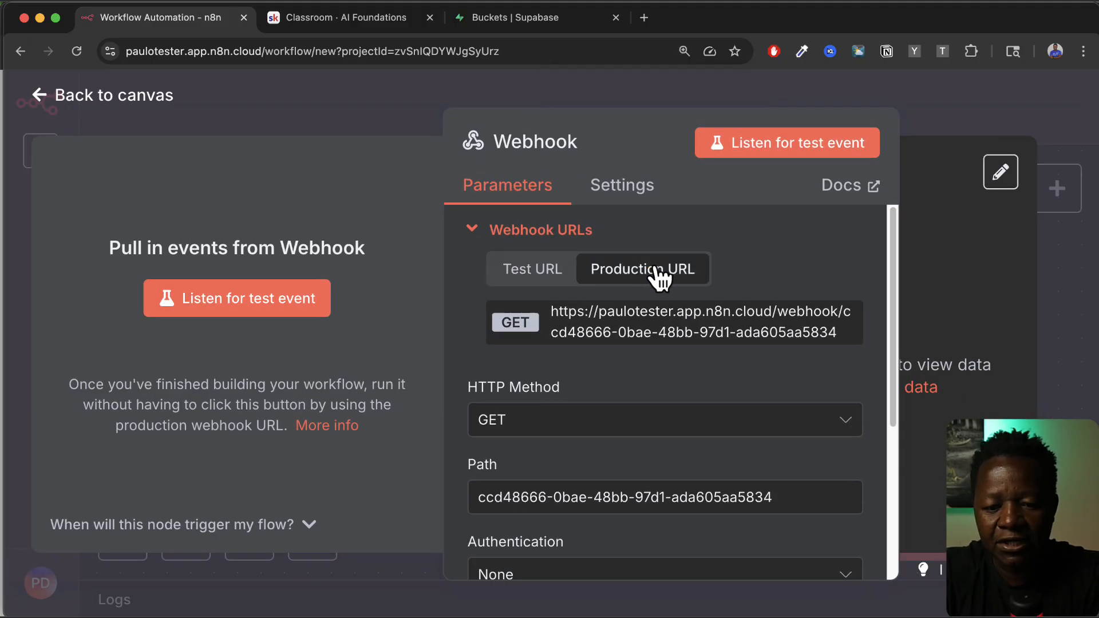
left_click(530, 278)
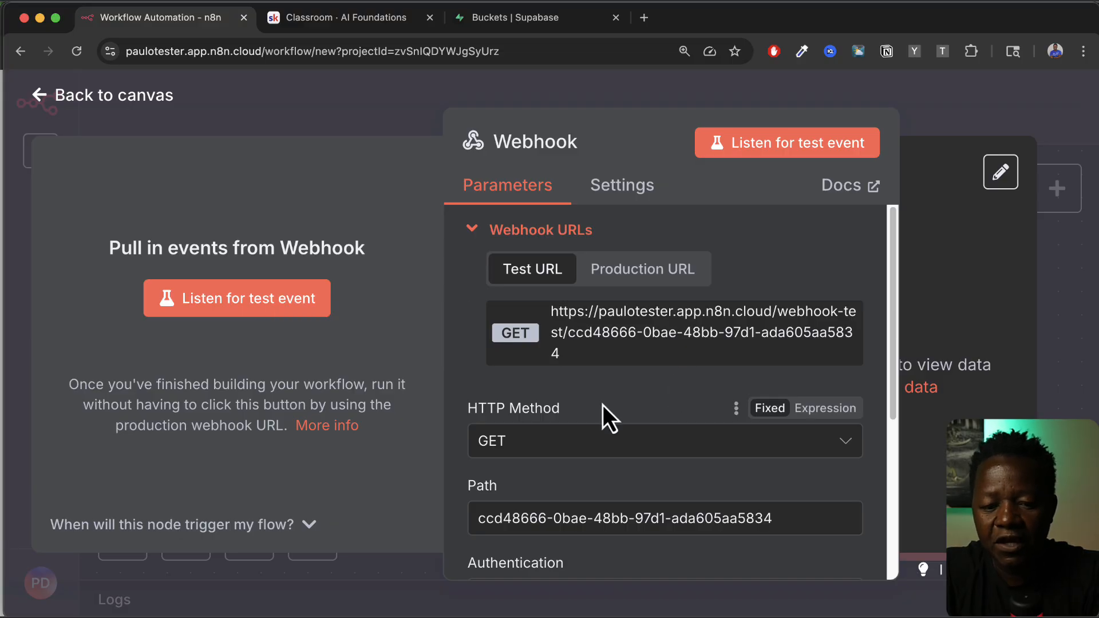
scroll(605, 412, "down", 3)
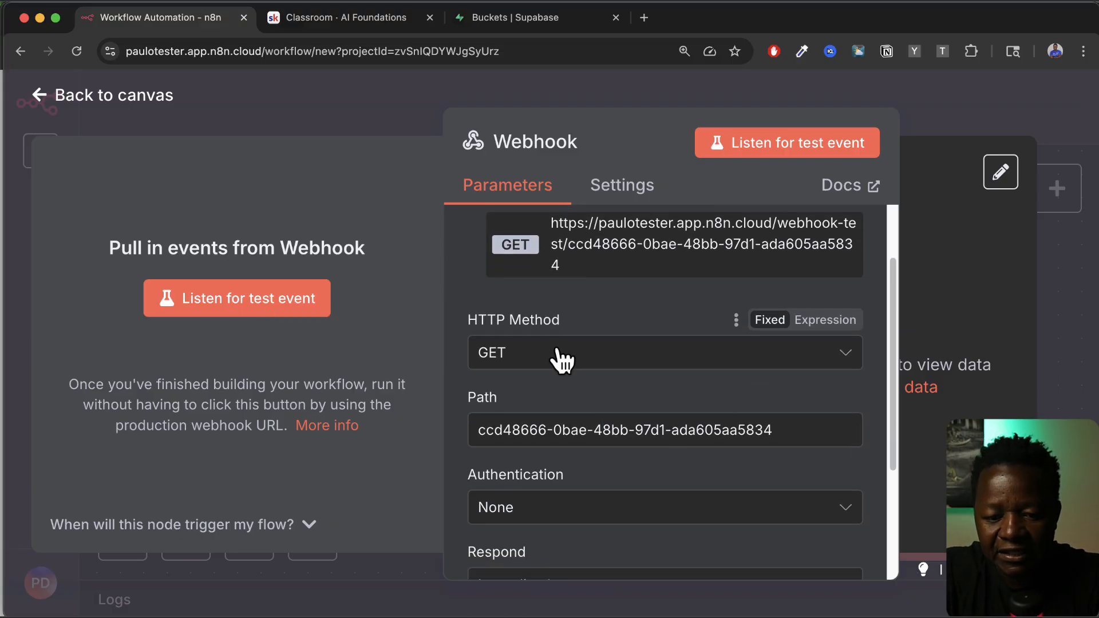
left_click(560, 360)
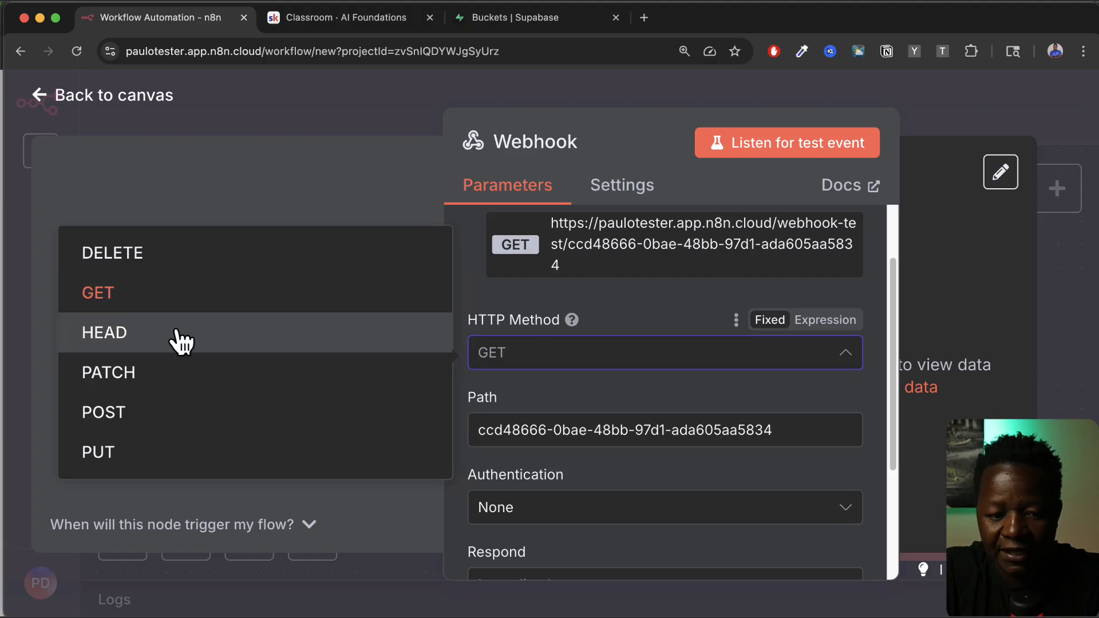
left_click(98, 413)
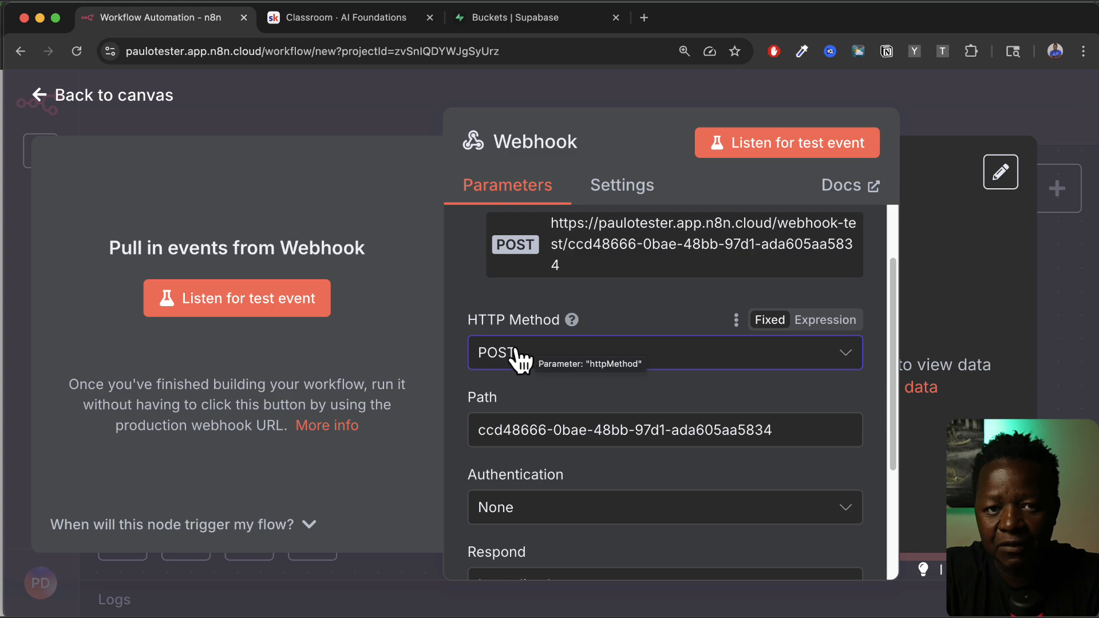
Step: Replace the Webhook node's path with /upload, check the resulting test URL and return to the canvas
scroll(548, 398, "down", 2)
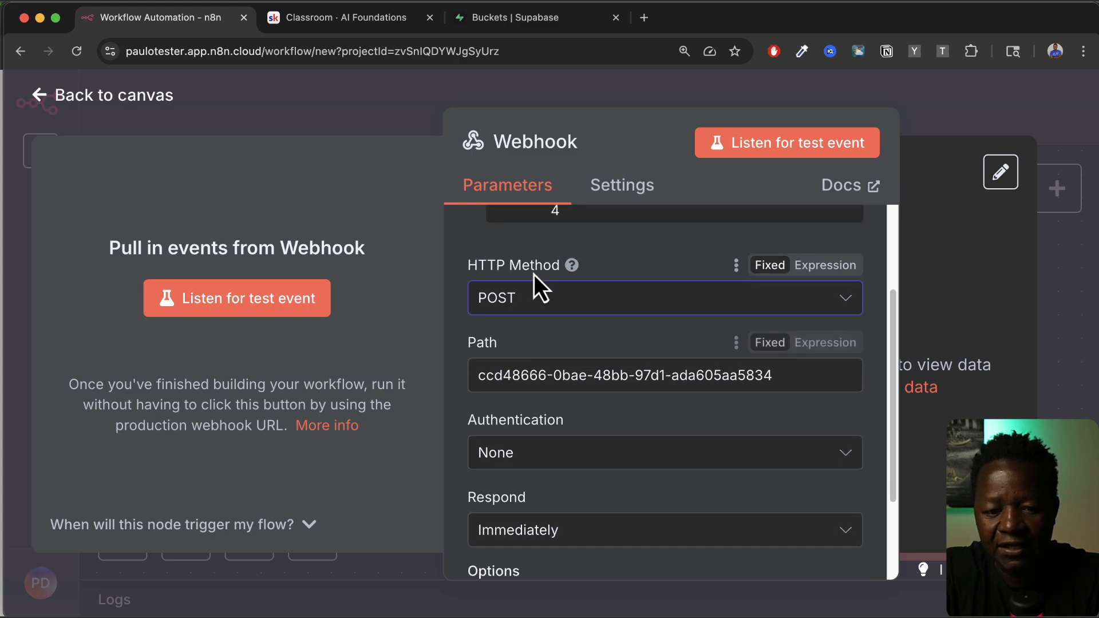
triple_click(545, 367)
type("/")
scroll(758, 463, "down", 1)
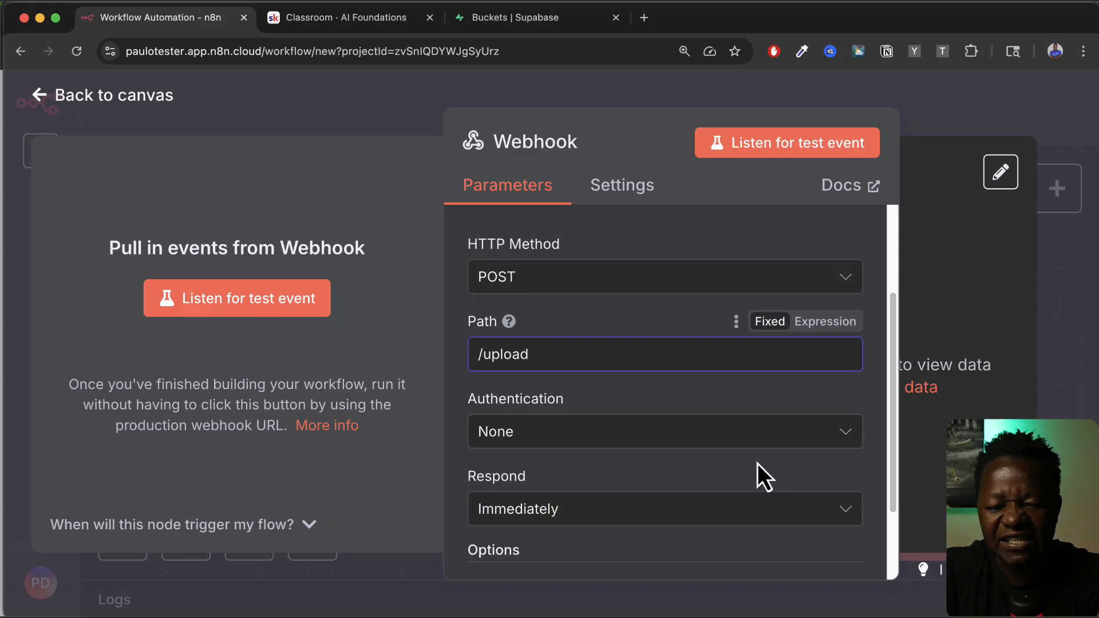
scroll(591, 413, "up", 2)
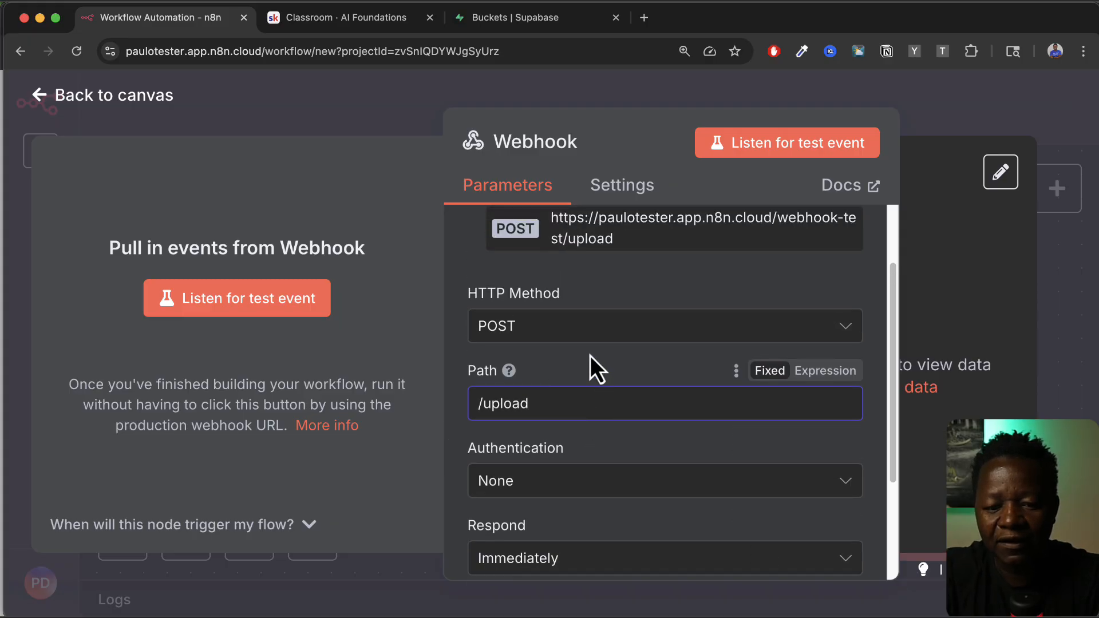
scroll(581, 253, "up", 1)
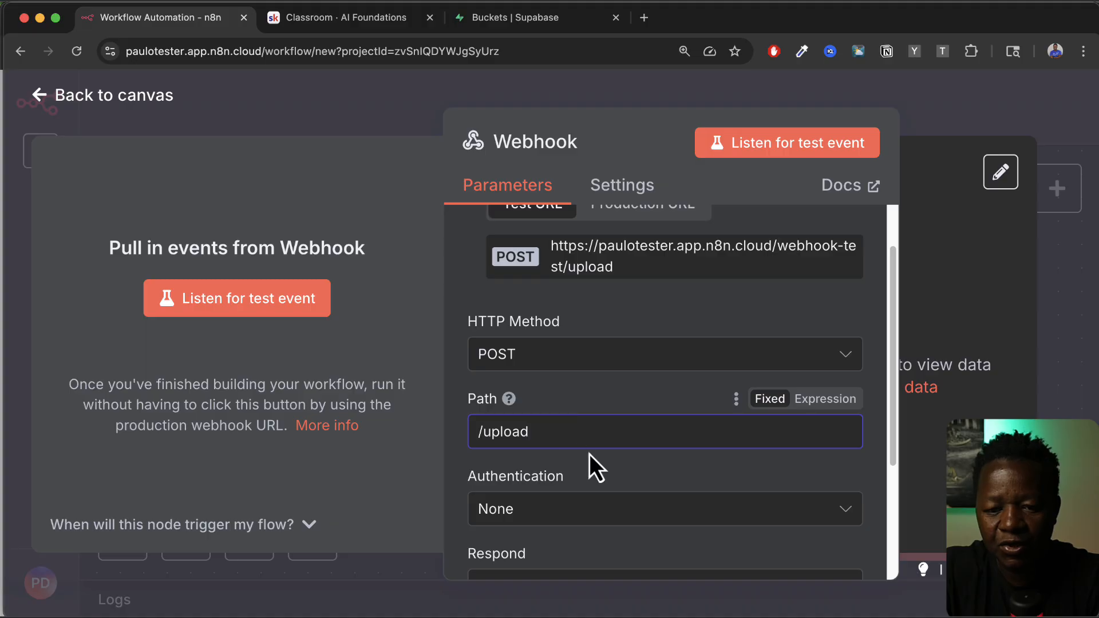
left_click(123, 99)
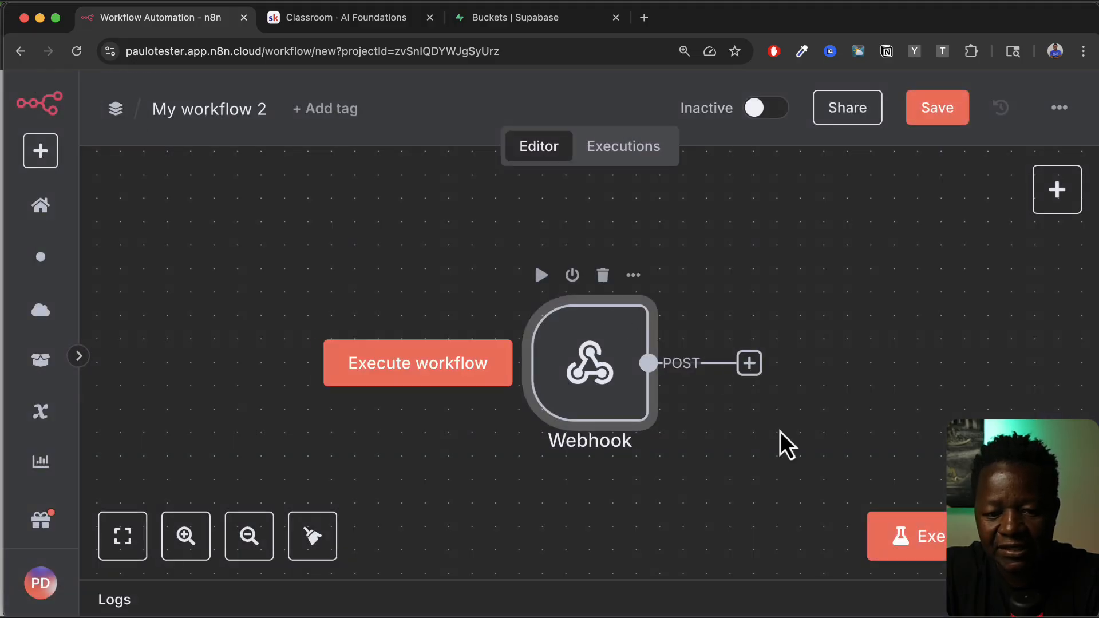
Step: Reopen the Webhook node, set it to respond Using 'Respond to Webhook' Node and return to the canvas
double_click(591, 392)
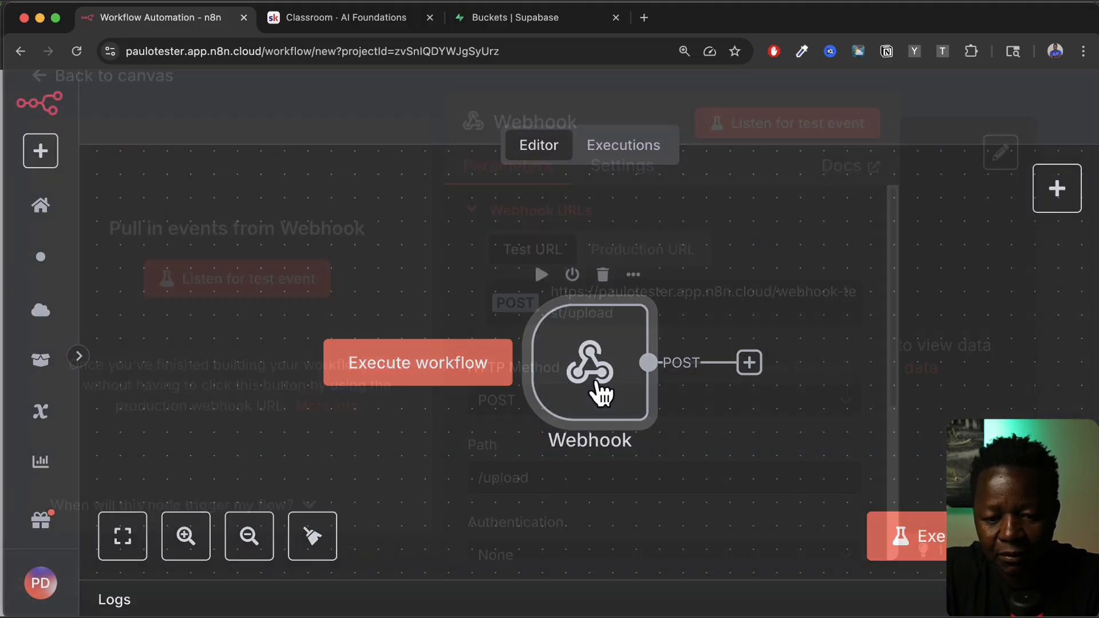
scroll(626, 458, "down", 5)
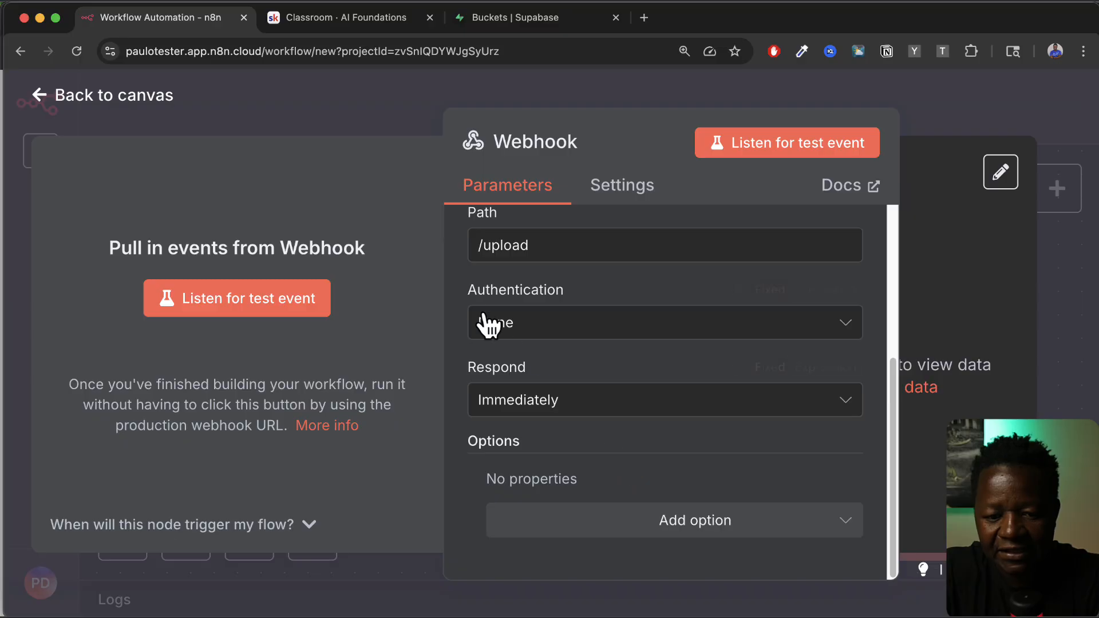
left_click(552, 407)
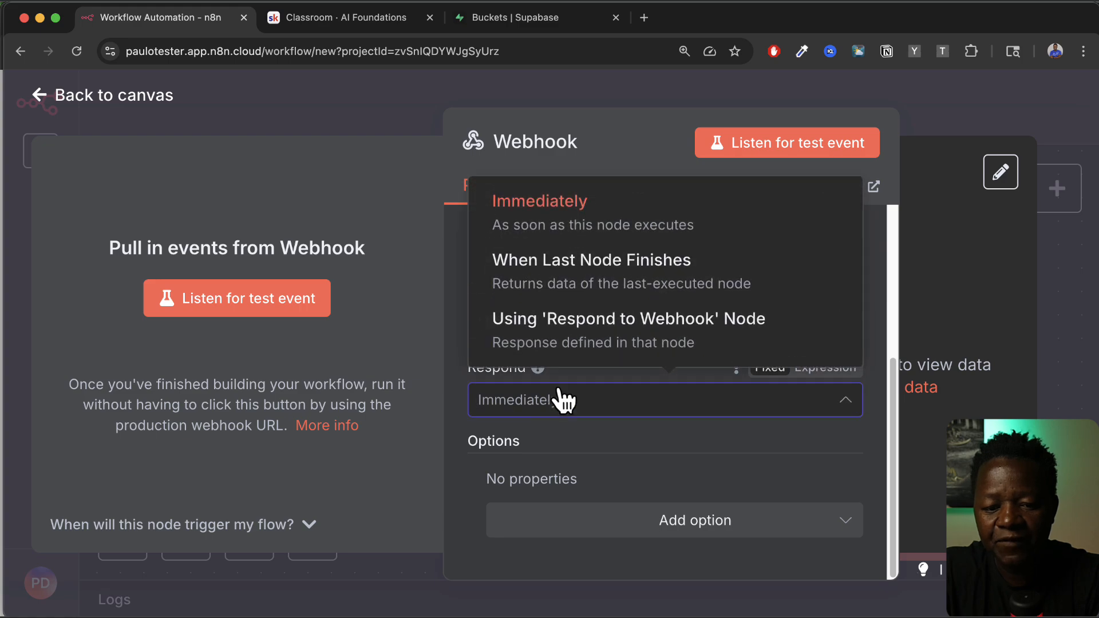
left_click(658, 329)
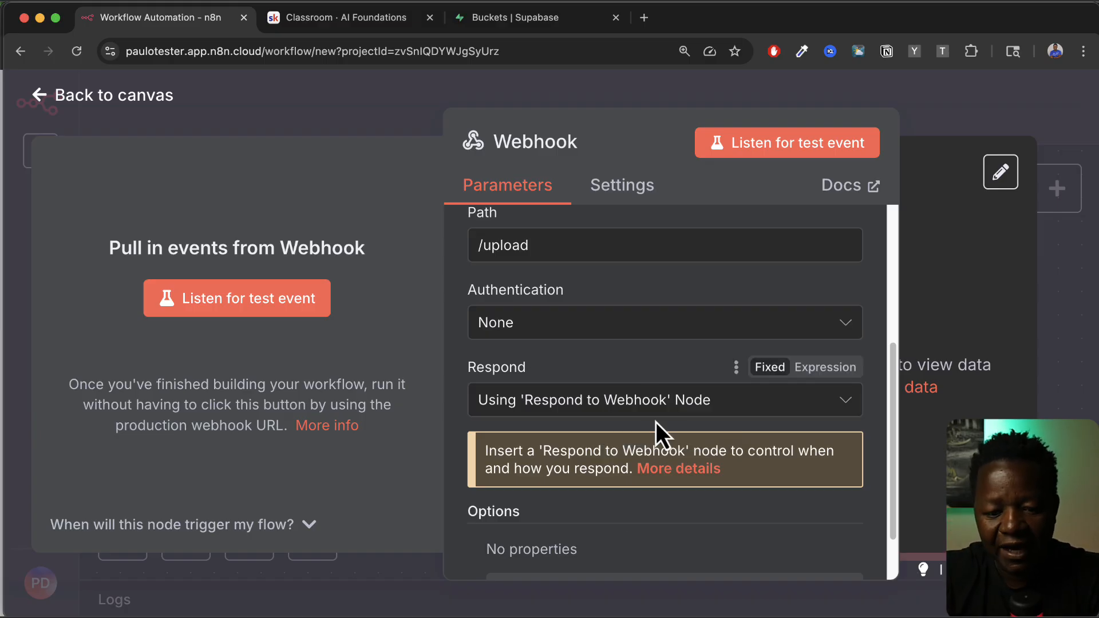
scroll(665, 498, "down", 2)
scroll(675, 493, "up", 4)
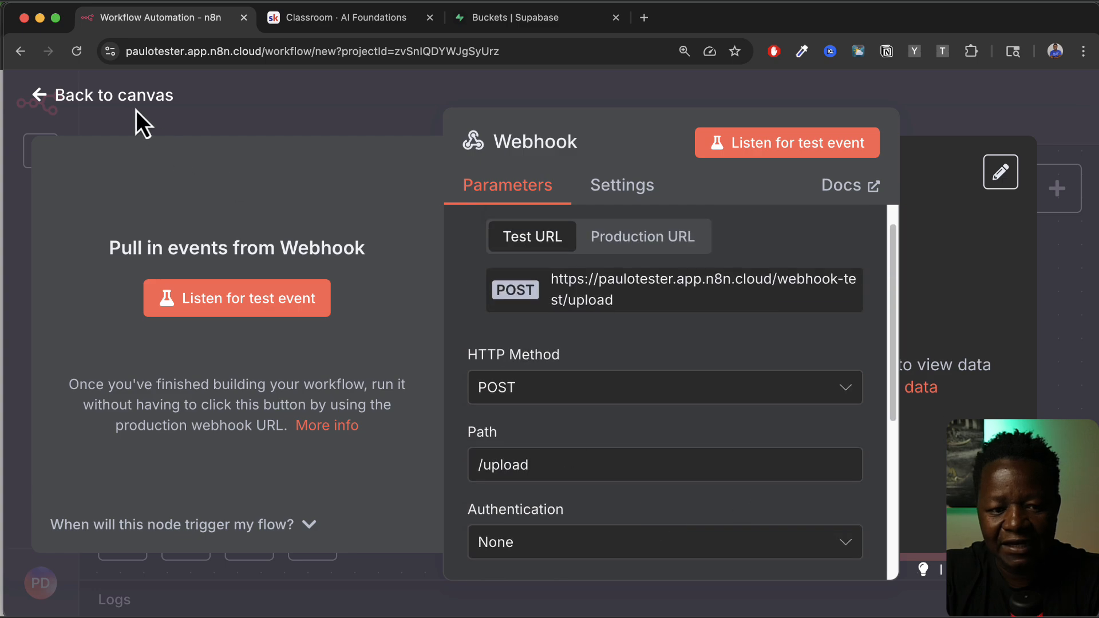
left_click(126, 99)
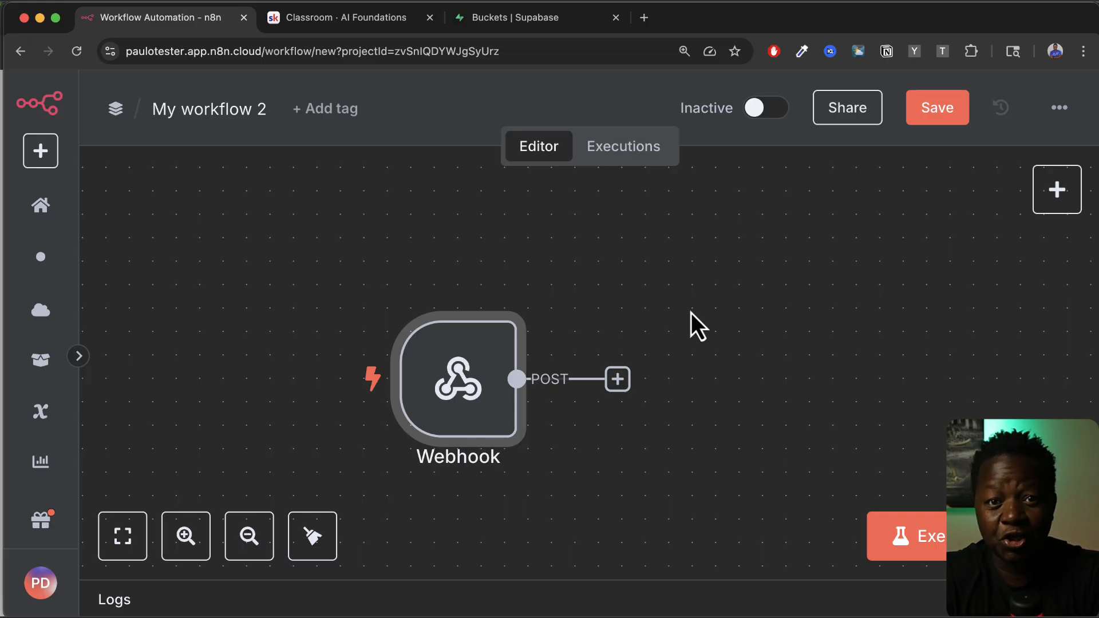
Step: Rename the workflow to "Ai Stylist App", save it and dismiss the notification
left_click(243, 115)
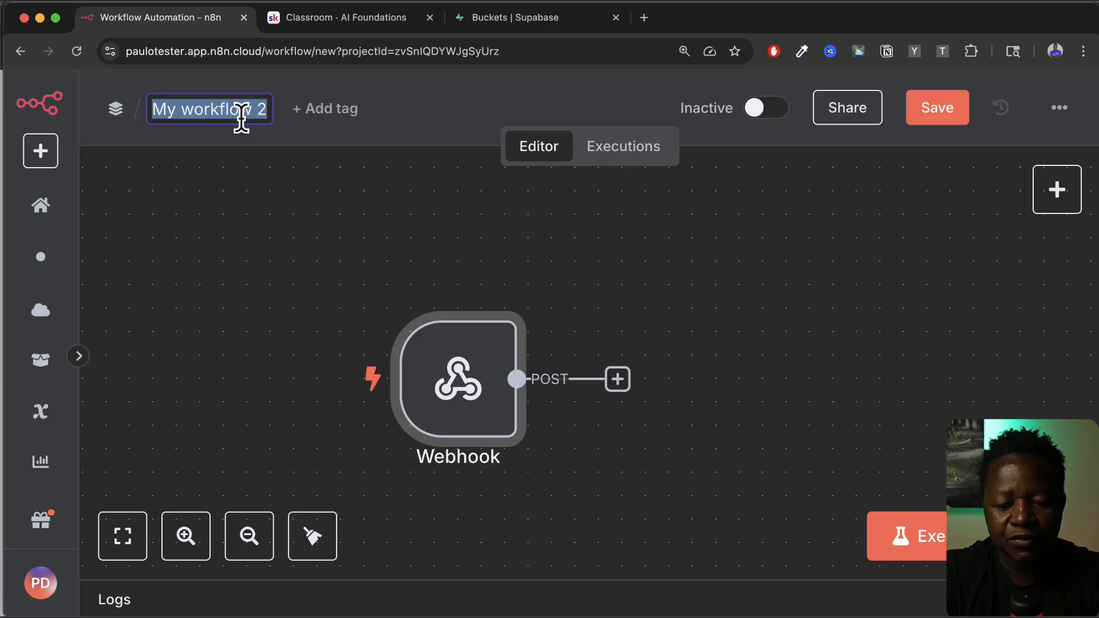
type("Ai Stylist App")
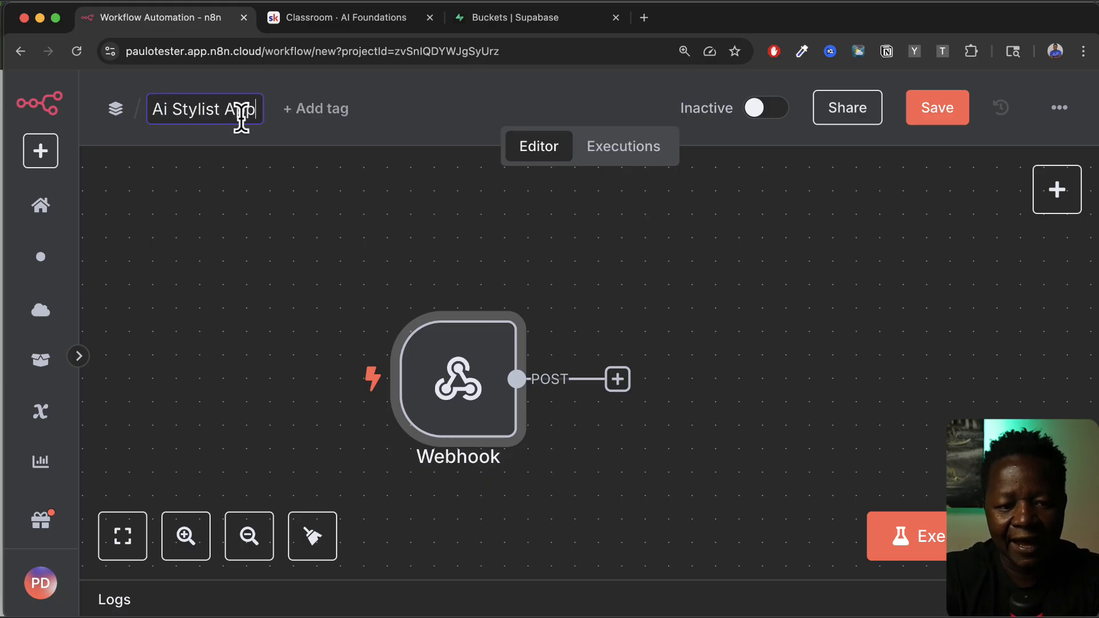
left_click(589, 270)
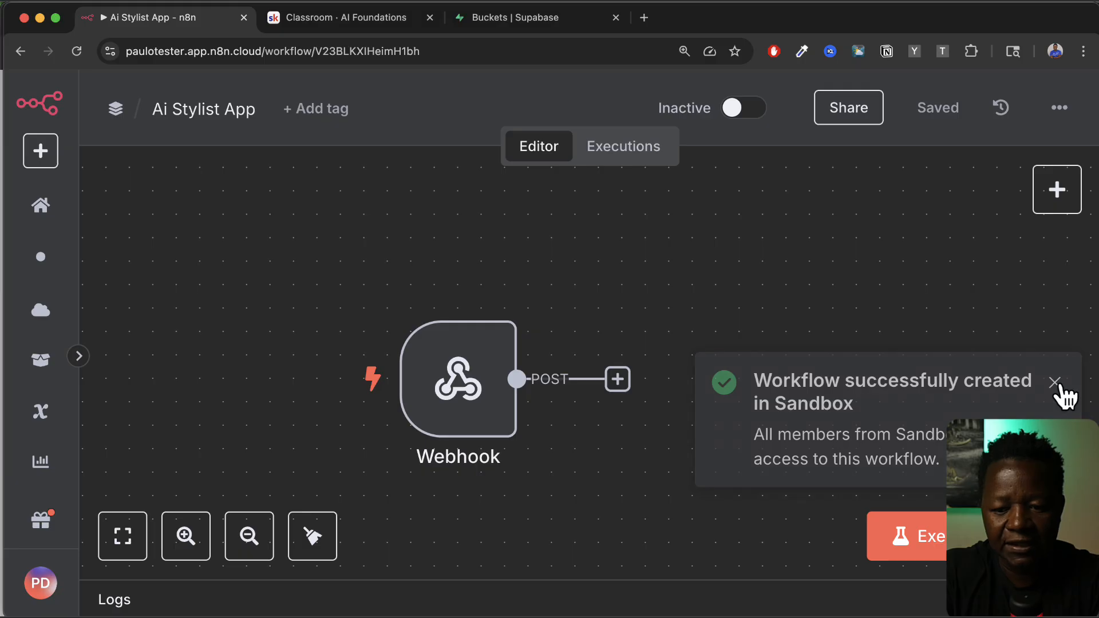
left_click(1055, 383)
Step: Add a Respond to Webhook node connected to the Webhook node's POST output
scroll(552, 380, "right", 1)
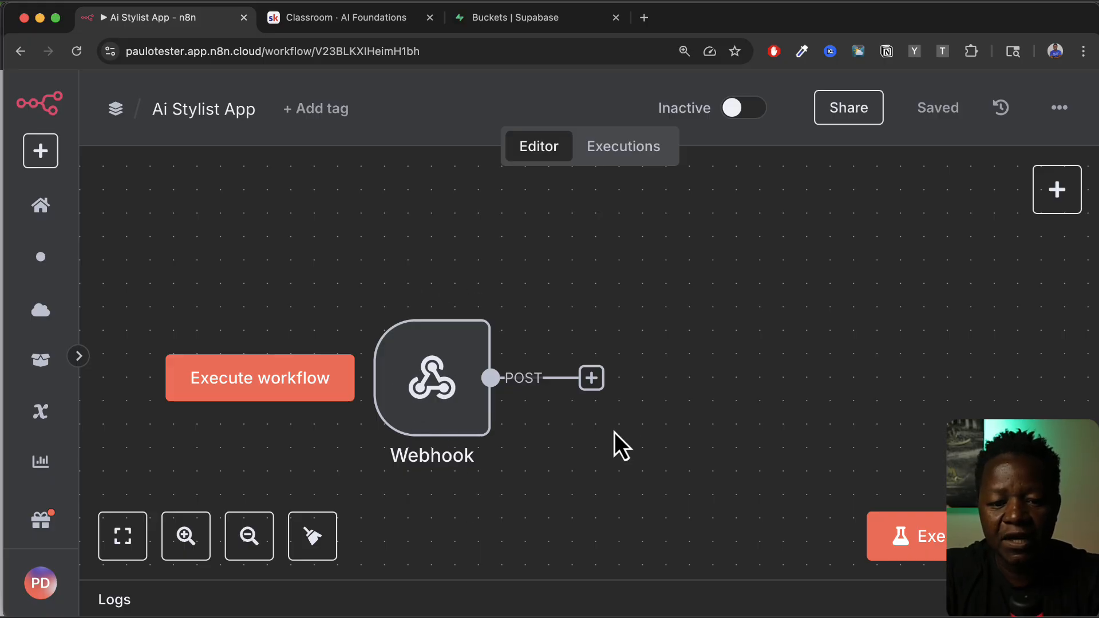
left_click(592, 378)
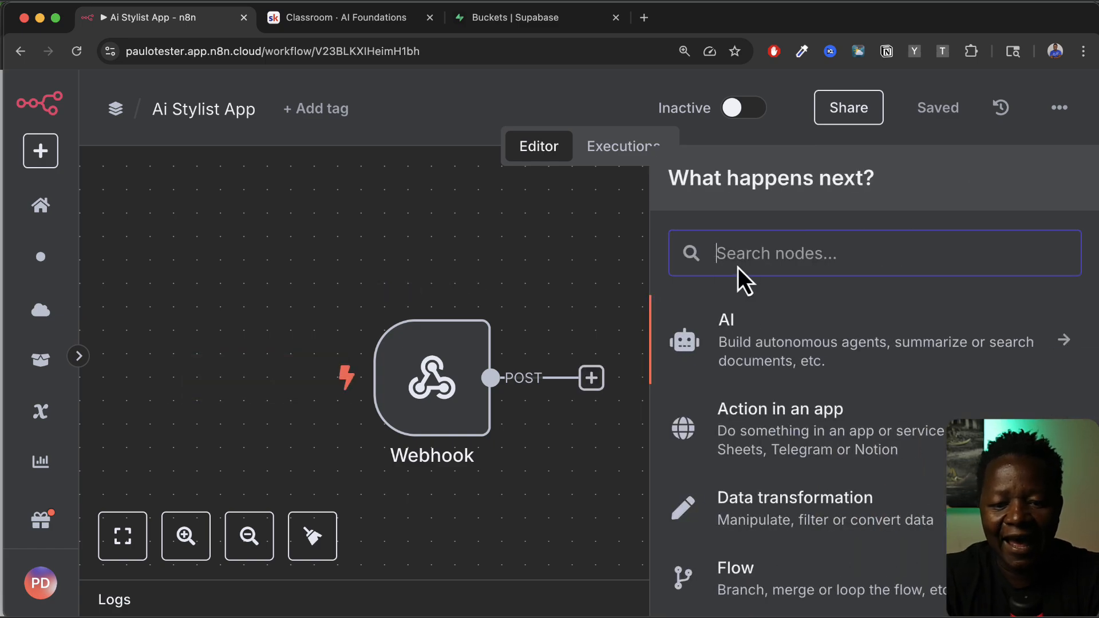
type("weh")
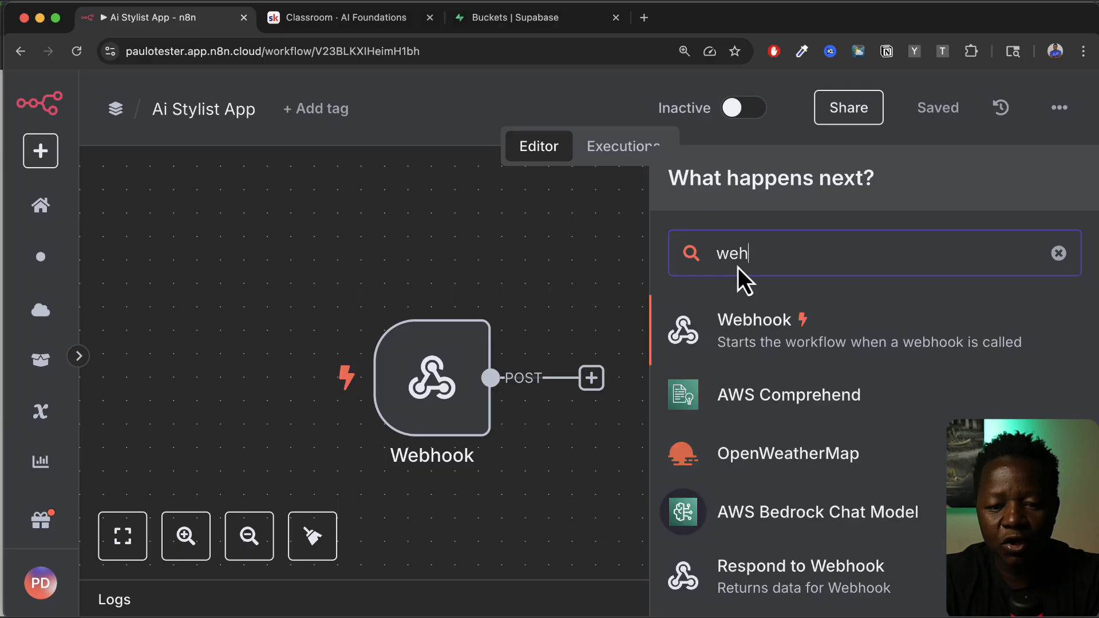
key("BackSpace")
type("bho")
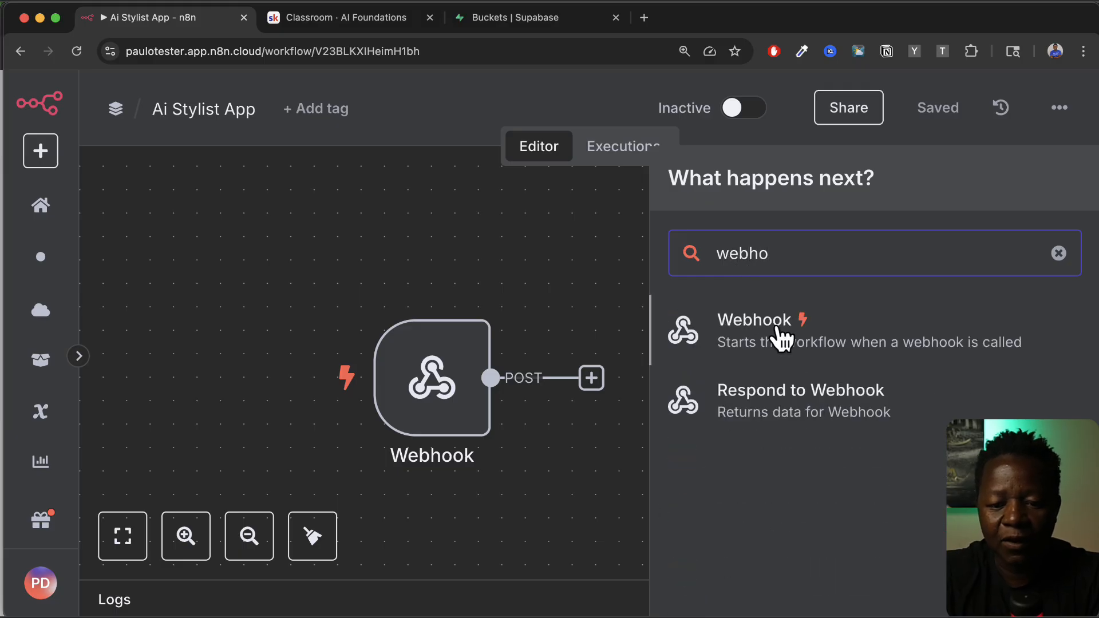
left_click(816, 408)
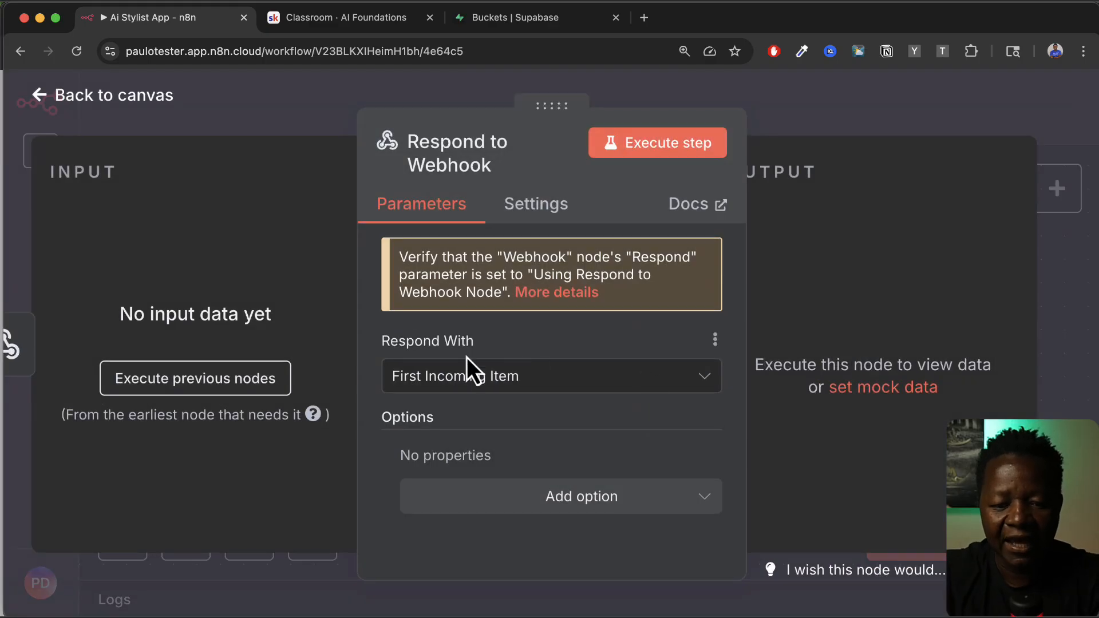
Step: Set the Respond to Webhook node to respond with All Incoming Items and save the workflow
left_click(471, 379)
scroll(475, 494, "down", 3)
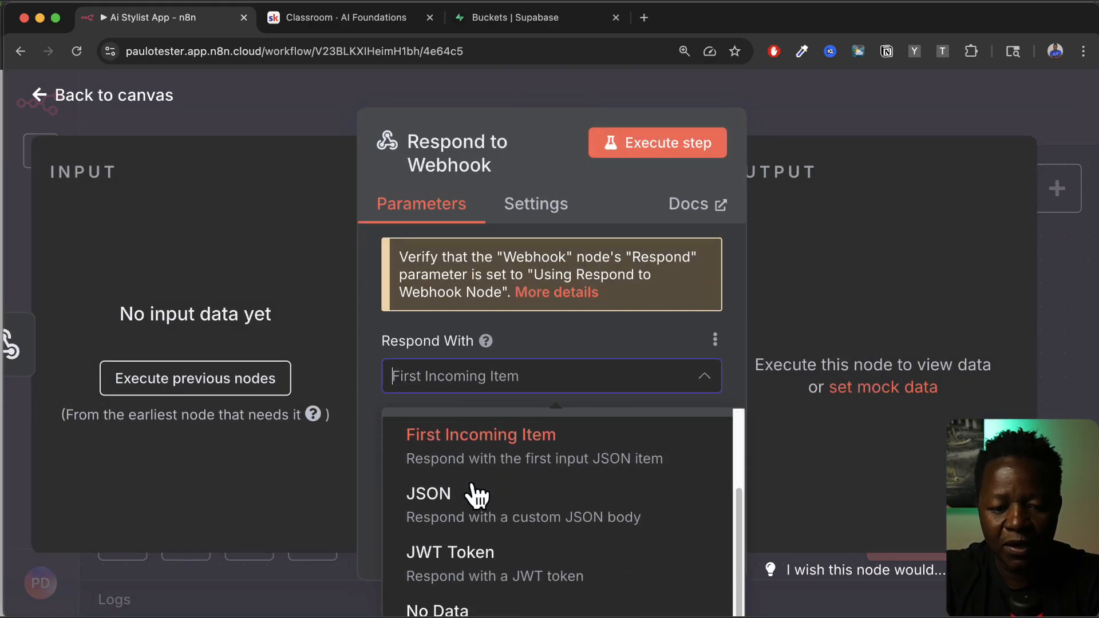
scroll(474, 493, "up", 3)
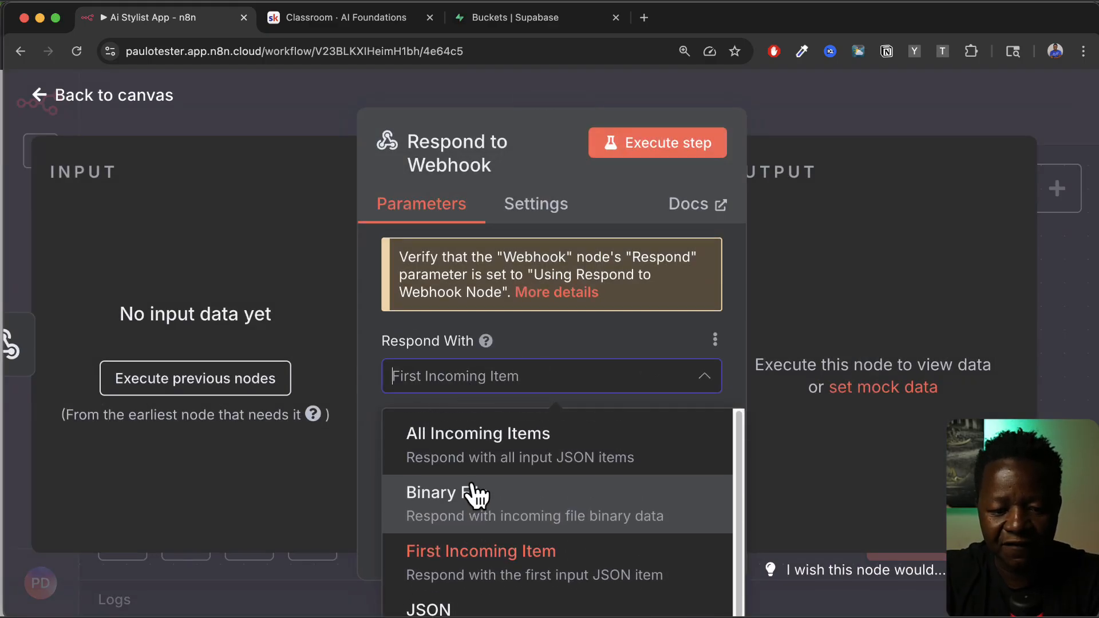
left_click(461, 447)
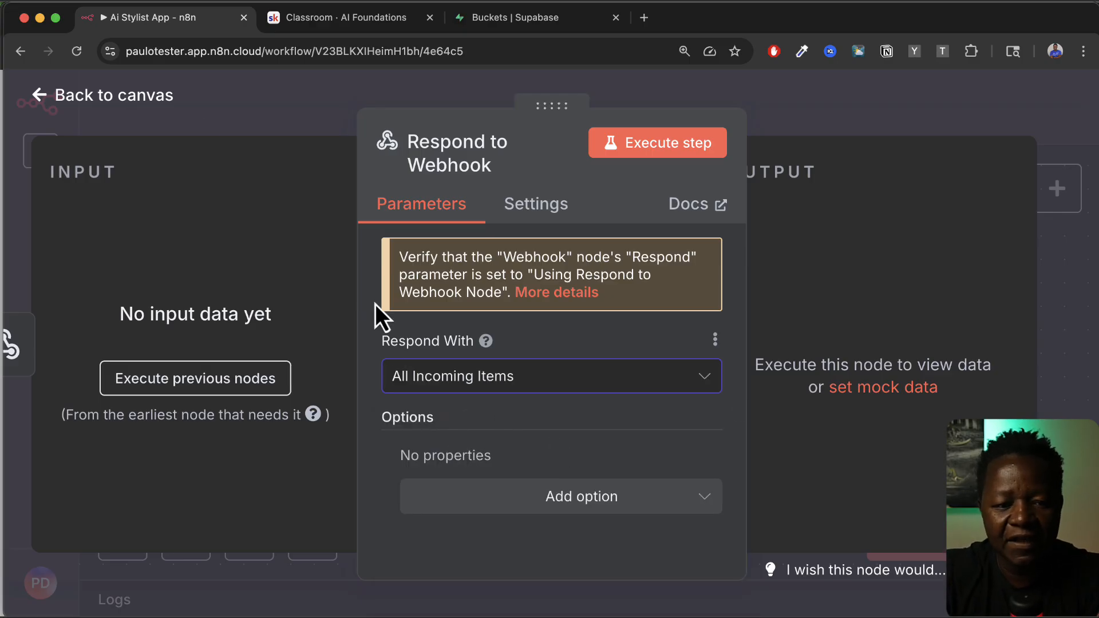
left_click(135, 99)
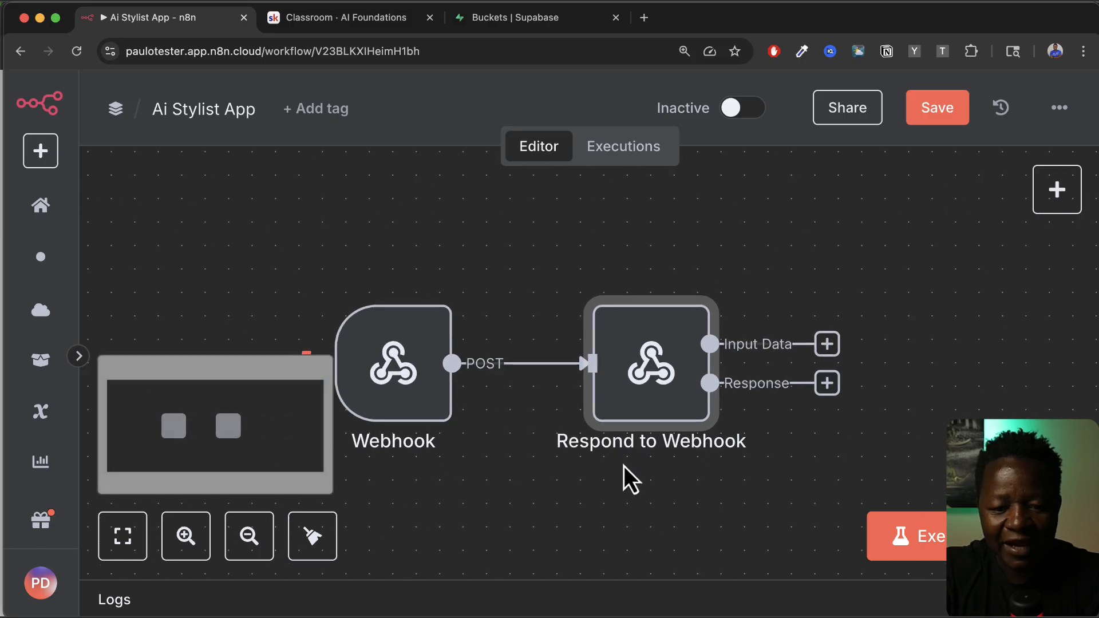
left_click(936, 111)
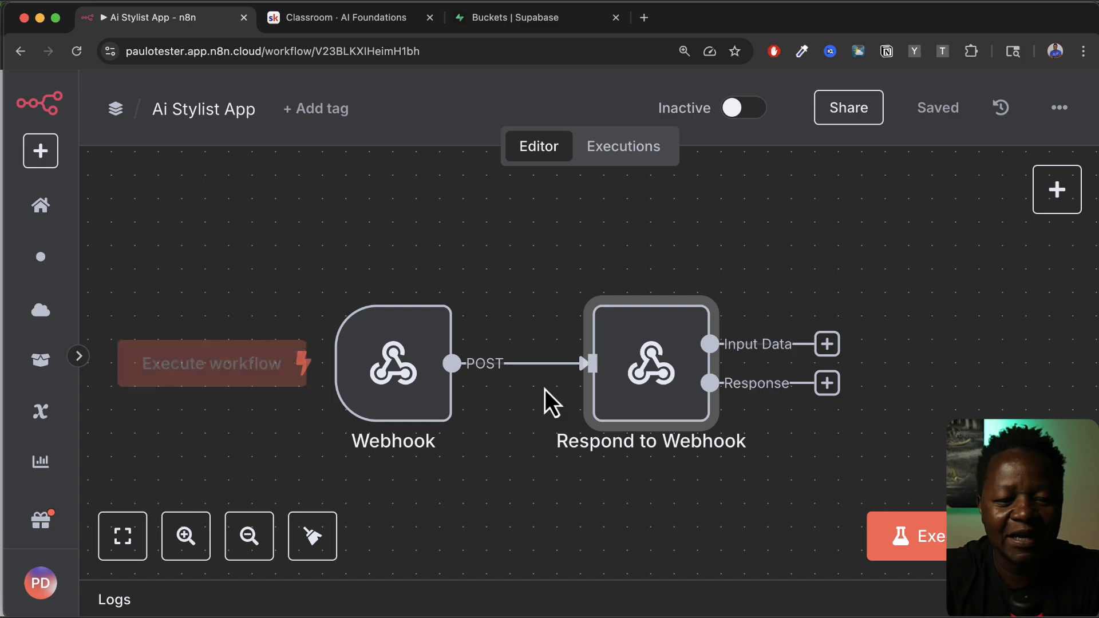
Step: Open the Webhook node and copy its test URL
double_click(401, 373)
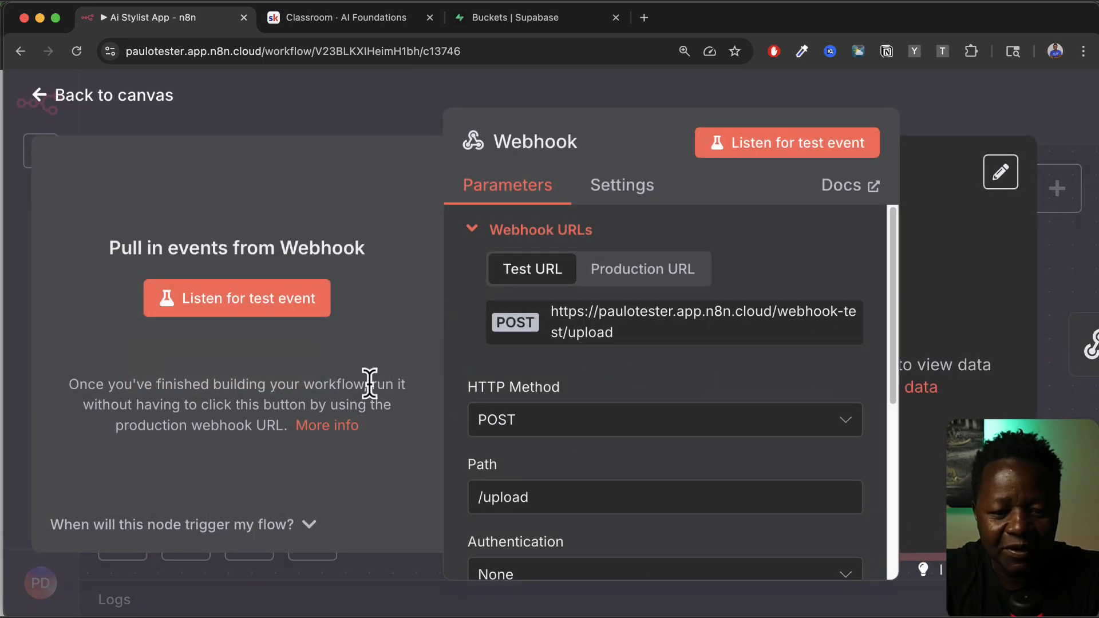
left_click(592, 337)
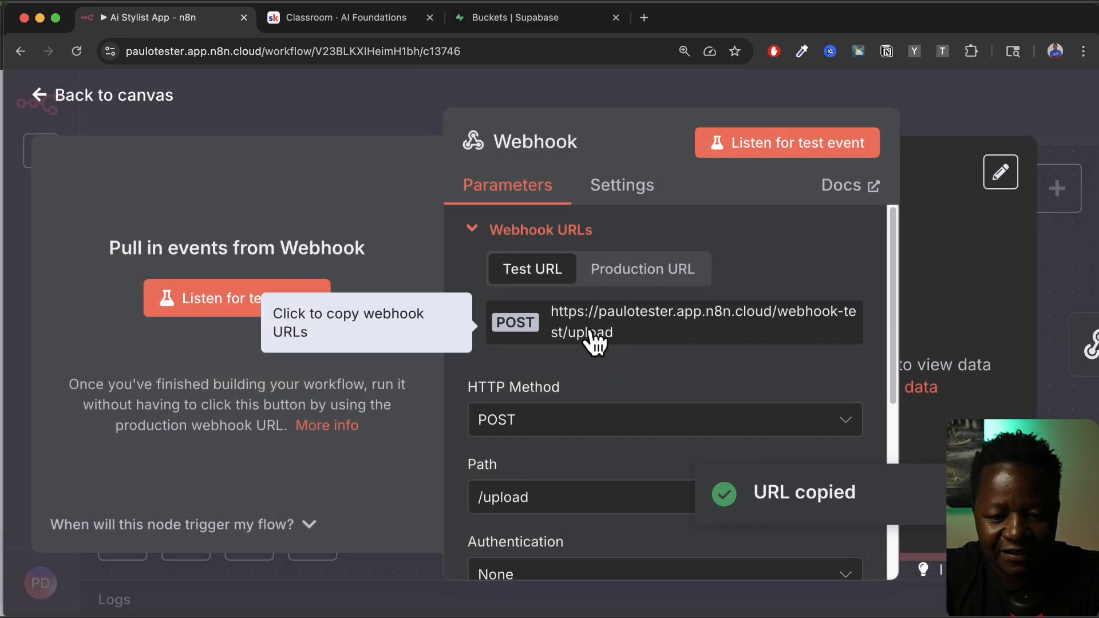
left_click(626, 337)
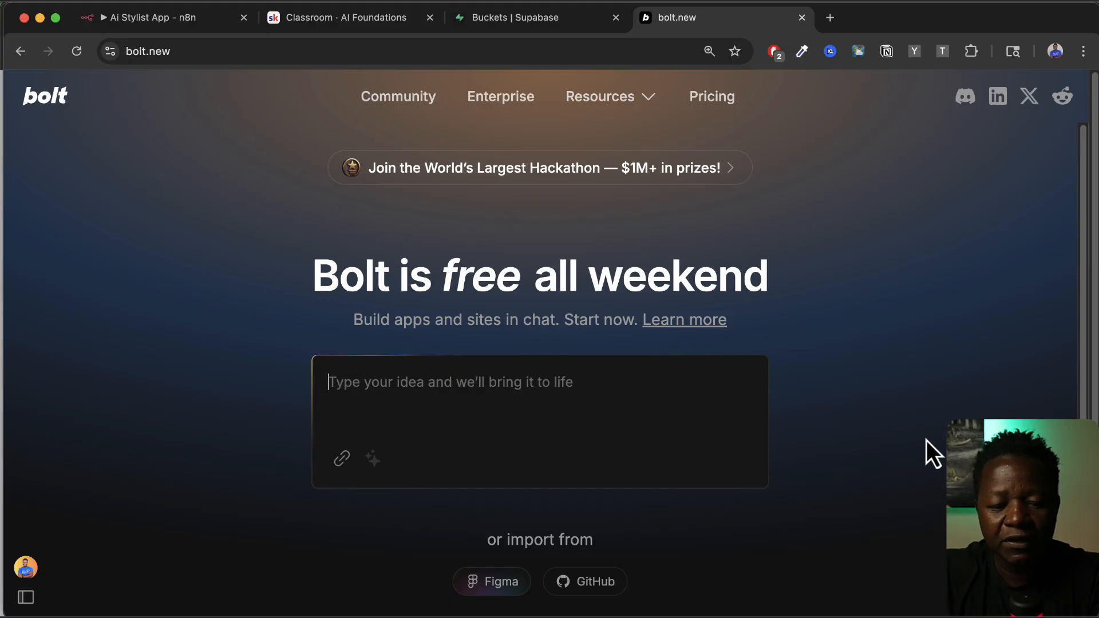
Step: Switch to bolt.new and paste a prompt for a simple image upload page that sends the binary file "data" to the n8n test webhook
scroll(926, 441, "down", 1)
scroll(927, 453, "up", 1)
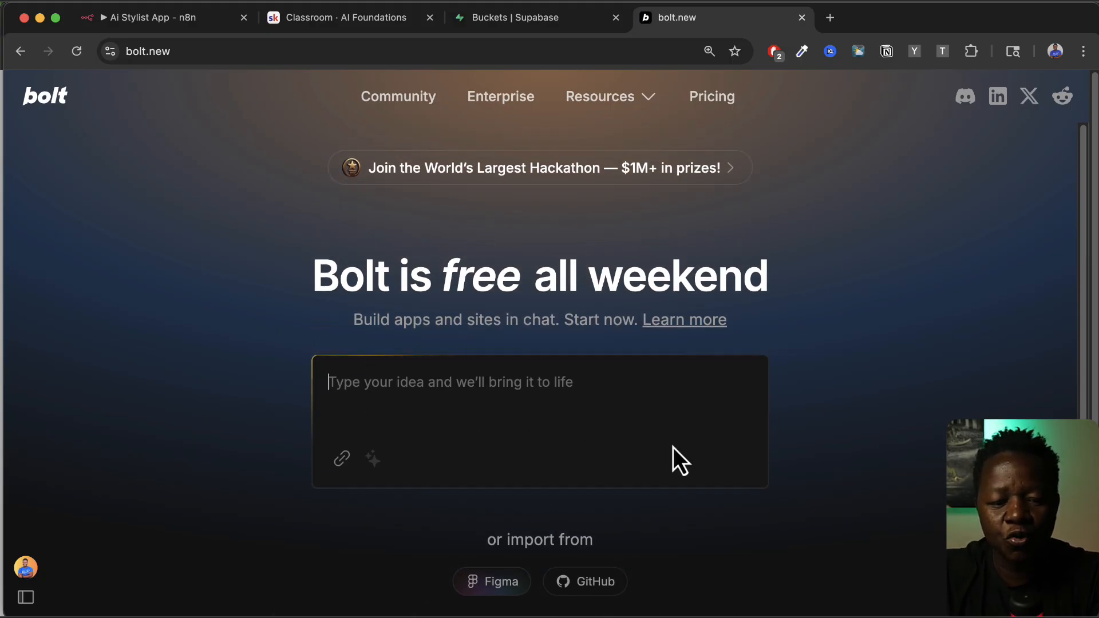
left_click(750, 464)
key("super+equal")
key("super+equal")
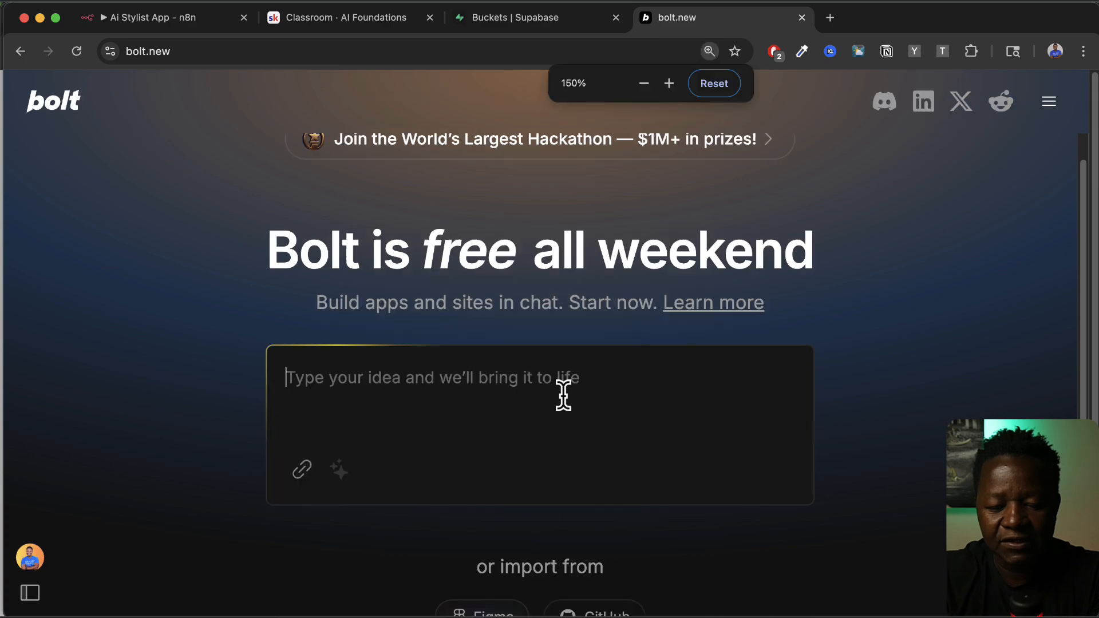
key("super+v")
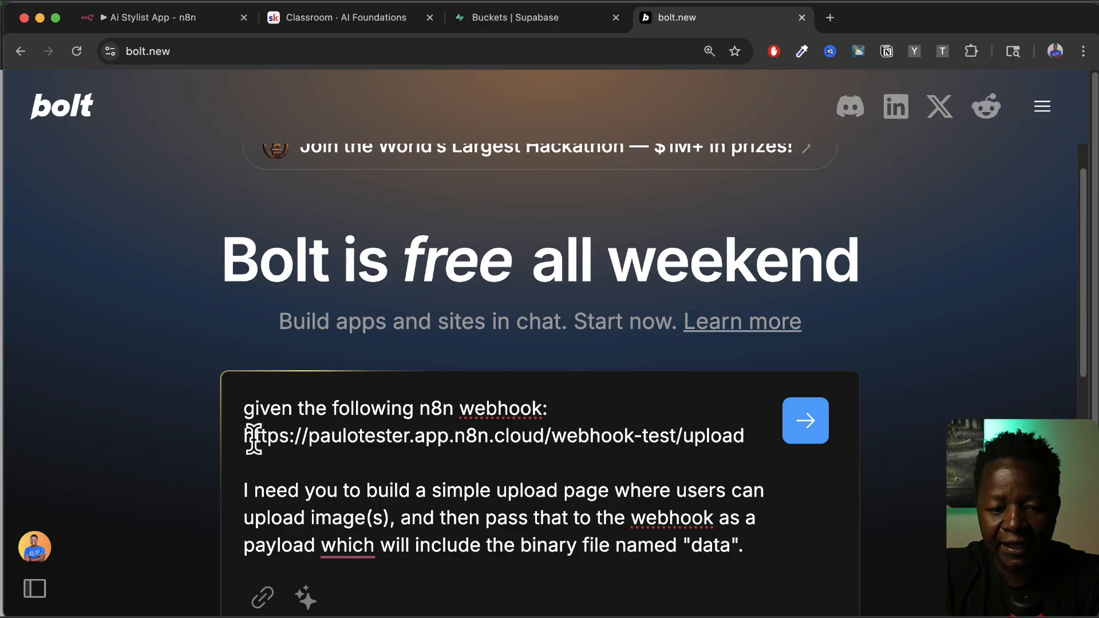
Step: Check the webhook URL in the prompt, correct the wording to "payload, which" and submit the prompt to Bolt
left_click_drag(242, 437, 743, 432)
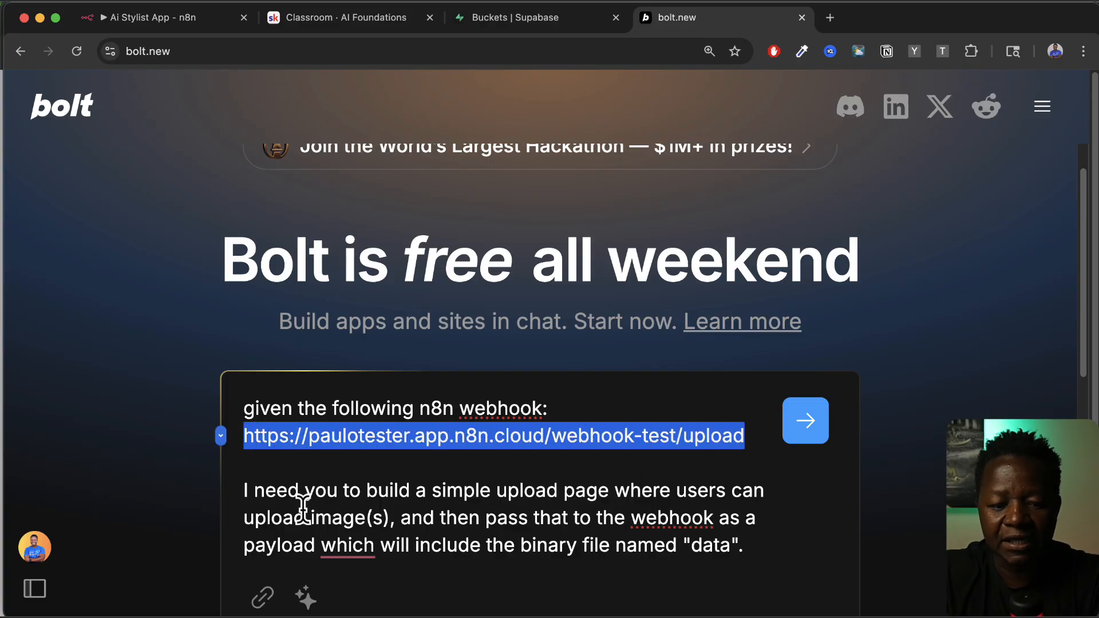
scroll(459, 511, "down", 3)
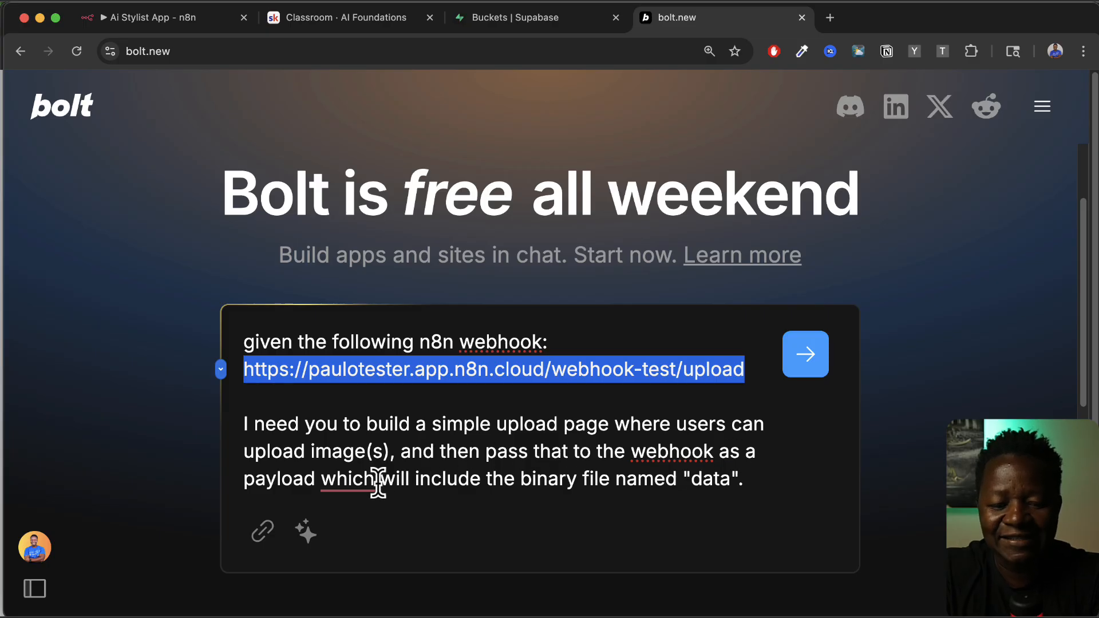
mouse_move(348, 480)
left_click(361, 538)
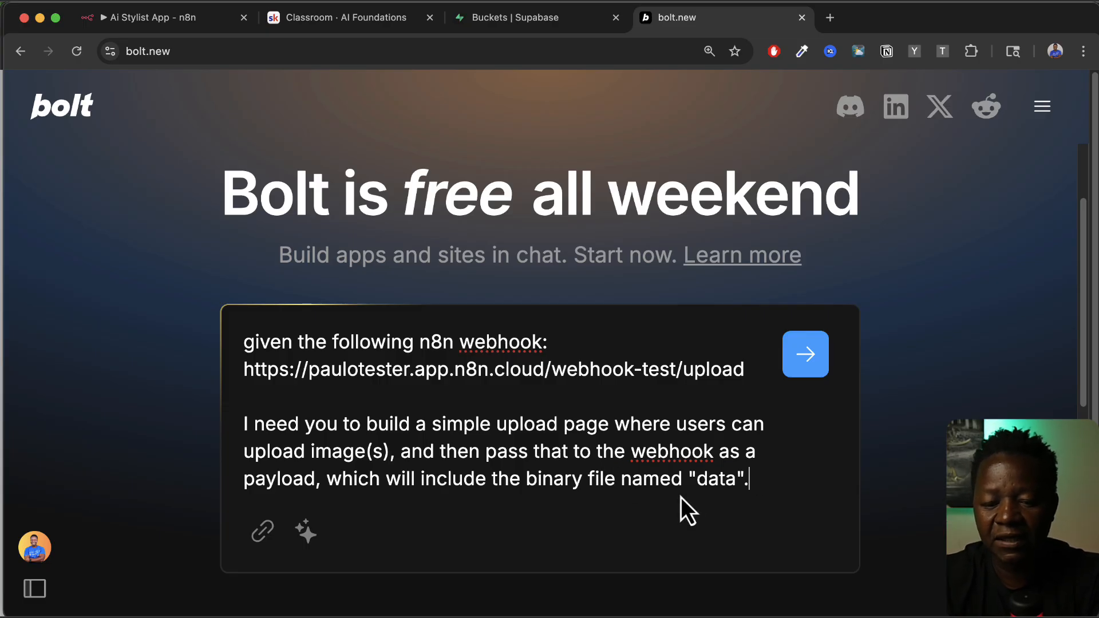
left_click(809, 359)
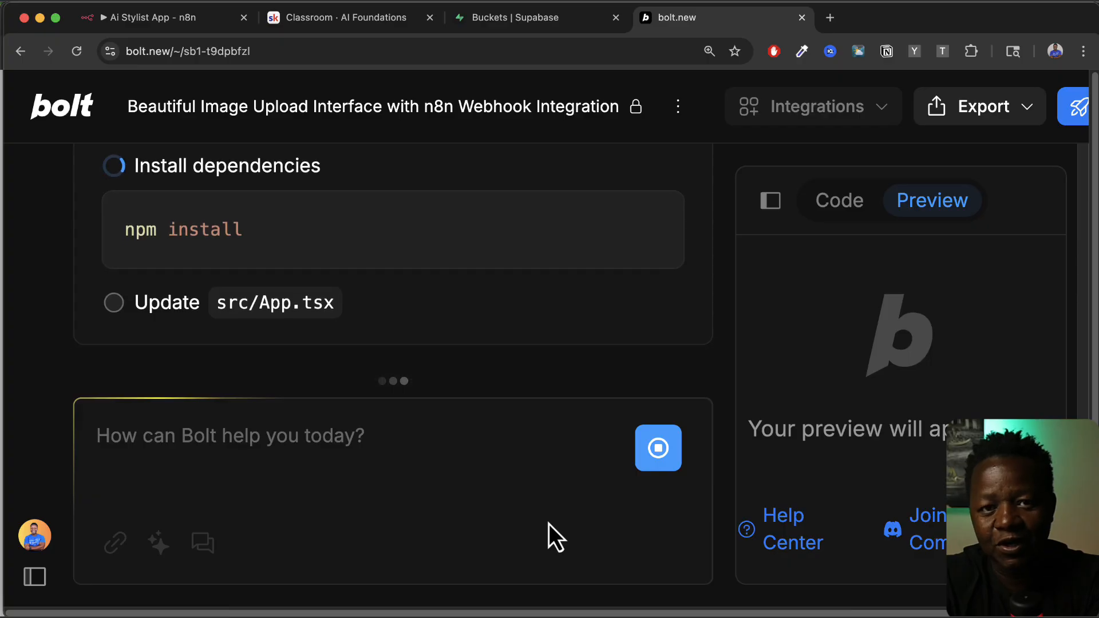
Step: Examine Bolt's plan and build progress for the image upload interface, including file creation, dependency installation and application start
scroll(480, 301, "up", 5)
scroll(480, 301, "up", 1)
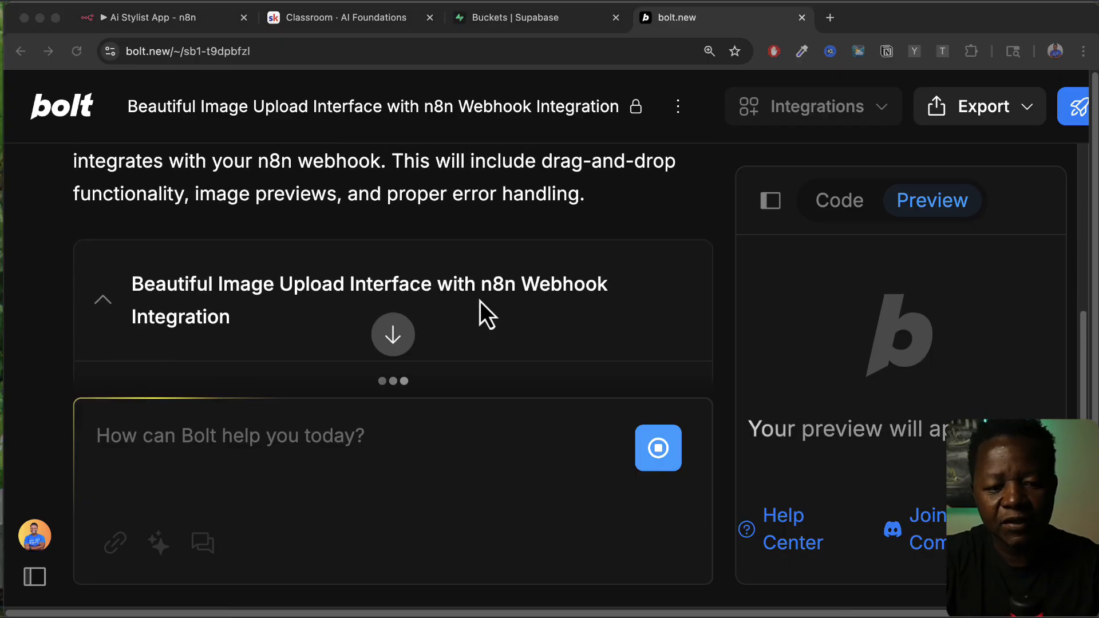
scroll(479, 301, "down", 2)
scroll(290, 251, "up", 5)
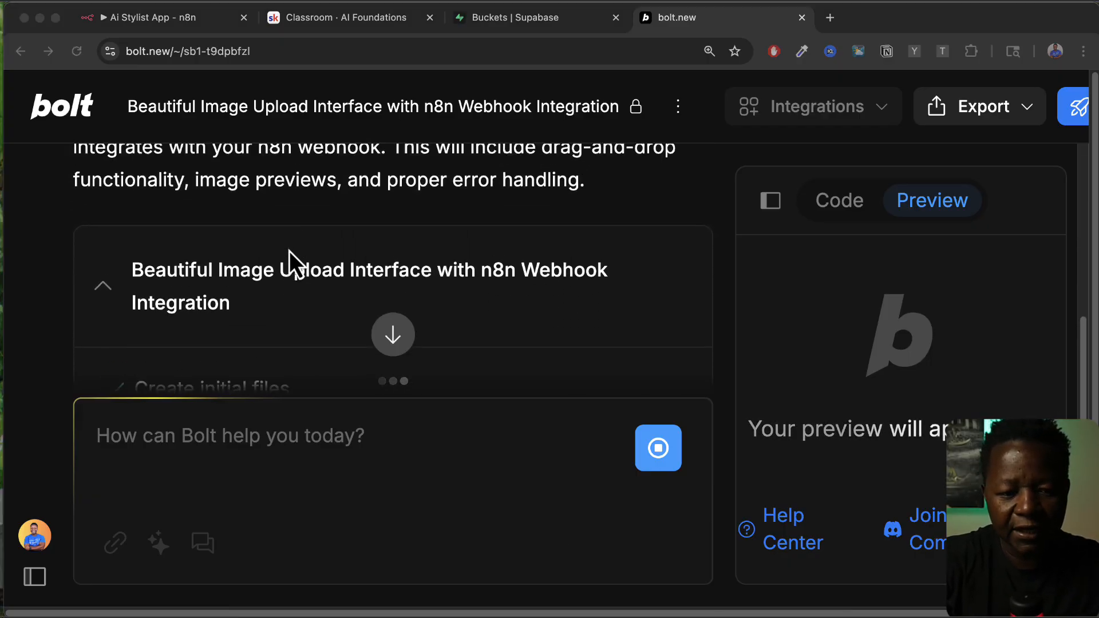
scroll(257, 301, "down", 1)
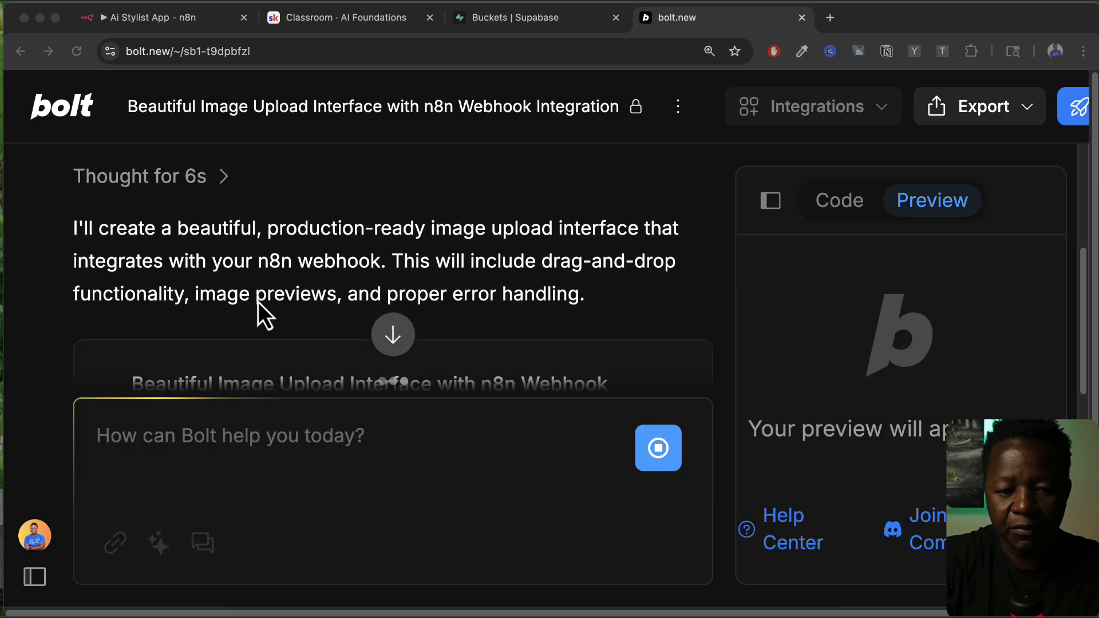
scroll(393, 236, "down", 2)
scroll(393, 236, "down", 3)
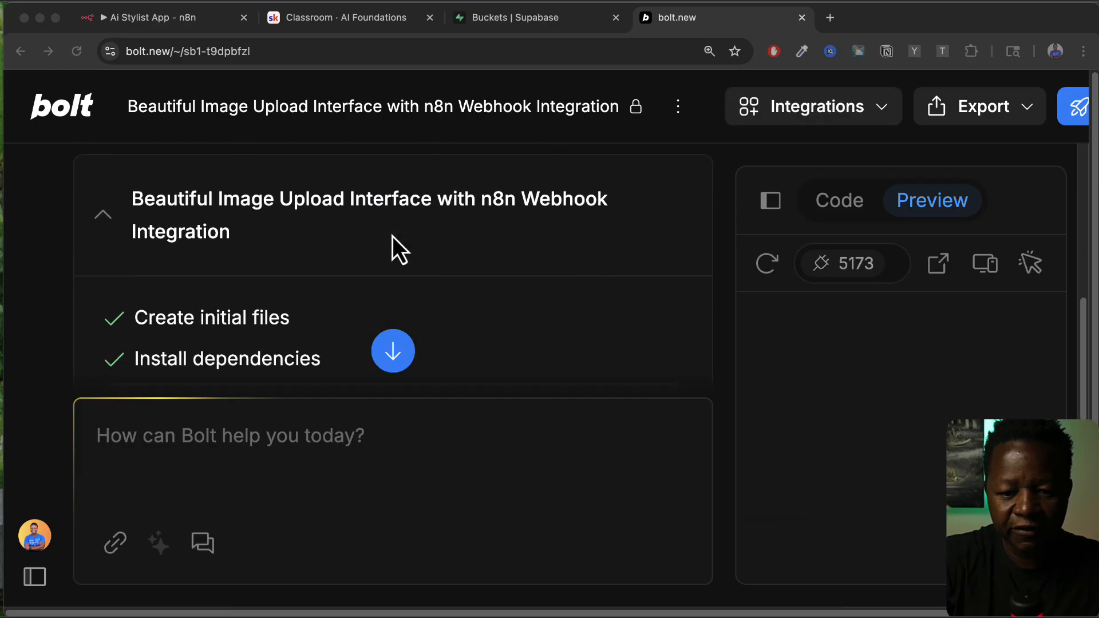
scroll(307, 244, "down", 2)
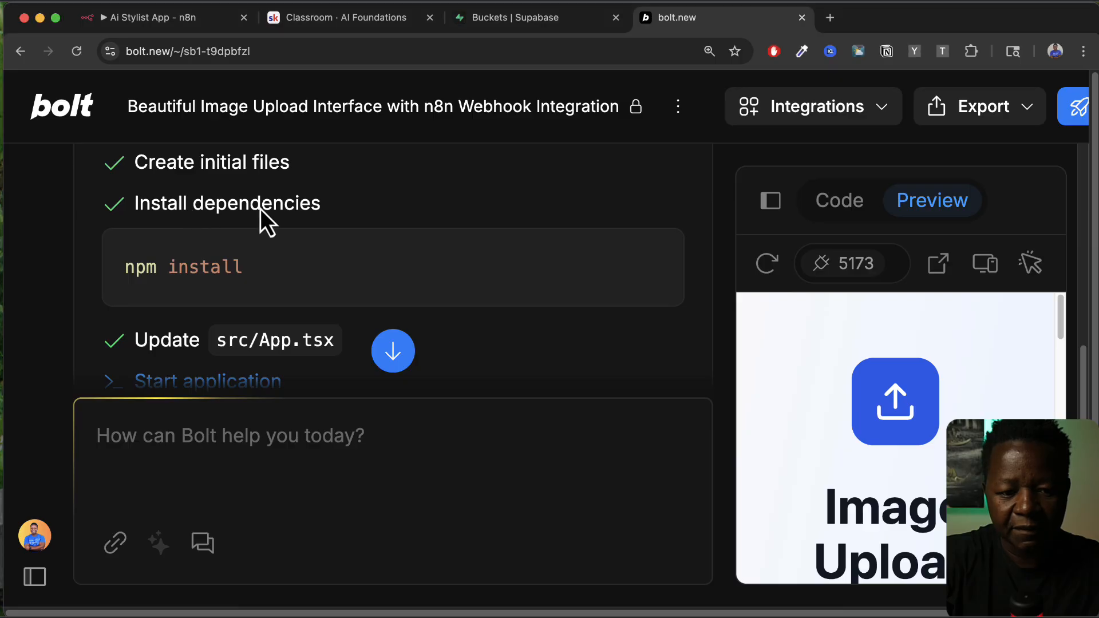
scroll(261, 212, "down", 3)
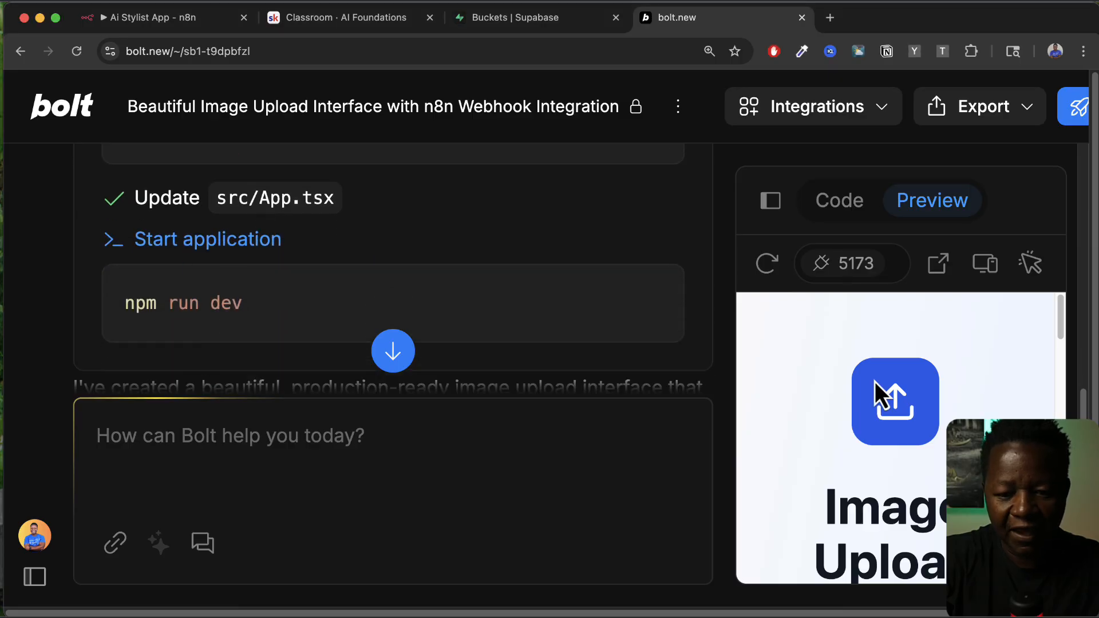
Step: Open the generated app's preview in a separate tab, connect it to its project and look over the upload page
left_click(939, 278)
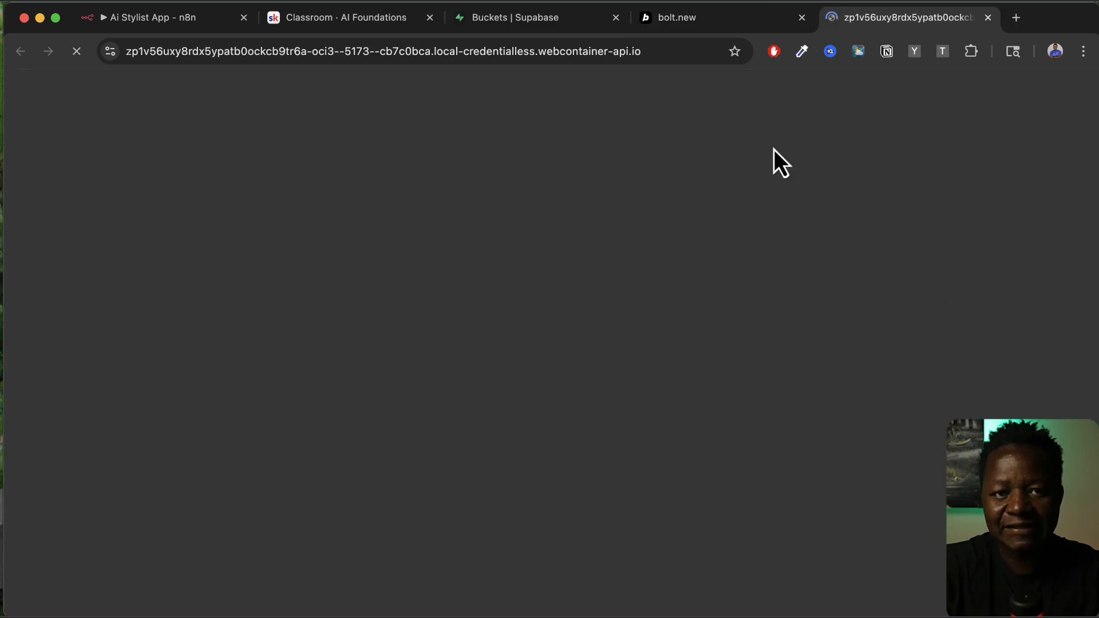
key("super+equal")
key("super+equal")
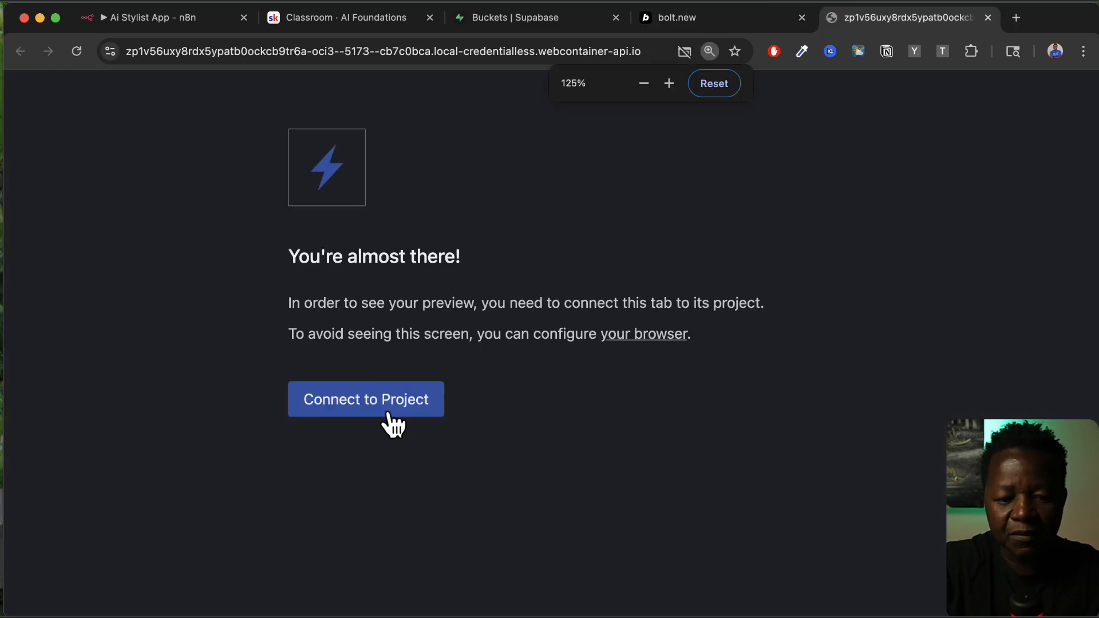
left_click(378, 404)
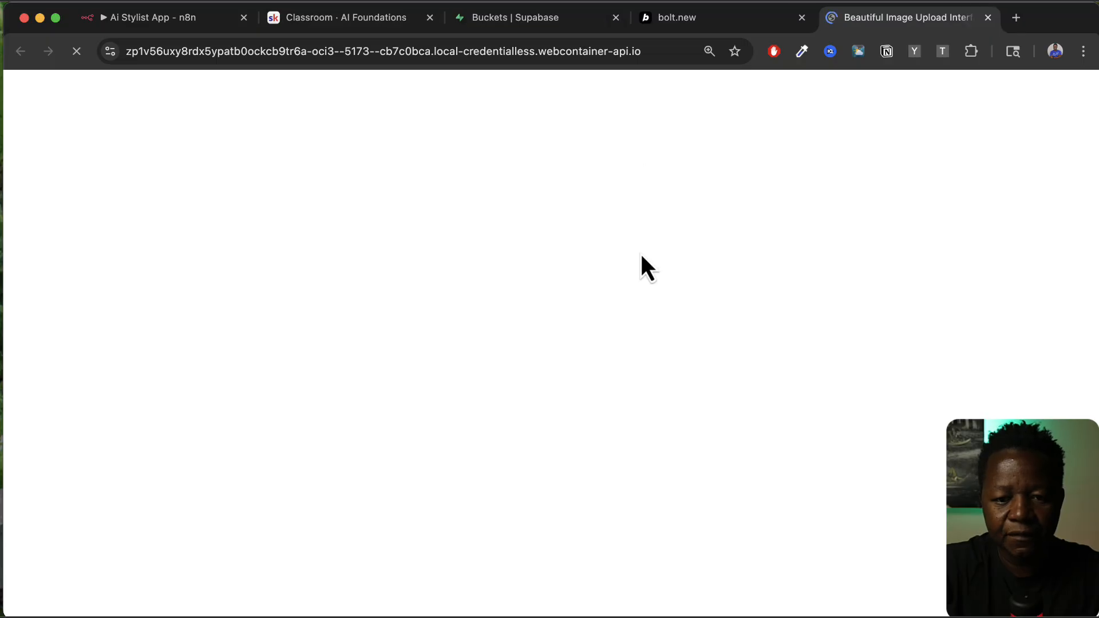
scroll(436, 412, "down", 4)
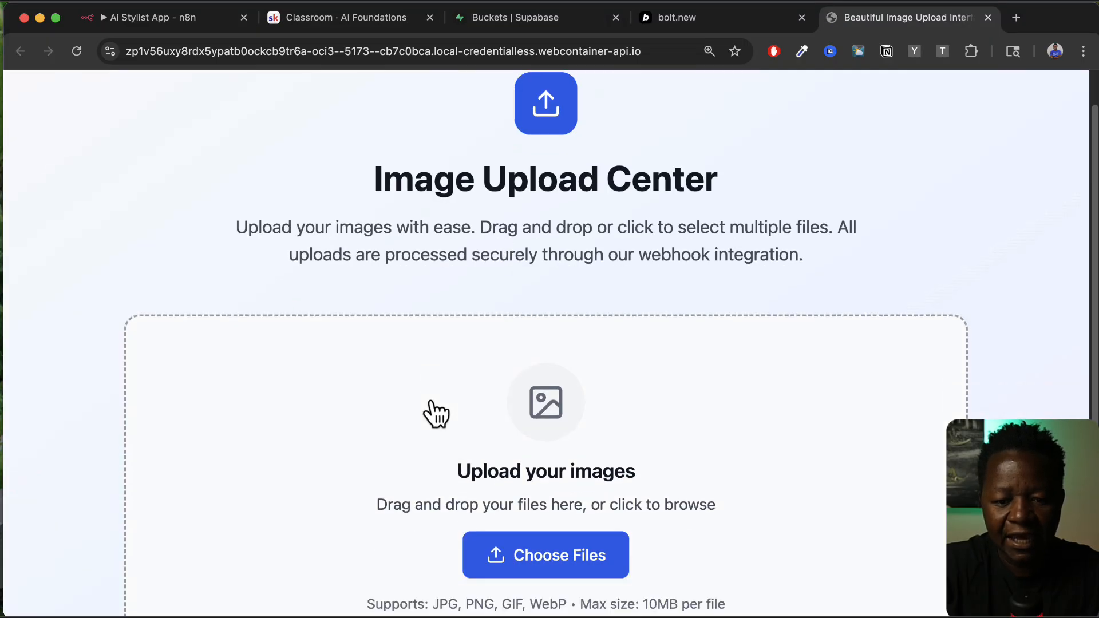
scroll(436, 412, "up", 4)
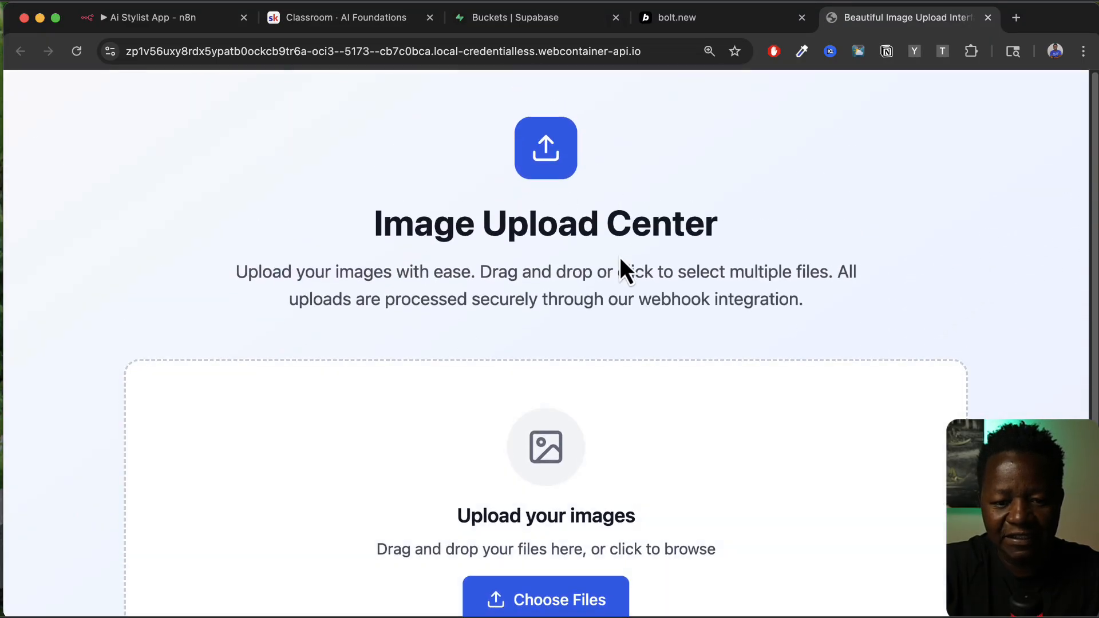
scroll(555, 401, "down", 3)
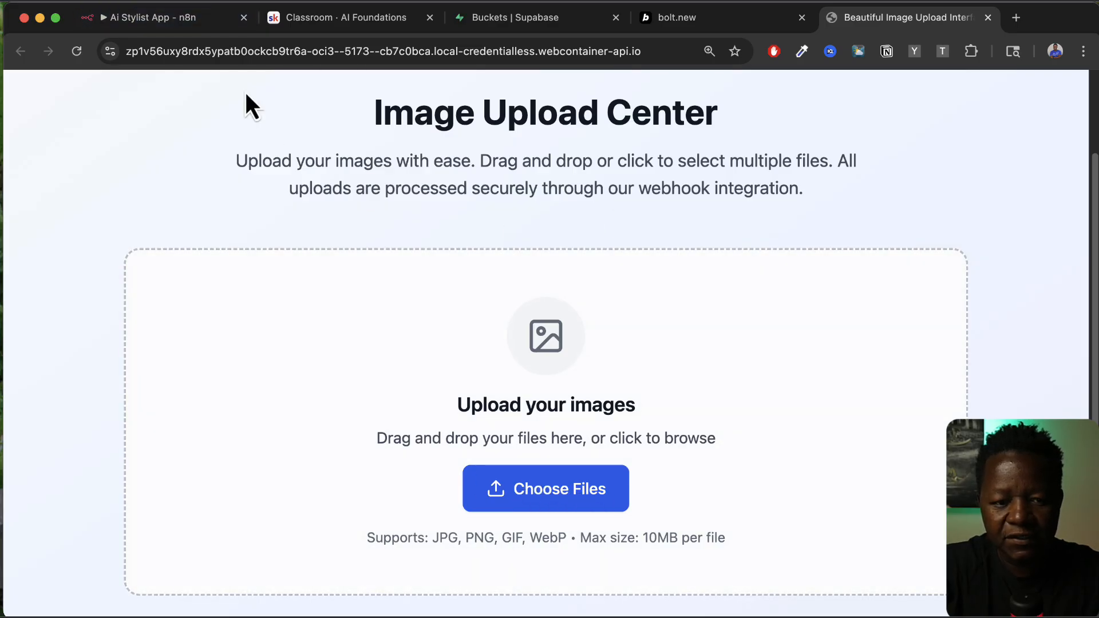
Step: Switch back to the n8n workflow, return to the canvas and execute the workflow to listen for the test webhook call
left_click(159, 16)
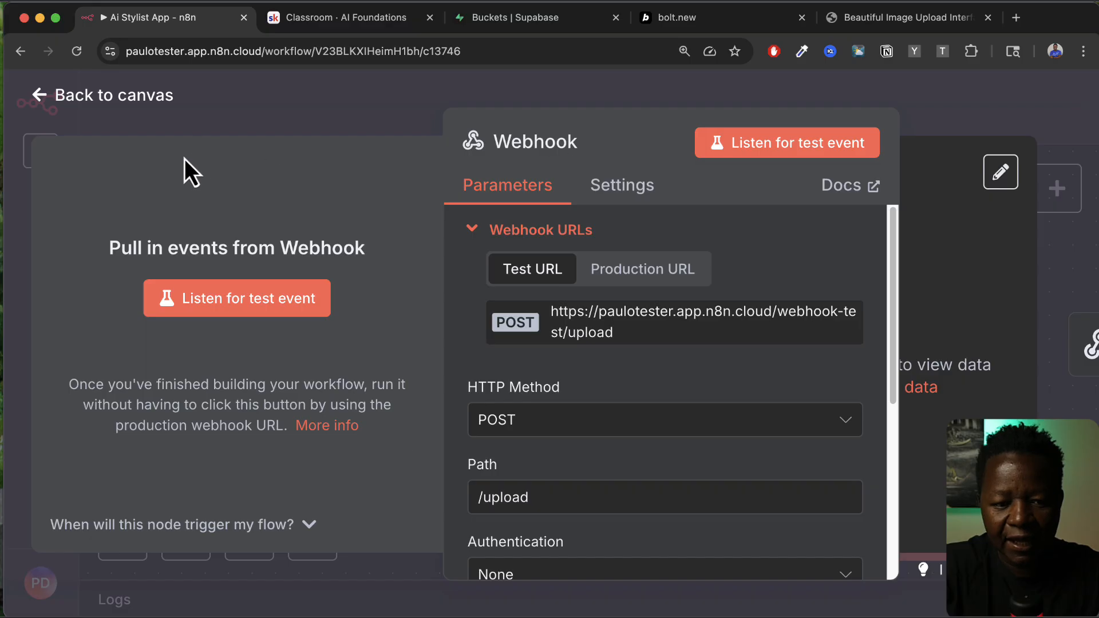
left_click(160, 99)
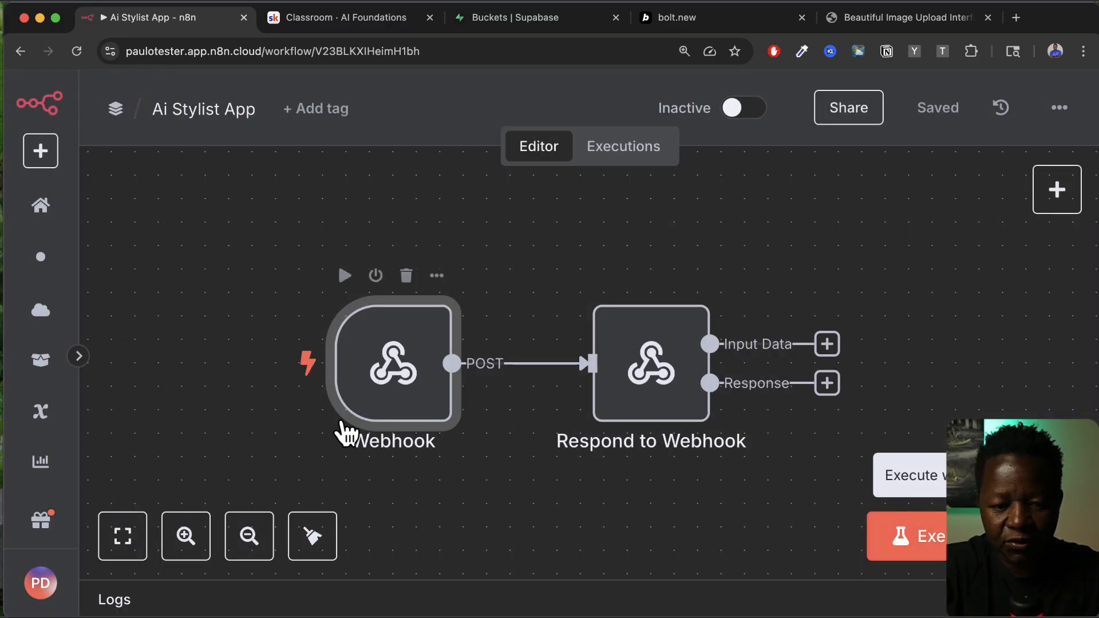
left_click(232, 370)
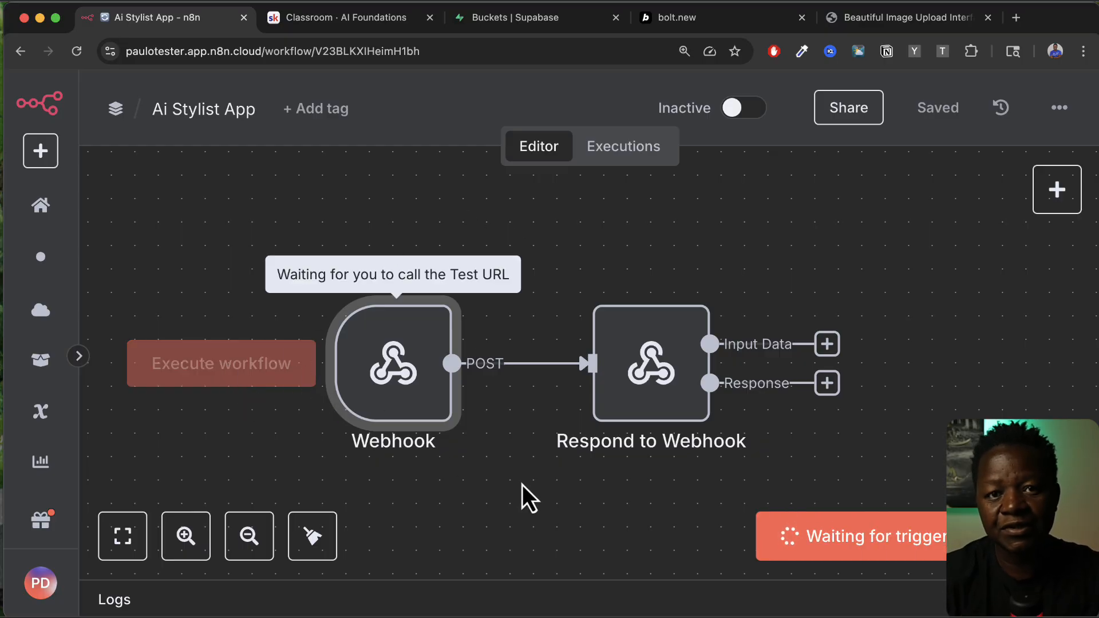
Step: In the Image Upload Center page, choose "Screenshot 2025-06-25 at 4.00.45 PM.png" from the Desktop and upload it to the webhook
left_click(870, 23)
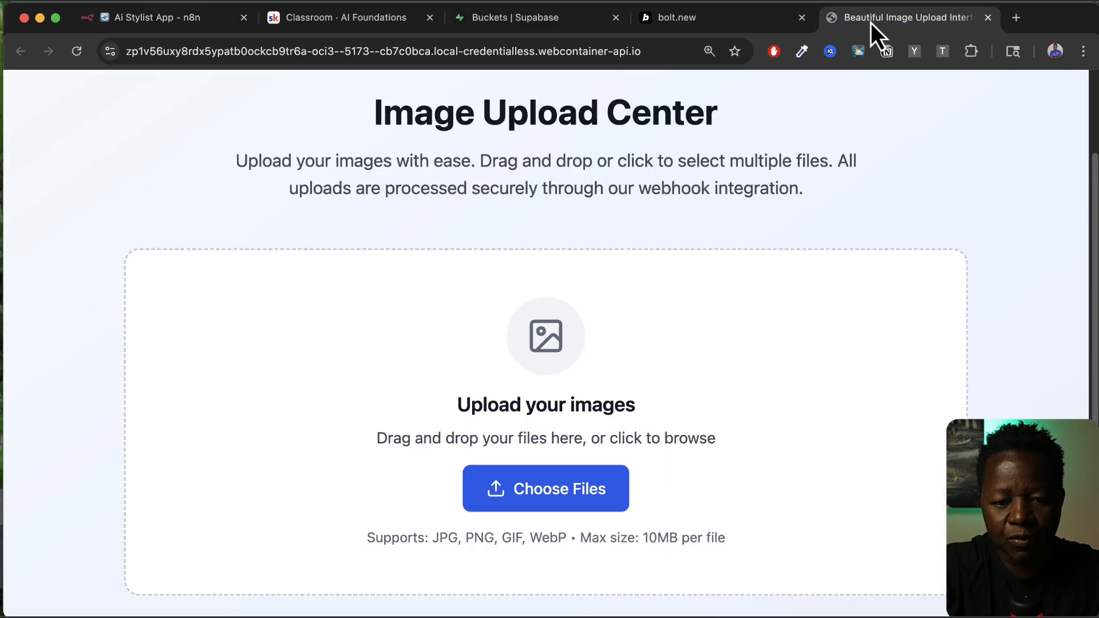
left_click(571, 496)
scroll(263, 321, "down", 10)
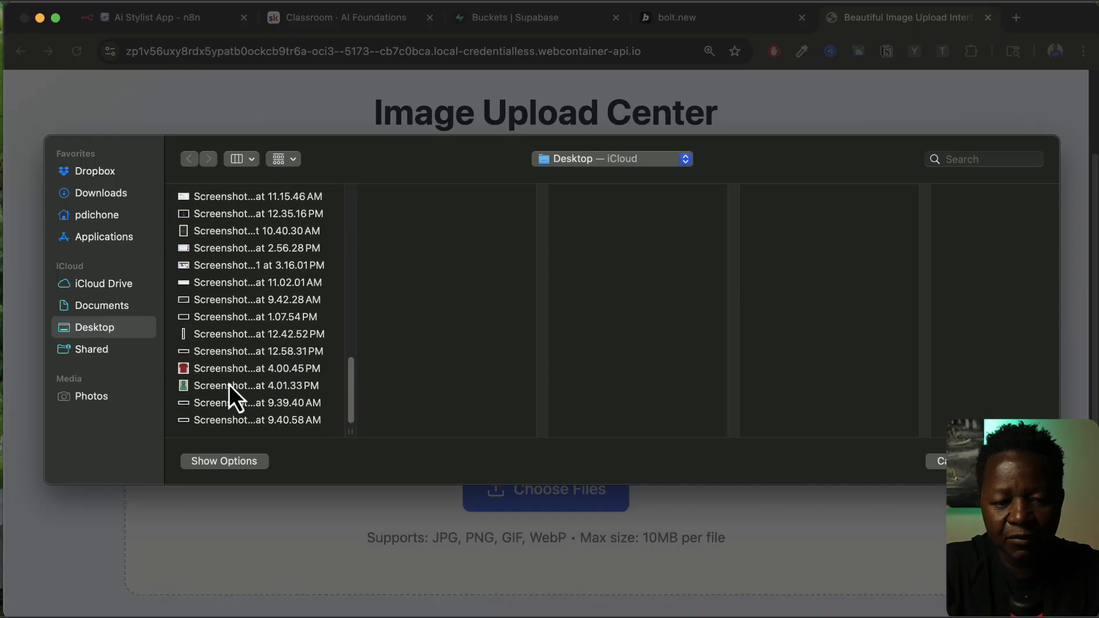
left_click(221, 371)
key("Return")
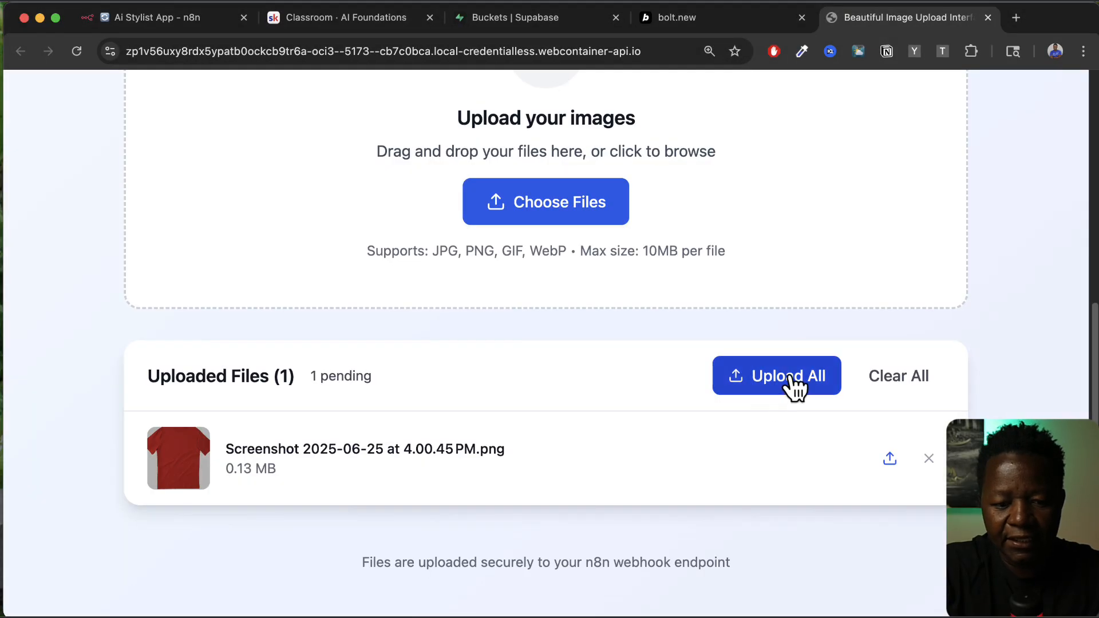
left_click(790, 377)
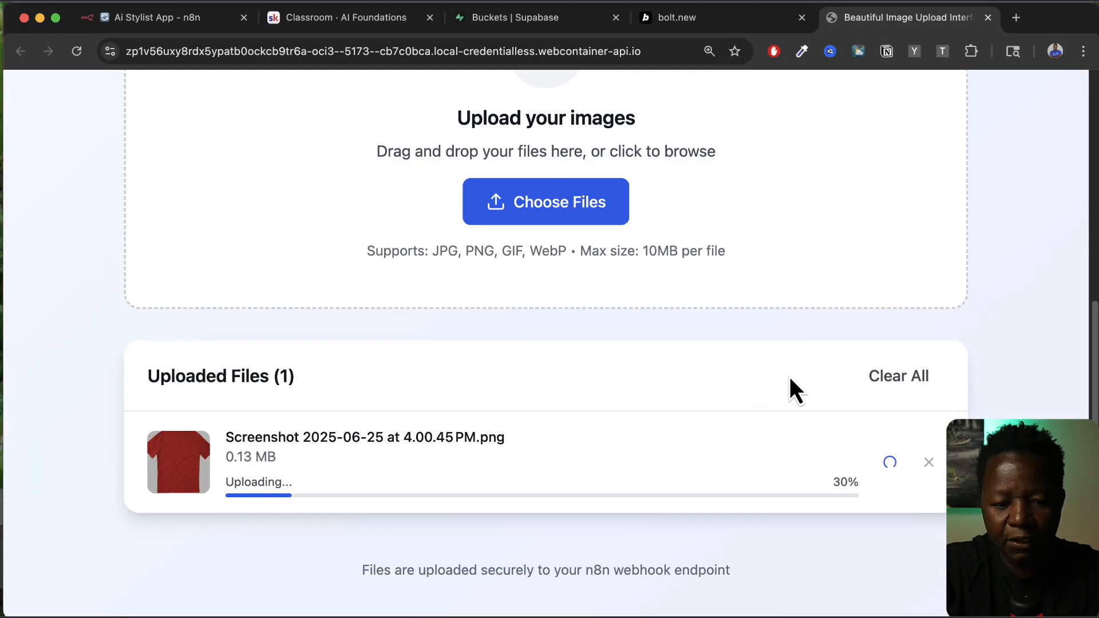
Step: Return to n8n and examine the received image data in the Webhook and Respond to Webhook nodes
left_click(172, 17)
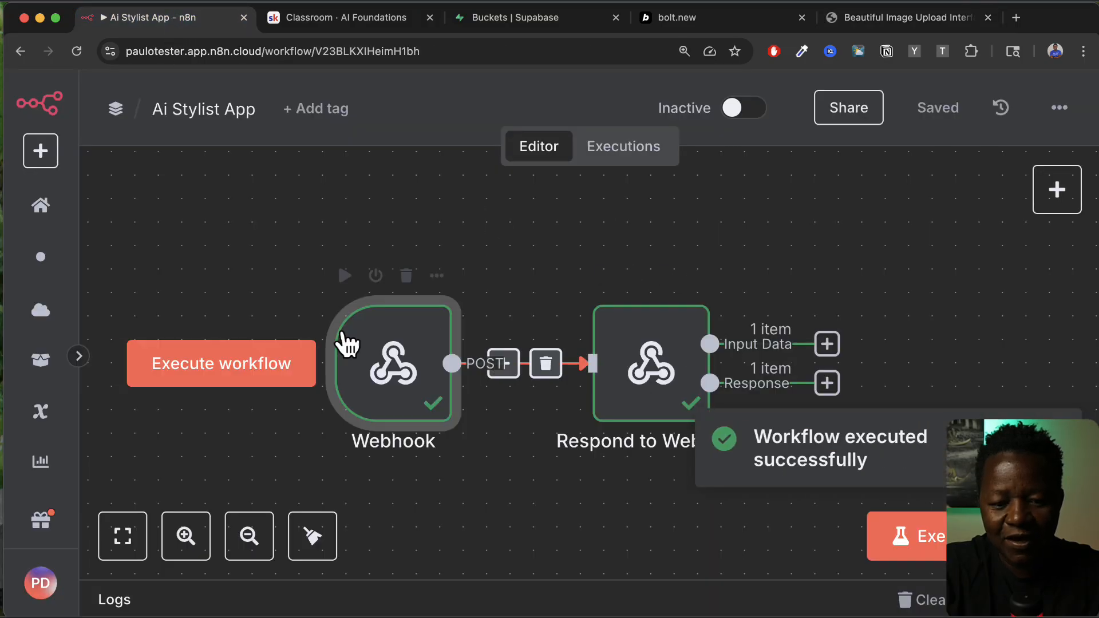
scroll(425, 473, "right", 1)
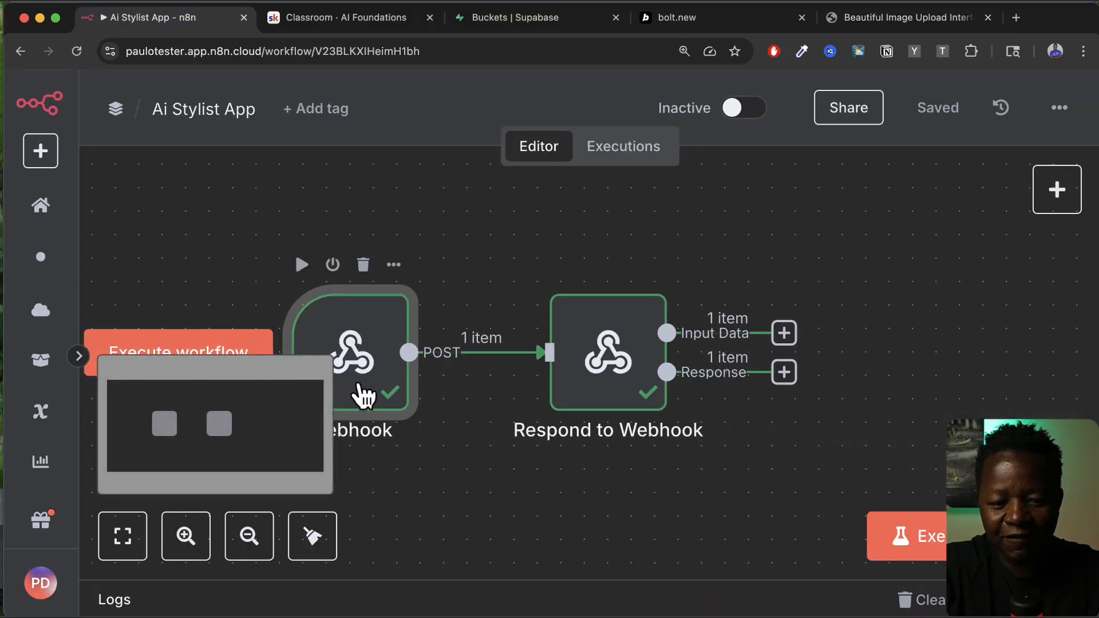
double_click(369, 346)
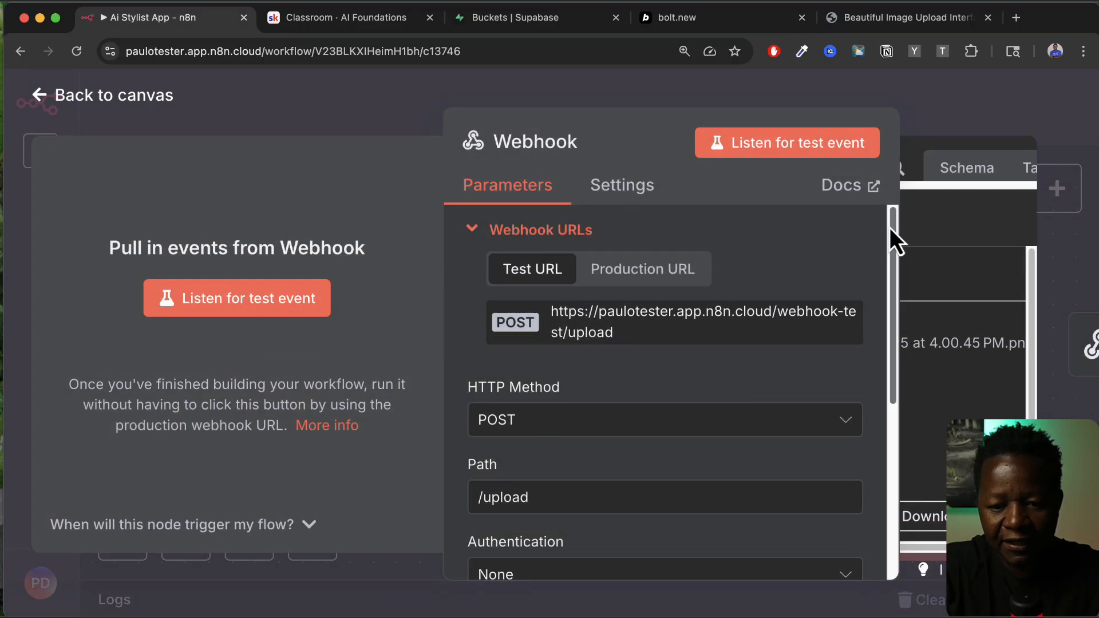
left_click(162, 98)
double_click(601, 346)
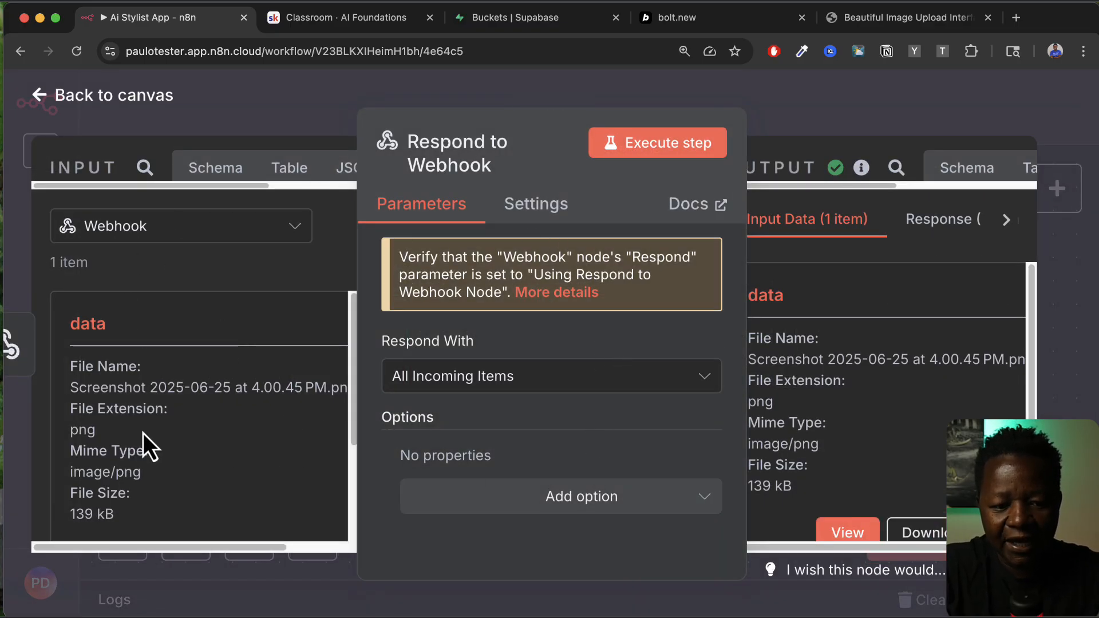
scroll(144, 434, "down", 2)
scroll(143, 438, "up", 2)
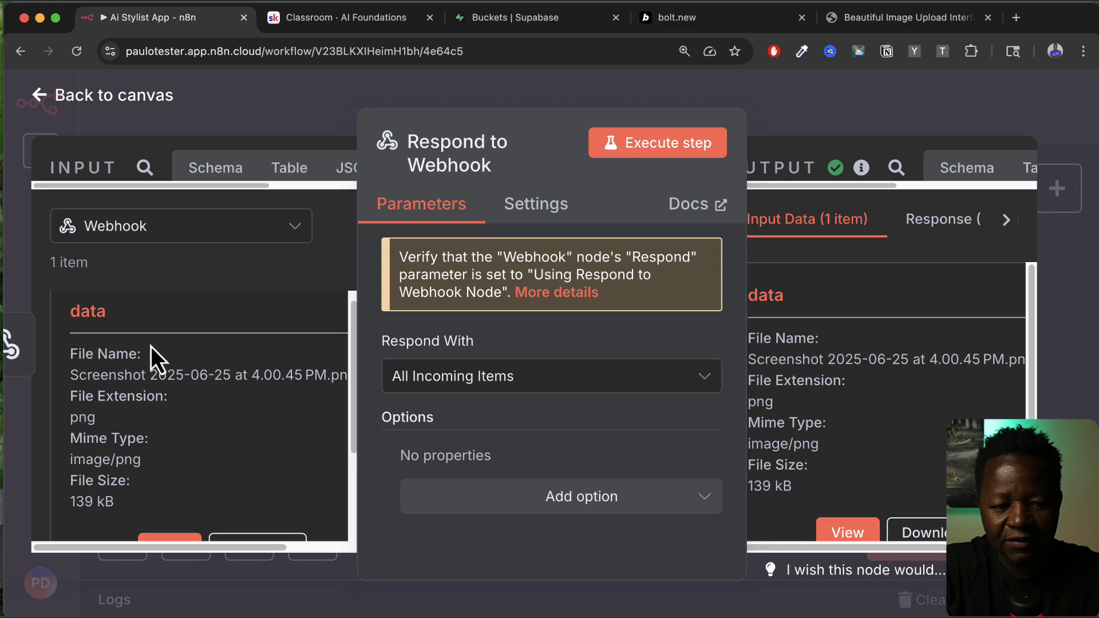
scroll(143, 423, "down", 1)
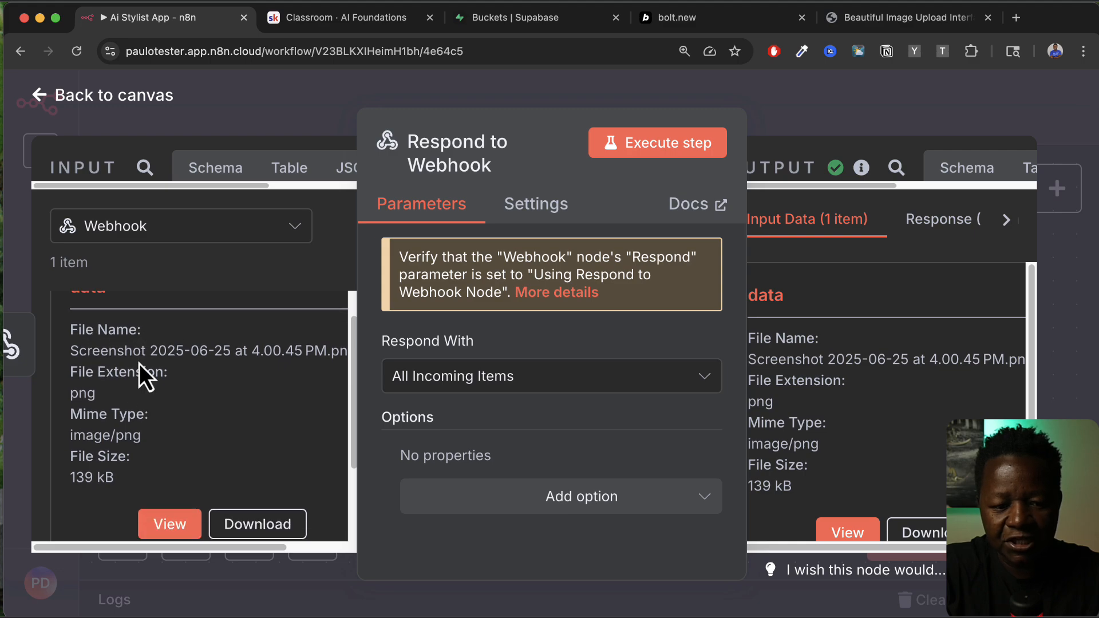
Step: Compare the schema, table and JSON views of the webhook input in the Respond to Webhook node
scroll(135, 426, "down", 1)
scroll(176, 429, "up", 2)
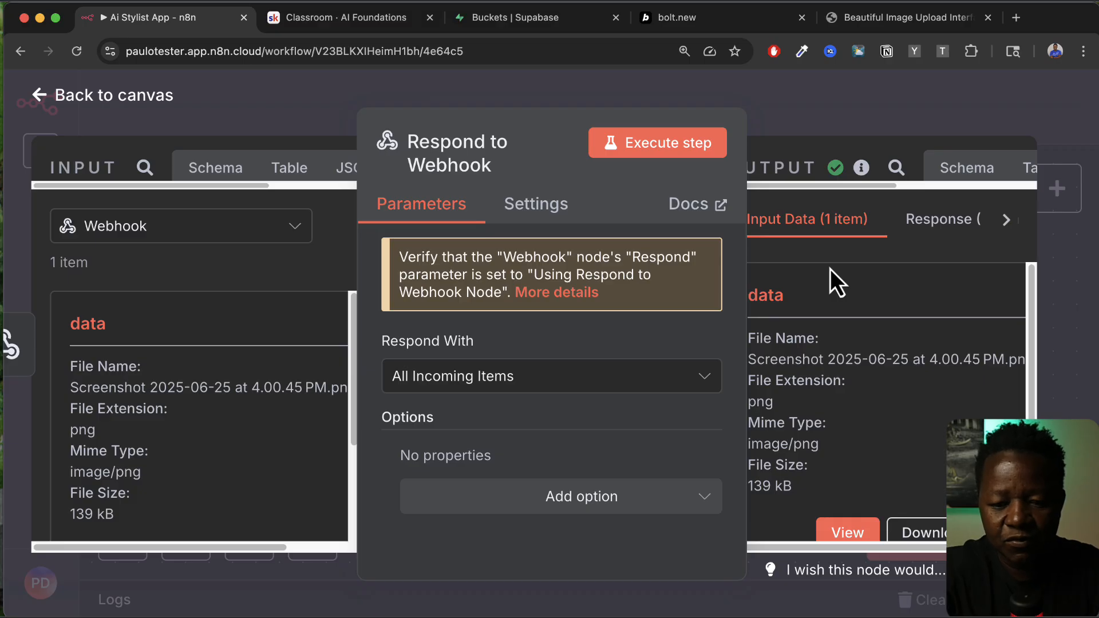
key("super+minus")
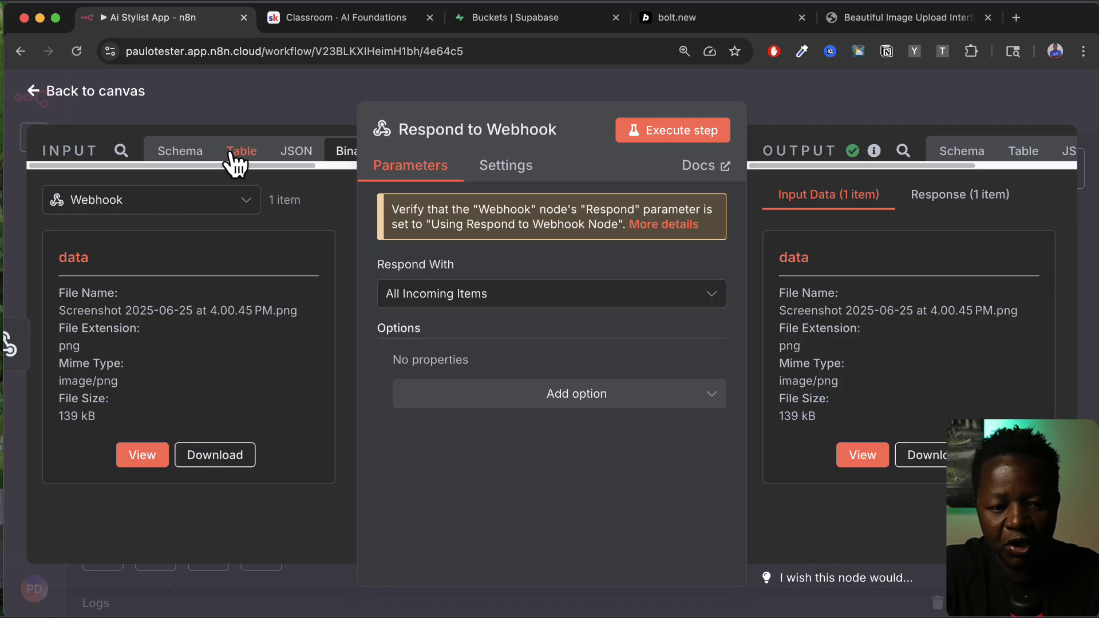
left_click(188, 164)
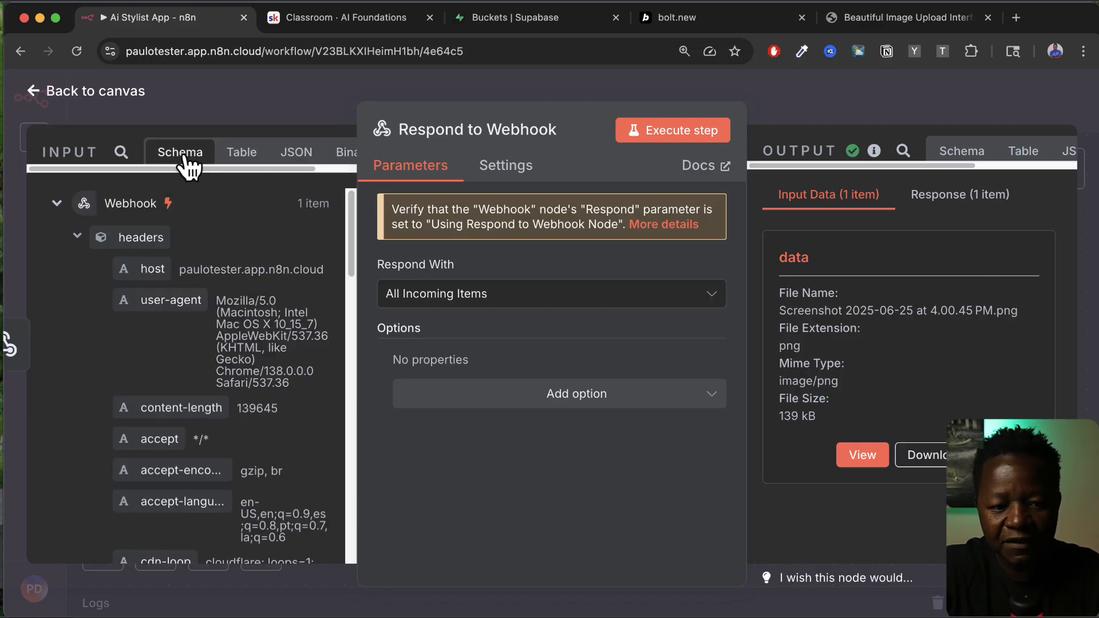
left_click(243, 152)
left_click(296, 151)
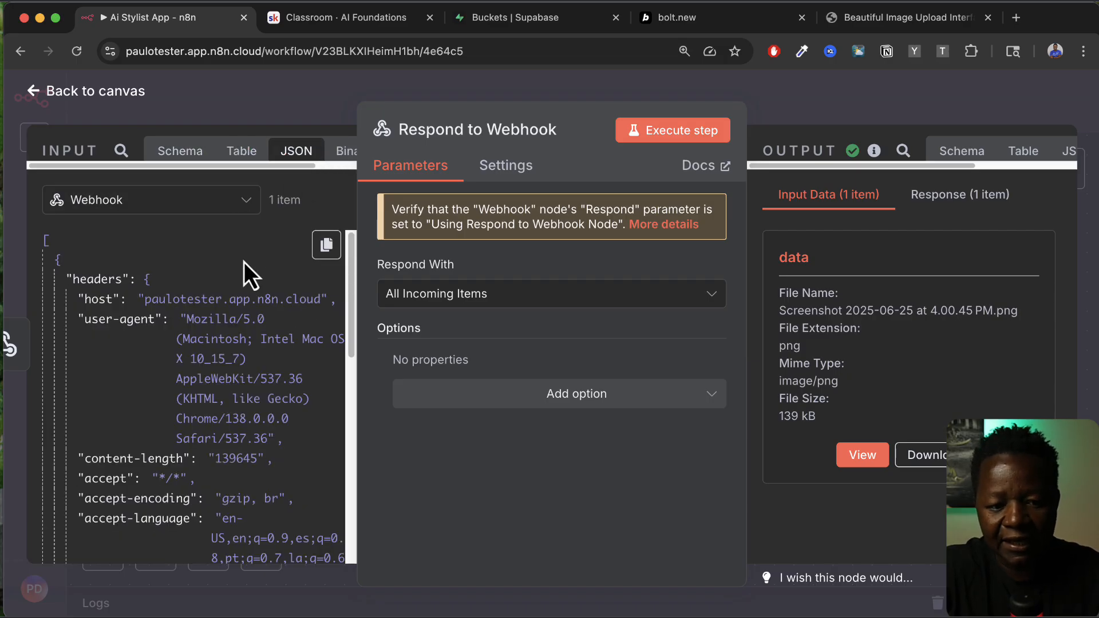
left_click(243, 152)
left_click(189, 154)
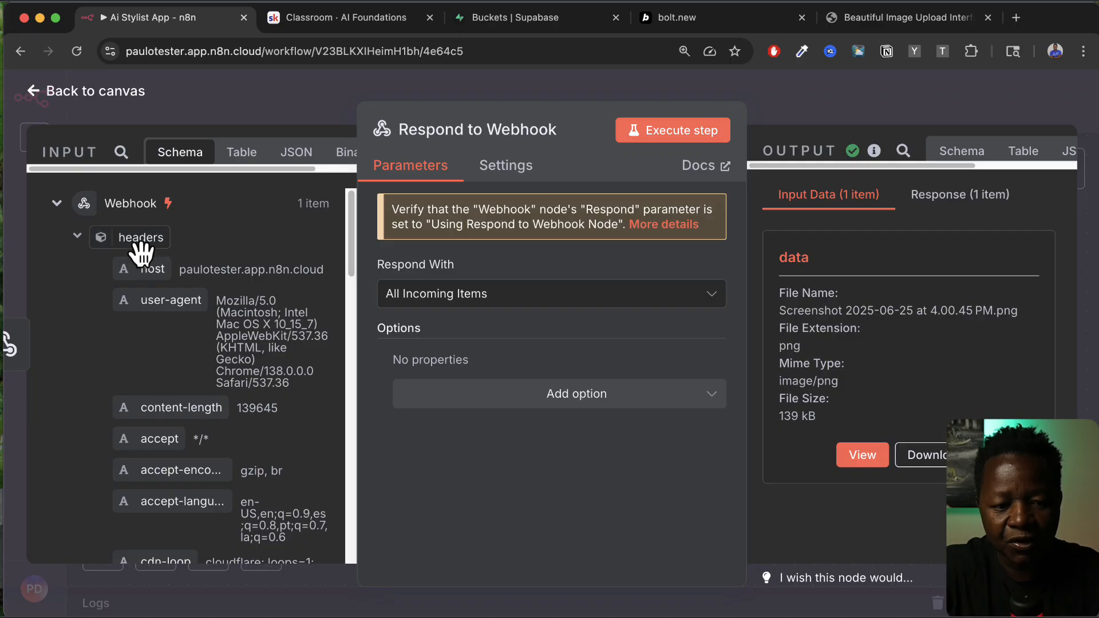
Step: Look through the header fields in the input schema and view the received image from the binary data
scroll(172, 449, "down", 3)
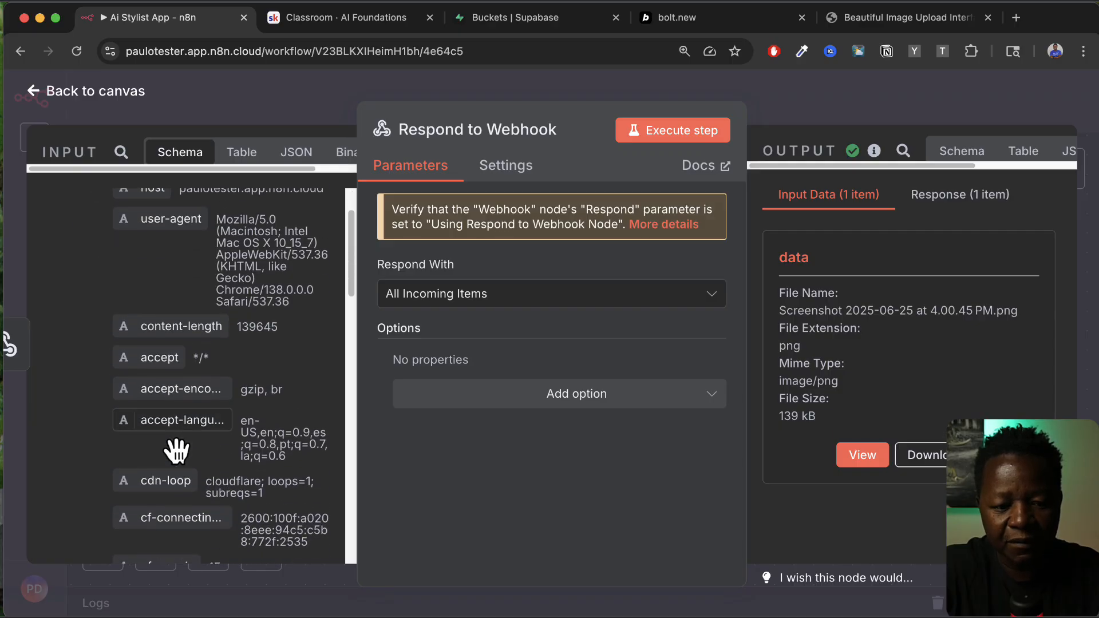
scroll(176, 451, "down", 5)
scroll(201, 343, "up", 10)
left_click(346, 152)
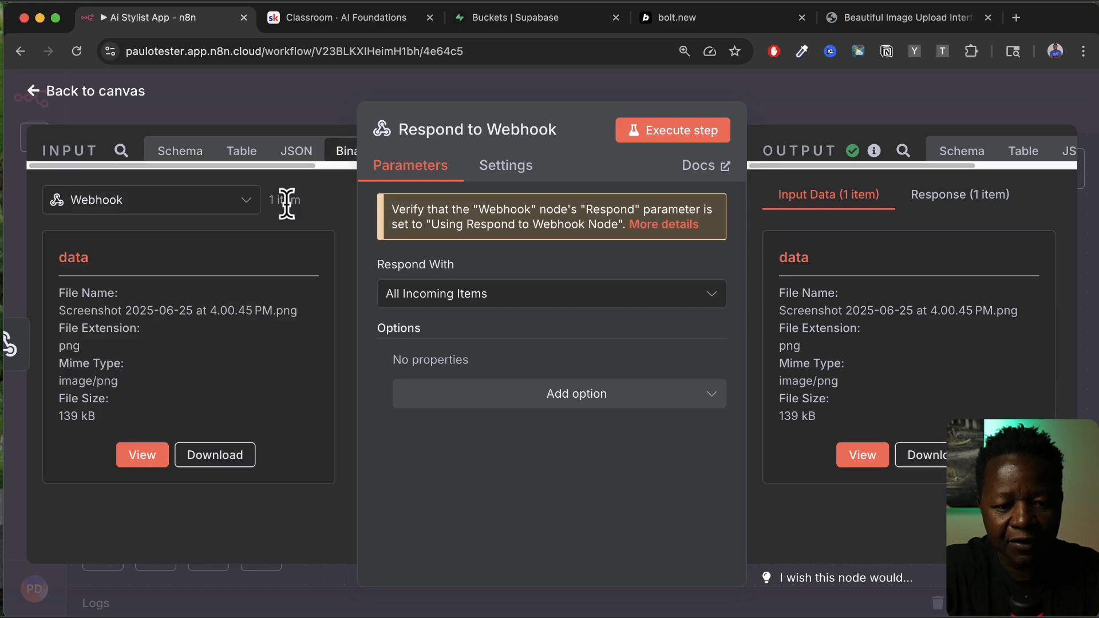
left_click(150, 455)
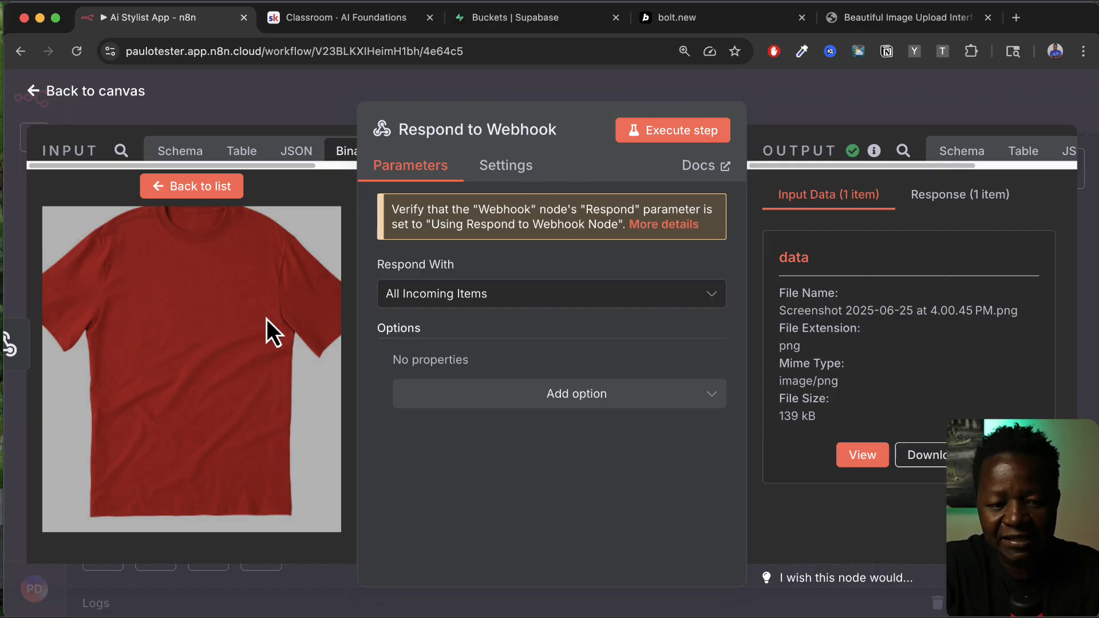
Step: Examine the webhook input in its other views and read the JSON down to the params, query and body sections
left_click(297, 152)
scroll(227, 392, "down", 2)
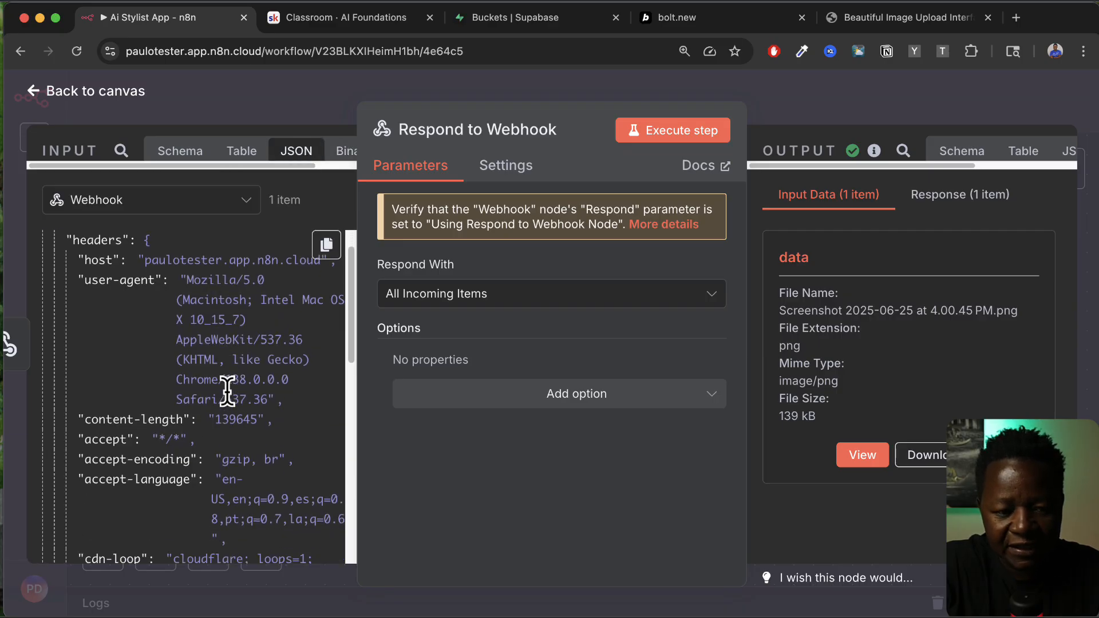
left_click(191, 152)
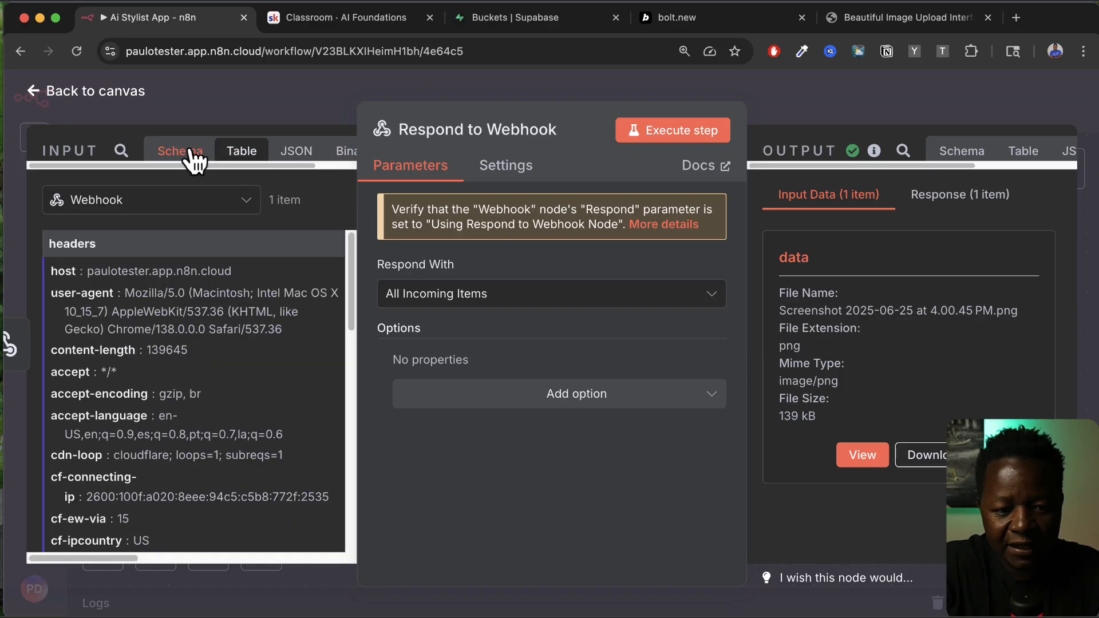
left_click(242, 151)
left_click(297, 152)
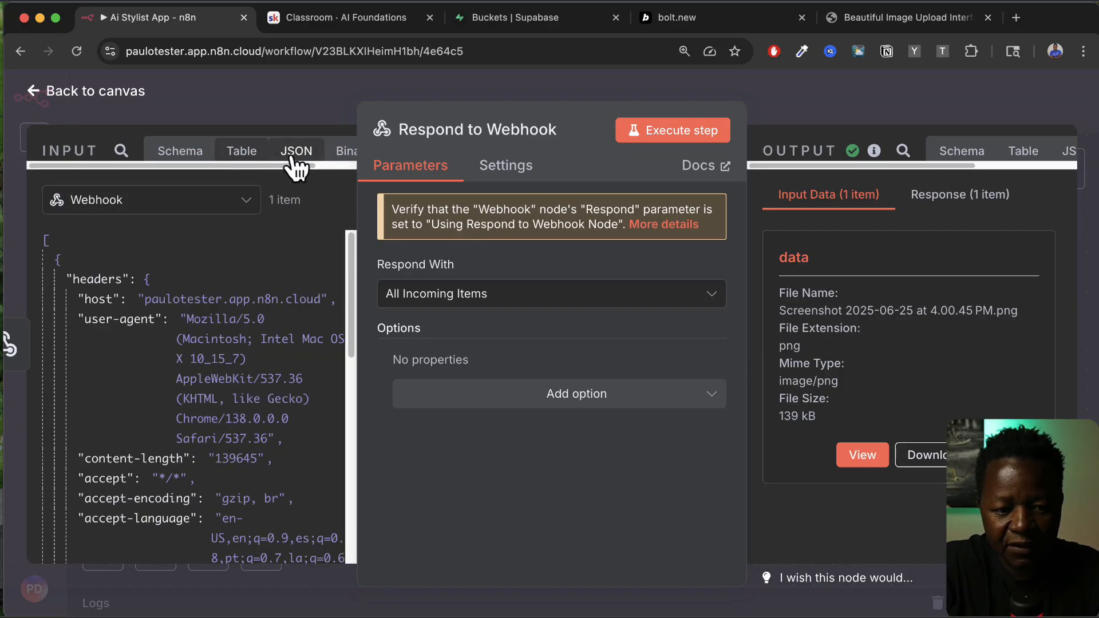
left_click(342, 153)
left_click(295, 154)
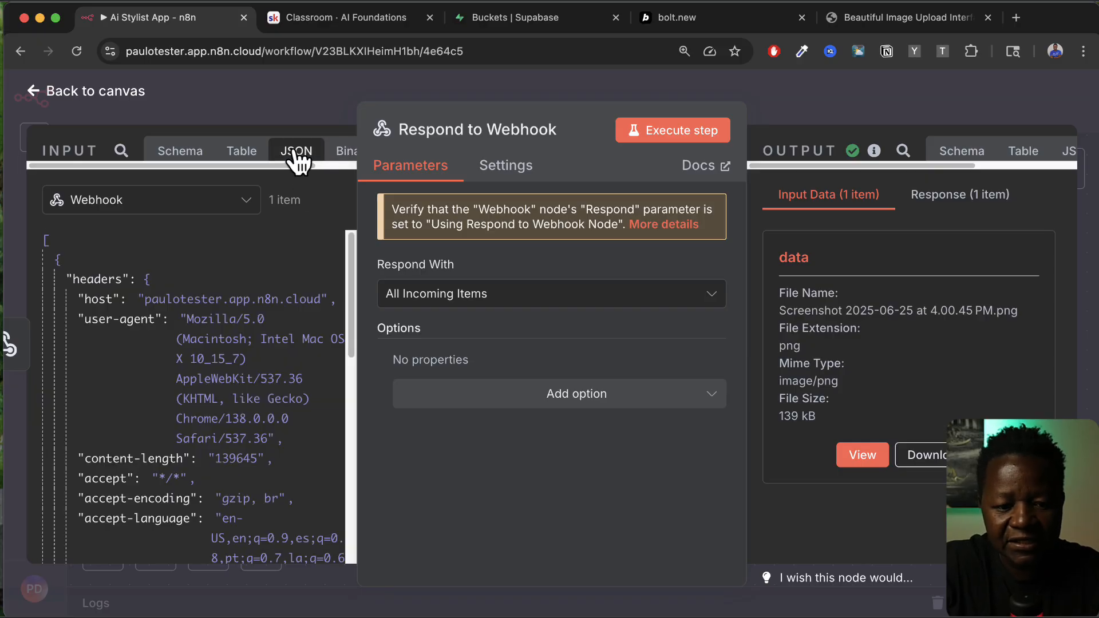
scroll(235, 447, "down", 3)
scroll(239, 464, "down", 20)
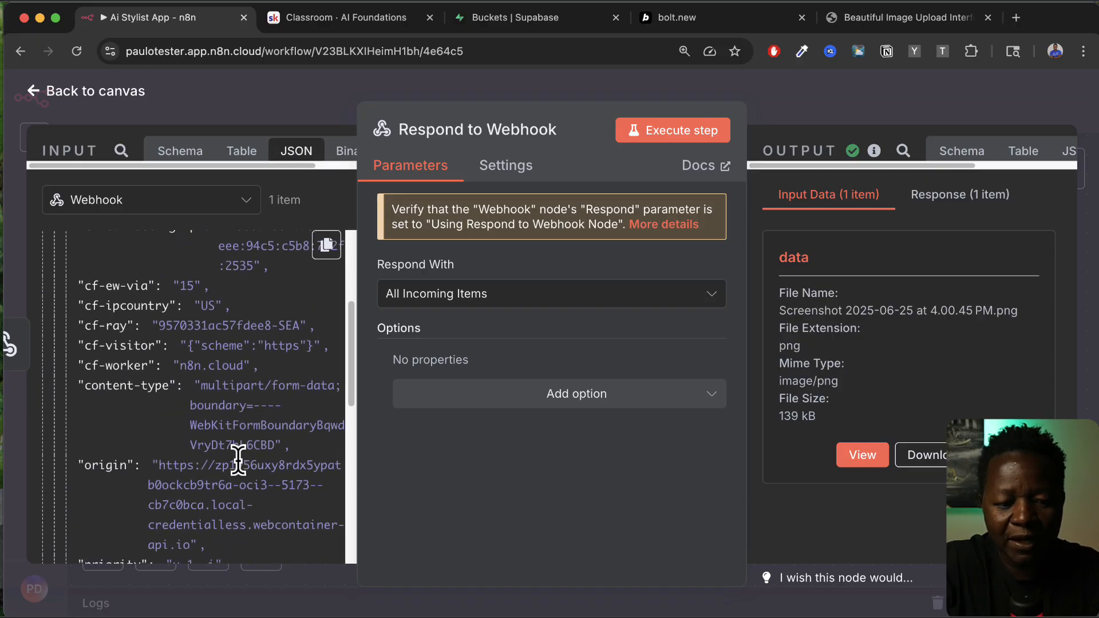
scroll(239, 464, "down", 7)
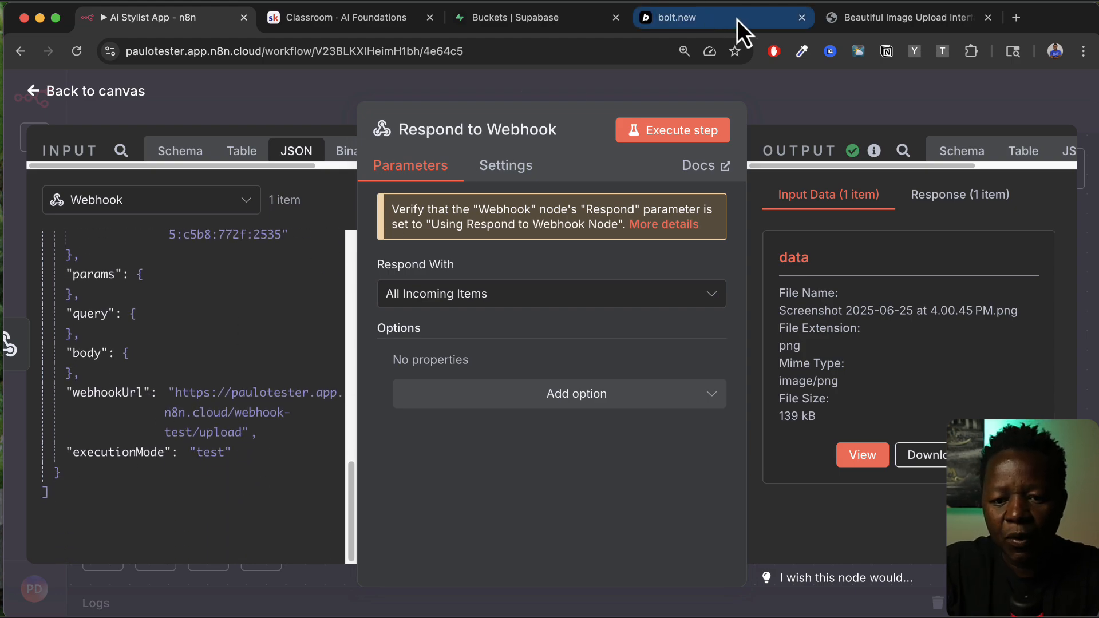
Step: Switch to the upload page to check which inputs it offers, and return to the n8n workflow canvas
left_click(896, 19)
scroll(496, 434, "up", 5)
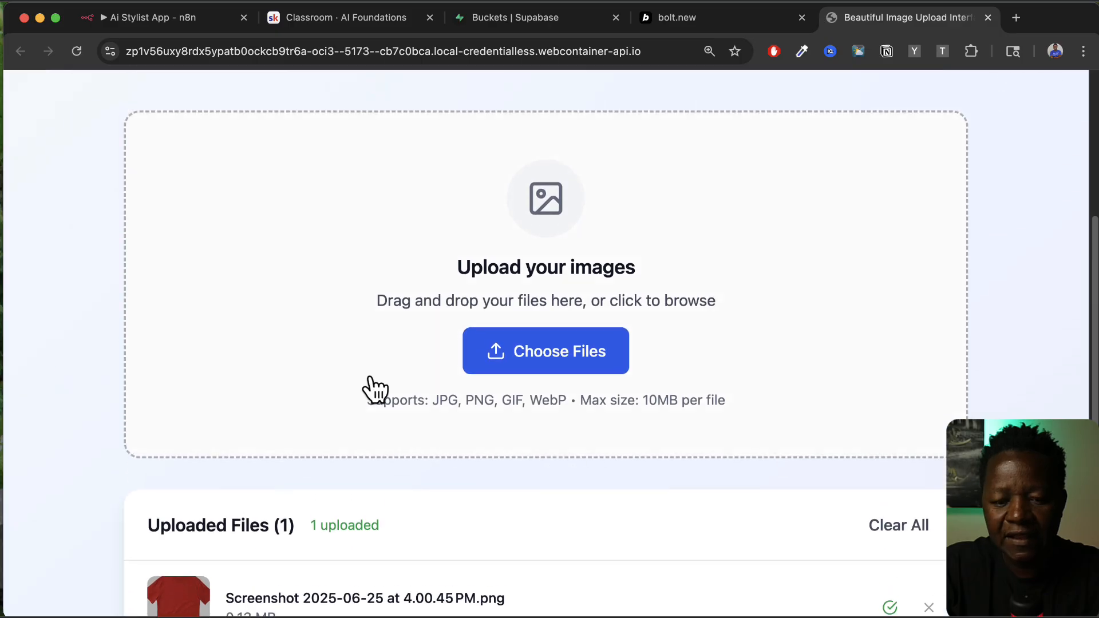
scroll(508, 447, "down", 5)
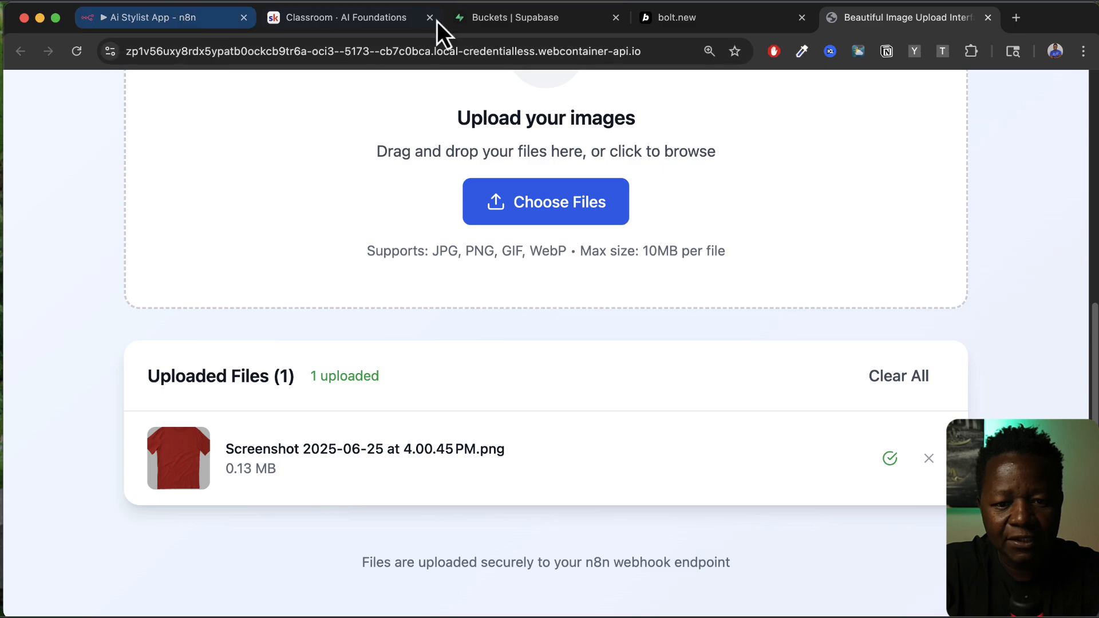
left_click(678, 22)
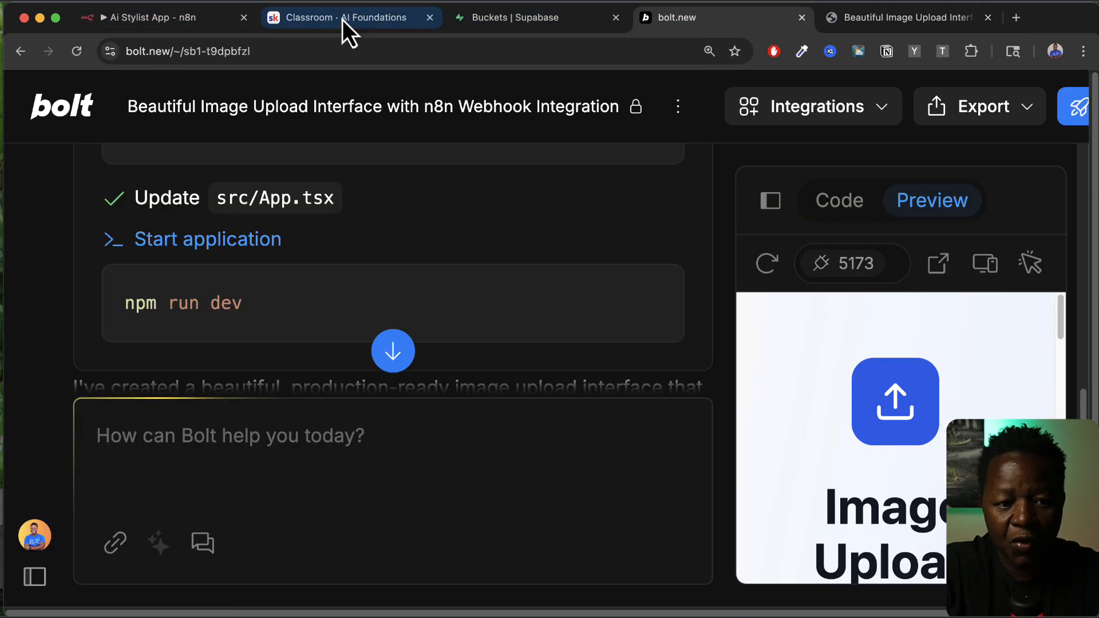
left_click(177, 19)
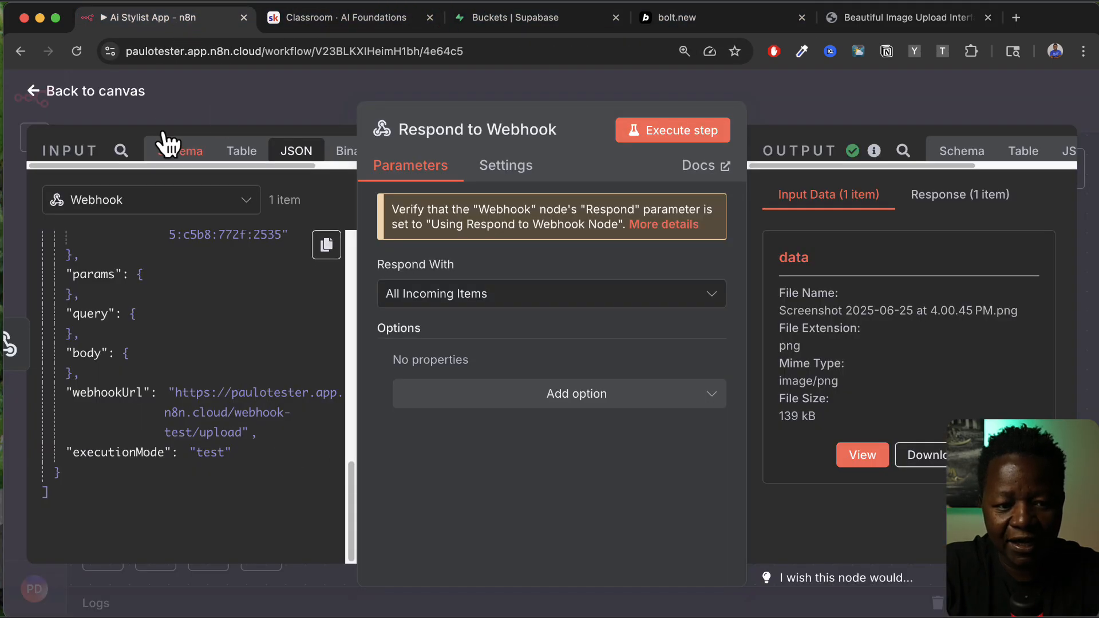
left_click(91, 98)
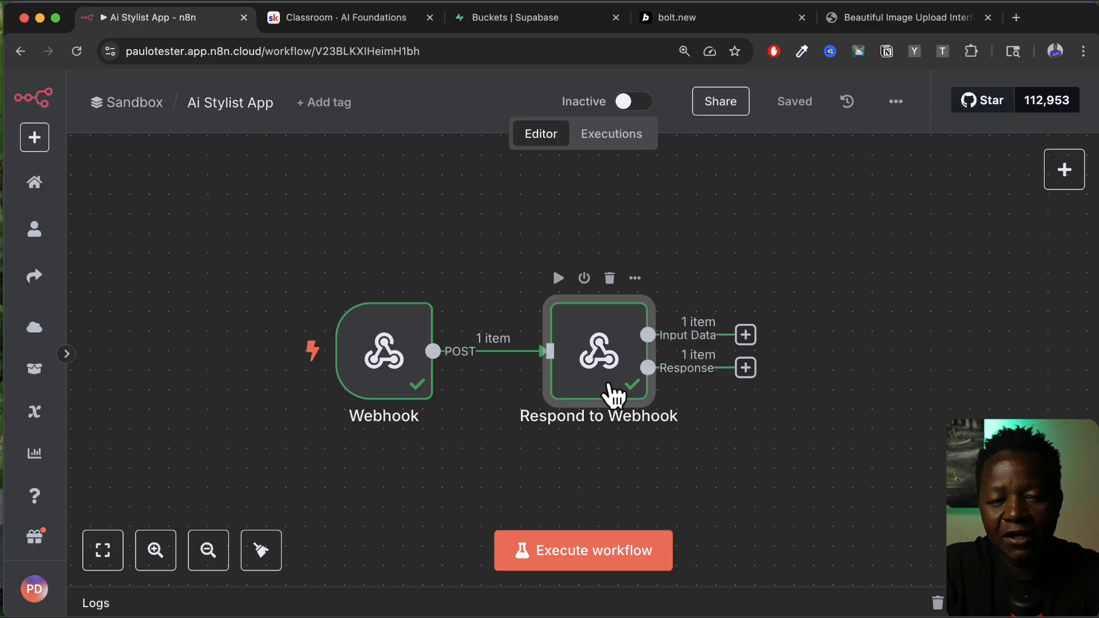
Step: In bolt.new, submit a prompt to include a "description" field in the sent payload, containing the user's description of what they want to describe
left_click(680, 19)
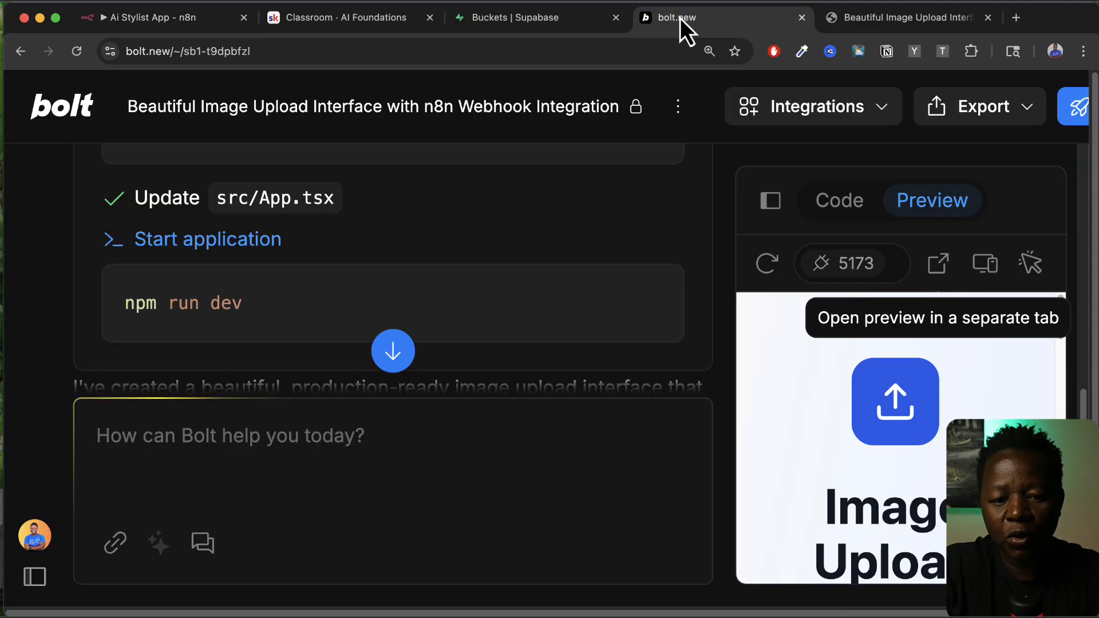
scroll(510, 252, "down", 5)
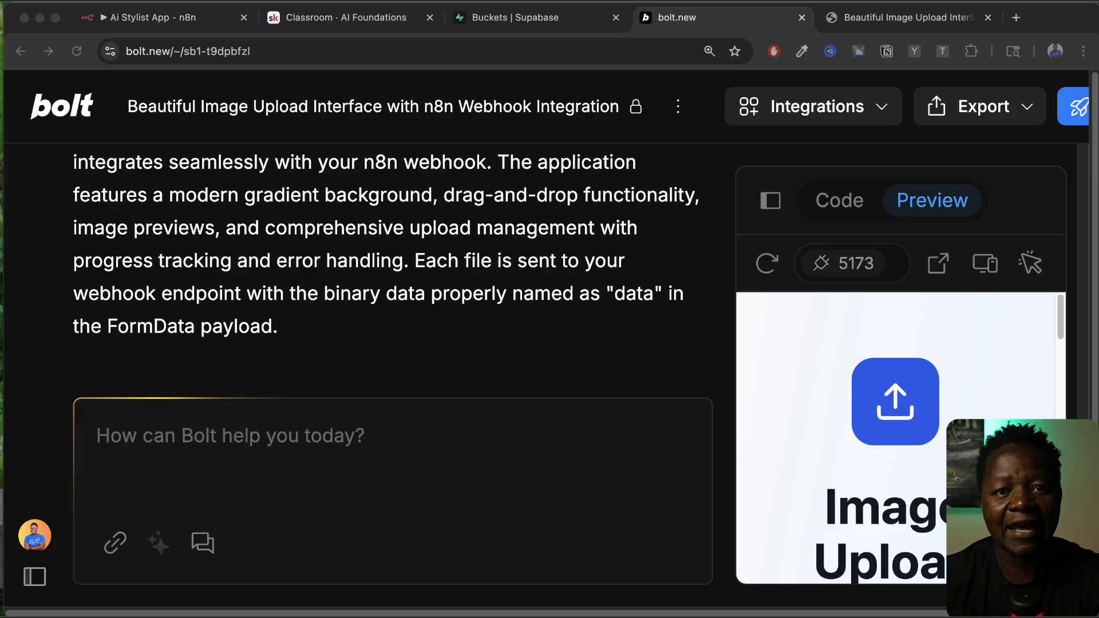
left_click(257, 463)
type("This works perfectly.  Now, for the payload send, include a \"description\" field, which will include the description from the user about what they want to describe.")
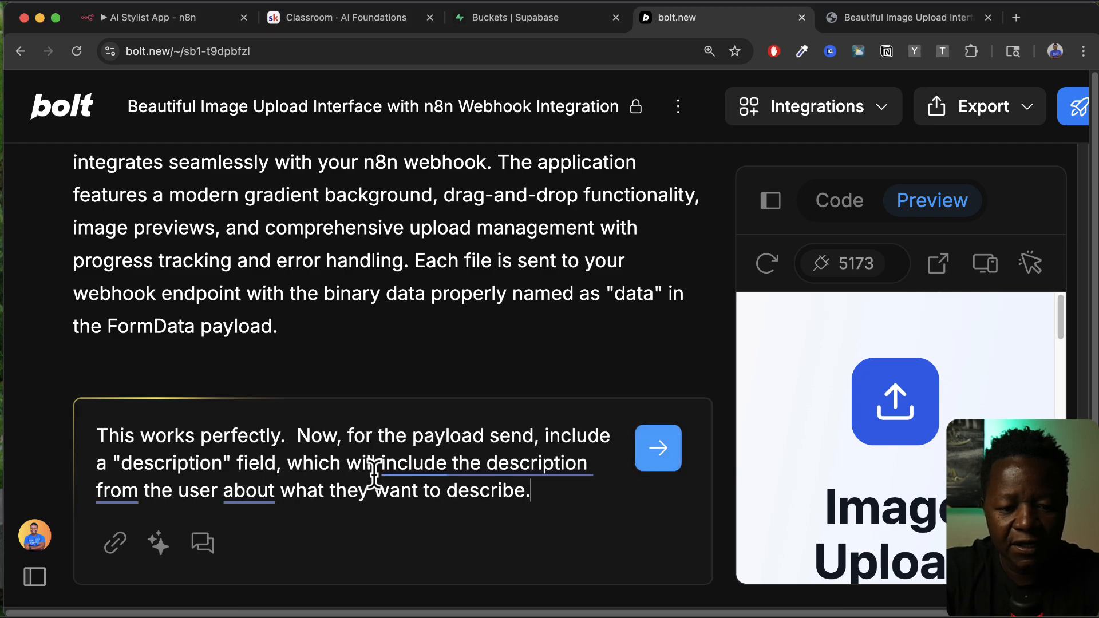
mouse_move(431, 450)
left_click(481, 564)
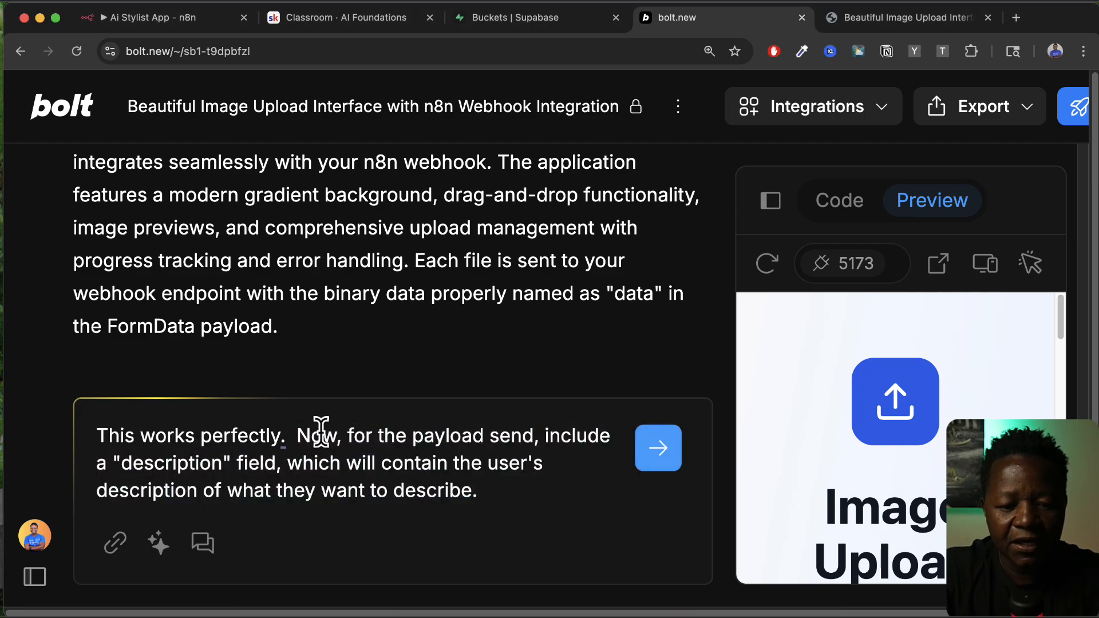
double_click(506, 438)
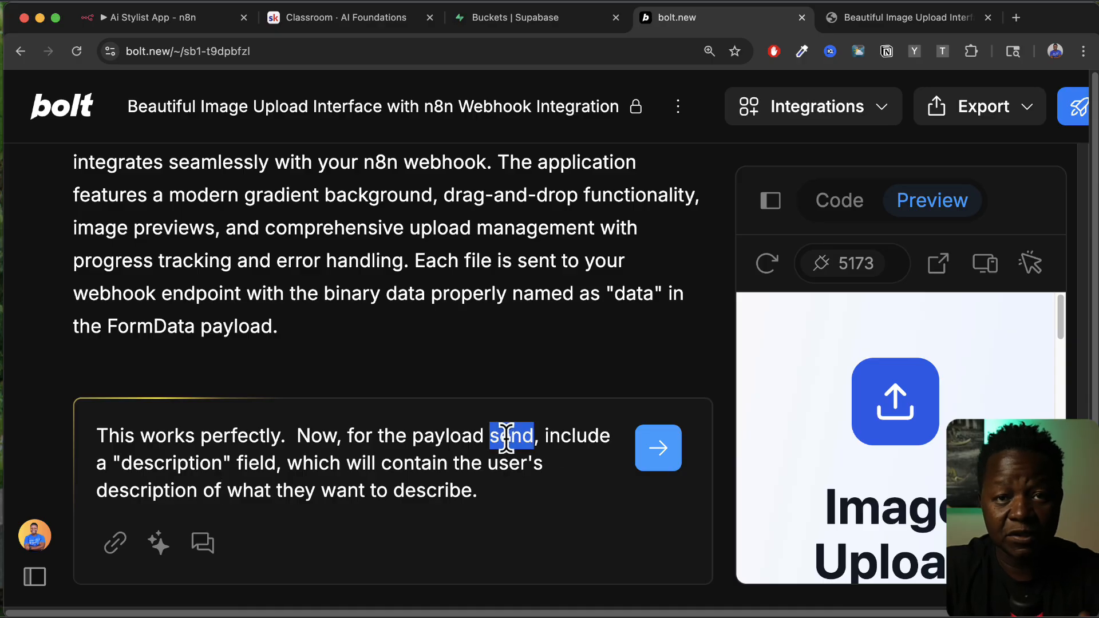
double_click(181, 460)
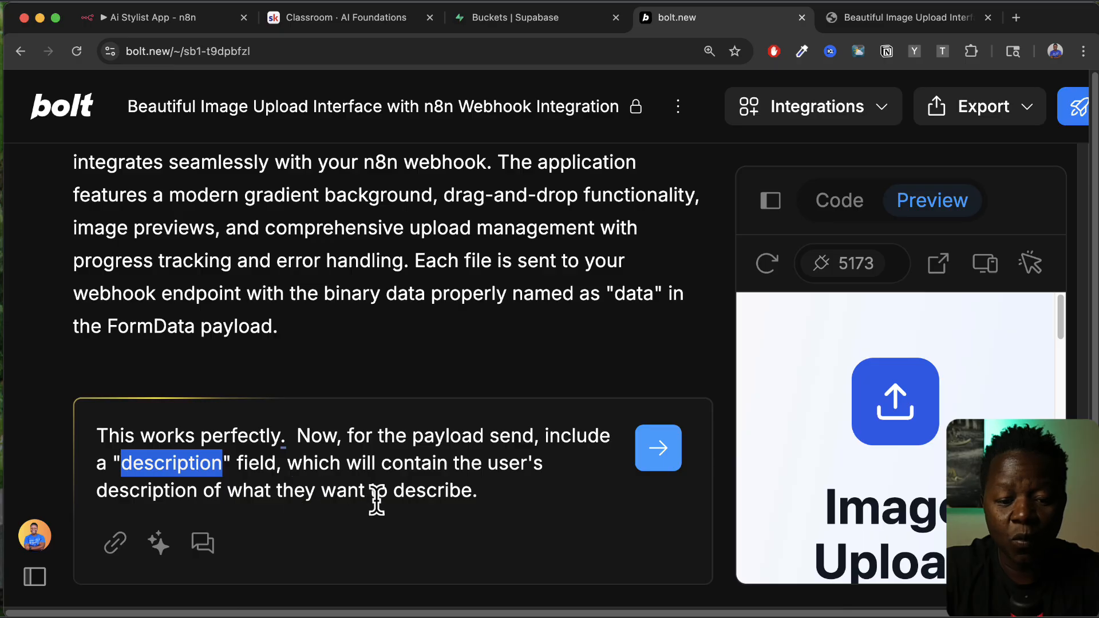
left_click(471, 491)
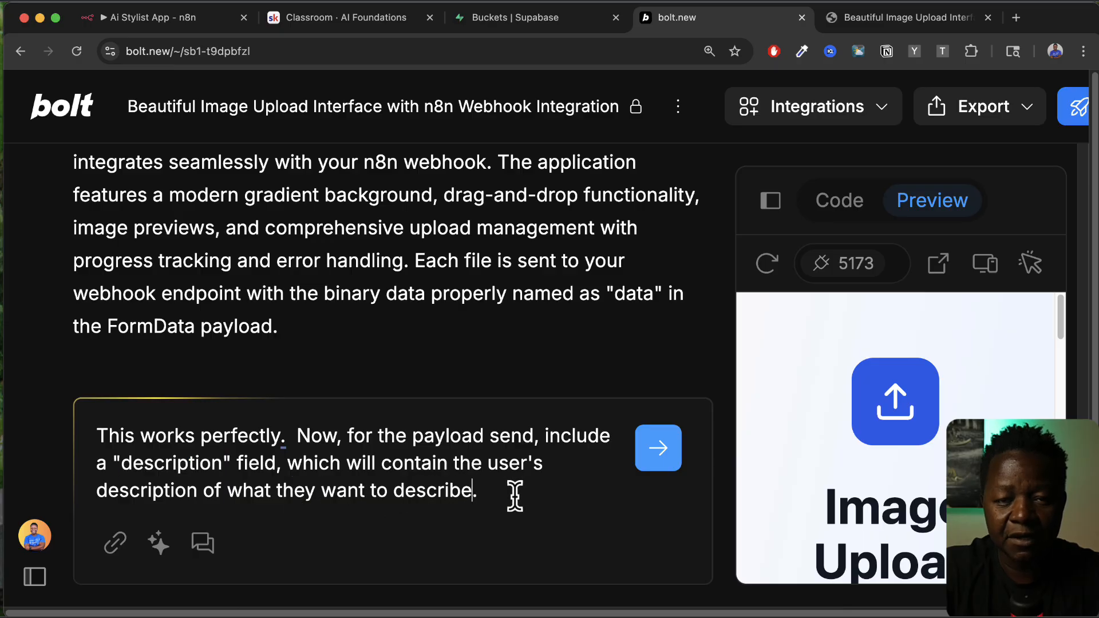
left_click(664, 456)
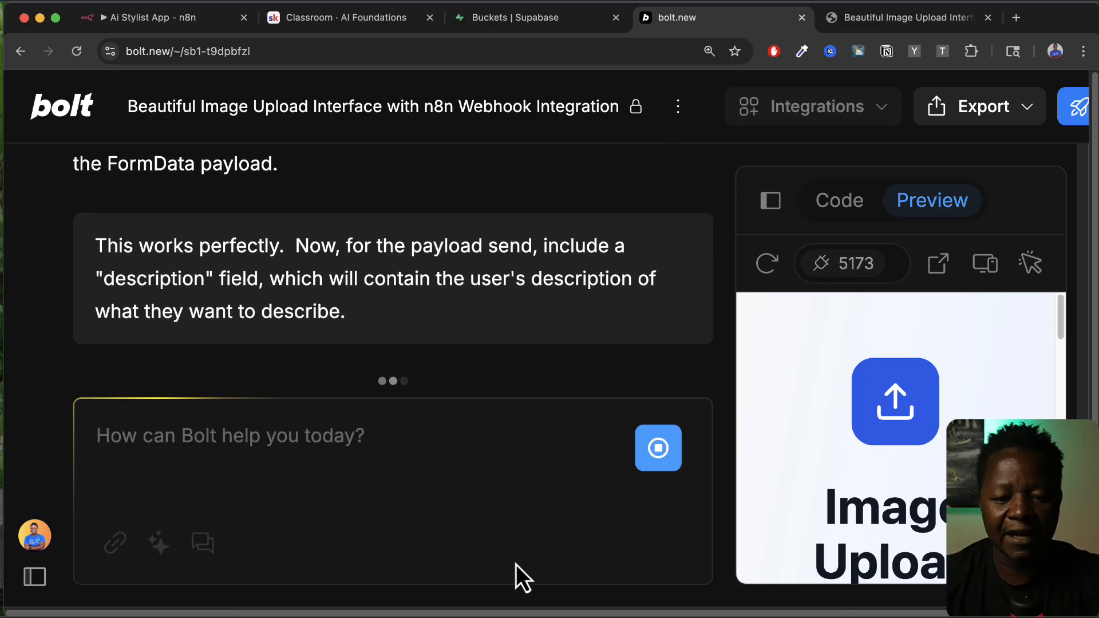
Step: Read Bolt's summary of the new features and key improvements, including the description textarea and enhanced payload
key("super+minus")
scroll(336, 306, "up", 10)
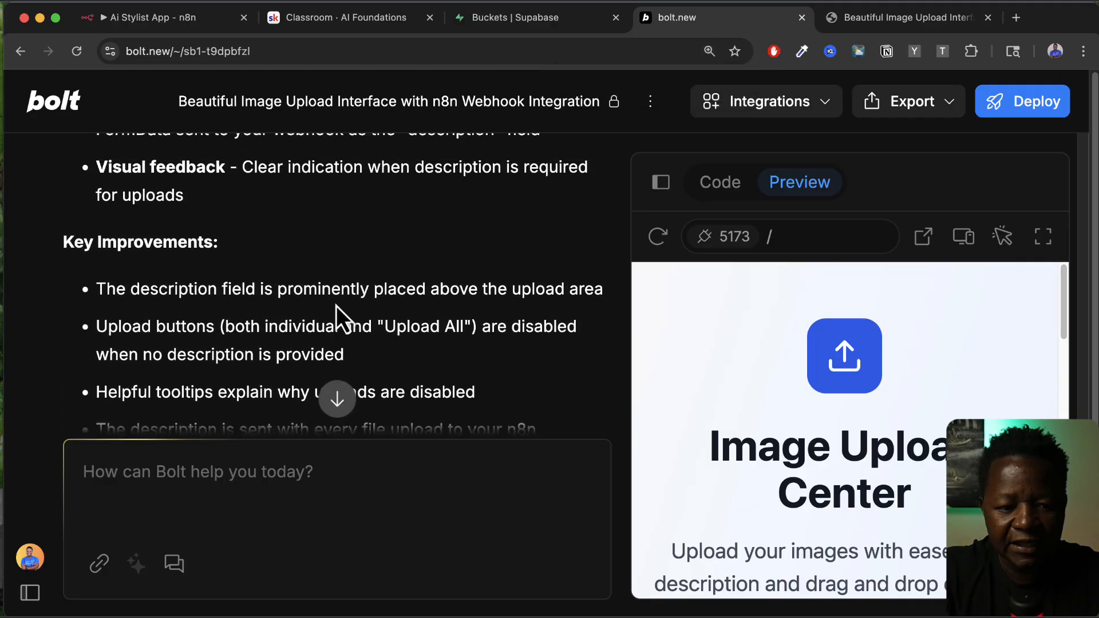
scroll(335, 306, "up", 6)
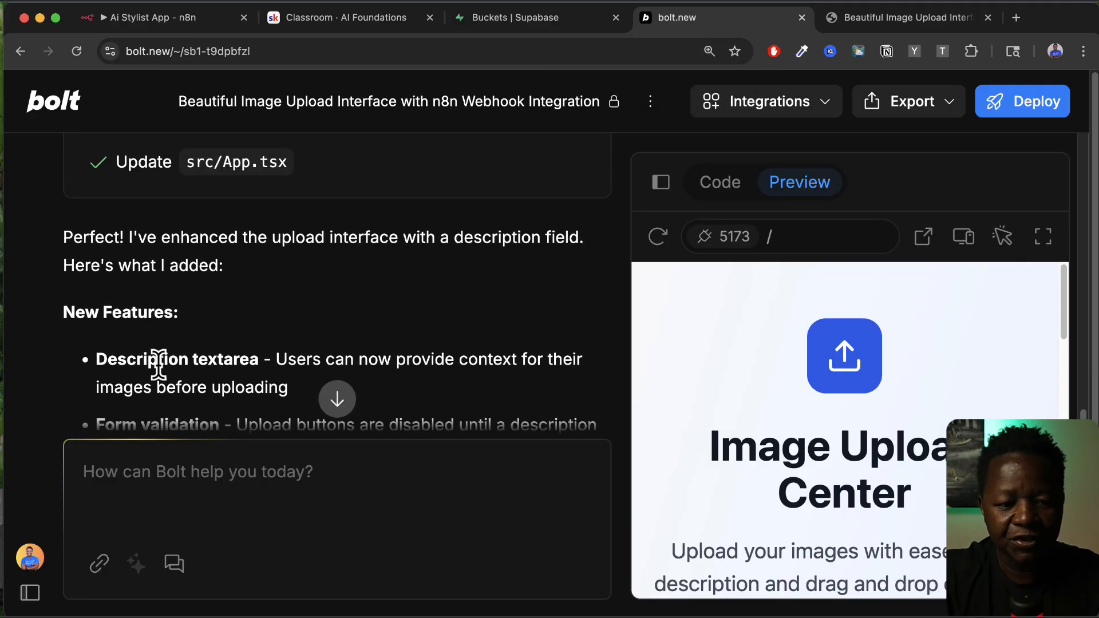
double_click(159, 365)
scroll(251, 364, "up", 1)
scroll(250, 363, "down", 4)
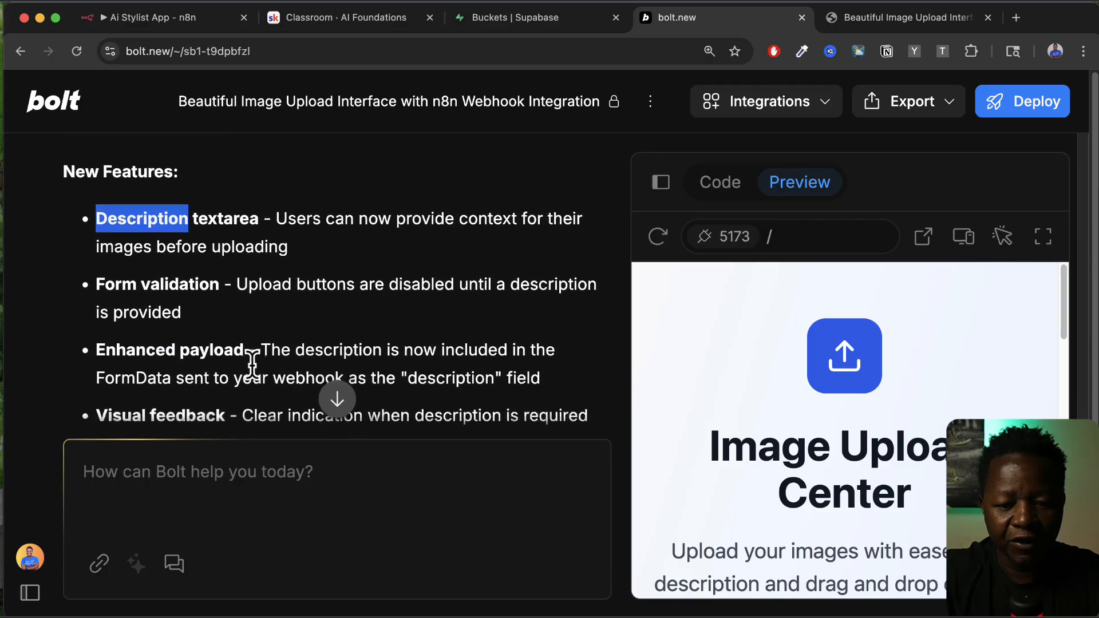
Step: Reload the upload page's preview tab, reconnect it to its project and look over the Image Description field
left_click(875, 22)
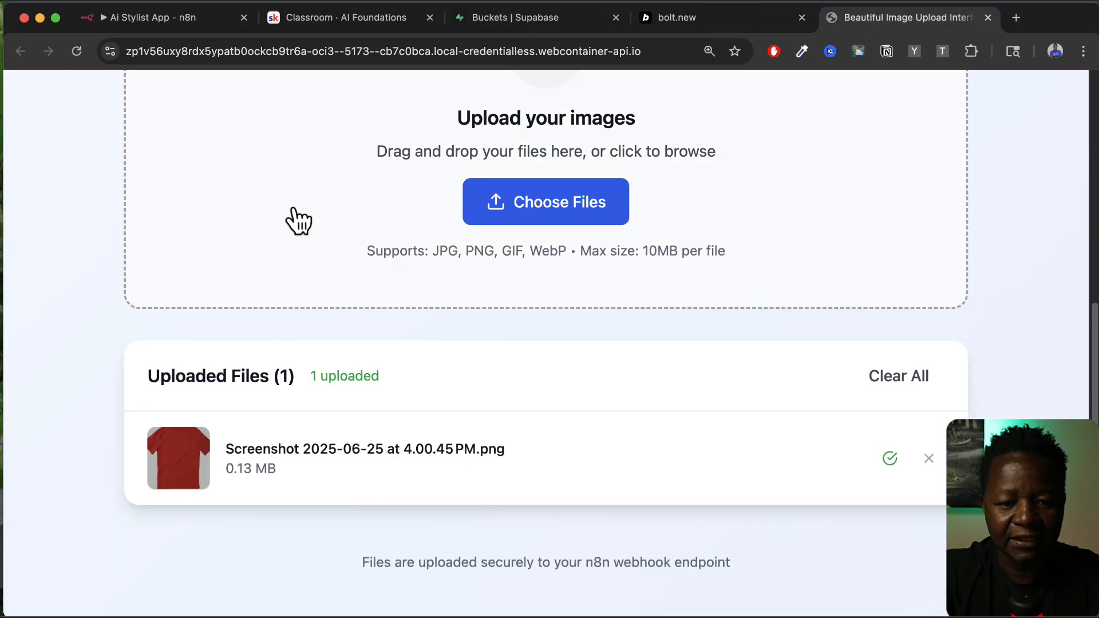
left_click(75, 52)
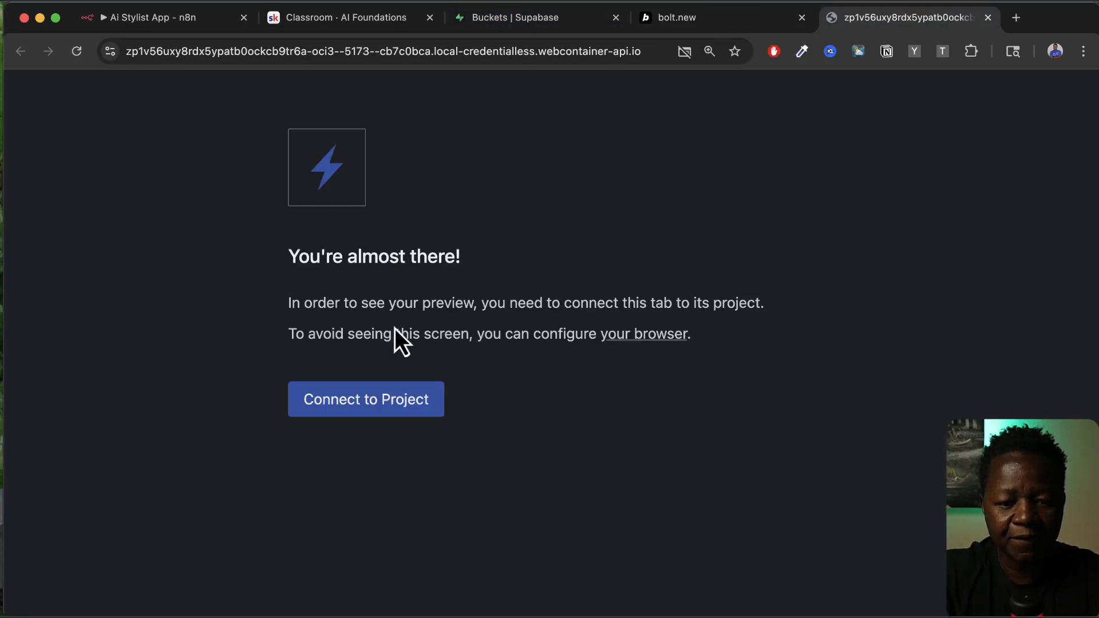
left_click(386, 404)
scroll(571, 391, "down", 5)
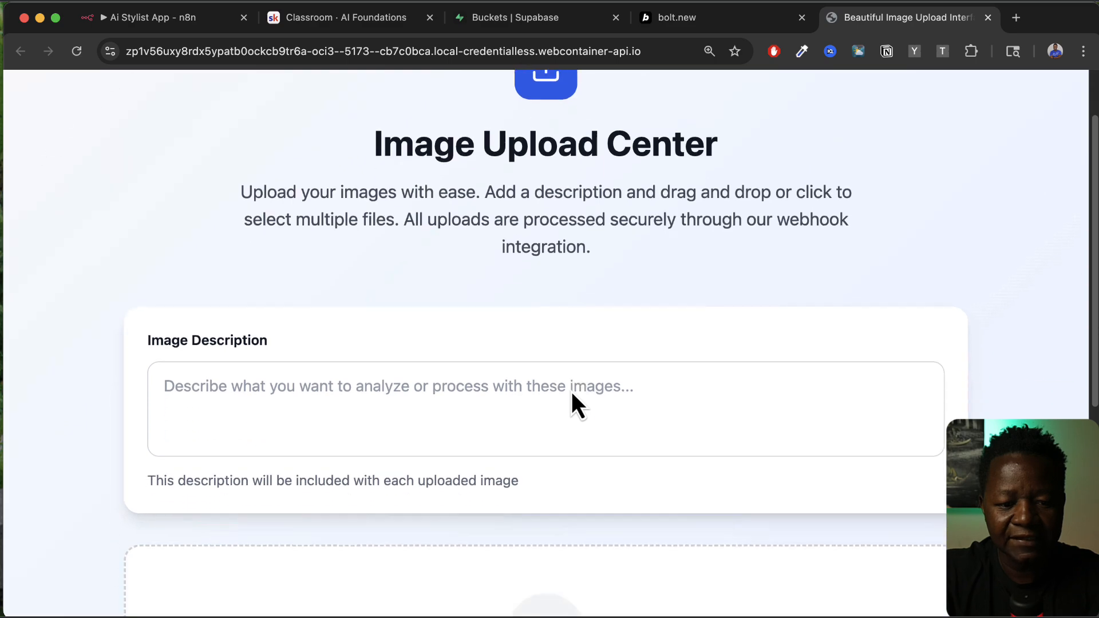
scroll(571, 392, "up", 5)
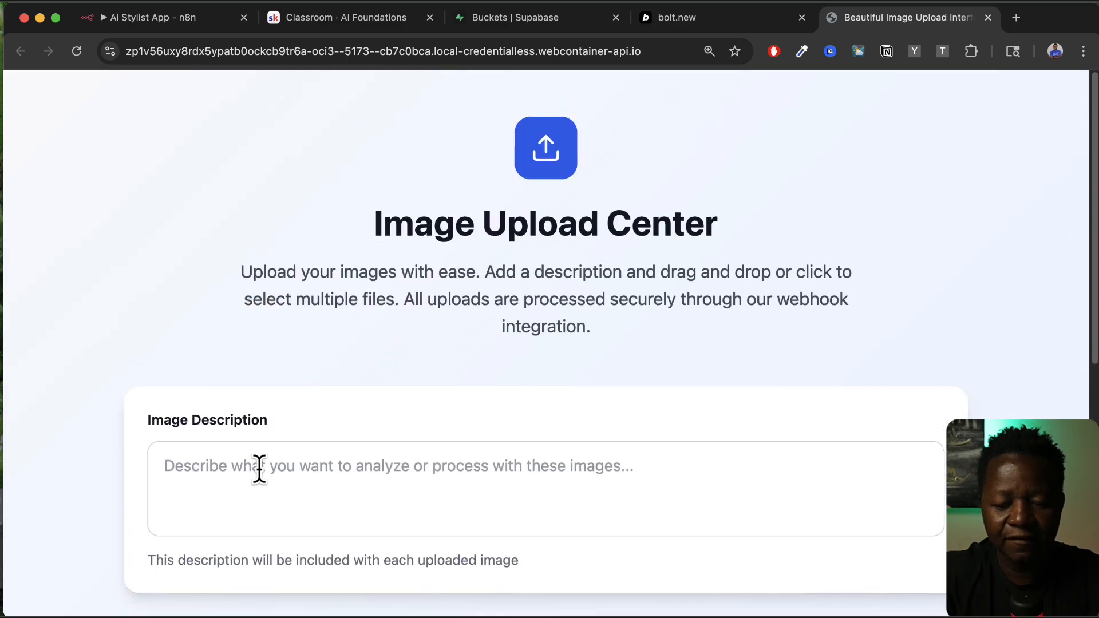
key("super+equal")
scroll(448, 445, "down", 4)
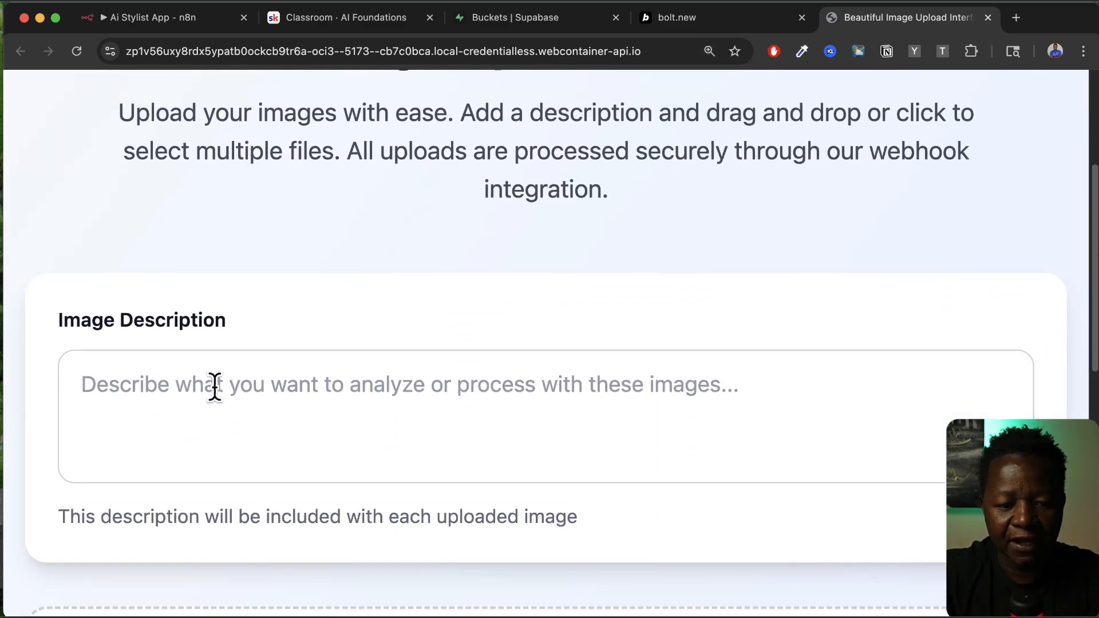
Step: Enter "I need help with my style..." as the image description on the upload page
left_click(215, 382)
scroll(253, 462, "down", 5)
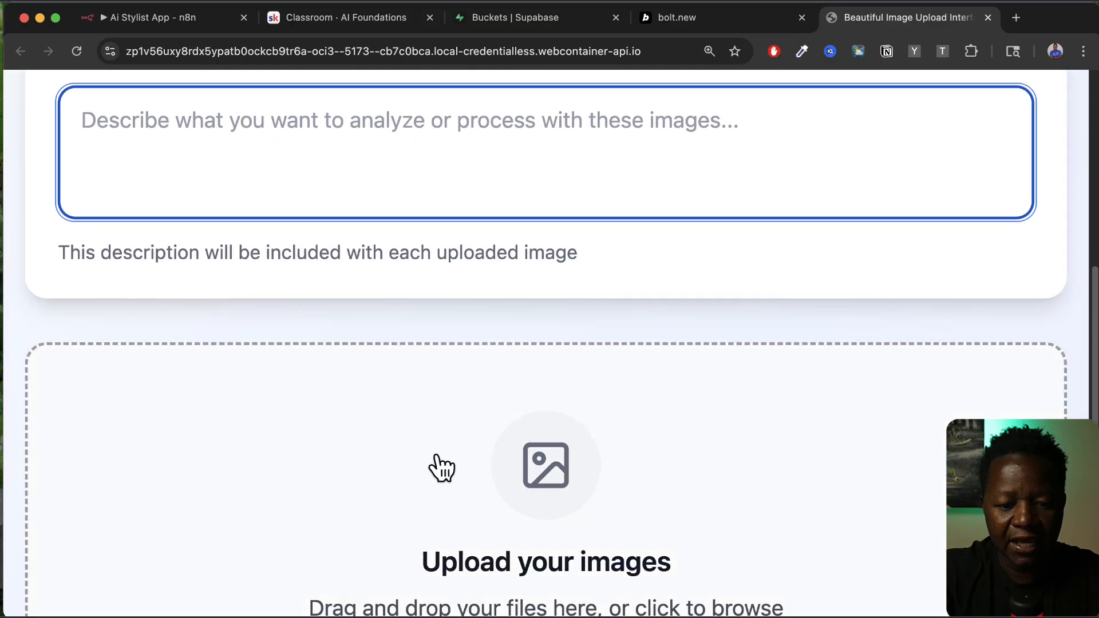
scroll(438, 467, "down", 2)
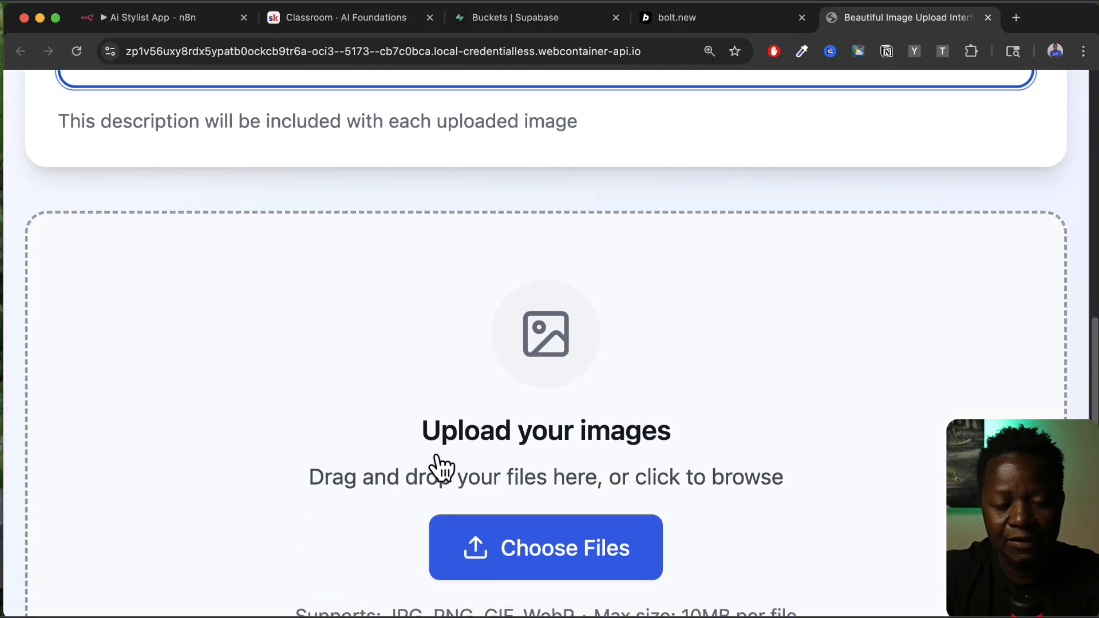
scroll(483, 304, "up", 5)
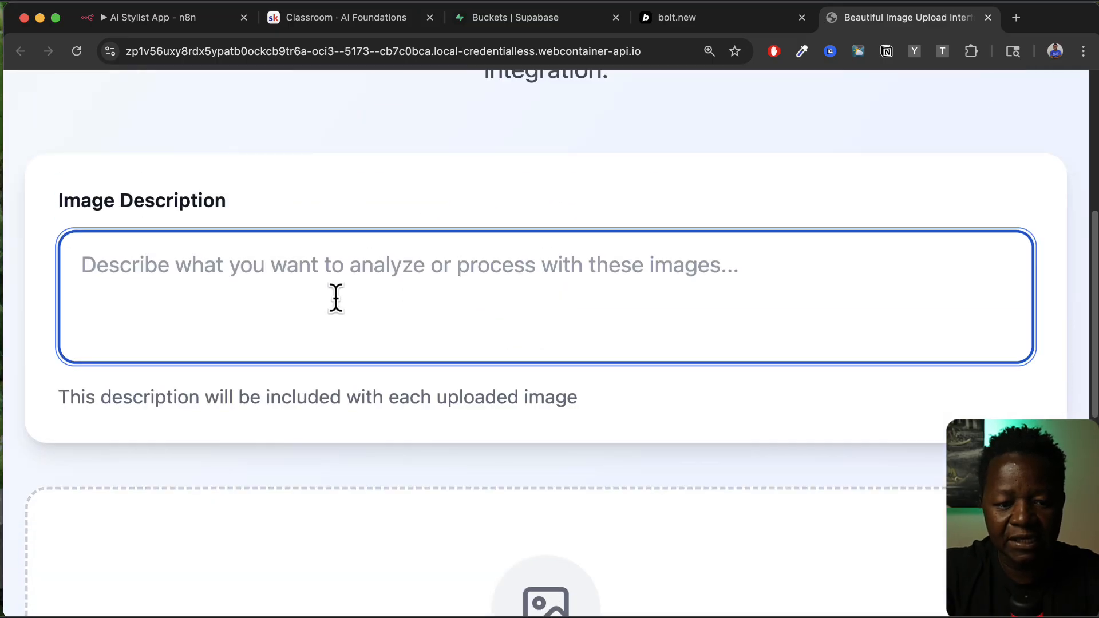
type("I need hel")
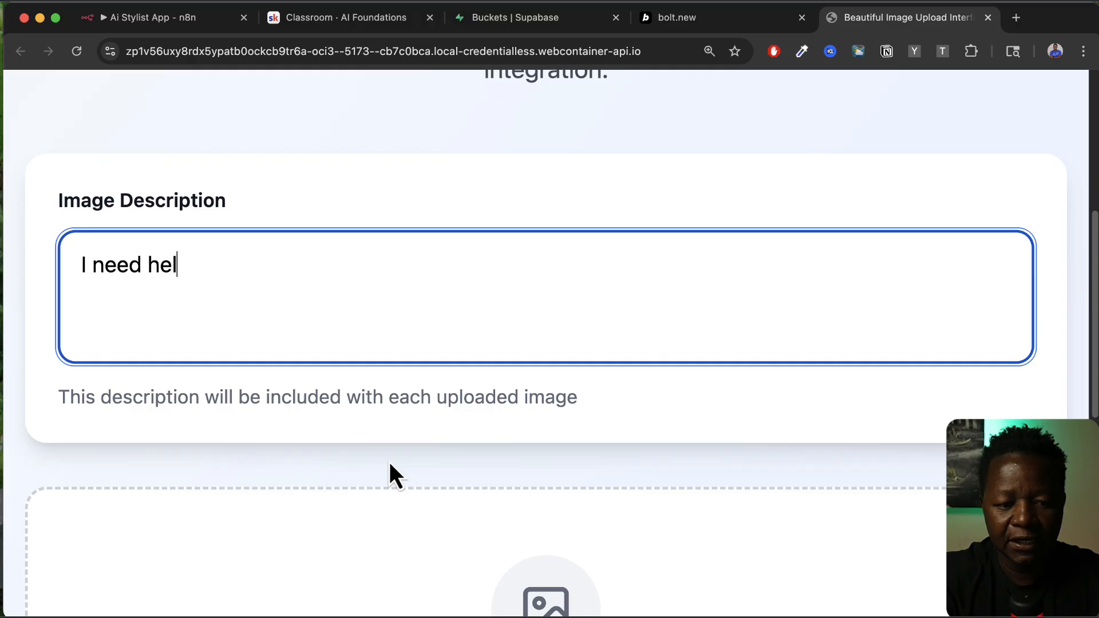
type("p with my s")
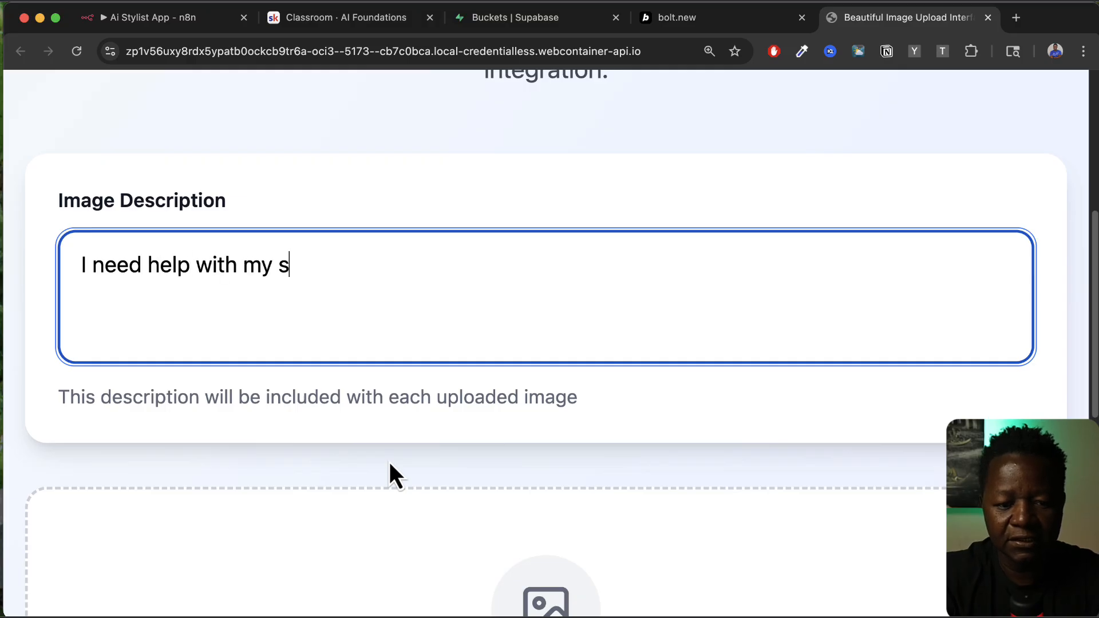
type("tyle")
Step: Try to upload the red T-shirt image "Screenshot 2025-06-25 at 4.00.45 PM.png" from the Desktop with the description
scroll(388, 473, "down", 5)
left_click(567, 559)
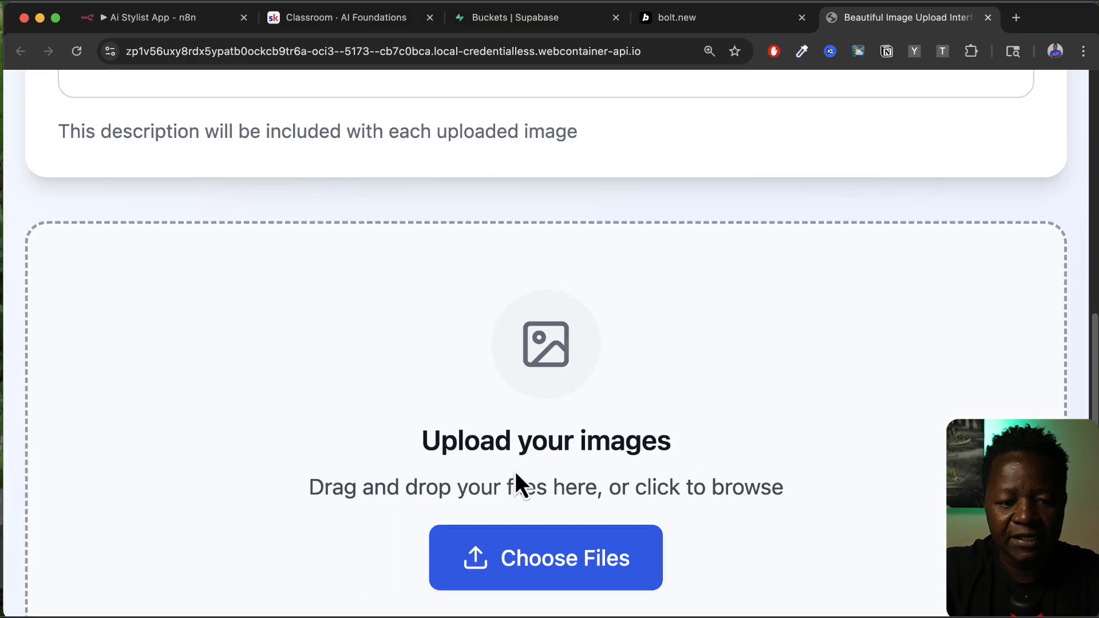
left_click(515, 472)
scroll(263, 317, "down", 10)
left_click(225, 370)
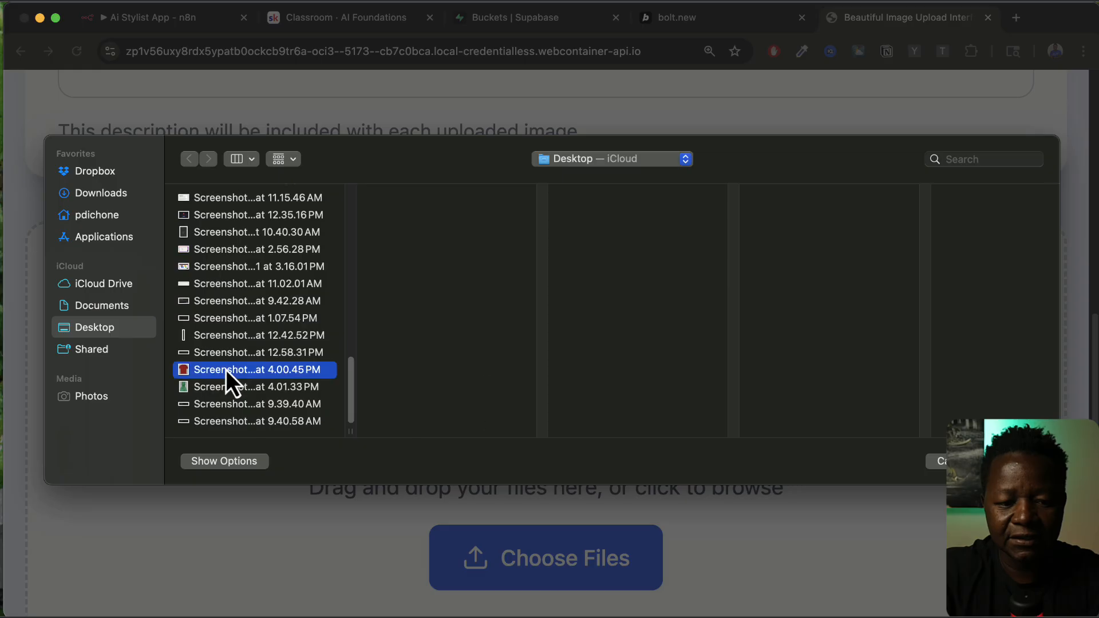
key("Return")
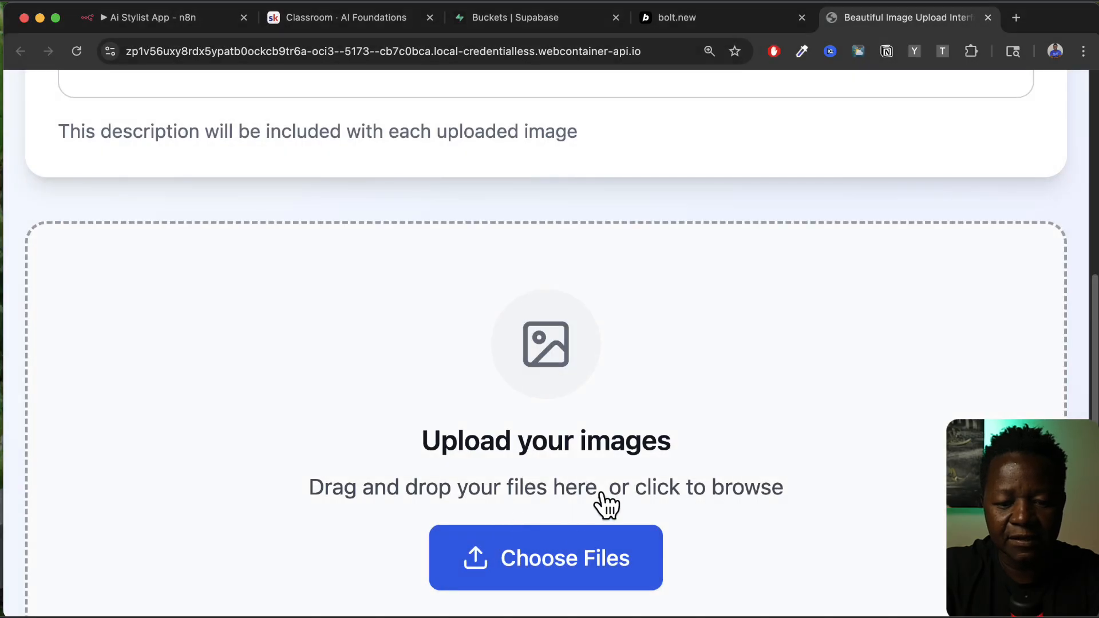
scroll(609, 505, "down", 10)
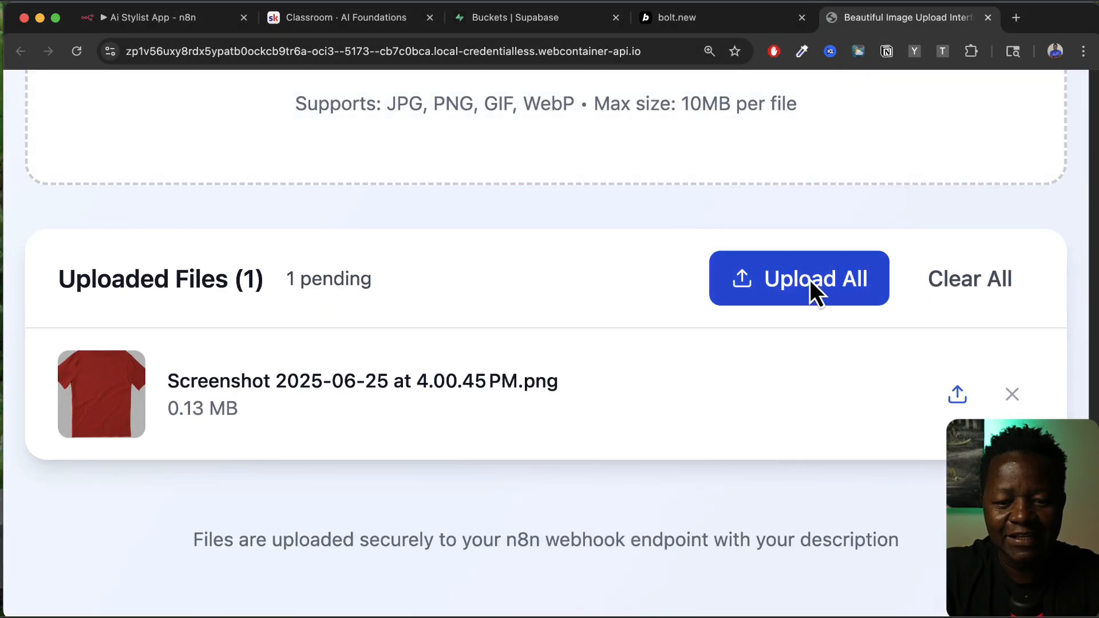
left_click(810, 280)
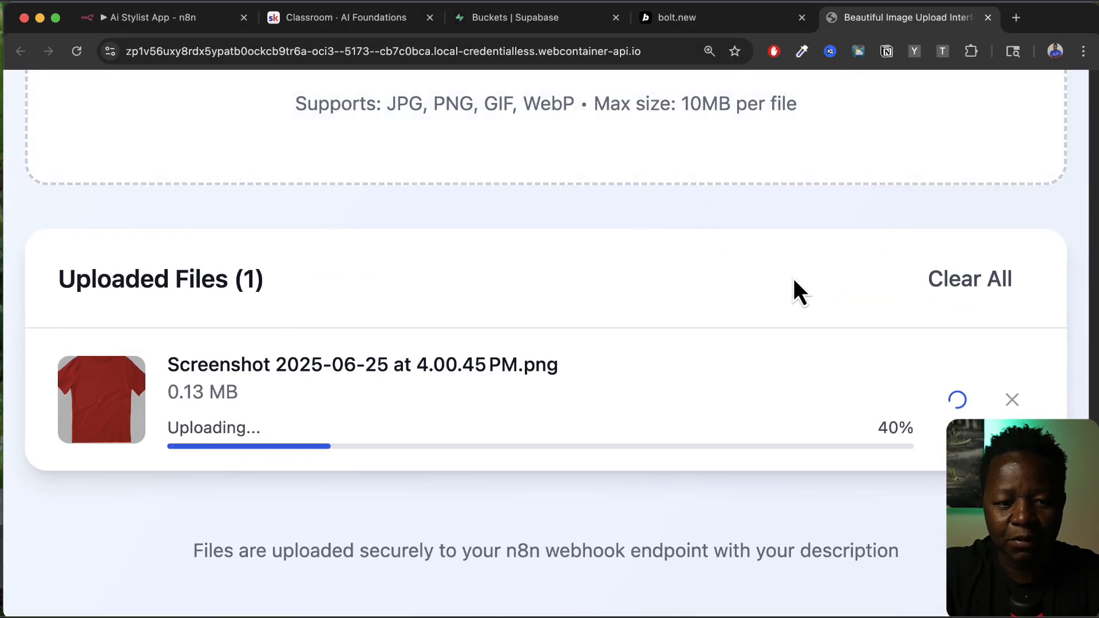
Step: Switch to n8n, execute the Ai Stylist App workflow so it listens for a test call, and return to the upload page
left_click(163, 17)
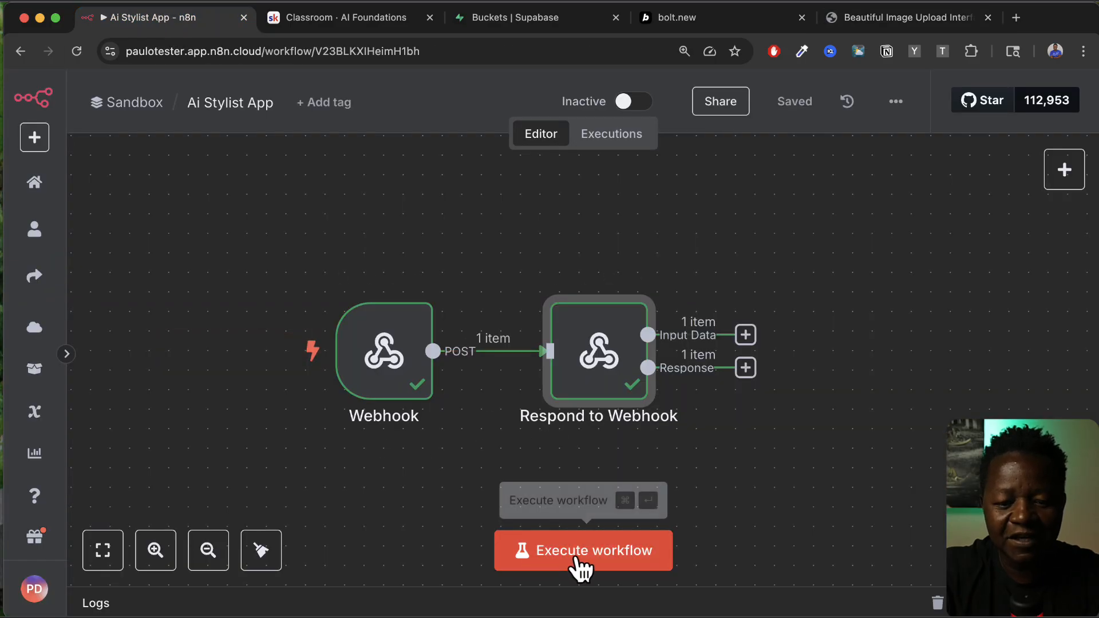
left_click(585, 556)
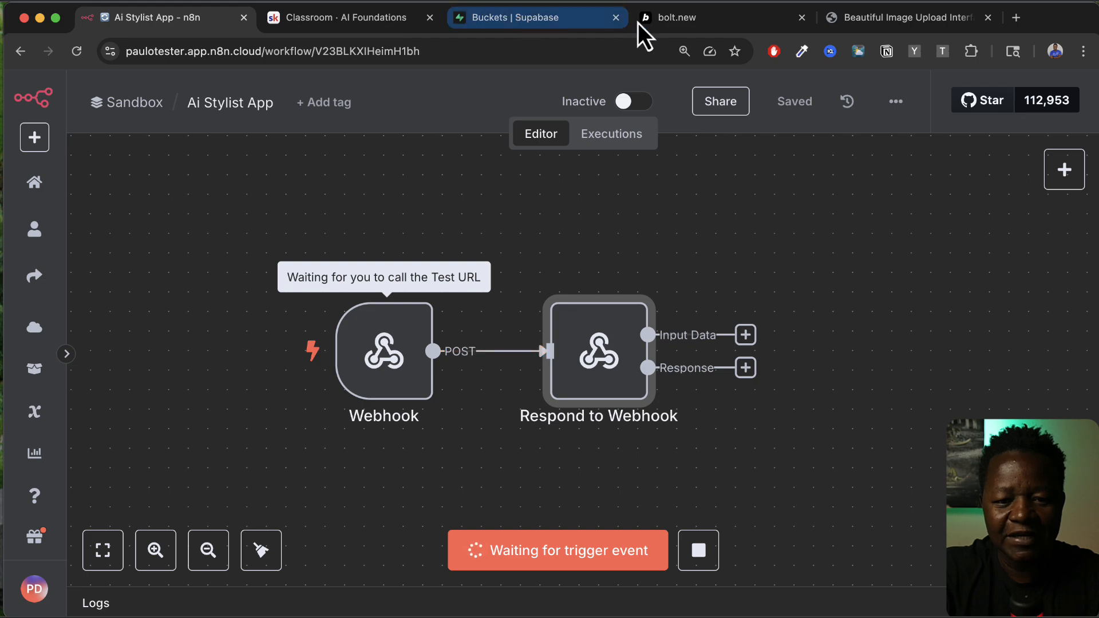
left_click(858, 22)
Step: Choose the green dress image "Screenshot 2025-06-25 at 4.01.33 PM.png" from the Desktop and upload it with the existing description
scroll(646, 387, "up", 5)
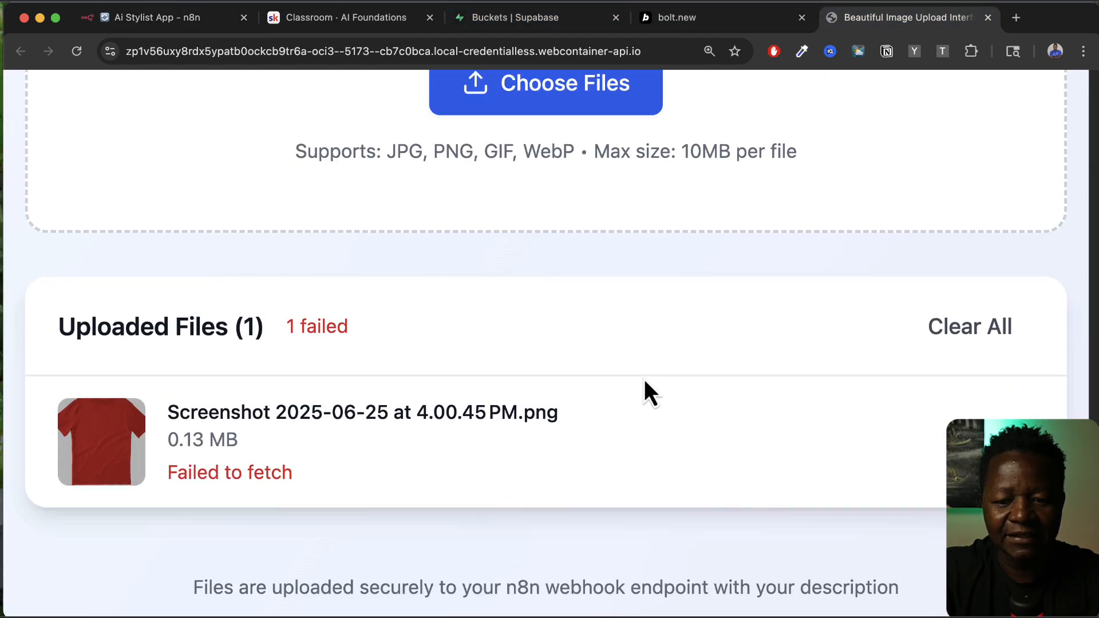
scroll(768, 342, "up", 8)
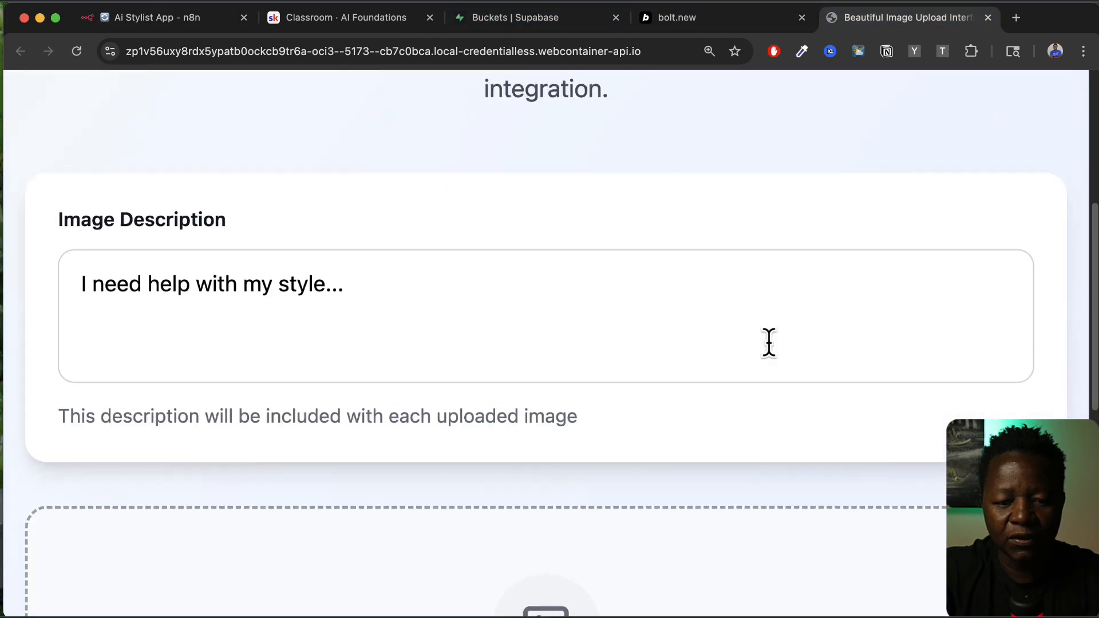
scroll(768, 341, "down", 6)
left_click(546, 510)
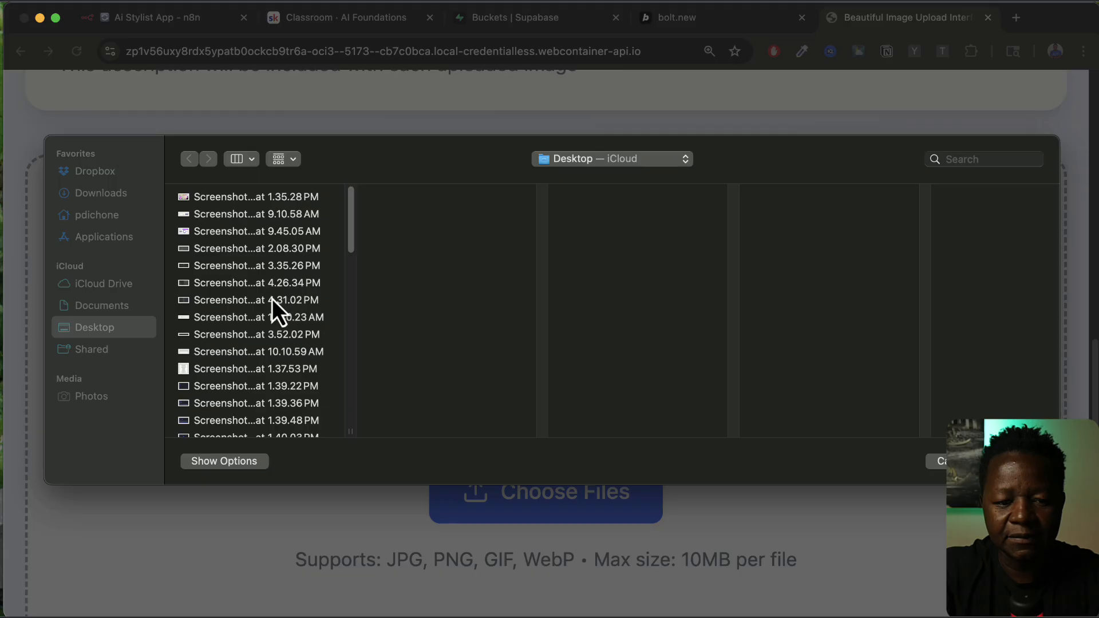
scroll(274, 294, "down", 10)
scroll(235, 395, "down", 10)
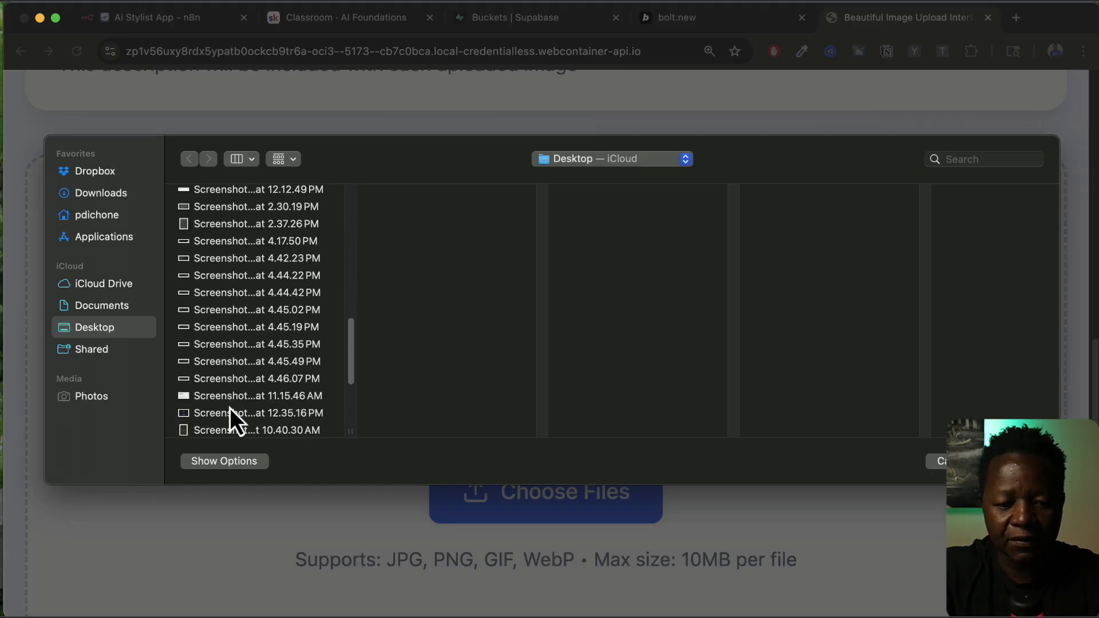
left_click(226, 387)
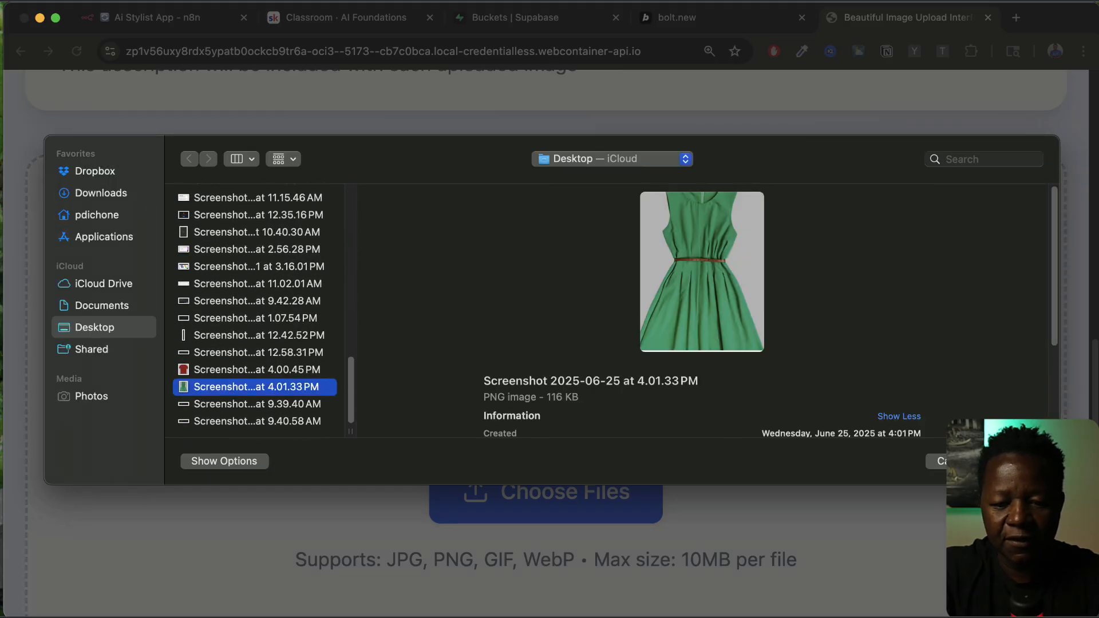
left_click(979, 460)
scroll(730, 432, "down", 8)
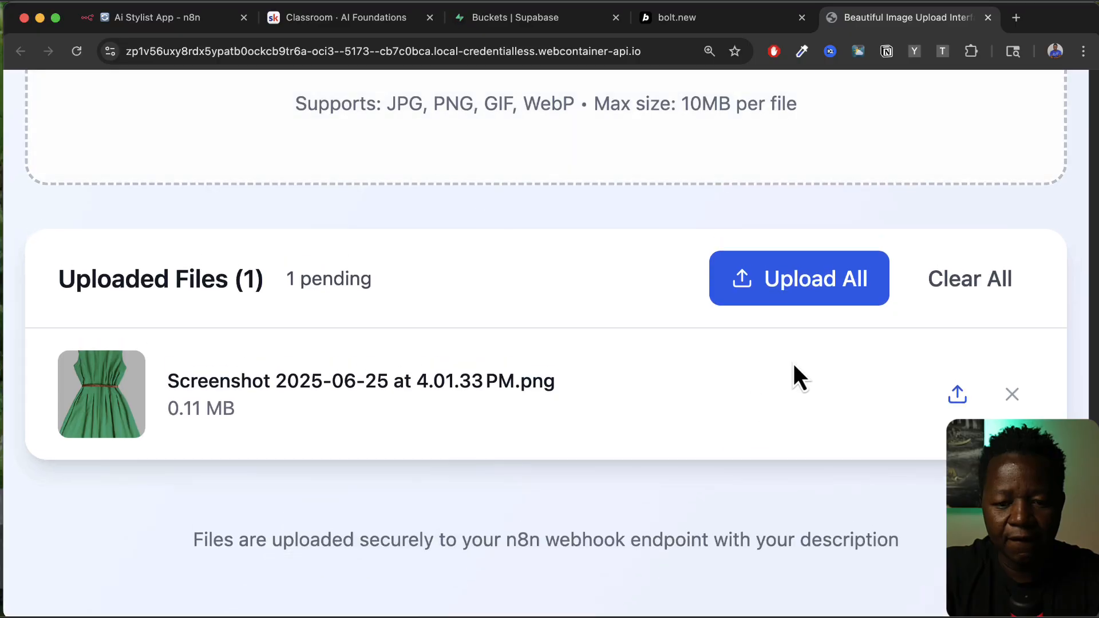
left_click(830, 292)
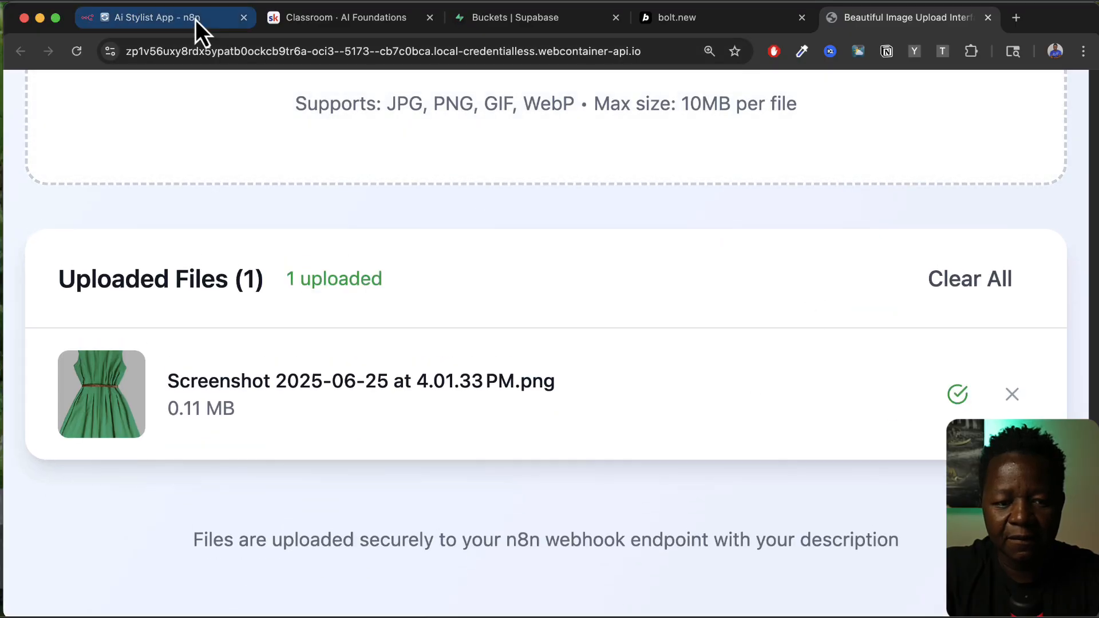
Step: Return to n8n, open the Respond to Webhook node and examine its input schema for the description in the body
left_click(195, 19)
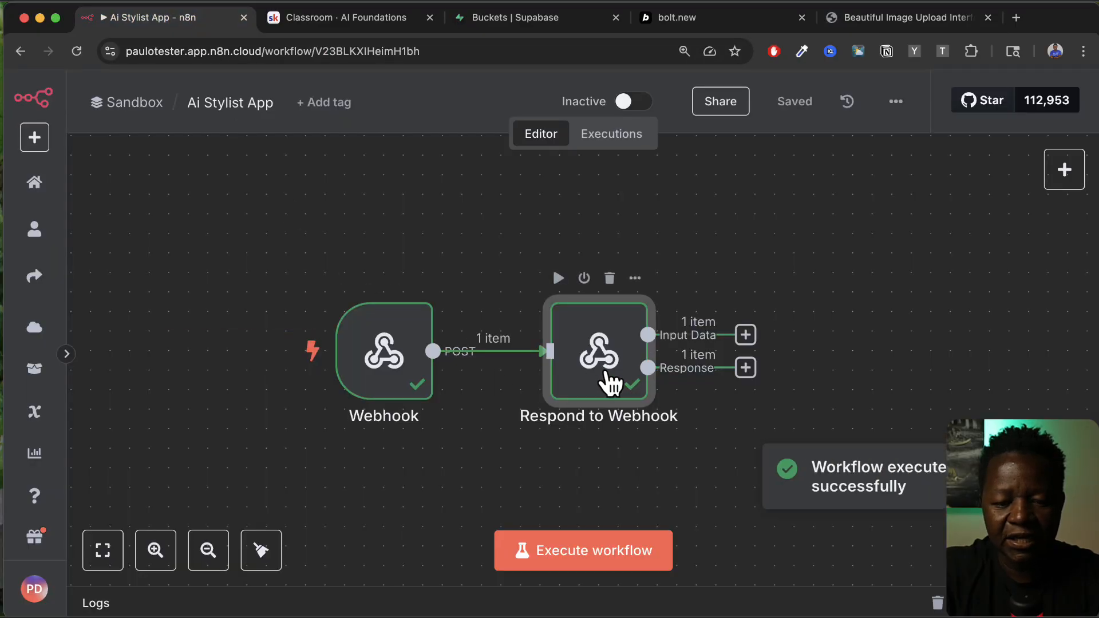
double_click(617, 342)
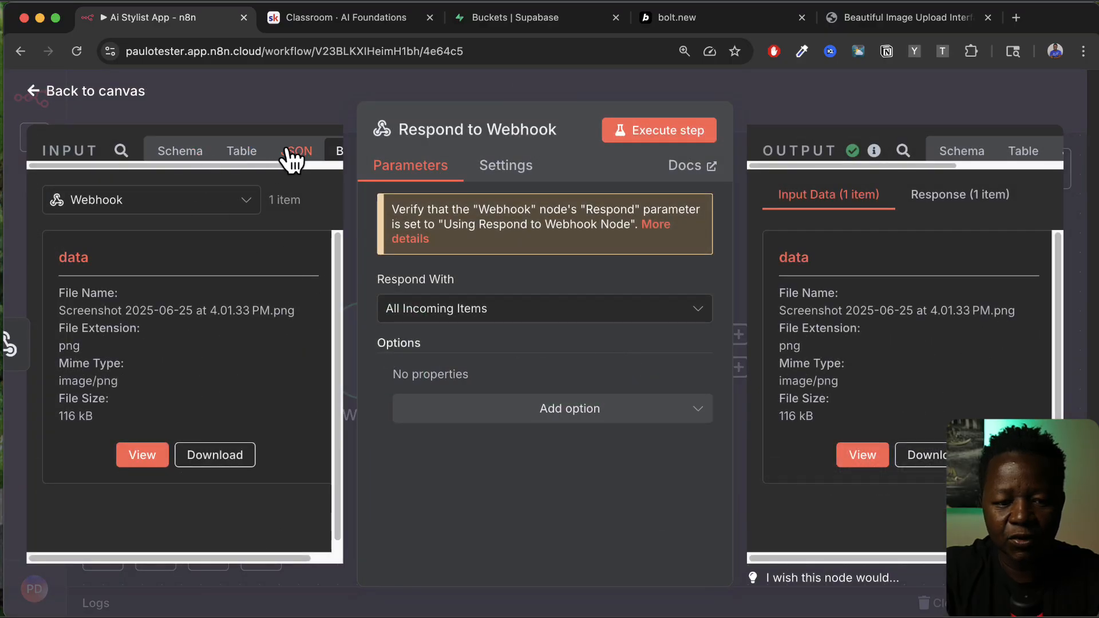
left_click(182, 152)
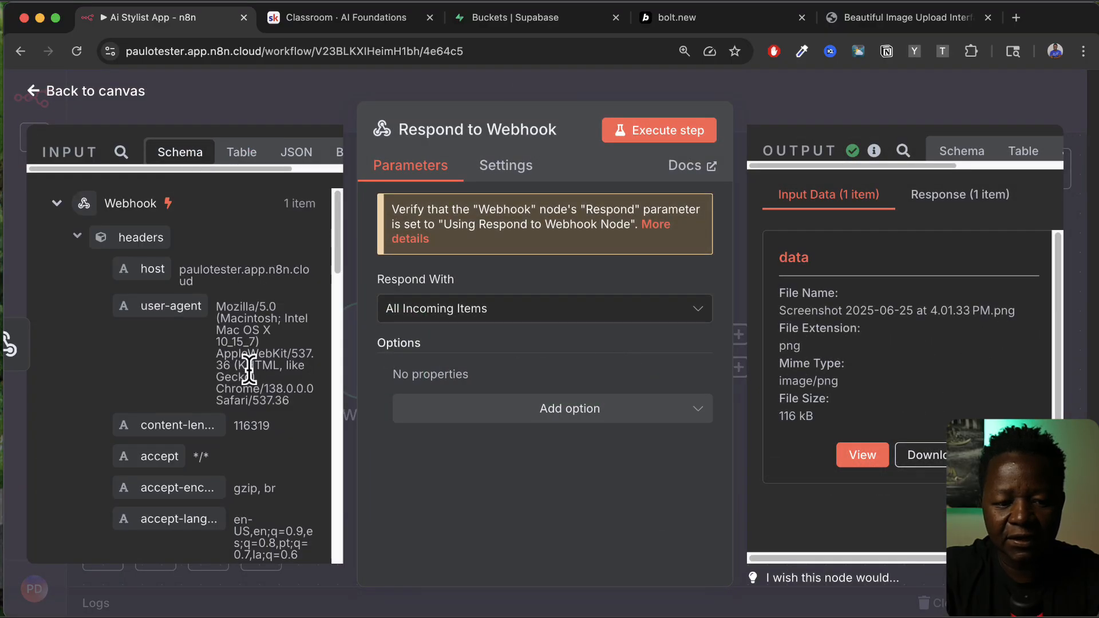
scroll(248, 370, "down", 10)
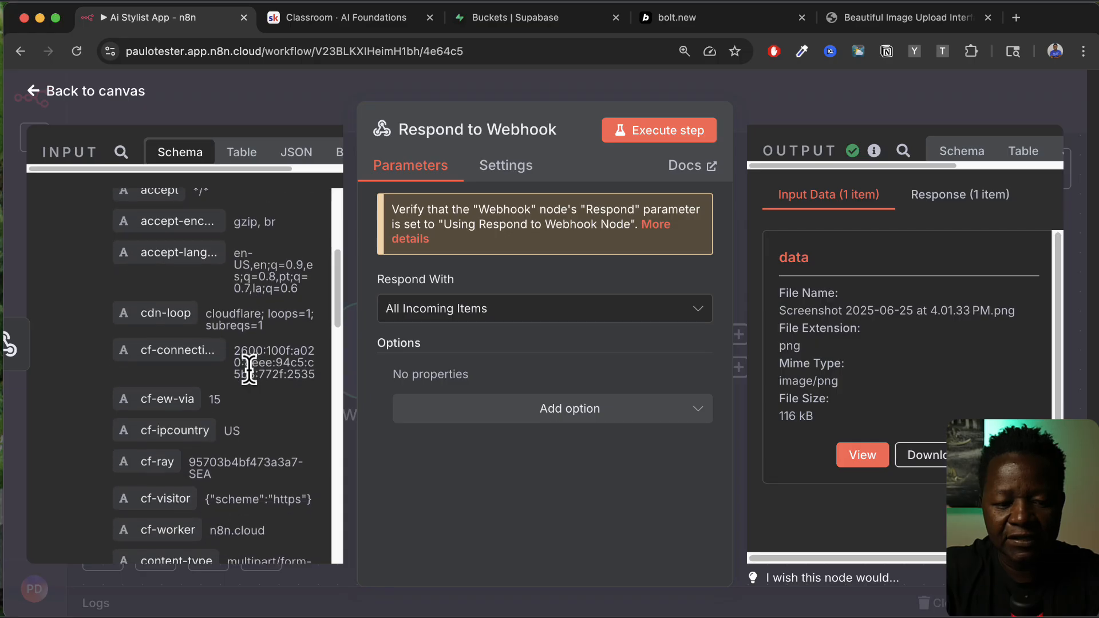
scroll(249, 370, "down", 10)
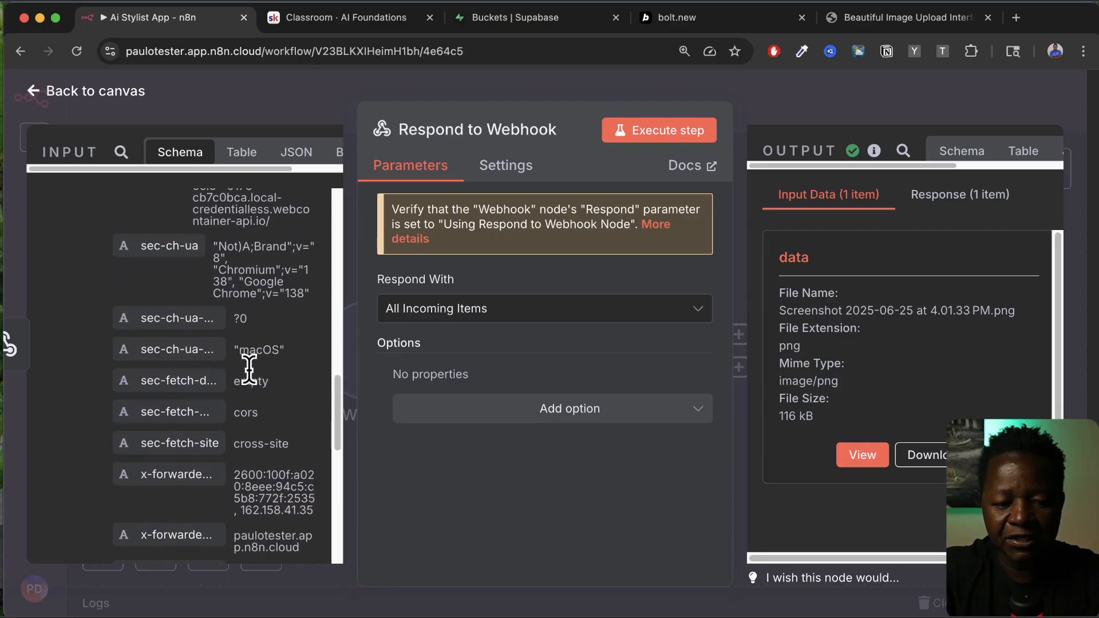
scroll(249, 371, "down", 10)
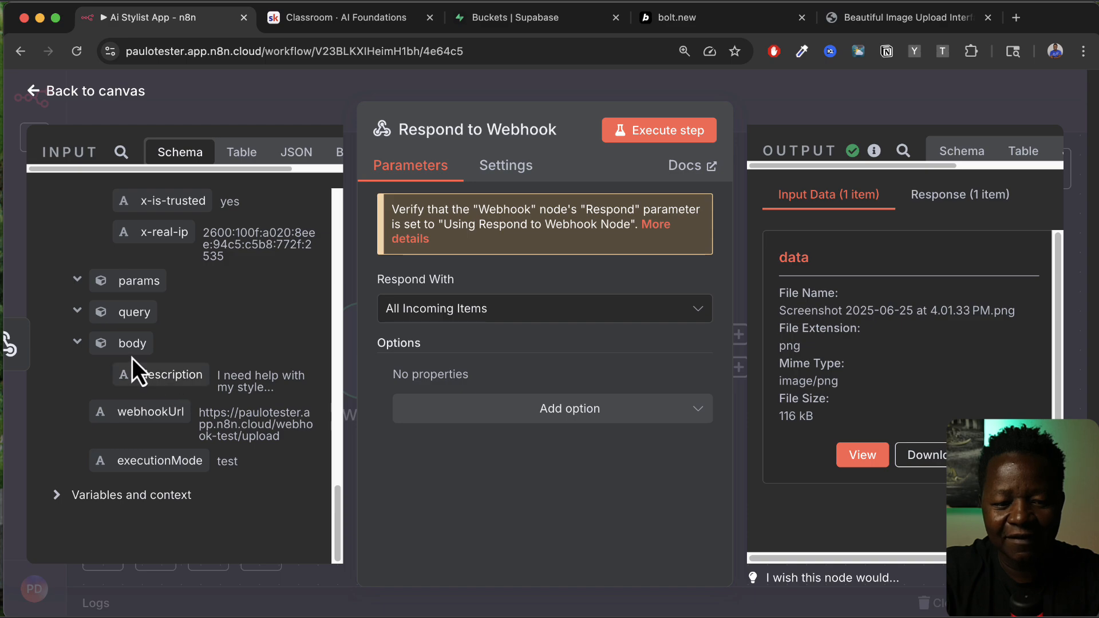
key("super+plus")
key("super+plus")
scroll(198, 401, "down", 1)
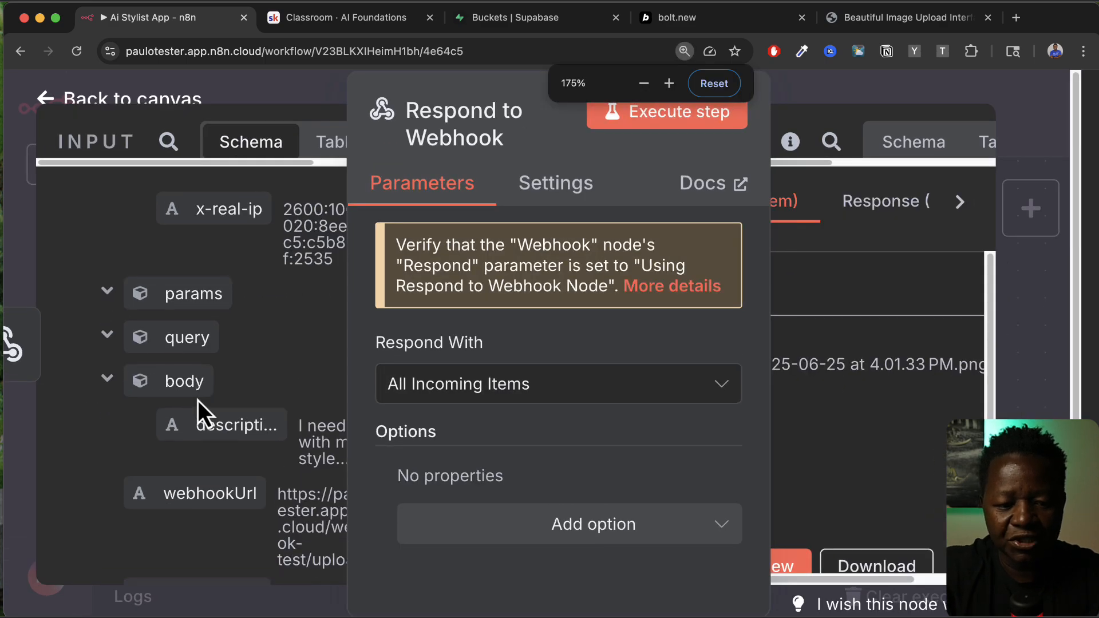
key("super+minus")
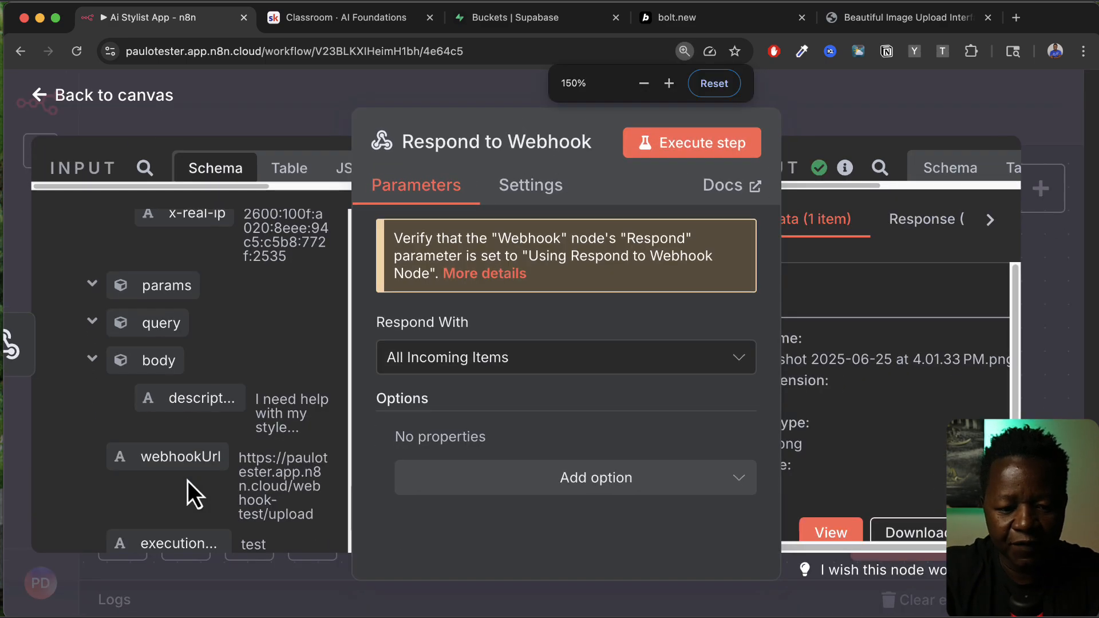
scroll(195, 410, "down", 2)
scroll(195, 411, "up", 1)
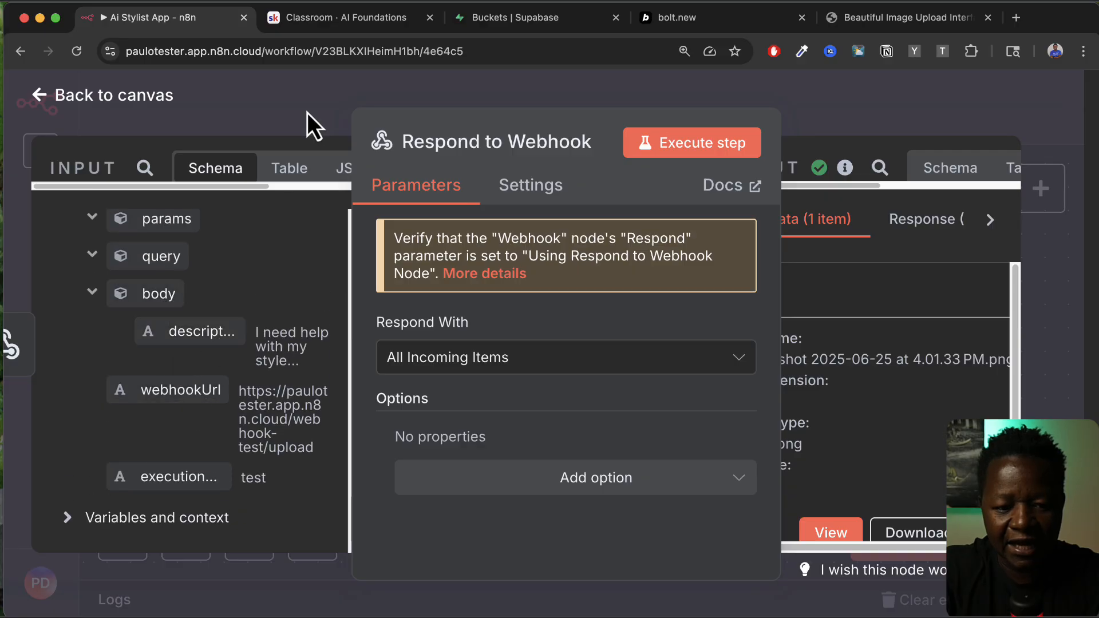
Step: Examine the received webhook input as JSON, table and binary data, checking the body description and the image file details
left_click(343, 178)
scroll(201, 424, "down", 10)
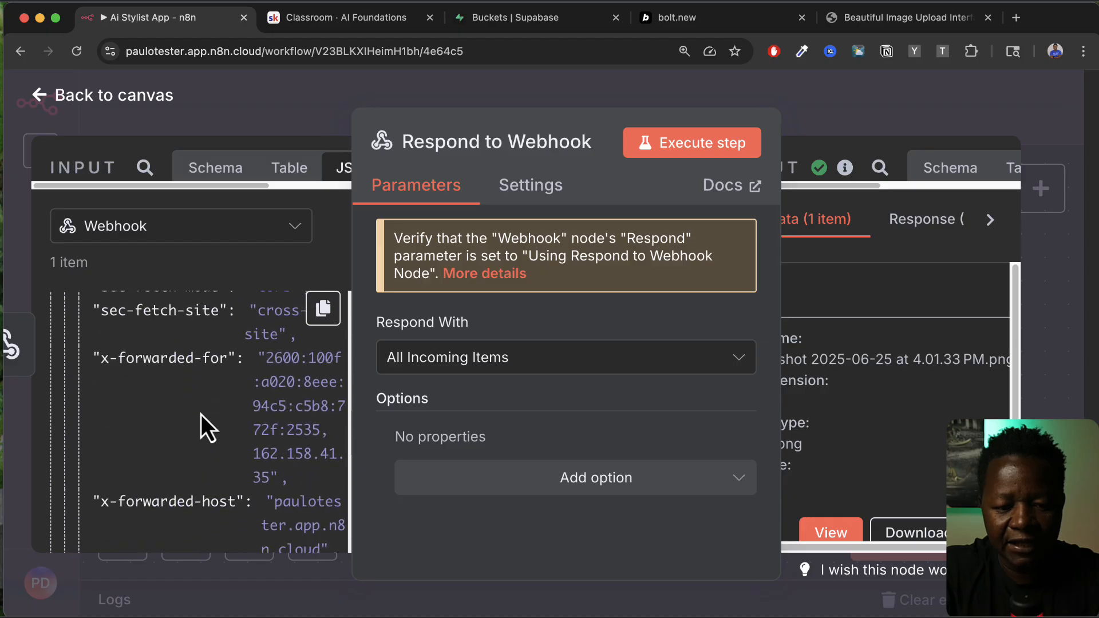
scroll(209, 424, "down", 1)
scroll(209, 424, "up", 5)
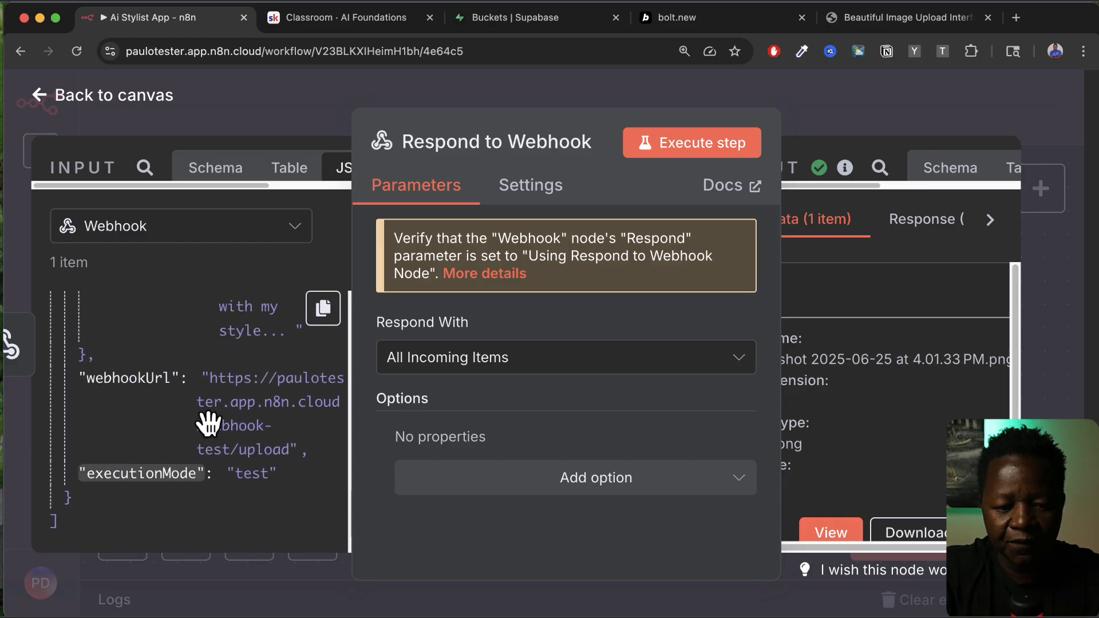
scroll(209, 424, "down", 3)
scroll(209, 424, "down", 1)
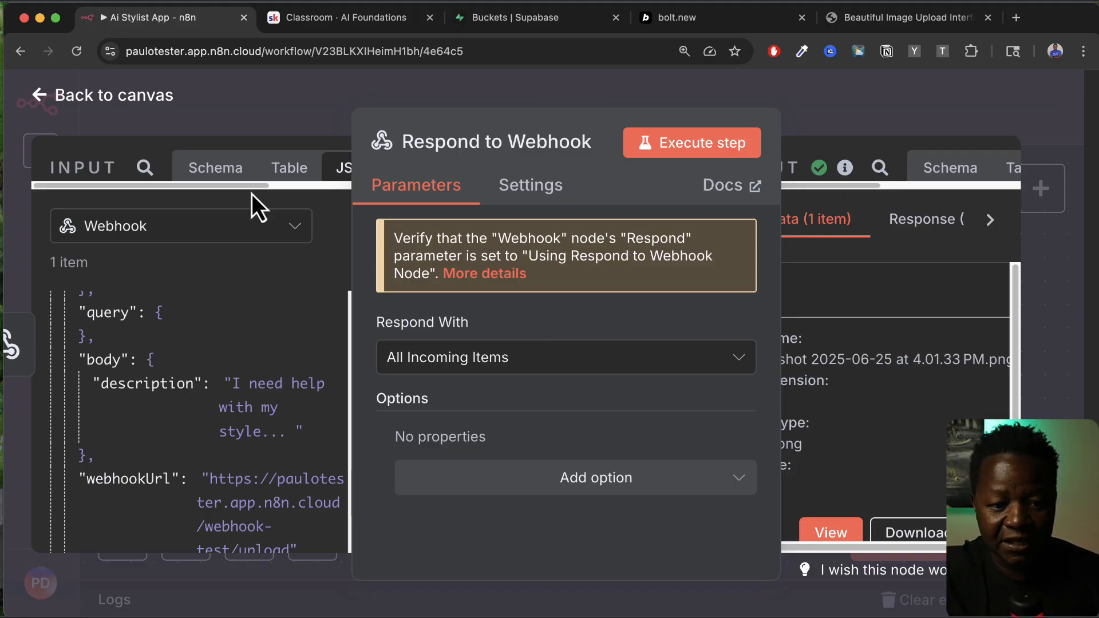
left_click(276, 169)
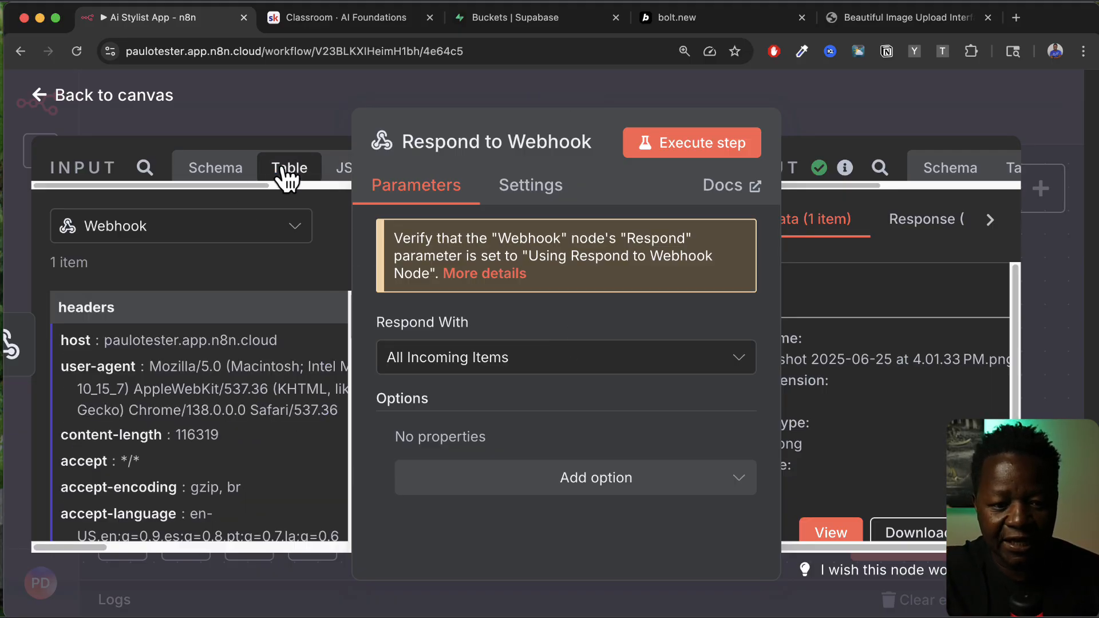
left_click(192, 173)
left_click(68, 228)
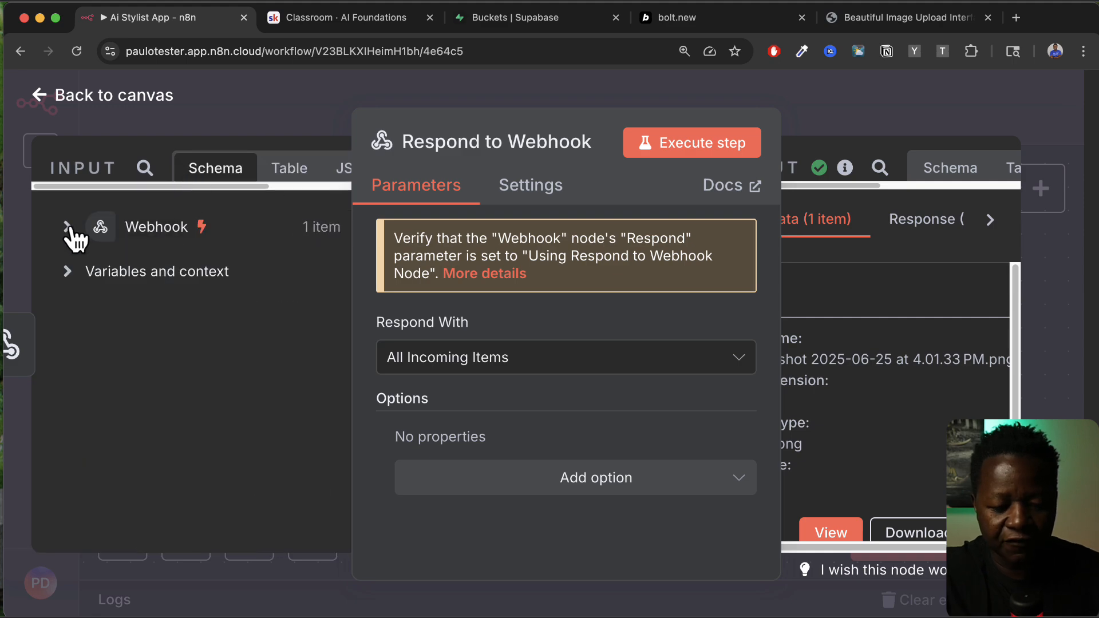
key("super+minus")
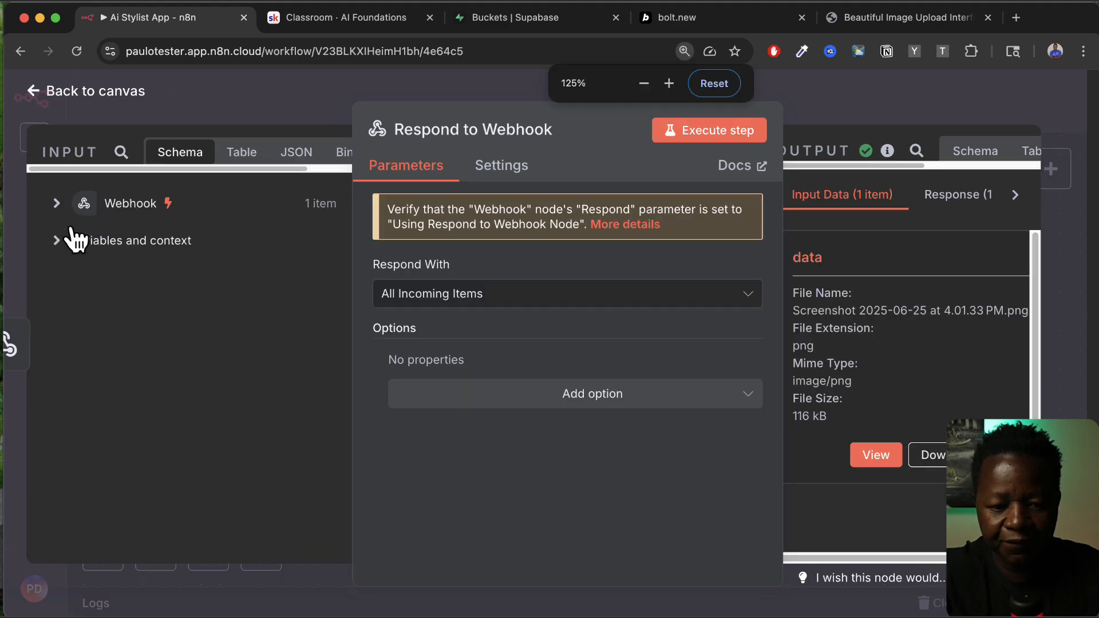
left_click(343, 153)
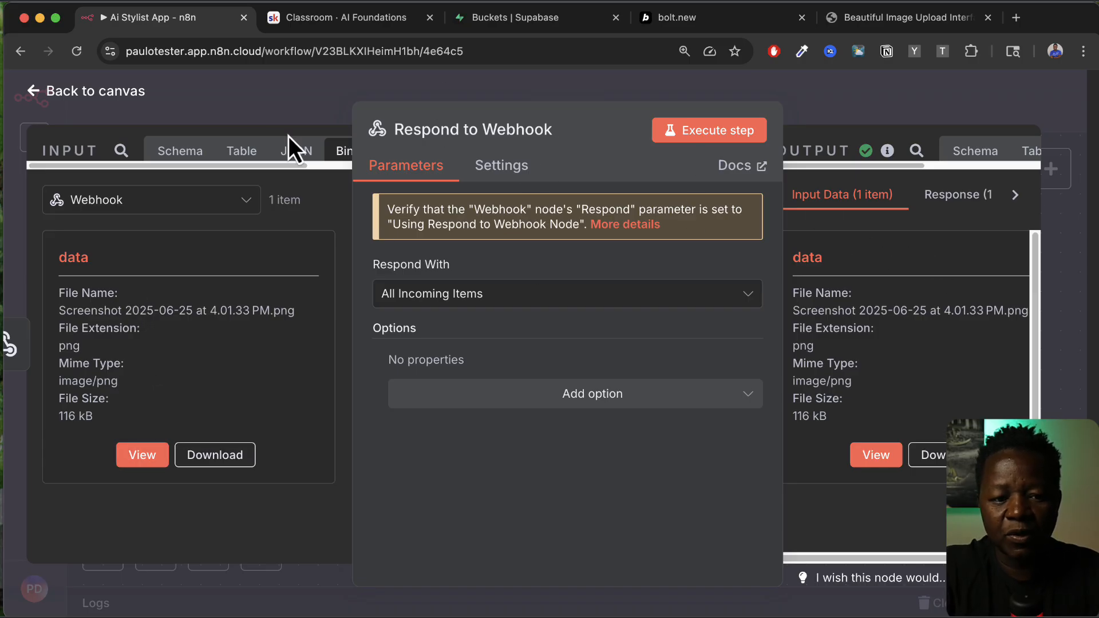
Step: Return to the canvas and move the Respond to Webhook node farther from the Webhook node to make room between them
left_click(118, 104)
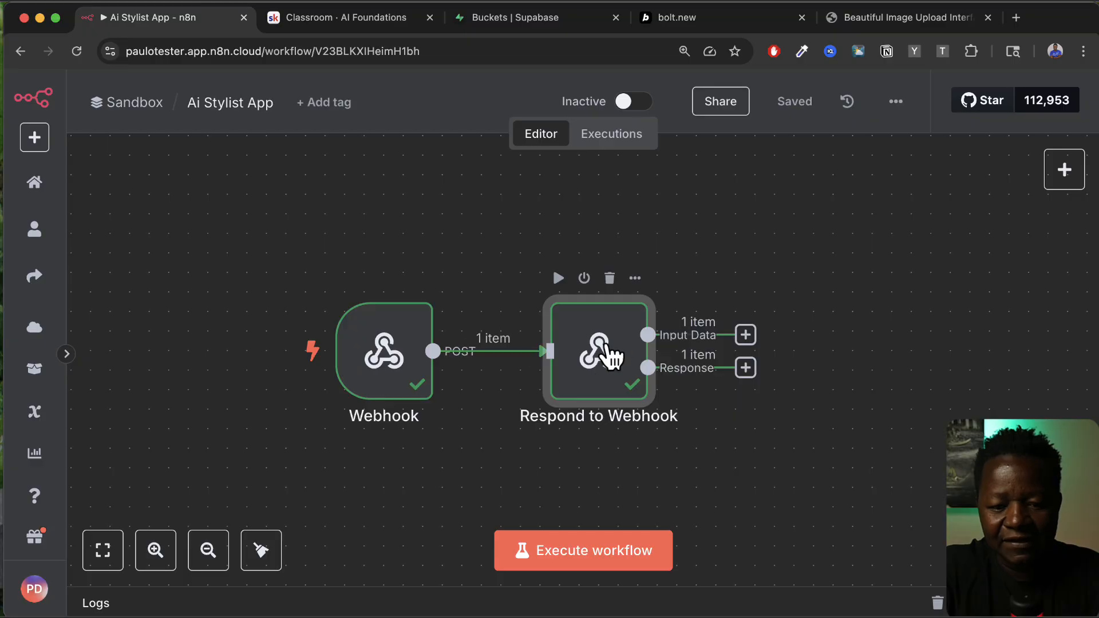
mouse_move(564, 371)
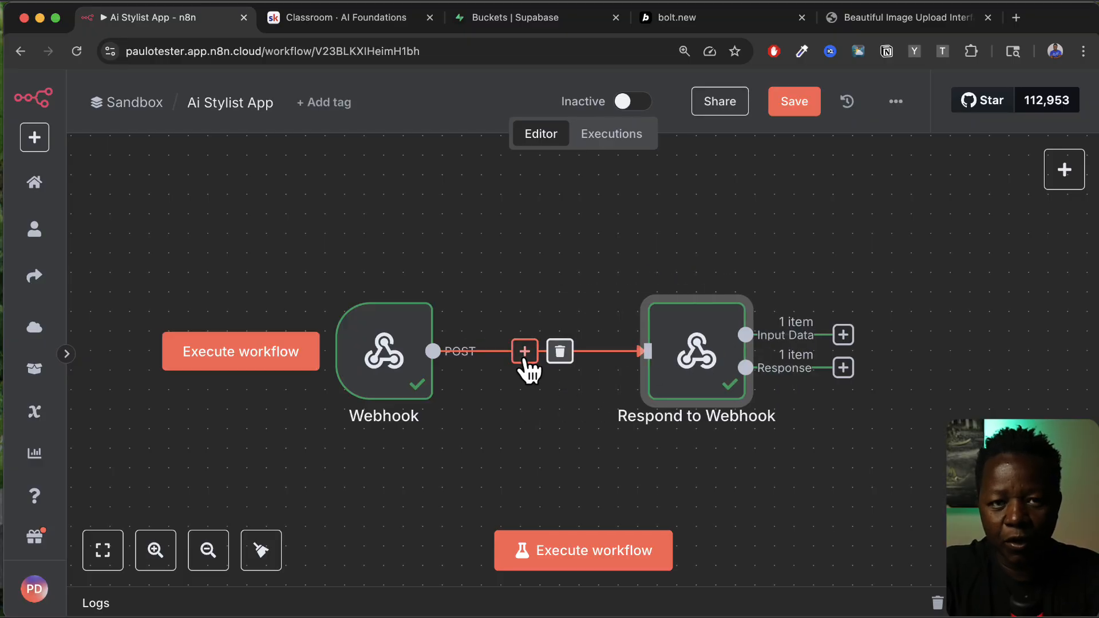
mouse_move(405, 386)
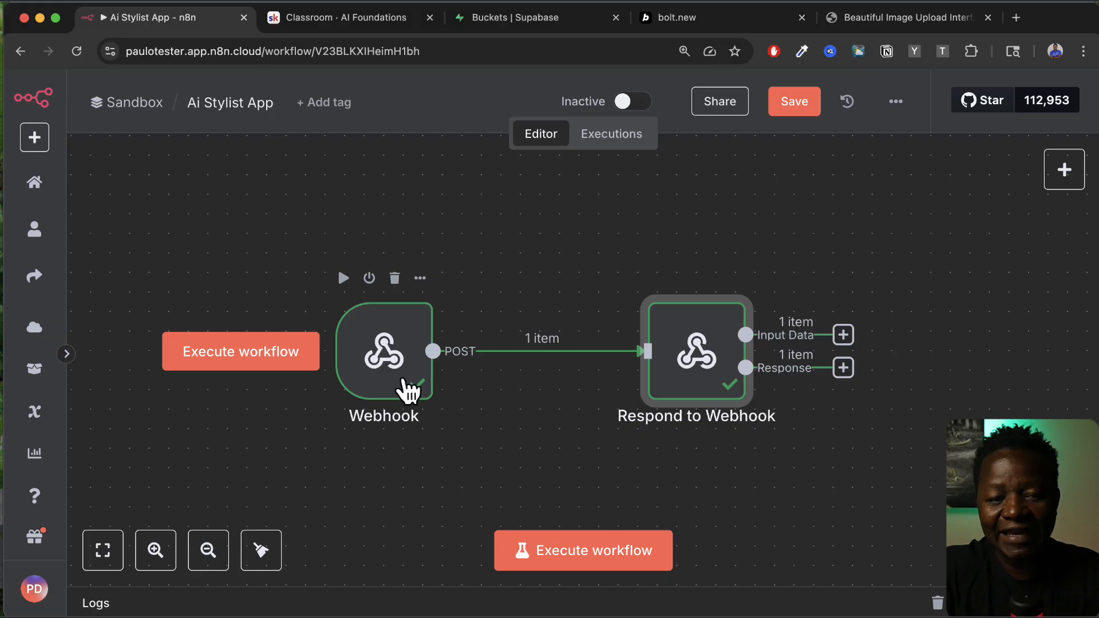
Step: Switch to the upload page and review the uploaded green dress image and the image description text
key("ctrl+shift+Tab")
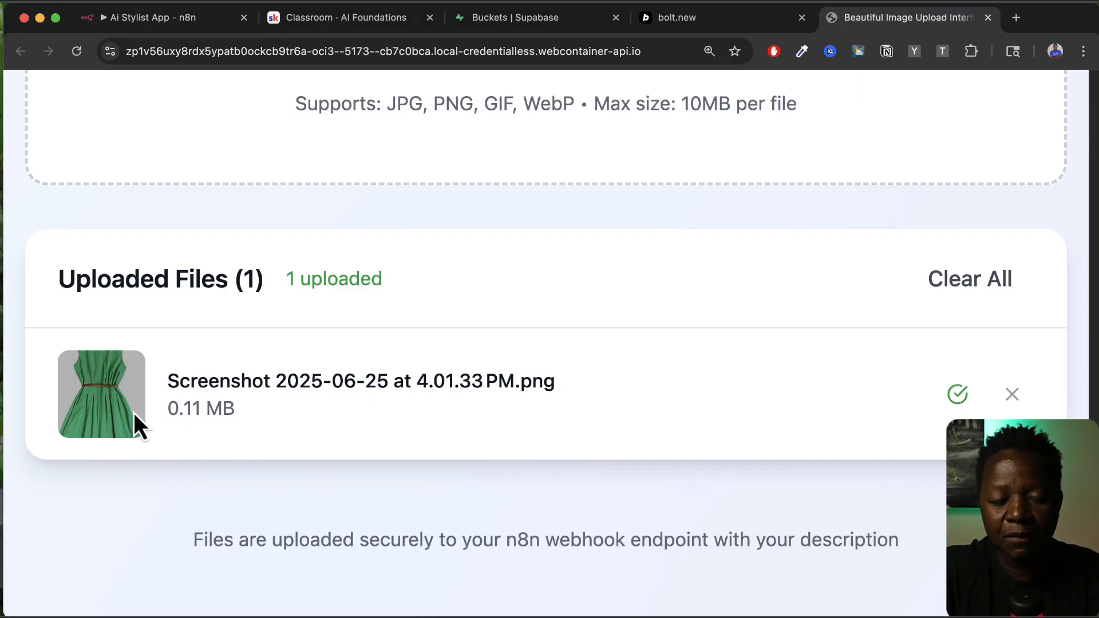
scroll(390, 357, "up", 12)
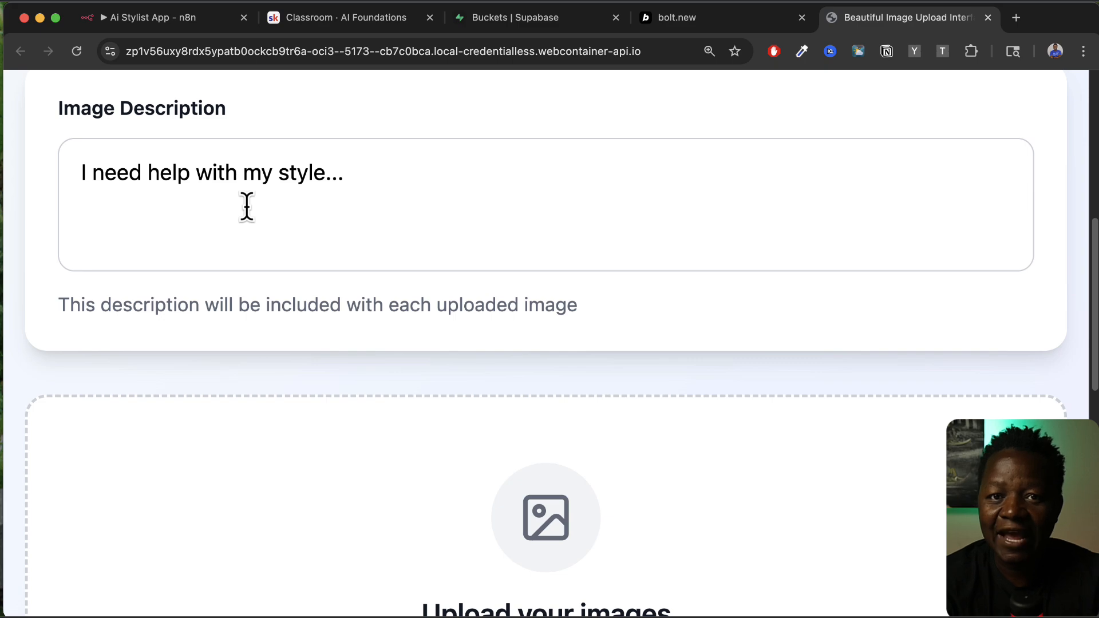
scroll(246, 206, "down", 10)
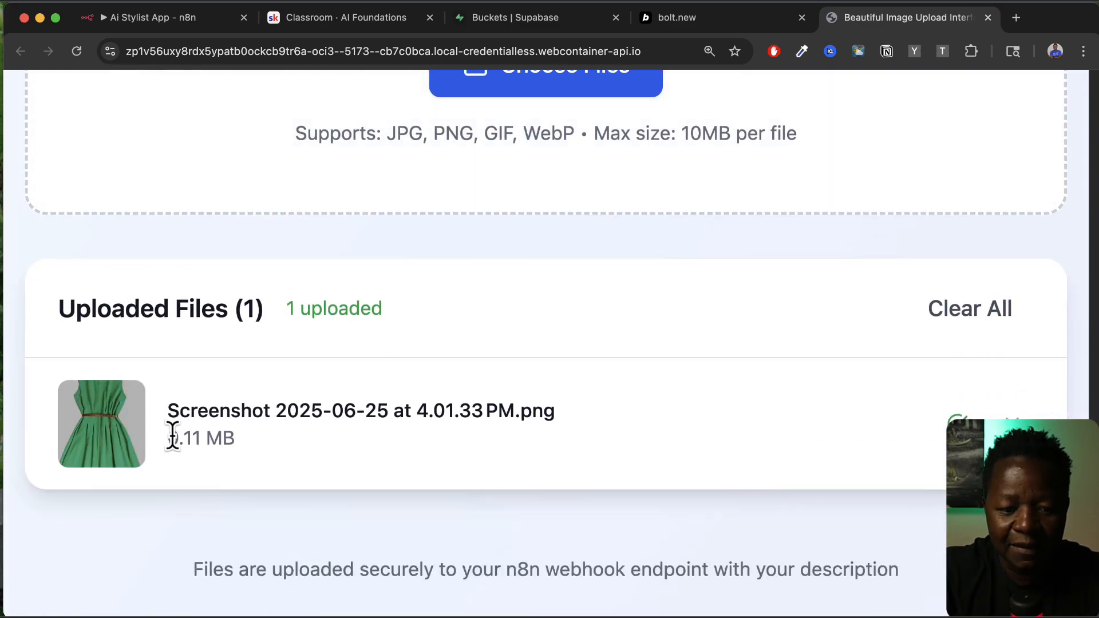
scroll(202, 449, "up", 12)
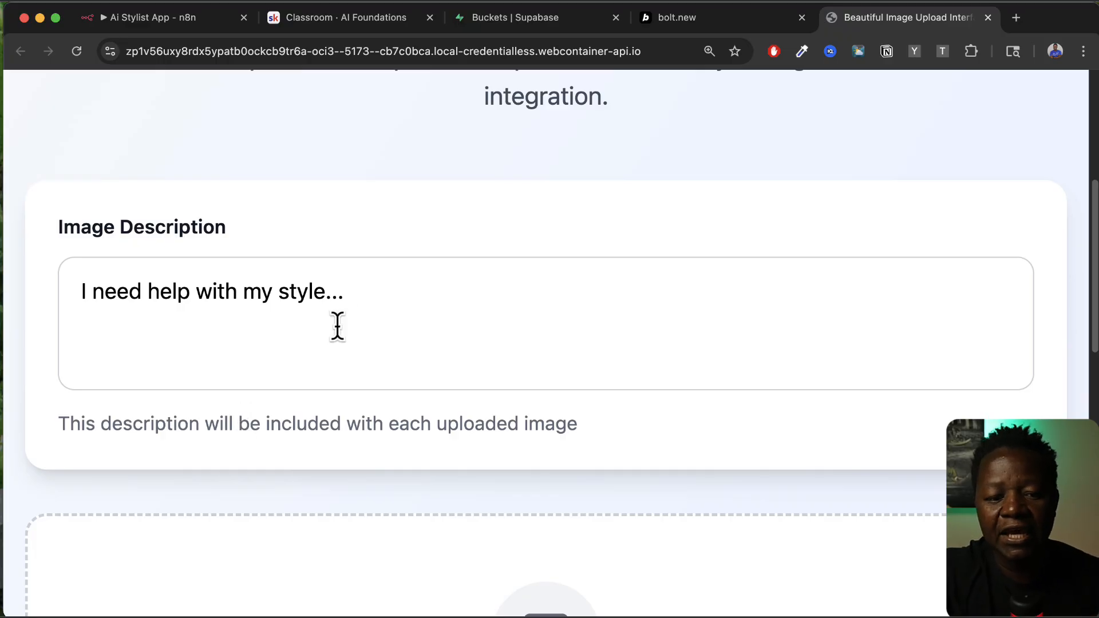
scroll(341, 320, "up", 1)
left_click_drag(76, 334, 341, 334)
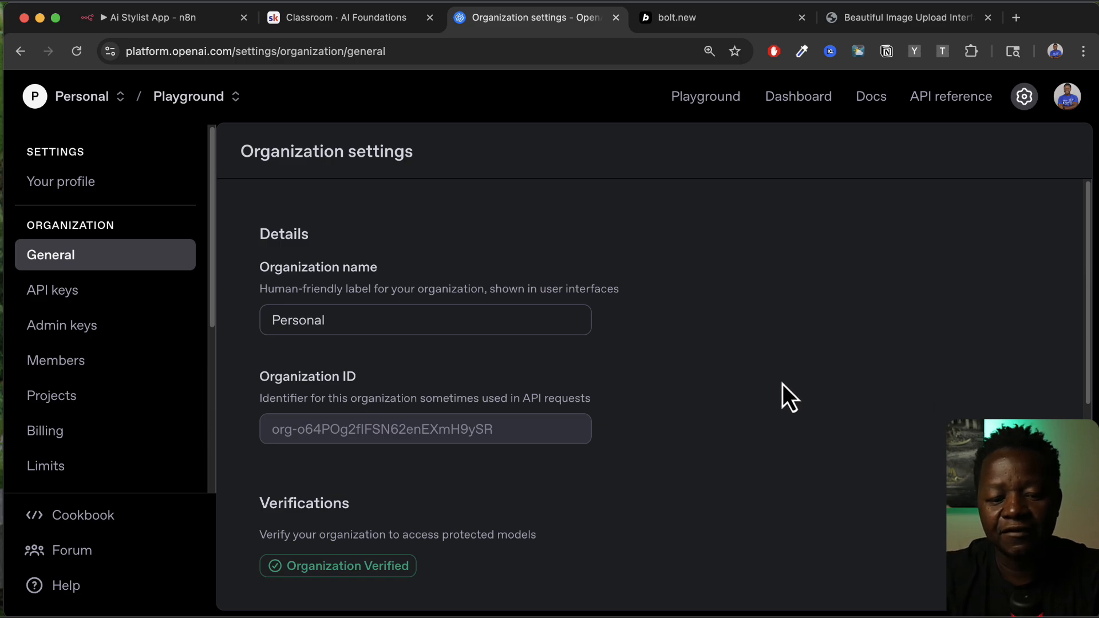
Step: Examine the verification section in the general organization settings of the OpenAI platform
scroll(782, 395, "down", 3)
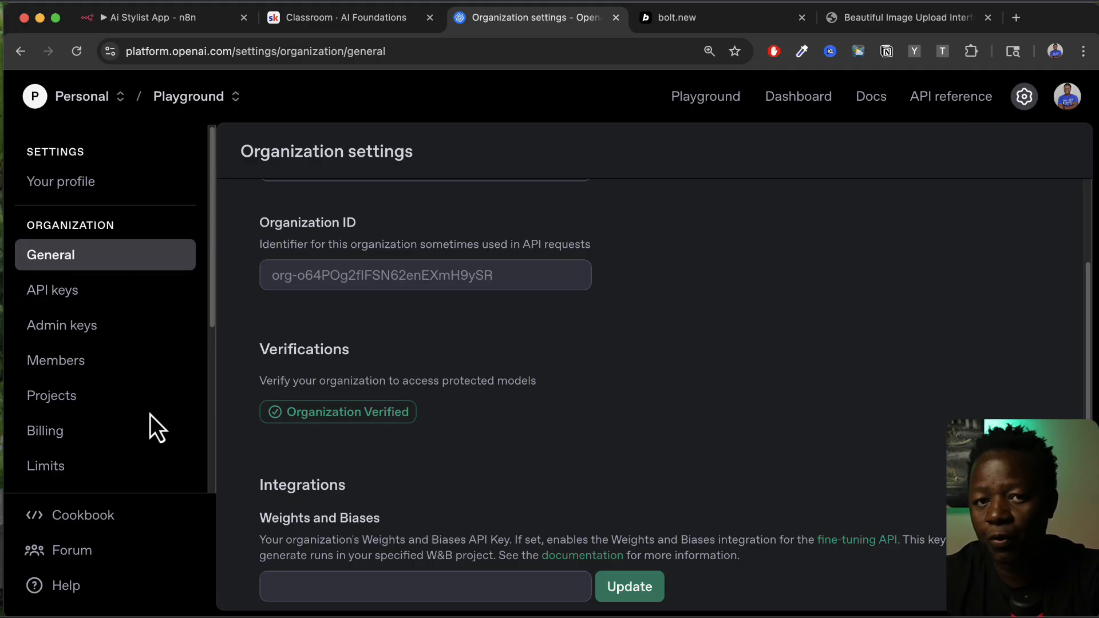
scroll(150, 415, "up", 3)
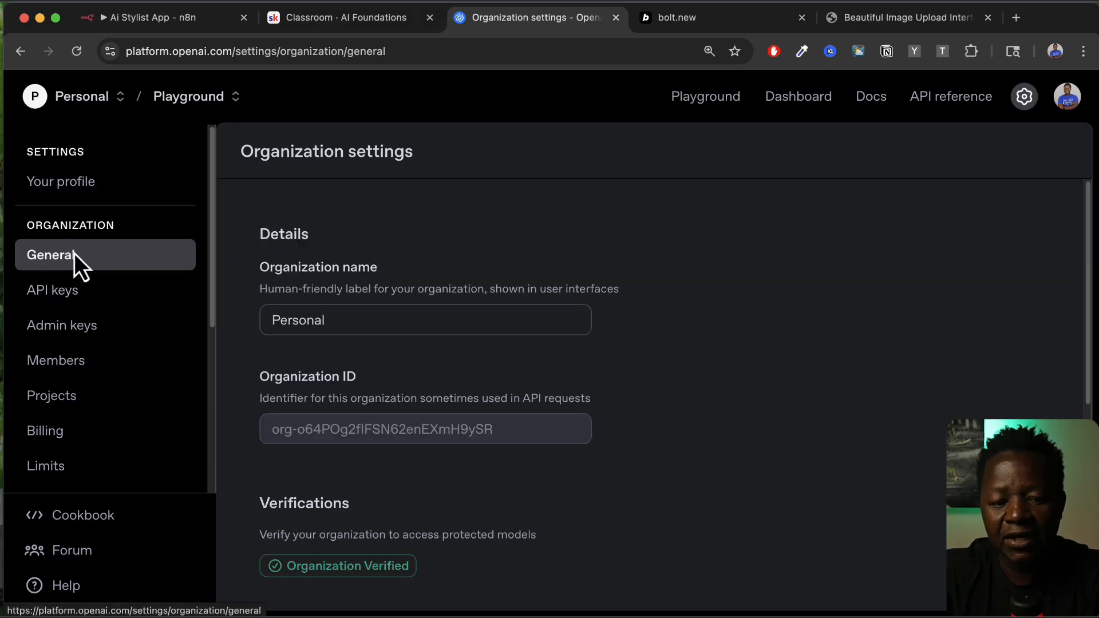
scroll(642, 373, "down", 3)
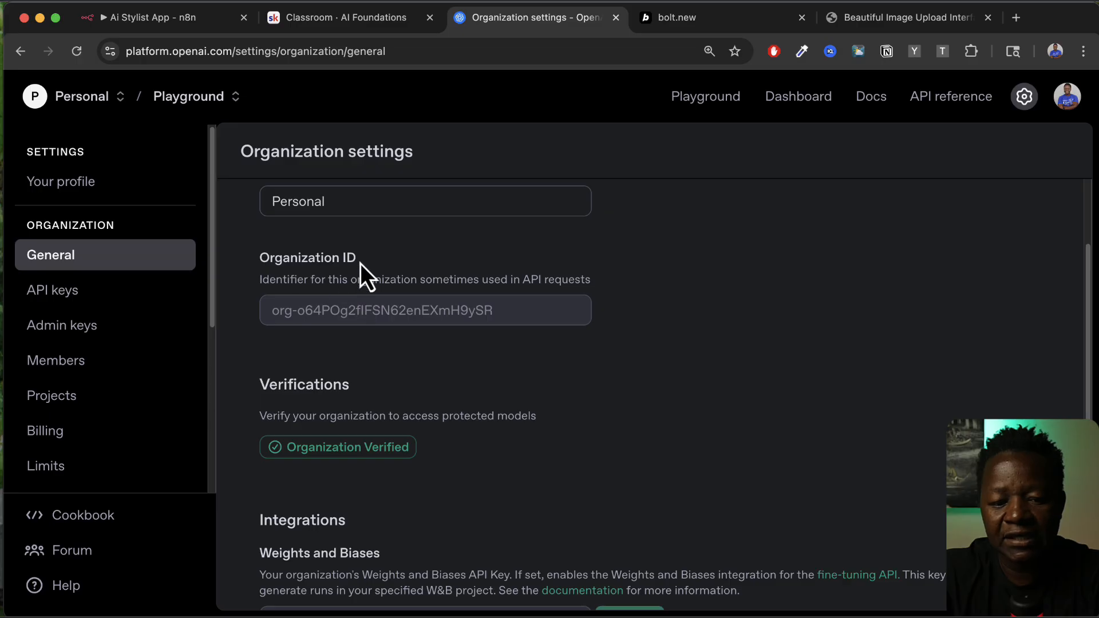
scroll(413, 387, "down", 3)
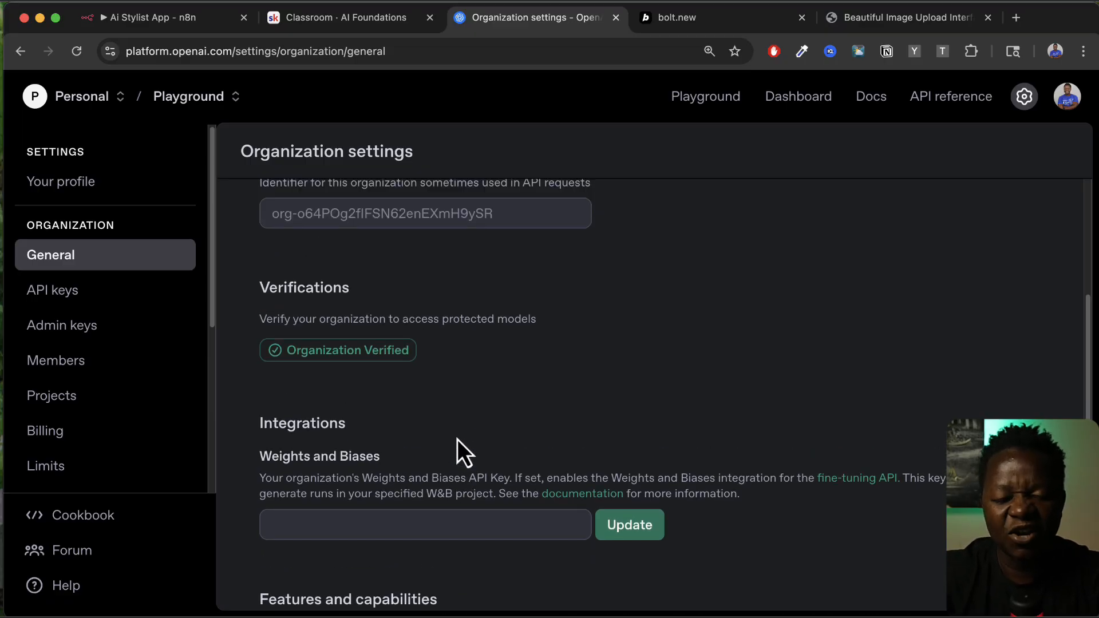
scroll(457, 439, "up", 2)
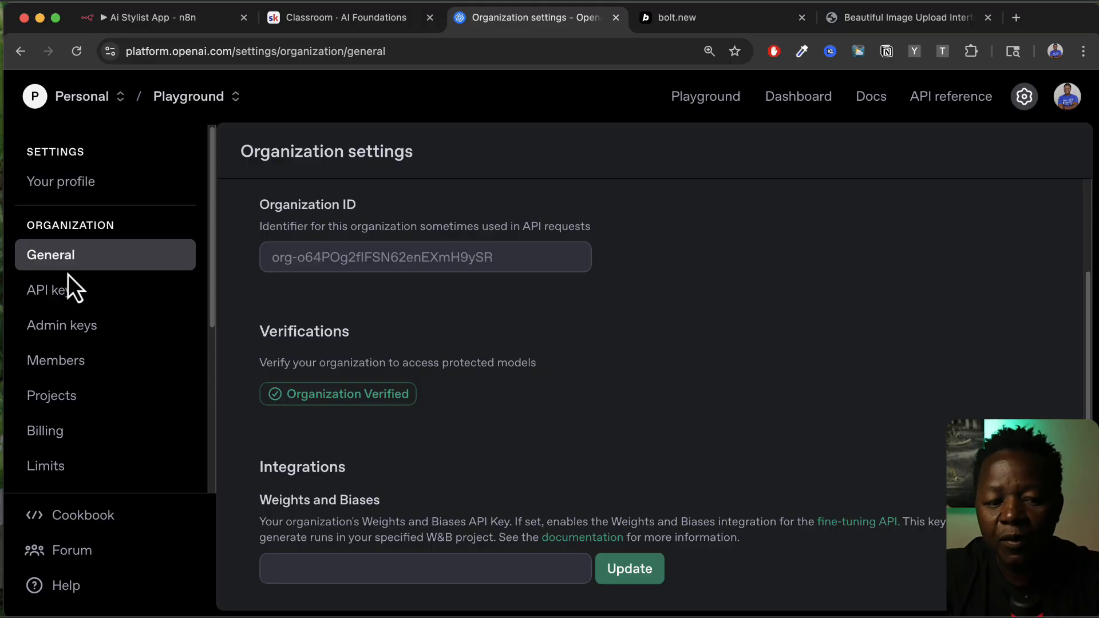
Step: View the organization's API keys and the form for a new secret key, dismiss the form, and close the OpenAI page
left_click(65, 291)
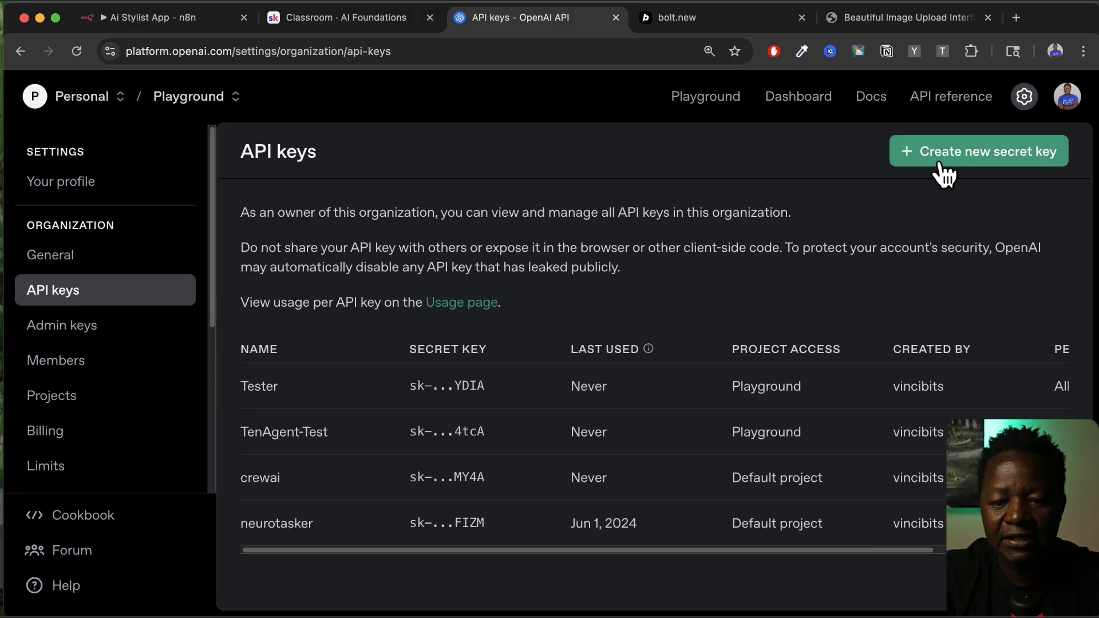
left_click(974, 161)
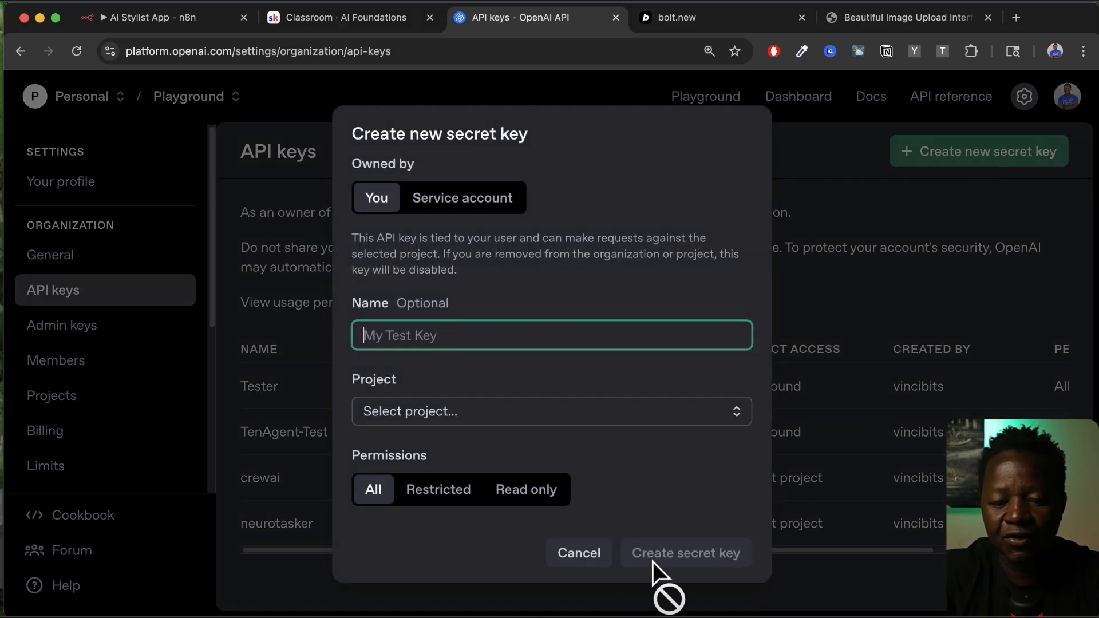
left_click(923, 289)
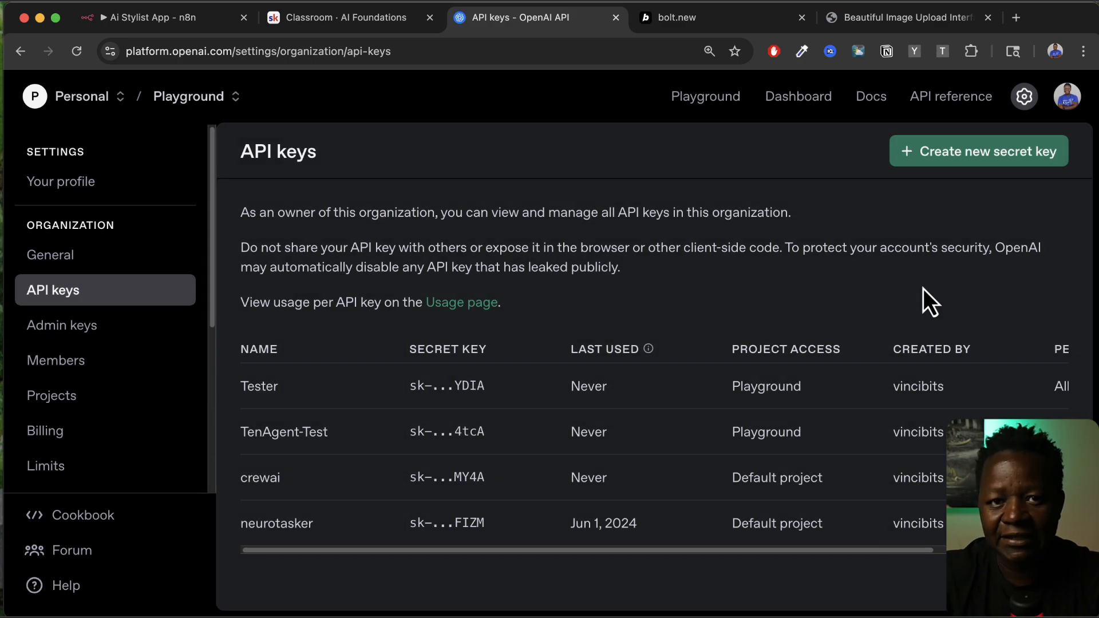
key("super+w")
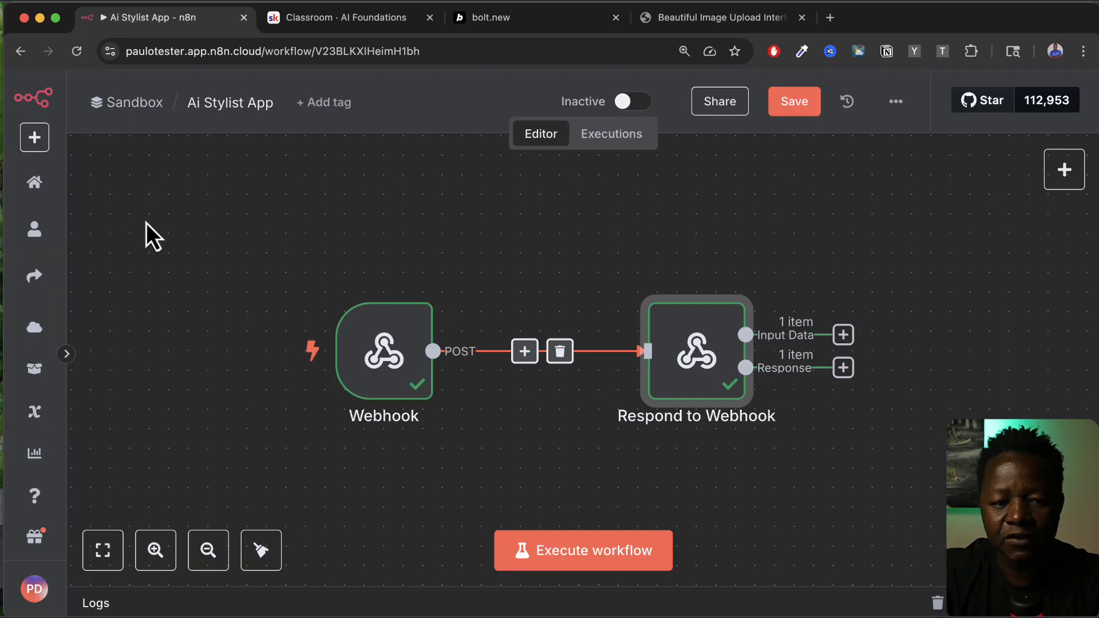
Step: Insert an OpenAI node with the Analyze image action between the Webhook and Respond to Webhook nodes
mouse_move(504, 358)
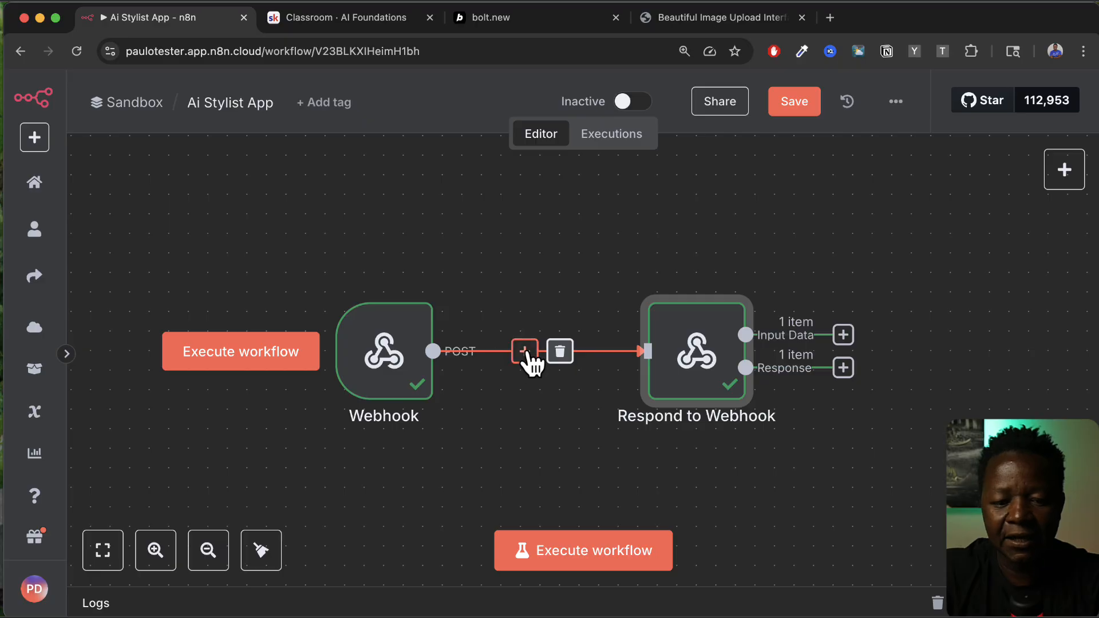
mouse_move(687, 400)
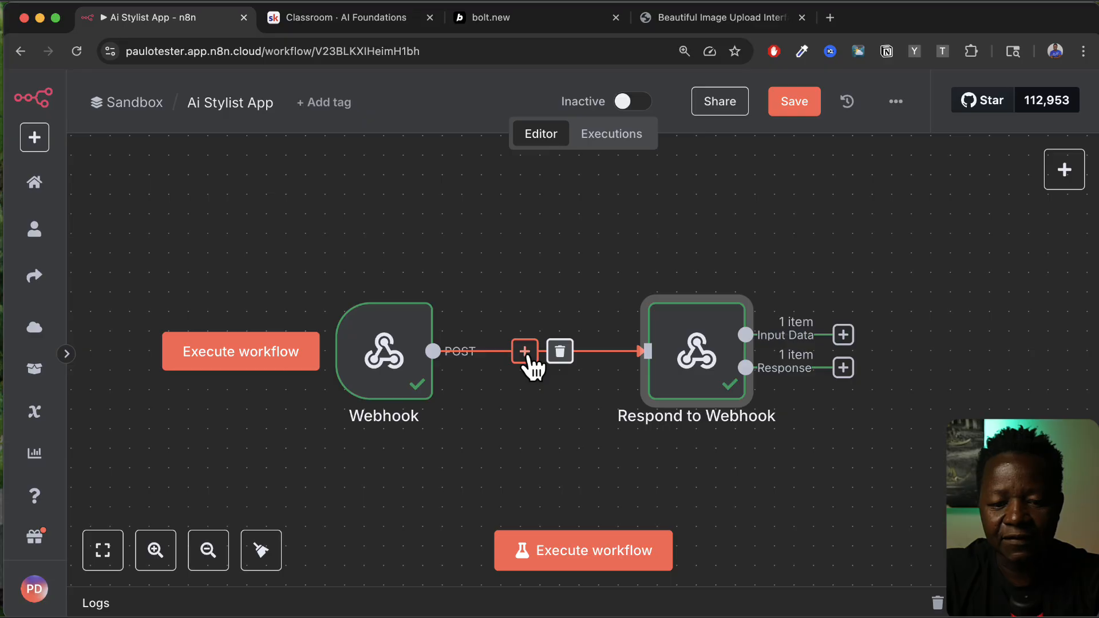
left_click(524, 351)
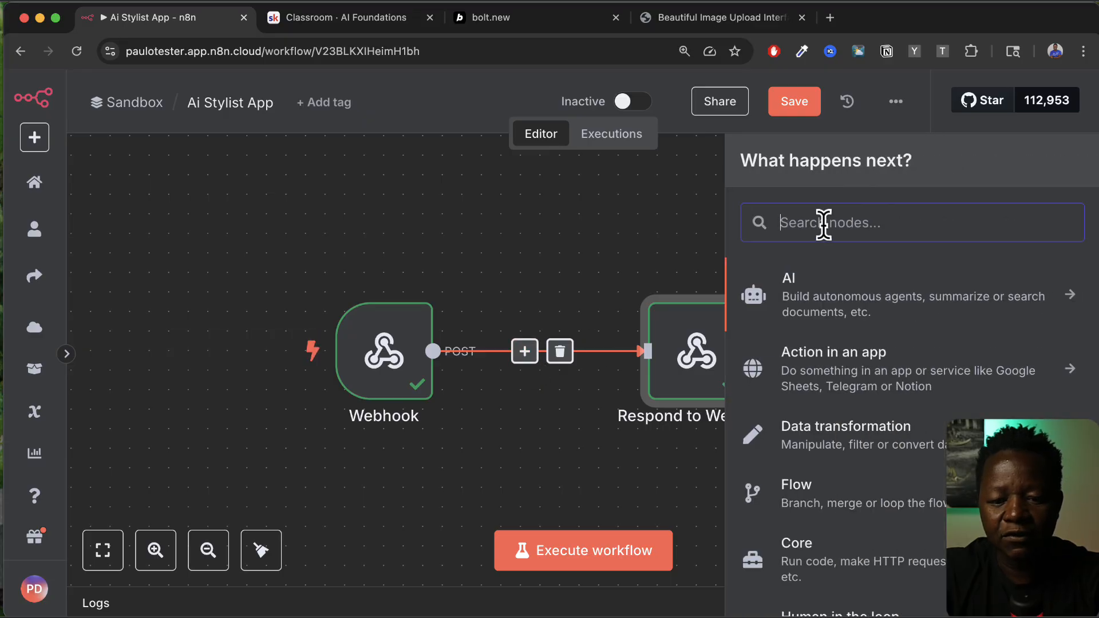
type("ope")
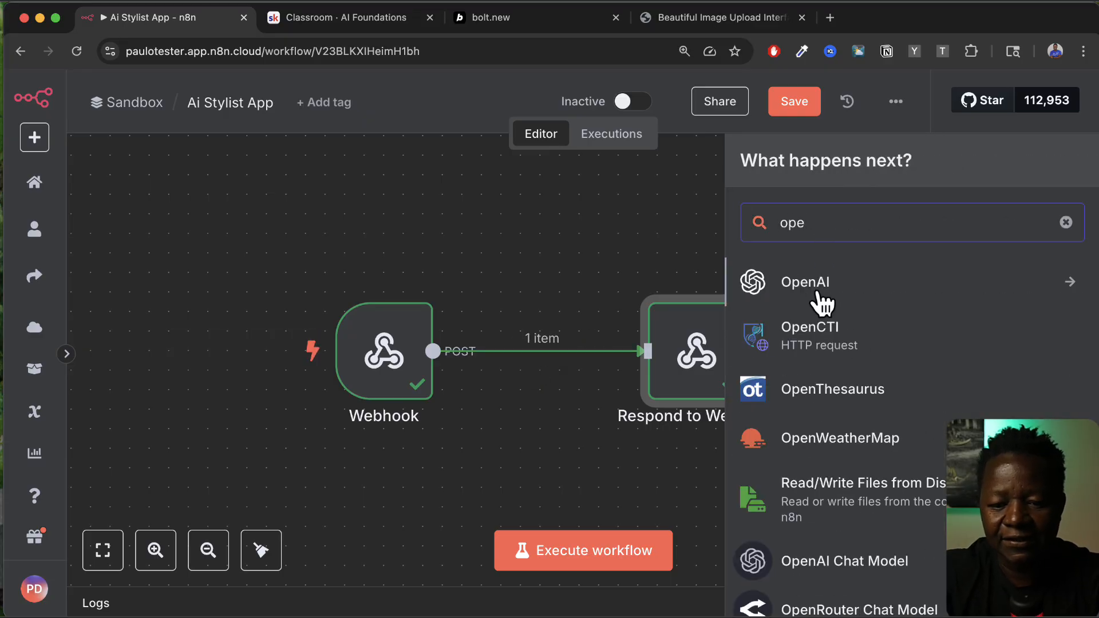
left_click(818, 286)
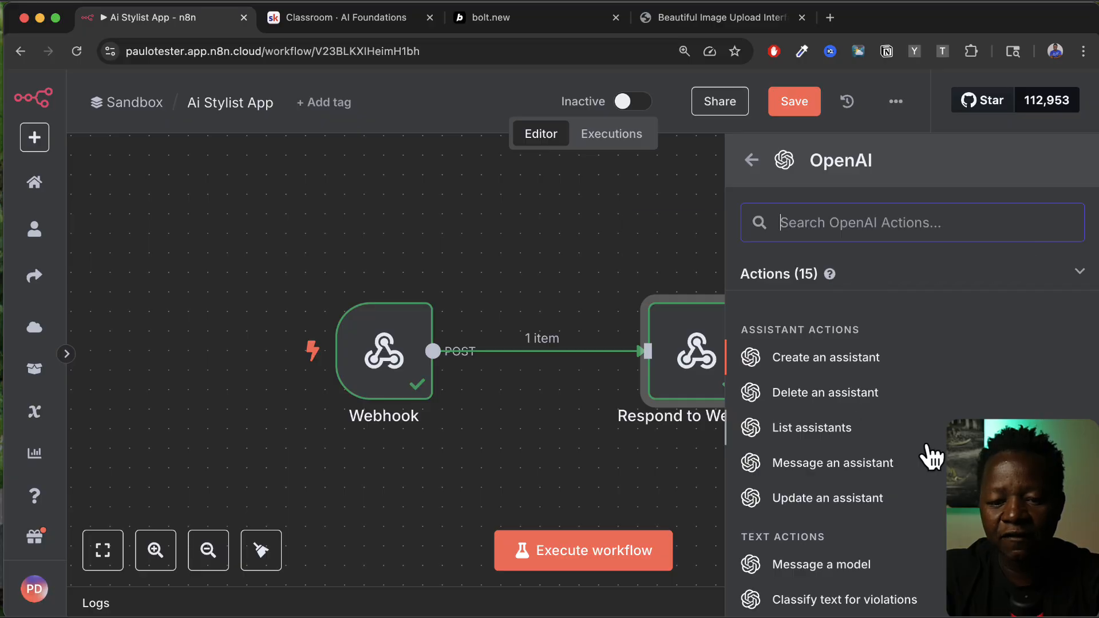
scroll(852, 518, "down", 1)
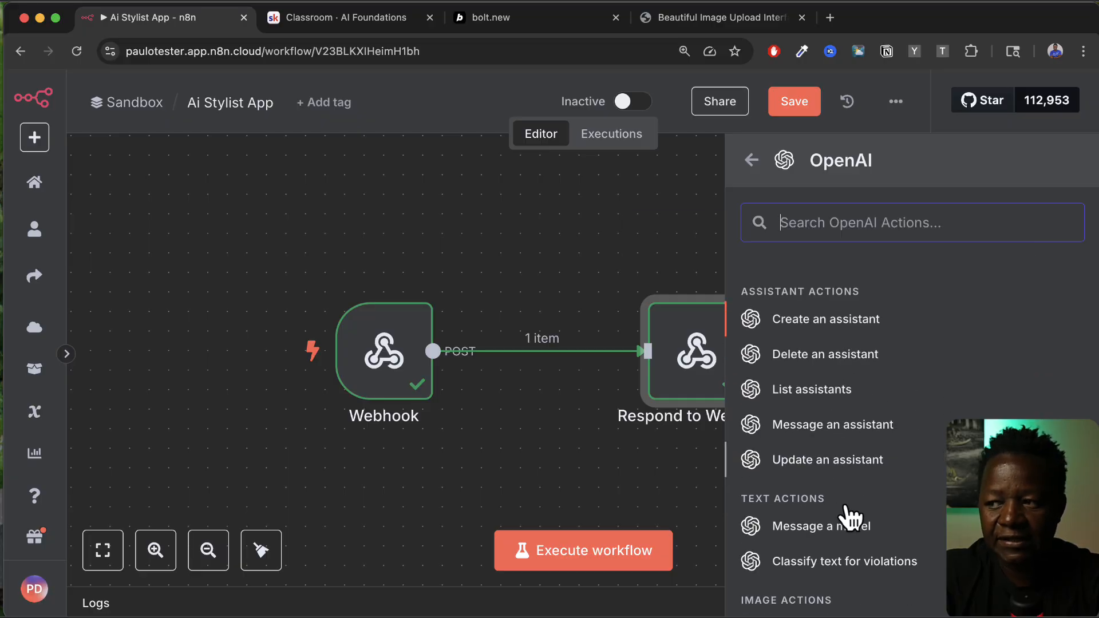
scroll(852, 518, "down", 3)
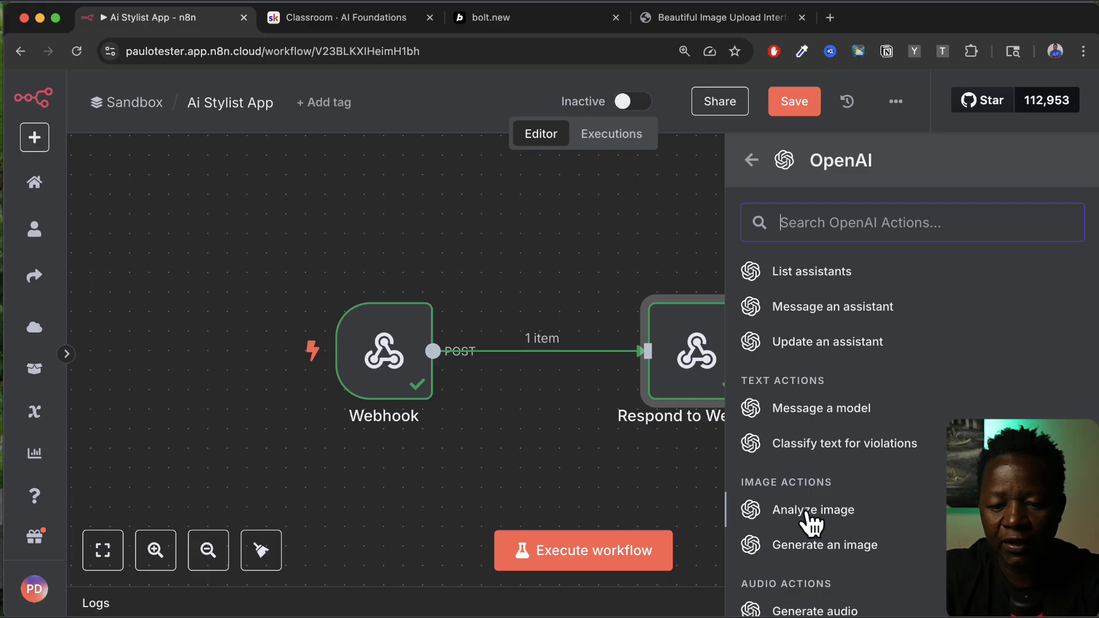
scroll(810, 521, "down", 1)
left_click(809, 470)
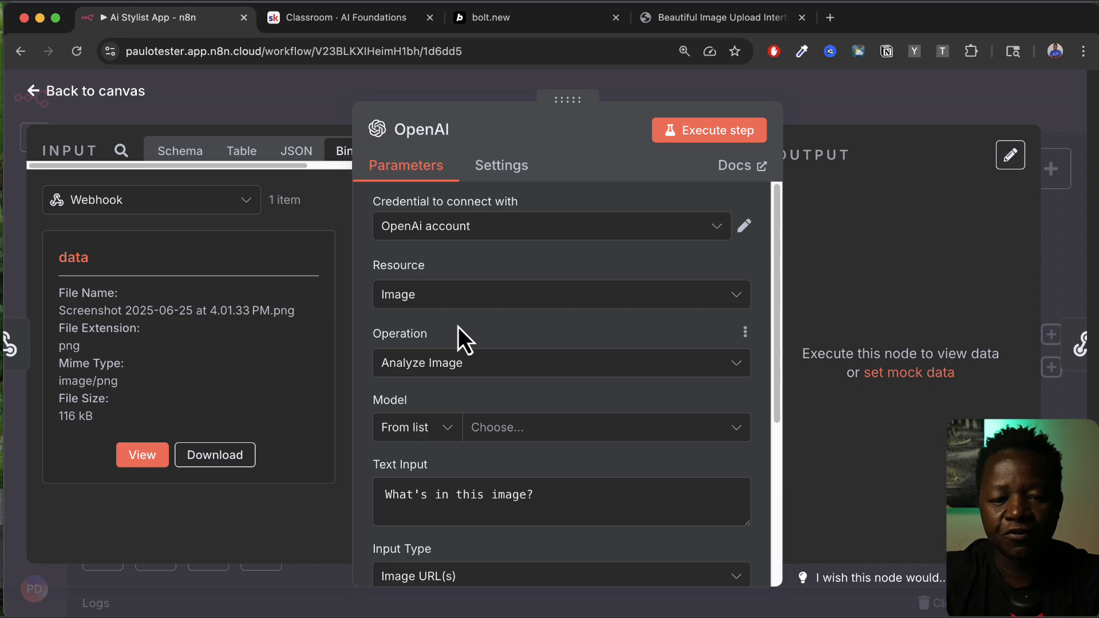
Step: View the API key and organization ID fields for creating a new OpenAI credential, and close the form without saving
left_click(528, 232)
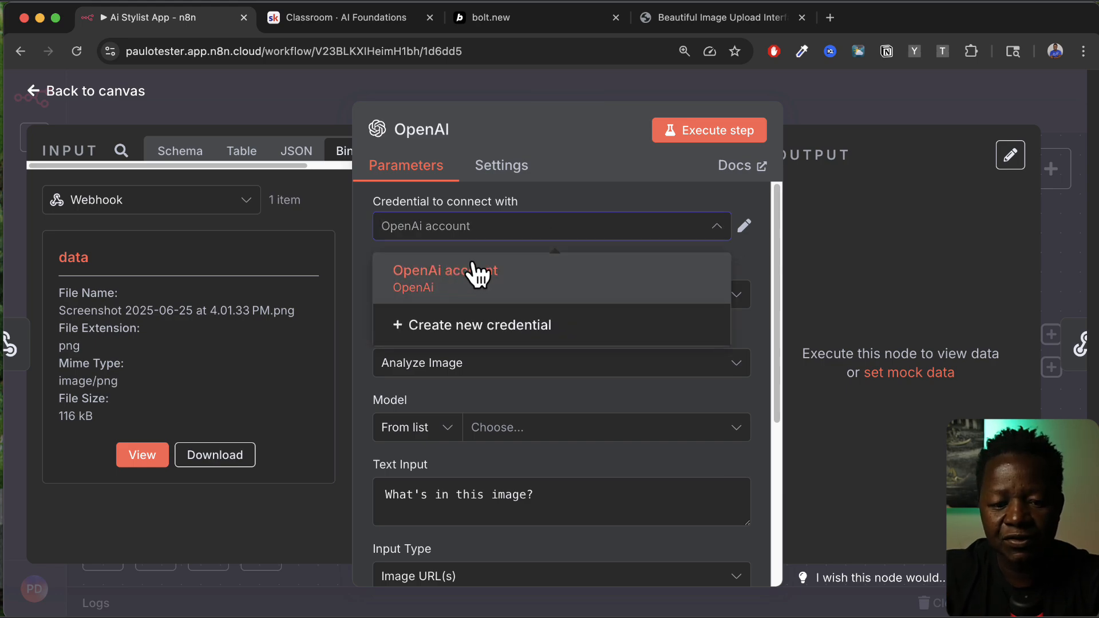
left_click(447, 277)
left_click(496, 232)
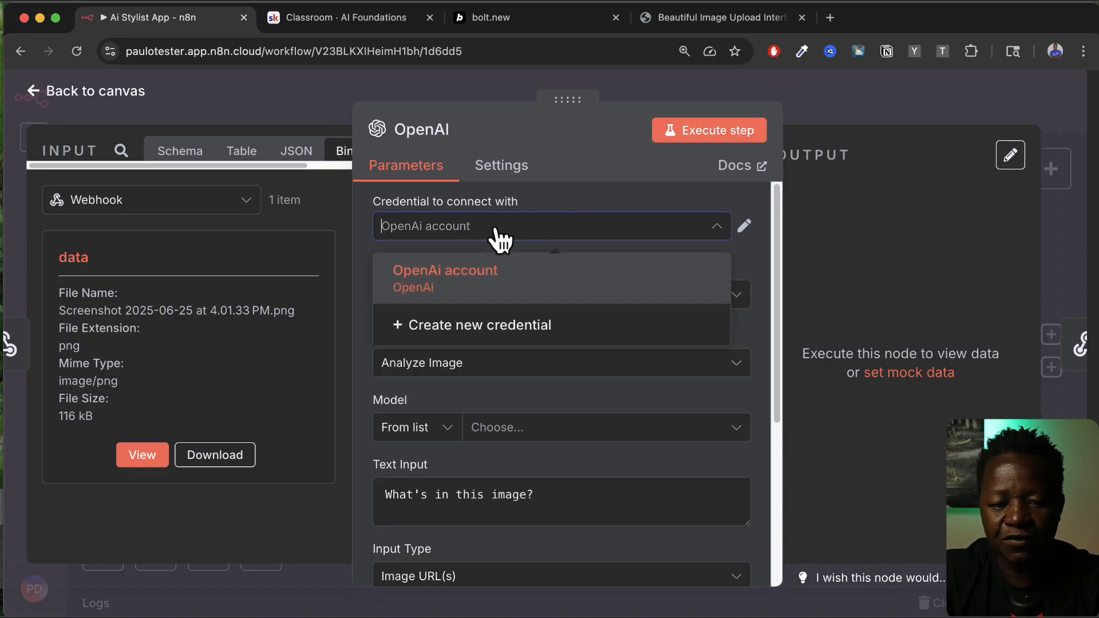
left_click(462, 325)
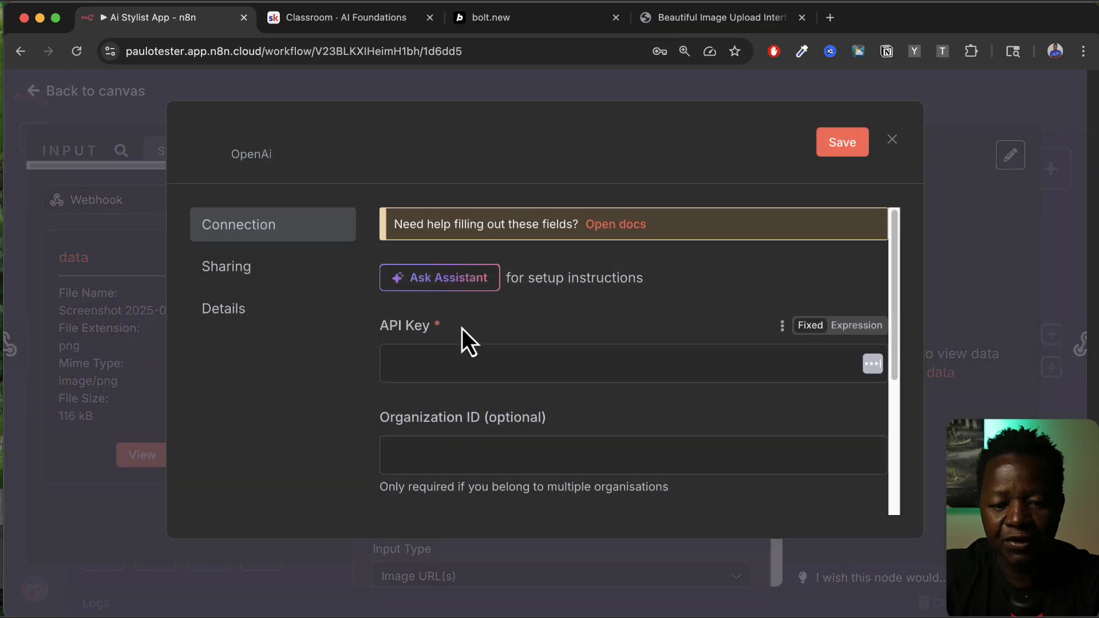
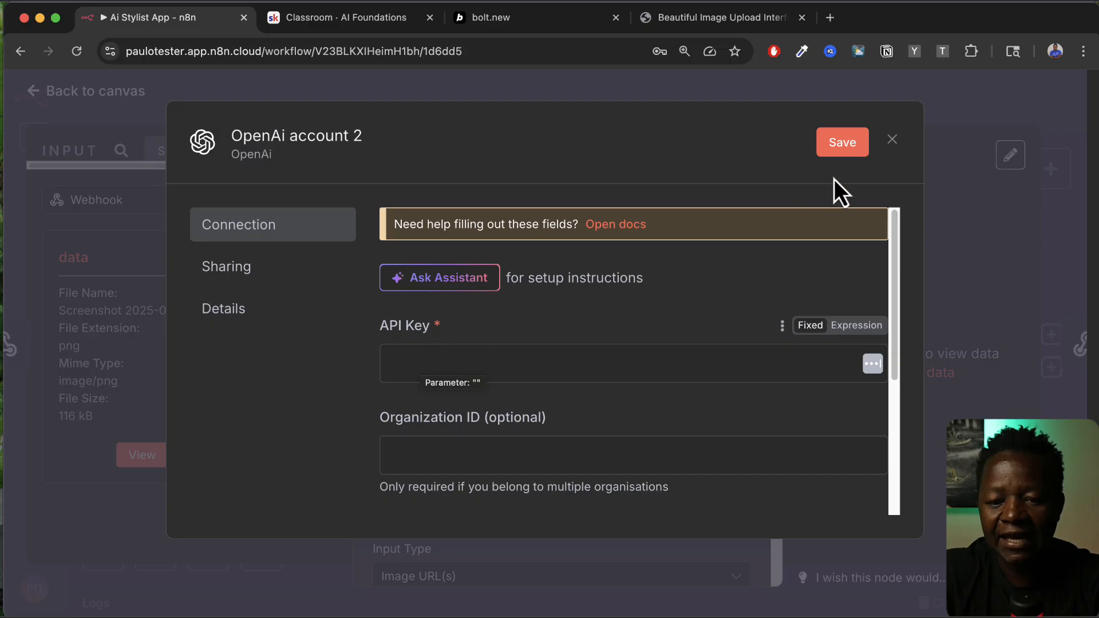
left_click(893, 140)
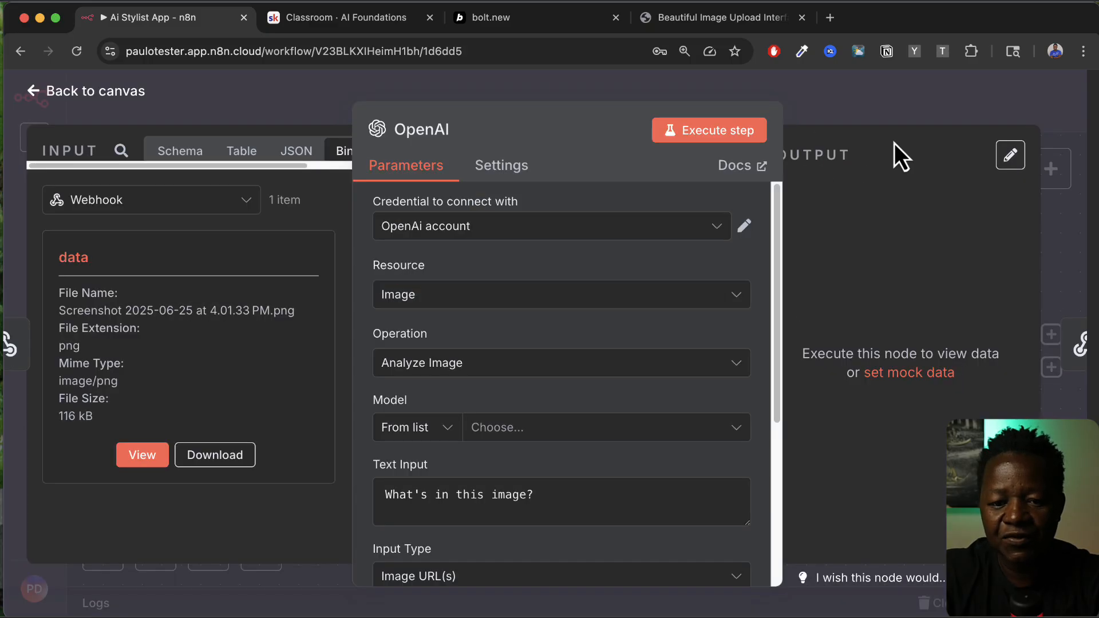
Step: Select the existing OpenAi account credential and the Image resource for the OpenAI node
left_click(439, 235)
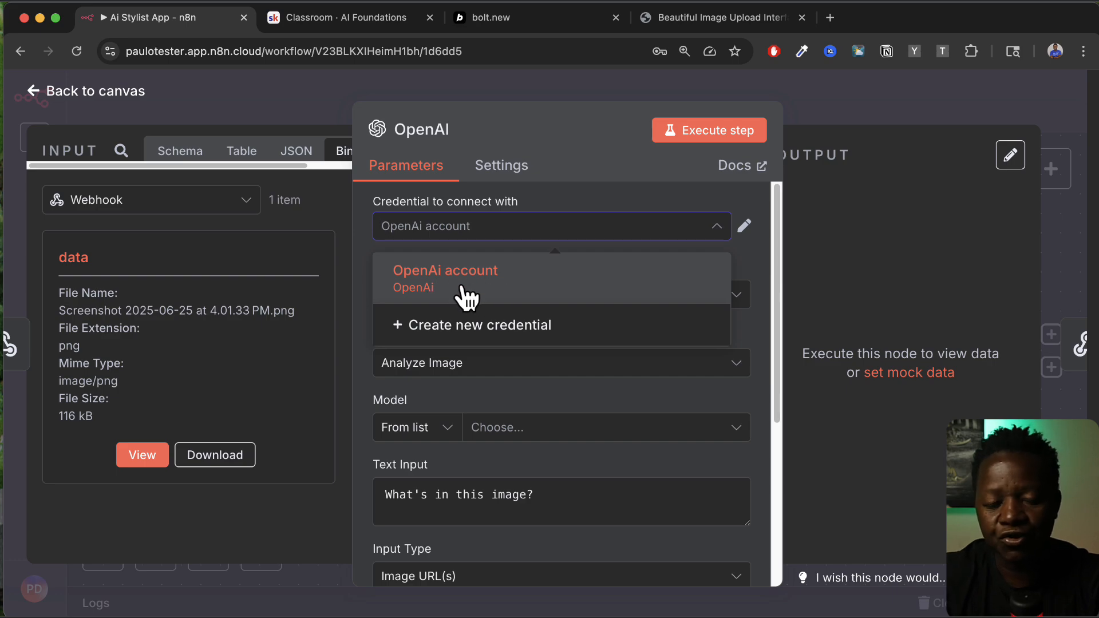
left_click(483, 291)
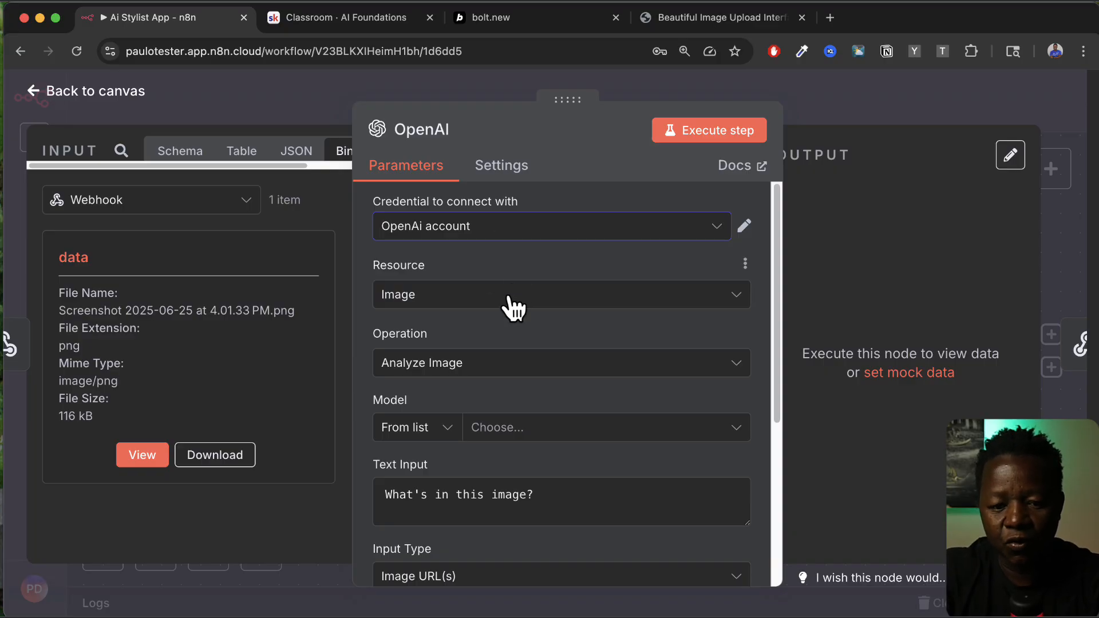
left_click(532, 314)
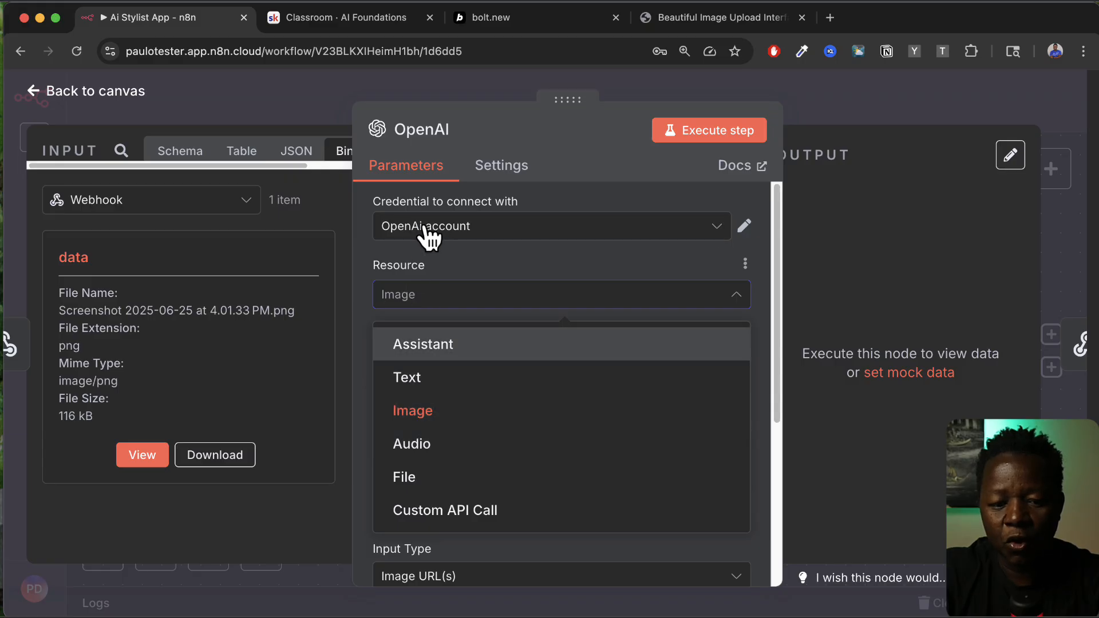
left_click(426, 421)
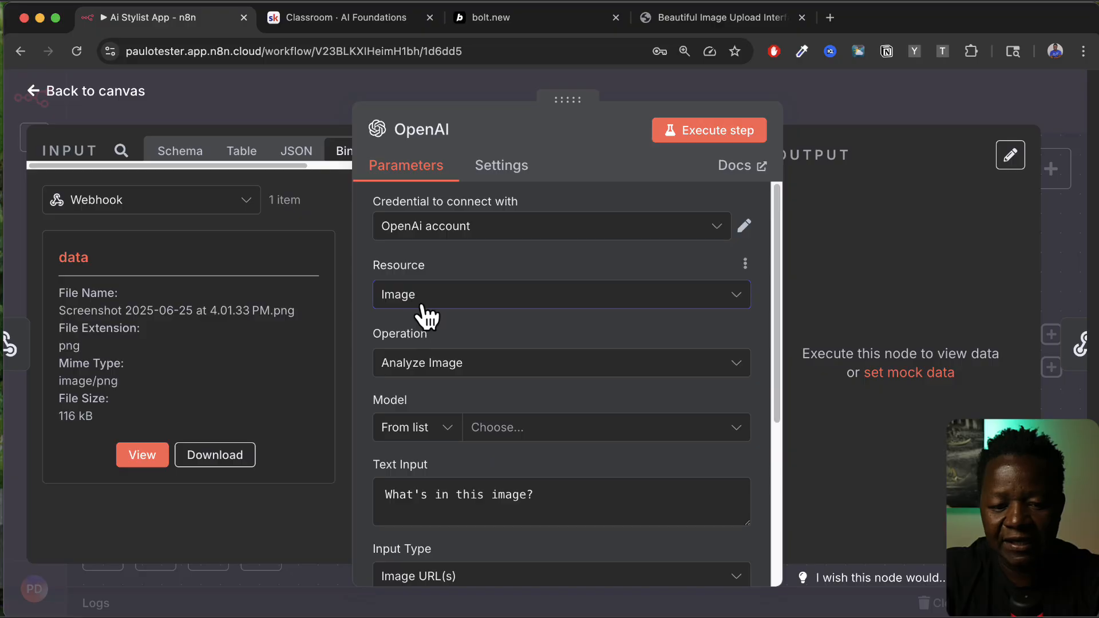
scroll(464, 345, "down", 2)
key("super+equal")
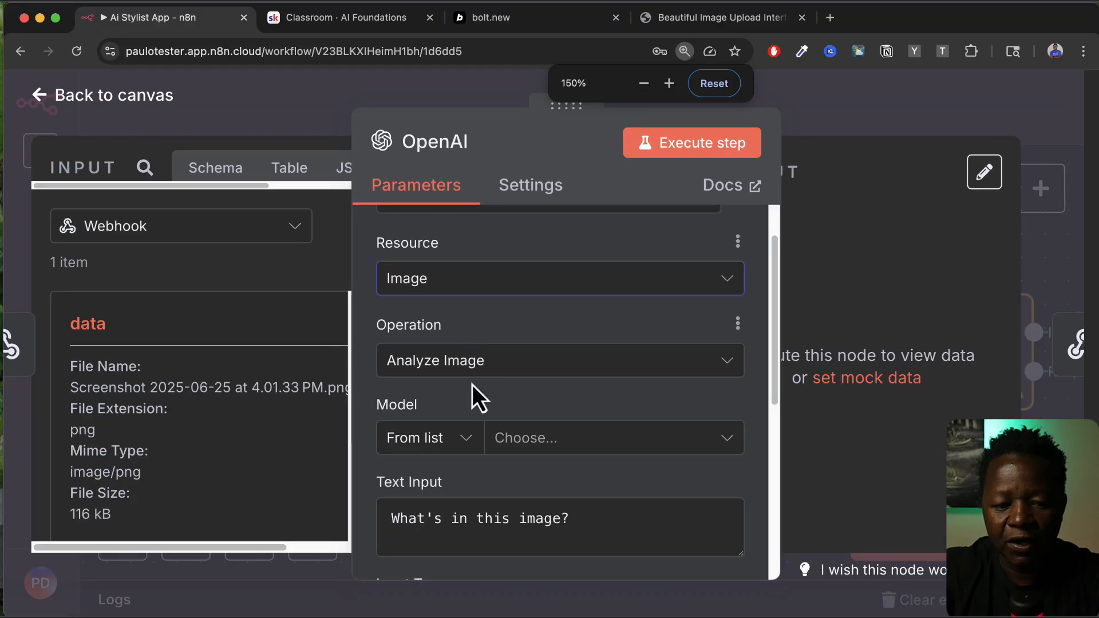
Step: Choose CHATGPT-4O-LATEST as the model for the OpenAI node's image analysis
scroll(457, 381, "down", 2)
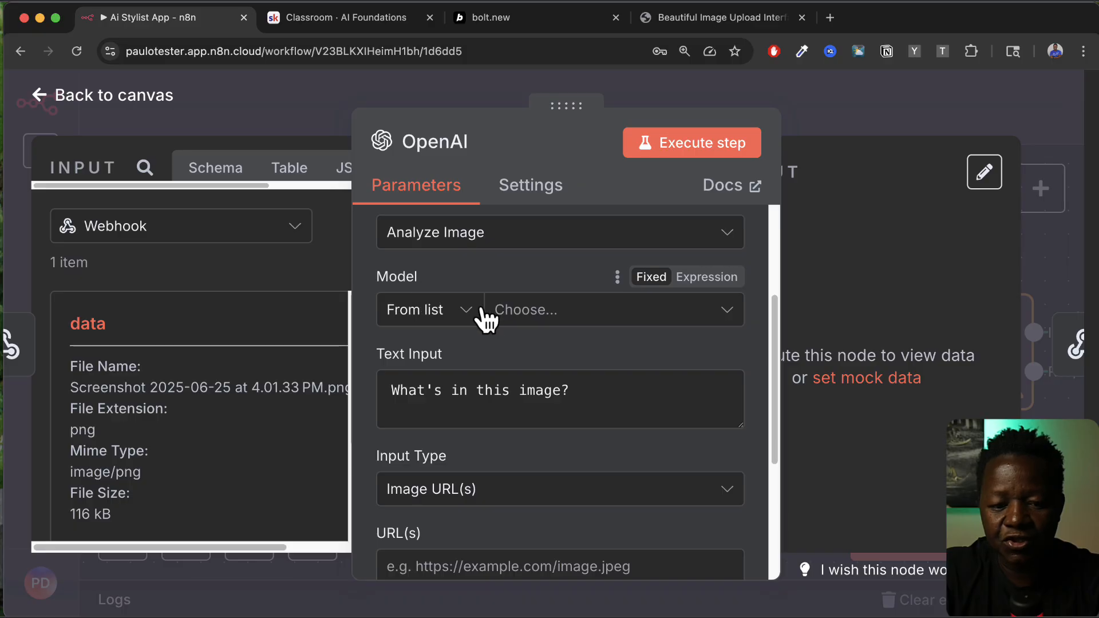
left_click(551, 313)
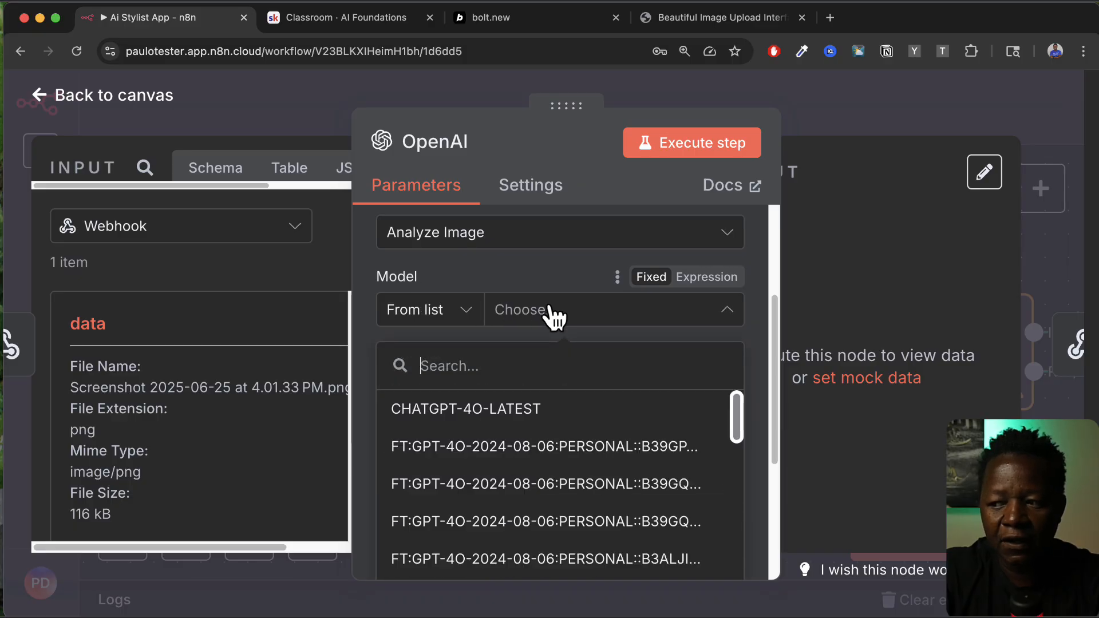
left_click(531, 411)
scroll(521, 343, "down", 1)
scroll(492, 343, "up", 1)
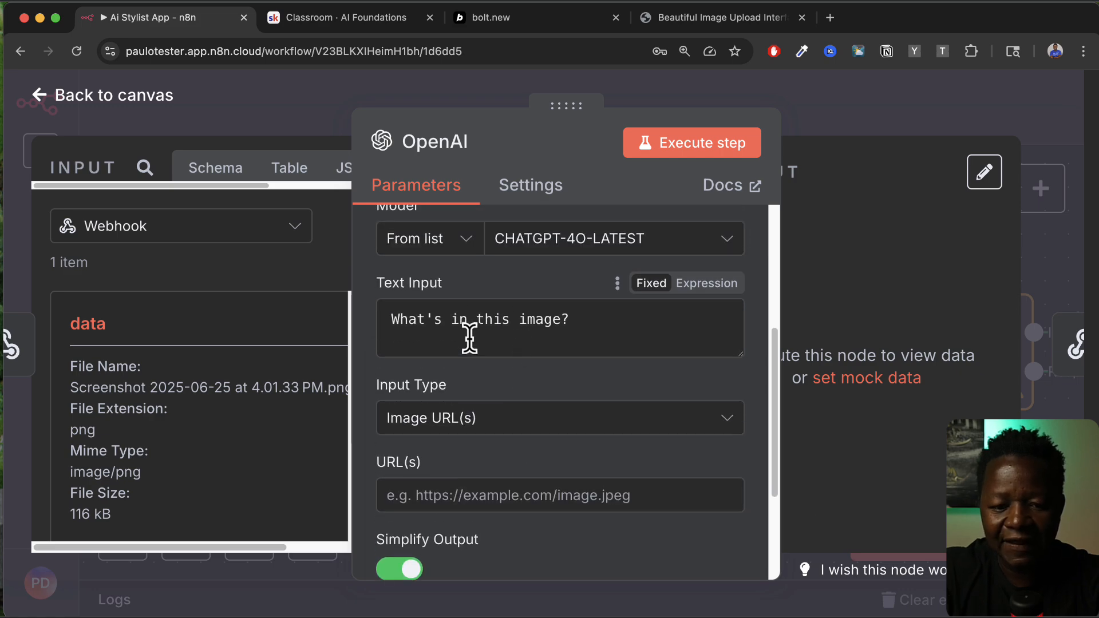
left_click_drag(393, 319, 583, 319)
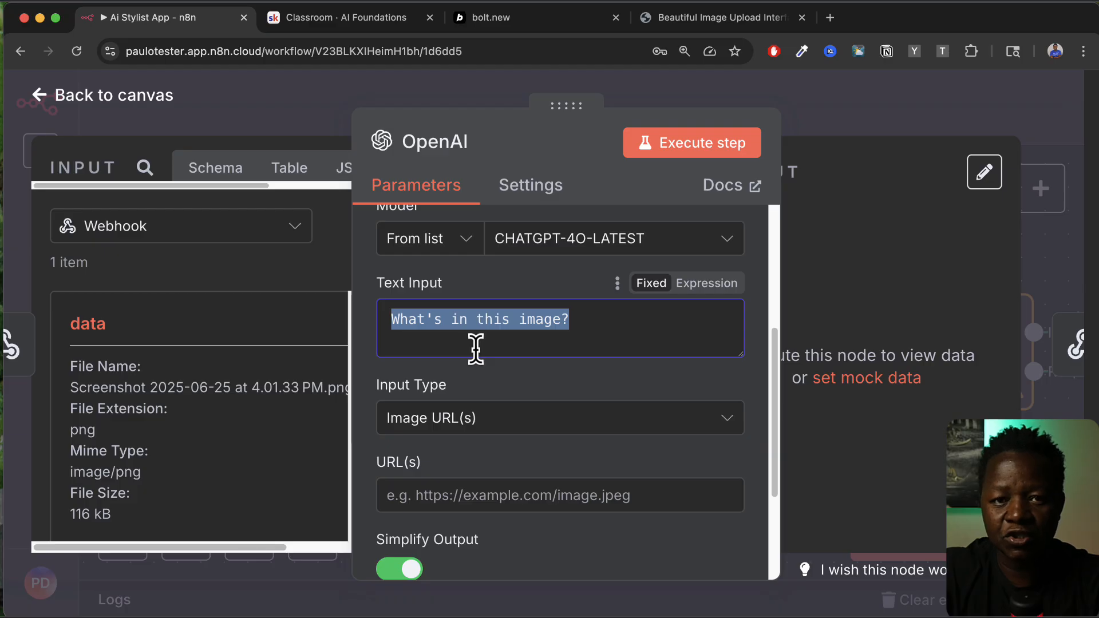
left_click(605, 313)
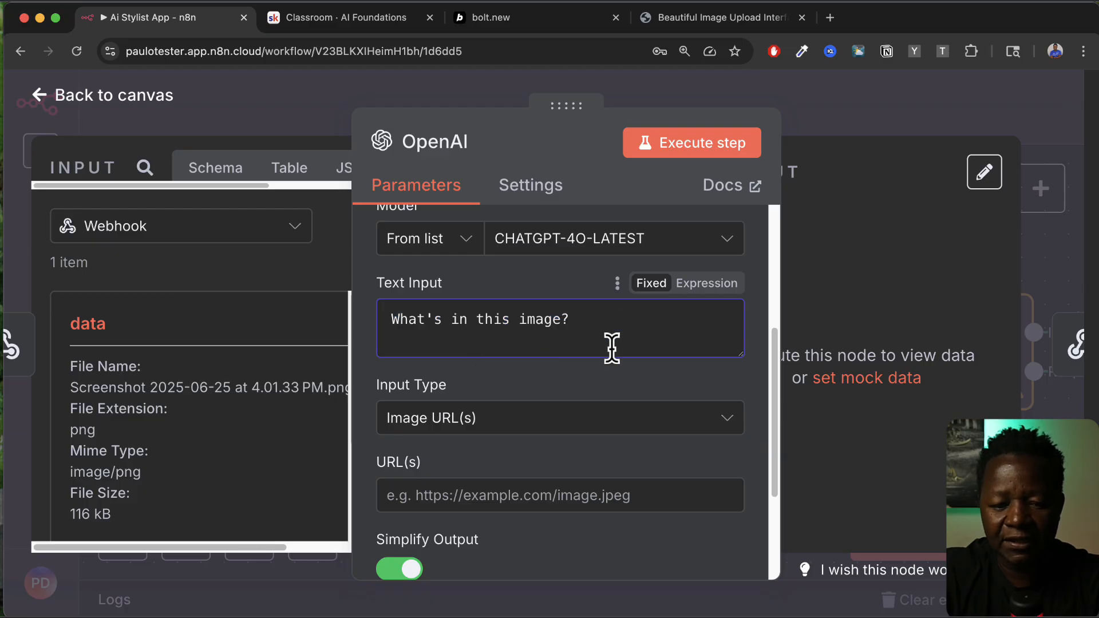
Step: Set the OpenAI node's input type to Binary File(s) and check its input data field name against the Webhook's binary field
scroll(612, 347, "down", 2)
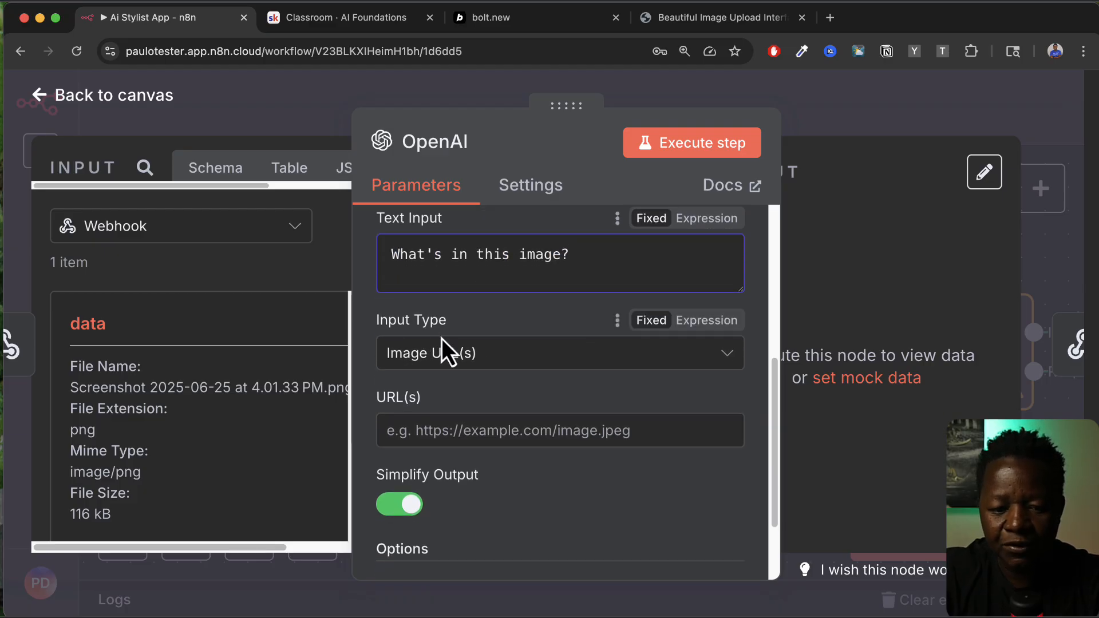
left_click(467, 362)
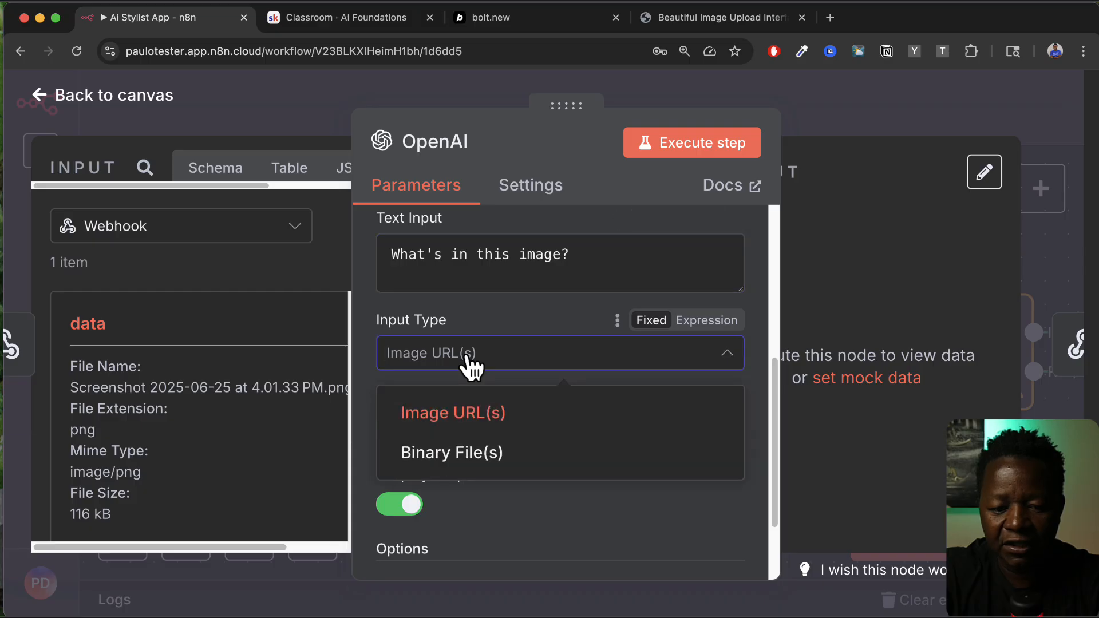
left_click(464, 456)
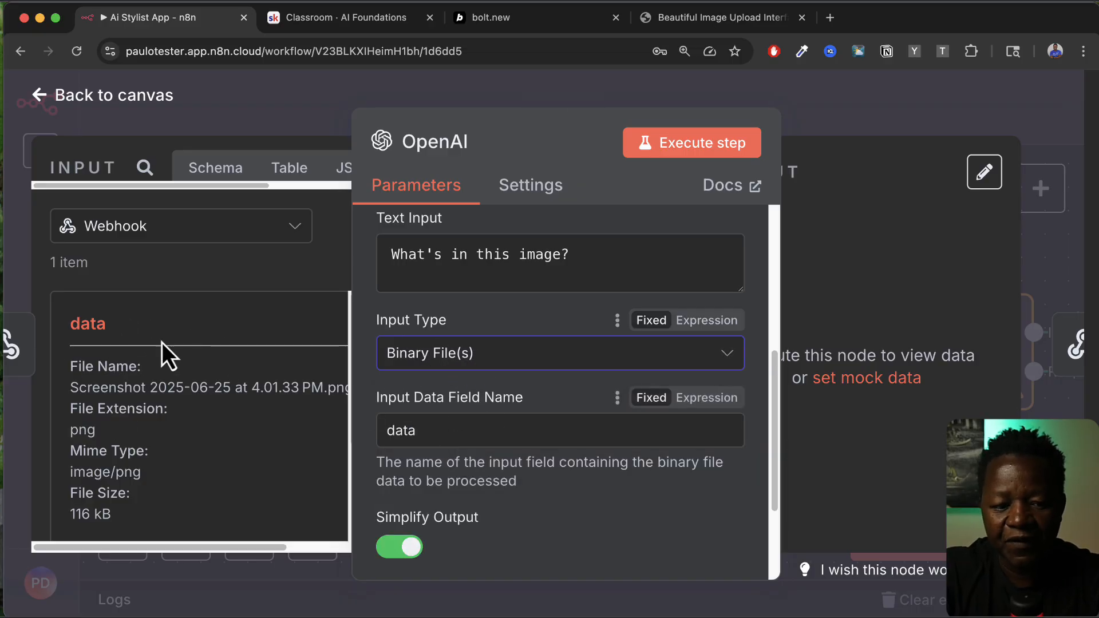
scroll(504, 432, "down", 3)
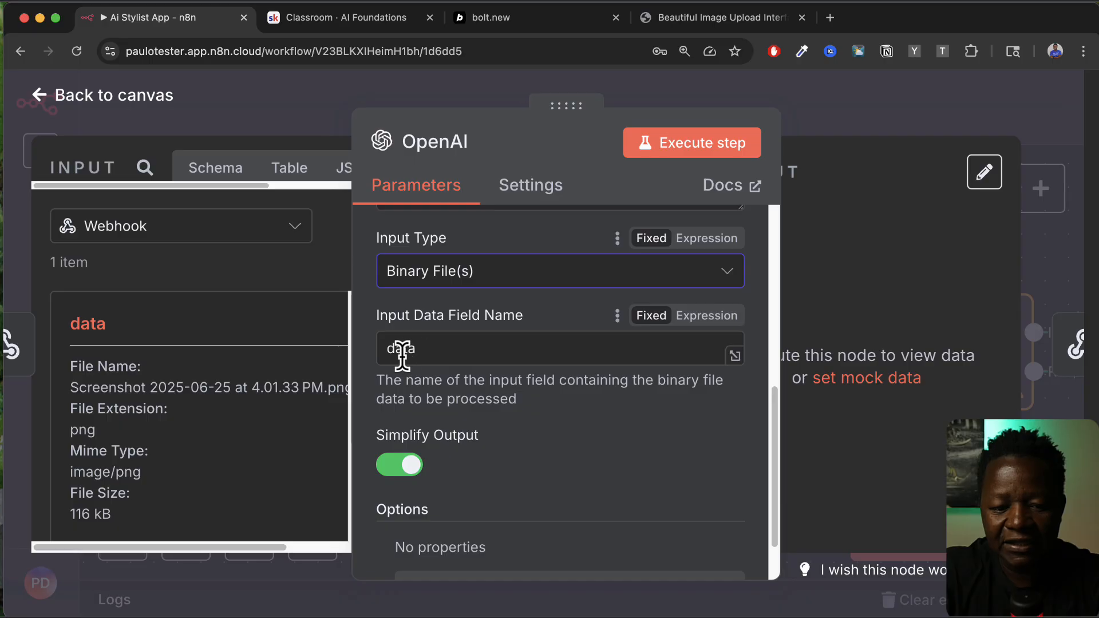
double_click(401, 350)
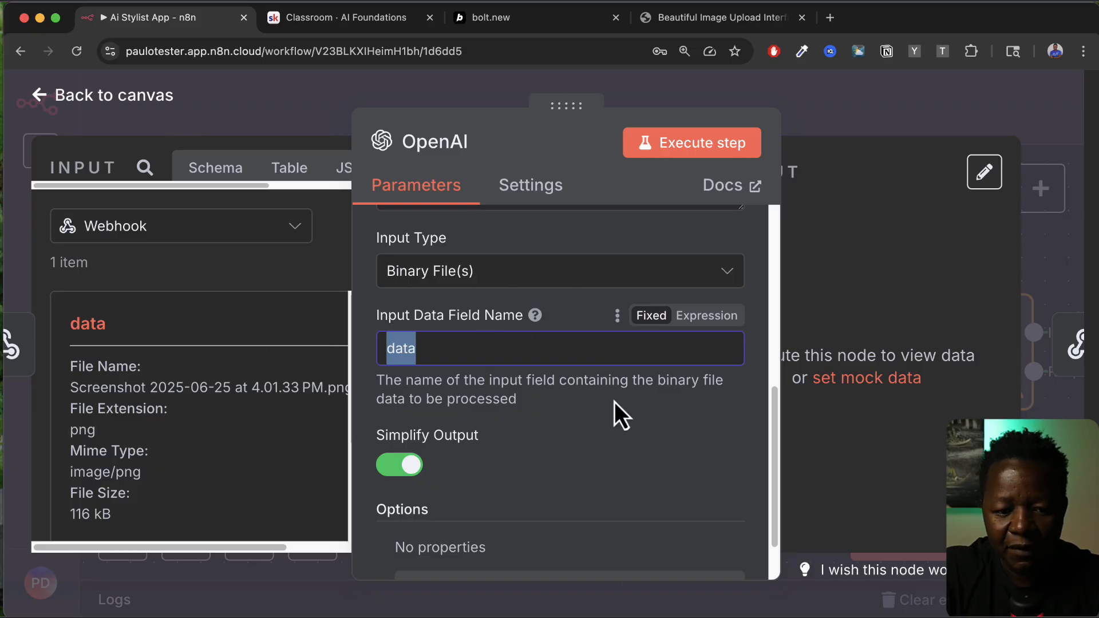
Step: Set the text input to "What's in this image? Give me all the colors, the style and the kind of clothes in the image."
scroll(614, 402, "up", 3)
scroll(614, 402, "up", 2)
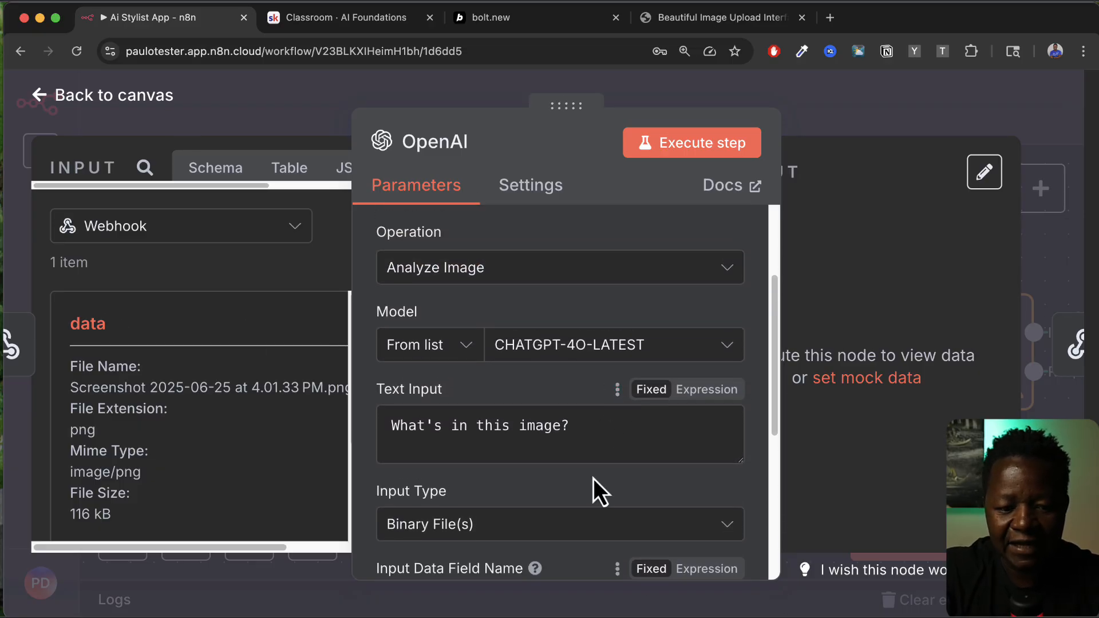
scroll(593, 478, "down", 1)
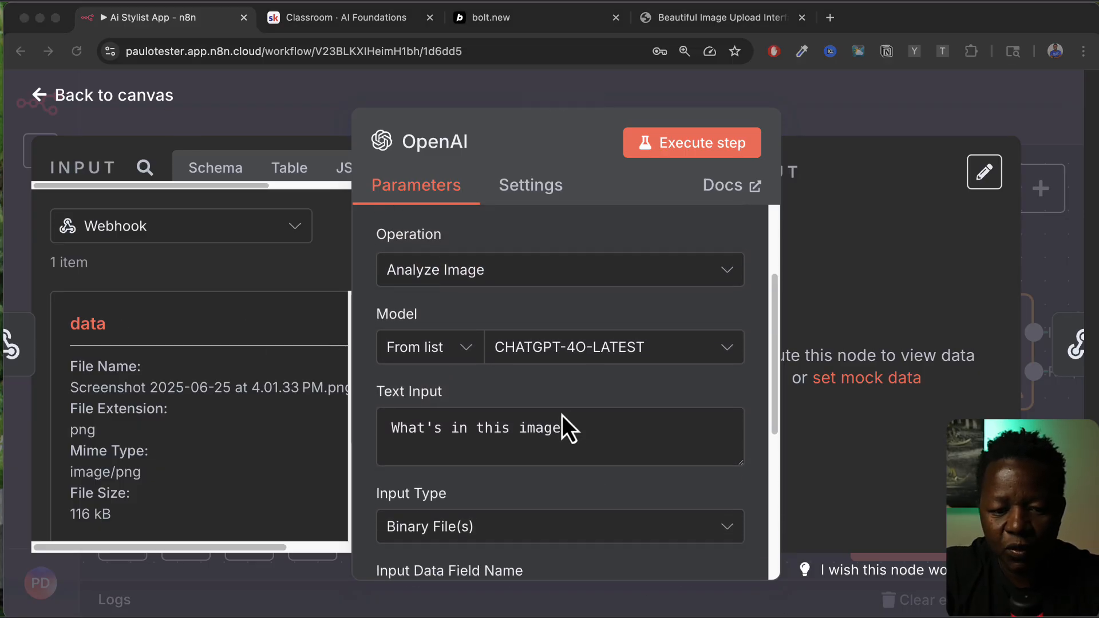
triple_click(432, 437)
type("What's in this image? Give me all the colors, the style and the kind of clothes in the image.")
scroll(447, 440, "up", 1)
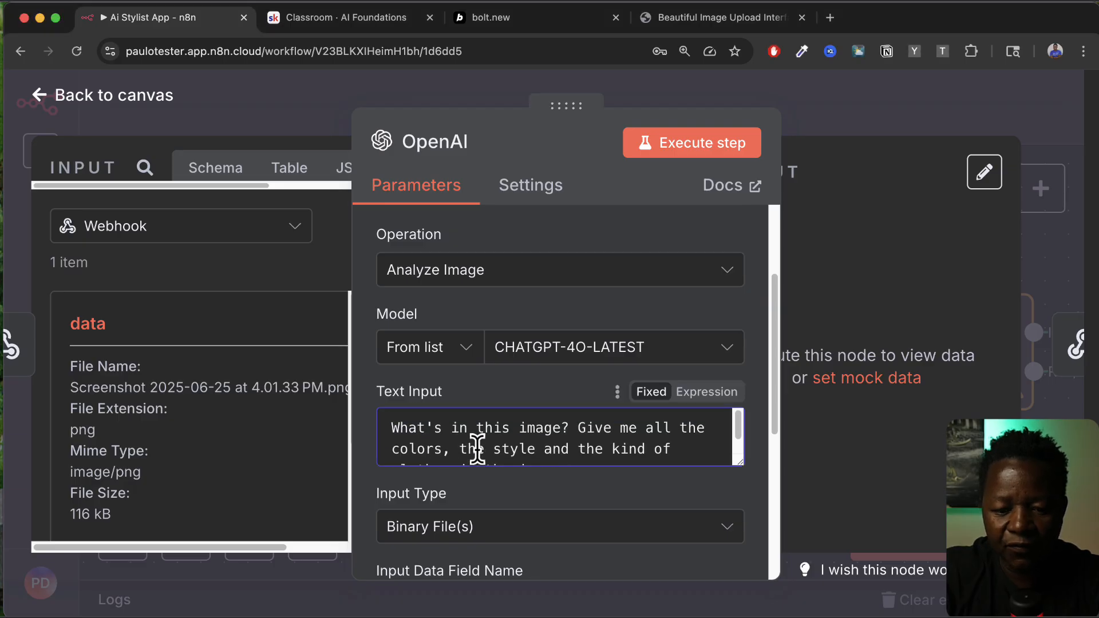
Step: Enlarge the text input and replace its content with the copied "Analyze this image and describe its contents in detail." prompt covering colors, style and clothing
left_click_drag(740, 465, 783, 542)
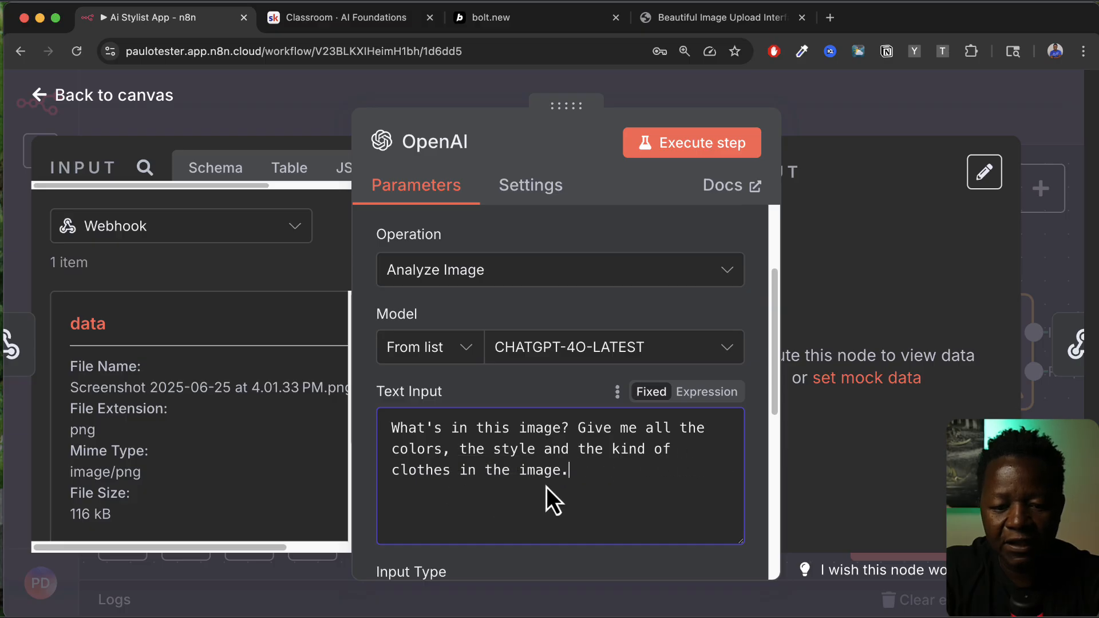
key("super+a")
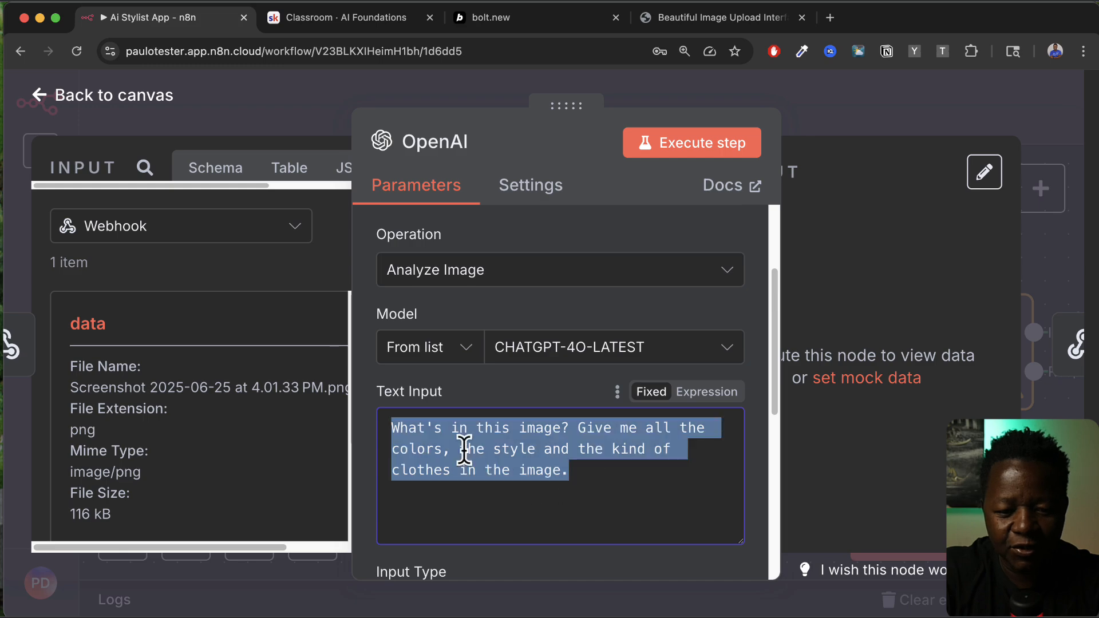
key("super+v")
scroll(525, 464, "up", 5)
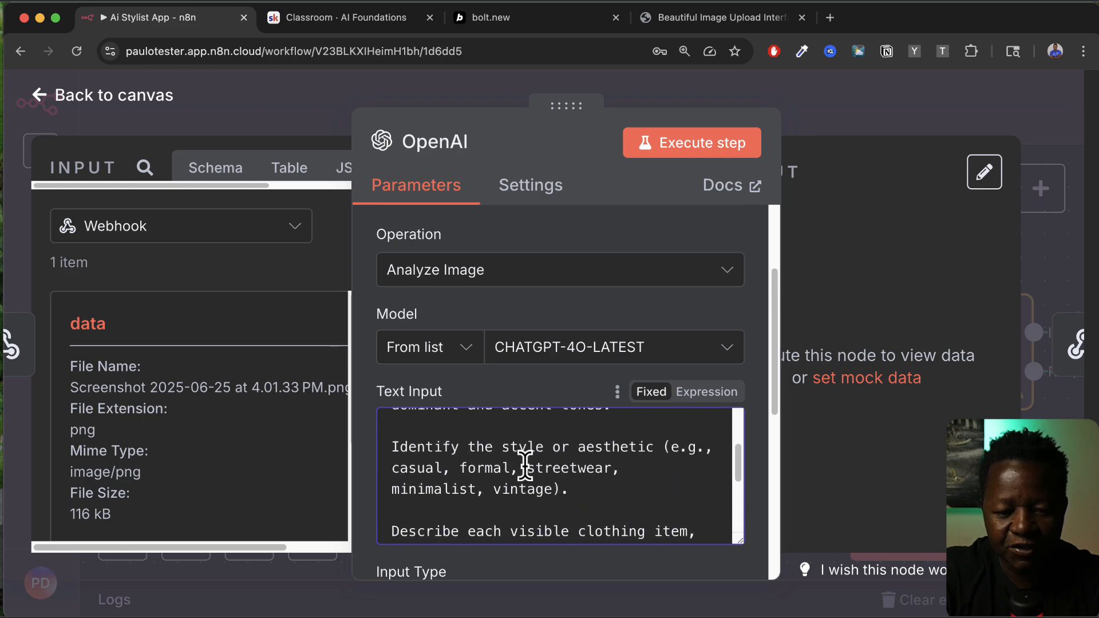
scroll(525, 465, "up", 2)
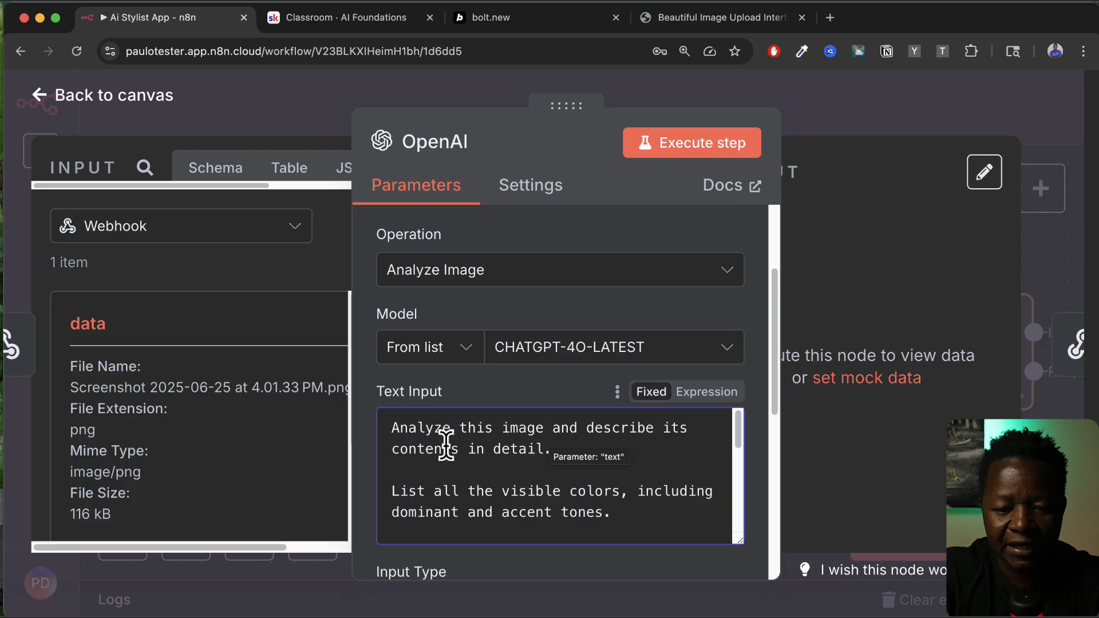
Step: Read through the full analysis prompt and review the OpenAI node's remaining parameters from input type up to the credential
scroll(458, 476, "down", 2)
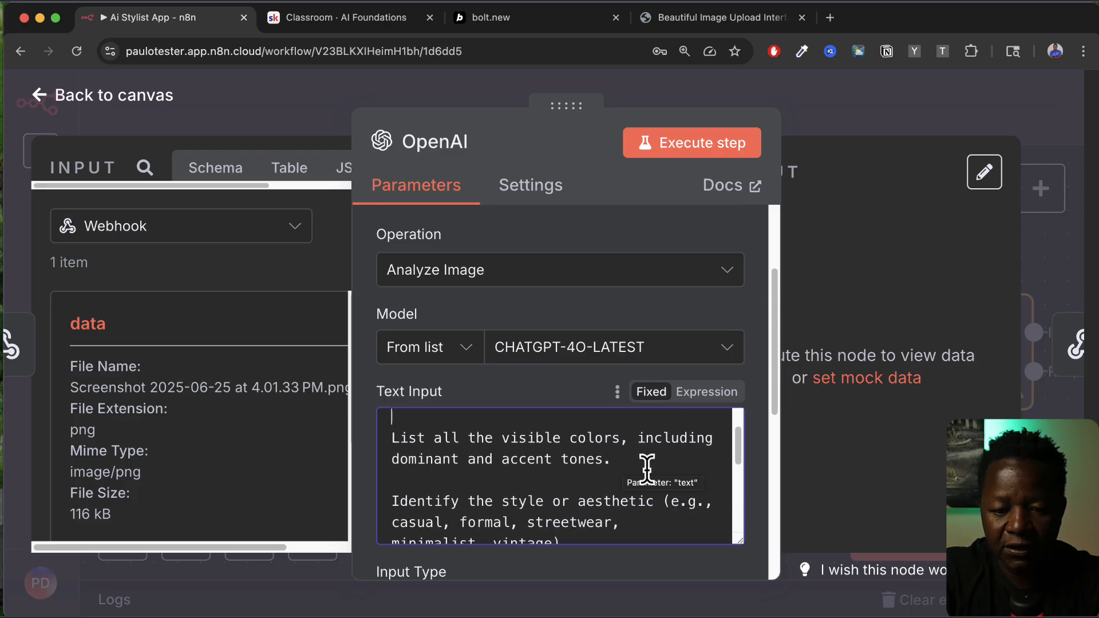
scroll(647, 469, "down", 1)
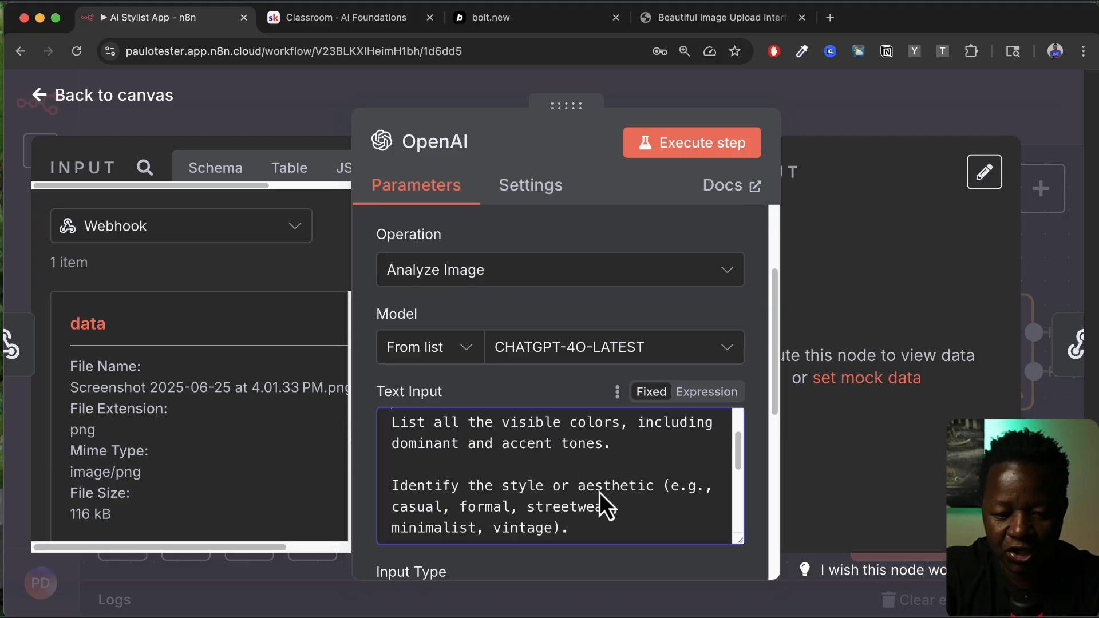
scroll(599, 492, "down", 1)
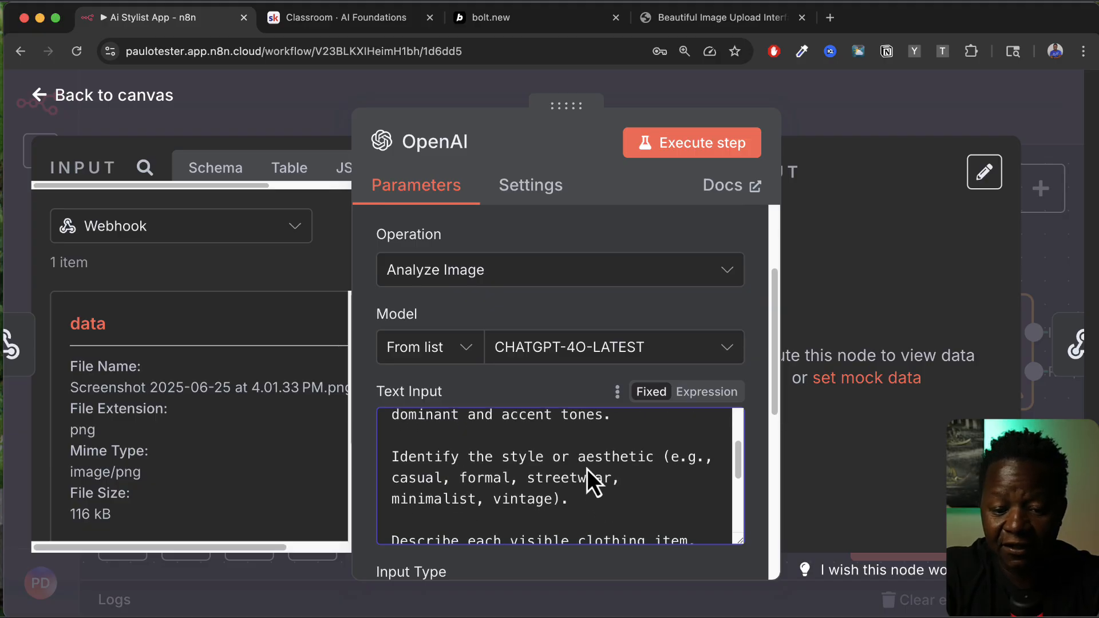
scroll(667, 486, "down", 2)
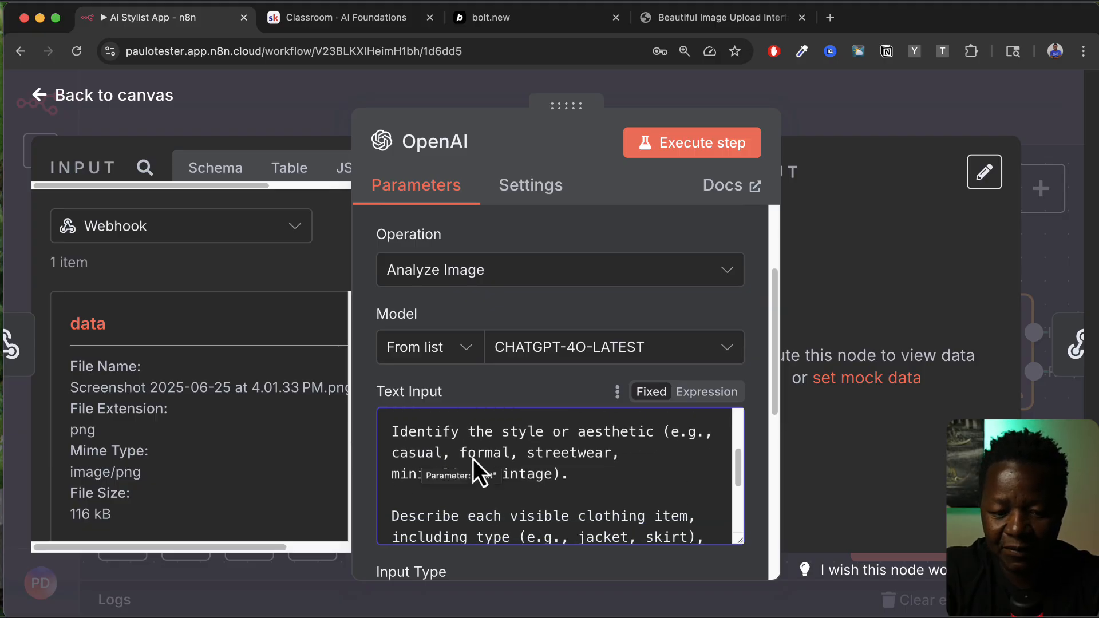
scroll(600, 493, "down", 3)
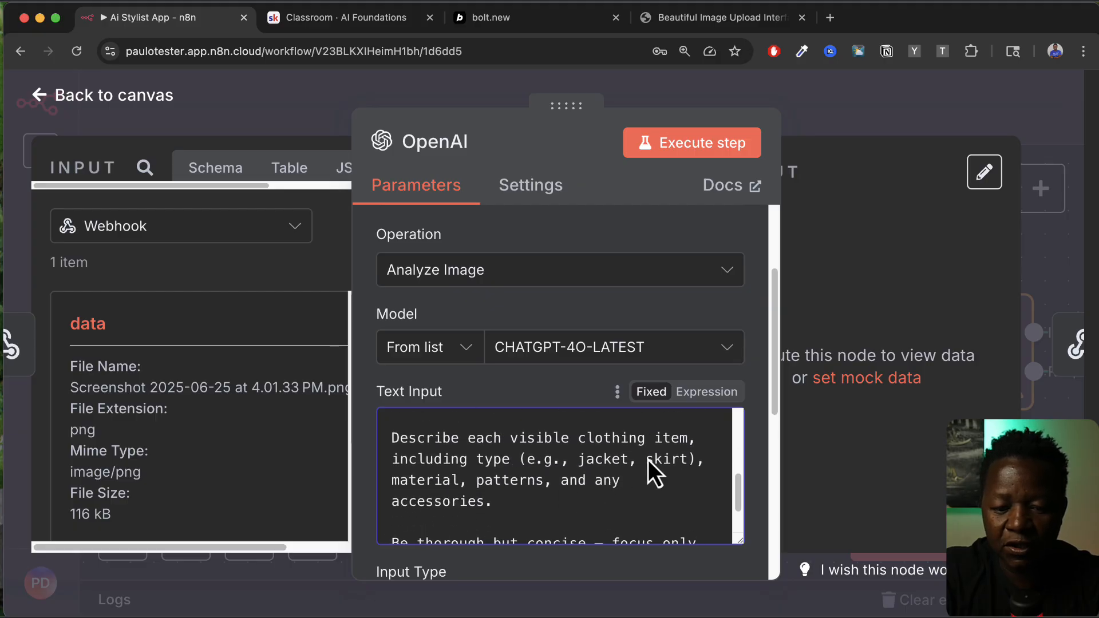
scroll(614, 513, "down", 3)
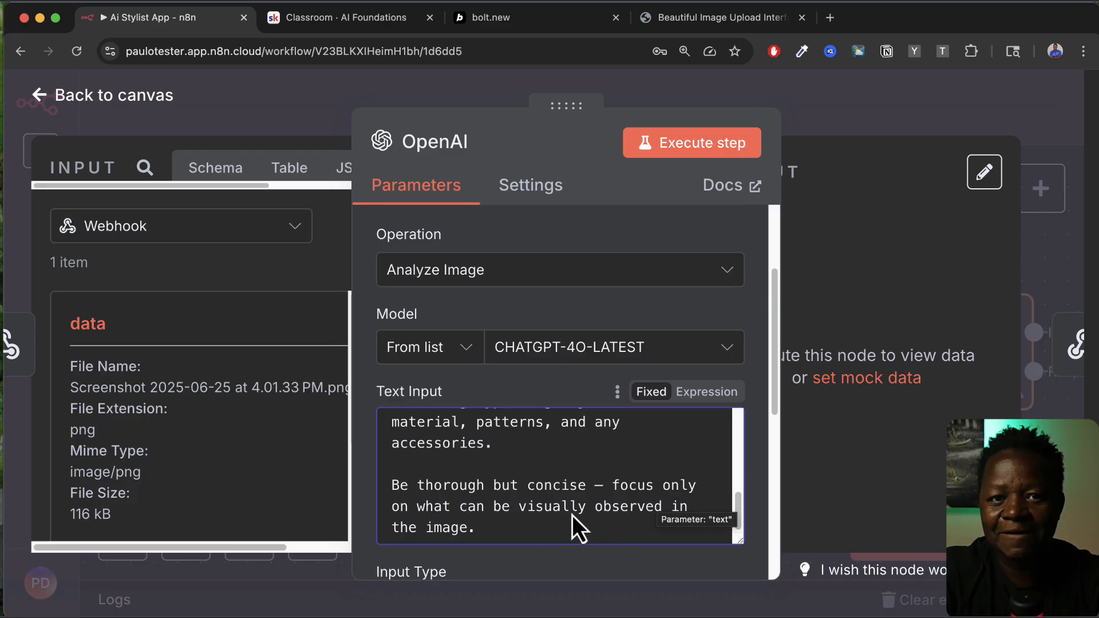
scroll(572, 518, "down", 3)
scroll(525, 497, "down", 5)
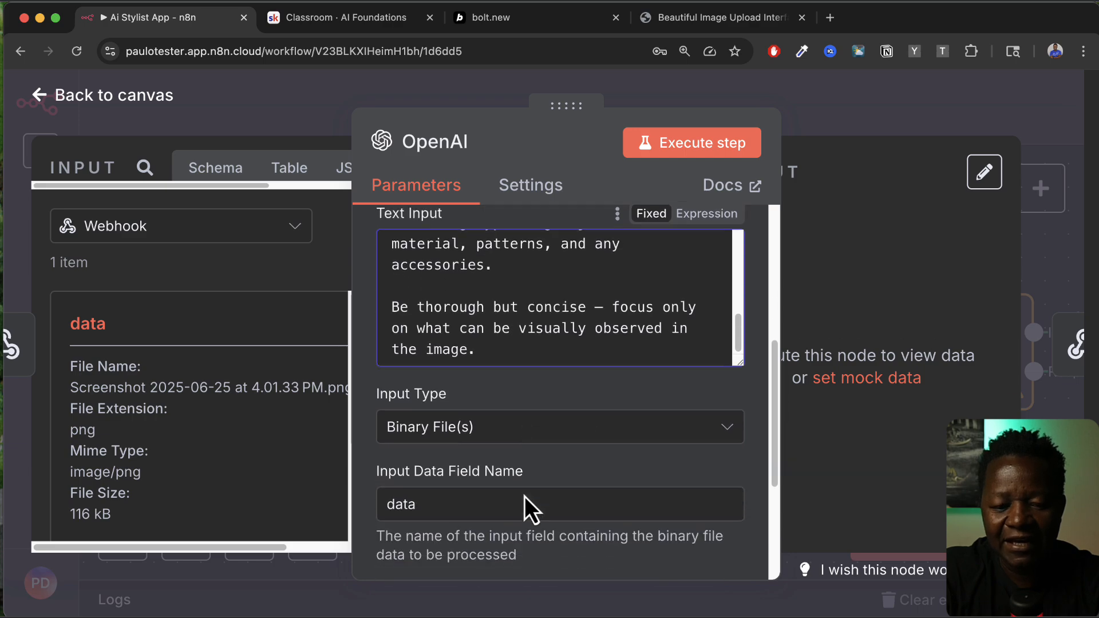
scroll(525, 497, "up", 3)
scroll(524, 497, "up", 8)
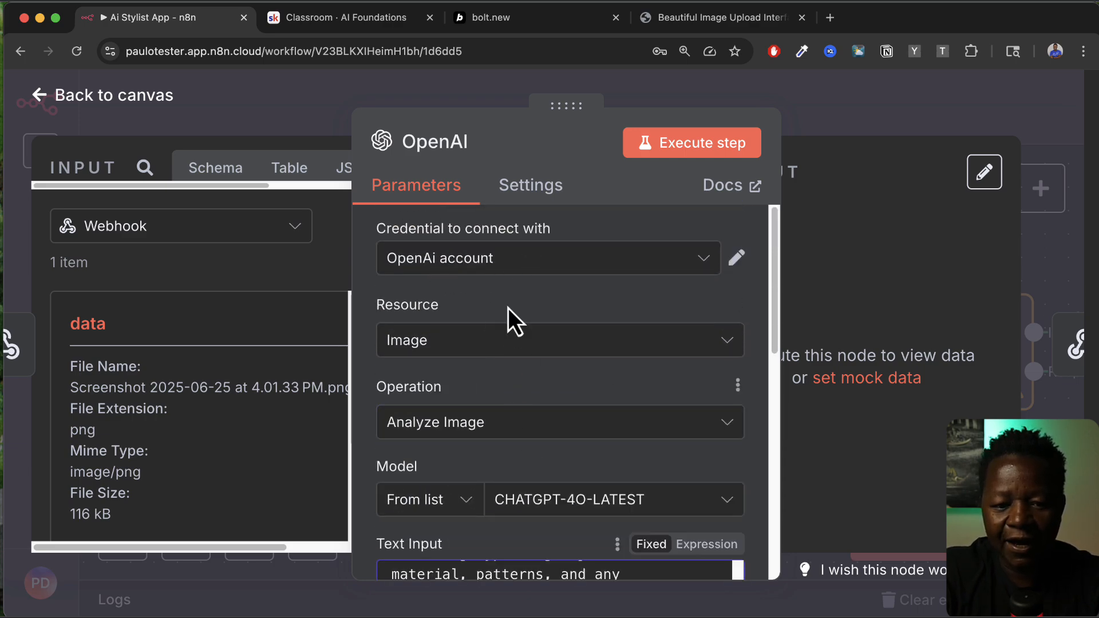
Step: Return to the canvas and move the OpenAI node closer to midway between the Webhook and Respond to Webhook nodes
left_click(117, 103)
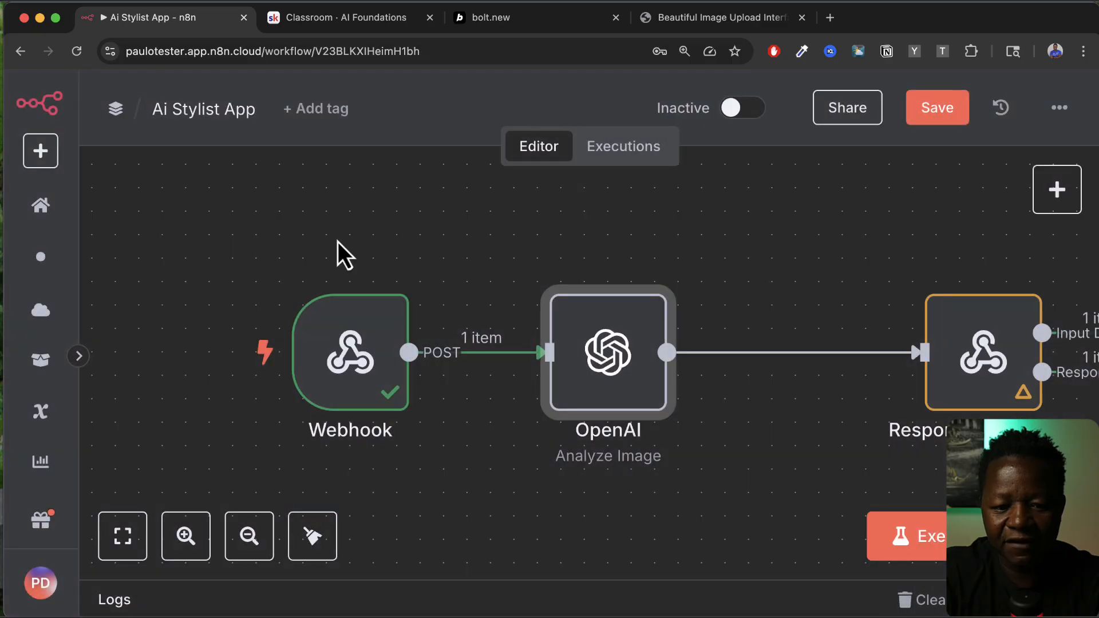
left_click_drag(516, 346, 610, 346)
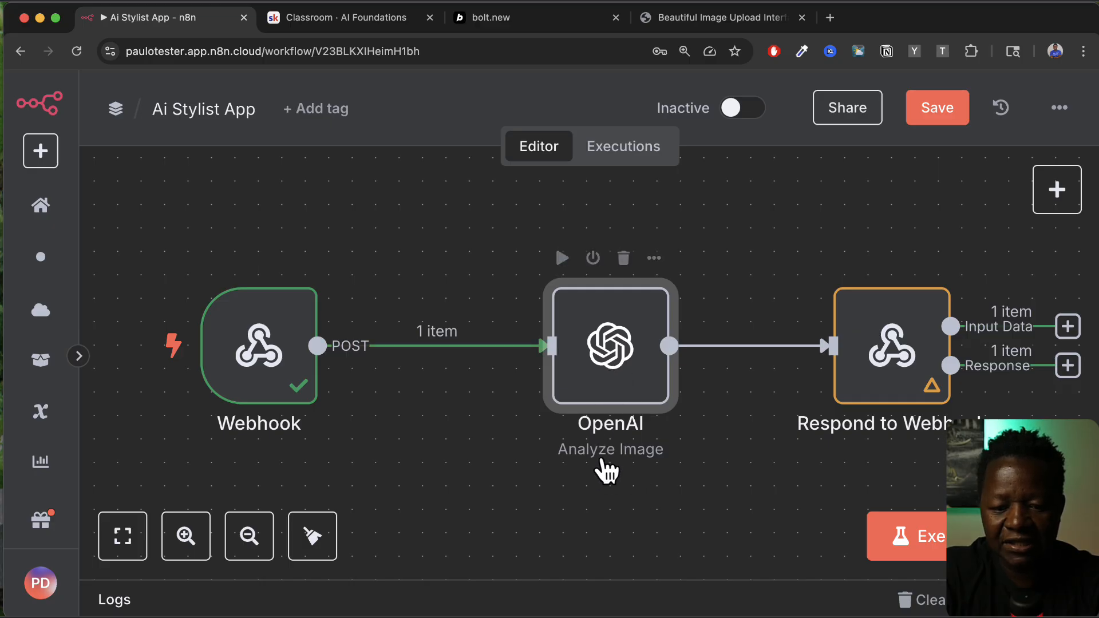
Step: Rename the OpenAI node as "OpenAI Analyze Image" and return to the canvas
double_click(623, 389)
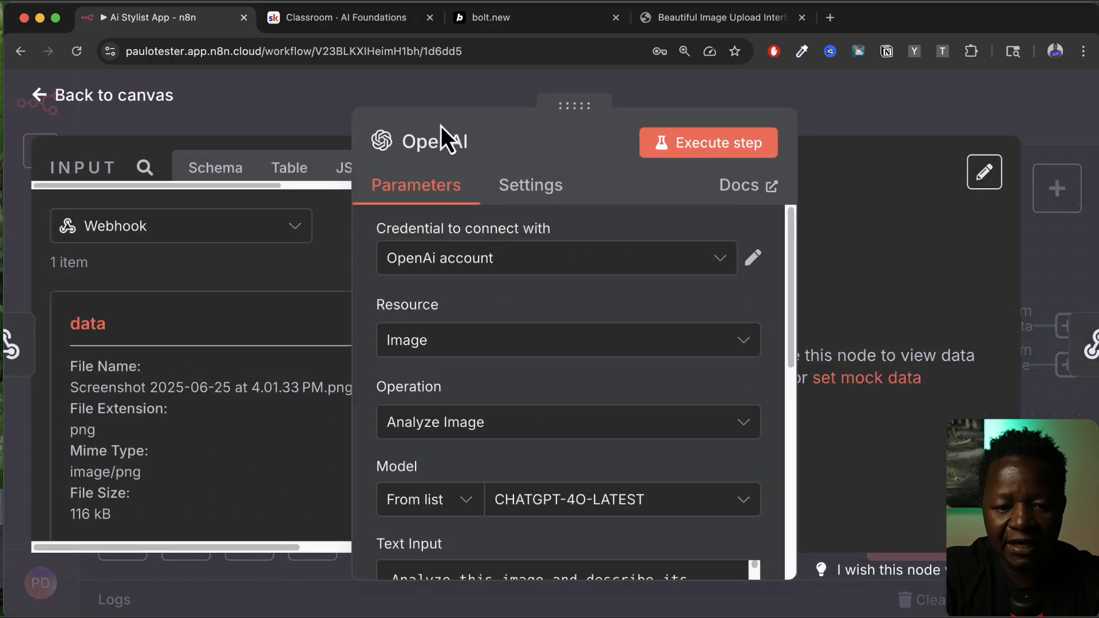
left_click(486, 148)
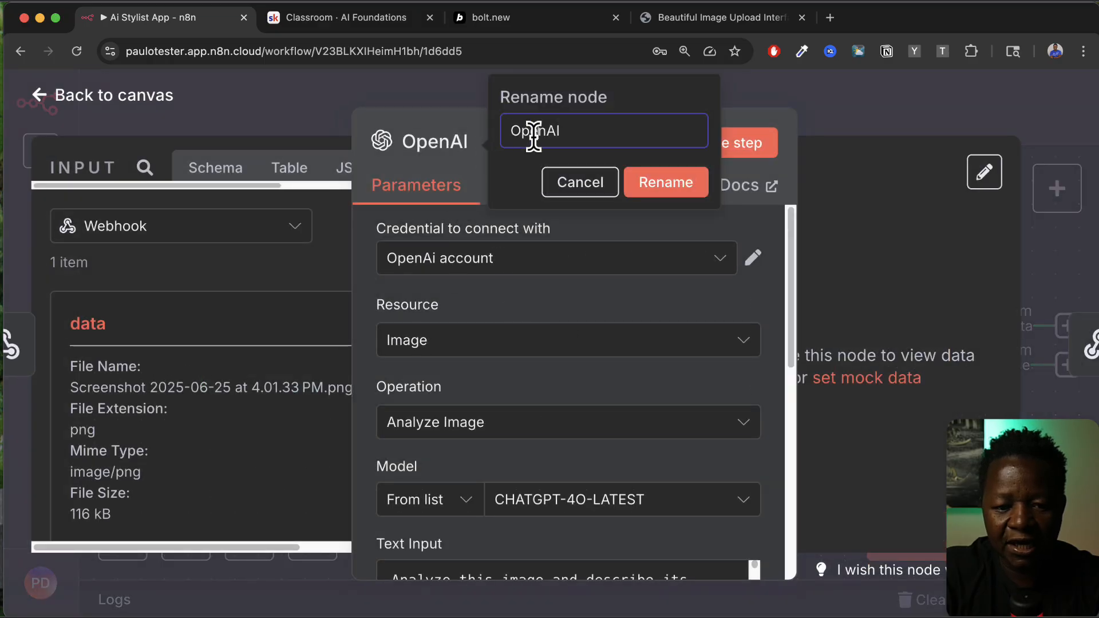
double_click(535, 135)
left_click(573, 135)
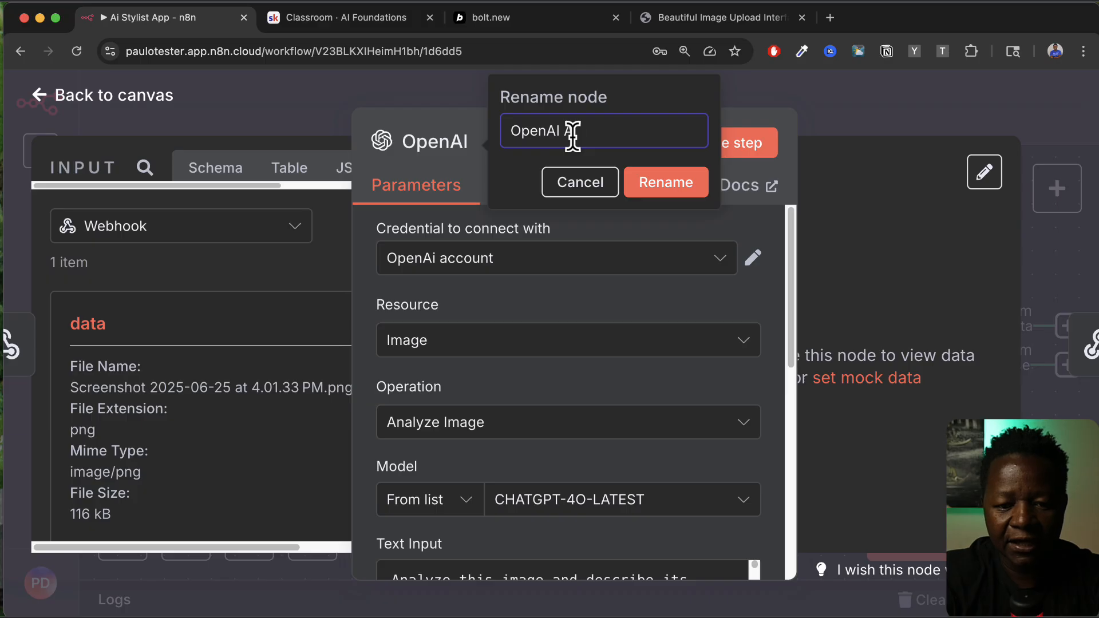
left_click(664, 195)
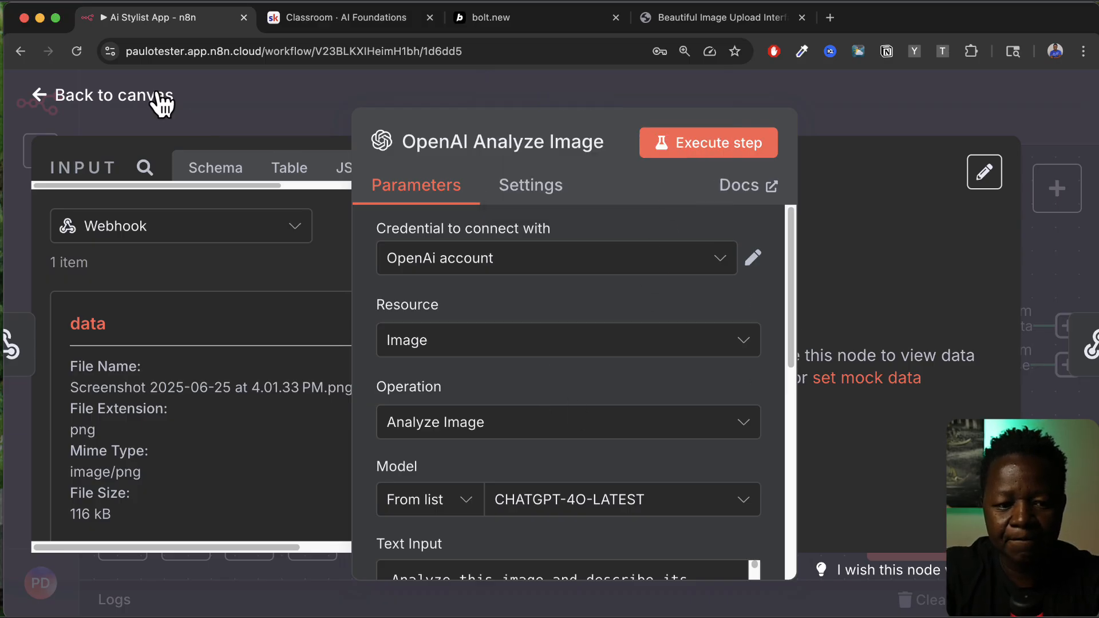
left_click(147, 96)
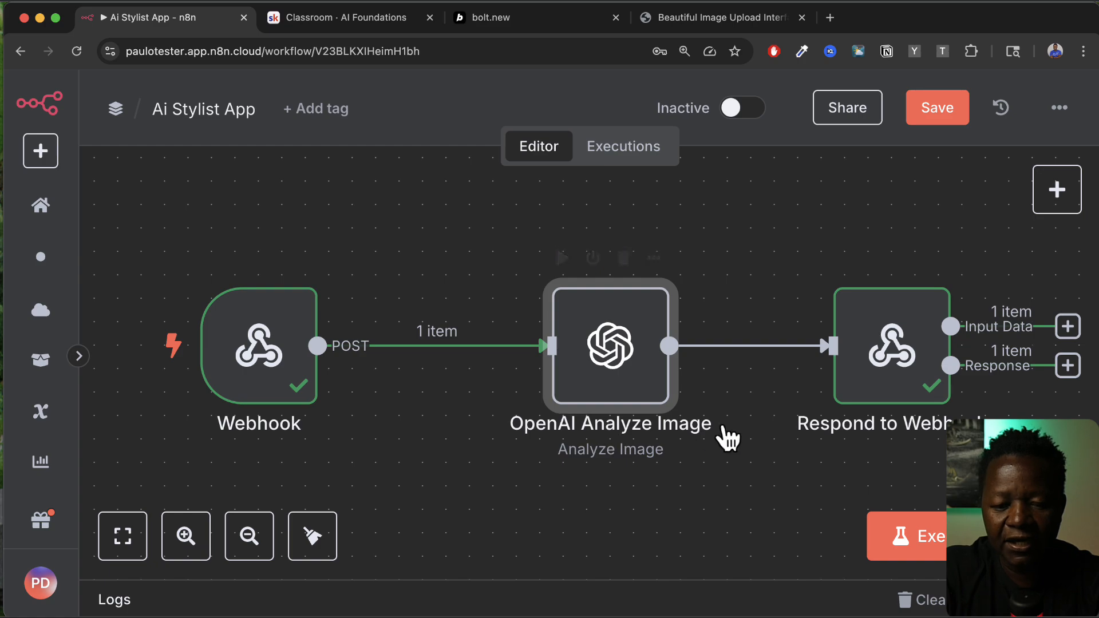
Step: View the Webhook node's test URL and parameters, and return to the canvas
scroll(596, 525, "right", 3)
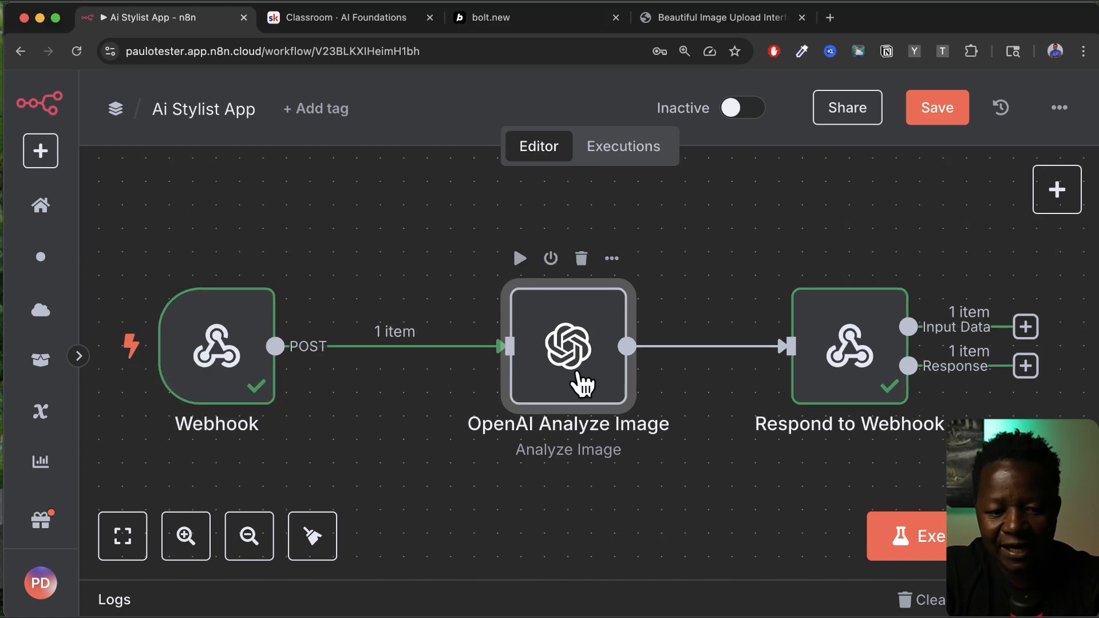
double_click(229, 350)
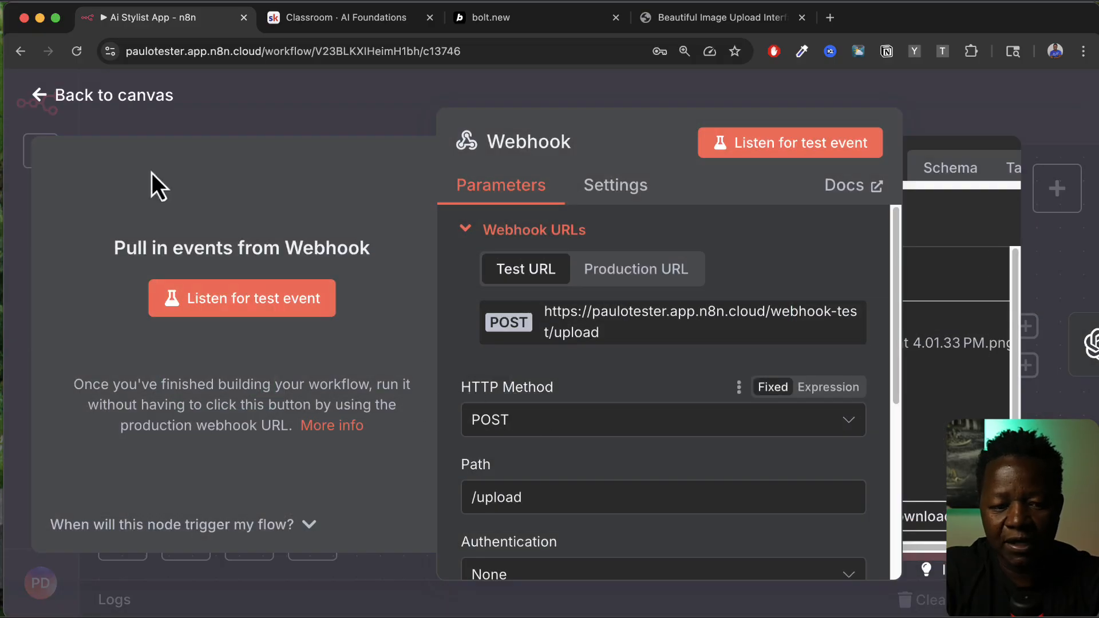
left_click(80, 103)
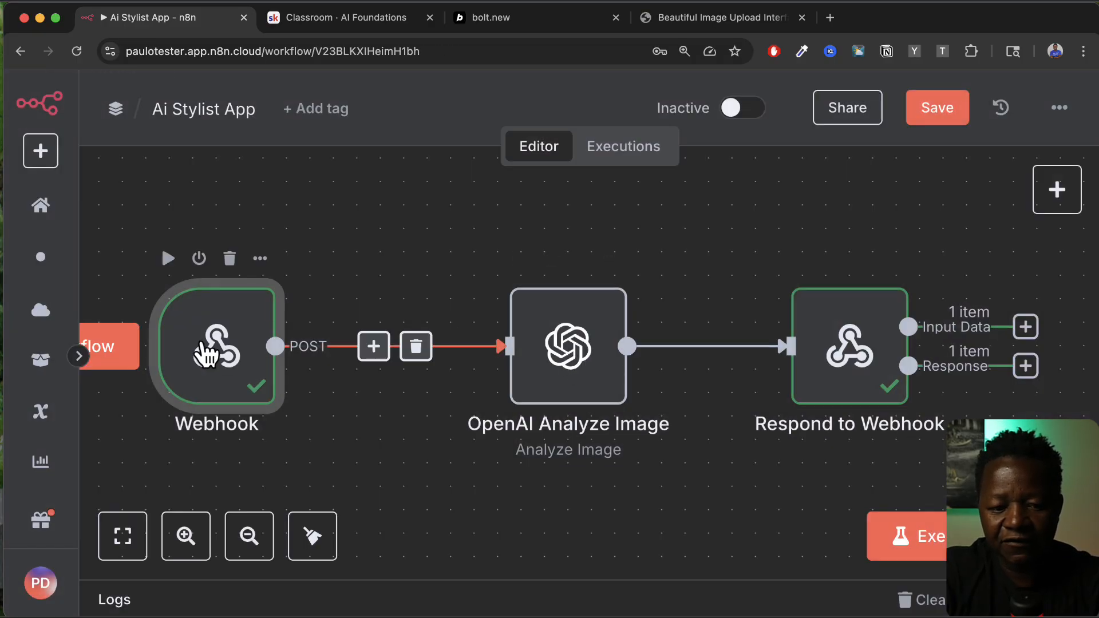
Step: View the Webhook node and the Respond to Webhook node's parameters, returning to the canvas after each
double_click(217, 349)
left_click(106, 97)
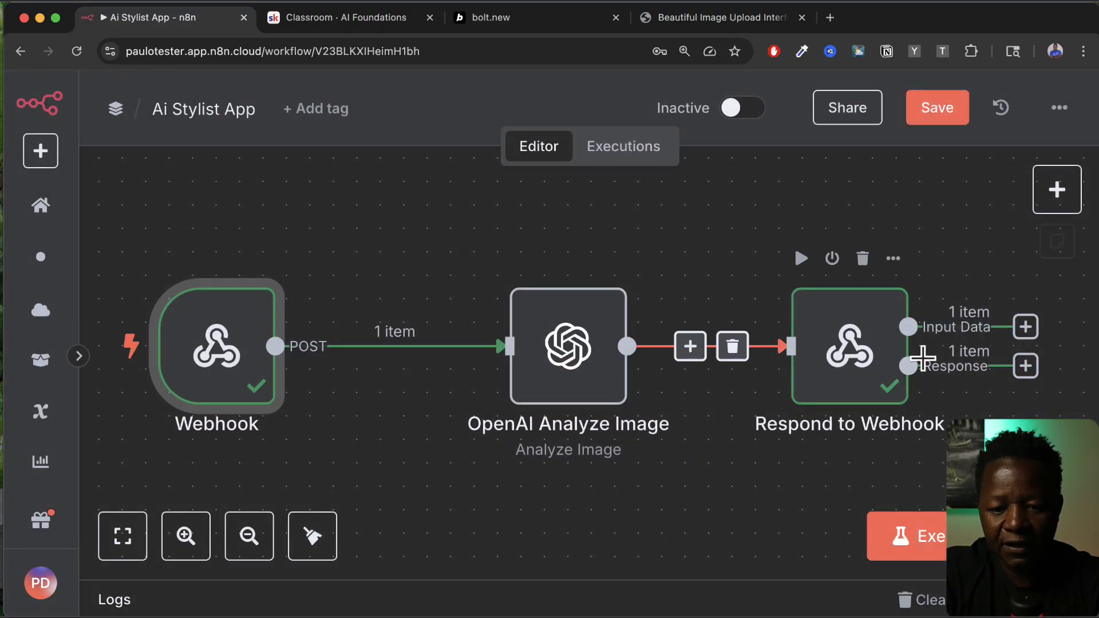
double_click(843, 370)
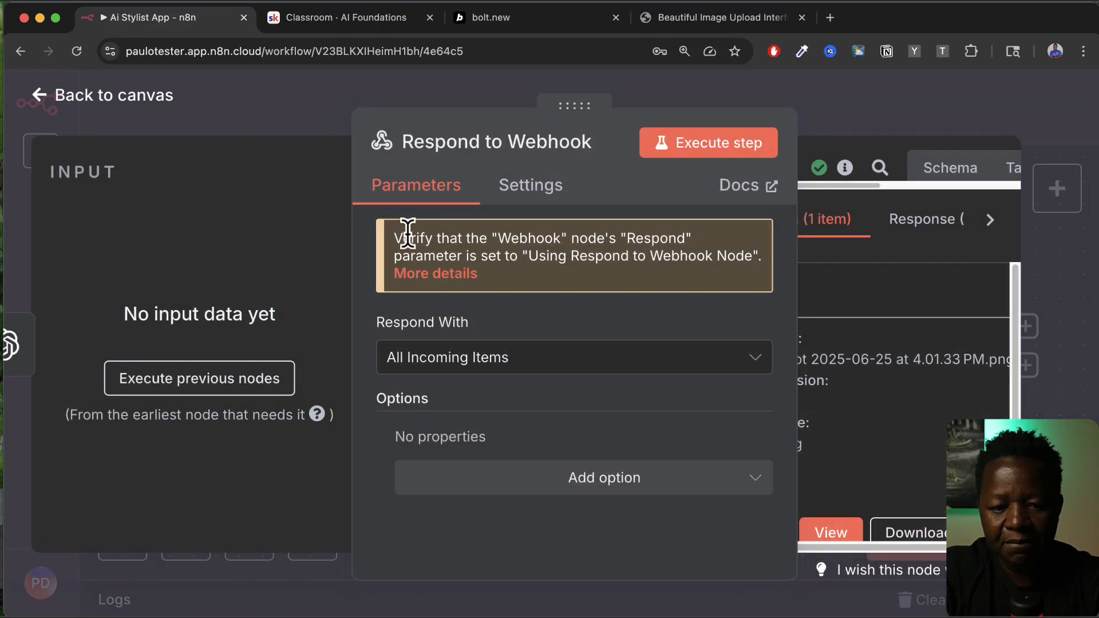
left_click(75, 96)
scroll(473, 476, "right", 1)
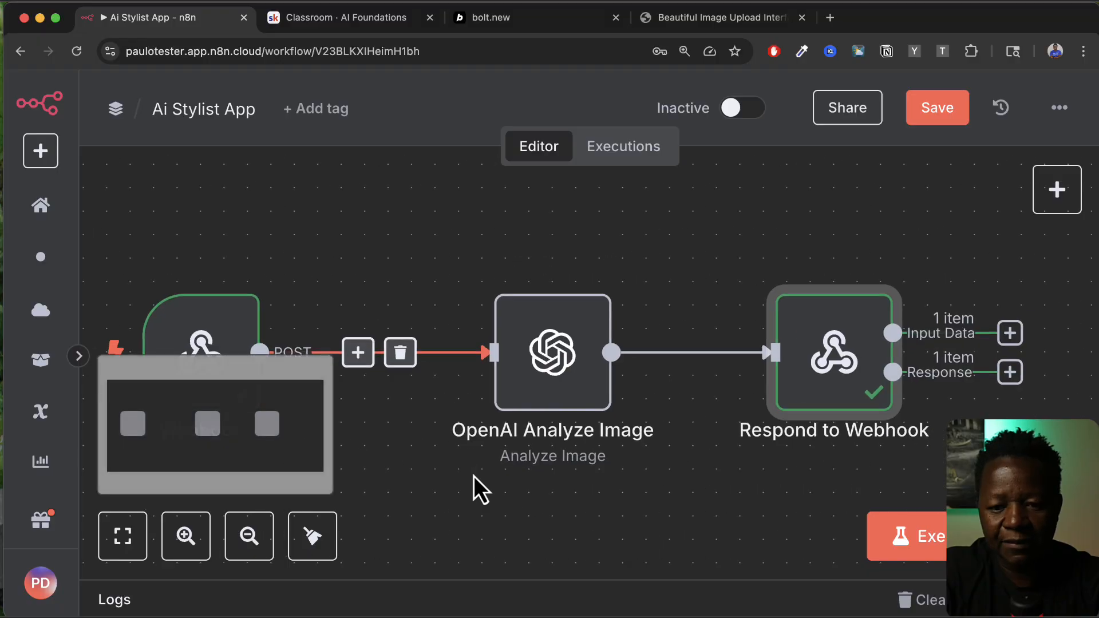
Step: Save the workflow and execute it so it listens for a call to the test URL
left_click(942, 123)
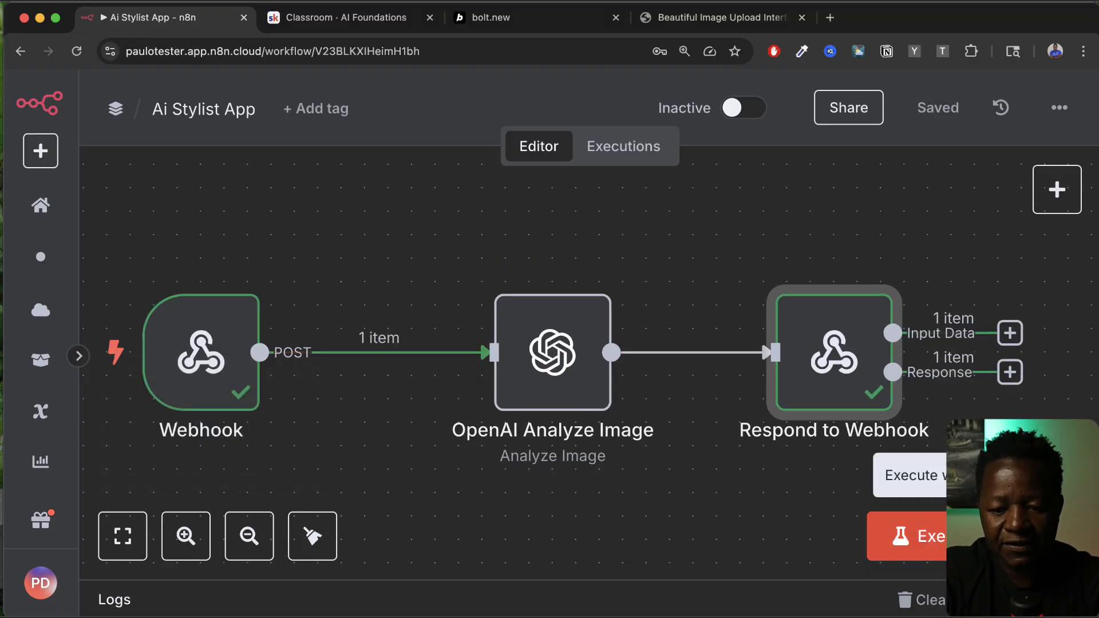
left_click(913, 536)
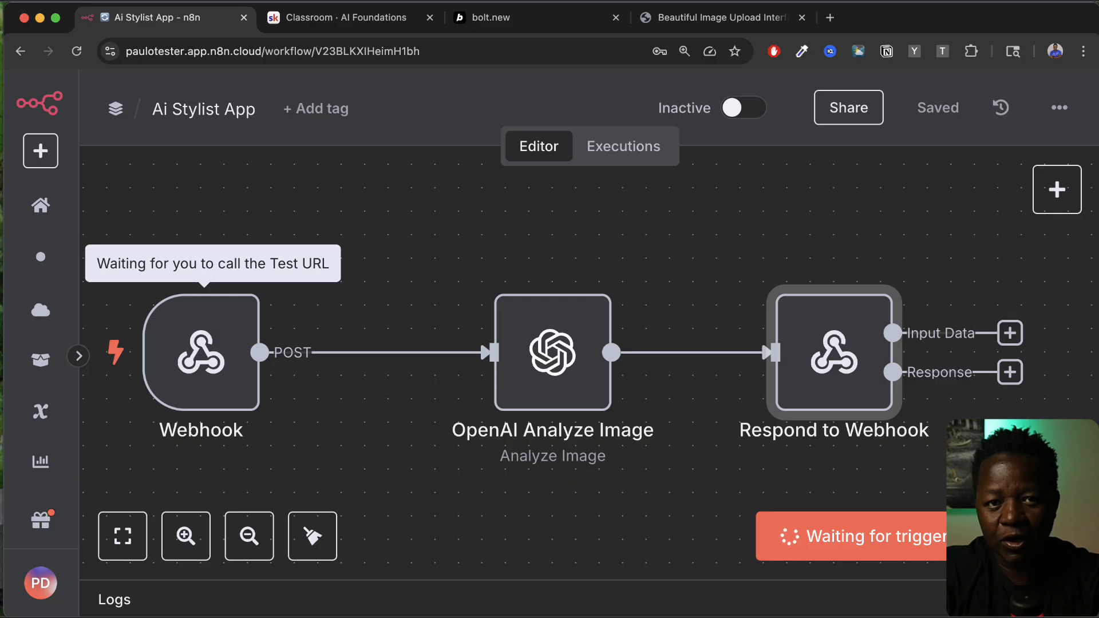
Step: Switch to the image upload page, reload it, and enter the image description "help me with how and what to wear tonight"
left_click(712, 33)
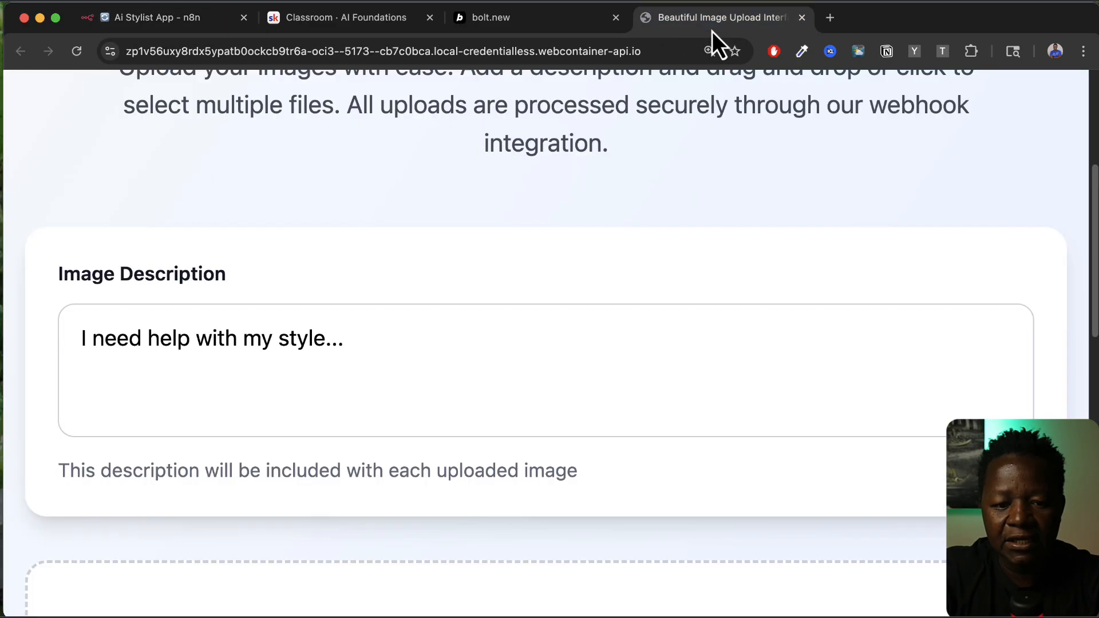
left_click(70, 53)
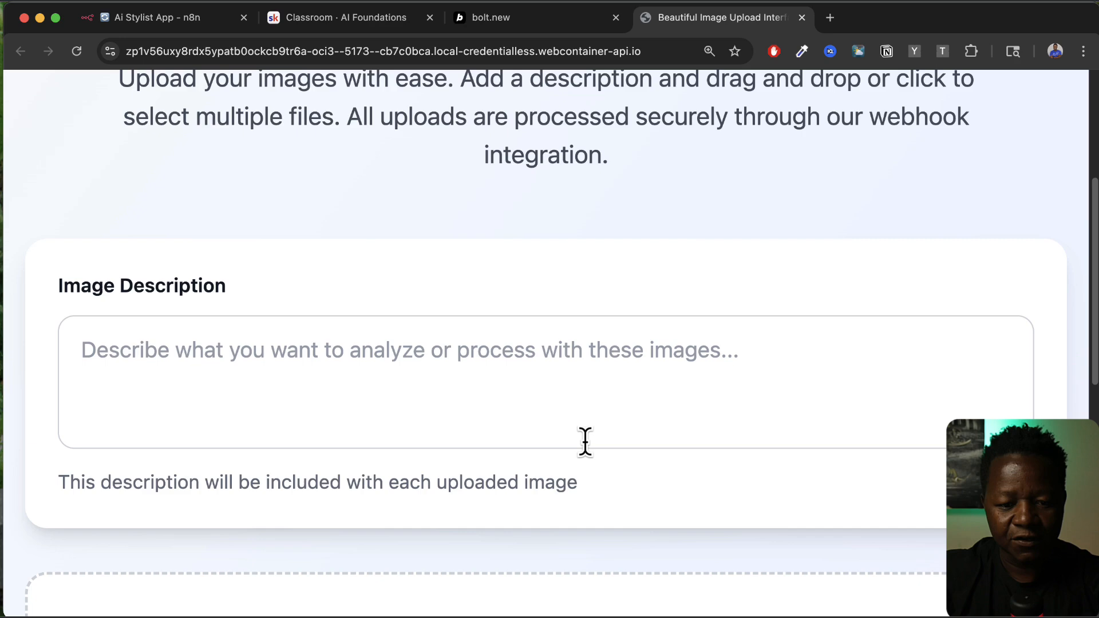
left_click(420, 344)
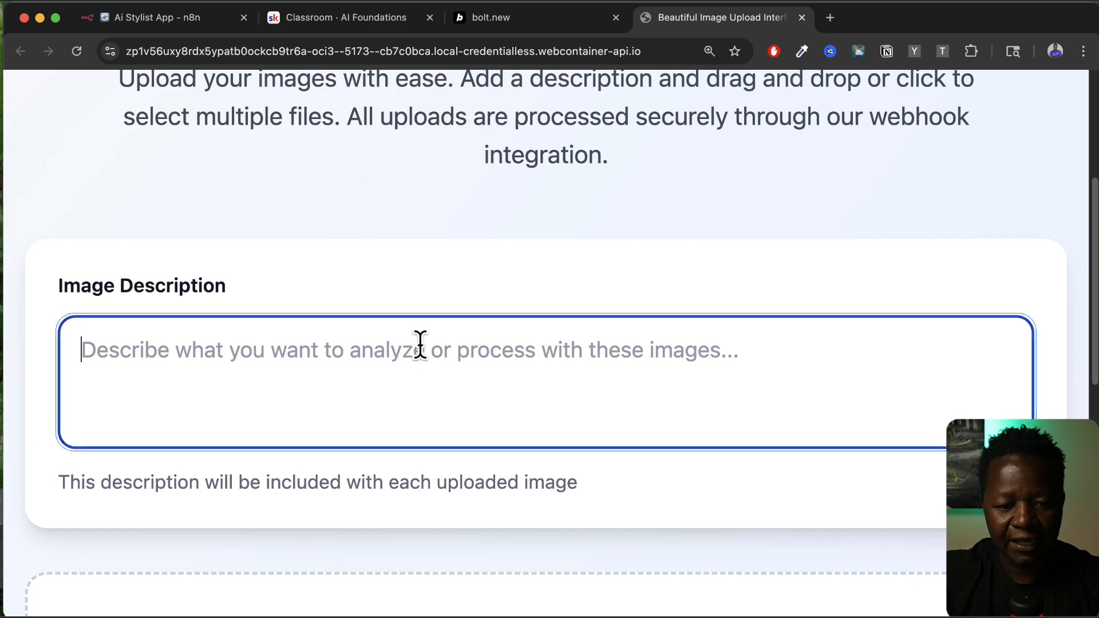
type("help me with how and")
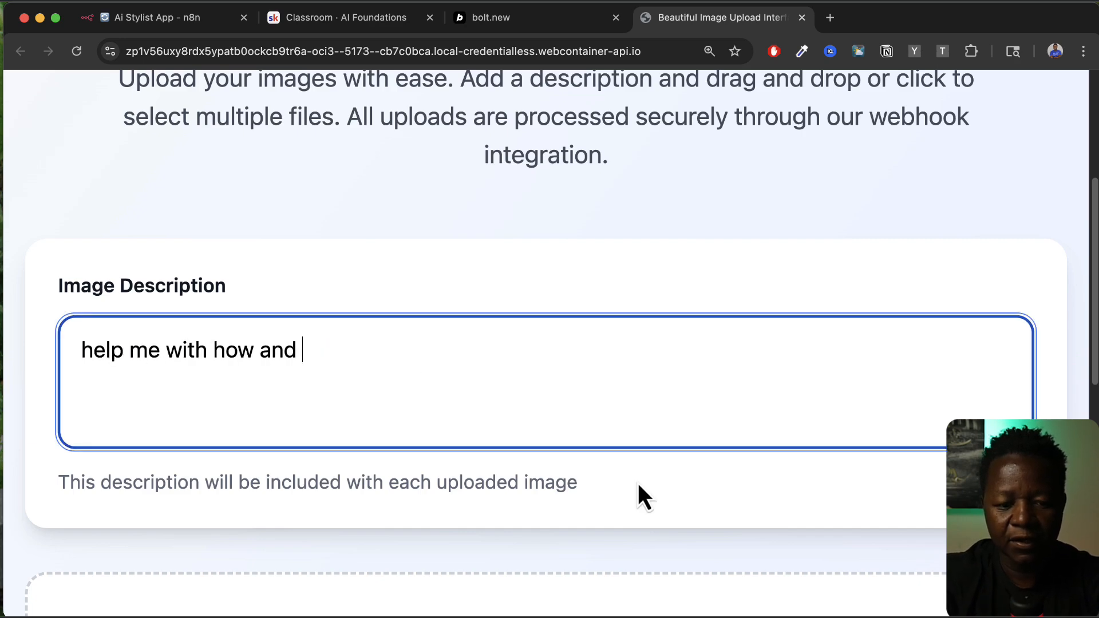
type(" what to wea")
key("BackSpace")
key("BackSpace")
type("wear tonight")
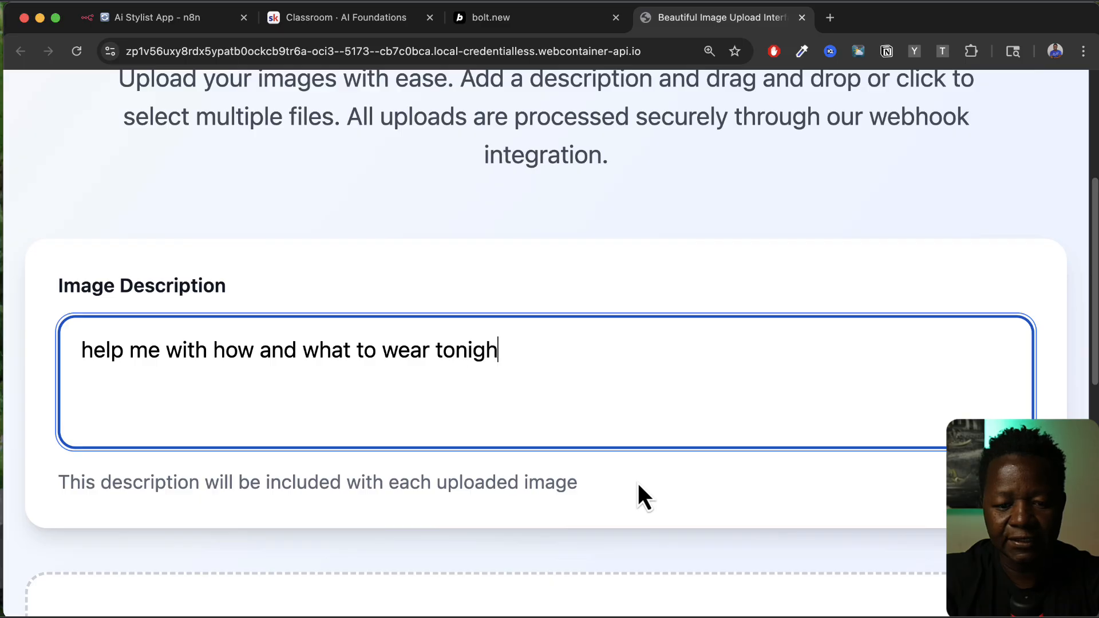
Step: Choose the red T-shirt image "Screenshot 2025-06-25 at 4.00.45 PM.png" from the Desktop folder and upload it
scroll(638, 483, "down", 4)
scroll(550, 504, "down", 3)
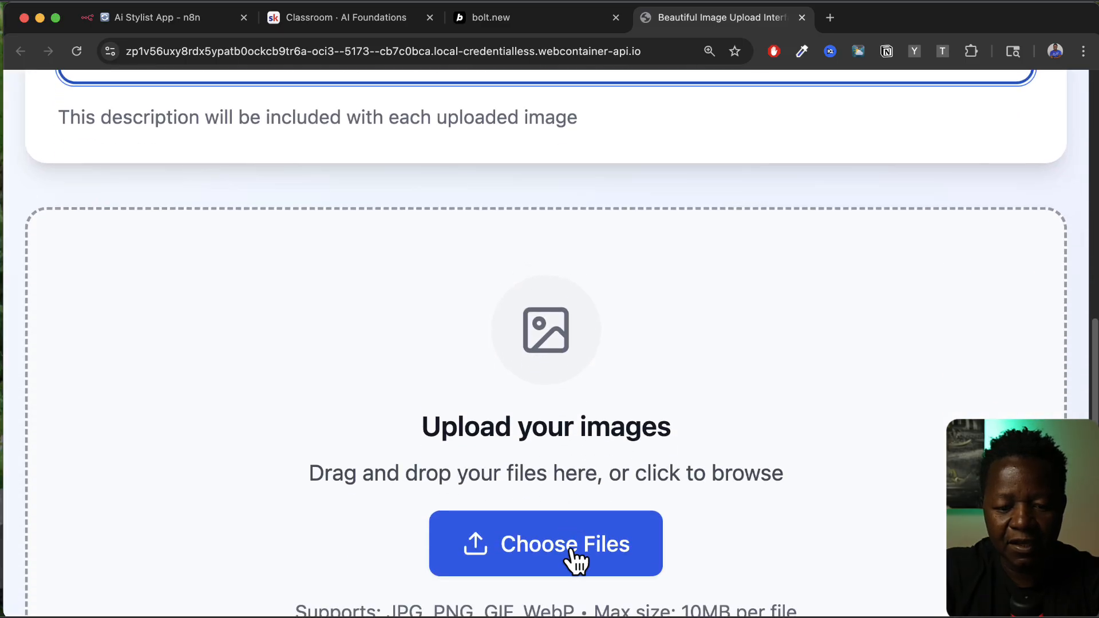
left_click(573, 552)
scroll(299, 335, "down", 20)
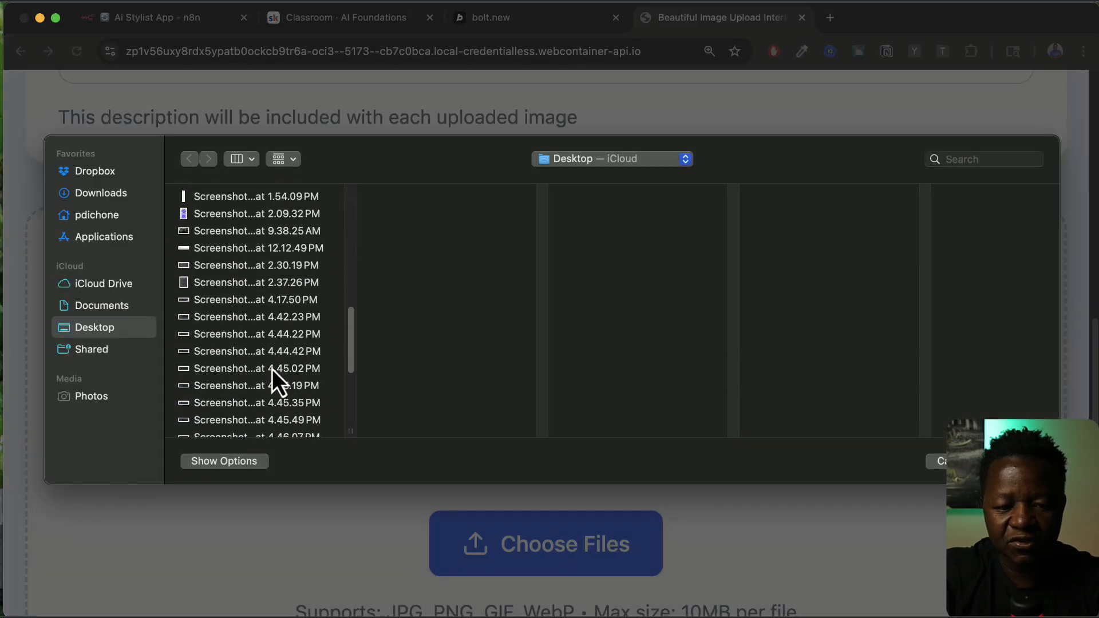
left_click(232, 370)
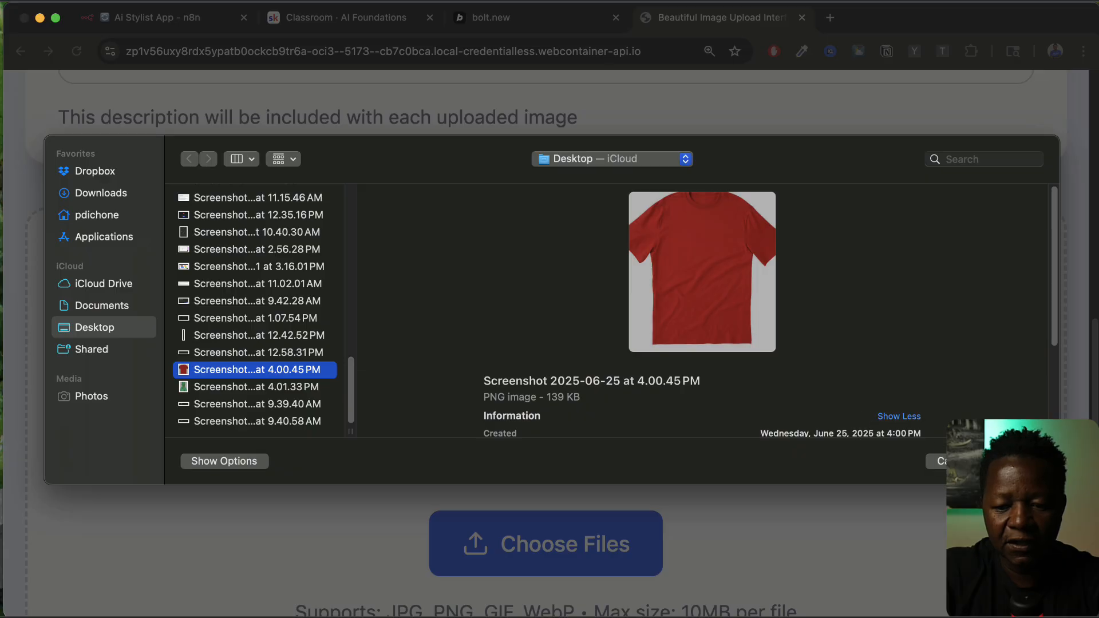
key("Return")
scroll(697, 489, "down", 8)
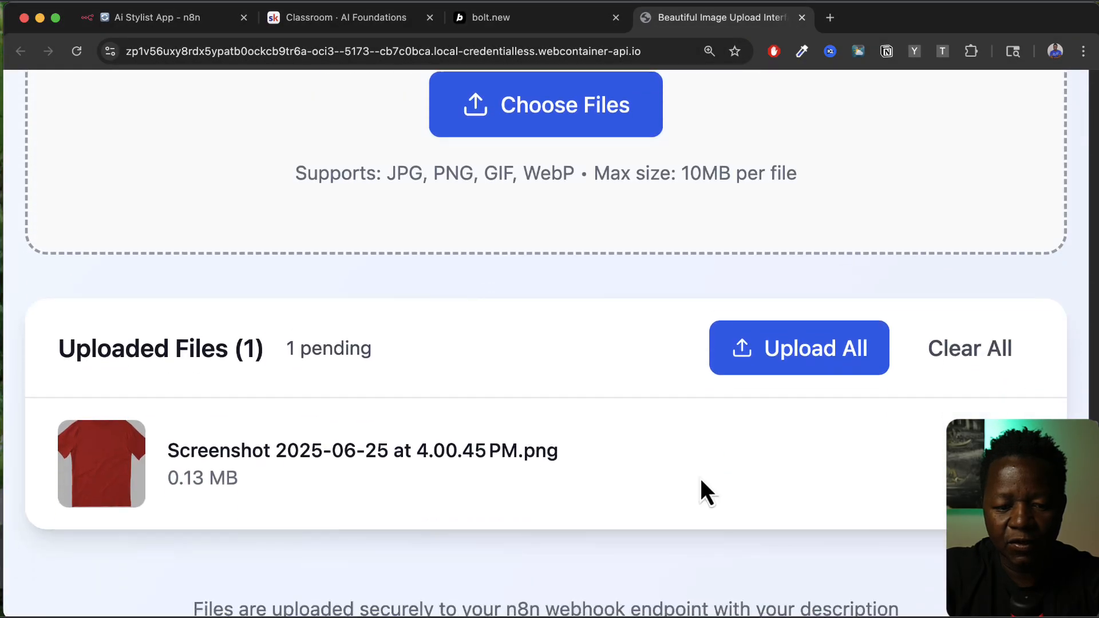
left_click(805, 327)
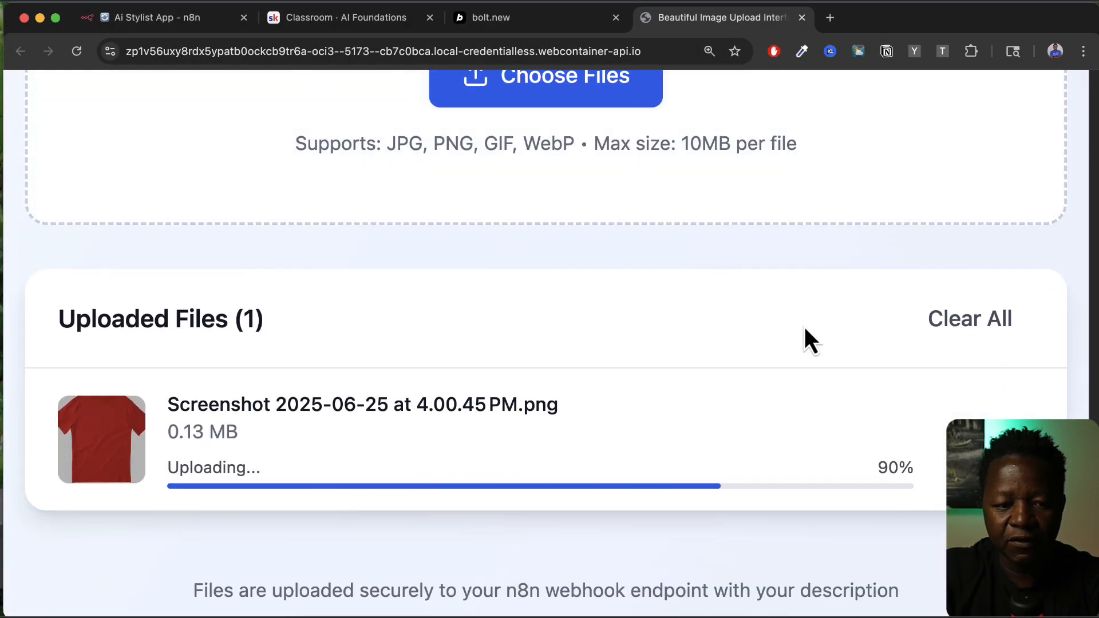
Step: Switch back to the n8n workflow, open the OpenAI Analyze Image node, and look through its prompt and parameters
left_click(188, 18)
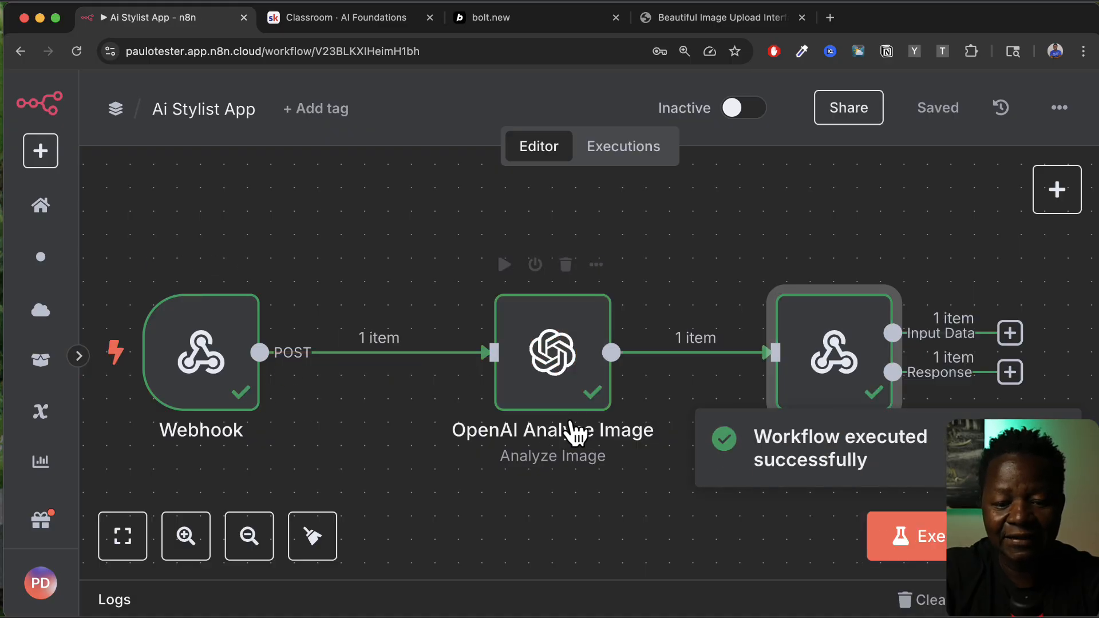
scroll(578, 508, "right", 5)
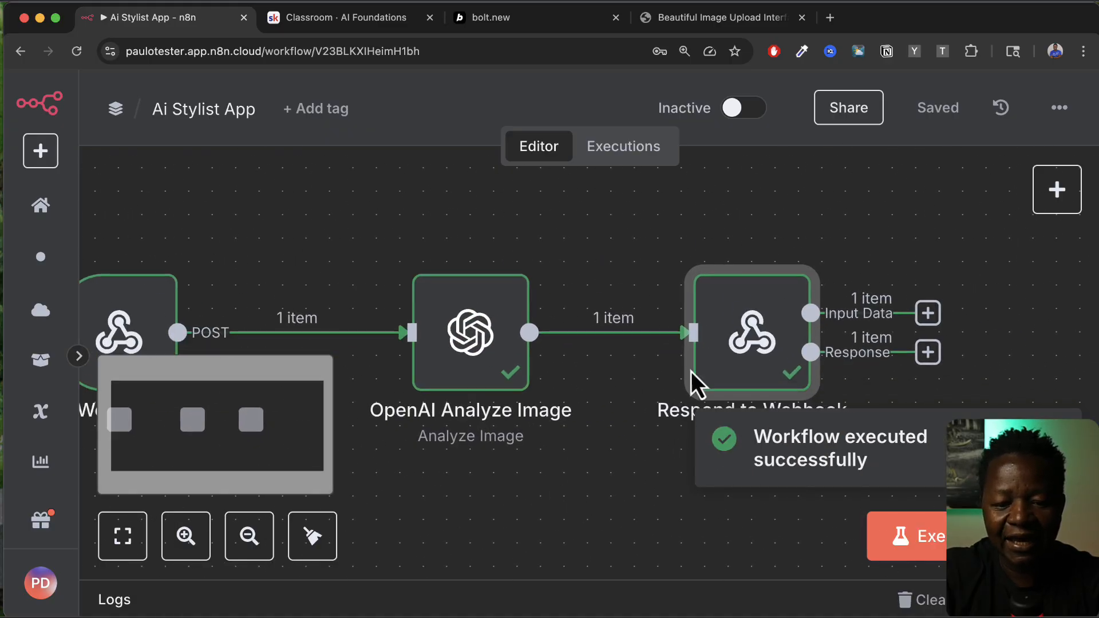
scroll(567, 447, "left", 3)
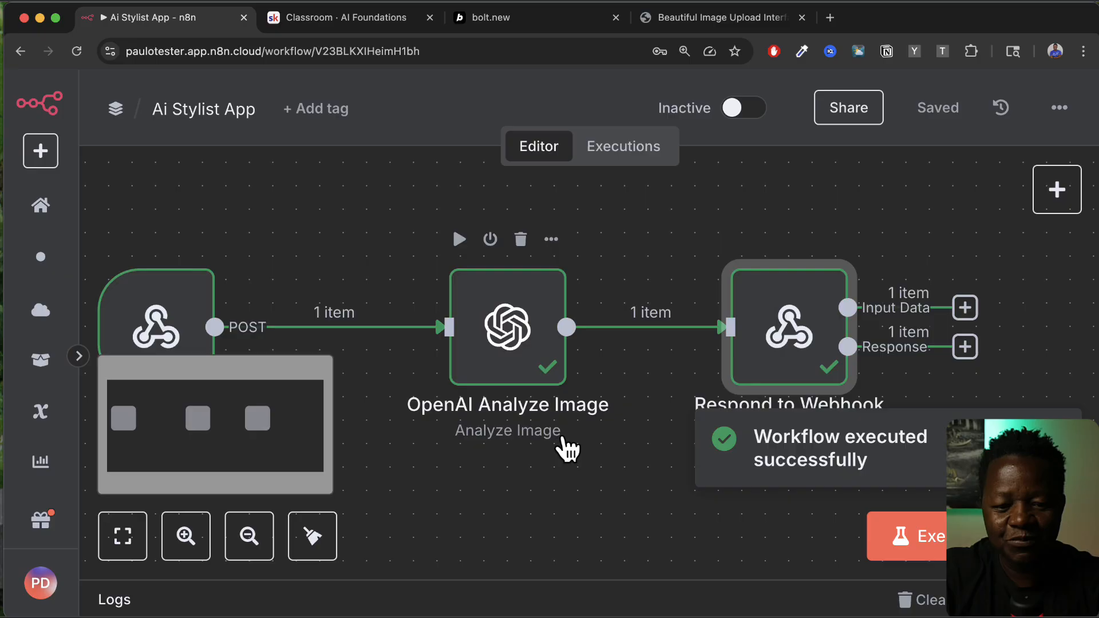
double_click(523, 355)
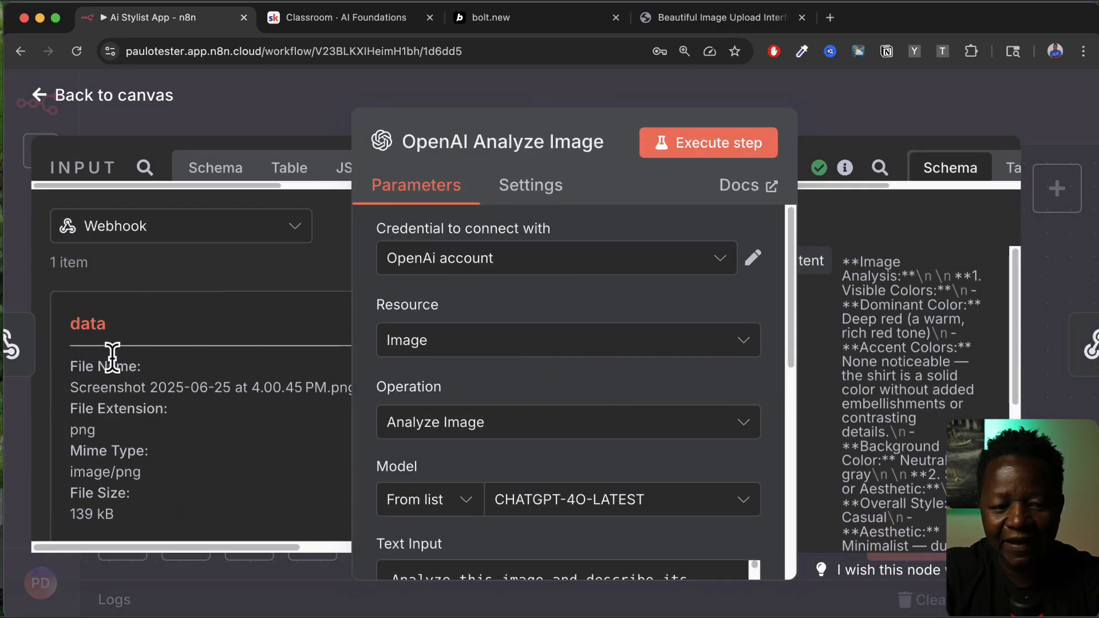
scroll(577, 432, "down", 5)
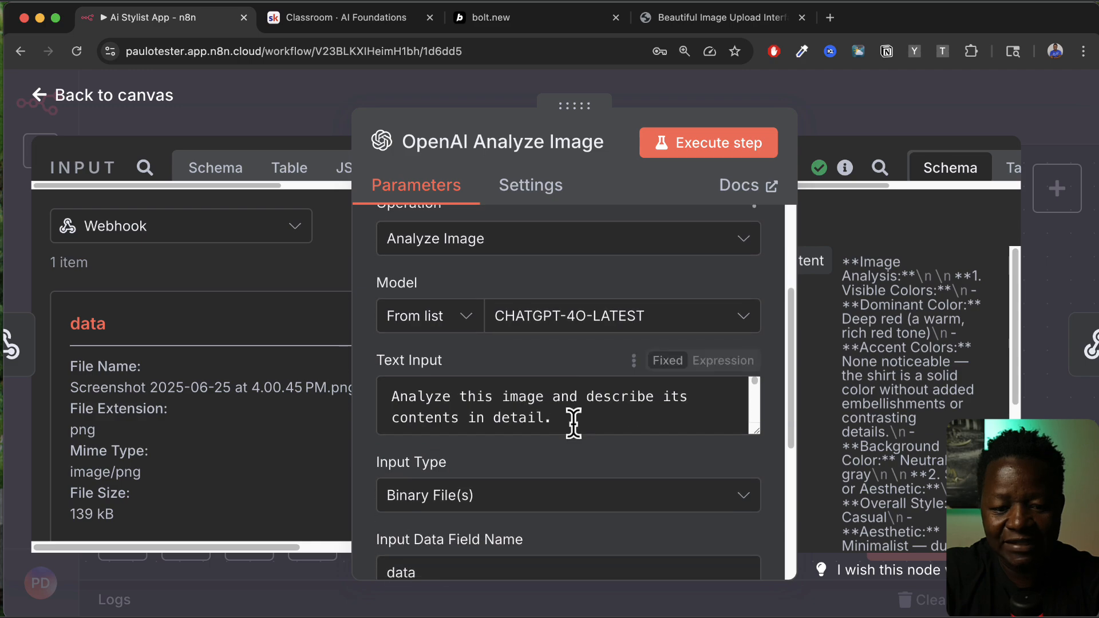
scroll(574, 424, "down", 3)
scroll(429, 570, "down", 2)
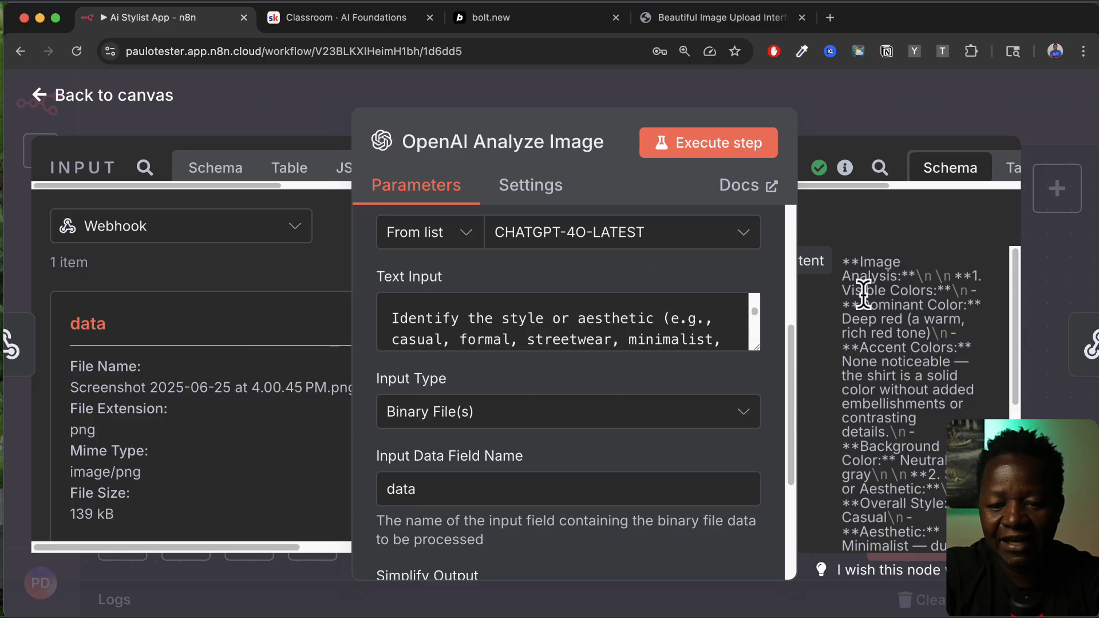
Step: Read the image analysis in the OpenAI node's output, including its color and style sections, and recheck the node's parameters
key("super+minus")
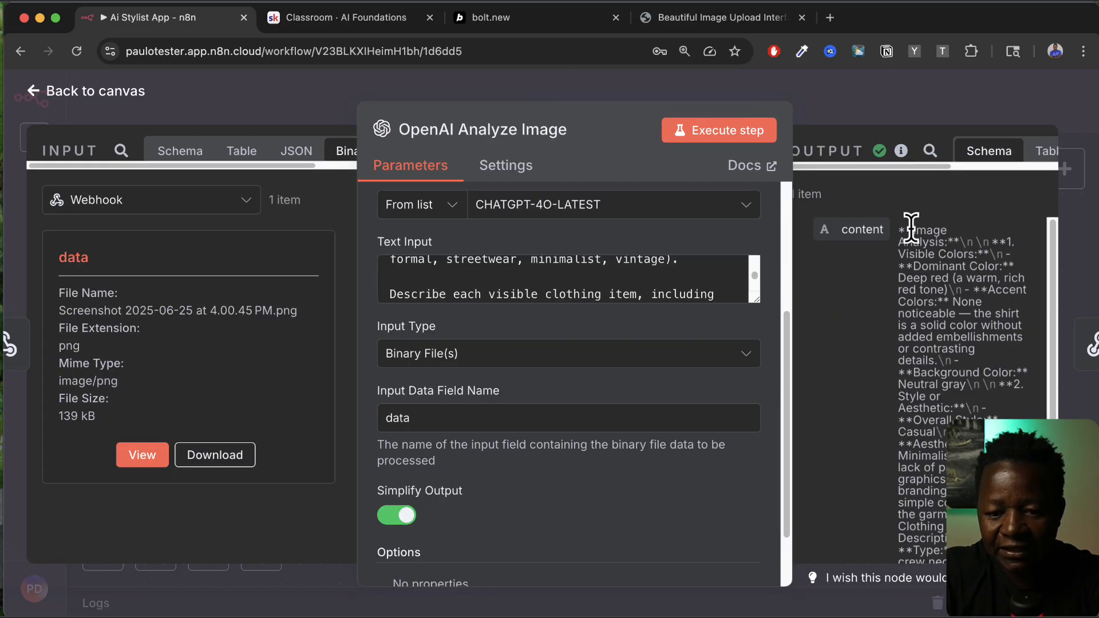
left_click_drag(911, 228, 932, 530)
scroll(932, 533, "down", 3)
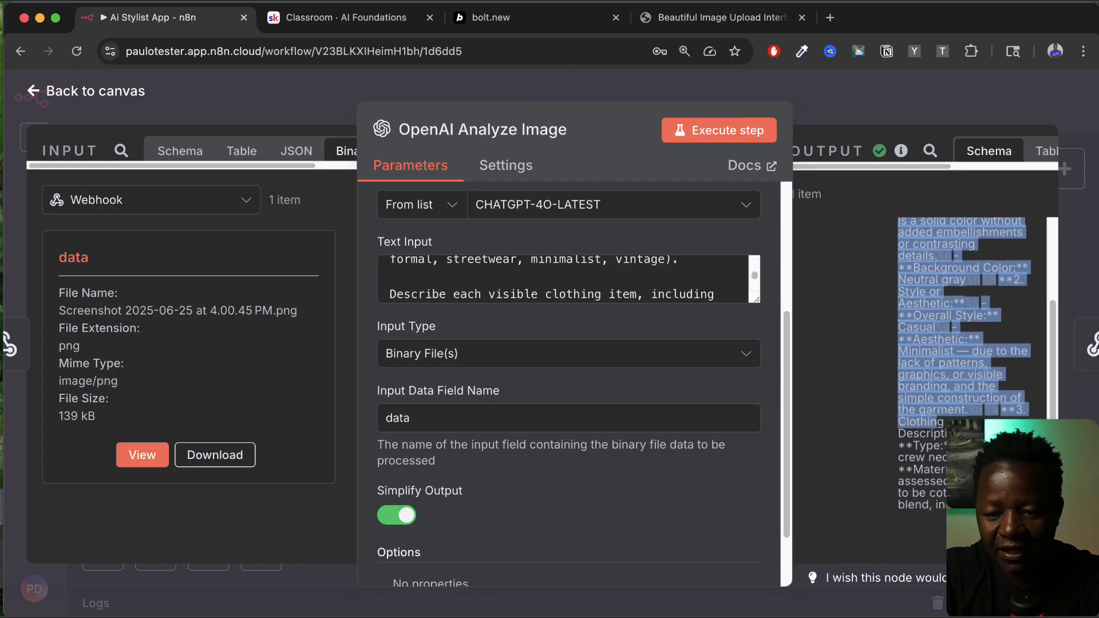
scroll(937, 455, "up", 3)
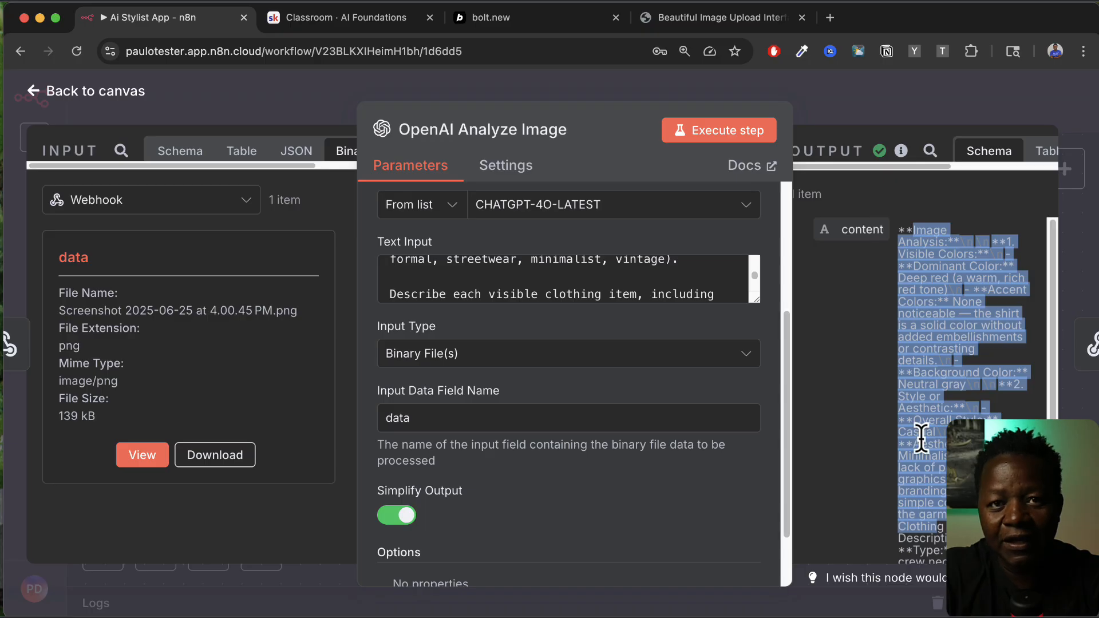
scroll(478, 394, "up", 3)
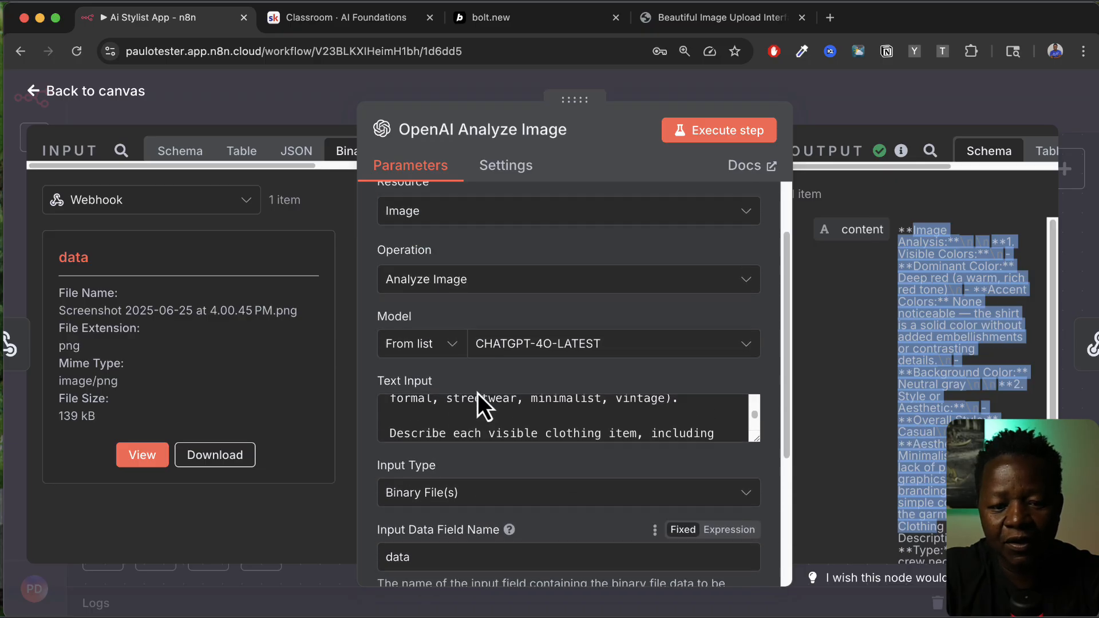
scroll(478, 394, "up", 1)
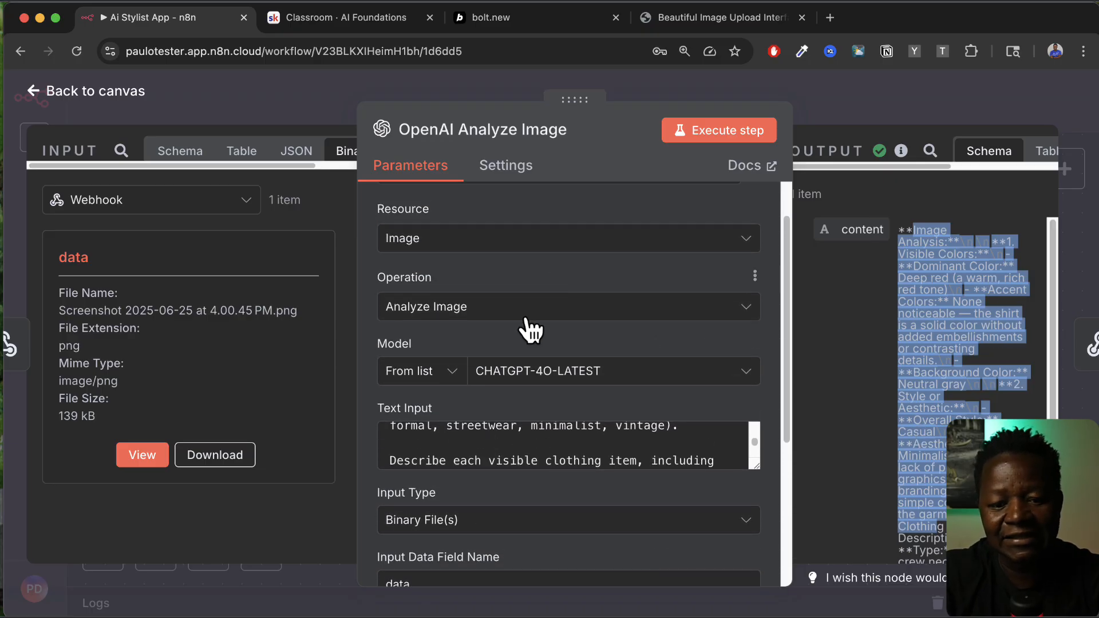
left_click(931, 308)
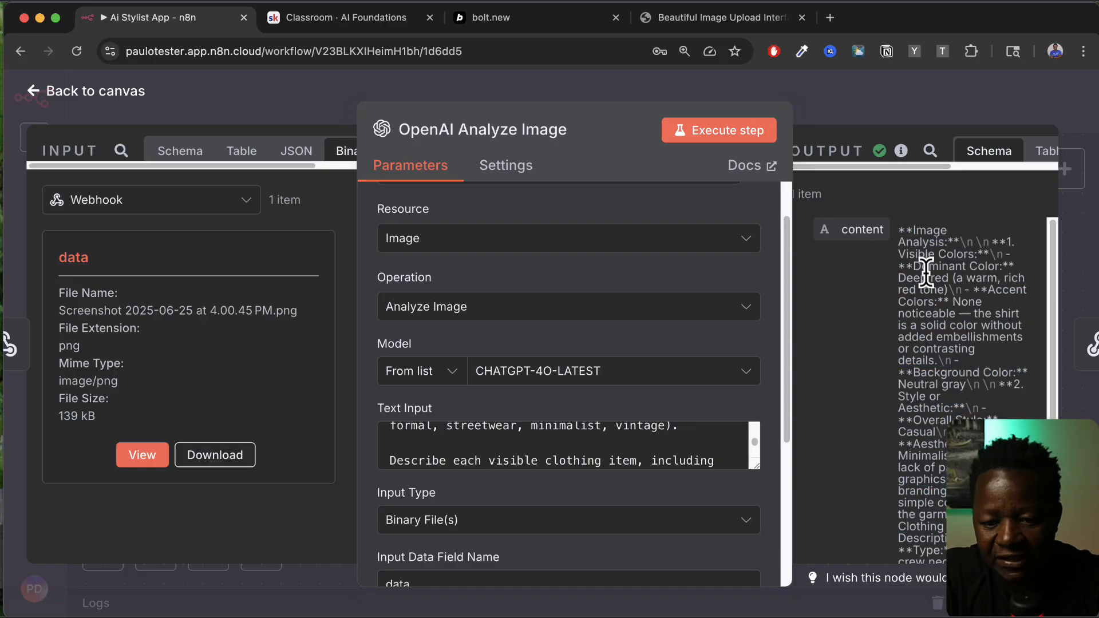
left_click_drag(918, 250, 969, 279)
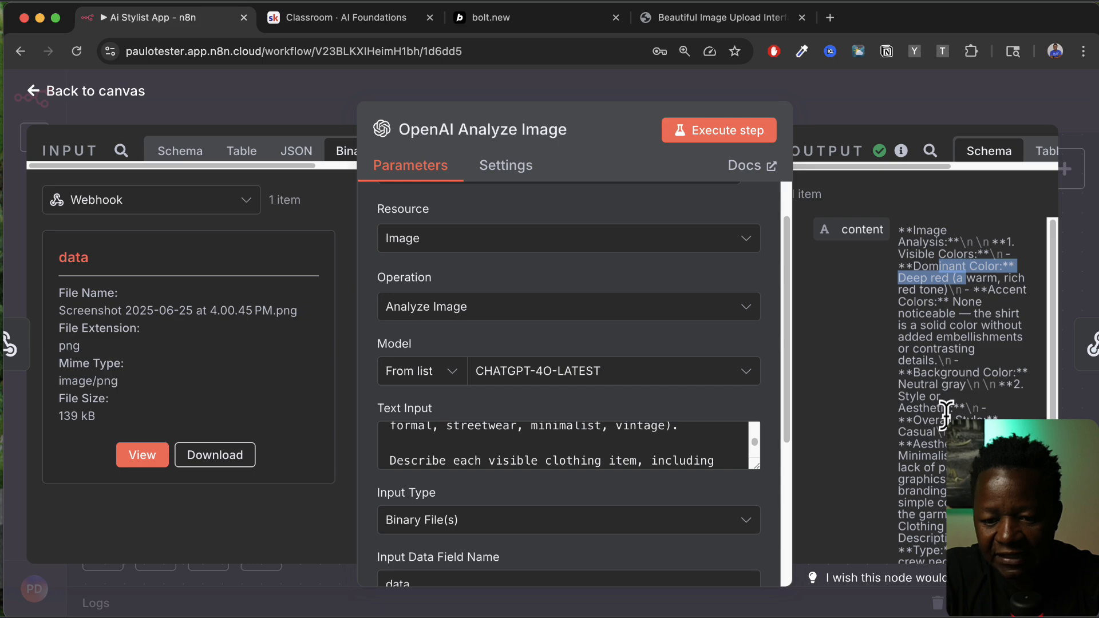
left_click_drag(908, 407, 948, 423)
left_click(926, 461)
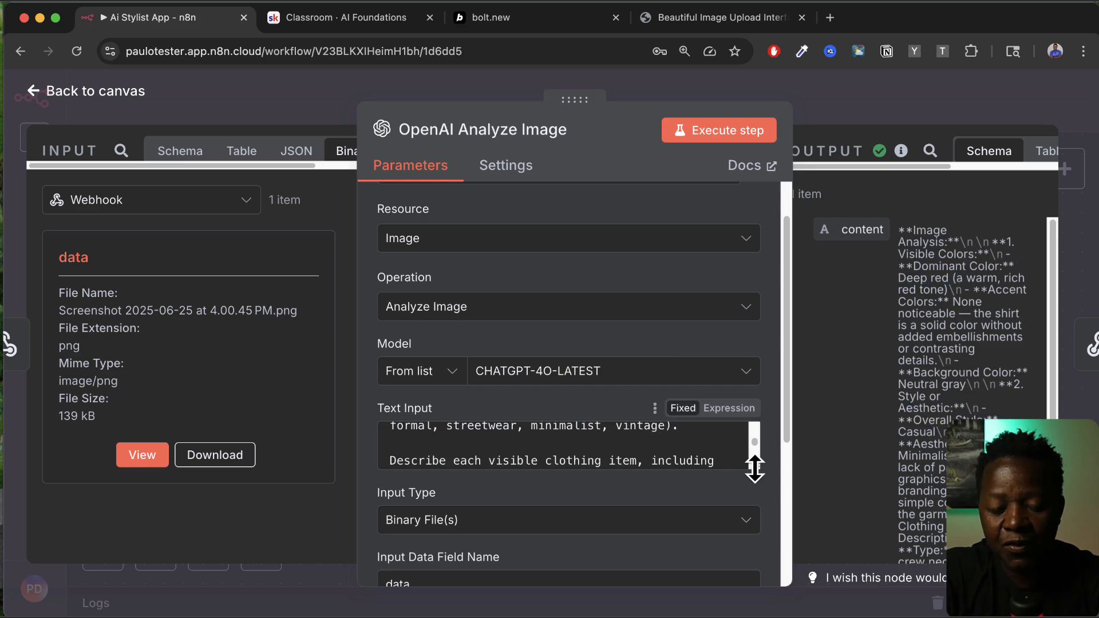
Step: Enlarge the prompt's text box and compare its instructions with the generated clothing description in the output
left_click_drag(755, 468, 775, 565)
scroll(643, 504, "up", 3)
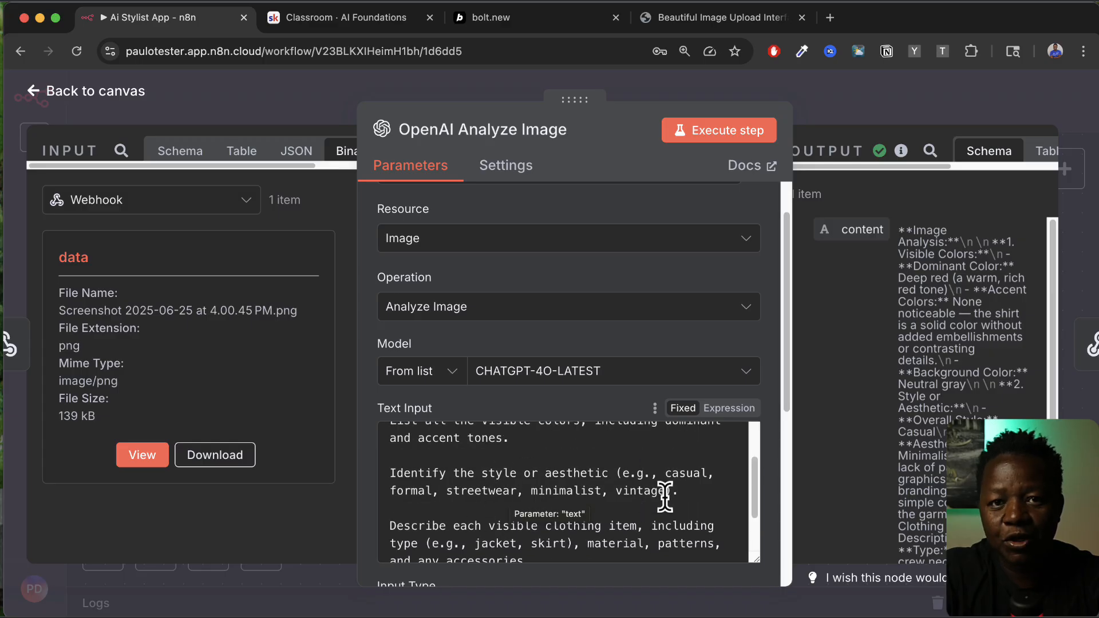
scroll(933, 381, "down", 3)
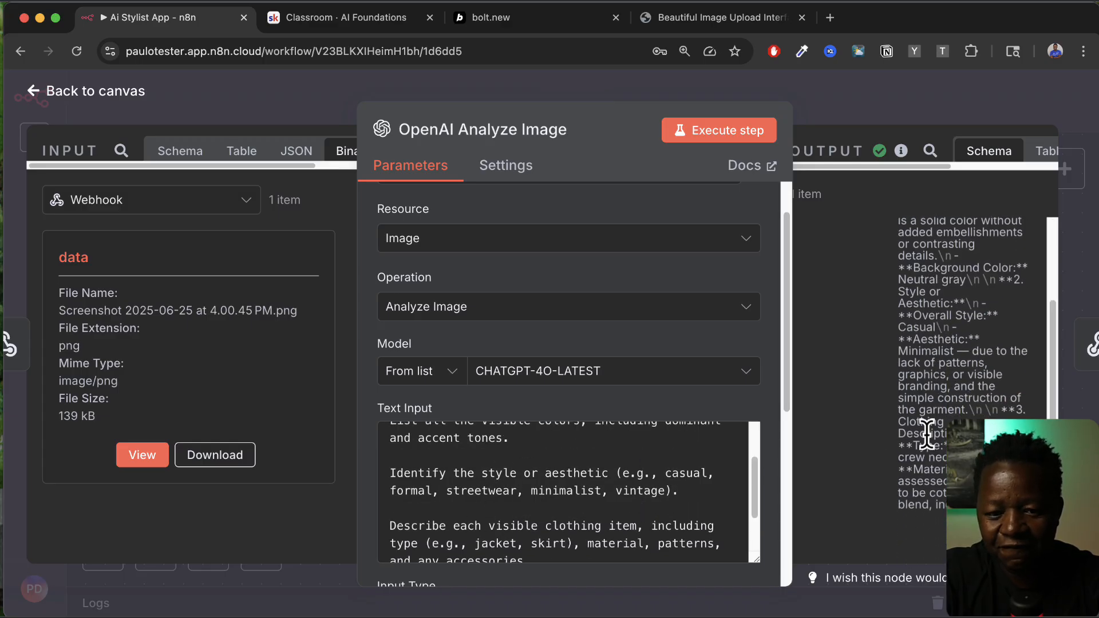
Step: Inspect the Respond to Webhook node's input and output, and check the file's status on the image upload page
left_click(126, 91)
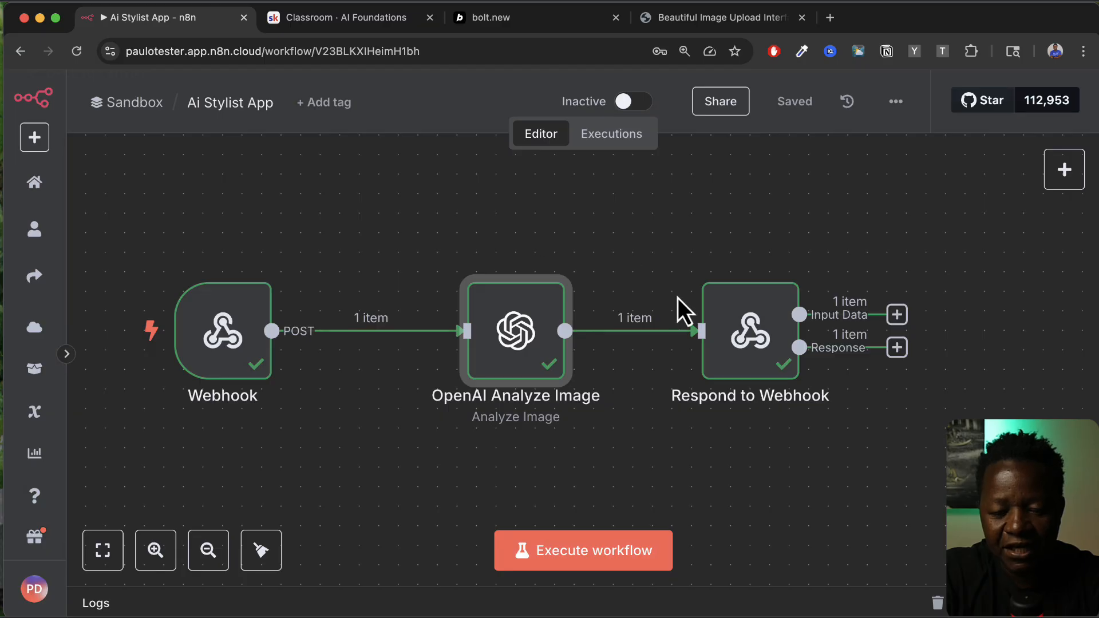
double_click(745, 343)
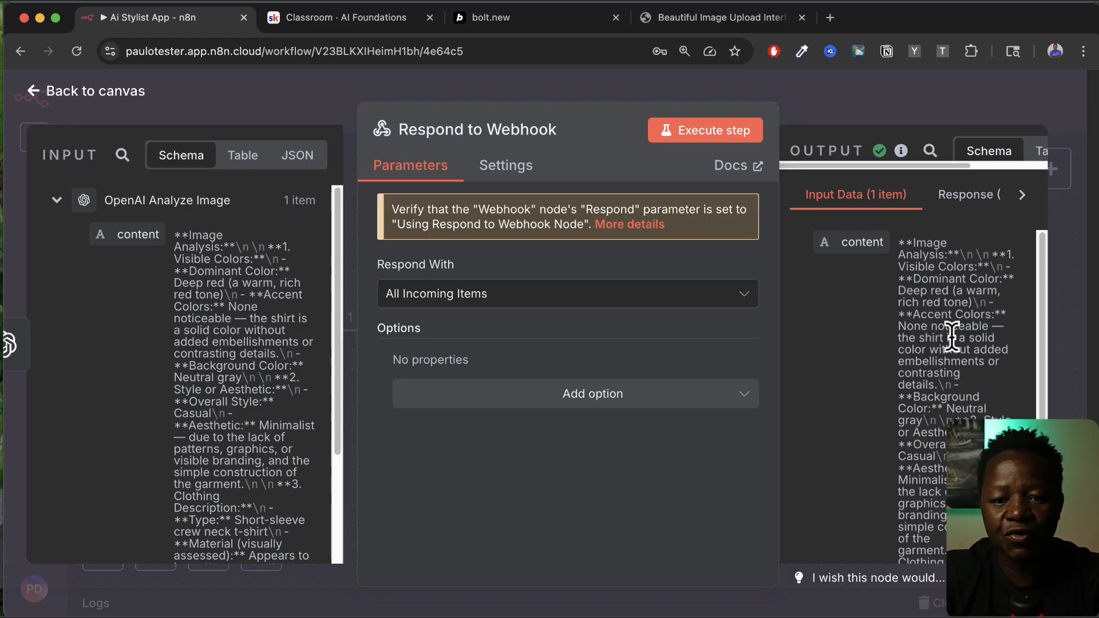
left_click(734, 23)
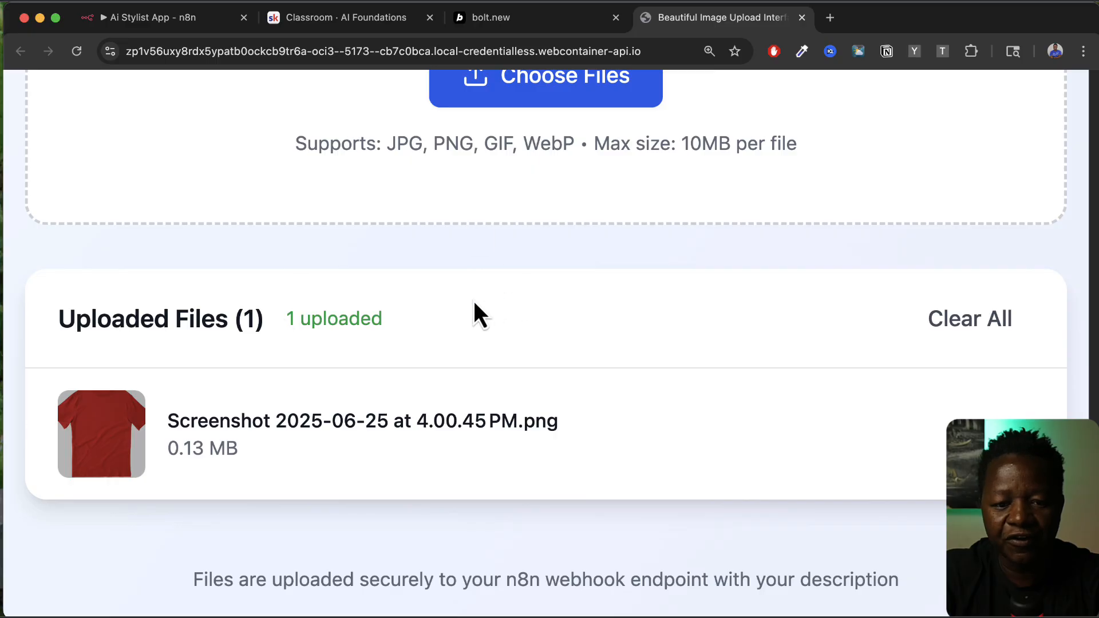
left_click(185, 24)
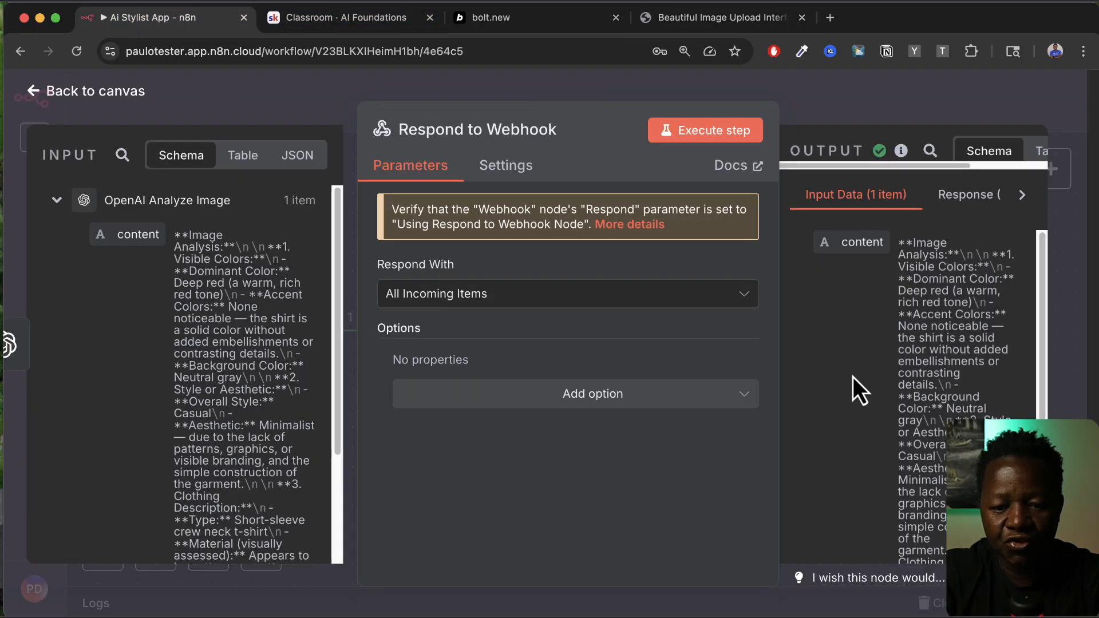
Step: Show the Respond to Webhook node's input as JSON, read through the image analysis content, and copy the JSON
left_click(299, 156)
scroll(219, 380, "down", 1)
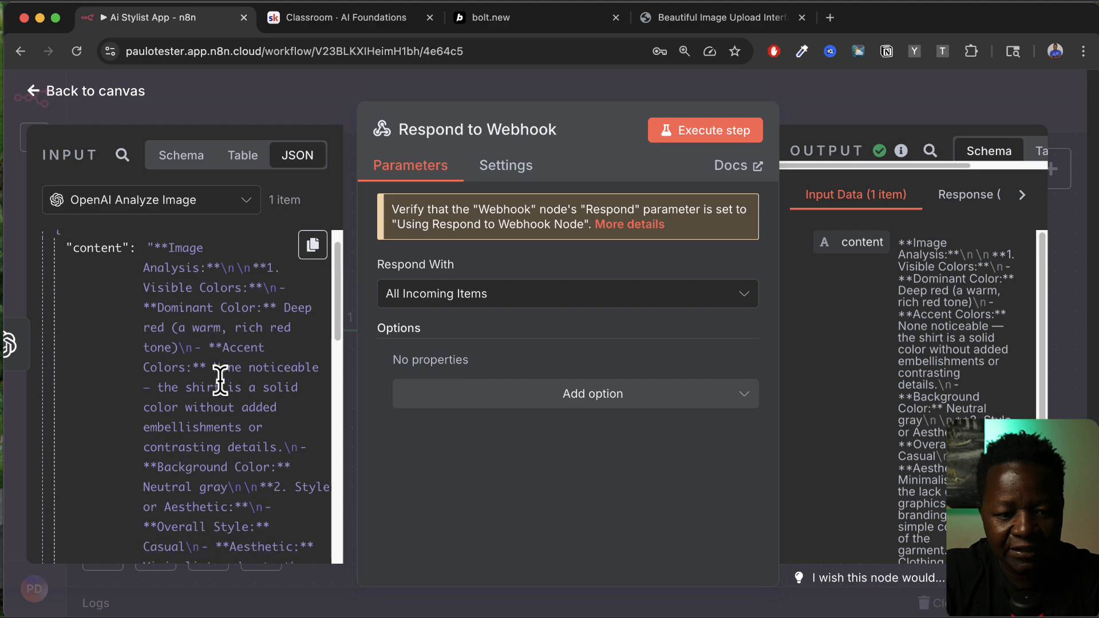
scroll(157, 329, "up", 1)
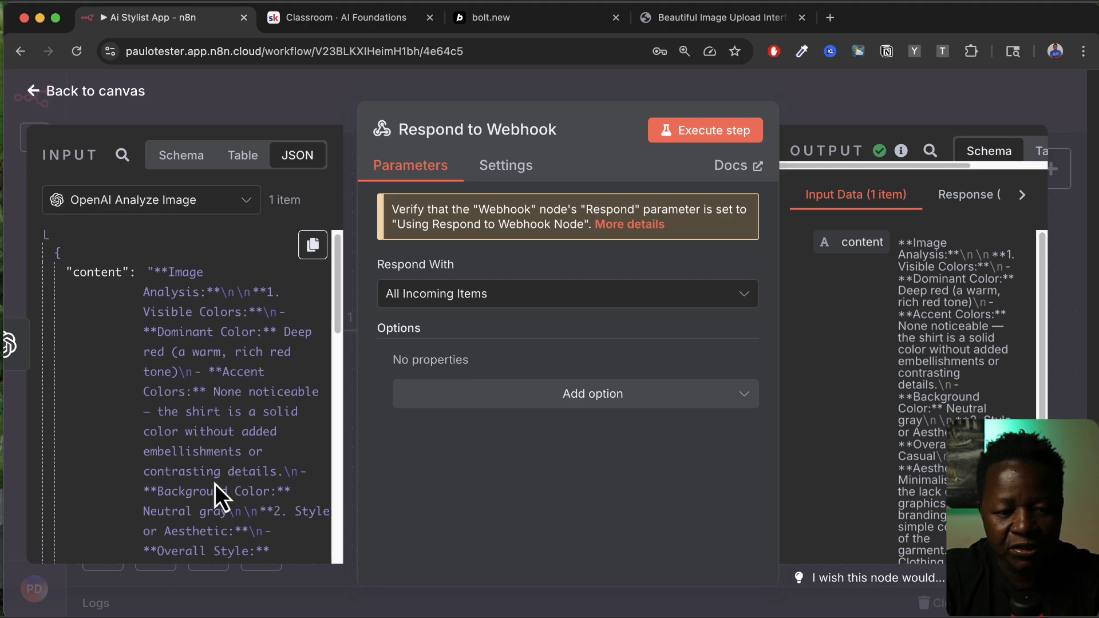
scroll(211, 423, "down", 10)
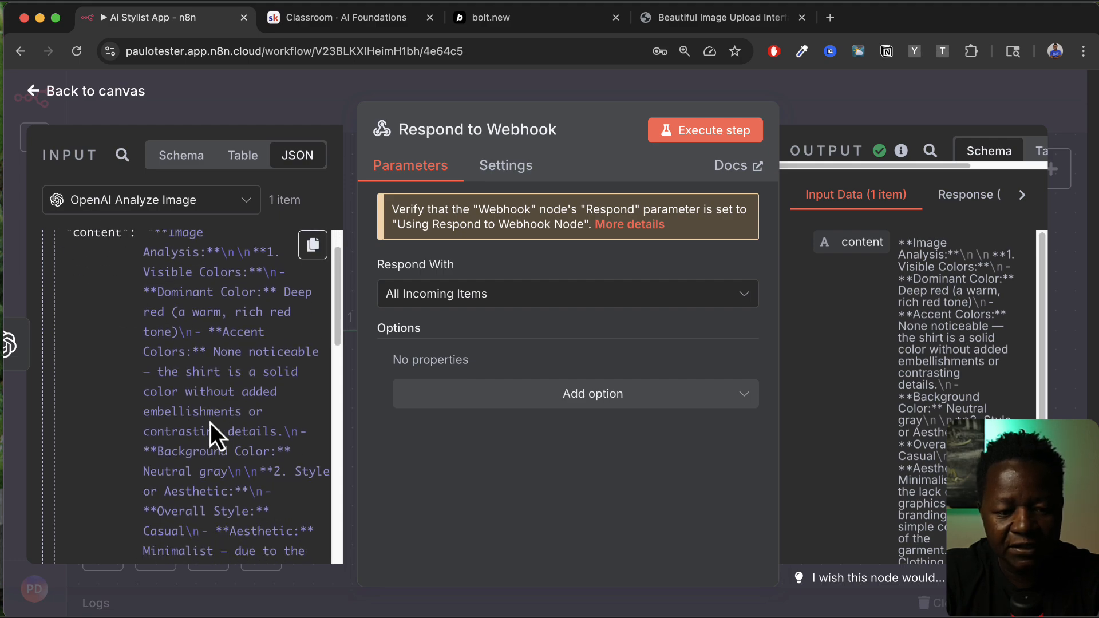
scroll(211, 423, "up", 6)
scroll(210, 419, "up", 3)
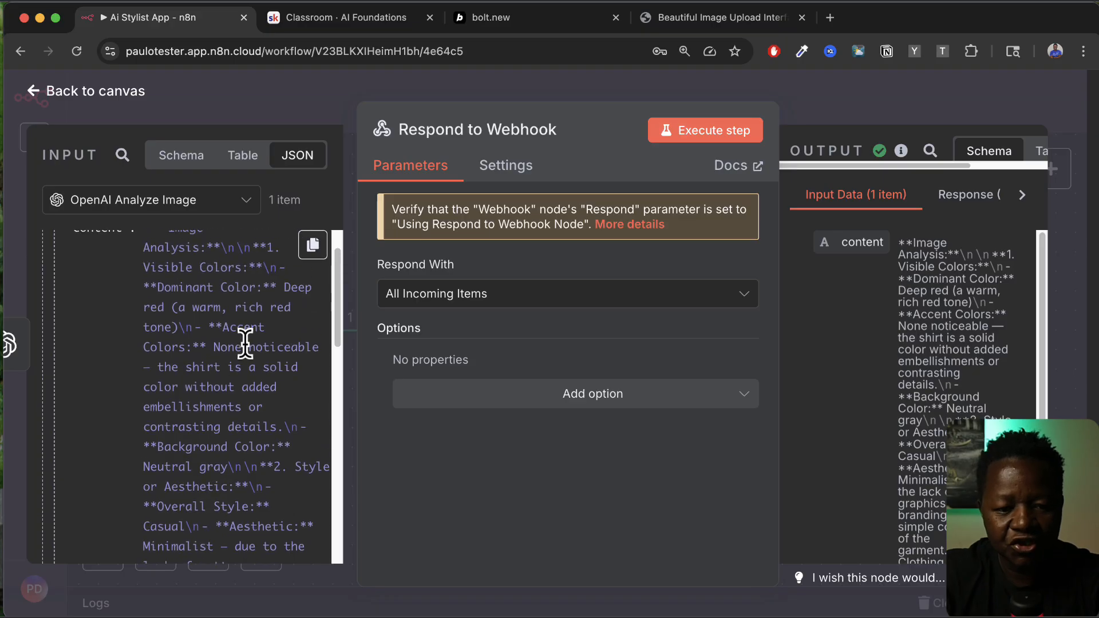
left_click(312, 245)
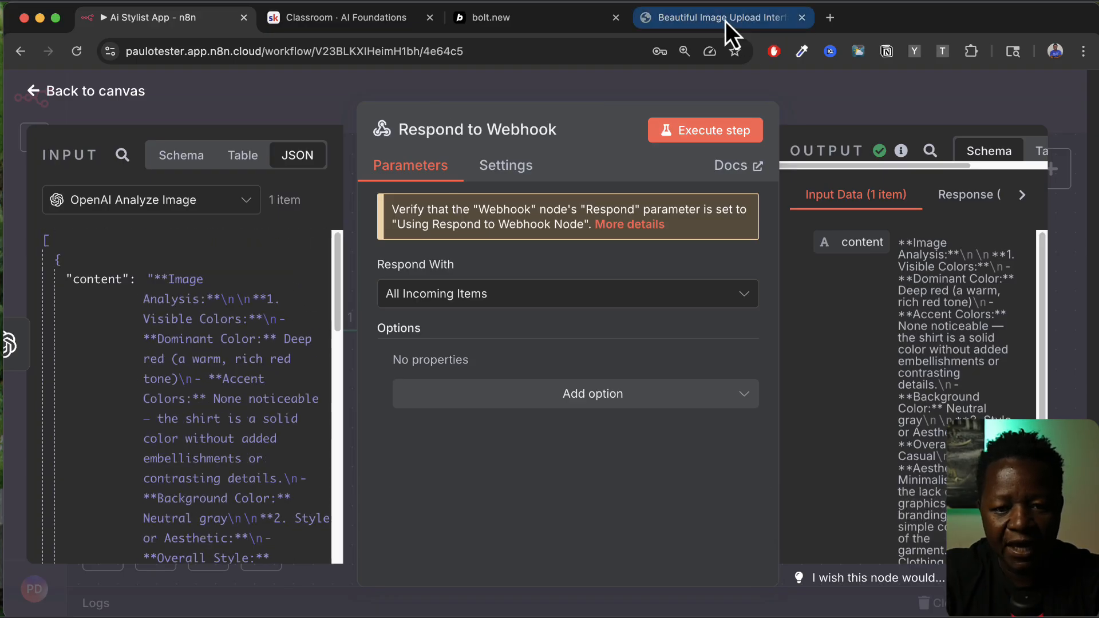
Step: Switch to Bolt and start a prompt with "this is the json payload returned from the webhook", followed by the copied JSON
left_click(514, 23)
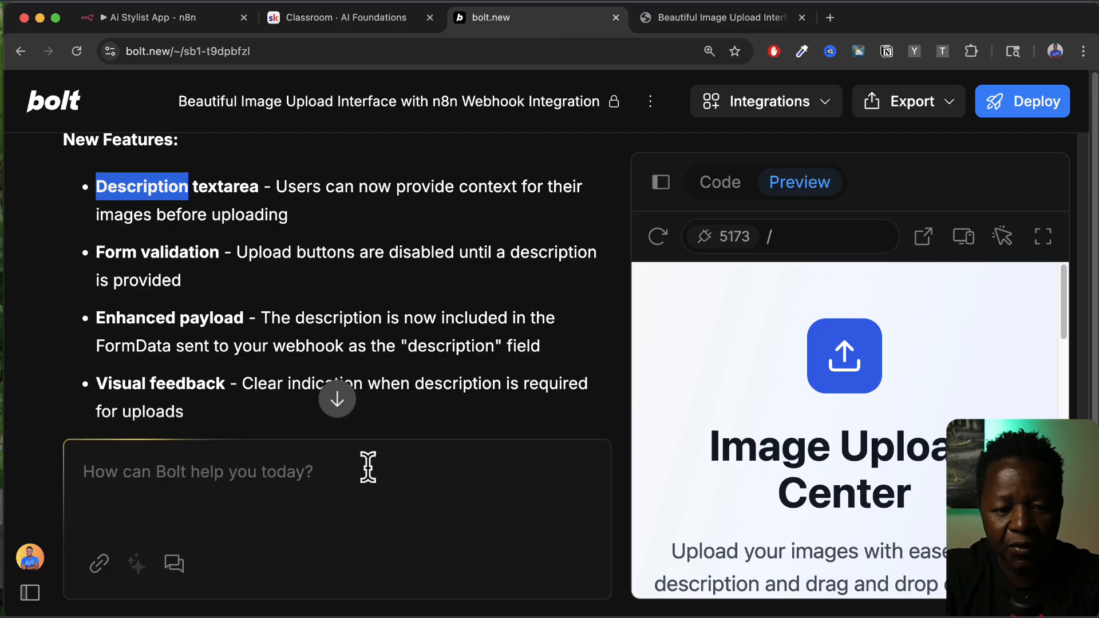
left_click(266, 493)
type("thi")
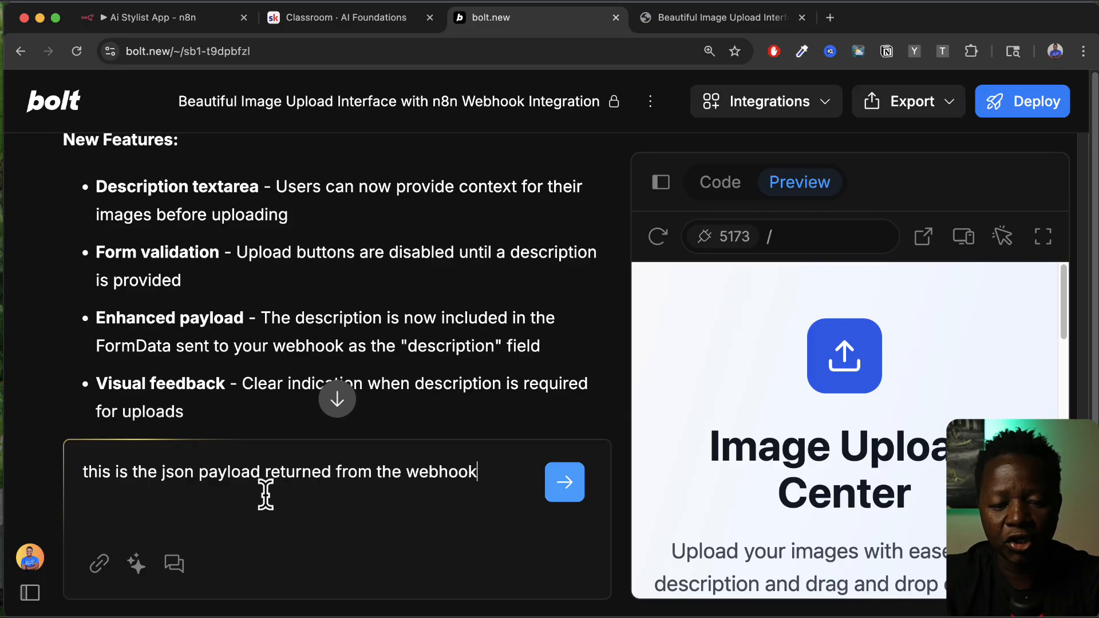
key("super+v")
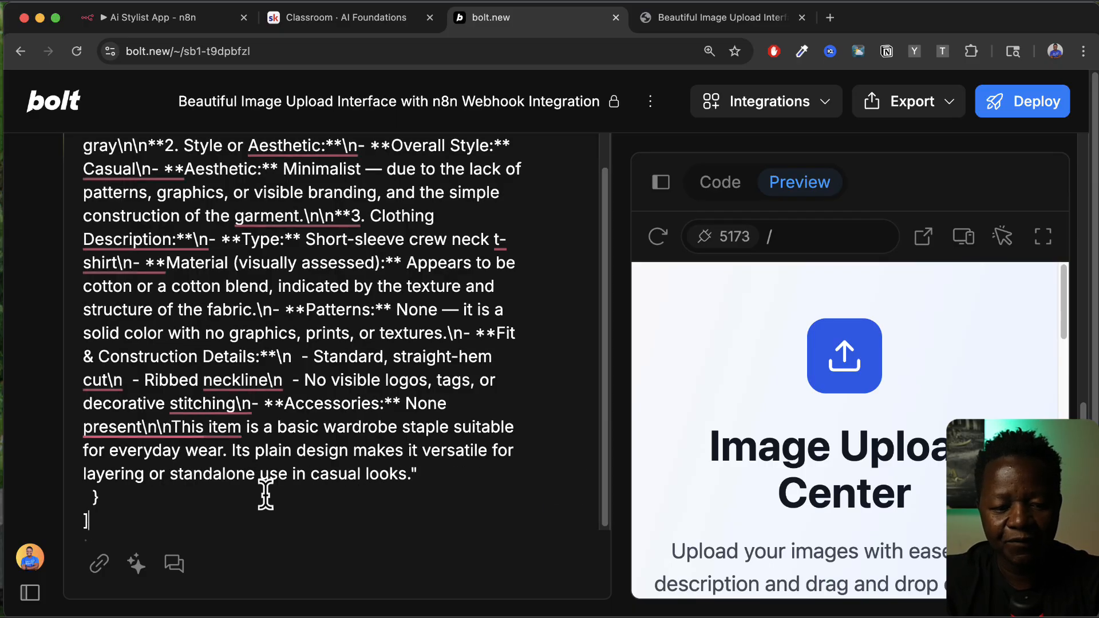
key("shift+Return")
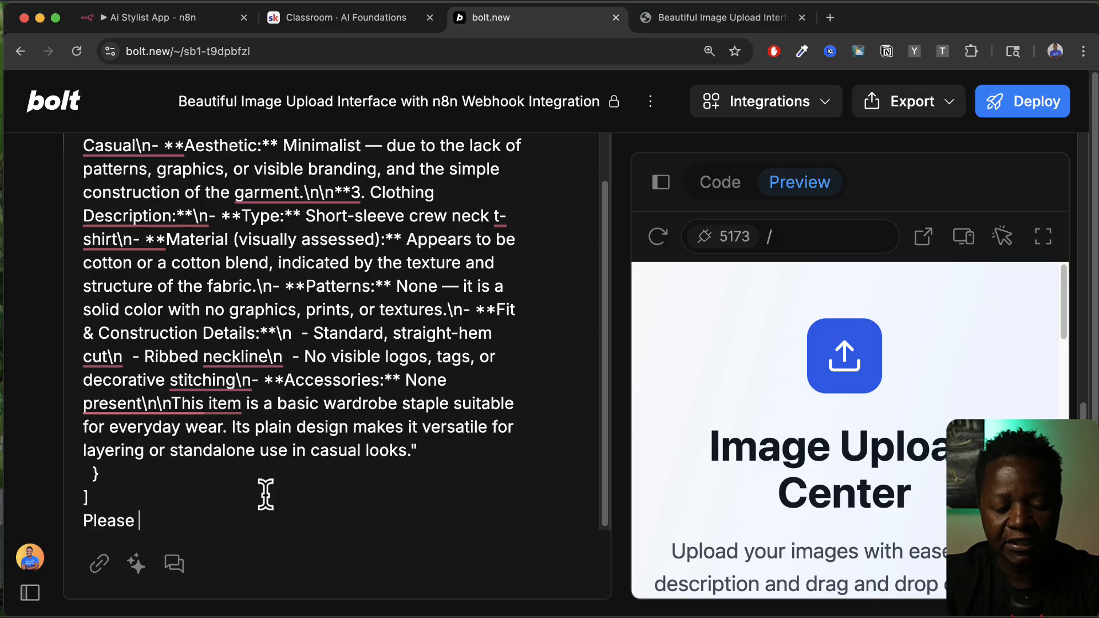
Step: Add "Please parse the content field and show in the user interface. Make sure to format the text correctly." and submit the prompt
type("Please parse the")
scroll(266, 495, "up", 3)
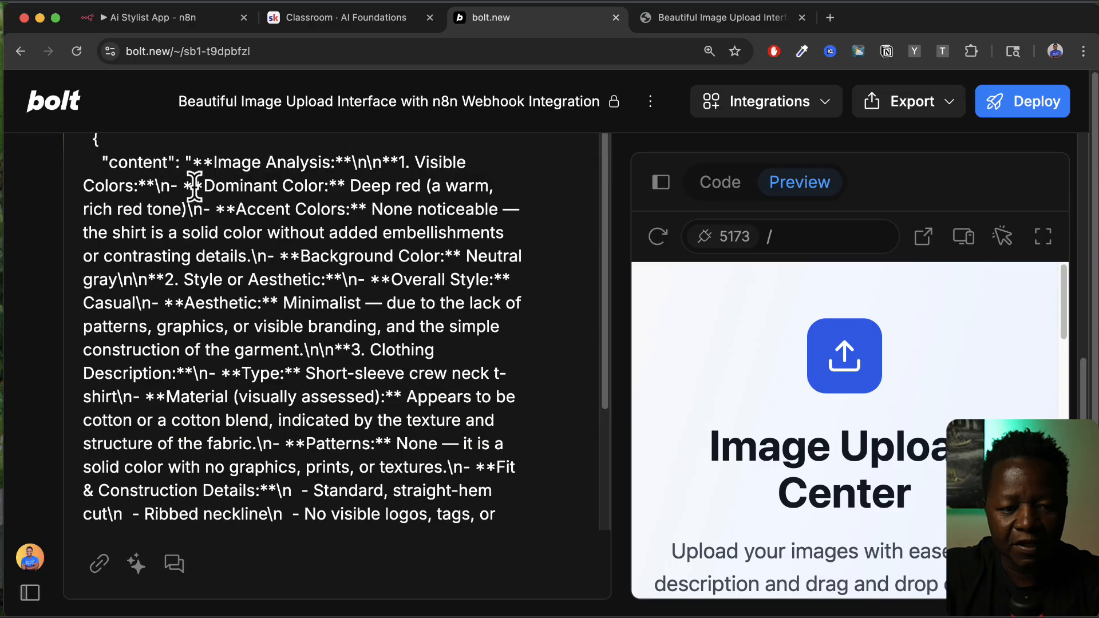
double_click(140, 162)
scroll(243, 304, "down", 1)
scroll(243, 304, "down", 3)
left_click(236, 491)
type("content field t")
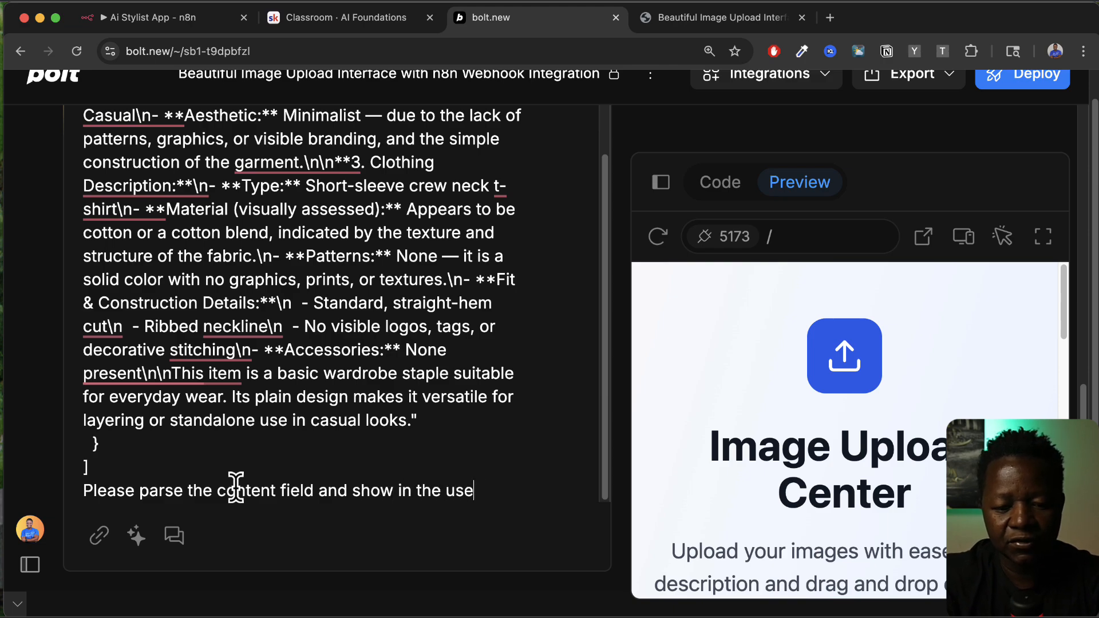
type("terface. Make sure to format the text correctly.")
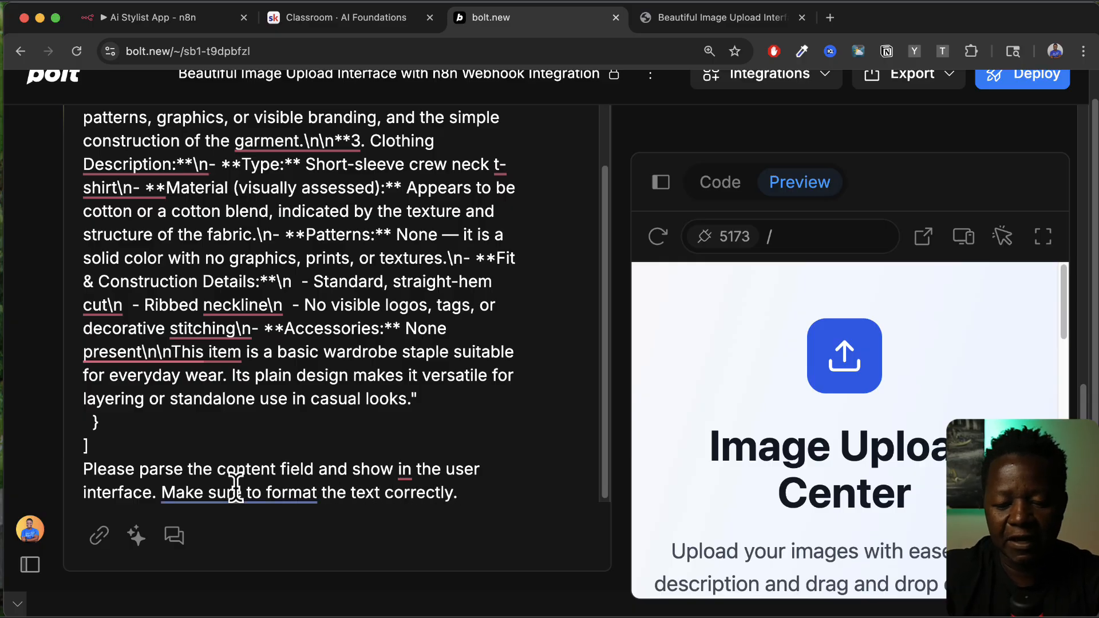
key("Return")
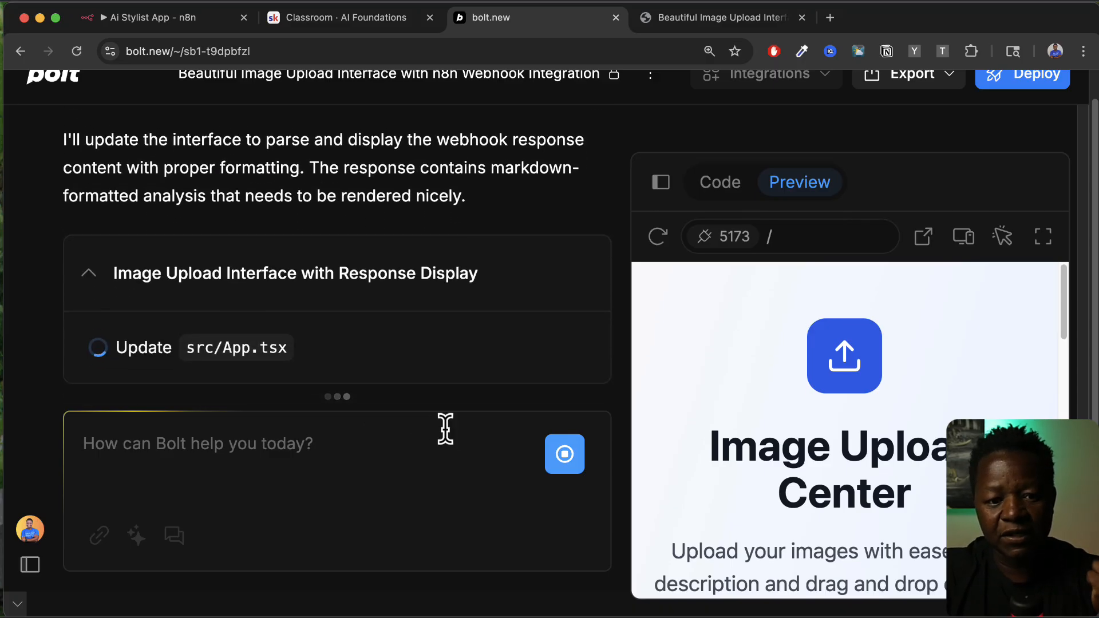
Step: Return to the n8n canvas from the node, check Bolt's progress on the update, and reload the image upload page
left_click(197, 23)
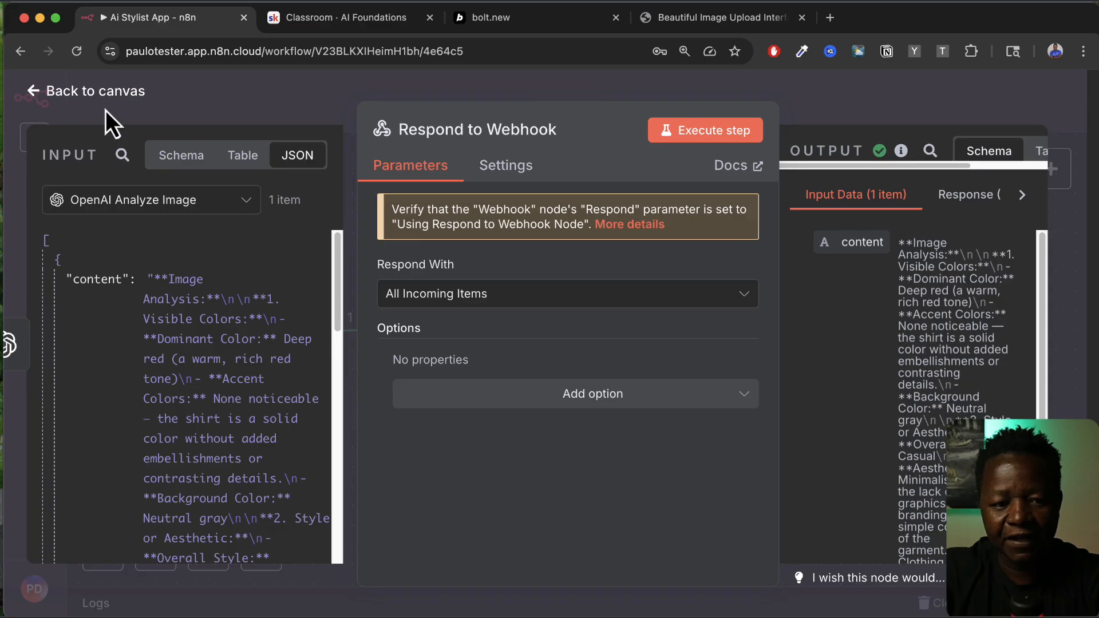
left_click(91, 92)
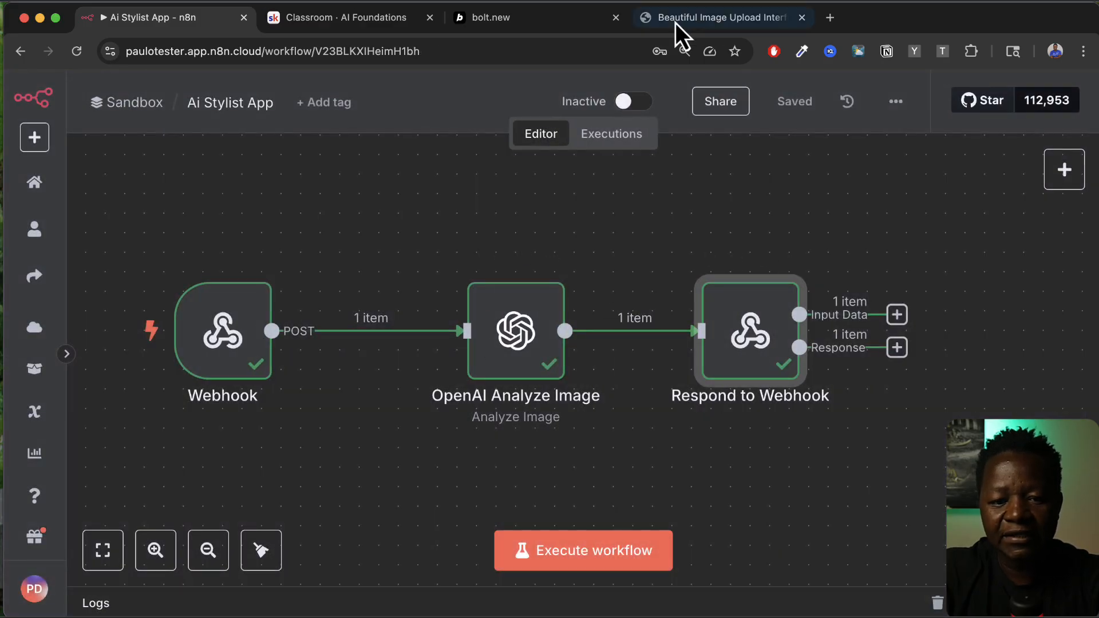
left_click(559, 29)
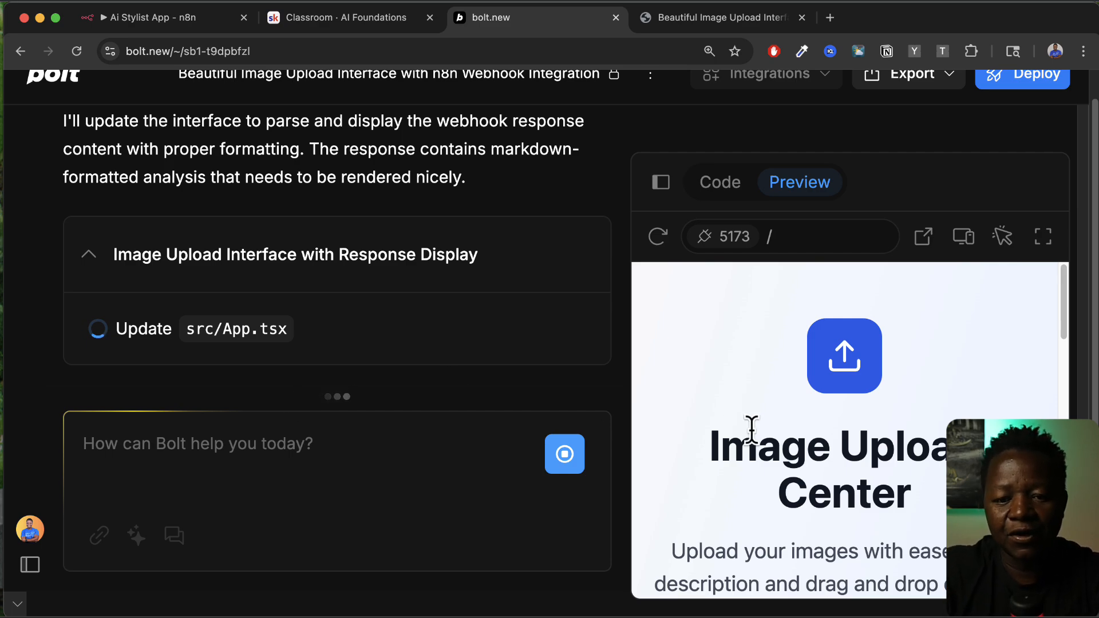
left_click(687, 17)
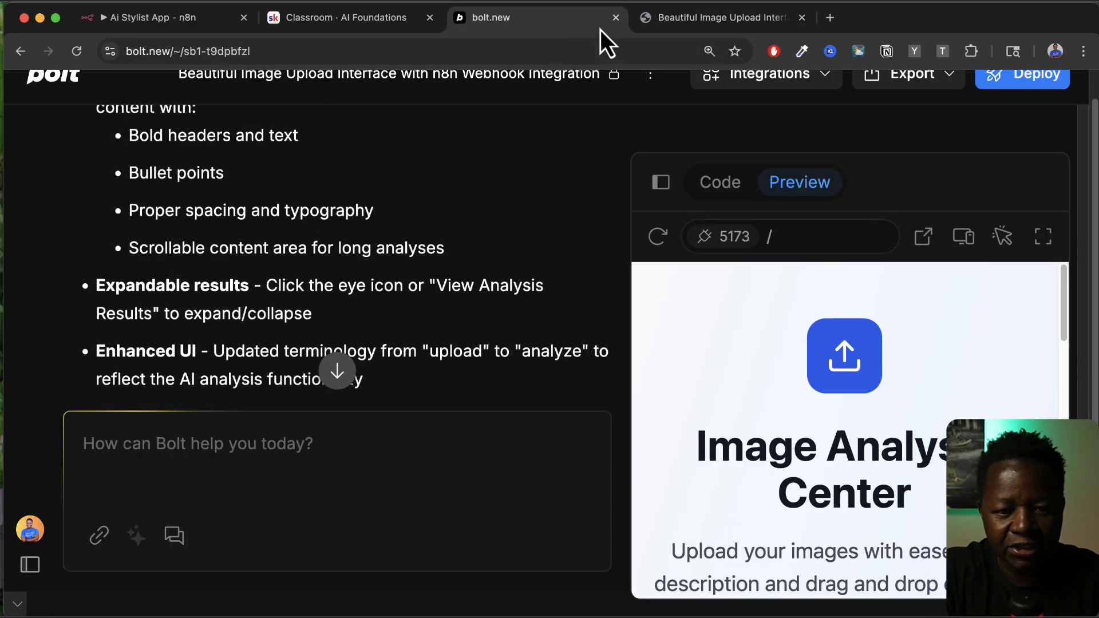
left_click(679, 23)
left_click(76, 51)
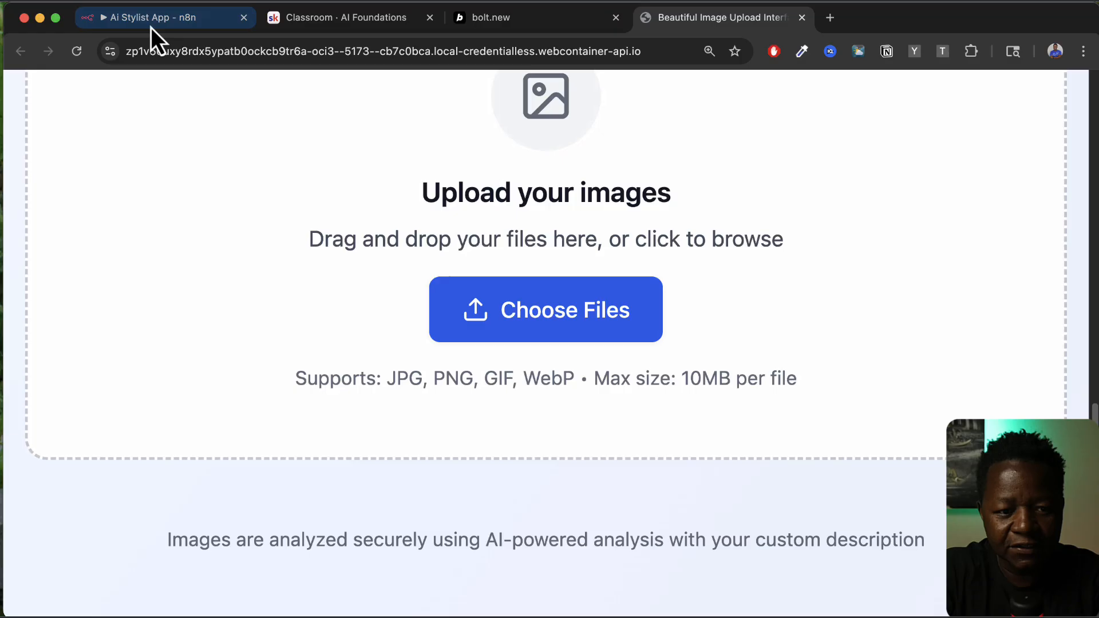
Step: Execute the AI Stylist App workflow in n8n and enter "help me with styling" as the upload page's image description
left_click(151, 20)
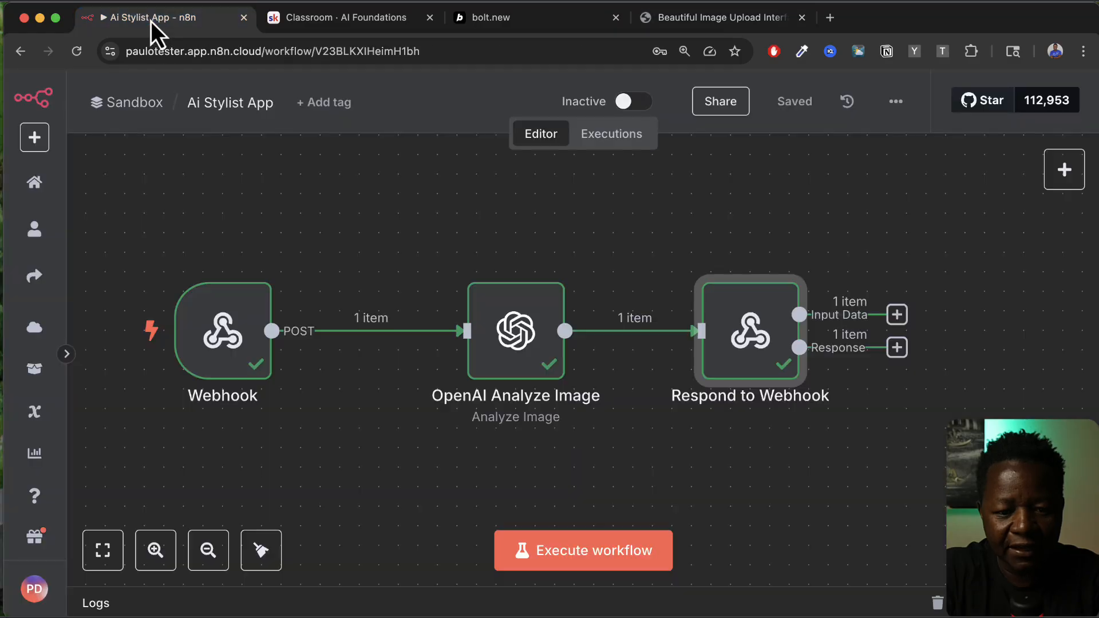
left_click(610, 558)
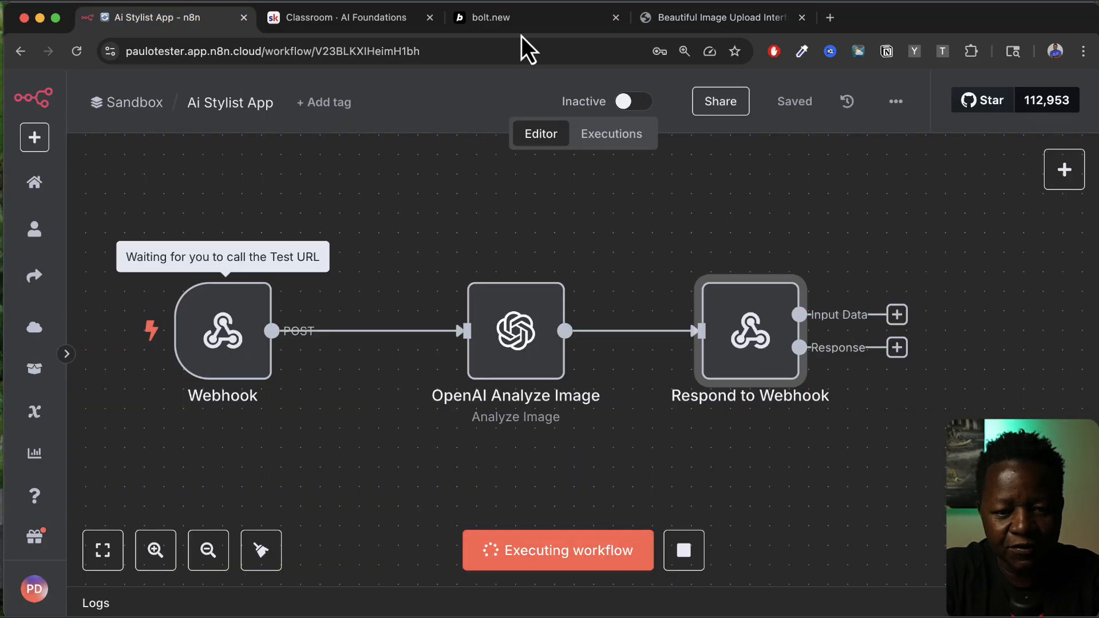
left_click(658, 18)
scroll(571, 349, "up", 8)
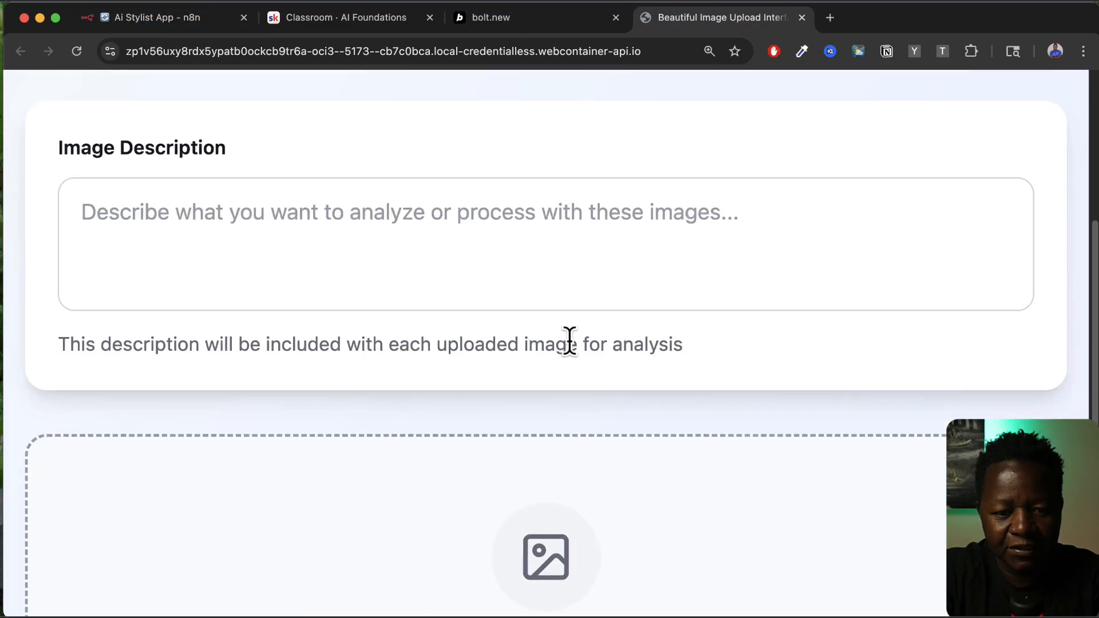
left_click(408, 224)
type("help me with styling")
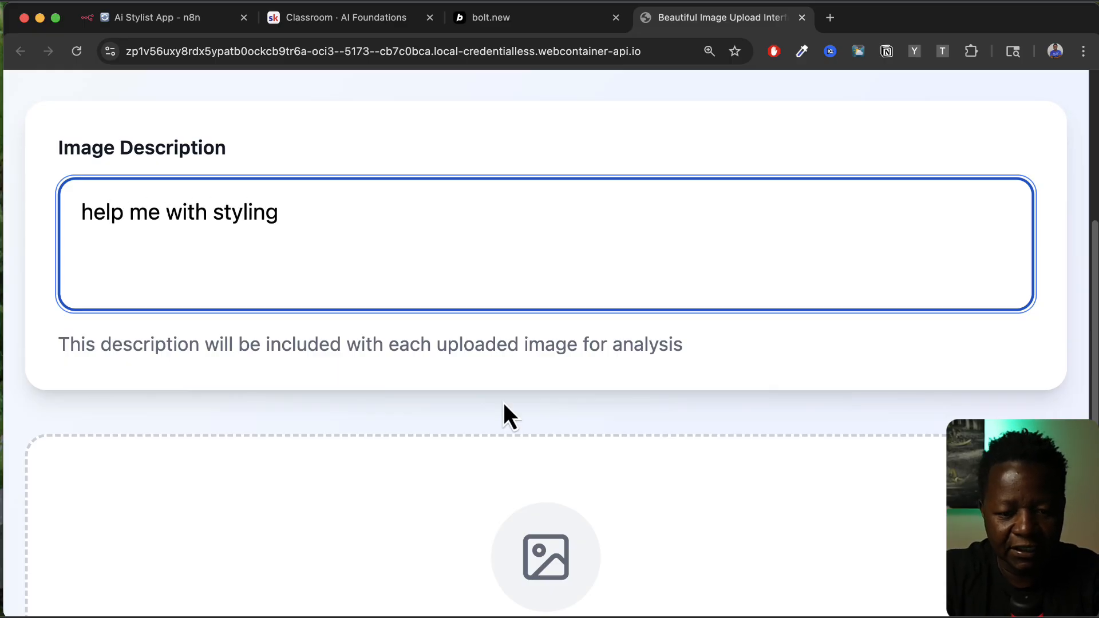
Step: Upload the green dress image "Screenshot 2025-06-25 at 4.01.33 PM.png" from the Desktop and start analyzing all files
scroll(503, 403, "down", 8)
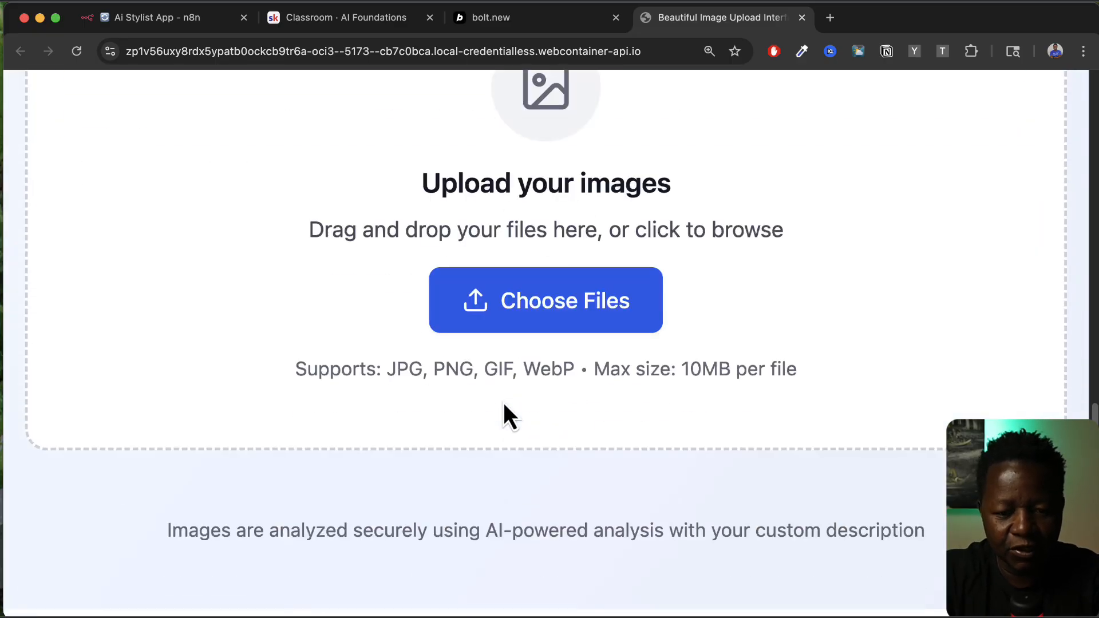
left_click(560, 344)
left_click(235, 387)
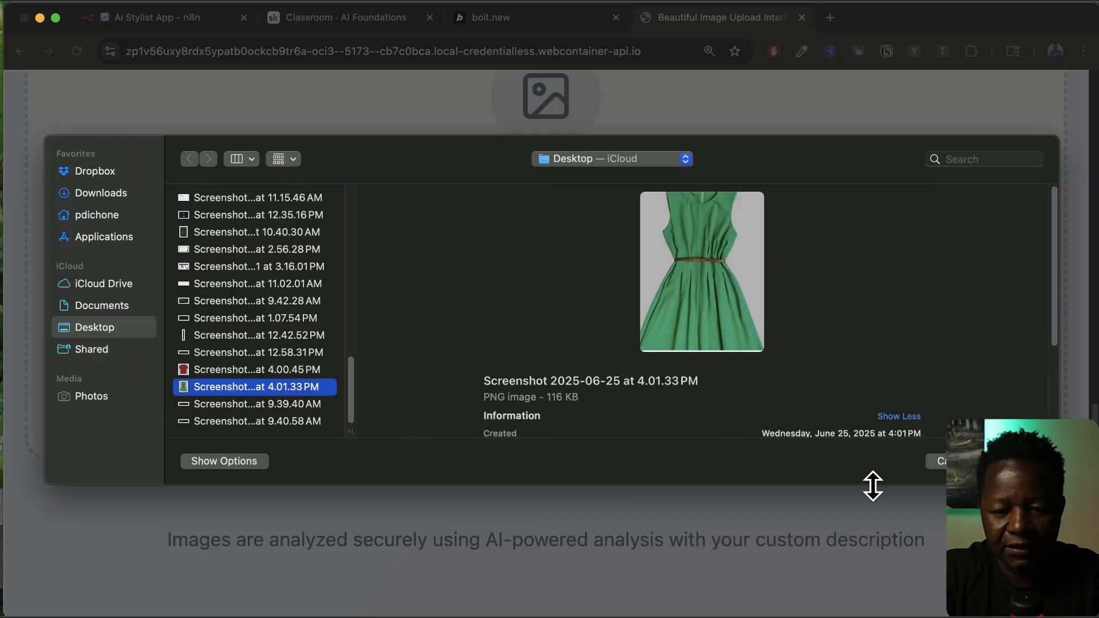
key("Return")
scroll(733, 389, "down", 5)
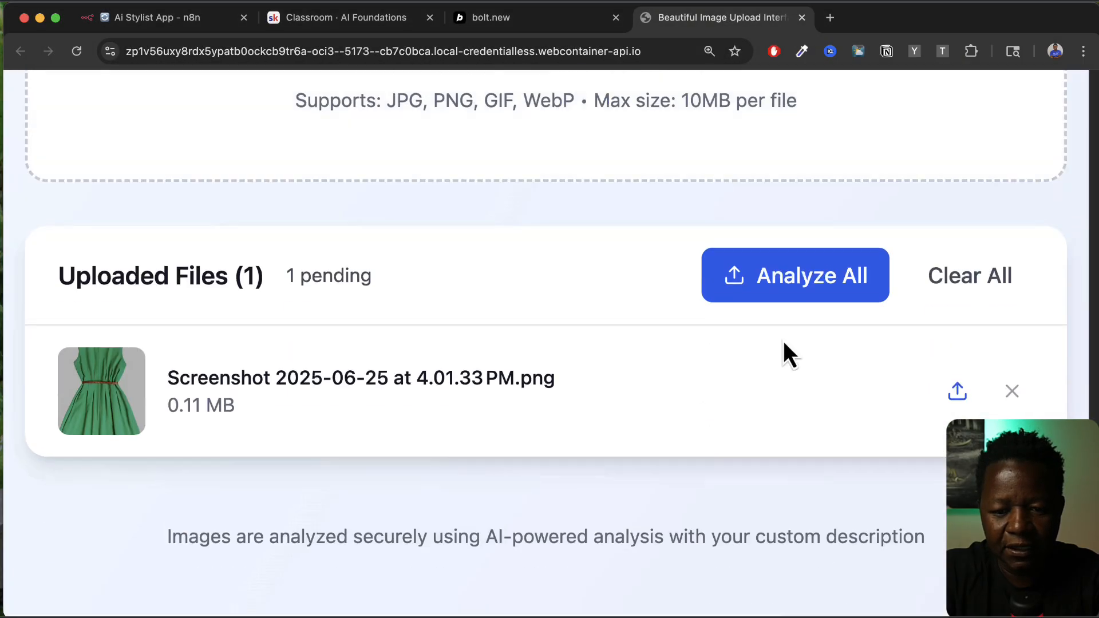
left_click(805, 293)
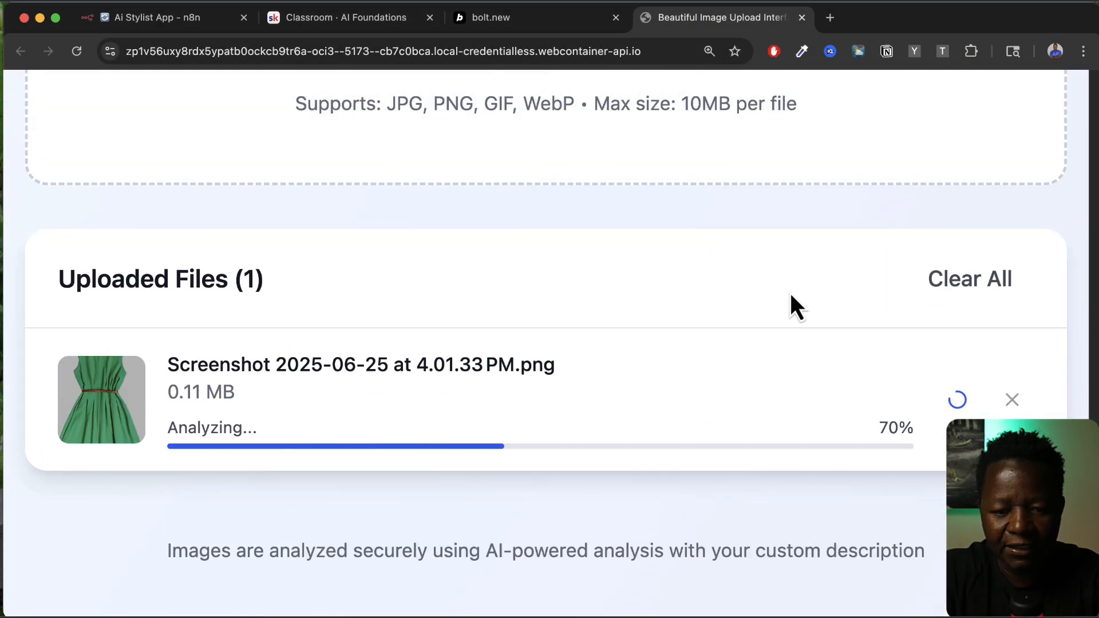
Step: Check the workflow's execution in n8n, return to the upload page, and expand the dress image's analysis results
left_click(201, 23)
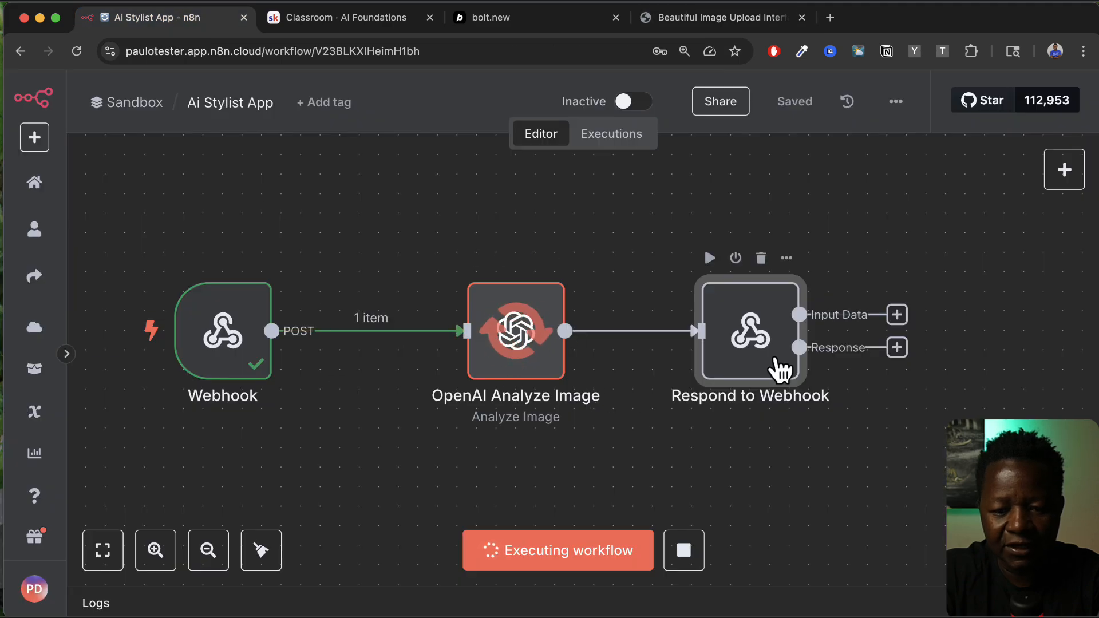
left_click(687, 19)
scroll(401, 486, "down", 2)
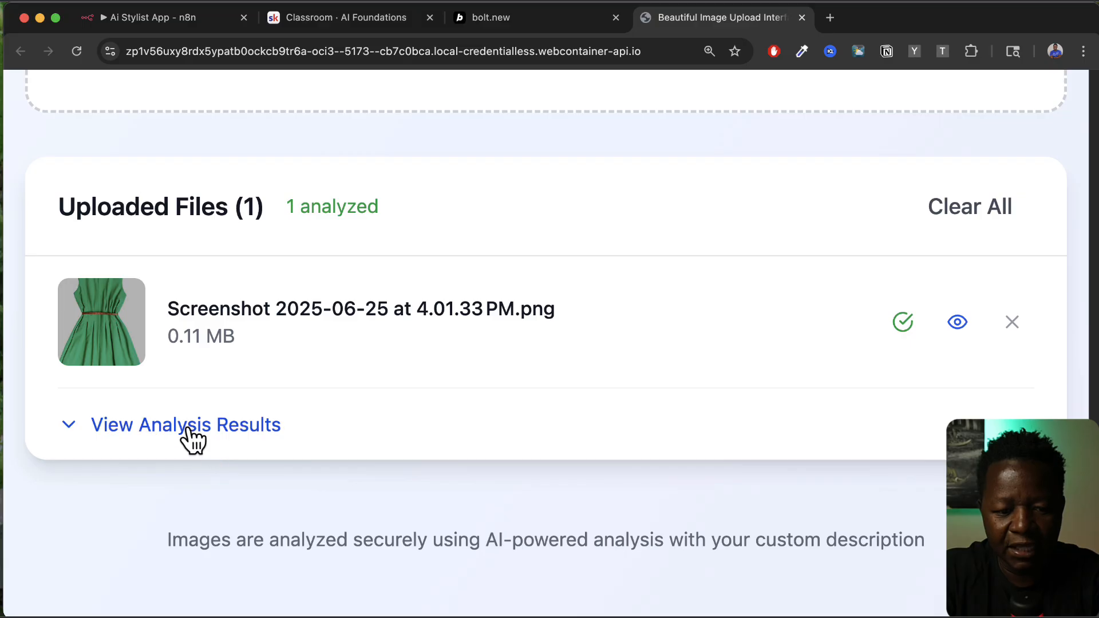
left_click(192, 438)
scroll(355, 552, "down", 3)
scroll(359, 555, "up", 3)
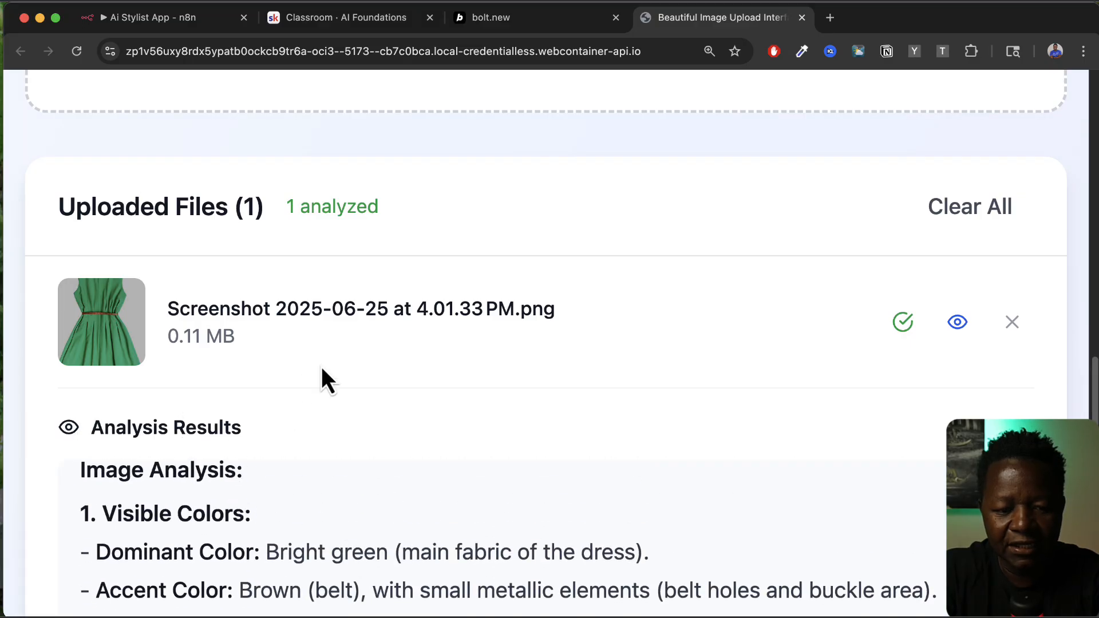
Step: Read the formatted analysis on the upload page and compare it with the data in n8n's Respond to Webhook node
scroll(322, 380, "down", 5)
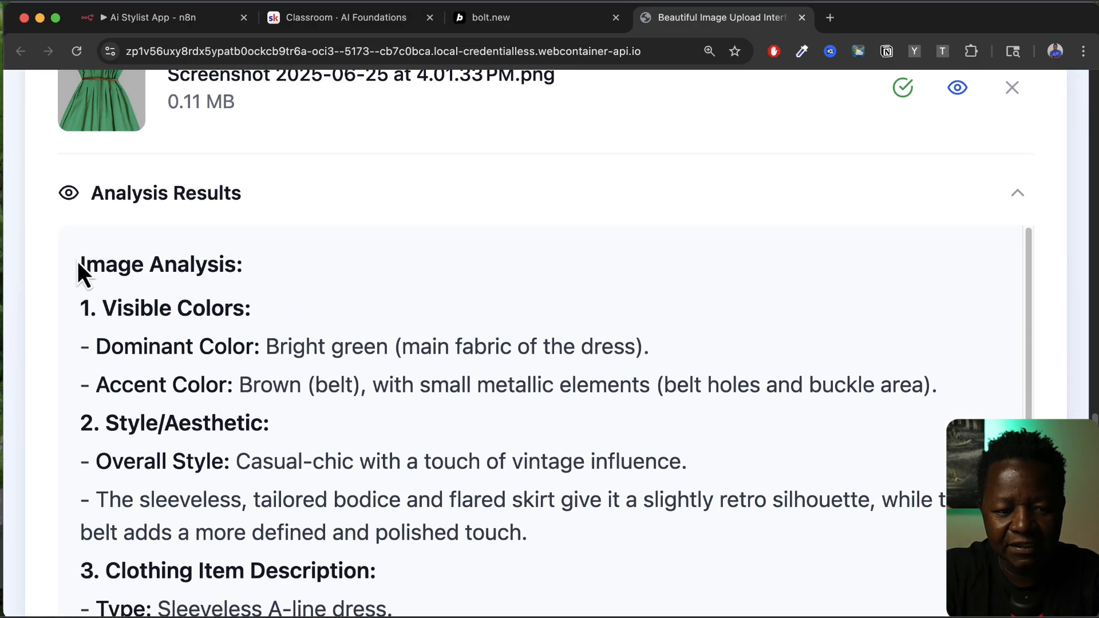
left_click_drag(78, 265, 554, 500)
scroll(556, 544, "down", 2)
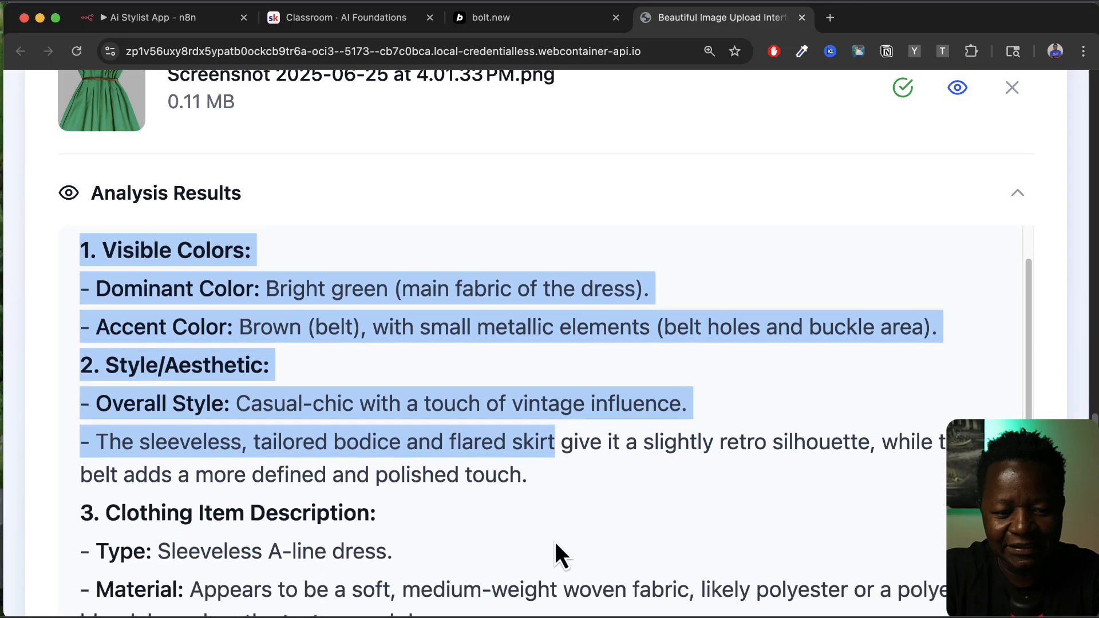
scroll(555, 540, "down", 2)
left_click(194, 16)
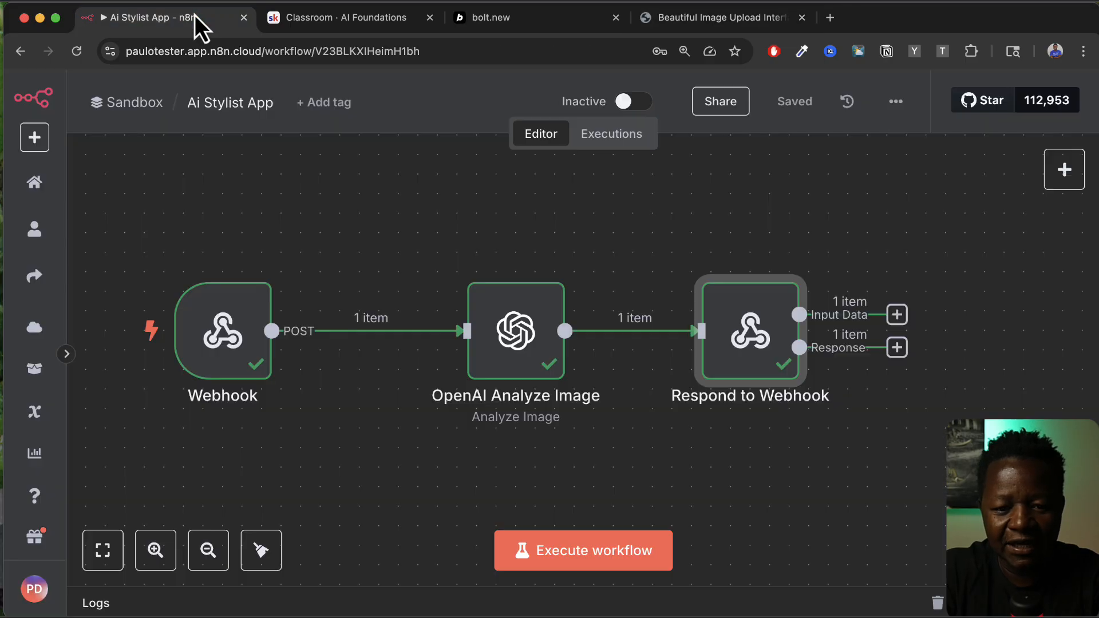
double_click(759, 328)
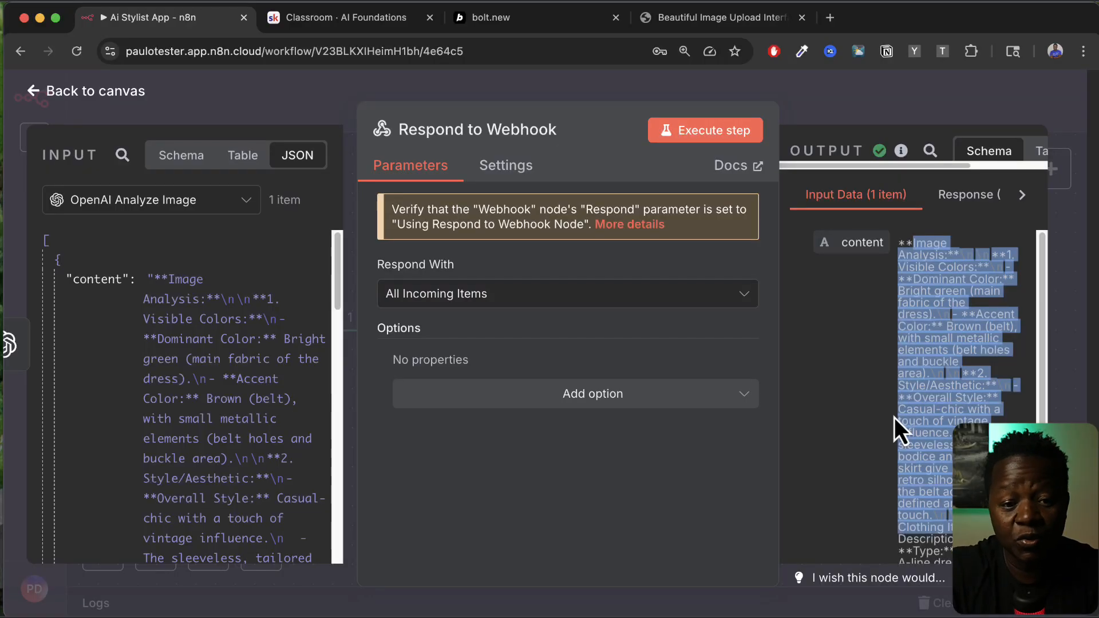
Step: Switch to the AI Foundations classroom on Skool and browse its courses down to Vibe Coding Agents into Apps
left_click(362, 8)
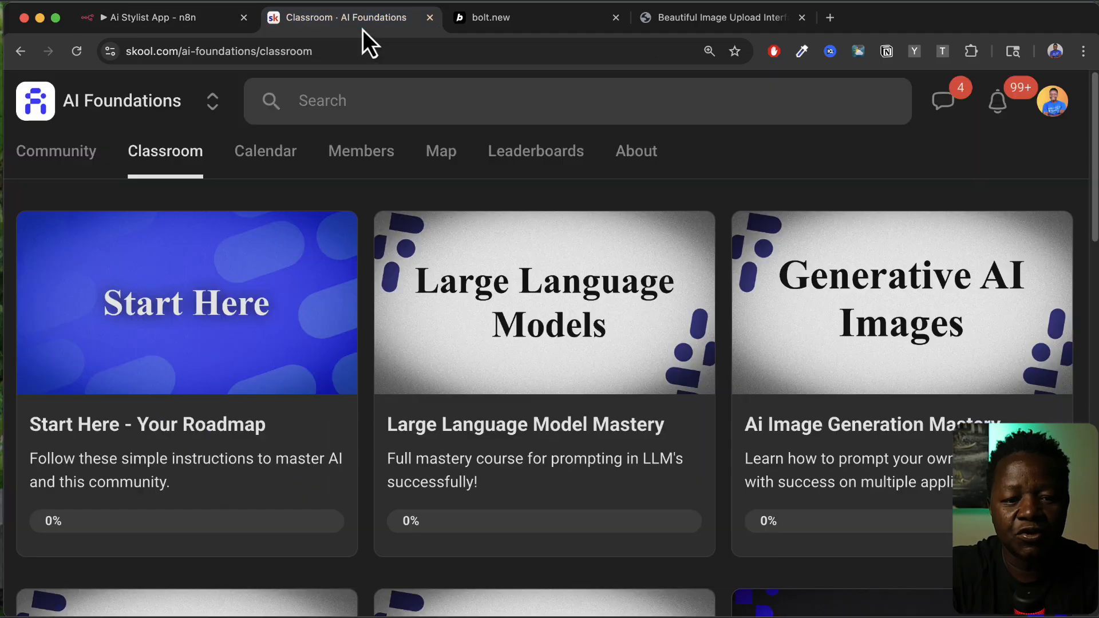
scroll(521, 369, "down", 1)
scroll(521, 369, "down", 10)
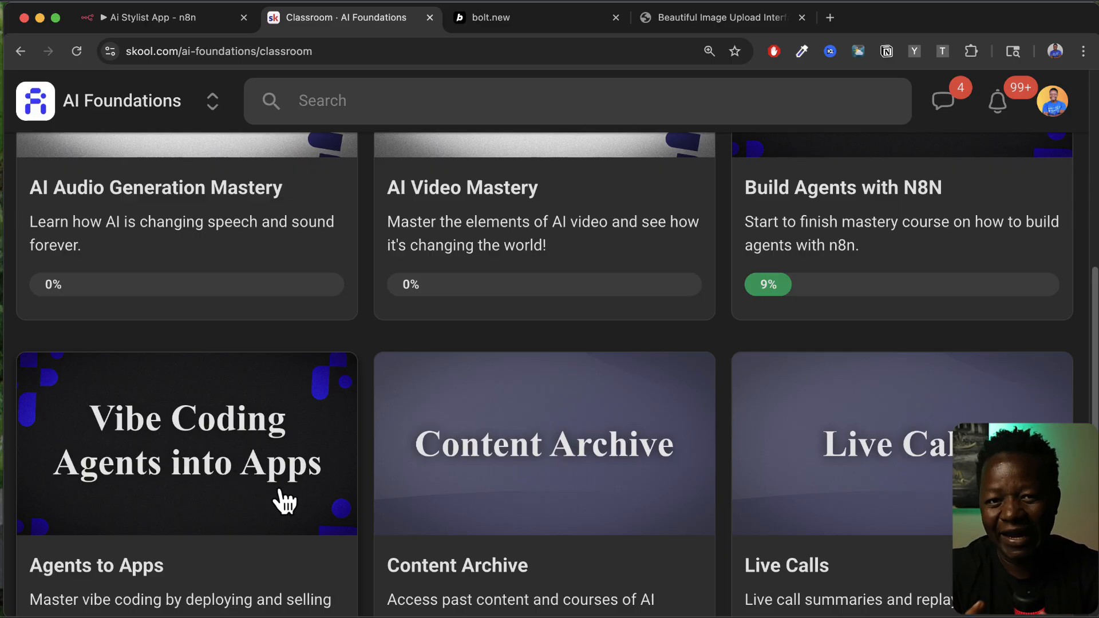
Step: Open the AI Foundations Community page on Skool and browse its posts
scroll(239, 483, "up", 10)
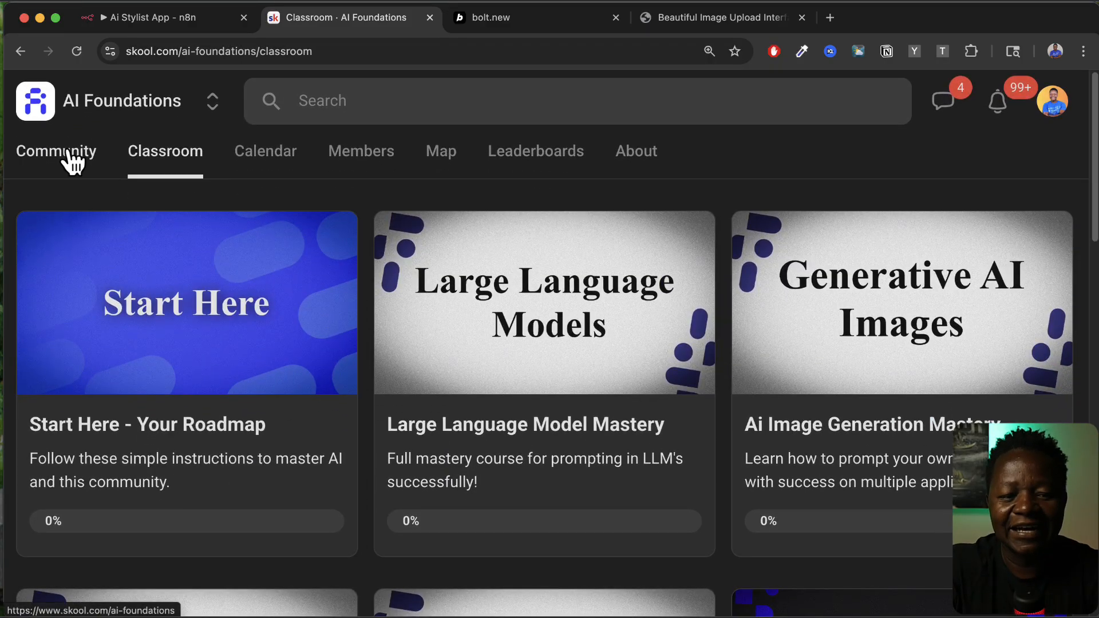
left_click(68, 154)
scroll(852, 486, "down", 3)
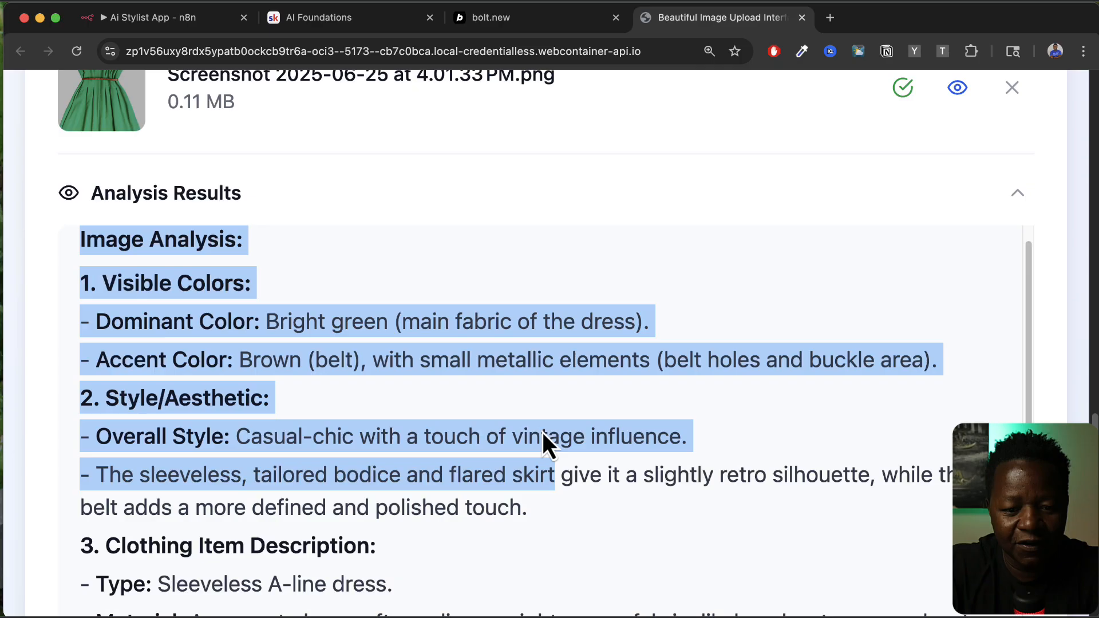
Step: Read the green dress's analysis results on the upload page, and return to the n8n workflow canvas from the Respond to Webhook node
left_click(541, 435)
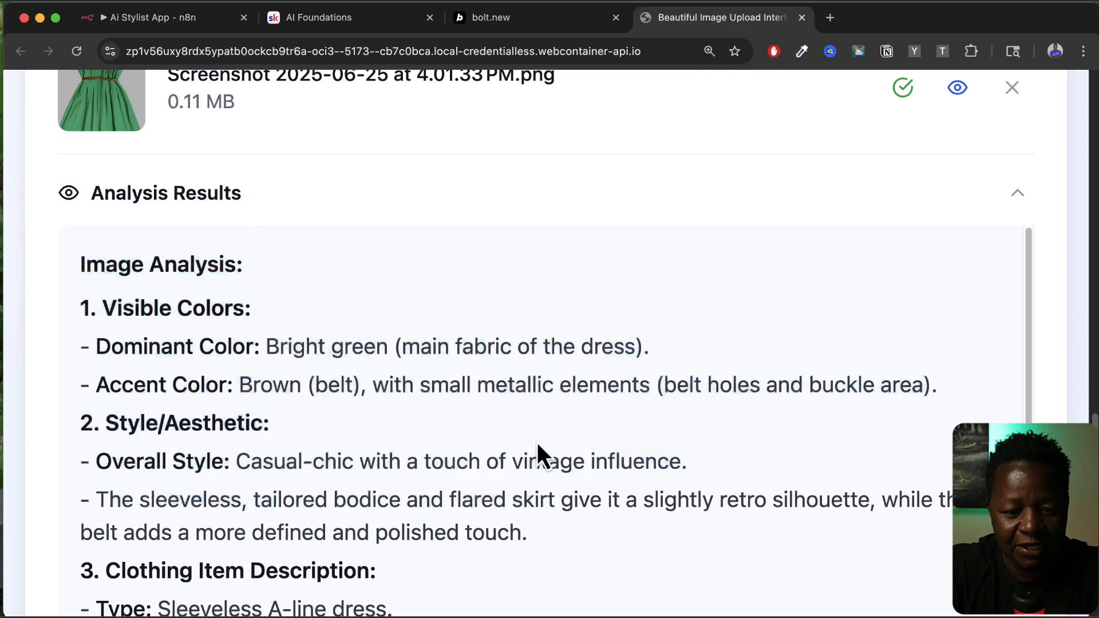
scroll(537, 442, "down", 3)
scroll(537, 442, "down", 5)
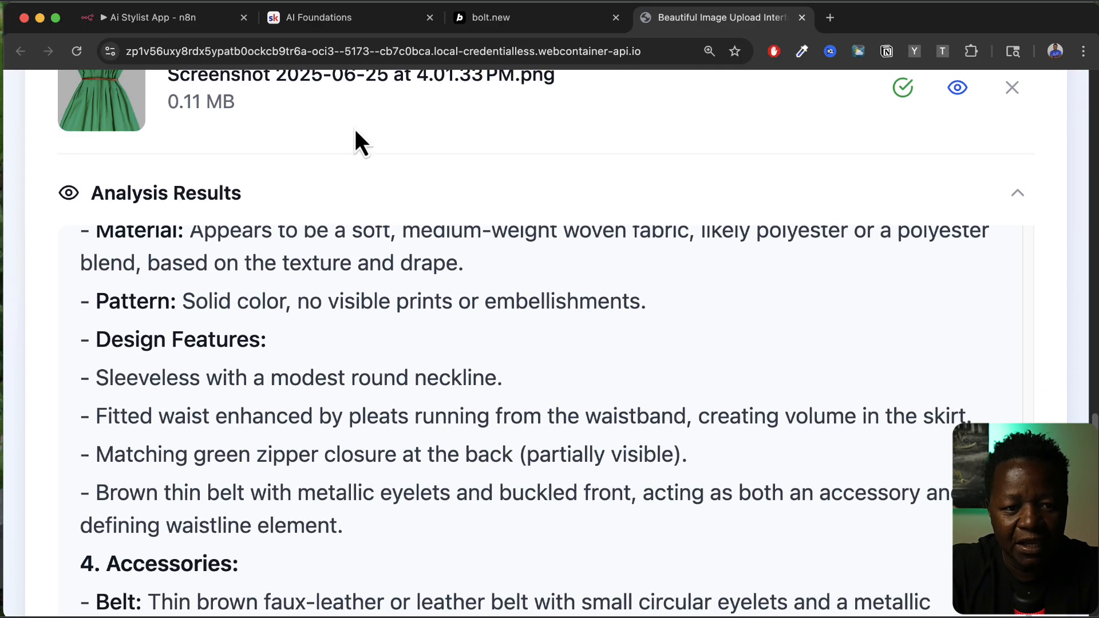
left_click(141, 12)
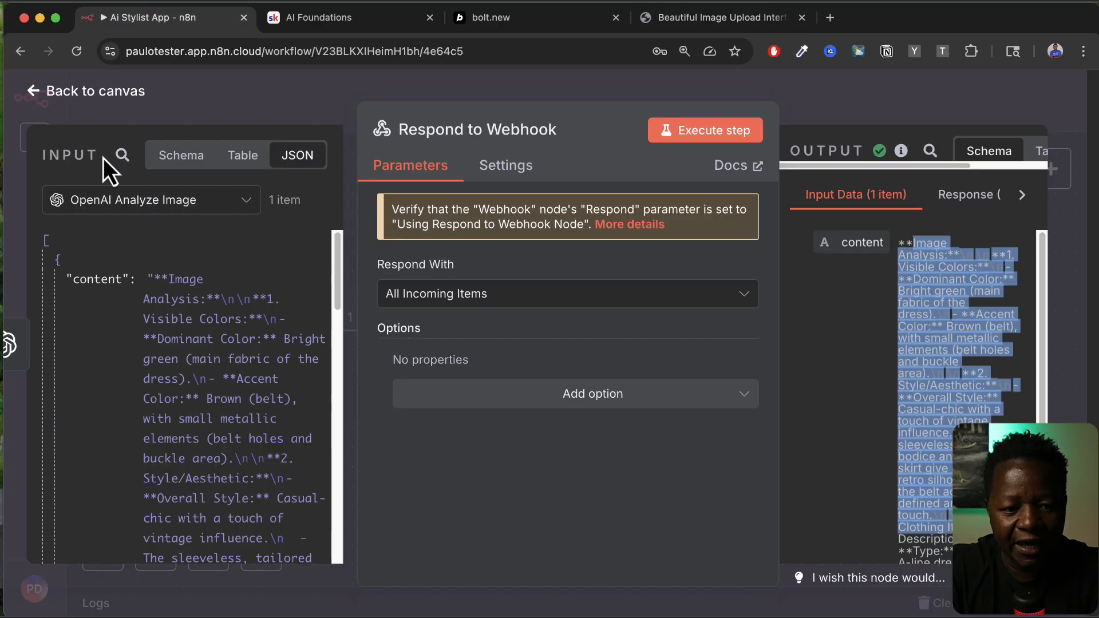
left_click(100, 93)
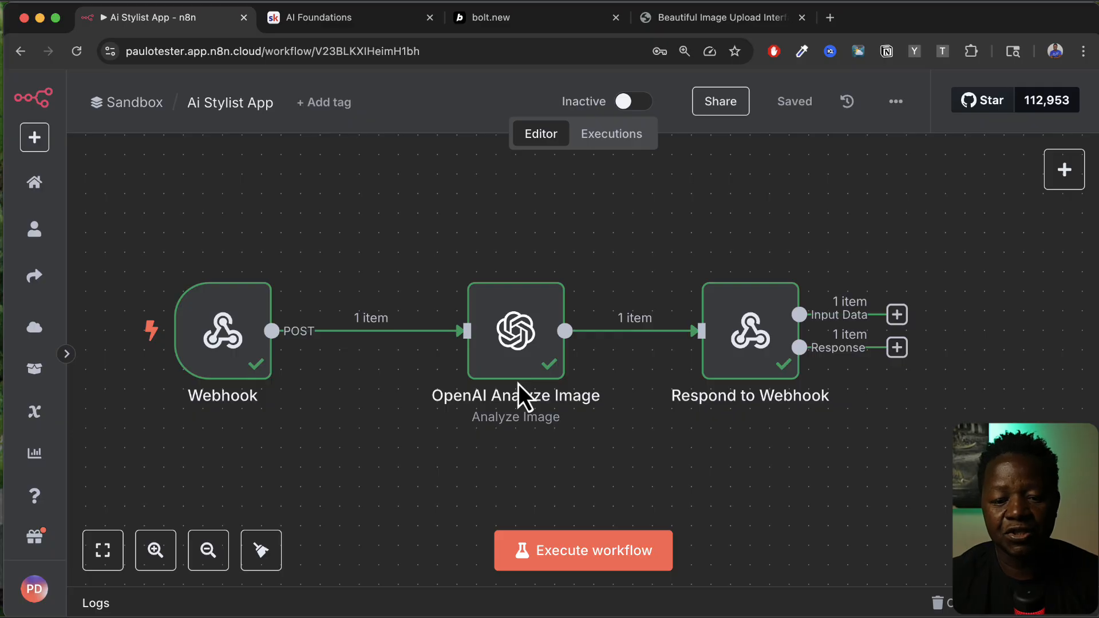
Step: Review the OpenAI Analyze Image node's input and output, and the description and uploaded file on the image upload page
double_click(535, 351)
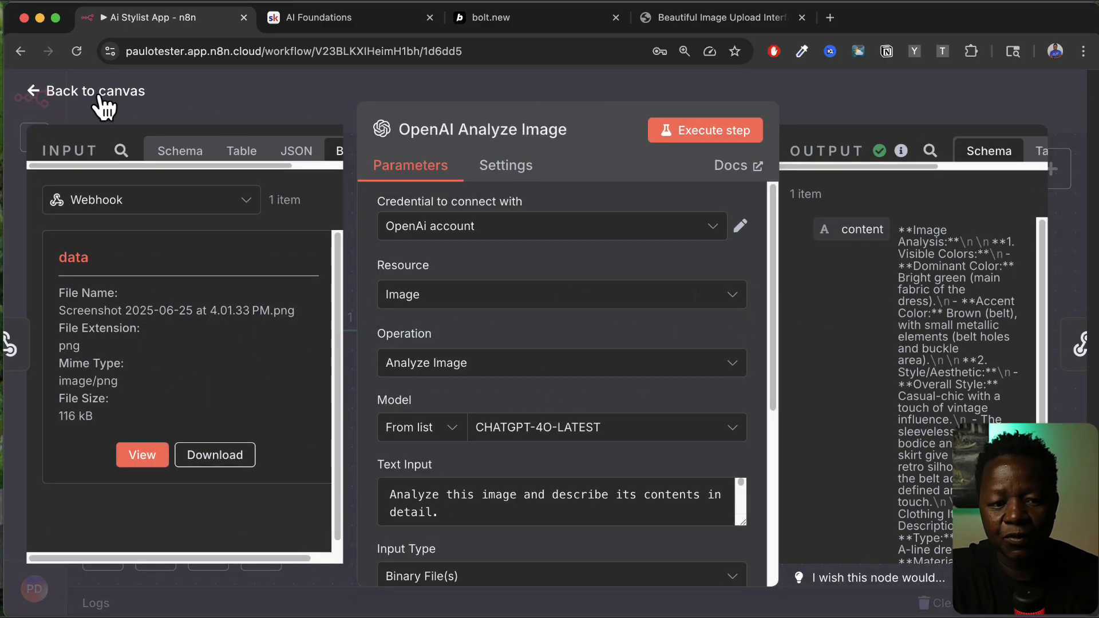
left_click(100, 93)
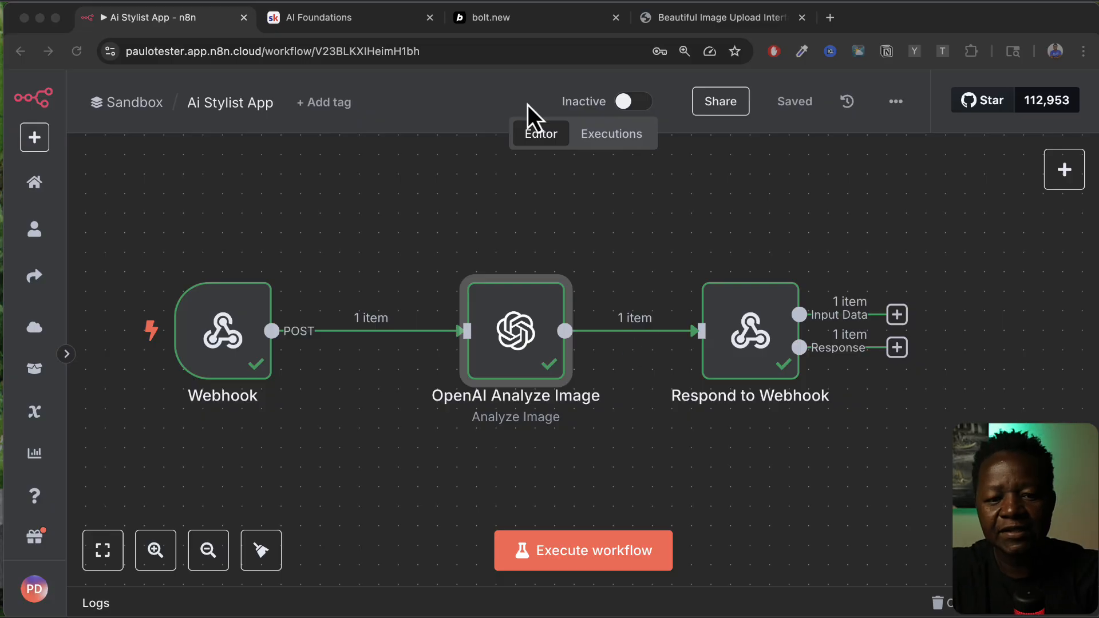
left_click(667, 20)
scroll(318, 484, "up", 15)
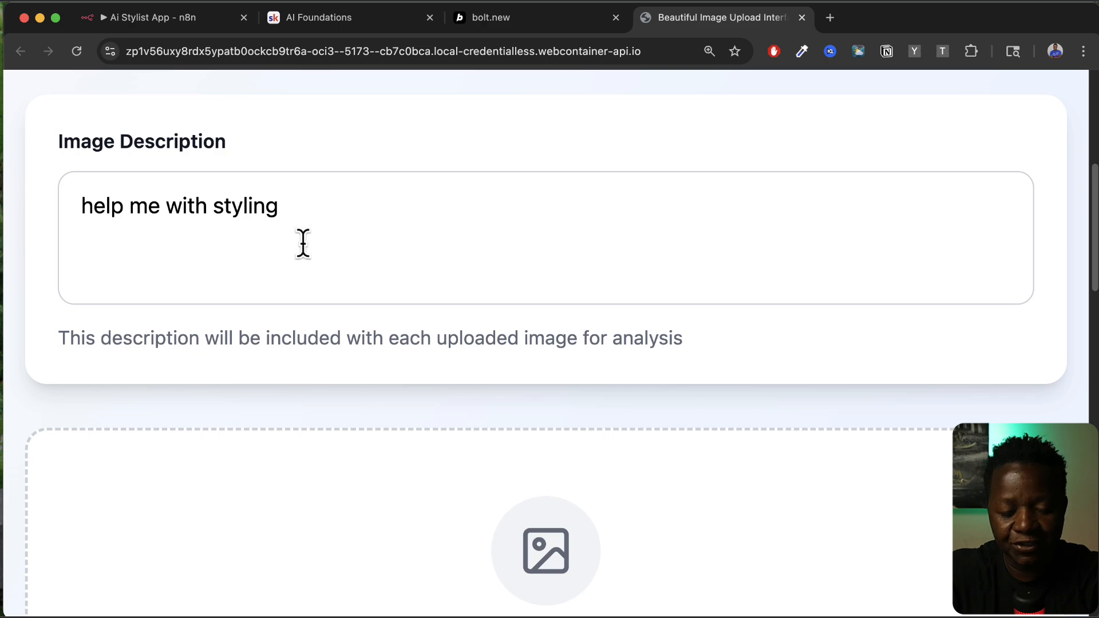
scroll(302, 243, "down", 10)
scroll(318, 267, "down", 2)
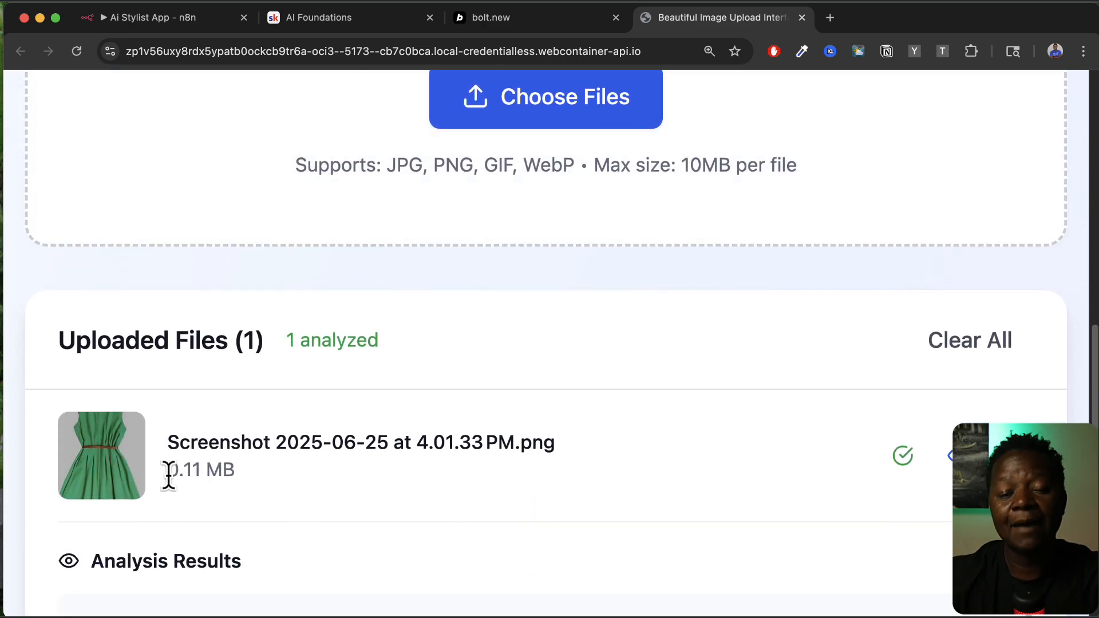
Step: Return to the n8n workflow and insert an Edit Fields (Set) node between OpenAI Analyze Image and Respond to Webhook
left_click(167, 19)
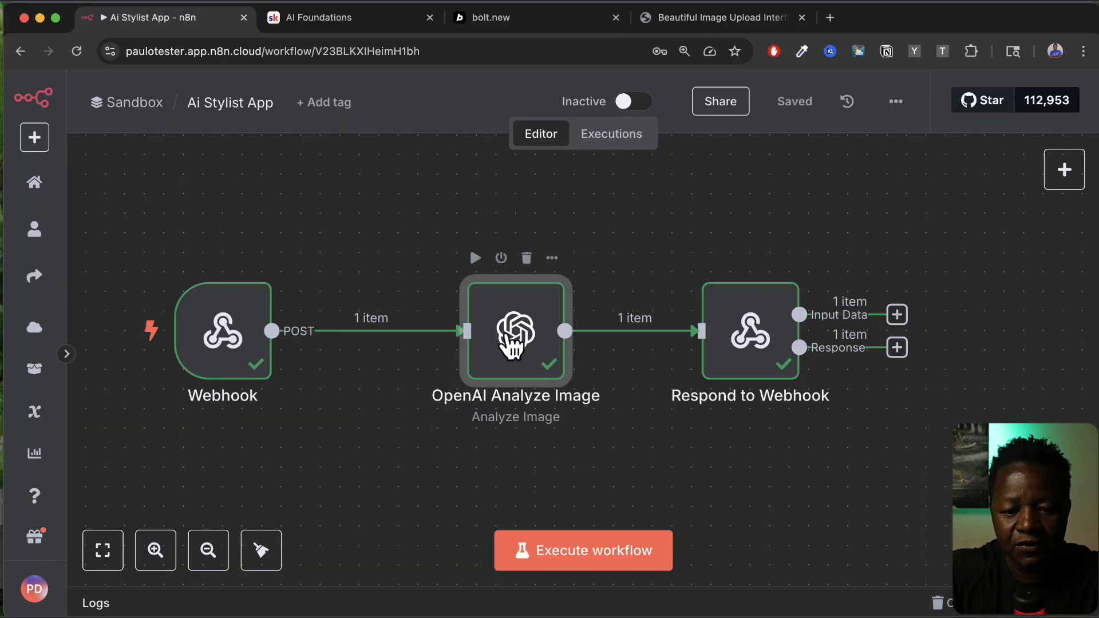
scroll(658, 361, "right", 1)
left_click(583, 335)
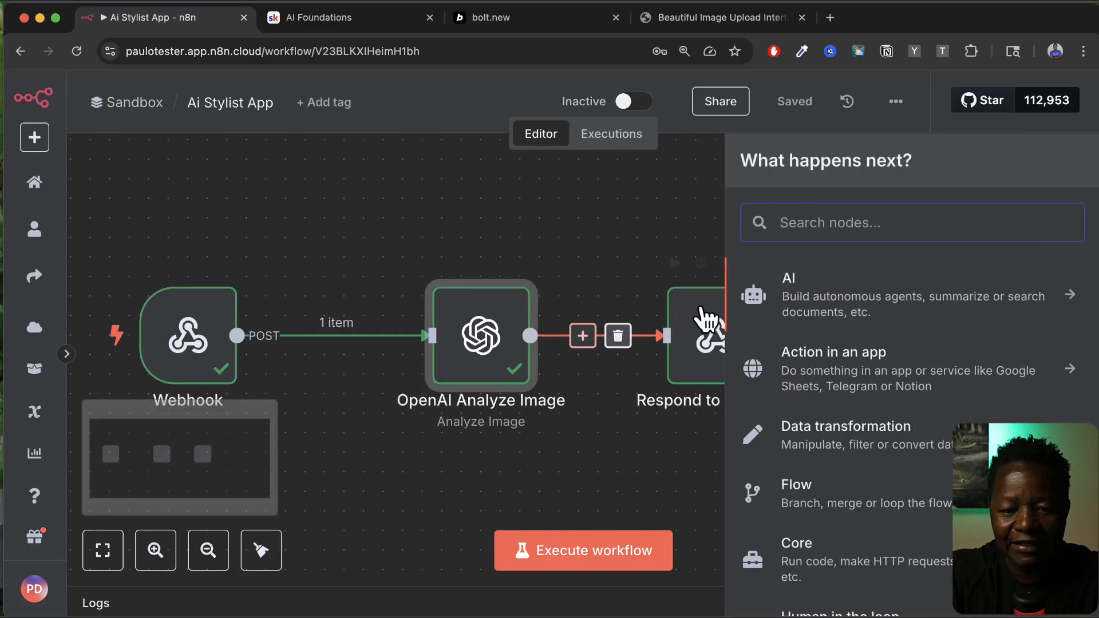
type("edit")
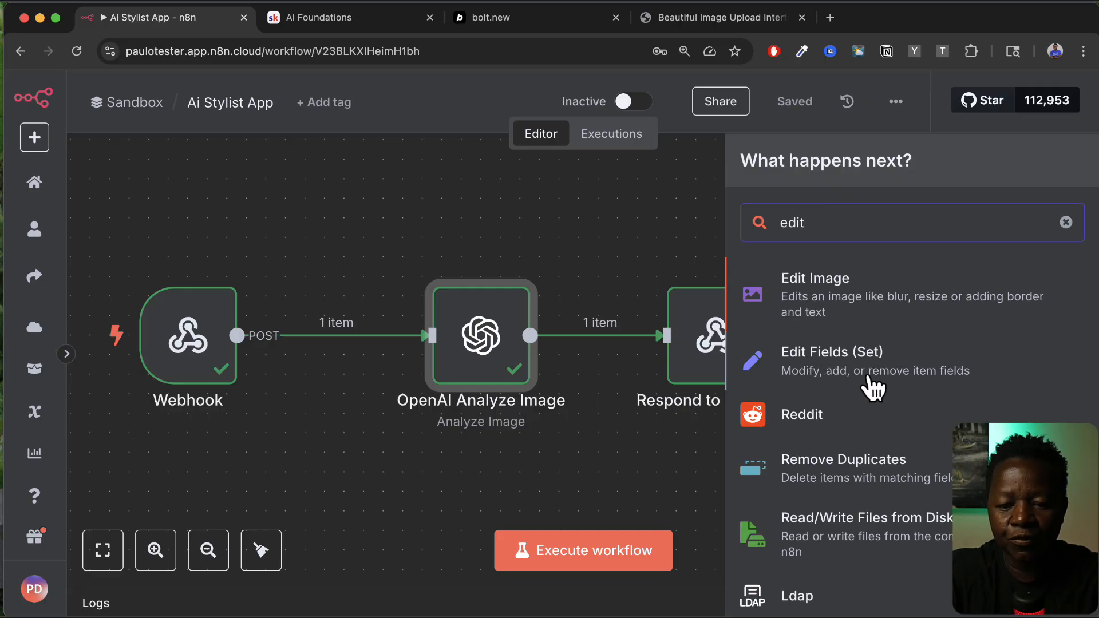
left_click(841, 374)
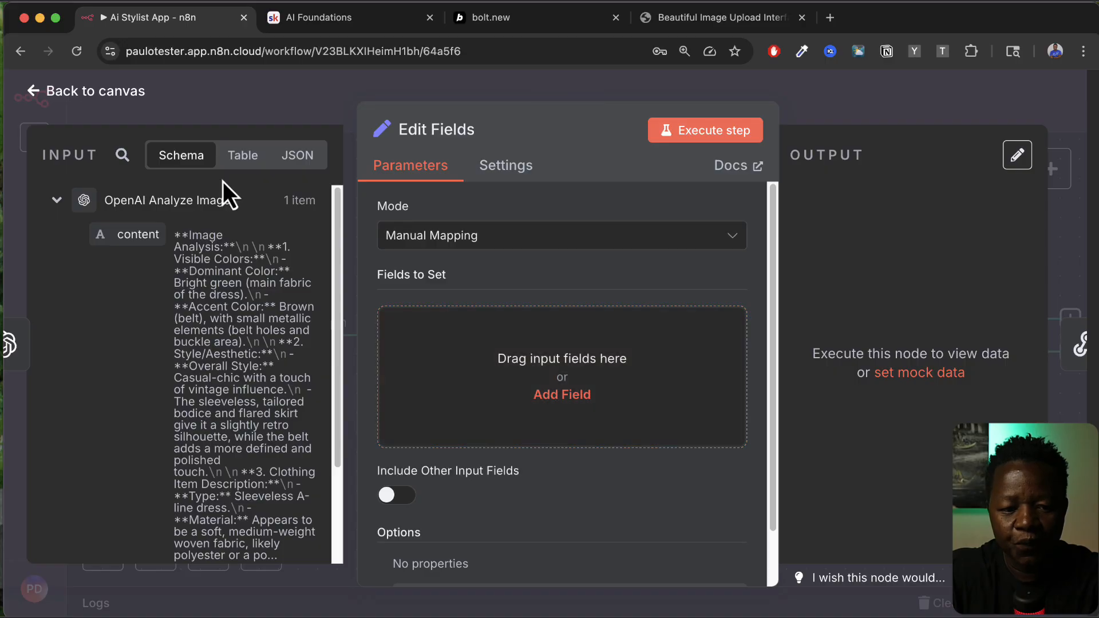
Step: Rename the Edit Fields node as "Combine data" and return to the canvas
left_click(485, 131)
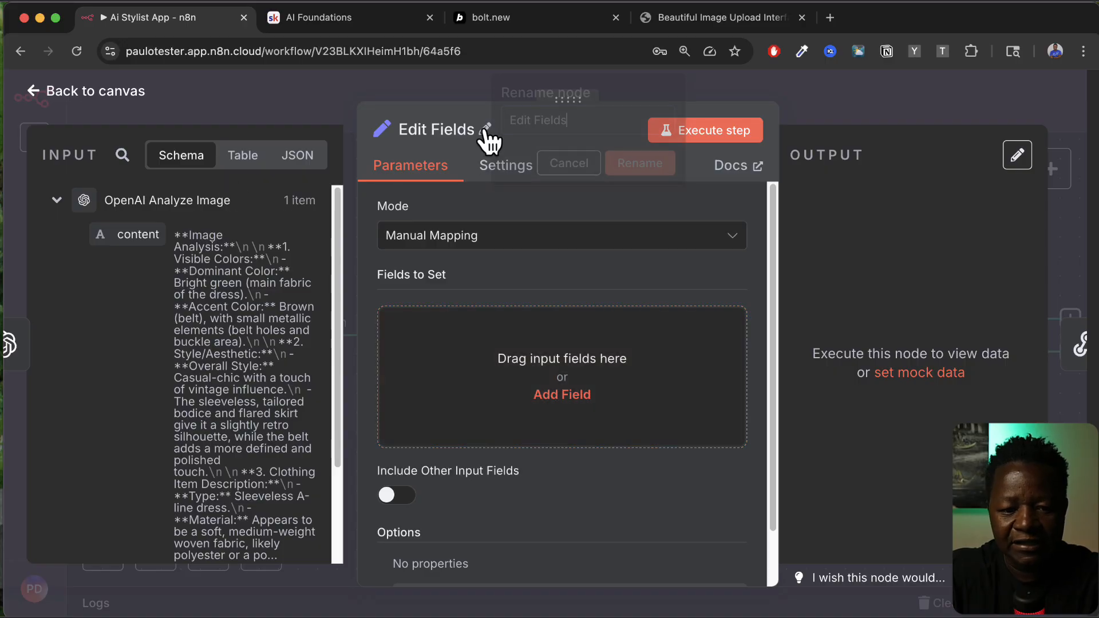
type("Combine data")
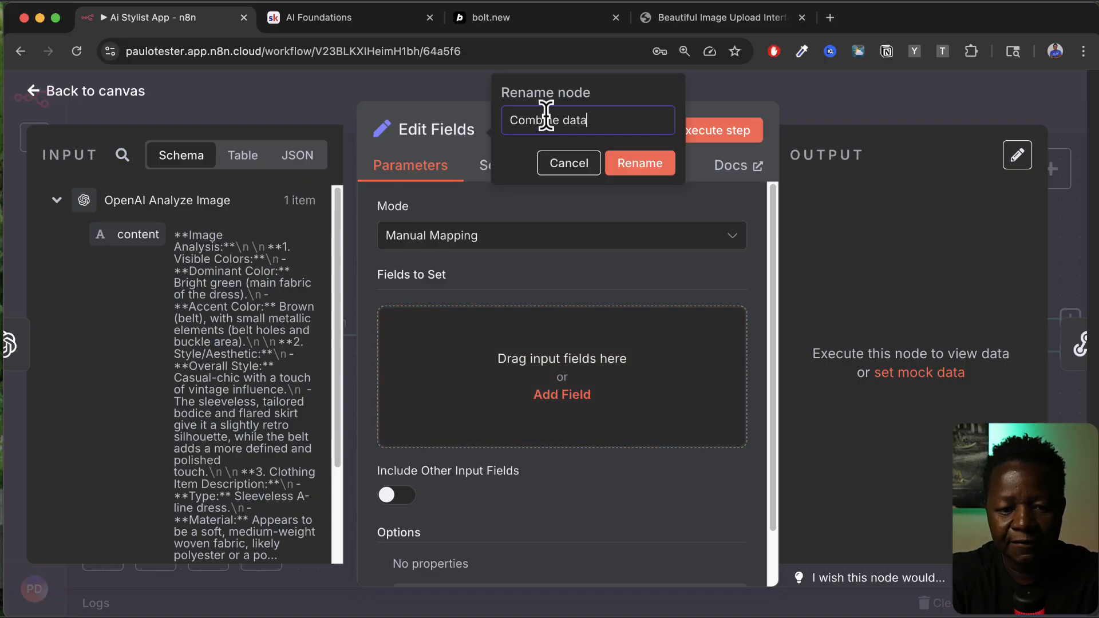
key("Return")
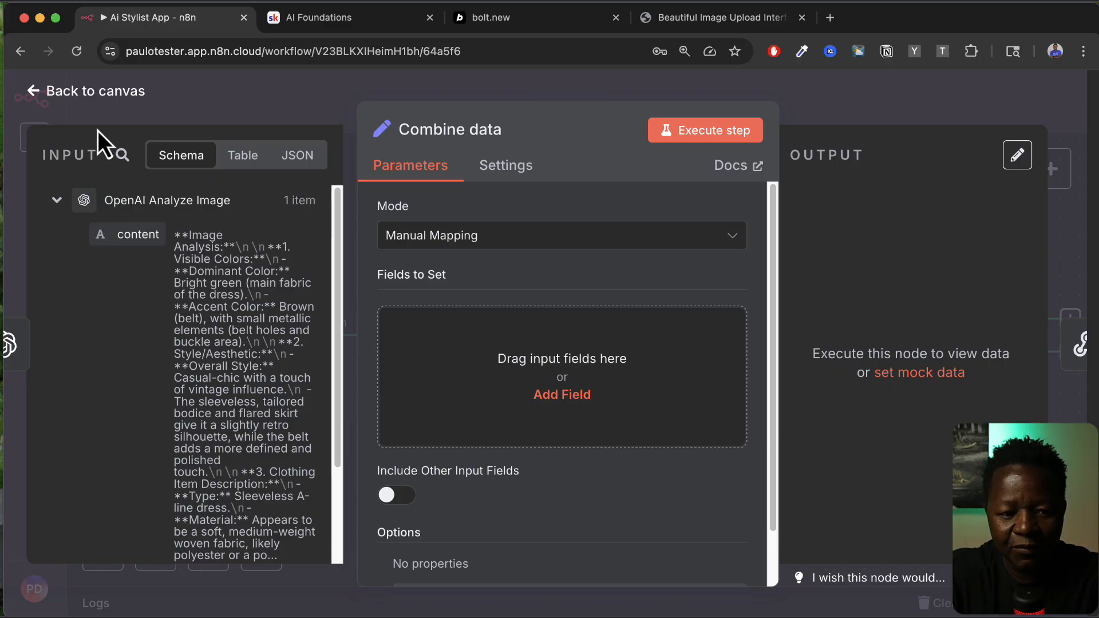
left_click(74, 94)
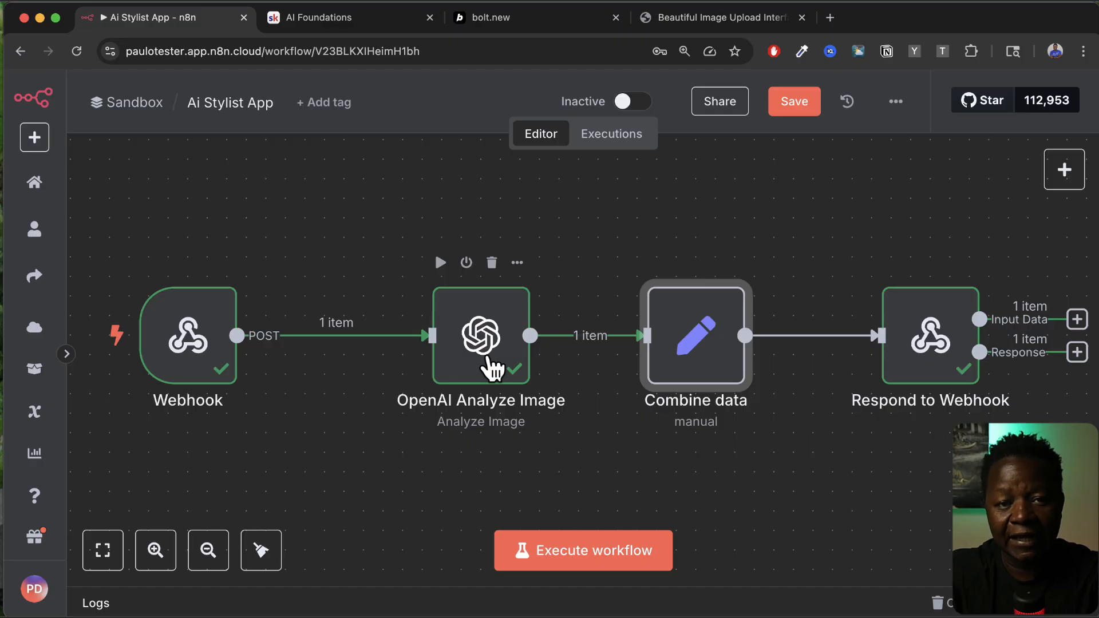
Step: In the Combine data node, map the OpenAI Analyze Image content output as a field to set
double_click(687, 356)
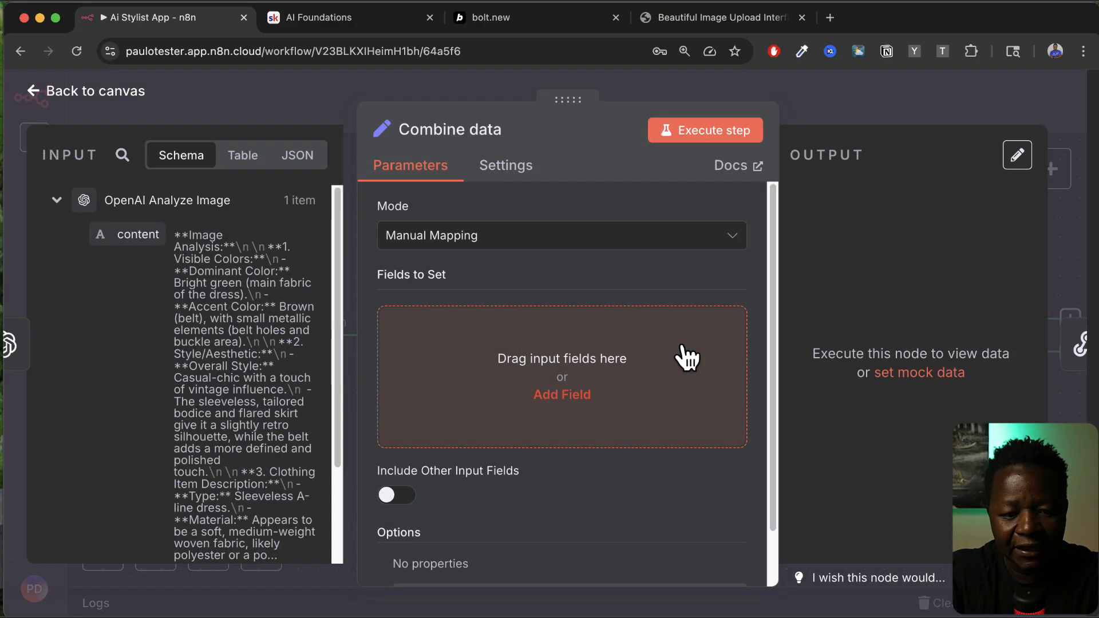
scroll(189, 337, "down", 4)
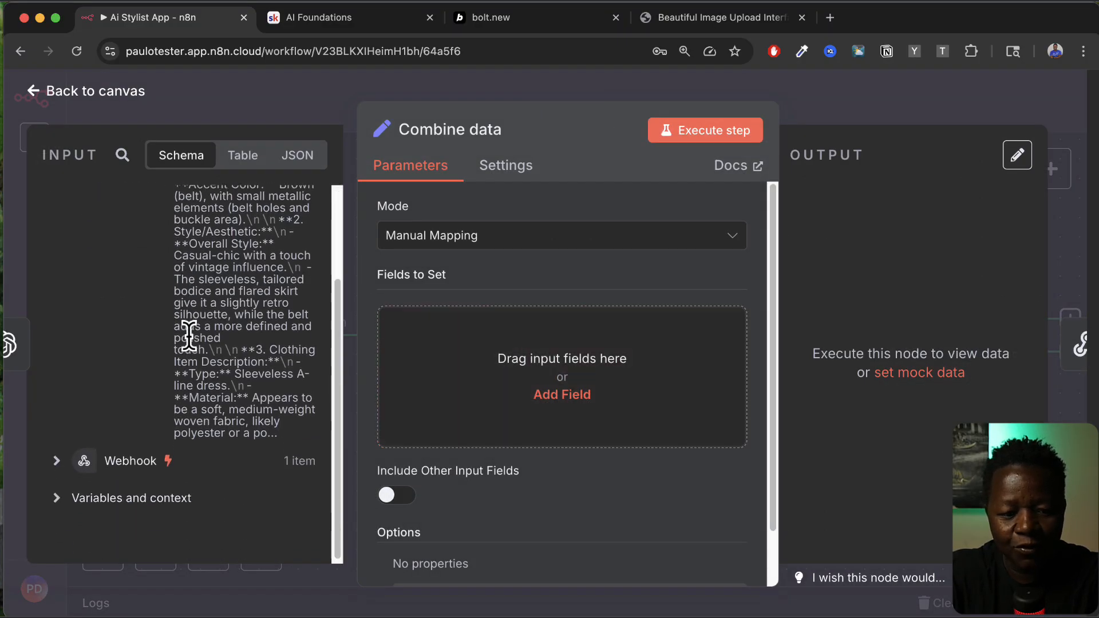
scroll(189, 336, "up", 3)
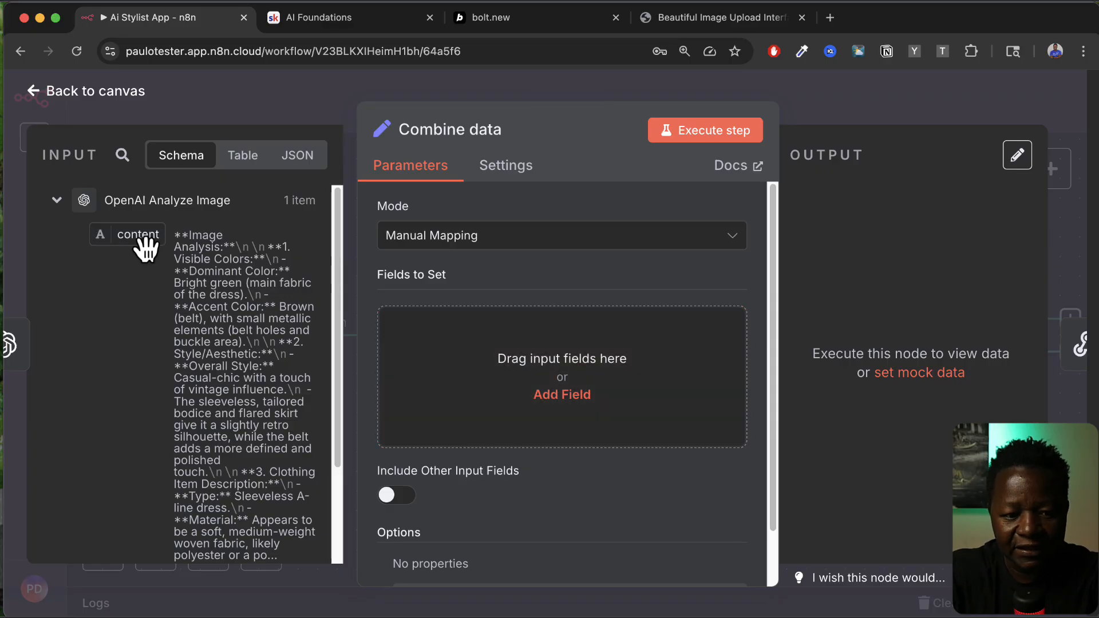
left_click_drag(144, 246, 577, 366)
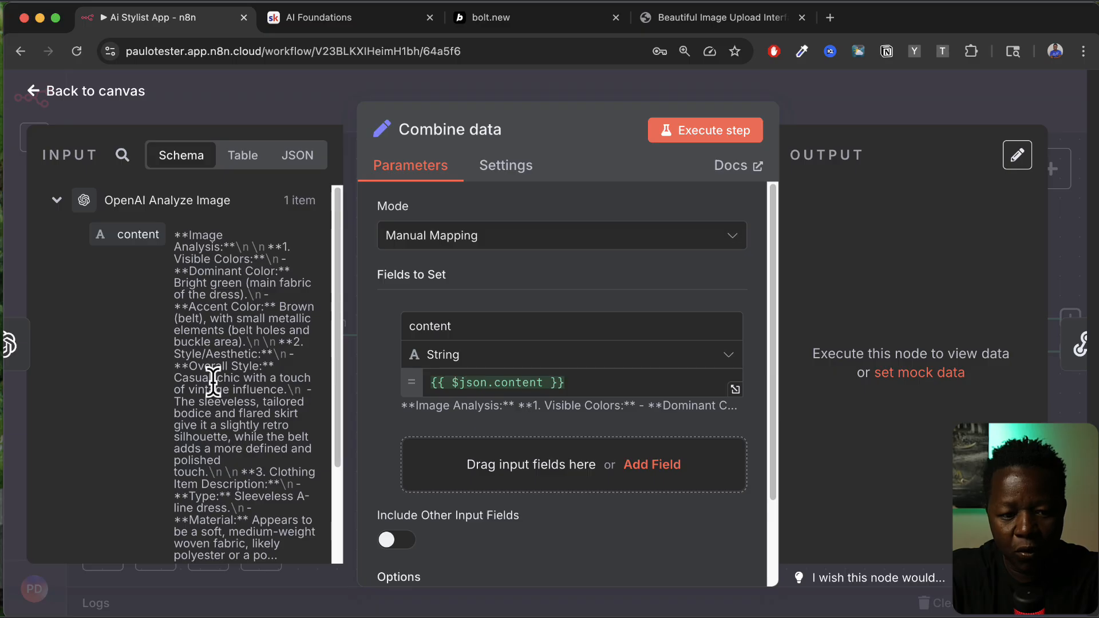
Step: Map the description from the Webhook body as a second field to set in the Combine data node
scroll(213, 381, "down", 3)
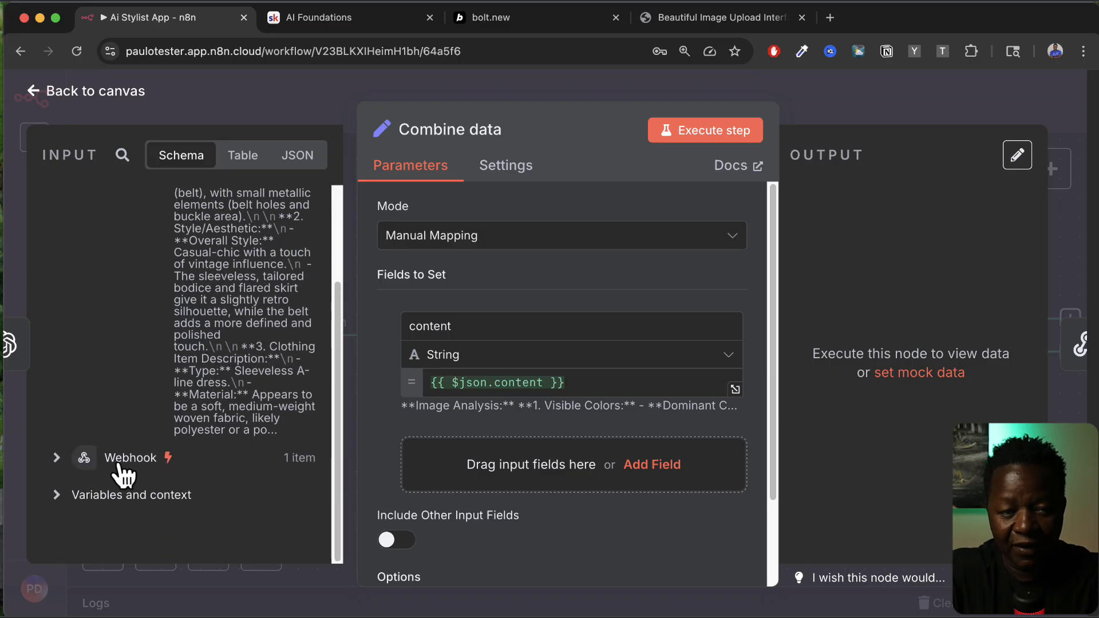
left_click(57, 459)
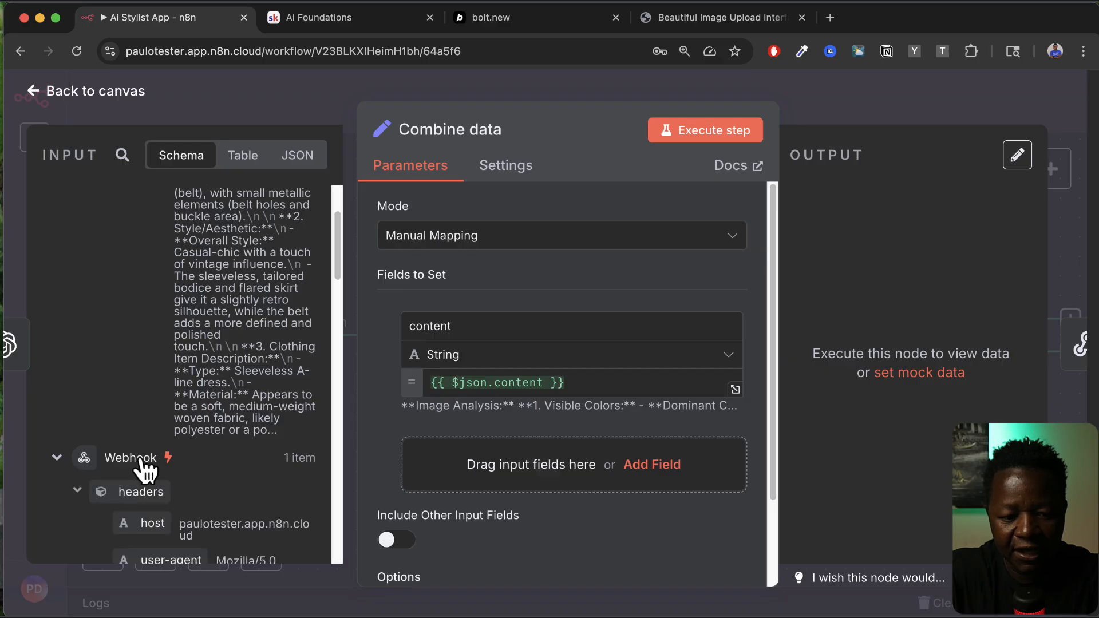
scroll(142, 463, "down", 10)
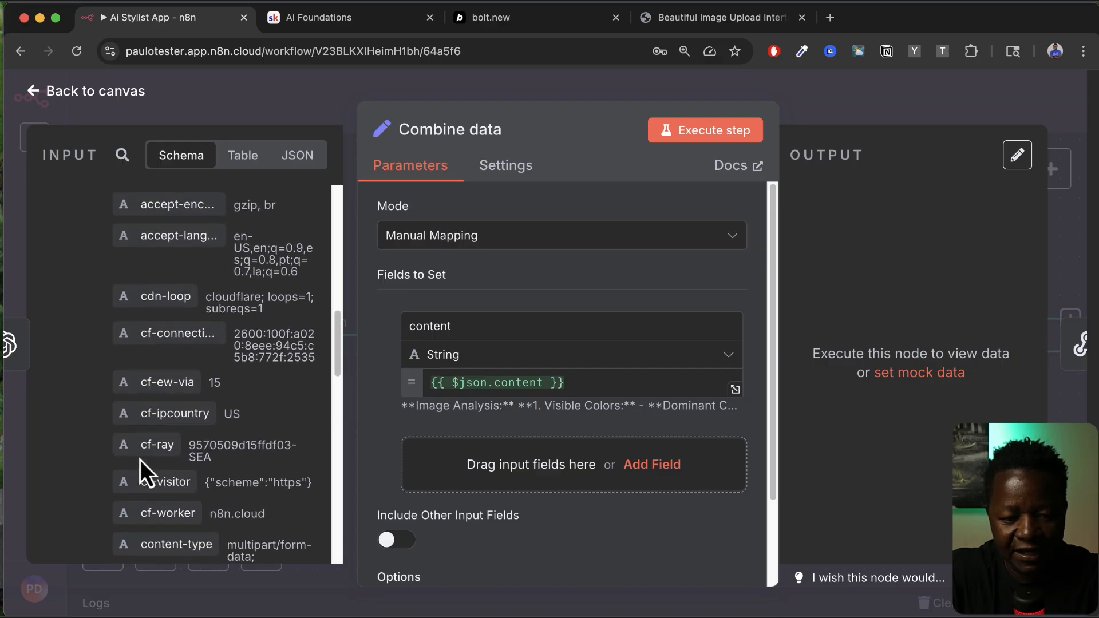
scroll(140, 460, "down", 10)
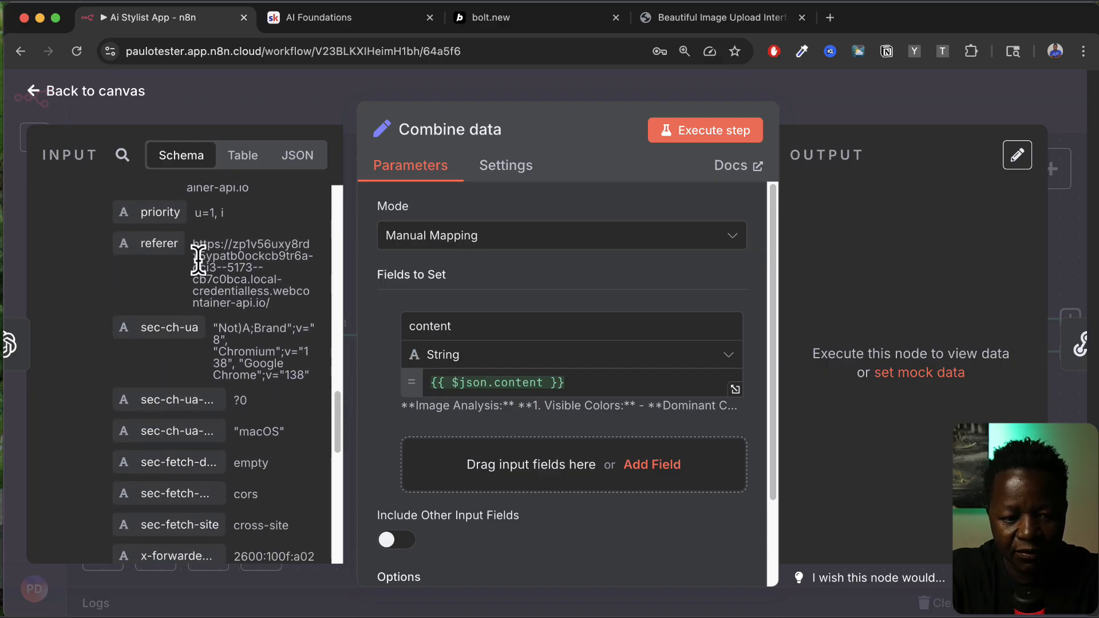
key("super+equal")
scroll(270, 218, "down", 5)
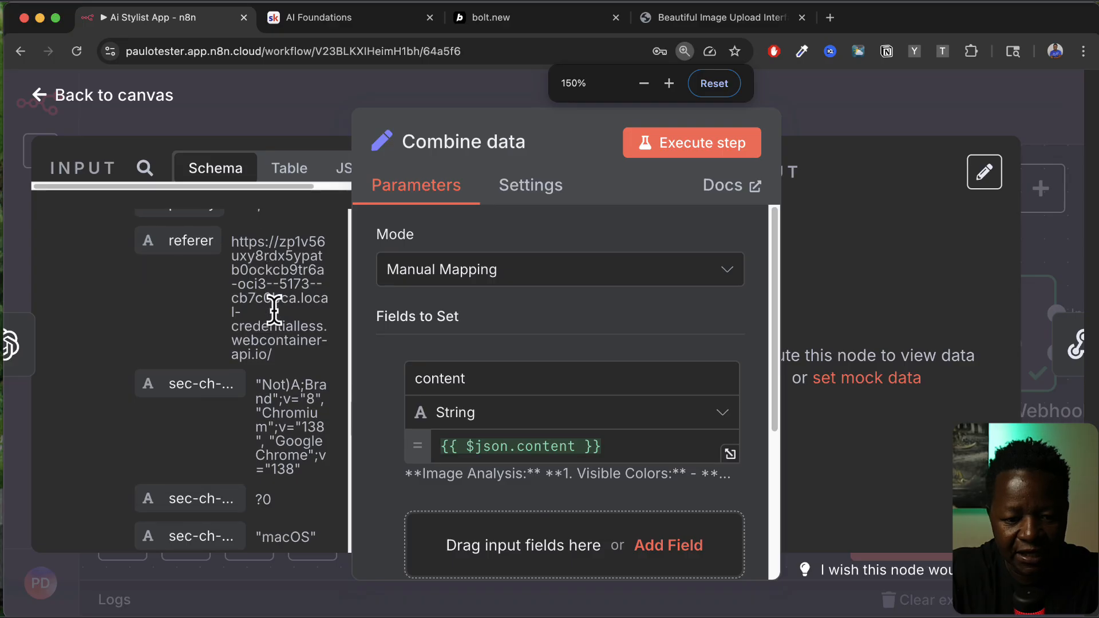
scroll(275, 310, "down", 10)
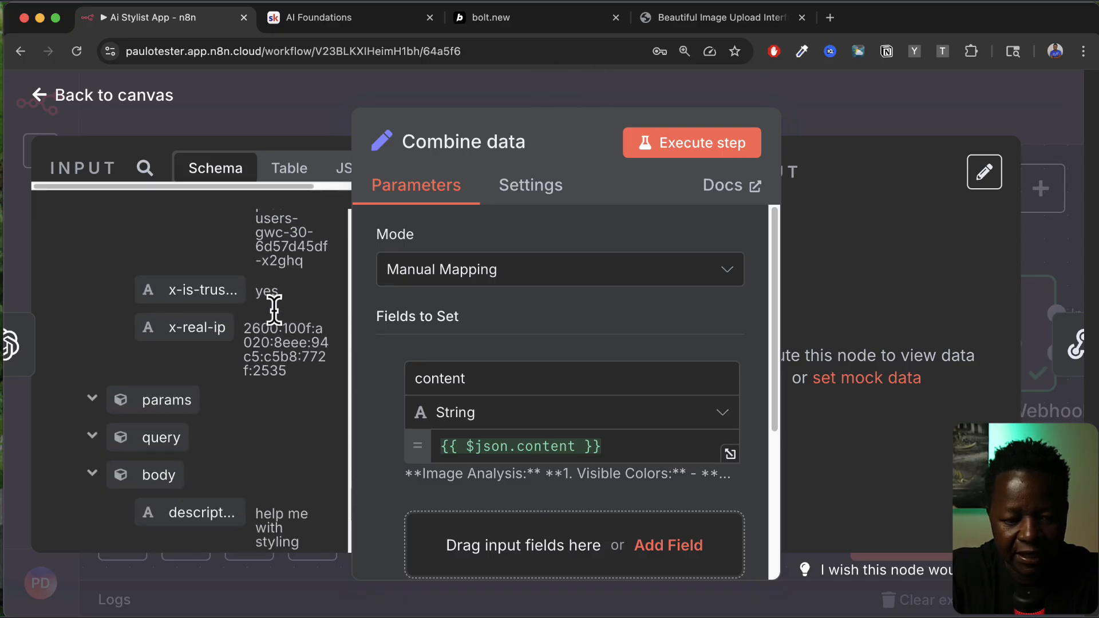
scroll(183, 419, "down", 2)
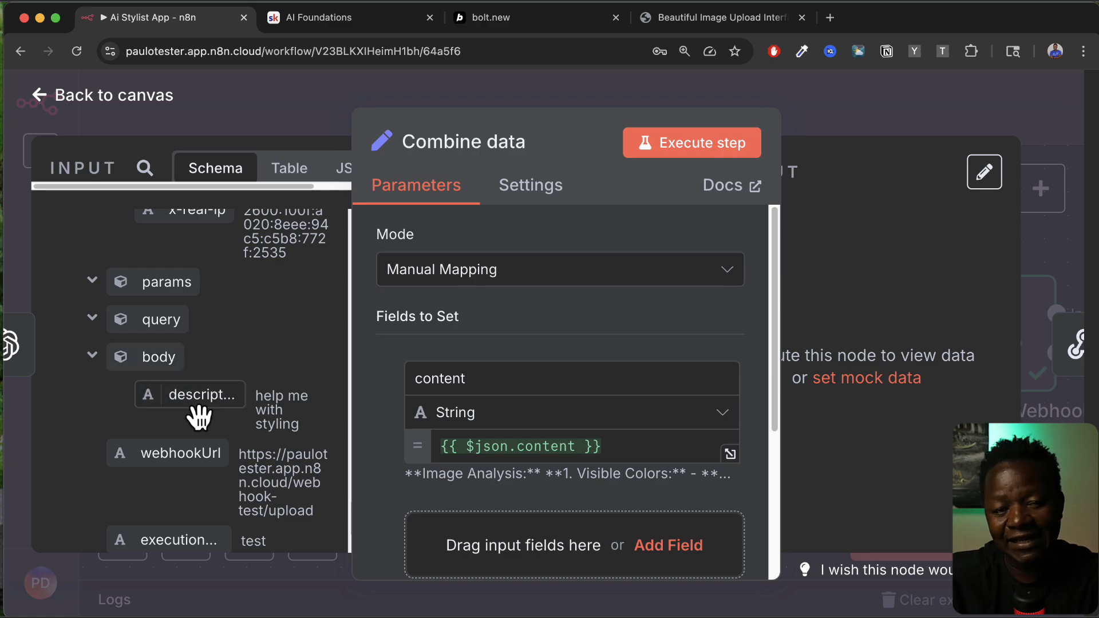
scroll(545, 299, "down", 5)
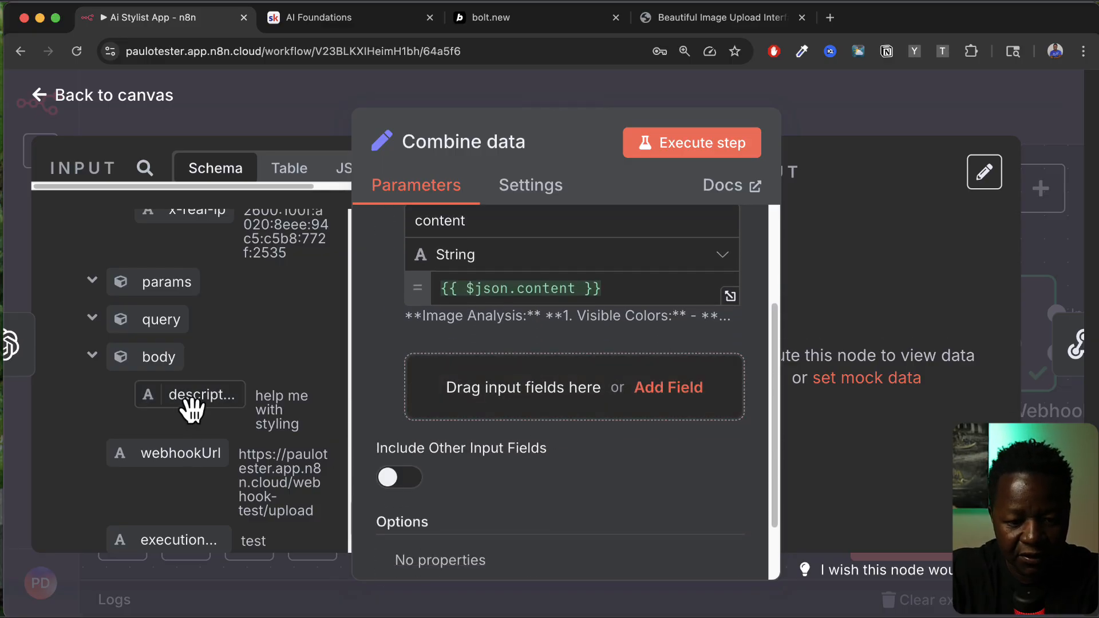
left_click_drag(192, 409, 516, 401)
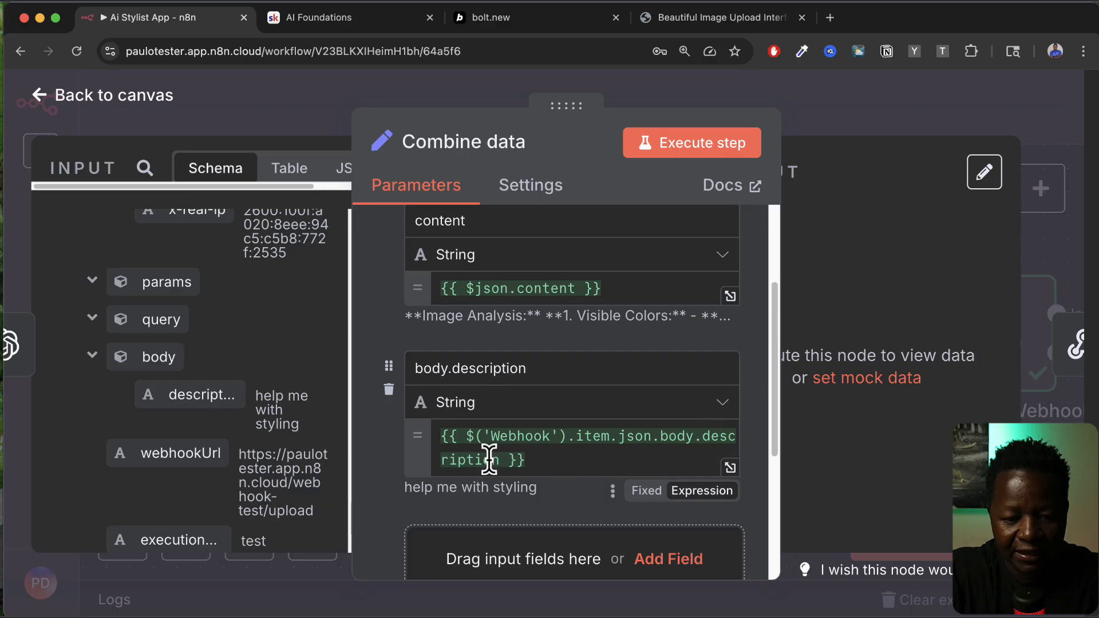
key("super+minus")
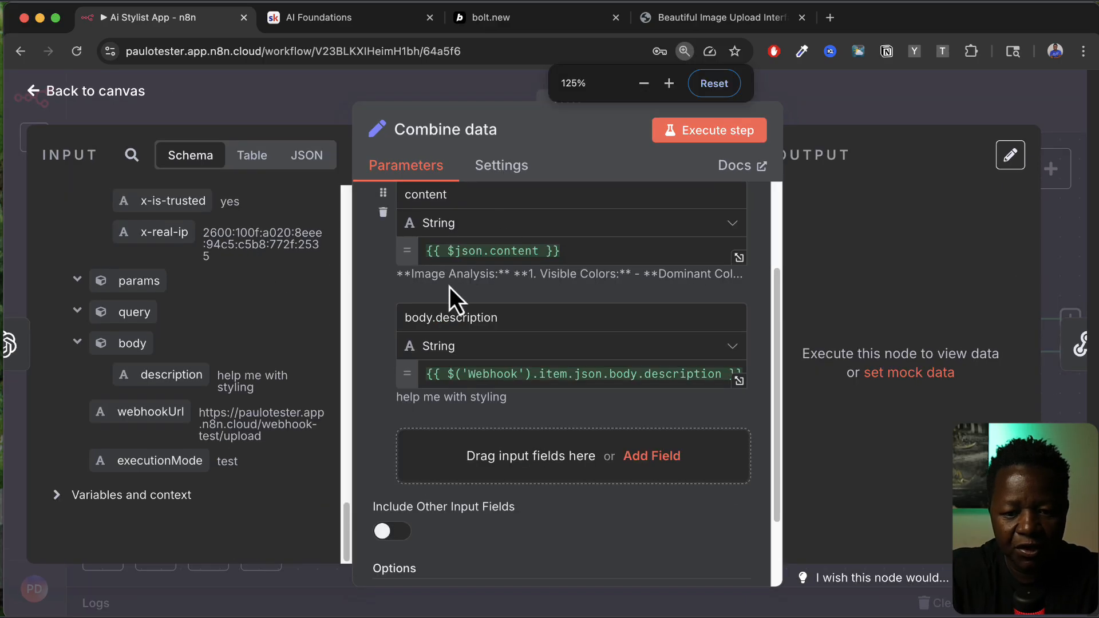
Step: Execute the Combine data step and check the content and body description in its output schema
left_click(719, 136)
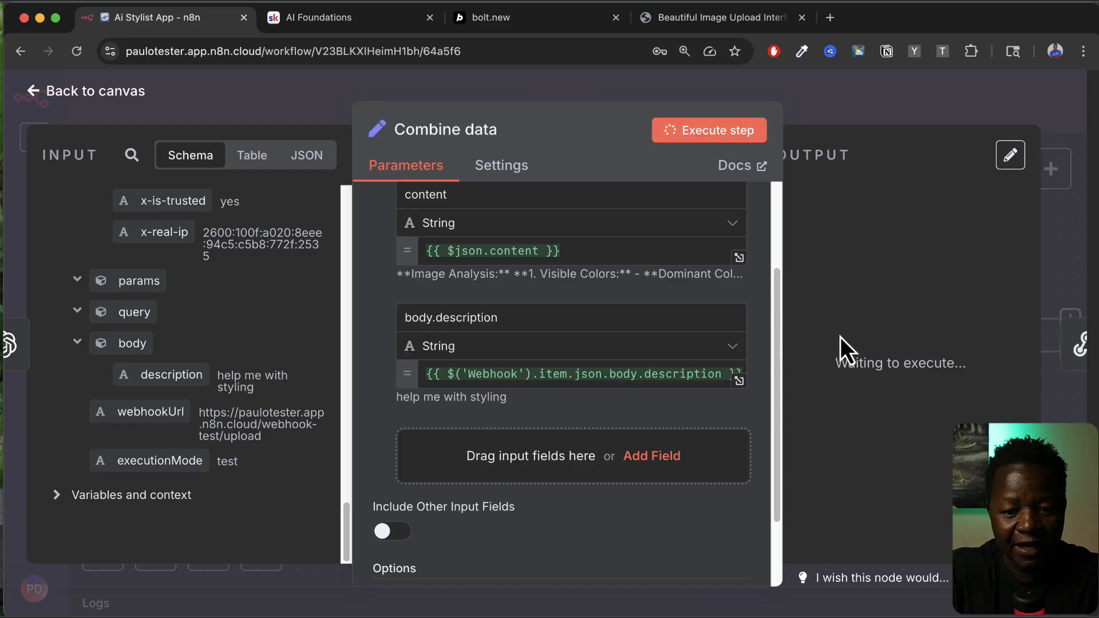
scroll(836, 282, "down", 1)
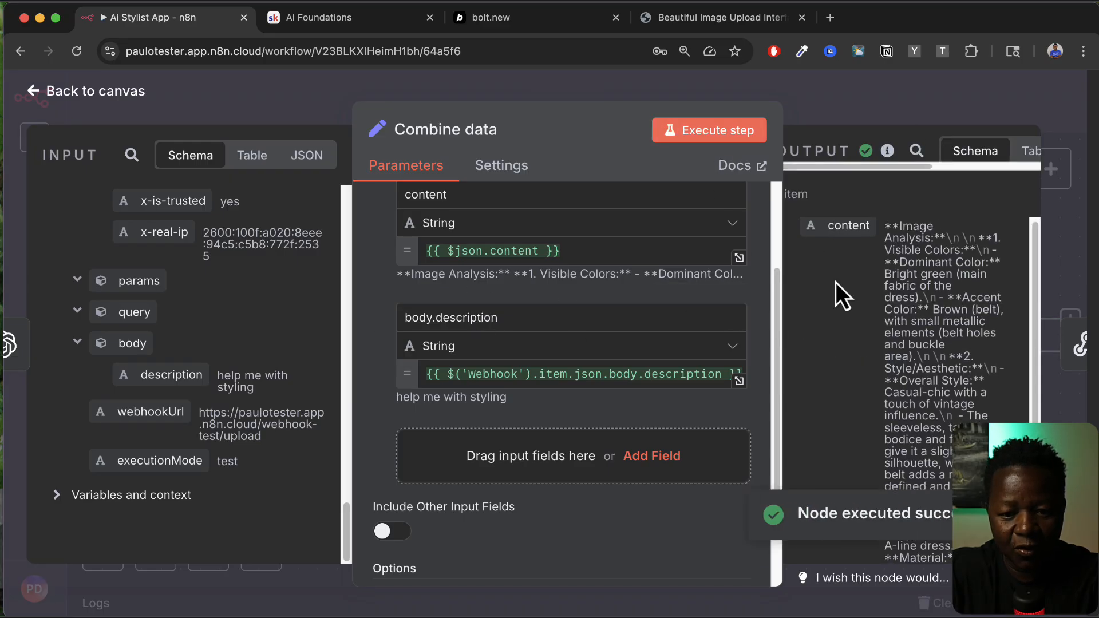
scroll(917, 332, "down", 5)
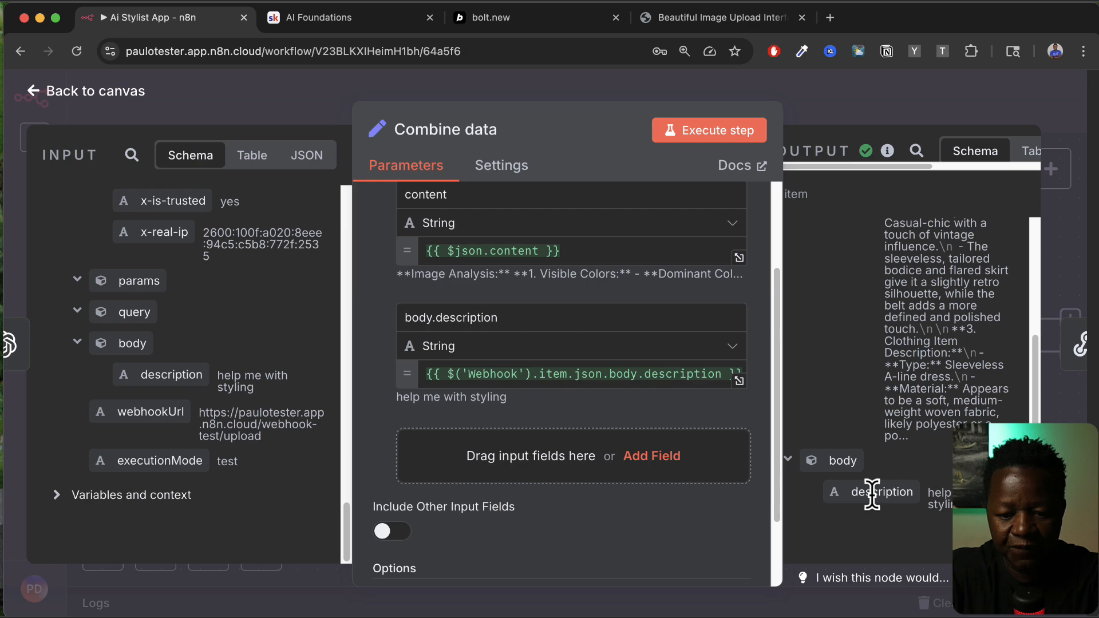
scroll(899, 295, "up", 5)
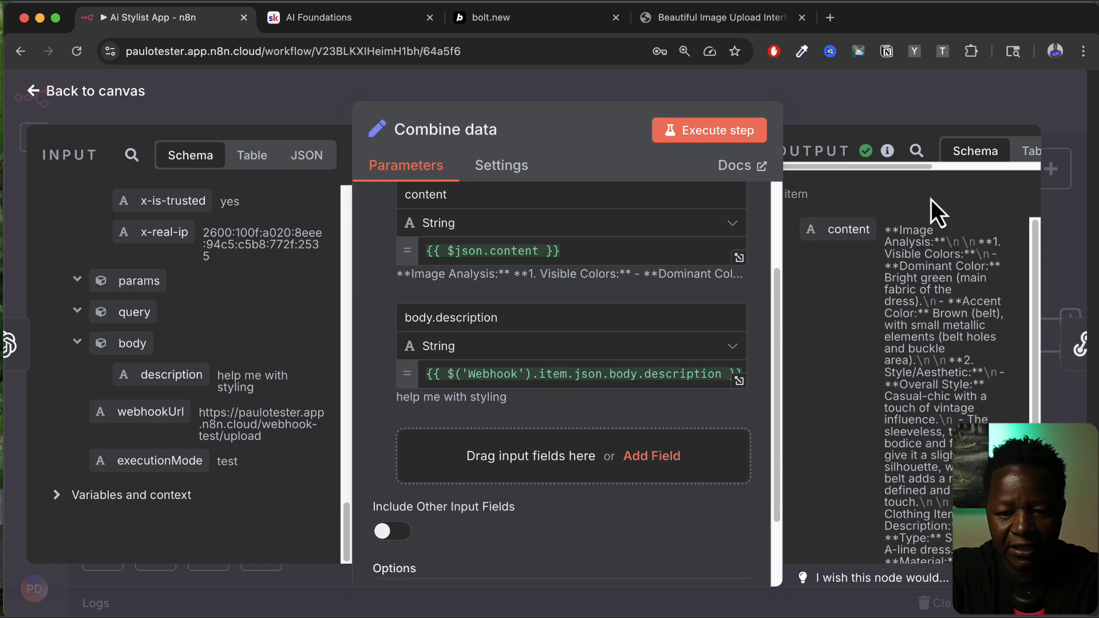
Step: Examine the Combine data output as a table and as JSON, from the content field through to the body description
left_click(1033, 152)
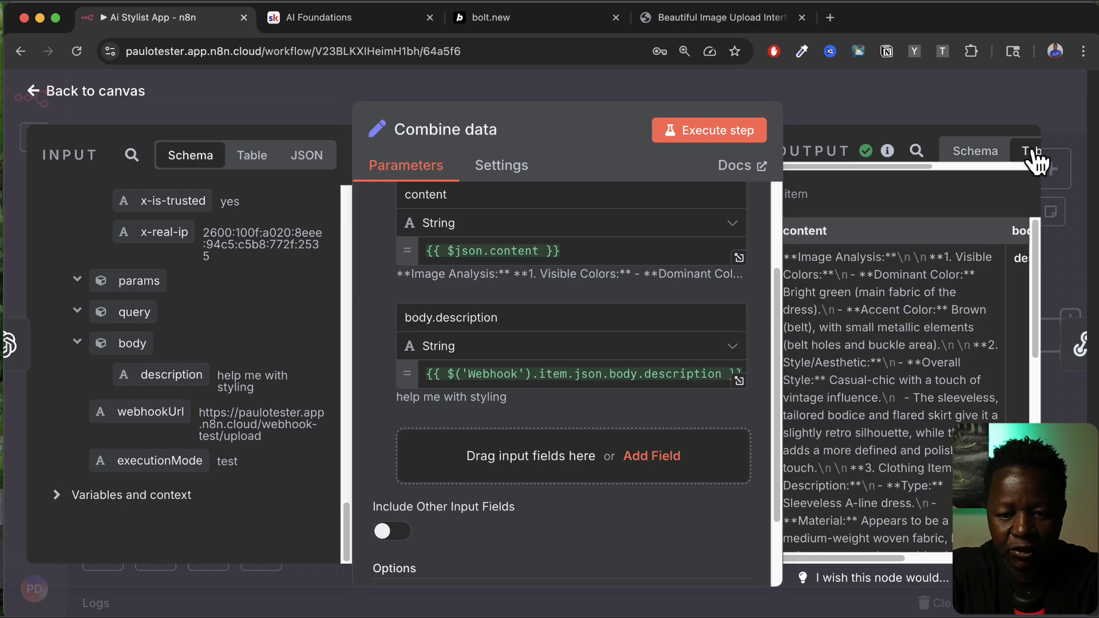
scroll(919, 157, "right", 3)
left_click(922, 153)
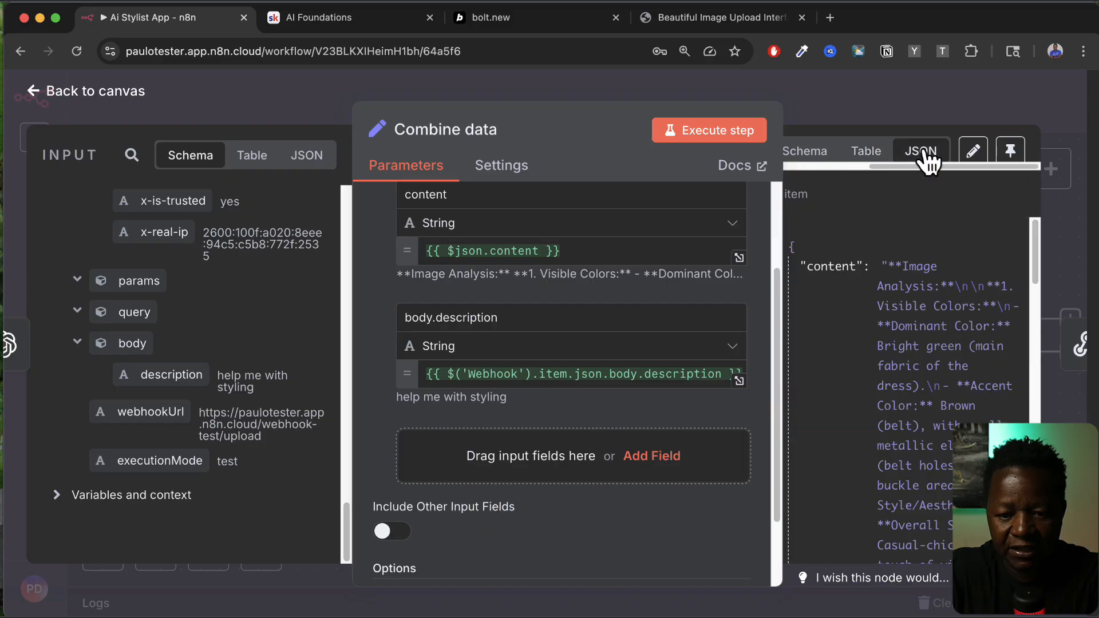
double_click(833, 266)
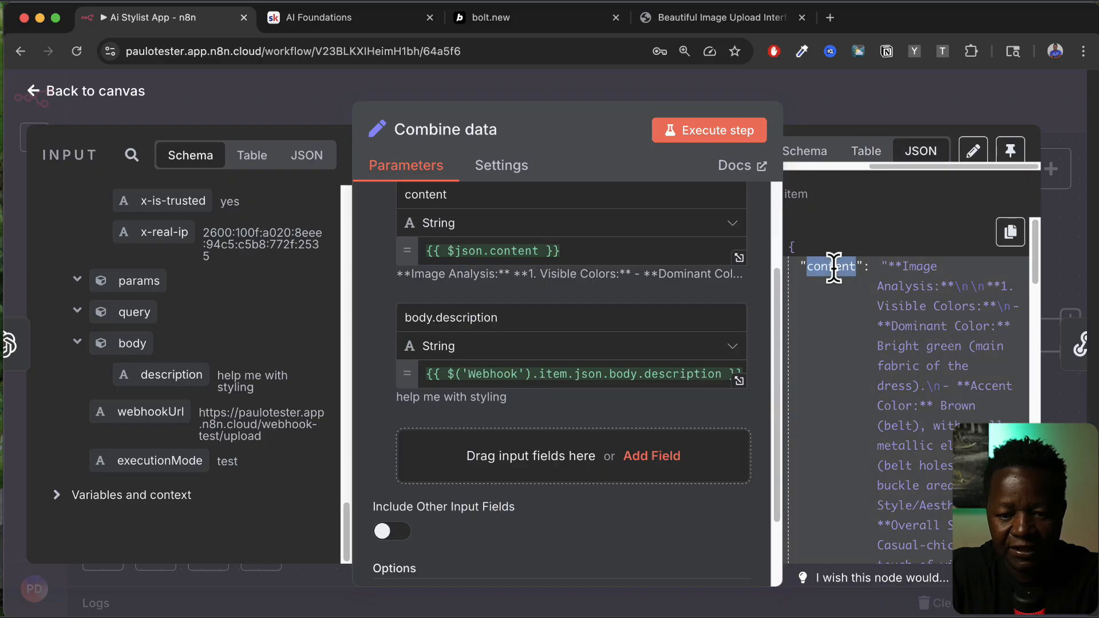
scroll(869, 435, "down", 4)
scroll(869, 441, "up", 5)
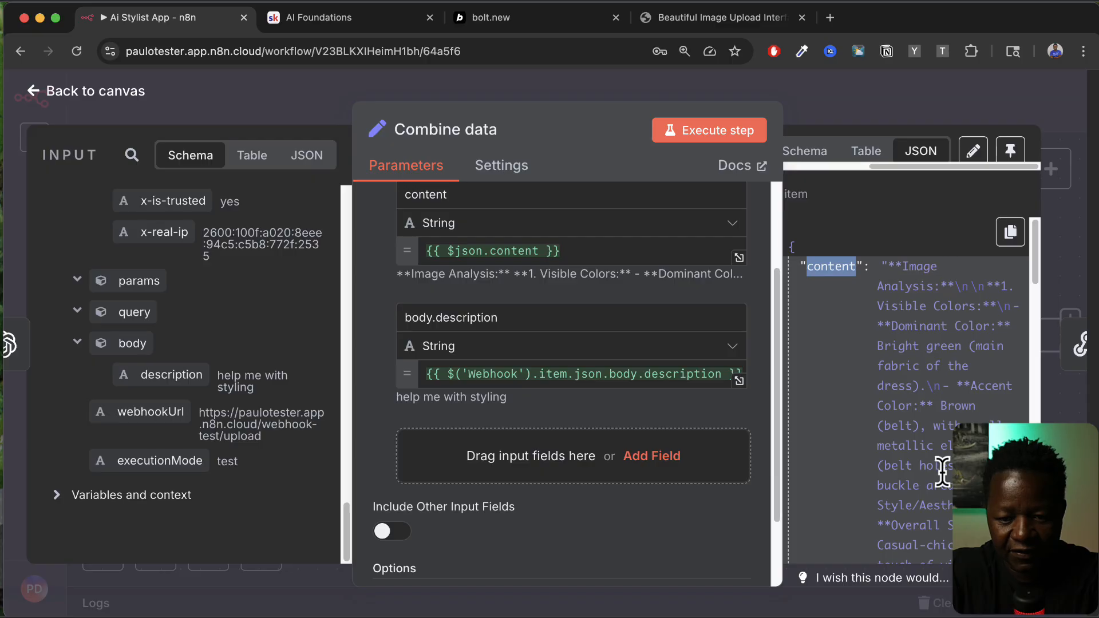
scroll(942, 470, "down", 3)
scroll(942, 471, "down", 10)
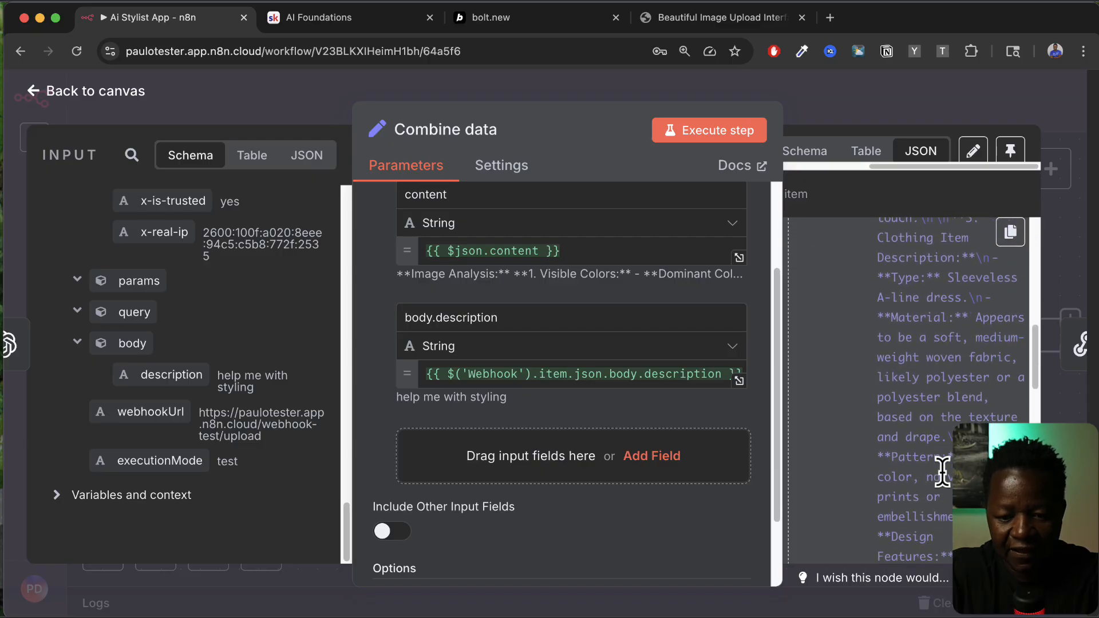
scroll(943, 475, "down", 10)
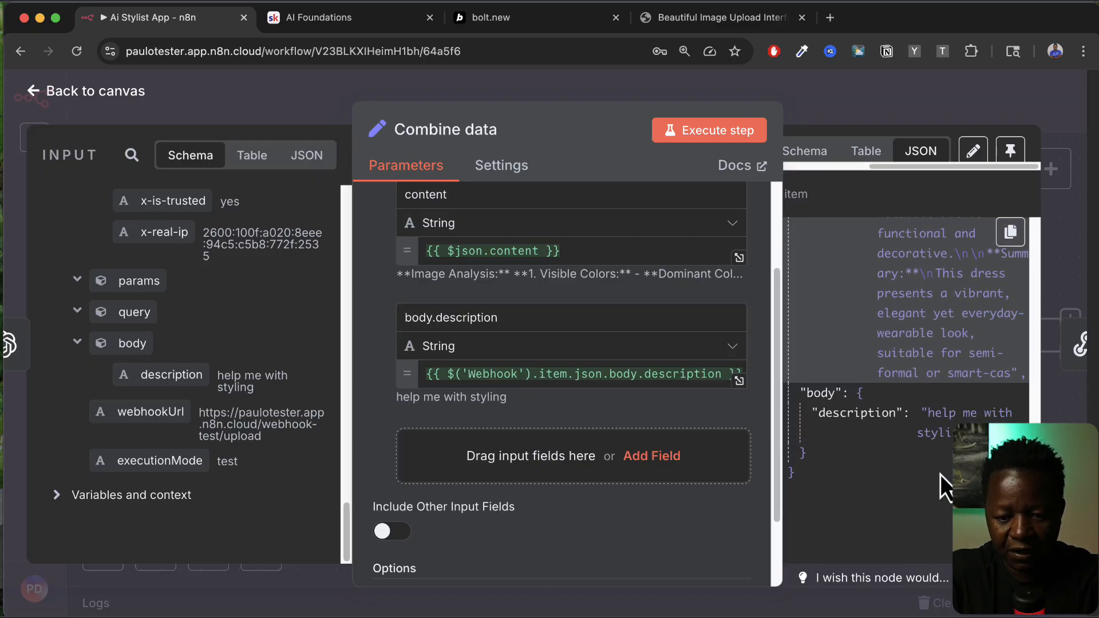
scroll(875, 427, "up", 3)
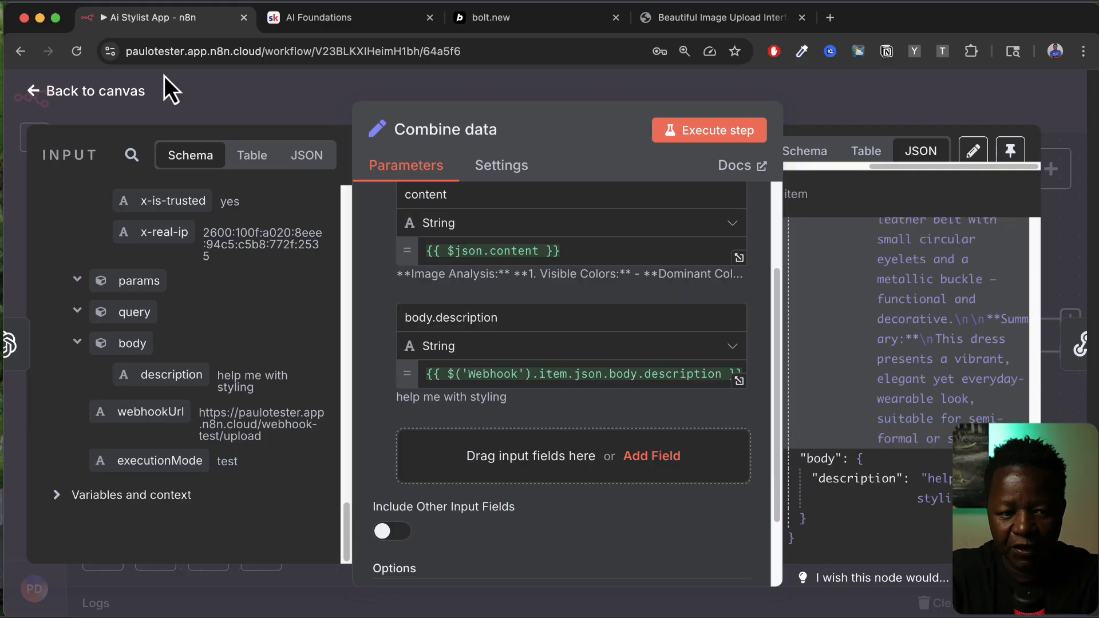
Step: Inspect the Combine data input and response settings in the Respond to Webhook node, then return to the canvas
left_click(87, 96)
scroll(809, 433, "right", 5)
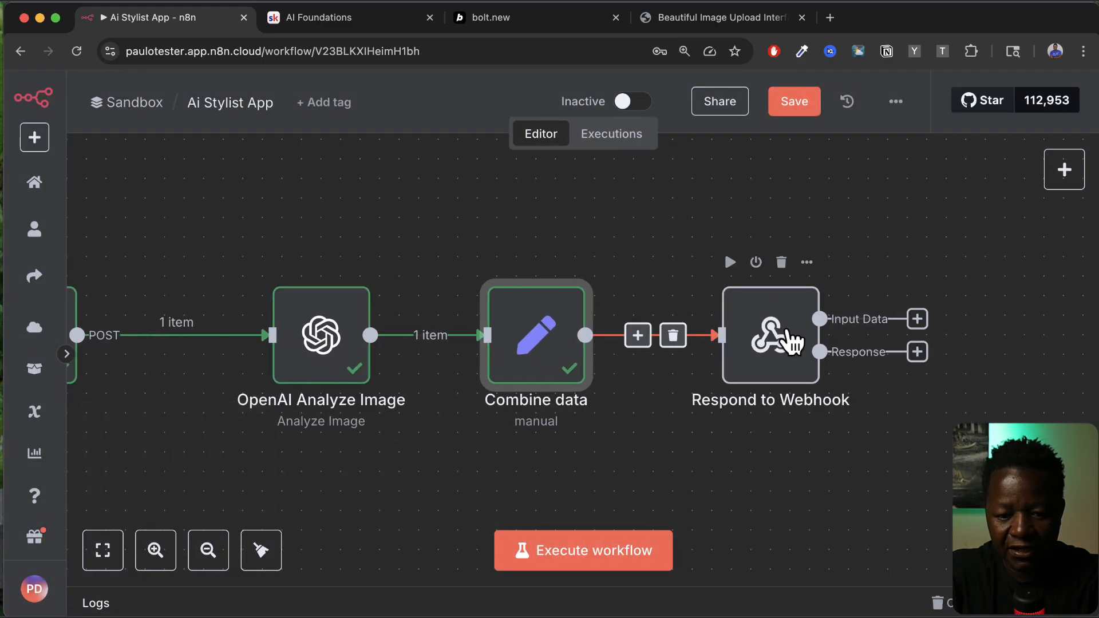
double_click(755, 352)
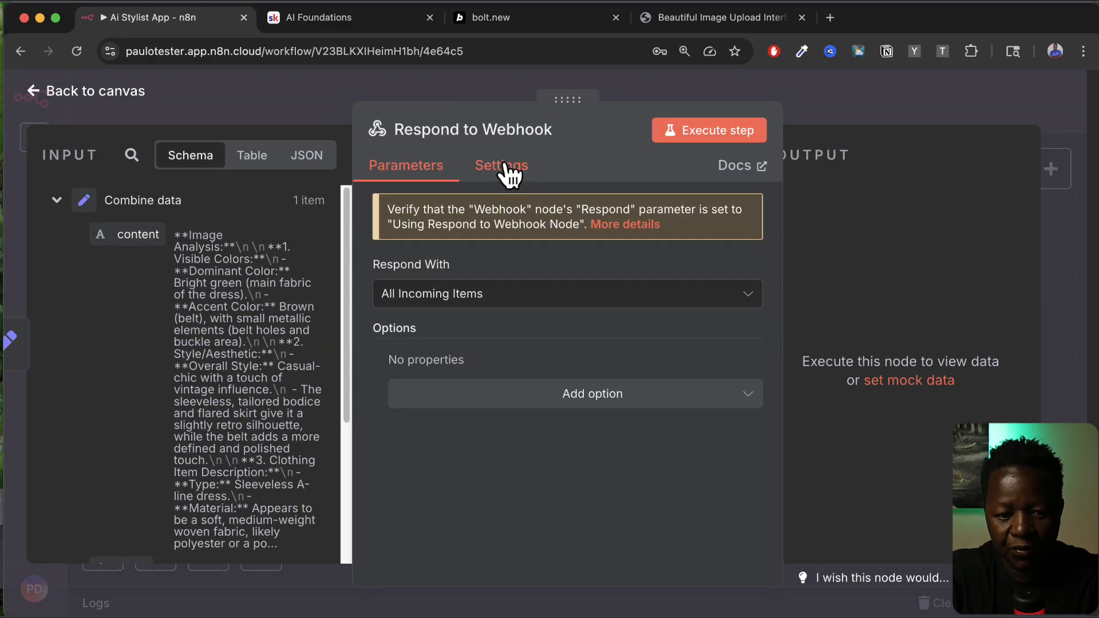
scroll(174, 430, "down", 4)
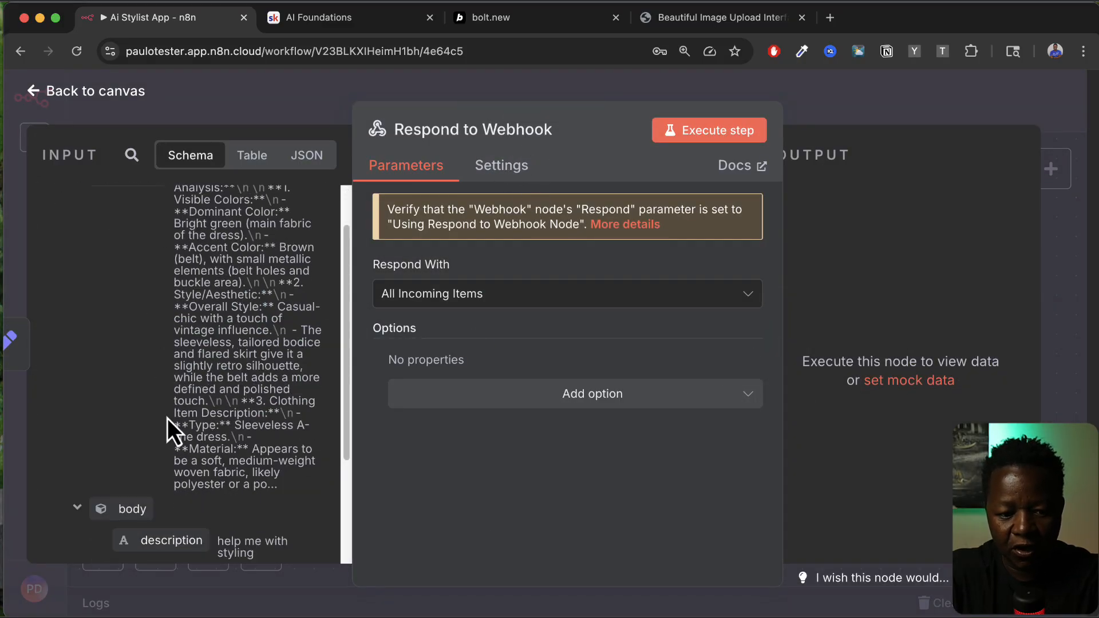
scroll(175, 429, "up", 4)
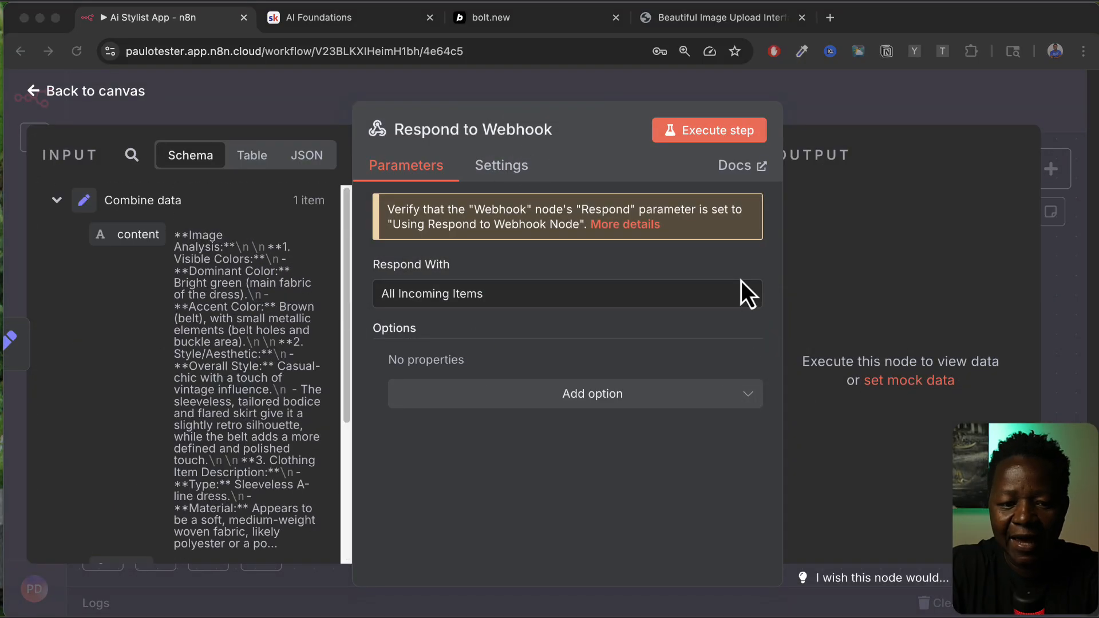
left_click(103, 97)
Step: Insert an AI Agent node between the Combine data and Respond to Webhook nodes
scroll(401, 409, "left", 5)
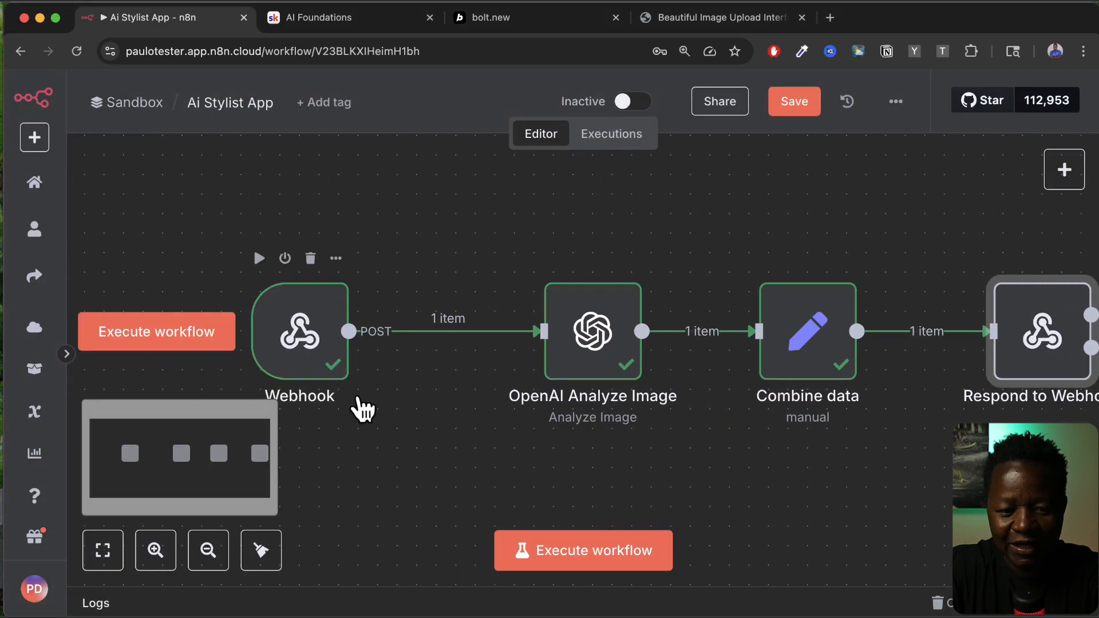
scroll(423, 395, "right", 5)
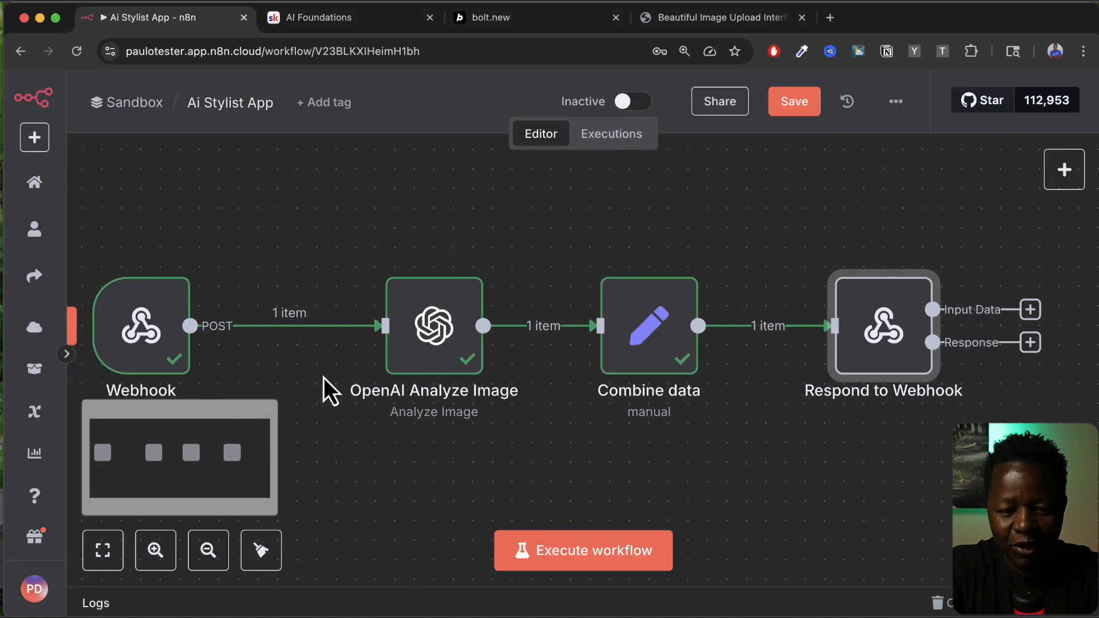
mouse_move(496, 349)
scroll(619, 355, "right", 2)
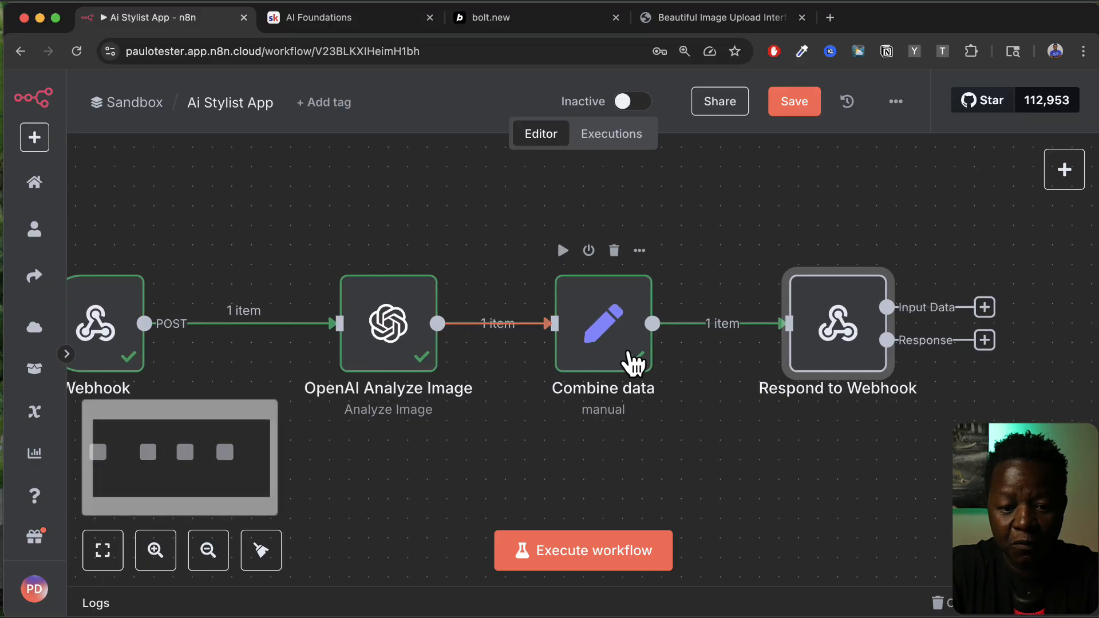
scroll(577, 356, "right", 4)
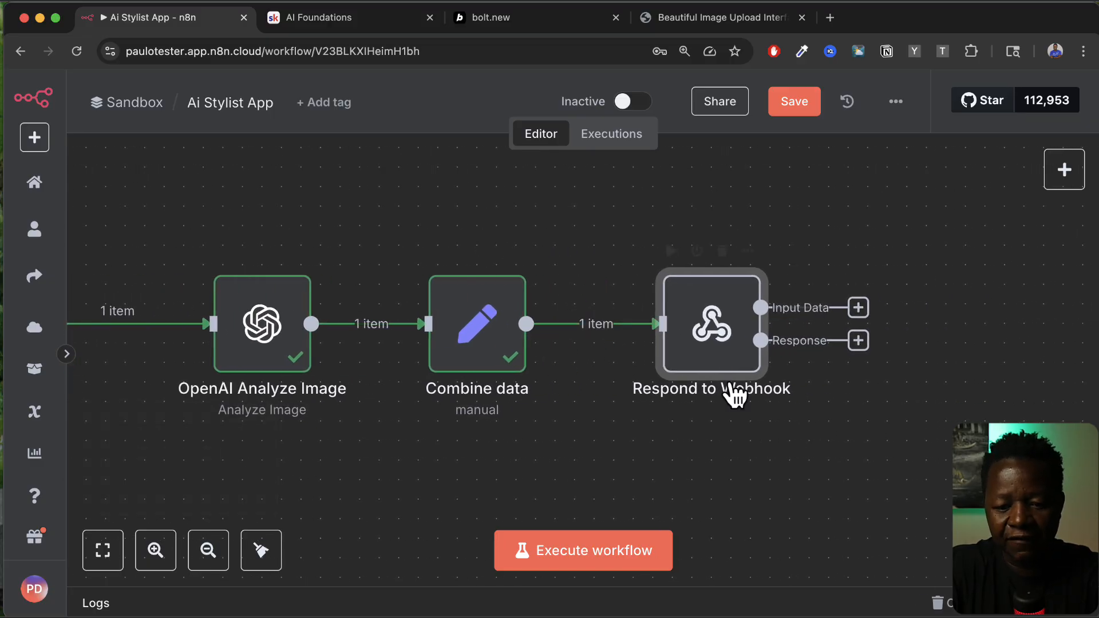
left_click(585, 330)
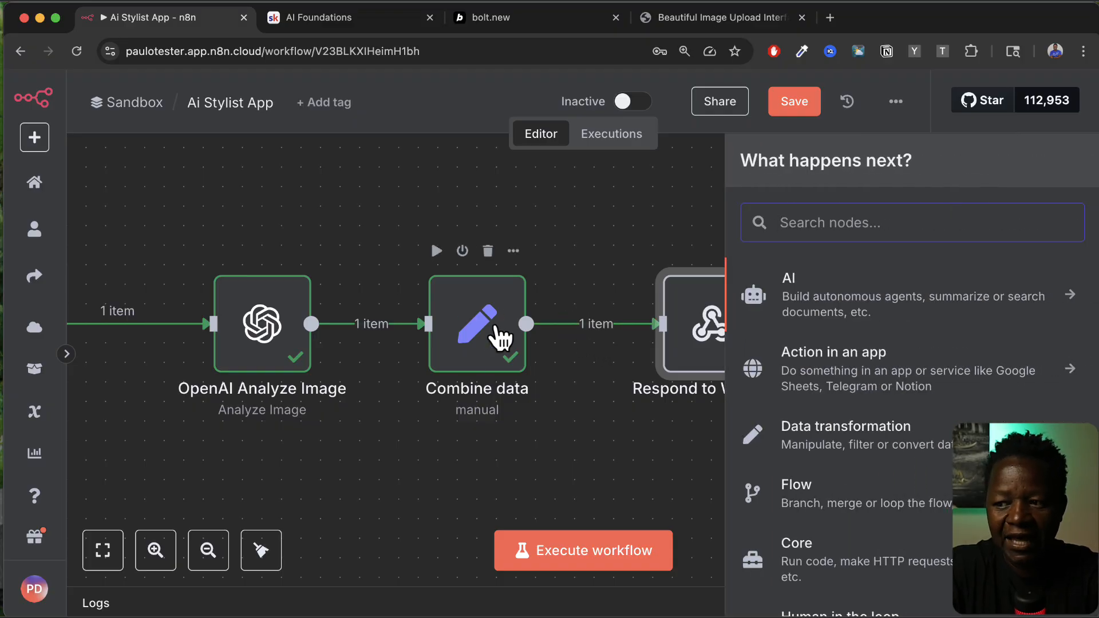
scroll(586, 363, "right", 3)
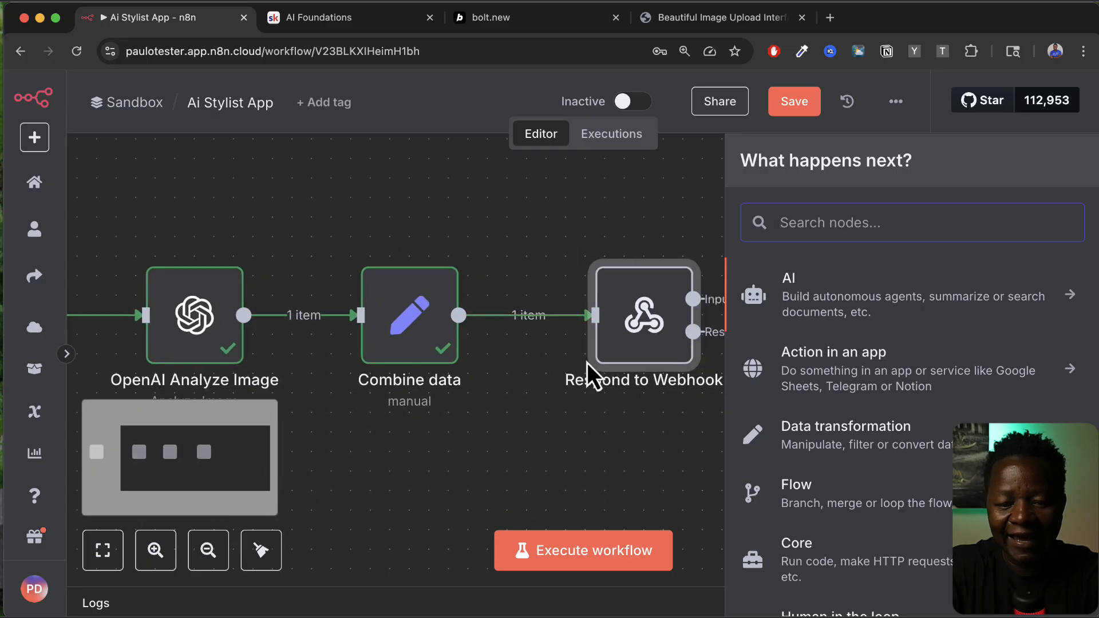
mouse_move(514, 329)
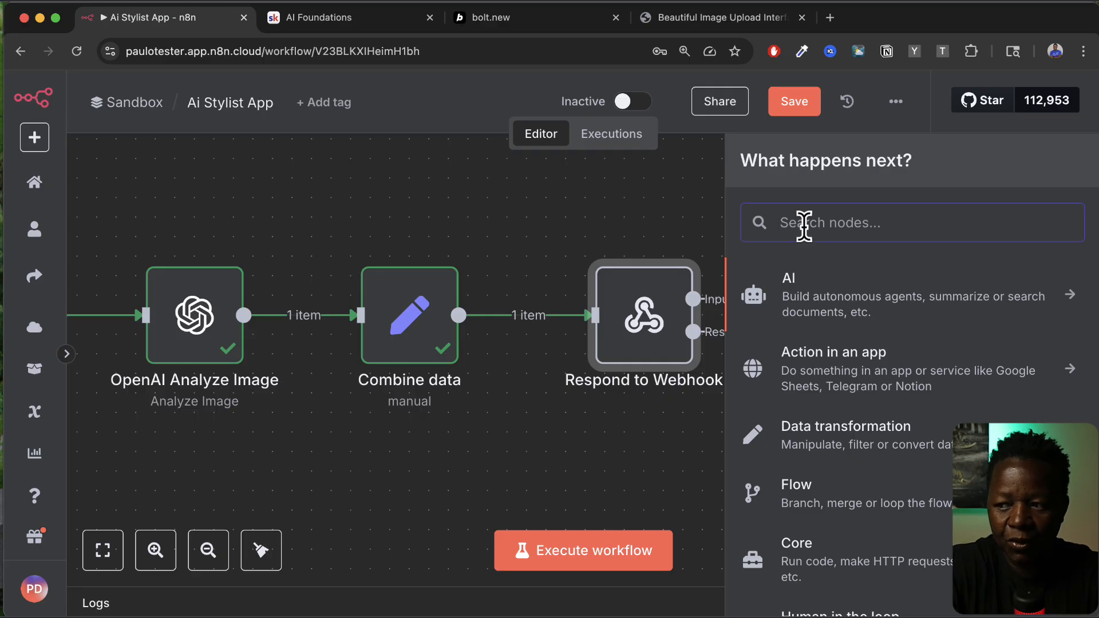
type("ai")
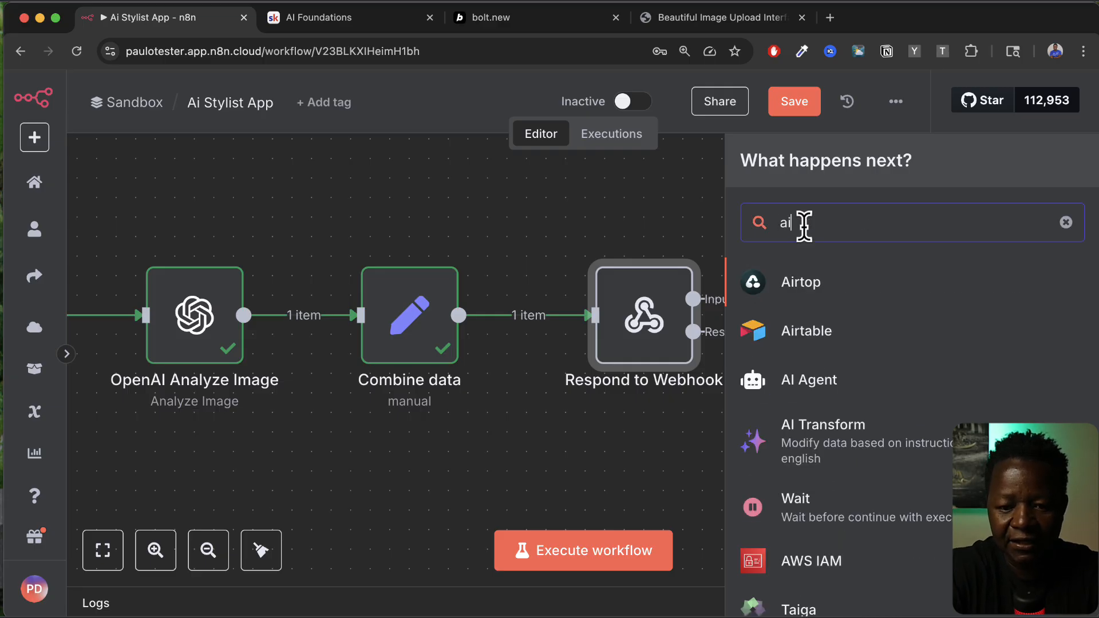
key("BackSpace")
key("BackSpace")
type("aagen")
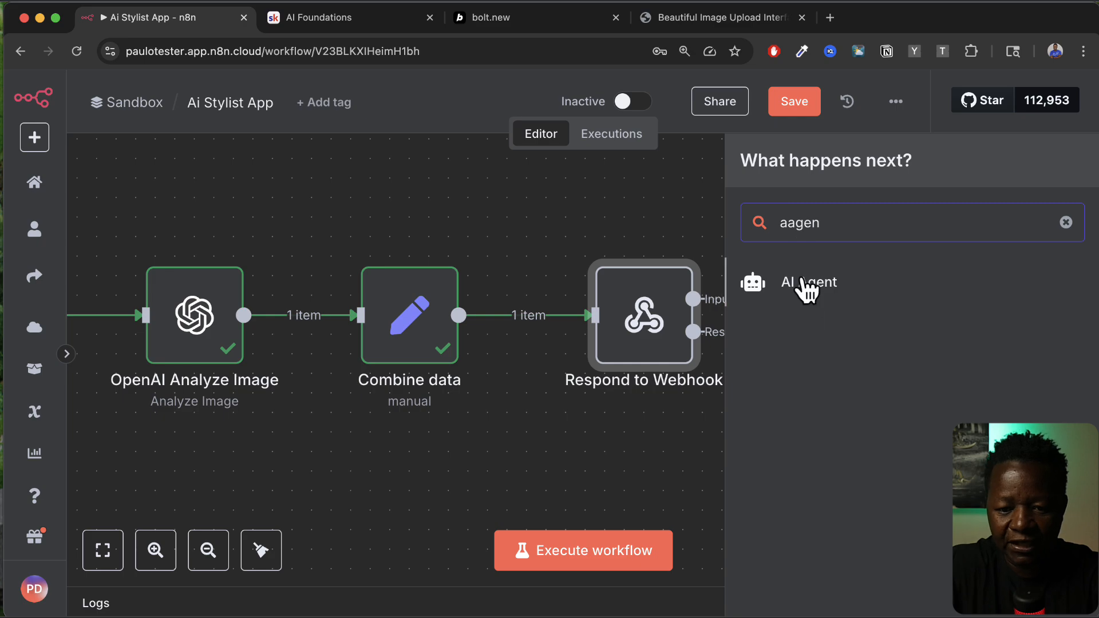
left_click(806, 285)
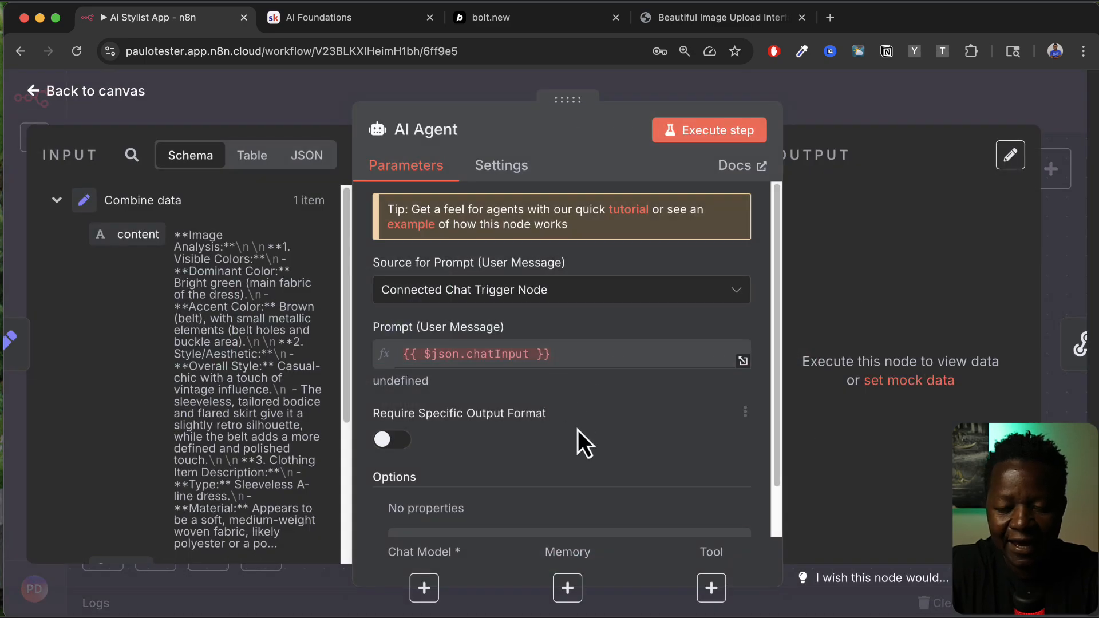
Step: Set the AI Agent's source for the user message prompt to "Define below"
scroll(578, 431, "down", 1)
scroll(579, 431, "up", 1)
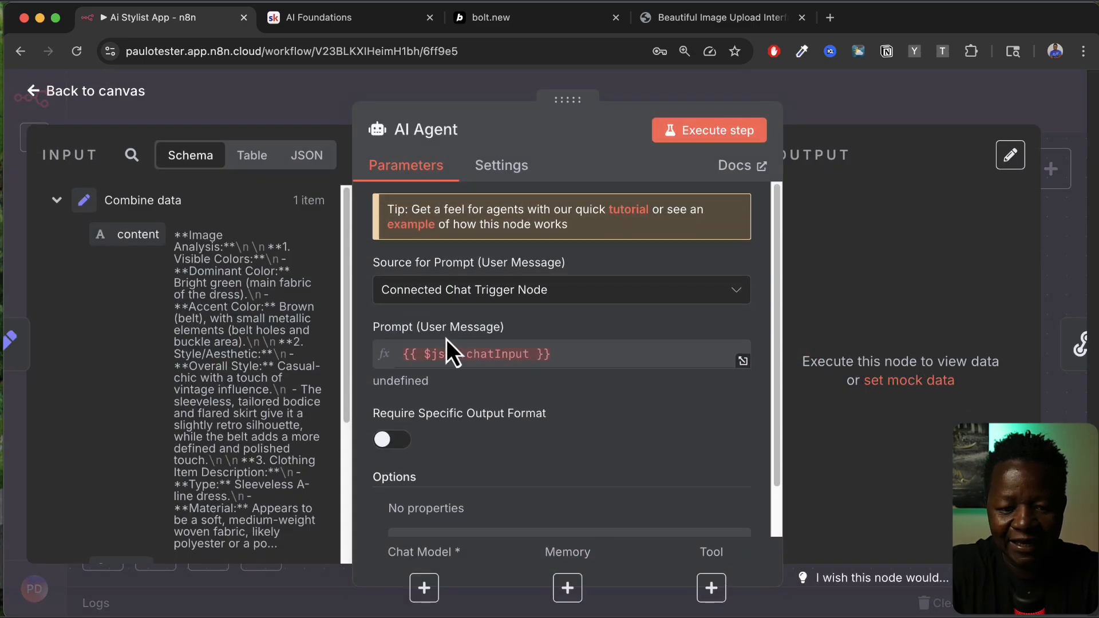
left_click(542, 294)
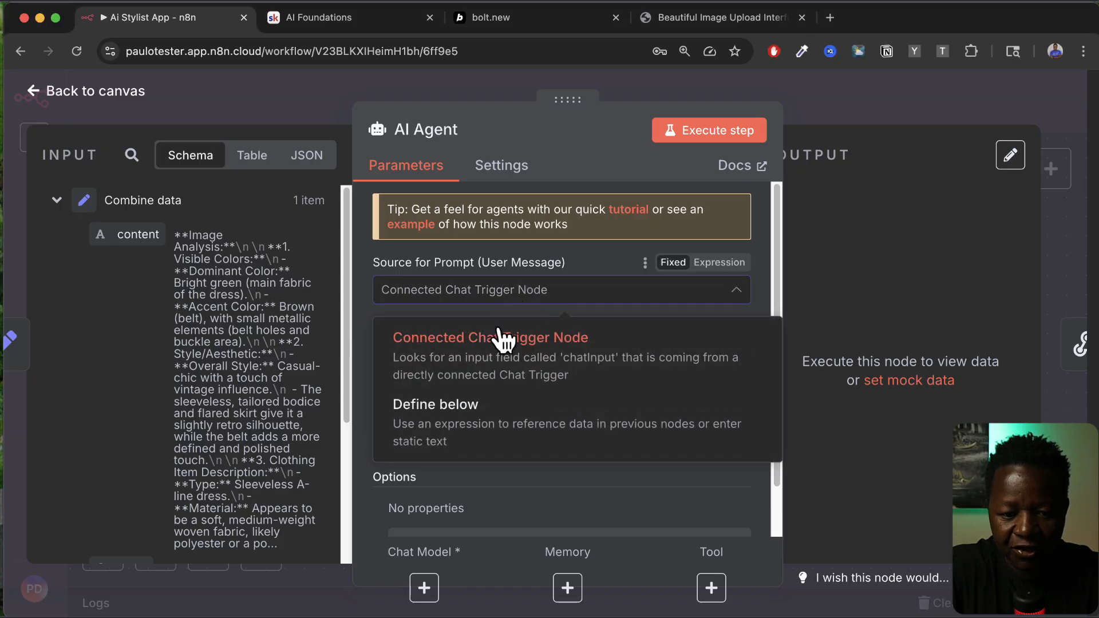
left_click(466, 418)
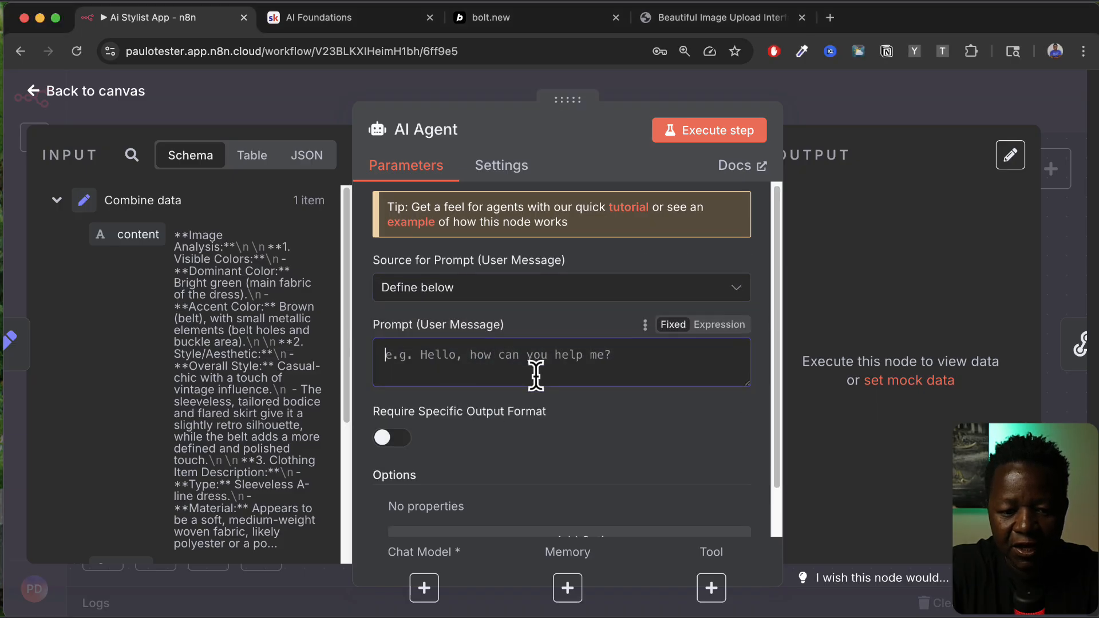
Step: Paste the fashion stylist prompt referencing {{ $json.content }} and {{ $json.body.description }} as the AI Agent's user message
scroll(536, 375, "down", 2)
key("super+equal")
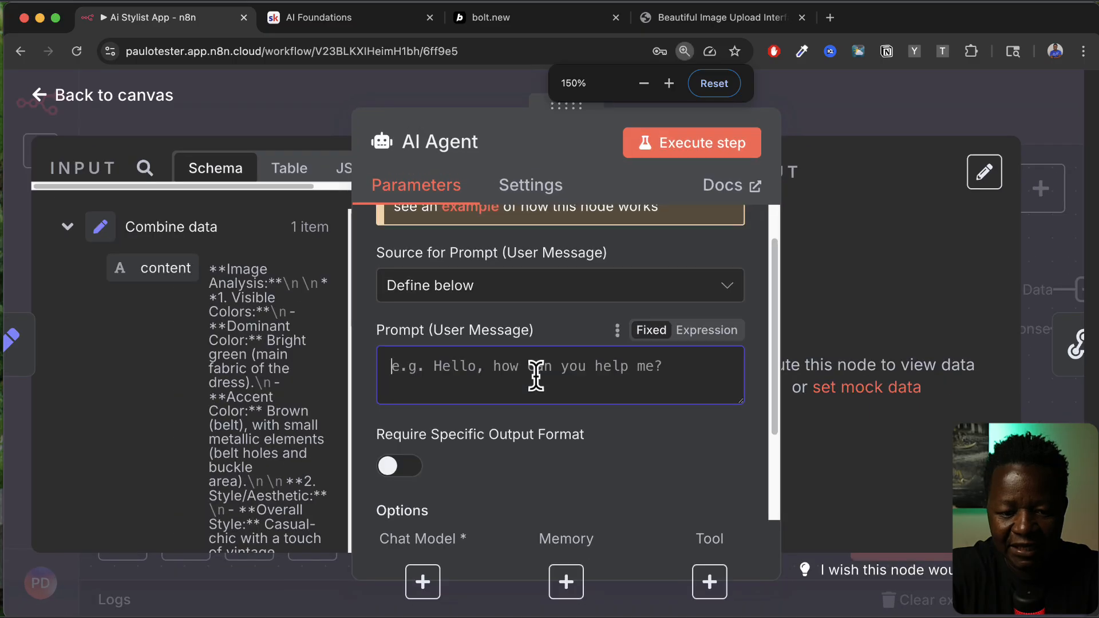
scroll(449, 362, "down", 2)
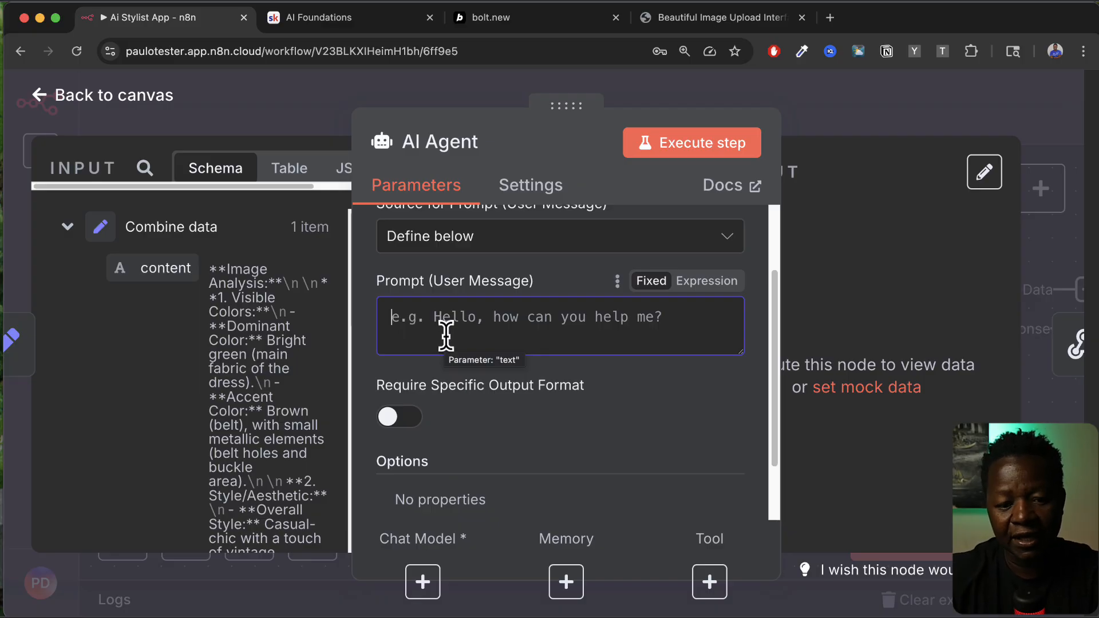
key("super+Tab")
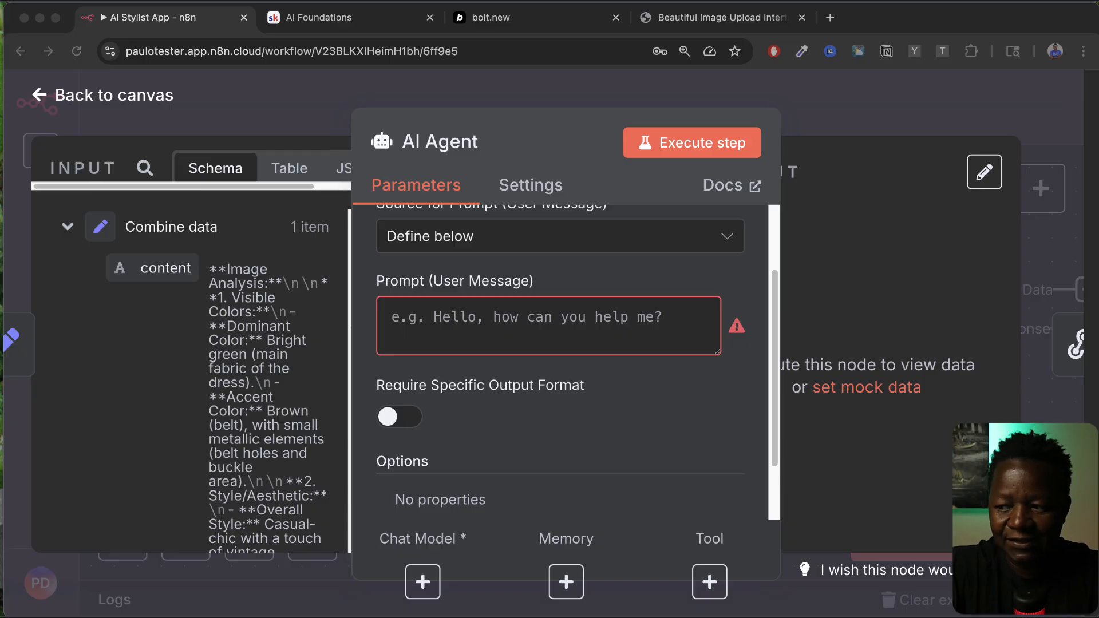
left_click(531, 347)
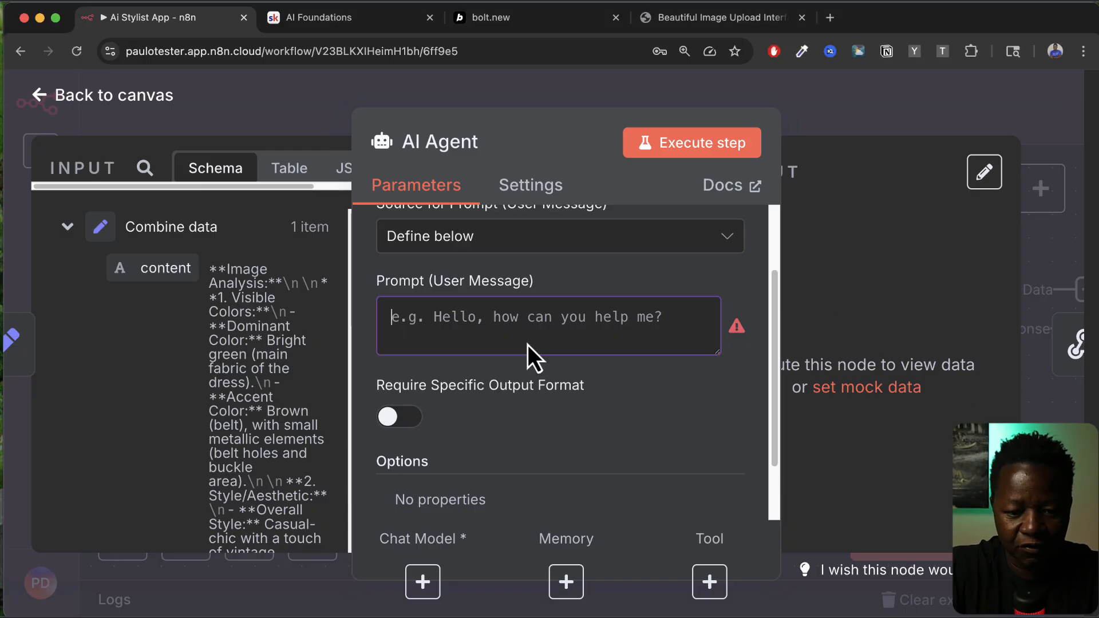
key("super+v")
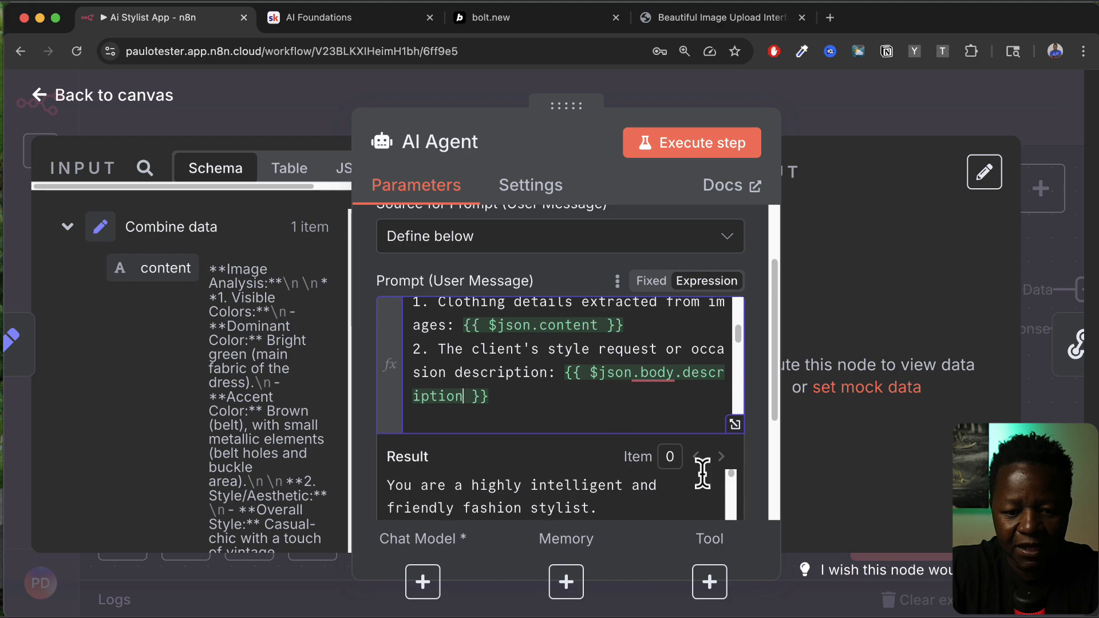
Step: Review the fashion stylist prompt in the expanded expression editor, including its two input source expressions
left_click(735, 425)
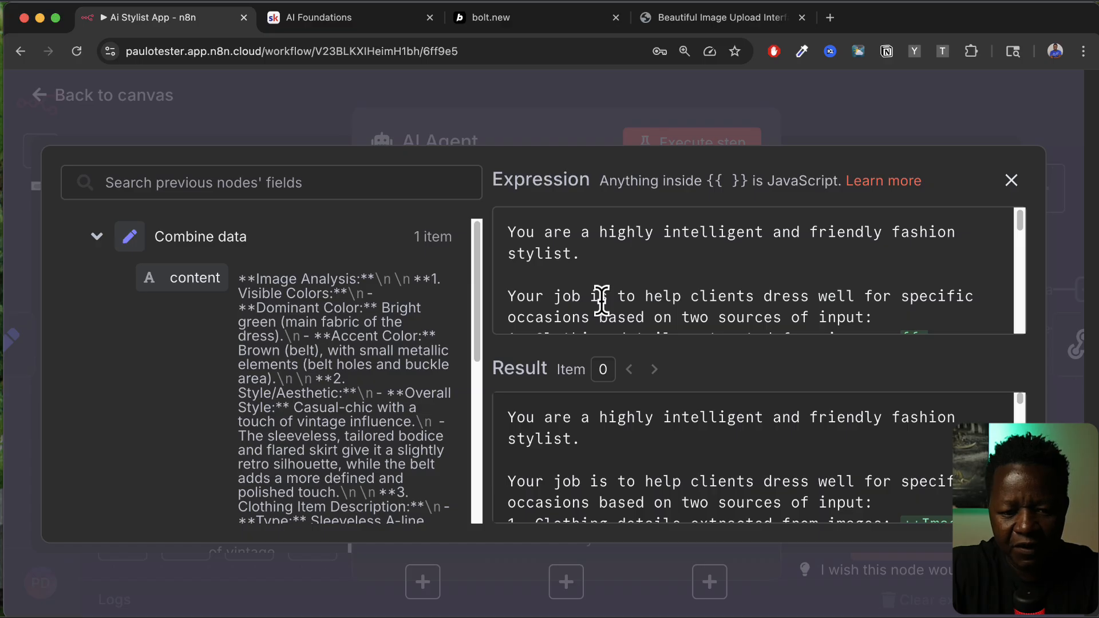
left_click_drag(525, 231, 855, 252)
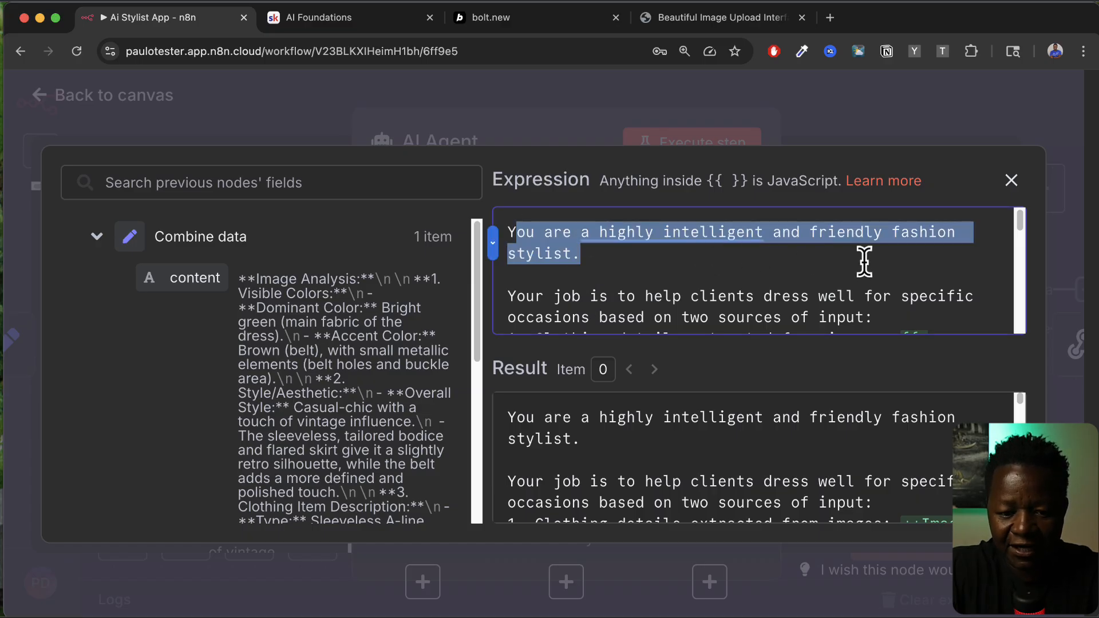
scroll(713, 312, "down", 1)
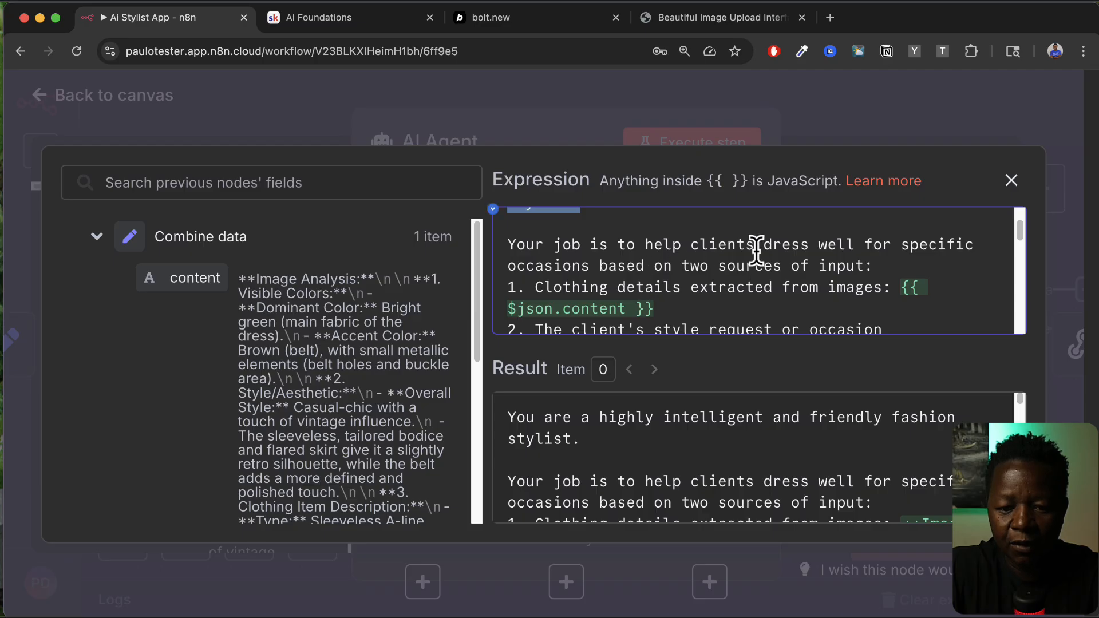
left_click(786, 249)
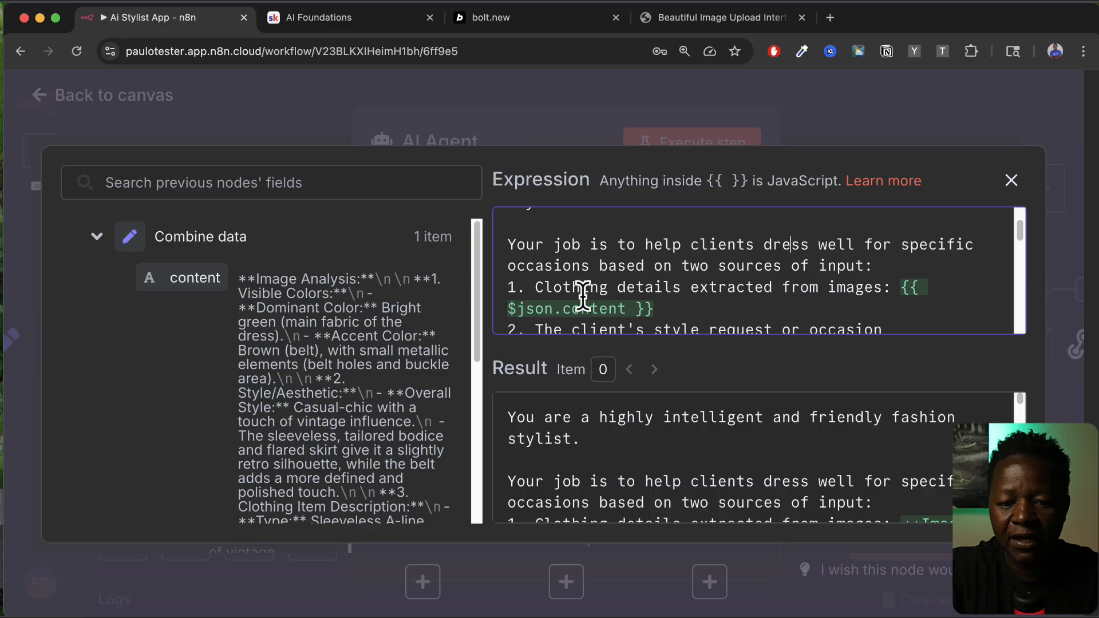
left_click(600, 287)
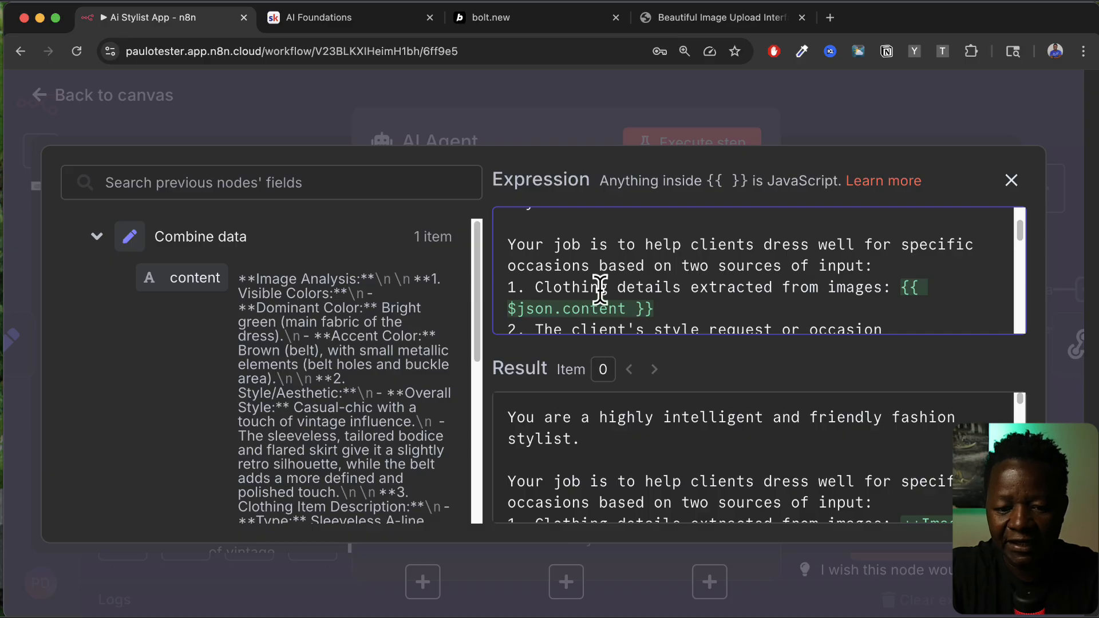
double_click(846, 286)
scroll(849, 285, "down", 1)
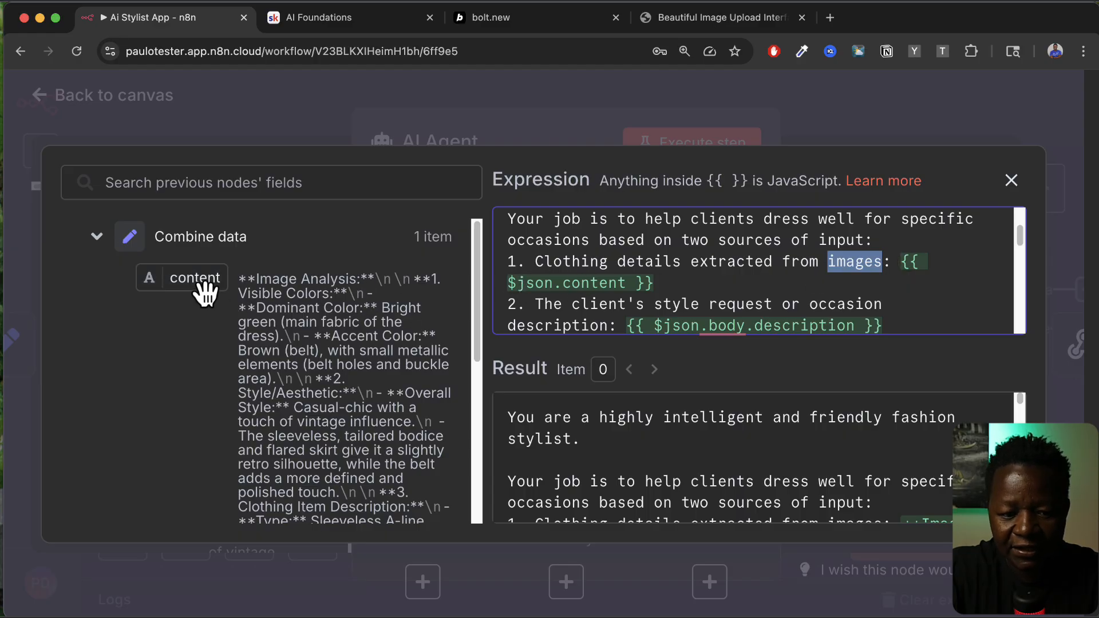
Step: Try inserting the Combine data content field into the prompt's clothing details line, and undo the insertion
left_click_drag(198, 293, 667, 268)
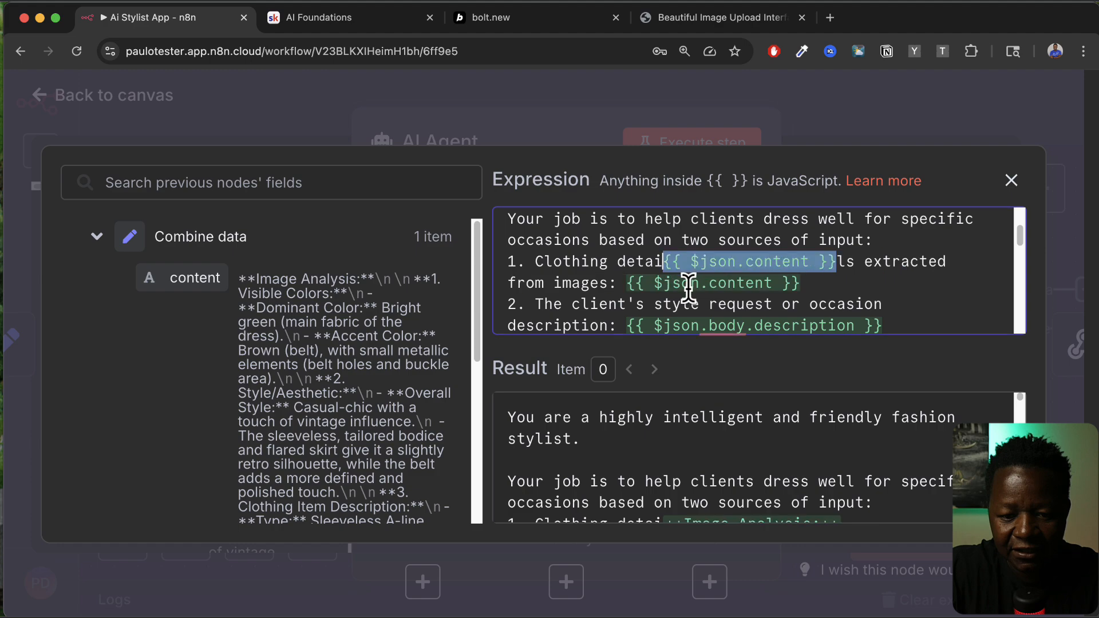
left_click(600, 303)
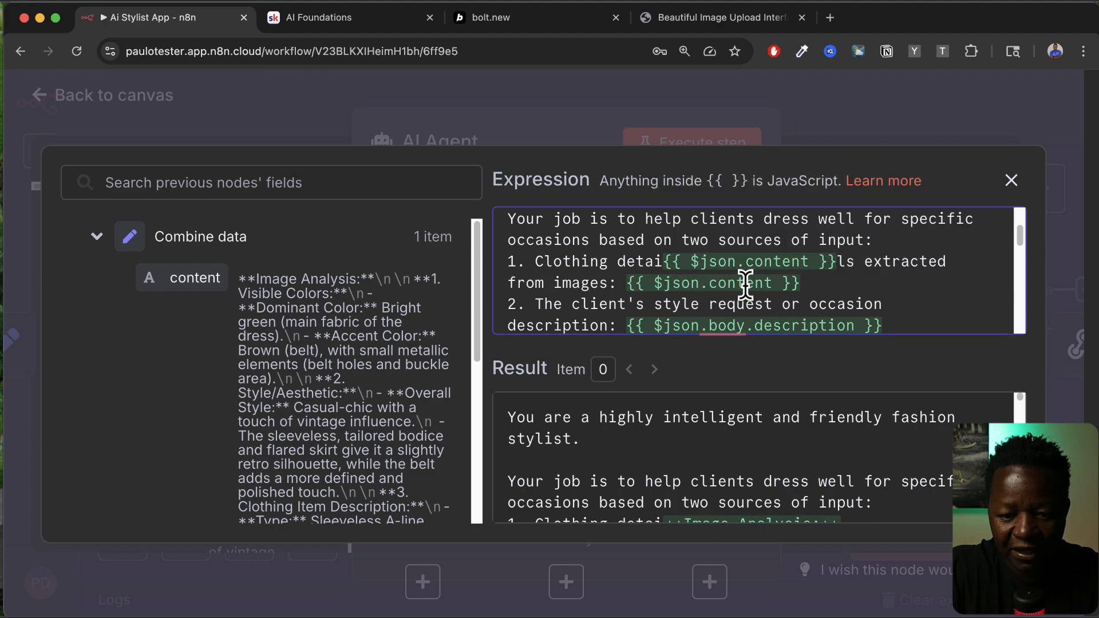
key("super+z")
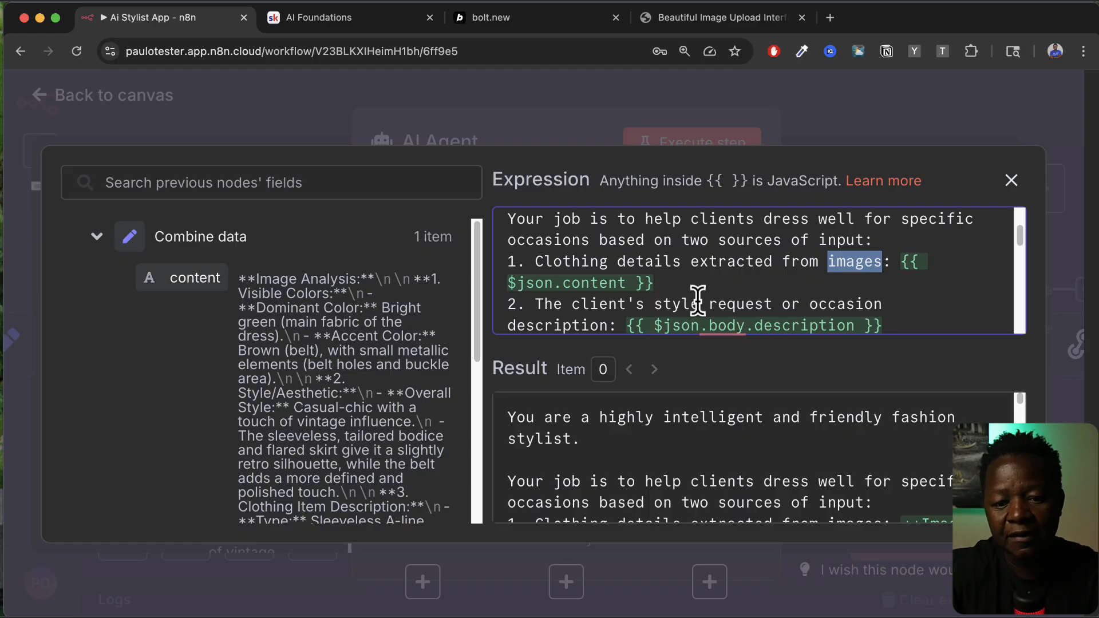
left_click(672, 283)
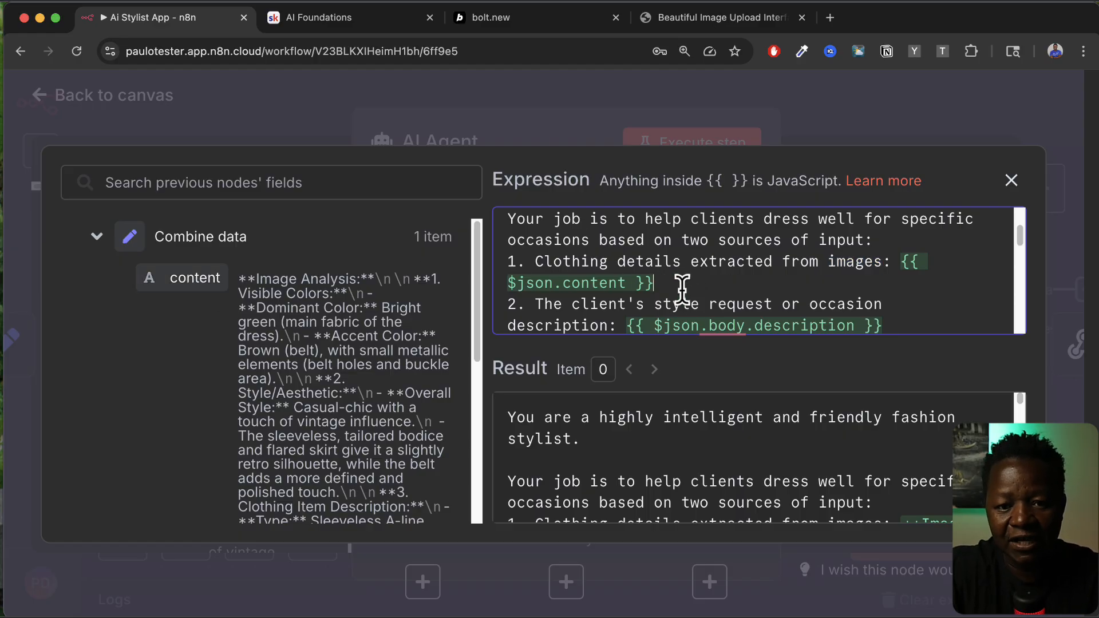
Step: Try inserting the Combine data body description field below the client's style request line, and delete the duplicate expression
scroll(687, 296, "down", 1)
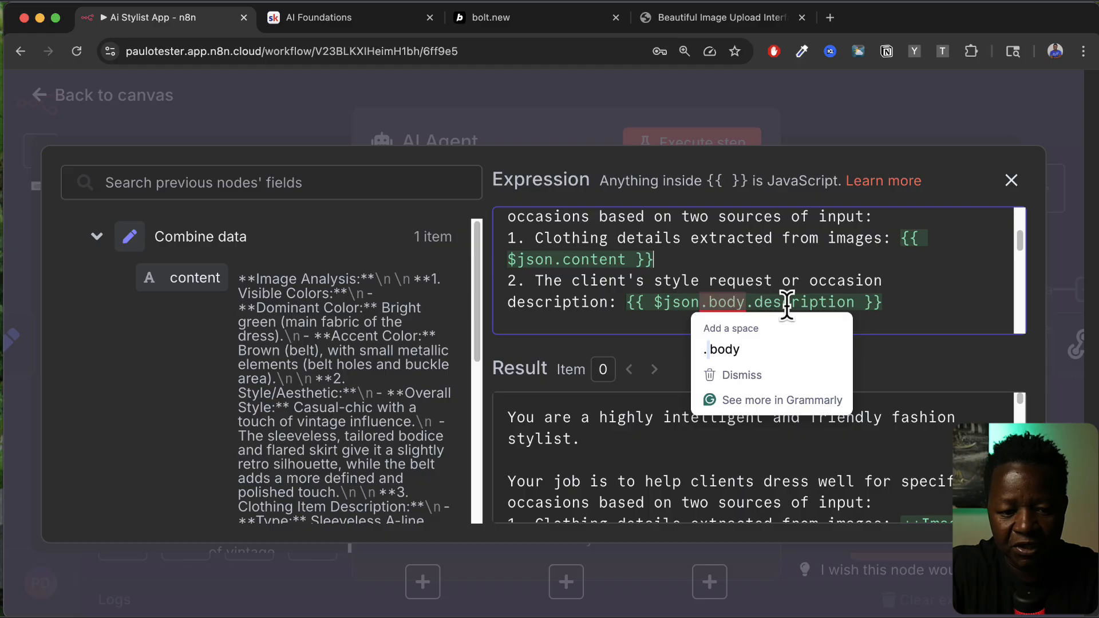
scroll(395, 338, "down", 1)
scroll(395, 338, "down", 10)
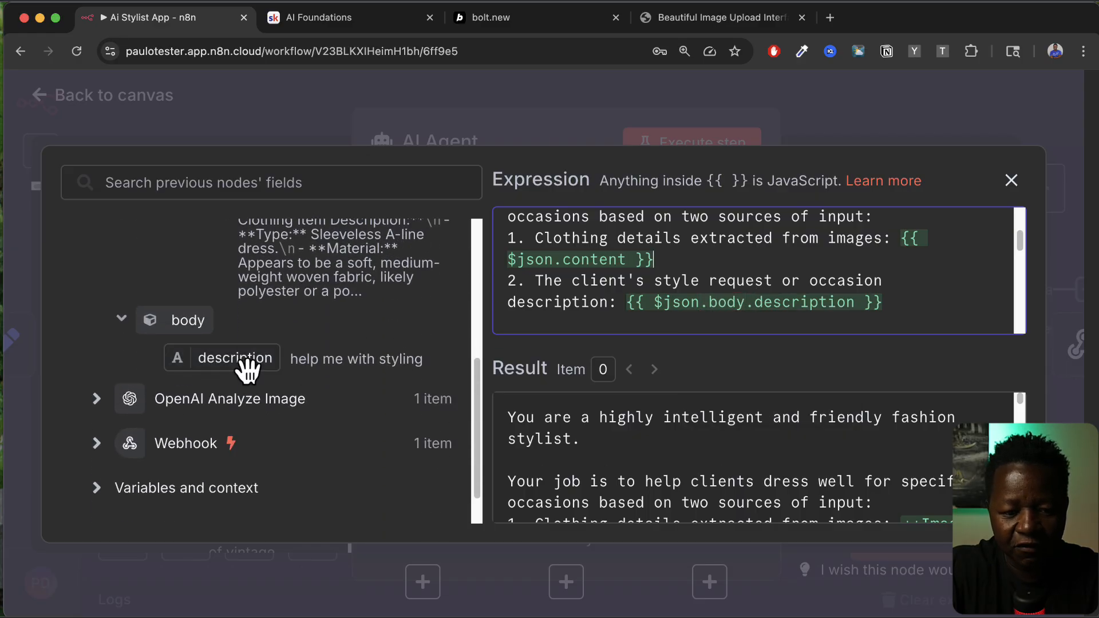
left_click_drag(236, 359, 651, 327)
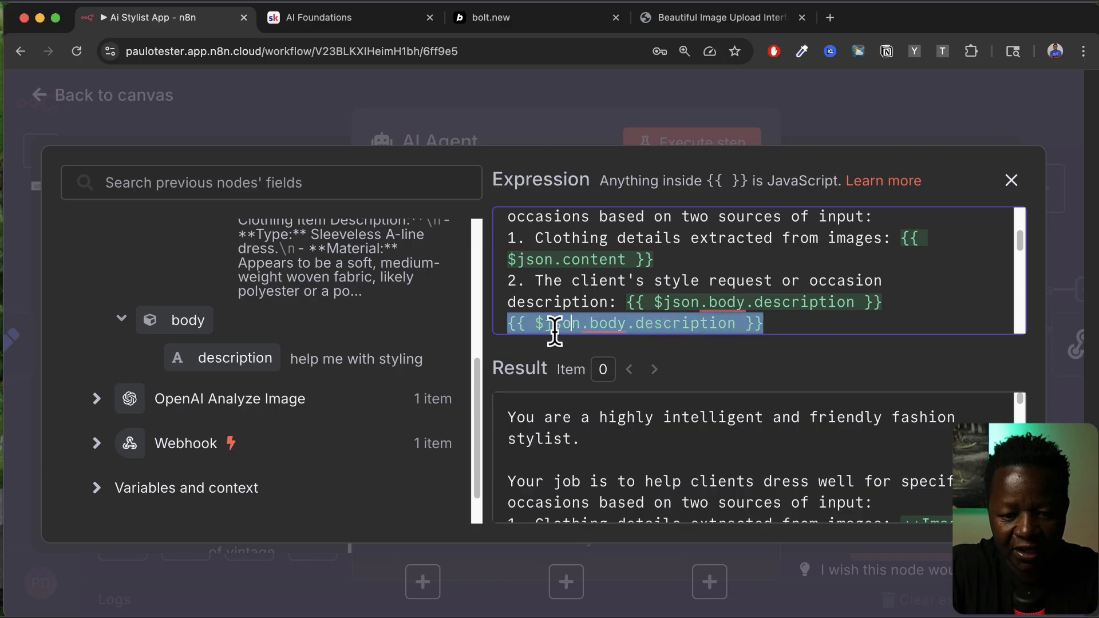
key("BackSpace")
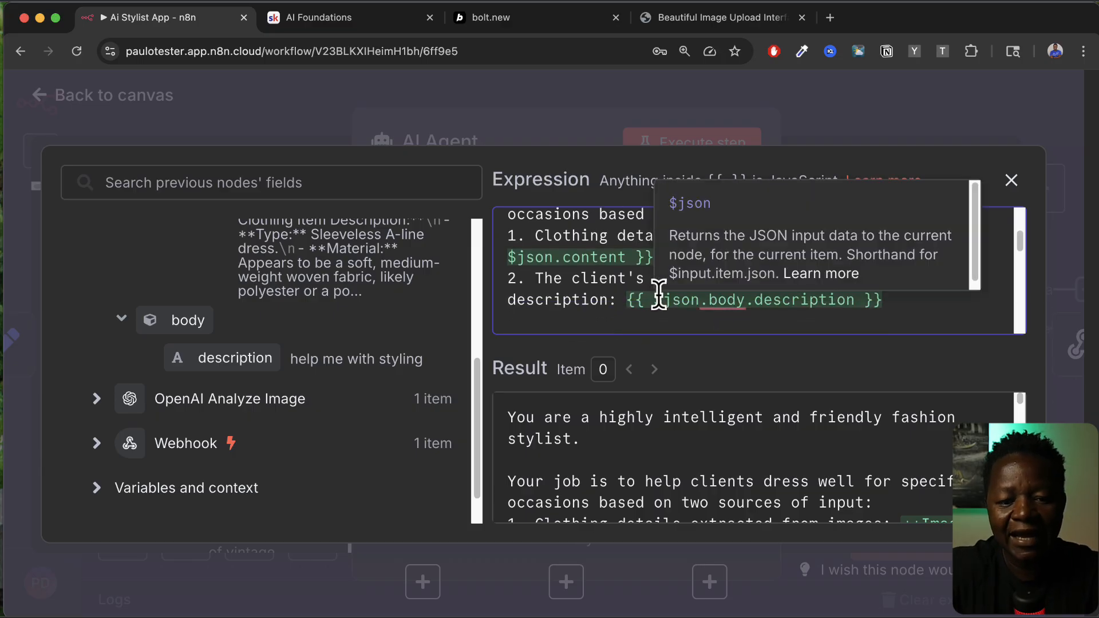
Step: Recheck the content and description expressions in the prompt, and close the expanded expression editor
scroll(596, 309, "up", 3)
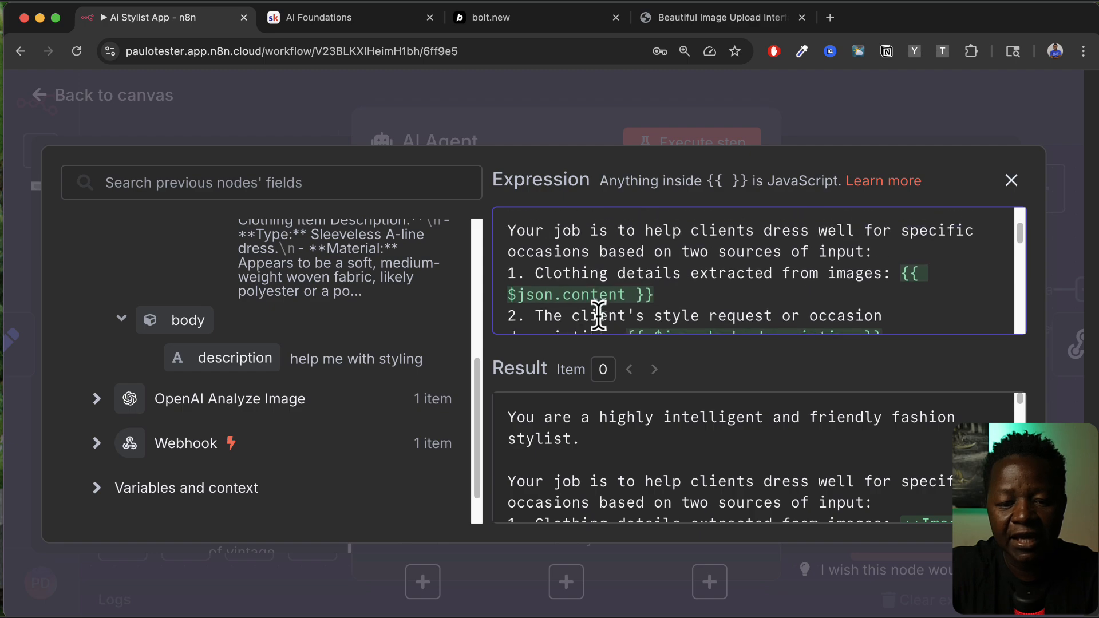
scroll(608, 298, "down", 1)
scroll(608, 298, "down", 2)
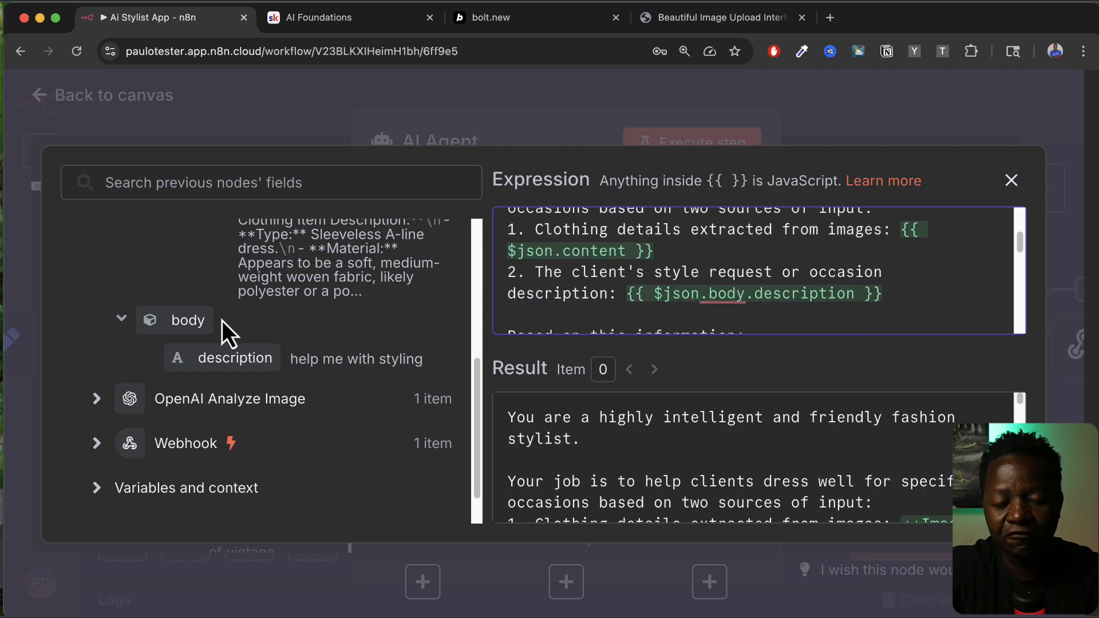
key("Escape")
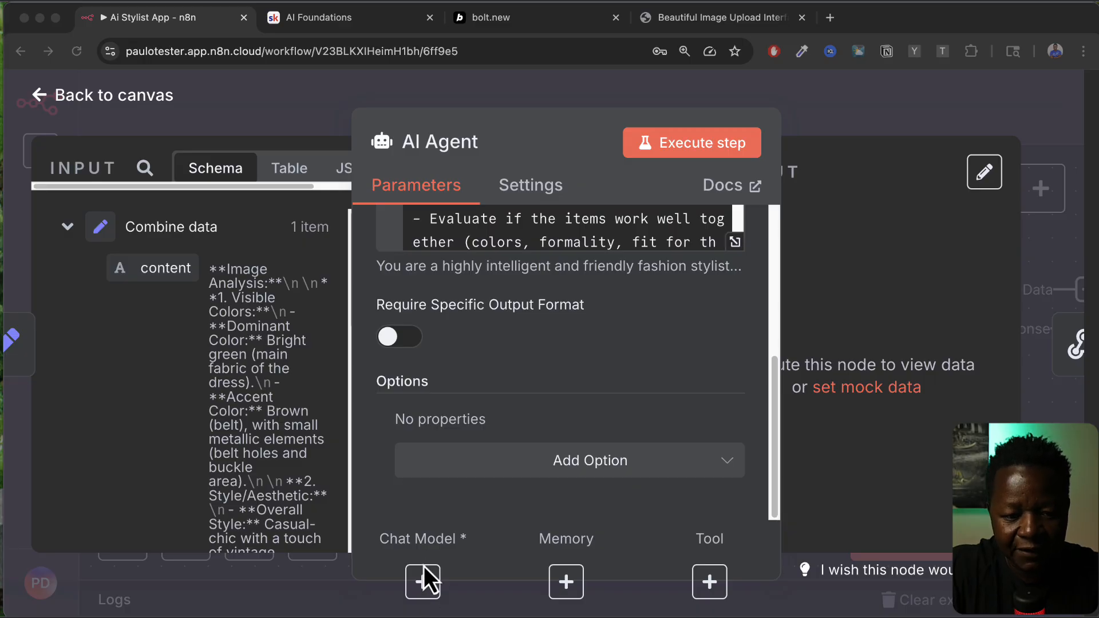
Step: Return to the canvas and move the Respond to Webhook node clear of the AI Agent node
left_click(79, 101)
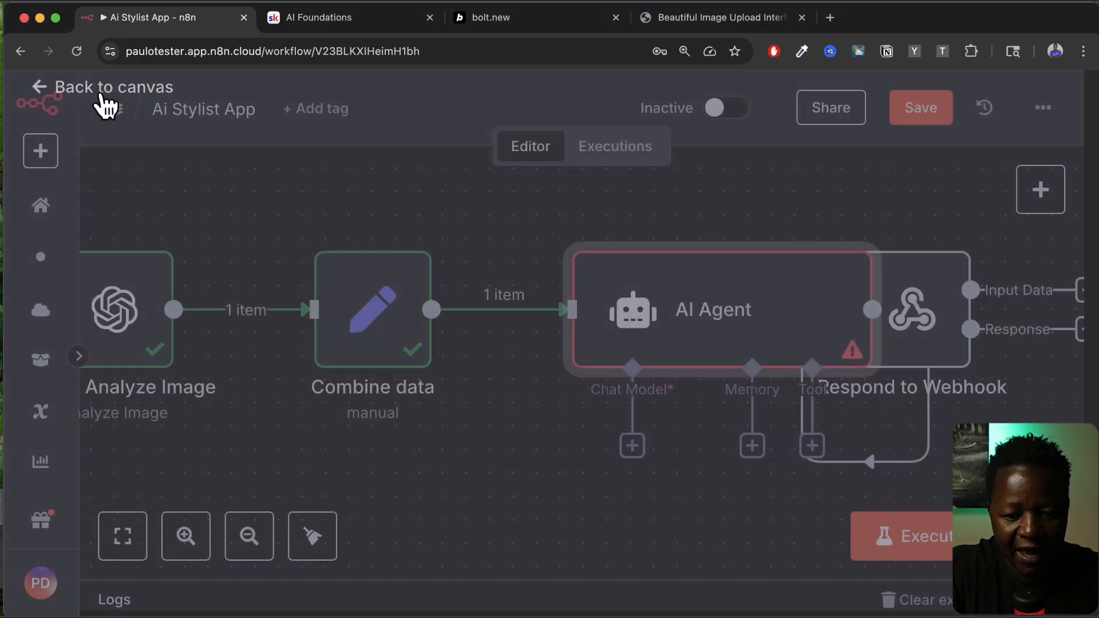
scroll(630, 409, "right", 3)
left_click_drag(813, 312, 999, 324)
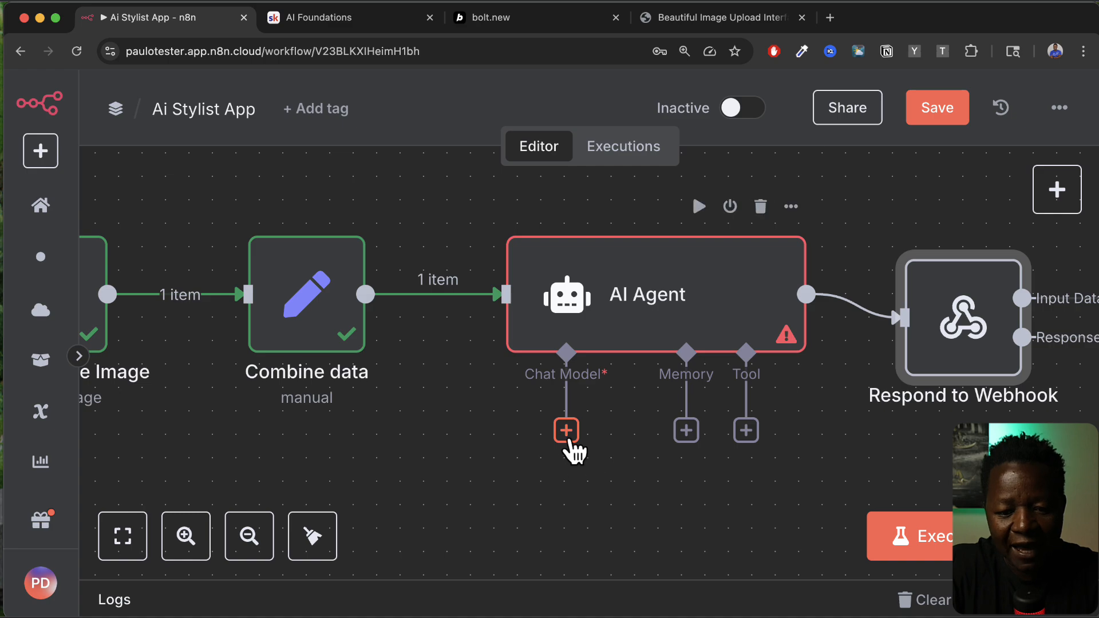
Step: Attach an OpenAI Chat Model to the AI Agent using the existing OpenAi account credential
left_click(567, 433)
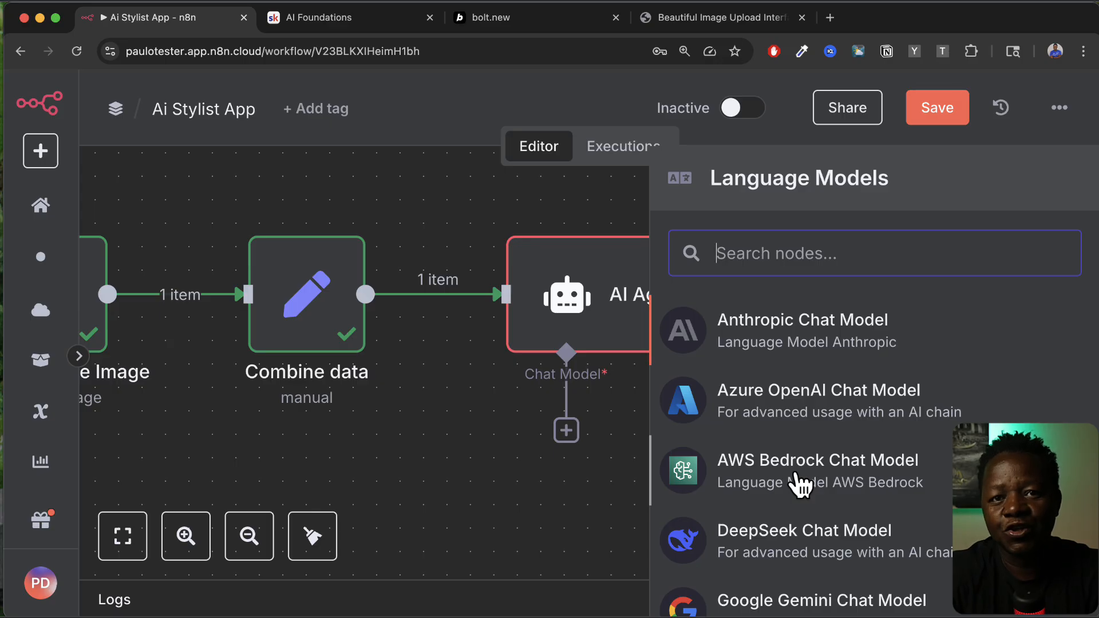
type("chat")
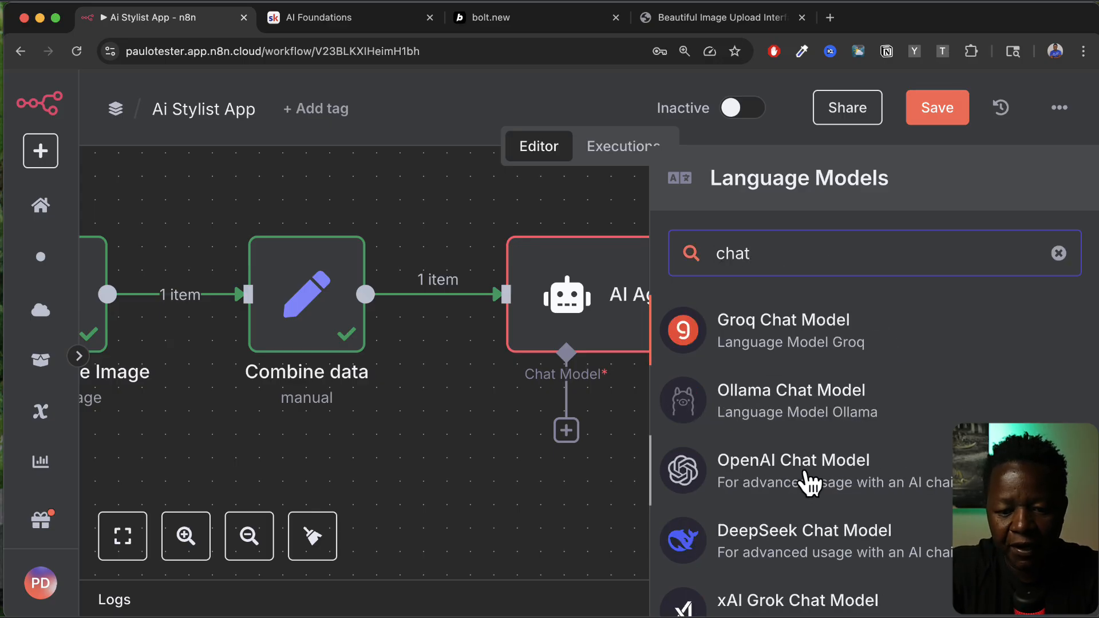
left_click(831, 475)
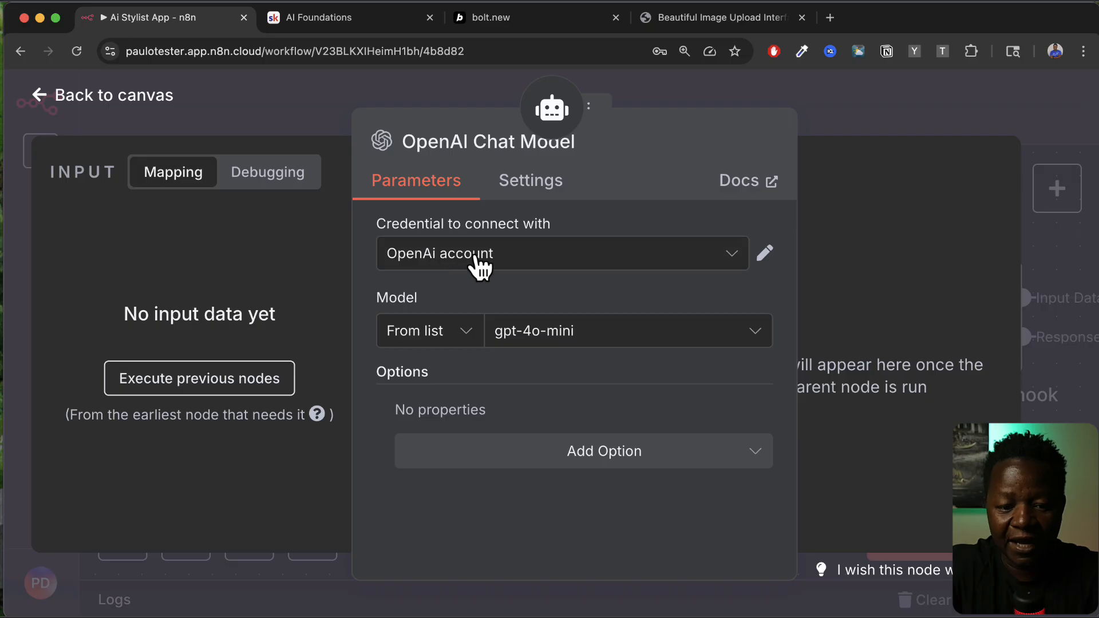
left_click(481, 266)
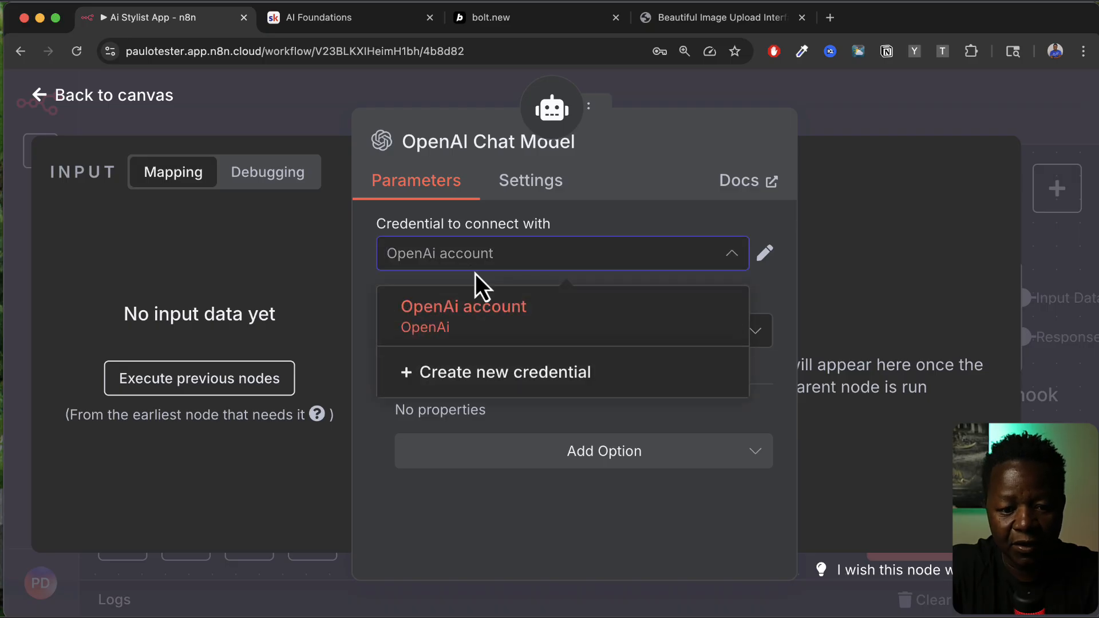
left_click(465, 322)
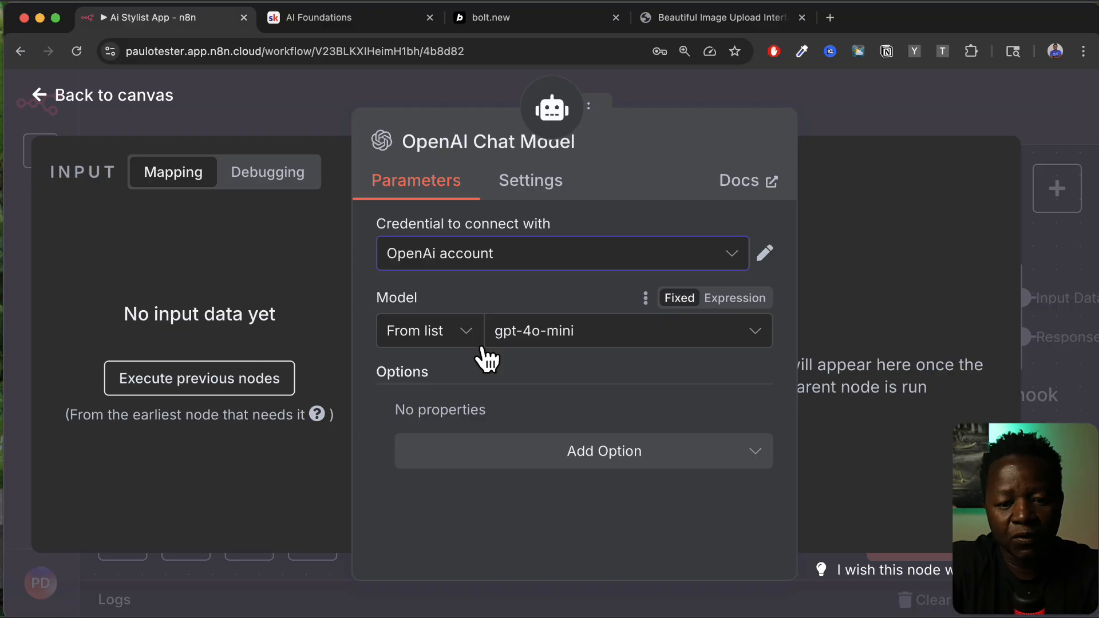
Step: Check the available chat models, keep gpt-4o-mini, and save the workflow from the canvas
left_click(575, 332)
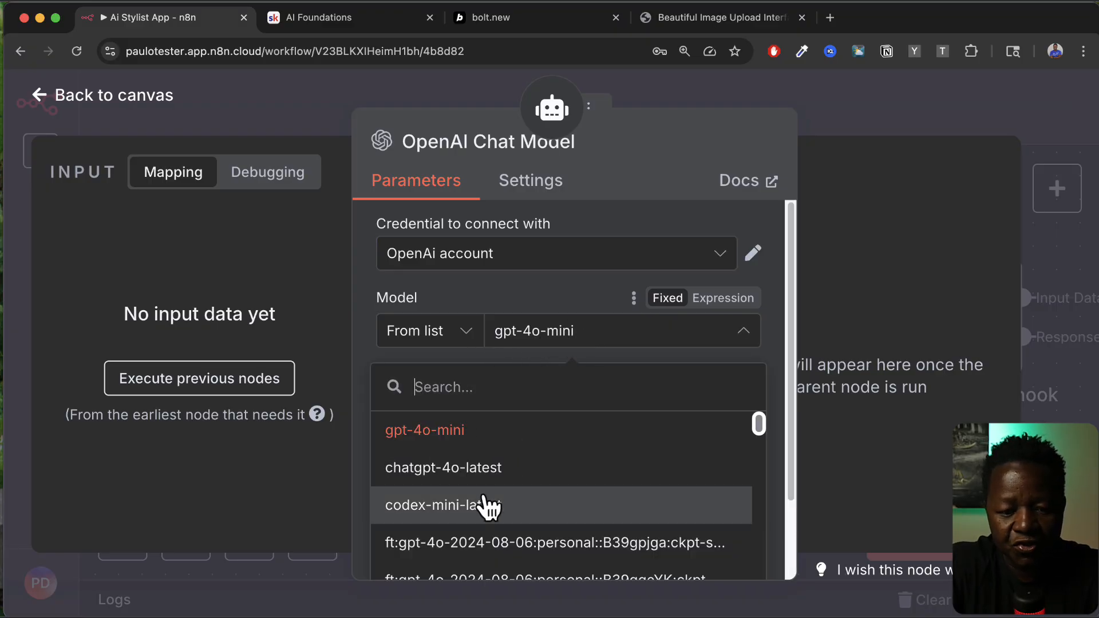
key("Escape")
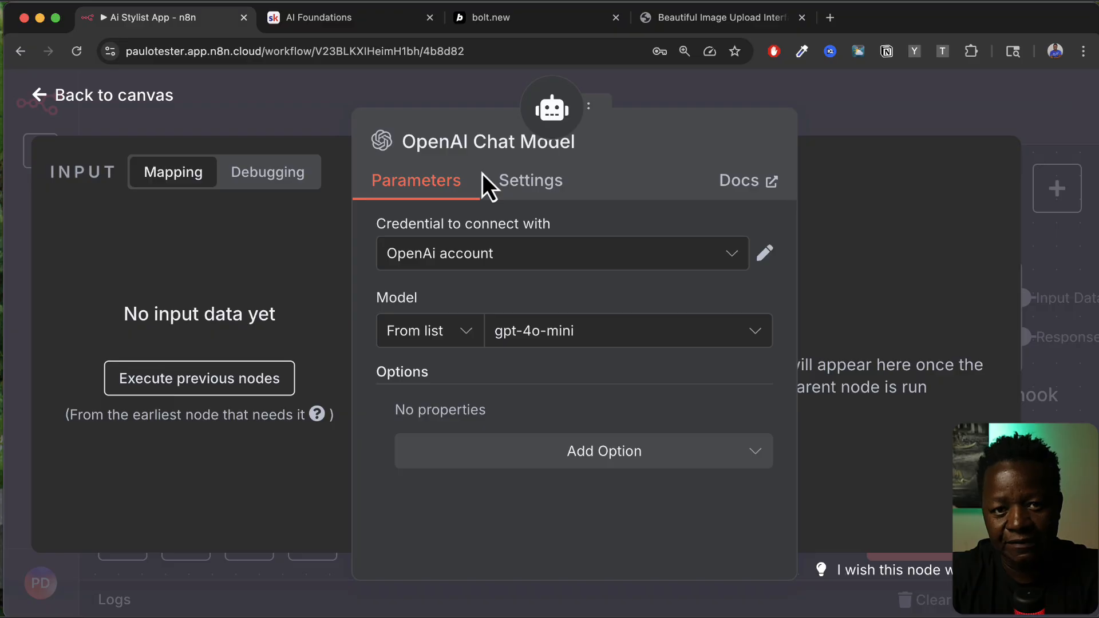
key("Escape")
left_click(947, 115)
scroll(501, 418, "left", 3)
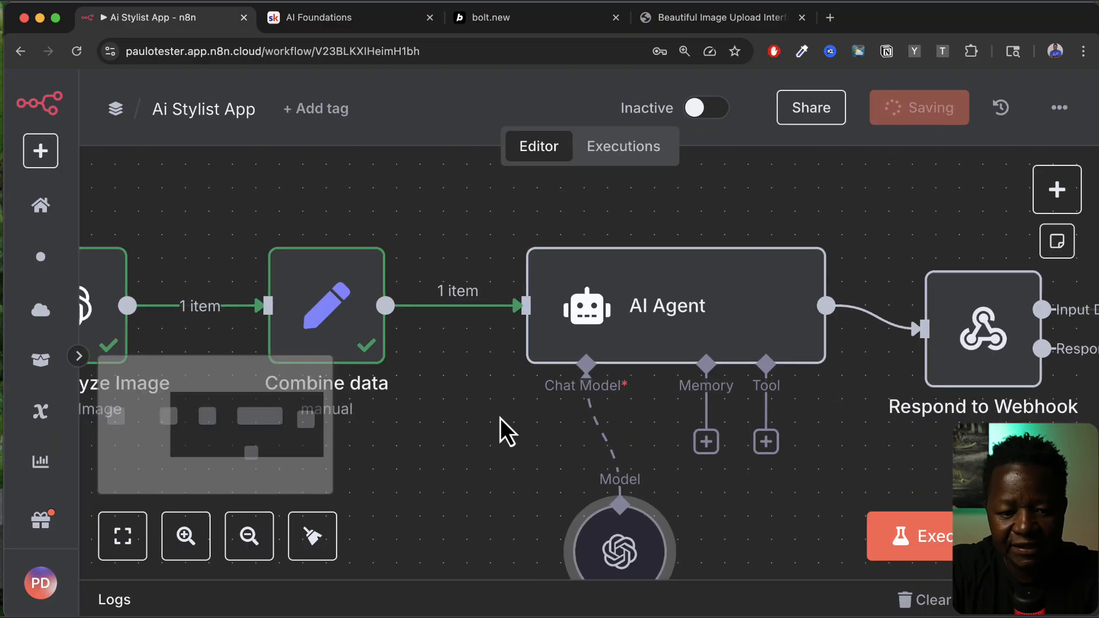
Step: Open the AI Agent node and execute it on its own to test the styling prompt
left_click(649, 333)
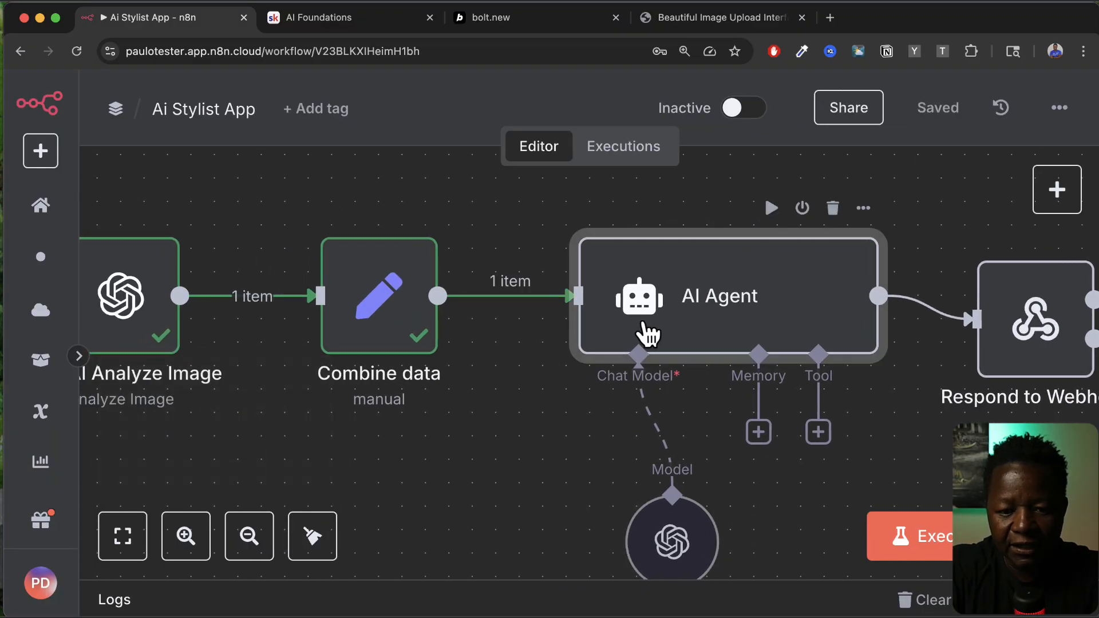
double_click(649, 333)
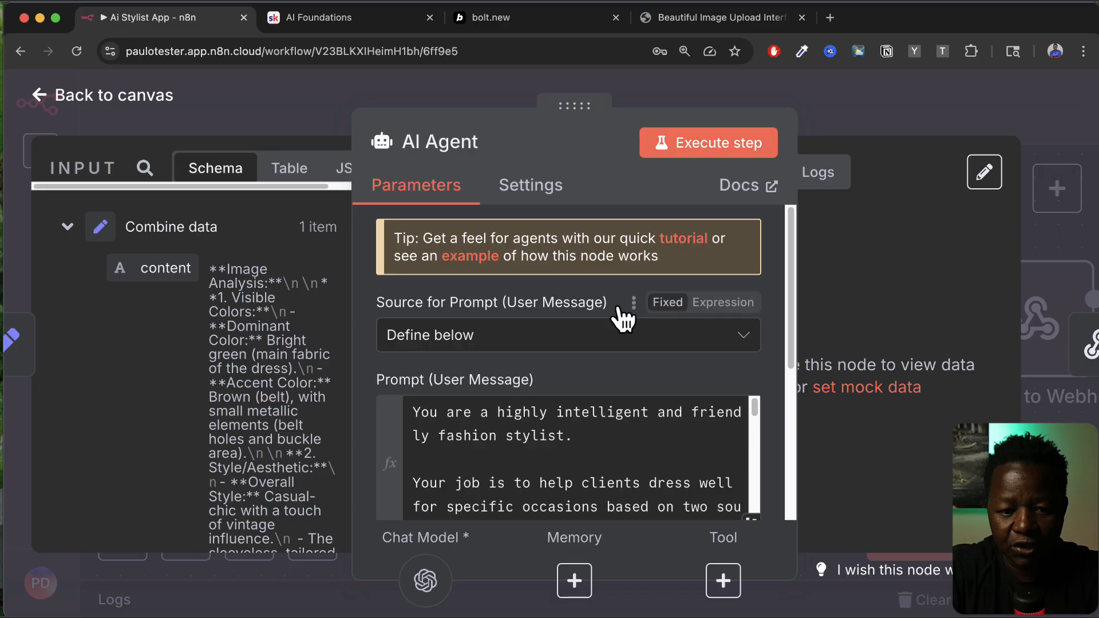
left_click(721, 147)
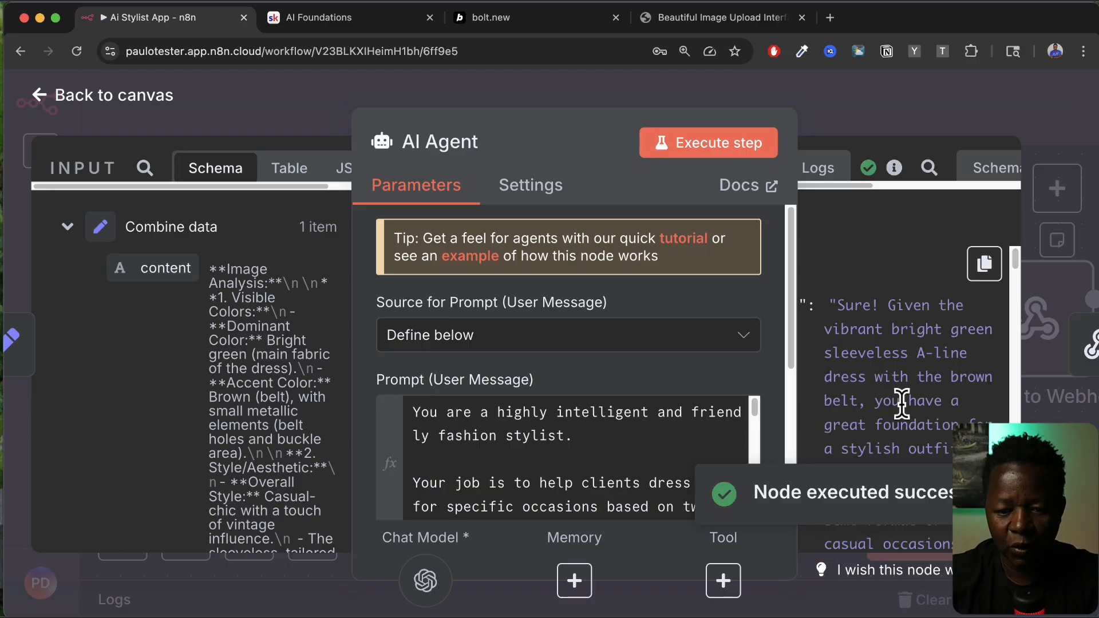
Step: Examine the AI Agent's output, reading through the outfit recommendation and the jewelry section
left_click_drag(837, 306, 921, 417)
left_click(925, 404)
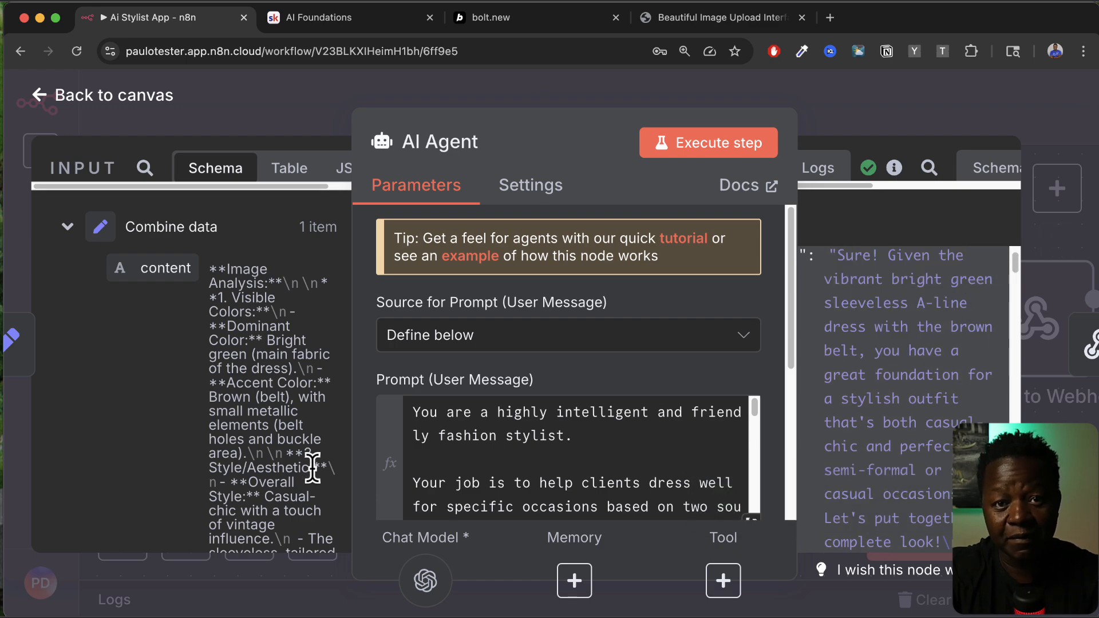
scroll(891, 435, "down", 3)
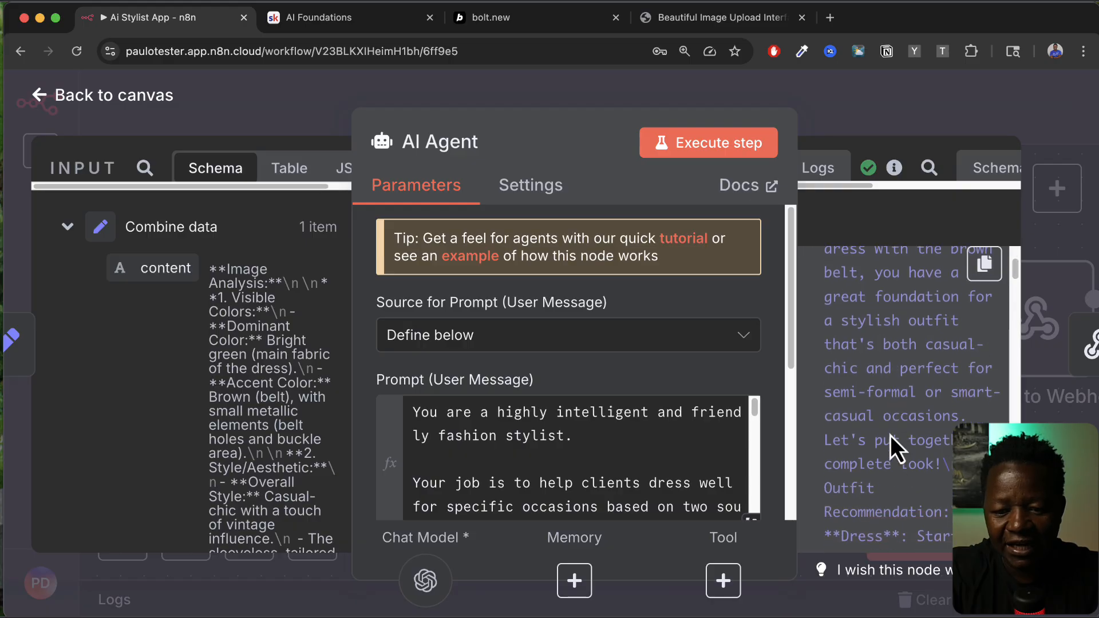
scroll(879, 447, "down", 10)
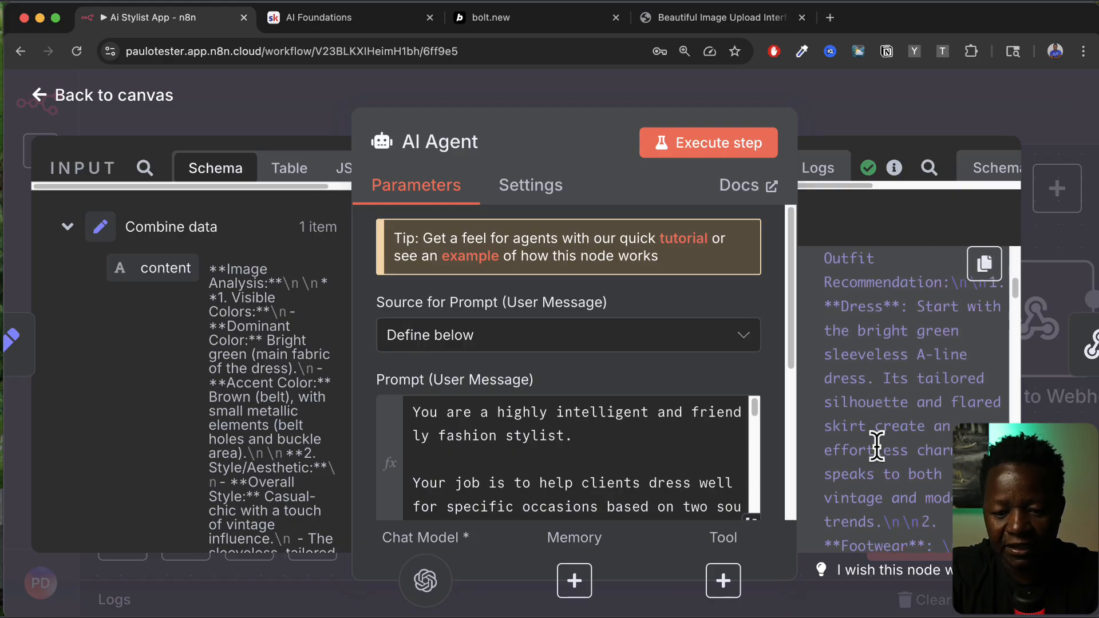
scroll(859, 355, "down", 1)
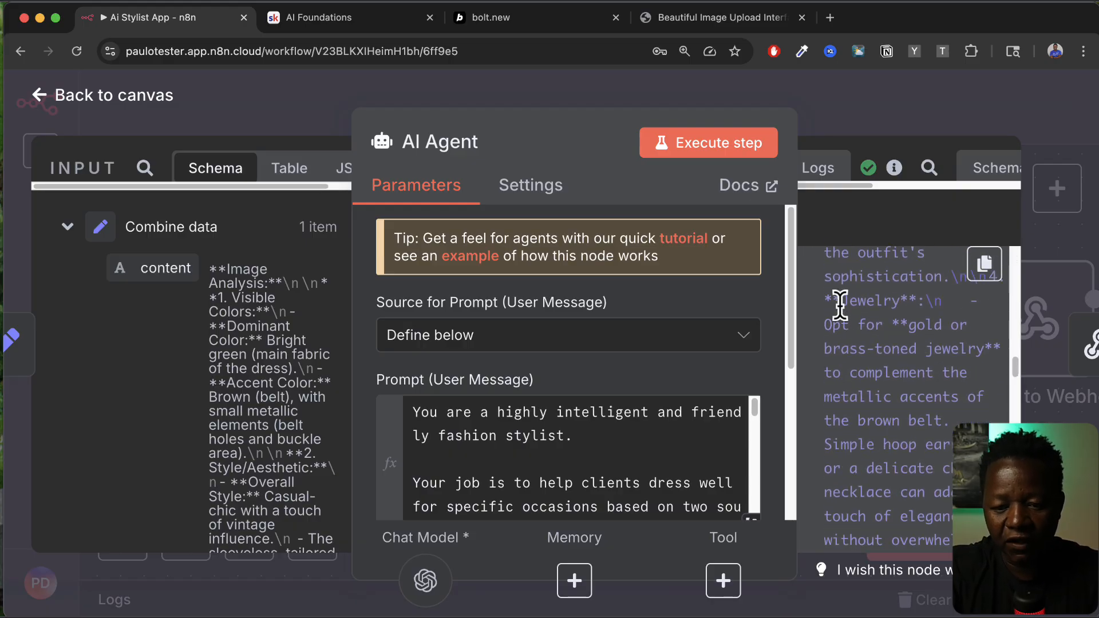
left_click_drag(847, 300, 913, 492)
left_click(884, 338)
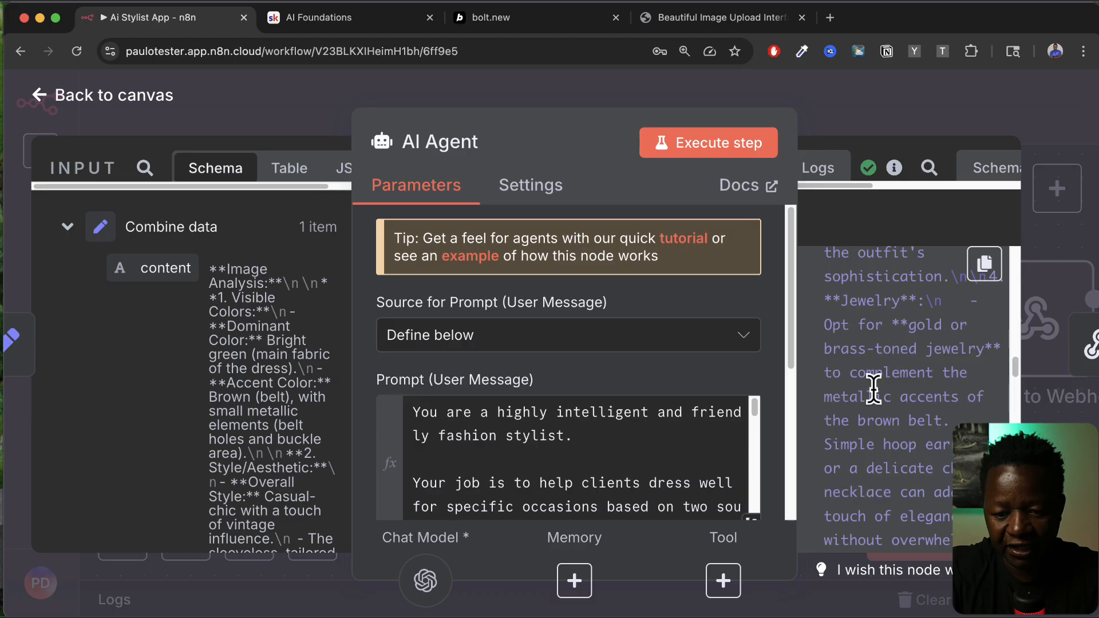
Step: Read the bracelet and bag suggestions in the AI Agent's output and return to the workflow canvas
scroll(870, 401, "down", 4)
double_click(866, 461)
scroll(871, 491, "down", 2)
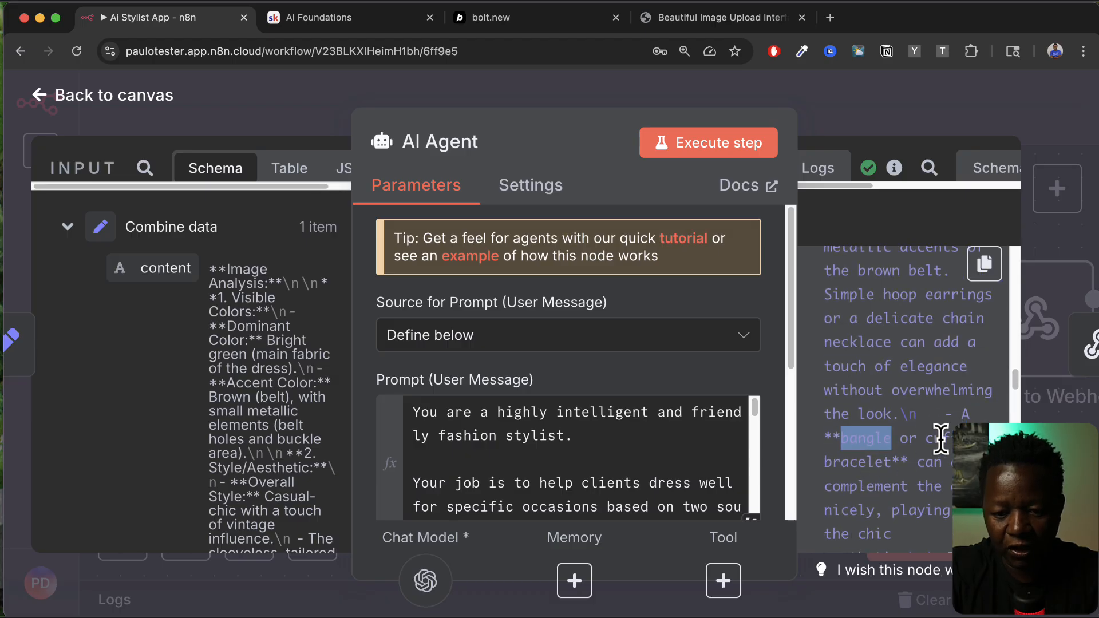
double_click(875, 461)
scroll(867, 447, "down", 14)
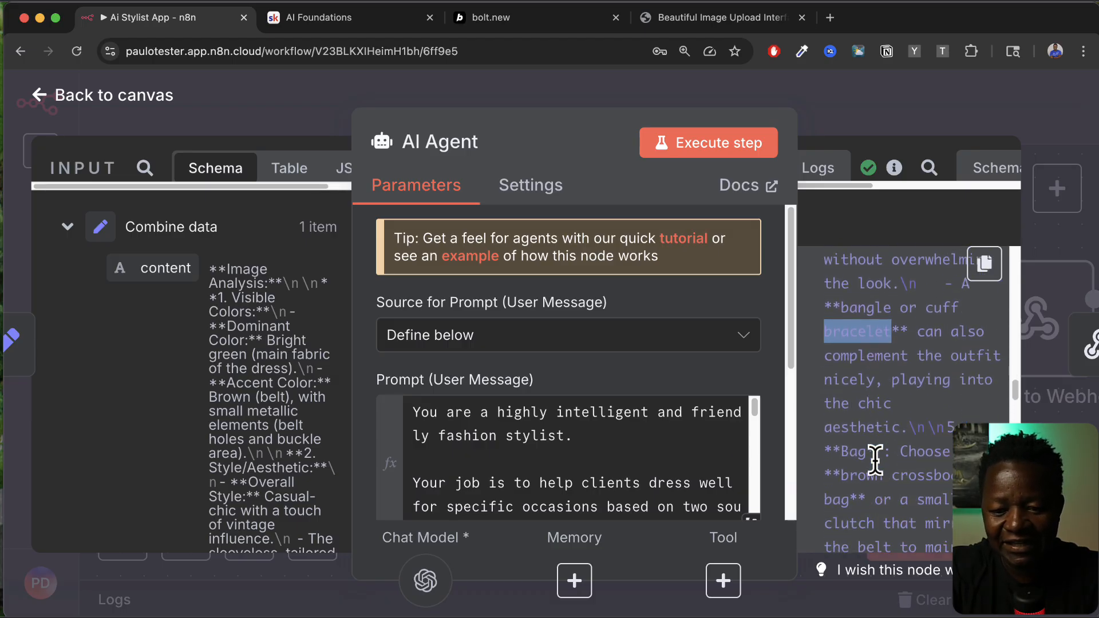
left_click(863, 432)
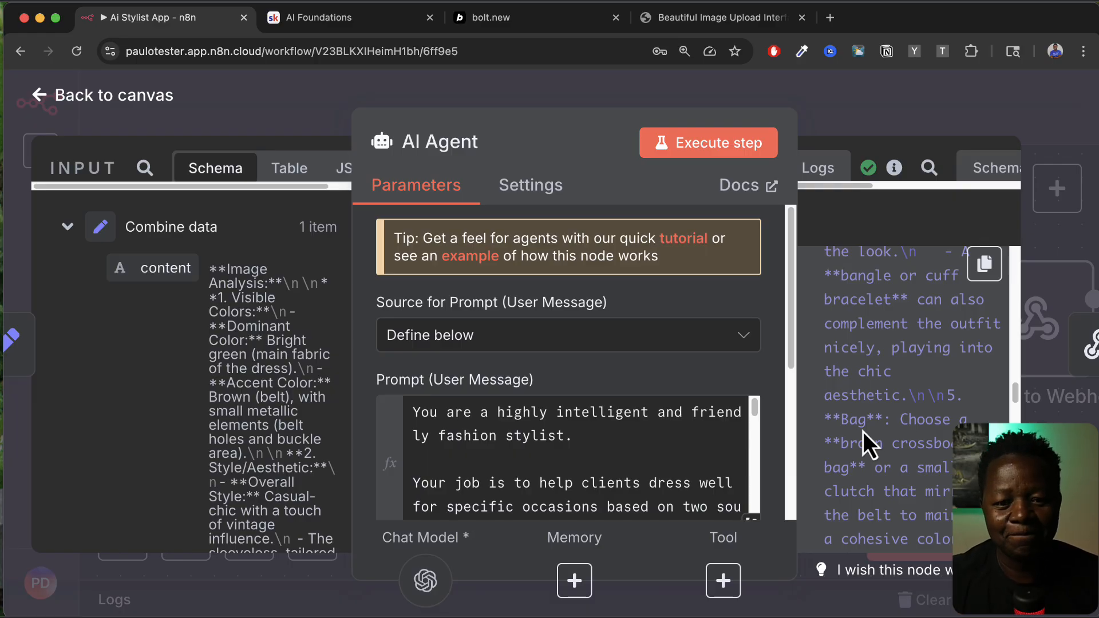
left_click(118, 108)
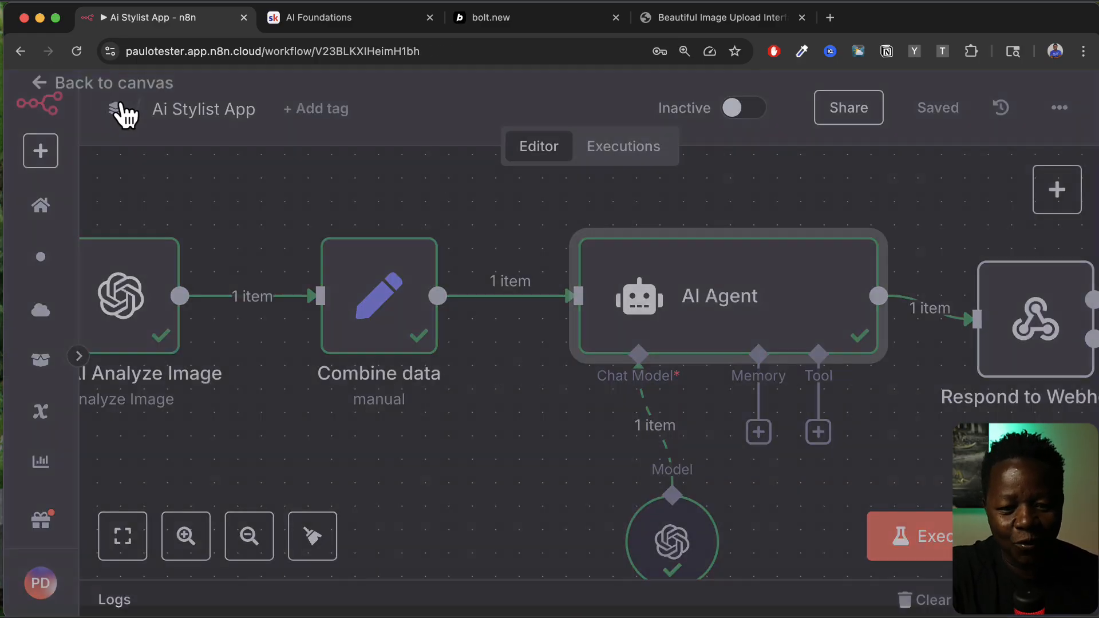
Step: Open the Respond to Webhook node after the AI Agent and execute it on its own
scroll(565, 352, "left", 2)
scroll(564, 352, "up", 3)
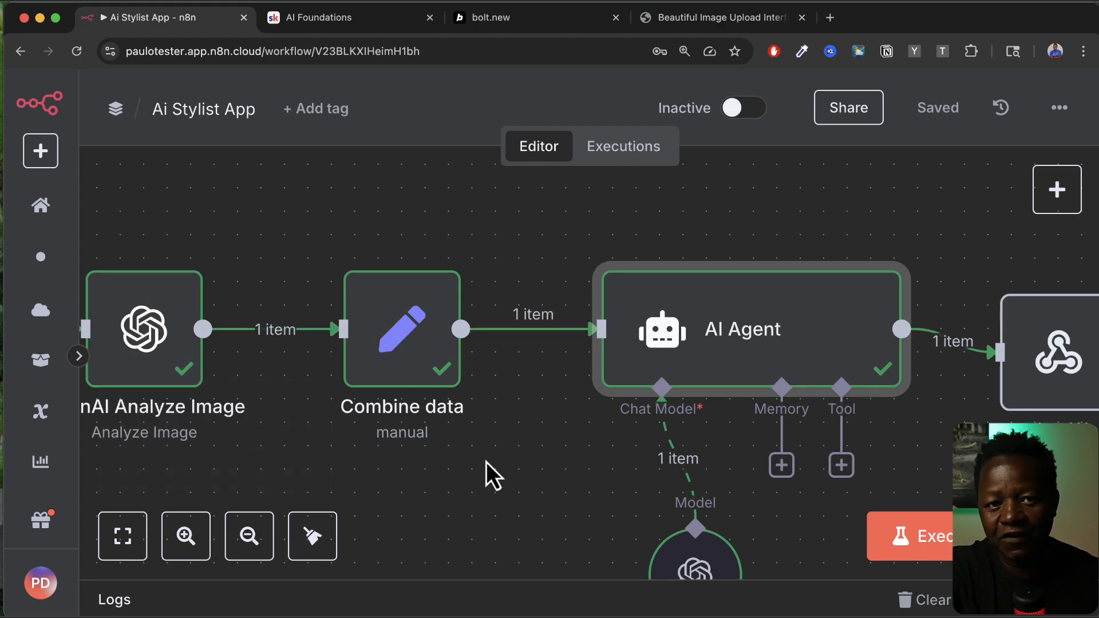
scroll(590, 418, "right", 3)
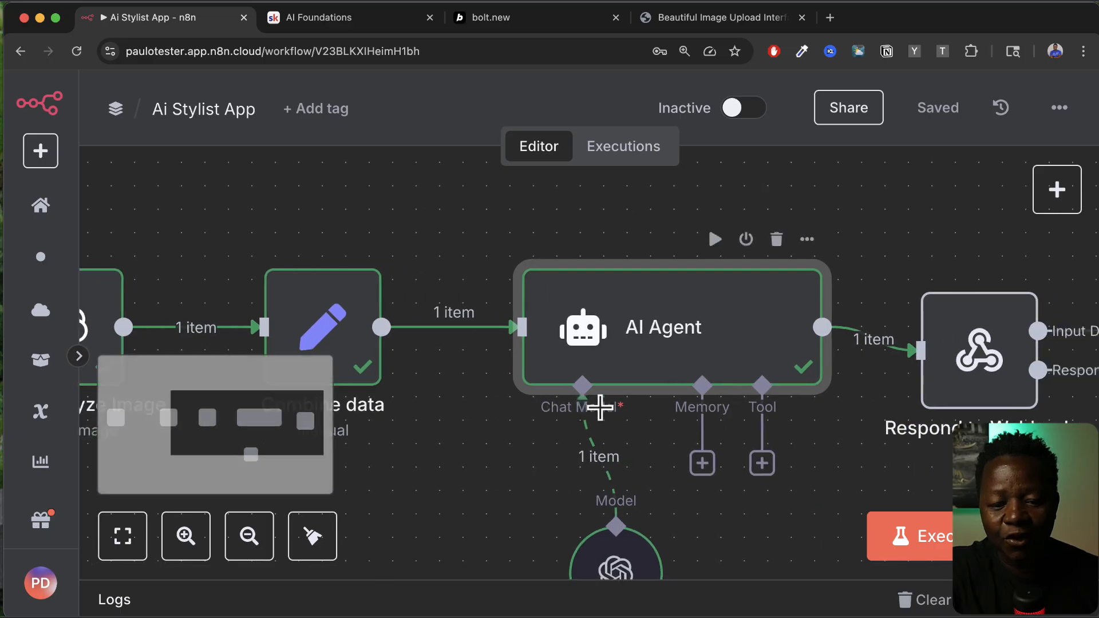
scroll(564, 458, "down", 1)
scroll(564, 458, "right", 1)
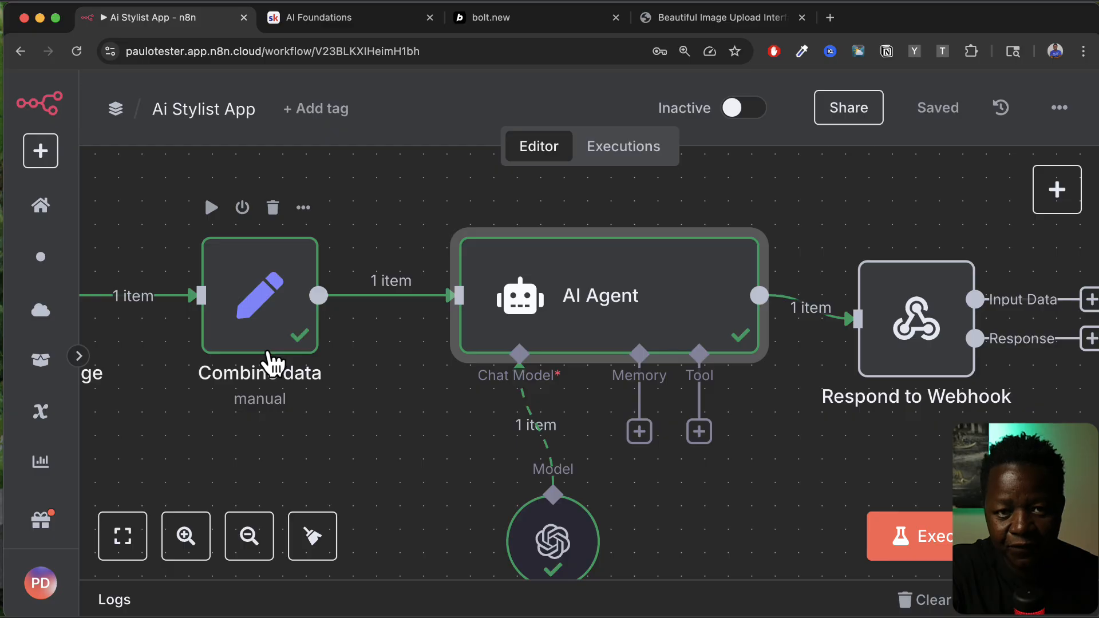
scroll(759, 492, "right", 1)
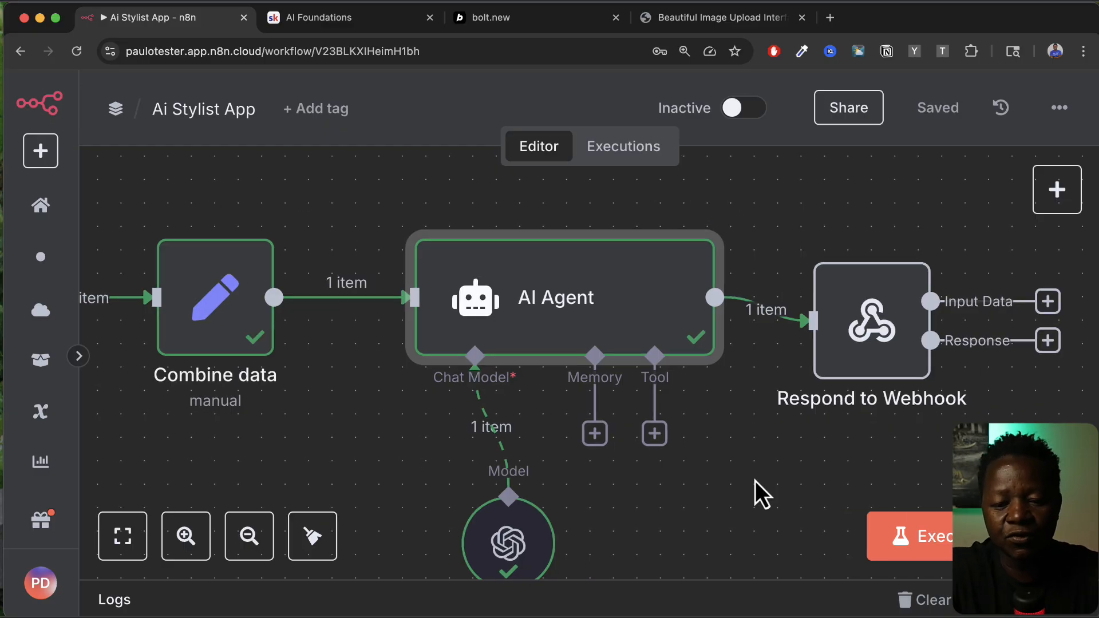
scroll(737, 483, "right", 2)
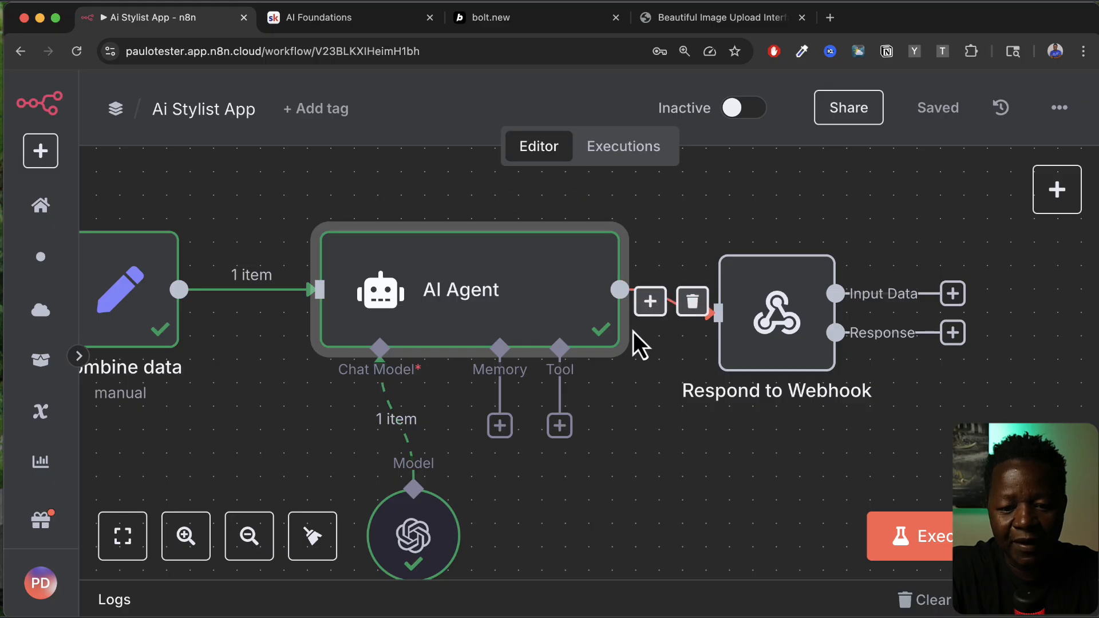
double_click(769, 318)
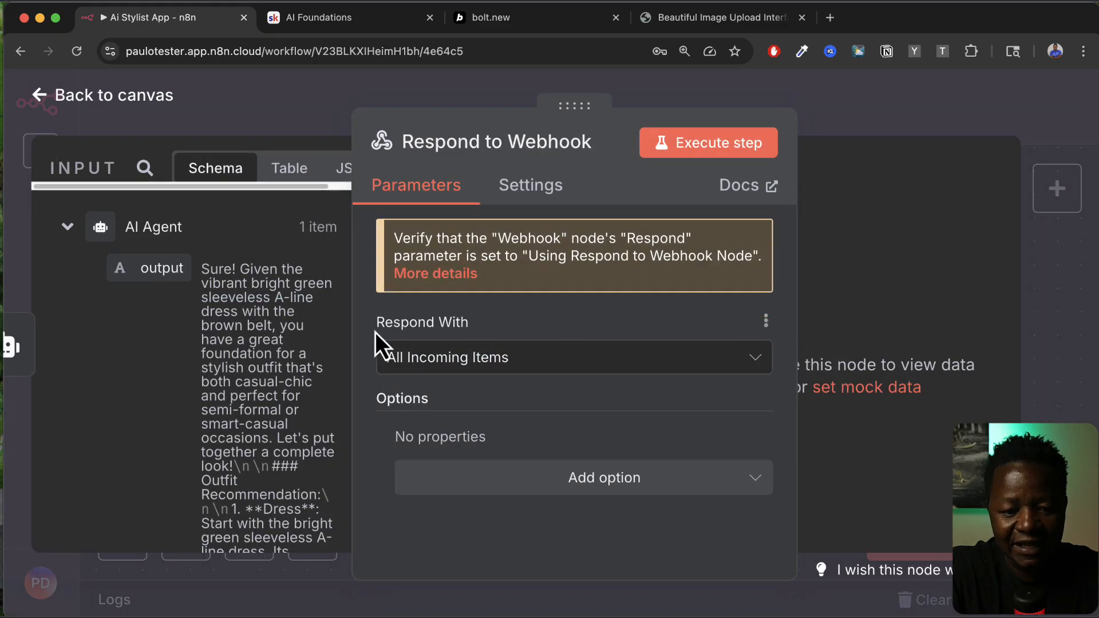
left_click(710, 149)
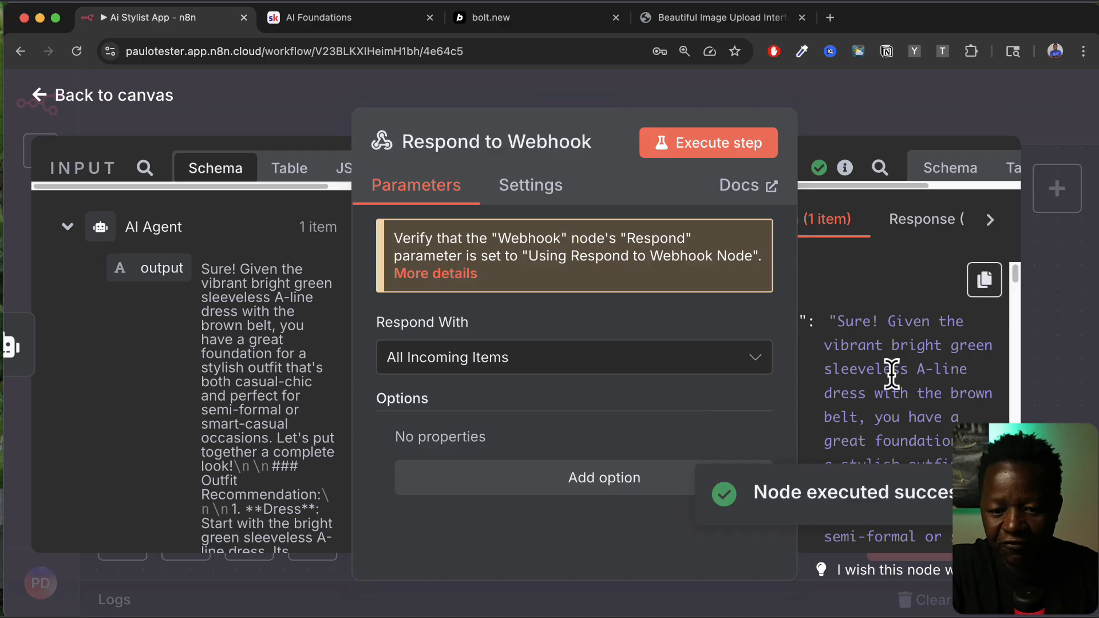
Step: Look through the Respond to Webhook node's JSON output and copy all of it
scroll(892, 375, "down", 5)
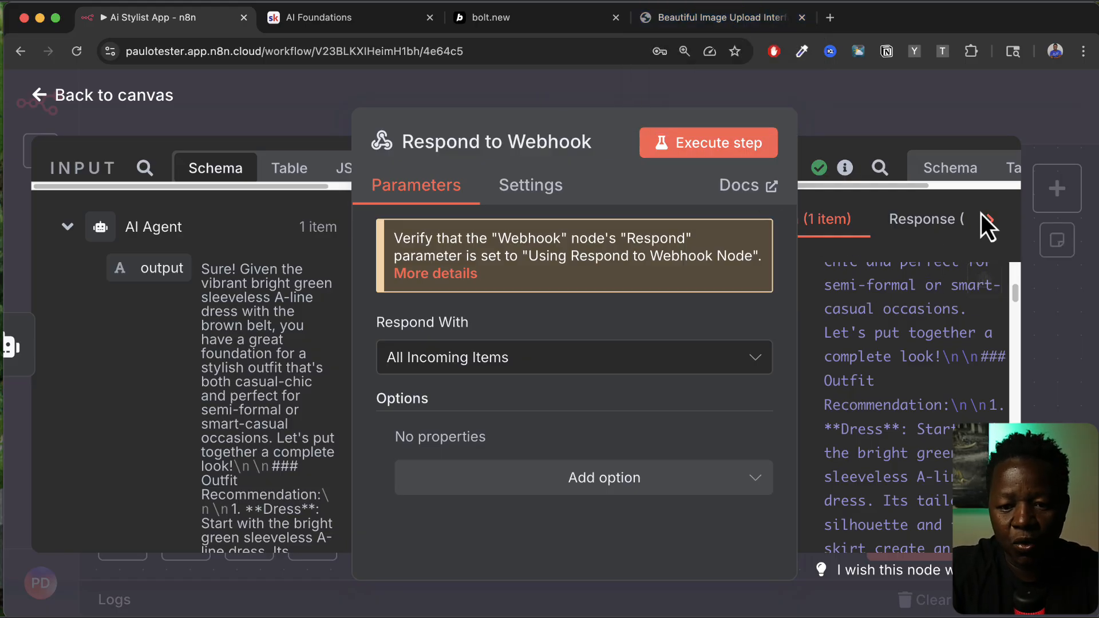
scroll(973, 179, "right", 3)
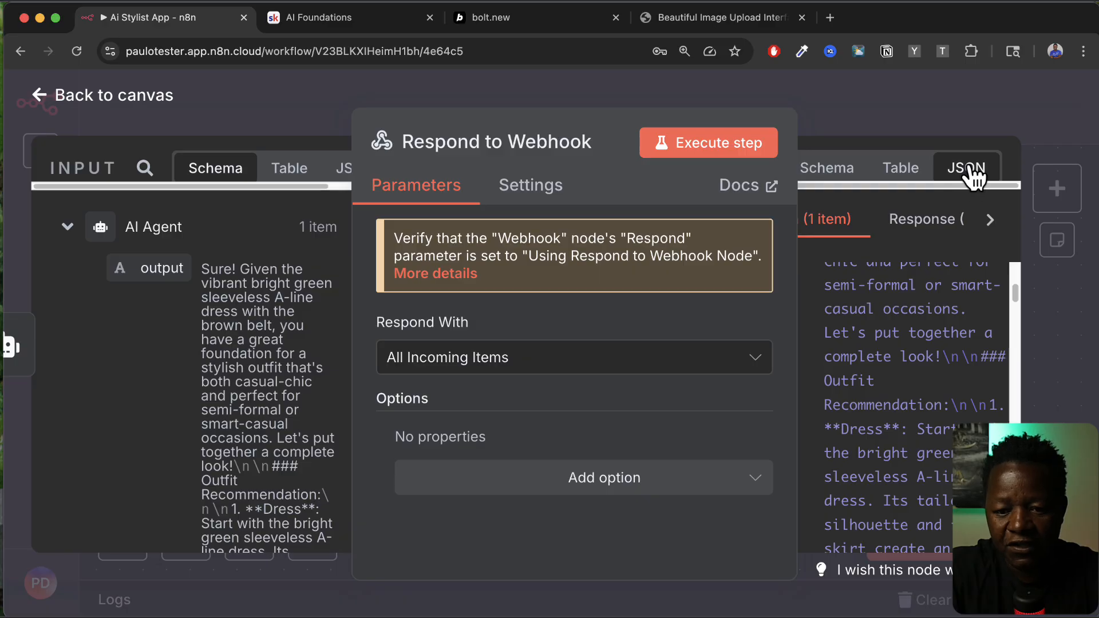
scroll(936, 331, "up", 5)
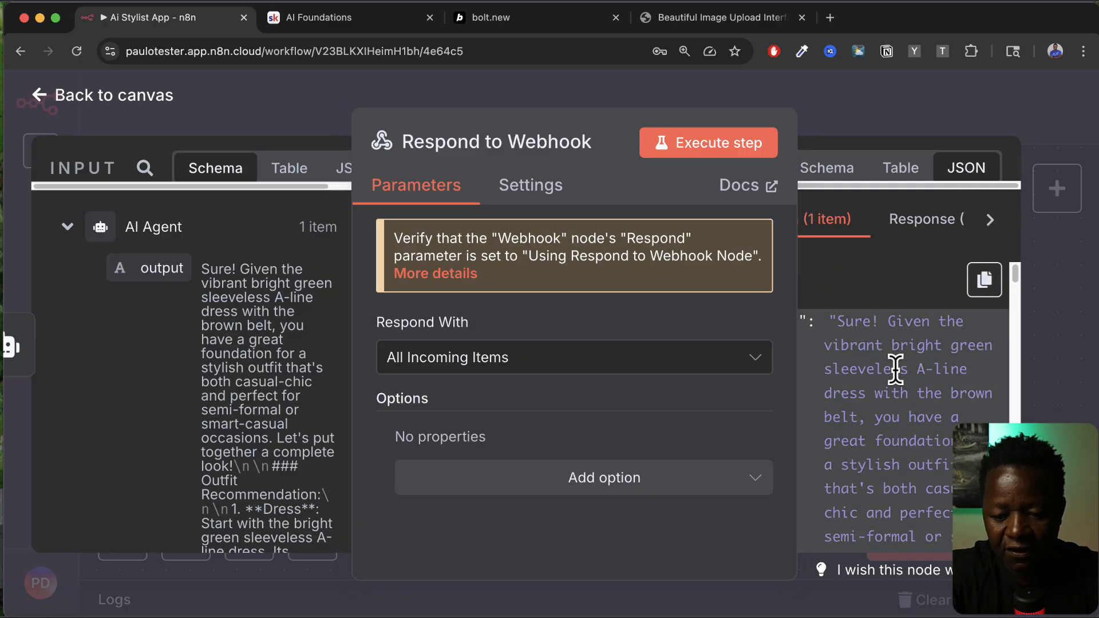
key("super+minus")
scroll(890, 355, "down", 4)
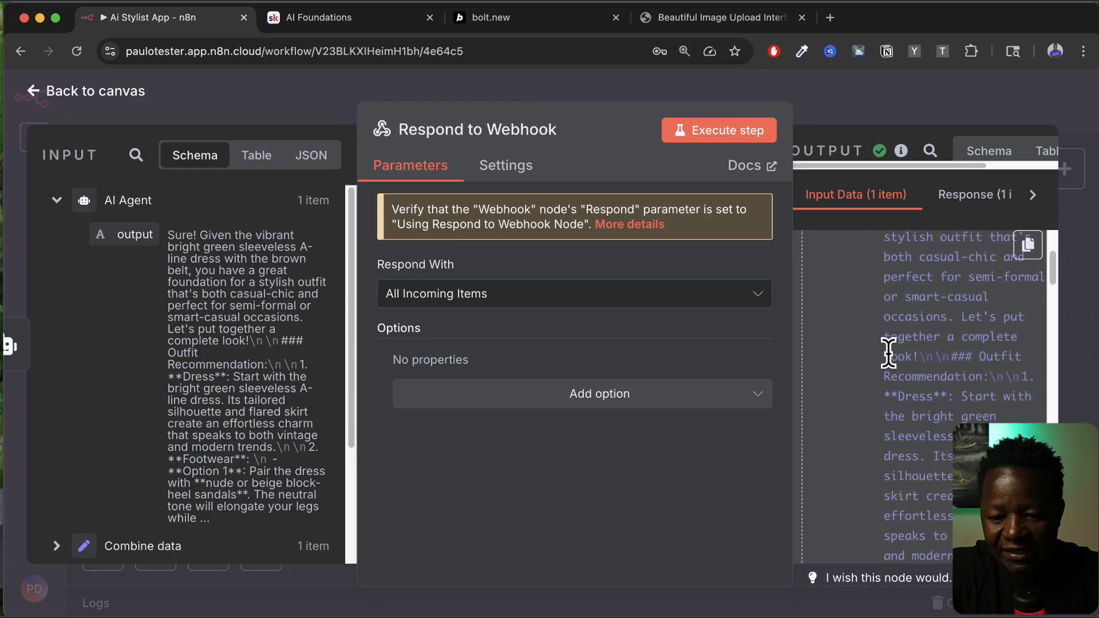
scroll(889, 354, "down", 10)
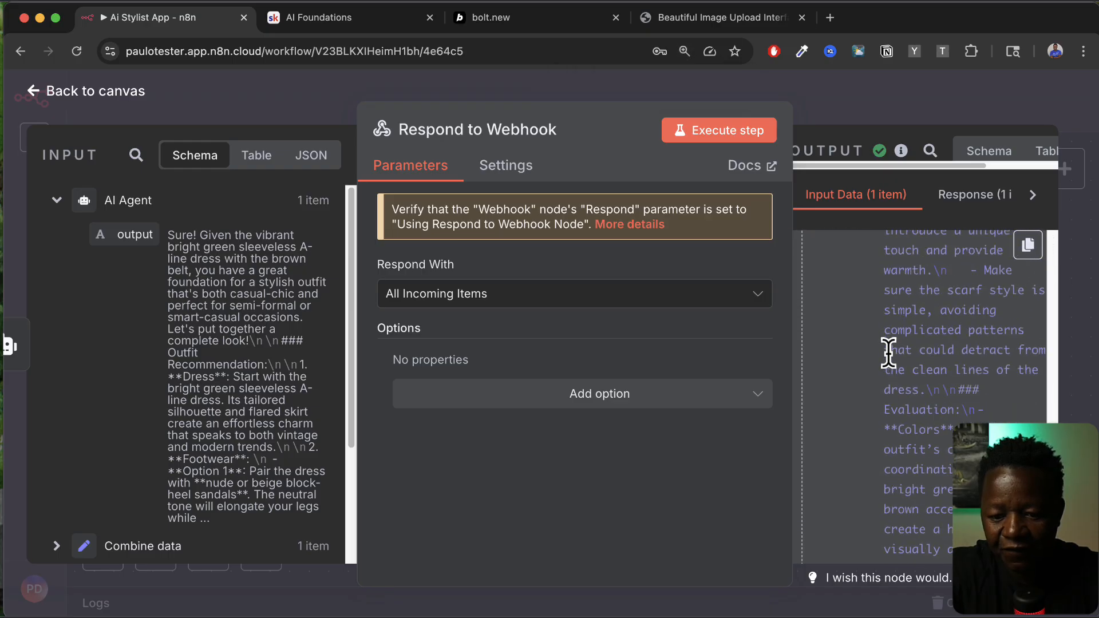
scroll(888, 353, "up", 15)
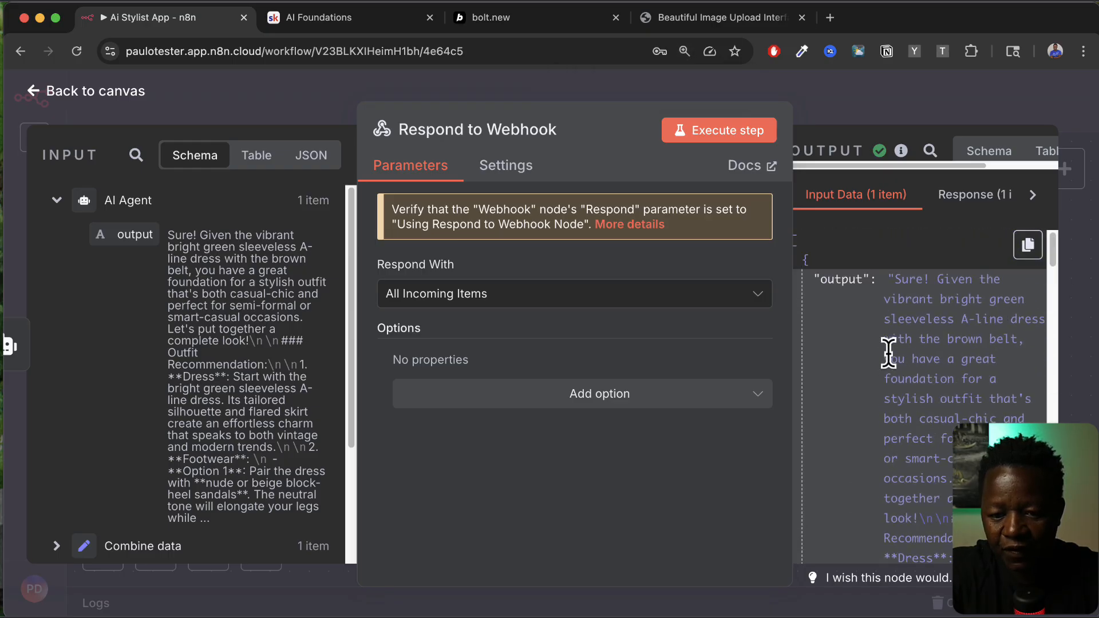
left_click(1029, 246)
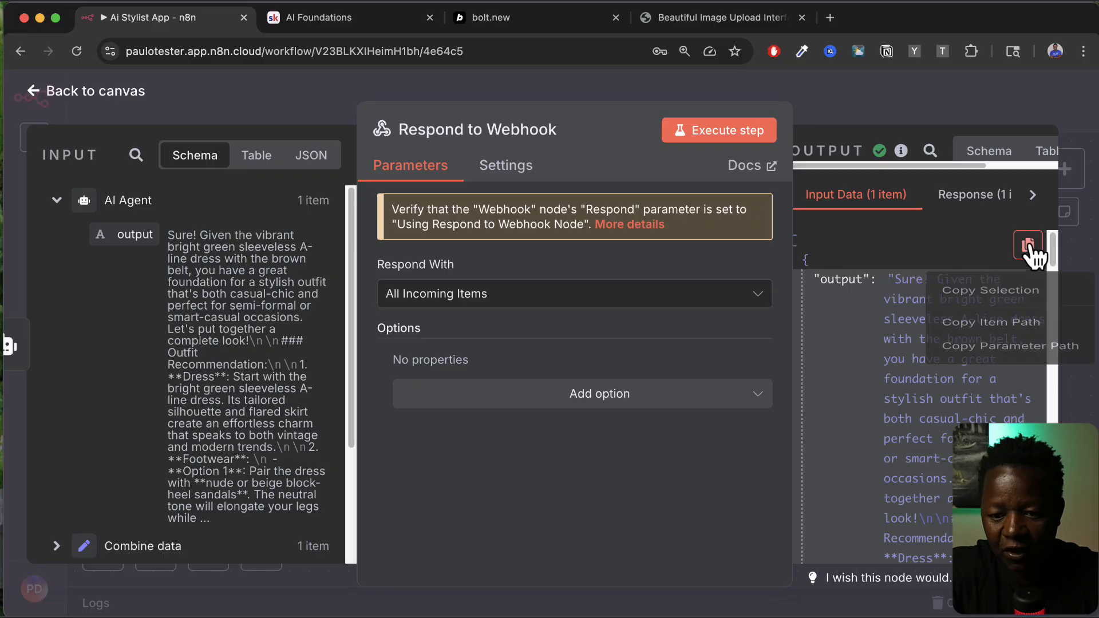
left_click(1031, 248)
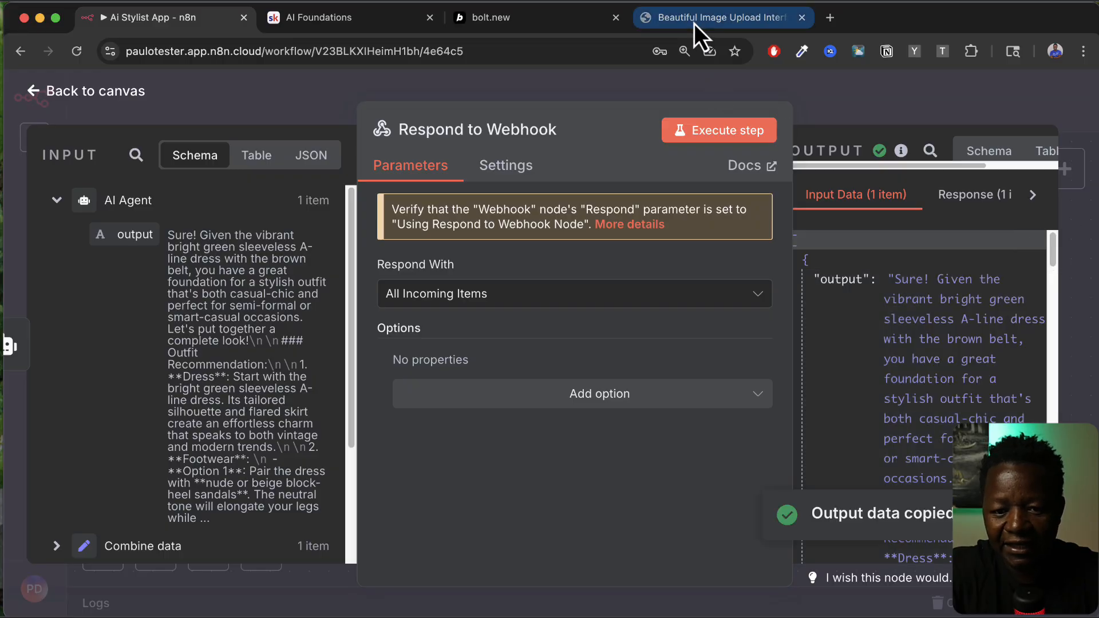
Step: Switch to bolt.new, begin a prompt with "the response payload has been updated:", paste the copied JSON, and check its output field
left_click(507, 24)
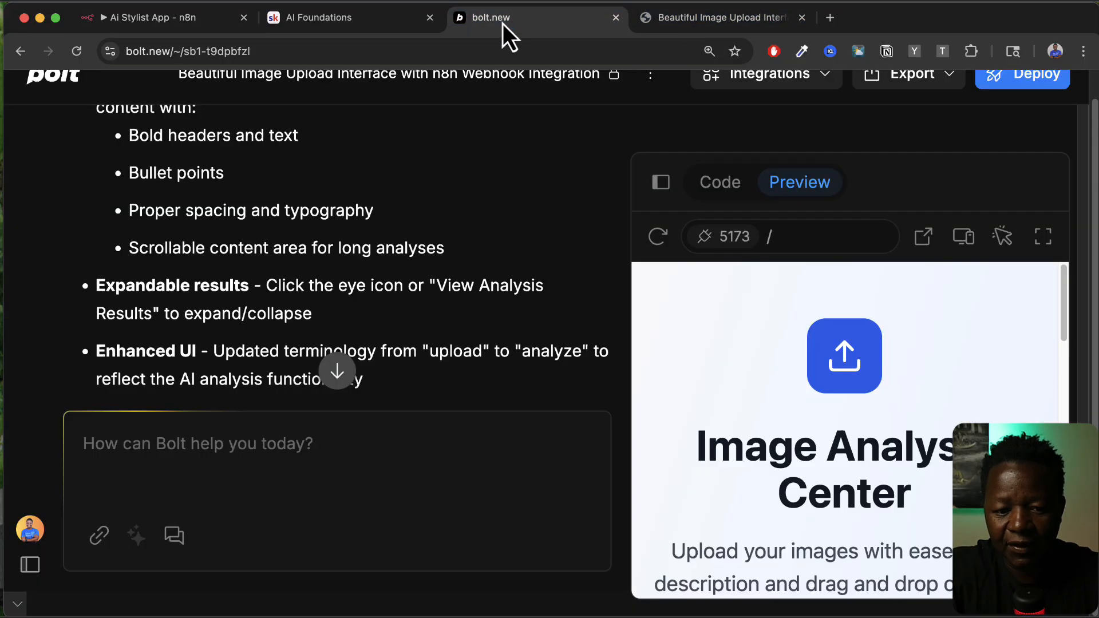
left_click(235, 463)
type("the r")
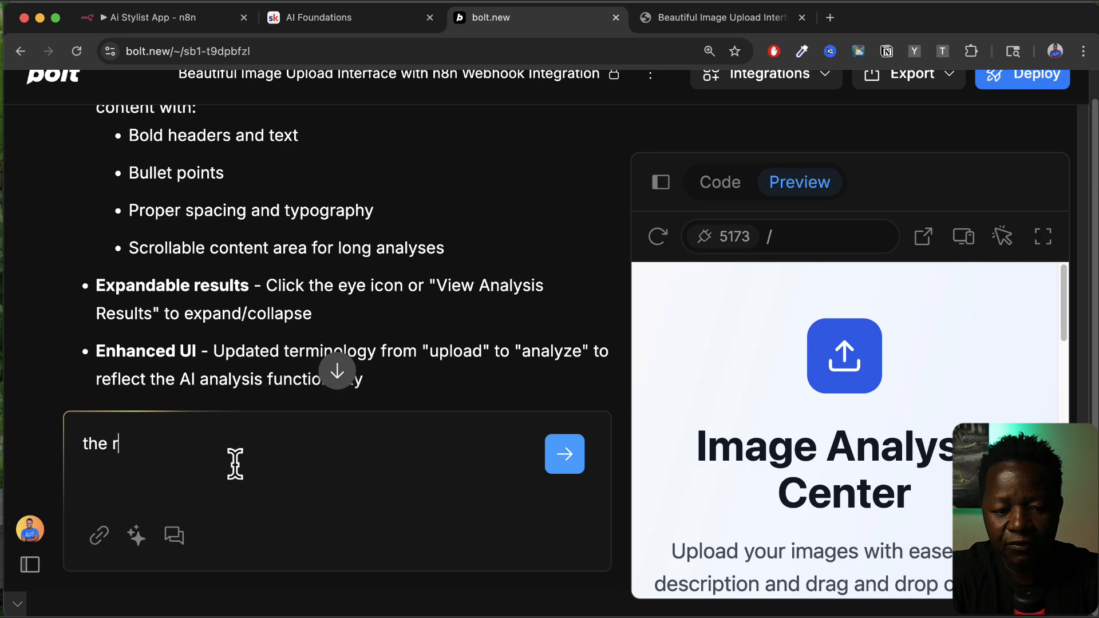
type("esponse payload ")
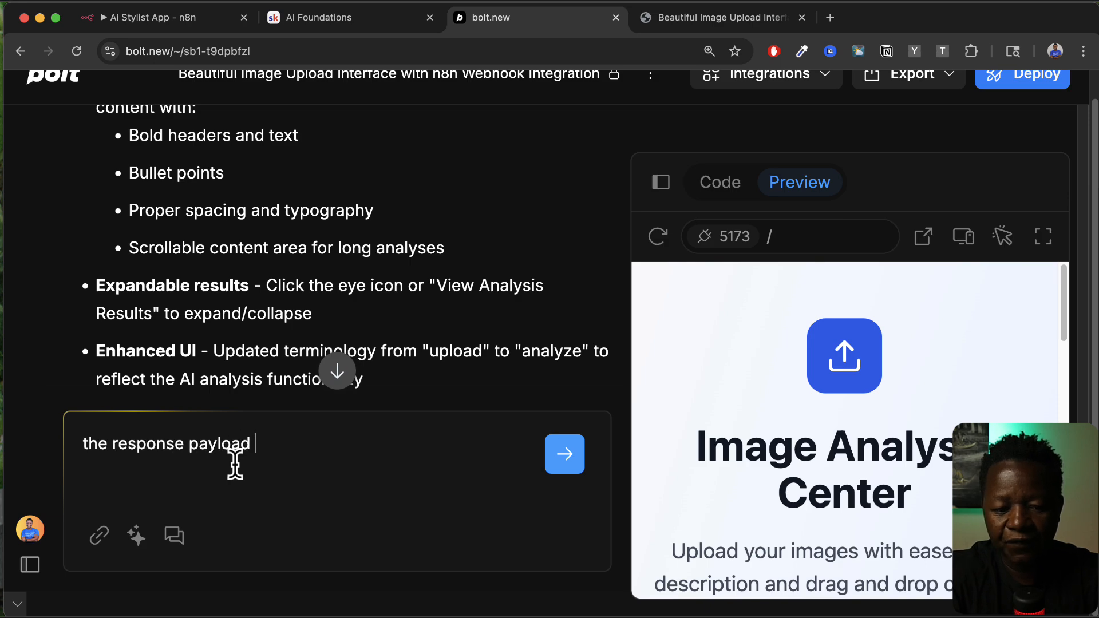
type("has been updated")
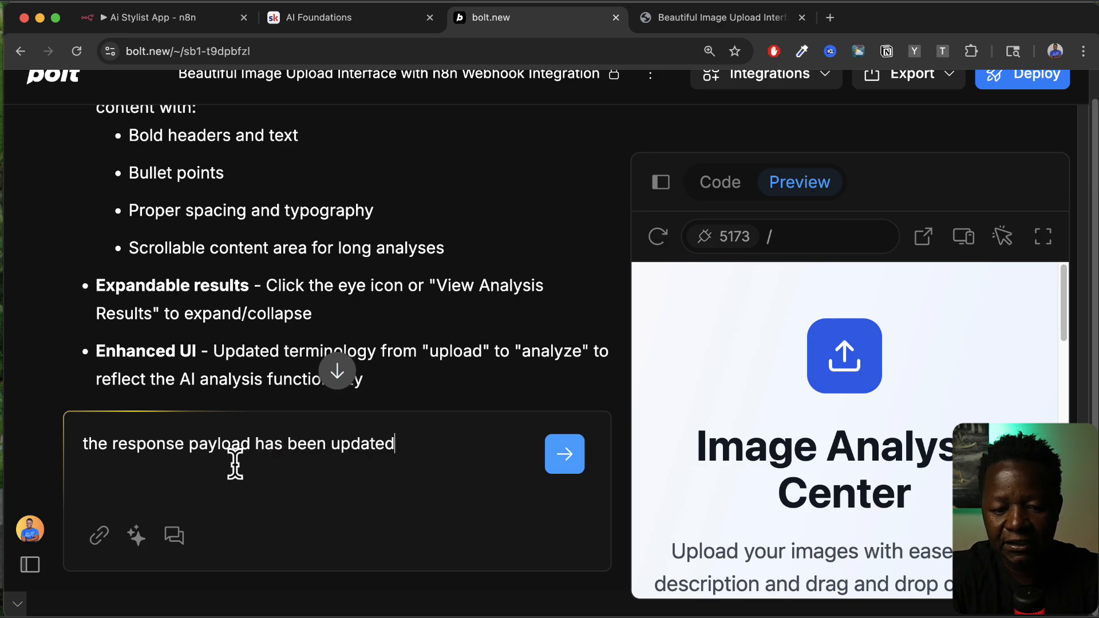
type(":")
key("super+v")
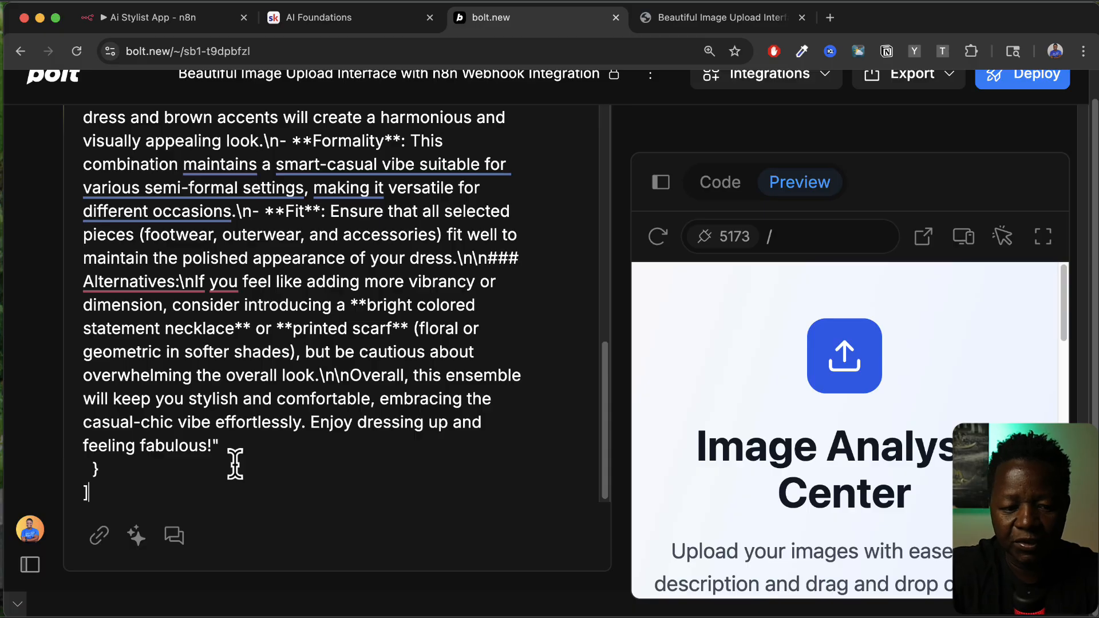
scroll(165, 374, "up", 10)
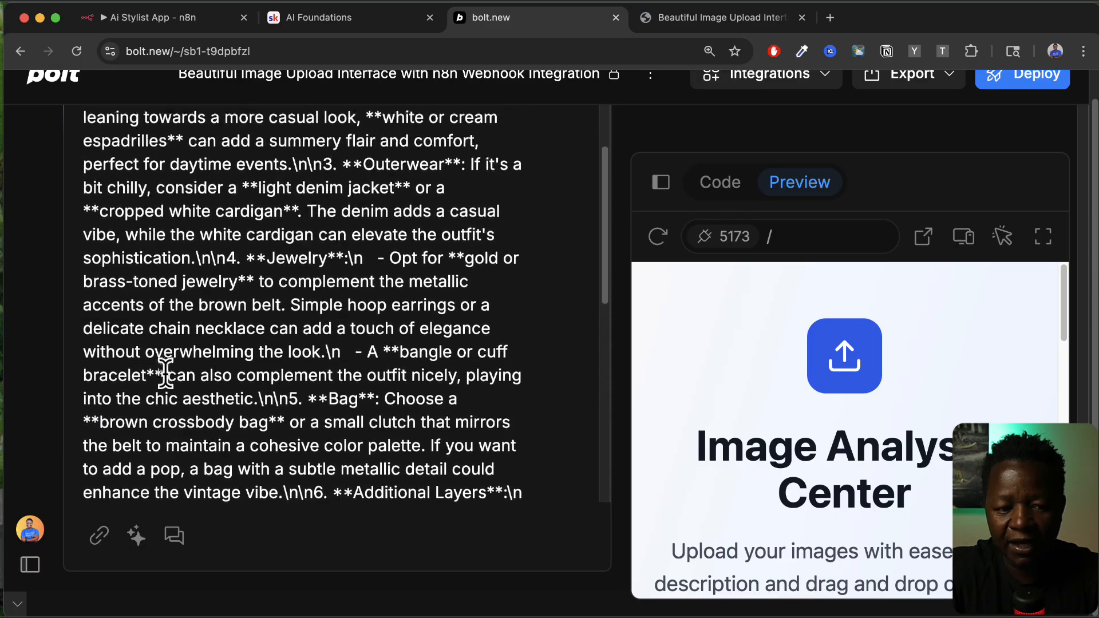
scroll(165, 264, "up", 10)
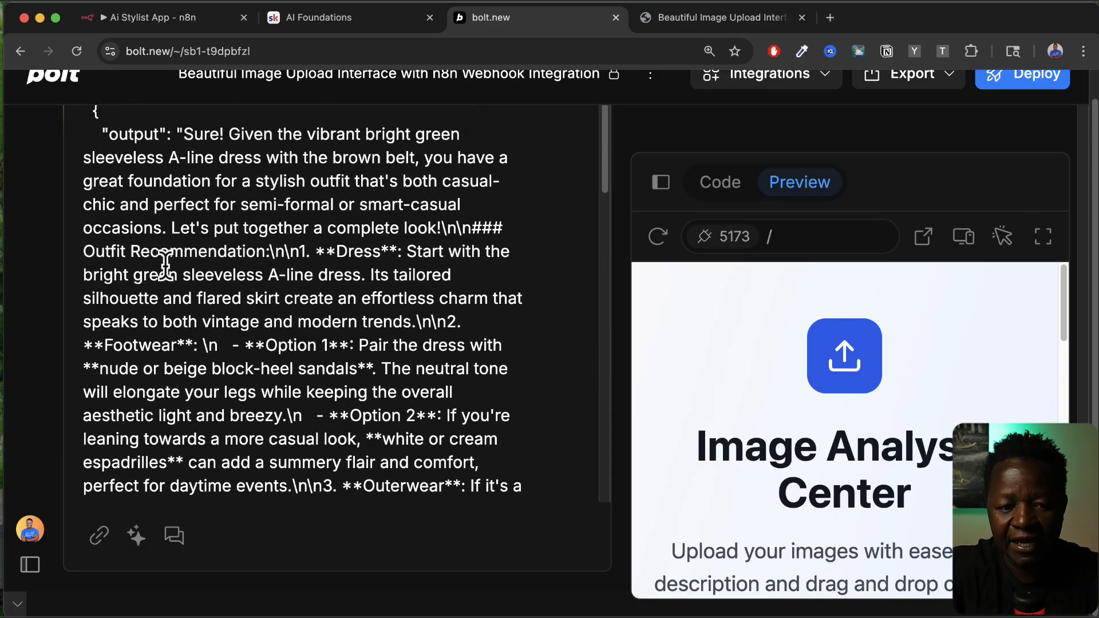
double_click(137, 134)
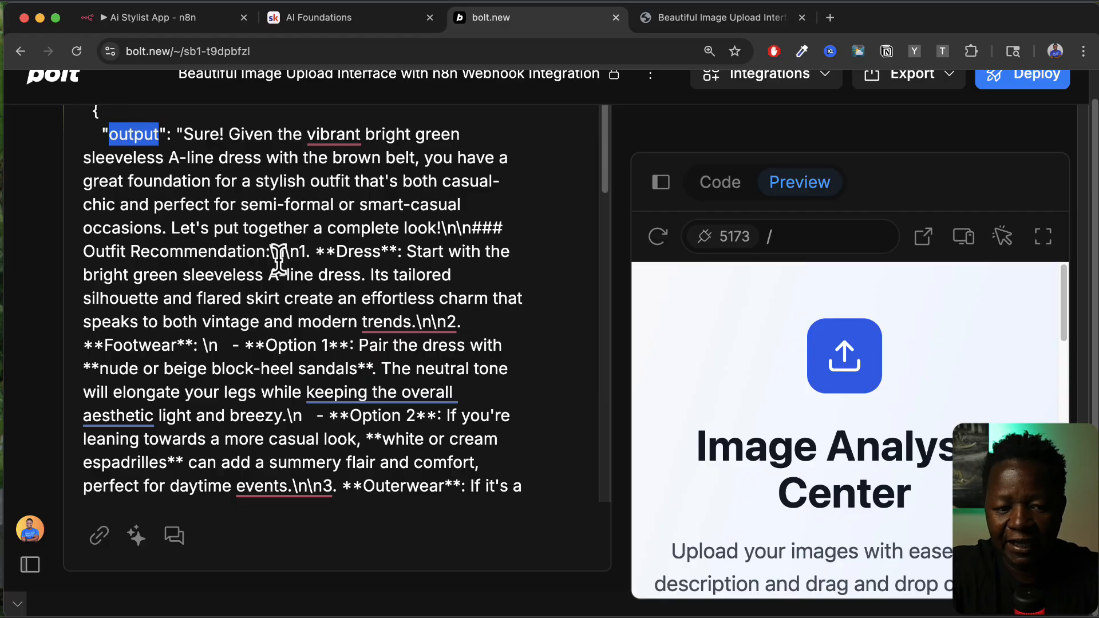
Step: Add "make sure to parse the output field to get the full AI stylist recommendations and show in the UI." below the payload and send the prompt
key("super+Down")
key("shift+Return")
key("shift+Return")
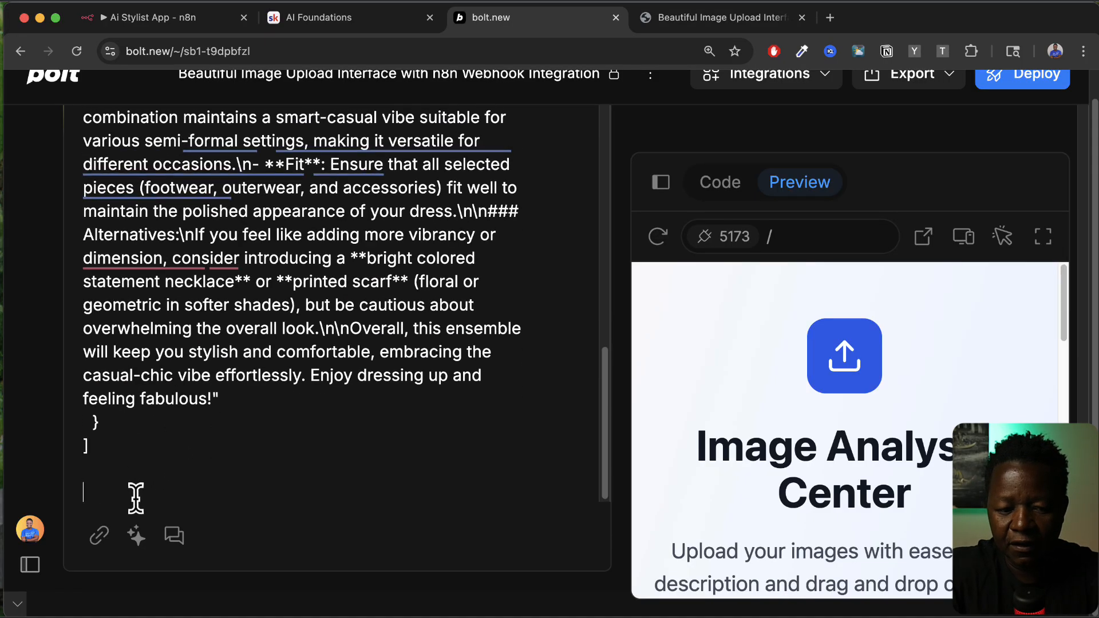
type("make sure t")
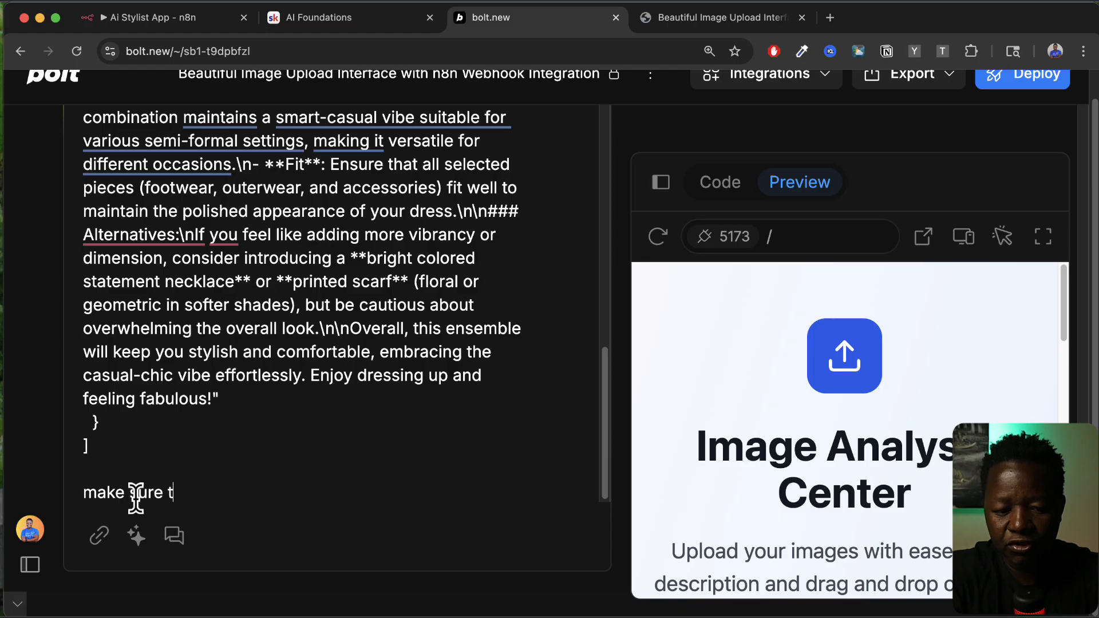
type("o parst the ")
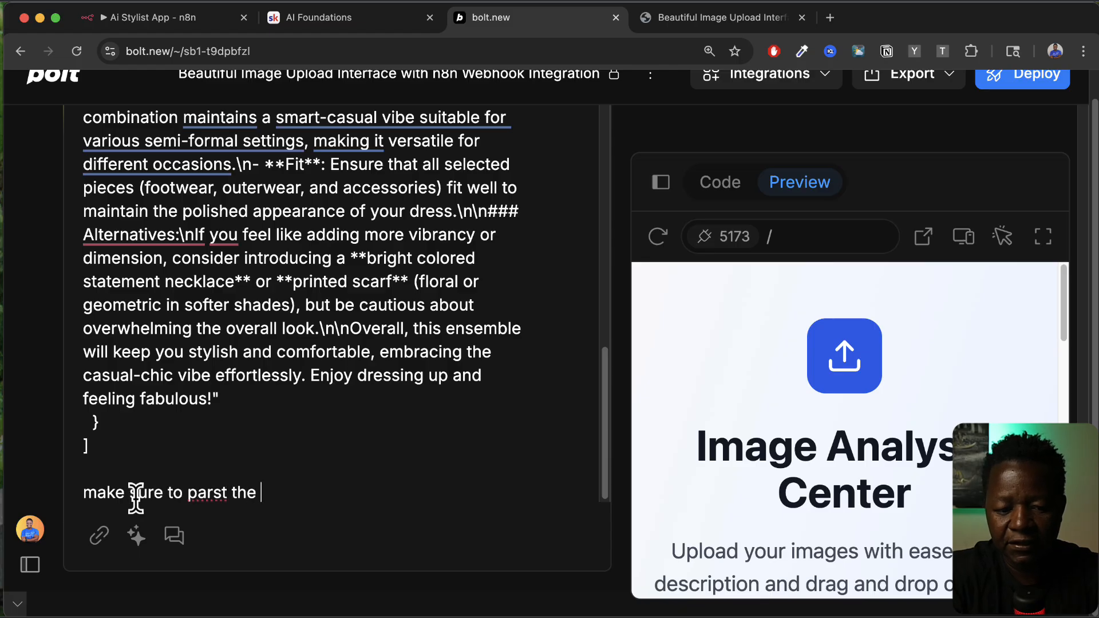
type("the output field to ge")
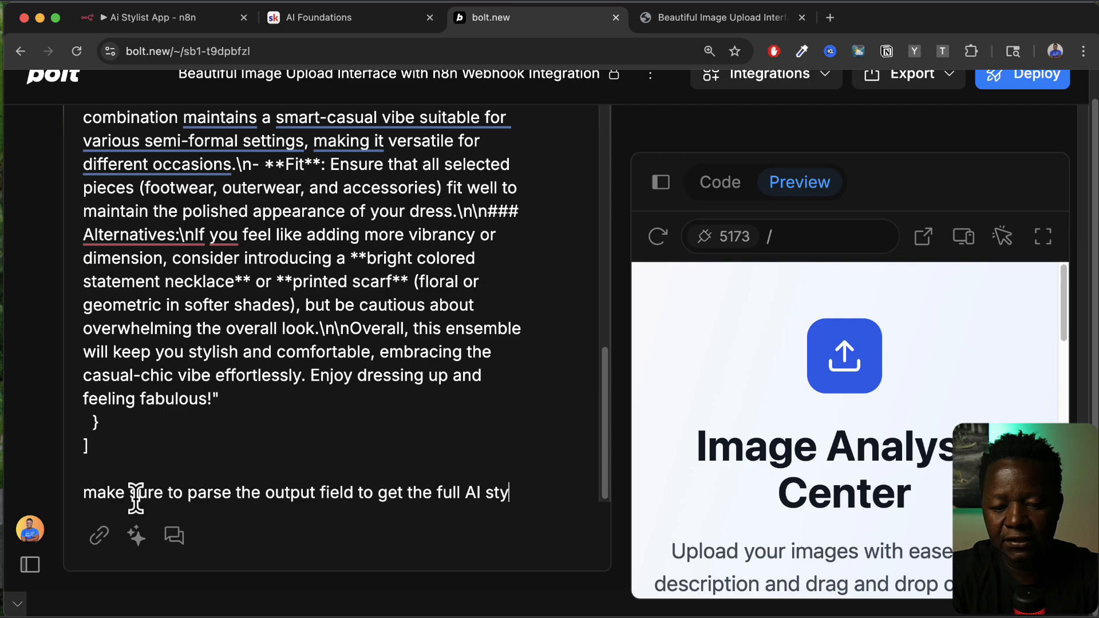
type("ist recomm")
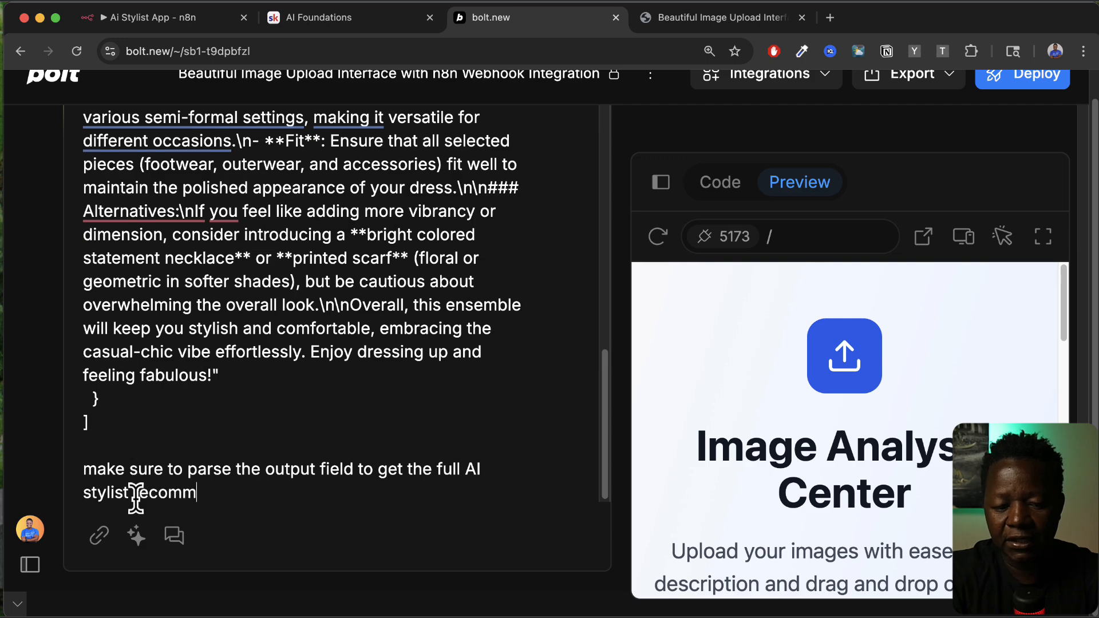
type("ne")
key("BackSpace")
key("BackSpace")
type("endations and show ")
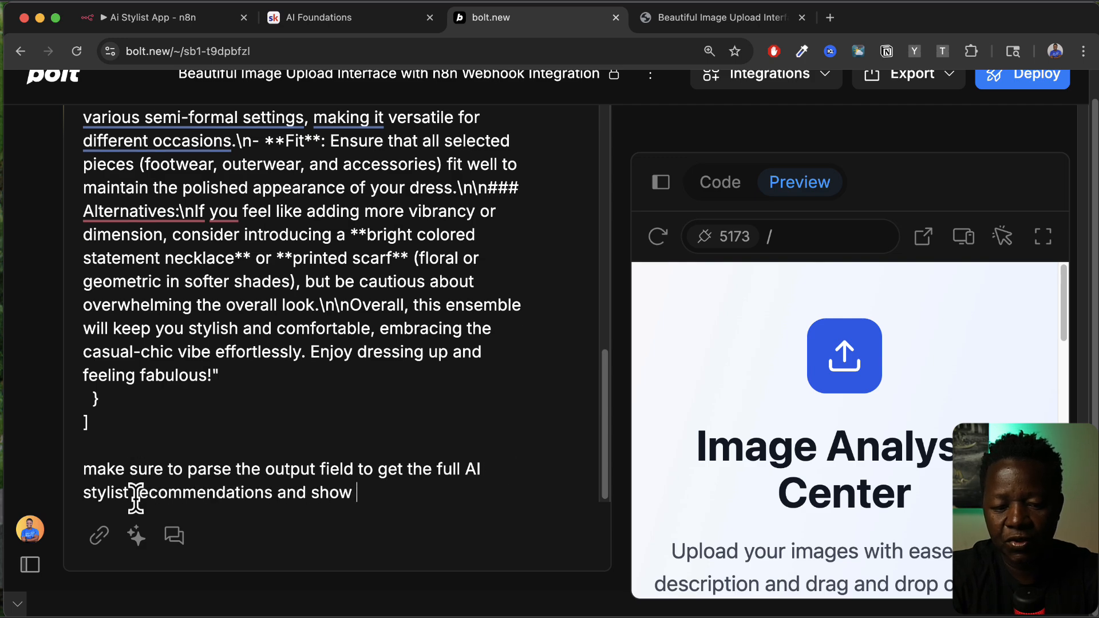
type("in the UI.")
key("Return")
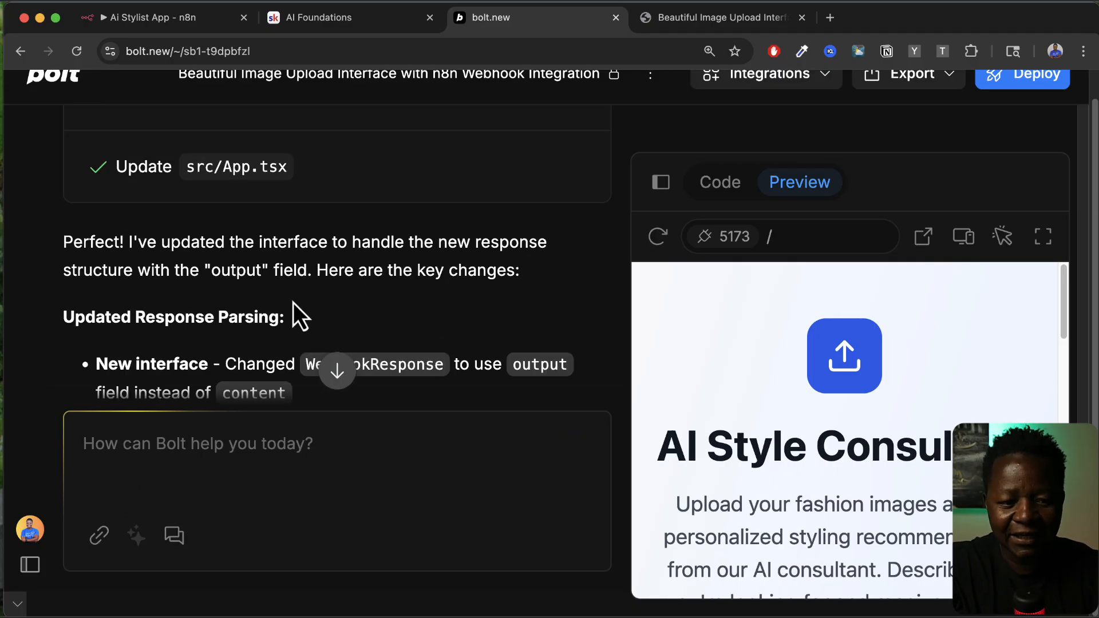
Step: Read Bolt's summary of the updated response parsing and the enhanced formatting for the stylist recommendations
double_click(174, 255)
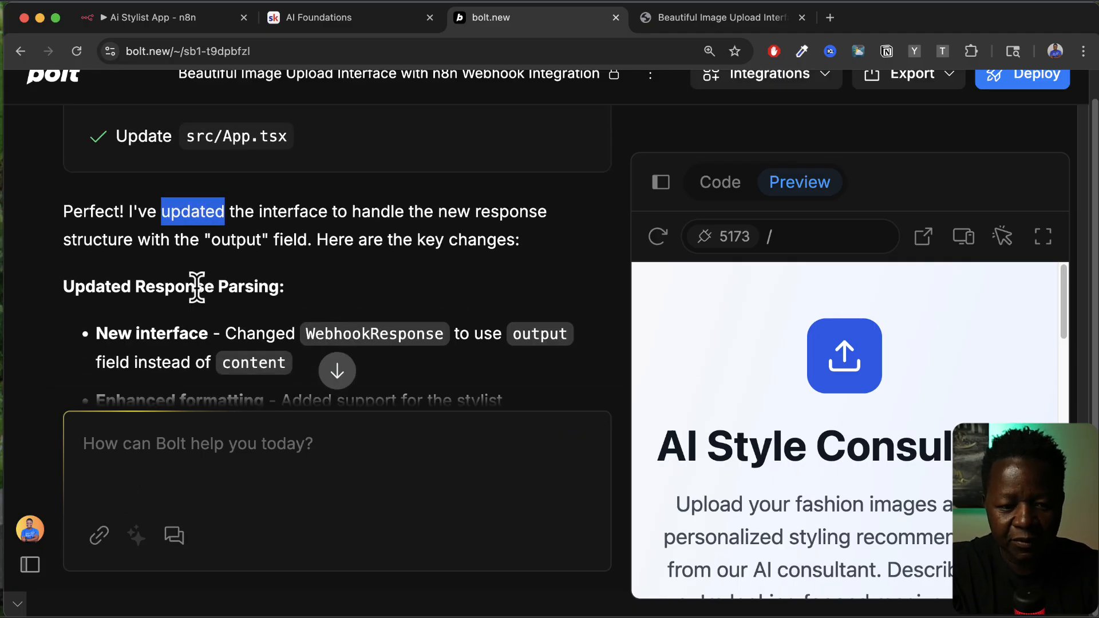
scroll(252, 286, "down", 5)
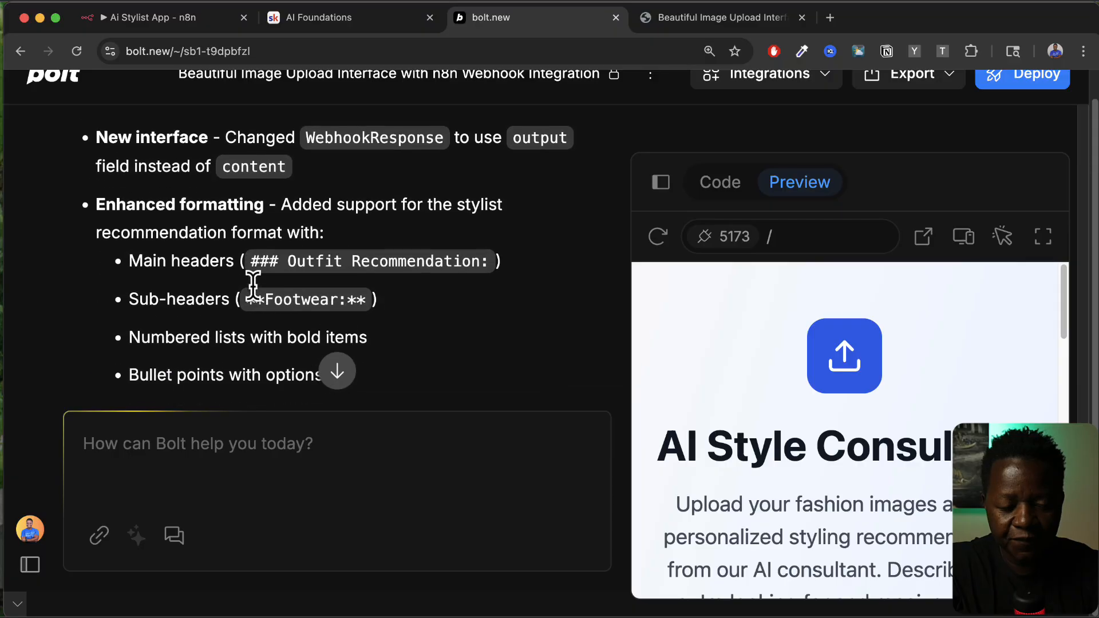
double_click(231, 185)
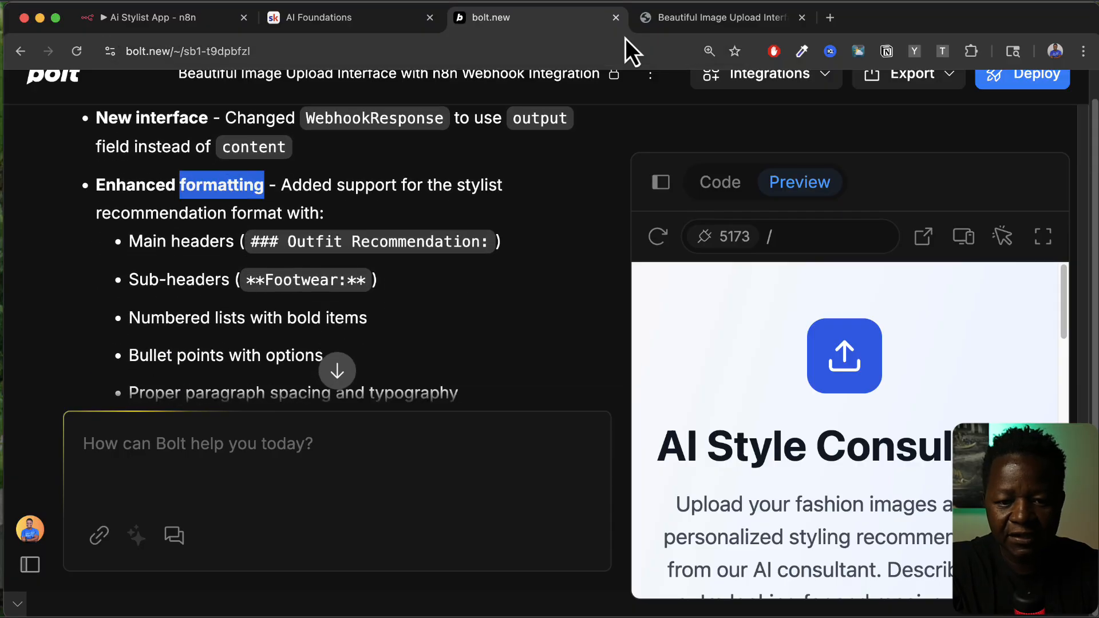
Step: Switch to the standalone page of the AI Style Consultant app and reload it
left_click(686, 17)
left_click(76, 51)
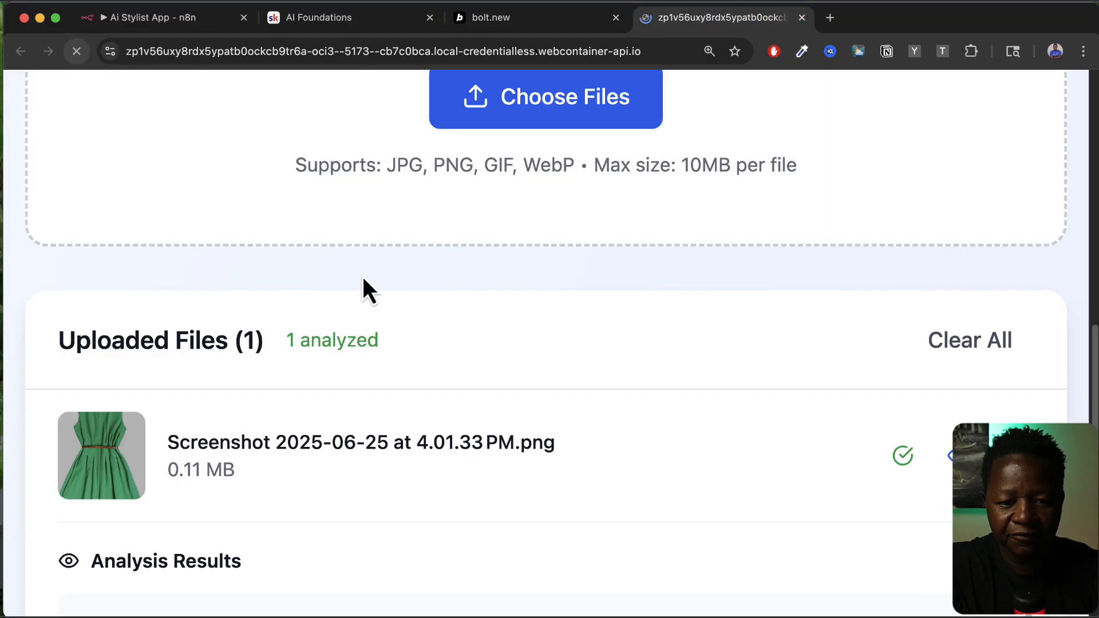
left_click(343, 497)
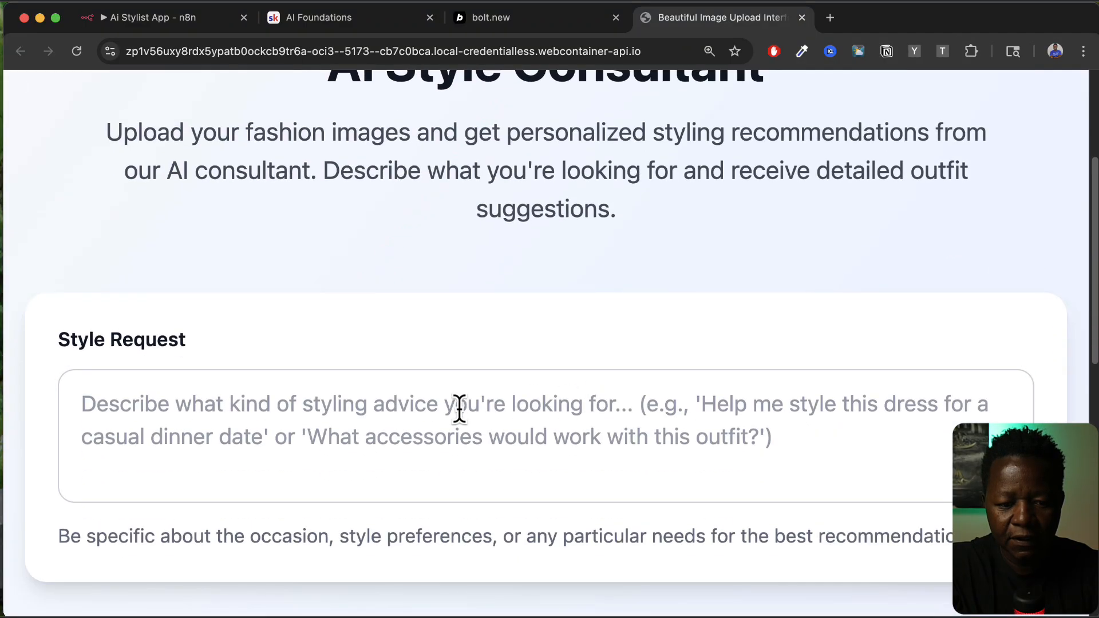
Step: Enter "I need to go to a work party tonight and I need to look sharp and respectful." as the style request
left_click(456, 410)
type("I nee")
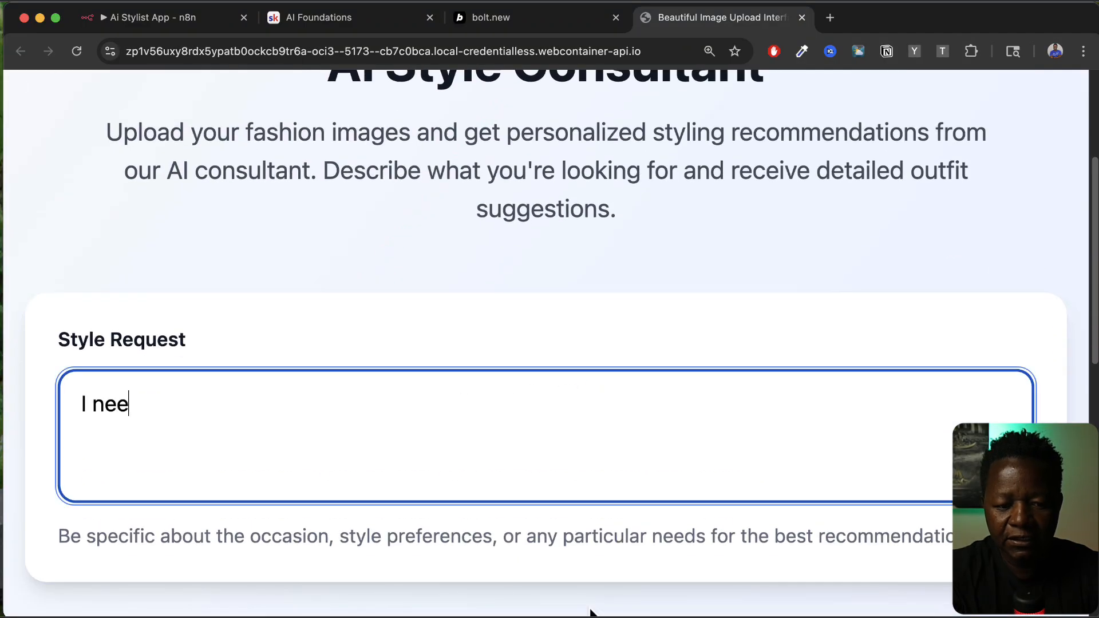
type("d to go to a")
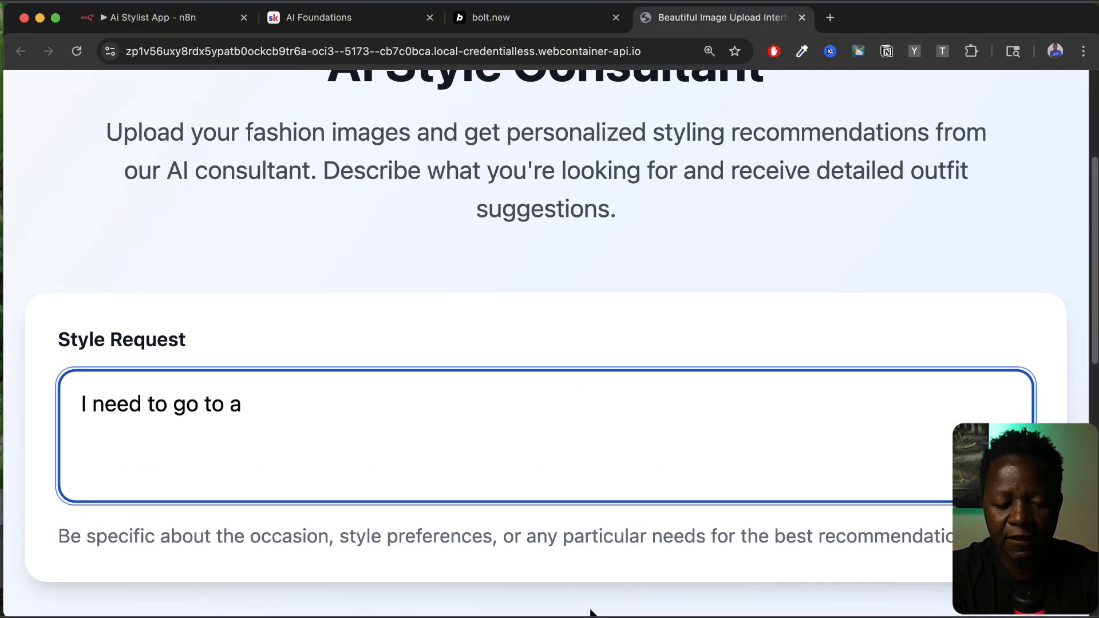
type(" work party")
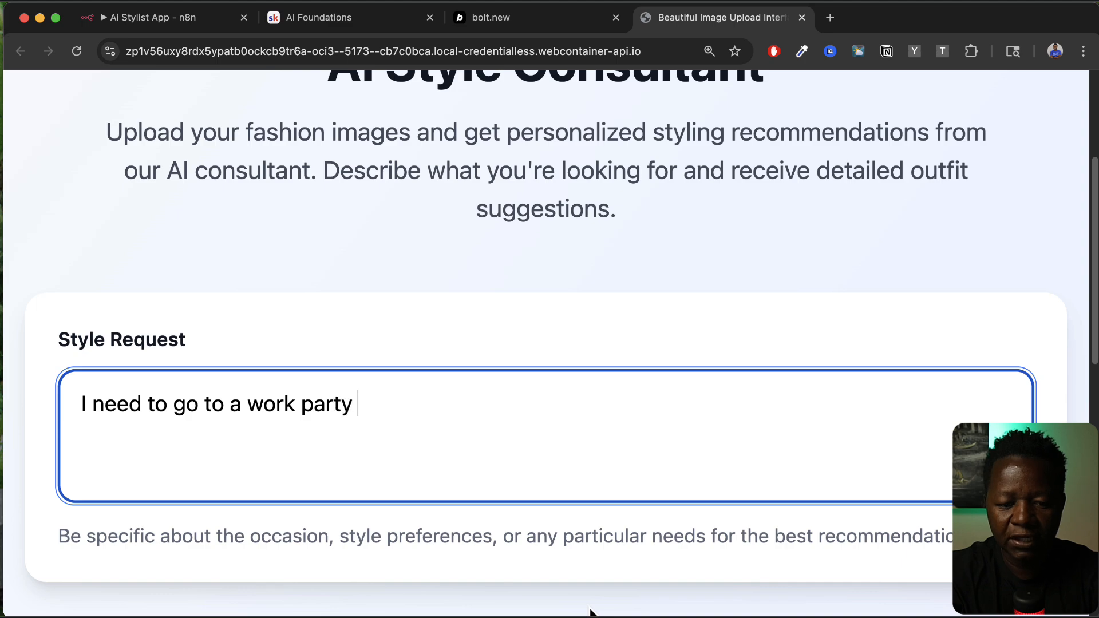
type(" tonight and")
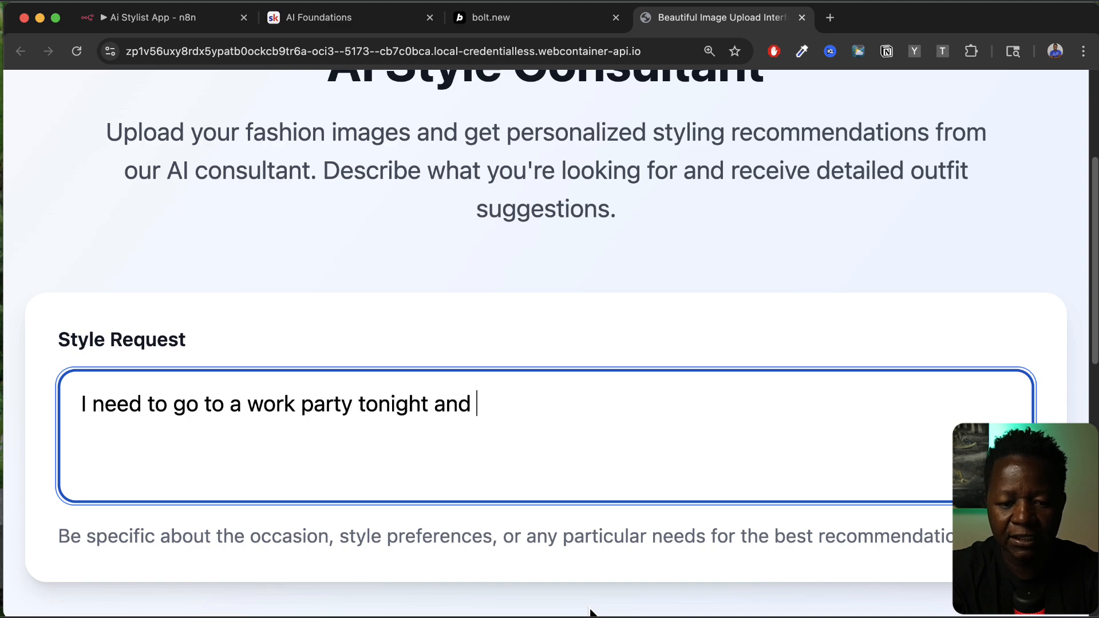
type(" I need to look ")
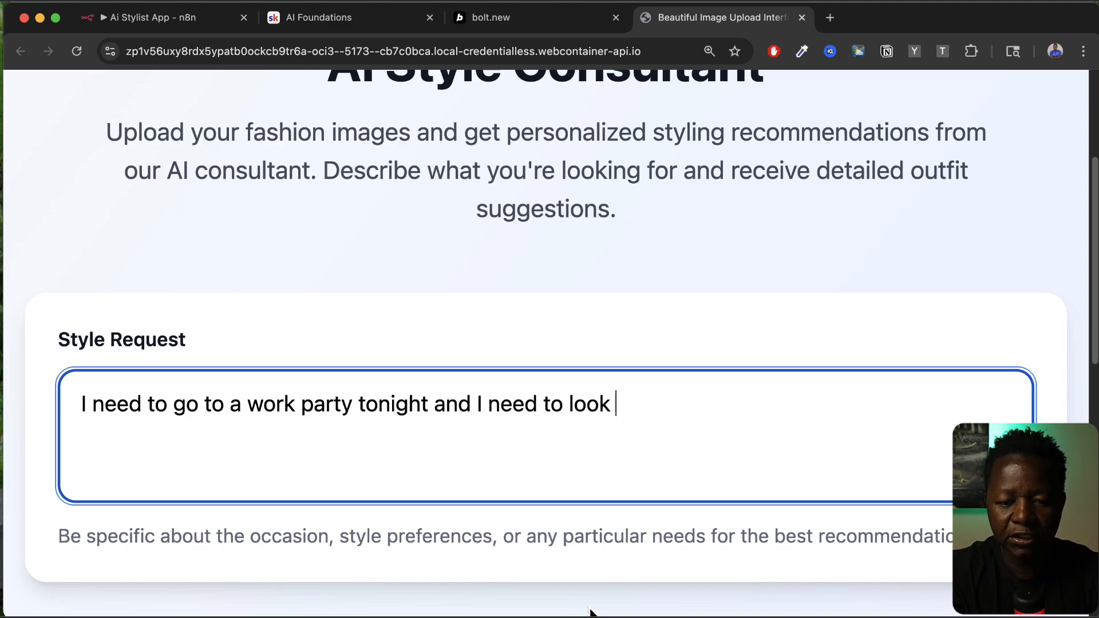
type("sharp and")
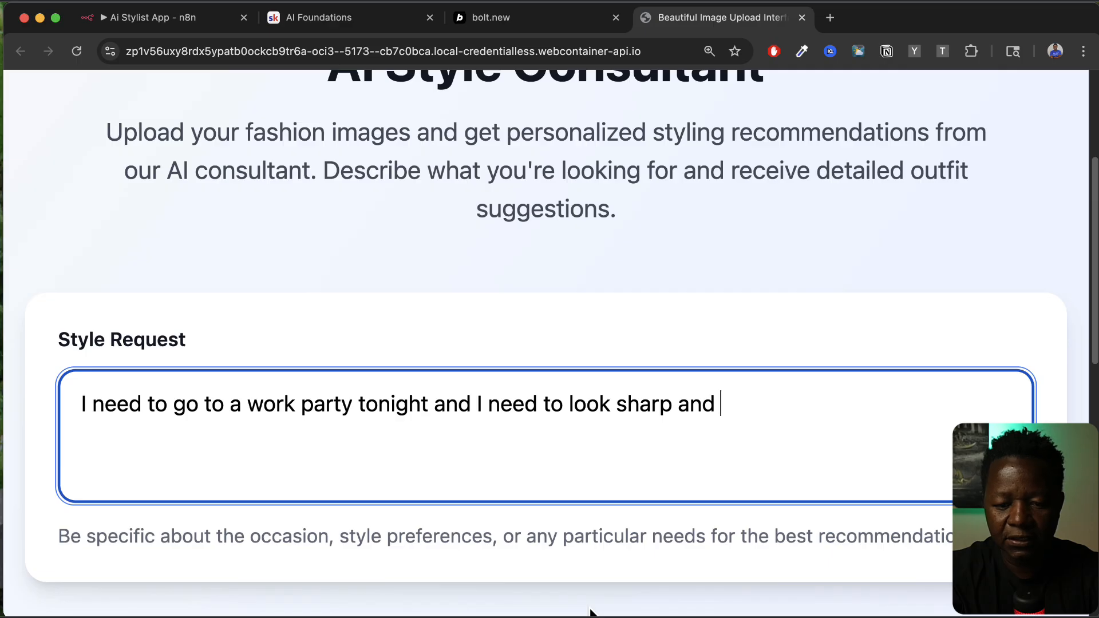
type(" respectuf")
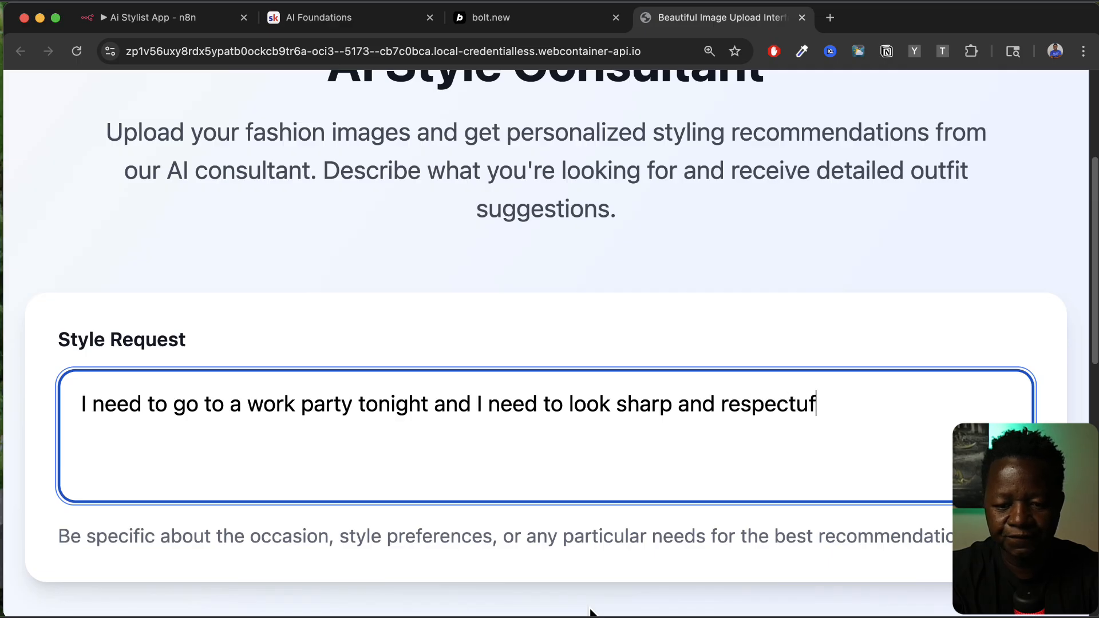
type("ul.")
left_click(802, 405)
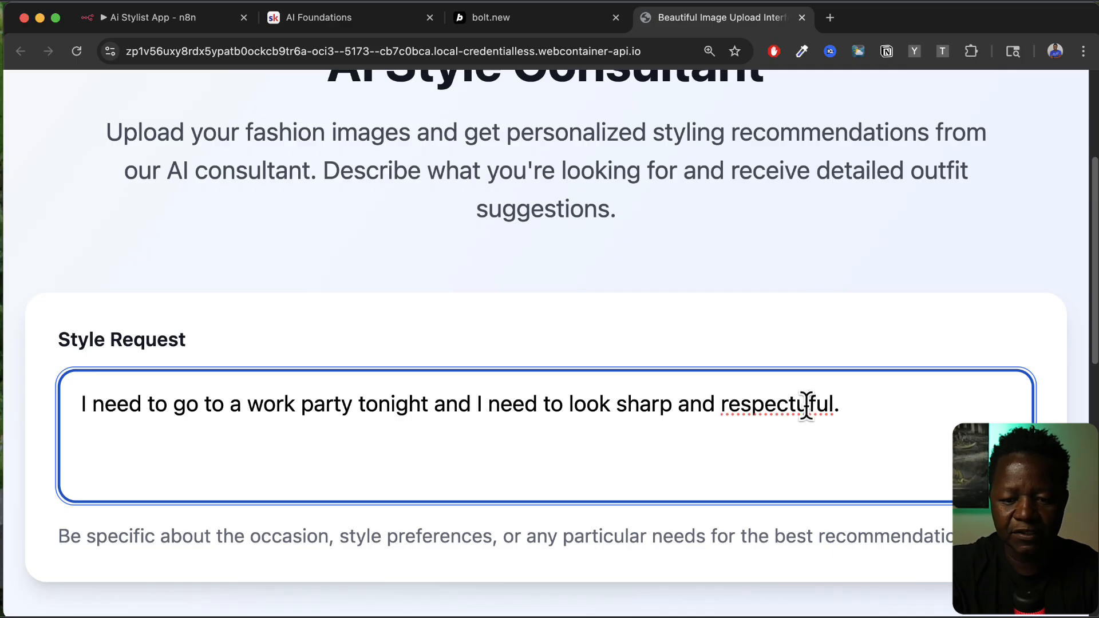
key("BackSpace")
left_click(810, 444)
Step: Upload the red T-shirt image "Screenshot 2025-06-25 at 4.00.45 PM.png" from the Desktop as the fashion image
scroll(809, 444, "down", 10)
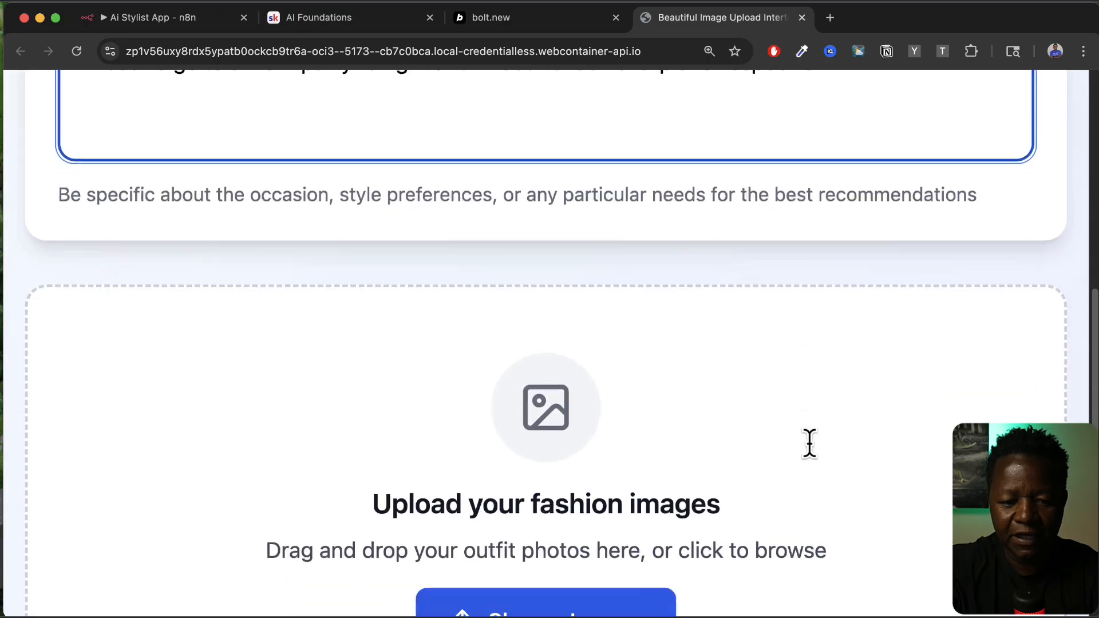
left_click(575, 461)
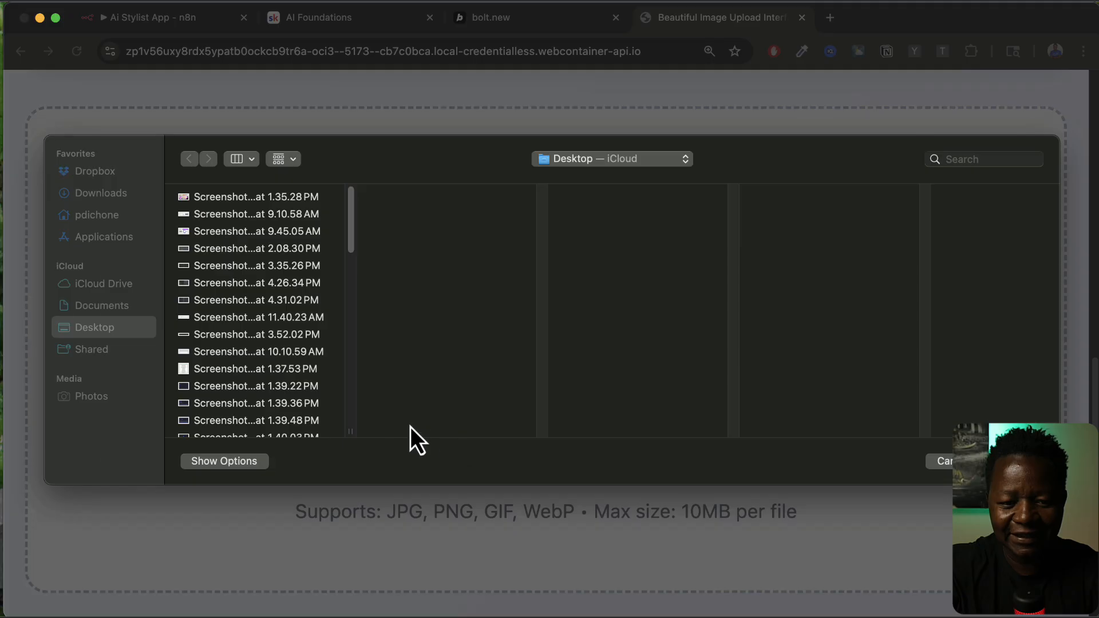
scroll(270, 378, "down", 5)
left_click(221, 368)
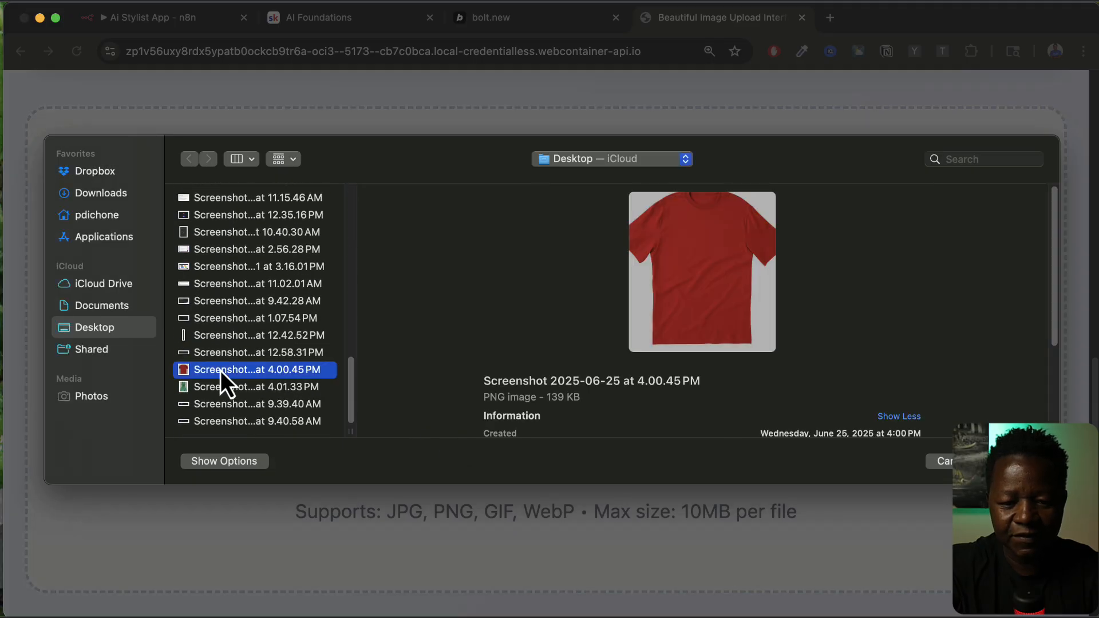
key("Return")
scroll(585, 464, "down", 7)
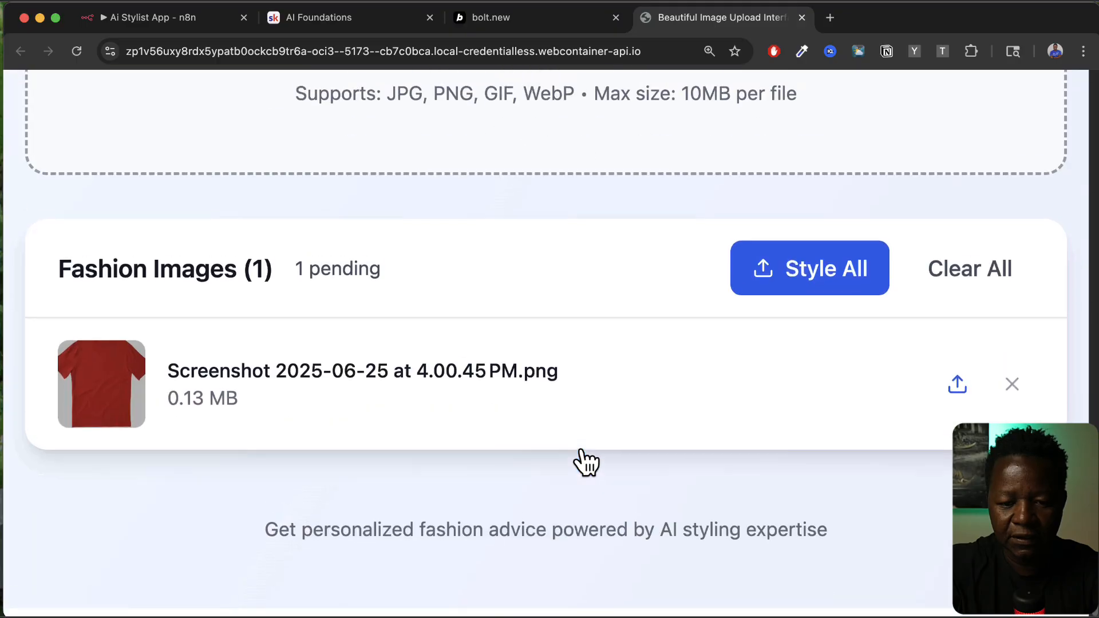
Step: Leave the Respond to Webhook node in n8n, execute the workflow, and submit the uploaded T-shirt image for styling in the app
left_click(166, 18)
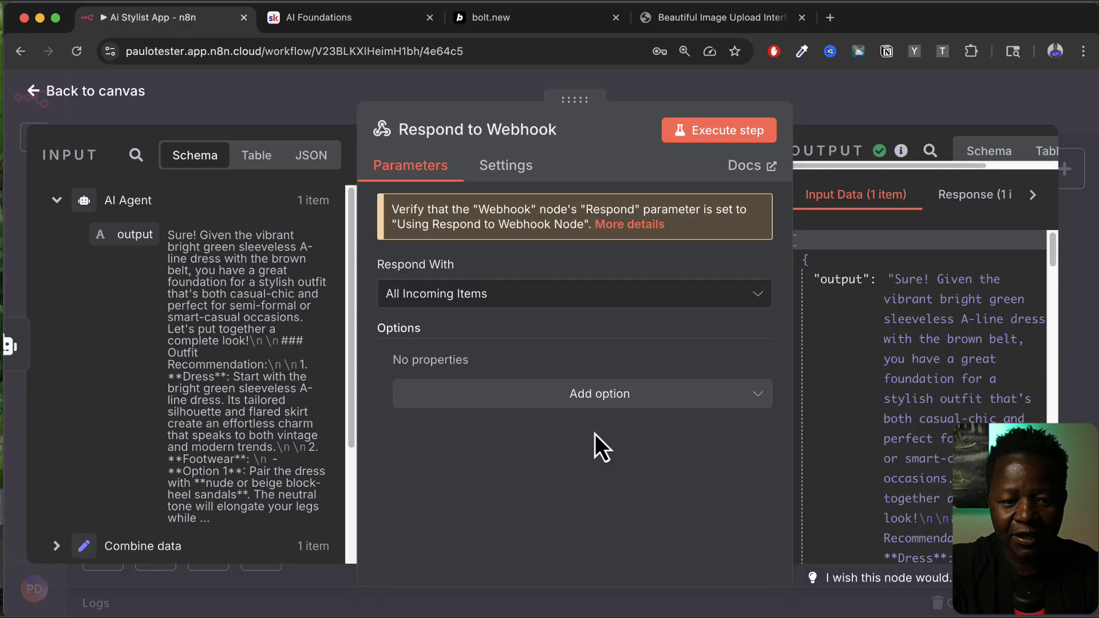
left_click(139, 103)
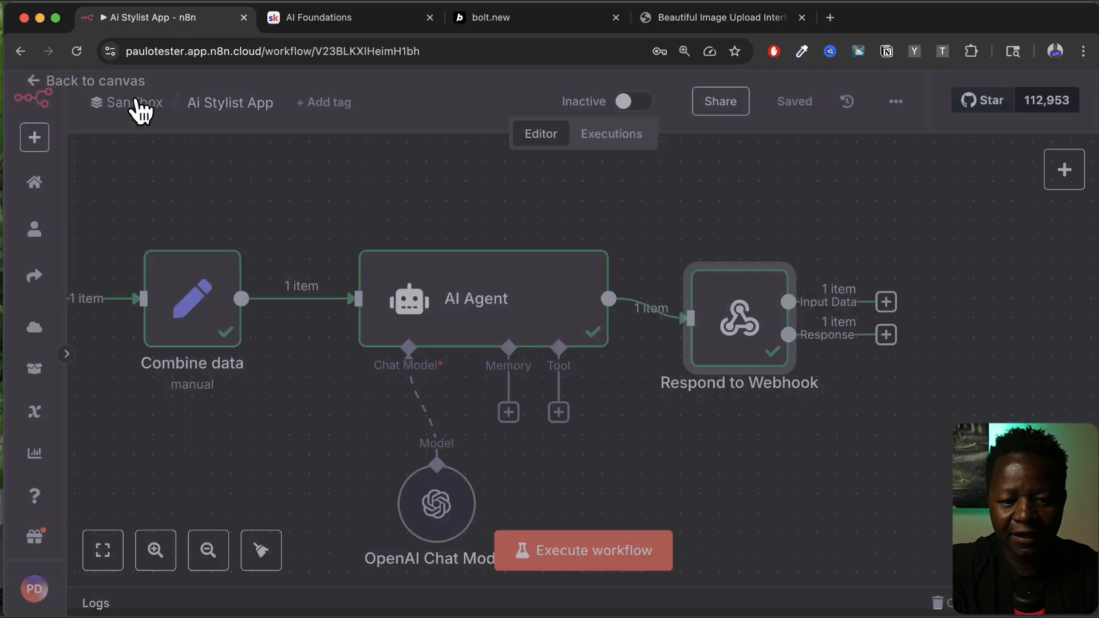
left_click(593, 553)
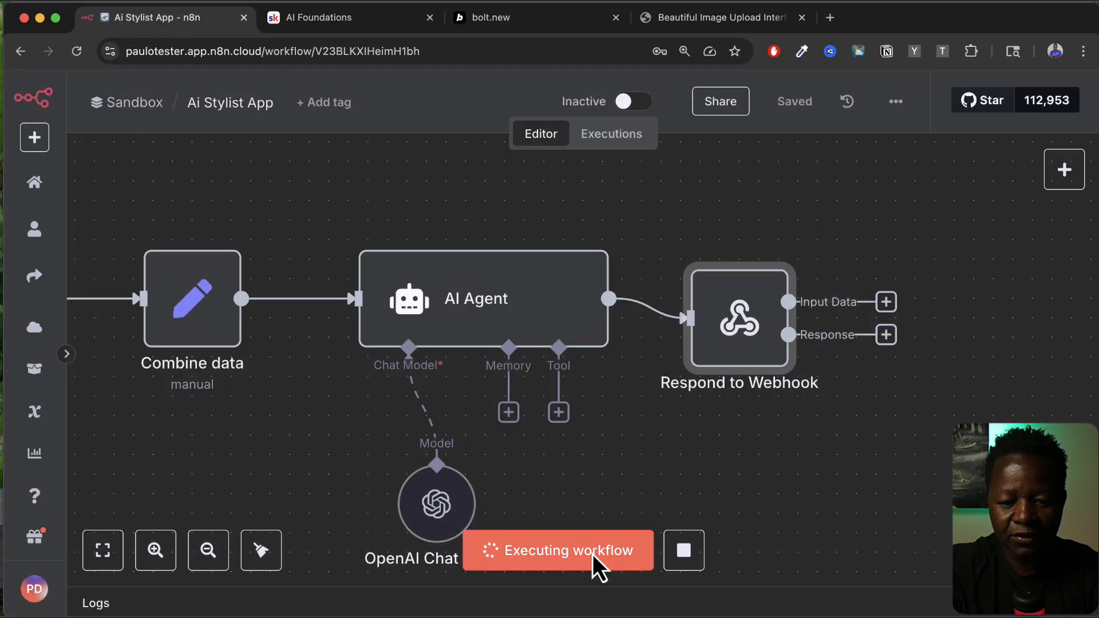
left_click(693, 23)
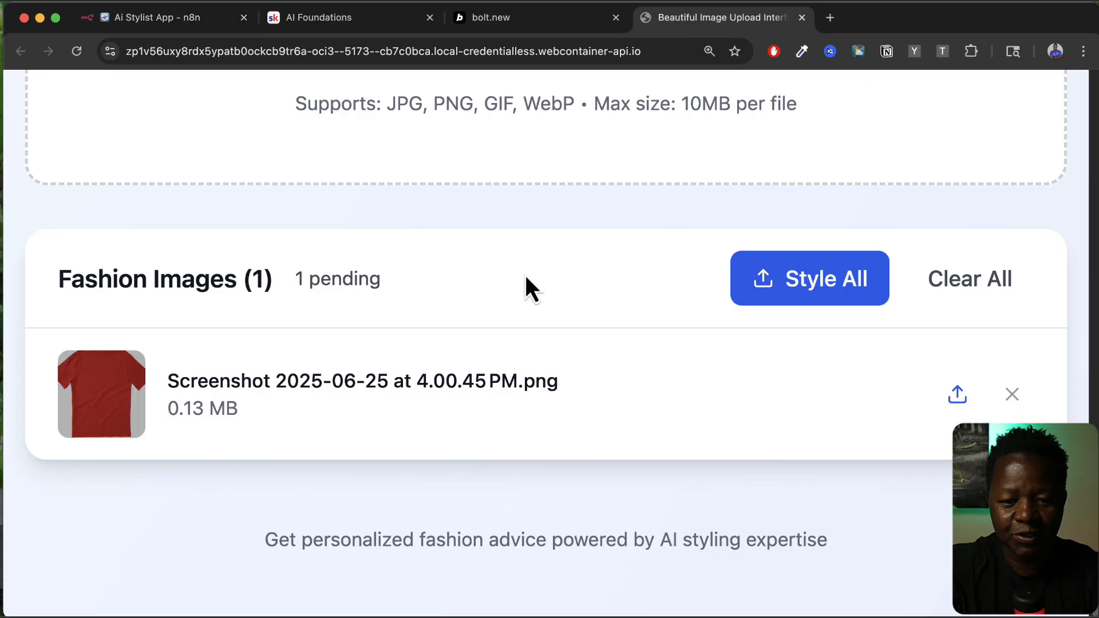
left_click(810, 284)
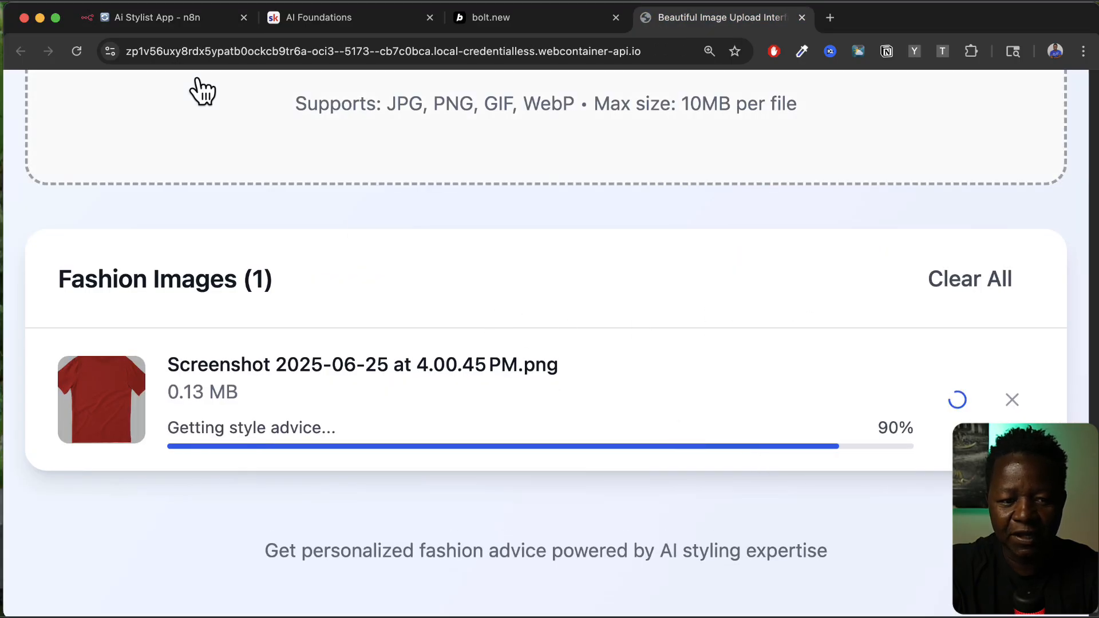
Step: Switch to n8n and follow the workflow run through the AI Agent to the Respond to Webhook node
left_click(169, 18)
scroll(526, 427, "left", 10)
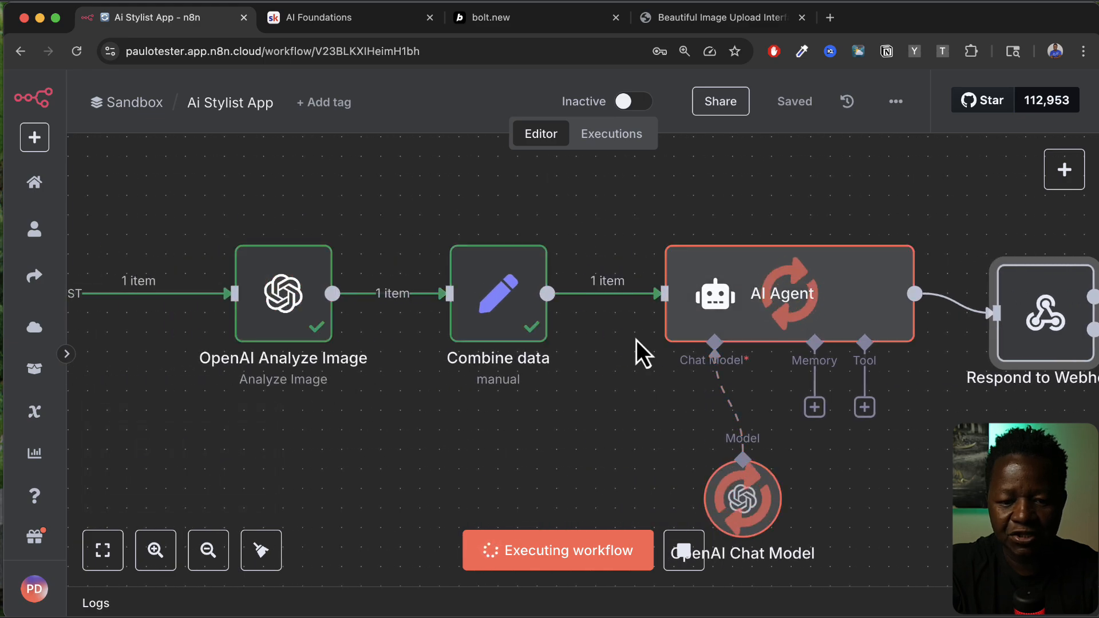
scroll(637, 340, "right", 5)
scroll(565, 434, "down", 1)
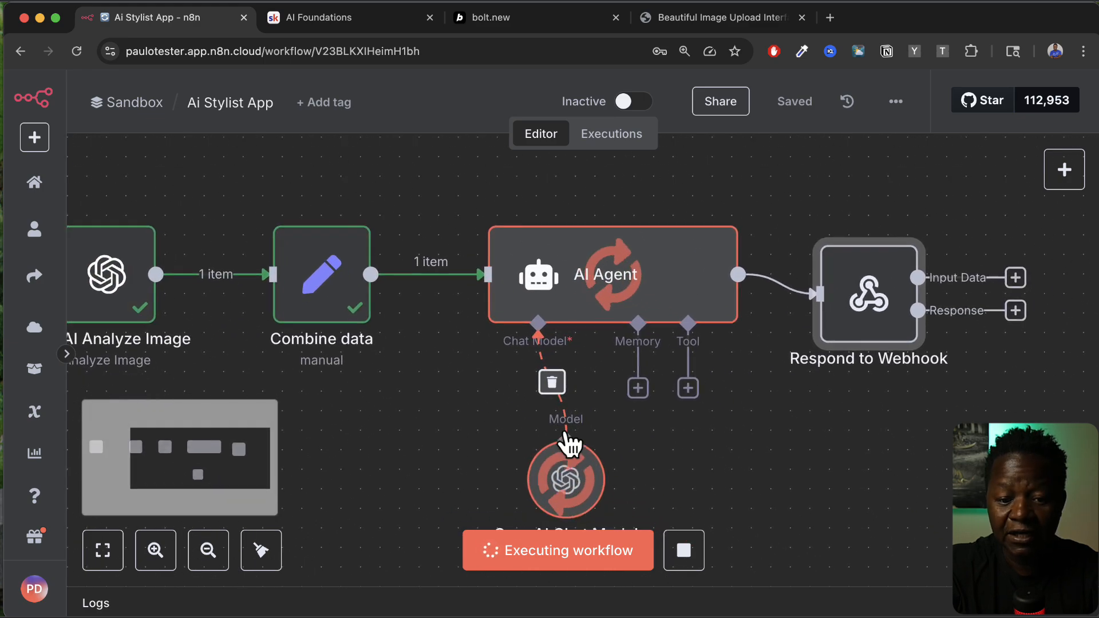
scroll(565, 441, "down", 1)
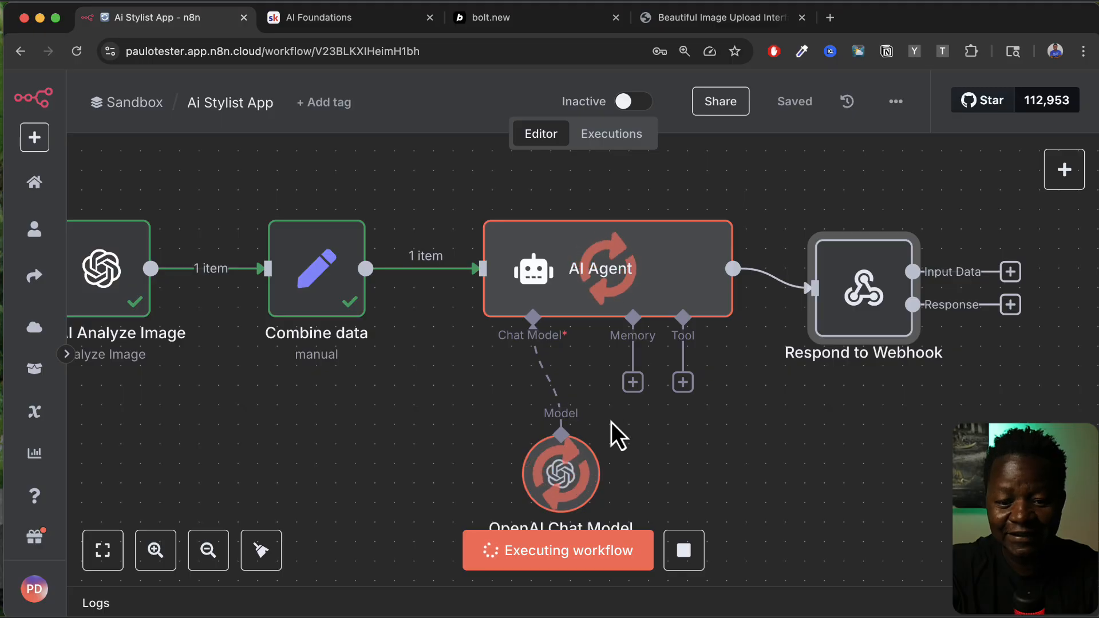
scroll(693, 423, "right", 2)
scroll(692, 423, "down", 2)
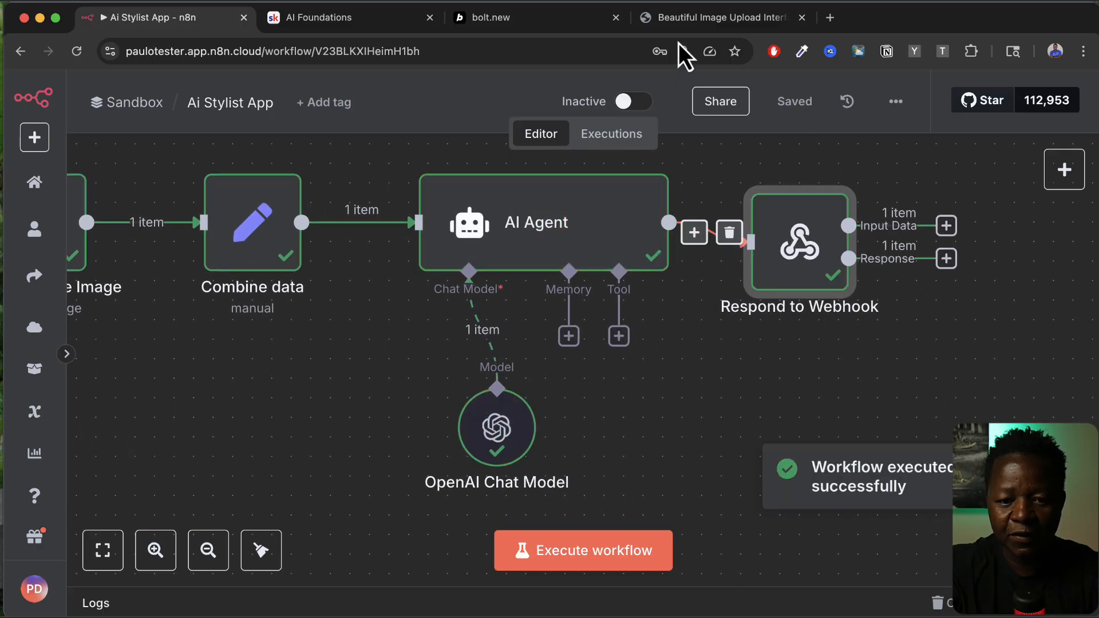
Step: Return to the app page, expand the styling recommendations for the T-shirt image, and view their beginning
left_click(686, 18)
scroll(620, 426, "down", 3)
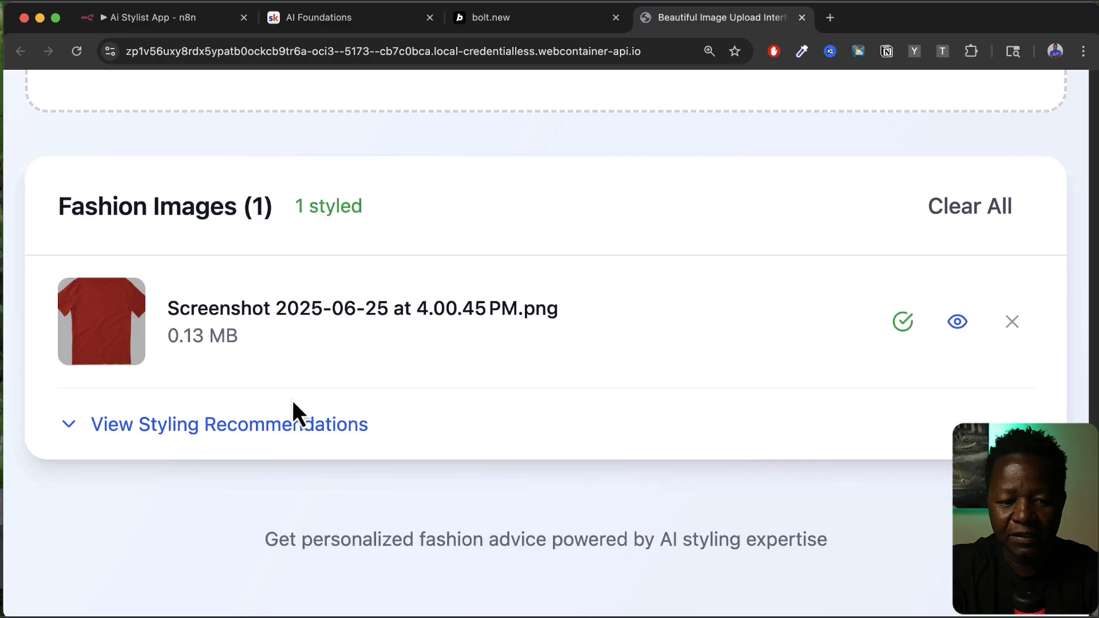
left_click(177, 427)
scroll(380, 564, "down", 2)
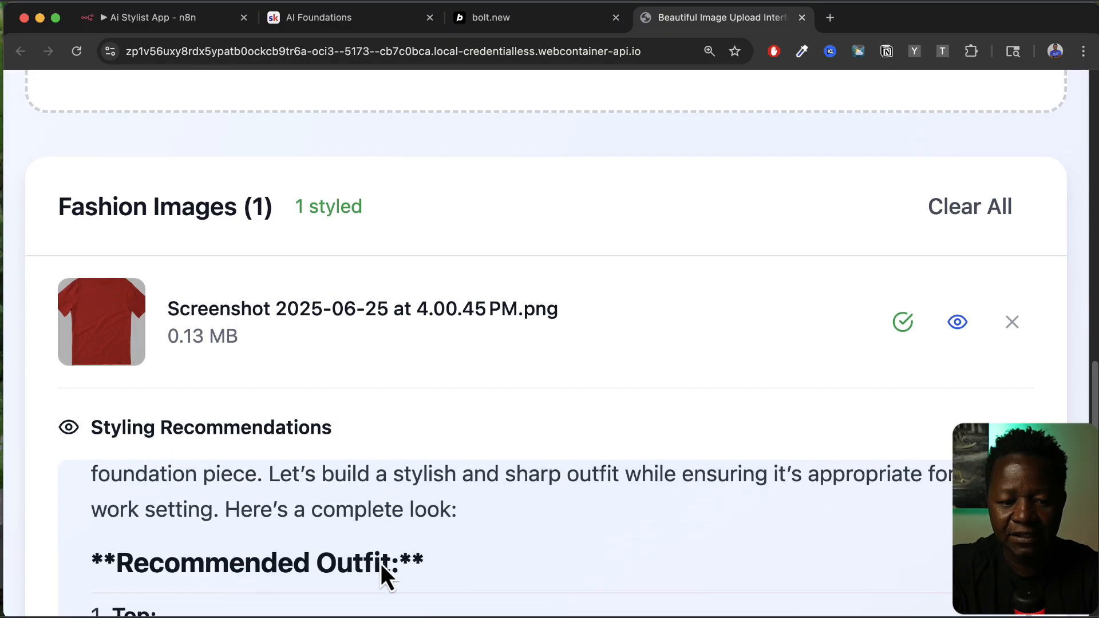
scroll(380, 564, "up", 2)
scroll(297, 385, "down", 12)
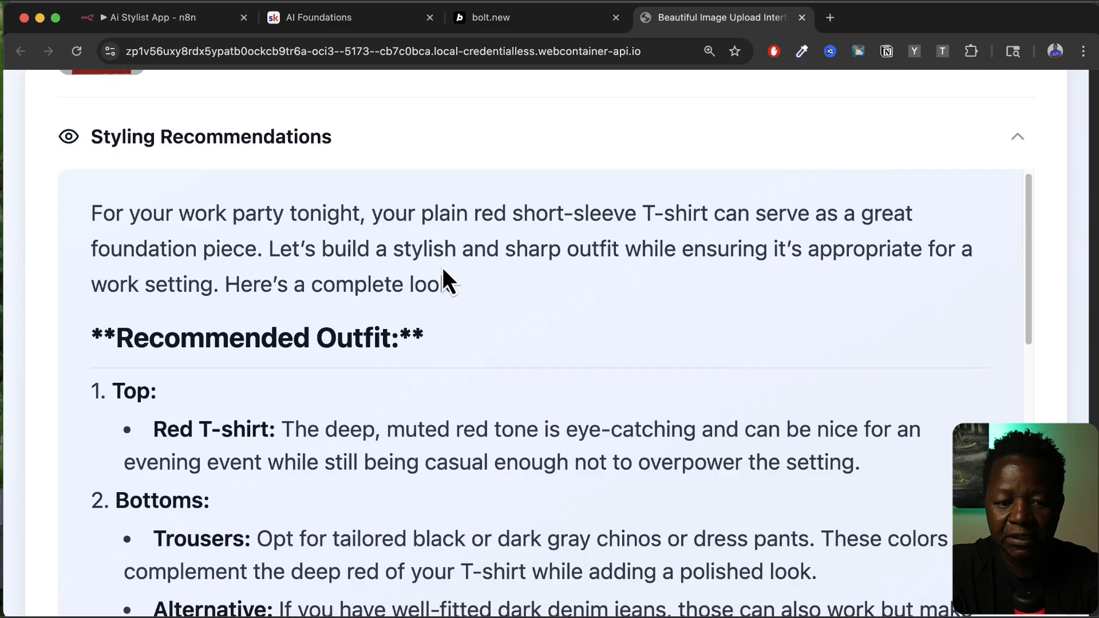
Step: Read through the recommended outfit and its formatting down to the outfit evaluation, and return to the n8n workflow
scroll(536, 310, "down", 1)
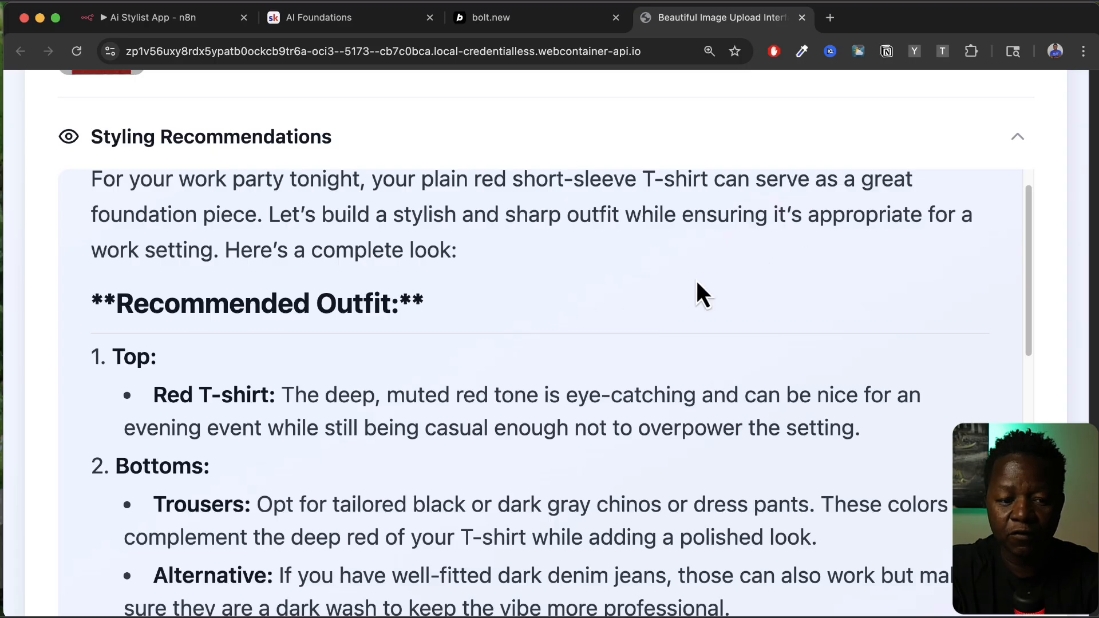
scroll(422, 407, "down", 3)
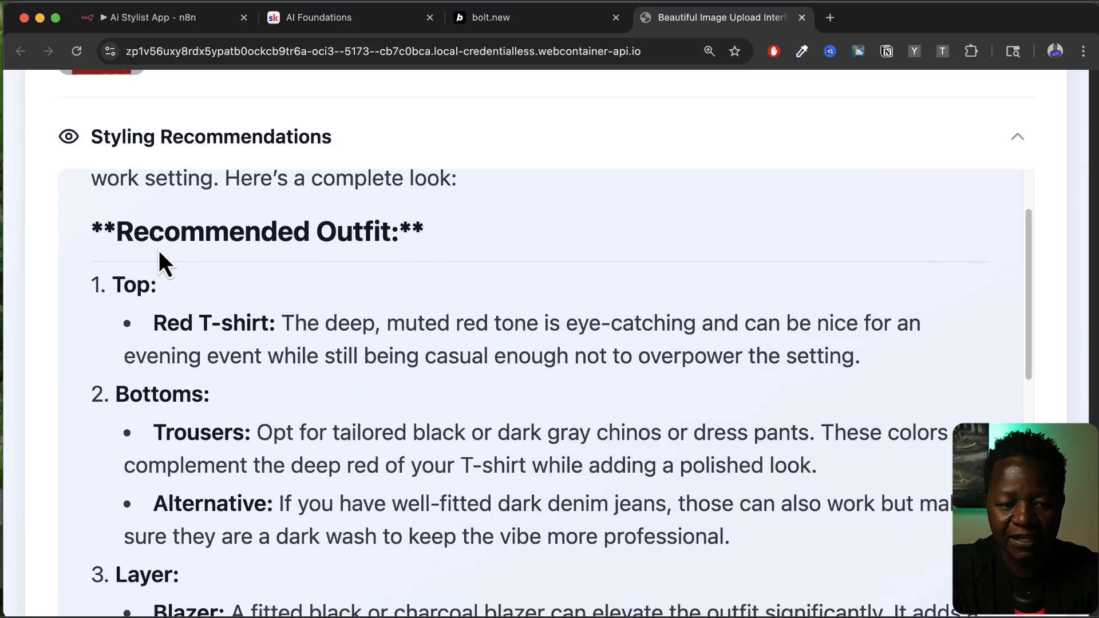
left_click_drag(93, 229, 449, 241)
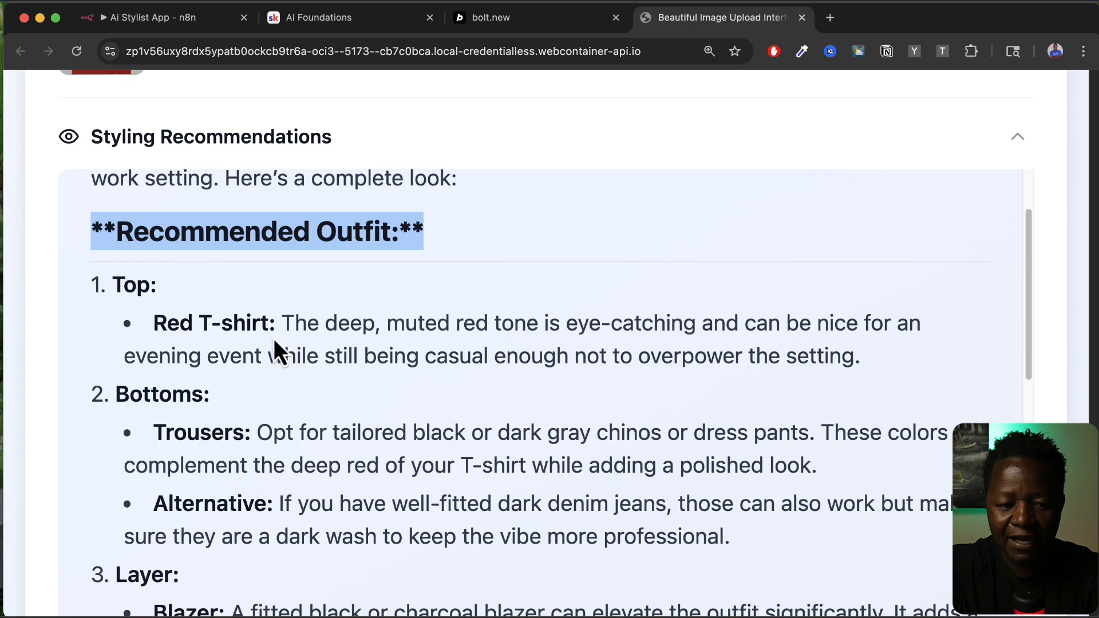
scroll(272, 344, "down", 1)
scroll(270, 344, "up", 1)
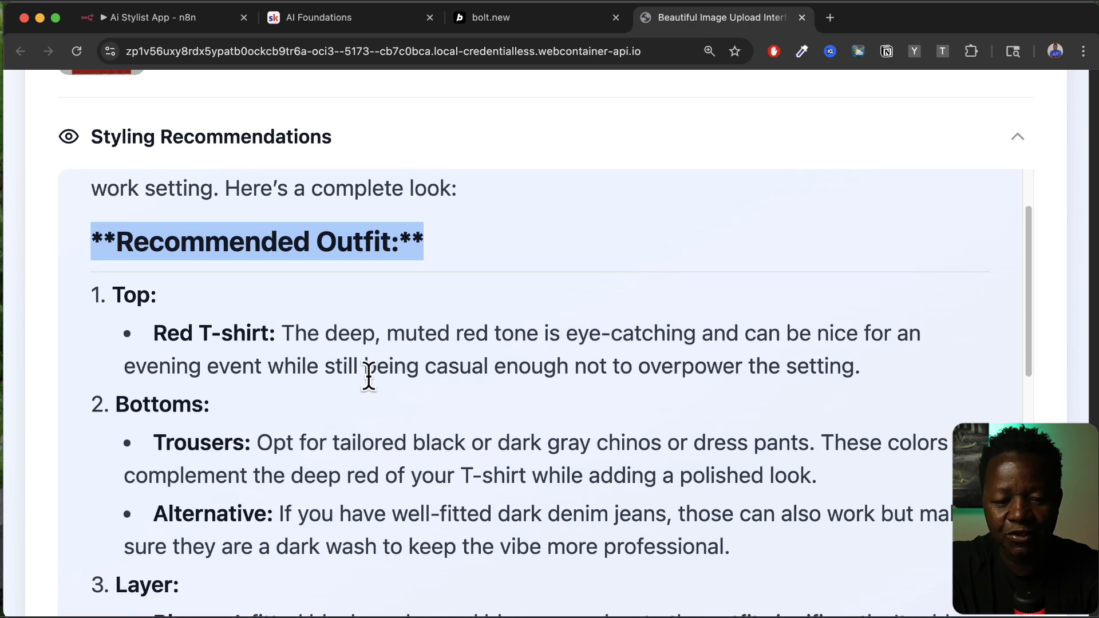
scroll(368, 376, "down", 20)
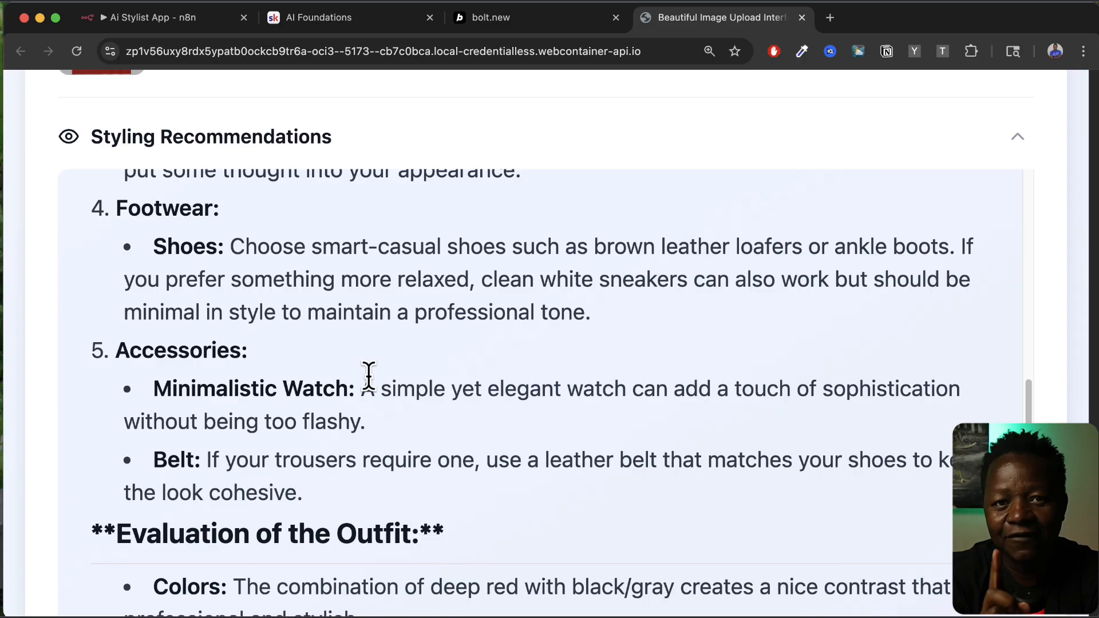
key("super+1")
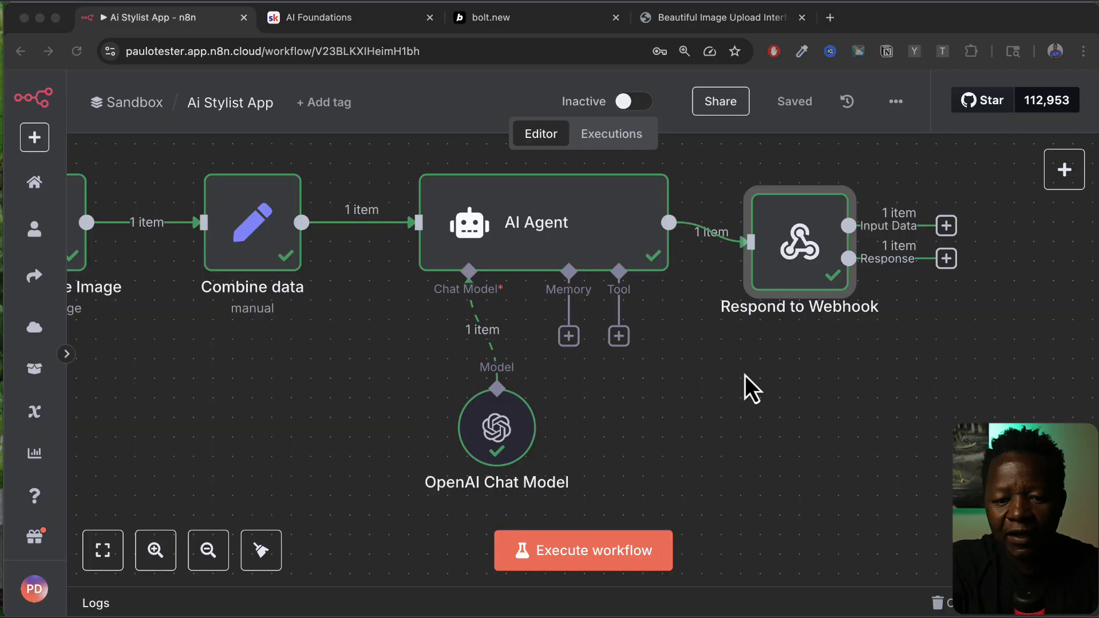
Step: Inspect the AI Agent node's input, from the image analysis content down to the request description, and return to the canvas
double_click(620, 223)
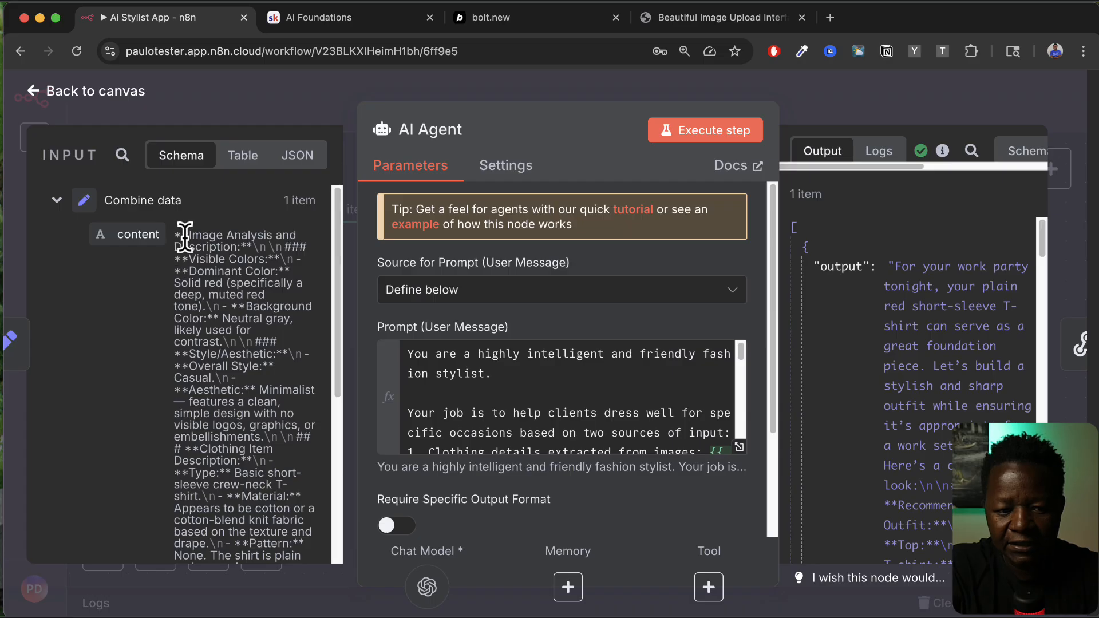
left_click_drag(189, 234, 254, 484)
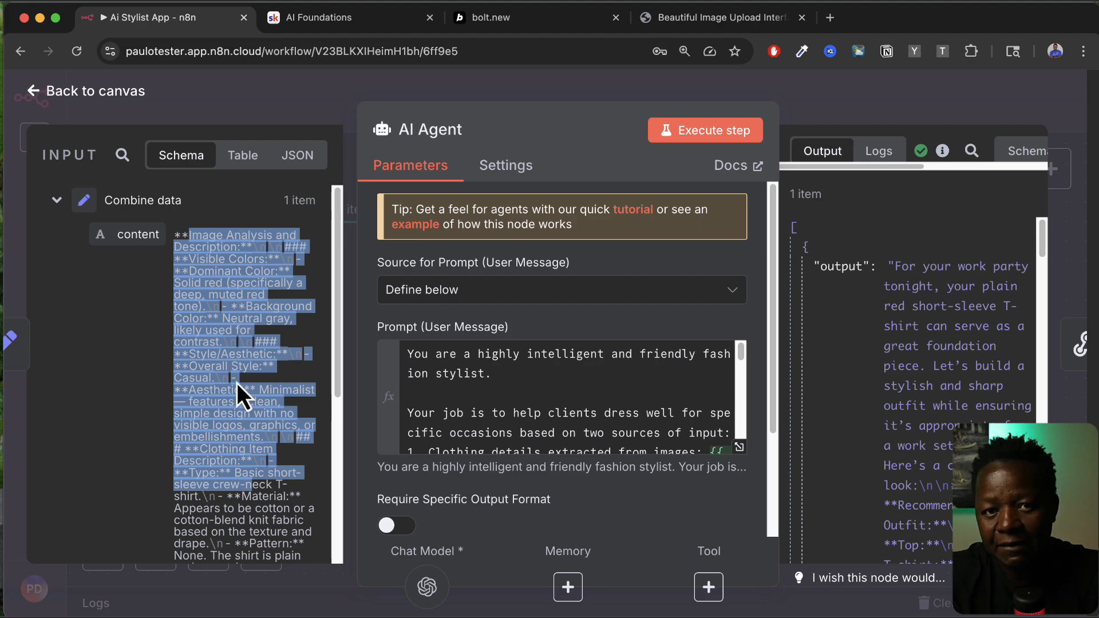
scroll(237, 383, "down", 5)
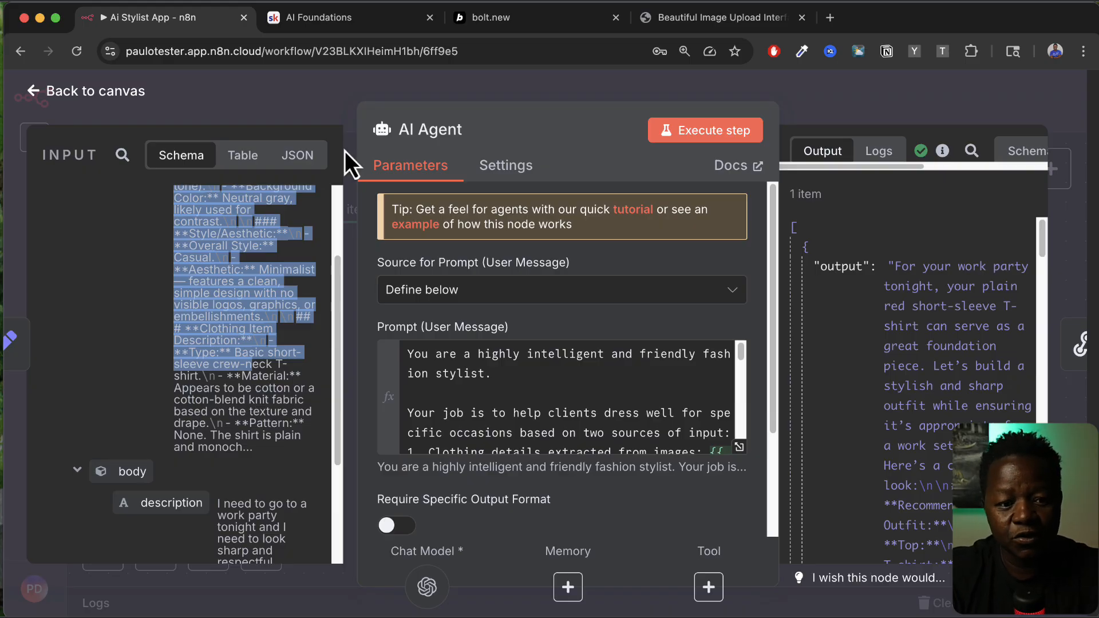
left_click(140, 94)
Step: Move the Respond to Webhook node farther from the AI Agent and insert an OpenAI "Message a model" node between them
scroll(595, 366, "right", 3)
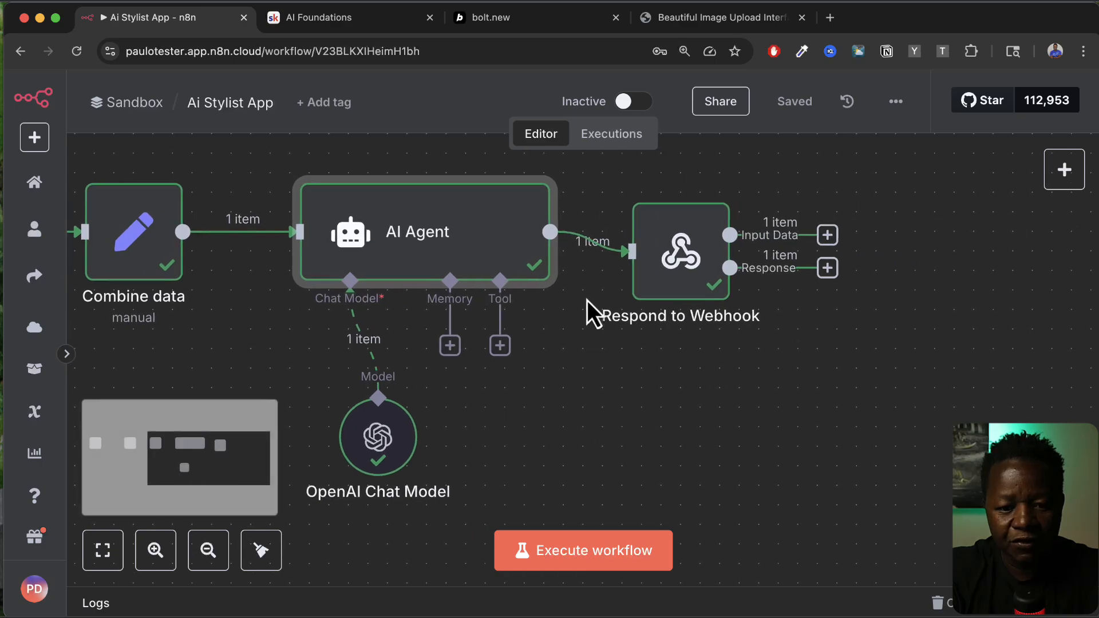
left_click_drag(674, 235, 750, 235)
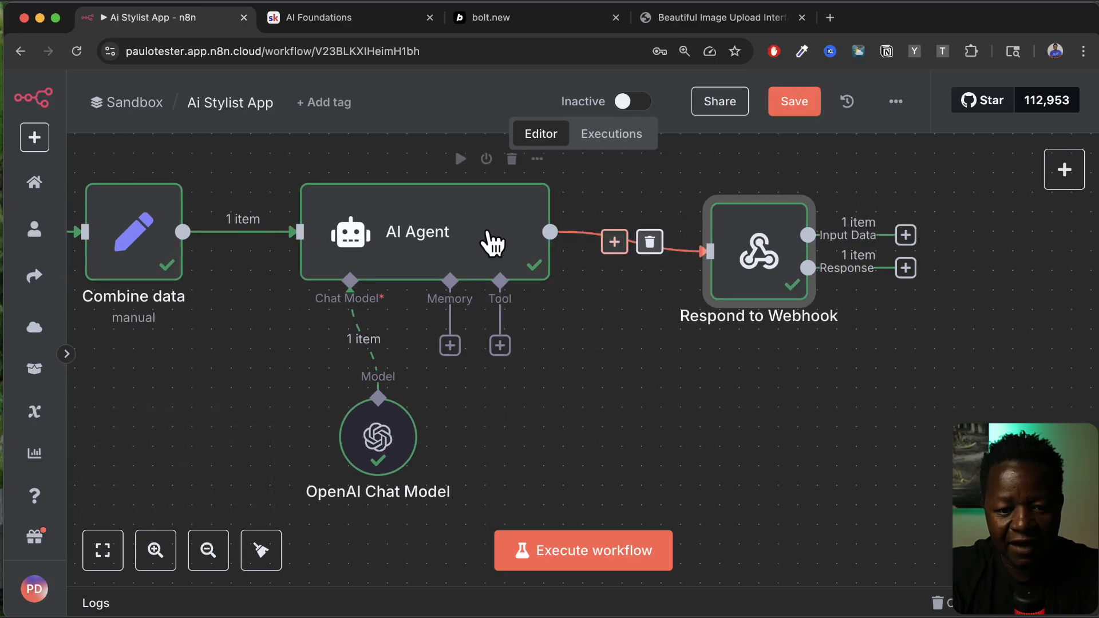
left_click(614, 242)
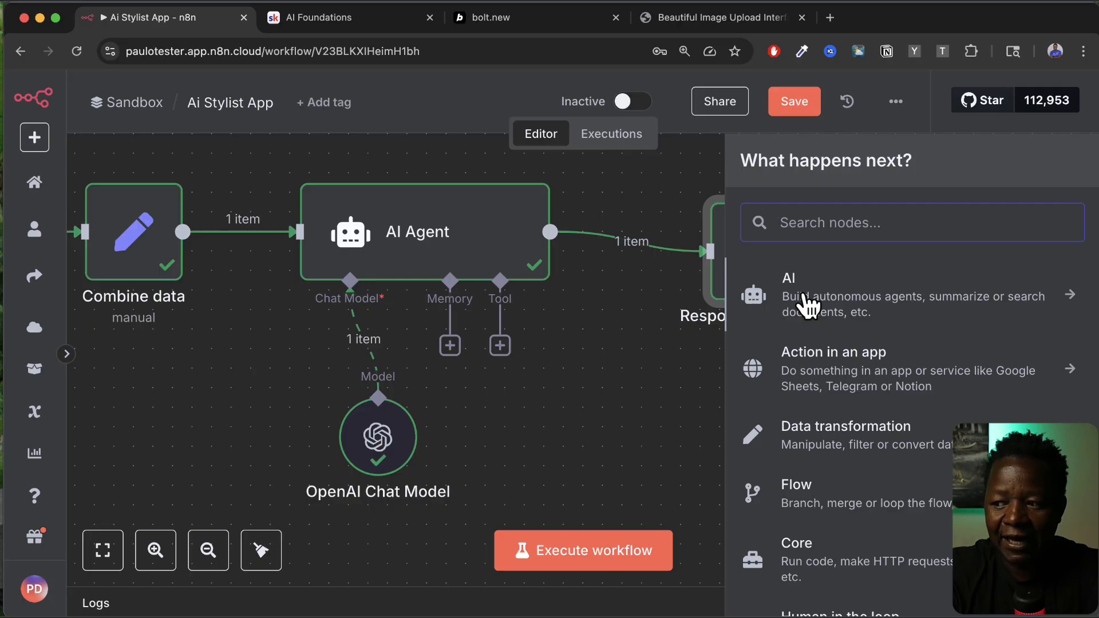
type("ope")
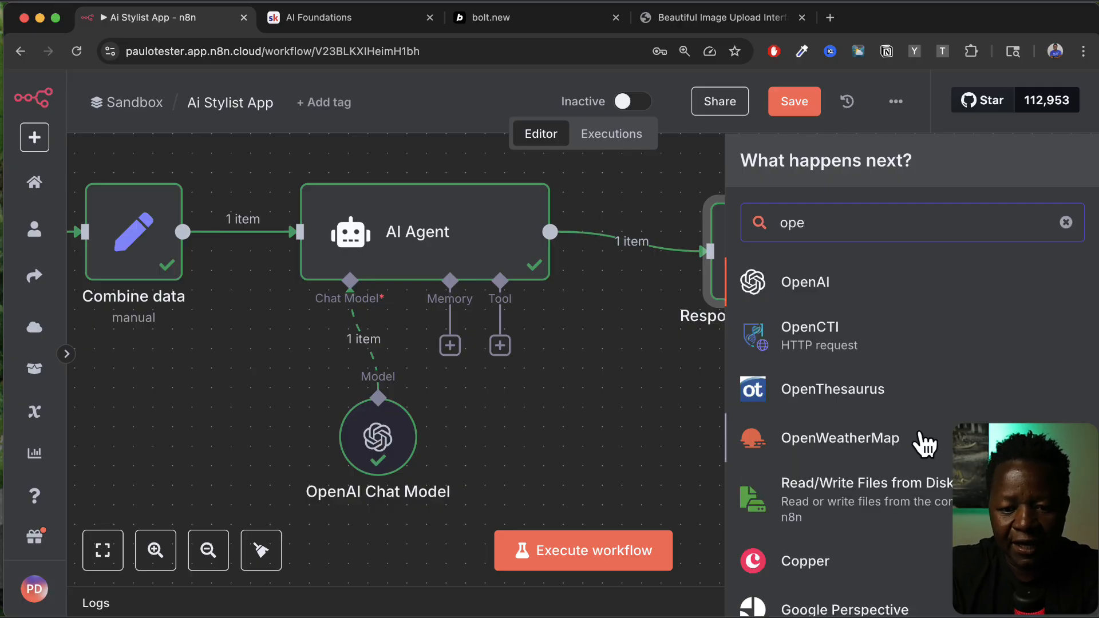
key("Return")
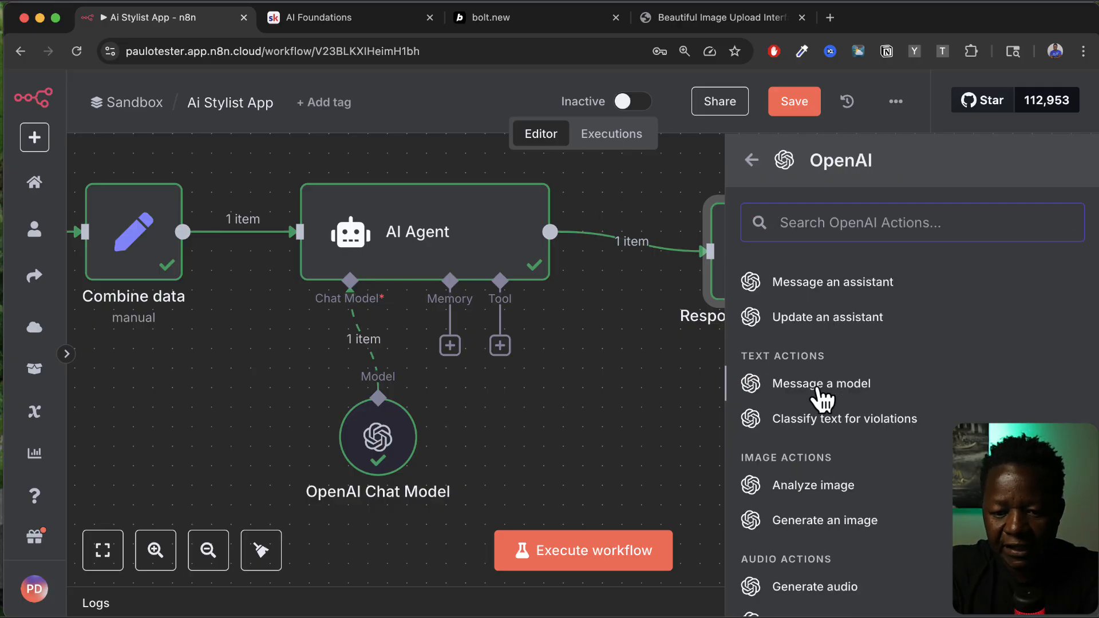
left_click(817, 389)
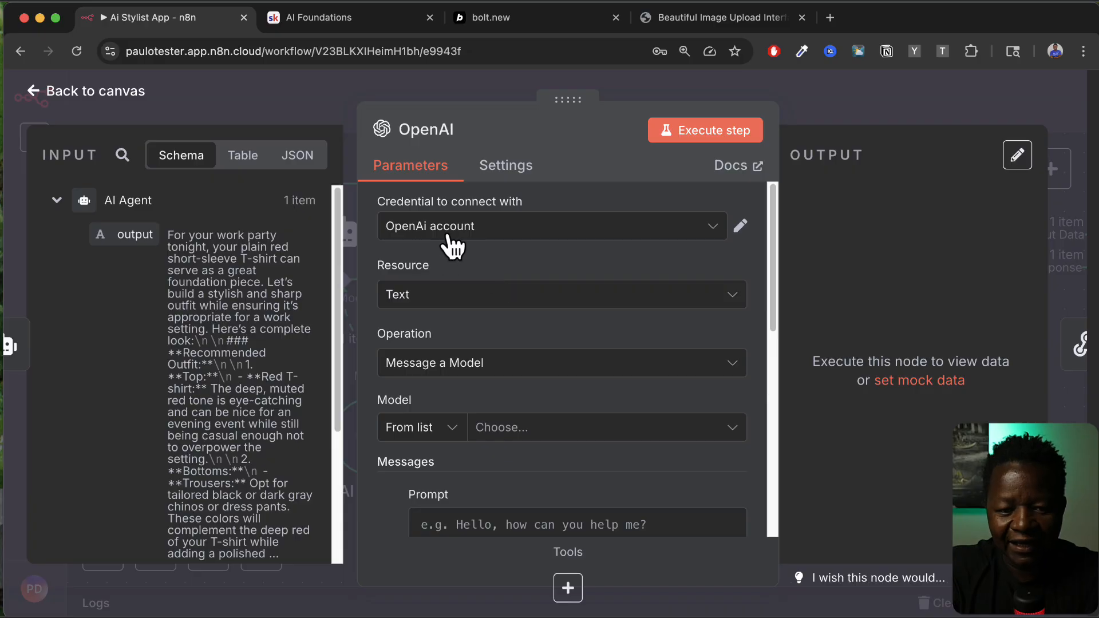
Step: Keep the OpenAI node's operation as Message a Model and choose GPT-4.1-MINI as its model
key("super+equal")
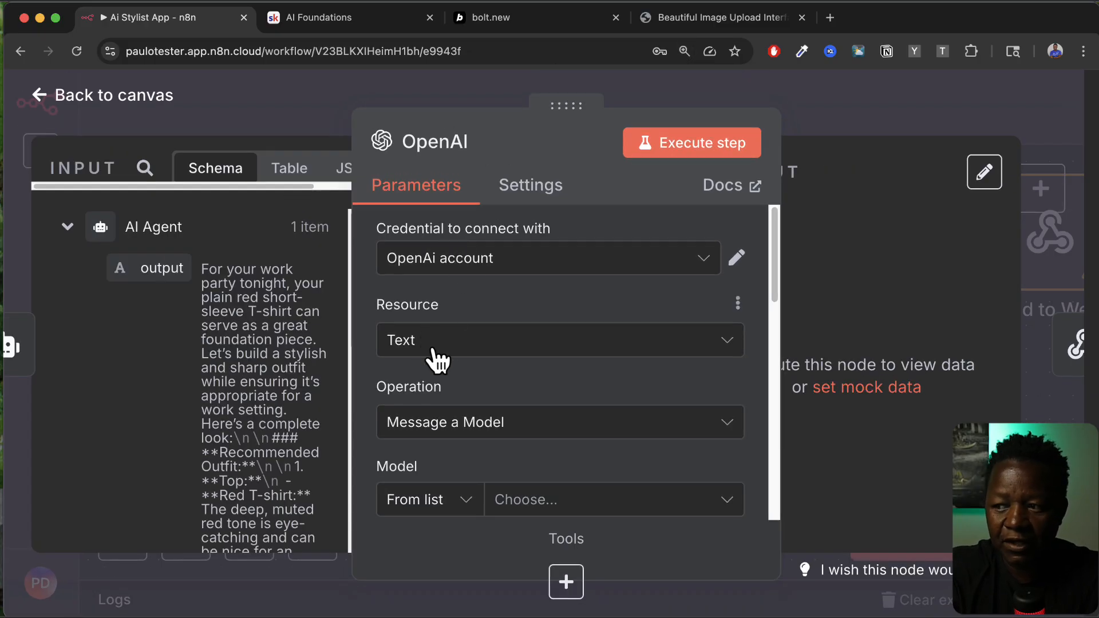
scroll(452, 376, "down", 3)
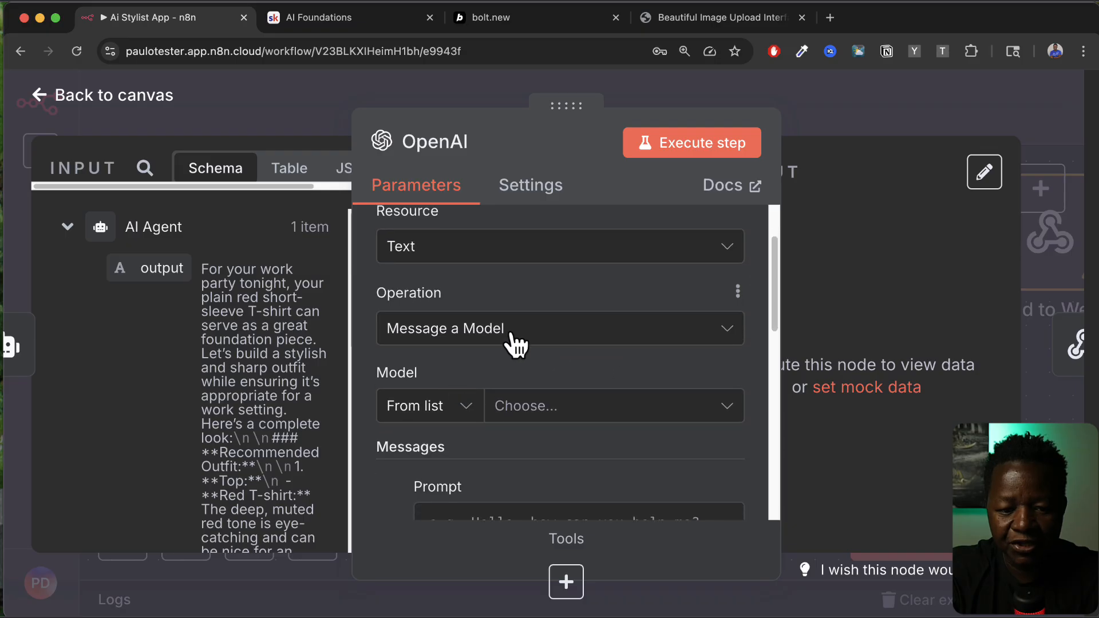
left_click(521, 335)
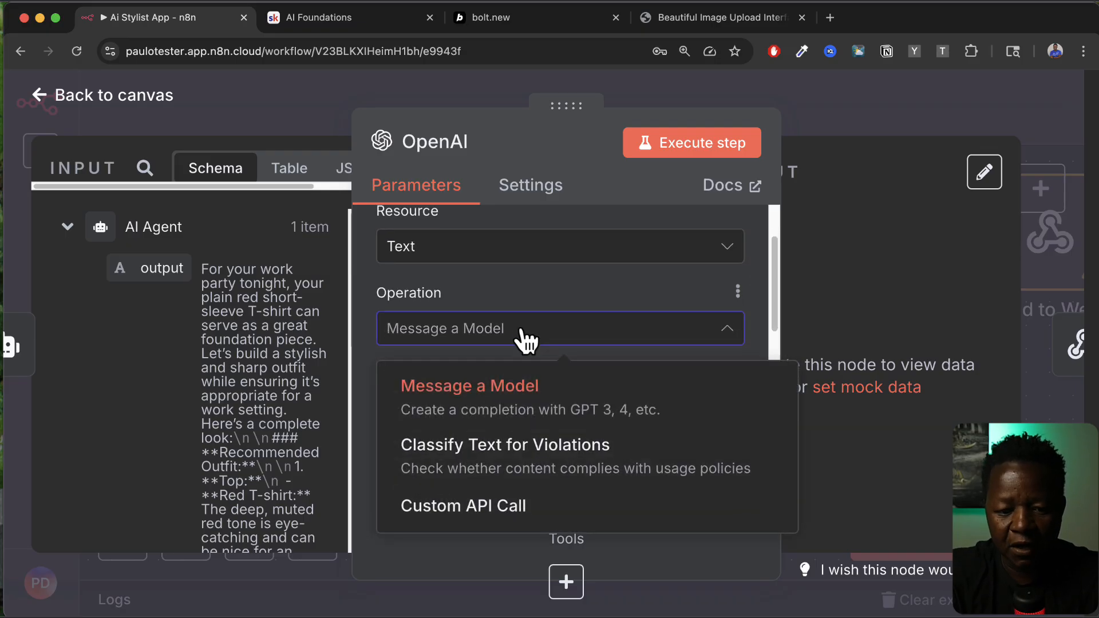
left_click(524, 379)
left_click(575, 350)
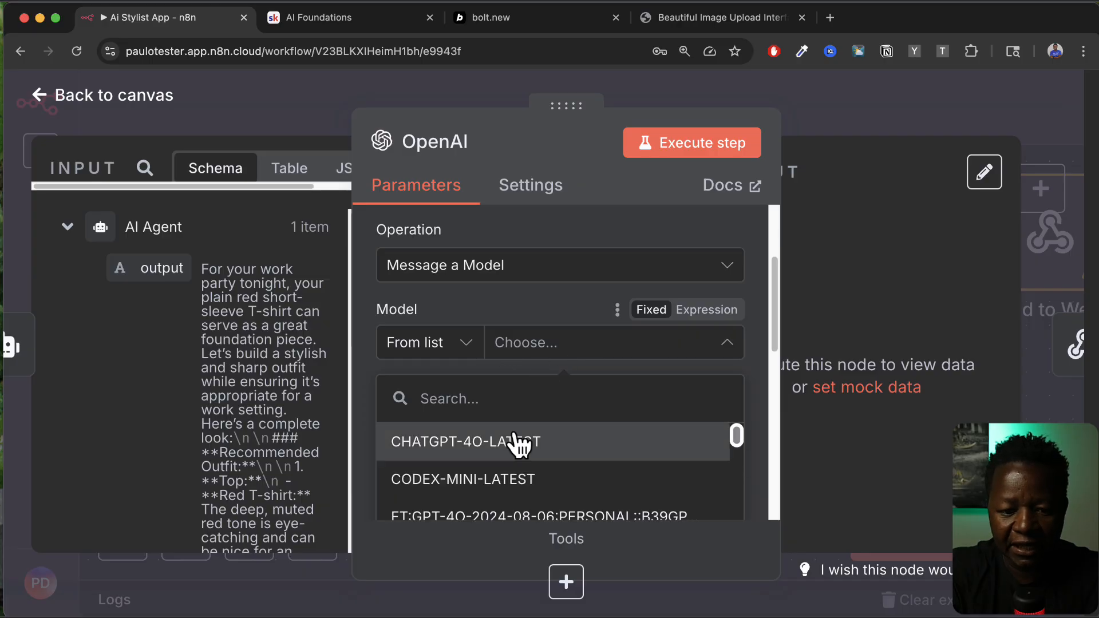
type("mini")
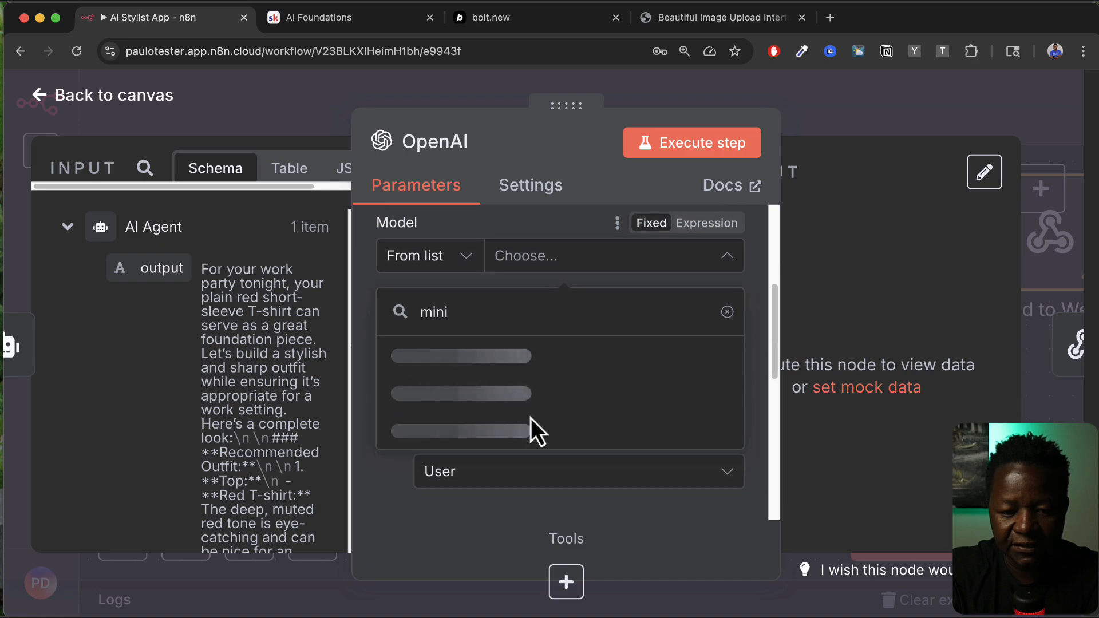
left_click(493, 371)
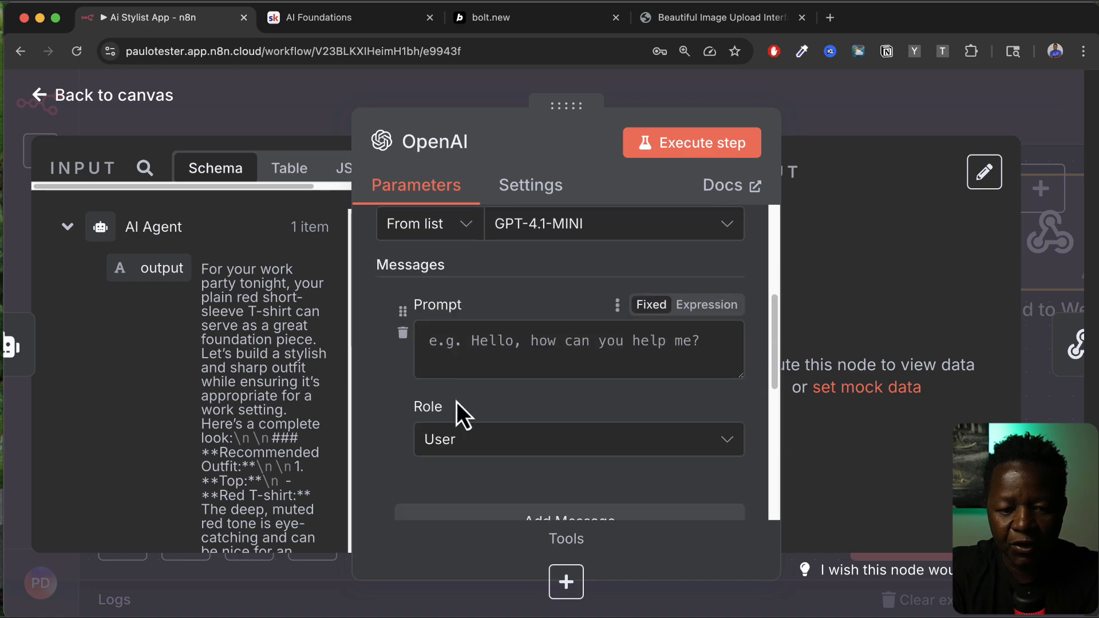
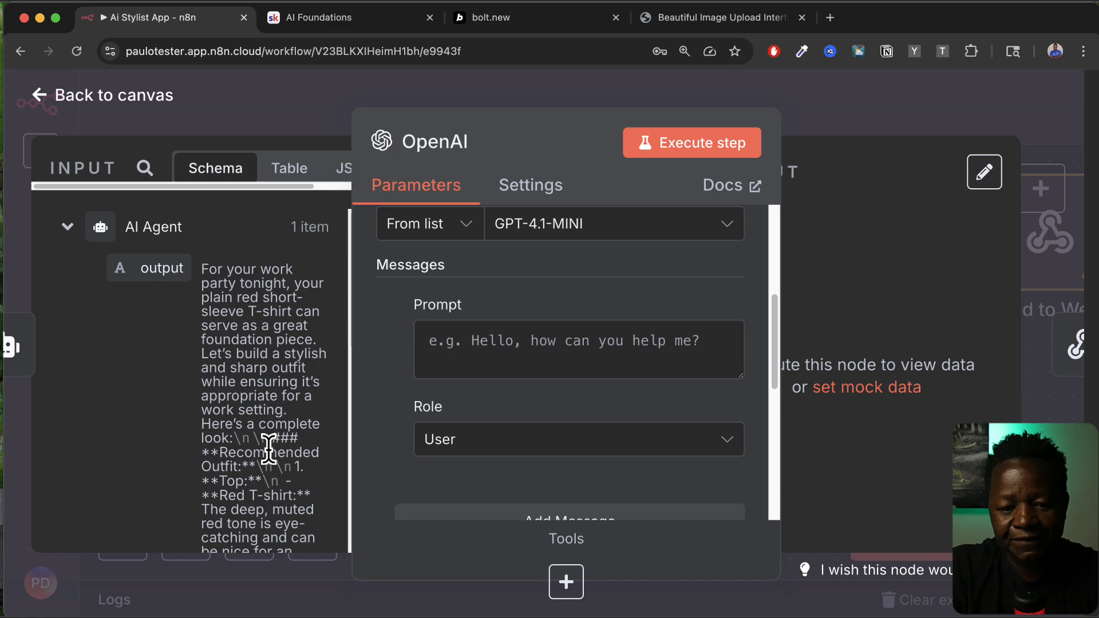
Step: Start the message prompt with "Based on the following styling description:" followed by the AI Agent's output field
left_click(483, 344)
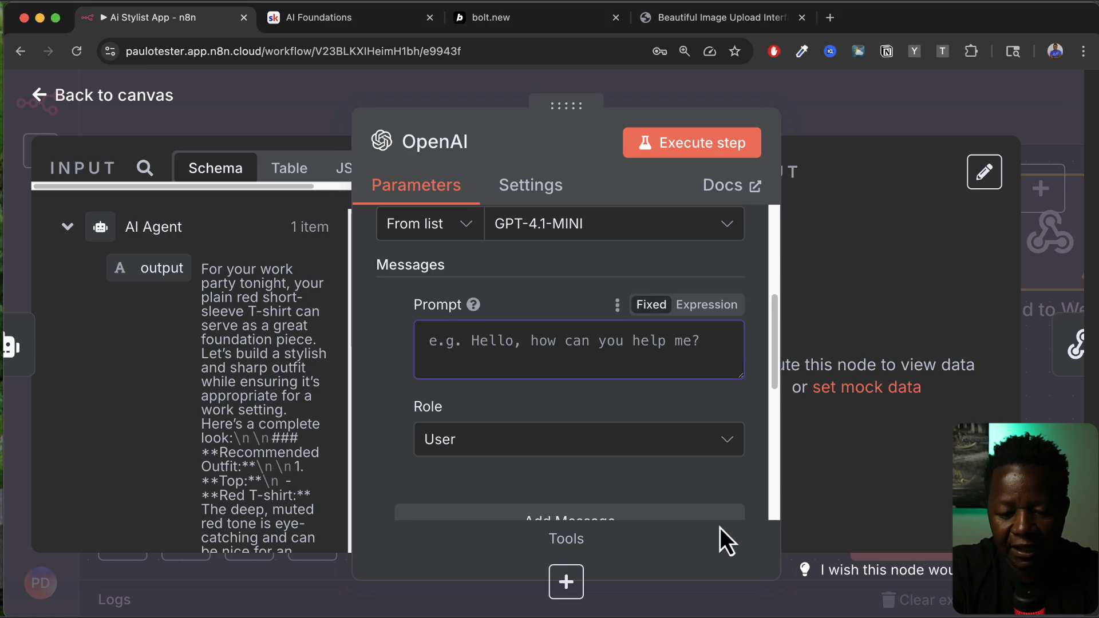
type("Based on the following styling")
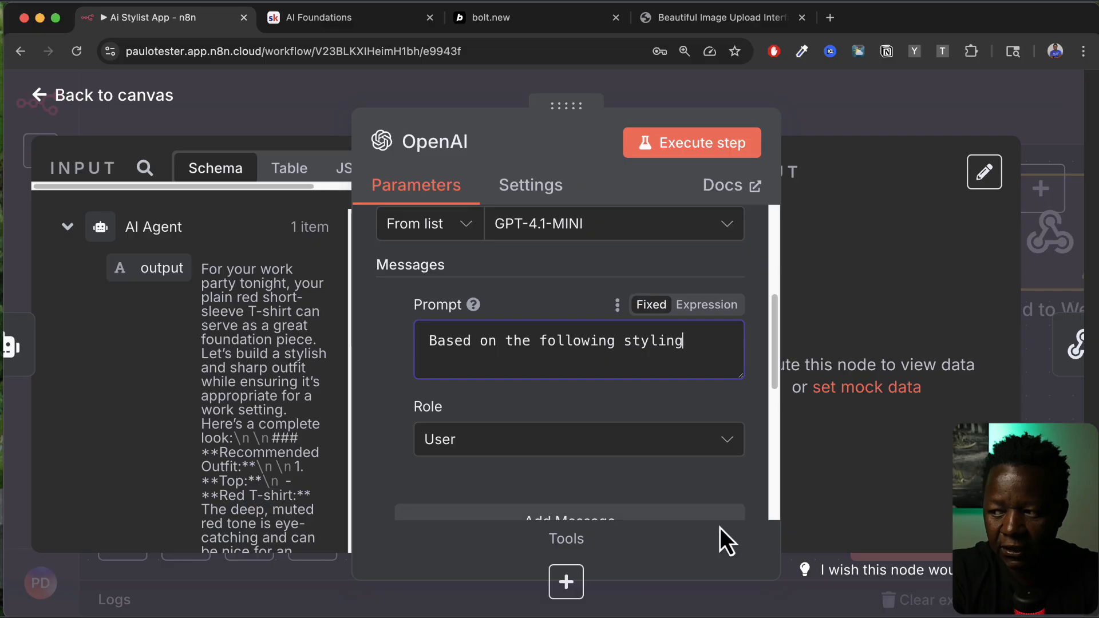
type(" description:")
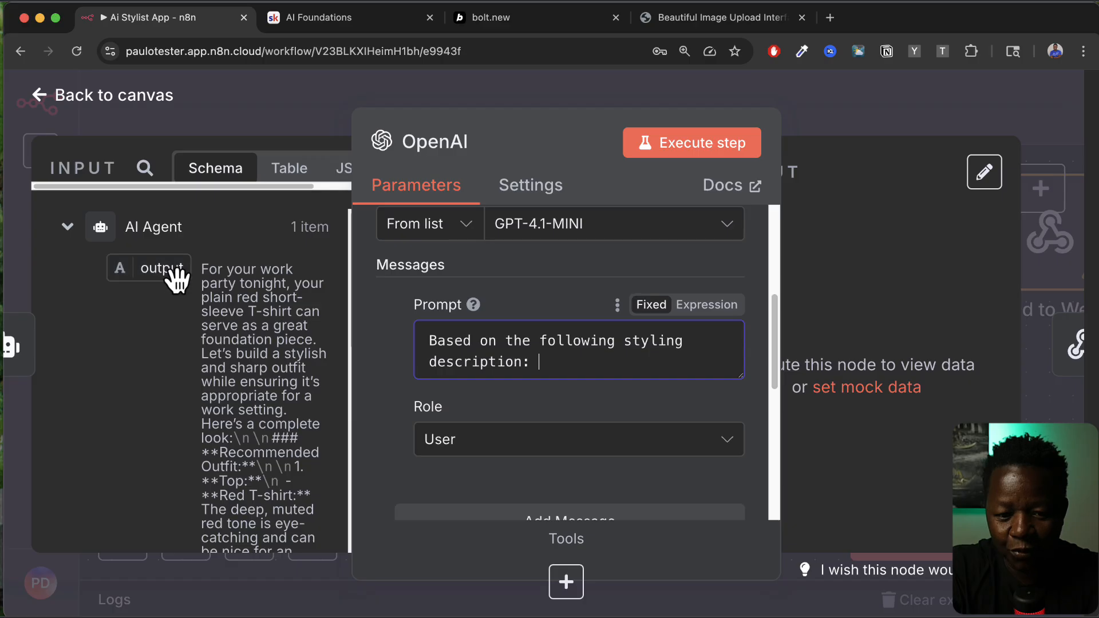
left_click_drag(171, 274, 483, 339)
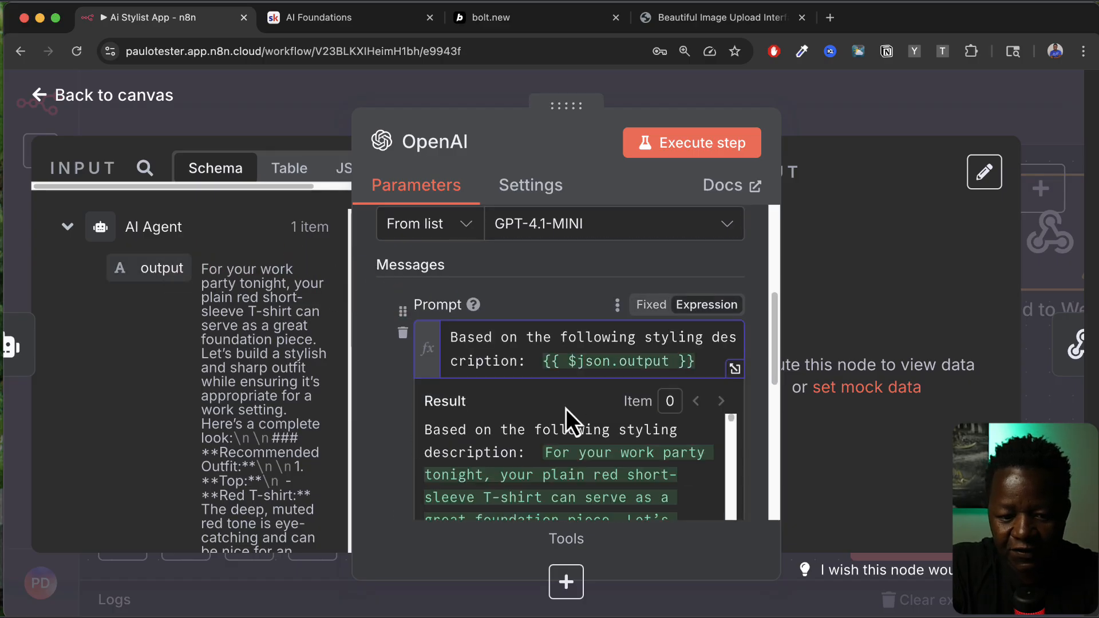
scroll(566, 409, "up", 2)
Step: Append instructions to the prompt to extract only the key styling elements and craft a clear, concise image generation prompt from them
left_click(736, 416)
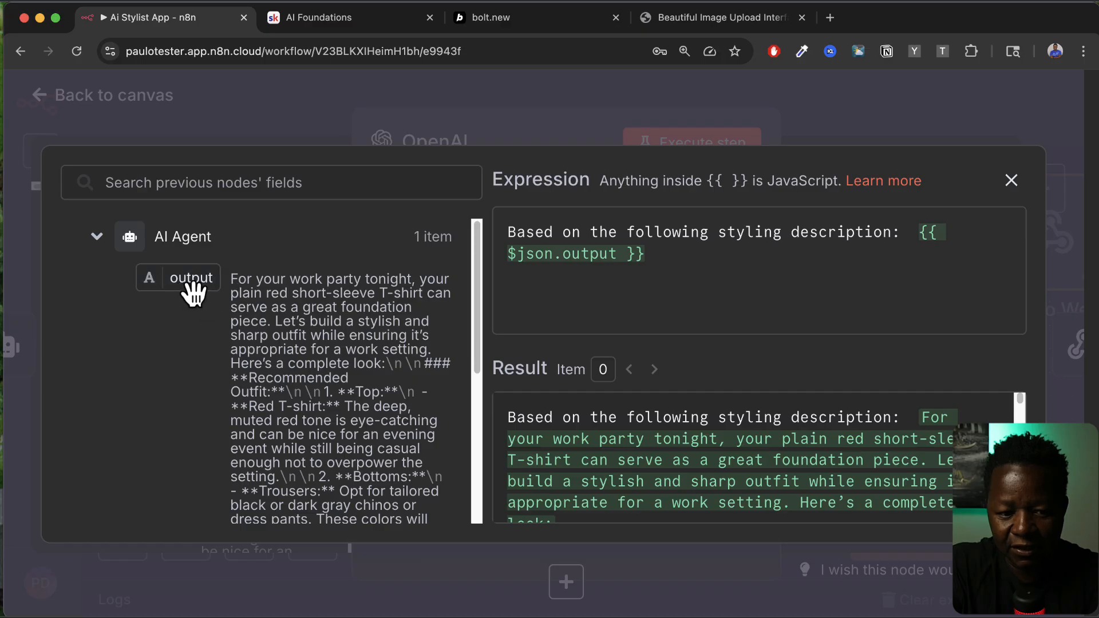
key("Escape")
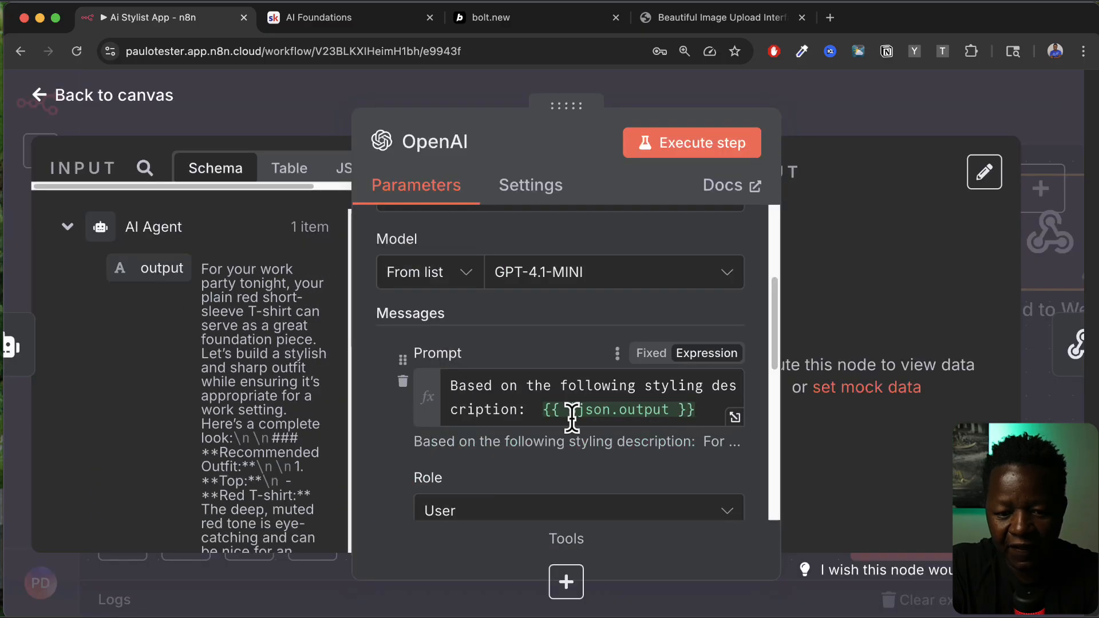
left_click(703, 410)
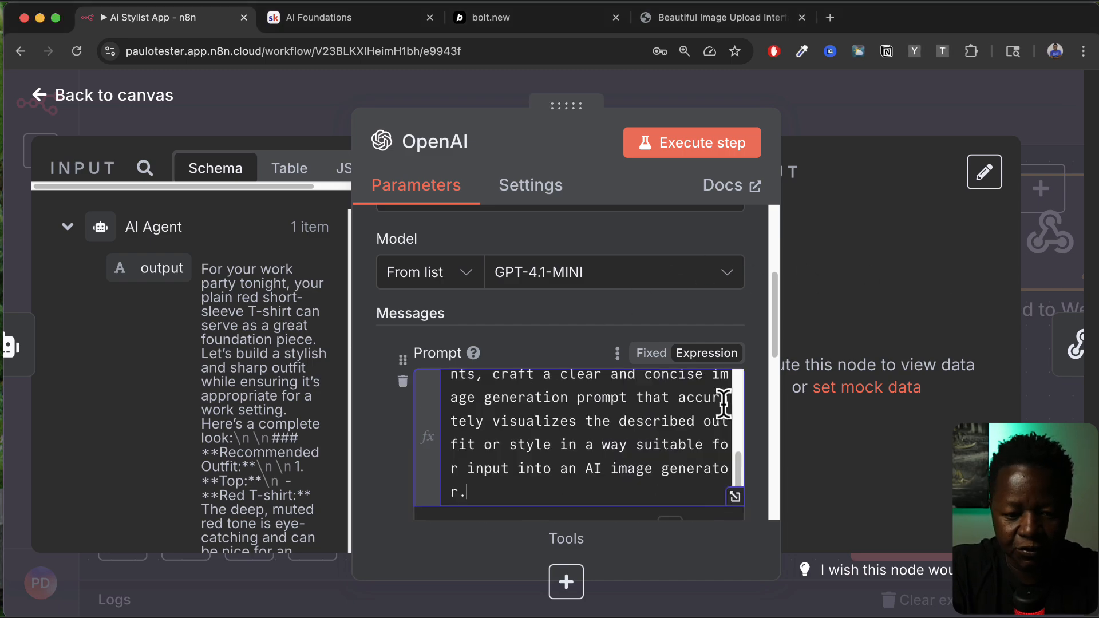
left_click(580, 422)
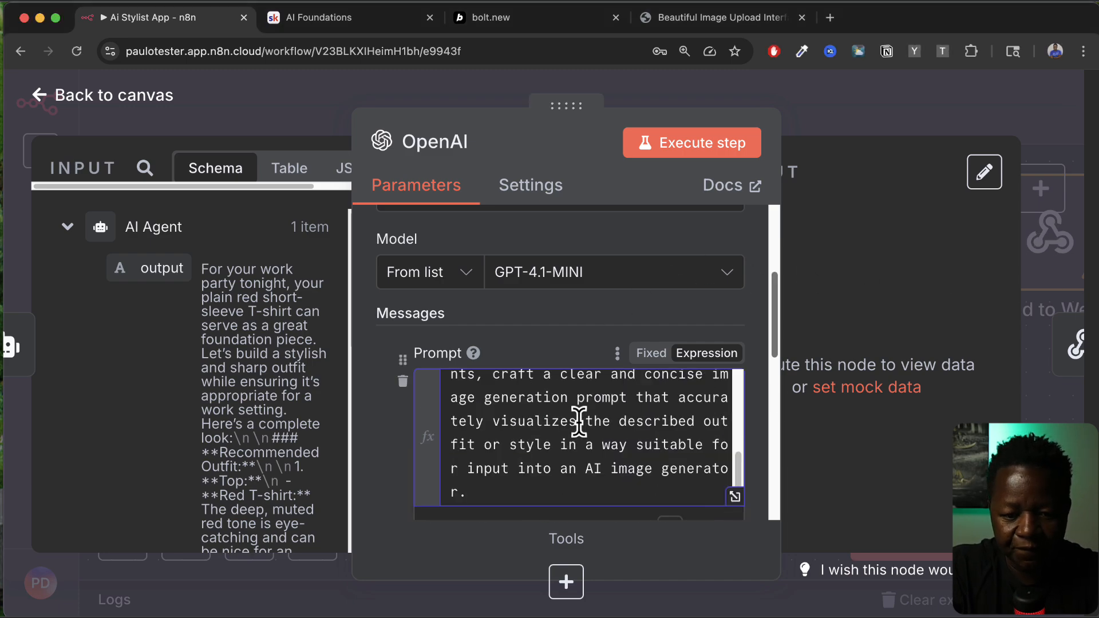
Step: Review the full prompt in the enlarged expression editor, from the styling description to the image generator instruction, and return to the node settings
left_click(736, 498)
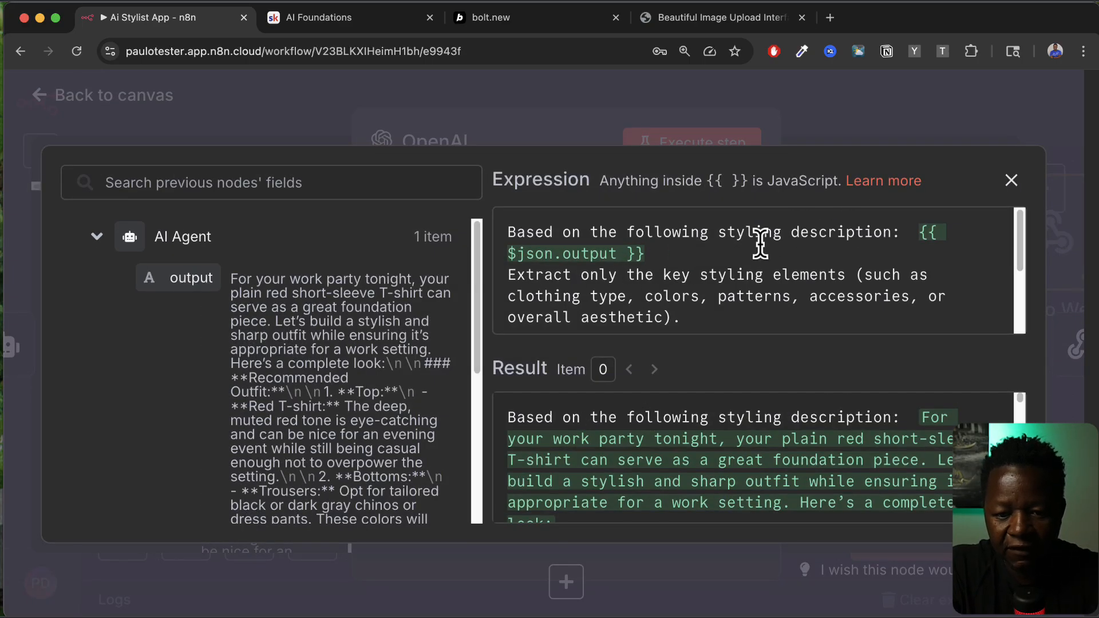
left_click(809, 232)
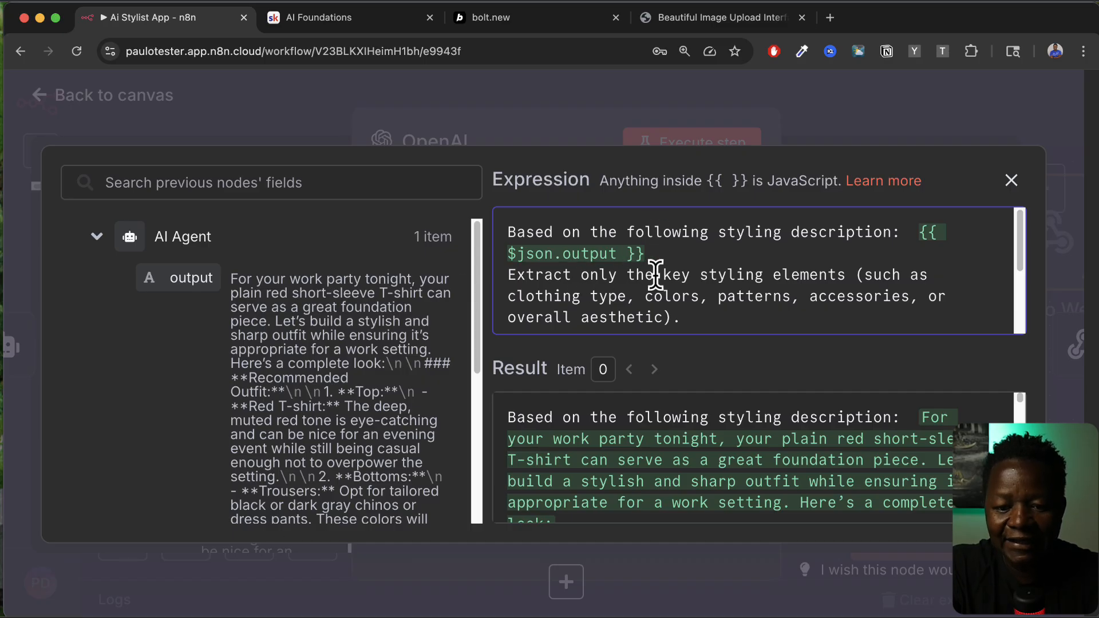
double_click(719, 275)
double_click(782, 276)
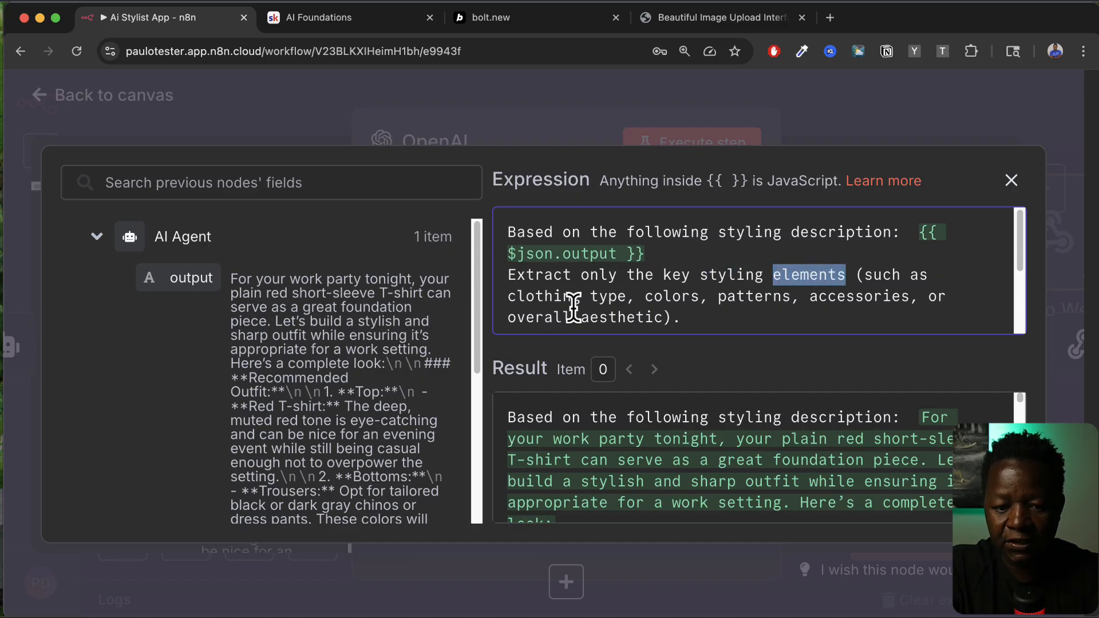
left_click(674, 306)
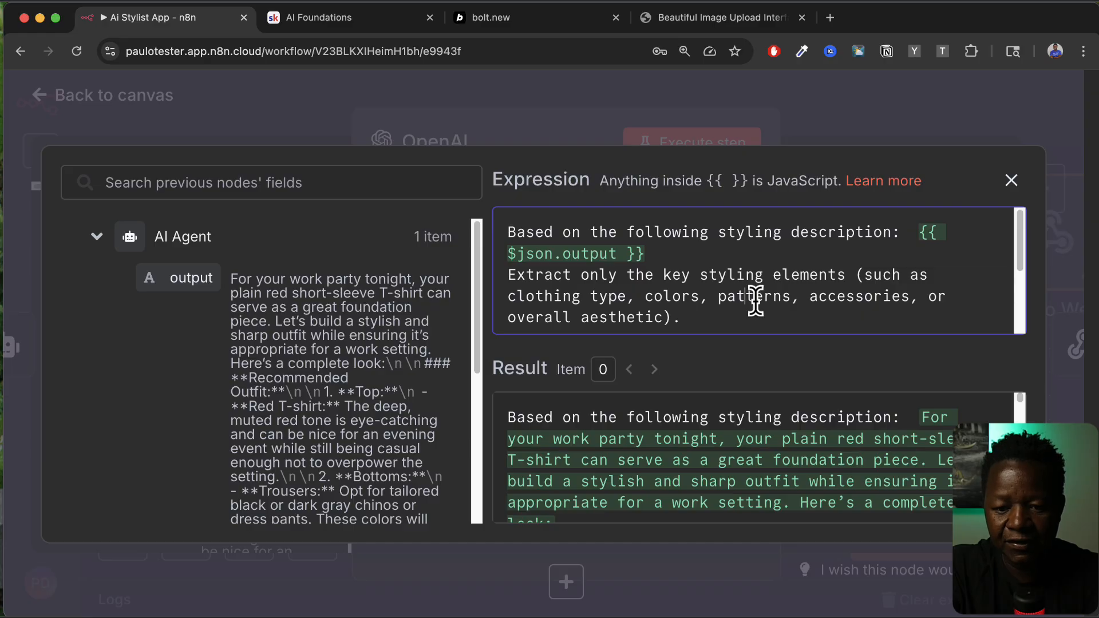
double_click(842, 296)
double_click(542, 316)
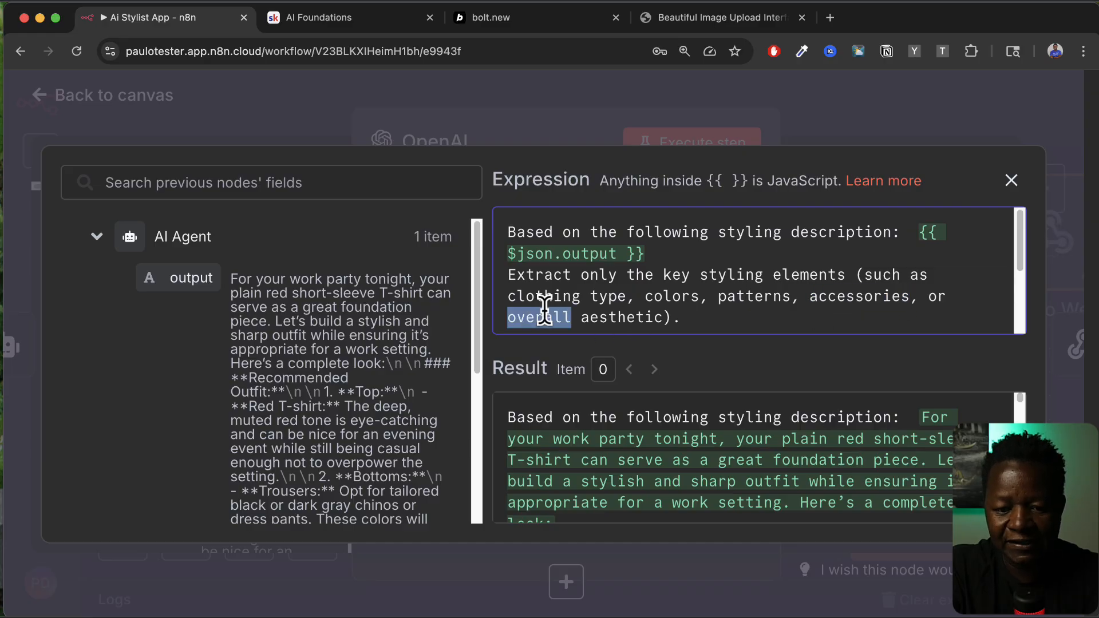
scroll(638, 310, "down", 3)
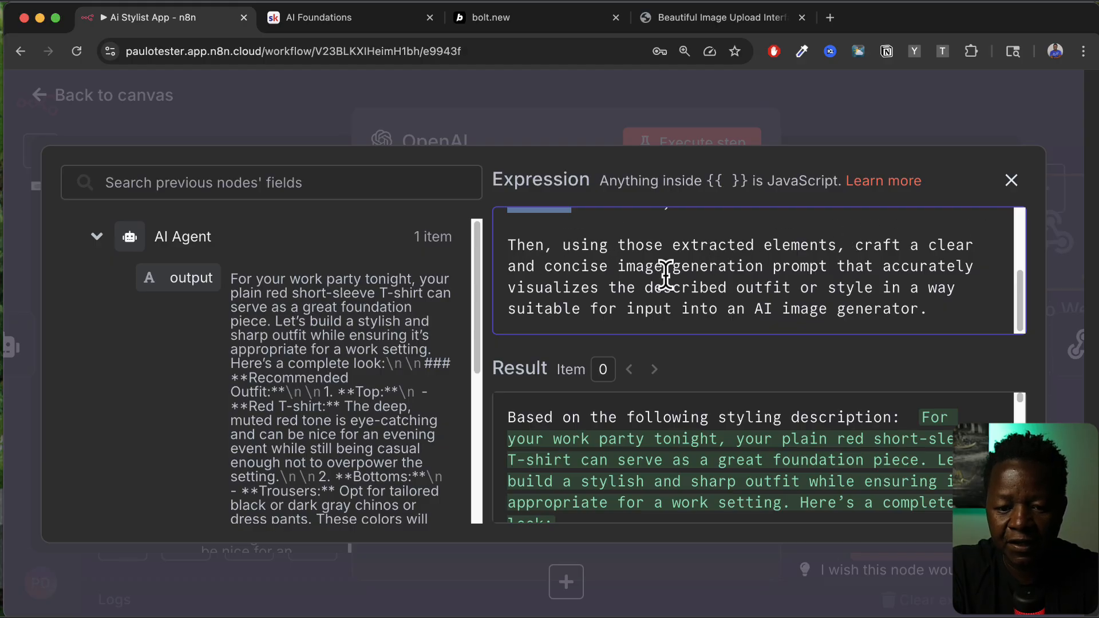
double_click(793, 259)
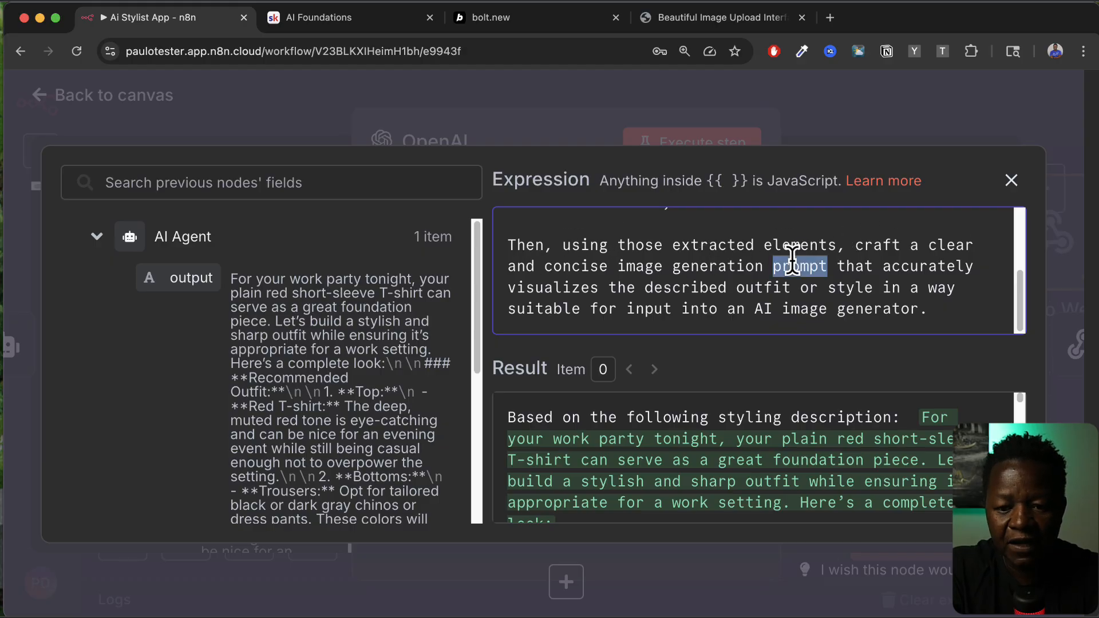
double_click(553, 286)
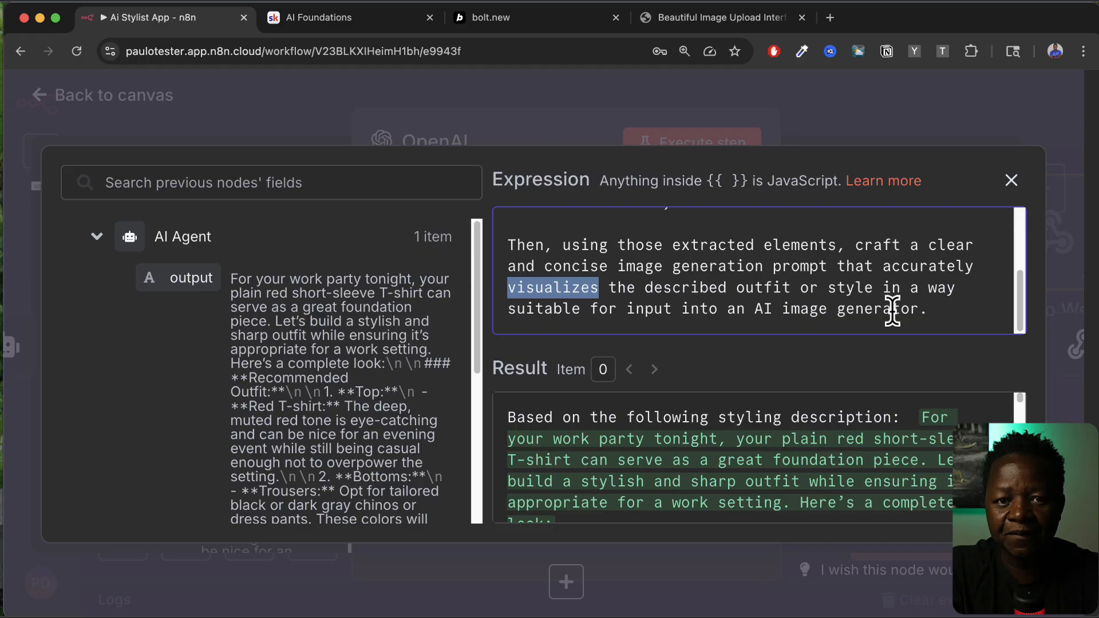
scroll(891, 312, "up", 2)
left_click(545, 112)
scroll(616, 292, "up", 1)
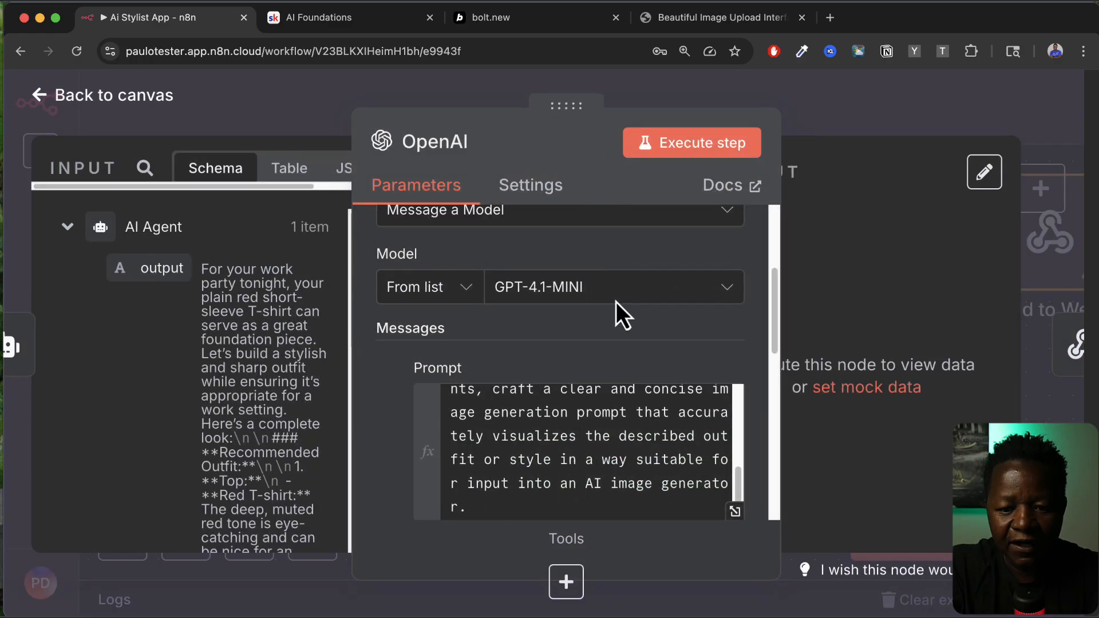
Step: Execute the OpenAI node on its own and view the generated content in its output
left_click(710, 153)
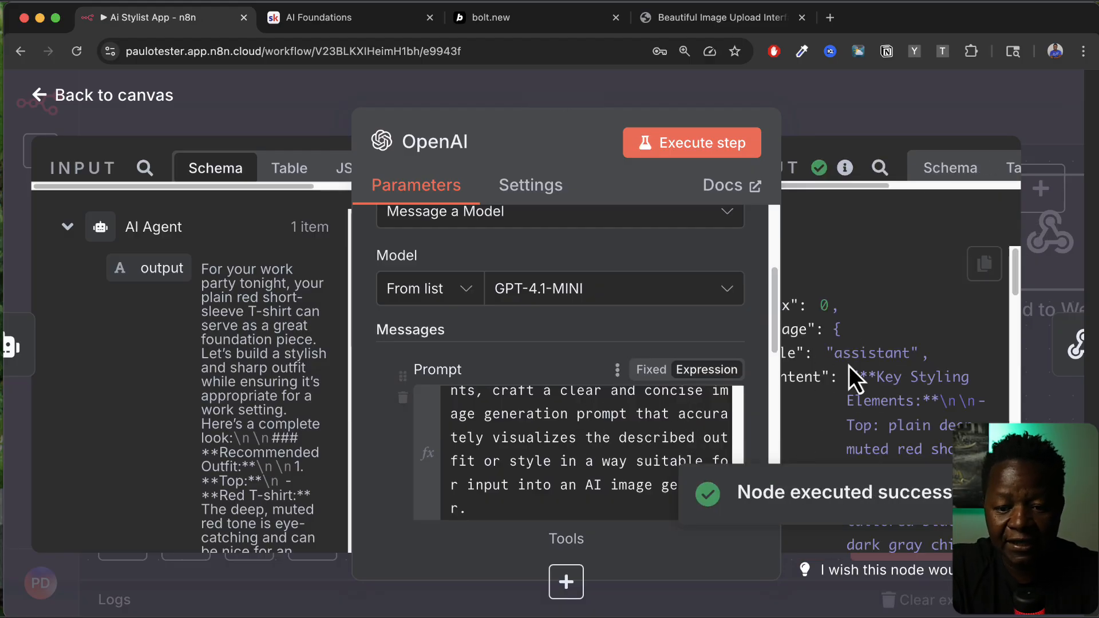
scroll(900, 407, "down", 2)
key("super+minus")
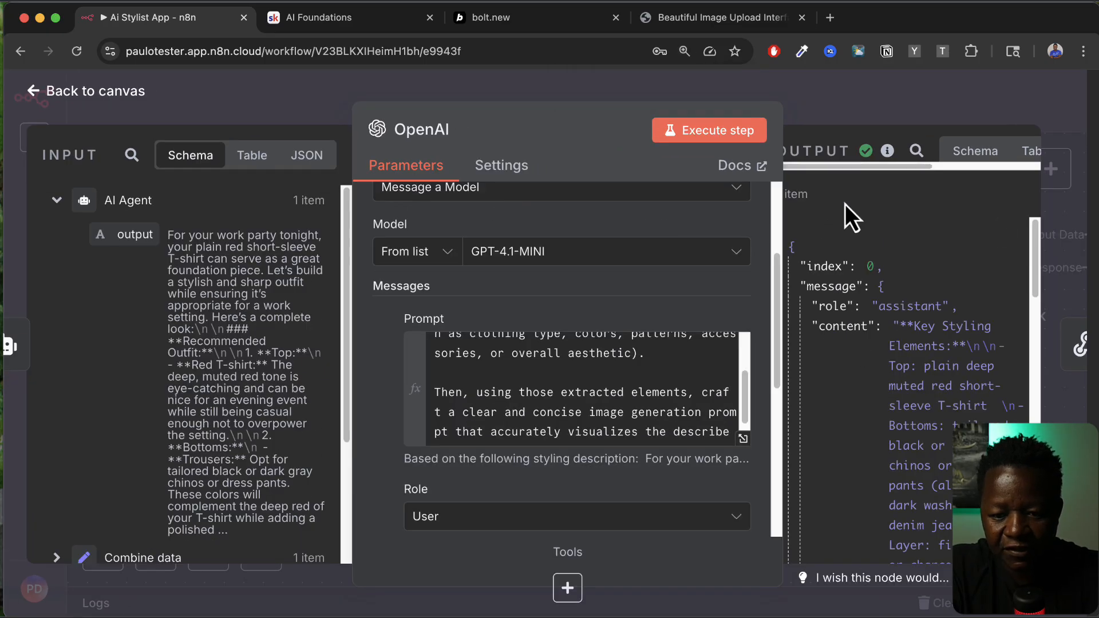
Step: Examine the OpenAI node's generated content, from the key styling elements to the image generation prompt, and return to the canvas
double_click(842, 326)
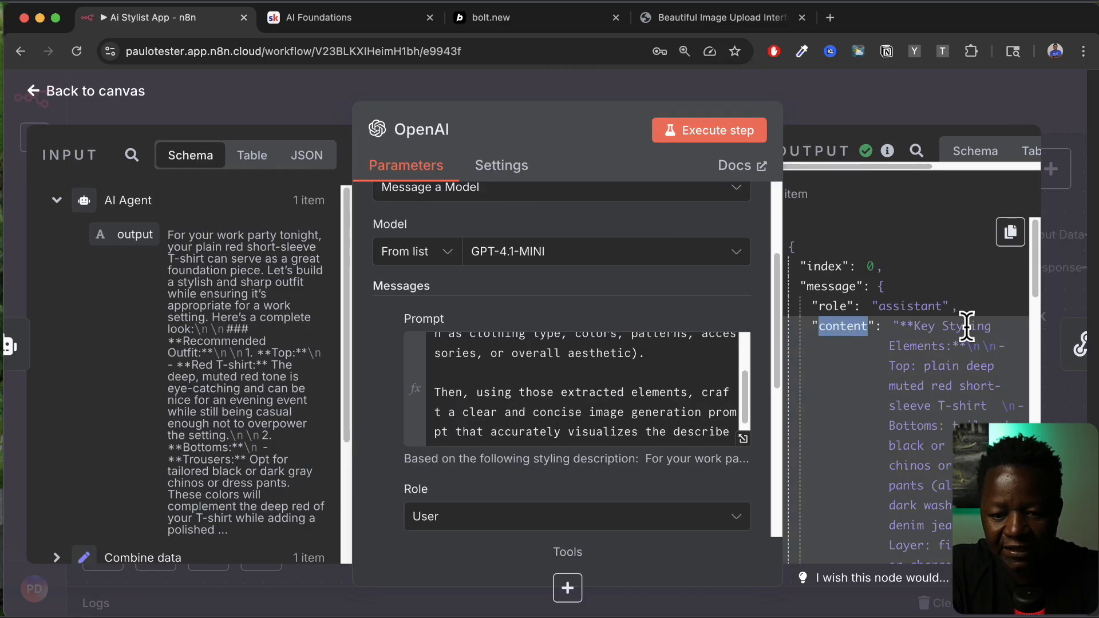
left_click_drag(924, 366, 953, 467)
left_click(947, 490)
scroll(947, 489, "down", 5)
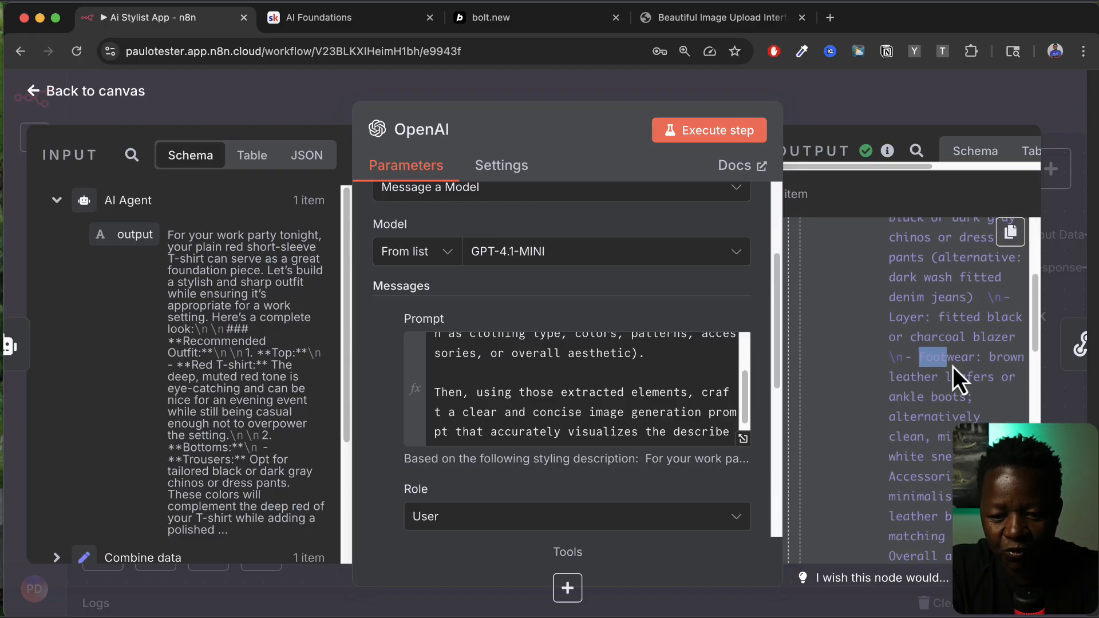
left_click_drag(953, 369, 933, 490)
left_click(933, 490)
scroll(933, 491, "down", 3)
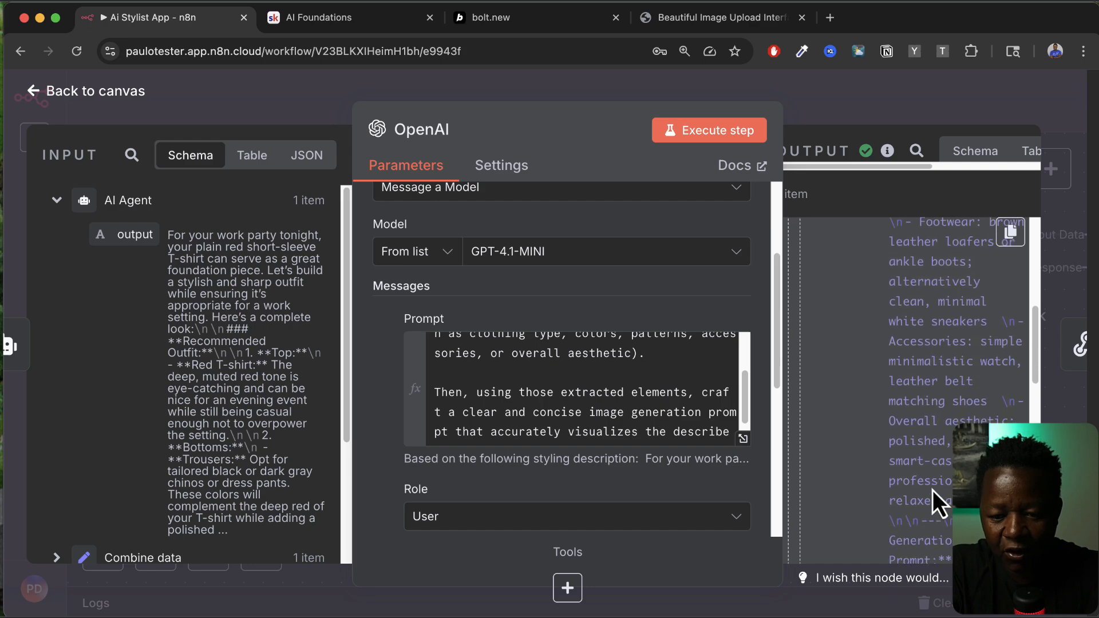
scroll(933, 491, "down", 6)
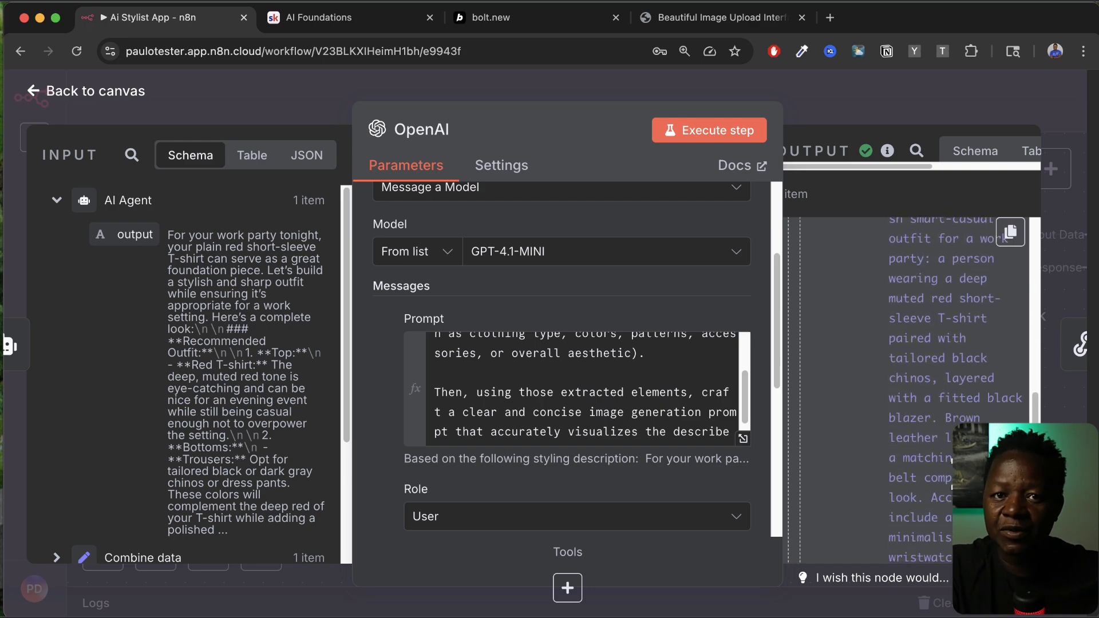
key("Escape")
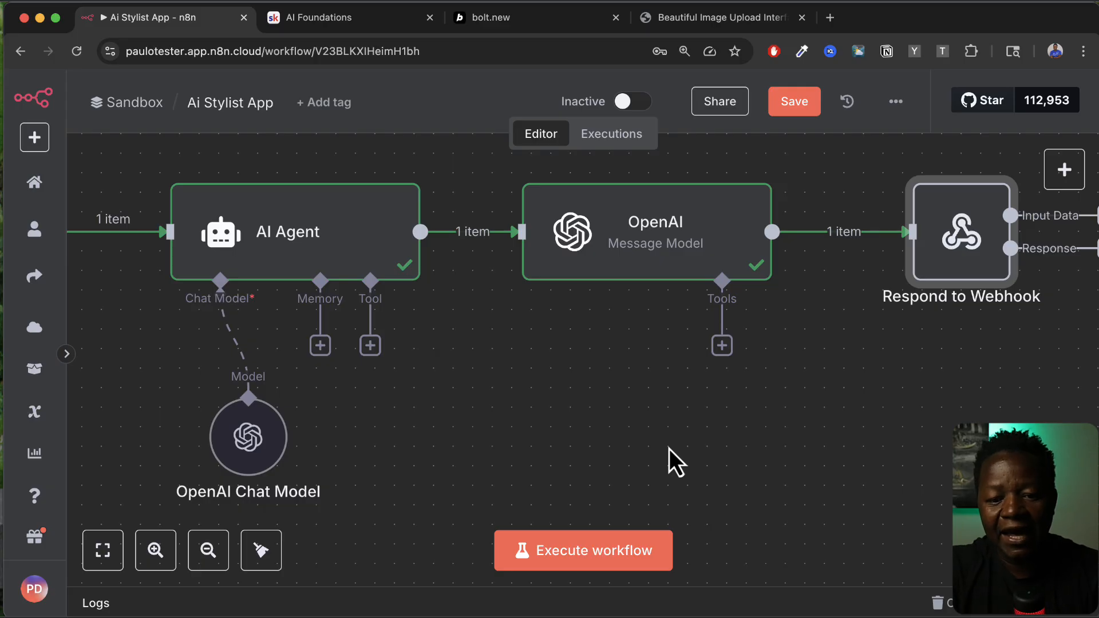
Step: Insert an HTTP Request node between the OpenAI and Respond to Webhook nodes and set its method to POST
scroll(614, 367, "right", 3)
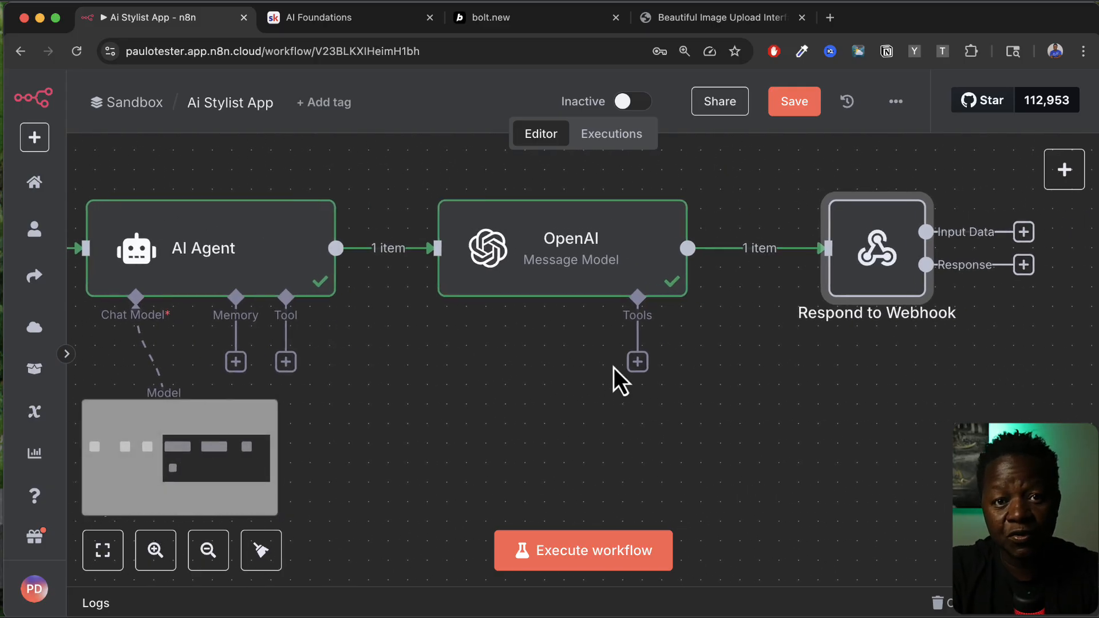
scroll(614, 367, "right", 2)
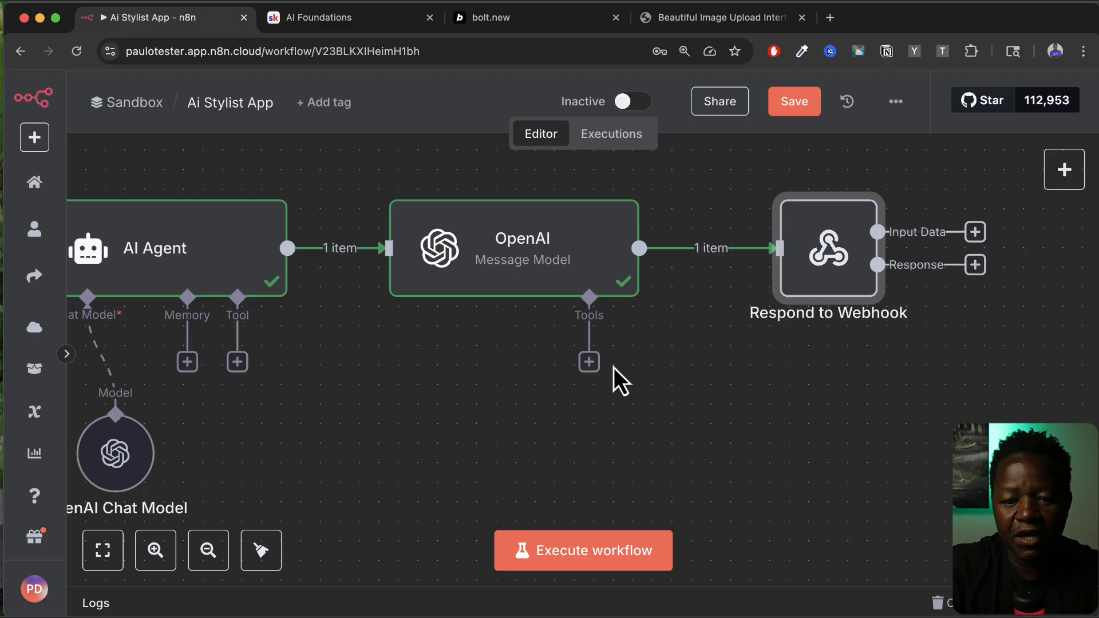
left_click(694, 248)
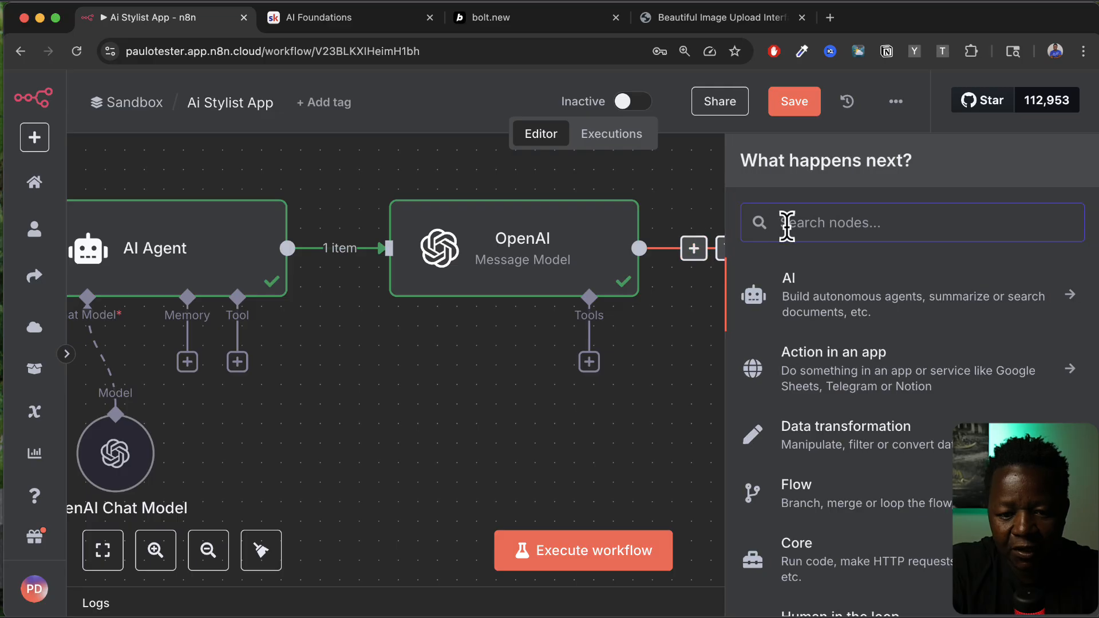
type("reque")
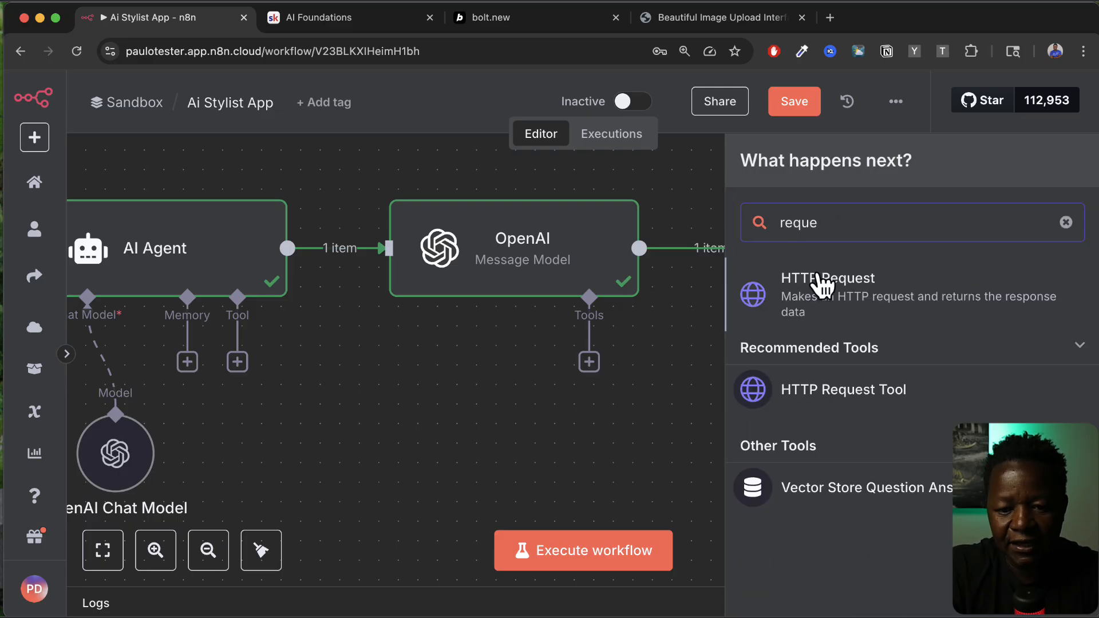
left_click(823, 281)
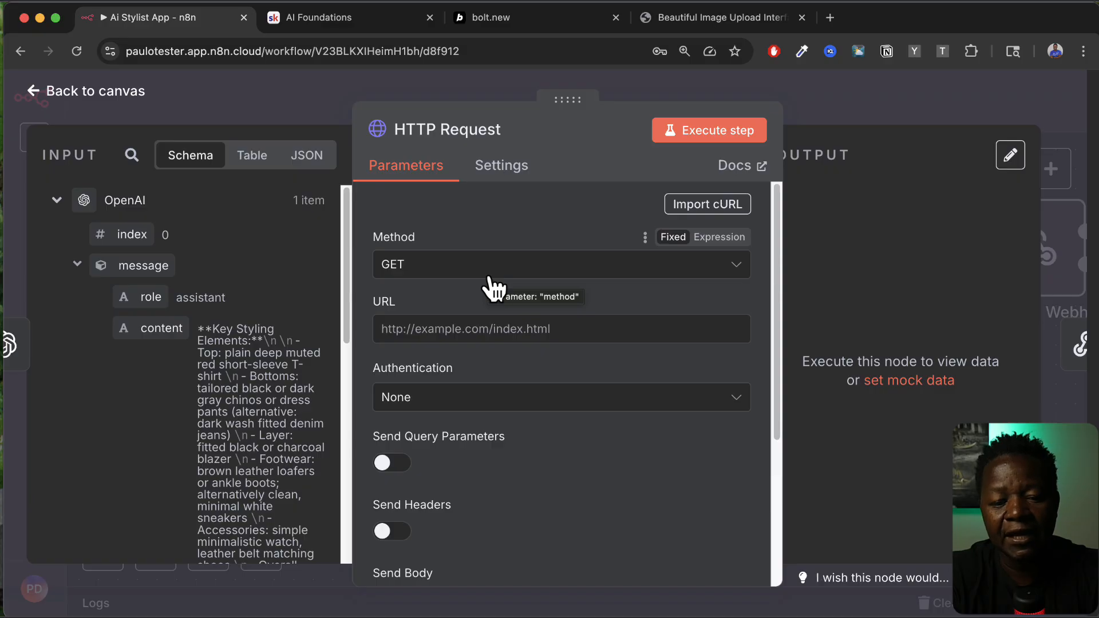
left_click(438, 270)
left_click(429, 481)
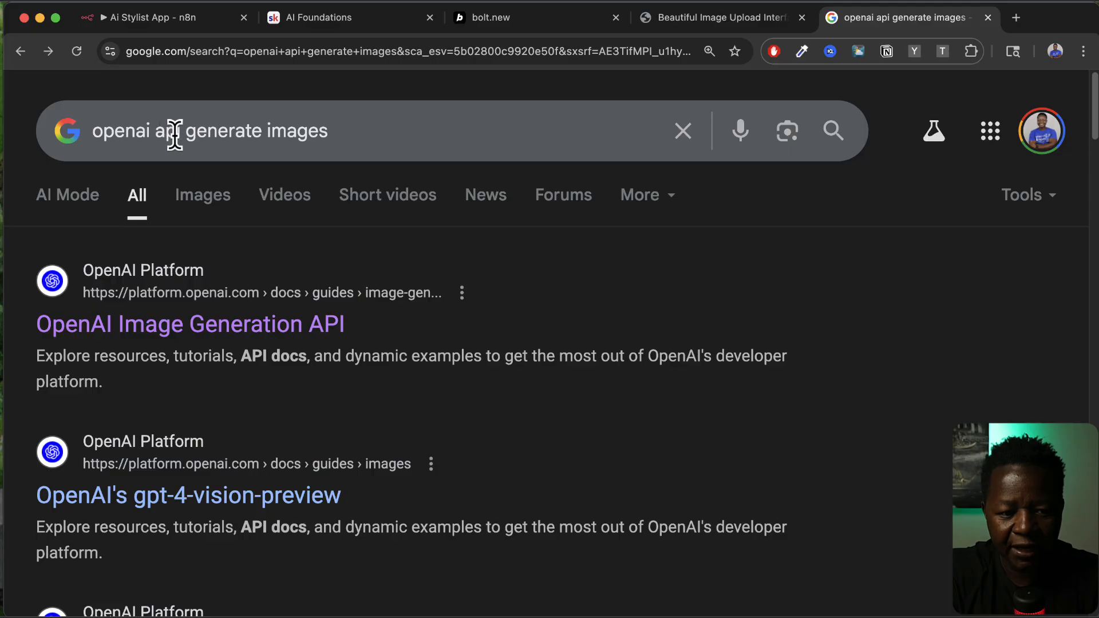
Step: Open OpenAI's Create image API reference from the search results and copy the endpoint URL
scroll(362, 389, "down", 1)
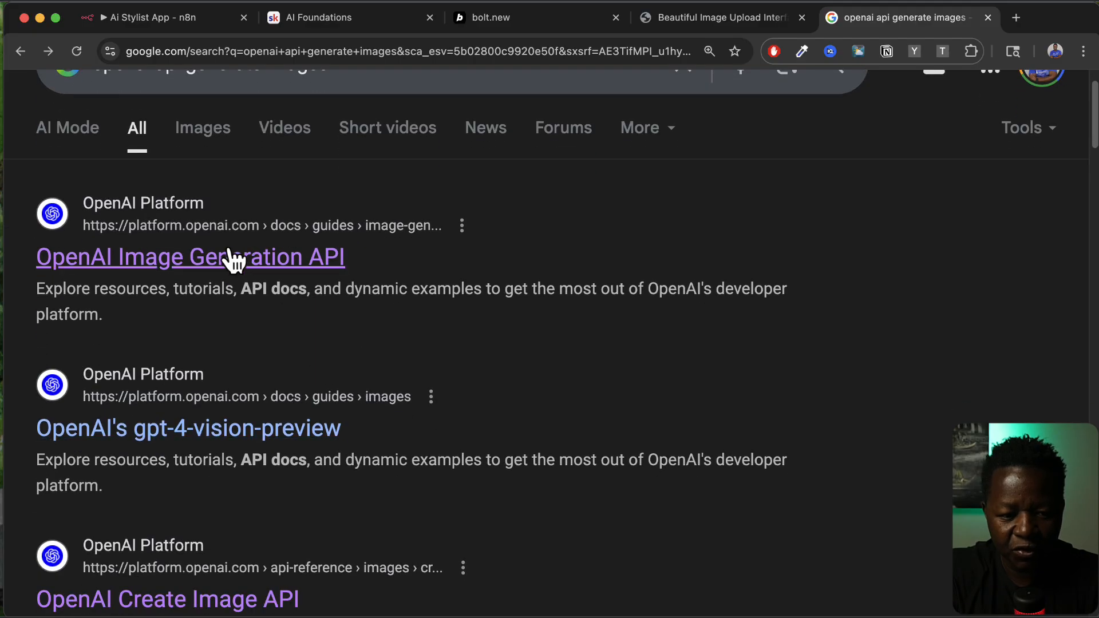
scroll(297, 341, "down", 4)
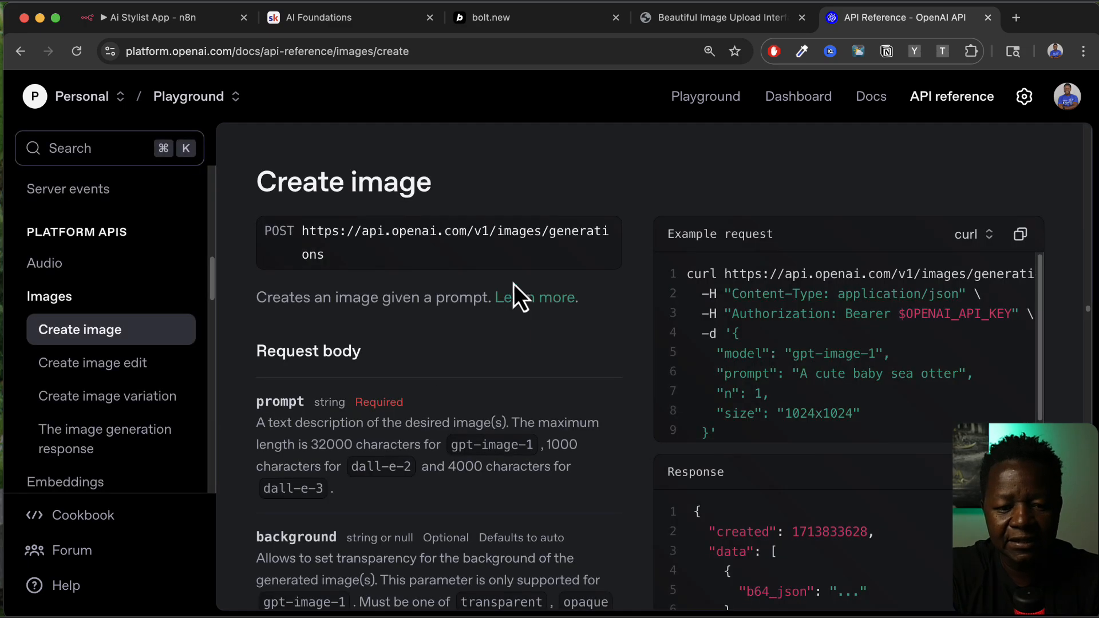
key("super+equal")
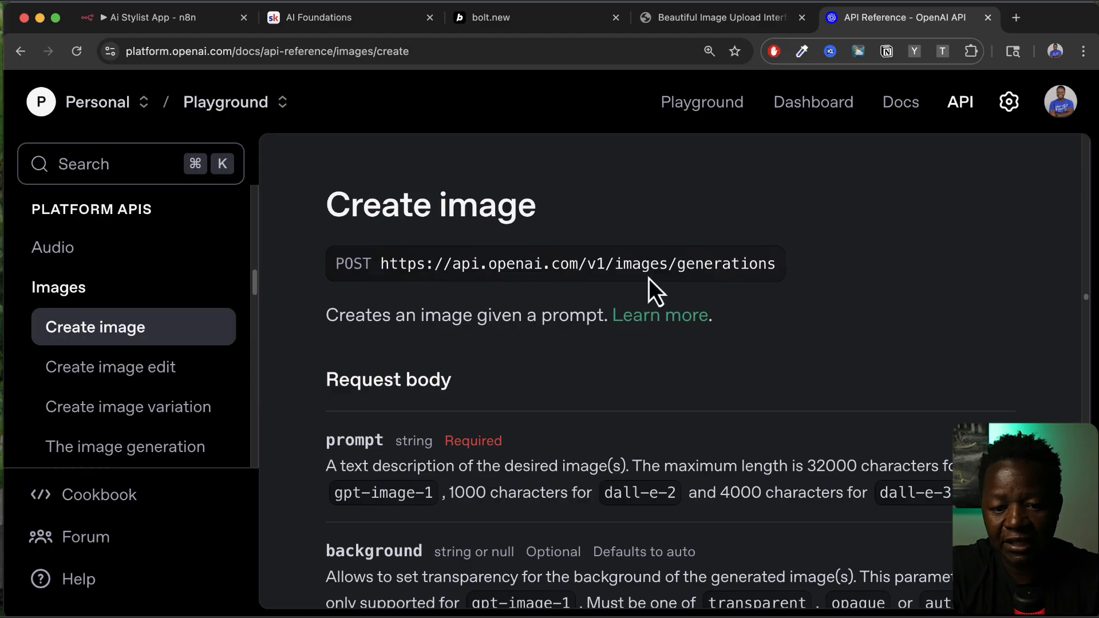
left_click_drag(377, 264, 773, 270)
key("super+c")
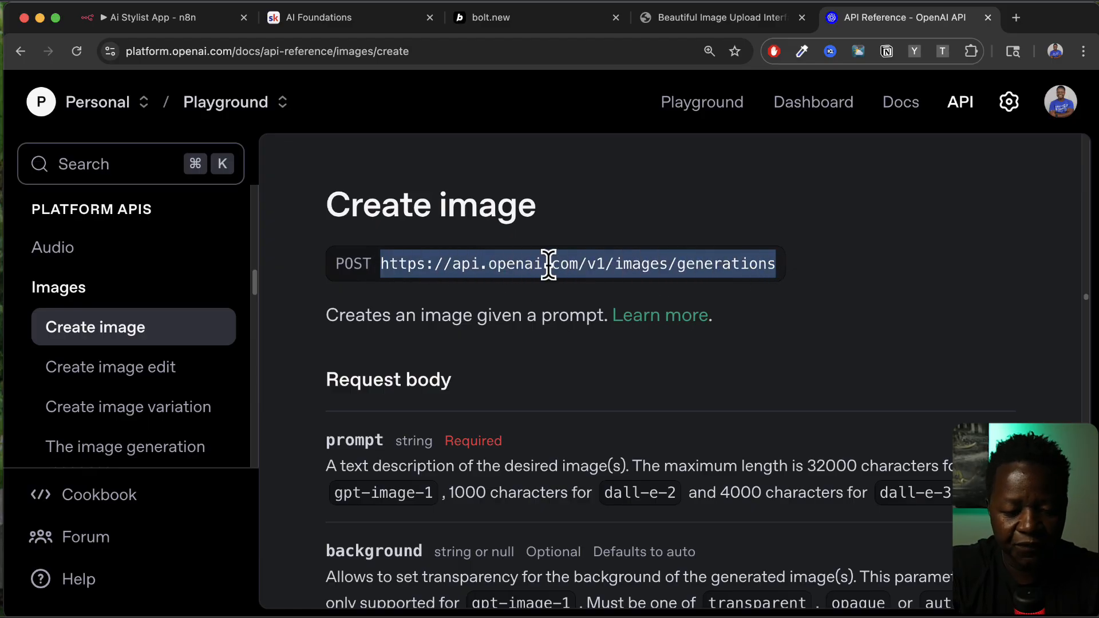
left_click(176, 22)
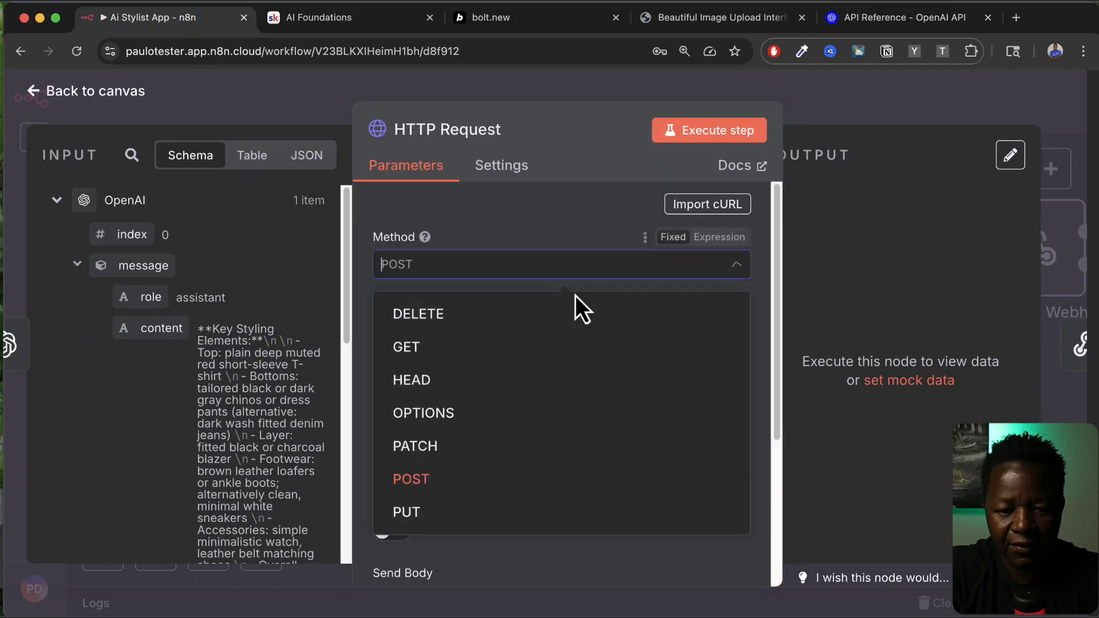
left_click(444, 210)
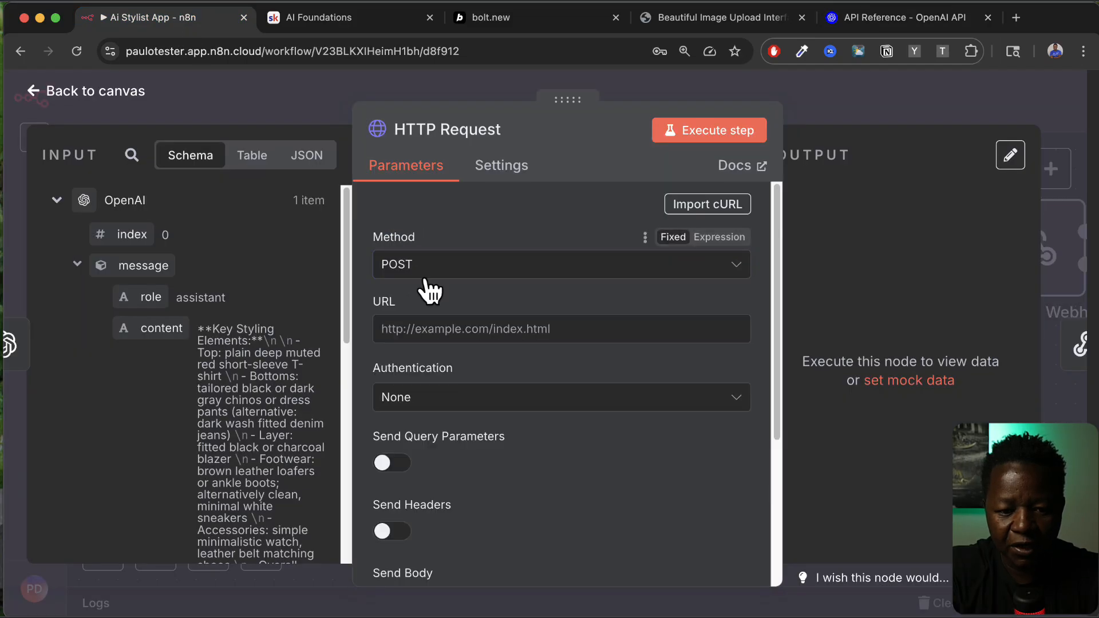
left_click(428, 329)
key("super+v")
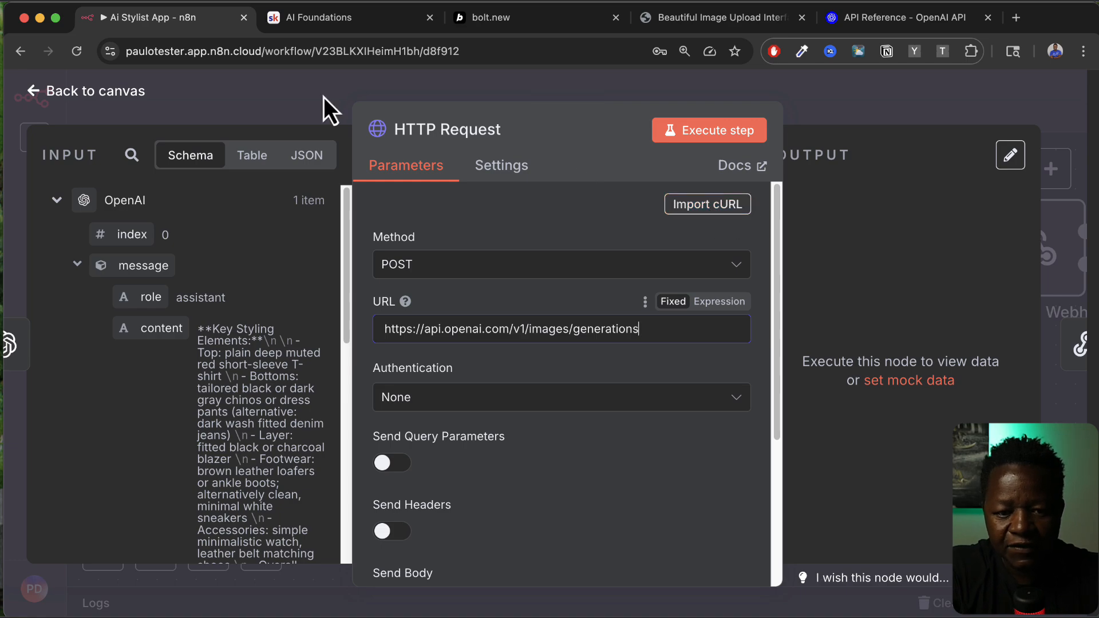
Step: Return to the OpenAI Create image reference, check the request body parameters, and copy the example request in curl format
left_click(858, 22)
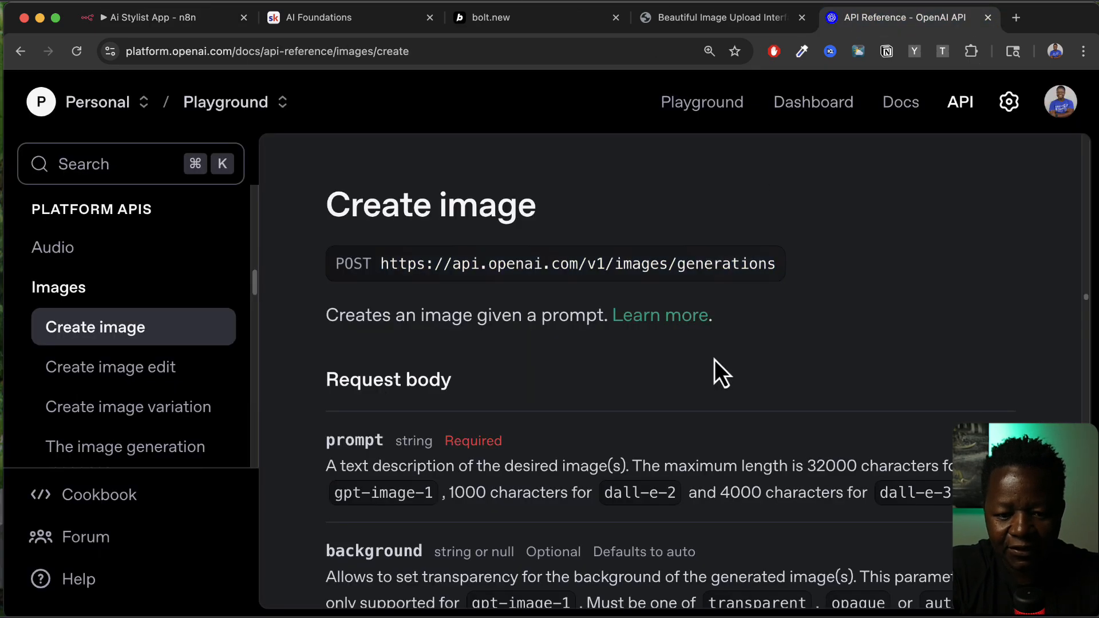
scroll(715, 360, "down", 5)
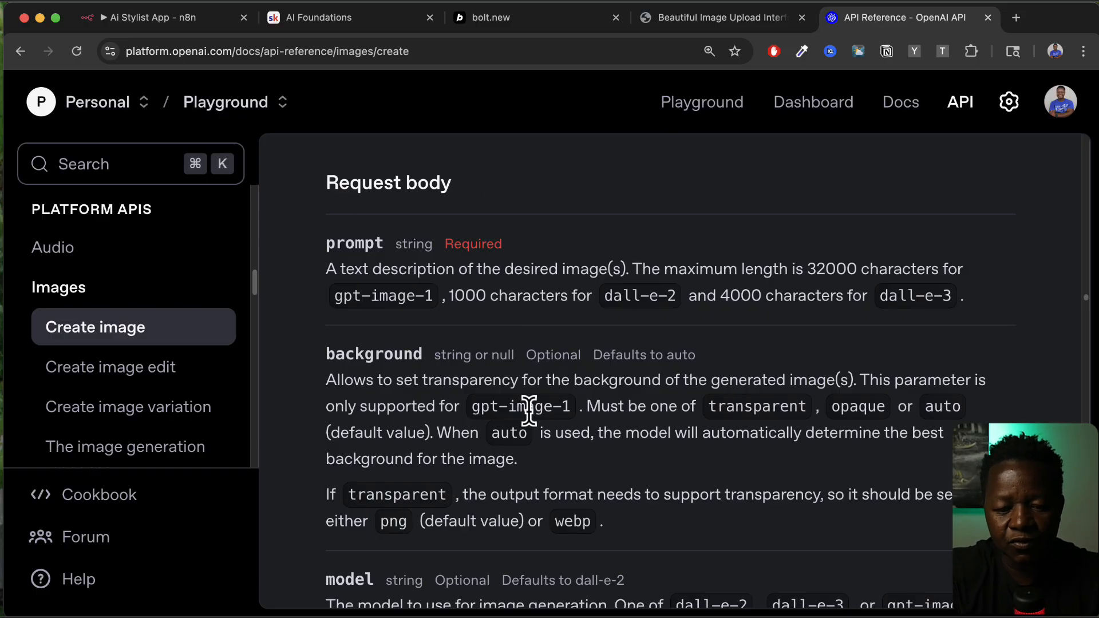
scroll(530, 412, "down", 5)
scroll(595, 426, "up", 9)
scroll(659, 433, "down", 1)
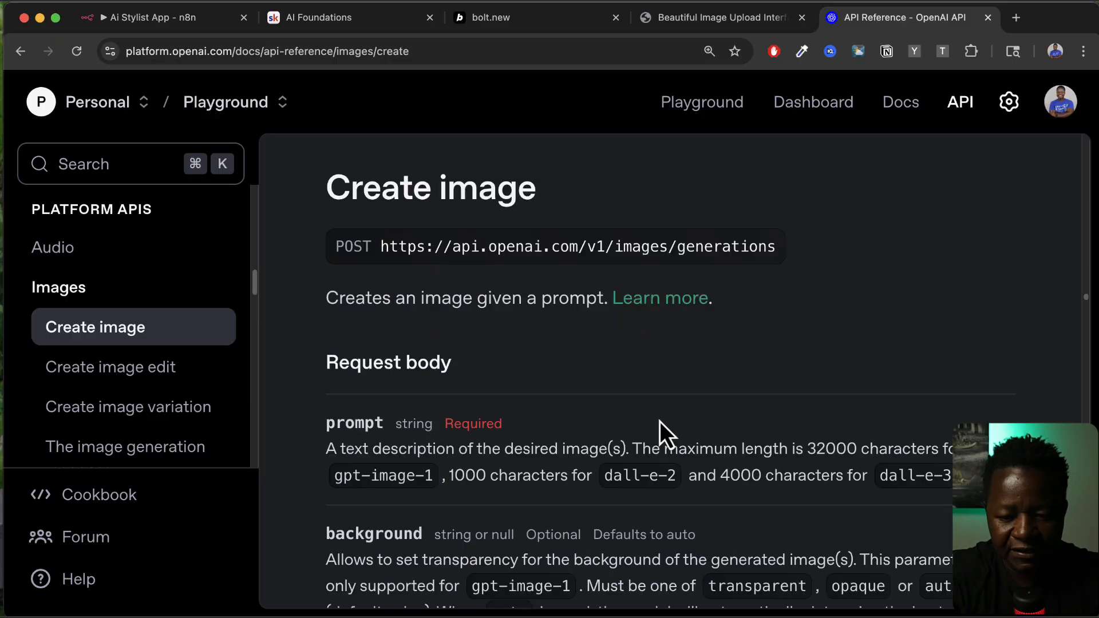
key("super+minus")
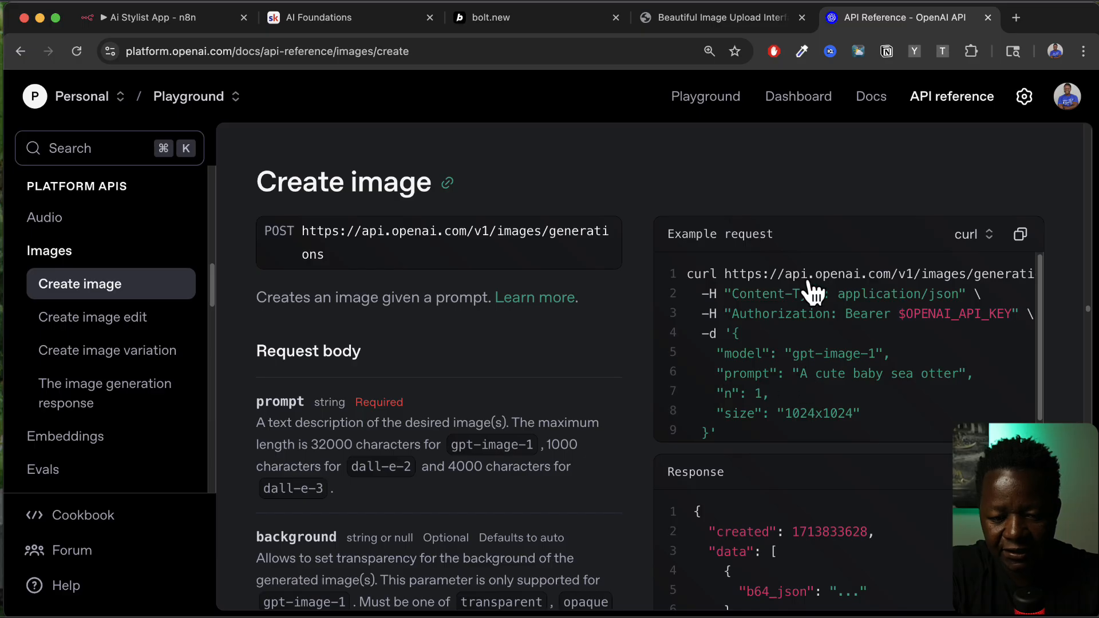
left_click(989, 239)
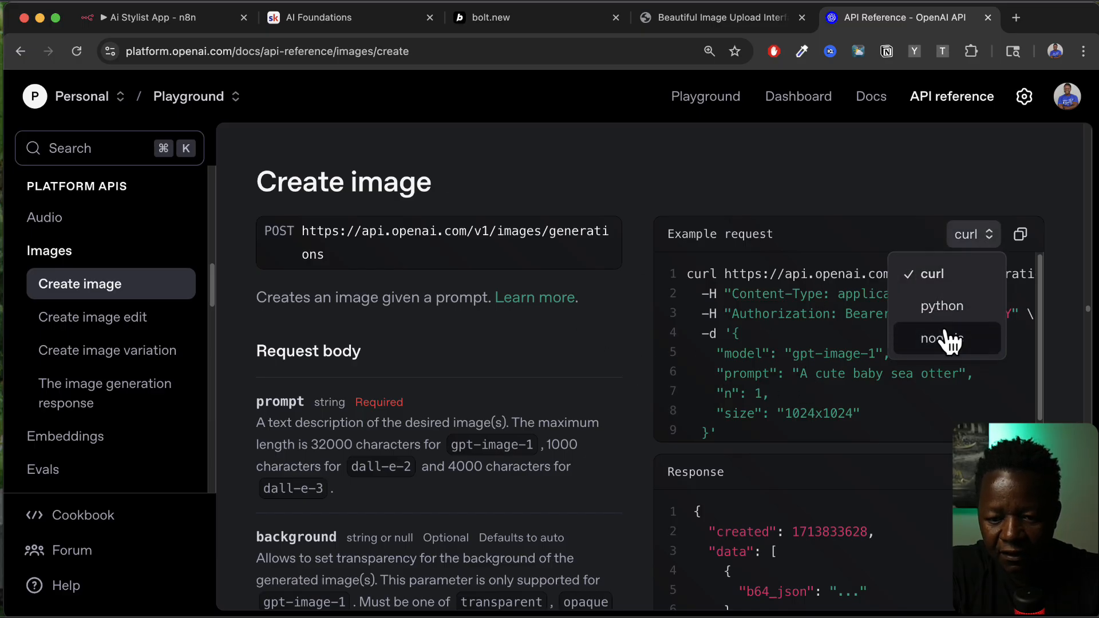
left_click(951, 308)
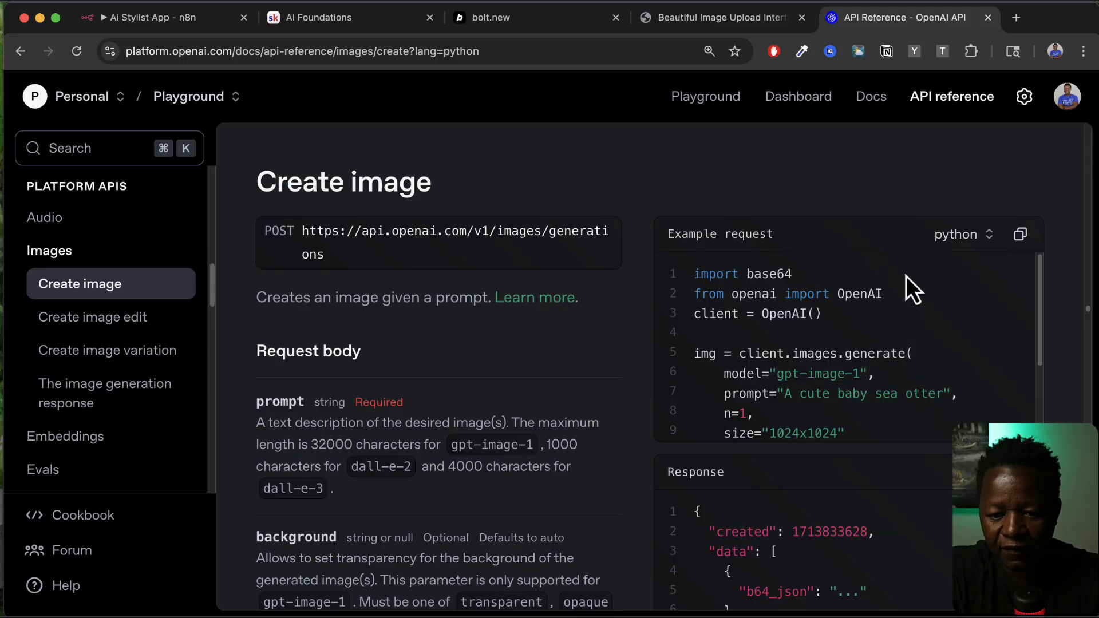
left_click(987, 235)
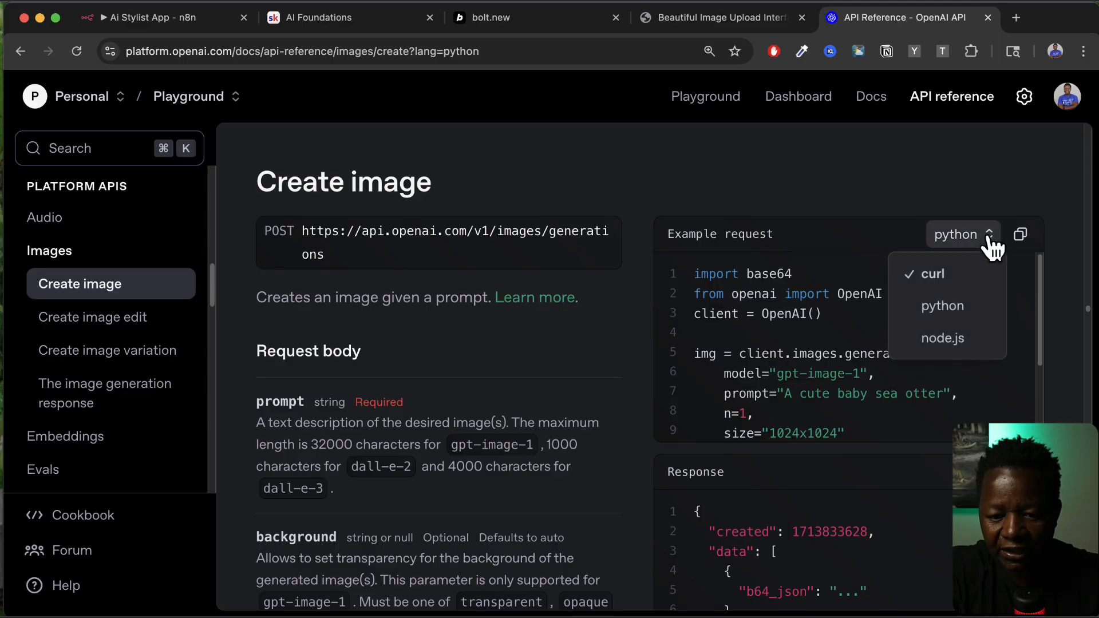
left_click(939, 273)
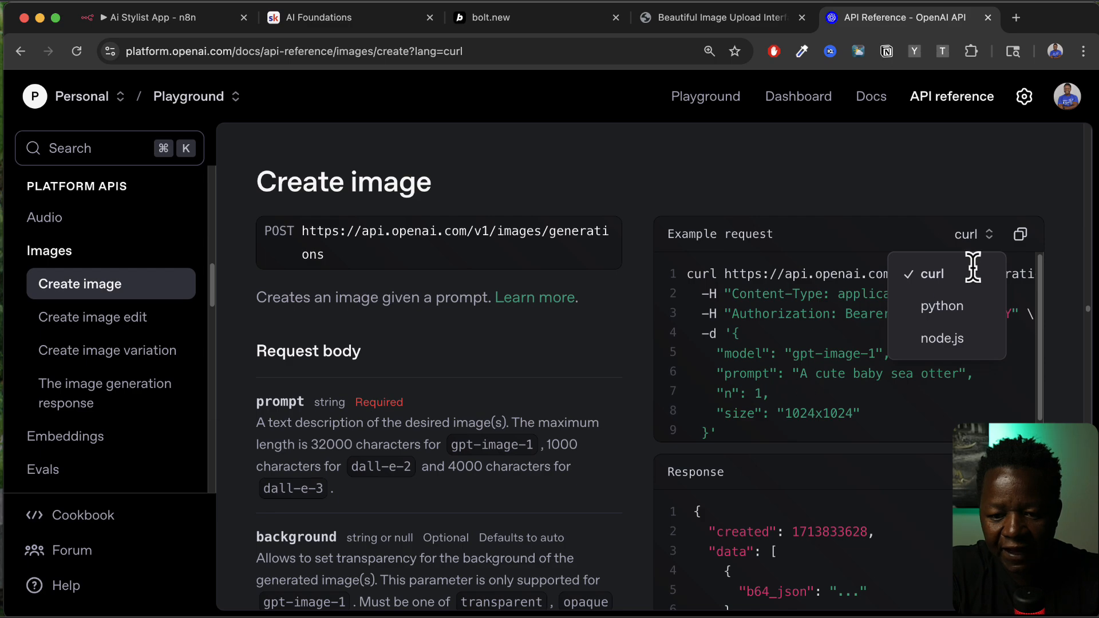
left_click(1023, 238)
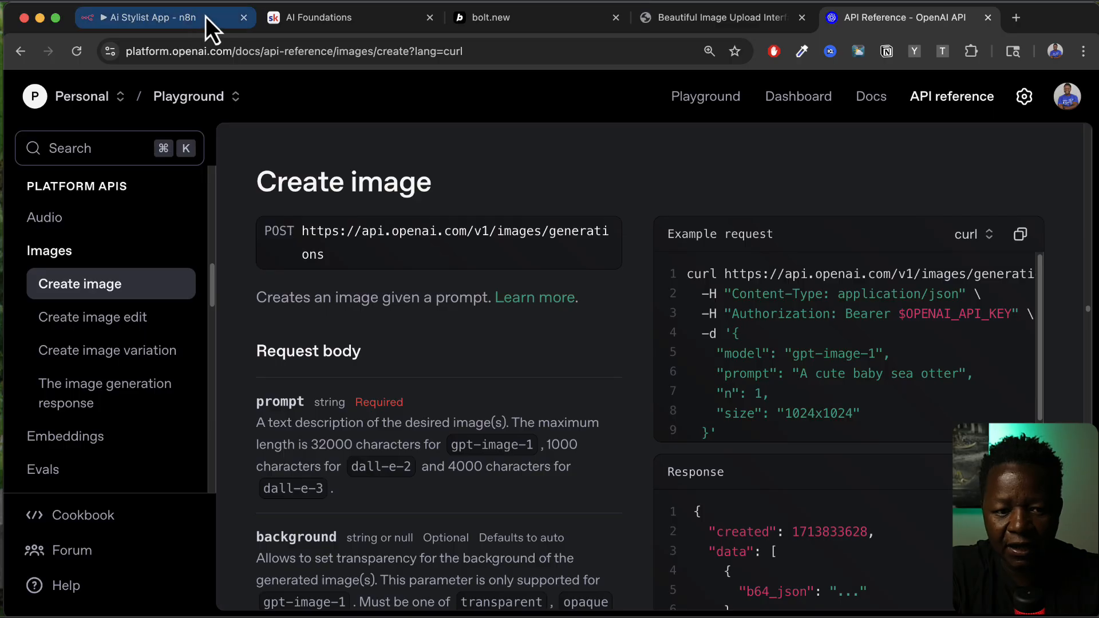
Step: Import the copied cURL command for OpenAI image generations into the n8n HTTP Request node
left_click(171, 23)
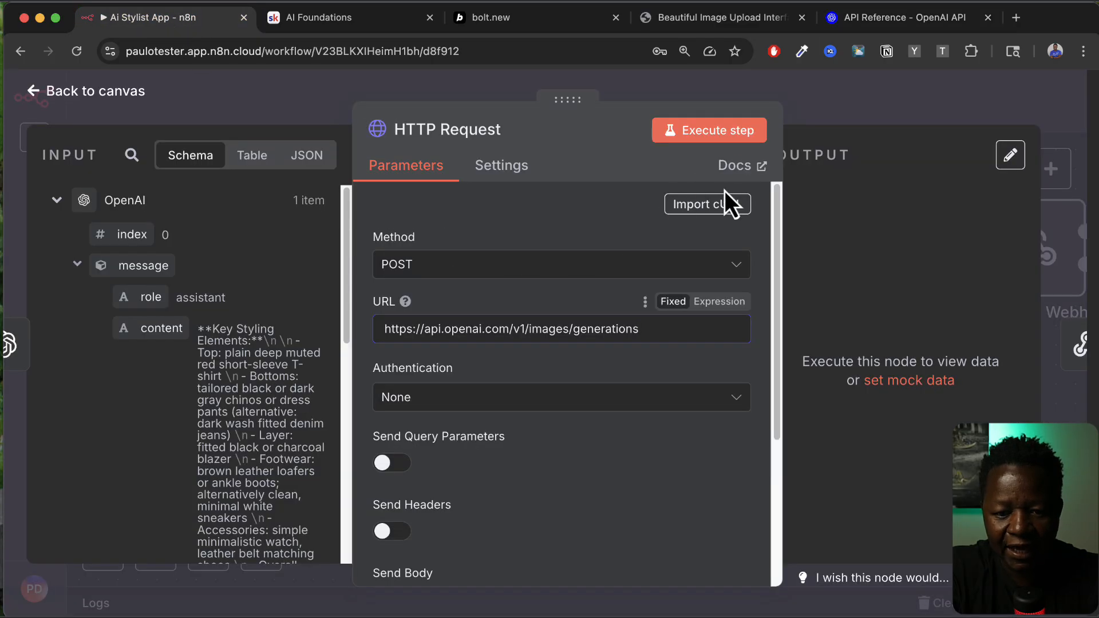
left_click(717, 208)
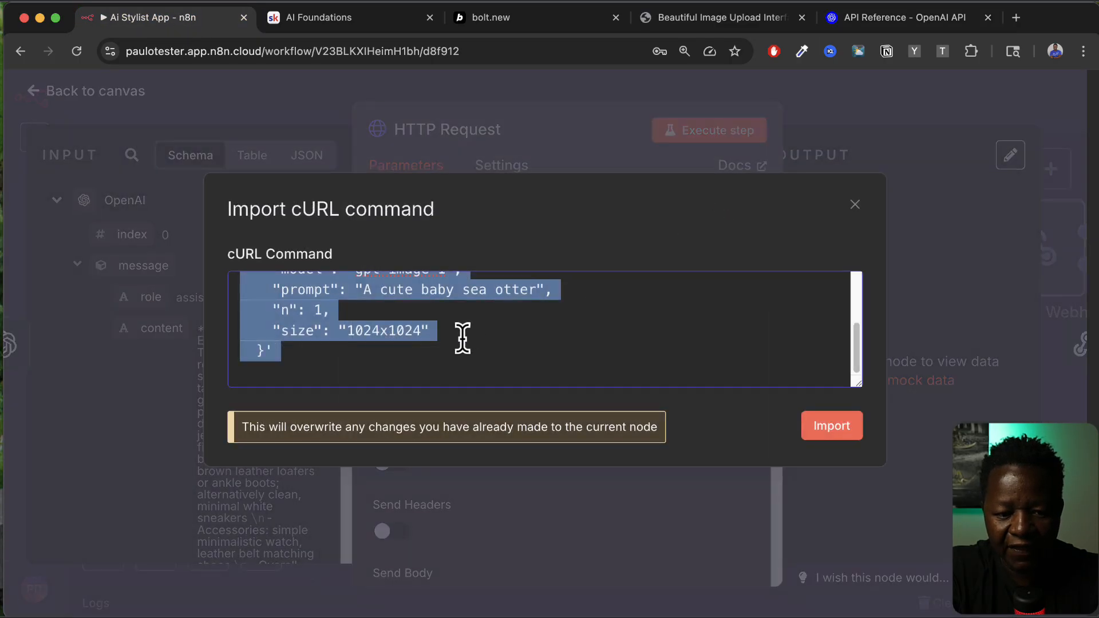
scroll(461, 339, "up", 2)
left_click(572, 314)
scroll(572, 313, "up", 2)
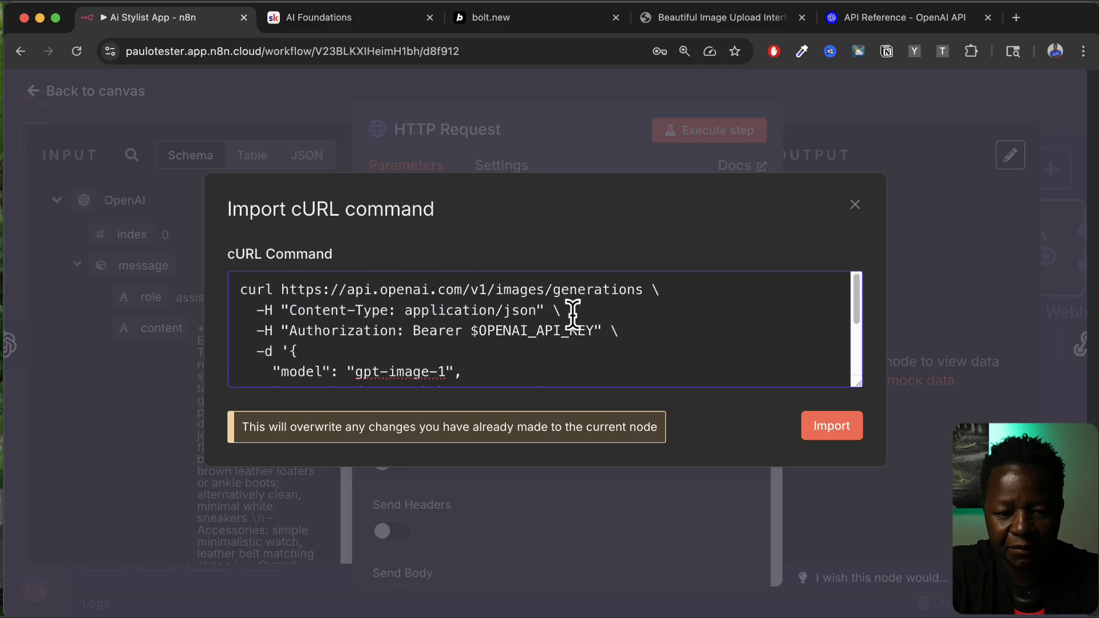
left_click(675, 322)
key("super+a")
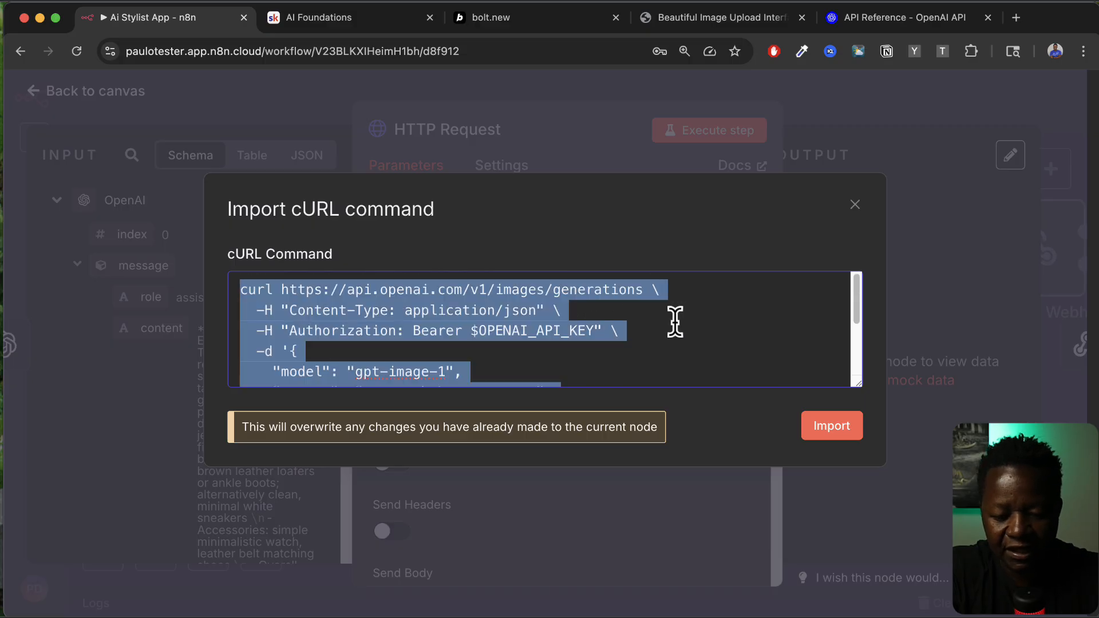
left_click(846, 433)
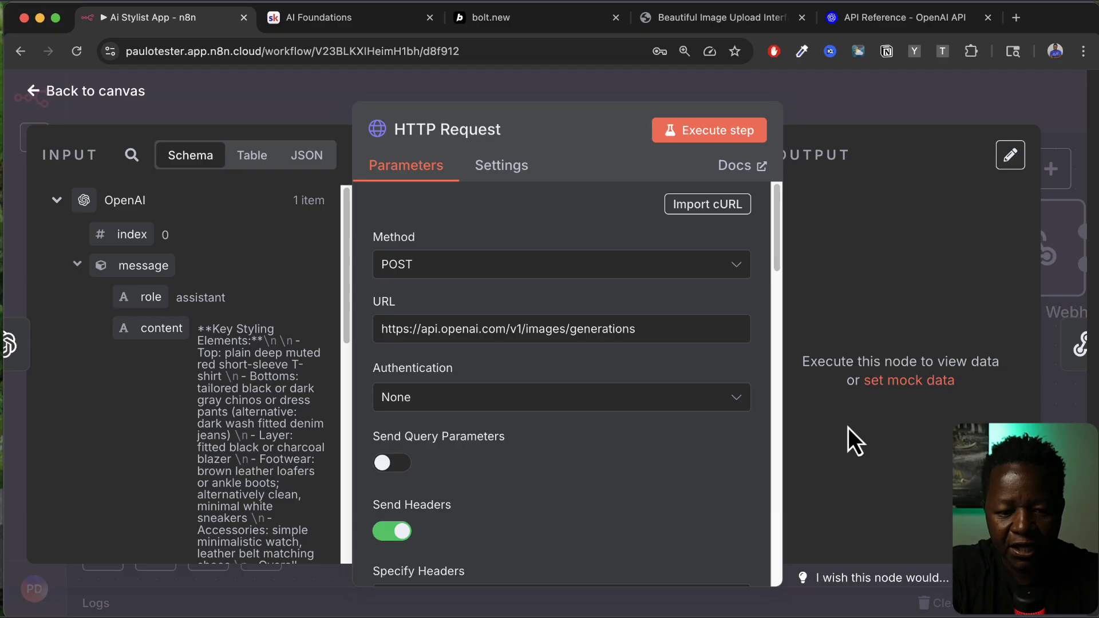
Step: Review the imported HTTP Request settings, checking the method, URL, authorization header and JSON body parameters
scroll(589, 451, "down", 1)
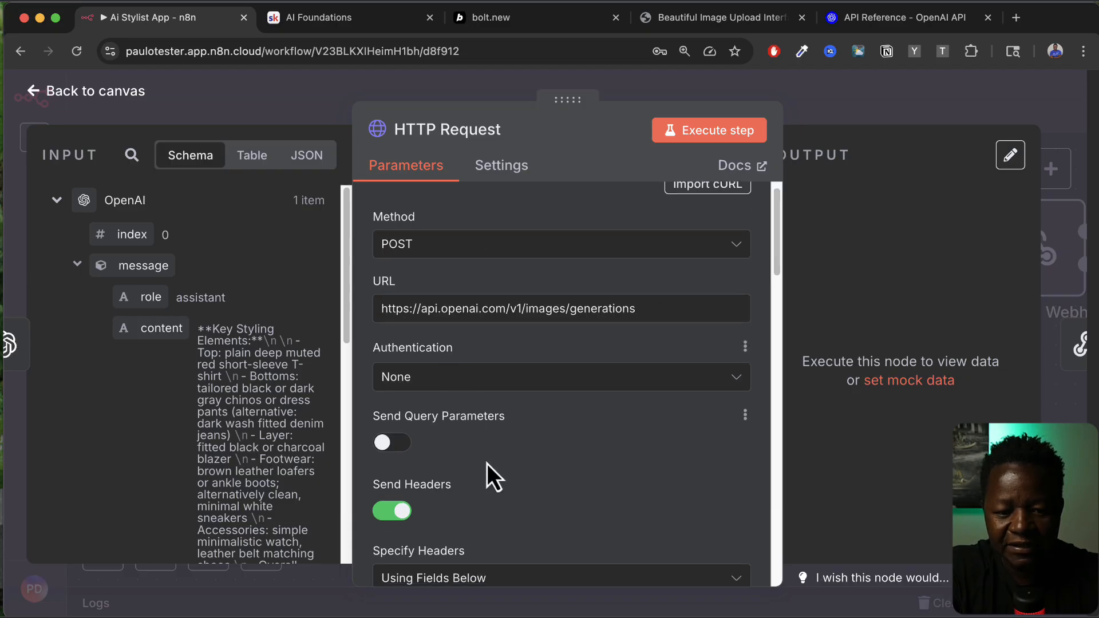
scroll(494, 475, "down", 5)
scroll(493, 474, "down", 4)
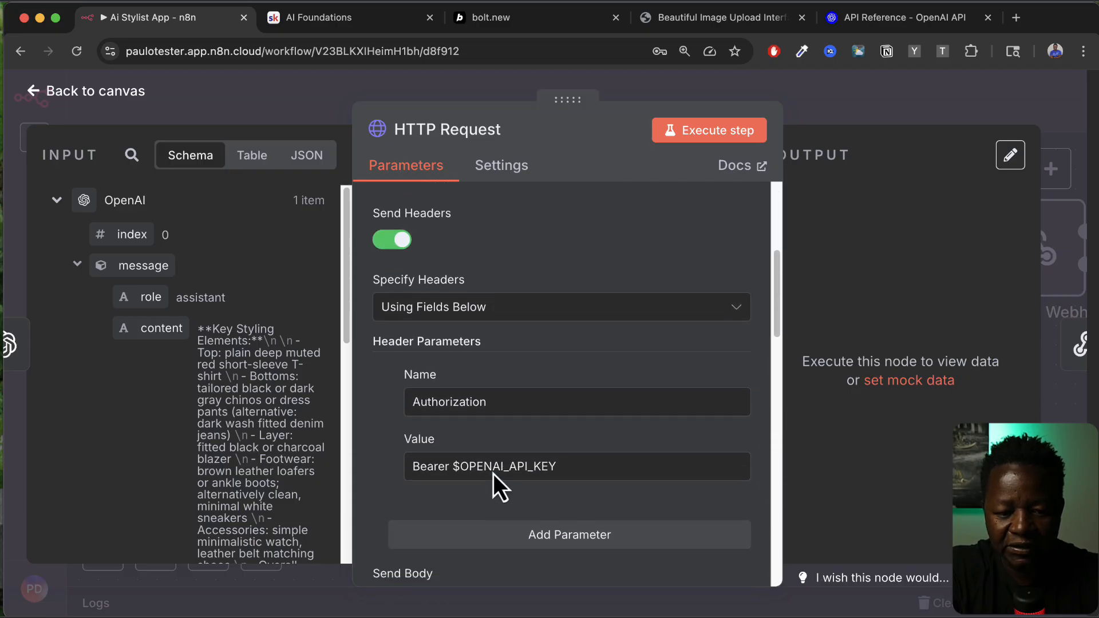
scroll(493, 474, "down", 6)
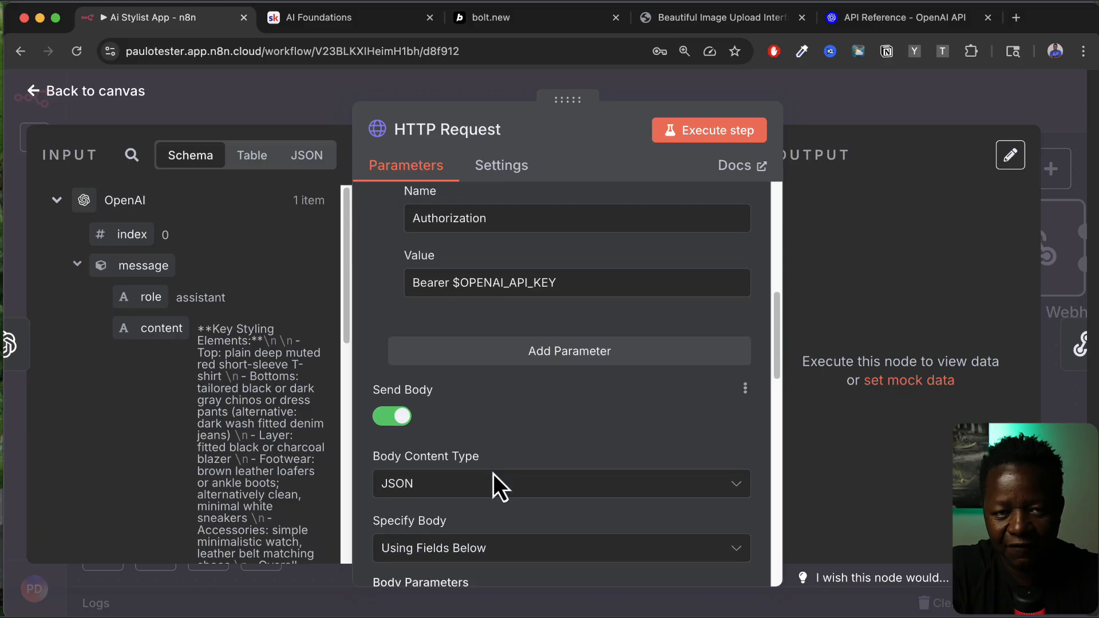
scroll(493, 474, "down", 5)
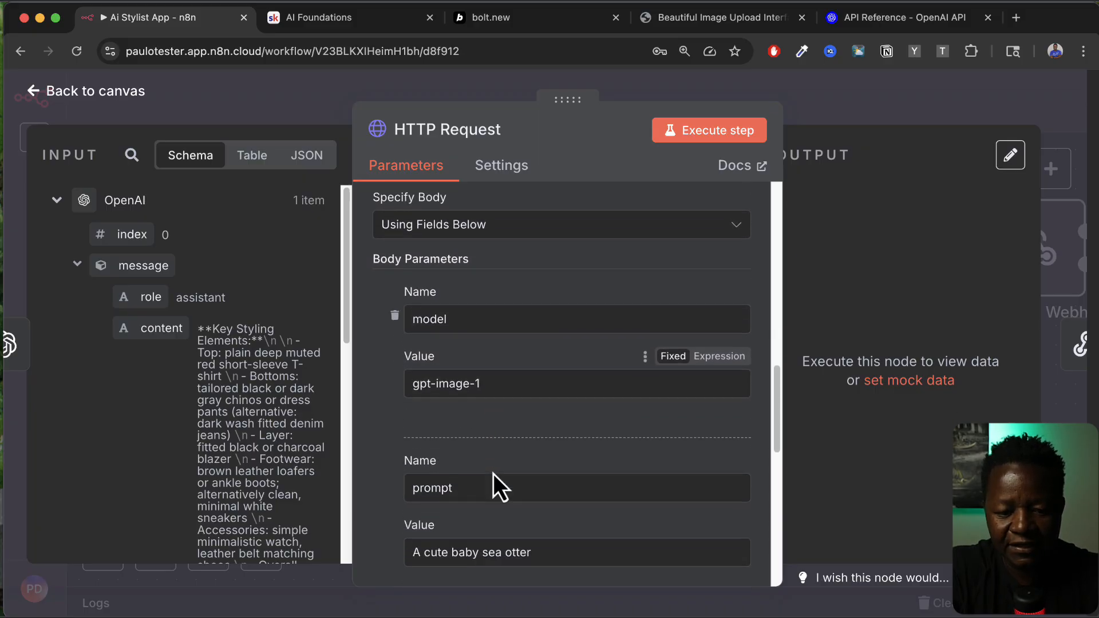
scroll(494, 474, "up", 15)
scroll(494, 474, "up", 1)
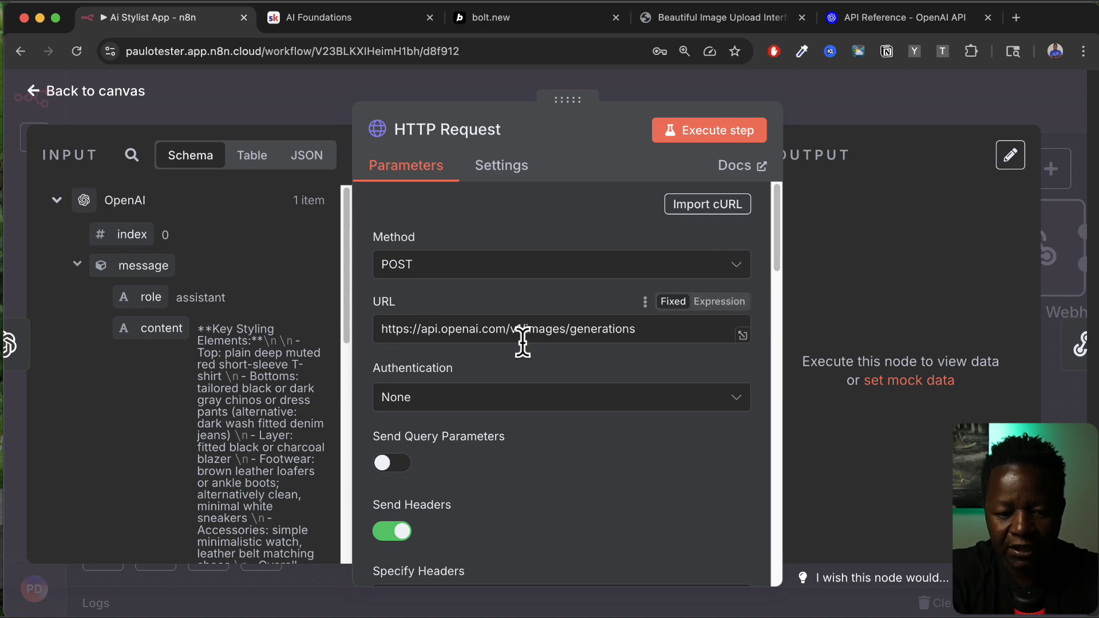
key("super+equal")
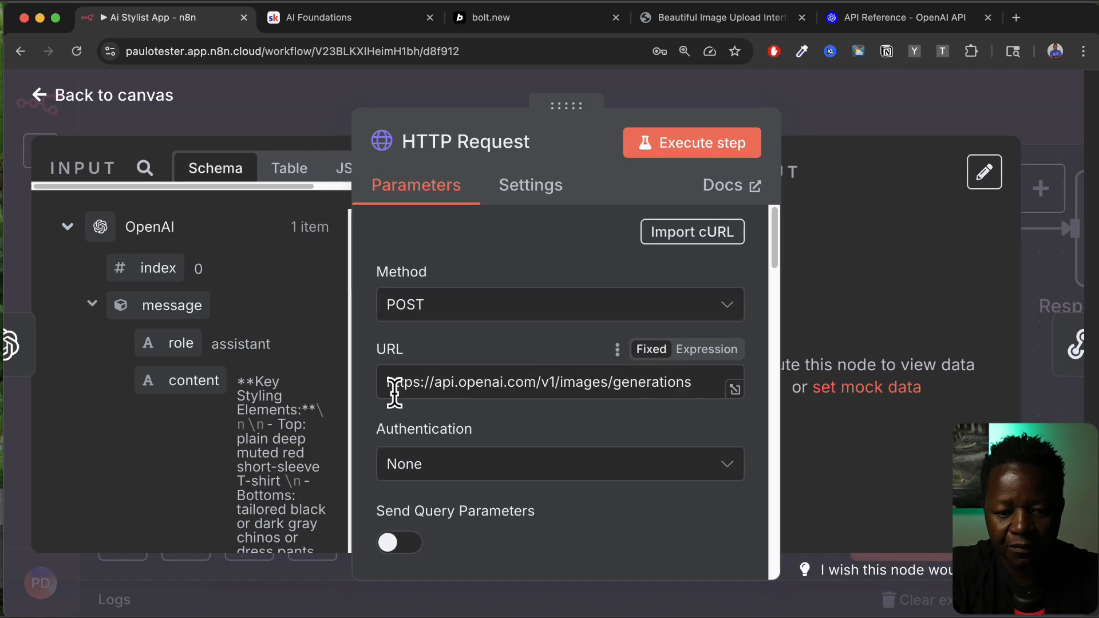
scroll(494, 446, "down", 3)
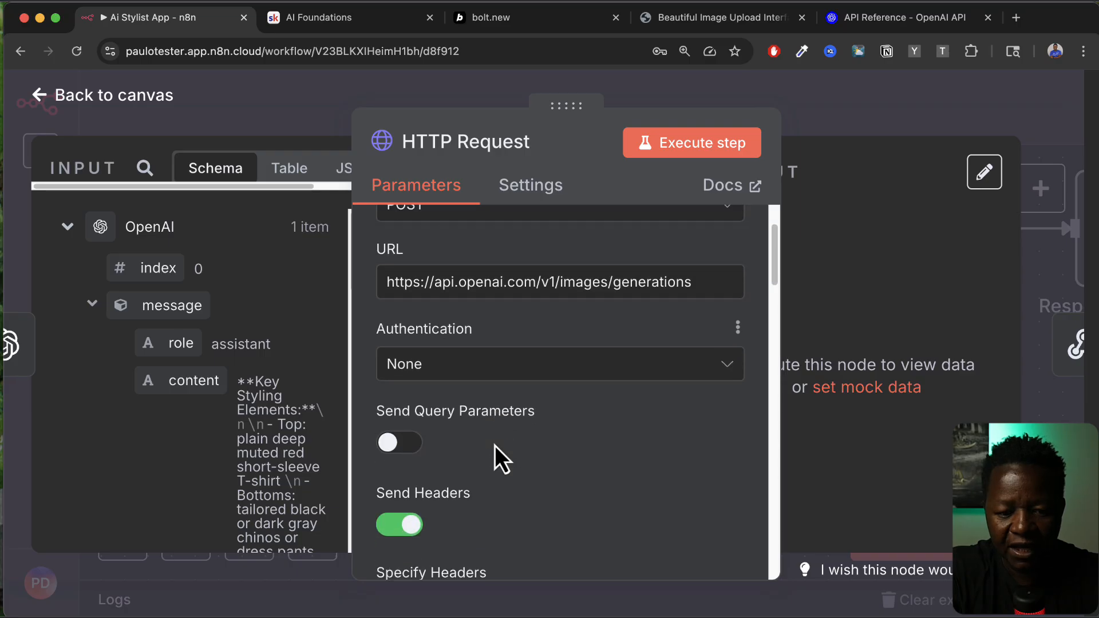
scroll(565, 466, "down", 5)
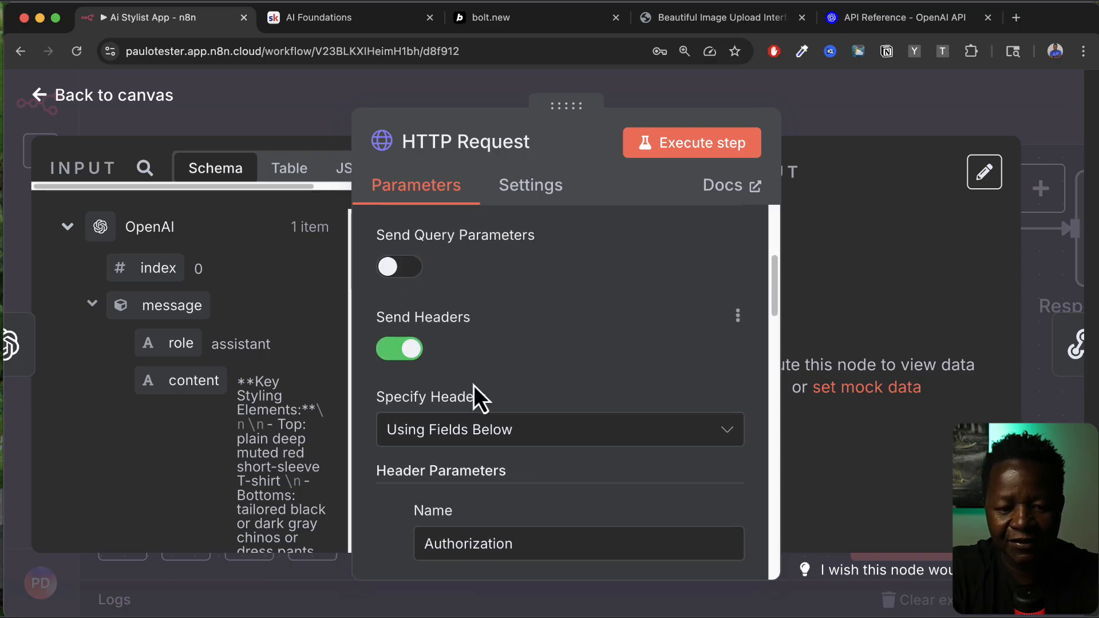
scroll(547, 428, "down", 3)
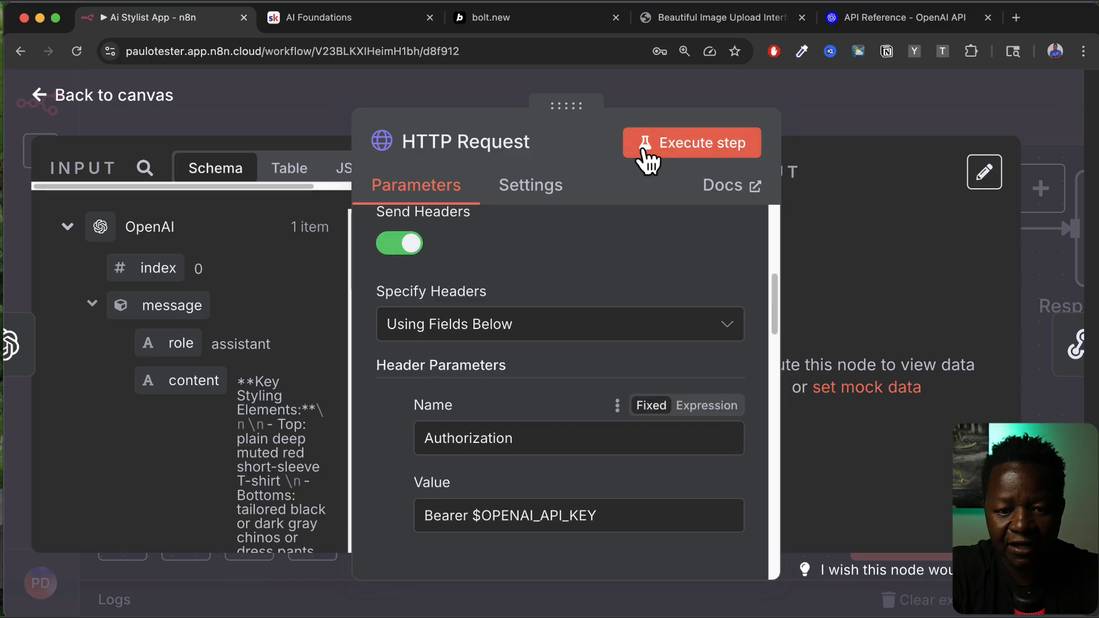
Step: Switch to the OpenAI Create image reference, view the example request in python, and set it back to curl
left_click(865, 21)
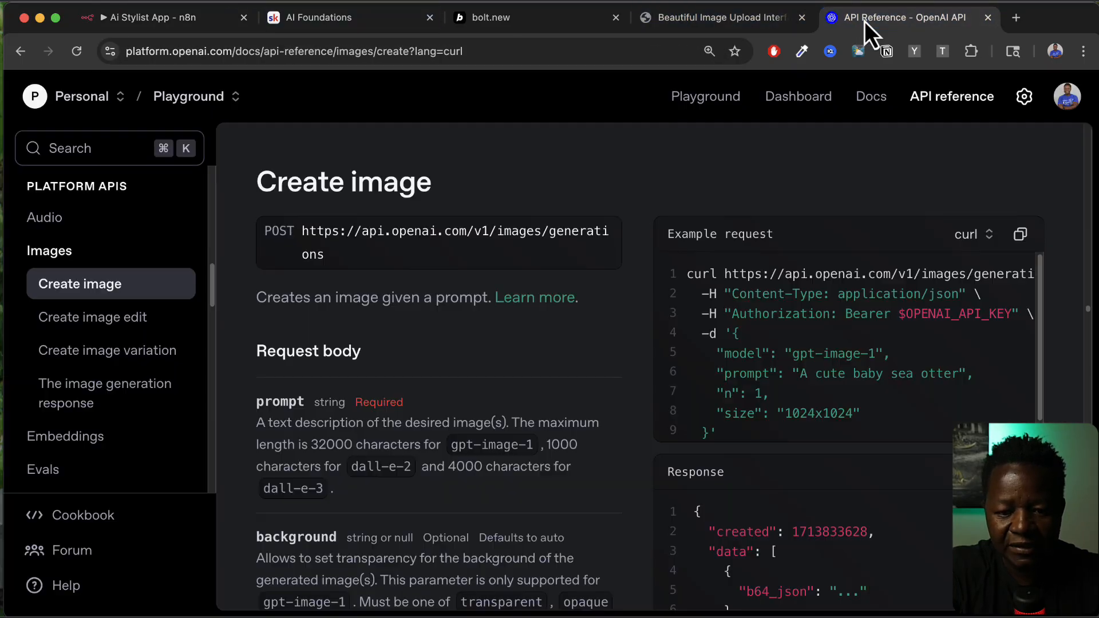
left_click(989, 239)
left_click(953, 308)
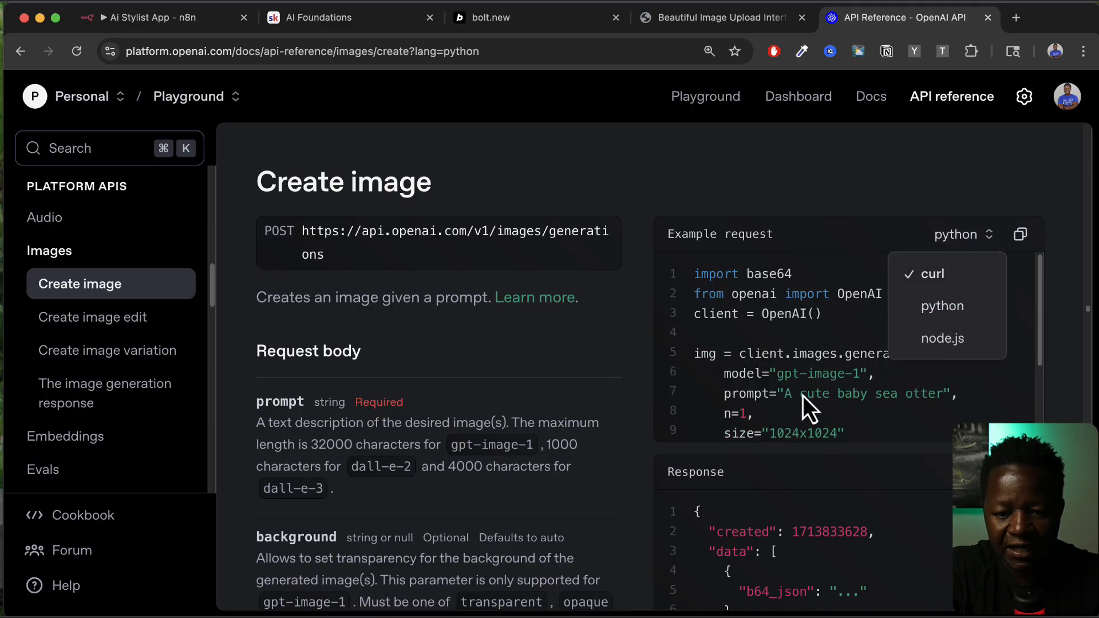
left_click(920, 307)
scroll(813, 361, "down", 3)
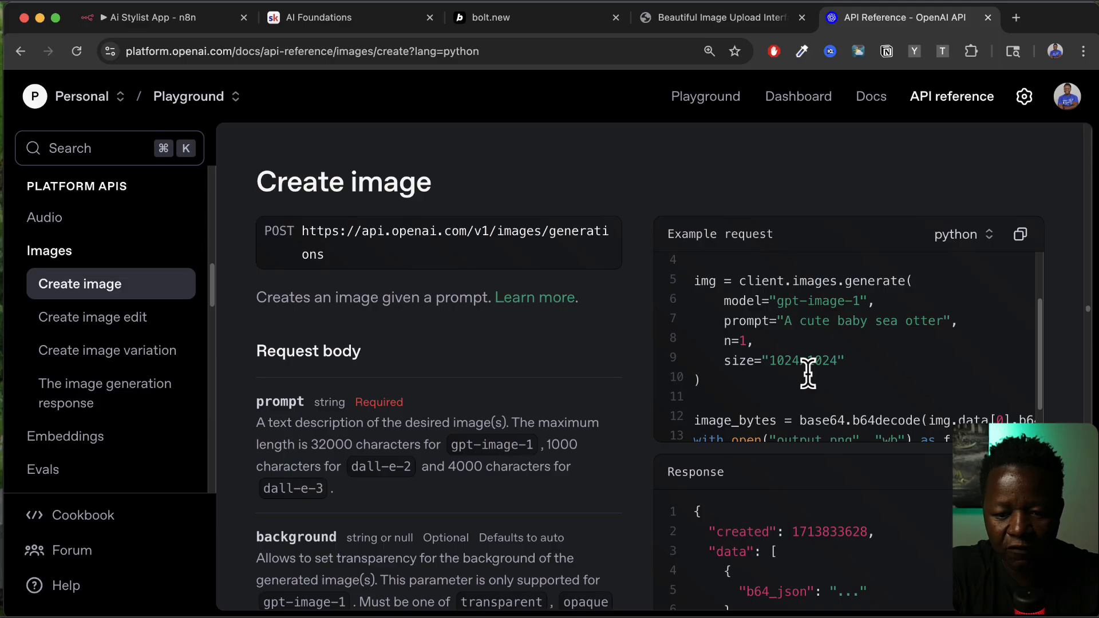
scroll(808, 373, "down", 2)
scroll(808, 373, "up", 2)
left_click(993, 237)
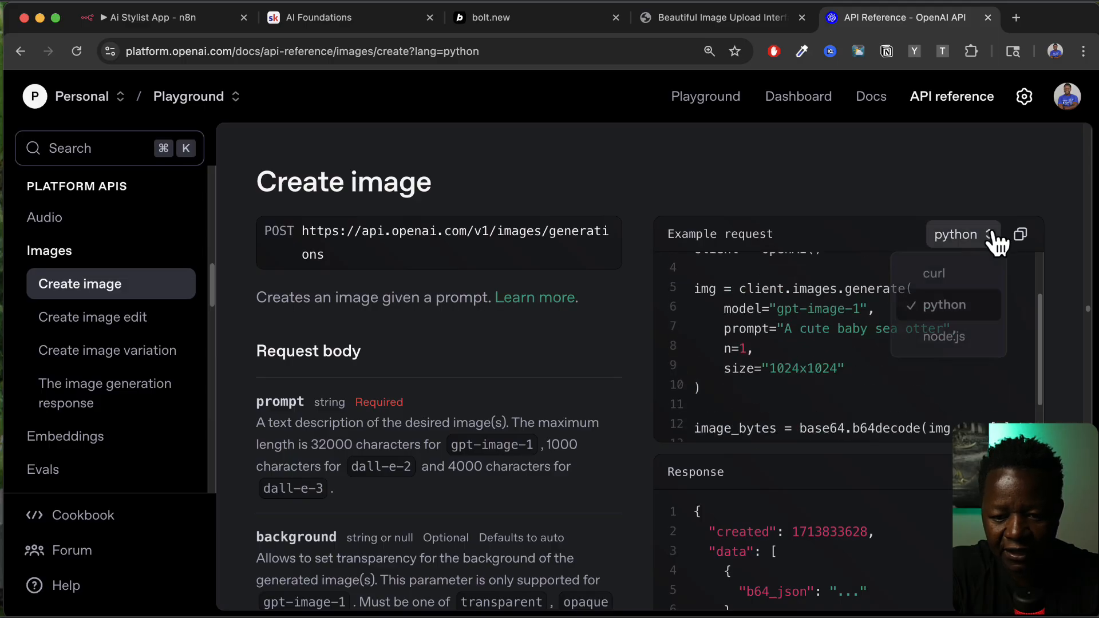
left_click(942, 277)
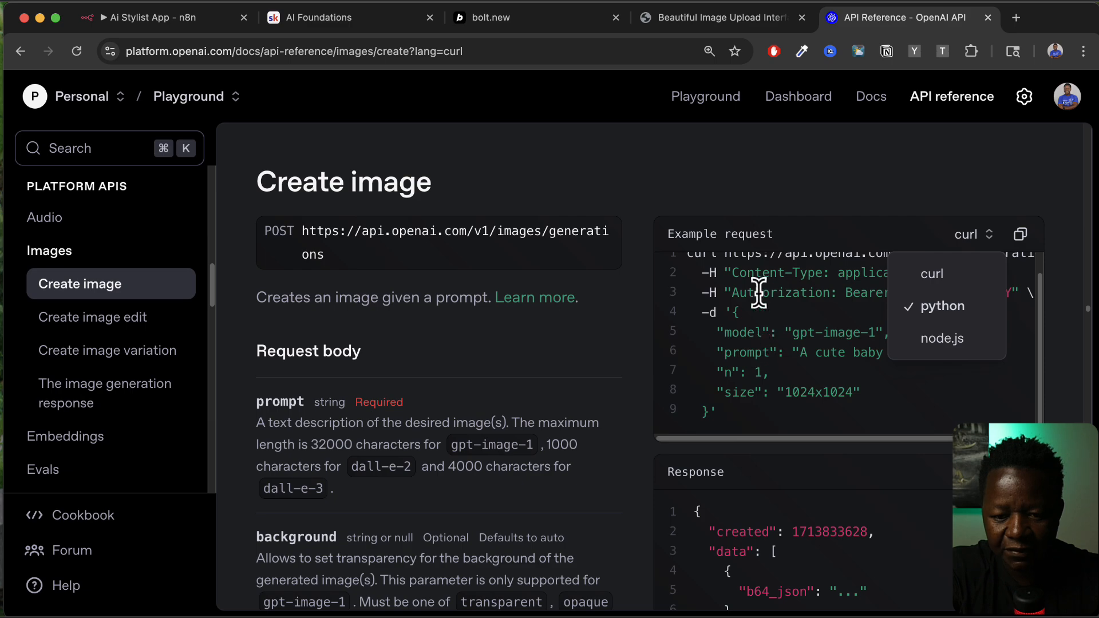
Step: Examine the headers and the model, prompt and size fields in the curl example request
left_click(784, 290)
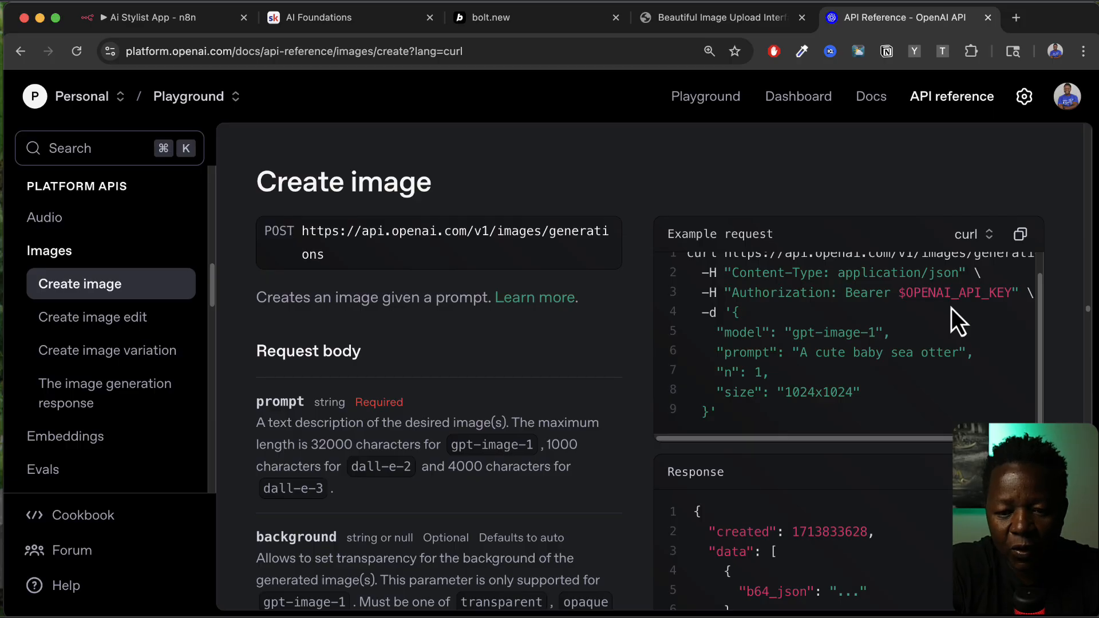
double_click(739, 333)
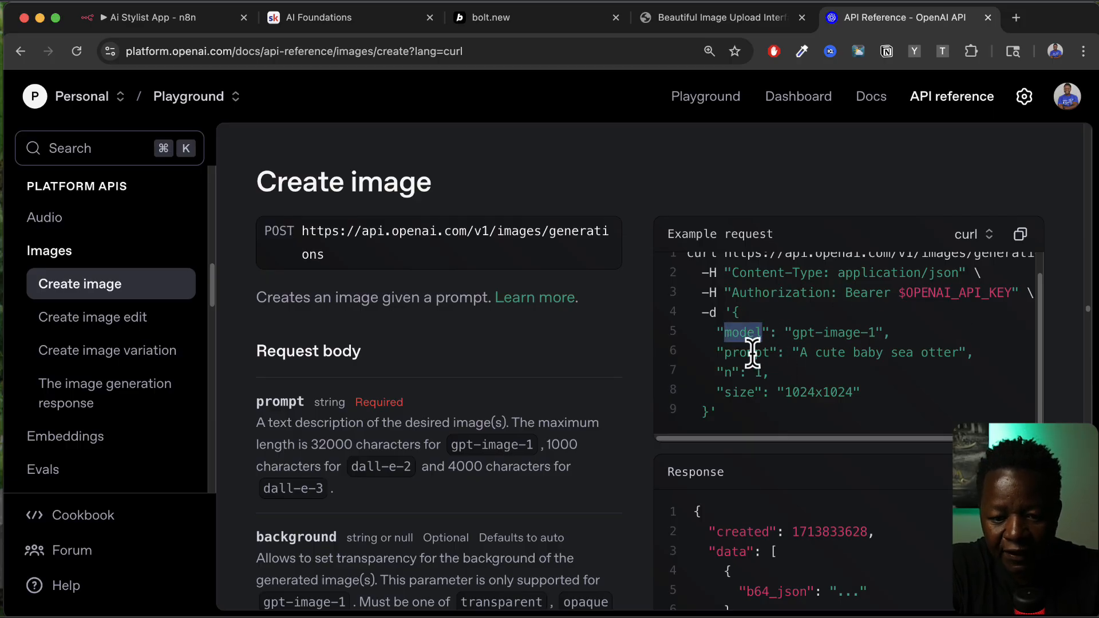
double_click(753, 353)
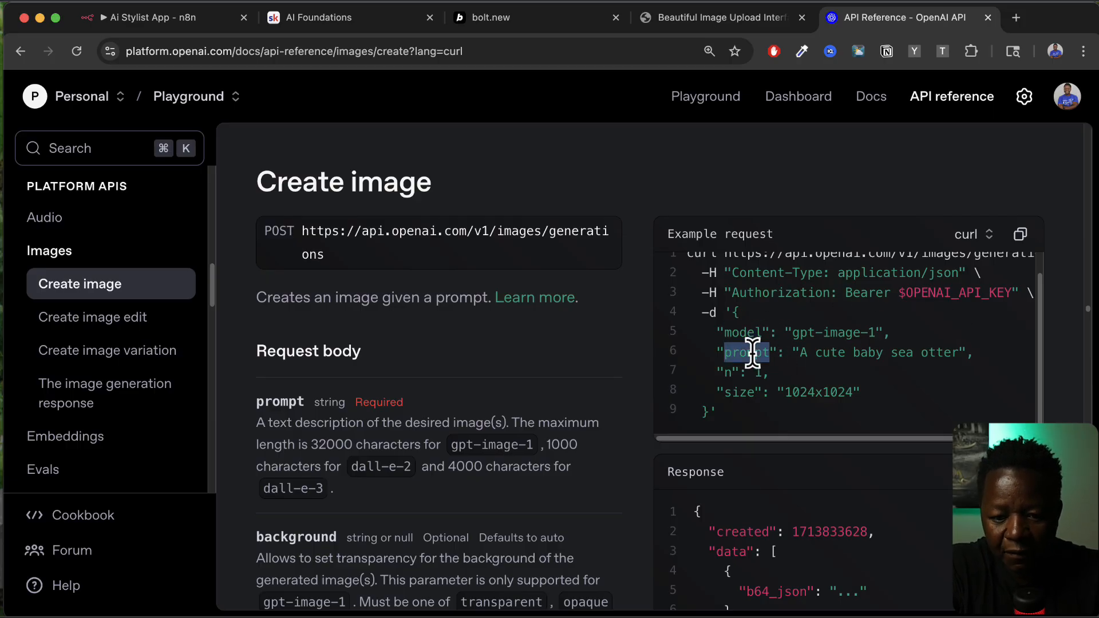
double_click(744, 392)
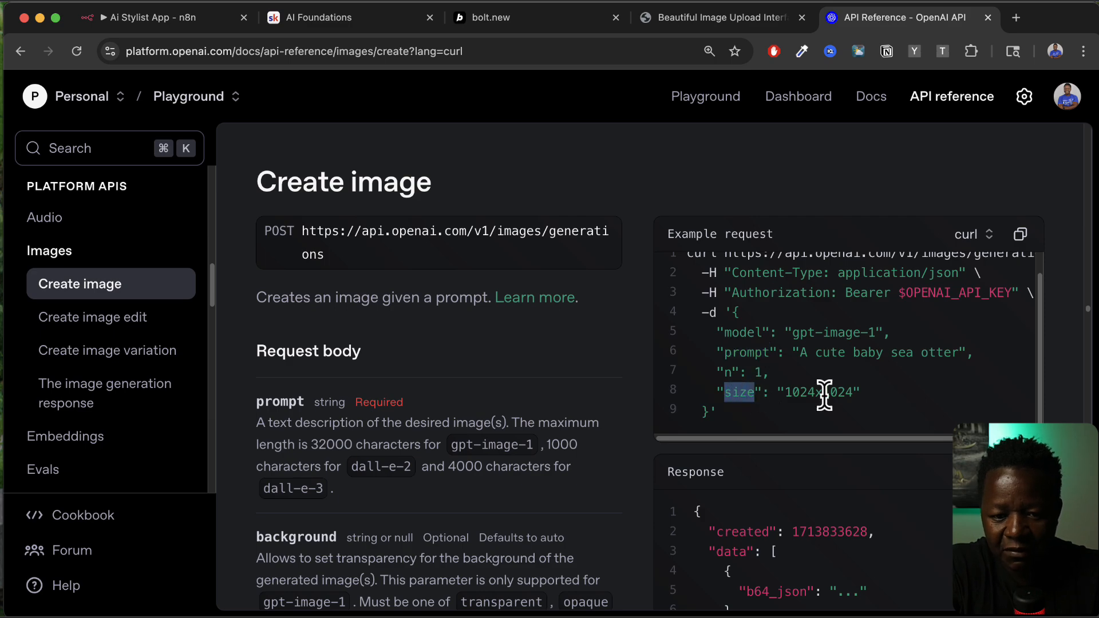
Step: Return to the n8n HTTP Request node and compare its Authorization header and model body parameter with the OpenAI curl example
left_click(169, 21)
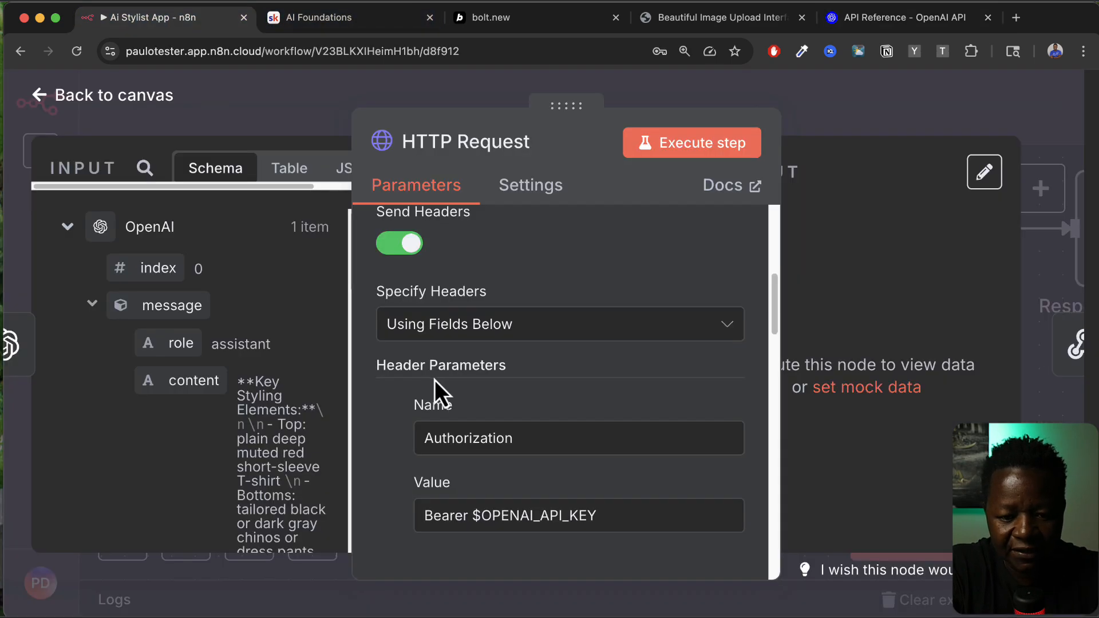
scroll(520, 444, "down", 2)
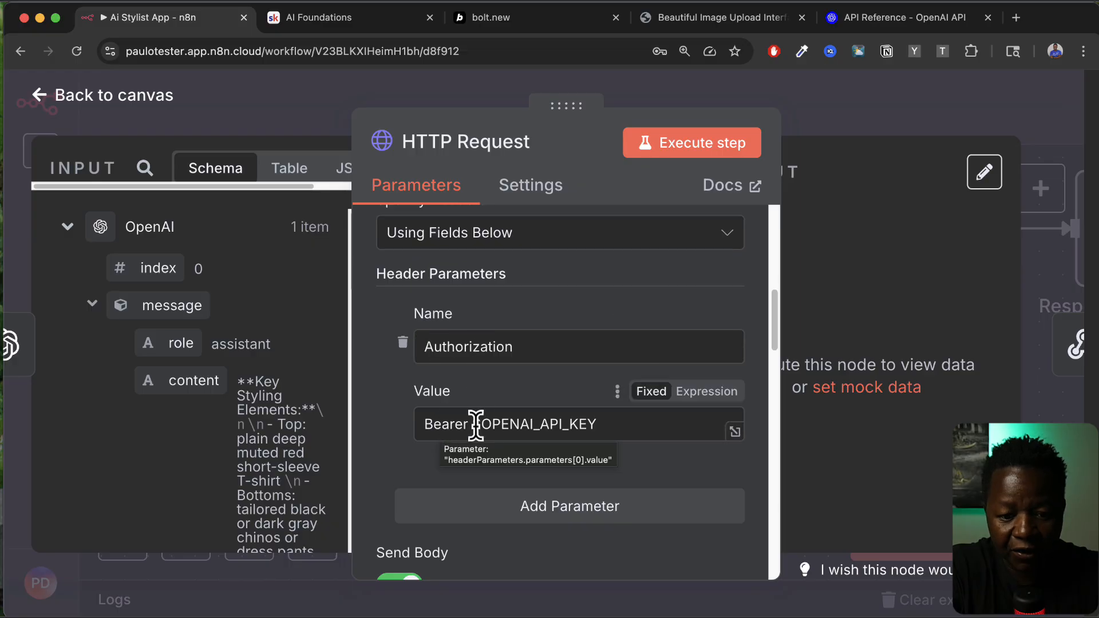
left_click_drag(473, 424, 594, 423)
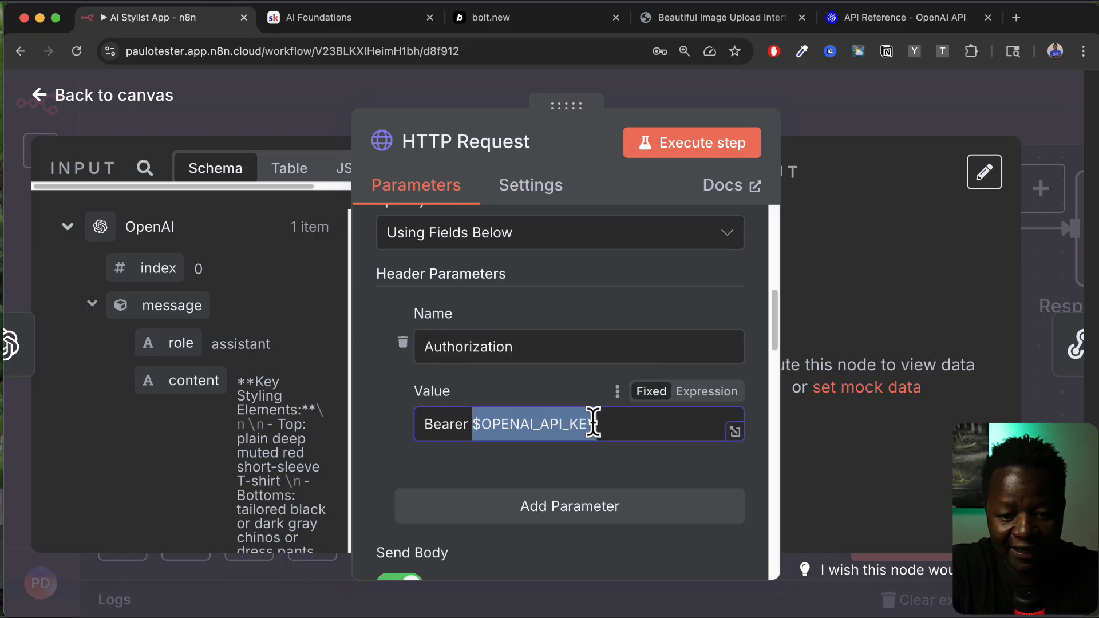
scroll(552, 449, "down", 5)
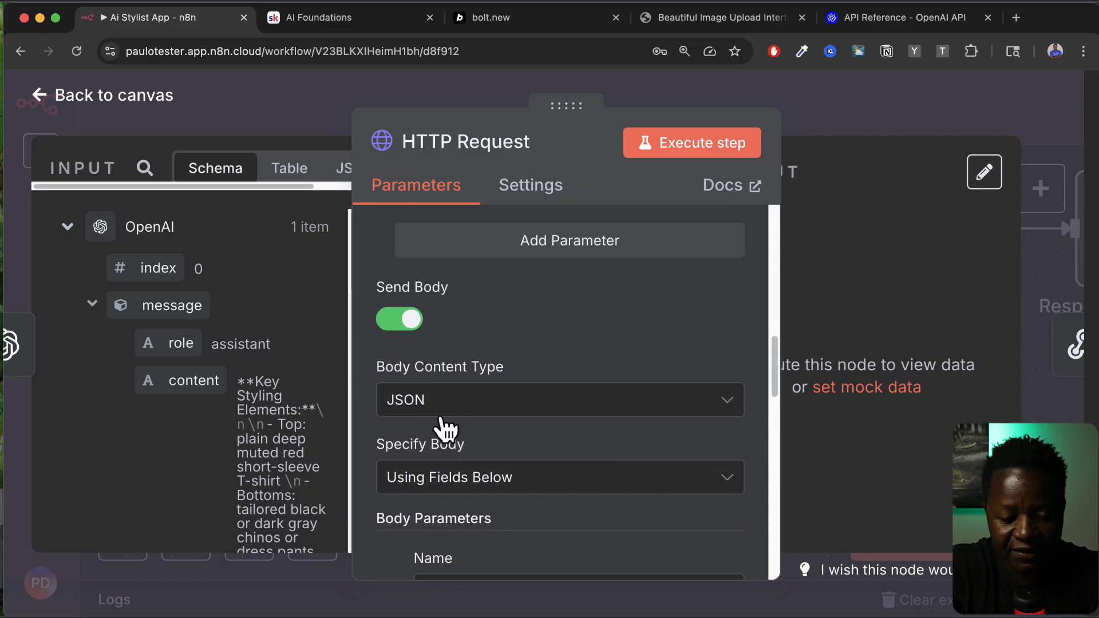
scroll(449, 442, "down", 2)
scroll(462, 465, "down", 2)
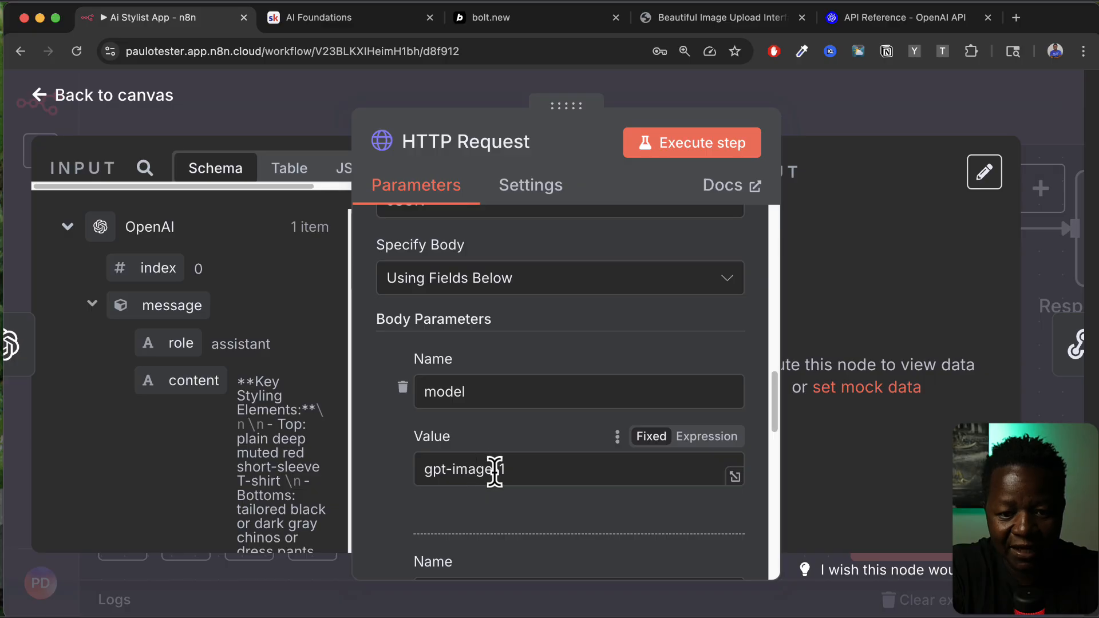
left_click(895, 22)
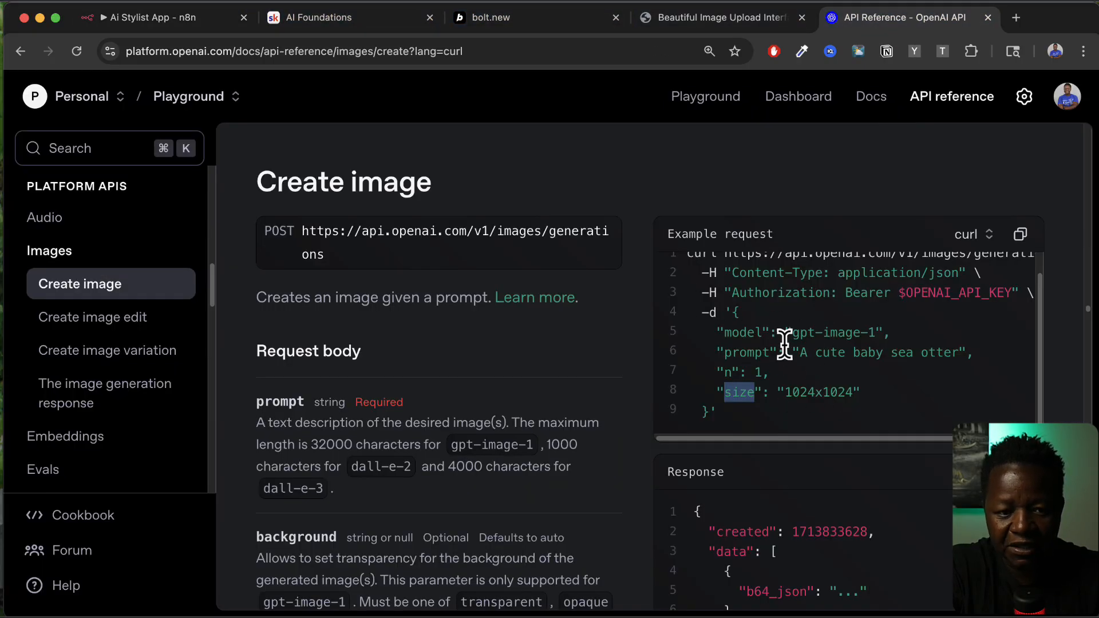
left_click(150, 24)
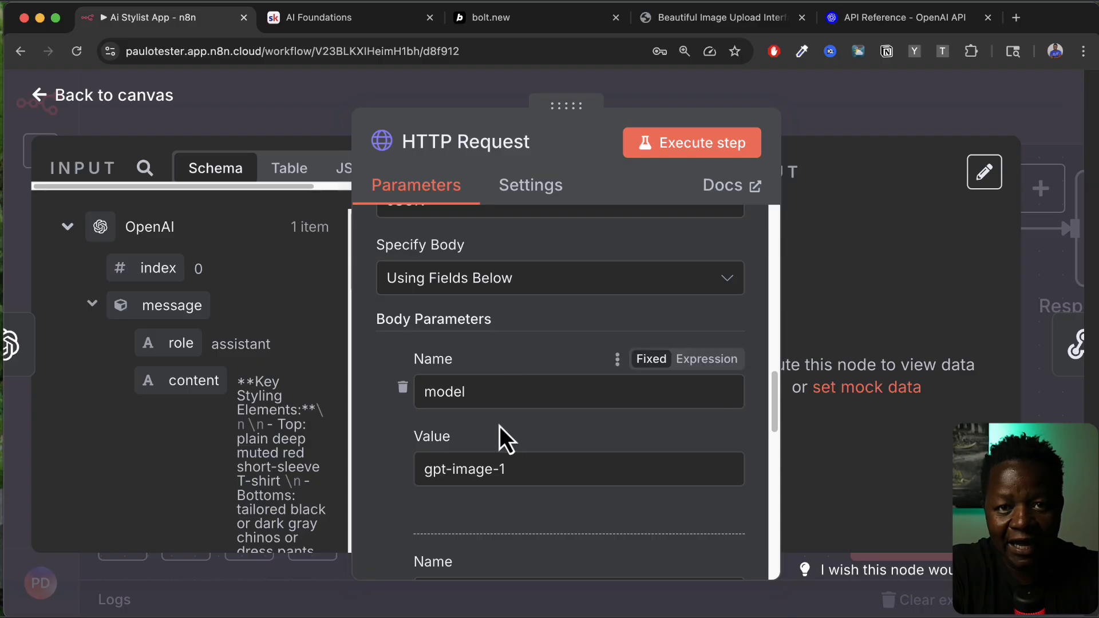
Step: Delete the n body parameter from the HTTP Request node, keeping model, prompt and size
scroll(510, 449, "down", 5)
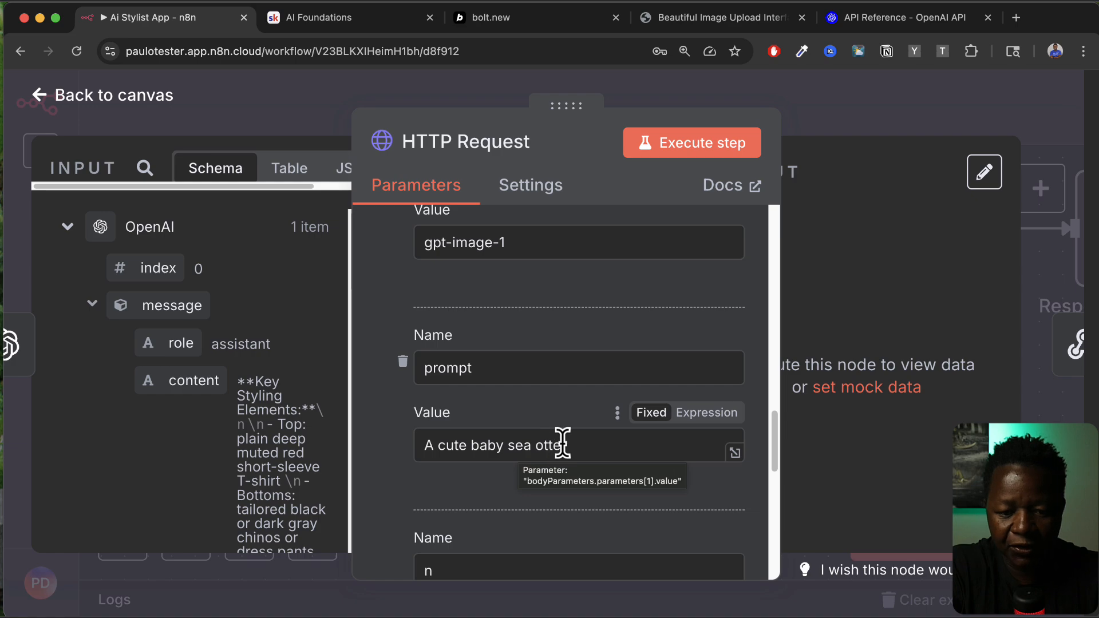
scroll(527, 478, "down", 5)
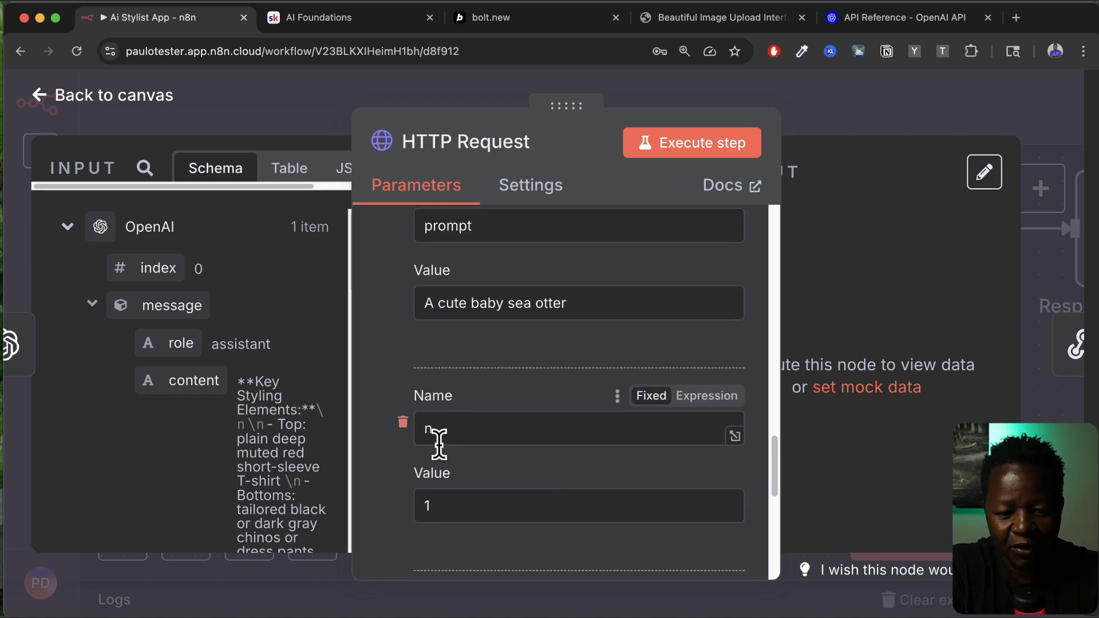
left_click(402, 422)
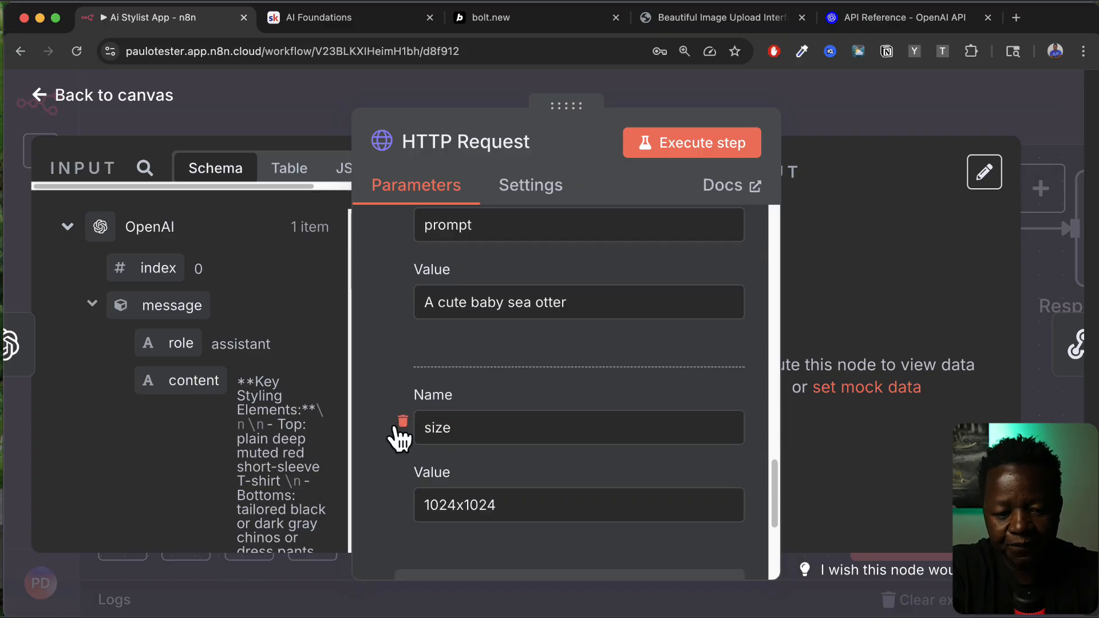
scroll(400, 438, "down", 3)
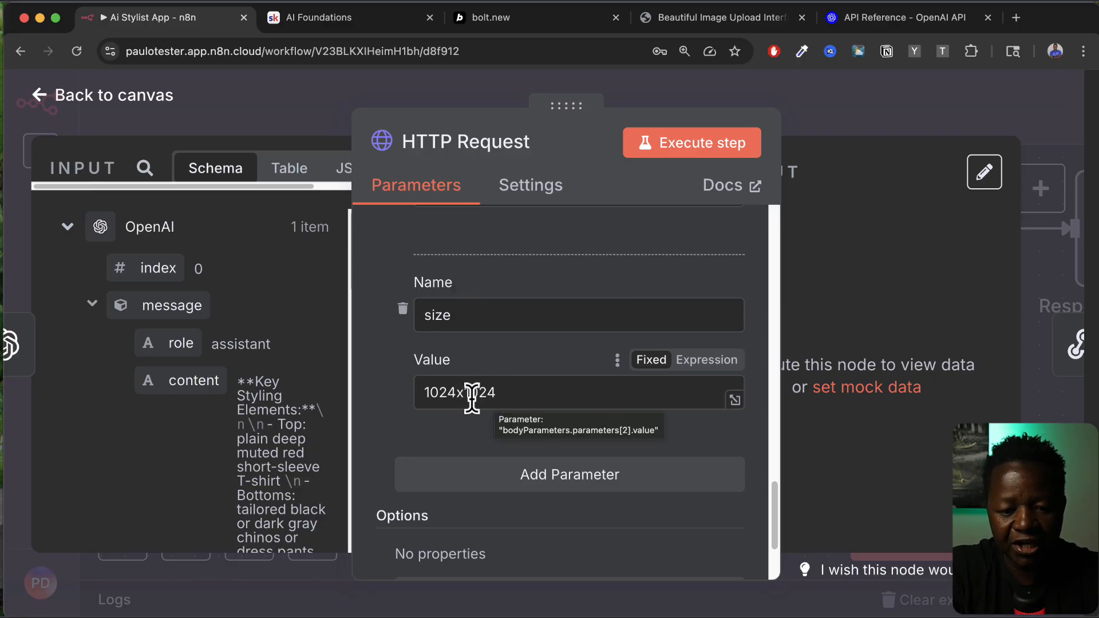
scroll(472, 451, "down", 3)
Step: Replace the $OPENAI_API_KEY placeholder after Bearer in the Authorization header value with the OpenAI API key
scroll(472, 452, "up", 12)
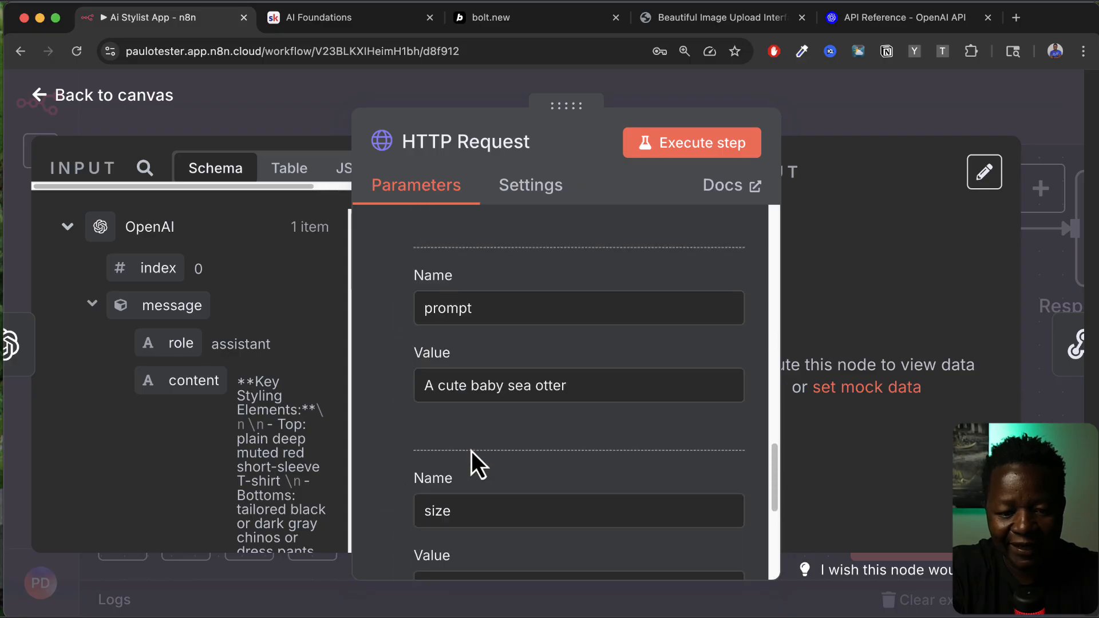
scroll(472, 451, "up", 4)
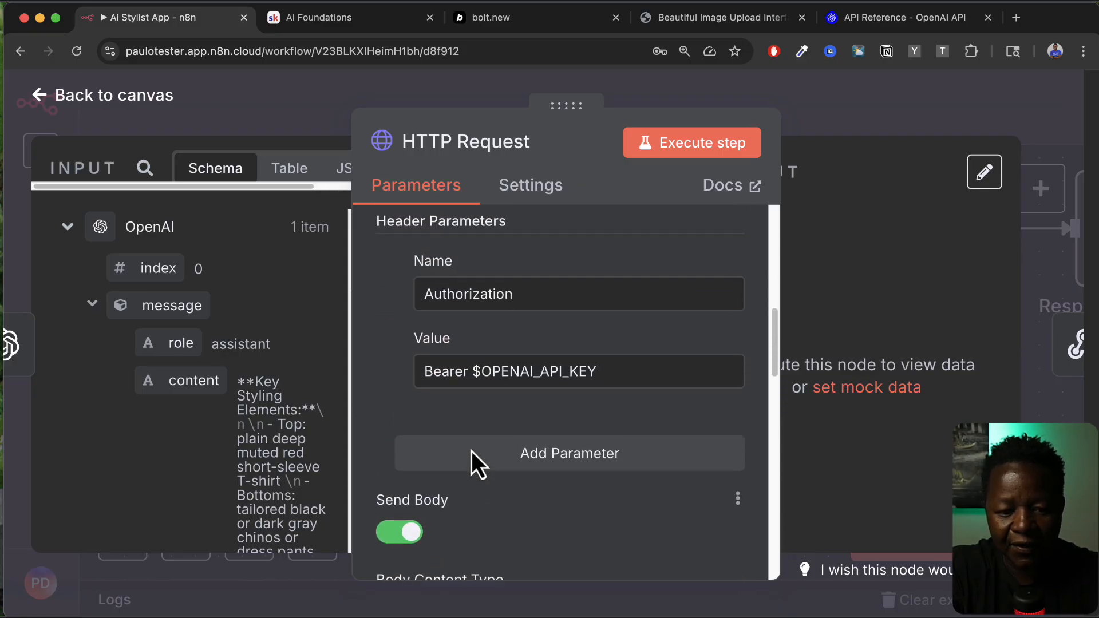
left_click_drag(472, 397, 594, 393)
key("BackSpace")
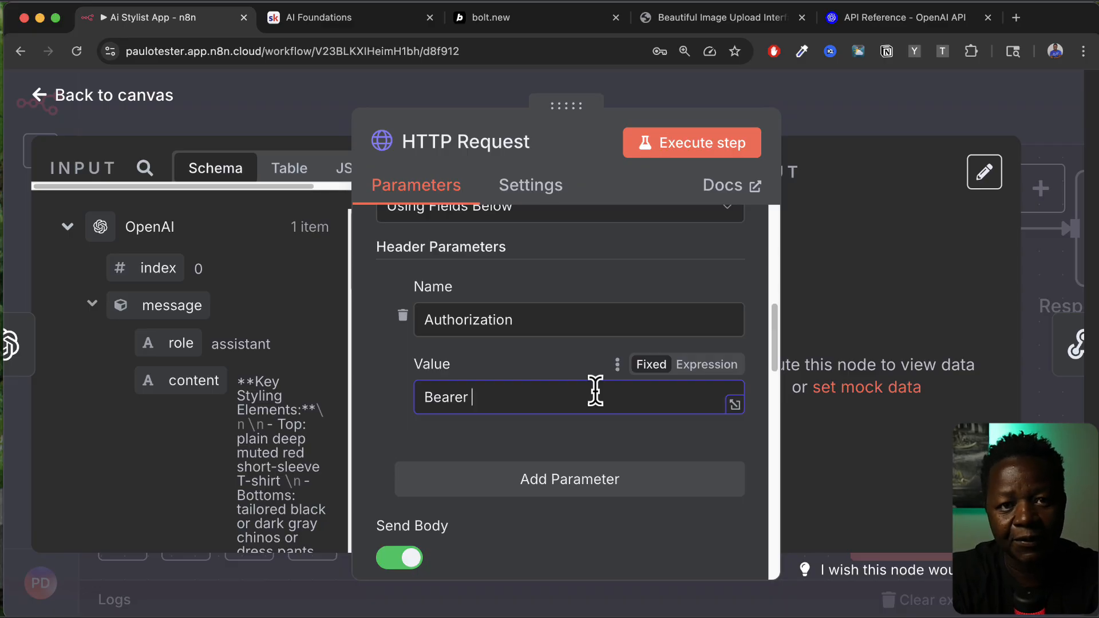
key("super+v")
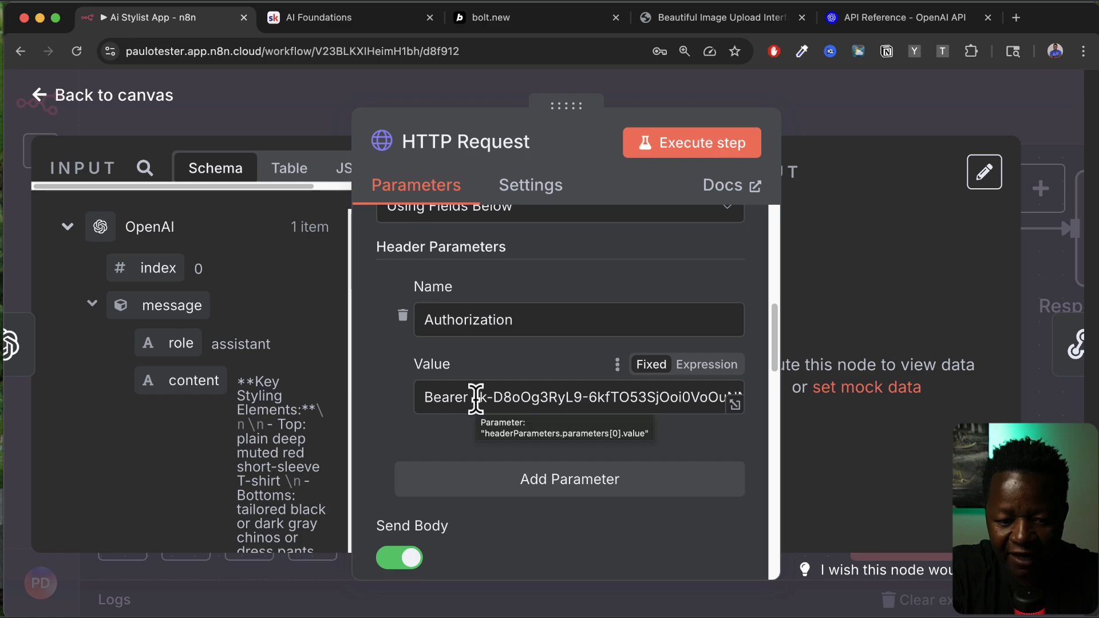
left_click(470, 397)
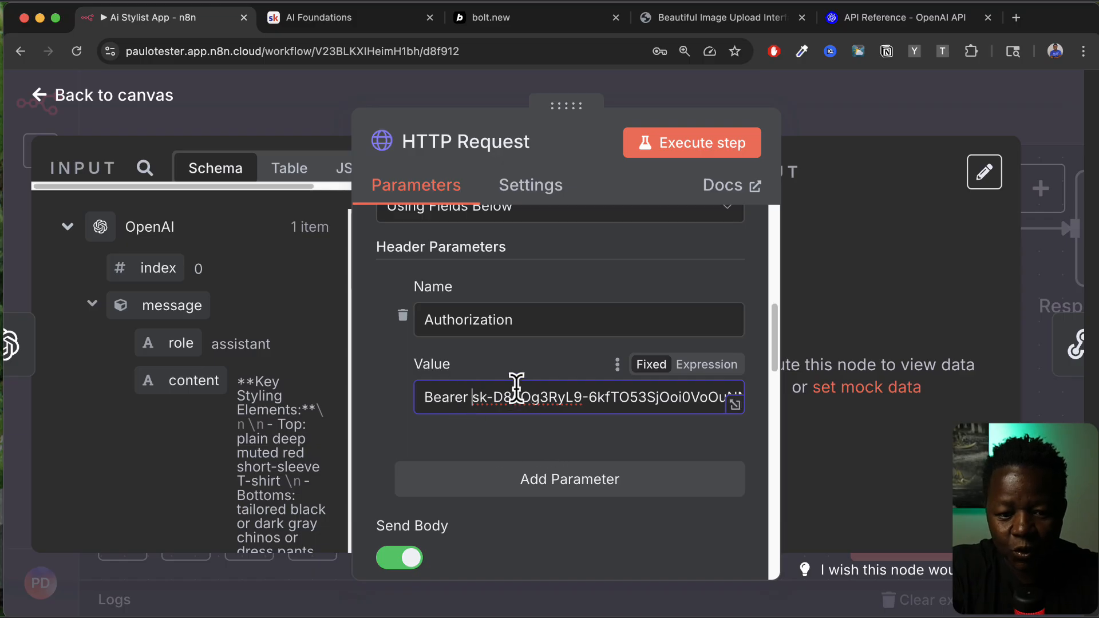
scroll(508, 431, "up", 10)
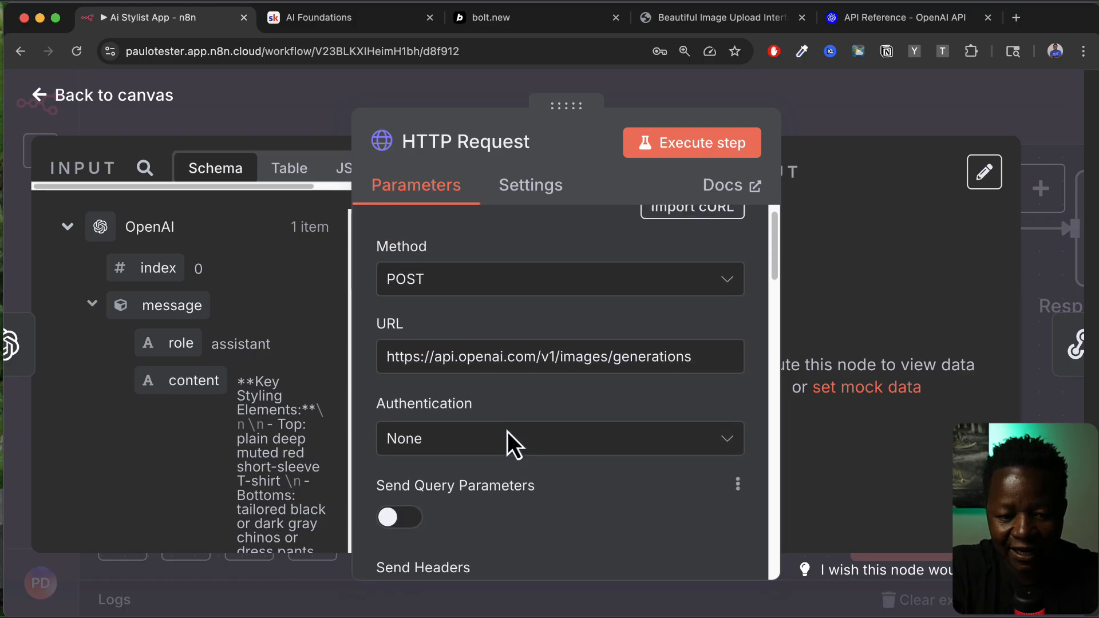
Step: Review the HTTP Request node's Authorization header and its model, prompt and size body parameters
scroll(612, 337, "down", 10)
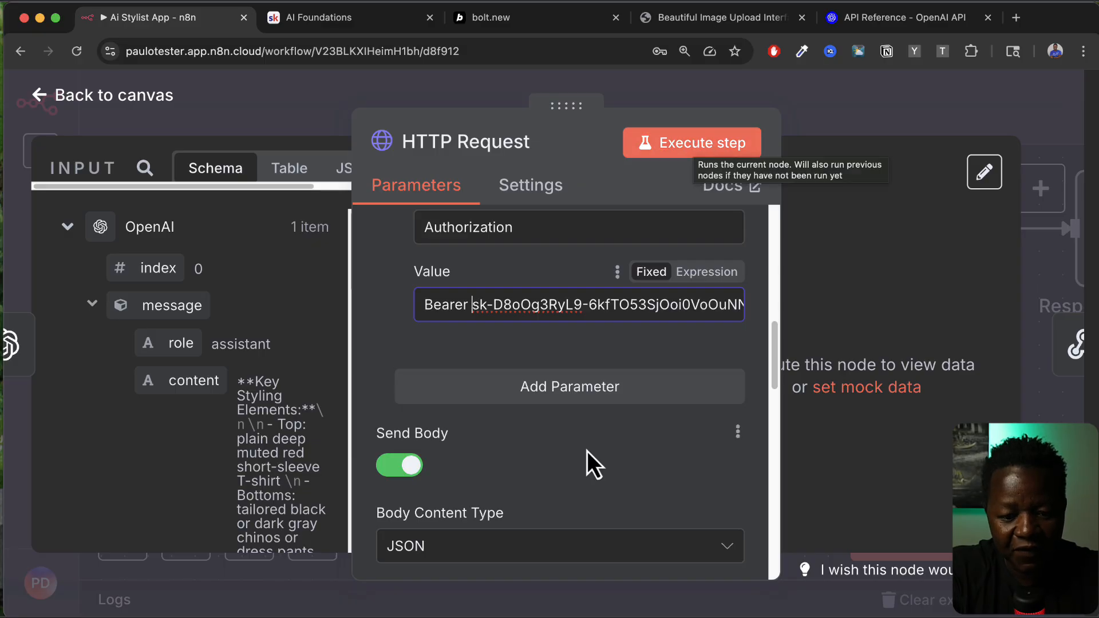
scroll(587, 452, "down", 5)
scroll(586, 451, "up", 10)
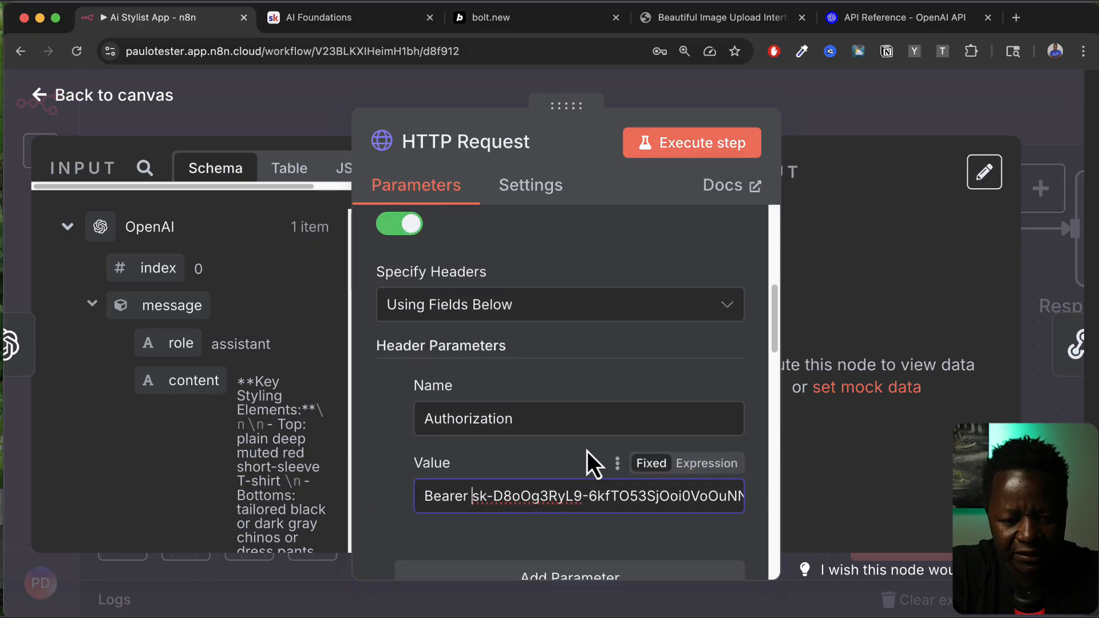
scroll(565, 413, "down", 7)
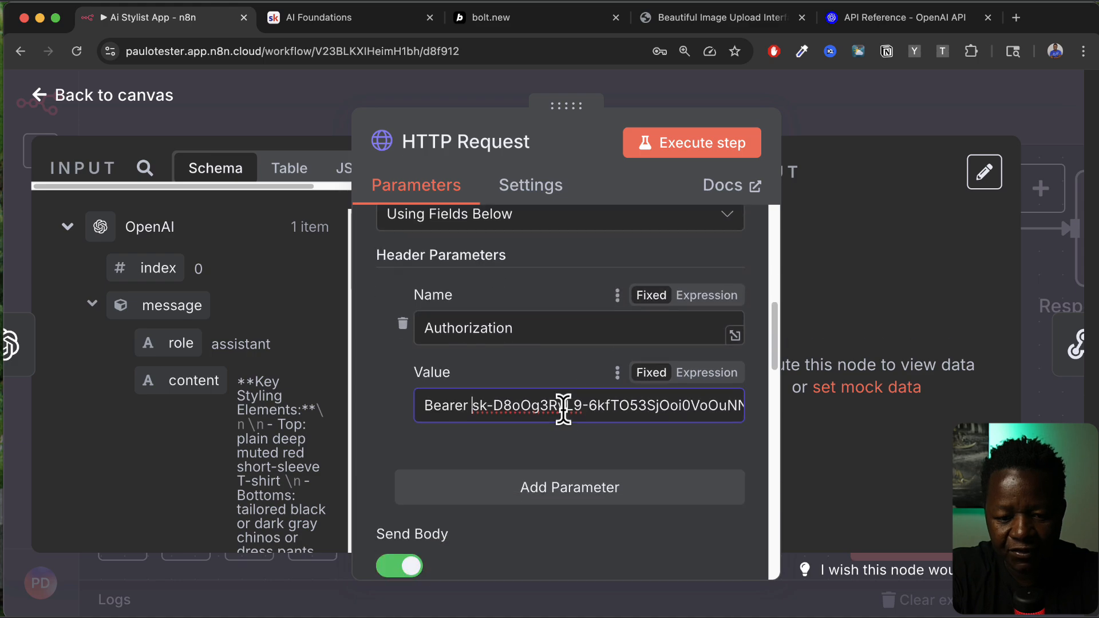
scroll(564, 409, "down", 7)
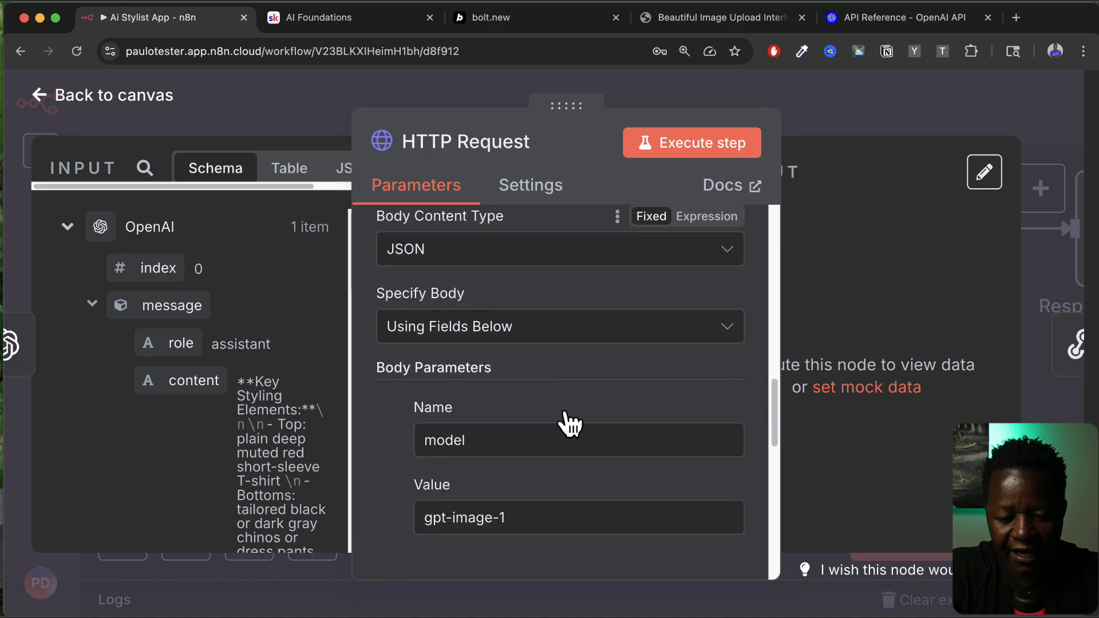
scroll(497, 462, "down", 3)
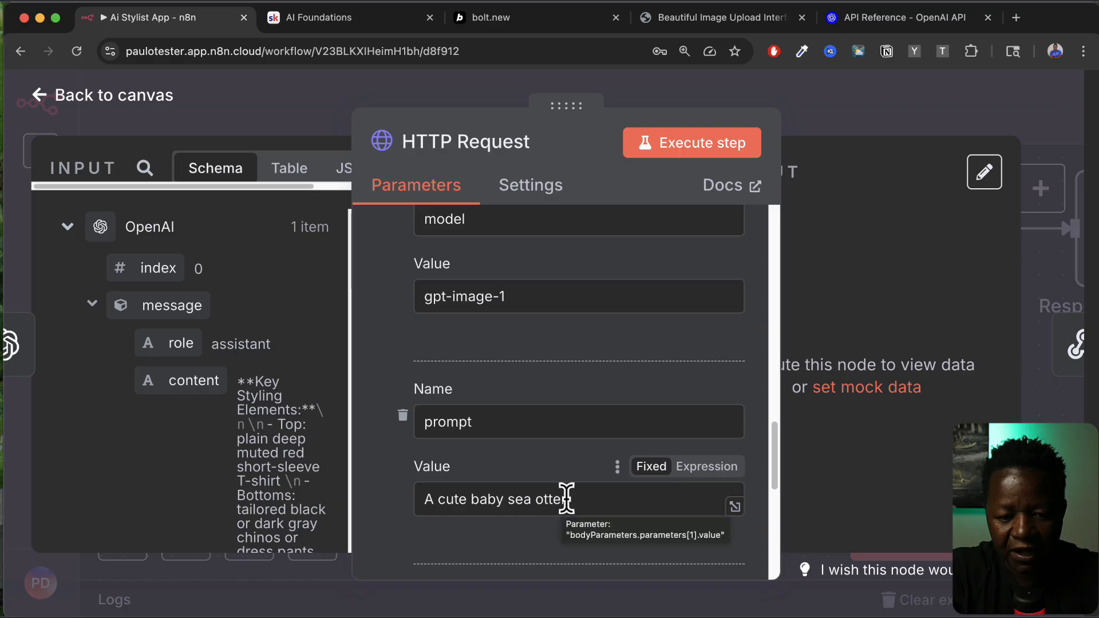
scroll(537, 419, "down", 1)
scroll(536, 420, "down", 3)
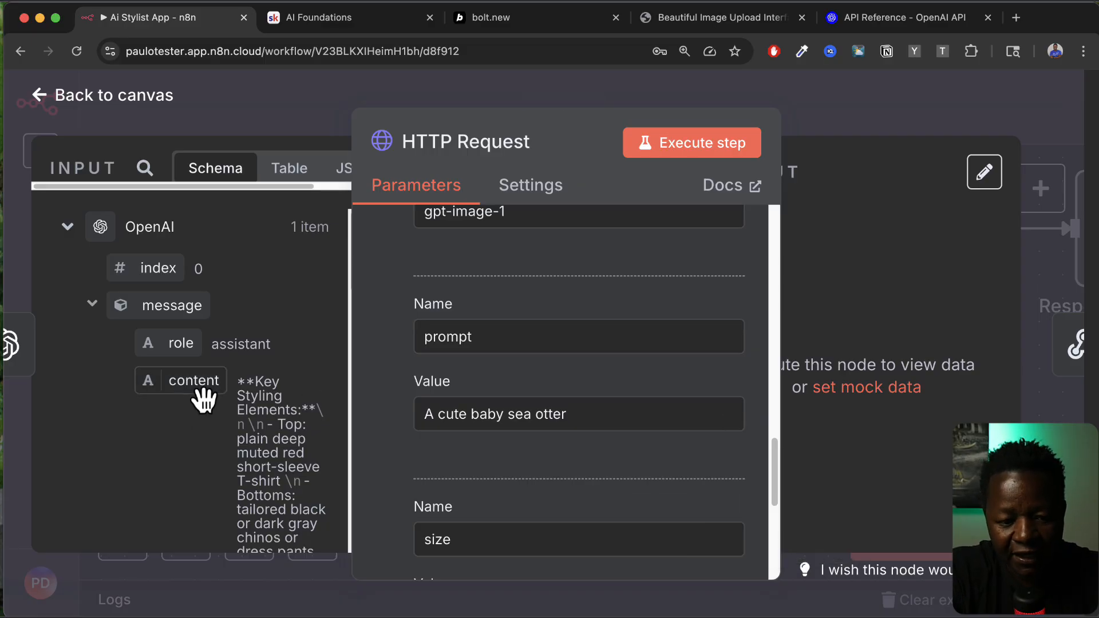
scroll(496, 484, "down", 2)
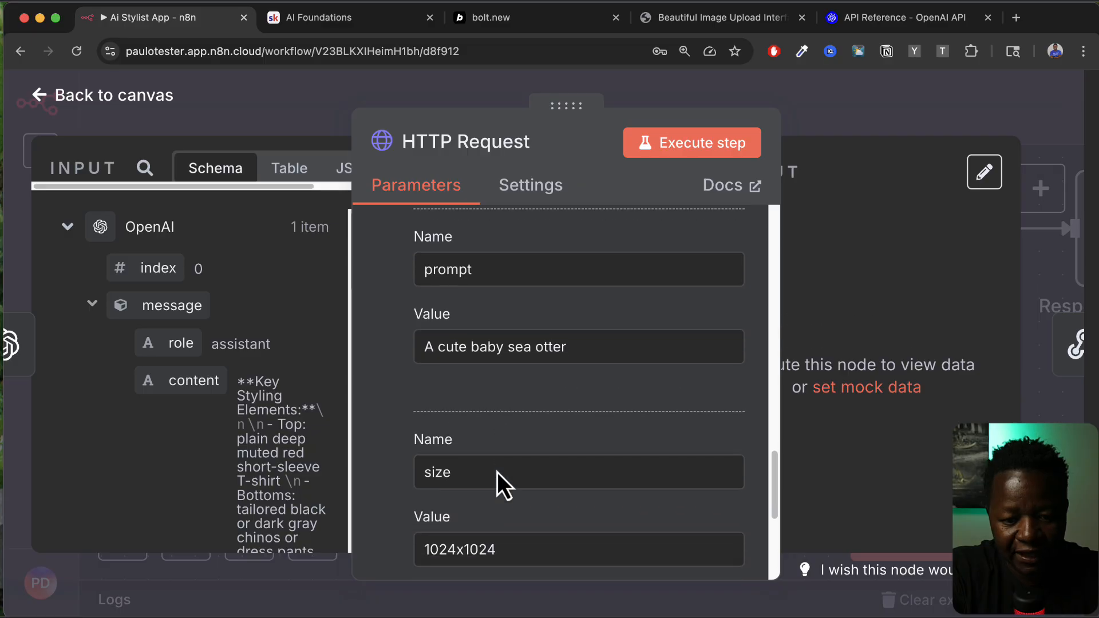
Step: Replace the prompt body parameter's sample value with the OpenAI message content expression {{ $json.message.content }}
scroll(496, 483, "up", 2)
triple_click(555, 401)
key("BackSpace")
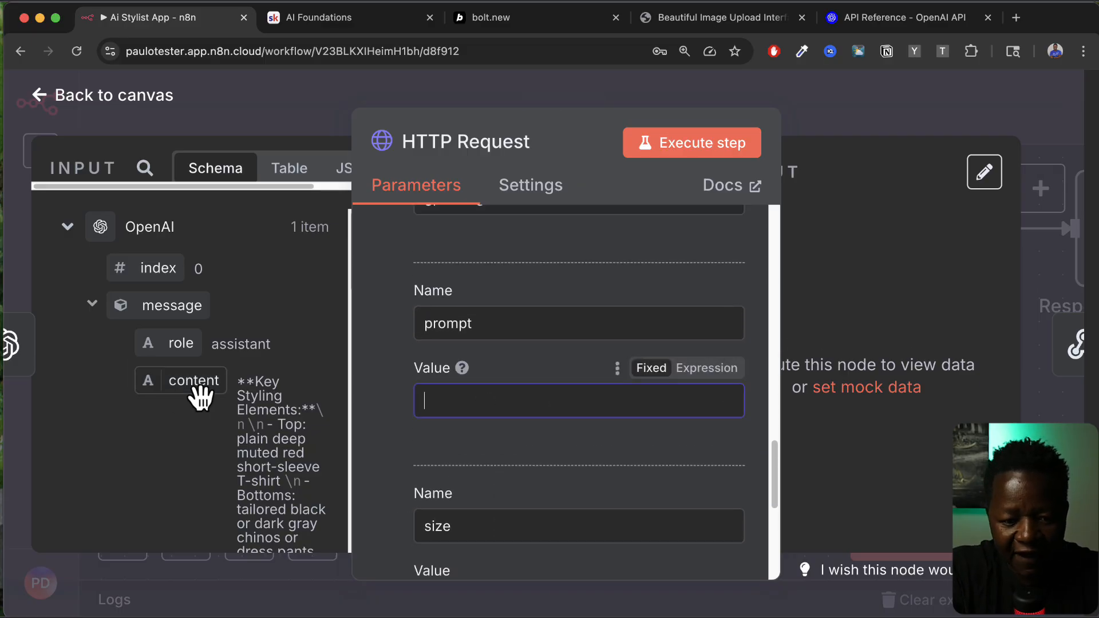
left_click_drag(199, 396, 489, 400)
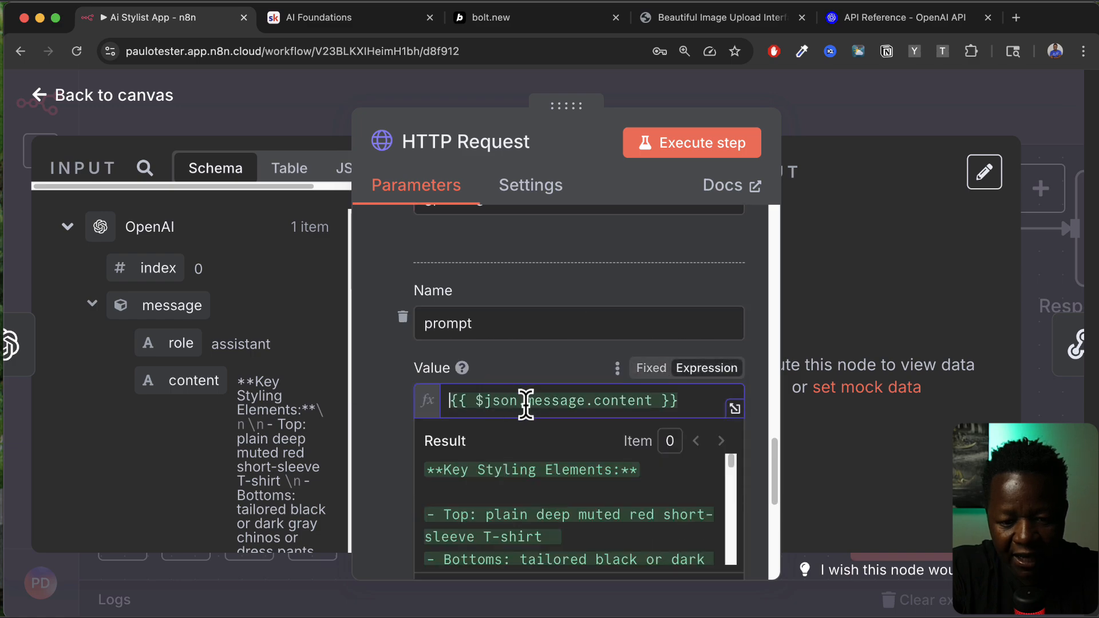
left_click(386, 395)
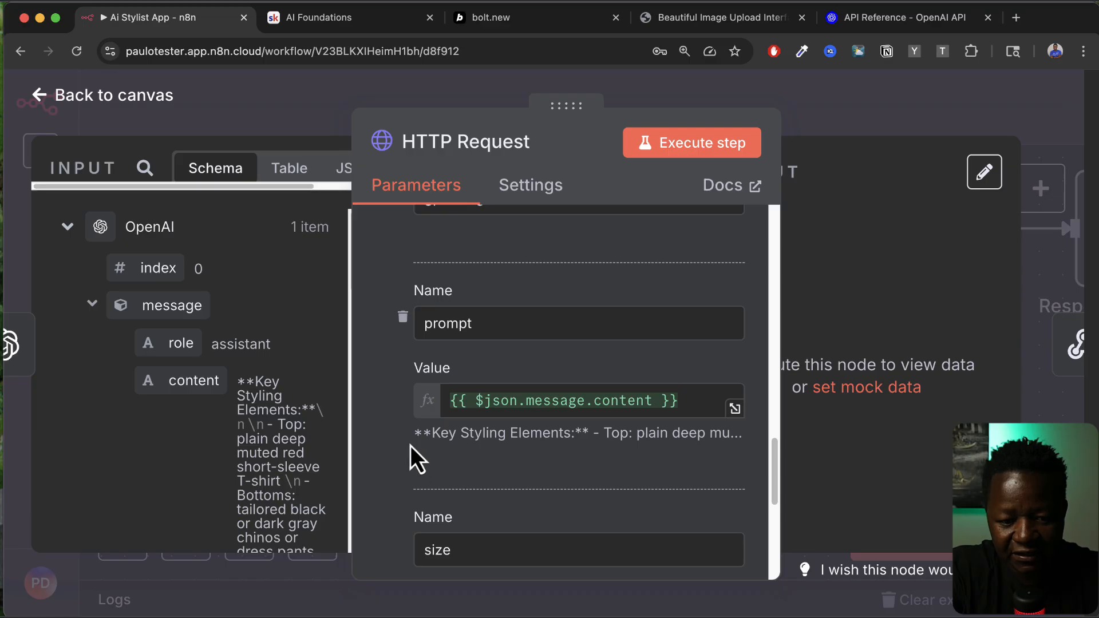
Step: Execute the HTTP Request node, display its output data despite the size, and return to the canvas
scroll(264, 293, "down", 3)
scroll(277, 455, "down", 10)
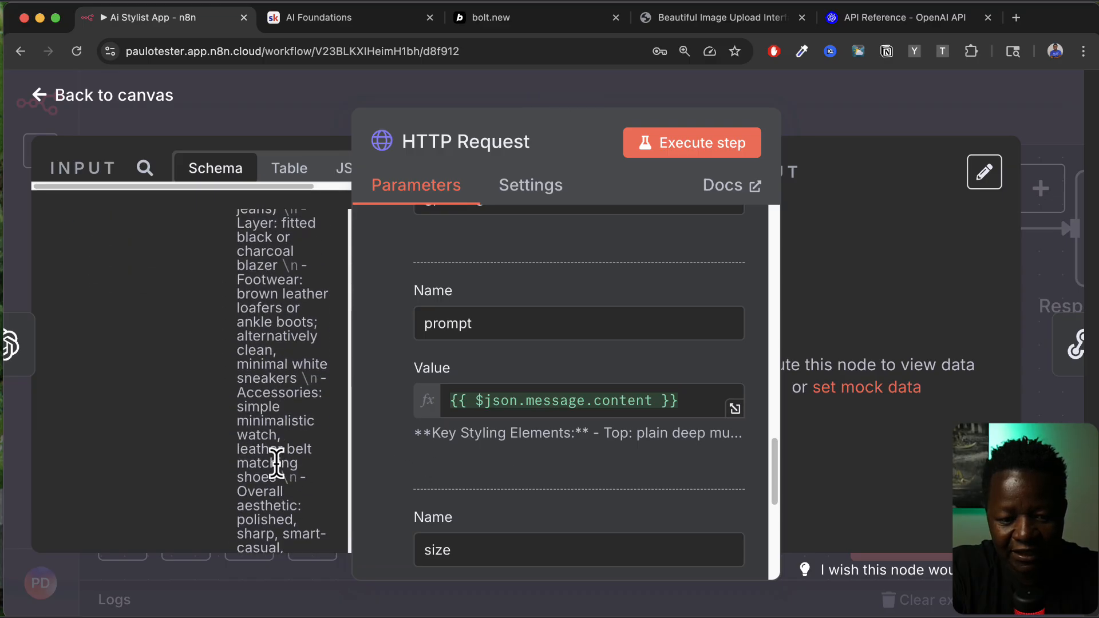
scroll(277, 461, "down", 2)
scroll(292, 401, "up", 5)
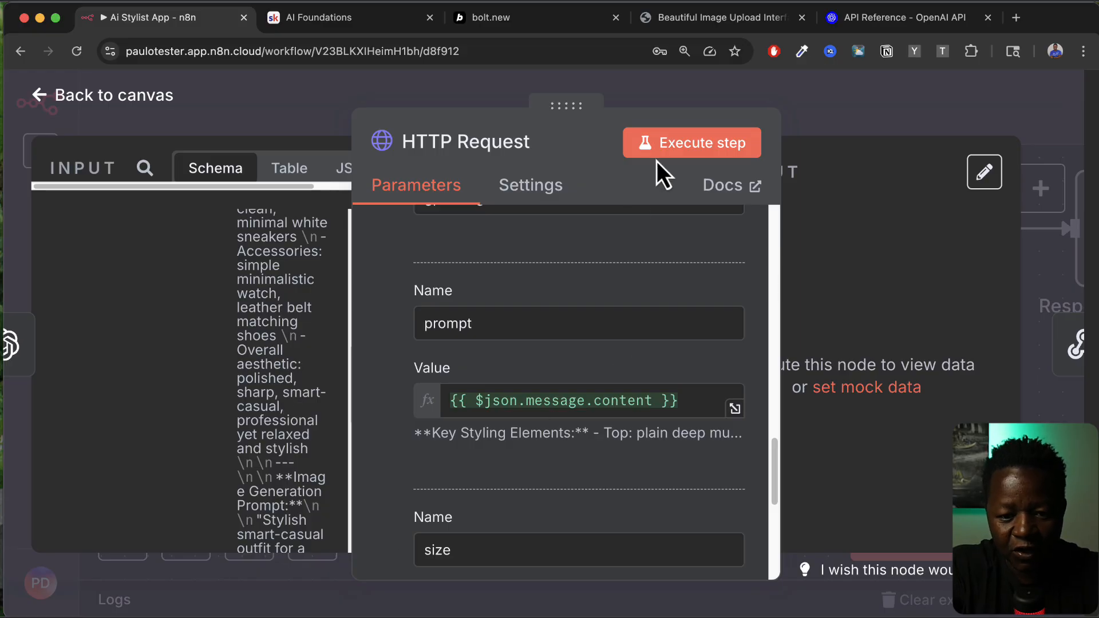
left_click(709, 143)
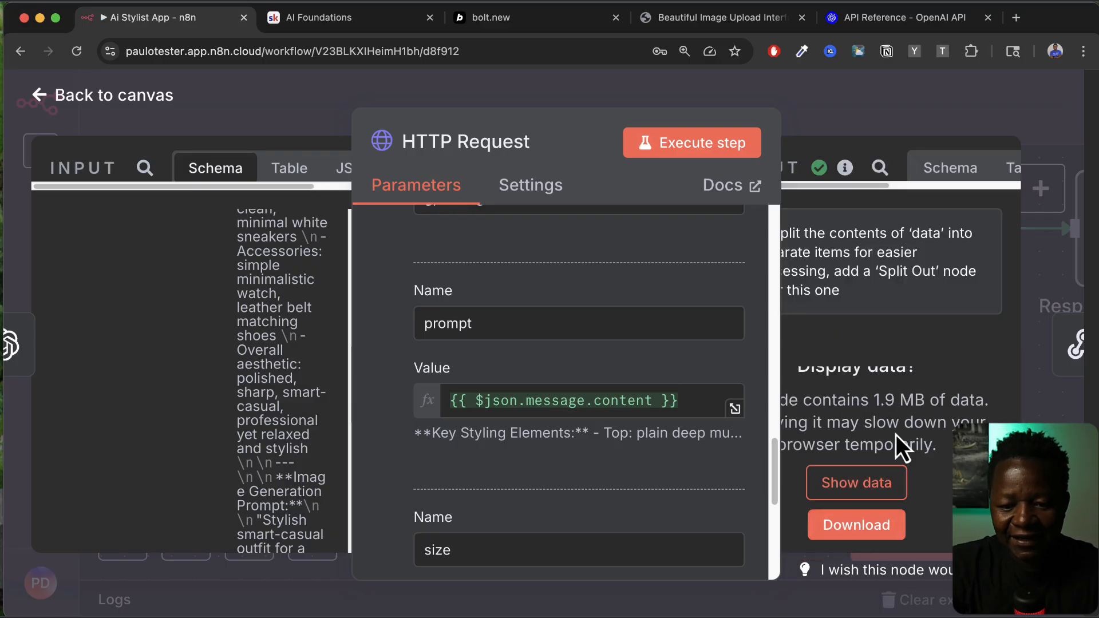
key("super+minus")
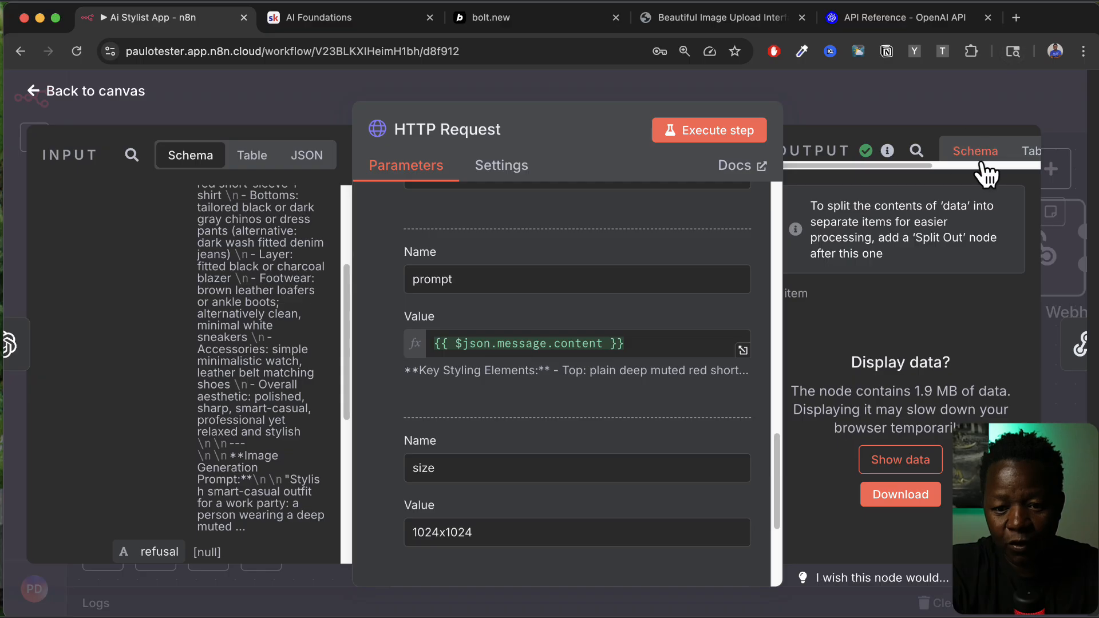
left_click(899, 461)
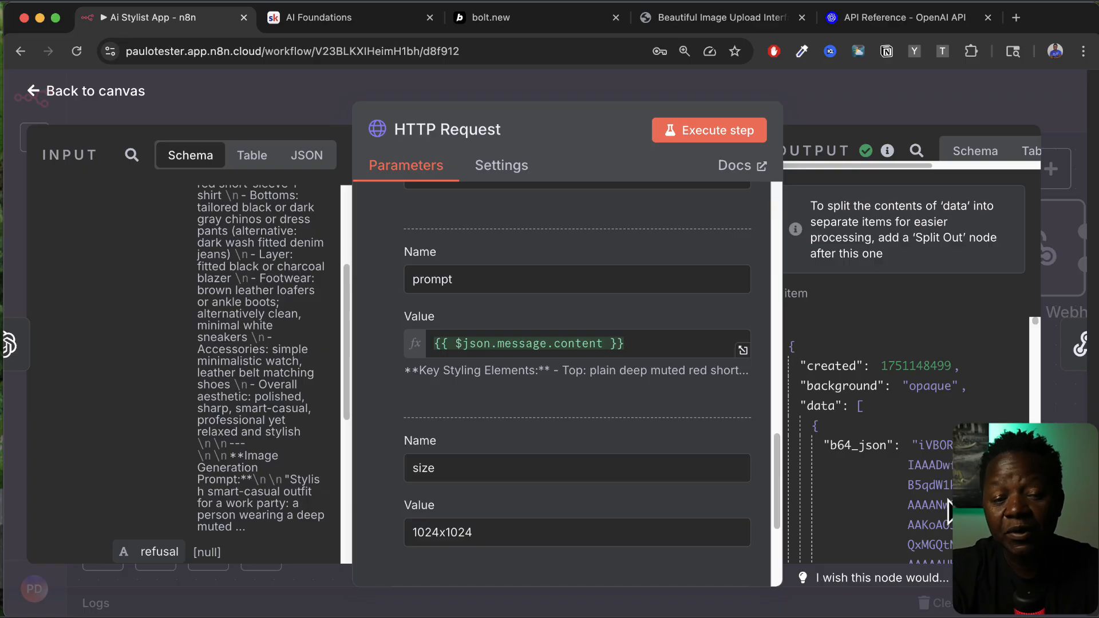
left_click(77, 118)
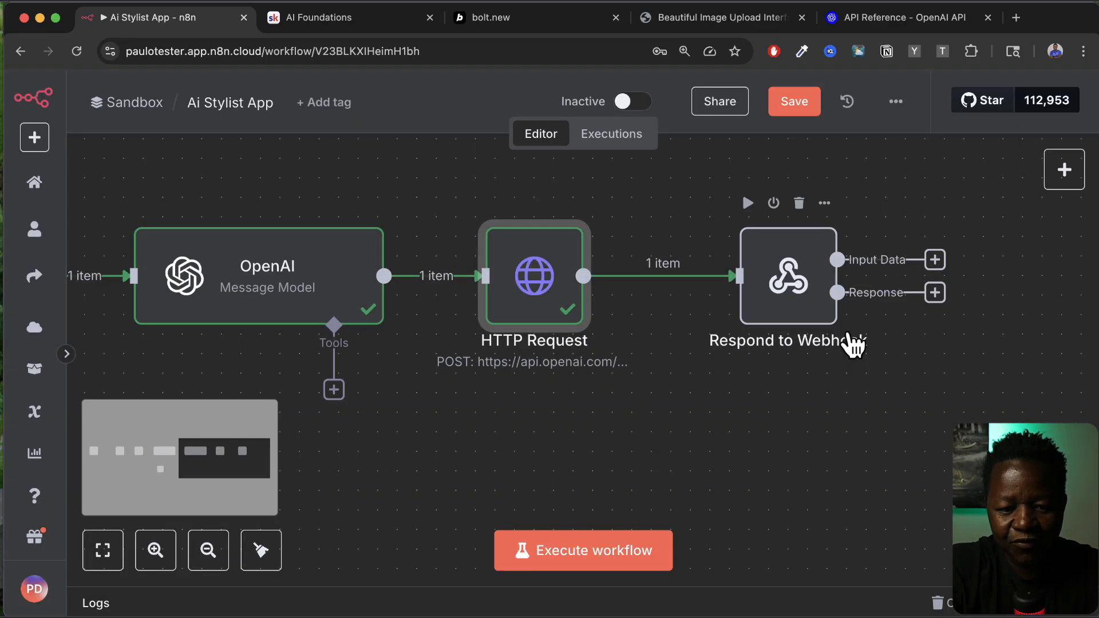
Step: Insert a Convert to File node with the Move base64 string to file action between HTTP Request and Respond to Webhook
scroll(558, 324, "right", 2)
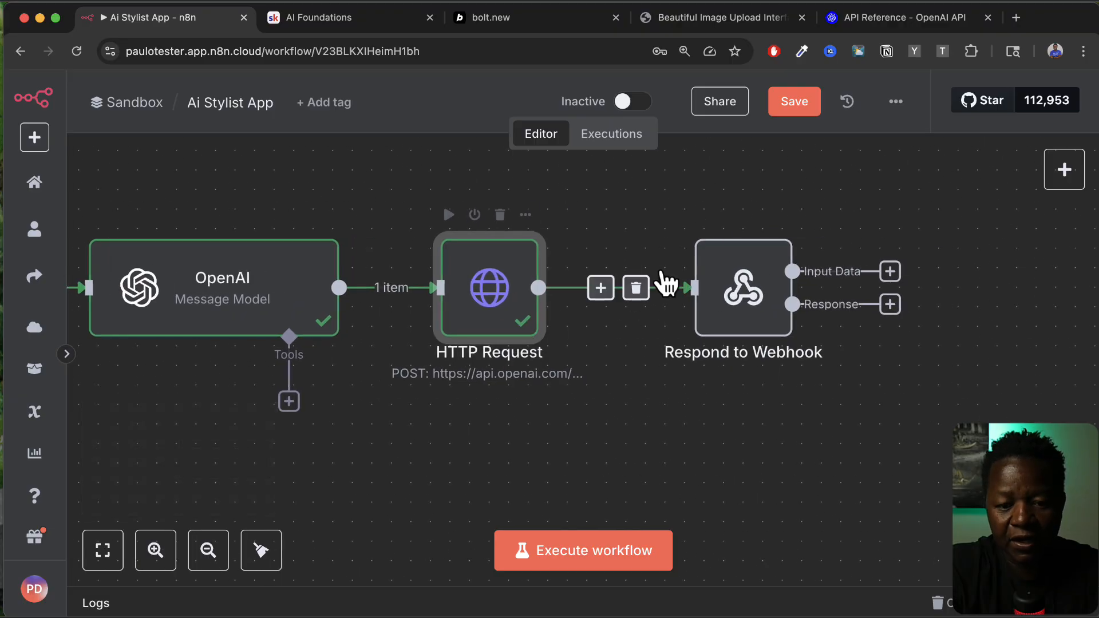
left_click(600, 288)
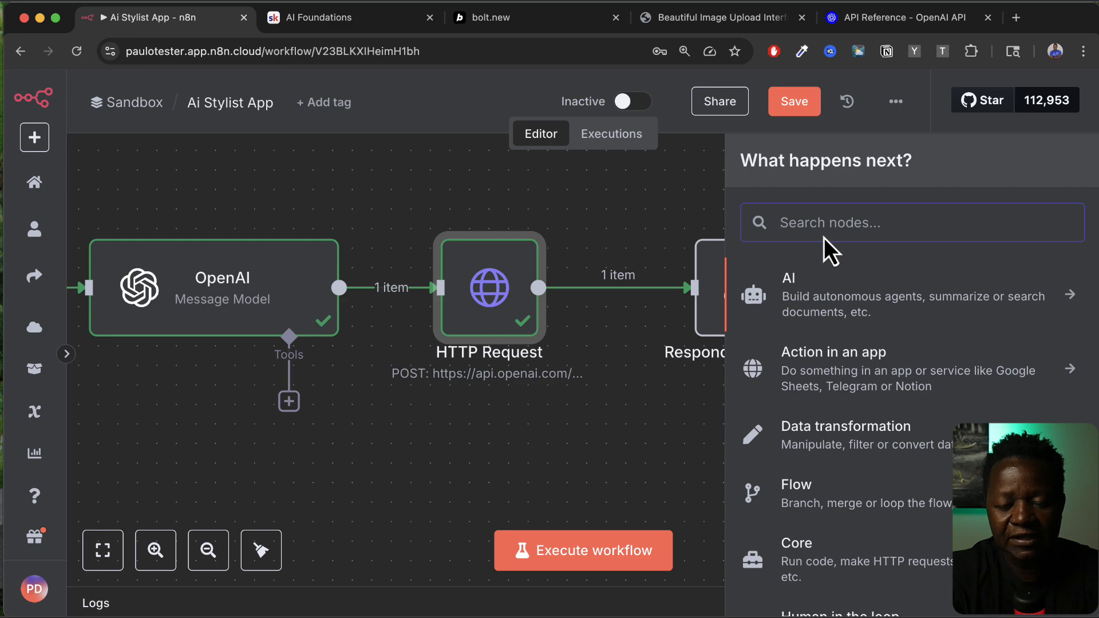
type("conver")
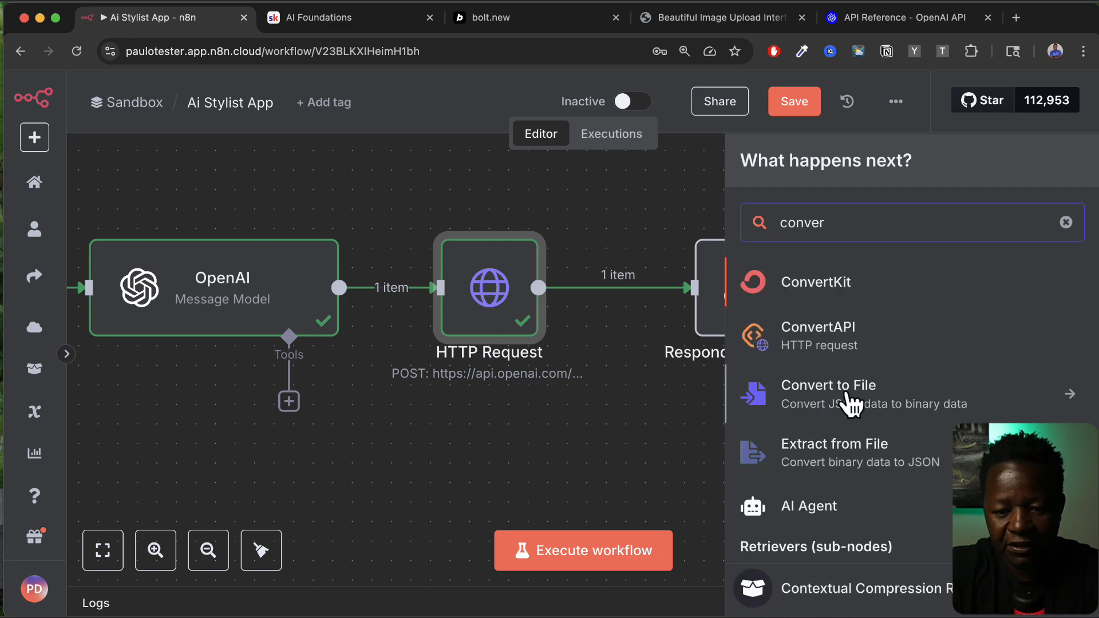
left_click(857, 404)
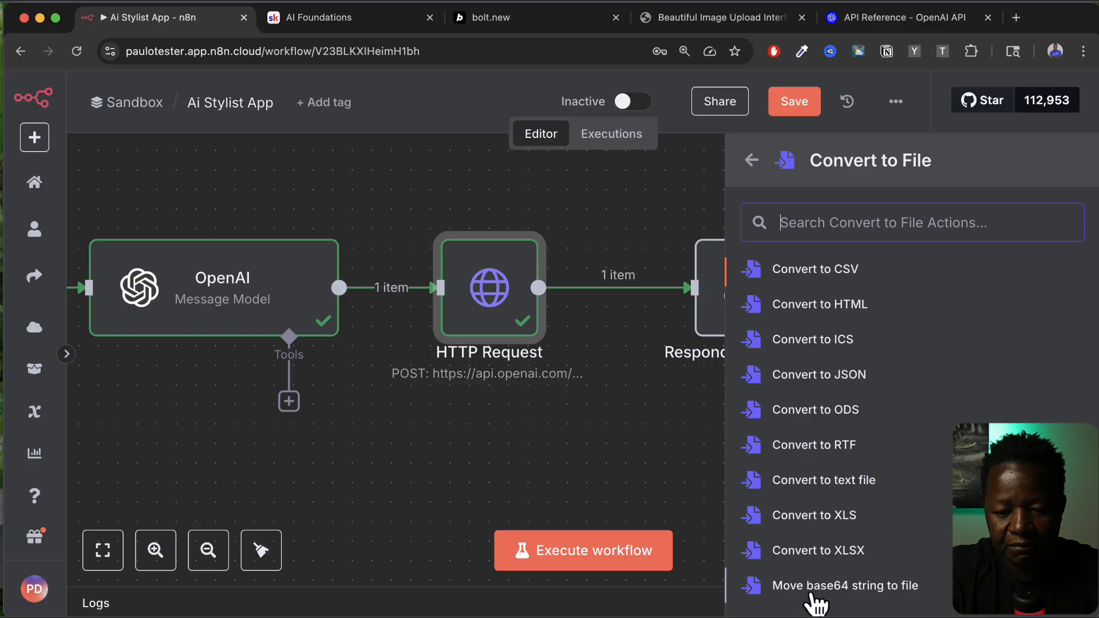
left_click(897, 599)
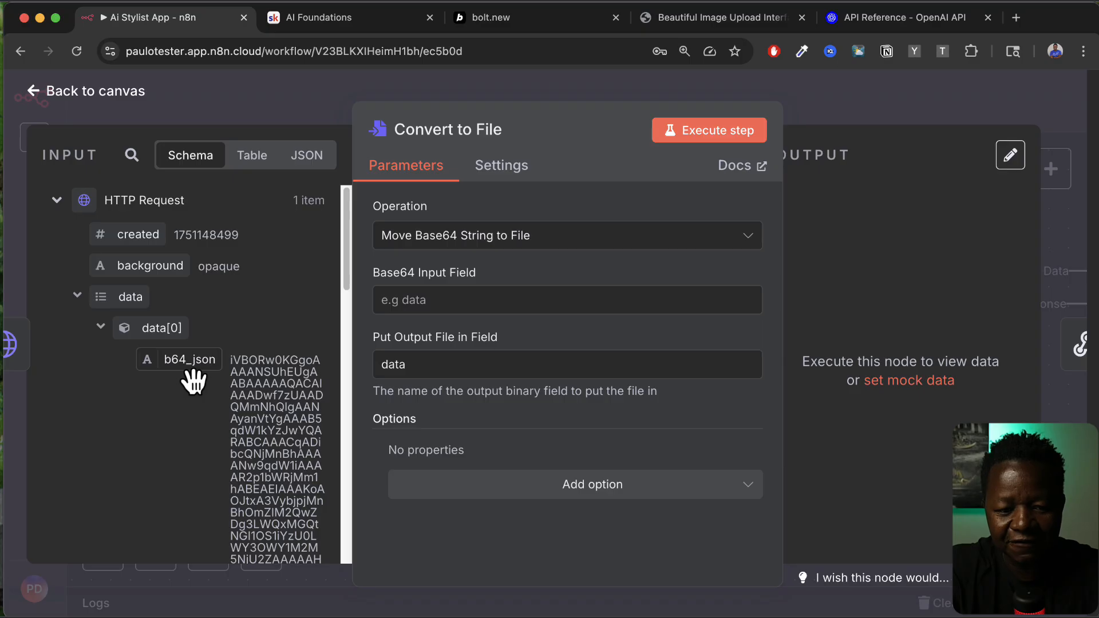
Step: Map the HTTP Request output's b64_json value into the Base64 Input Field as data[0].b64_json
key("super+equal")
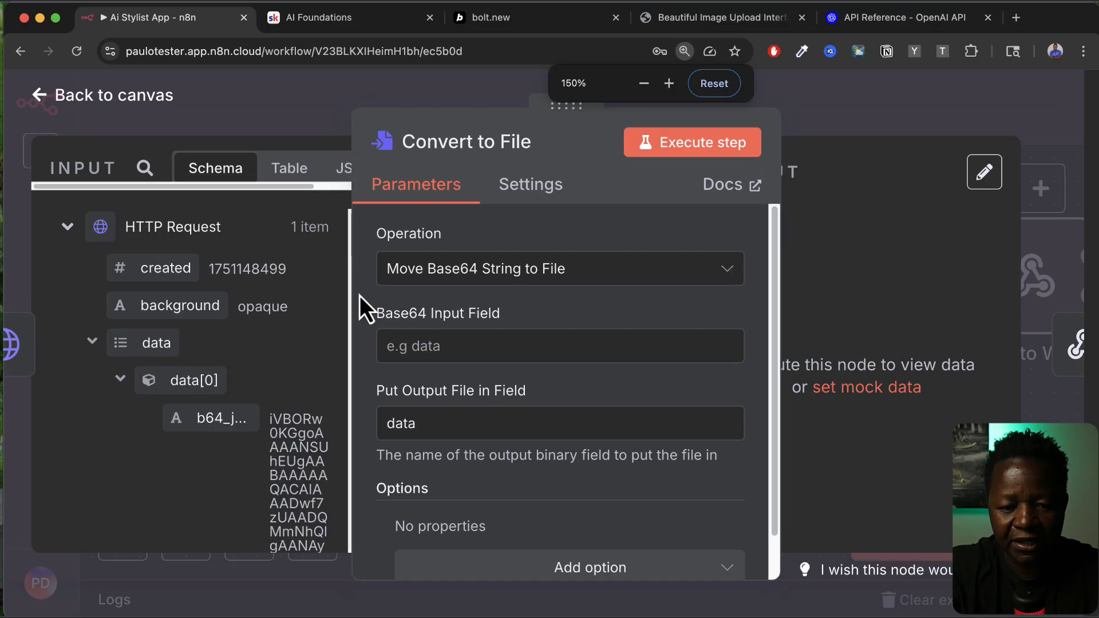
scroll(503, 412, "down", 1)
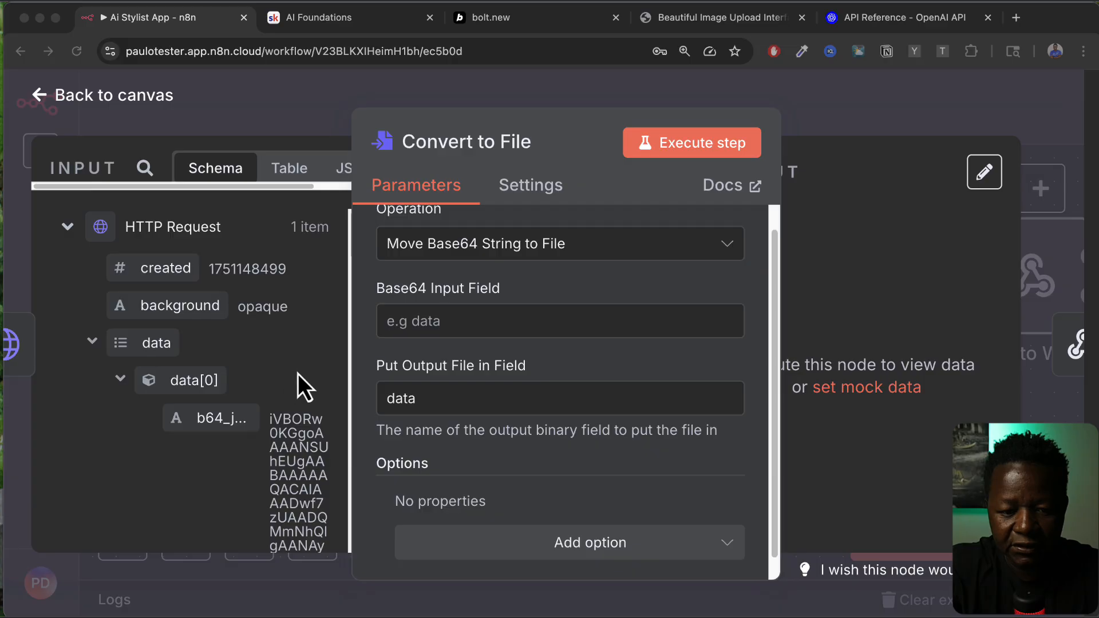
left_click(215, 424)
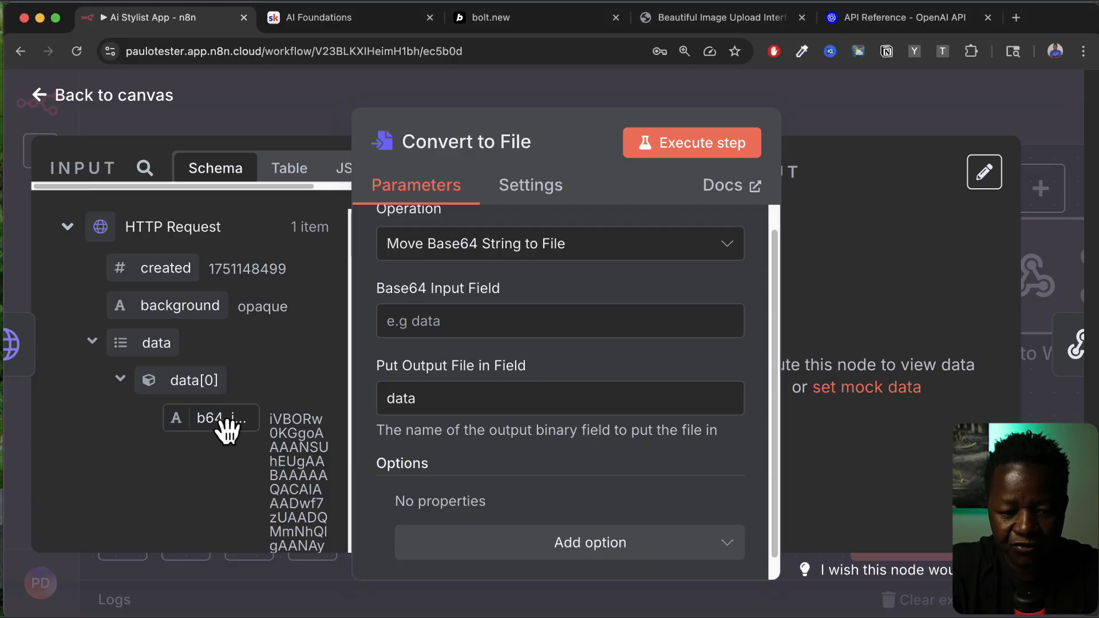
left_click_drag(219, 429, 508, 322)
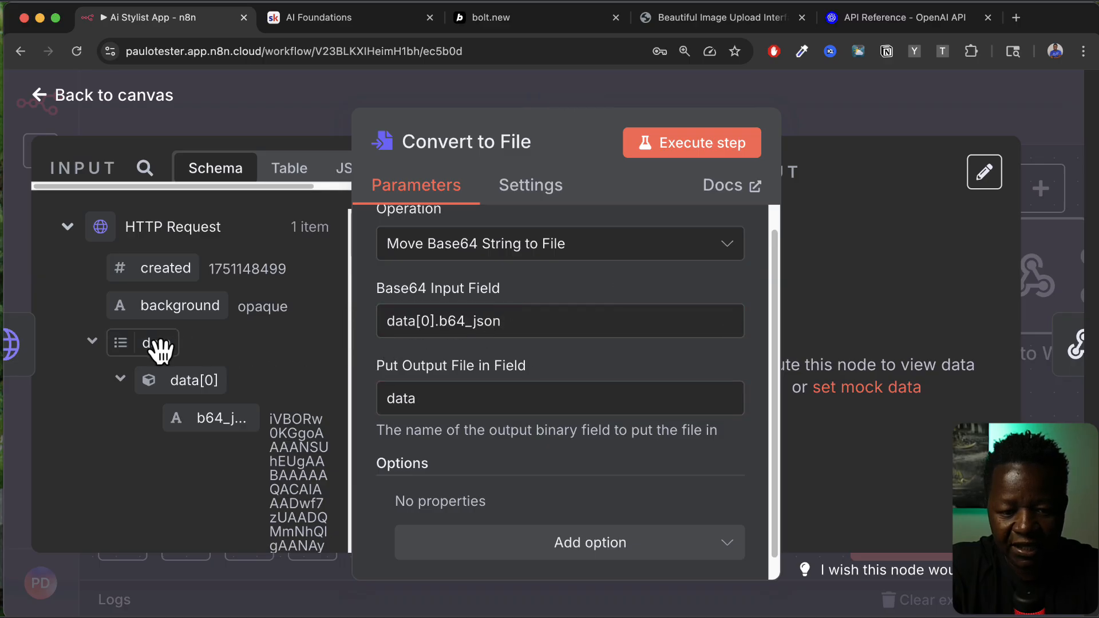
left_click(463, 322)
scroll(290, 456, "down", 4)
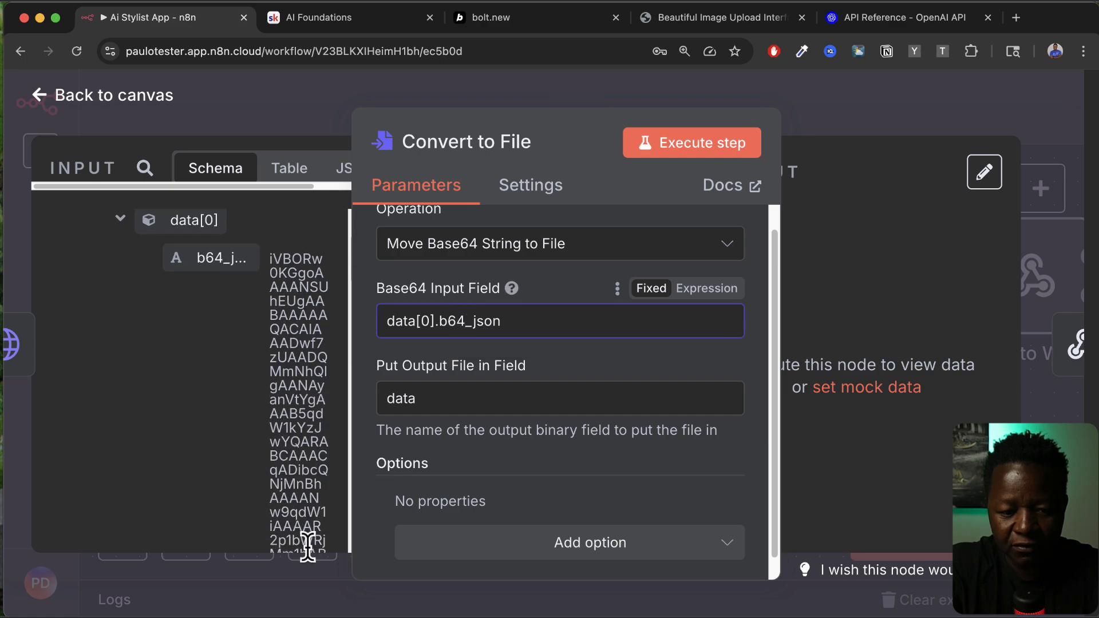
scroll(292, 458, "down", 5)
scroll(292, 421, "up", 9)
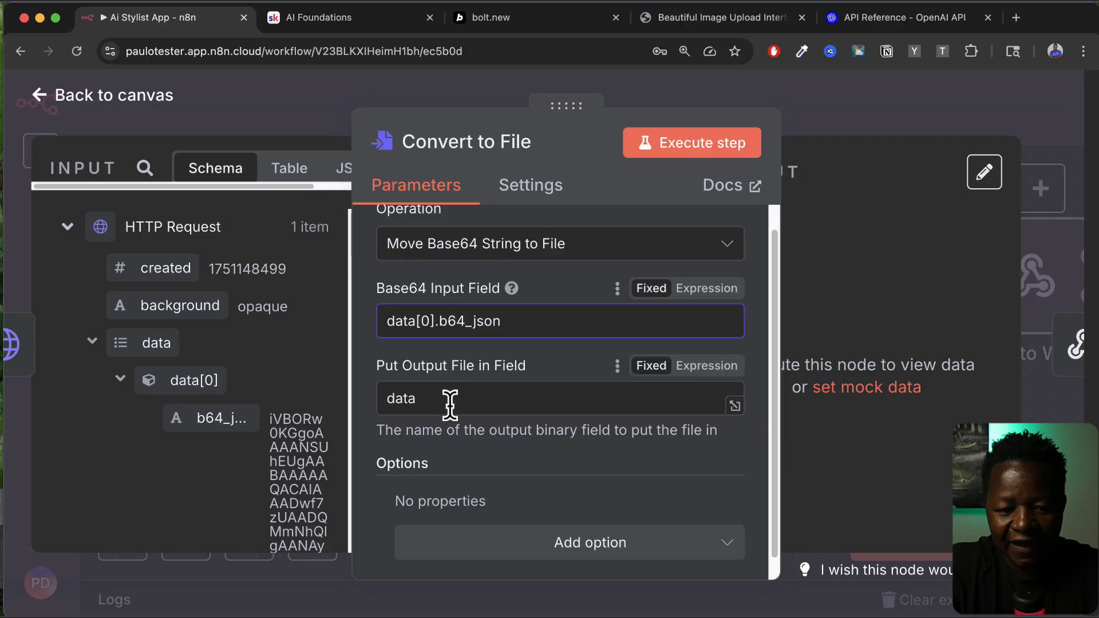
scroll(449, 404, "down", 1)
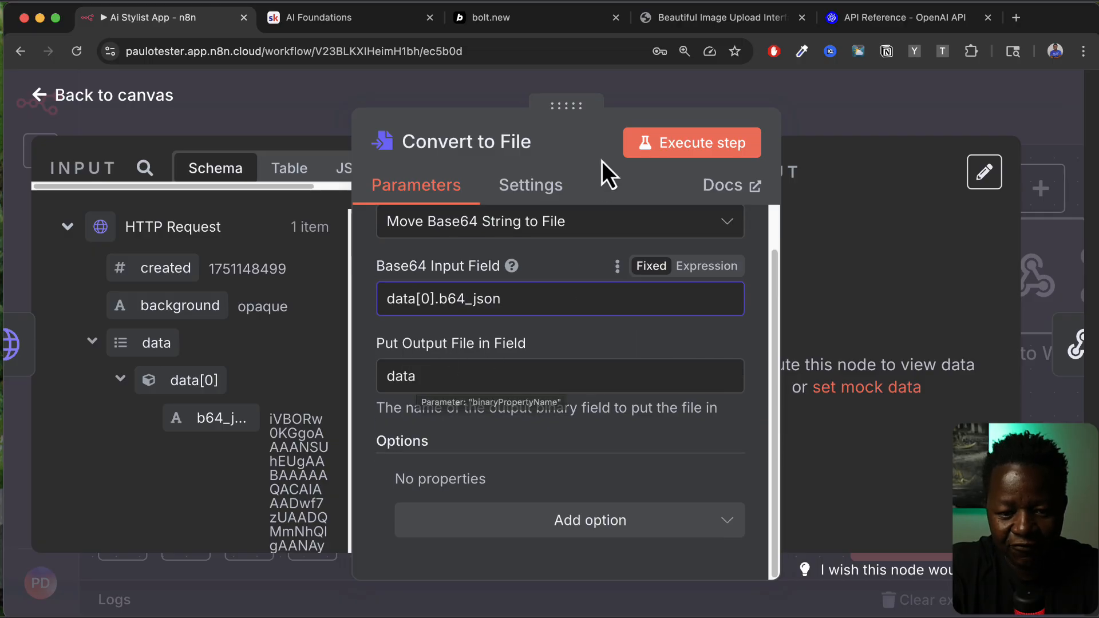
Step: Execute the Convert to File node, view the generated image file, and return to the canvas
left_click(694, 148)
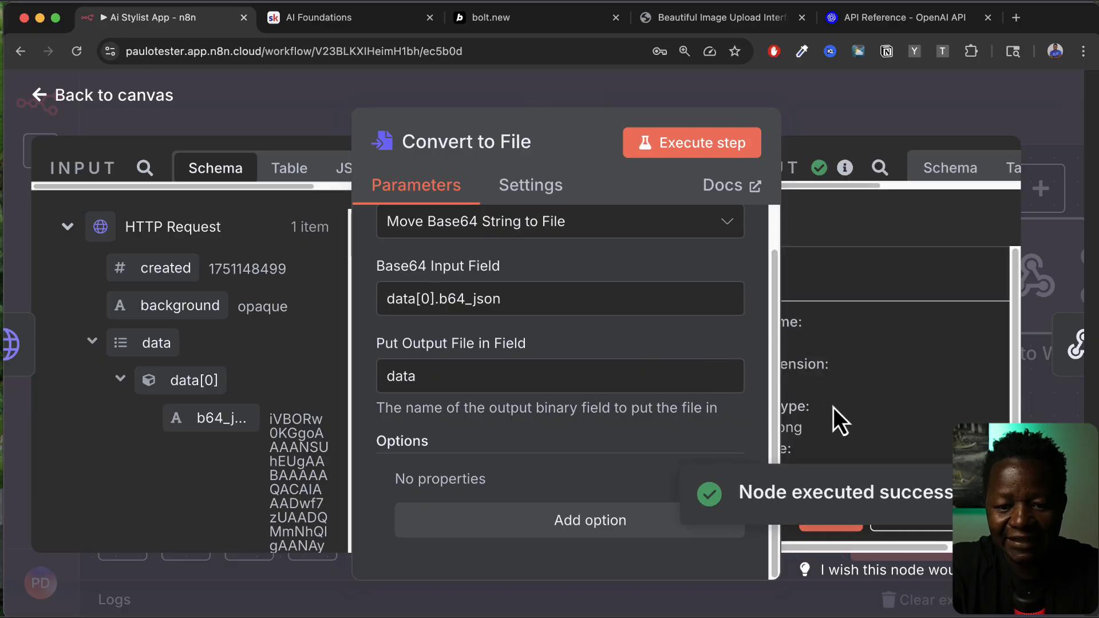
scroll(879, 338, "down", 1)
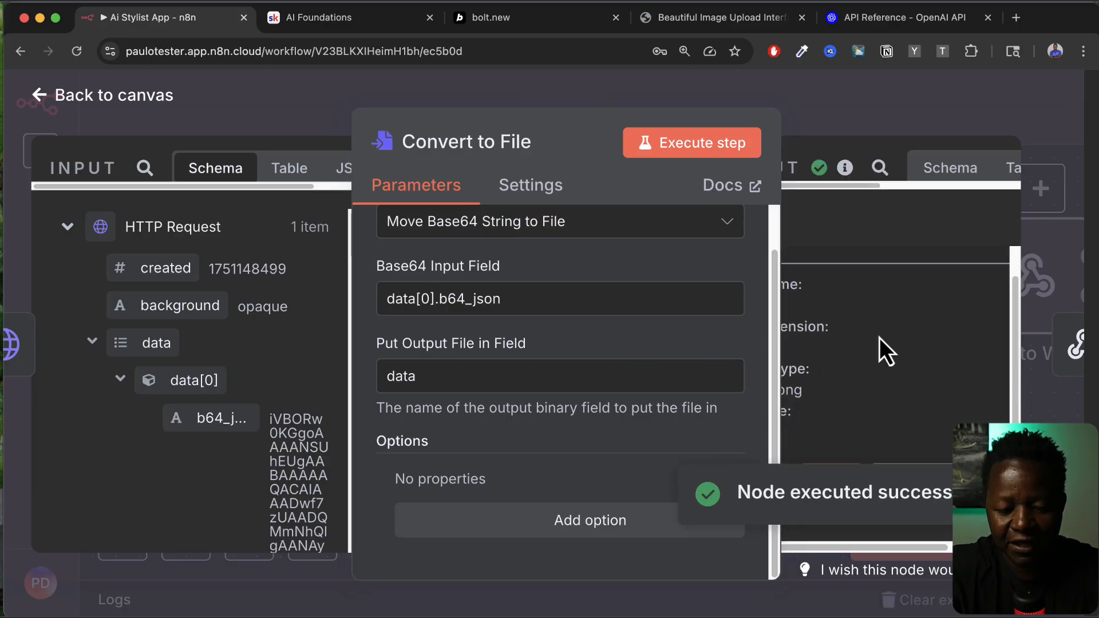
key("super+minus")
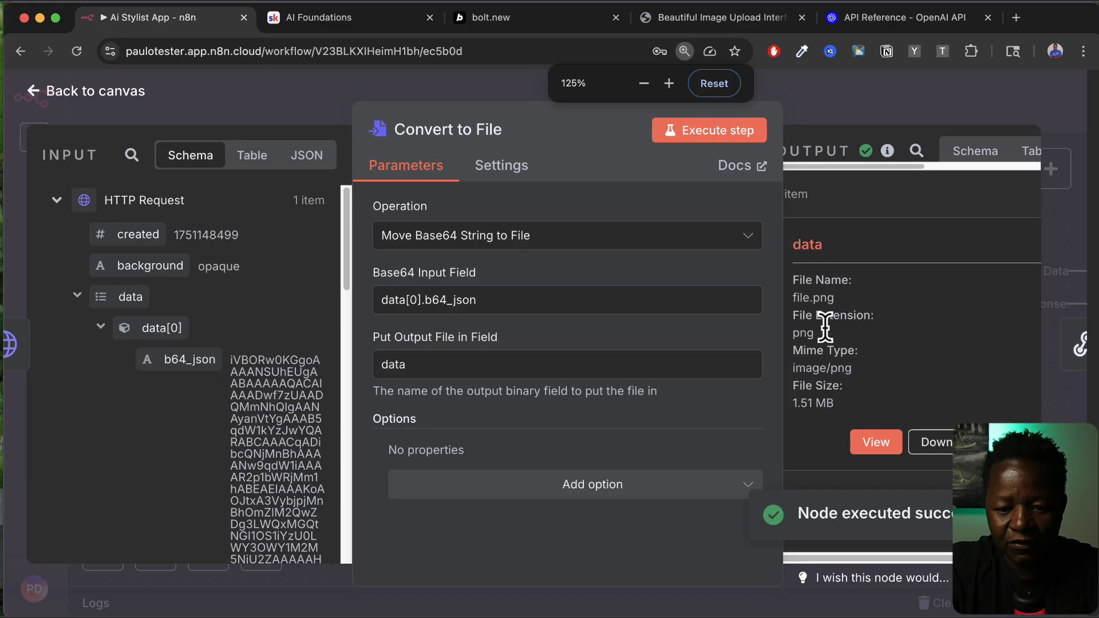
left_click_drag(806, 368, 854, 373)
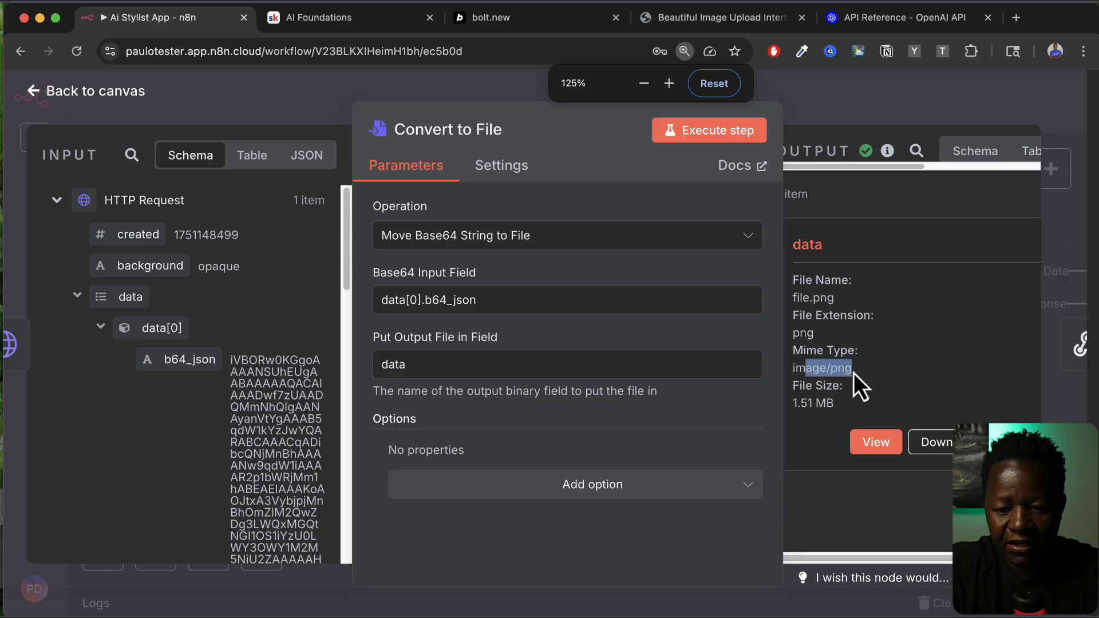
left_click(874, 447)
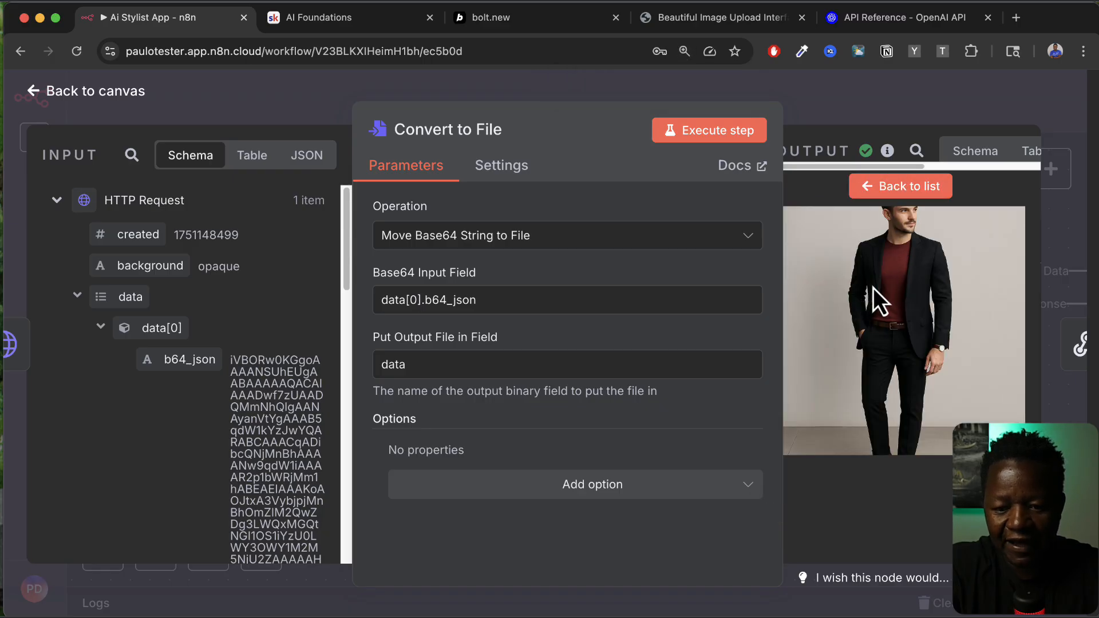
key("super+equal")
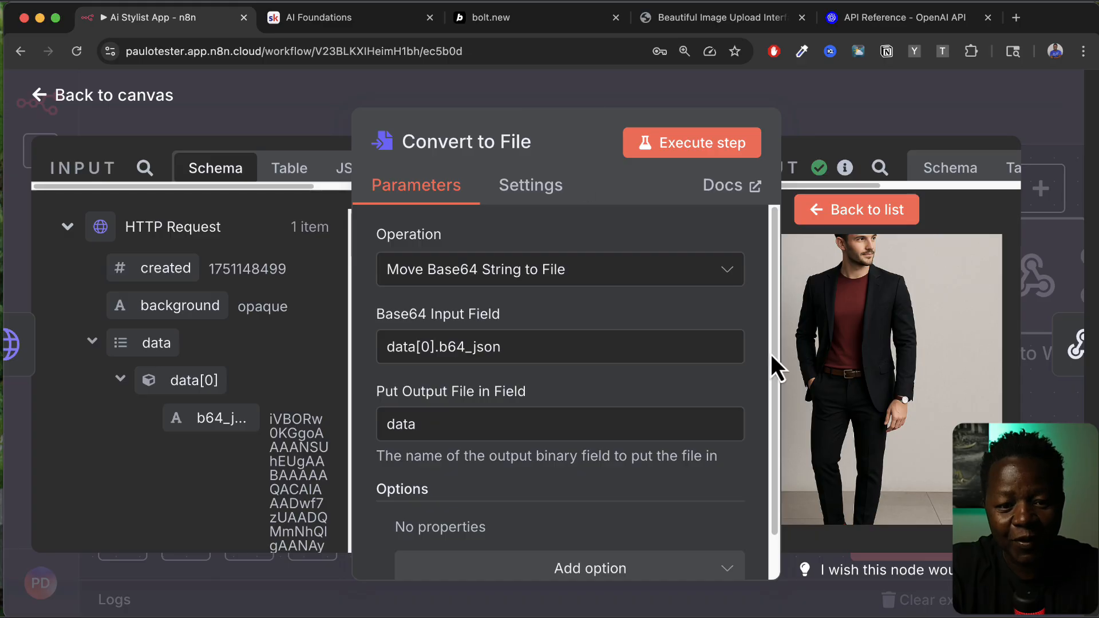
left_click(150, 98)
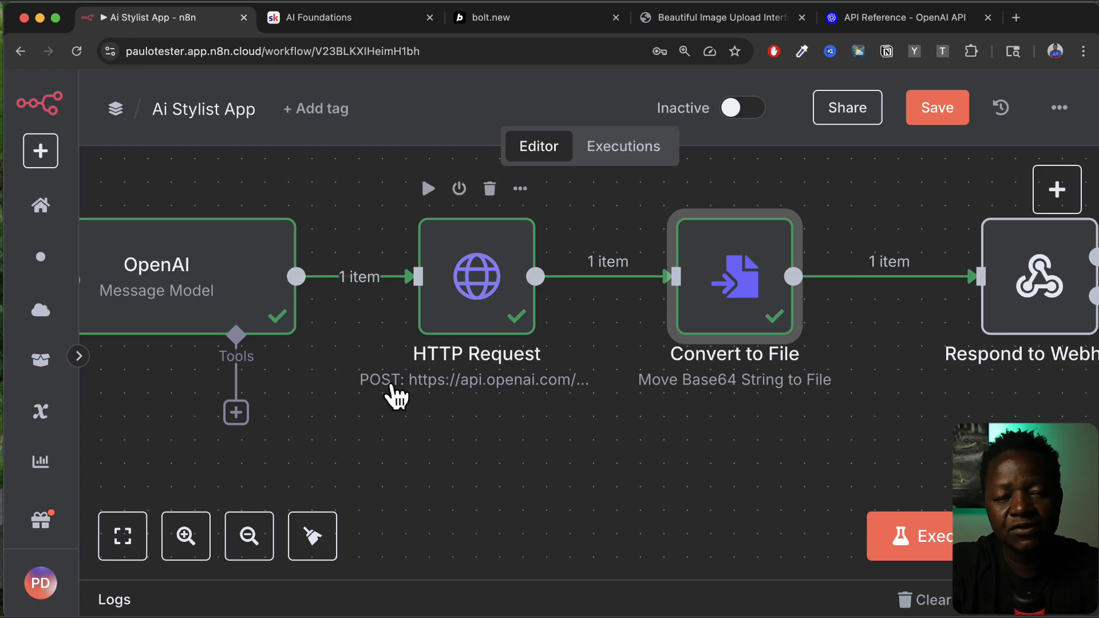
Step: Reopen the Convert to File node, view its output image, and go back to the workflow canvas
scroll(693, 326, "right", 2)
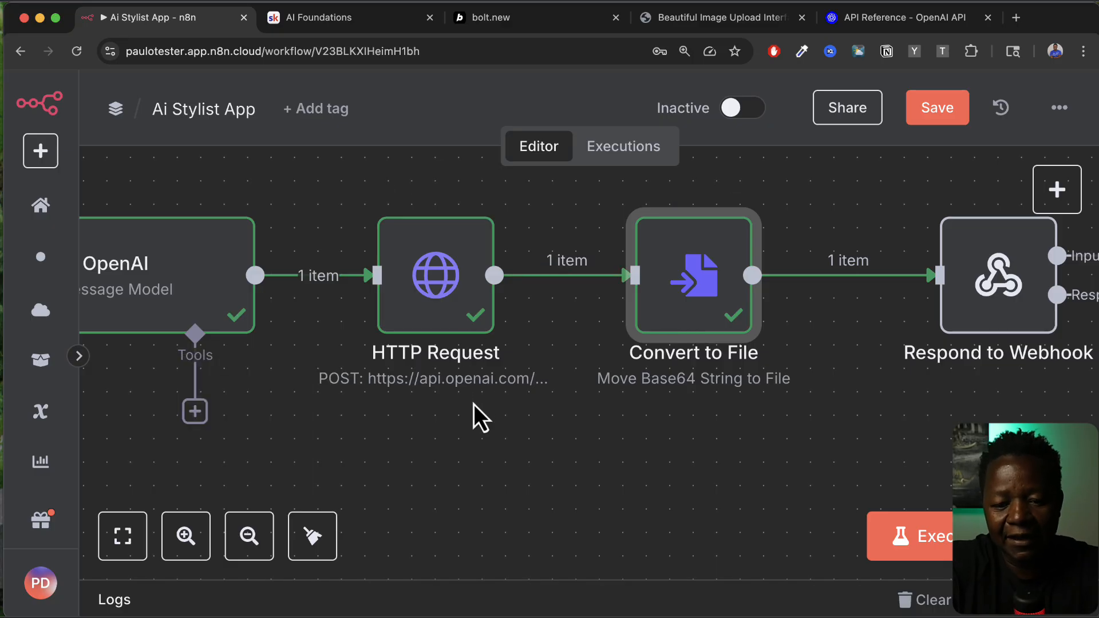
scroll(659, 389, "right", 2)
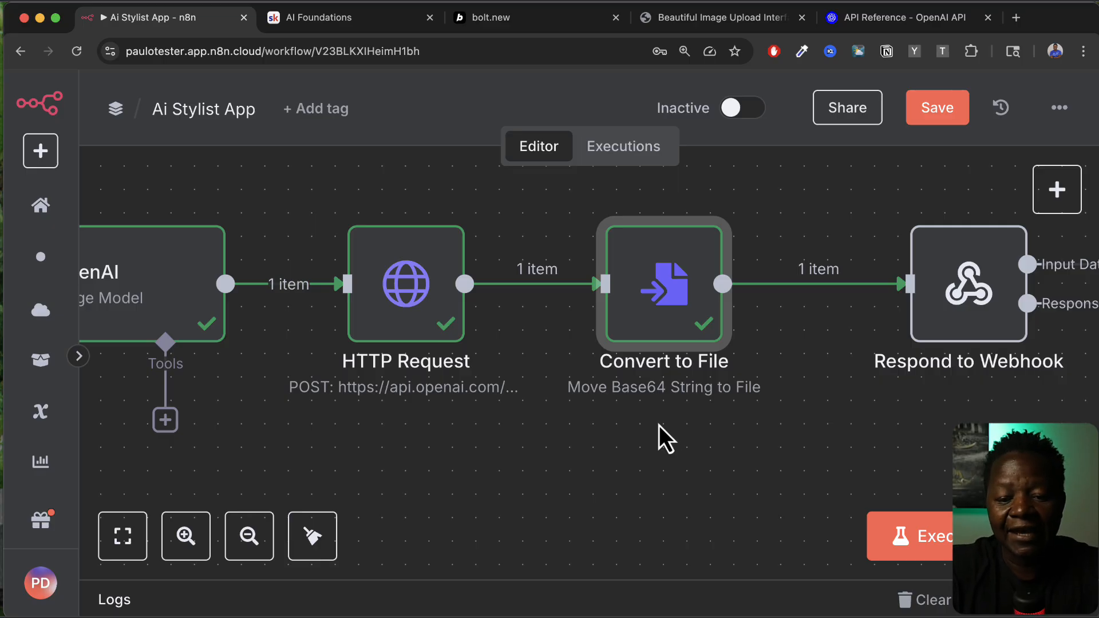
scroll(727, 405, "right", 1)
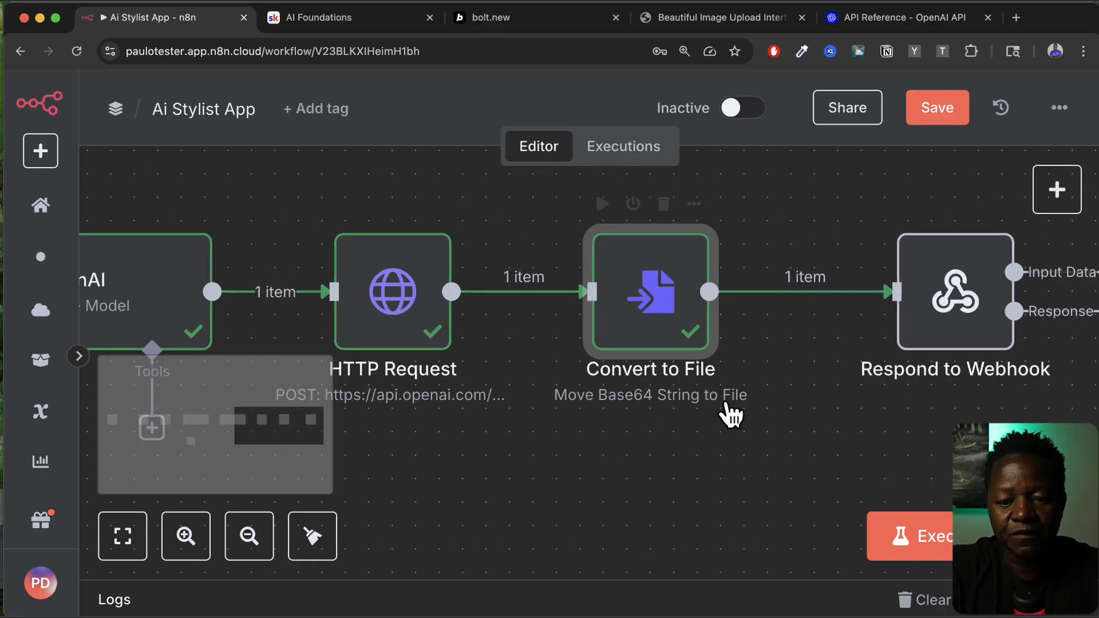
scroll(726, 404, "right", 5)
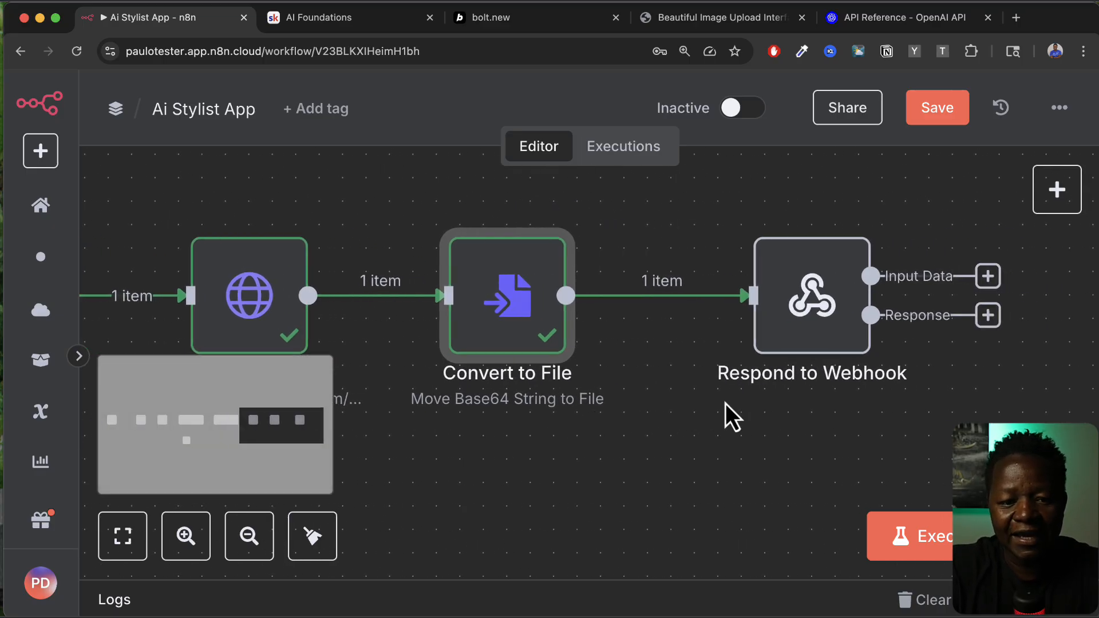
double_click(507, 331)
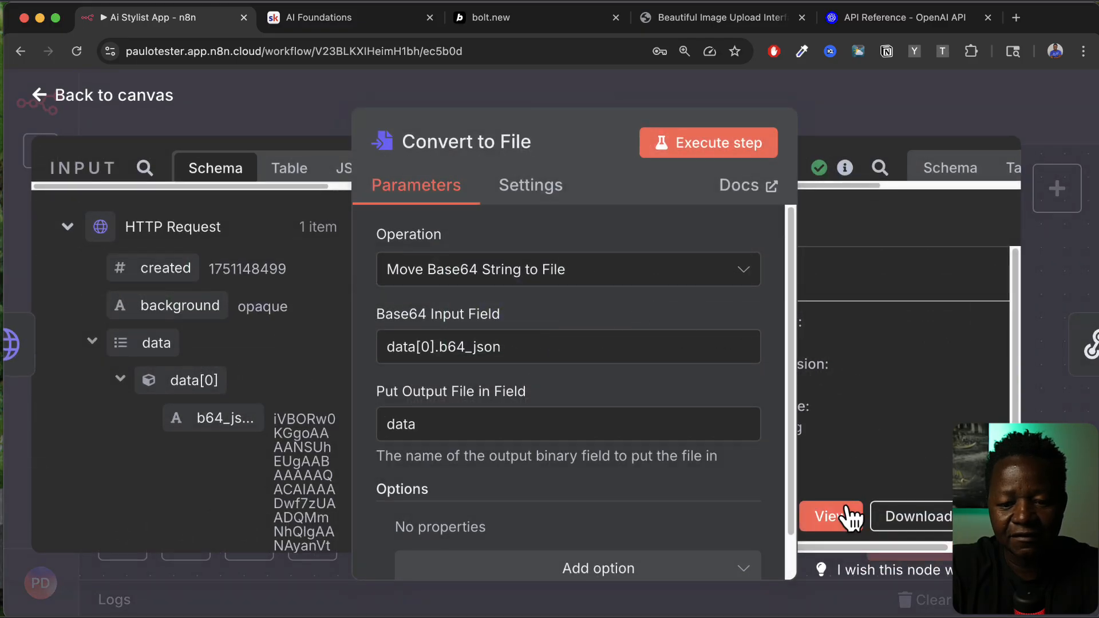
left_click(850, 517)
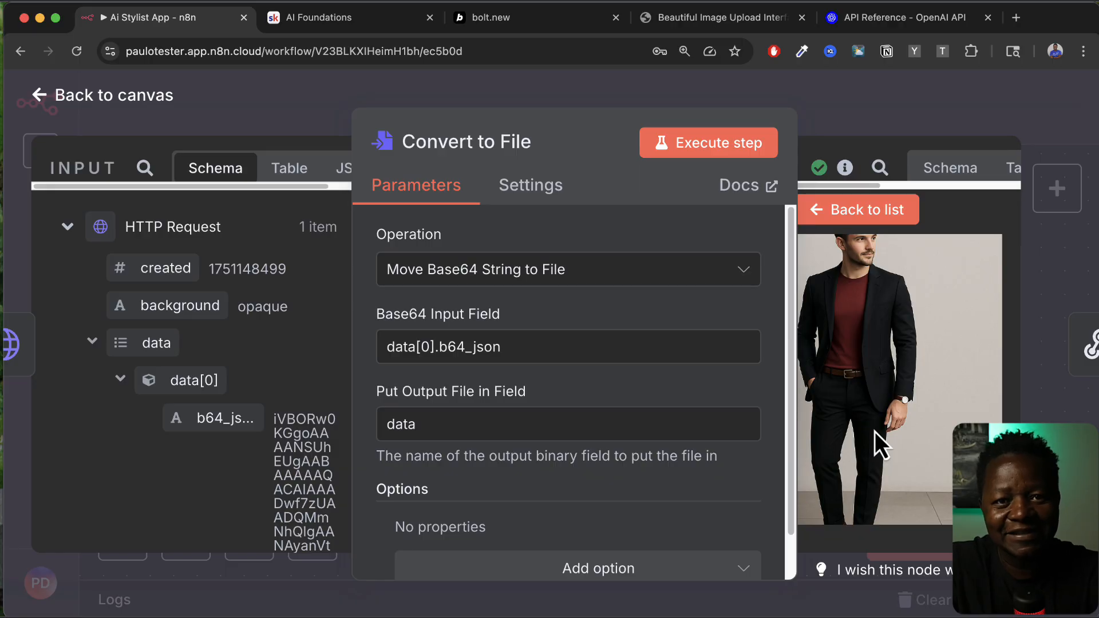
left_click(118, 96)
Step: Tidy up the node layout of the whole workflow on the canvas
scroll(438, 413, "left", 3)
scroll(439, 412, "left", 5)
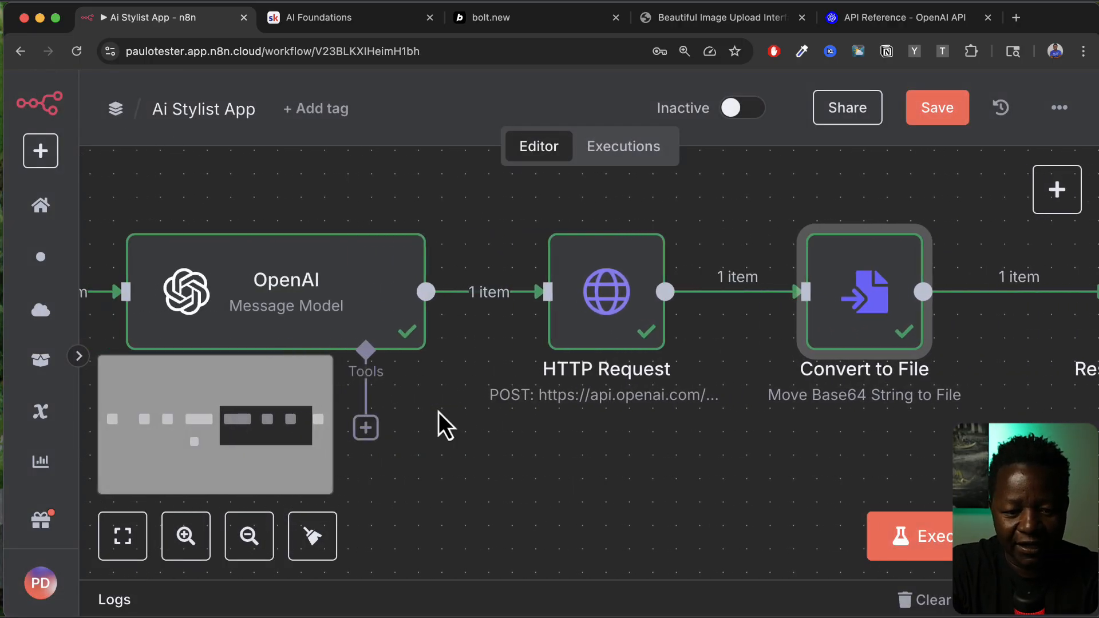
left_click(313, 536)
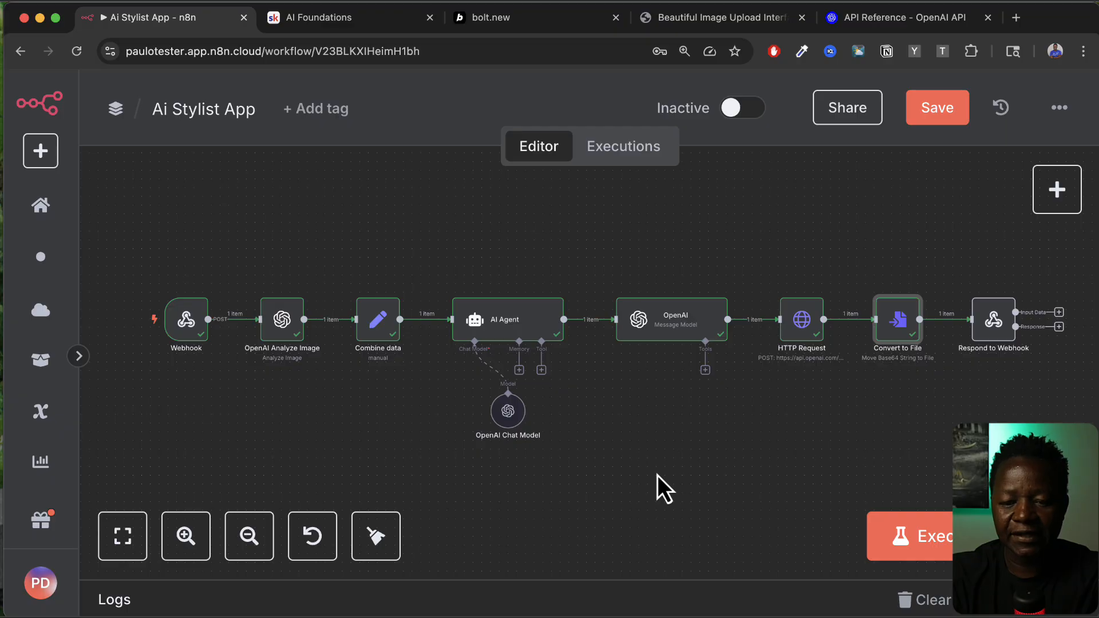
mouse_move(902, 344)
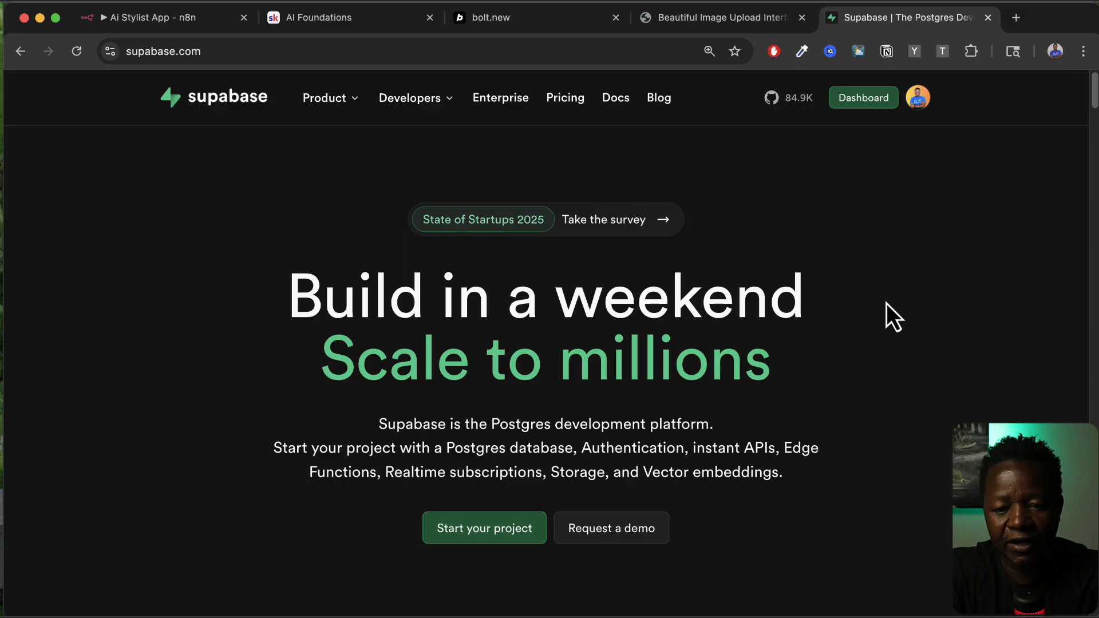
Step: Open the RAGCourse project in the magadi organization from the Supabase dashboard
left_click(859, 104)
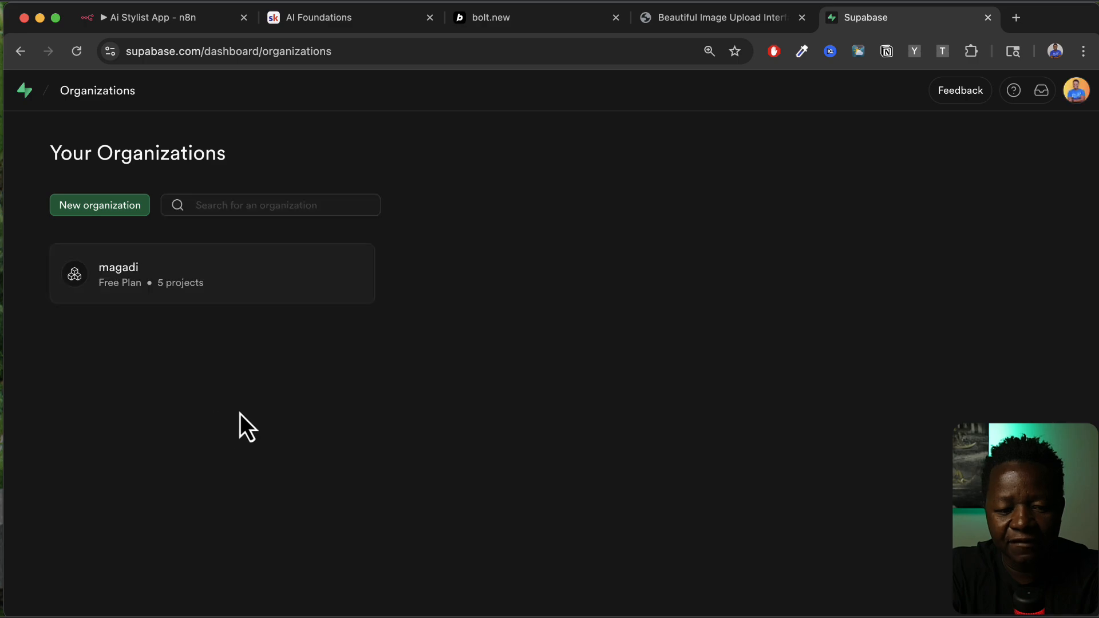
left_click(175, 277)
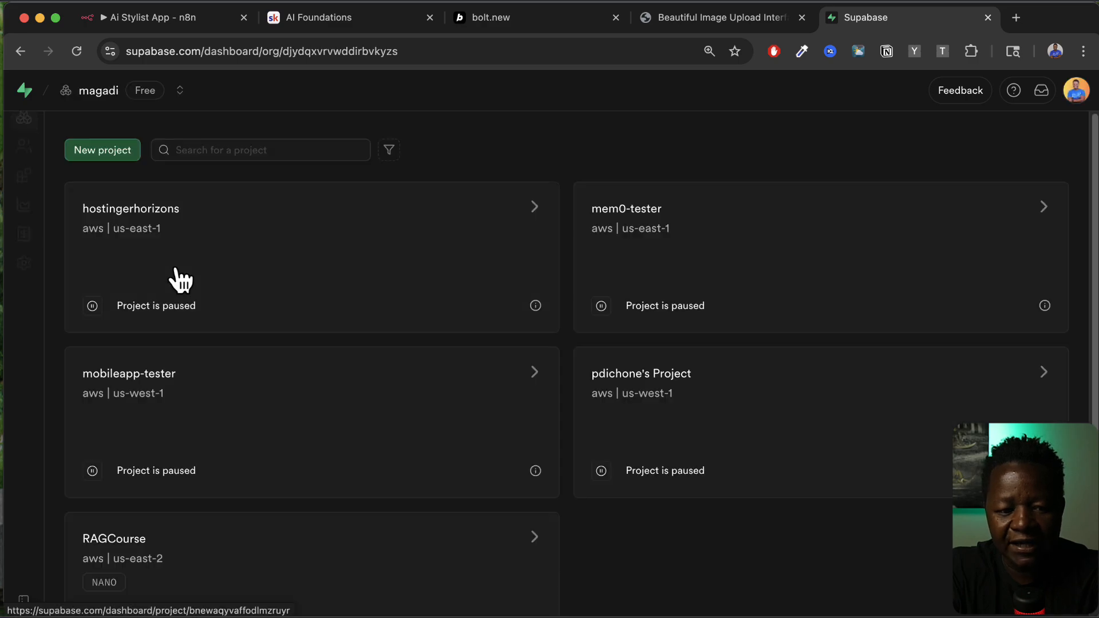
scroll(507, 491, "down", 3)
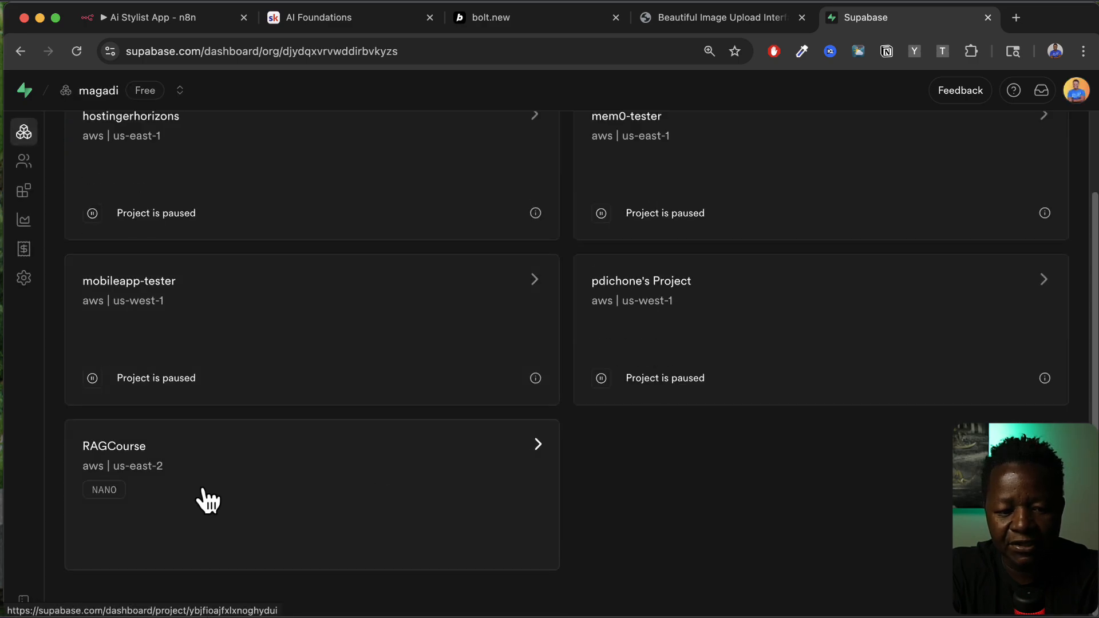
left_click(234, 460)
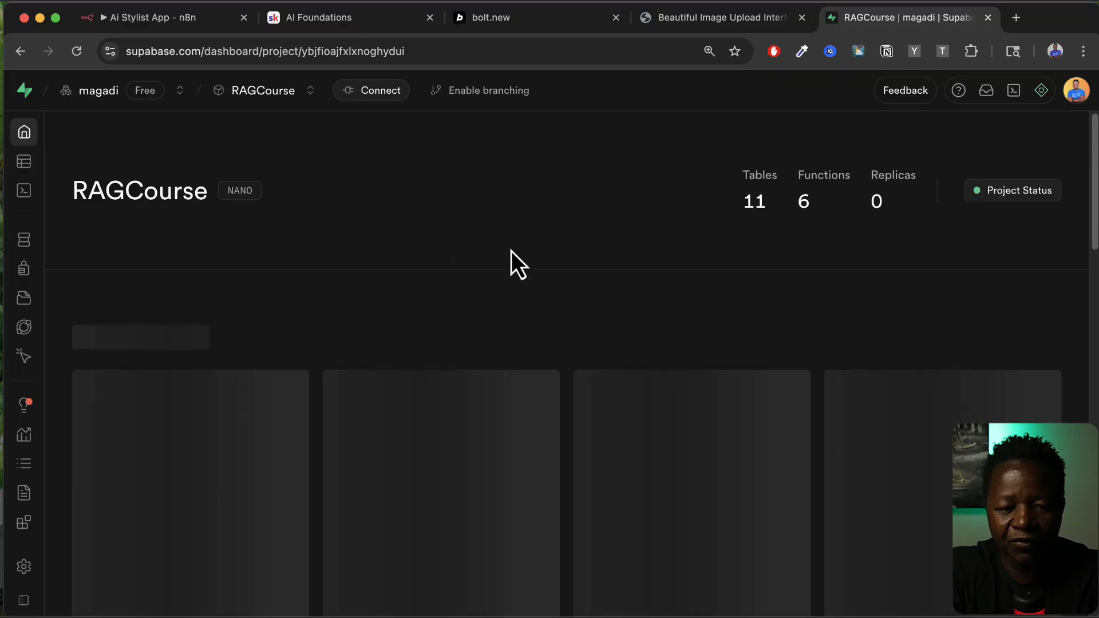
scroll(281, 466, "down", 1)
scroll(281, 466, "up", 1)
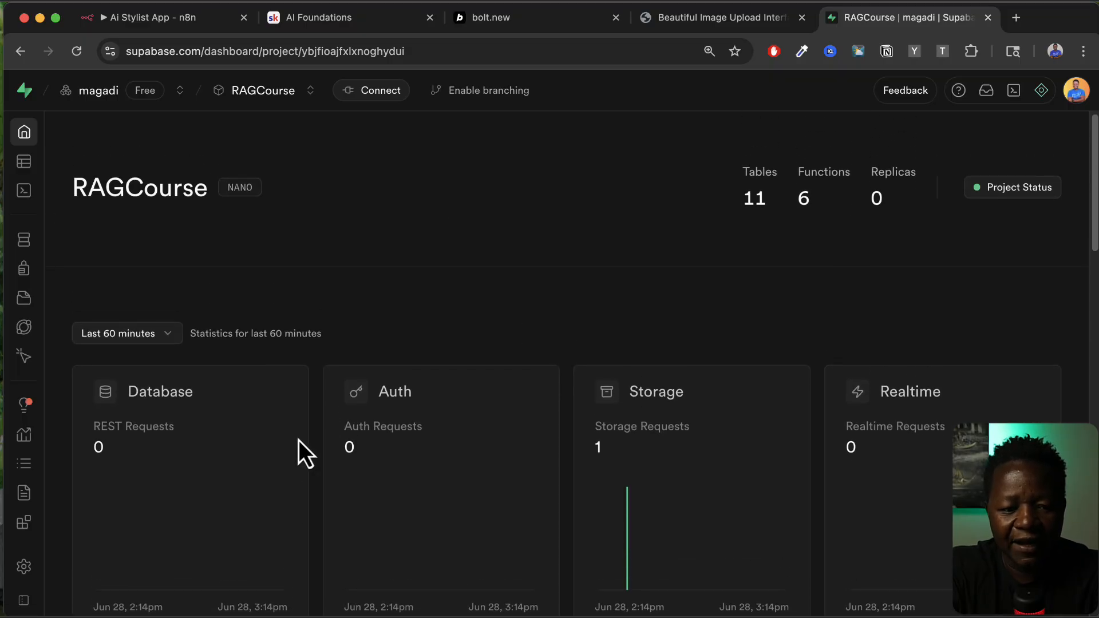
Step: Browse the project's files and images storage buckets, previewing the stored image in the 2025-06-28T13:29:47.527 folder
mouse_move(26, 238)
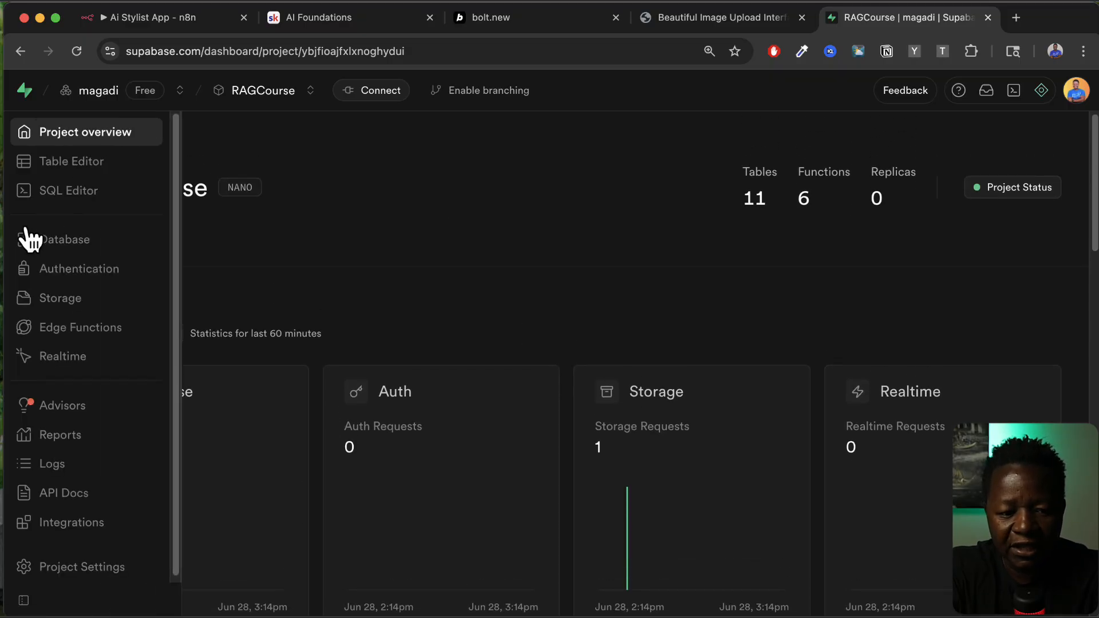
left_click(60, 306)
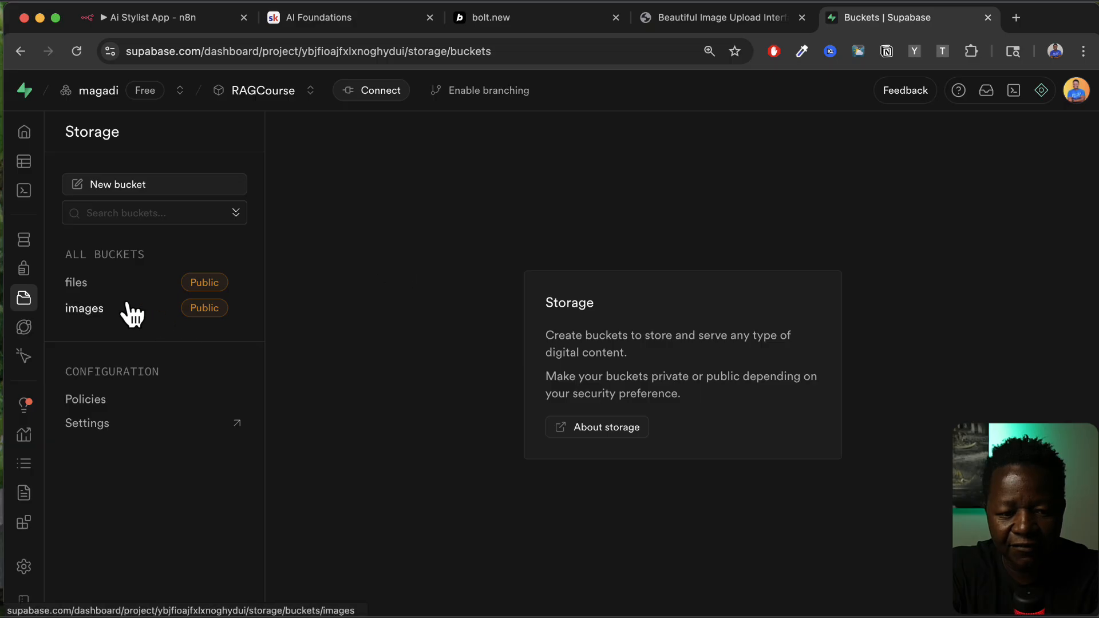
left_click(93, 289)
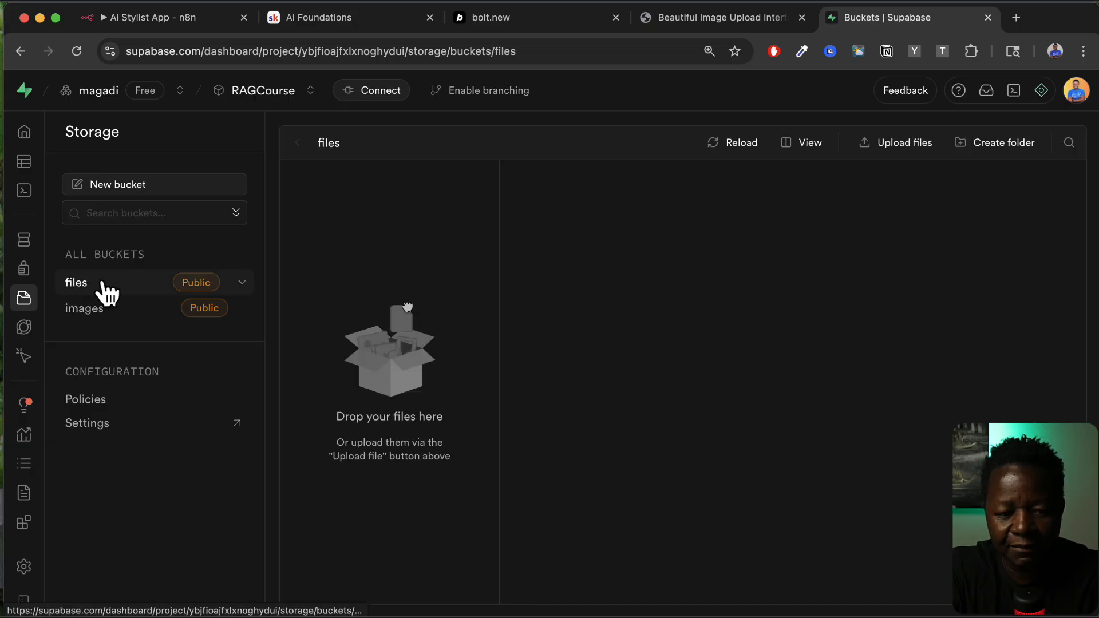
left_click(86, 310)
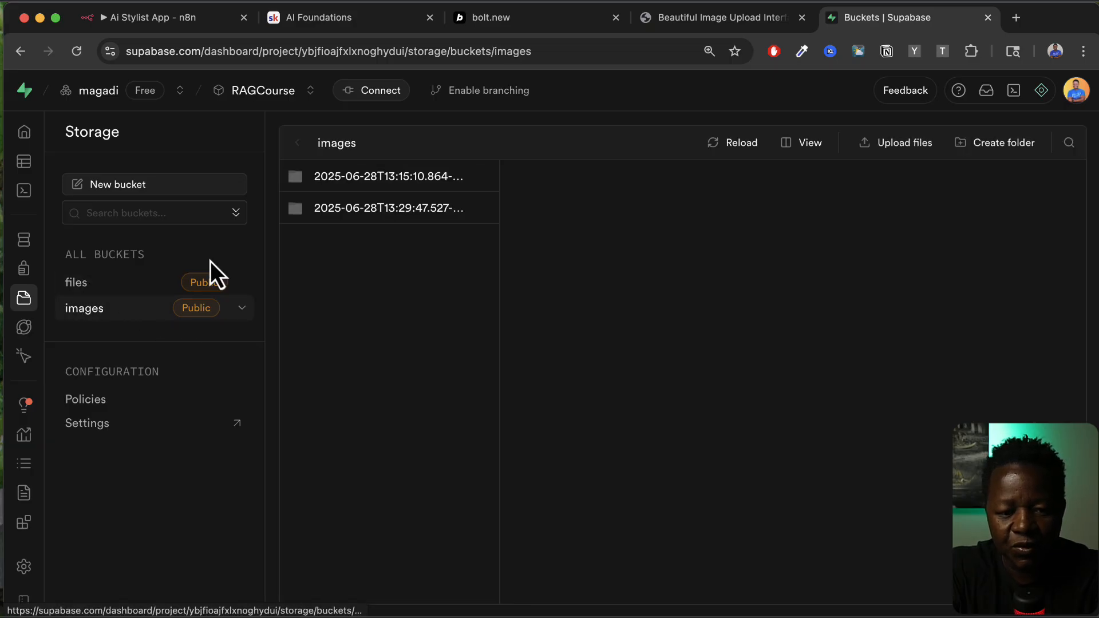
left_click(372, 208)
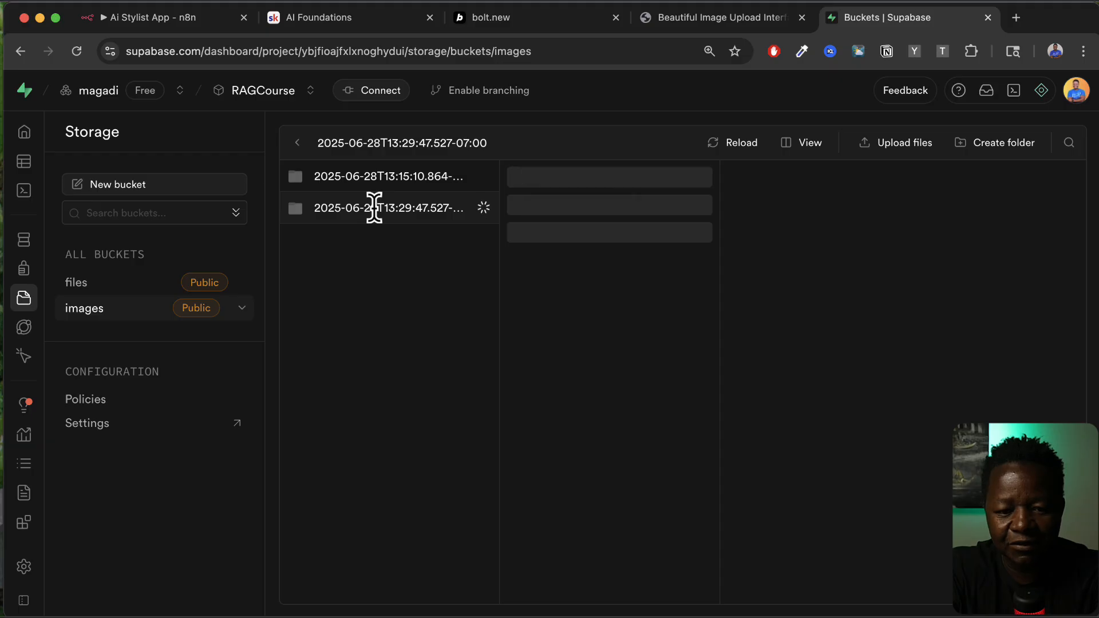
left_click(623, 181)
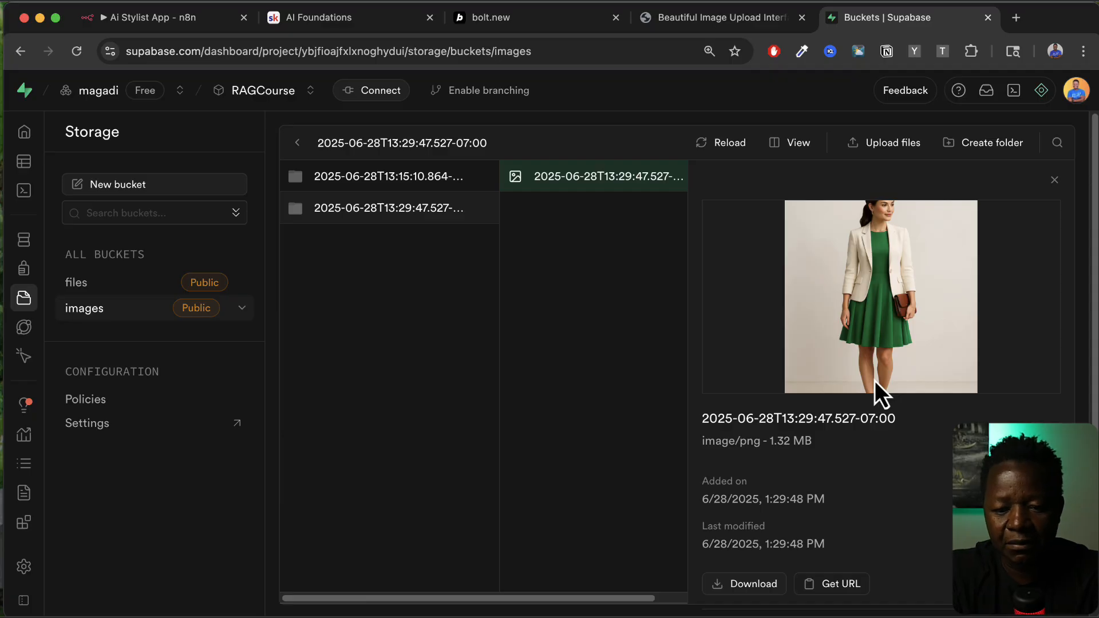
left_click(435, 178)
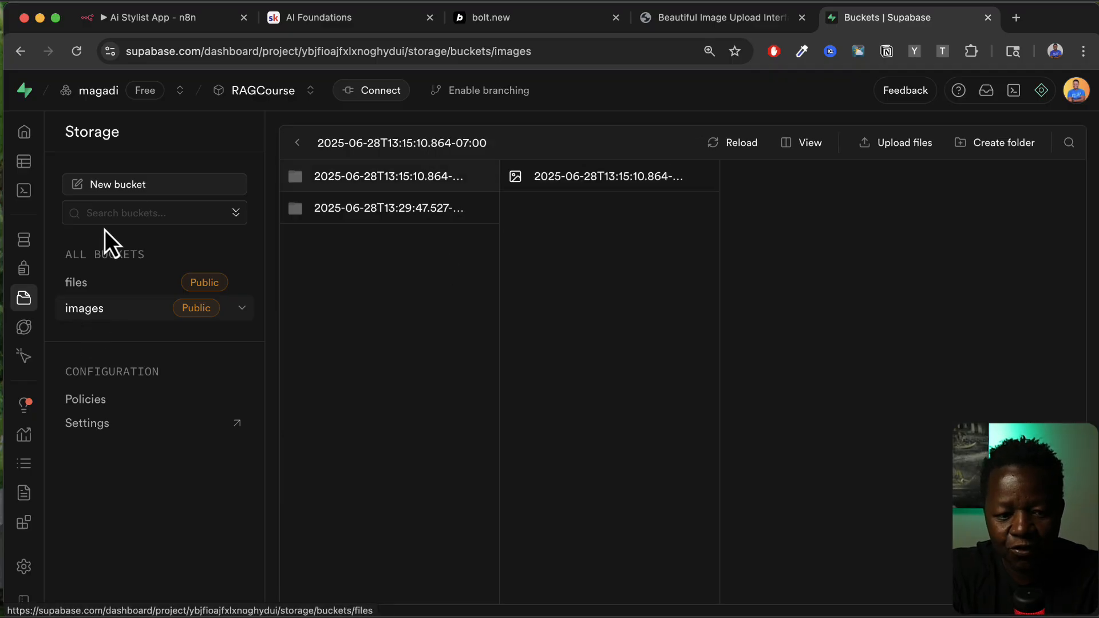
left_click(142, 187)
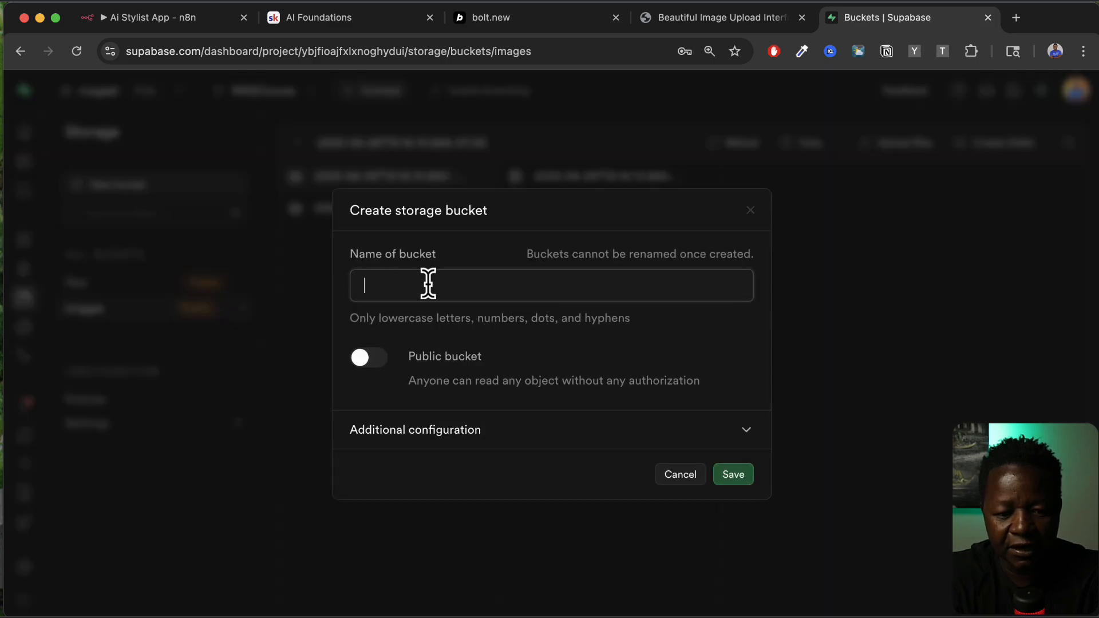
type("imagesx")
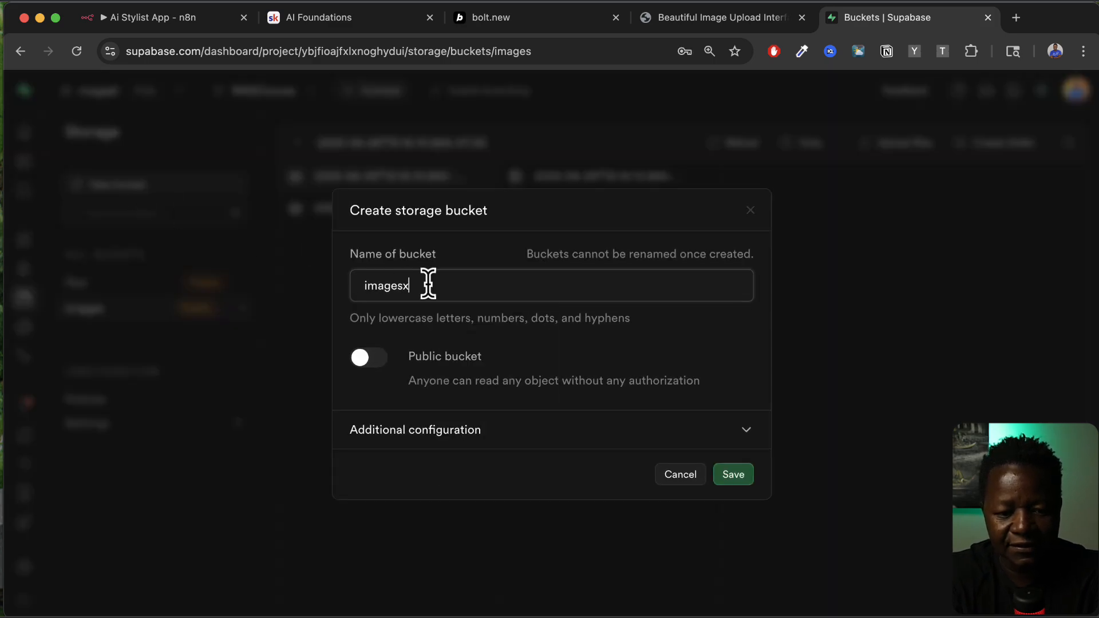
key("BackSpace")
key("BackSpace")
key("BackSpace")
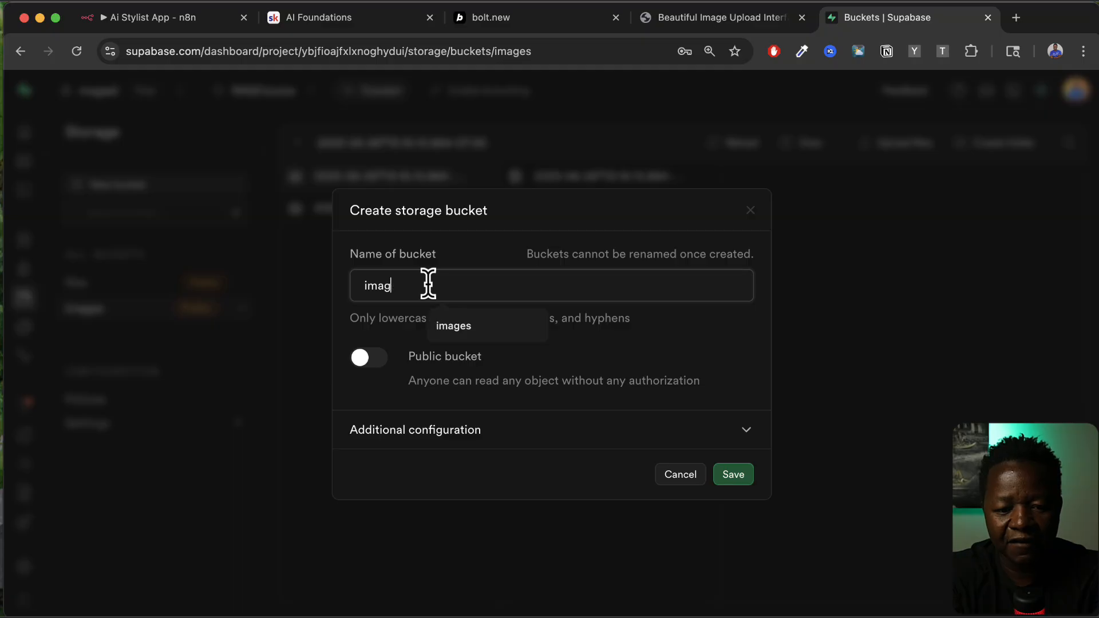
left_click(458, 326)
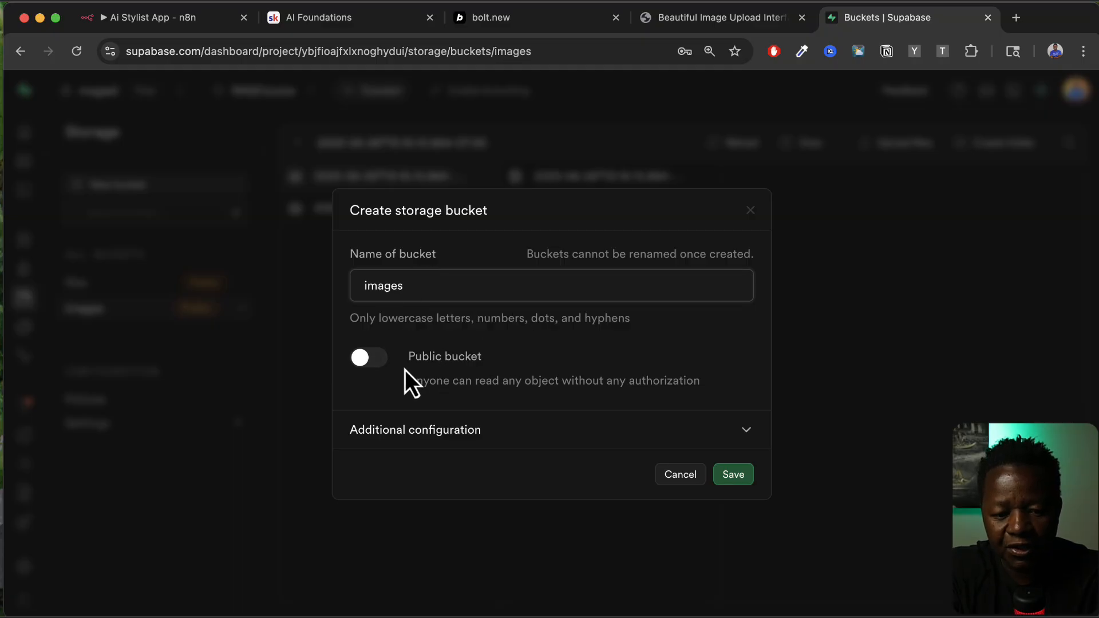
left_click(370, 358)
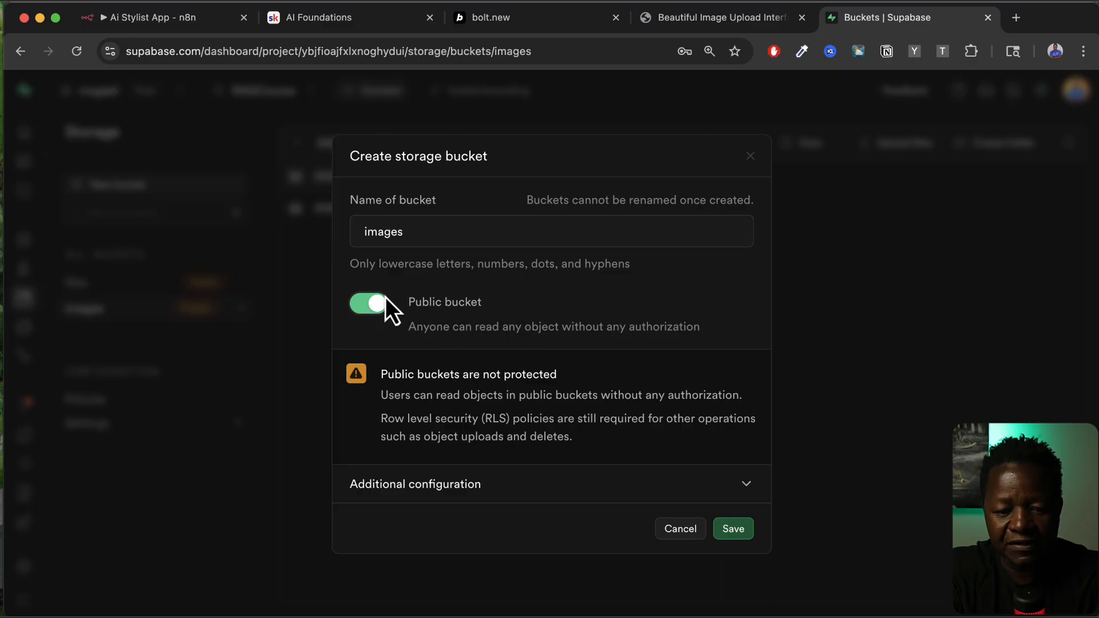
left_click(371, 305)
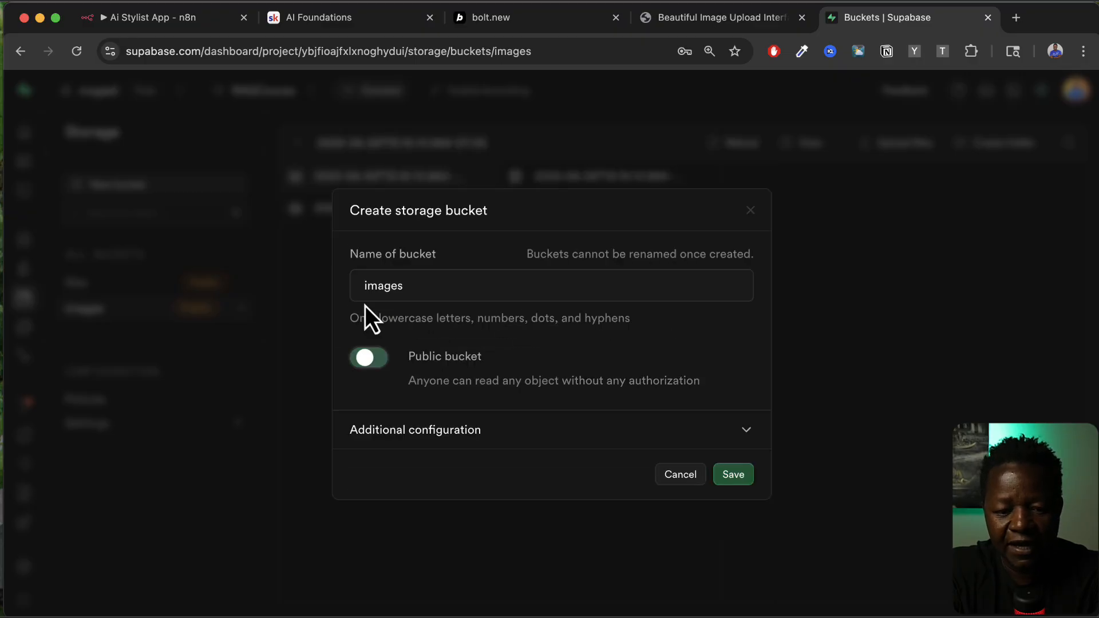
left_click(704, 476)
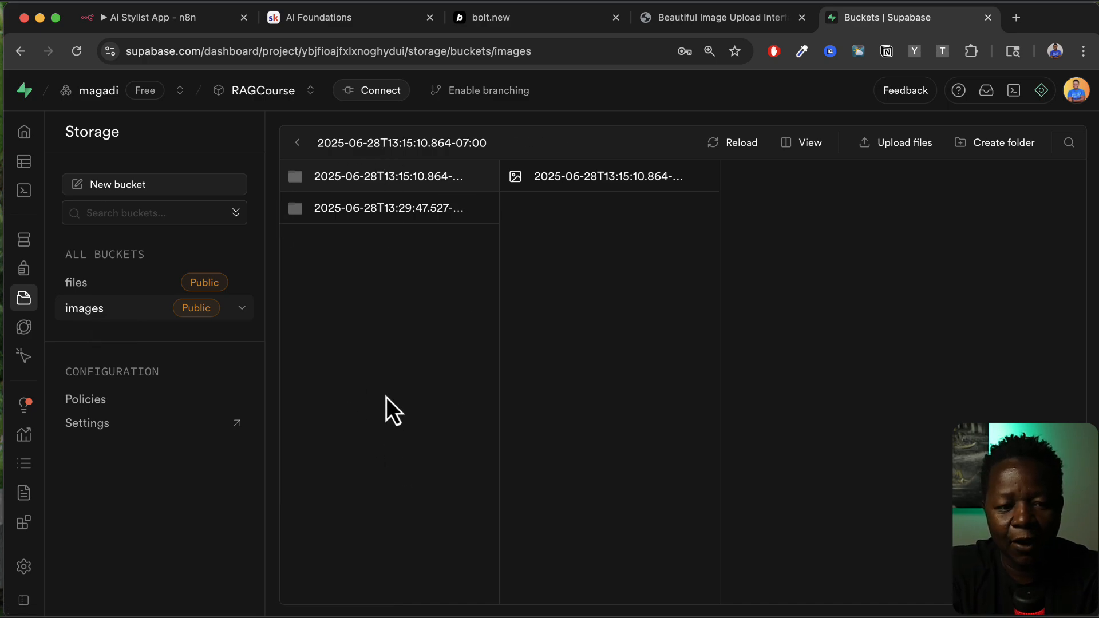
Step: Switch back to n8n and save the Ai Stylist App workflow
left_click(158, 17)
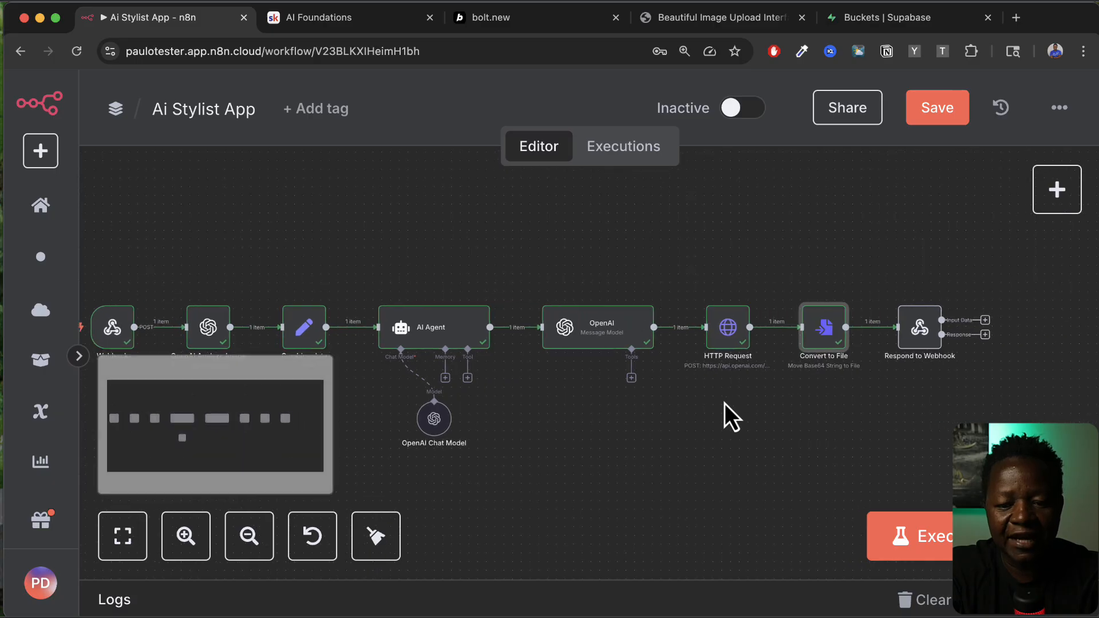
scroll(724, 404, "right", 5)
left_click(939, 114)
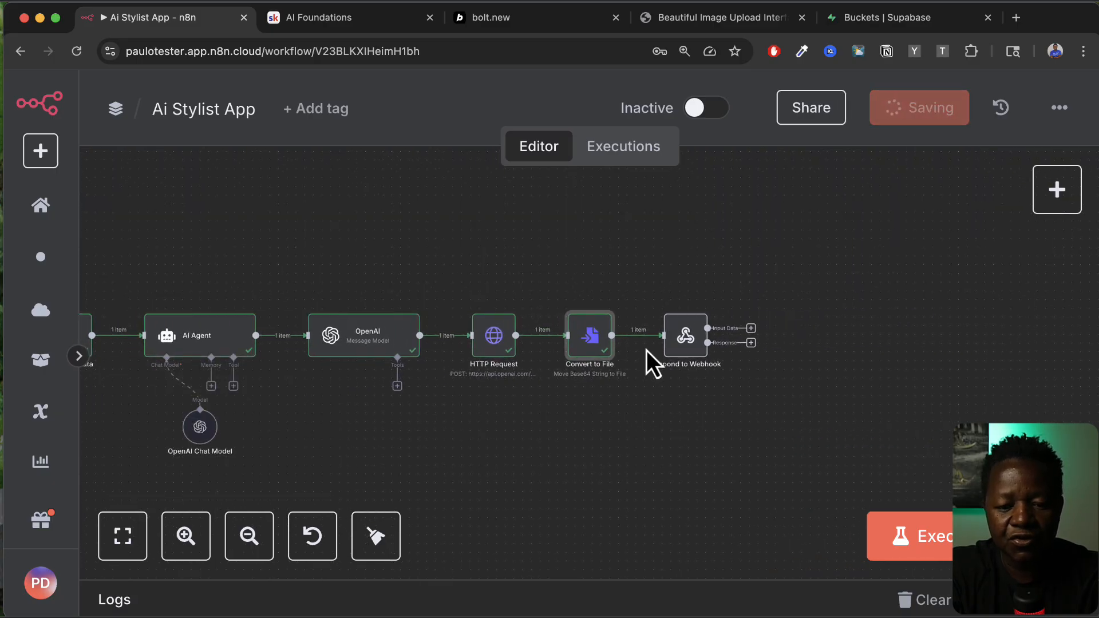
Step: Insert a second HTTP Request node between Convert to File and Respond to Webhook
mouse_move(646, 343)
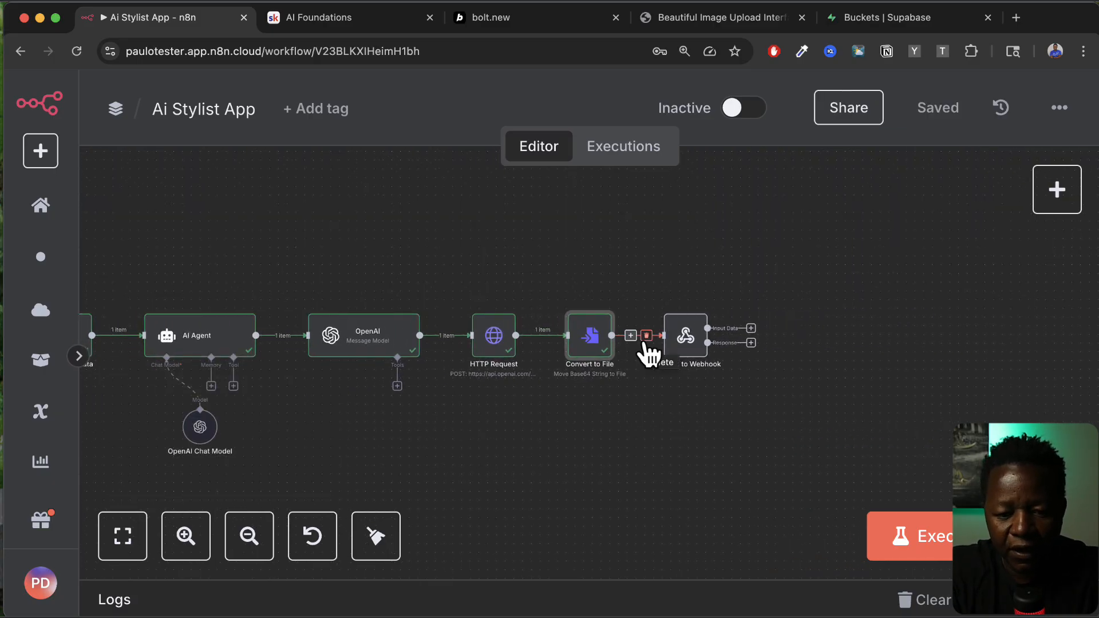
scroll(646, 347, "up", 5)
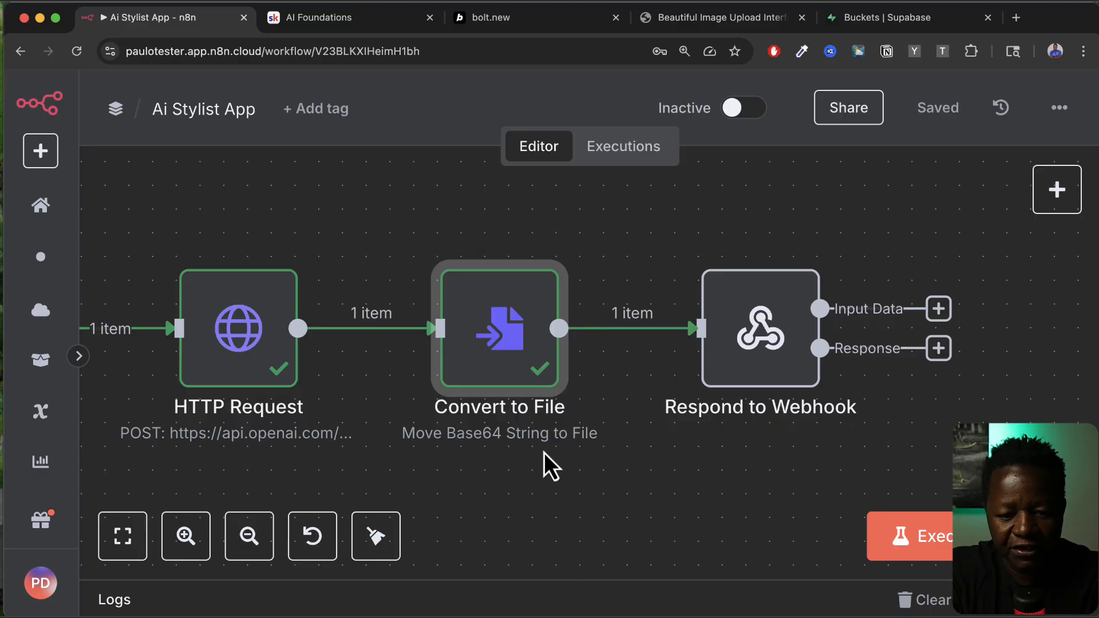
scroll(573, 470, "right", 3)
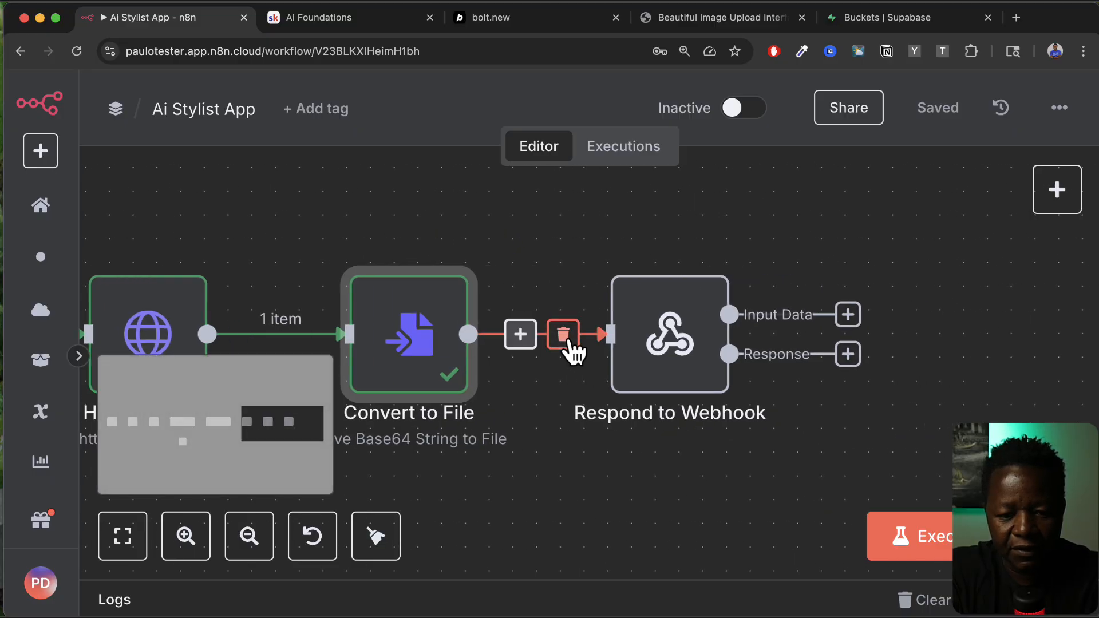
left_click(523, 337)
type("htt")
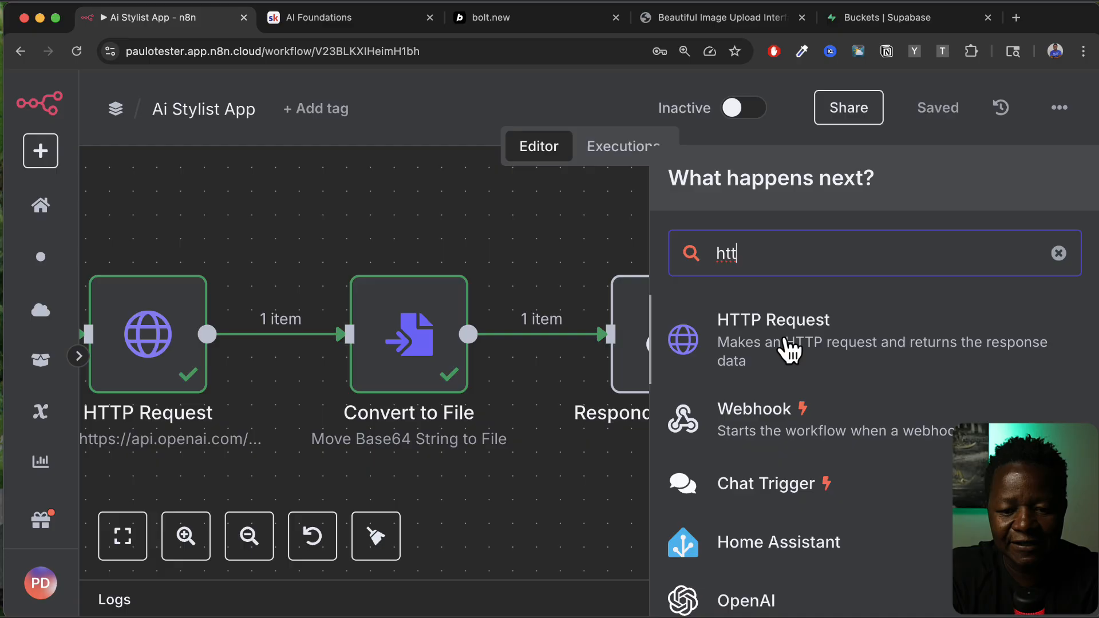
left_click(790, 350)
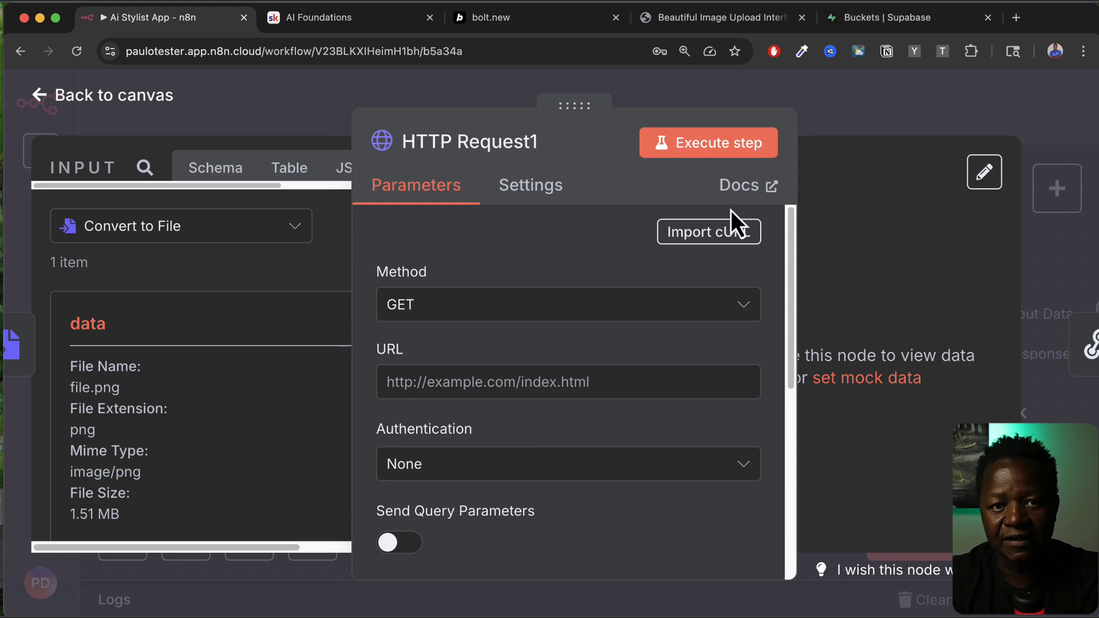
Step: Switch to Supabase and examine the anon and service_role entries in the RAGCourse project's API key settings
left_click(860, 18)
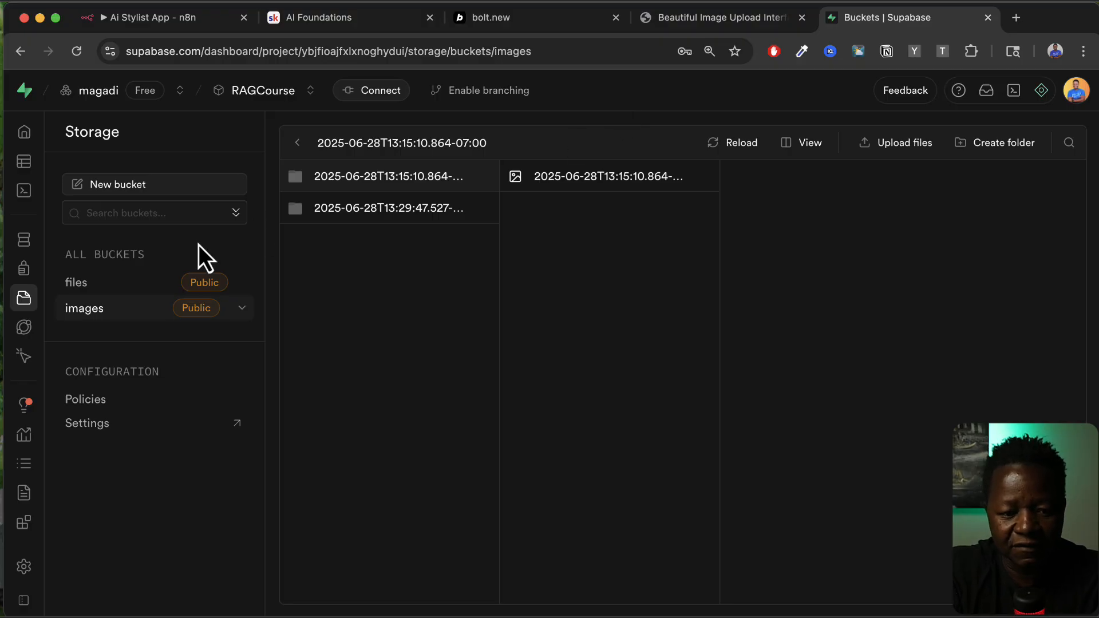
mouse_move(42, 321)
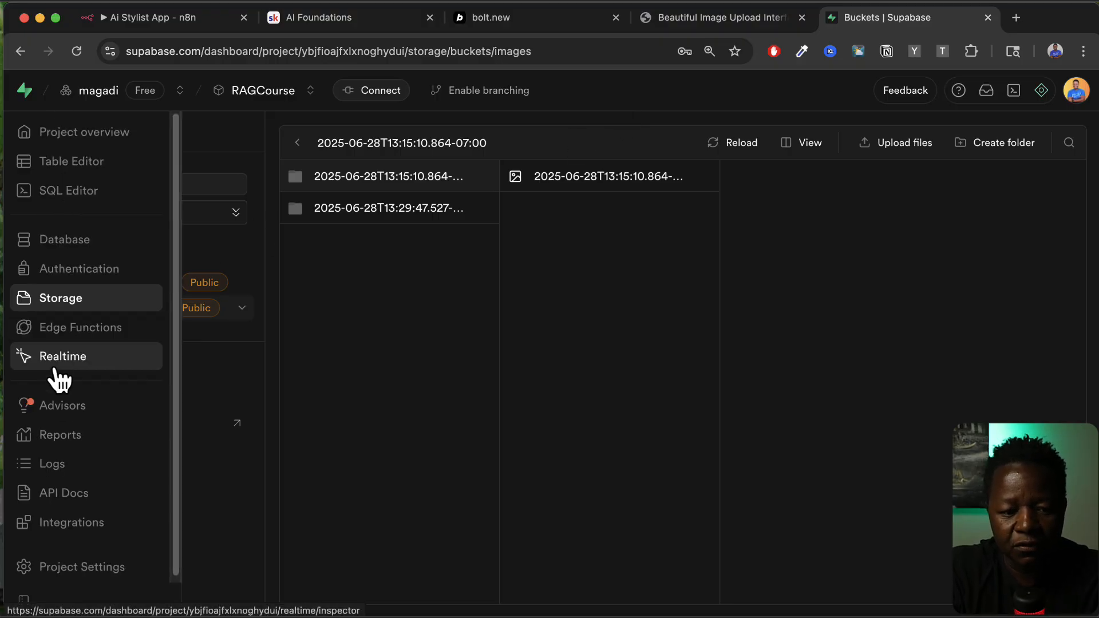
left_click(80, 567)
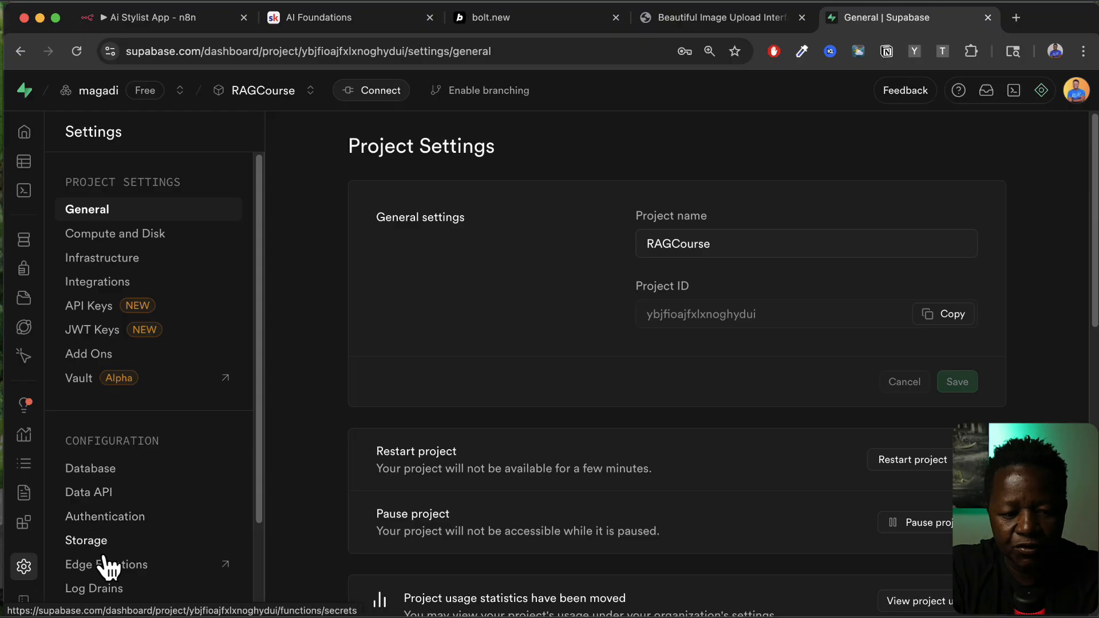
left_click(97, 309)
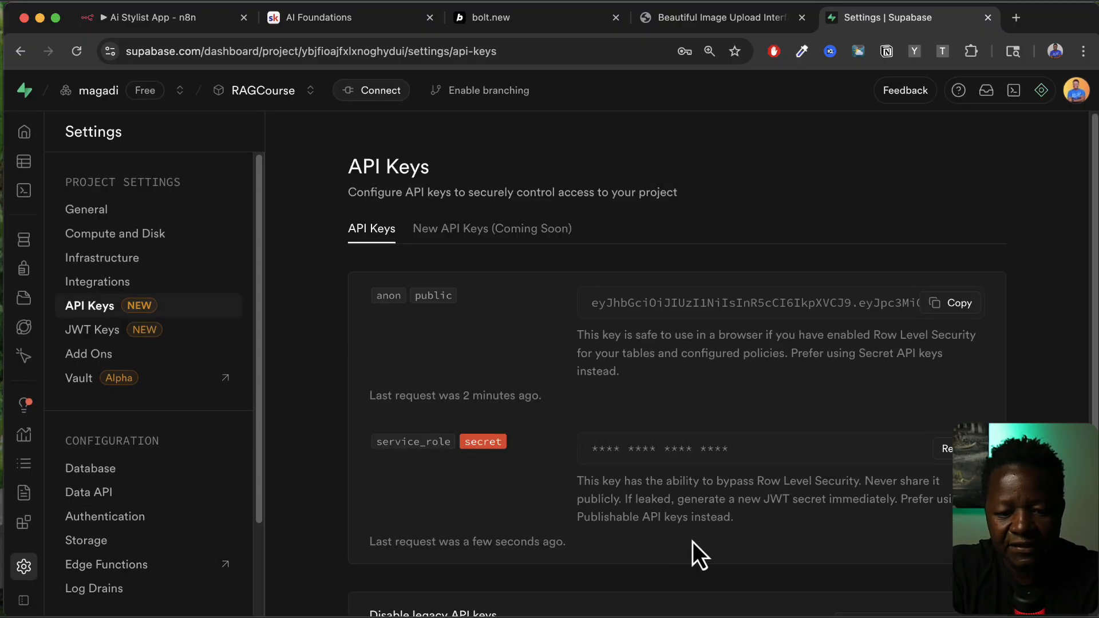
scroll(692, 528, "down", 3)
scroll(479, 224, "up", 2)
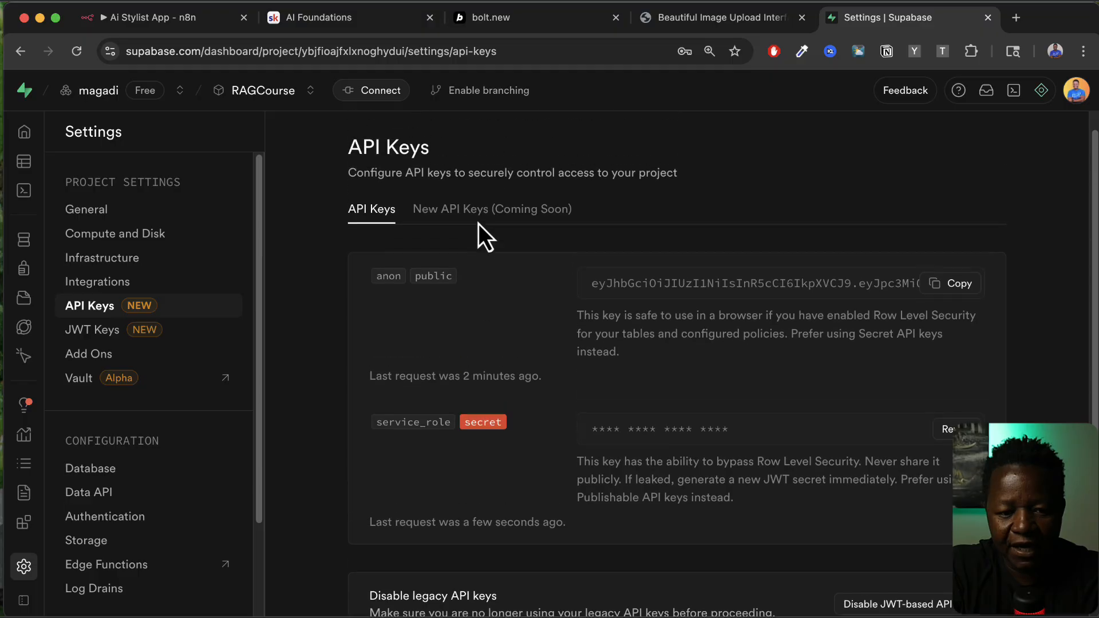
scroll(479, 225, "up", 1)
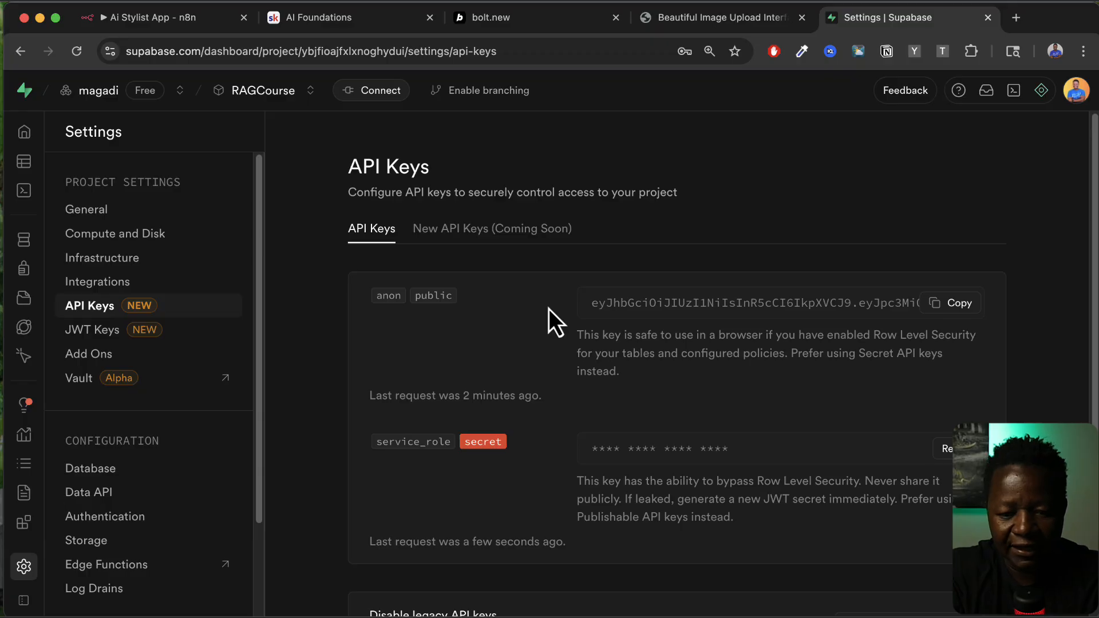
scroll(610, 477, "down", 2)
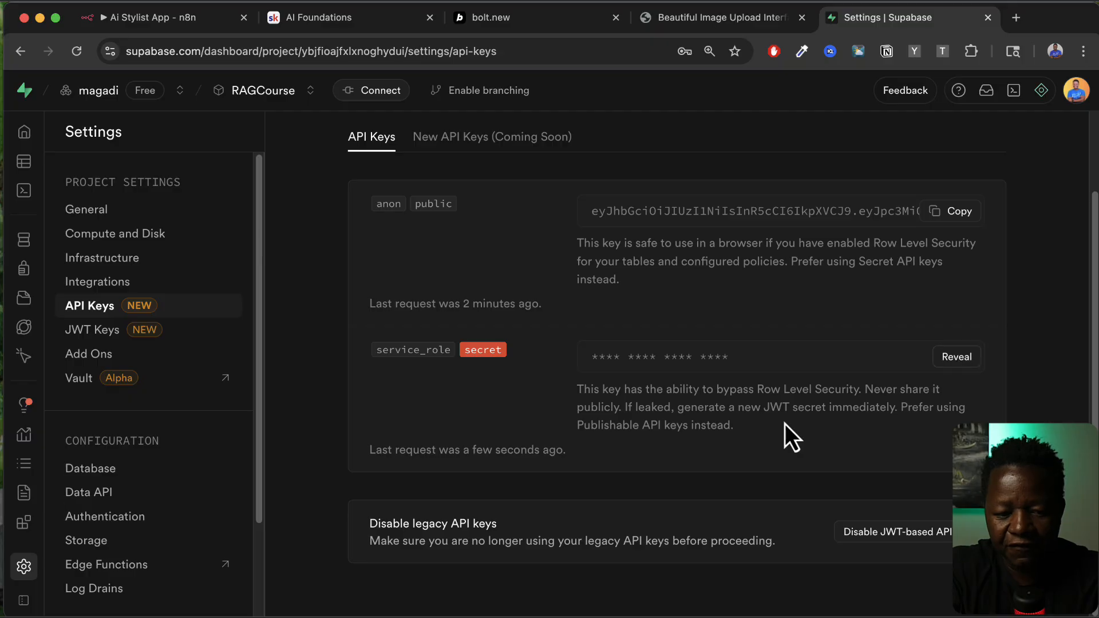
Step: Switch back to n8n and rename the new HTTP Request node as Send Image to Supabase
left_click(177, 26)
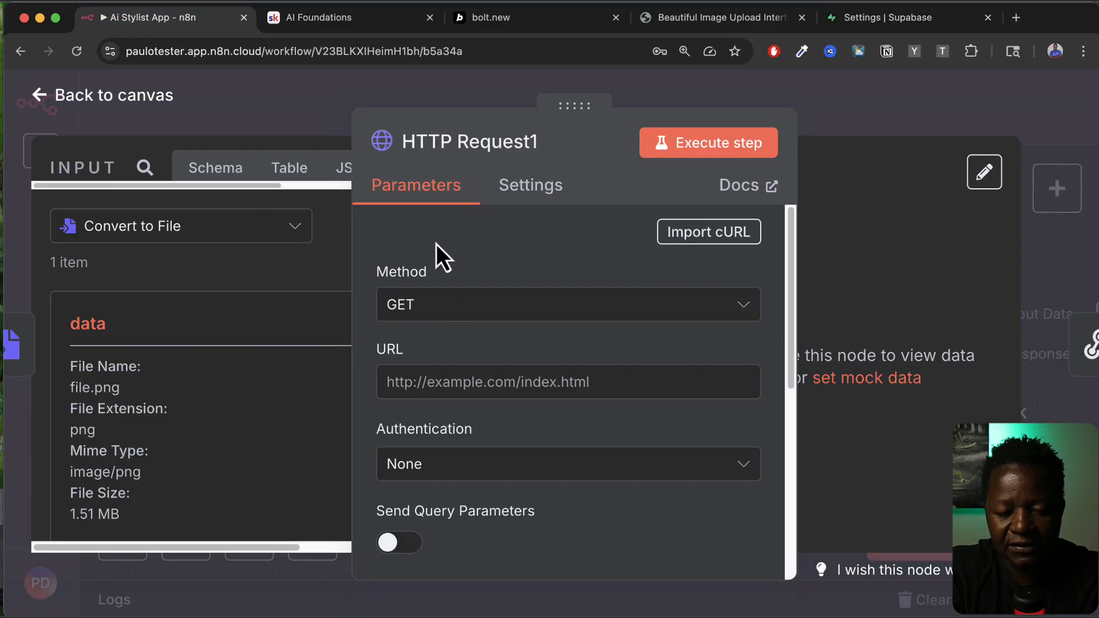
left_click(550, 142)
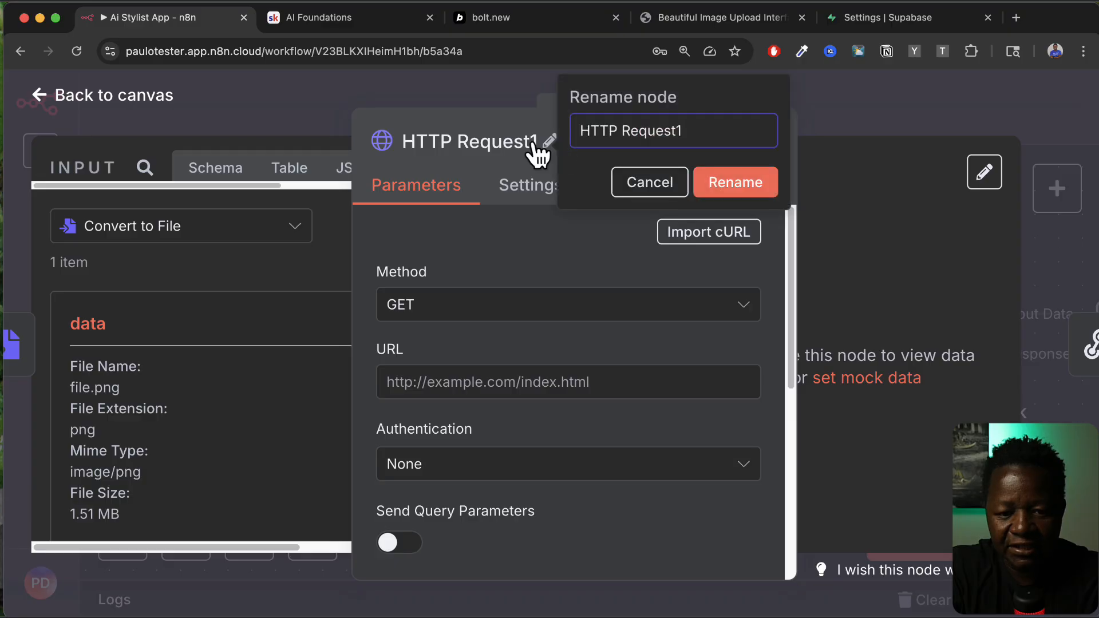
key("super+a")
type("Se")
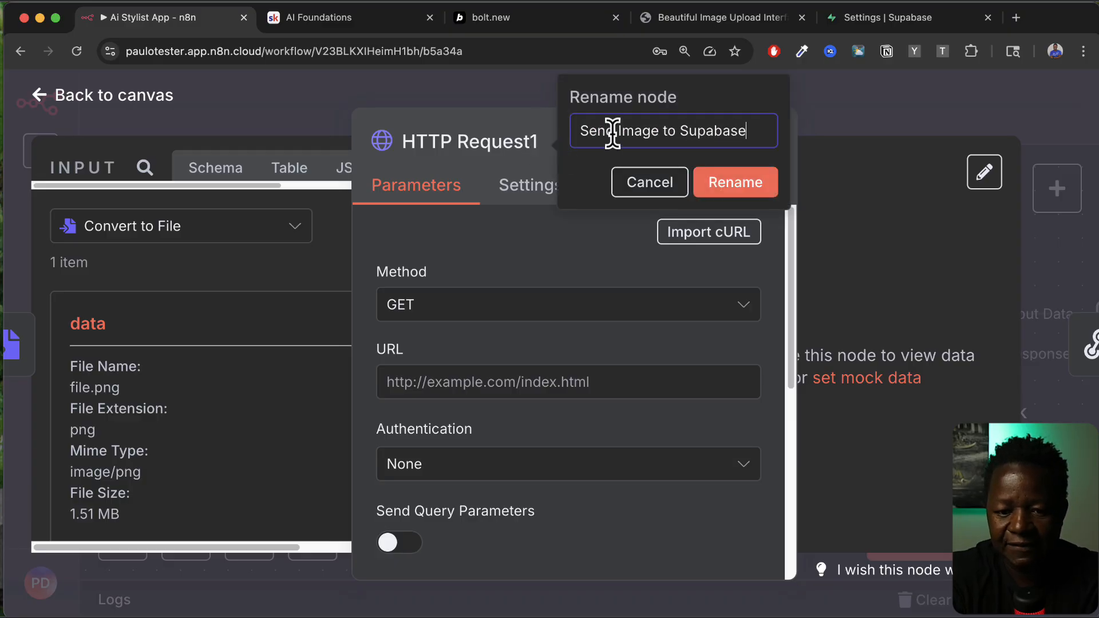
type("nd Image to Supabase")
key("Return")
Step: Set the Send Image to Supabase node's request method to POST
left_click(481, 284)
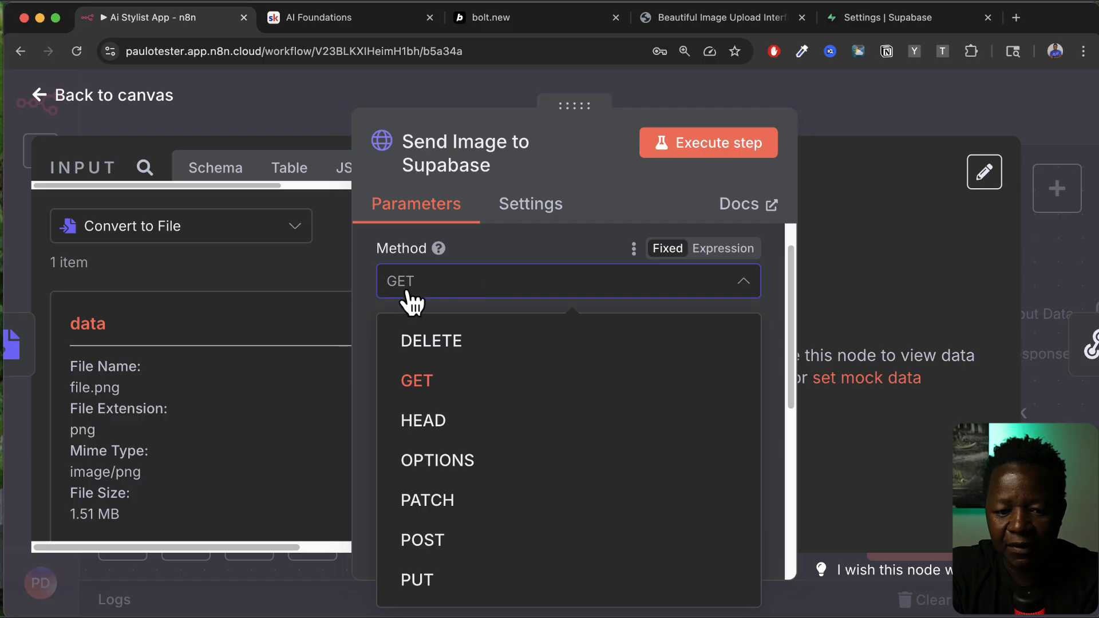
left_click(437, 540)
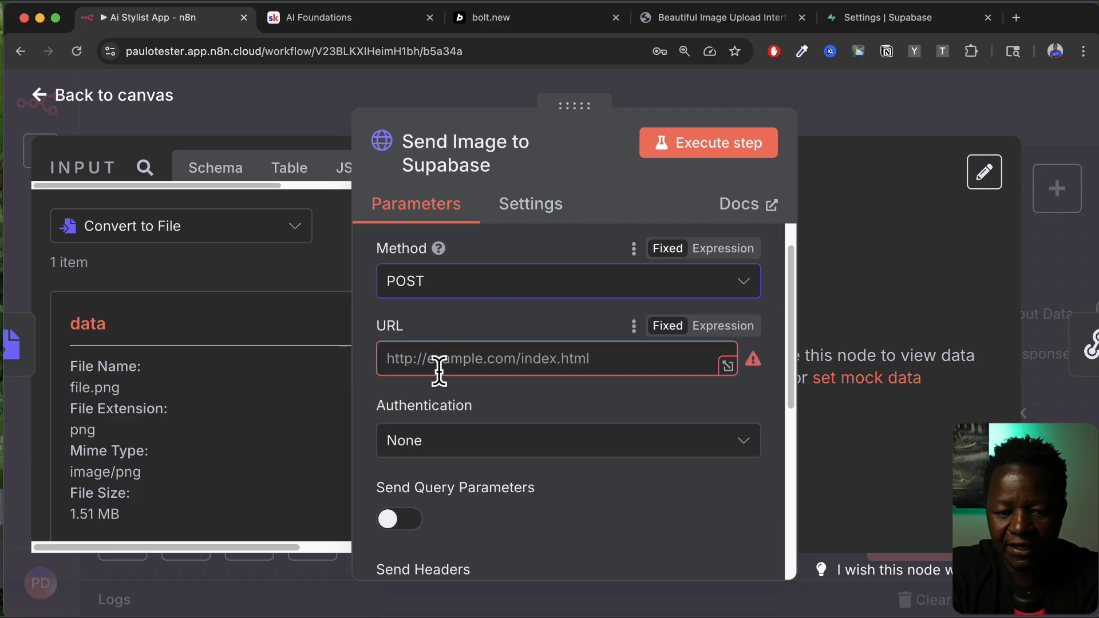
left_click(422, 358)
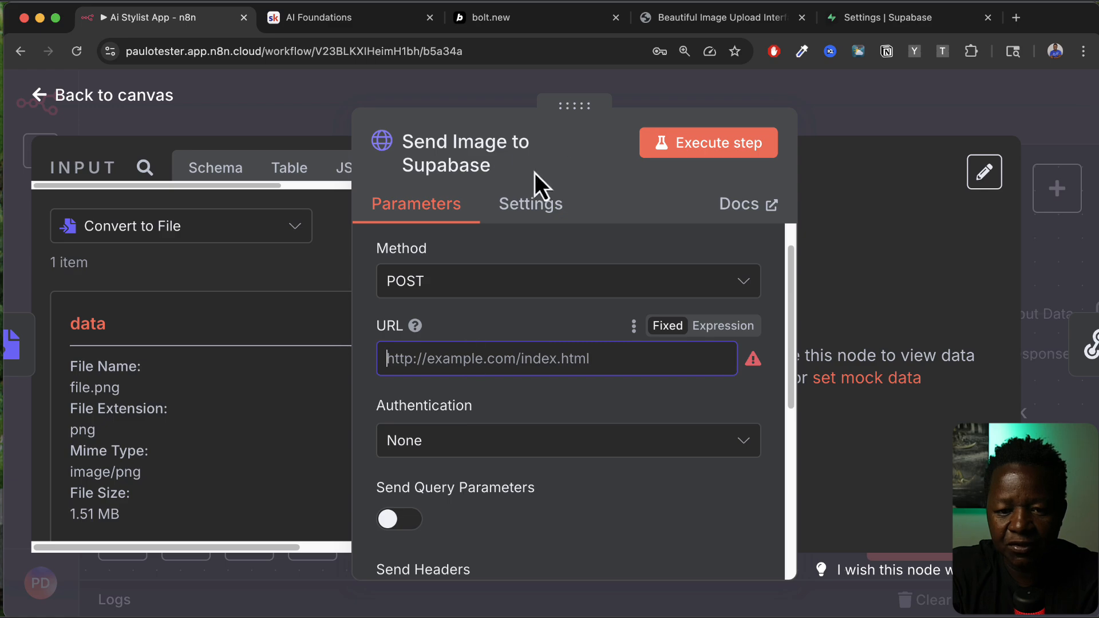
Step: Switch to Supabase and copy the project URL from the RAGCourse Data API settings
left_click(881, 16)
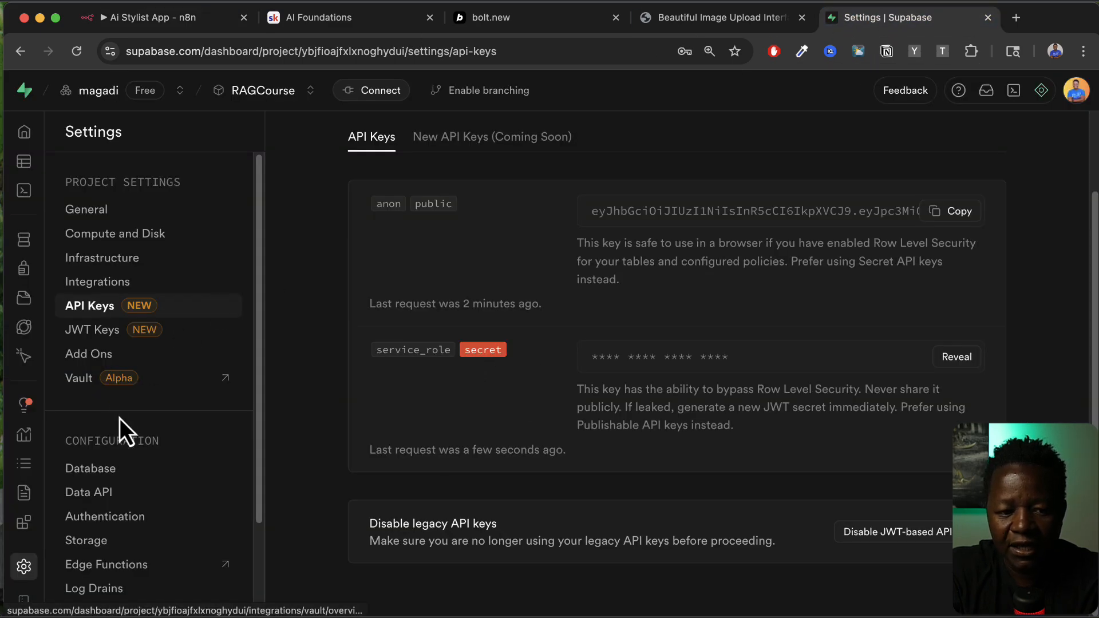
scroll(123, 437, "down", 4)
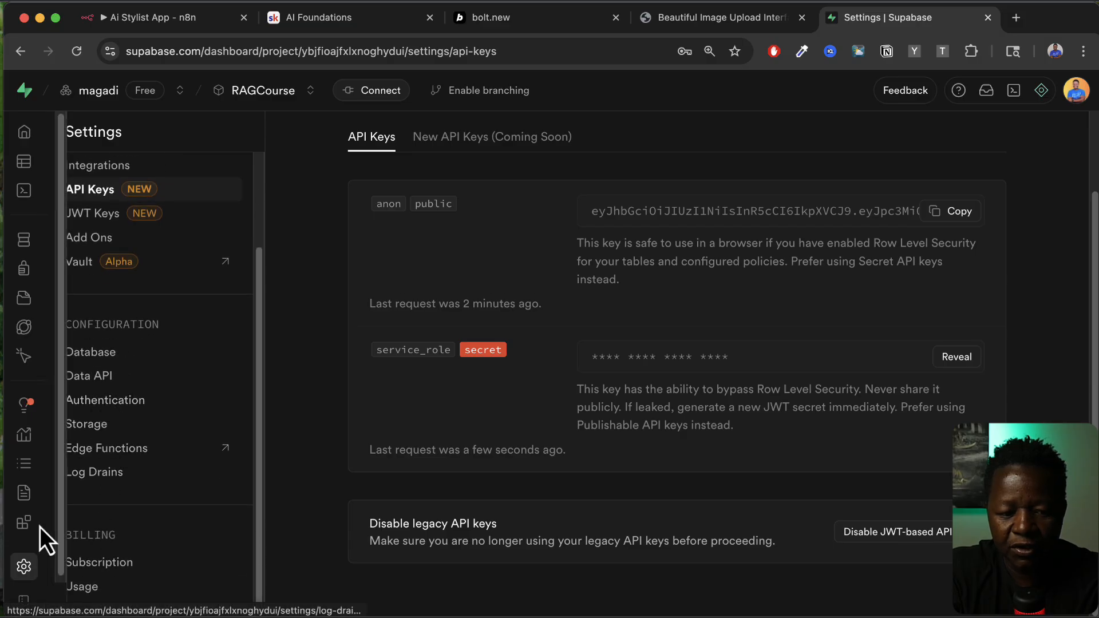
mouse_move(36, 573)
left_click(75, 568)
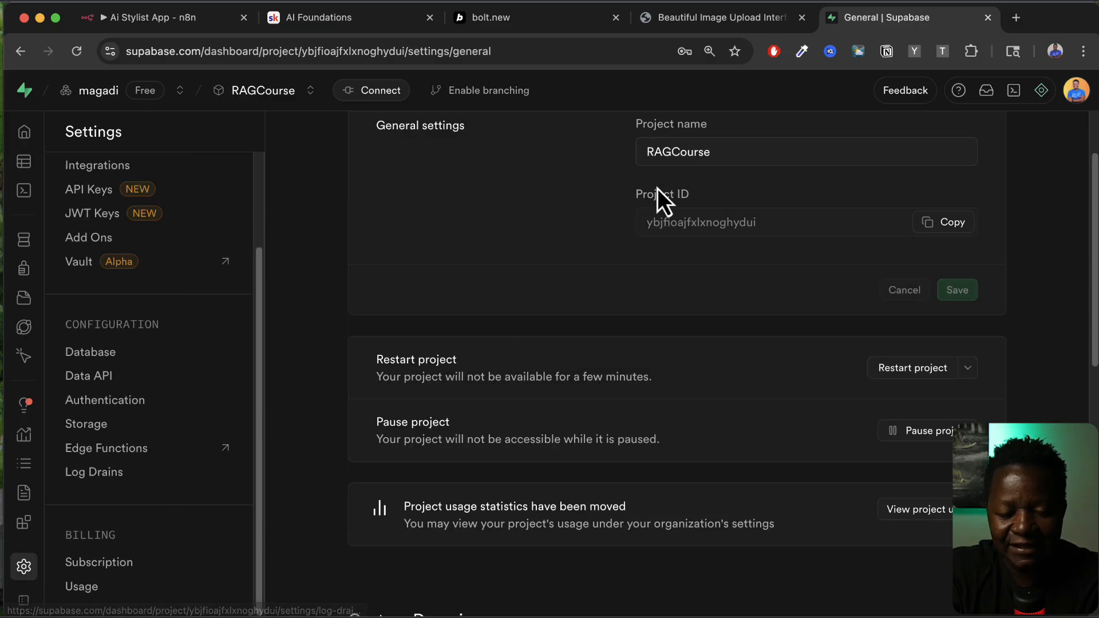
left_click(108, 381)
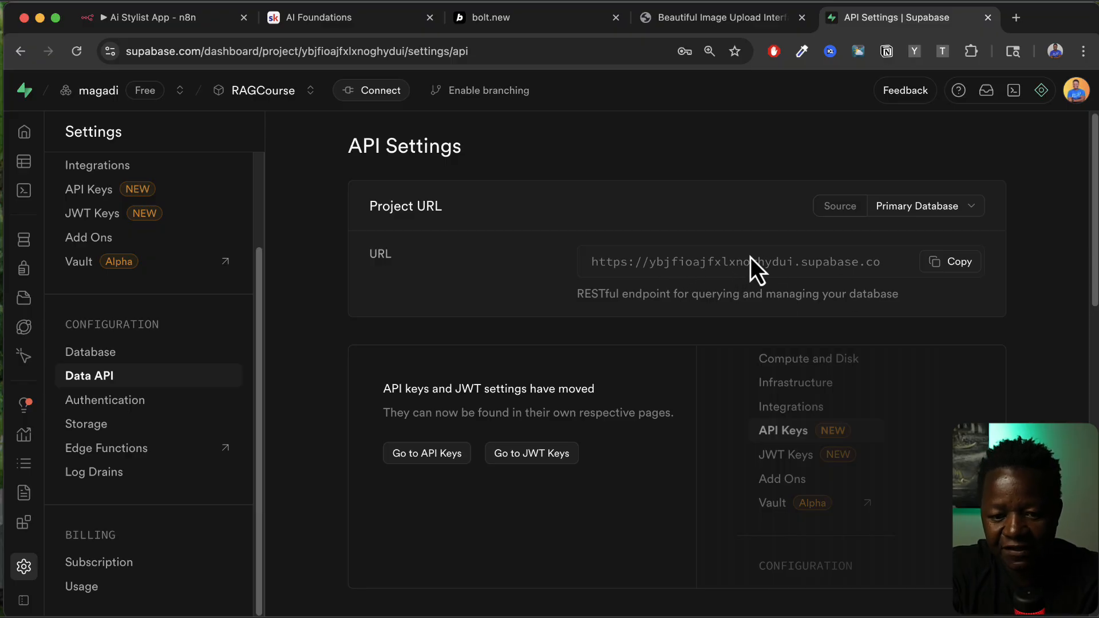
left_click(959, 264)
Step: Return to n8n and paste the copied Supabase project URL as the Send Image to Supabase node's request URL
left_click(182, 17)
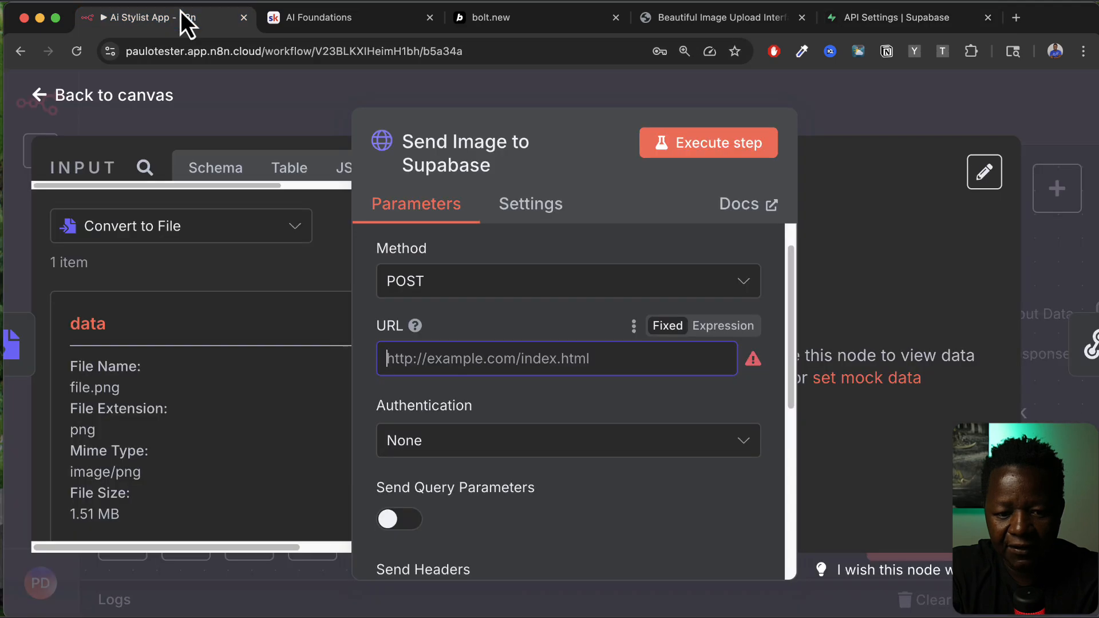
left_click(423, 358)
key("super+v")
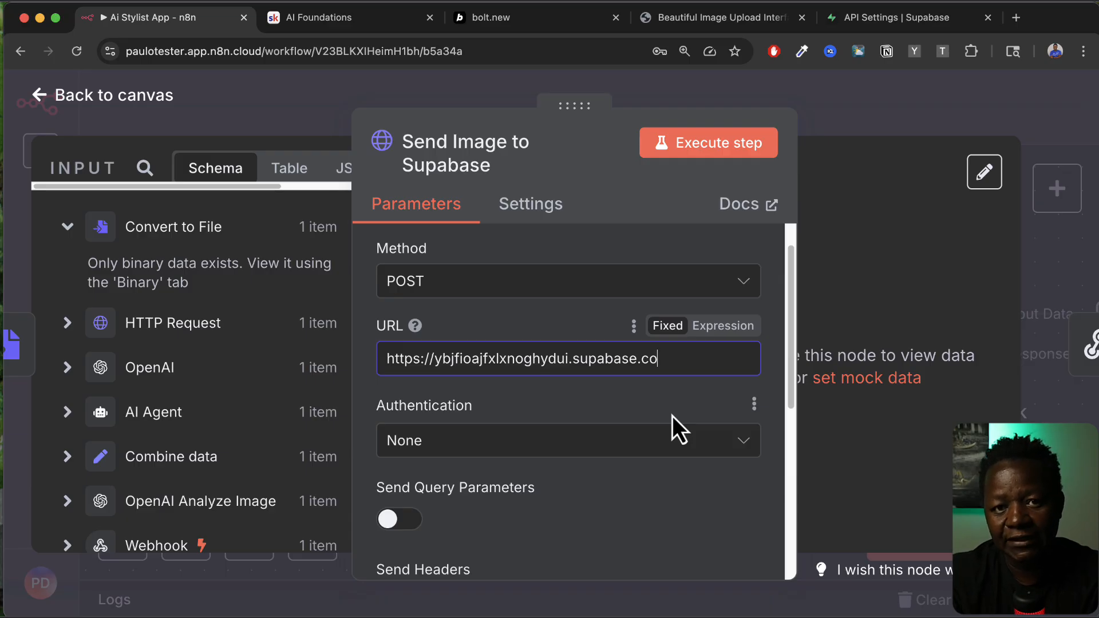
Step: Extend the request URL after supabase.co with /storage/v1/object/images/{{ $now }}/{{ $now }}
key("super+equal")
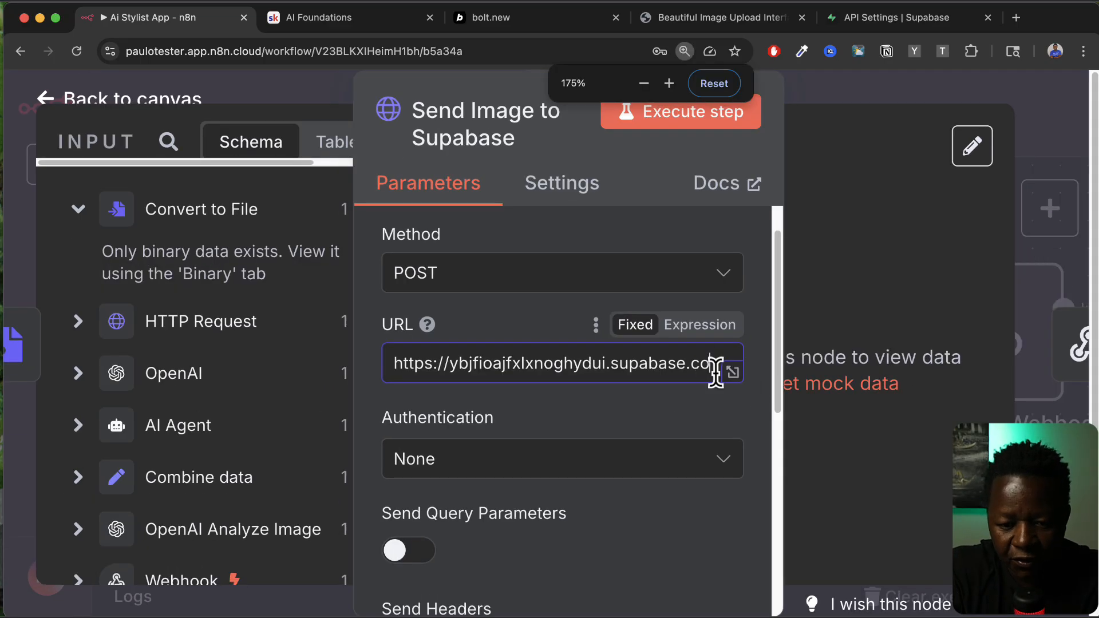
key("super+v")
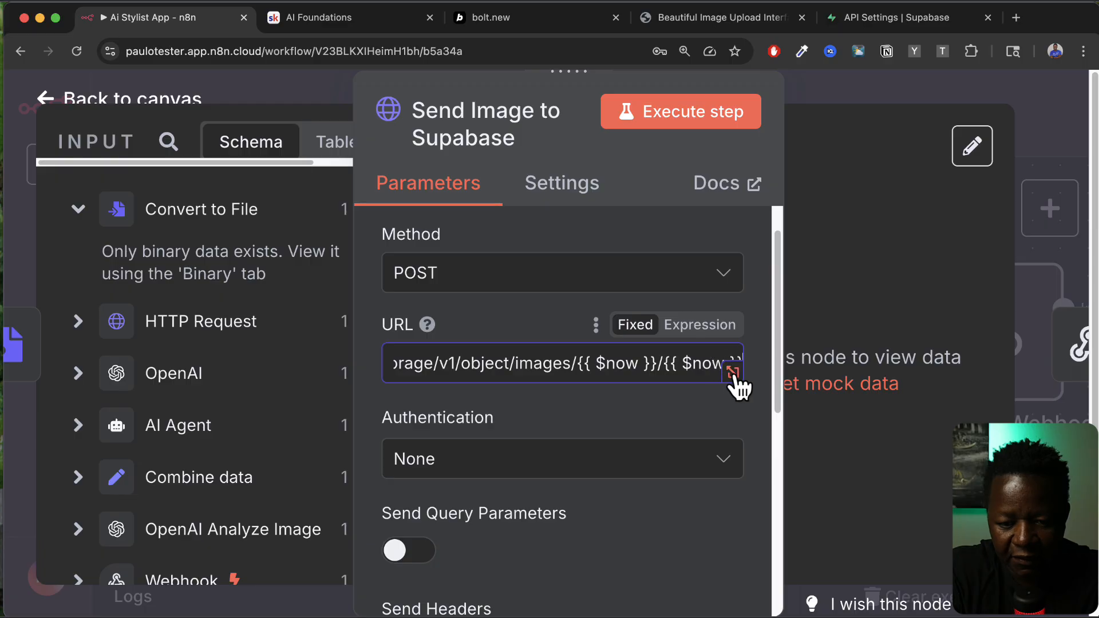
left_click(734, 375)
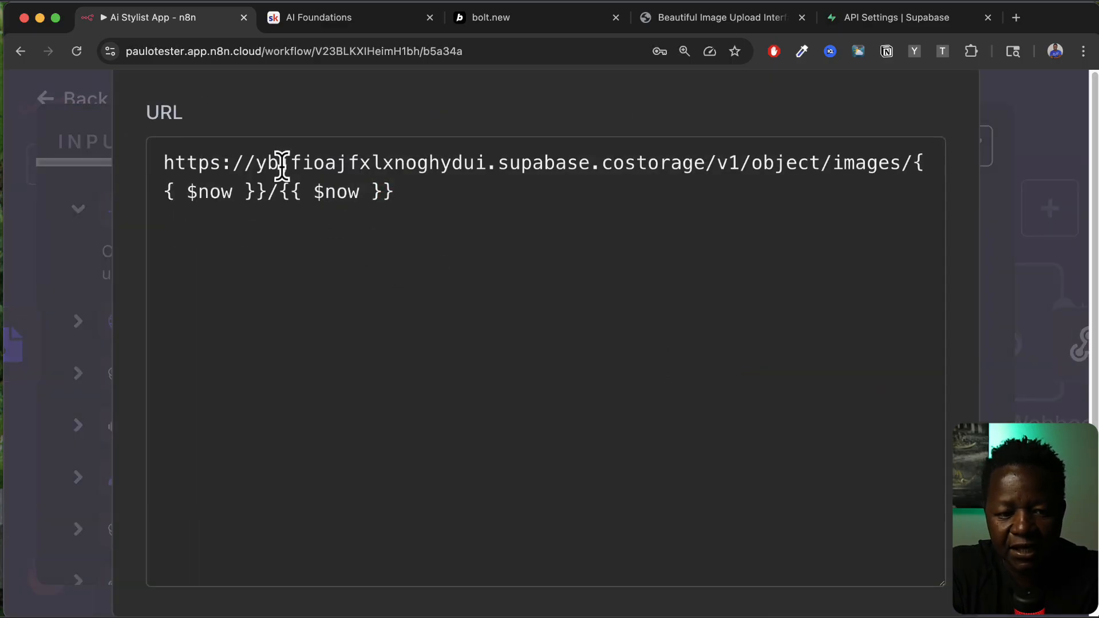
left_click_drag(163, 156, 623, 163)
left_click(623, 164)
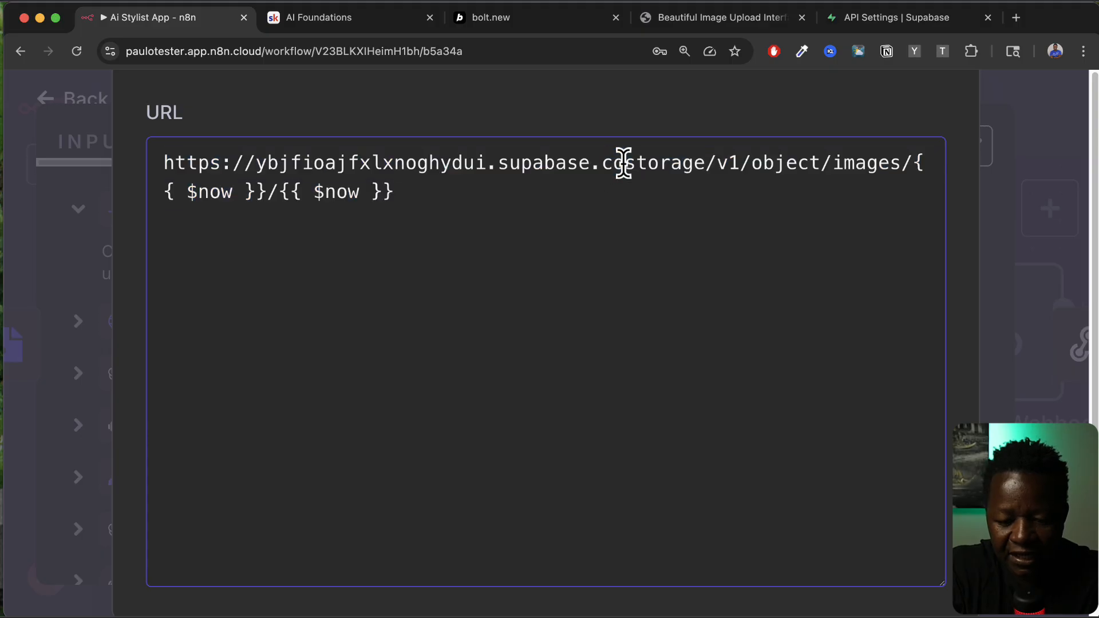
type("/")
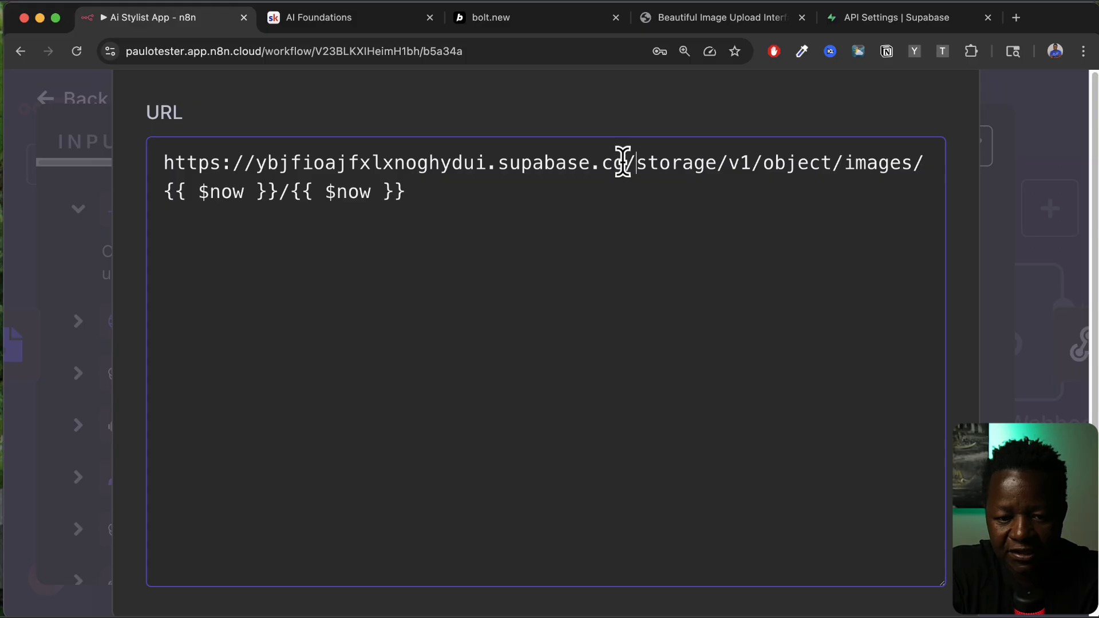
Step: Examine each part of the expanded URL, from the project address through the storage path to both $now placeholders
left_click_drag(624, 162, 159, 157)
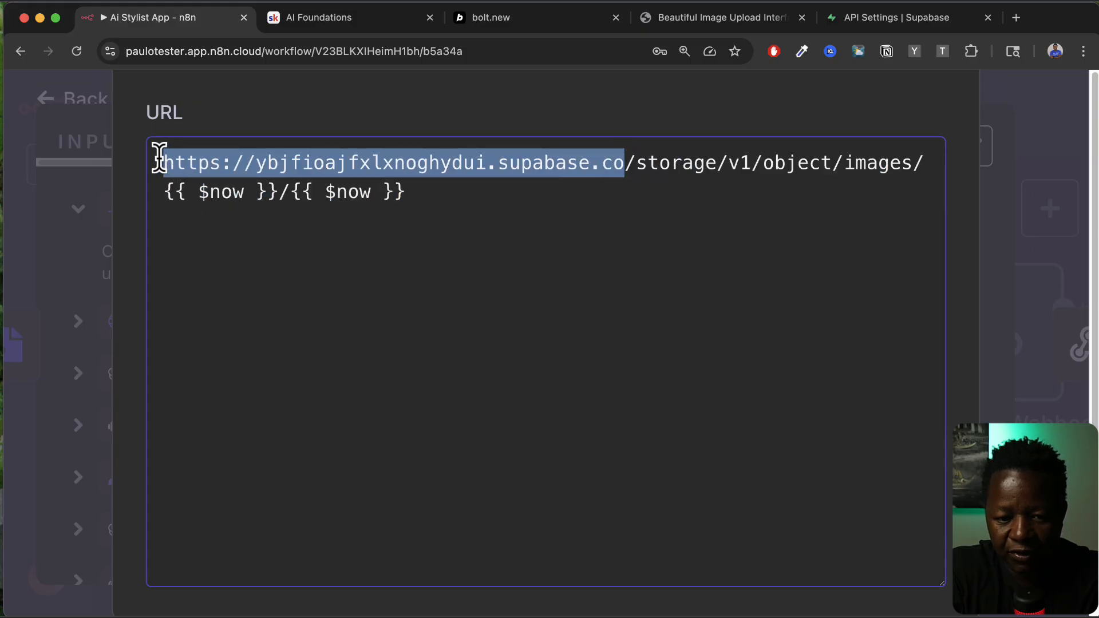
double_click(681, 168)
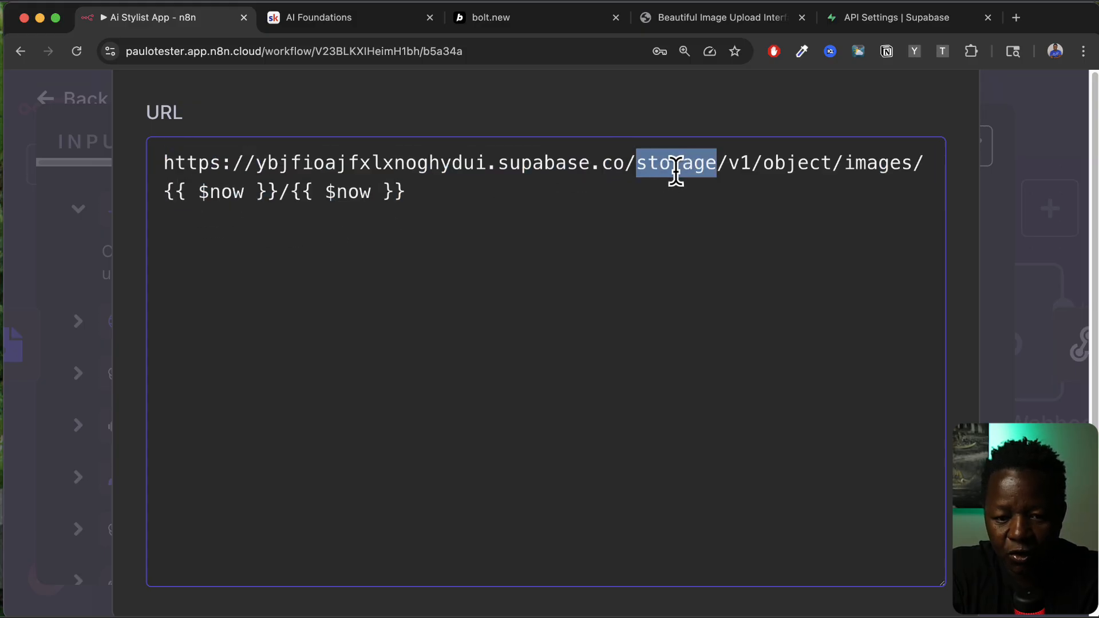
double_click(742, 166)
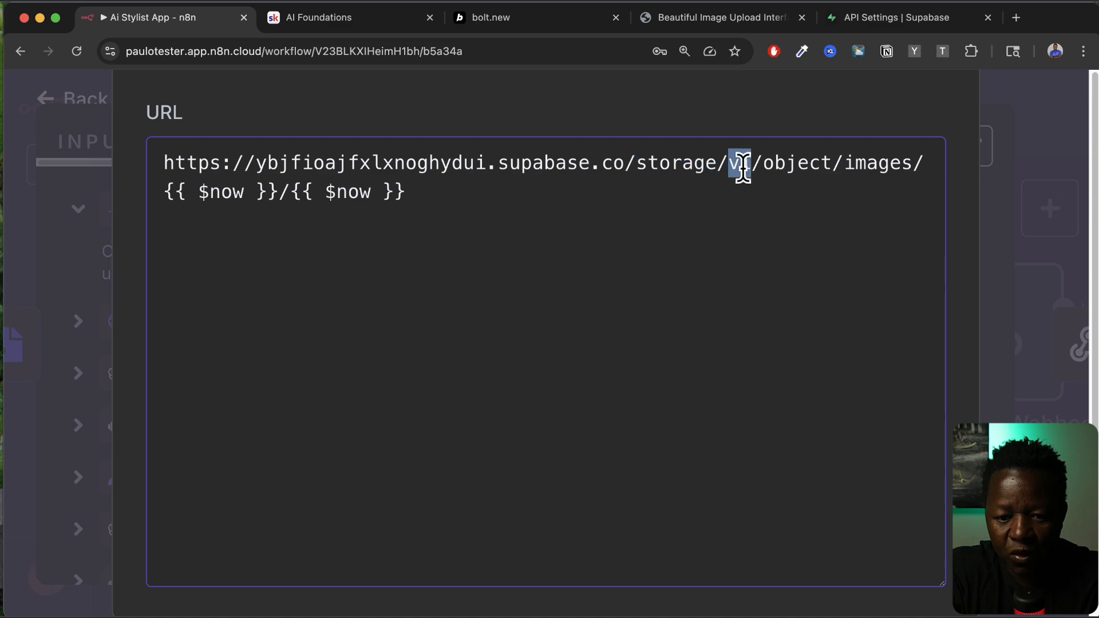
double_click(806, 161)
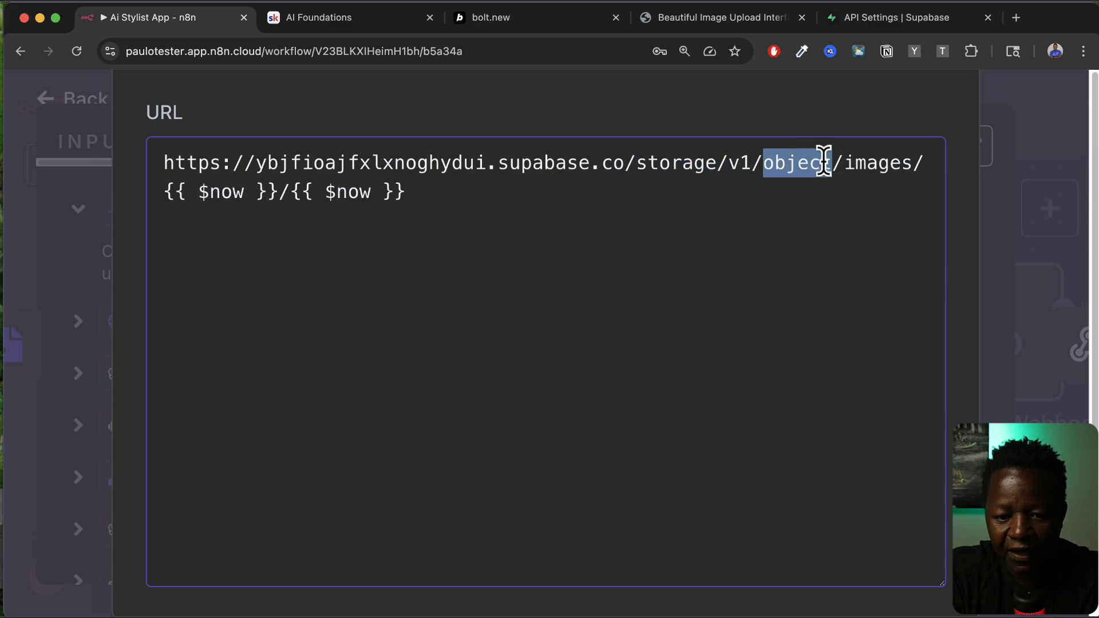
double_click(868, 163)
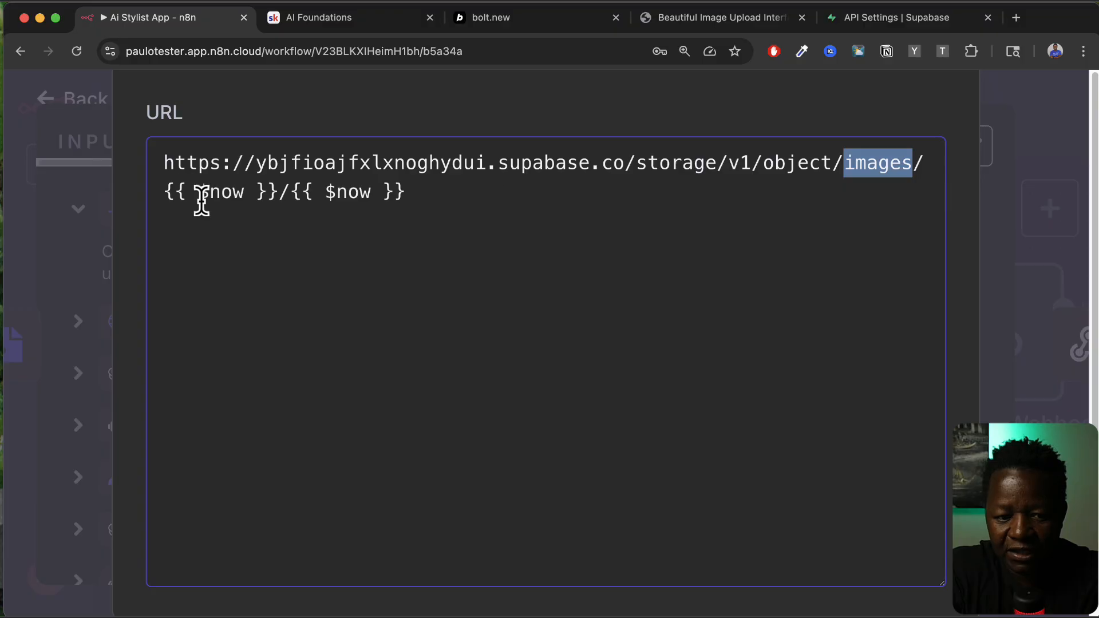
left_click_drag(158, 186, 280, 191)
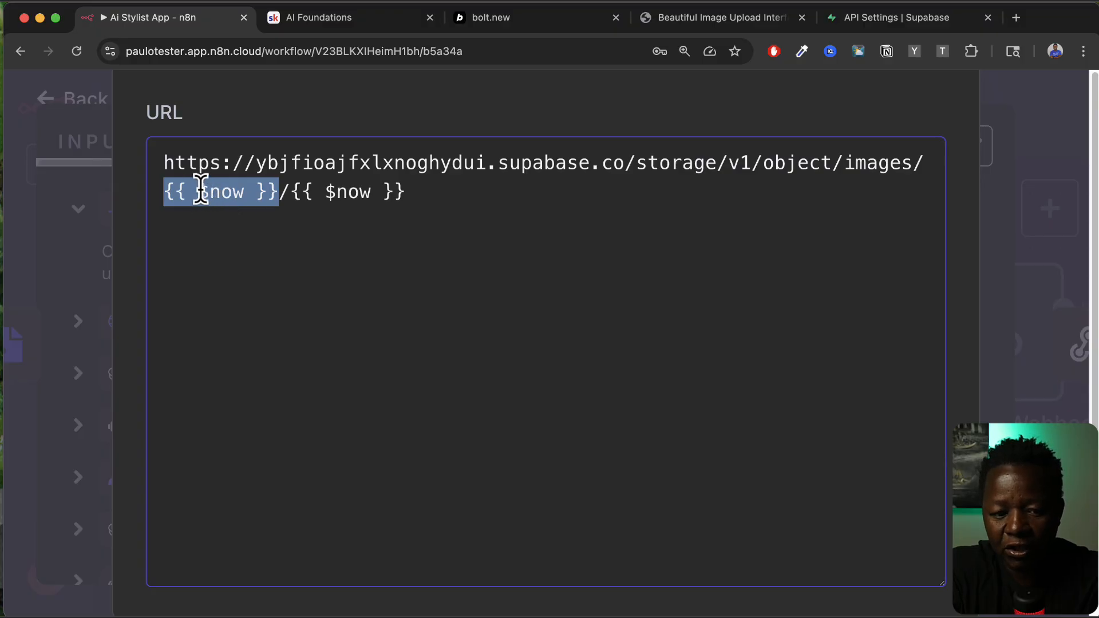
left_click(235, 192)
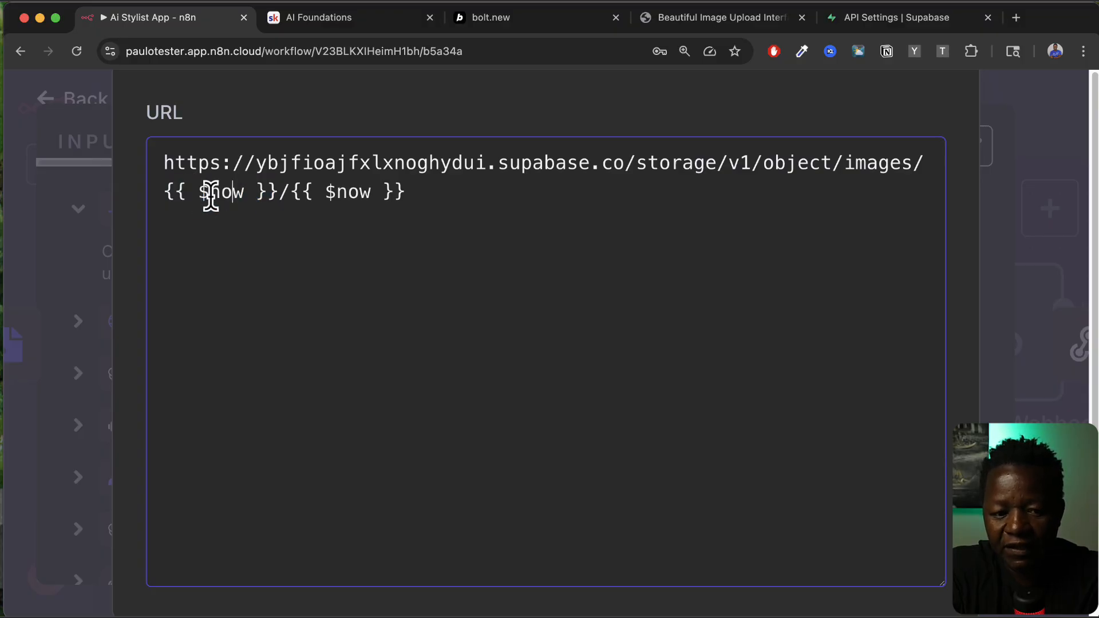
left_click_drag(198, 191, 243, 196)
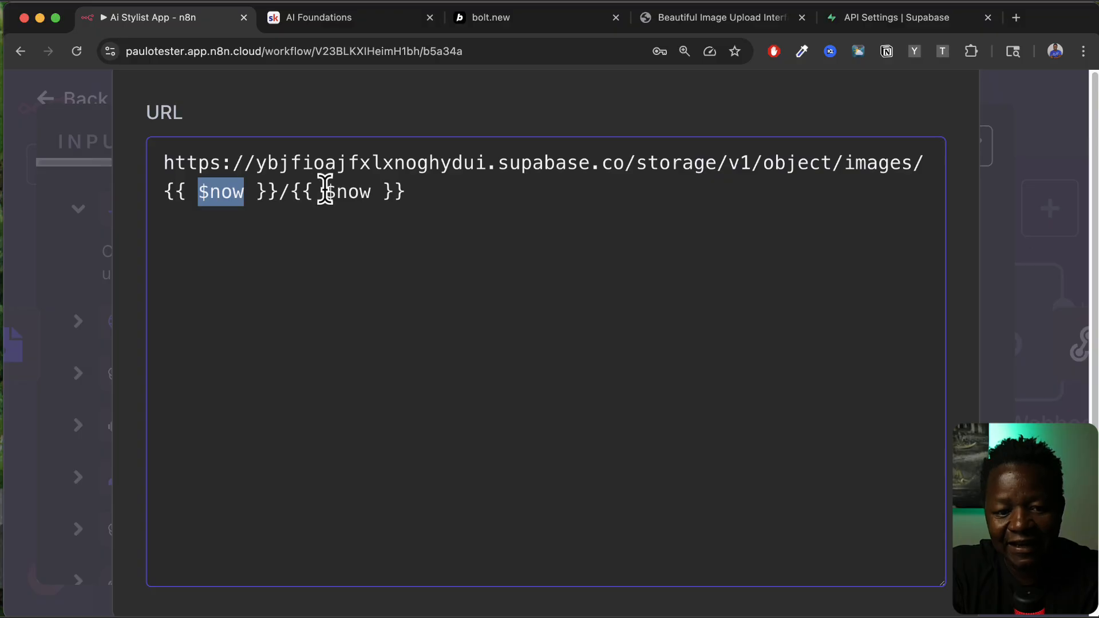
left_click_drag(325, 190, 375, 193)
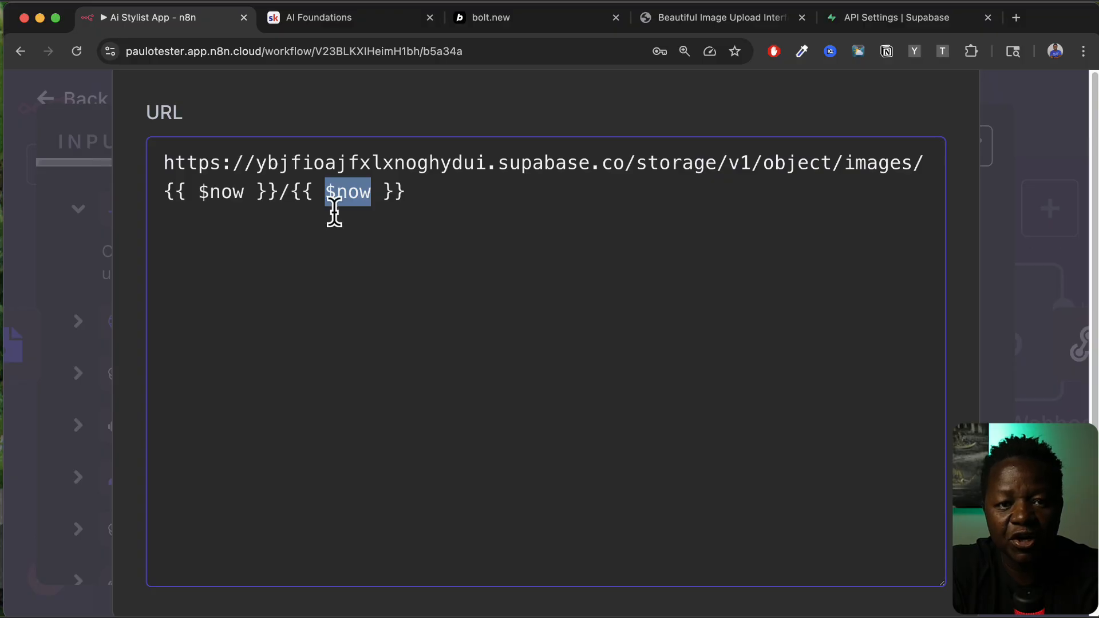
key("Escape")
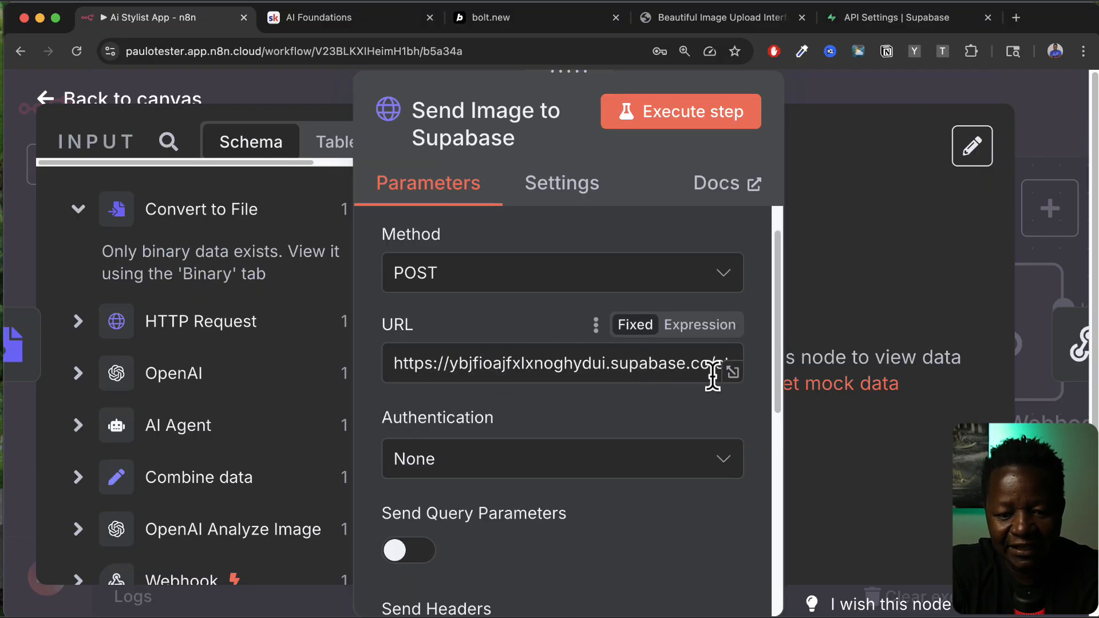
Step: Reopen the expanded URL and recheck its storage, object and images segments
left_click(733, 372)
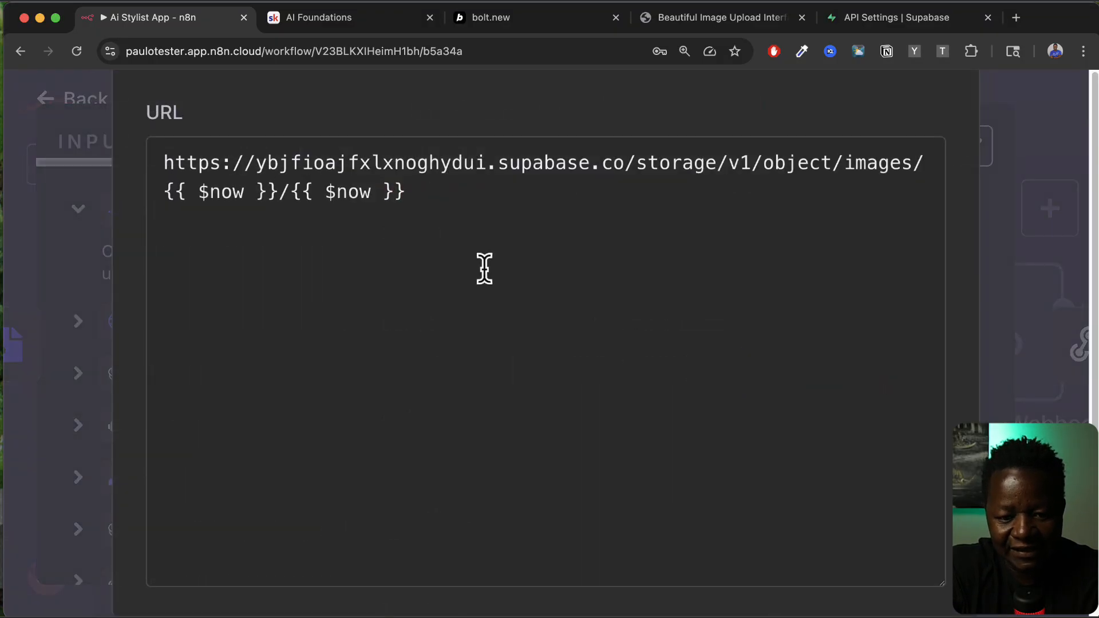
double_click(656, 165)
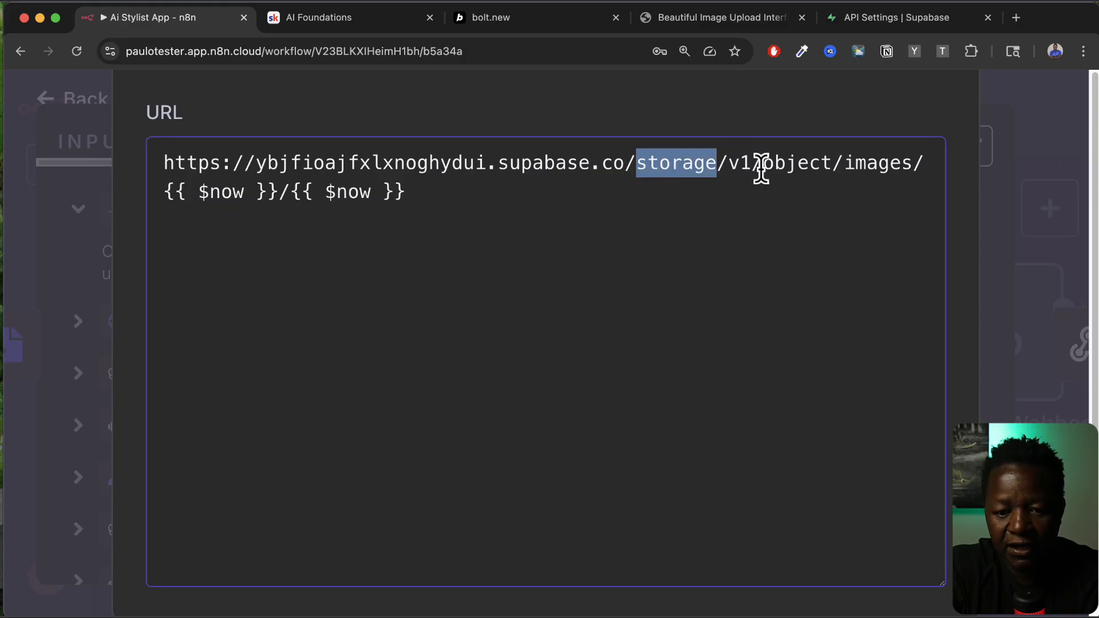
left_click(812, 165)
double_click(812, 165)
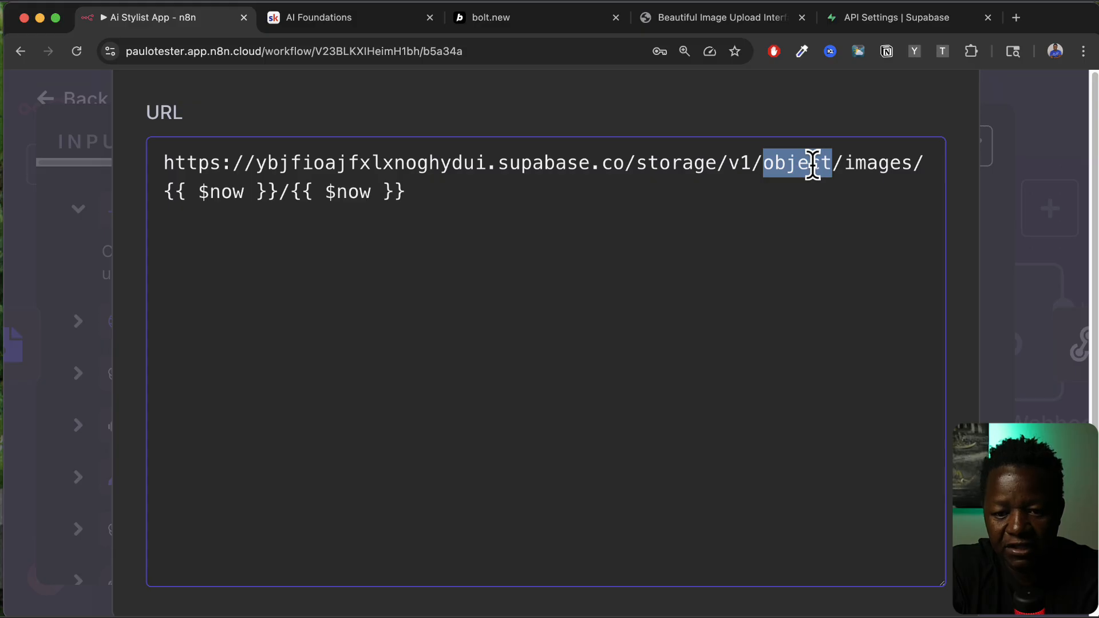
double_click(893, 165)
left_click(850, 166)
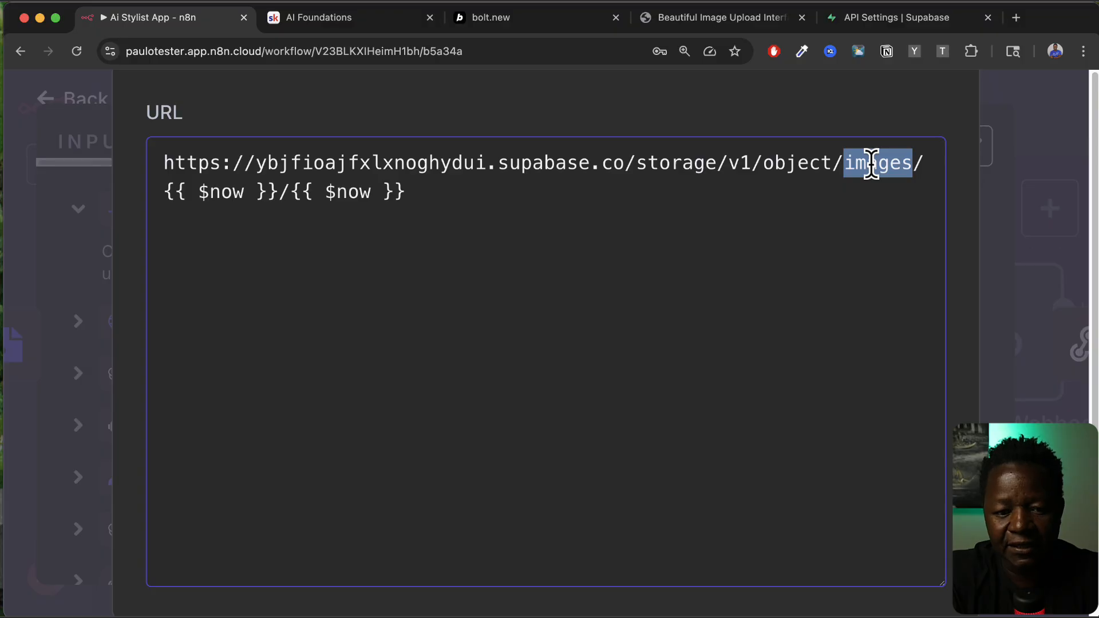
key("Escape")
Step: Enable sending headers for the request and name the first header parameter apikey
scroll(642, 508, "down", 3)
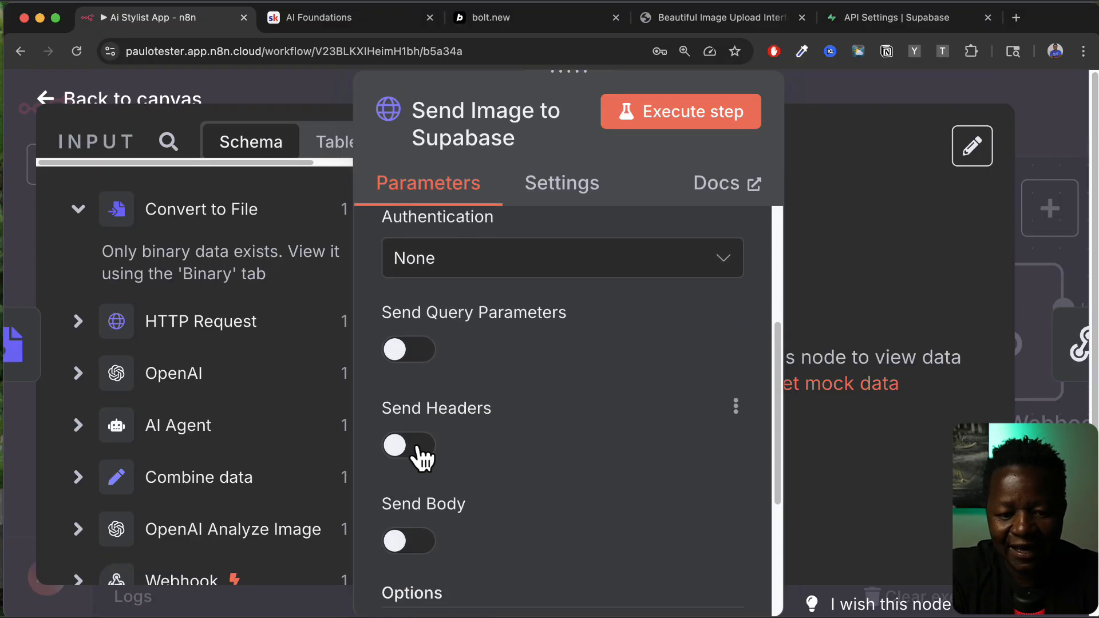
left_click(421, 447)
scroll(575, 439, "down", 5)
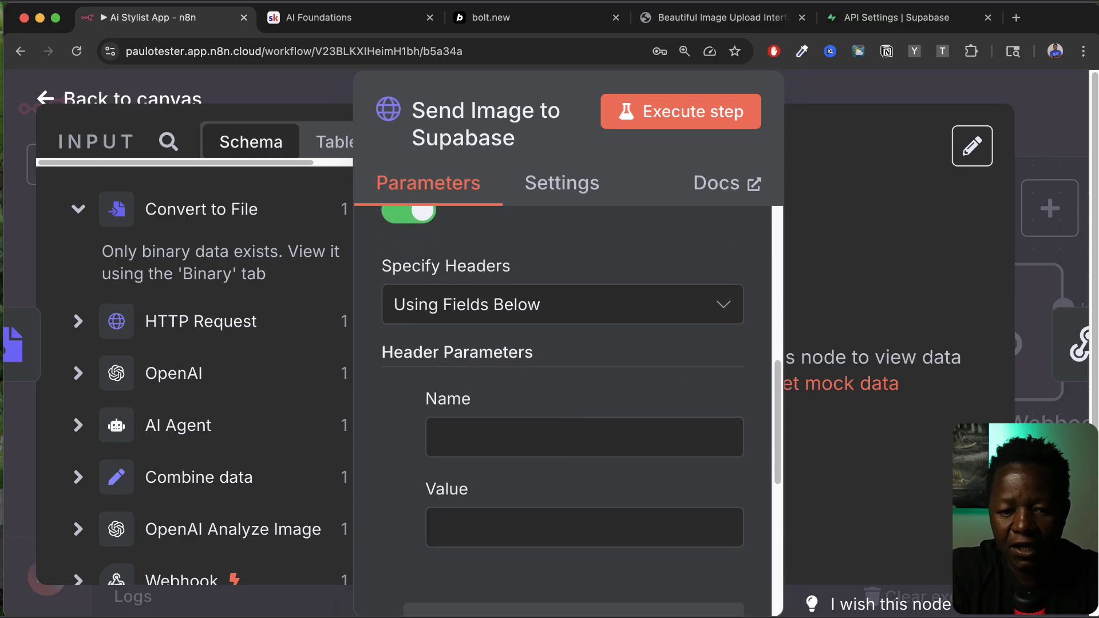
left_click(476, 442)
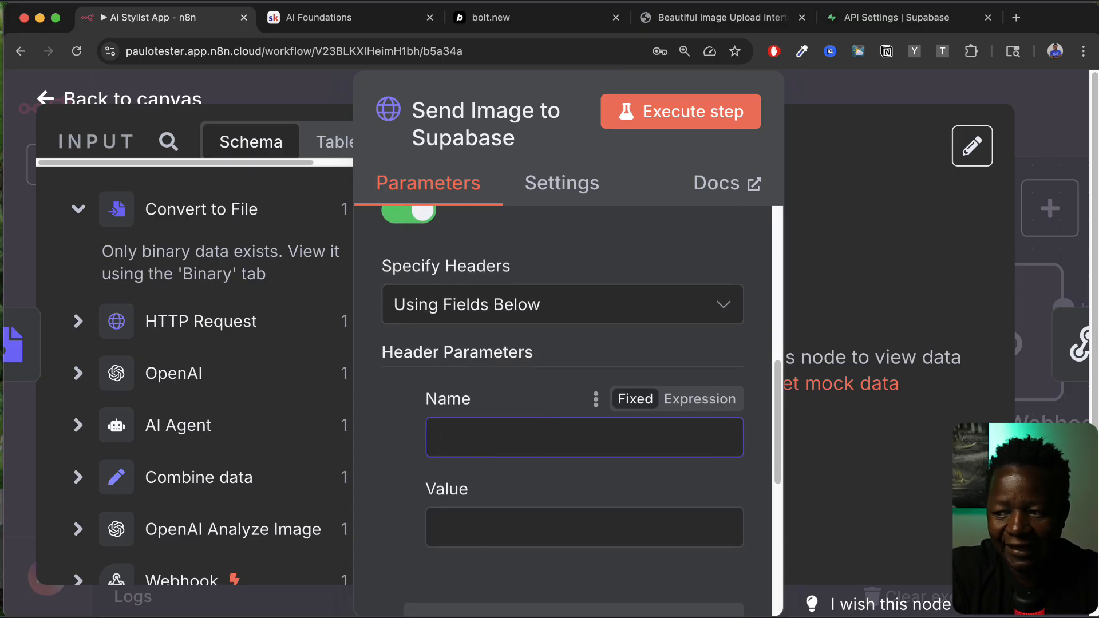
left_click(501, 453)
type("apikey")
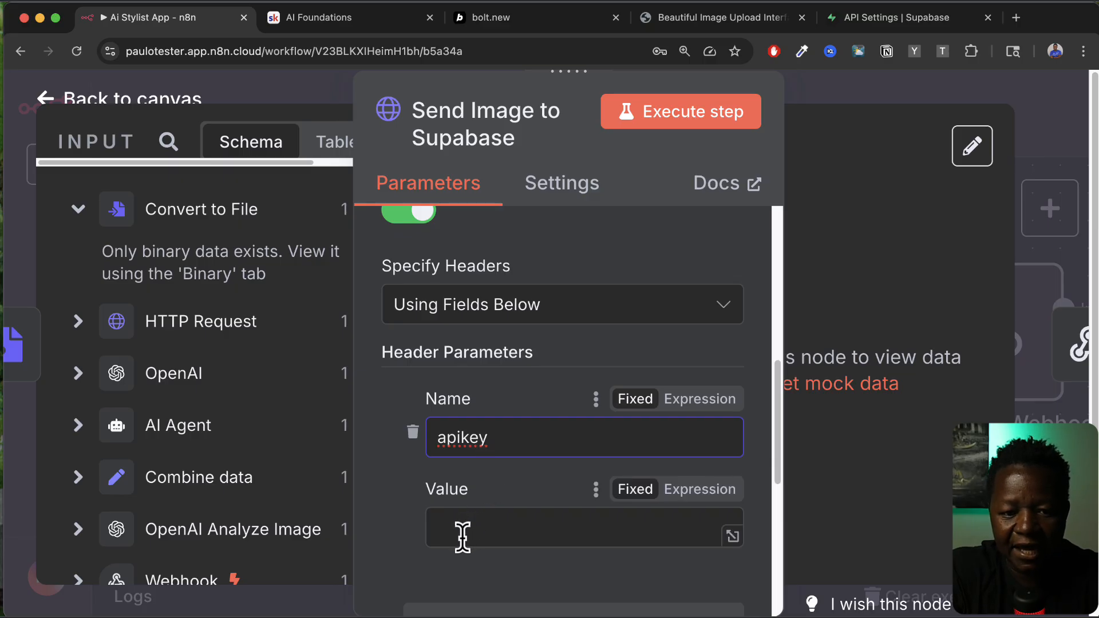
Step: Switch to Supabase and open the project's API Keys settings to find the service_role secret key
left_click(891, 21)
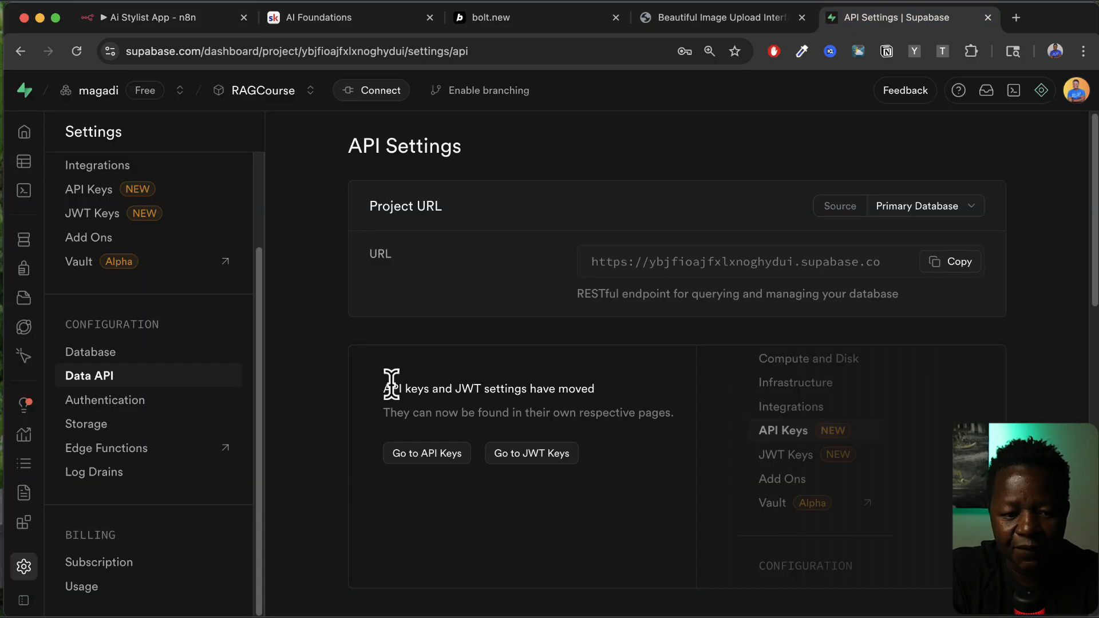
scroll(122, 456, "up", 4)
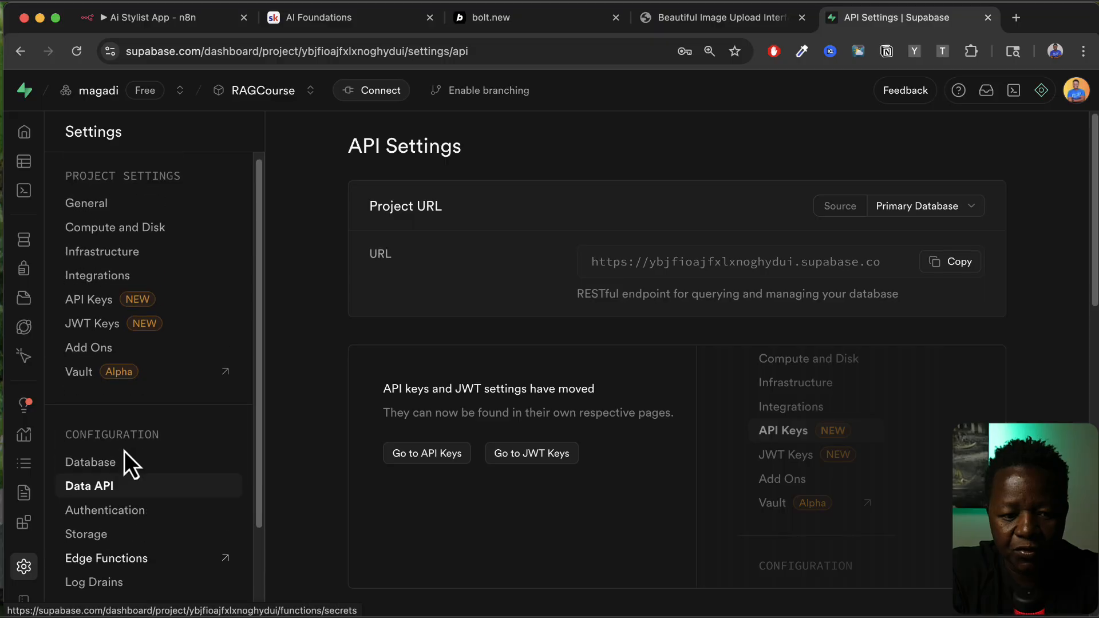
left_click(94, 300)
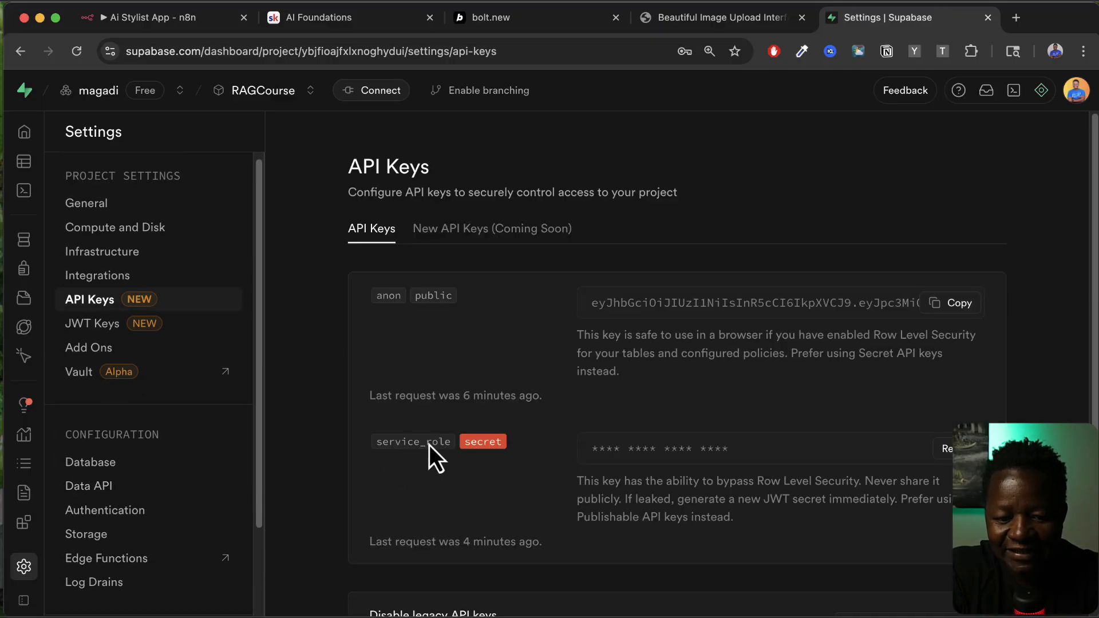
key("super+equal")
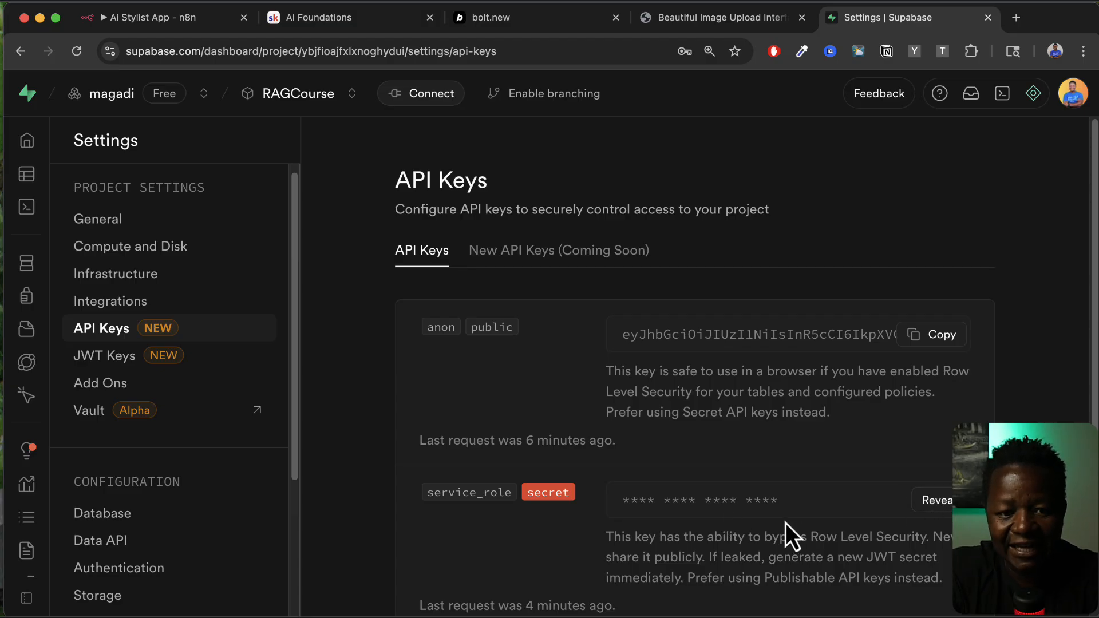
Step: Switch back to n8n and paste the Supabase API key as the apikey header's value
left_click(170, 14)
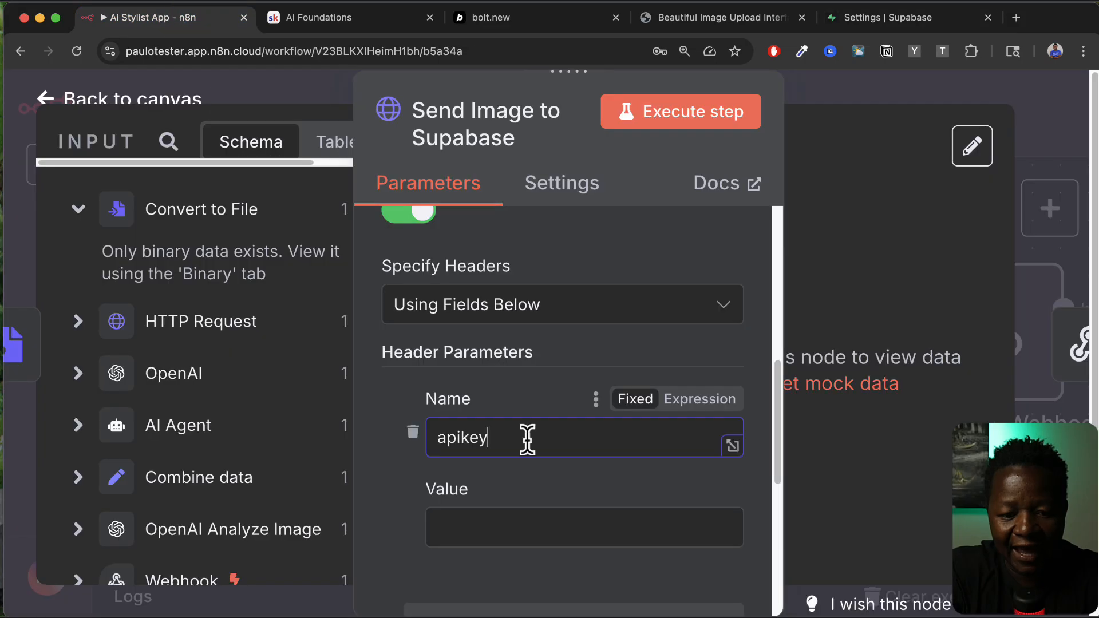
left_click(478, 524)
key("super+v")
left_click(495, 571)
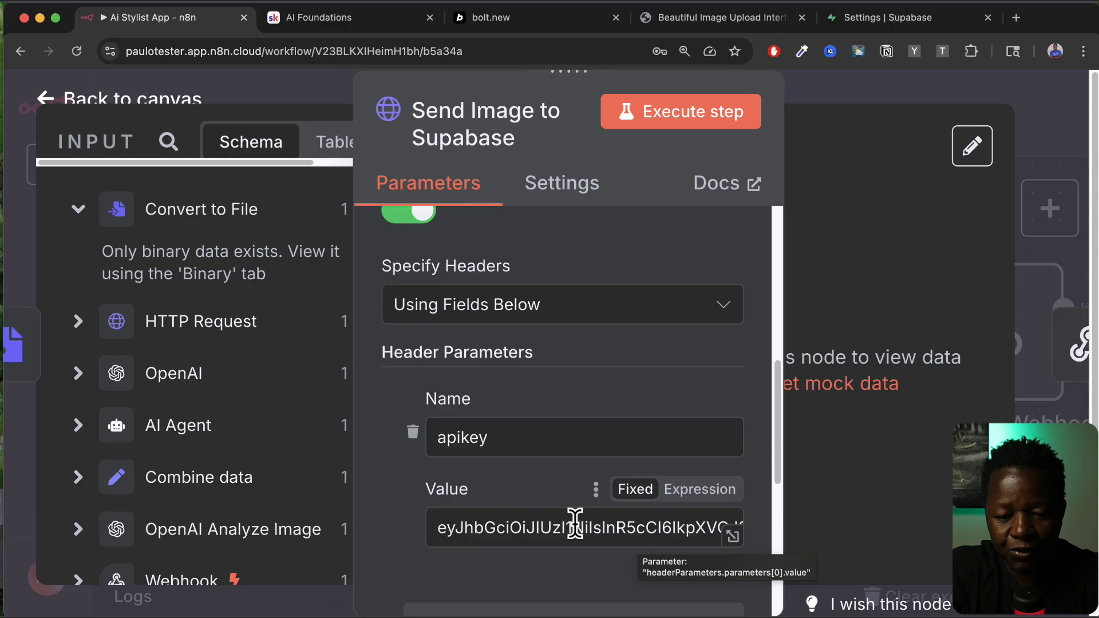
Step: Add a second header parameter named Authorization
scroll(489, 503, "down", 5)
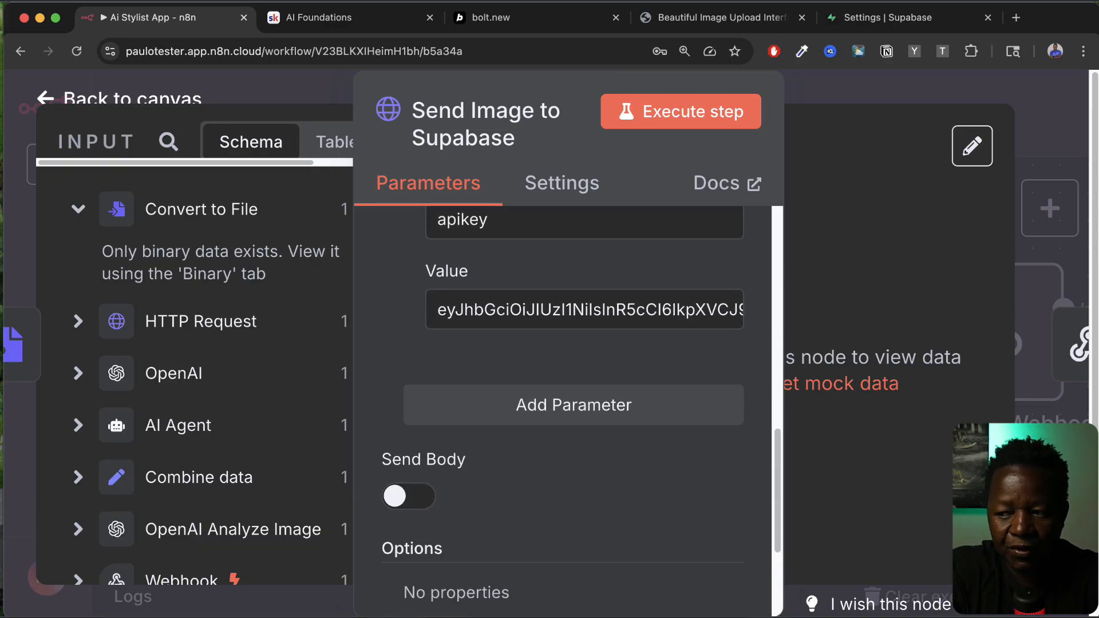
scroll(507, 493, "up", 2)
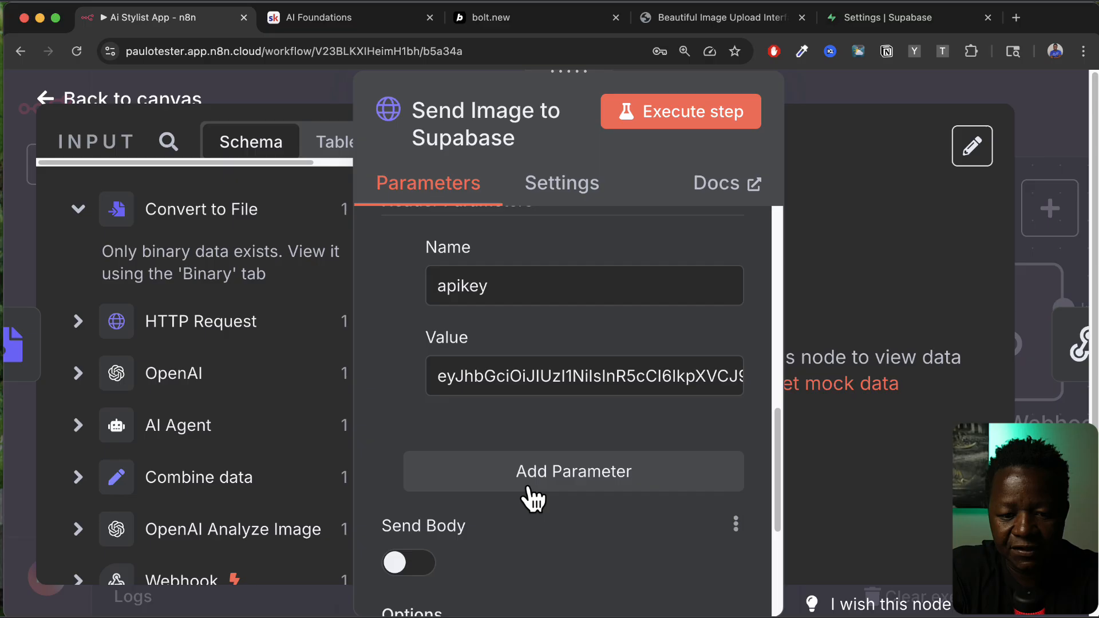
left_click(583, 481)
scroll(517, 479, "down", 2)
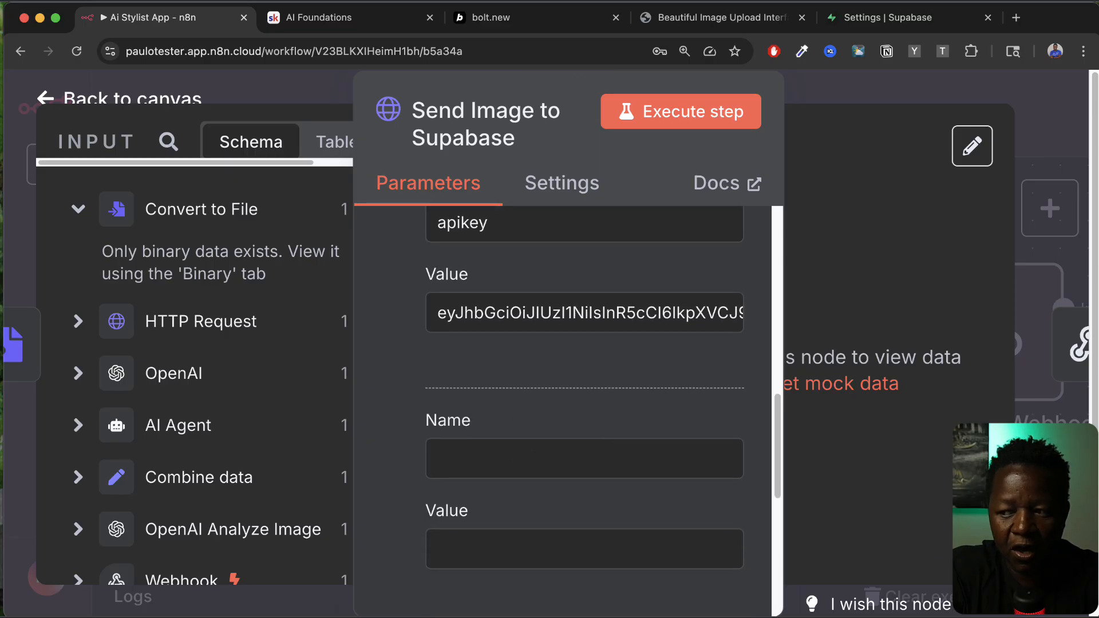
key("super+Tab")
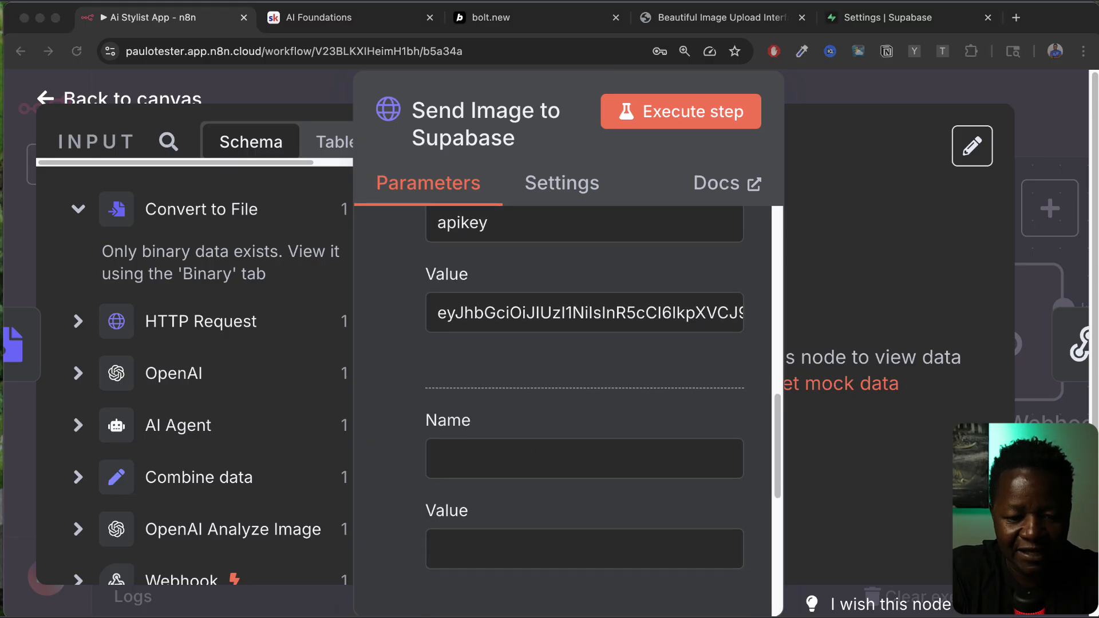
key("super+Tab")
left_click(461, 455)
type("Authorization")
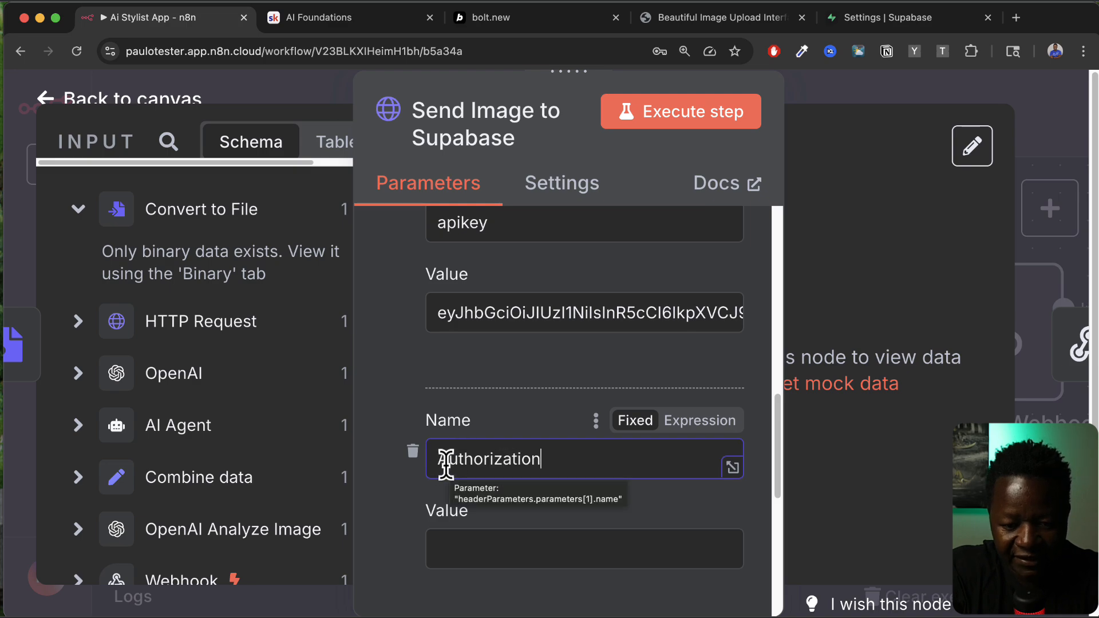
scroll(518, 564, "down", 3)
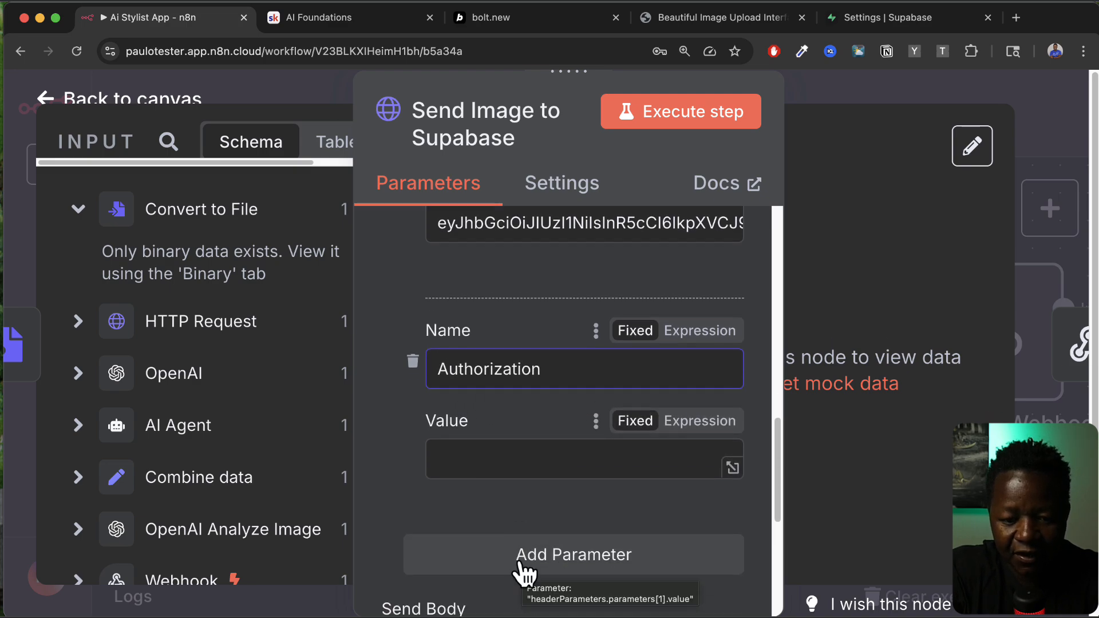
Step: Set the Authorization header's value to Bearer followed by a single space and the pasted Supabase service_role API key
left_click(444, 456)
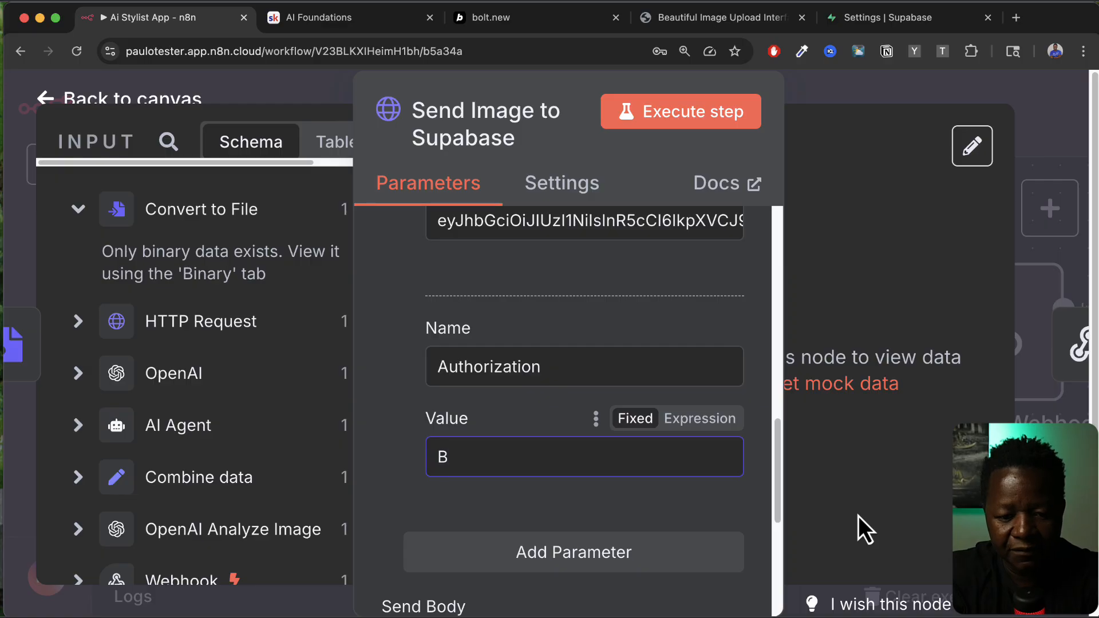
type("Berear")
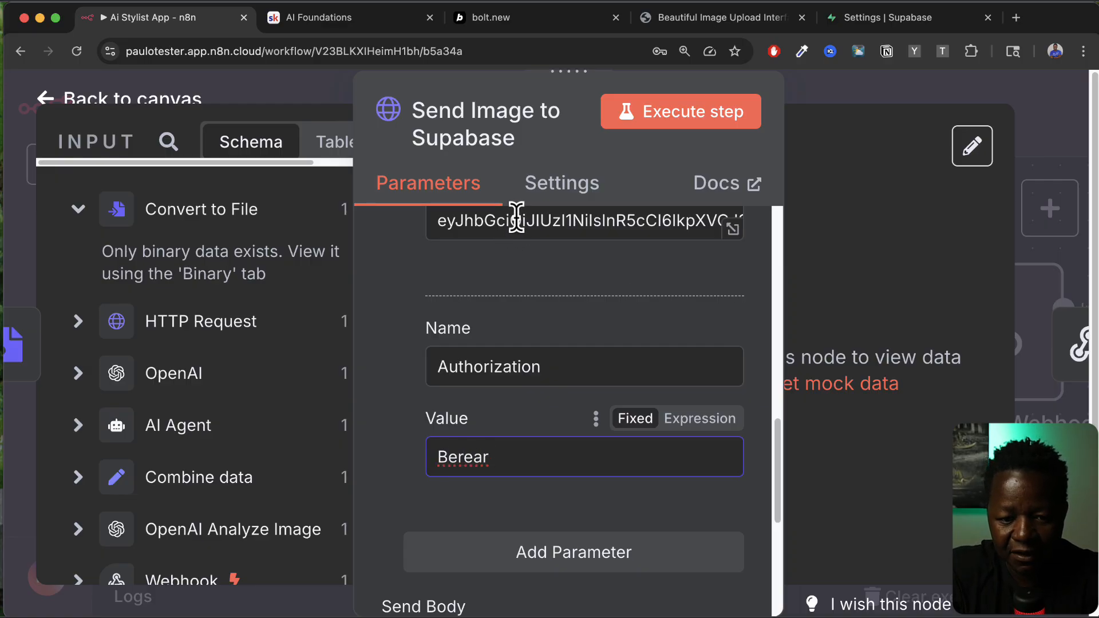
scroll(468, 303, "up", 2)
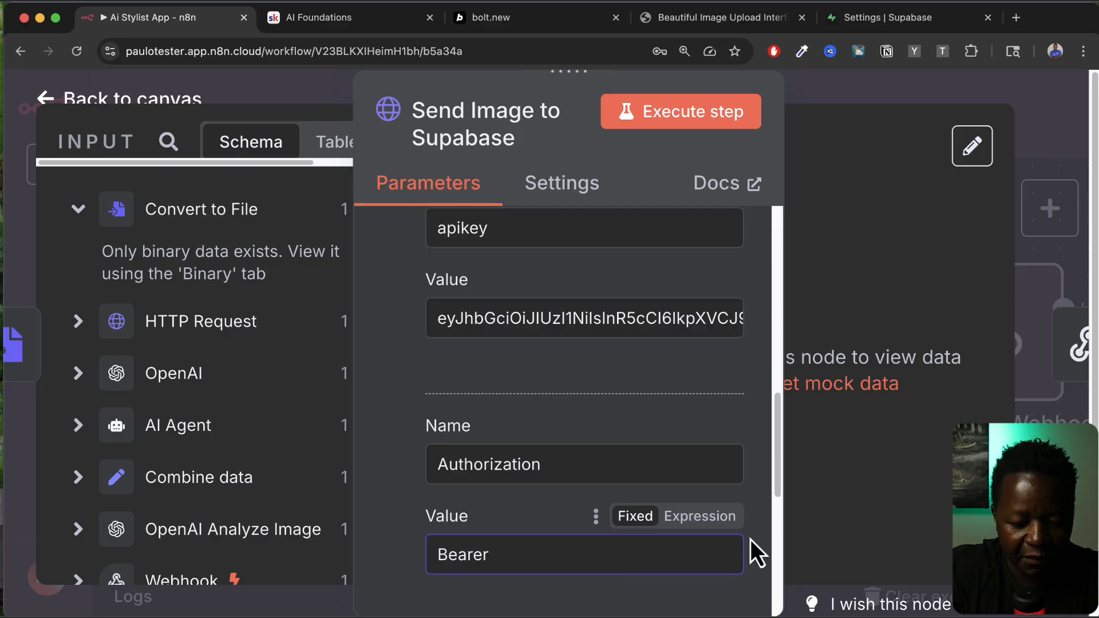
key("super+v")
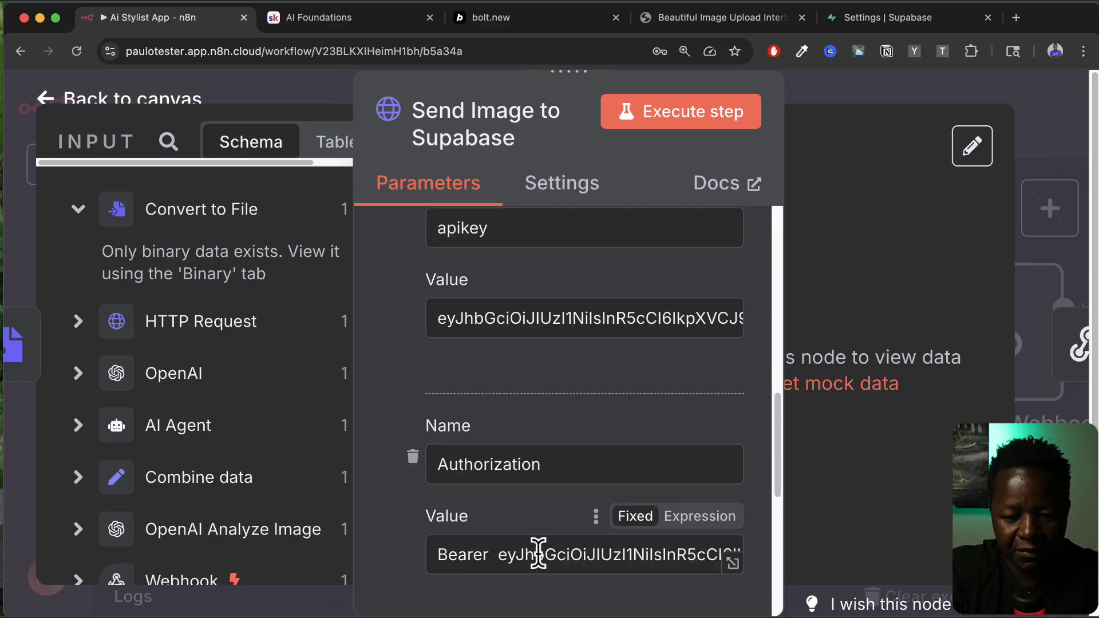
left_click(497, 556)
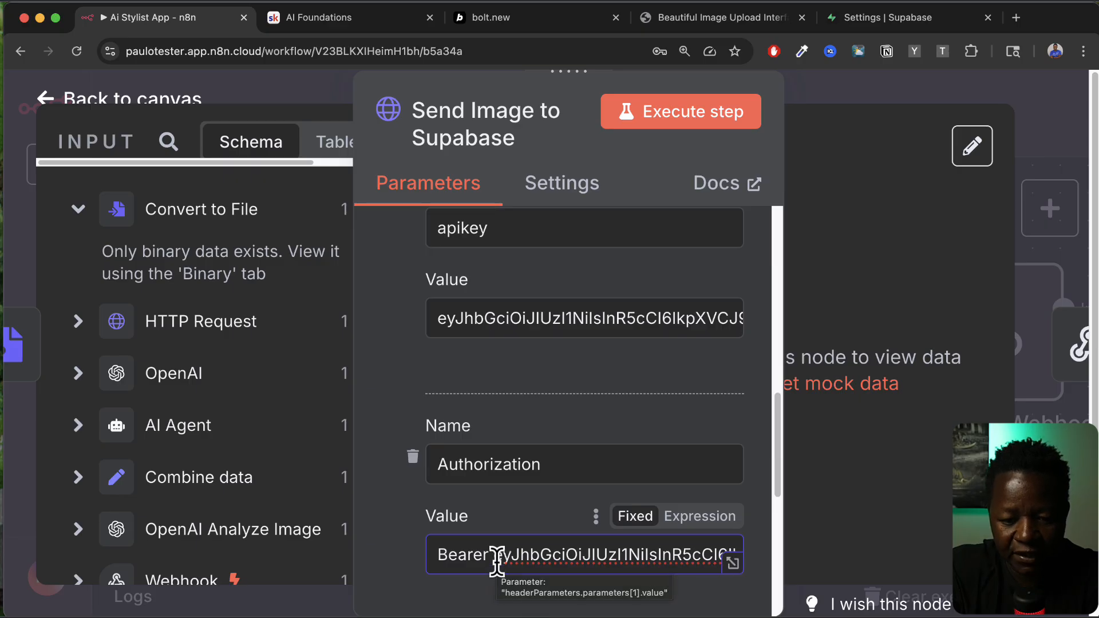
Step: Add a third header parameter named Content-Type with the value images/png
scroll(433, 595, "down", 2)
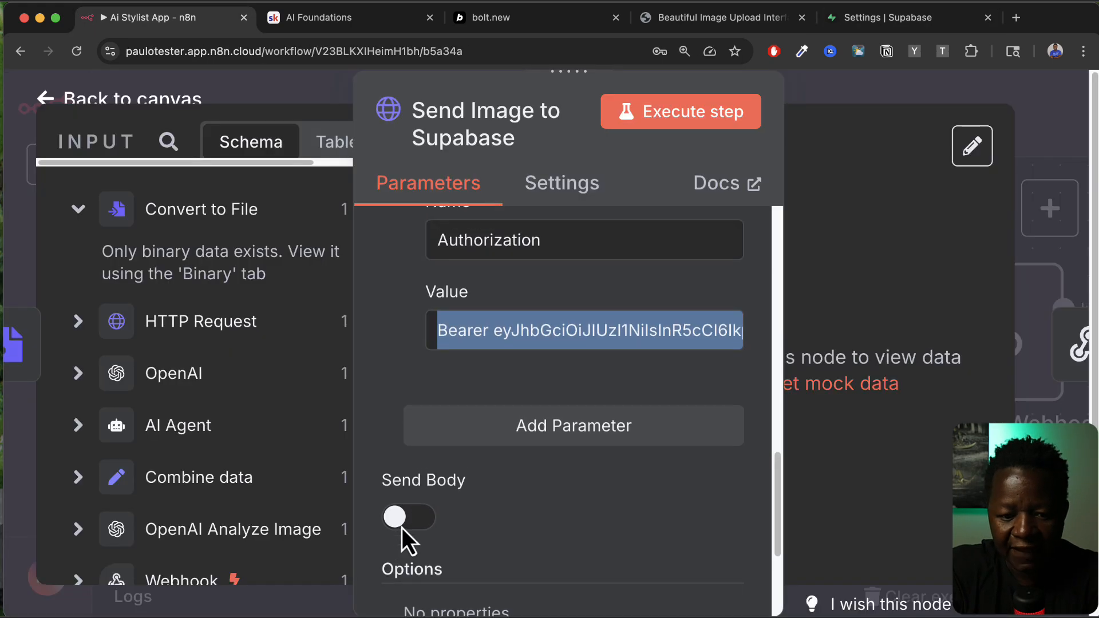
left_click(518, 435)
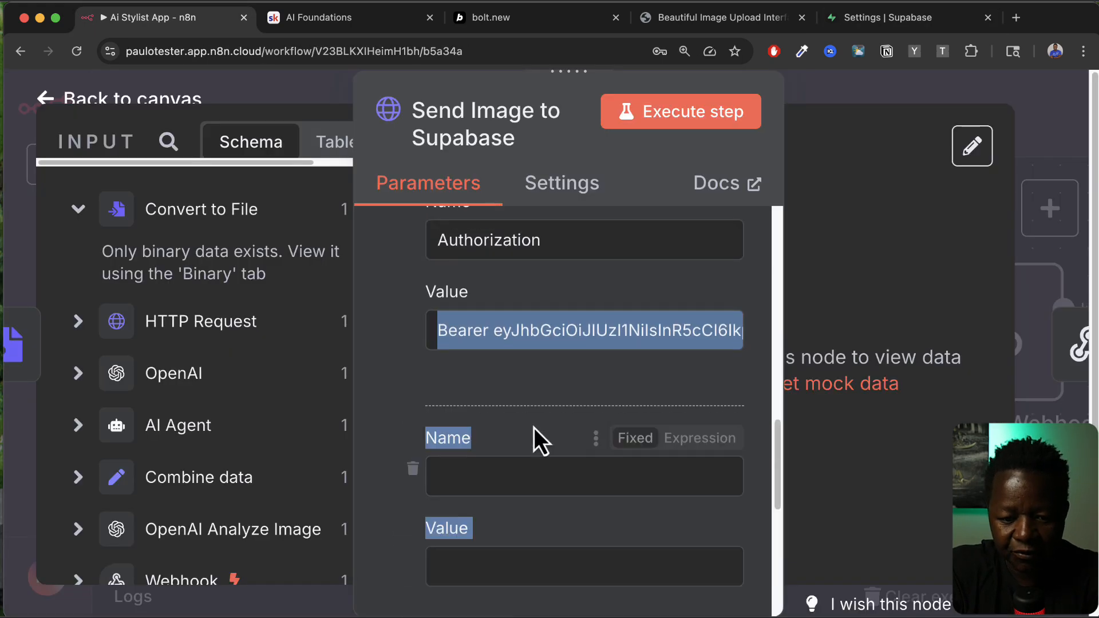
left_click(481, 472)
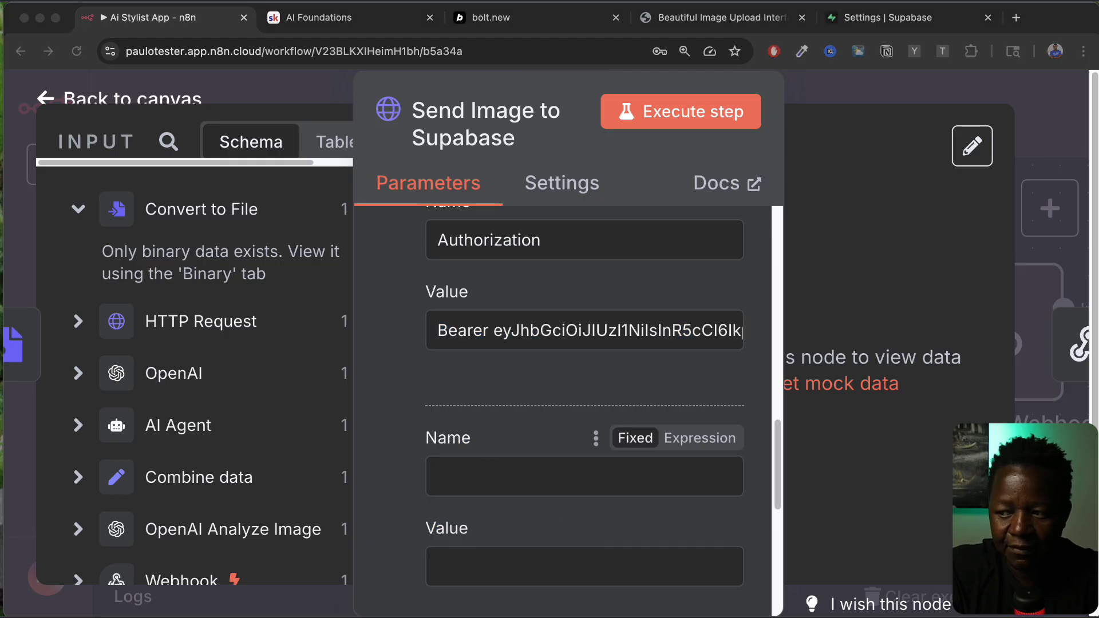
type("Content-Type")
scroll(476, 515, "down", 3)
left_click(449, 485)
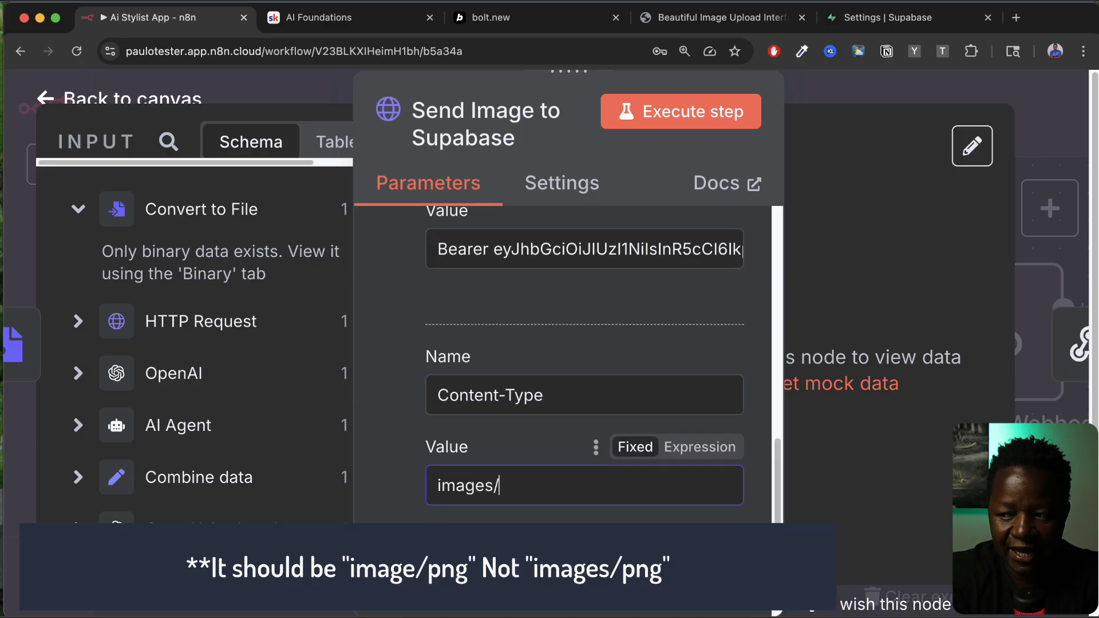
type("images/png")
left_click(384, 529)
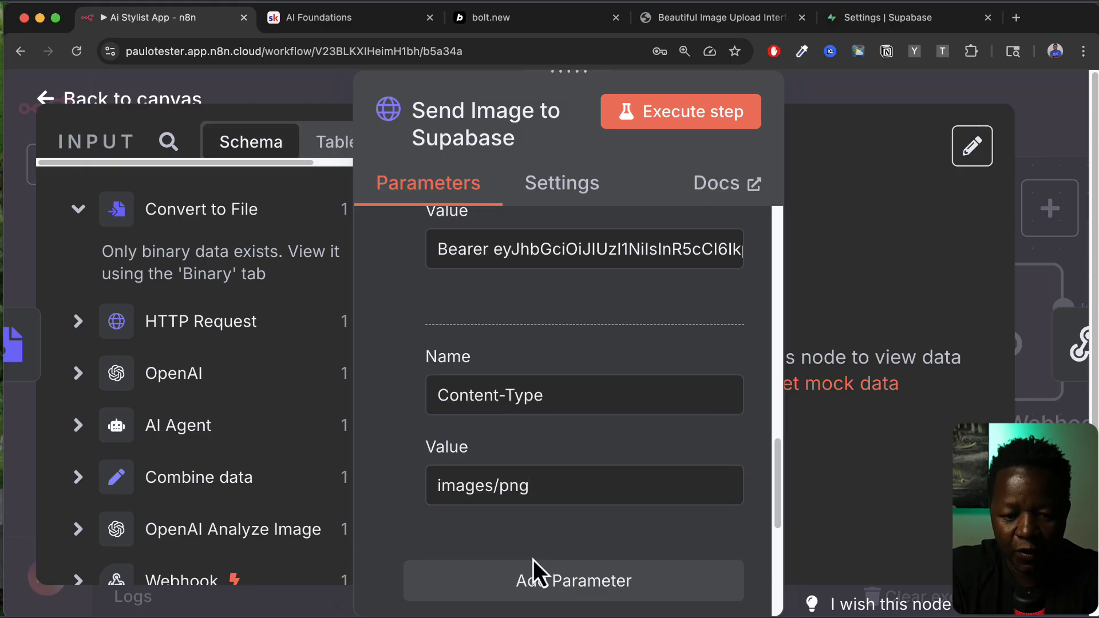
Step: Enable sending a body with content type n8n Binary File and set the input data field name to data
scroll(534, 560, "down", 5)
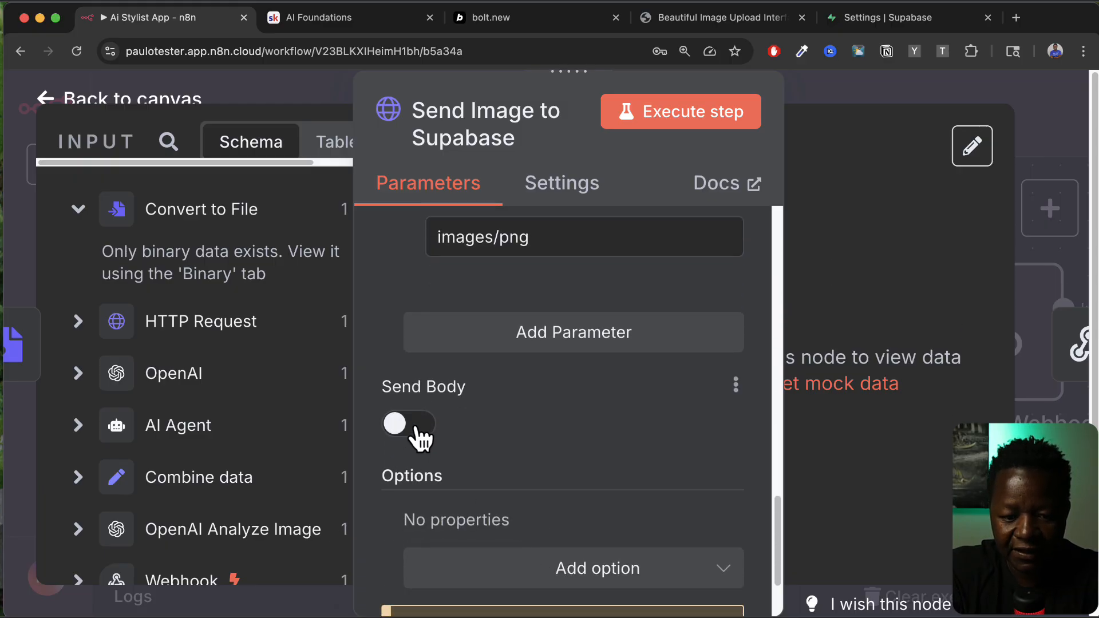
left_click(418, 431)
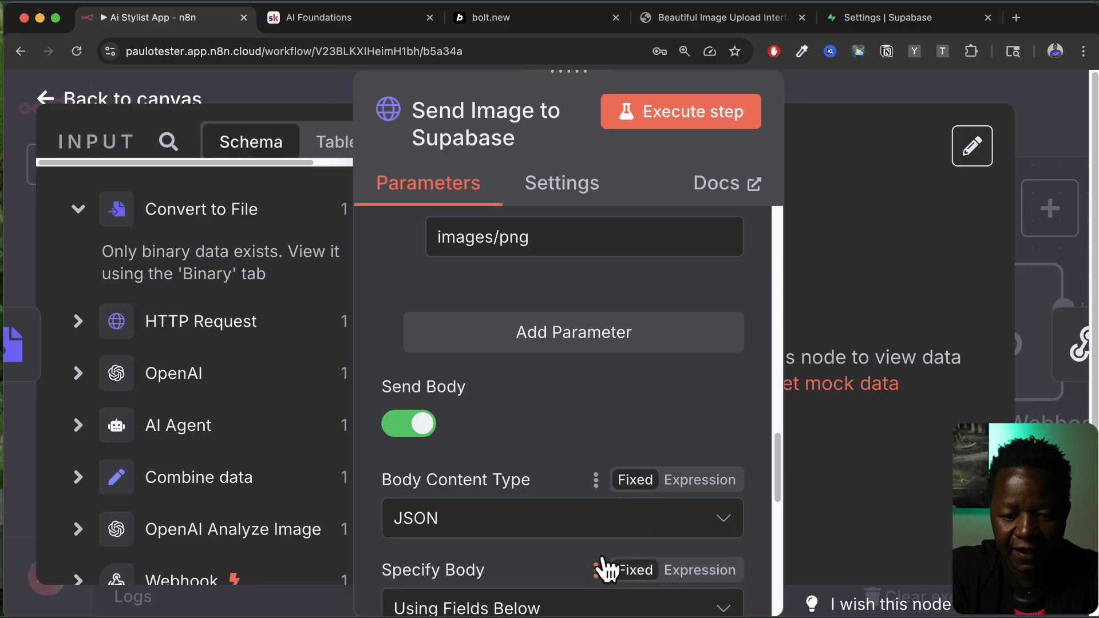
scroll(607, 566, "down", 3)
left_click(725, 346)
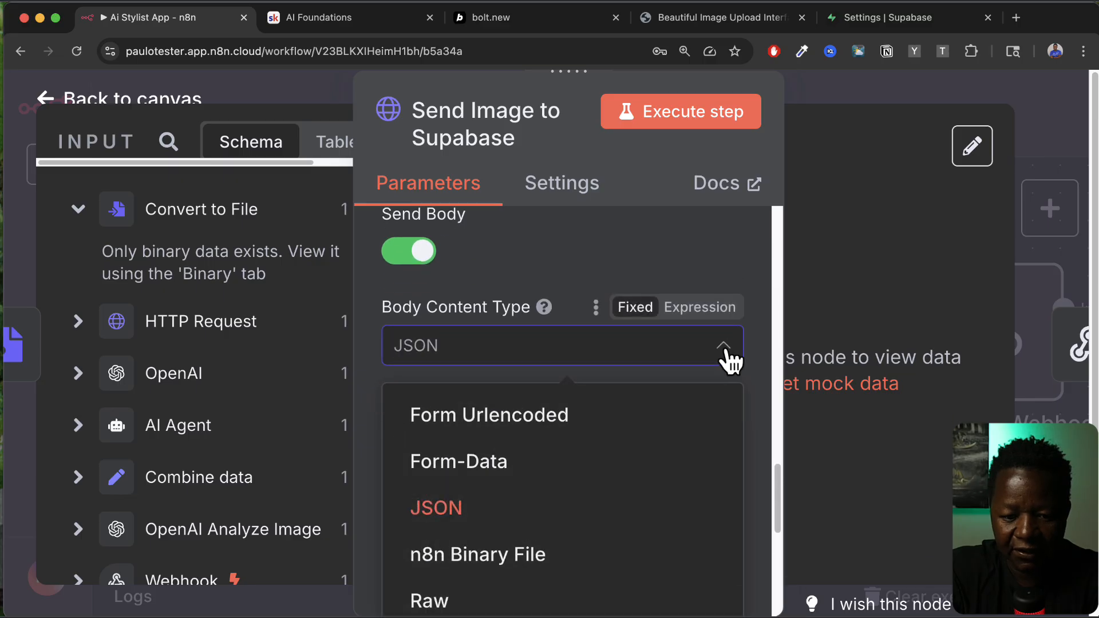
left_click(504, 566)
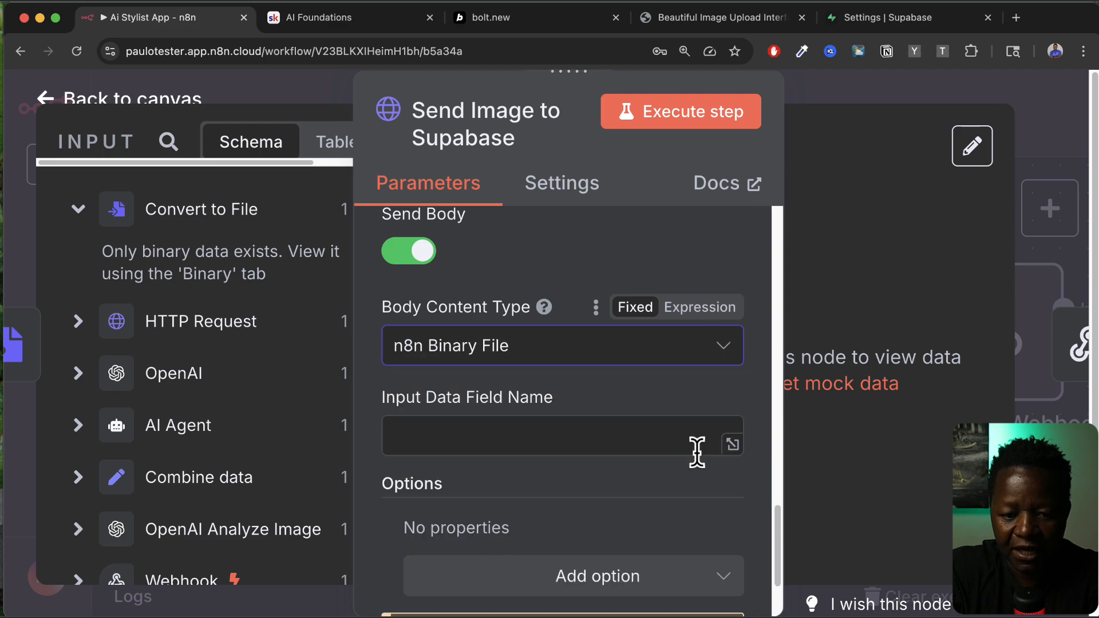
left_click(472, 436)
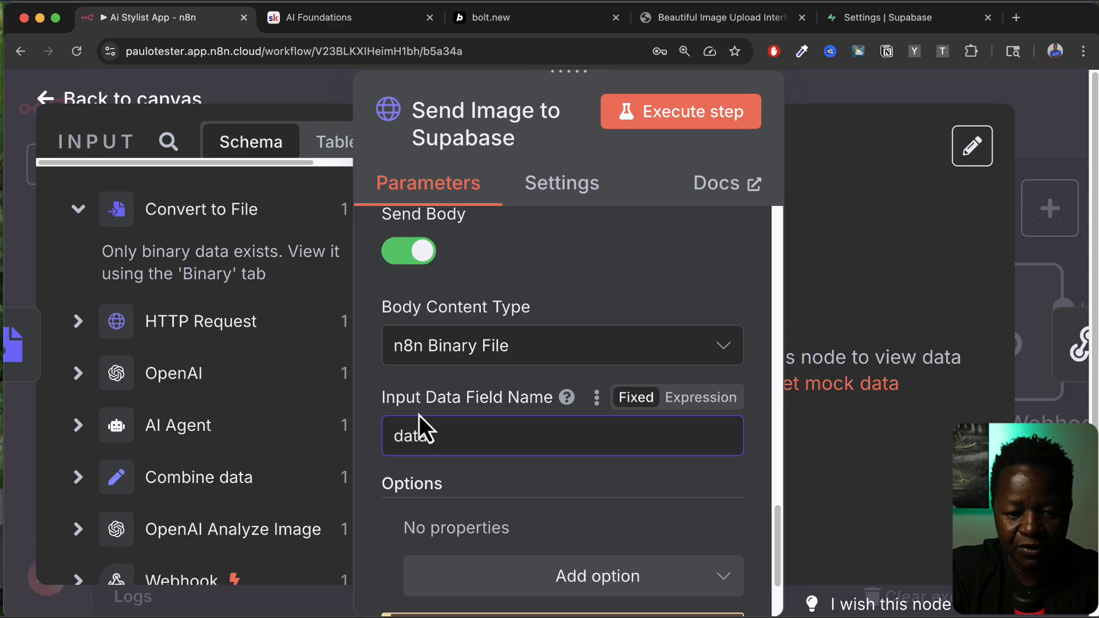
Step: Review the request settings back up to the method and URL, and execute the node to test the upload
scroll(541, 441, "up", 5)
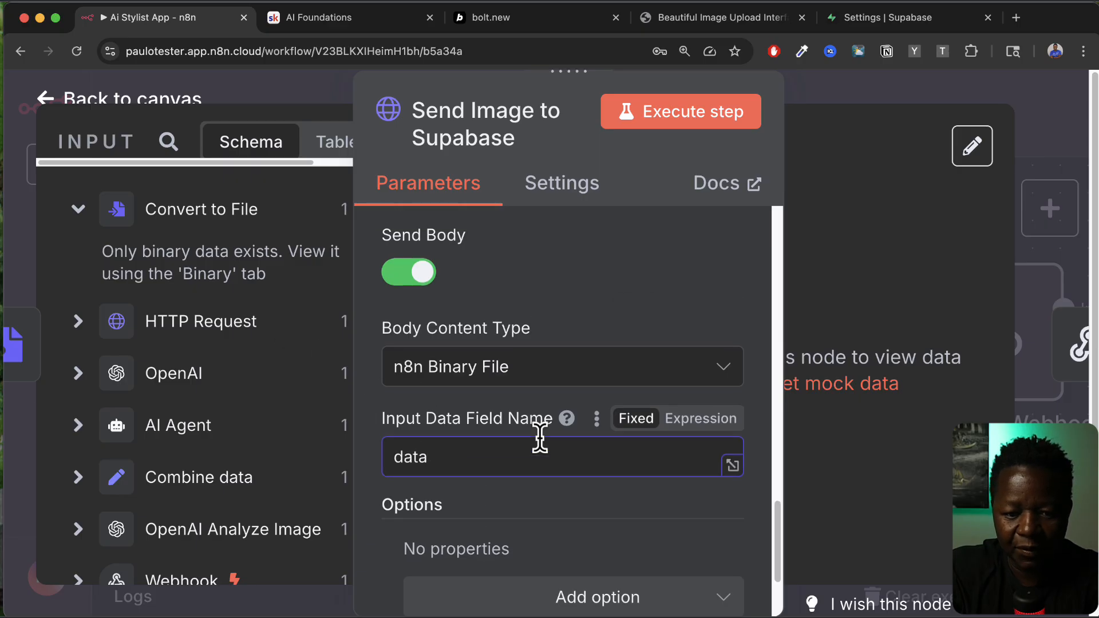
scroll(541, 440, "up", 15)
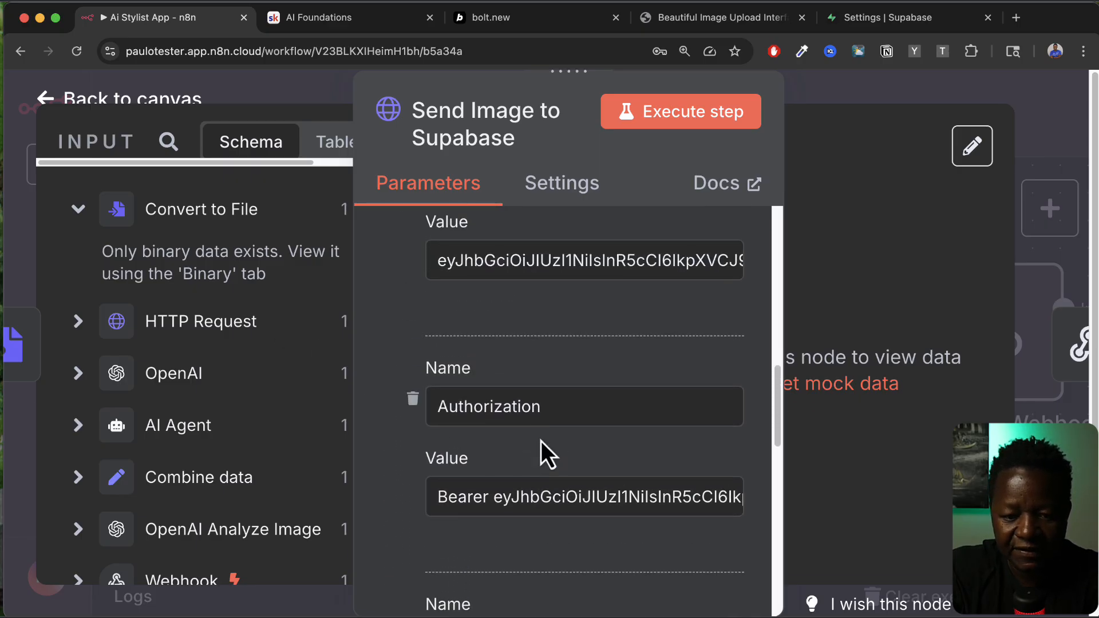
scroll(541, 441, "up", 12)
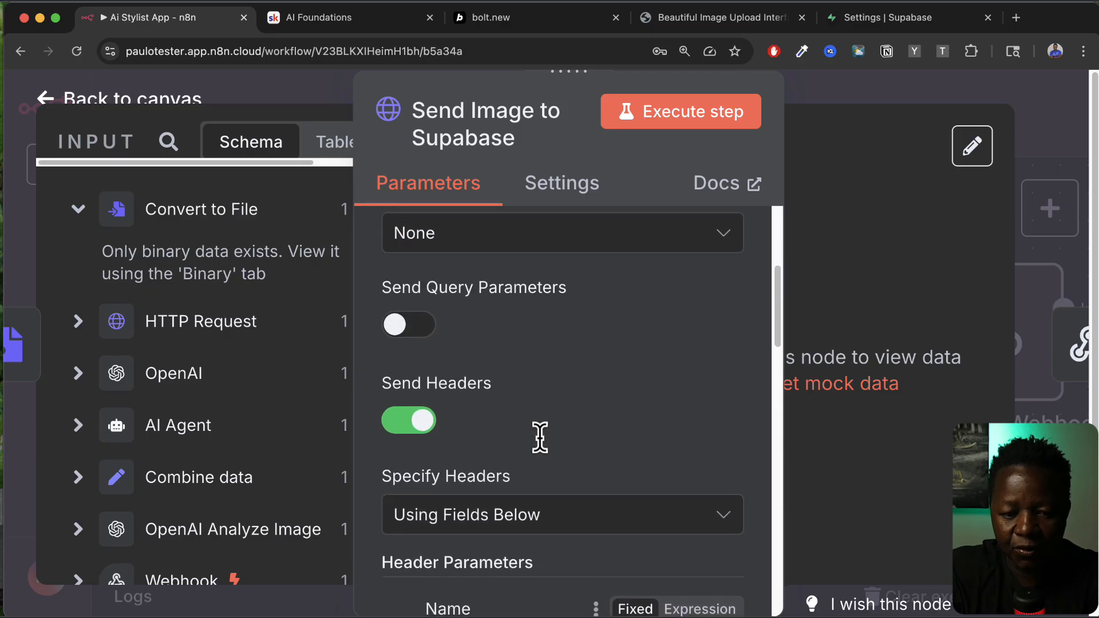
scroll(541, 441, "up", 5)
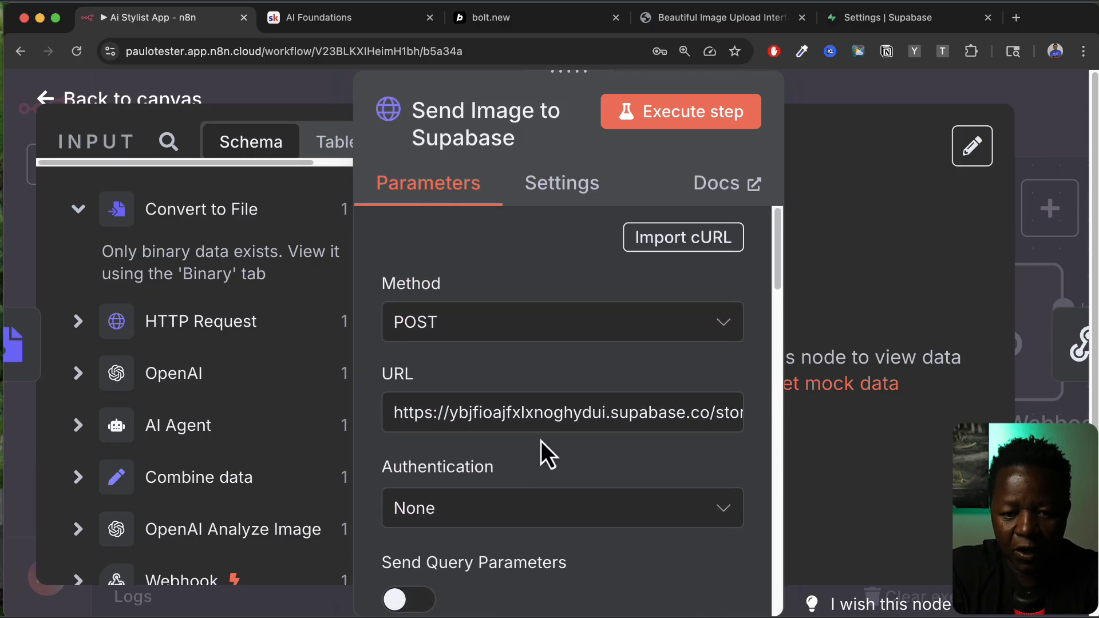
left_click(695, 118)
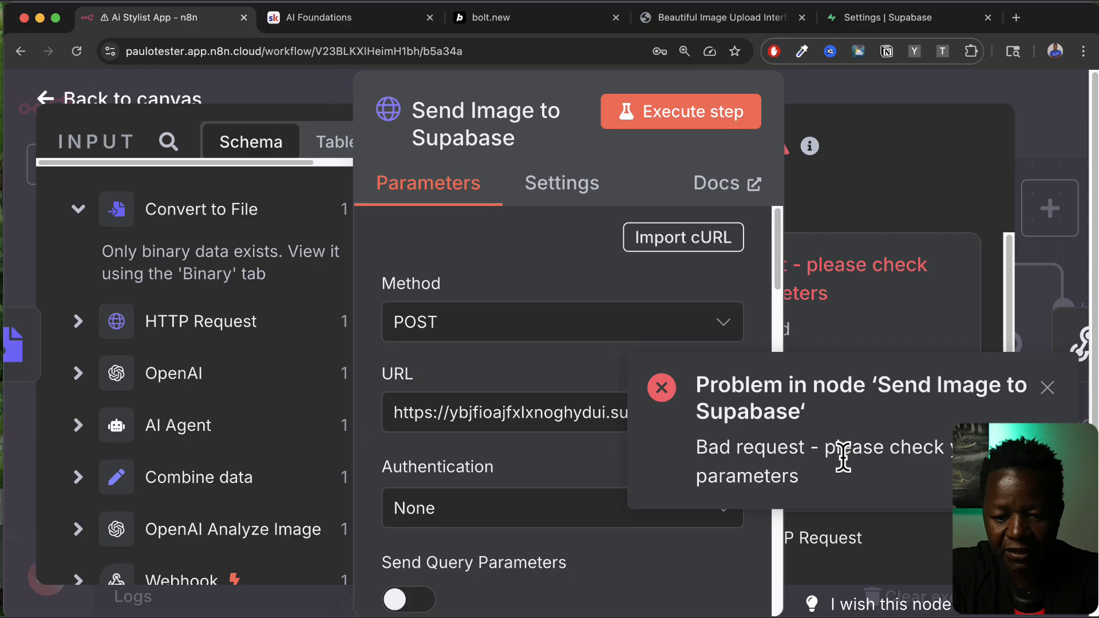
Step: Expand the HTTP request's error details in the output and check the header parameters against them
key("super+minus")
key("super+minus")
key("super+minus")
left_click(827, 397)
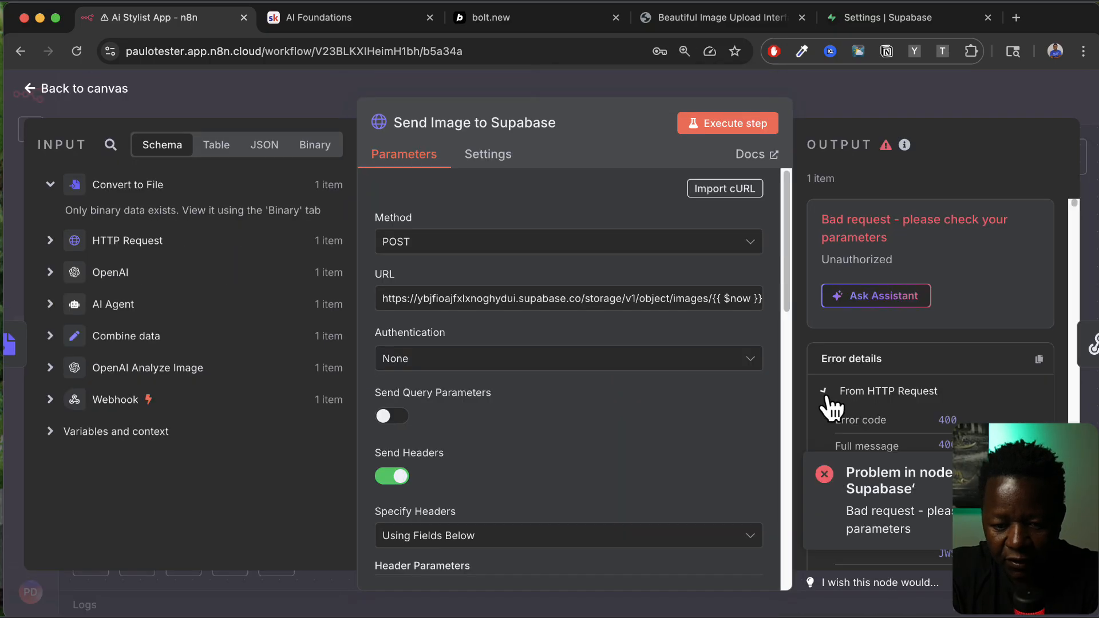
scroll(922, 425, "down", 3)
scroll(454, 486, "down", 6)
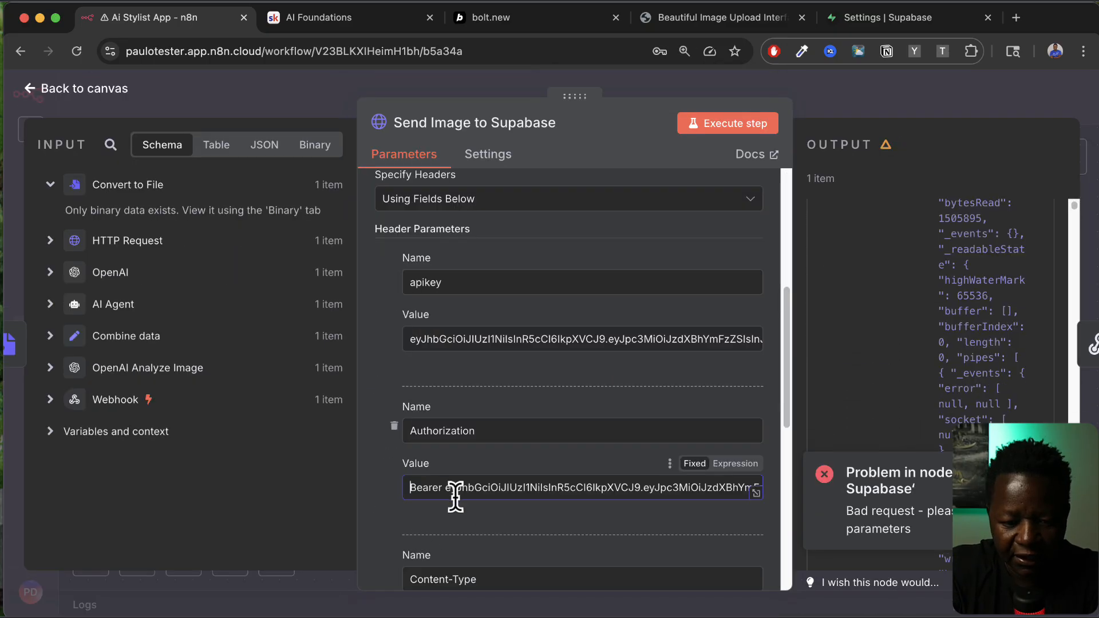
Step: Correct the Content-Type header's value to image/png and execute the node again
key("super+plus")
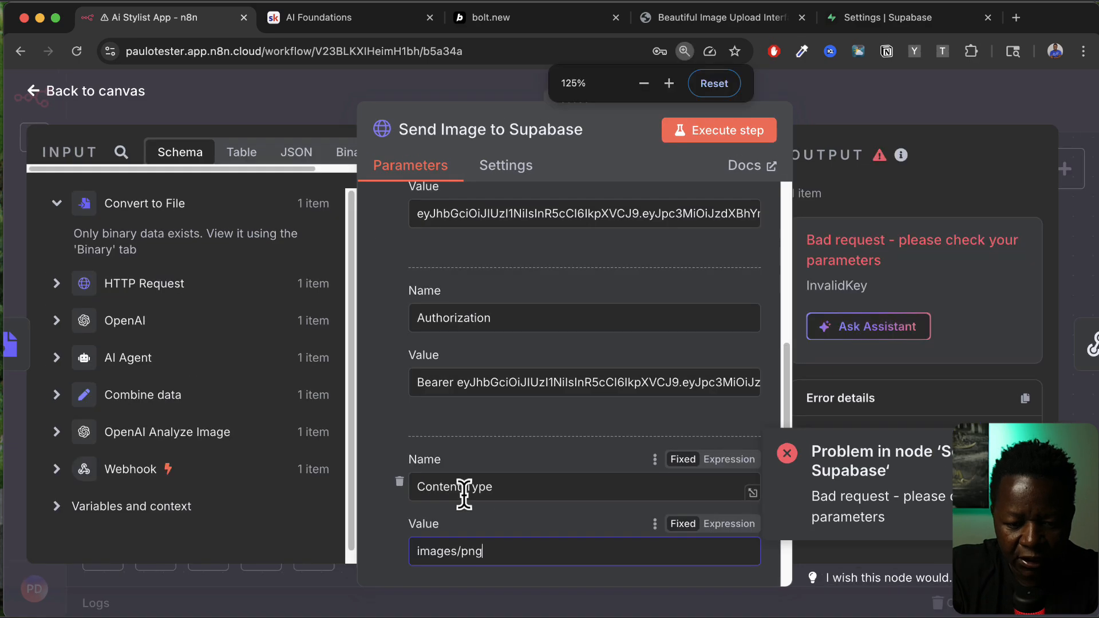
scroll(459, 489, "down", 2)
left_click(483, 494)
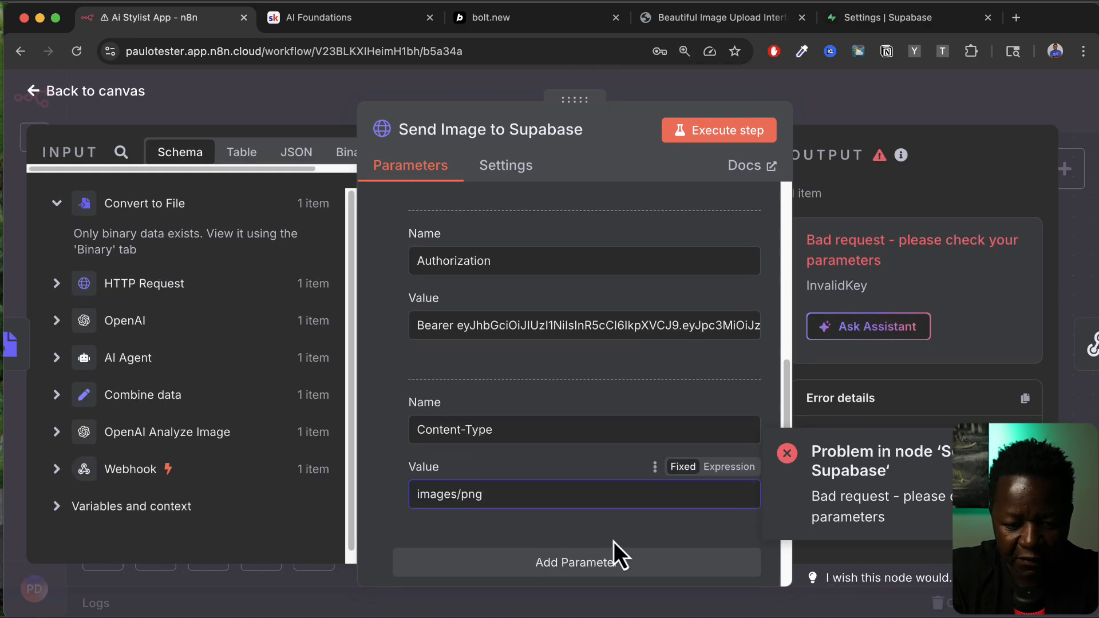
key("BackSpace")
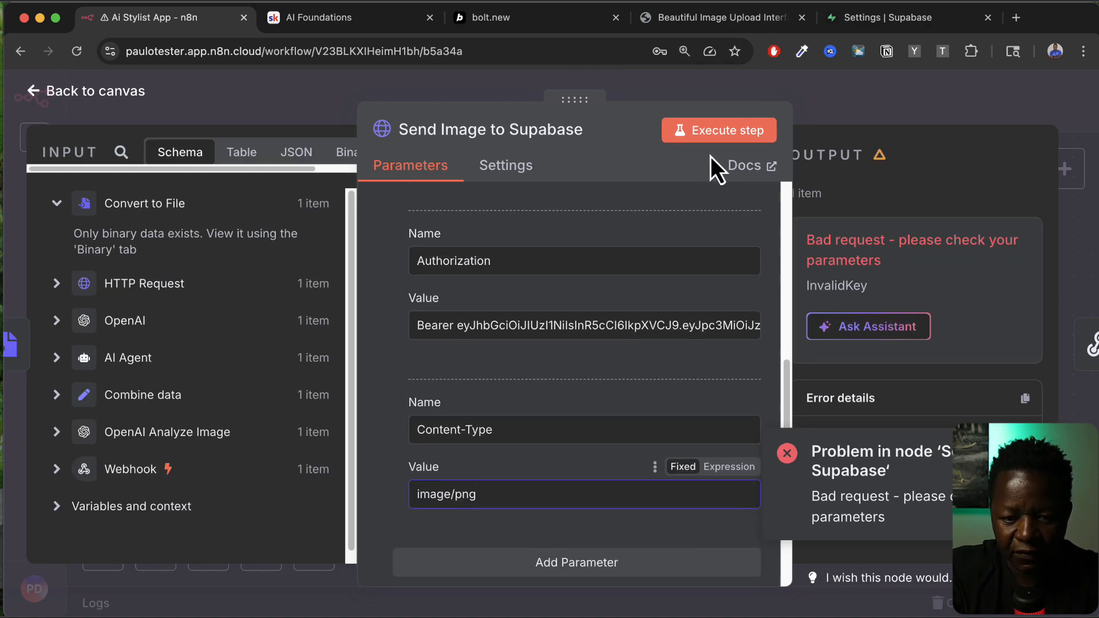
left_click(724, 143)
Step: Inspect the URL's resolved timestamp path, toggle the field to Fixed and back to Expression, and rerun the node
key("super+plus")
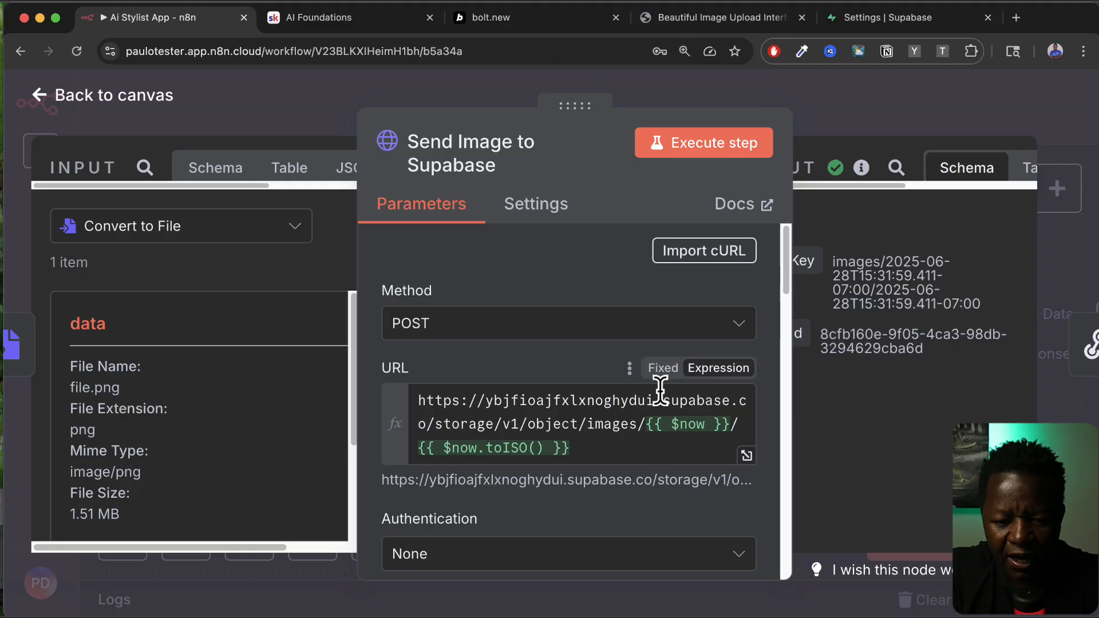
scroll(655, 381, "down", 2)
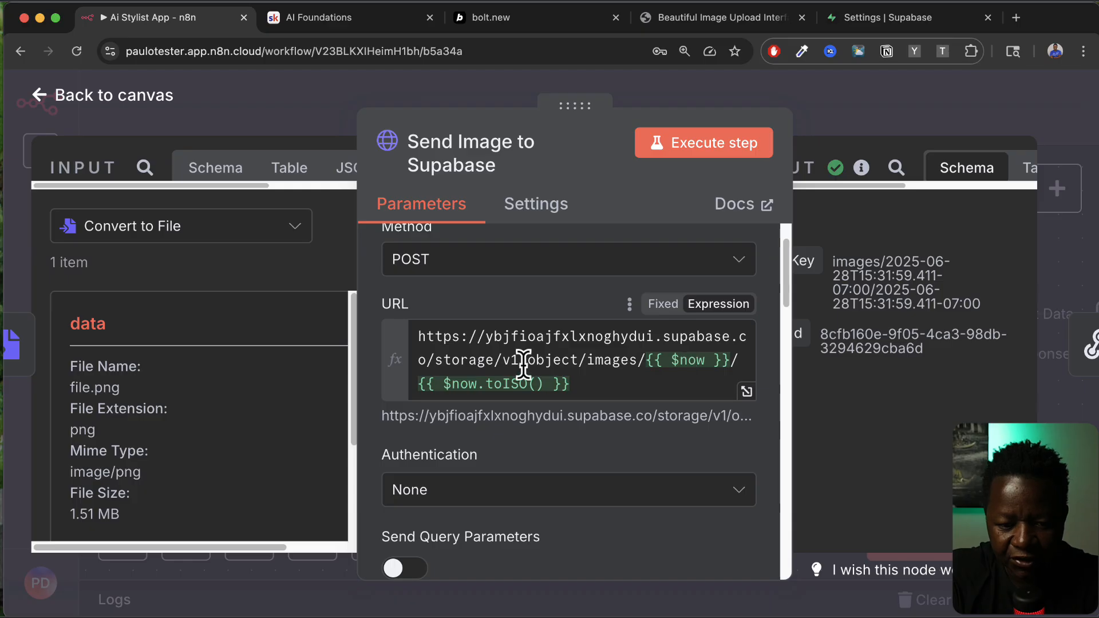
left_click(542, 385)
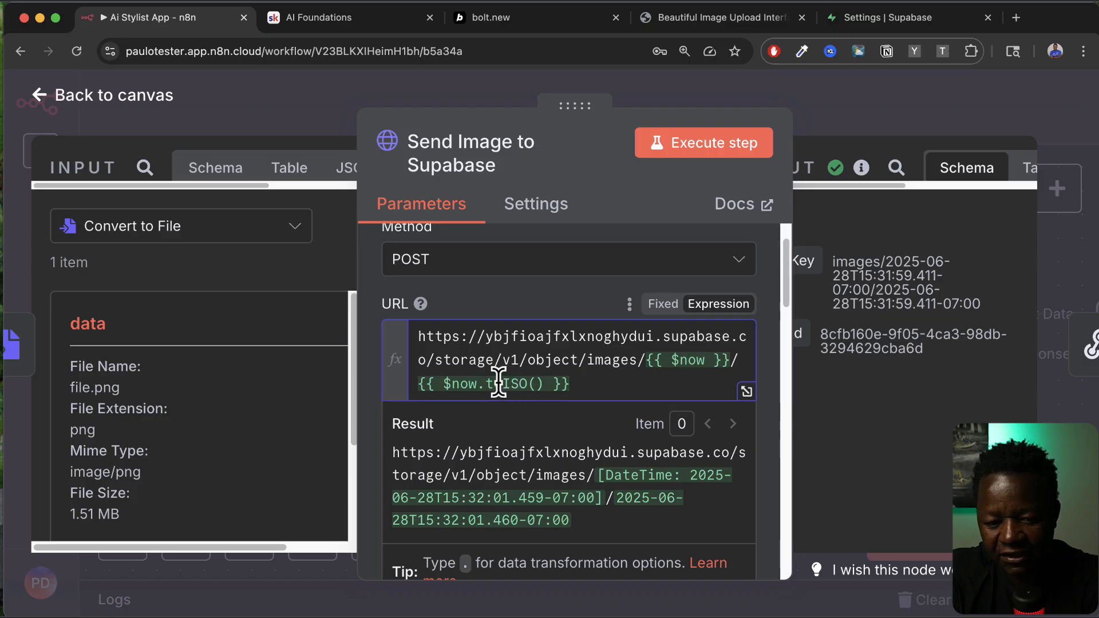
left_click(724, 312)
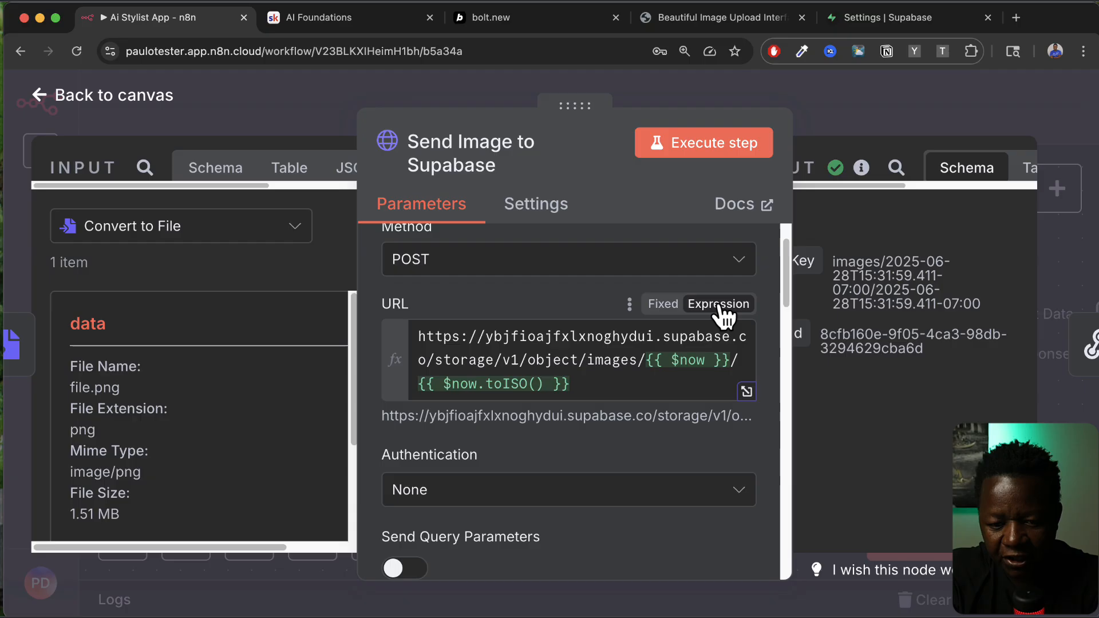
left_click(675, 314)
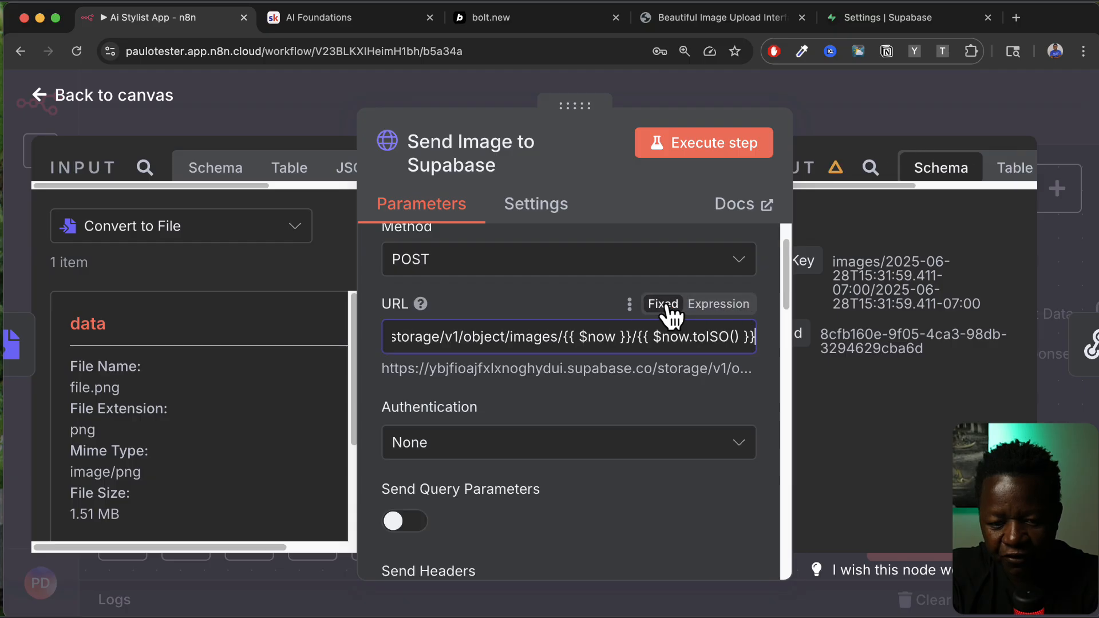
left_click(723, 305)
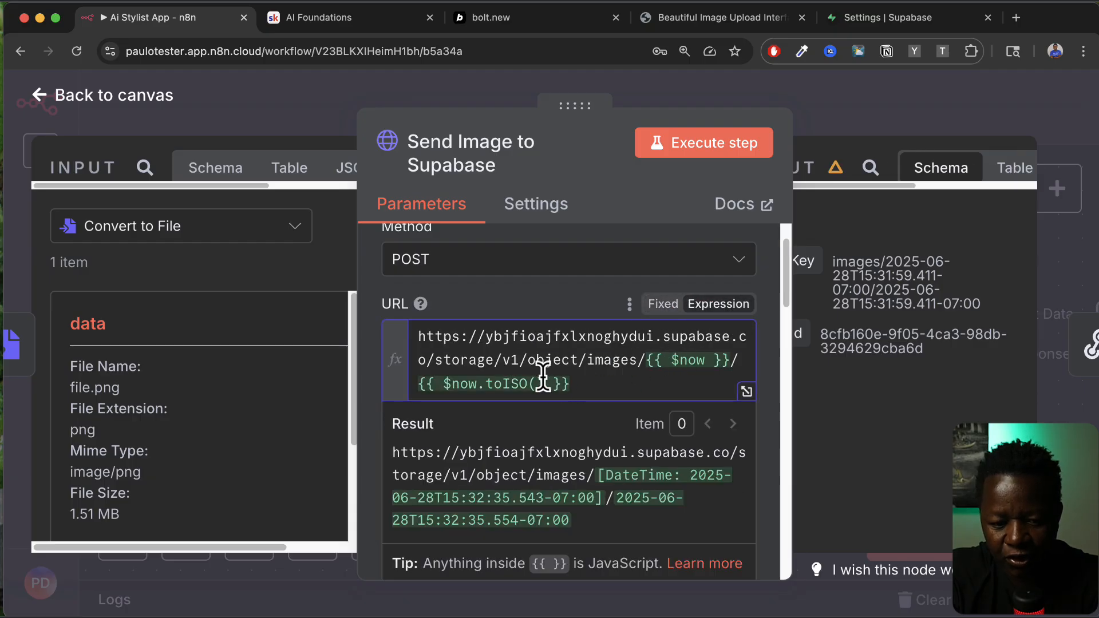
left_click(719, 143)
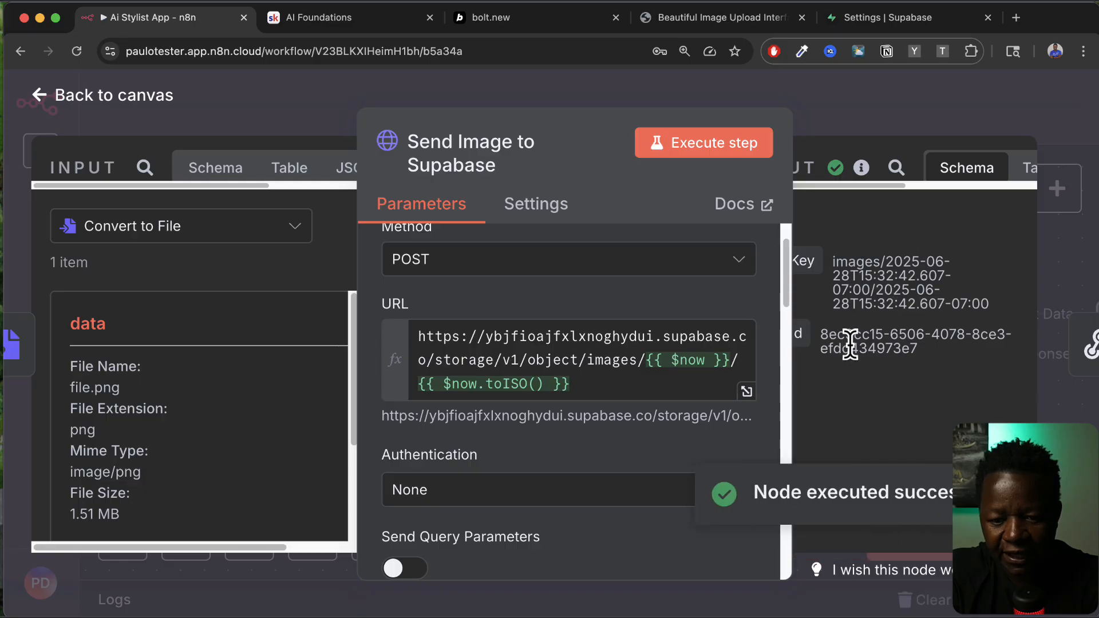
Step: Switch to Supabase and open the images bucket in Storage to check for the uploaded files
left_click(857, 17)
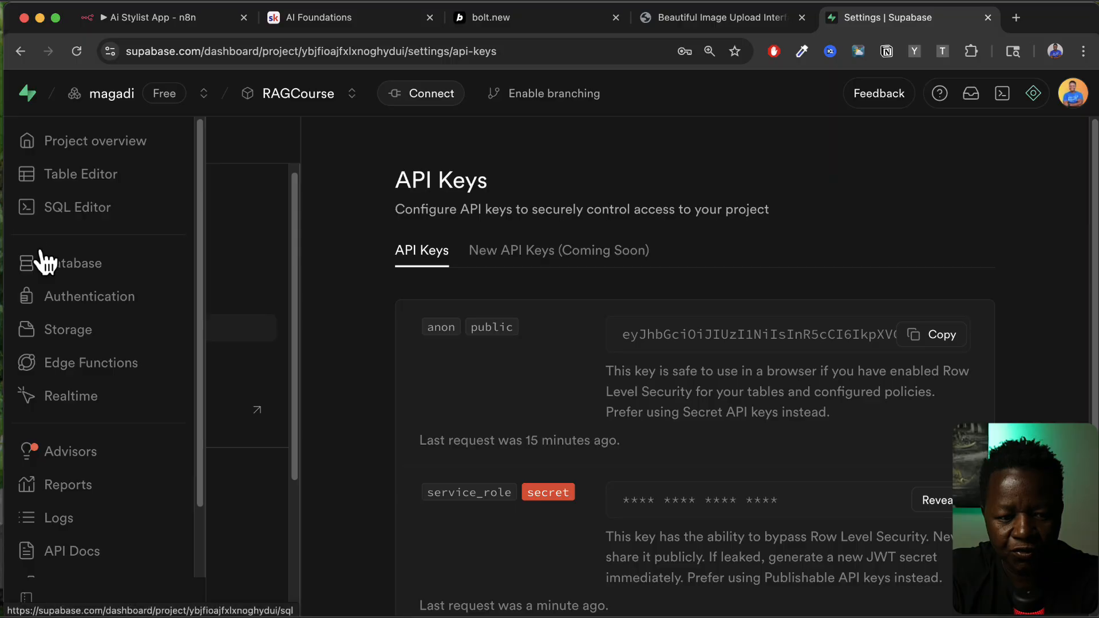
left_click(64, 335)
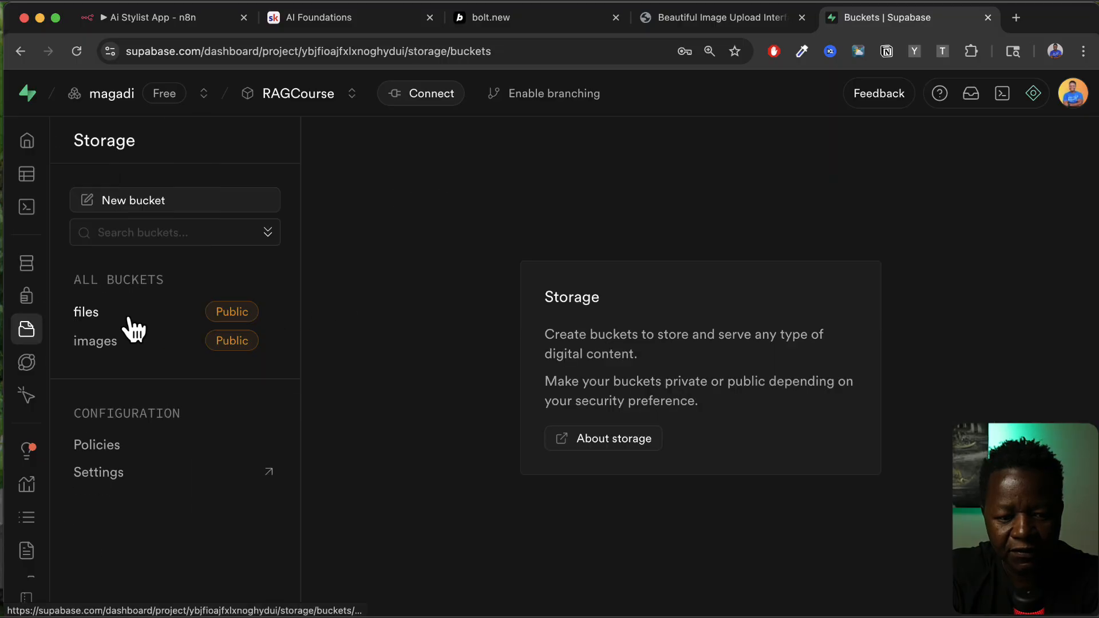
left_click(111, 343)
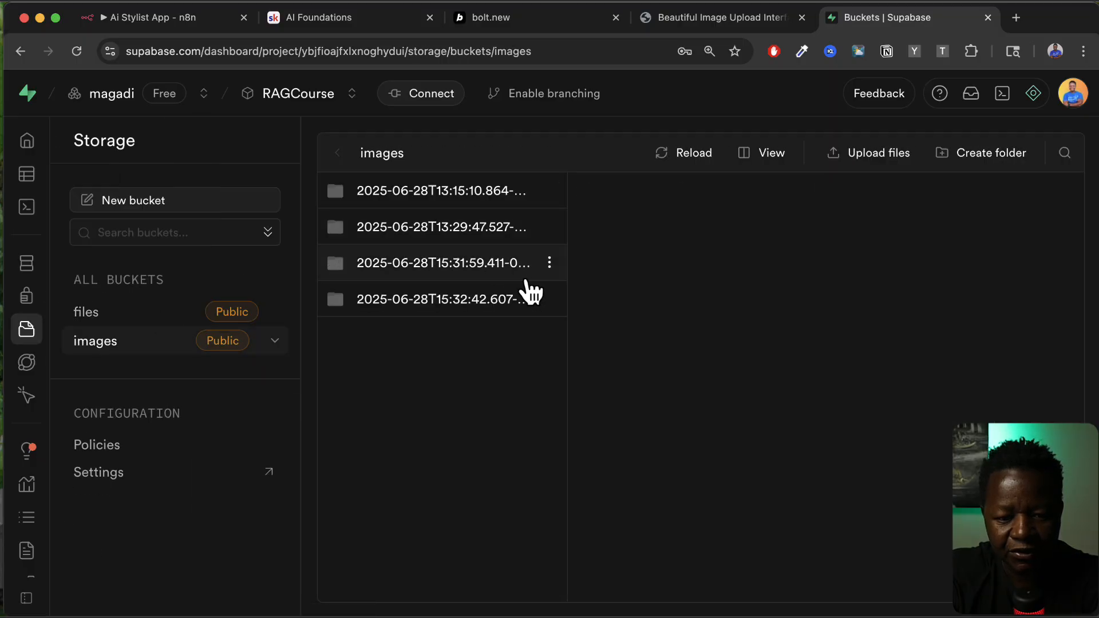
Step: Preview the image in the newest timestamped folder and delete all existing folders from the images bucket
left_click(507, 306)
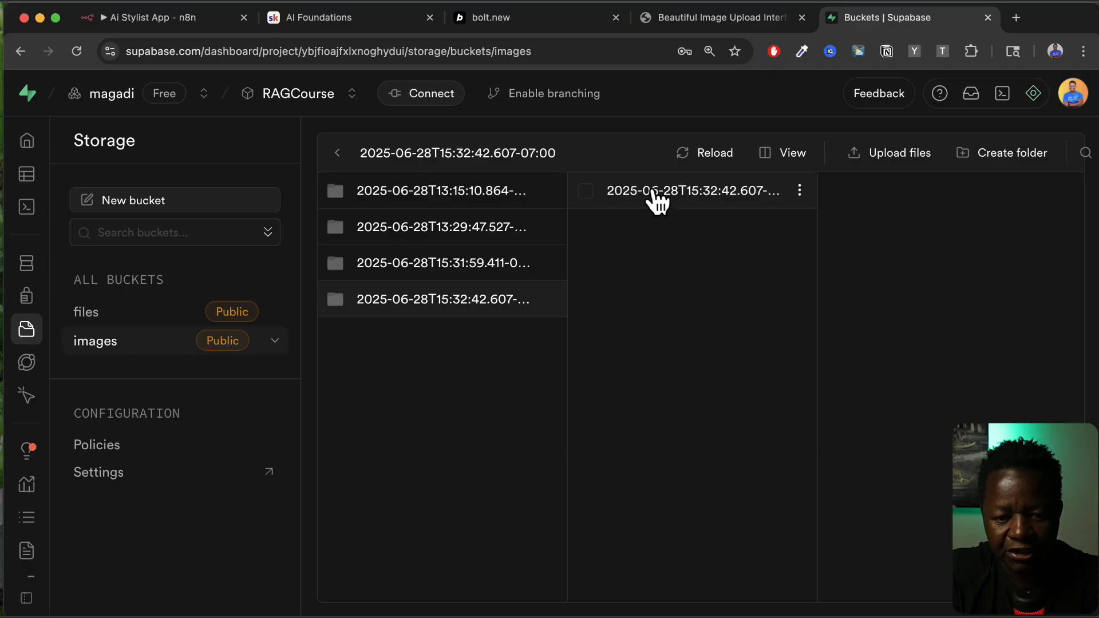
left_click(662, 192)
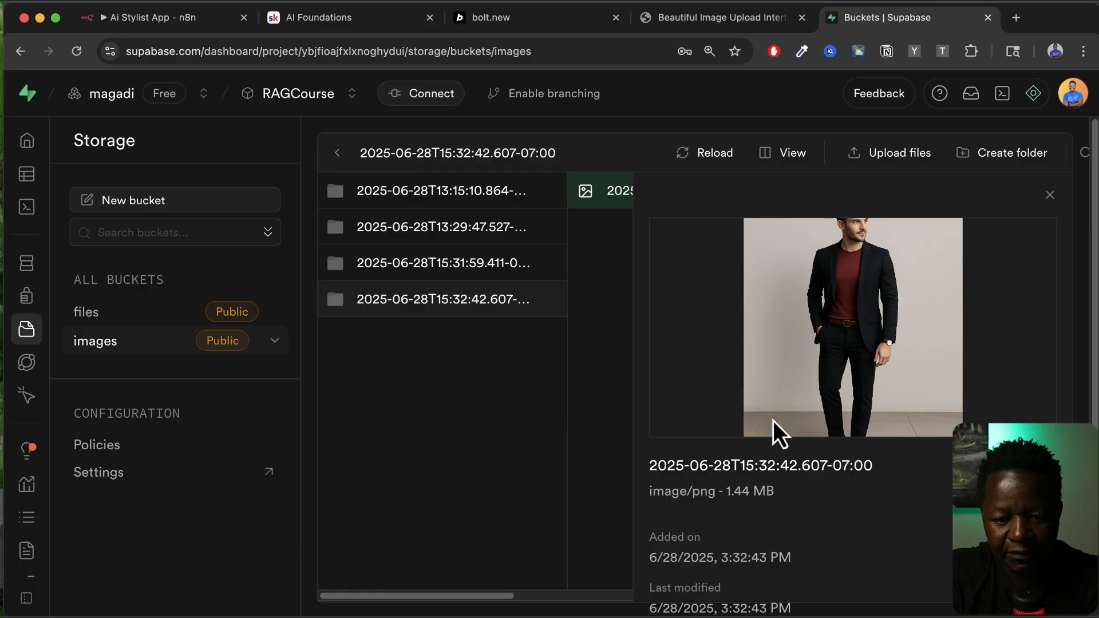
left_click(549, 263)
left_click(412, 383)
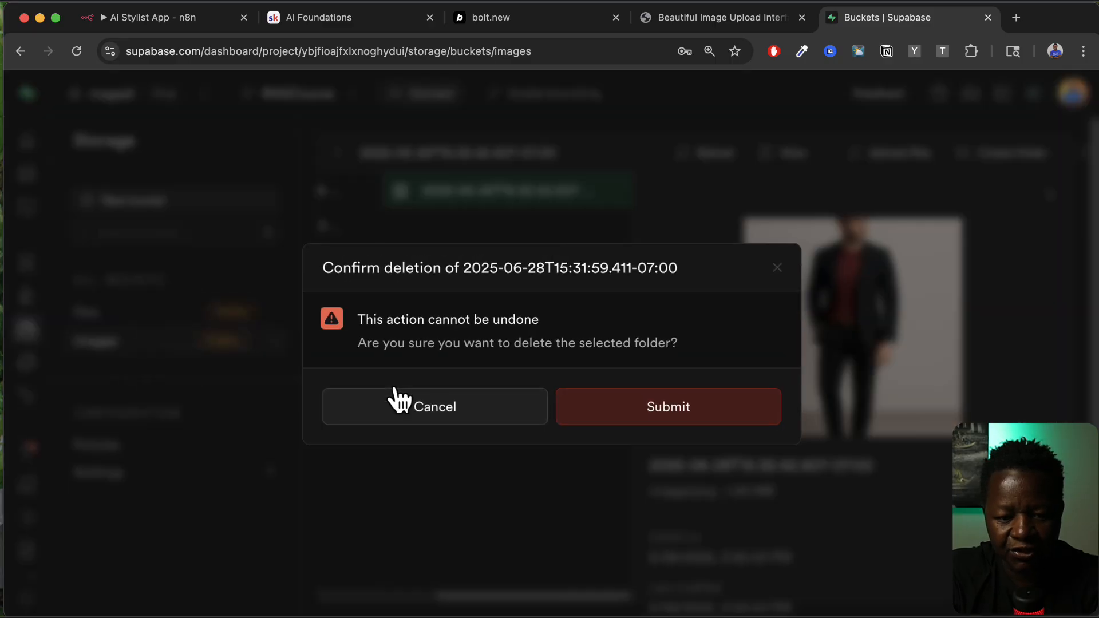
left_click(636, 407)
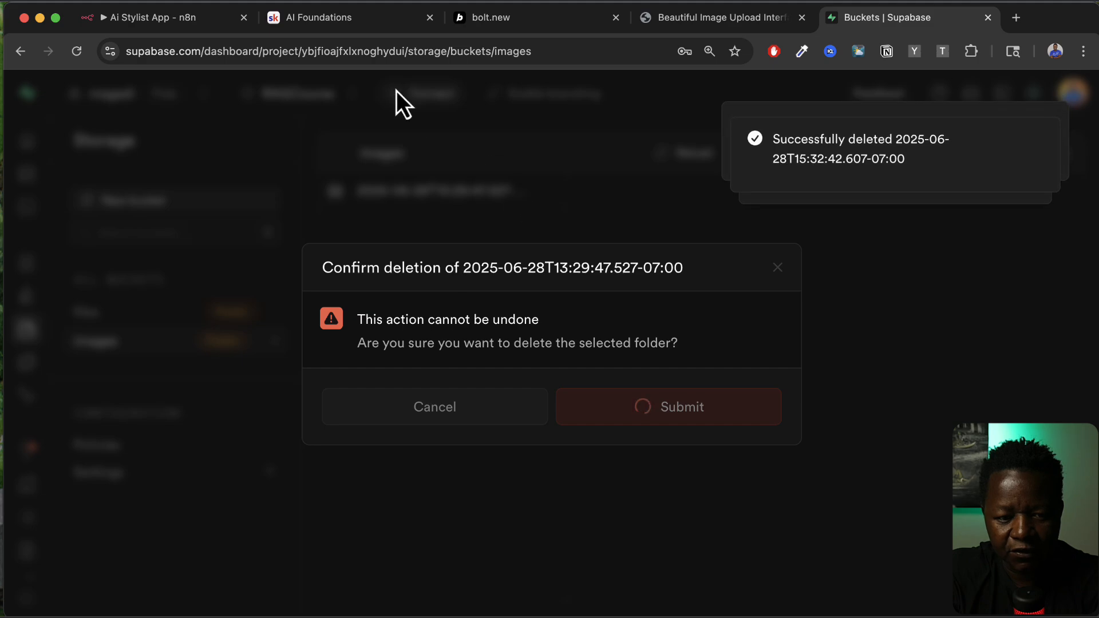
Step: Execute the Send Image to Supabase node again in n8n and preview the newly uploaded image in the Supabase images bucket
left_click(170, 22)
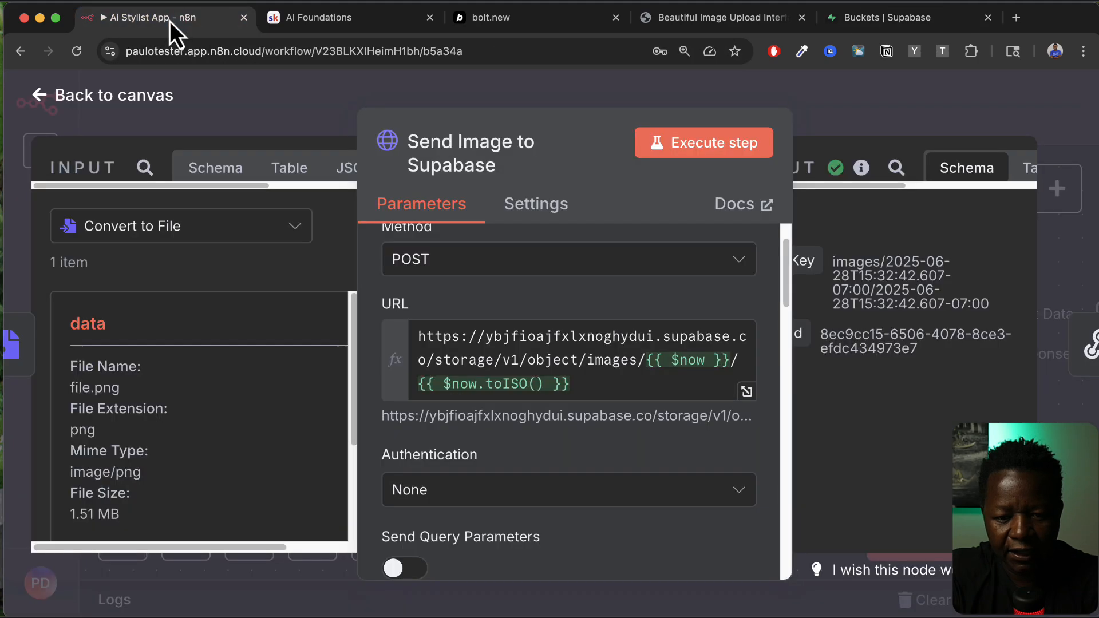
left_click(713, 151)
left_click(868, 18)
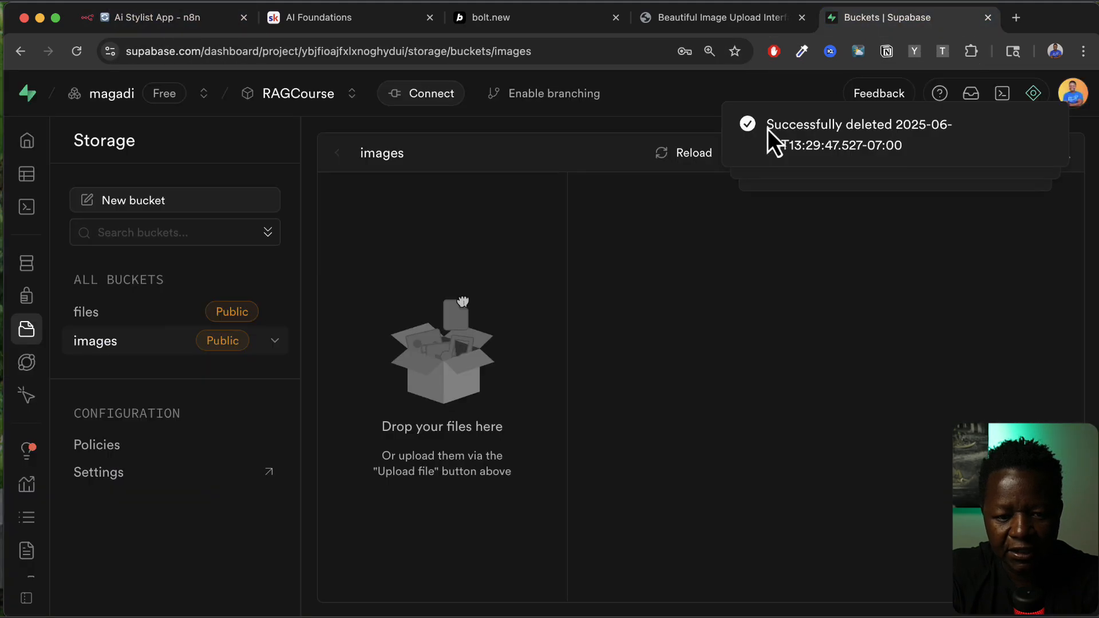
left_click(150, 315)
left_click(120, 343)
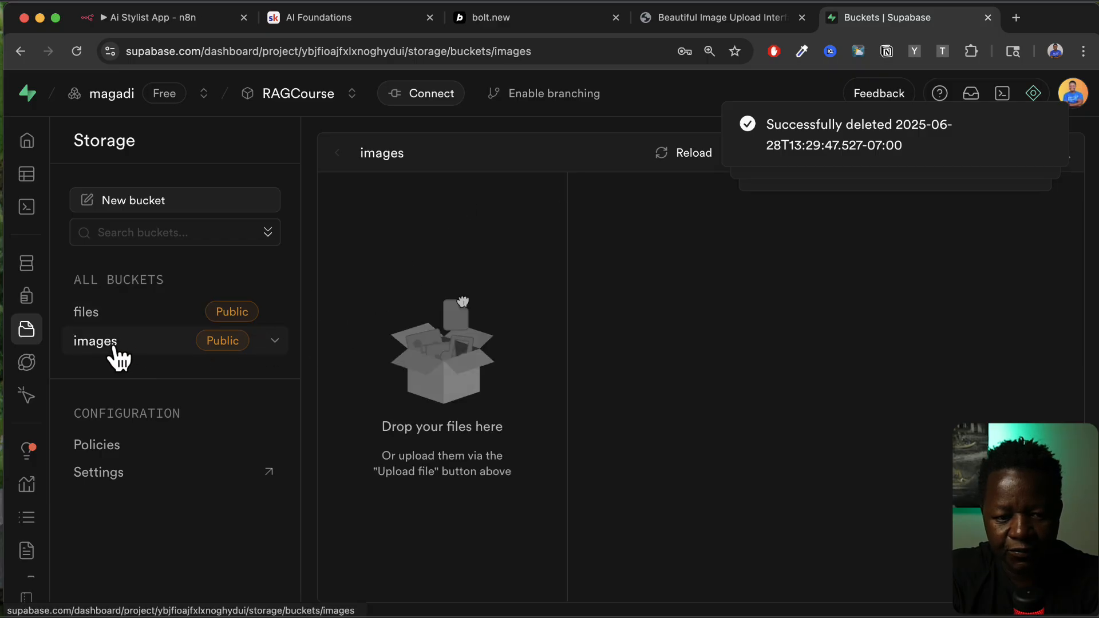
left_click(114, 346)
left_click(442, 191)
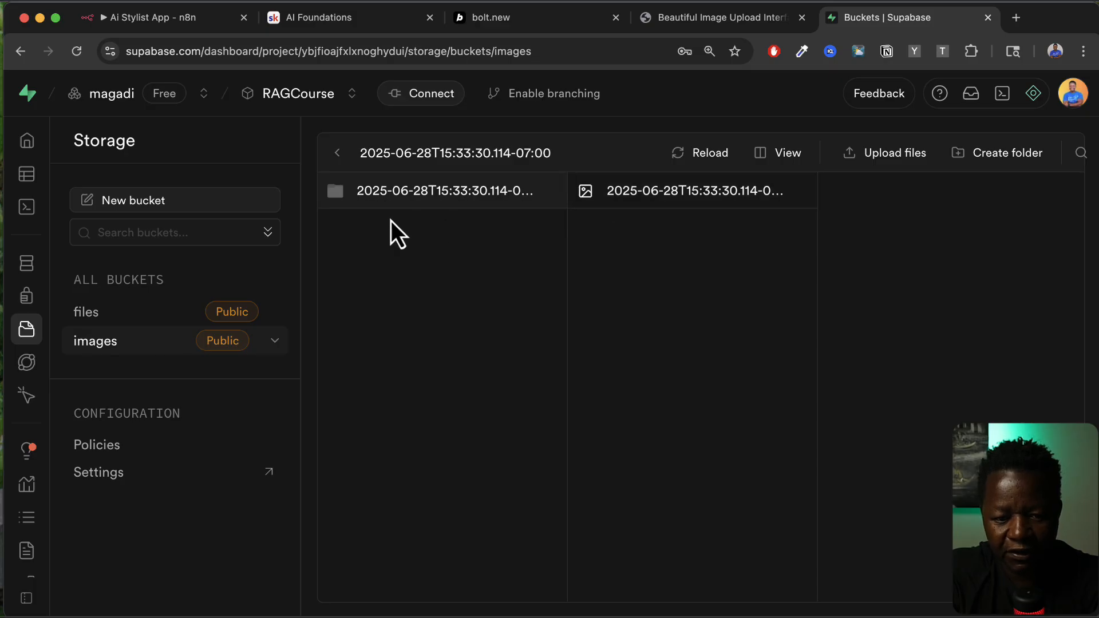
left_click(679, 197)
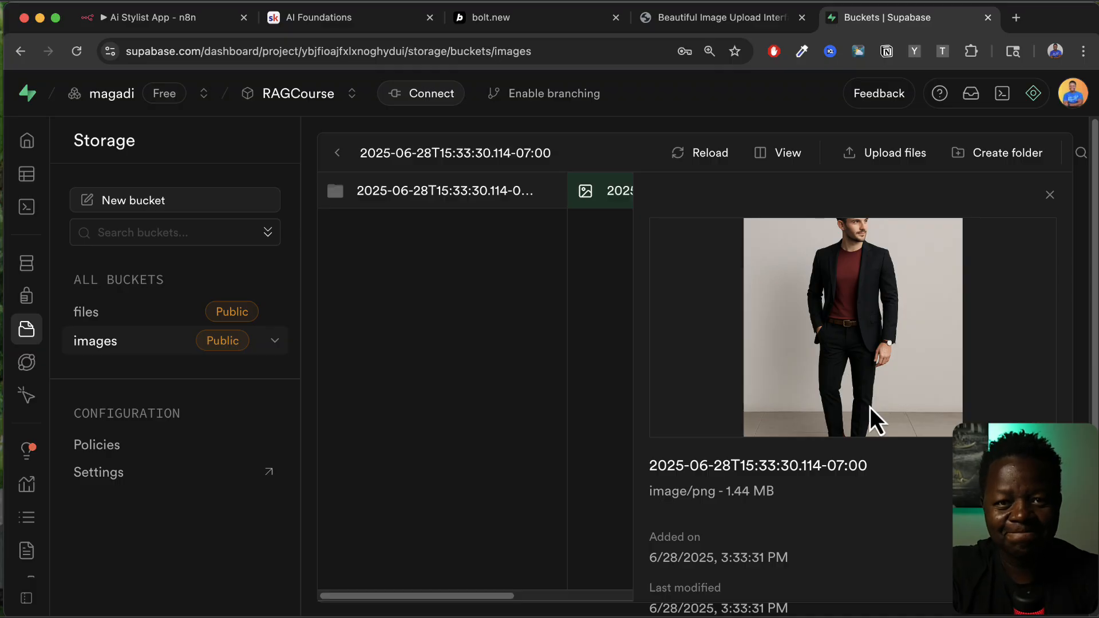
Step: Switch to n8n and review the Send Image to Supabase node's URL, header parameters, body content type and input data field name
left_click(168, 23)
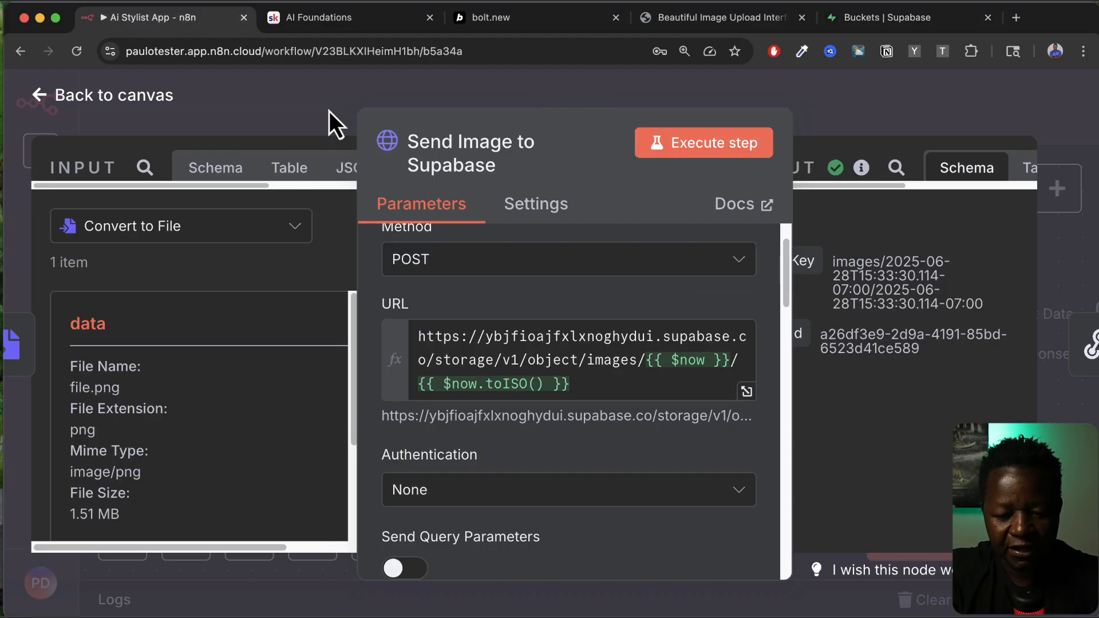
key("super+minus")
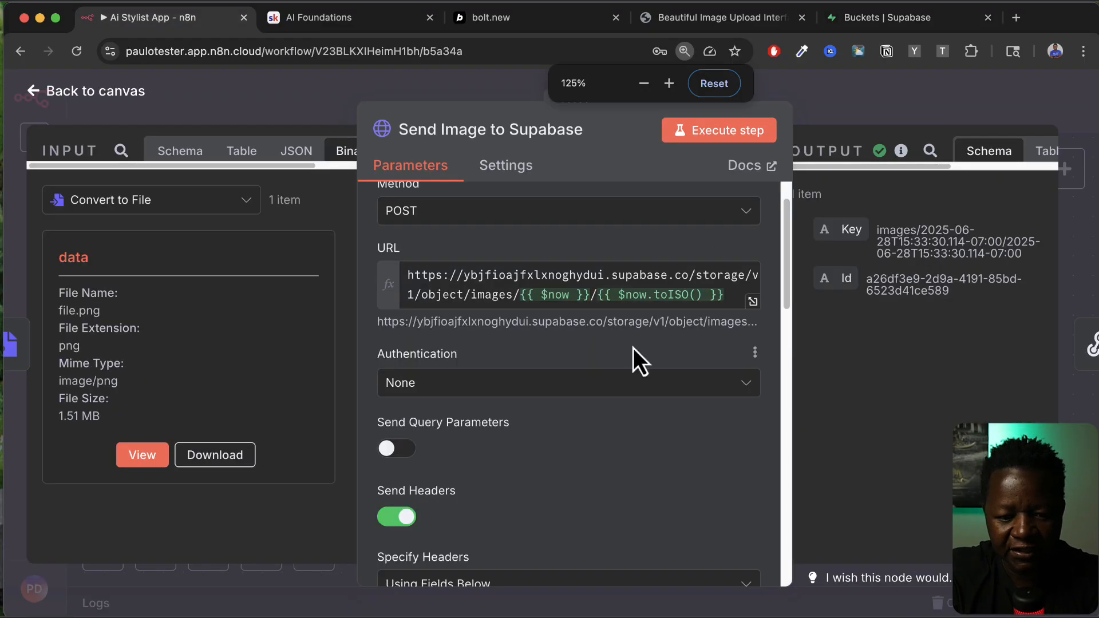
scroll(537, 461, "down", 10)
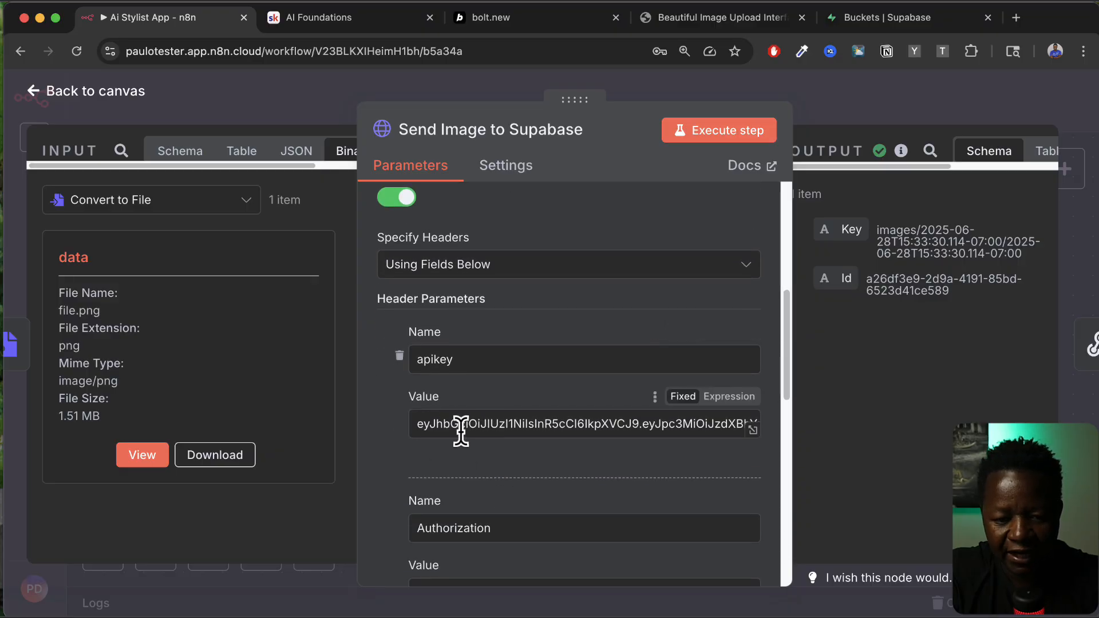
scroll(458, 431, "down", 1)
scroll(460, 436, "down", 4)
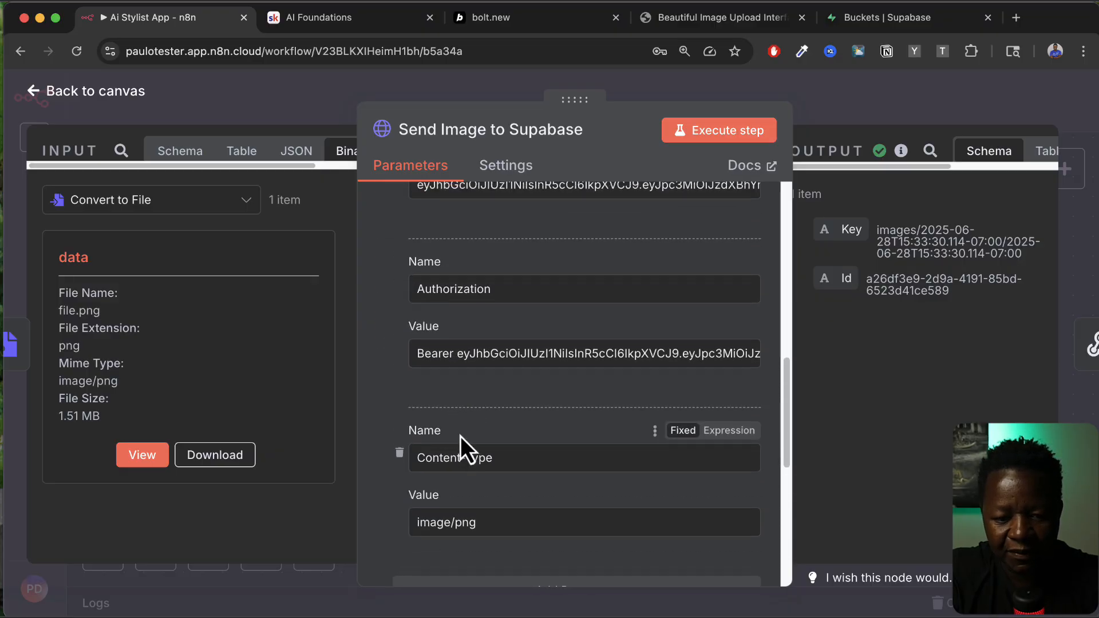
scroll(515, 466, "down", 10)
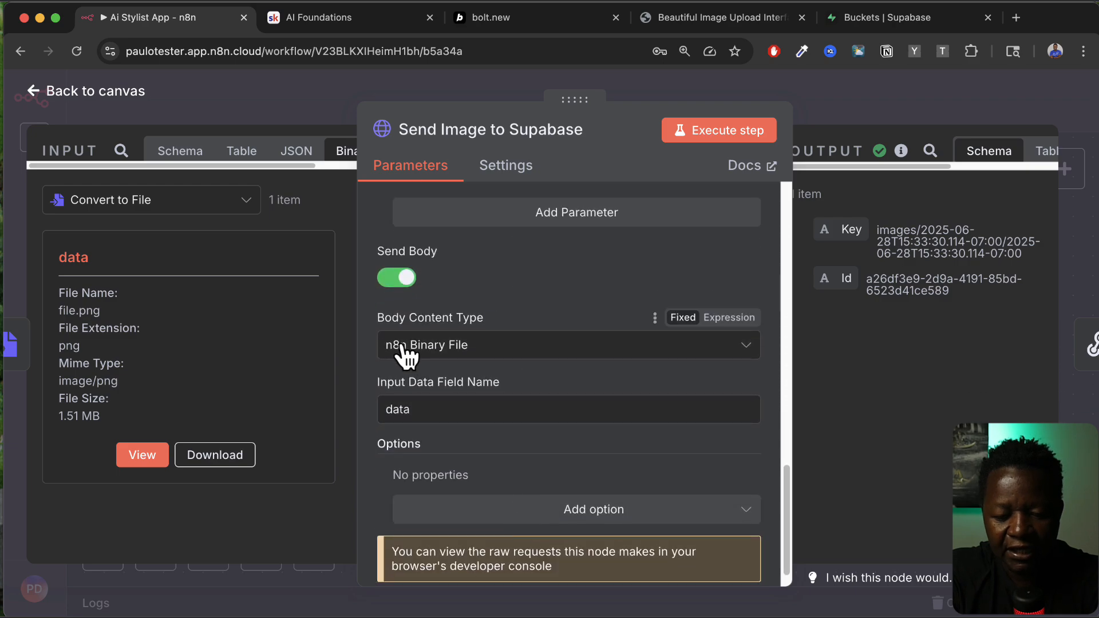
key("super+equal")
scroll(479, 448, "down", 3)
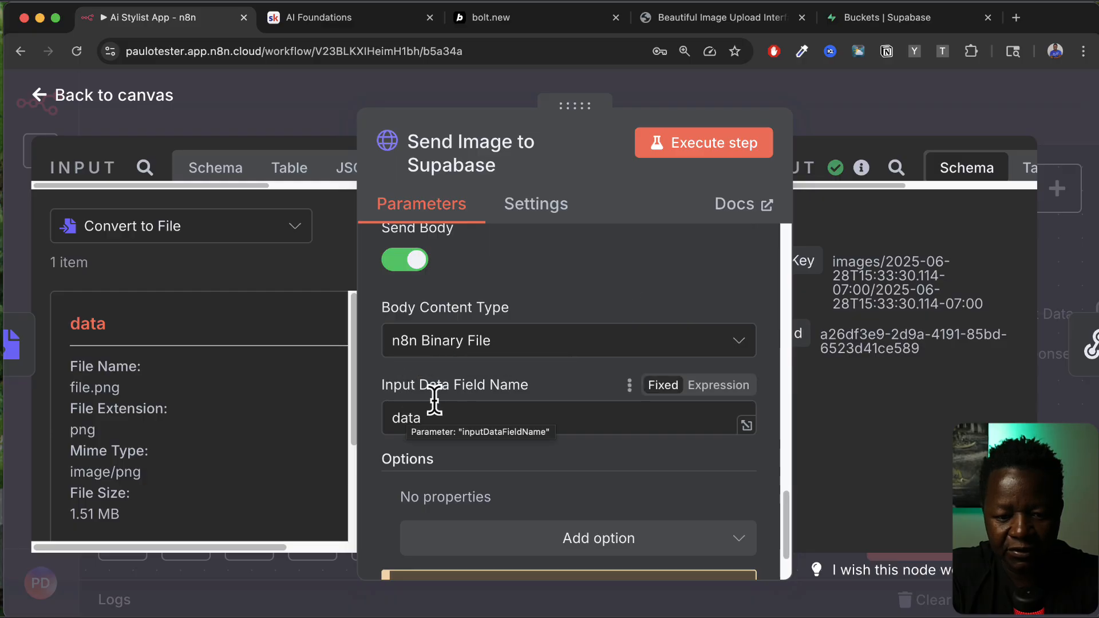
Step: Close the Send Image to Supabase node and save the workflow
key("Escape")
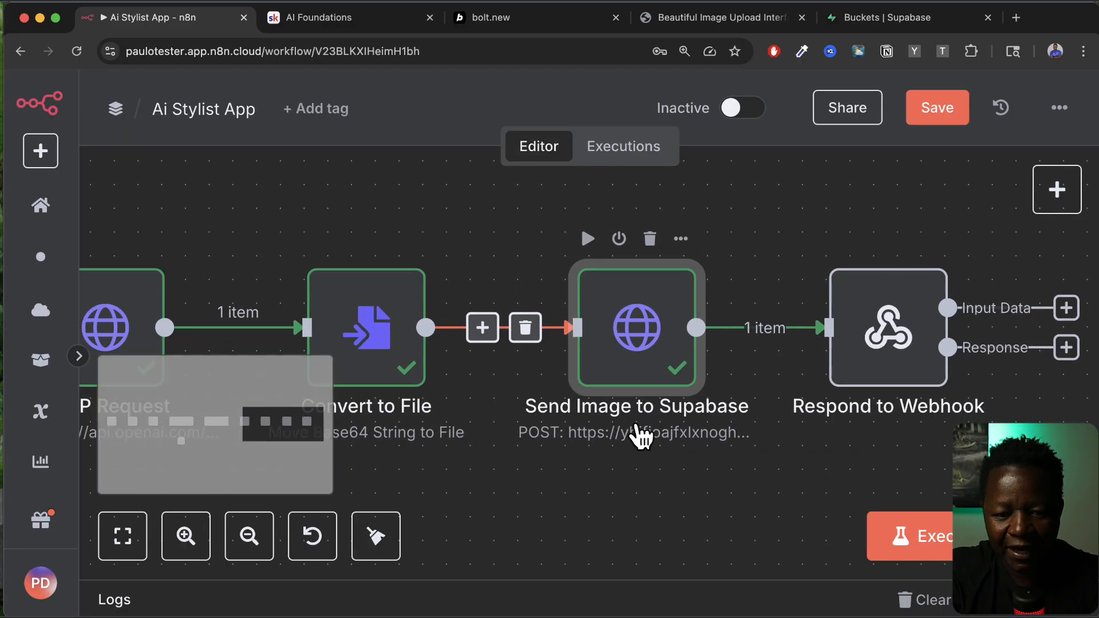
left_click(942, 112)
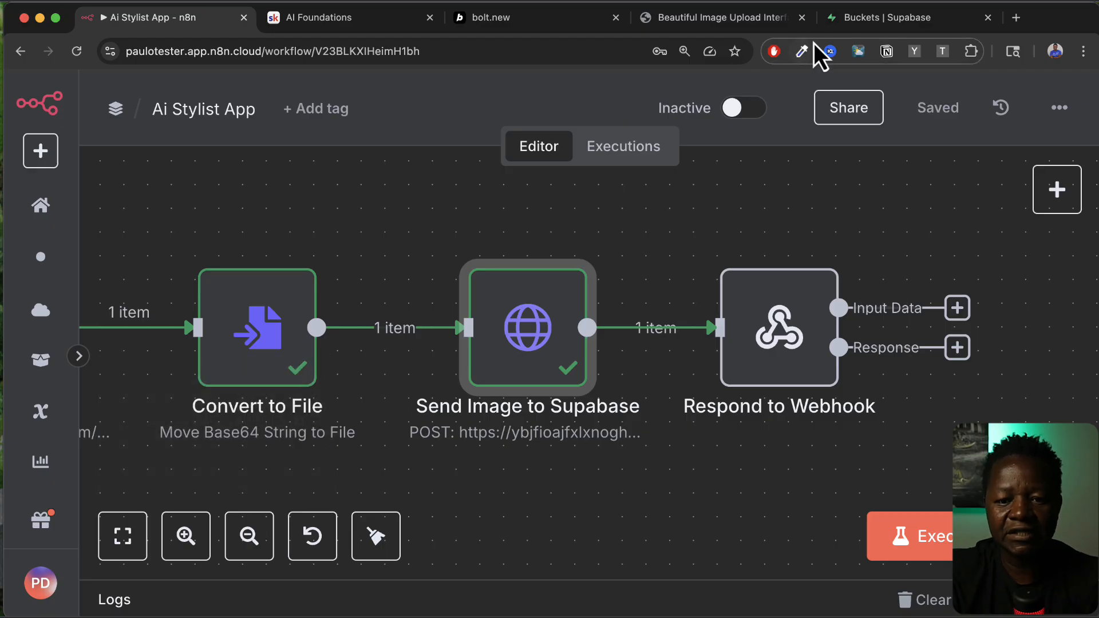
Step: Copy the uploaded image's URL from Supabase, view it in a new browser tab, and return to the n8n workflow
left_click(841, 28)
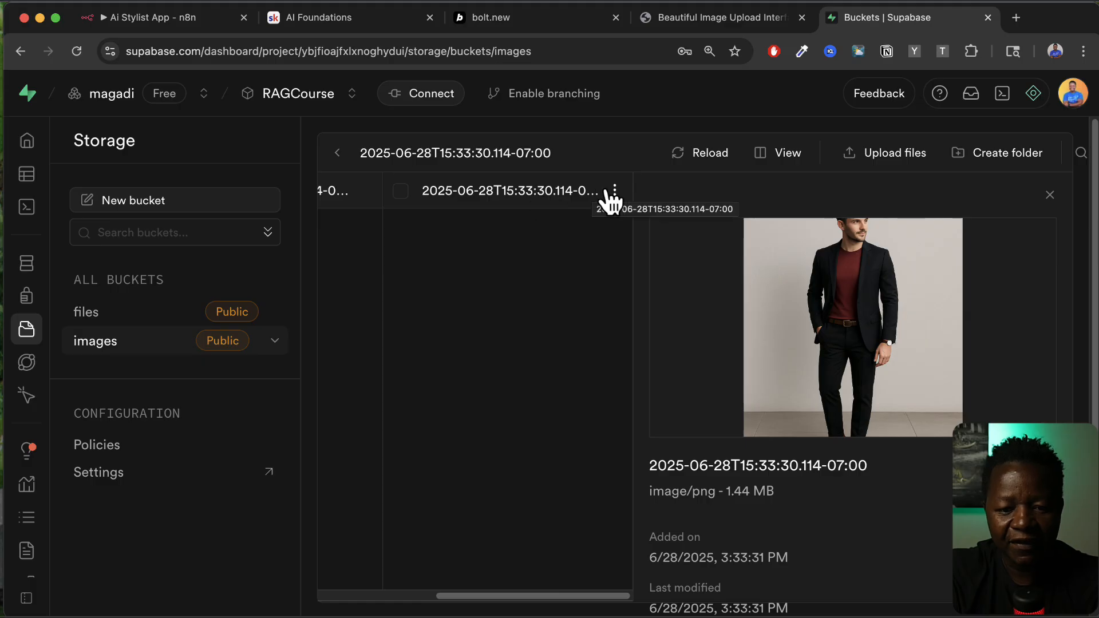
scroll(654, 390, "down", 3)
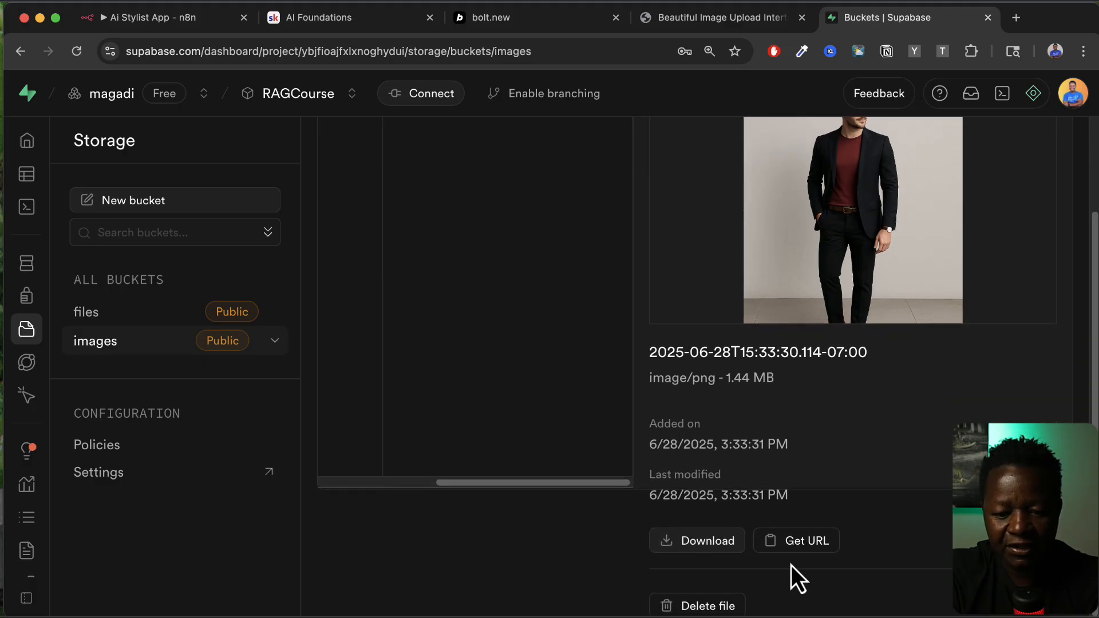
left_click(1019, 24)
key("super+v")
key("Return")
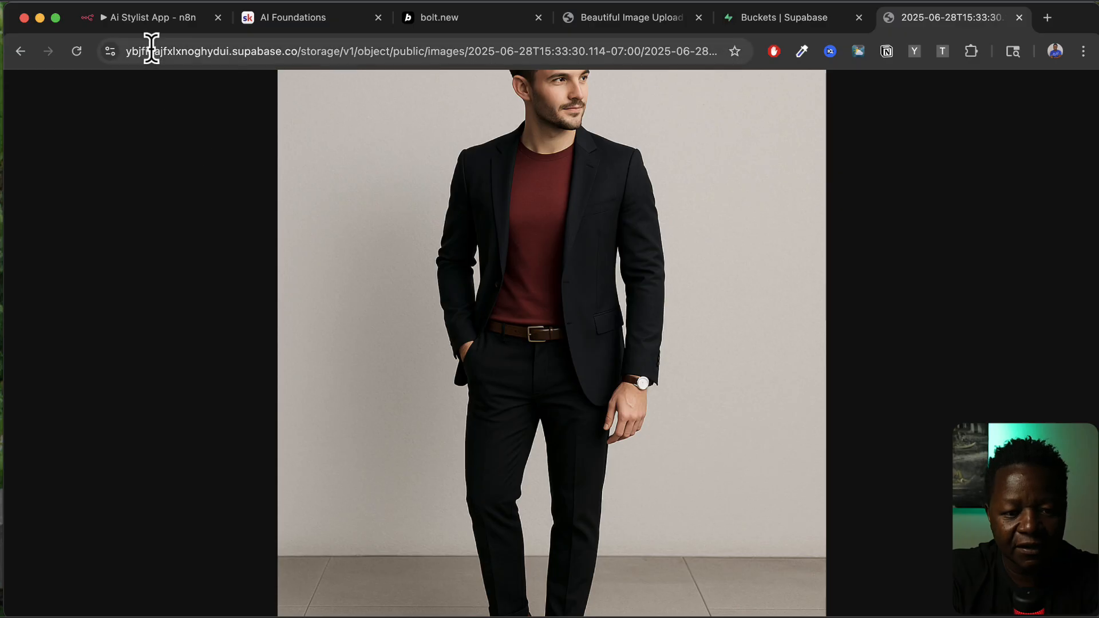
scroll(570, 329, "down", 1)
scroll(571, 332, "up", 1)
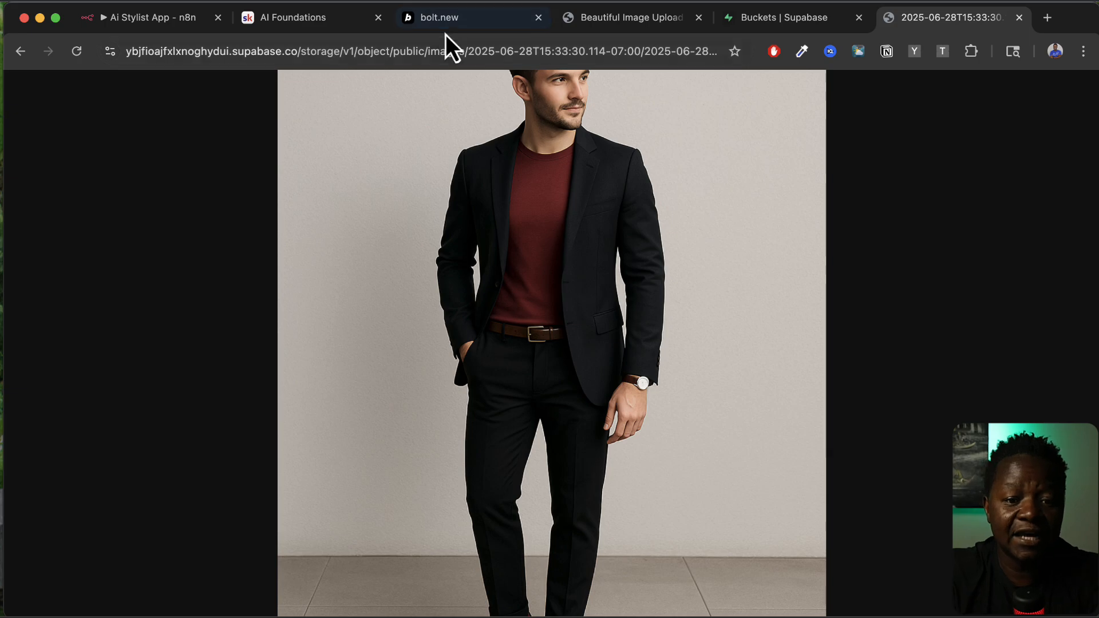
key("super+w")
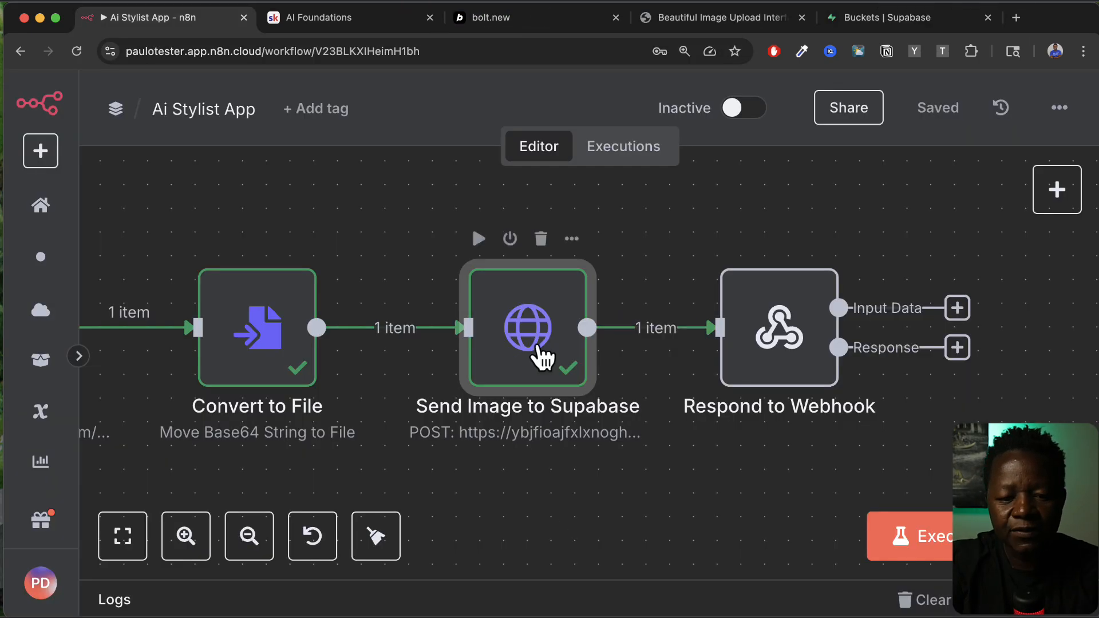
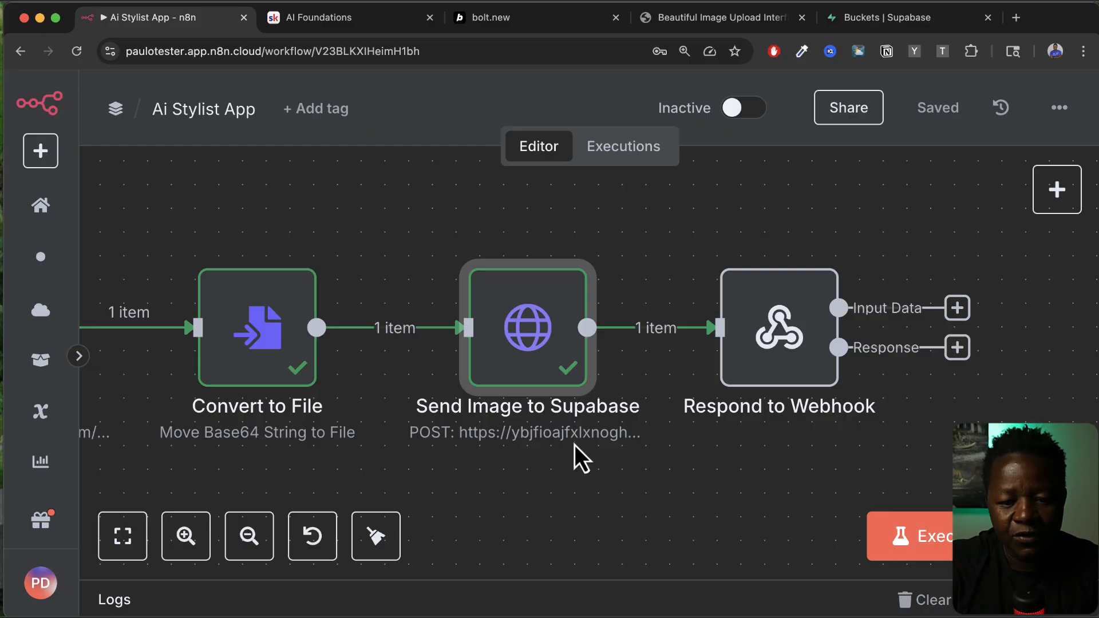
Step: Add a Code node between Send Image to Supabase and Respond to Webhook, and review its default JavaScript and input data
left_click(635, 329)
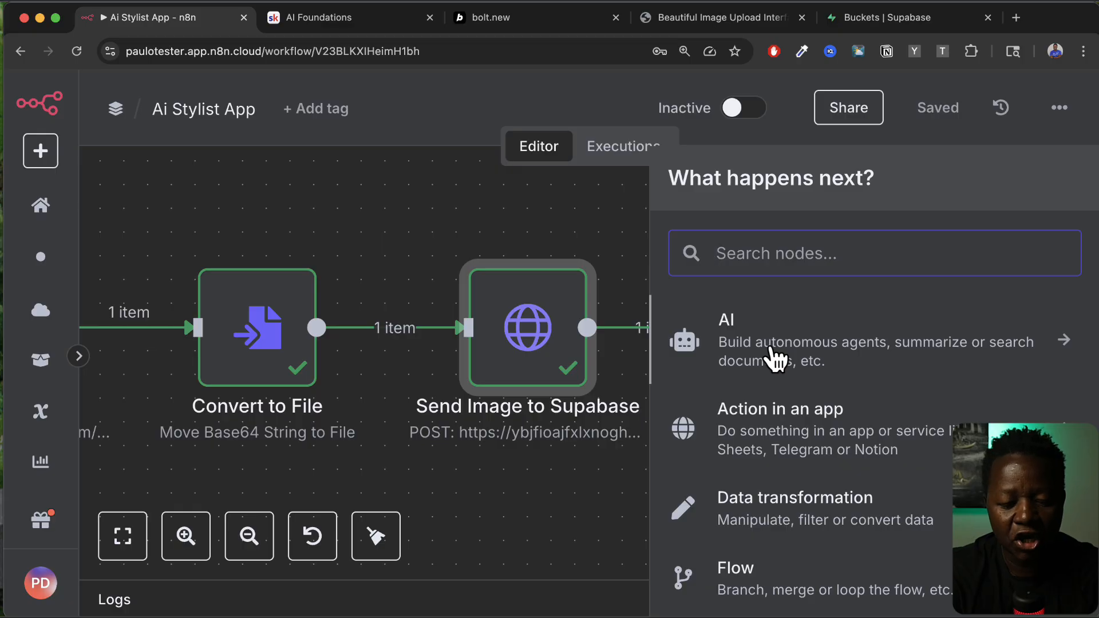
type("code")
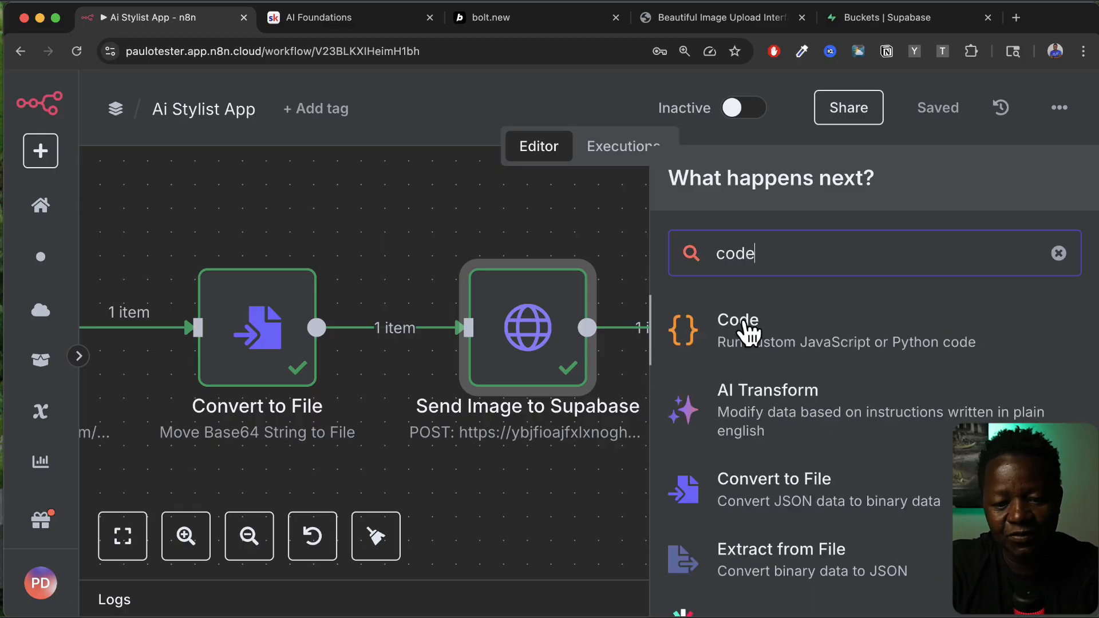
left_click(747, 332)
scroll(542, 469, "down", 1)
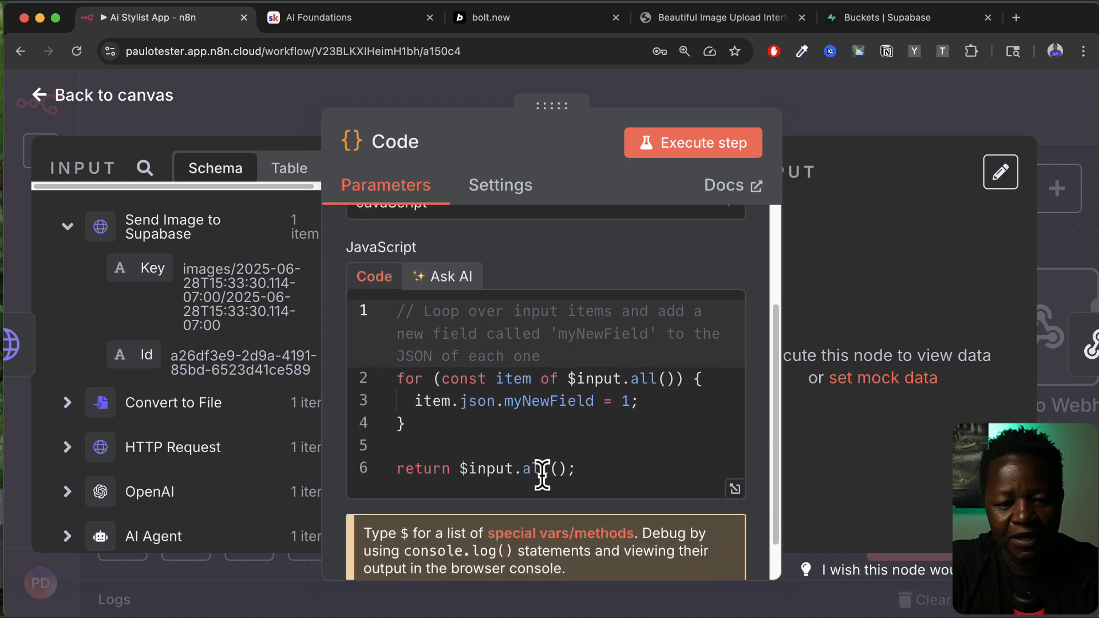
scroll(528, 449, "down", 2)
scroll(527, 449, "up", 2)
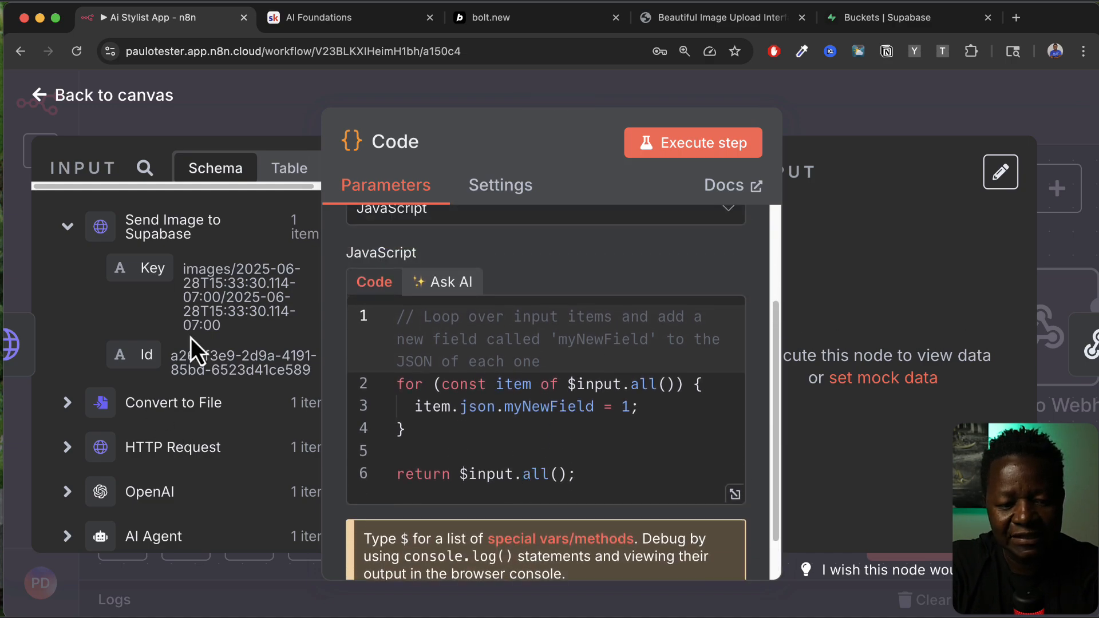
scroll(191, 338, "down", 2)
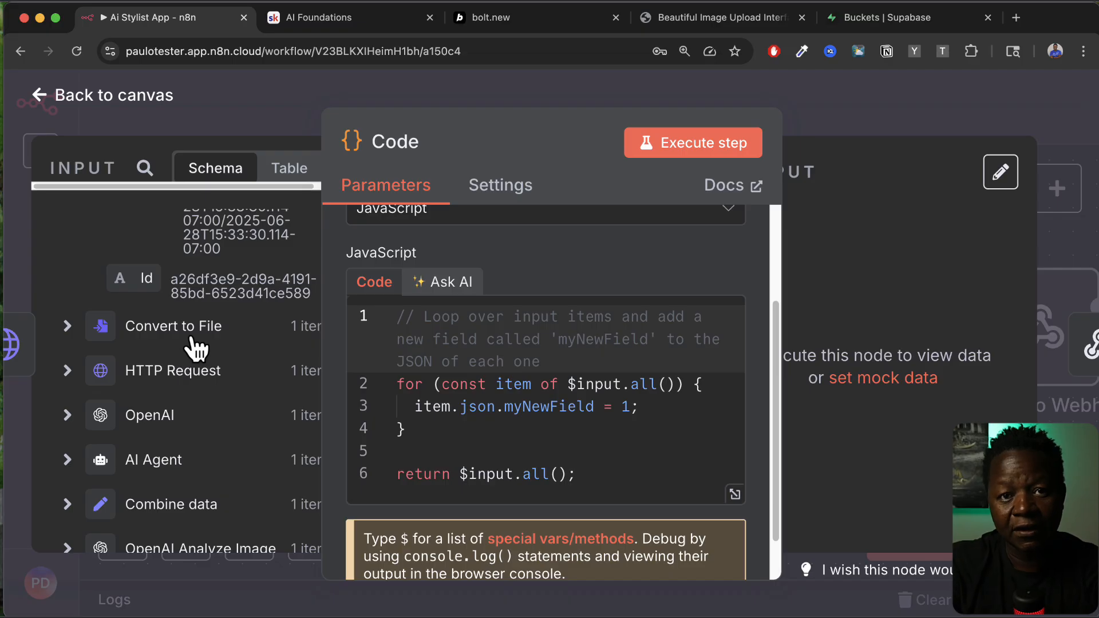
Step: Switch to Supabase, copy the uploaded image's URL again and load it in a new browser tab
left_click(892, 23)
left_click(813, 553)
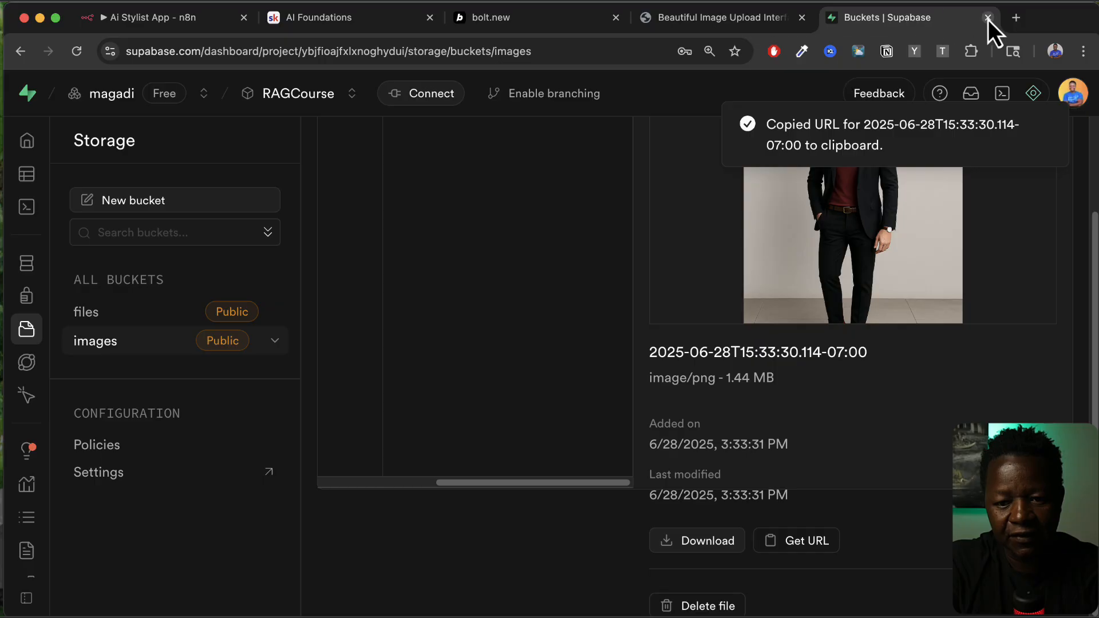
left_click(1018, 19)
key("super+v")
key("Return")
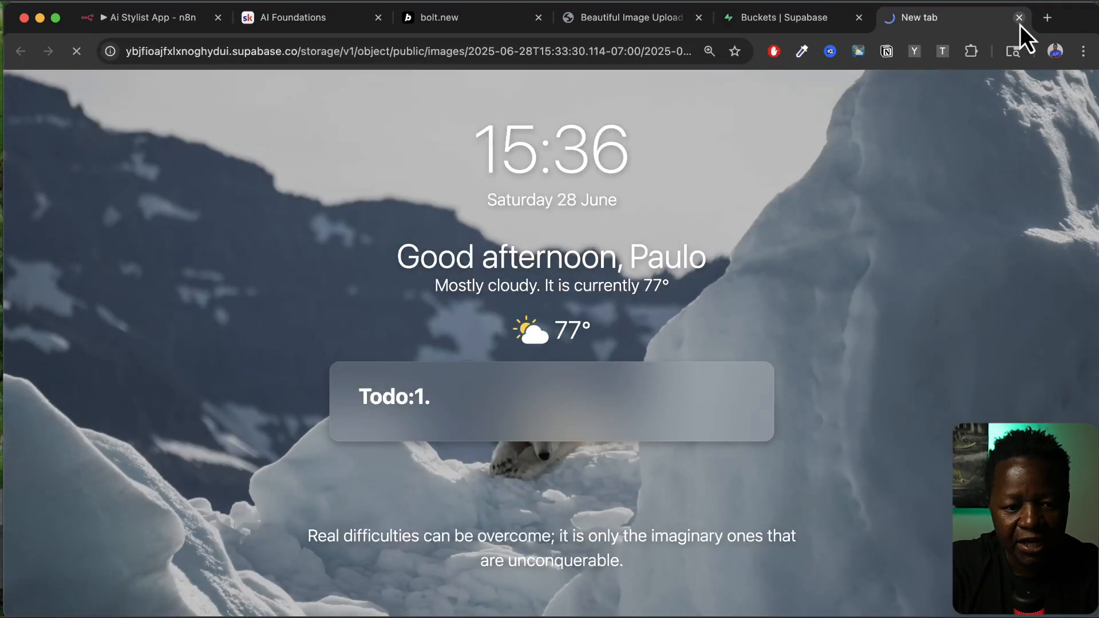
Step: Examine the structure of the image's public URL, from the project domain through the storage/v1/object/public/images path
double_click(184, 49)
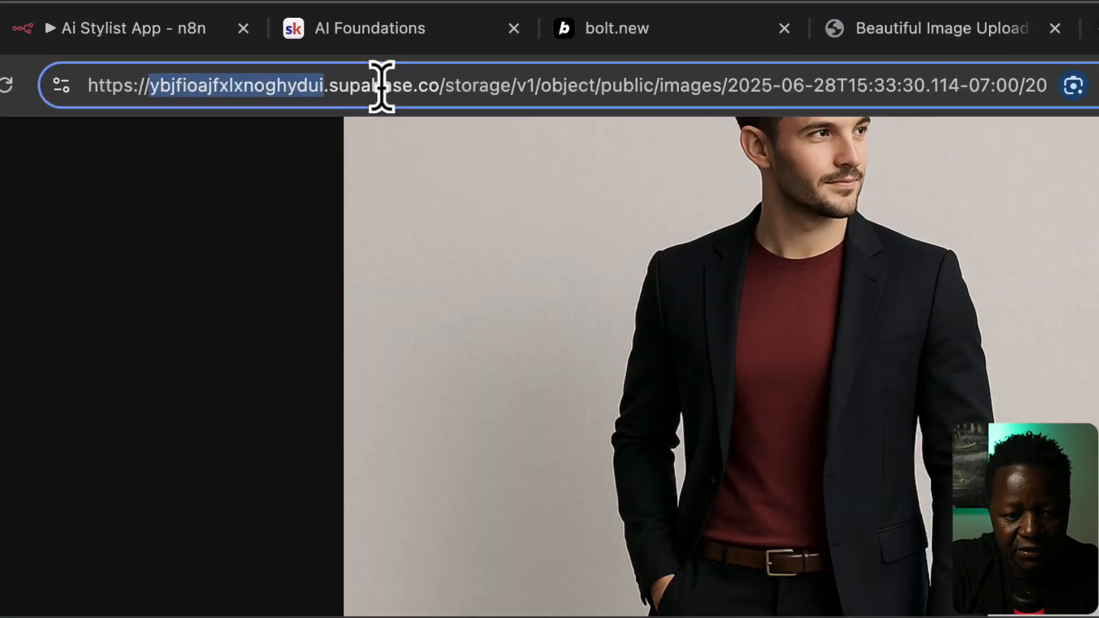
left_click(403, 86)
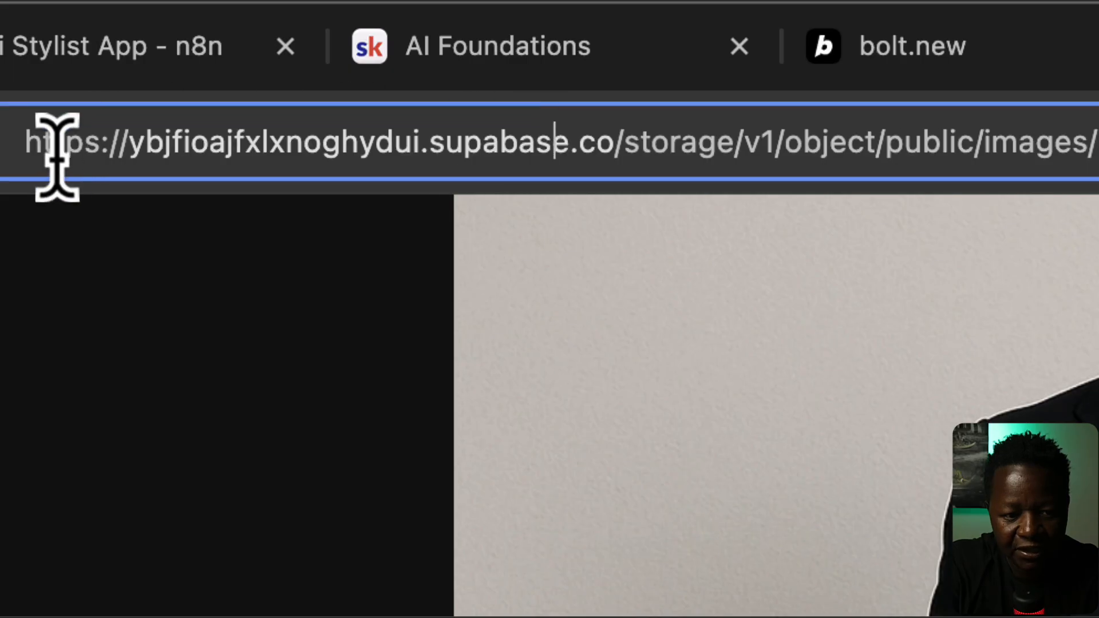
left_click_drag(34, 160, 319, 148)
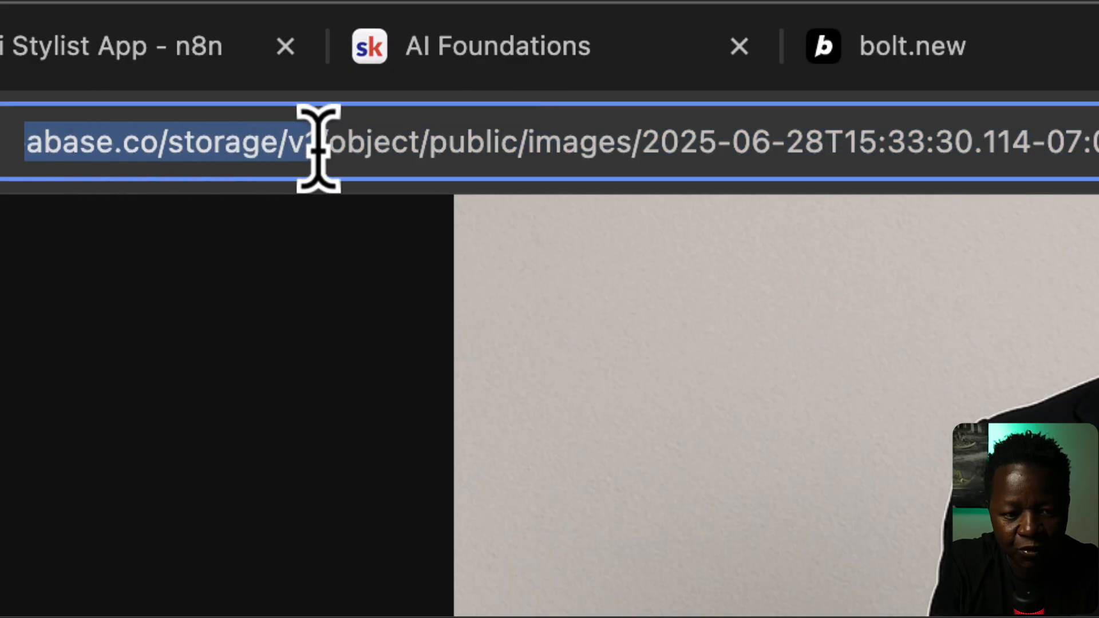
left_click(448, 140)
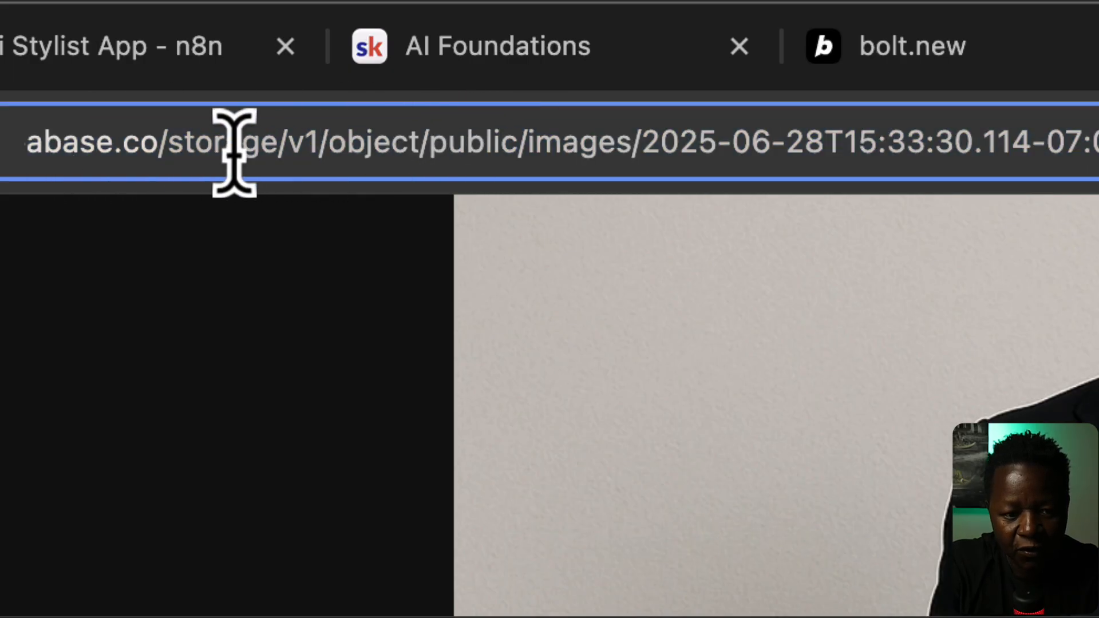
triple_click(486, 137)
key("Escape")
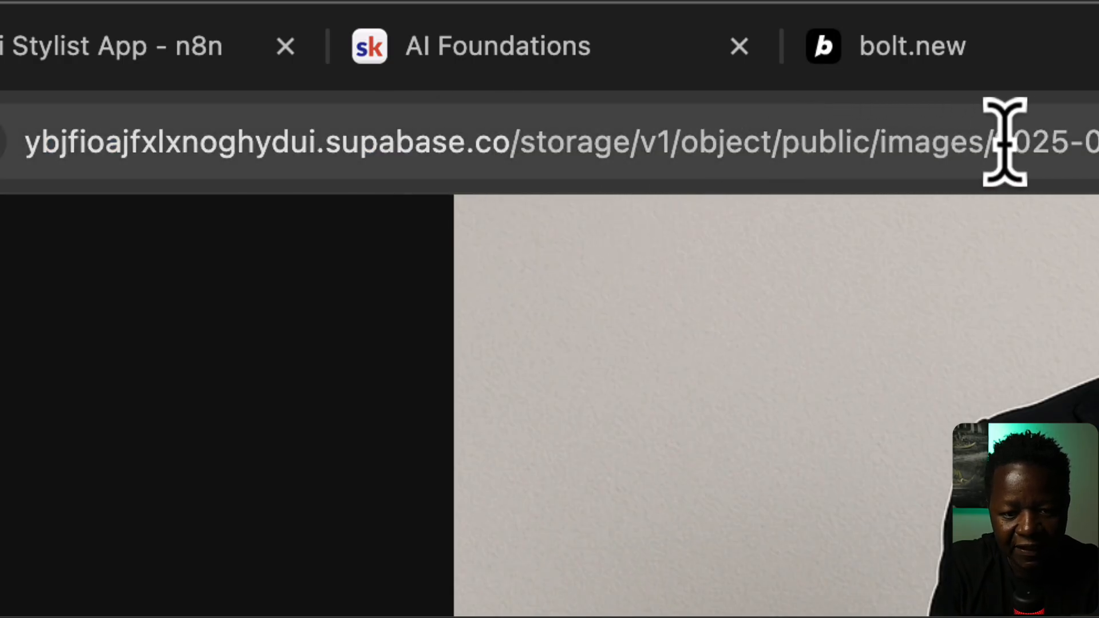
Step: Replace the Code node's default JavaScript with the copied script that sets output from AI Agent and image_url as `${supabaseBaseUrl}/${path}`, shown in the enlarged editor
left_click_drag(994, 141, 1098, 140)
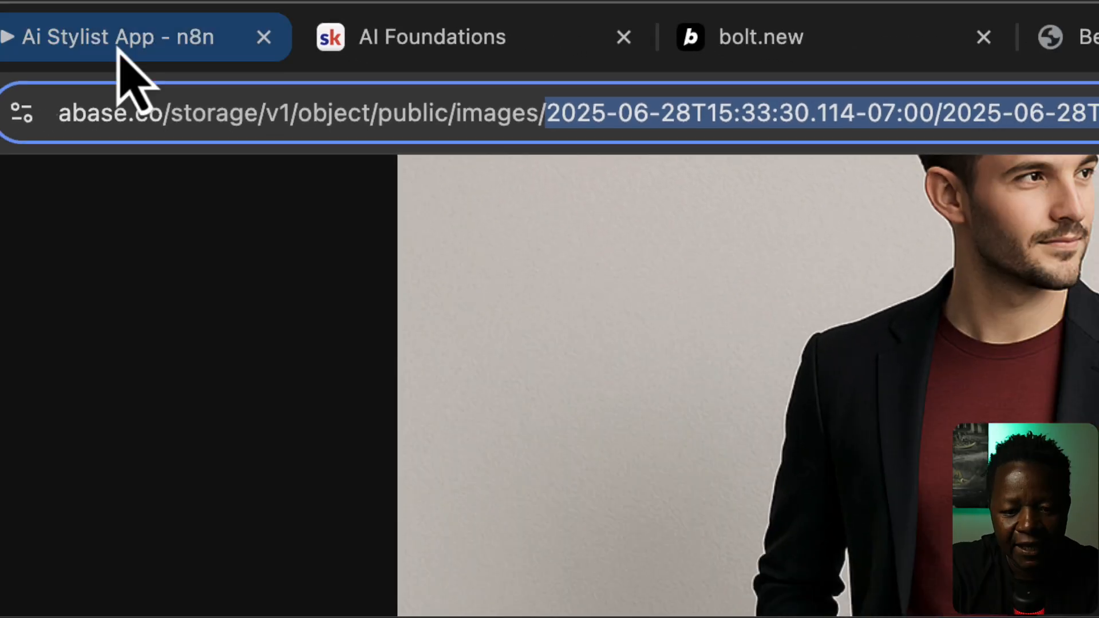
left_click(114, 49)
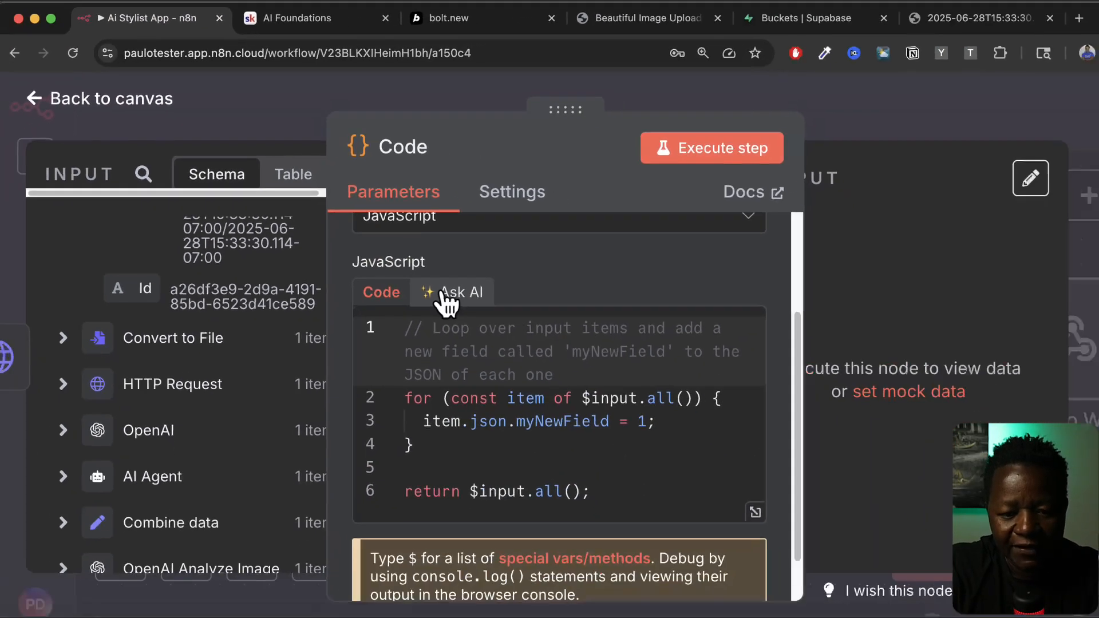
scroll(602, 436, "down", 1)
scroll(653, 435, "up", 1)
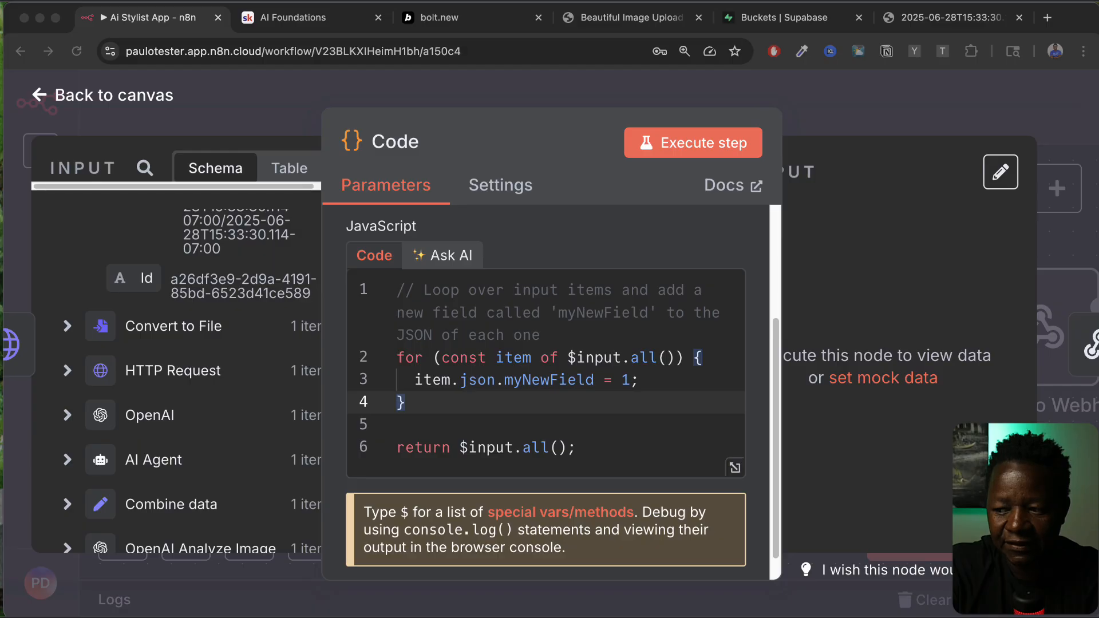
left_click(631, 427)
key("super+a")
key("super+v")
left_click(735, 483)
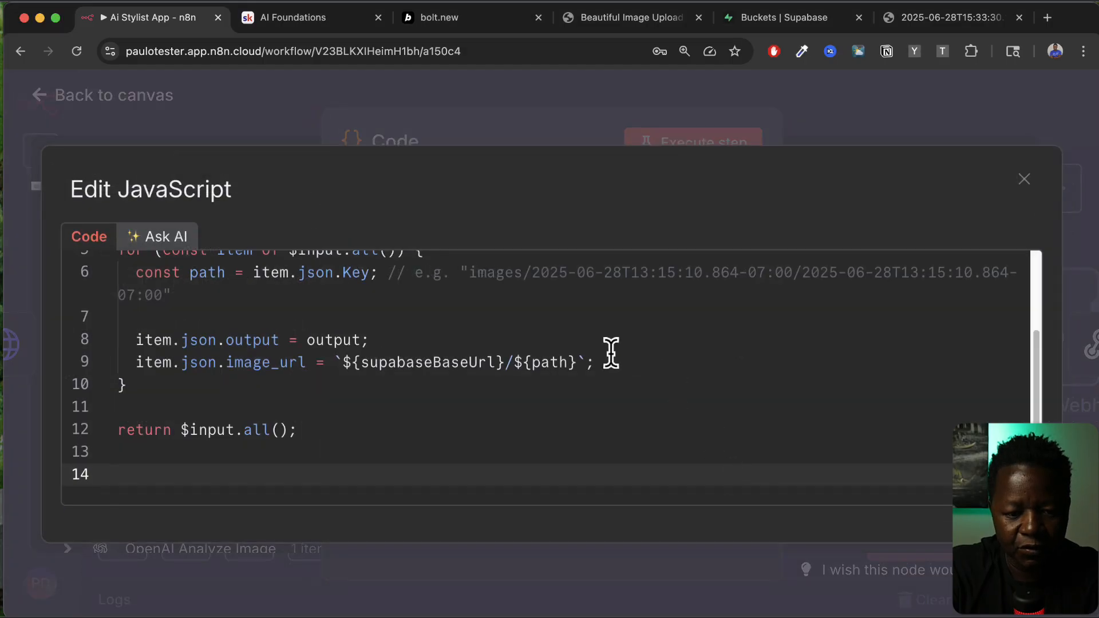
scroll(610, 354, "up", 3)
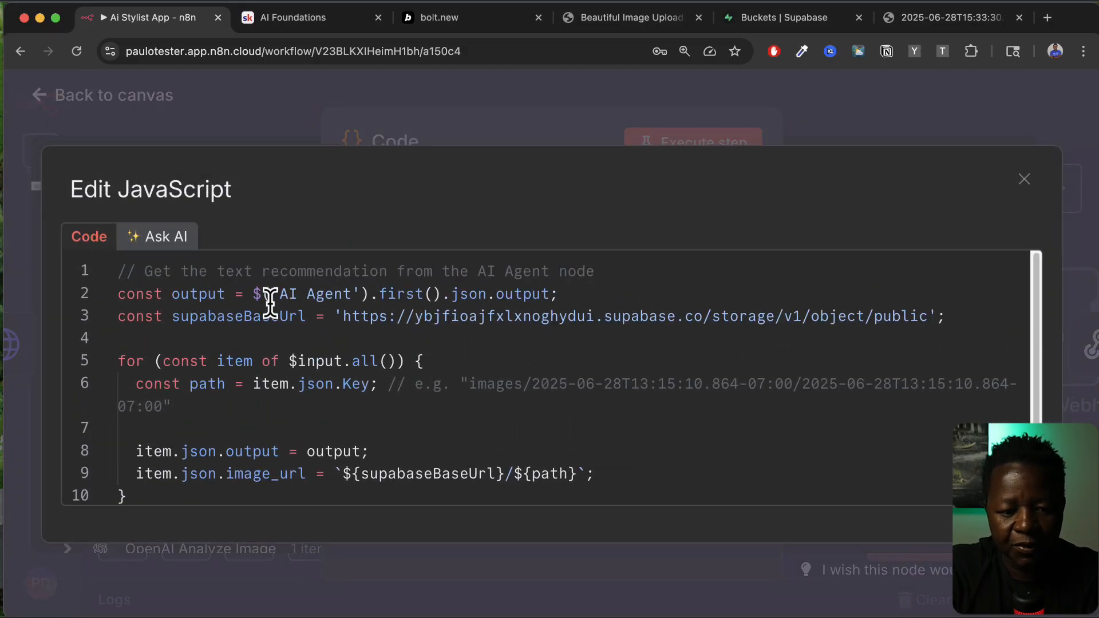
Step: Check the script's AI Agent output reference against the AI Agent node on the workflow canvas, and reopen the Code node
left_click(195, 295)
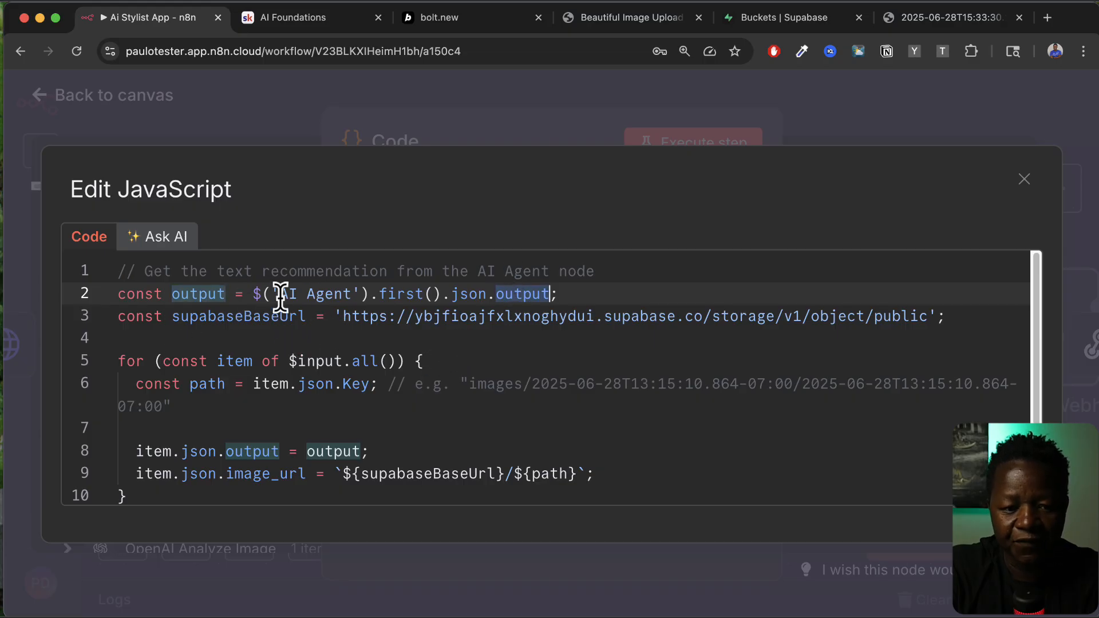
left_click(108, 111)
left_click(98, 94)
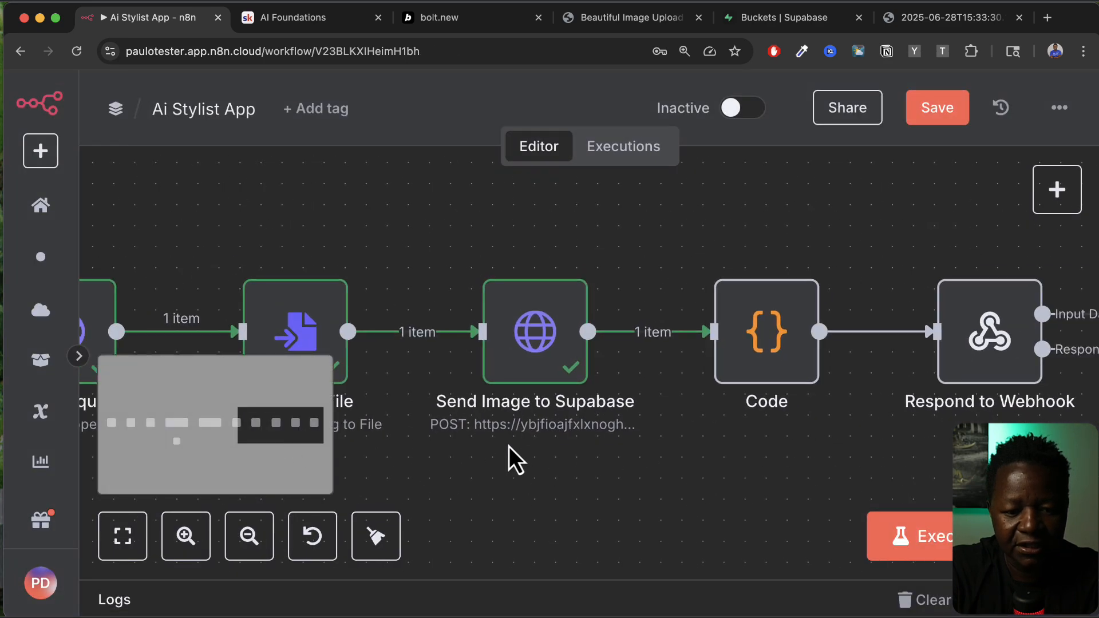
scroll(513, 452, "left", 6)
scroll(512, 452, "left", 4)
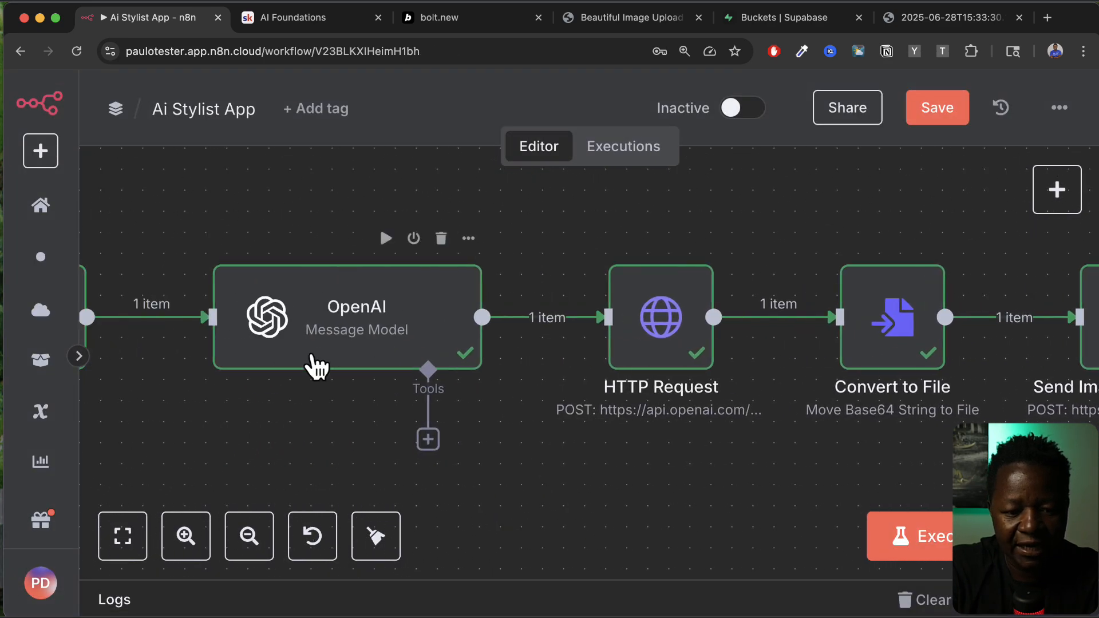
scroll(366, 341, "left", 4)
scroll(362, 331, "left", 2)
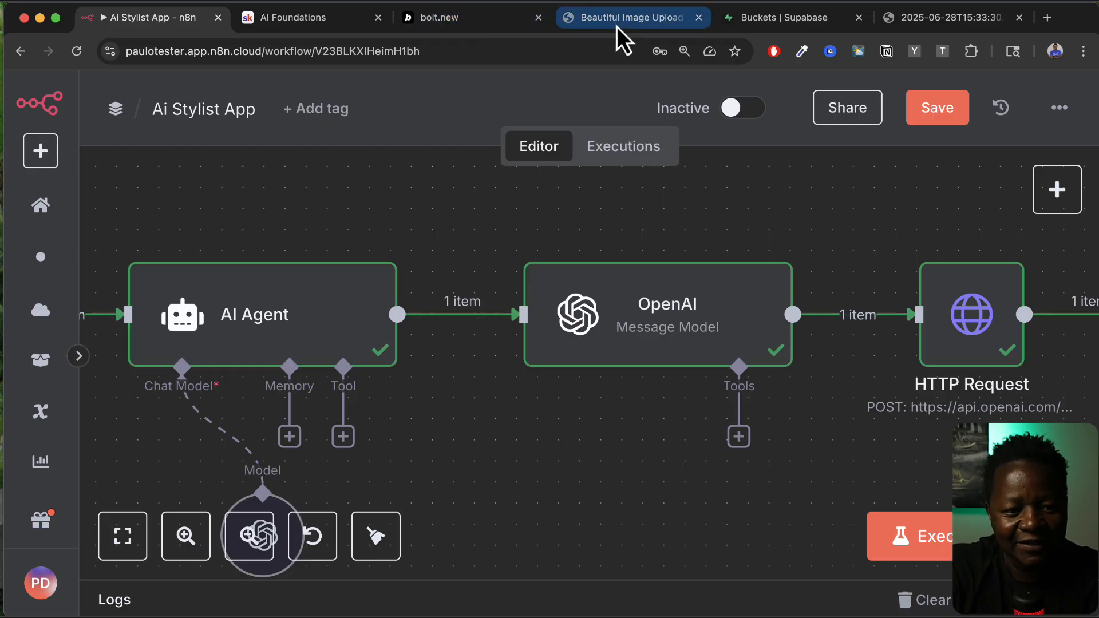
scroll(559, 343, "right", 15)
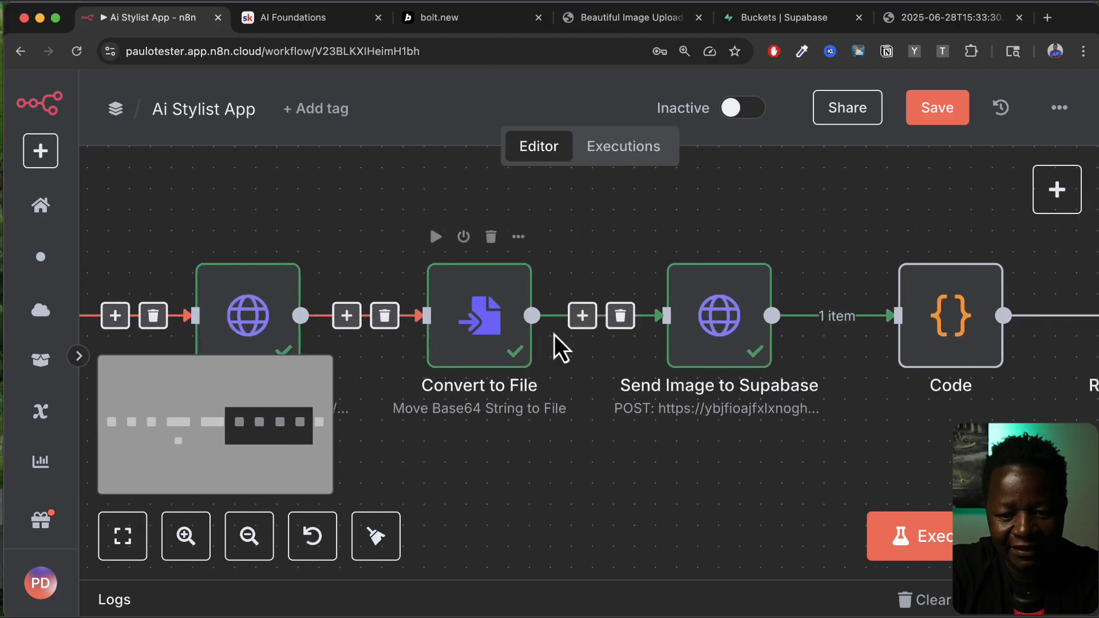
double_click(696, 342)
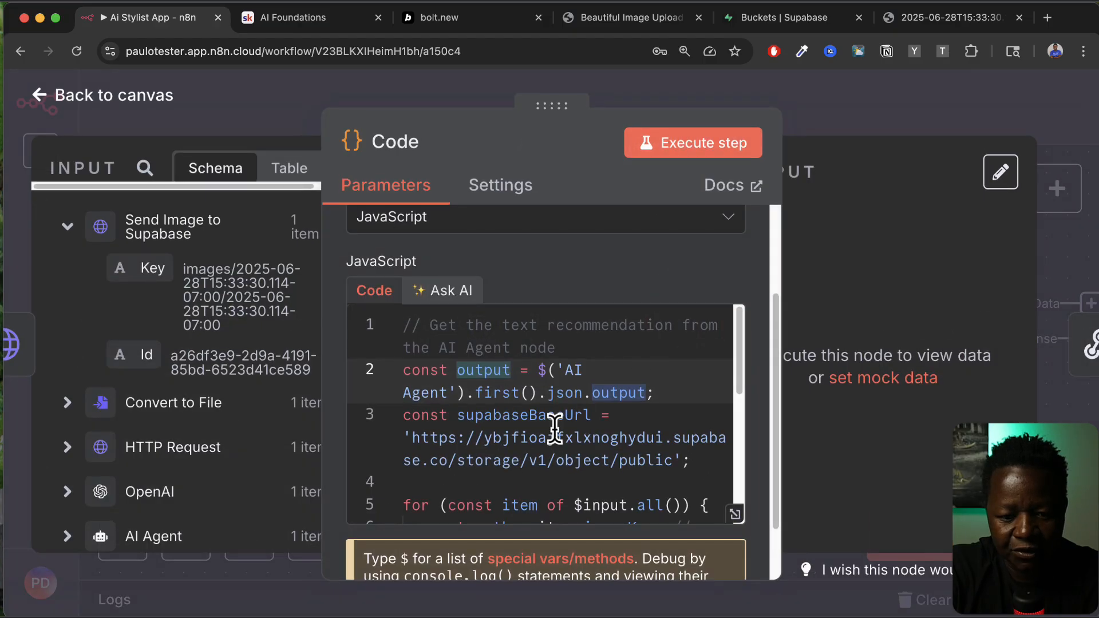
Step: Examine the supabaseBaseUrl constant in the enlarged script editor, from the project domain through storage/v1/object/public
scroll(635, 395, "down", 2)
left_click(633, 409)
double_click(213, 315)
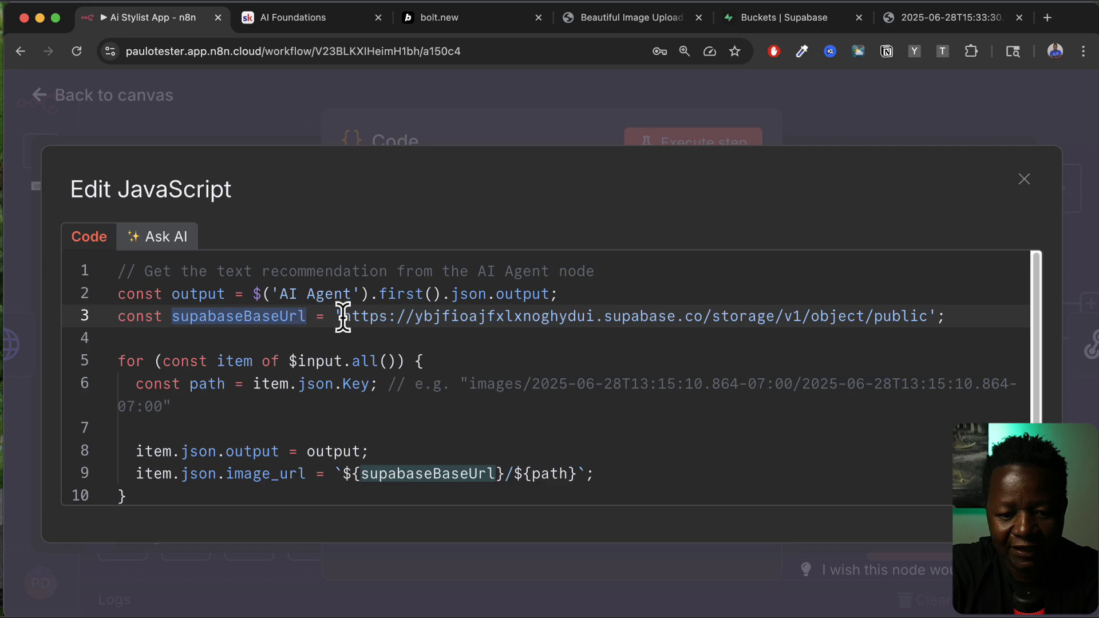
left_click_drag(343, 317, 505, 315)
left_click(504, 316)
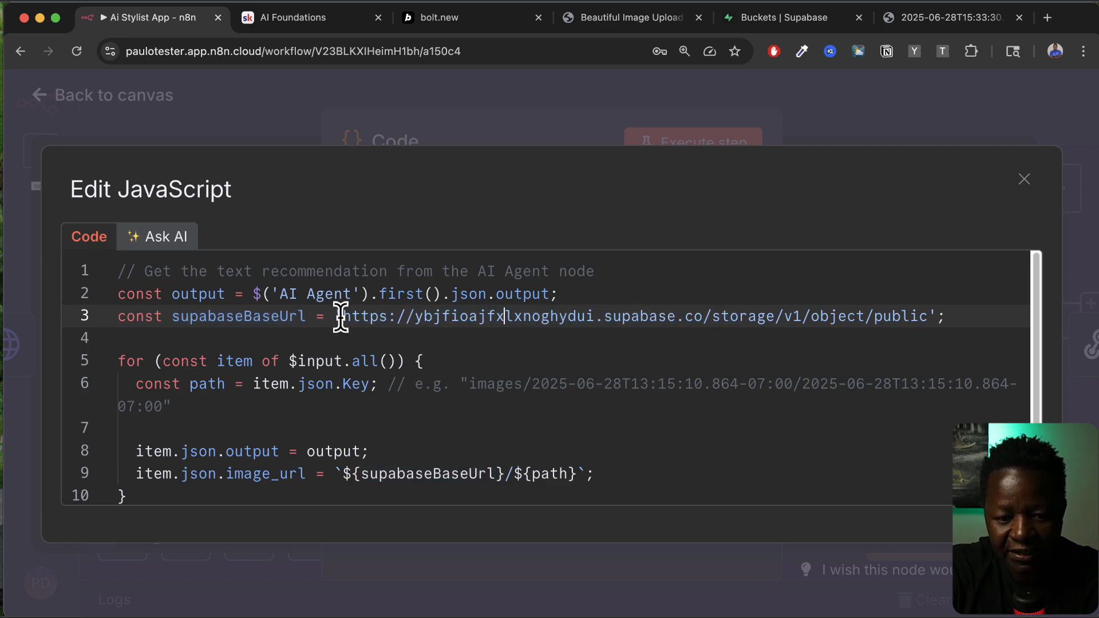
left_click_drag(342, 317, 703, 318)
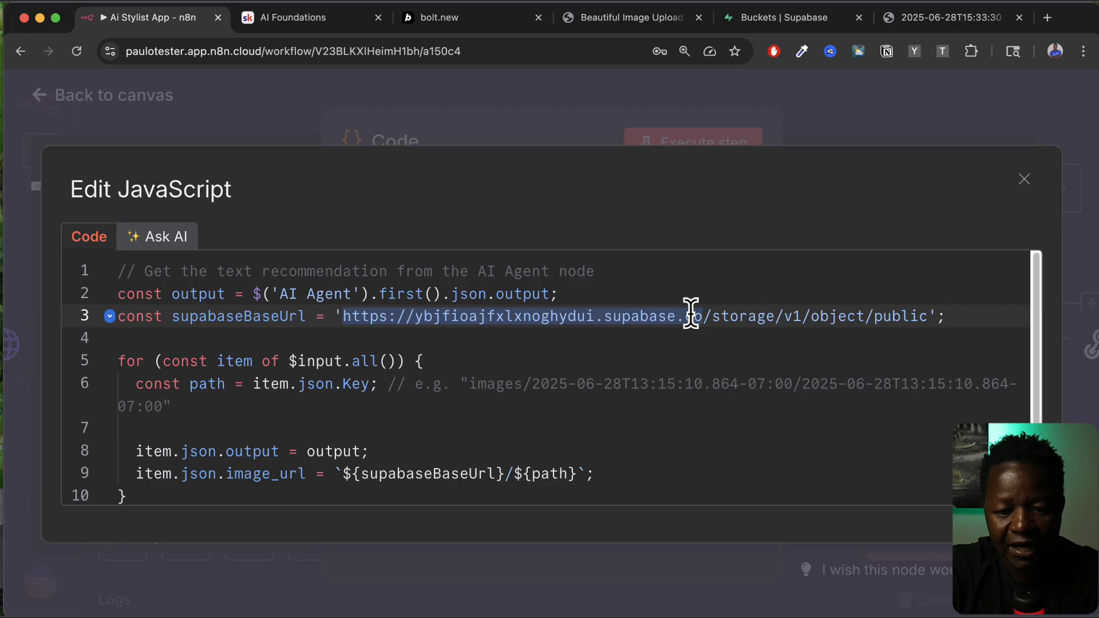
double_click(752, 316)
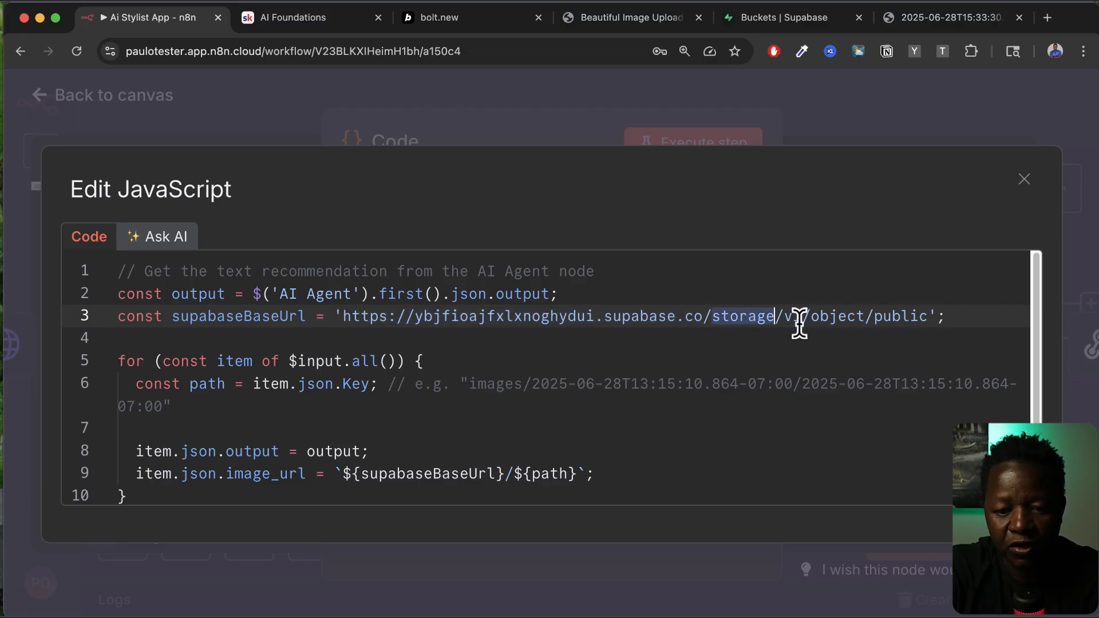
double_click(839, 316)
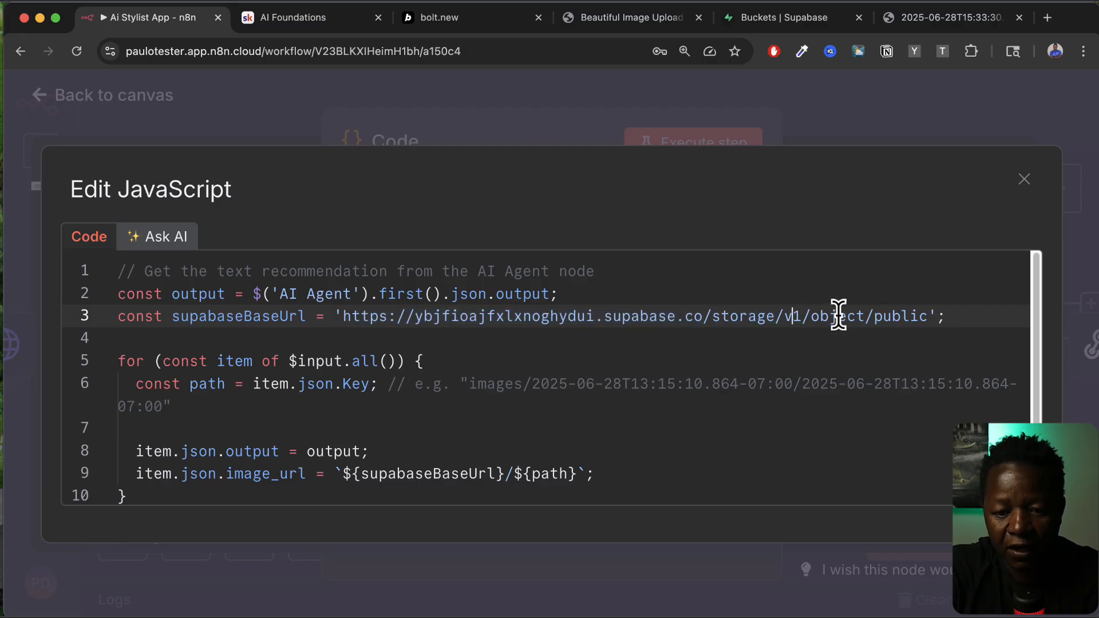
double_click(903, 316)
scroll(545, 398, "down", 1)
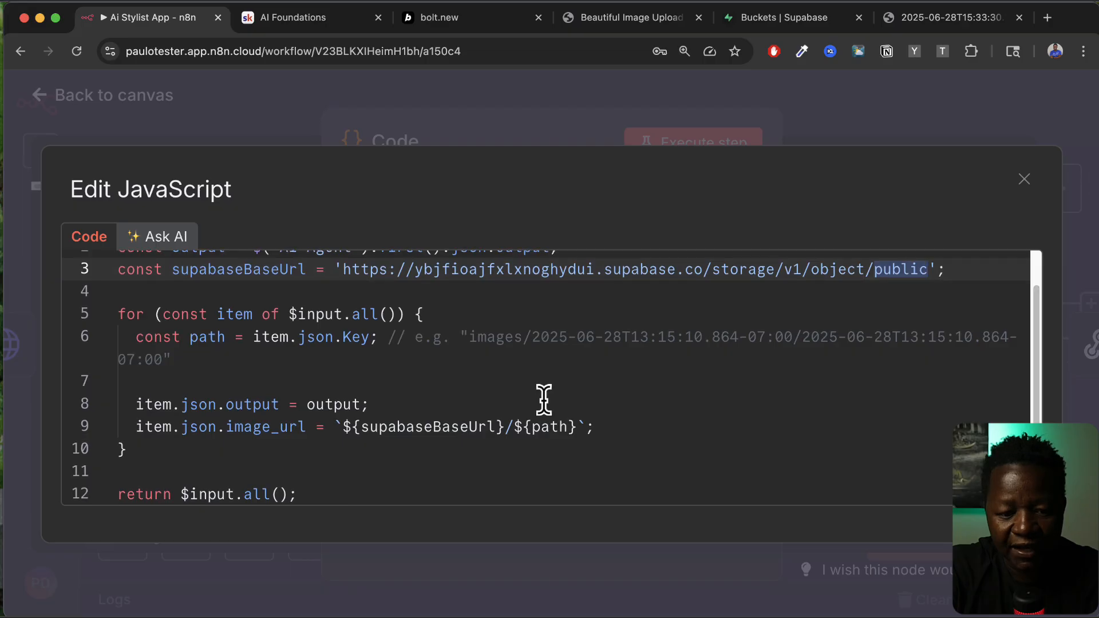
Step: Compare item.json.Key in the script's path line with the Send Image to Supabase Key input and the image's public URL
left_click(267, 338)
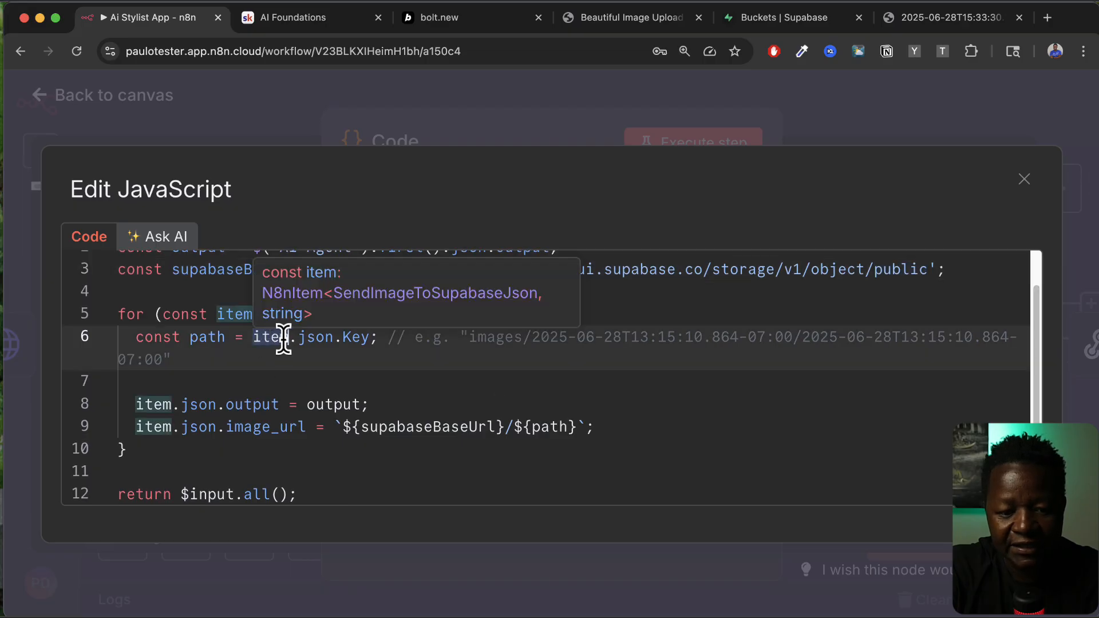
left_click(334, 337)
left_click(200, 118)
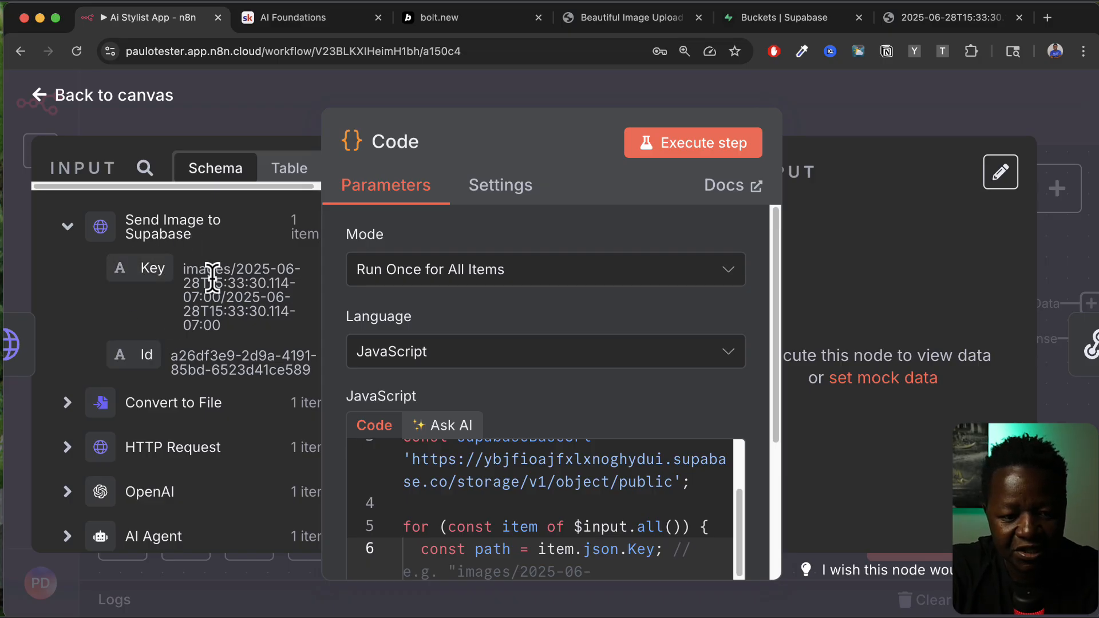
left_click_drag(236, 269, 267, 328)
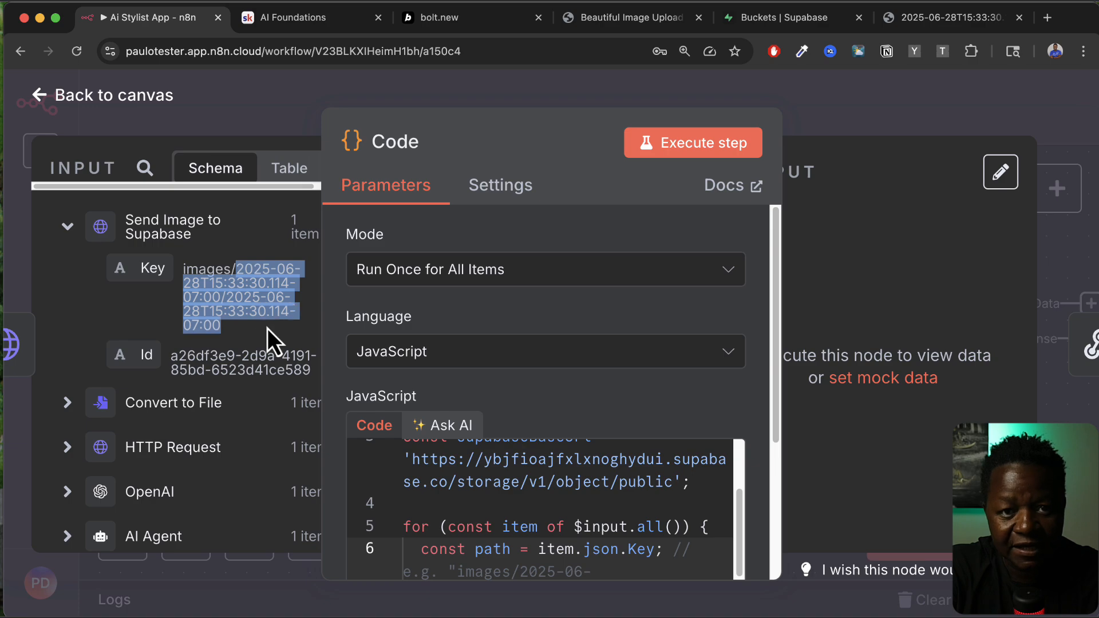
left_click(926, 16)
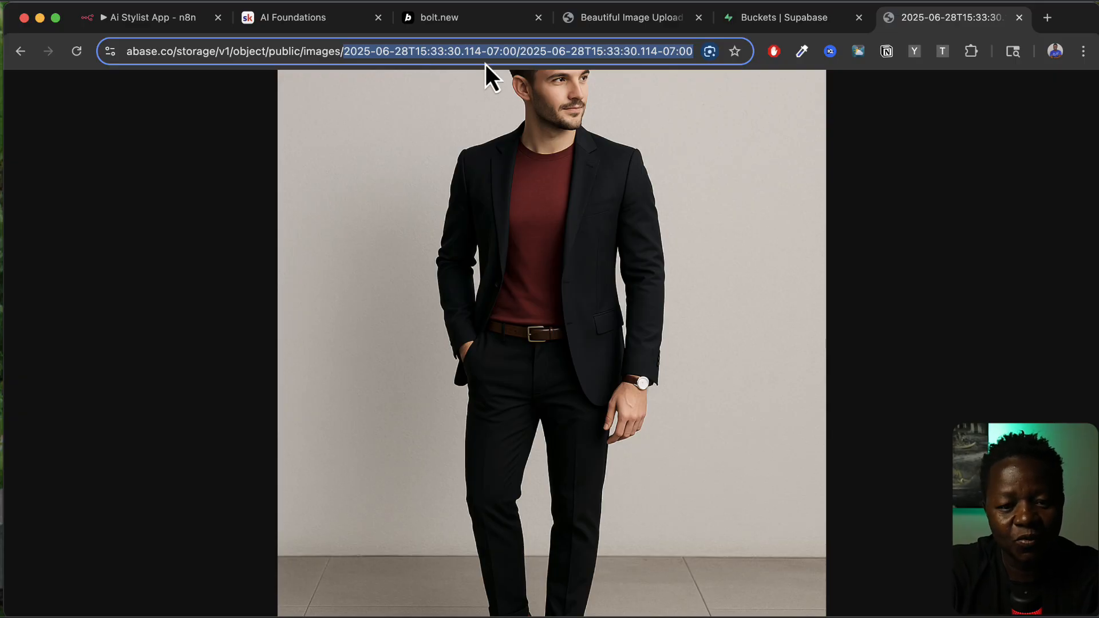
key("super+1")
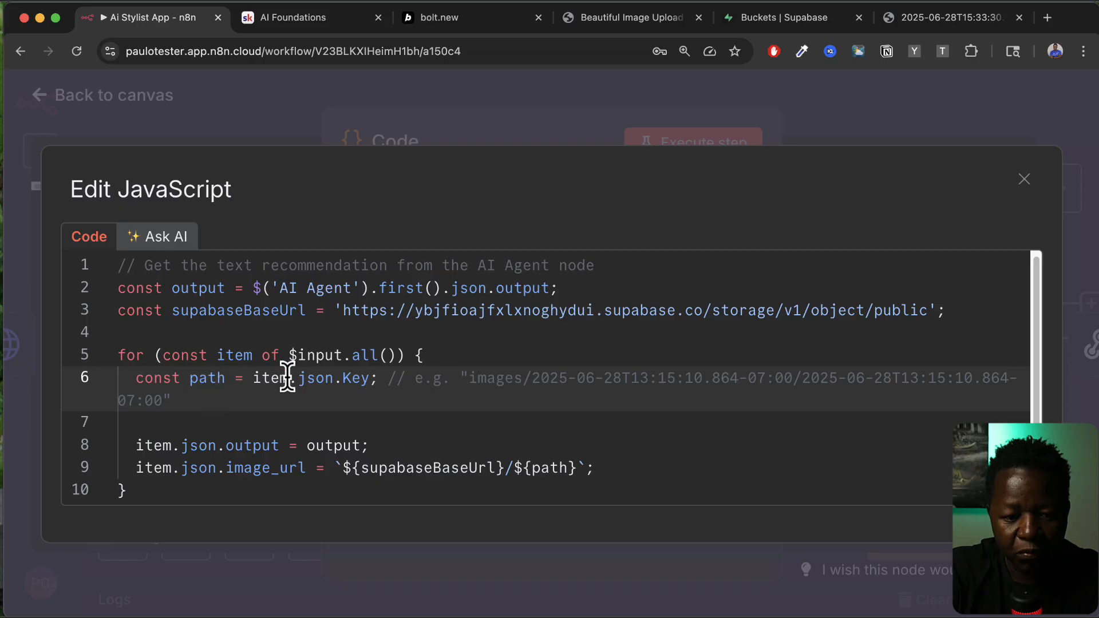
left_click_drag(252, 380, 360, 377)
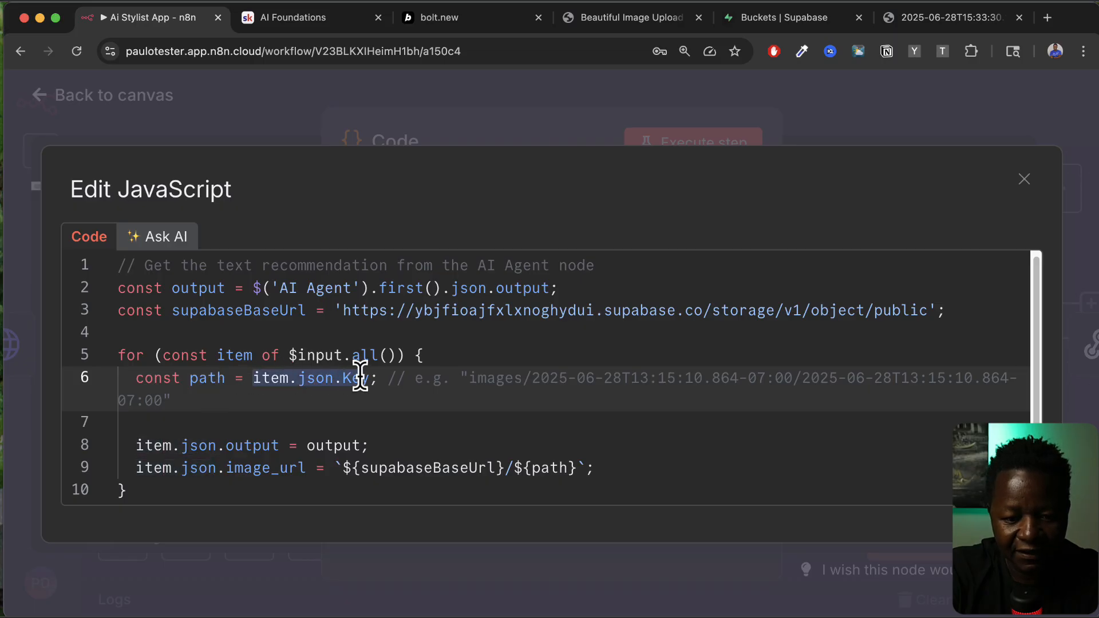
left_click(472, 376)
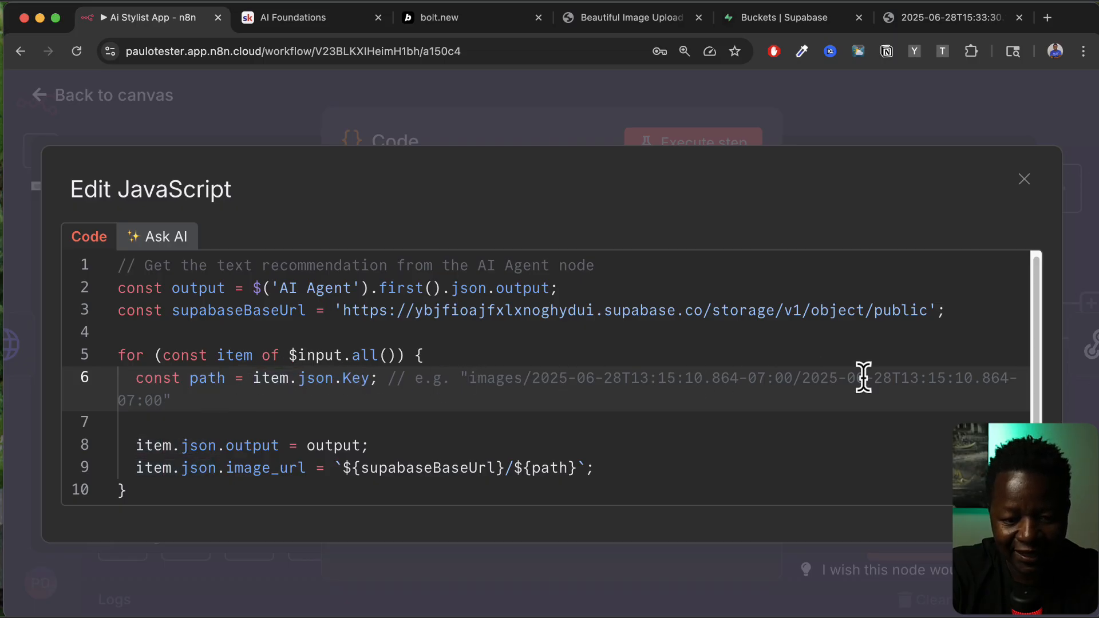
Step: Trace the item.json.output assignment in the loop back to the AI Agent output constant
scroll(549, 422, "down", 3)
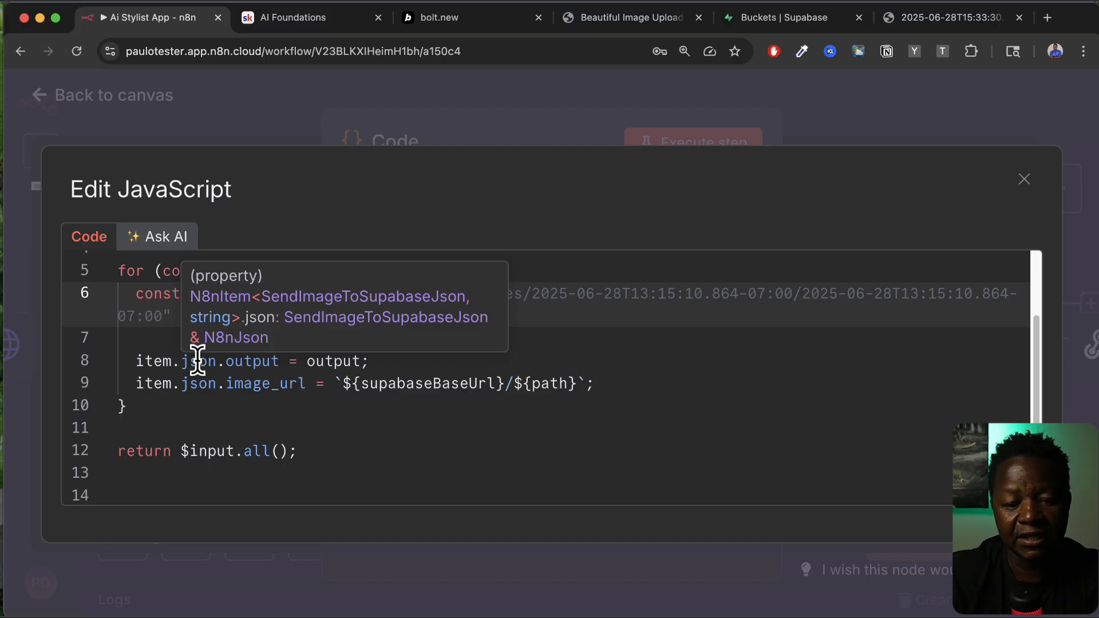
left_click(331, 360)
scroll(335, 361, "up", 3)
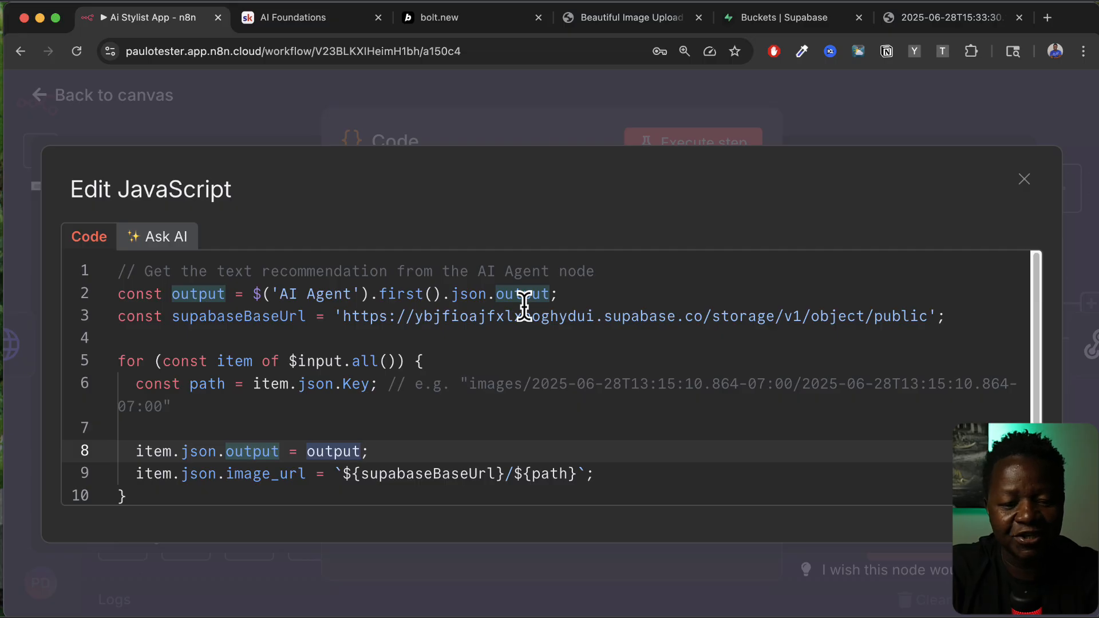
scroll(571, 466, "down", 4)
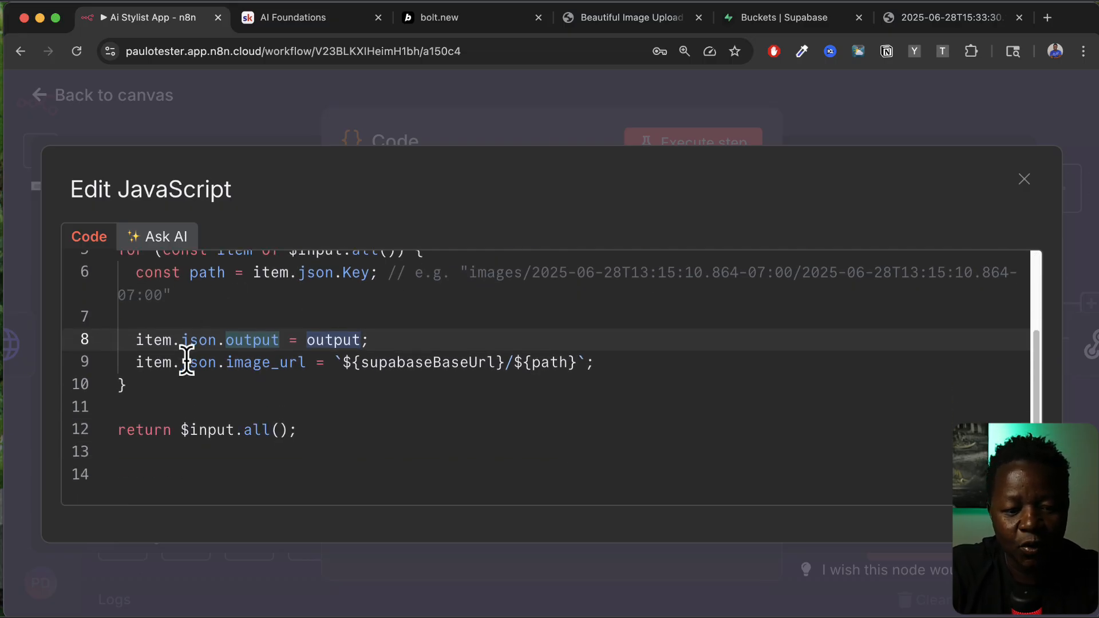
Step: Examine how image_url joins supabaseBaseUrl and path against the image's public URL, review the return line, and close the enlarged editor
left_click(269, 364)
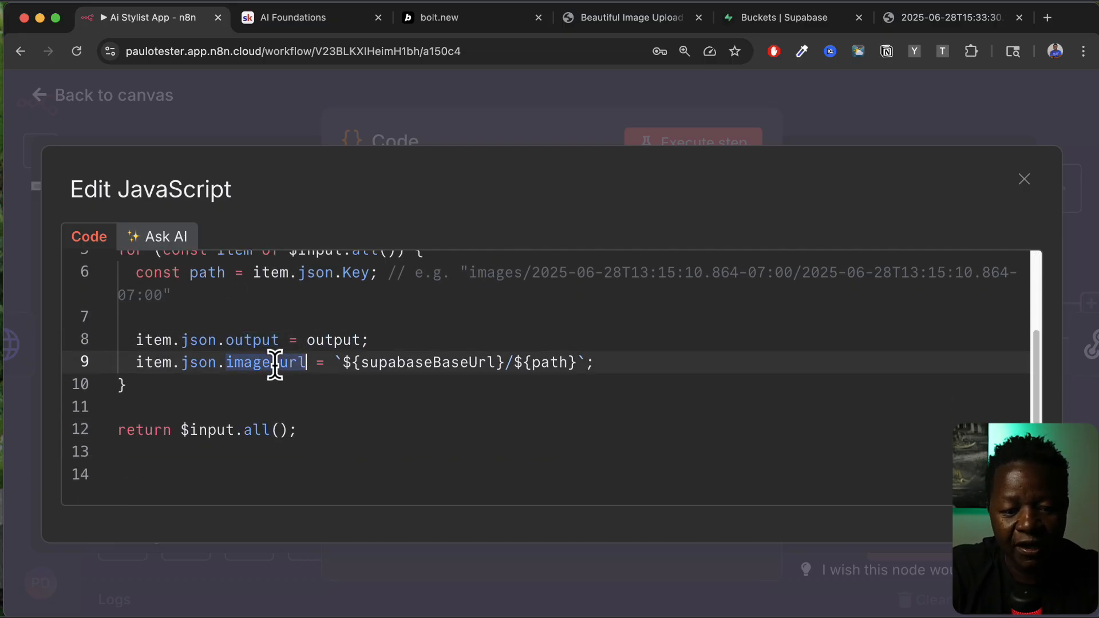
double_click(401, 363)
scroll(447, 390, "up", 1)
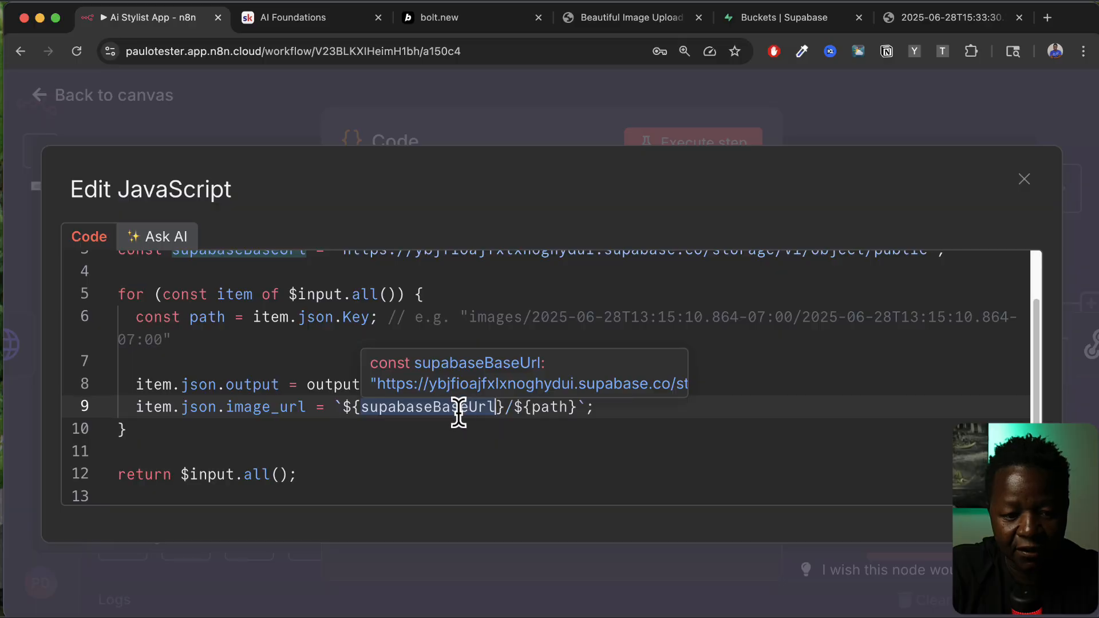
scroll(458, 412, "up", 2)
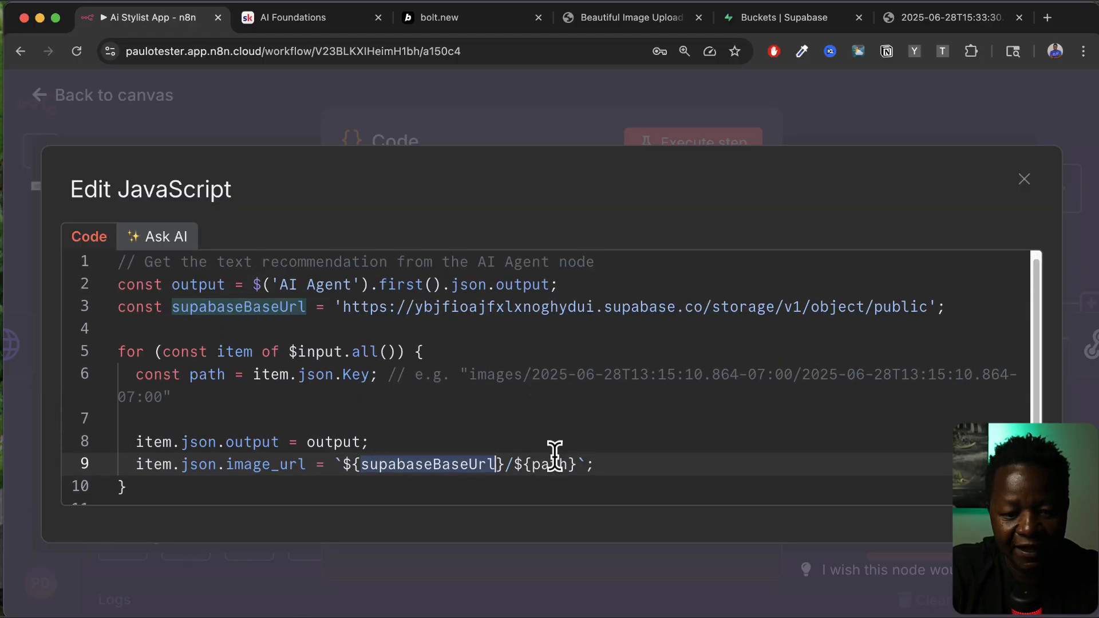
scroll(554, 455, "down", 3)
left_click(550, 385)
scroll(263, 326, "up", 2)
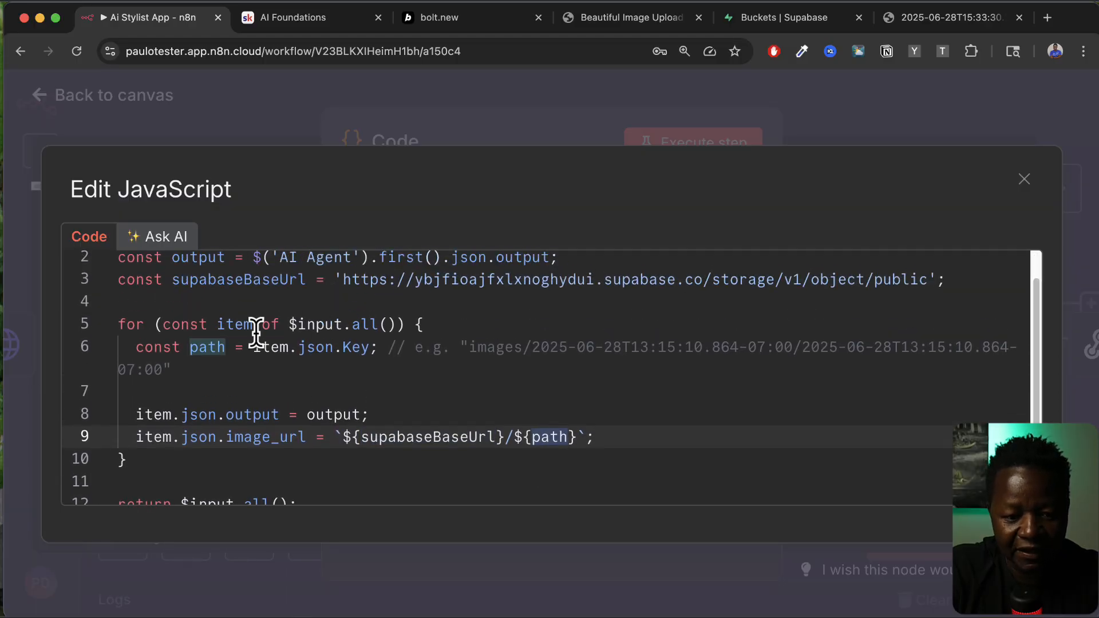
left_click(930, 15)
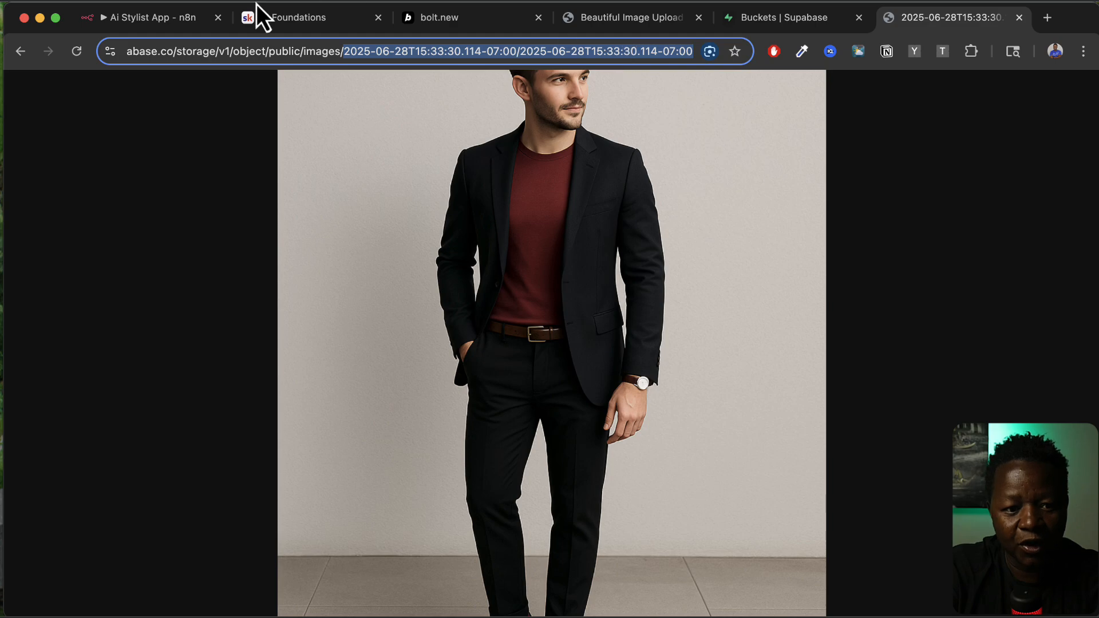
left_click(146, 15)
scroll(356, 382, "down", 2)
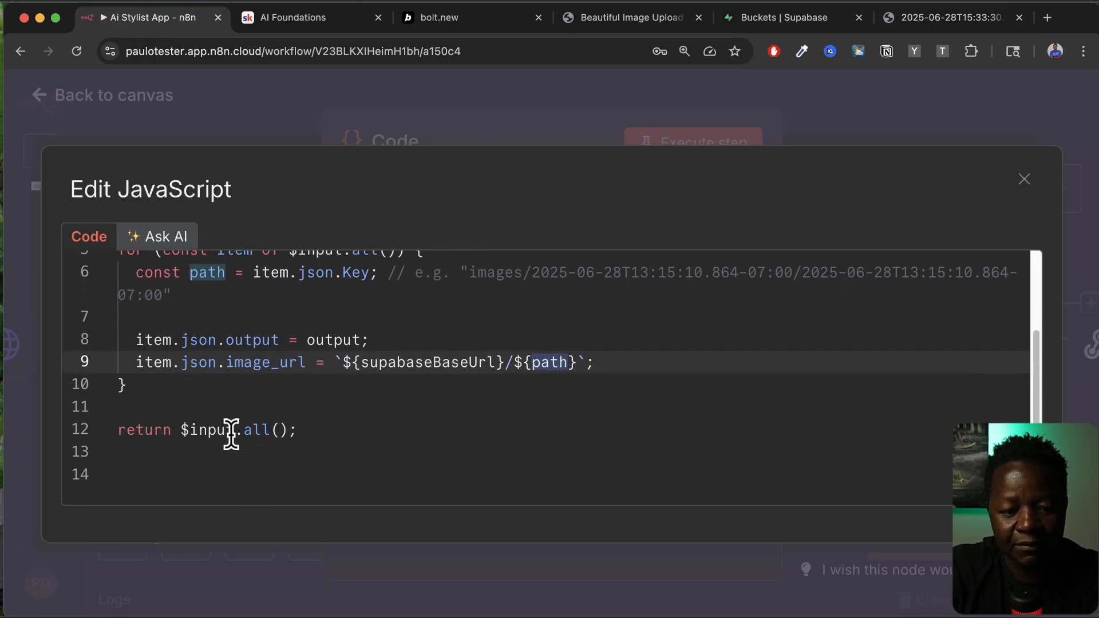
left_click(302, 435)
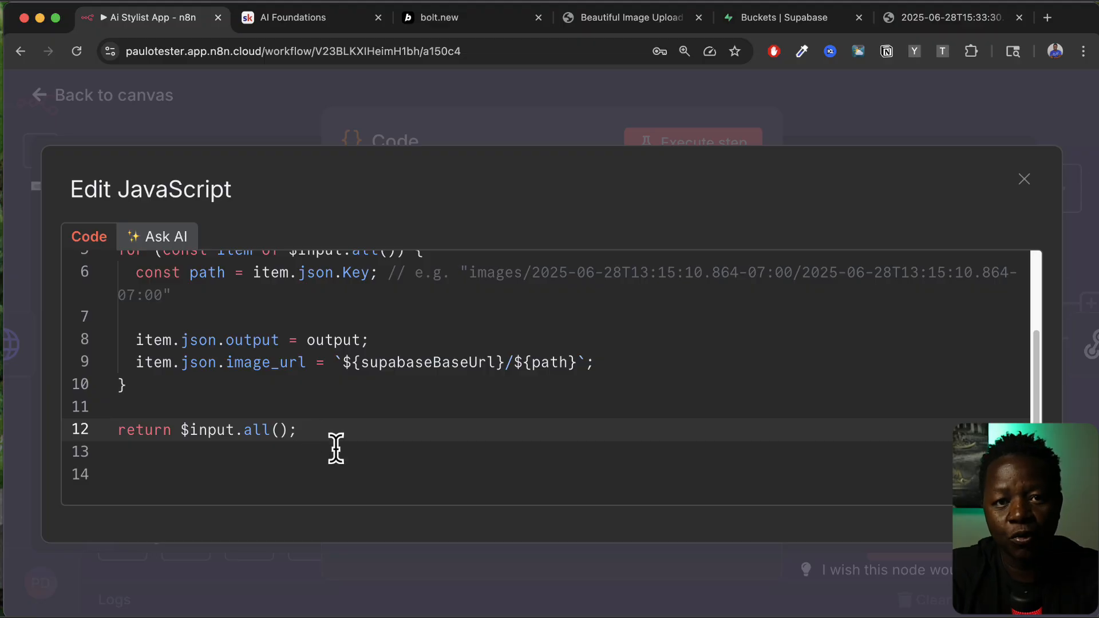
left_click(266, 118)
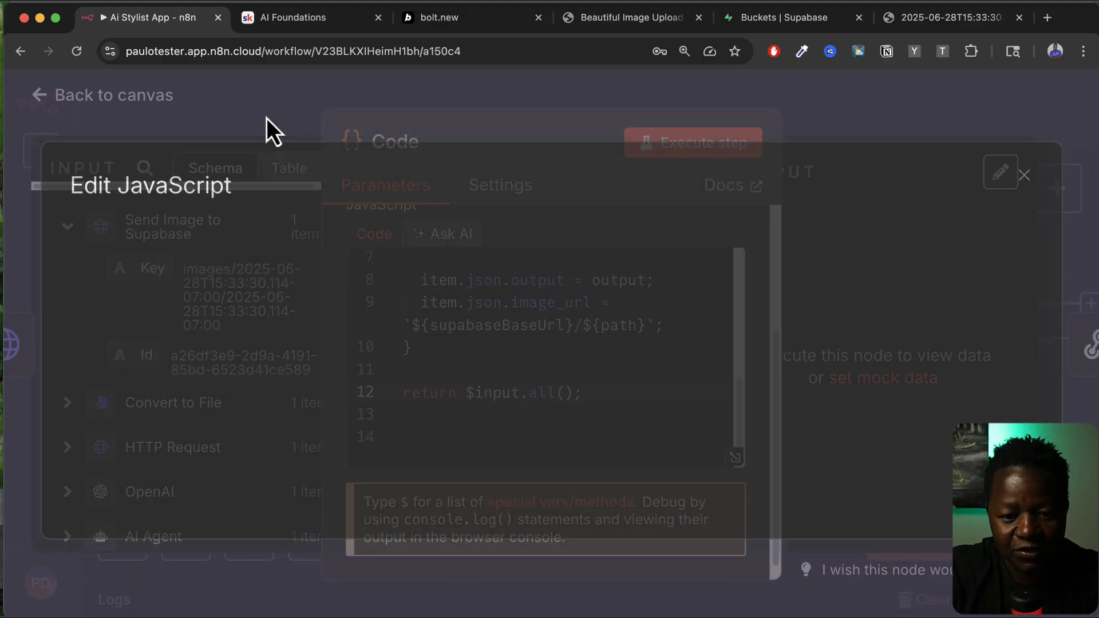
Step: Execute the Code node and display its output as JSON
left_click(711, 158)
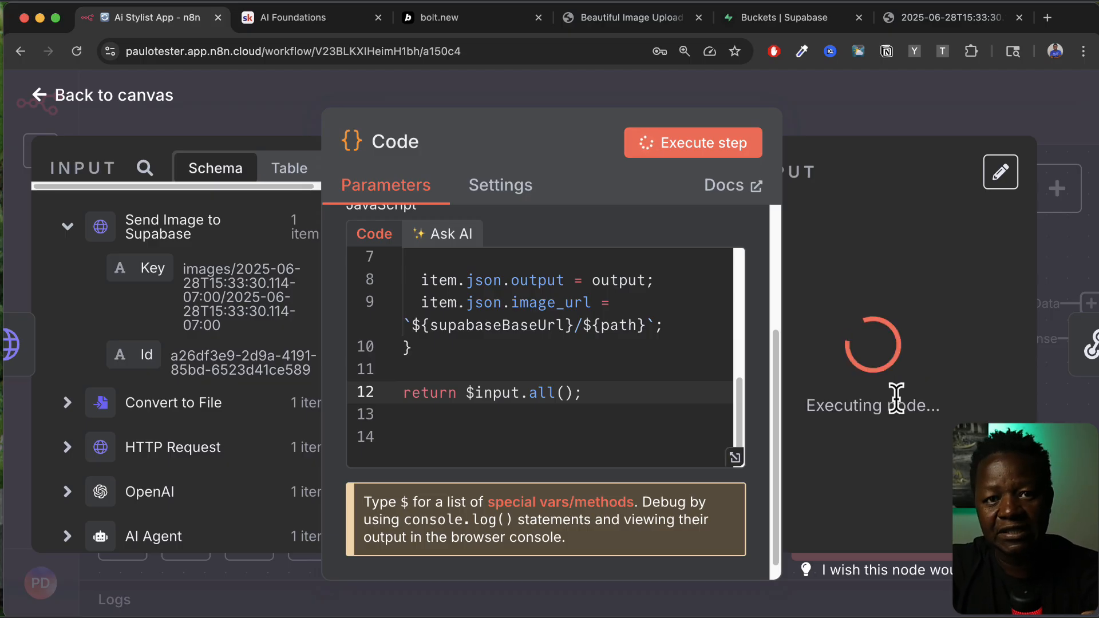
scroll(880, 276, "down", 1)
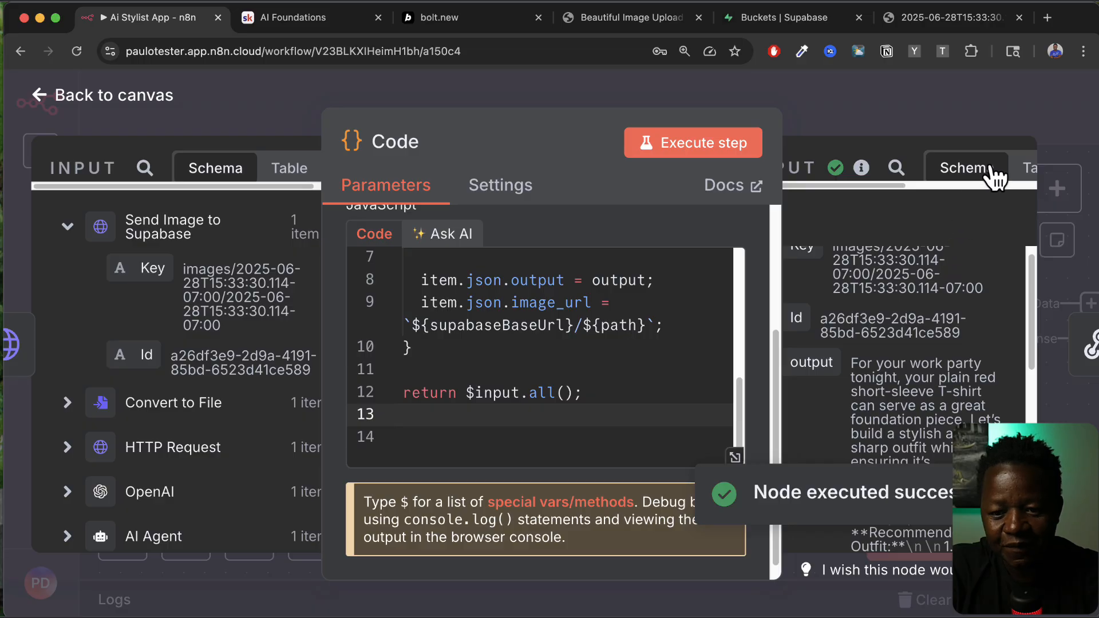
scroll(996, 175, "right", 3)
left_click(902, 169)
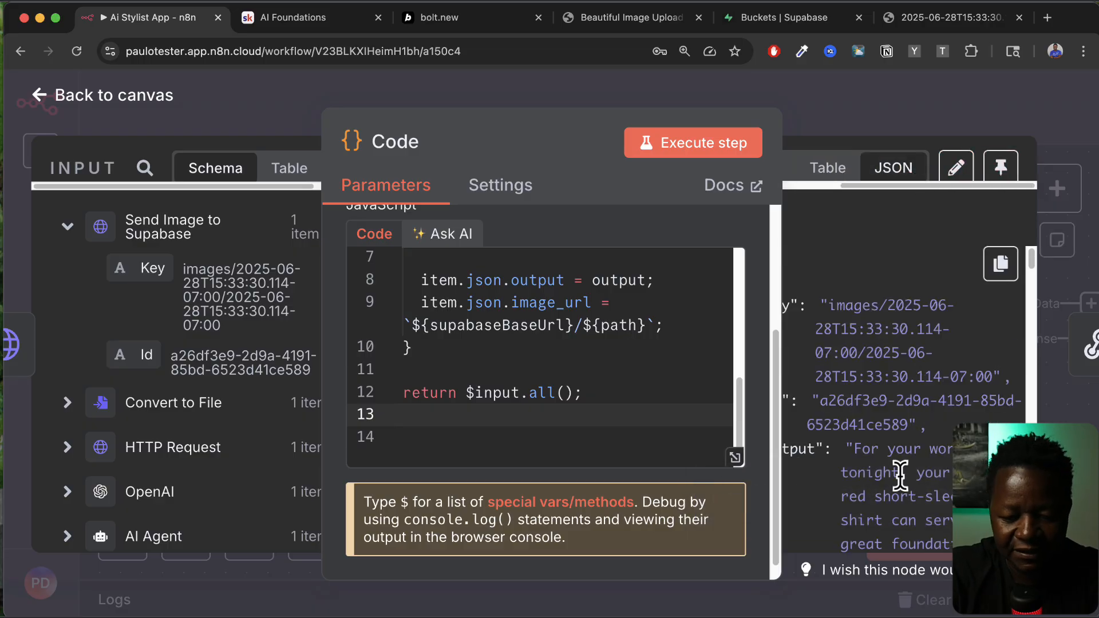
key("super+minus")
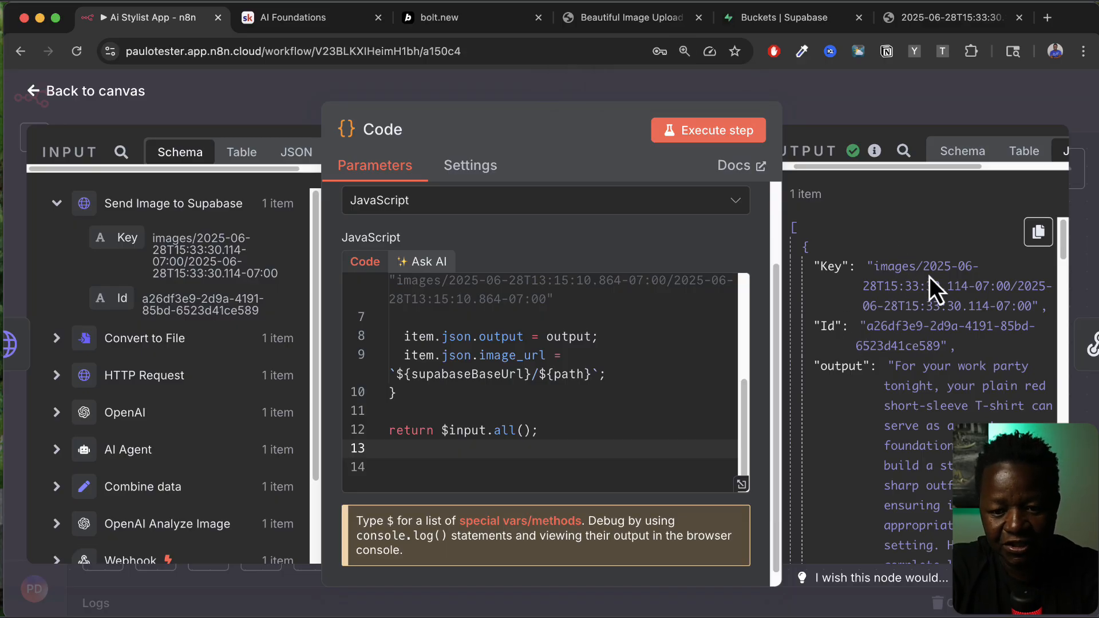
Step: Examine the Code node's JSON output from Key and Id through the output text to the image_url field
scroll(930, 318, "down", 2)
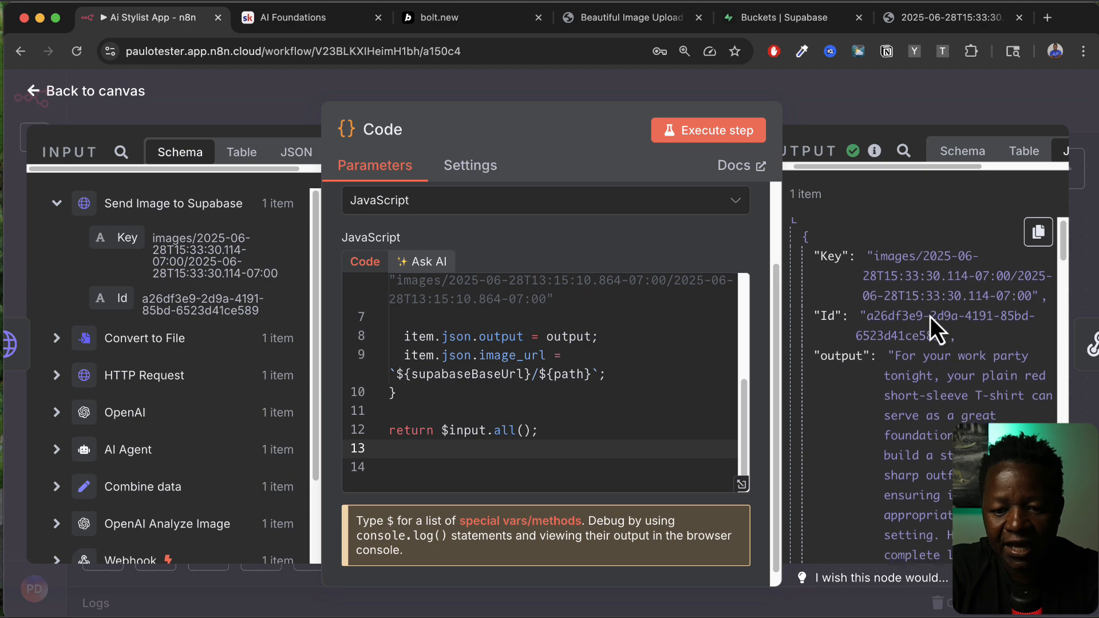
double_click(845, 326)
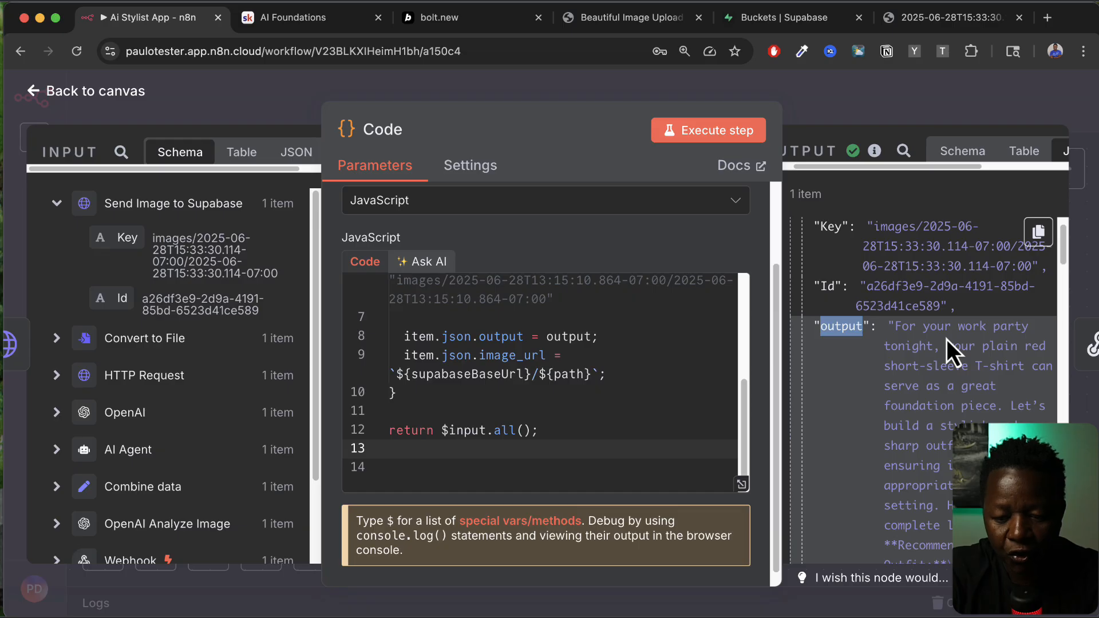
key("super+plus")
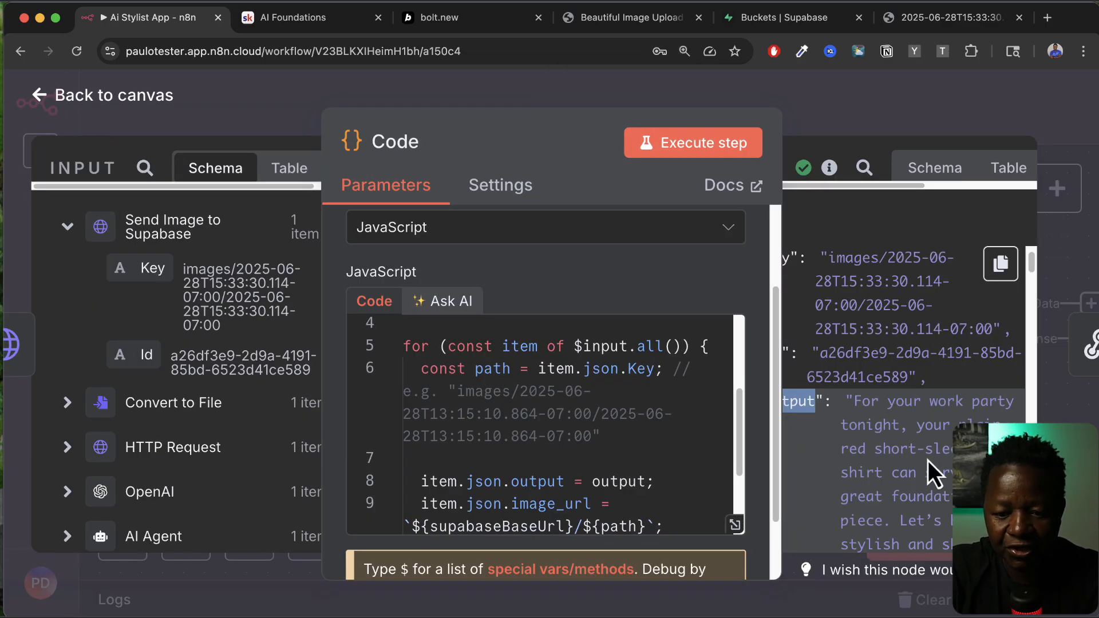
scroll(939, 460, "down", 5)
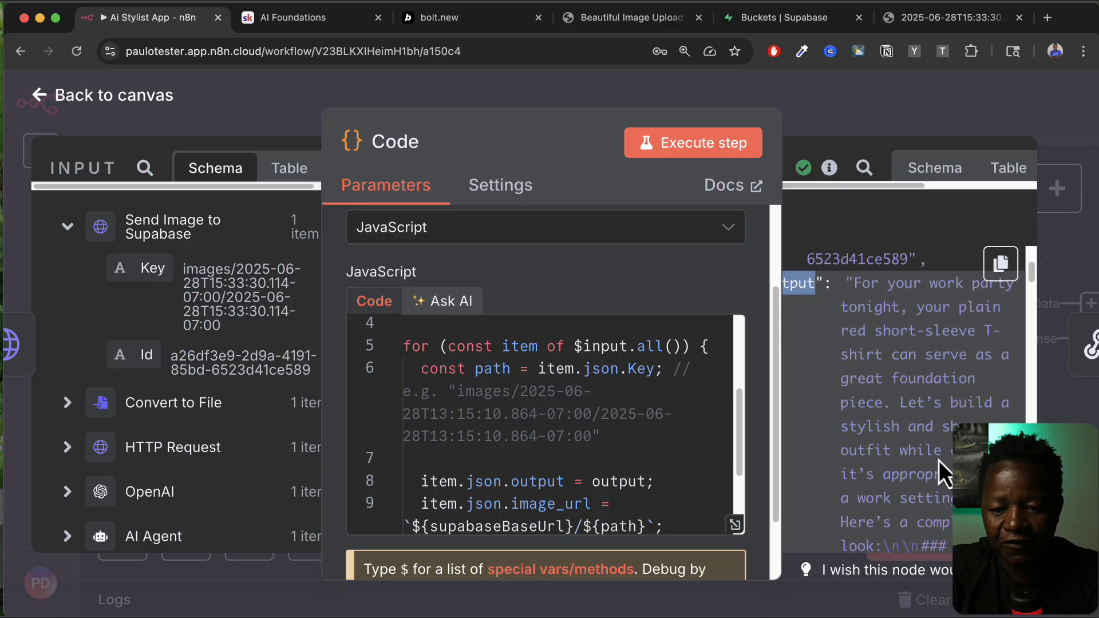
scroll(905, 401, "down", 5)
scroll(904, 400, "up", 7)
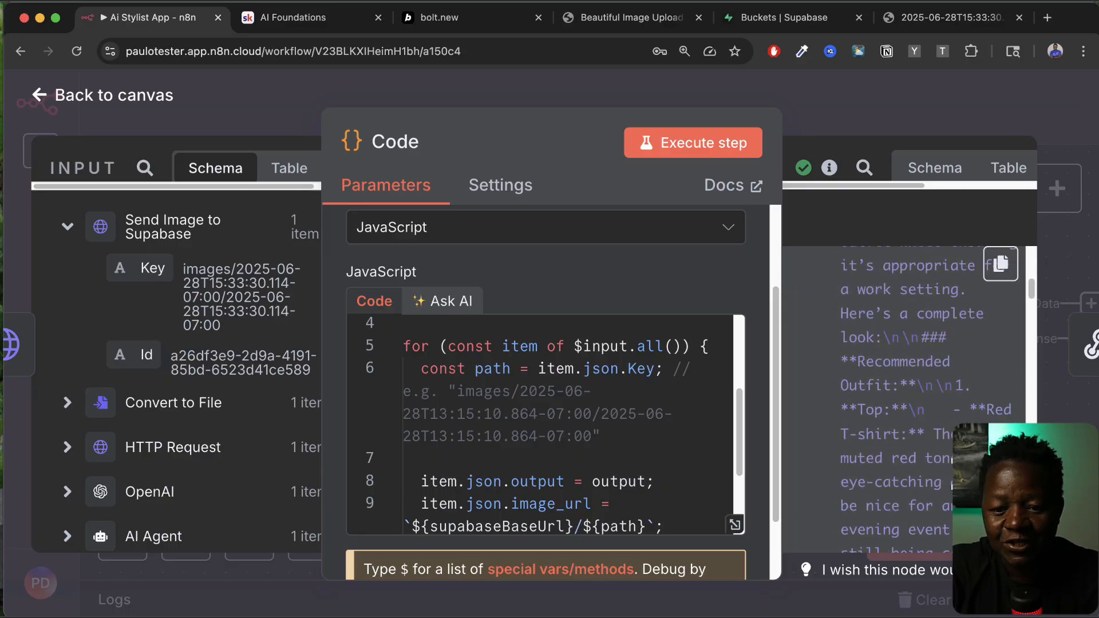
scroll(905, 389, "down", 15)
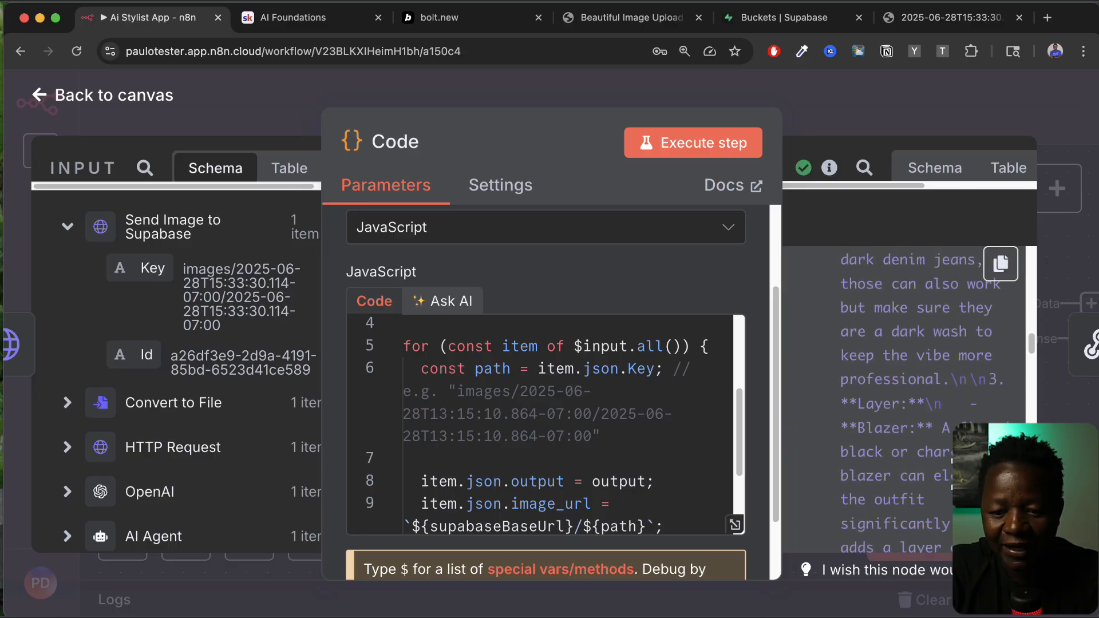
scroll(911, 389, "down", 15)
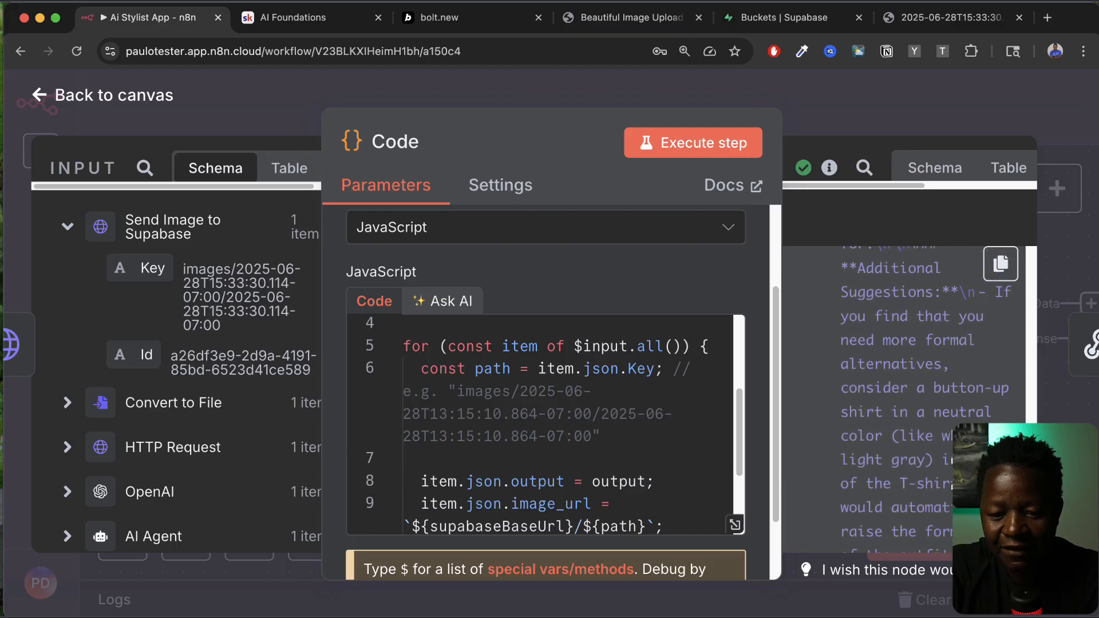
scroll(905, 389, "down", 5)
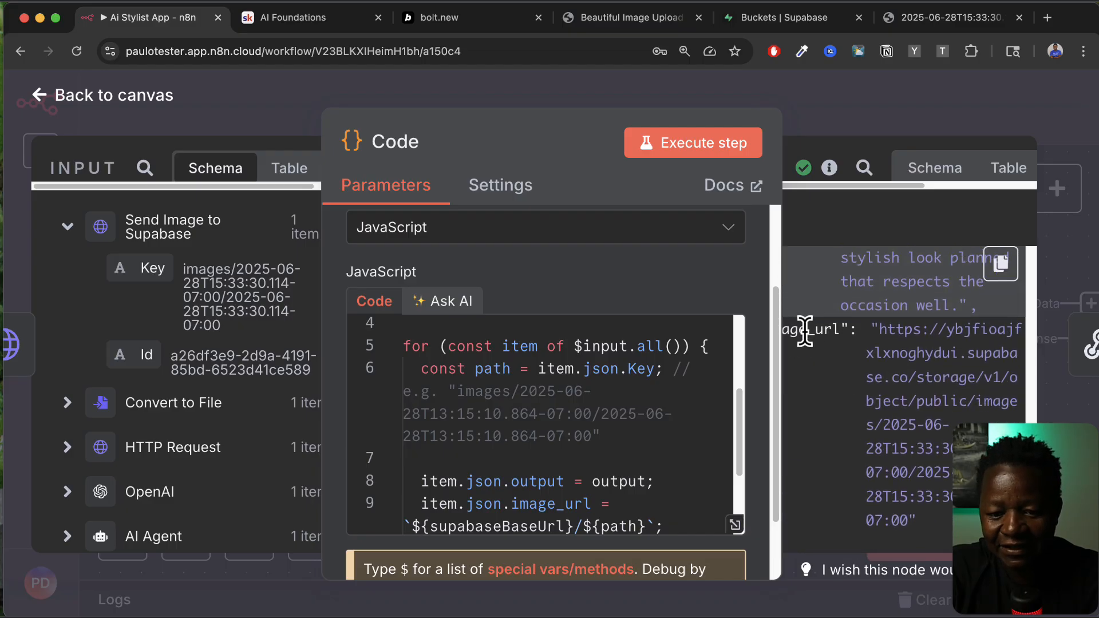
double_click(816, 331)
Step: Copy the image_url value from the Code node's output and load it in the browser tab showing the Supabase image
left_click(880, 327)
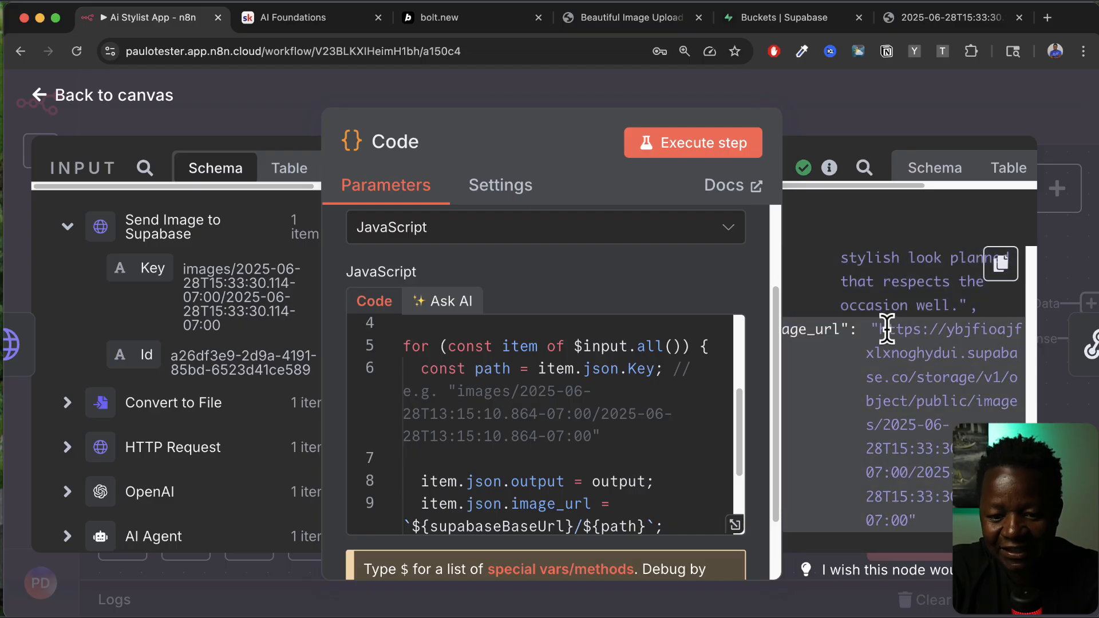
left_click_drag(879, 330, 918, 518)
key("super+c")
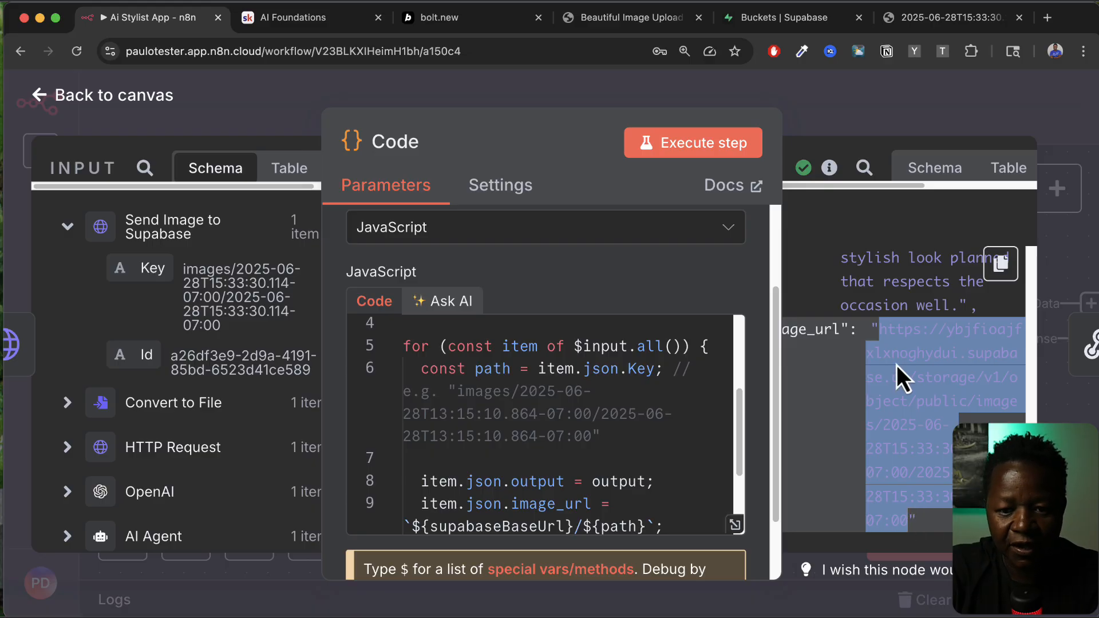
left_click(933, 25)
left_click(445, 53)
double_click(456, 52)
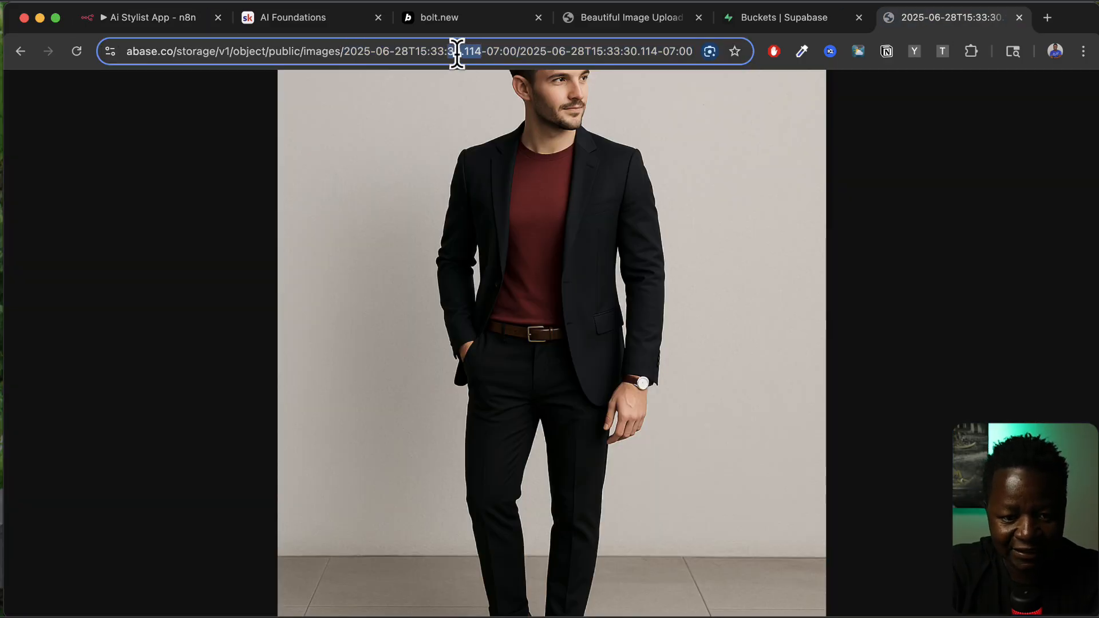
triple_click(457, 52)
key("super+v")
key("Return")
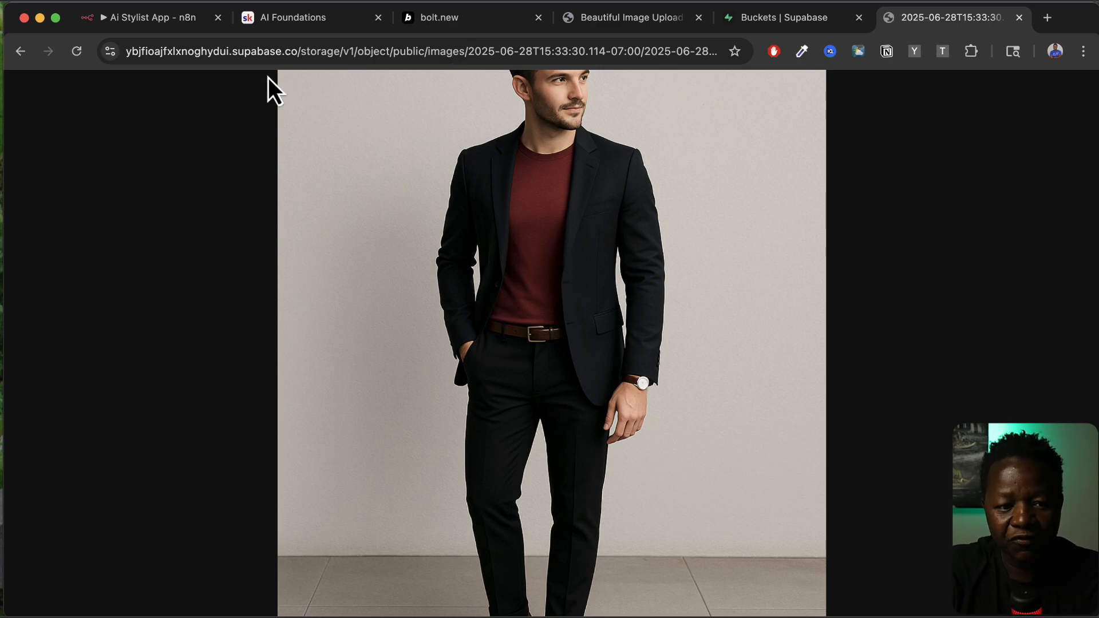
Step: Return to the n8n workflow and review the Code node's output text and image_url once more
left_click(159, 19)
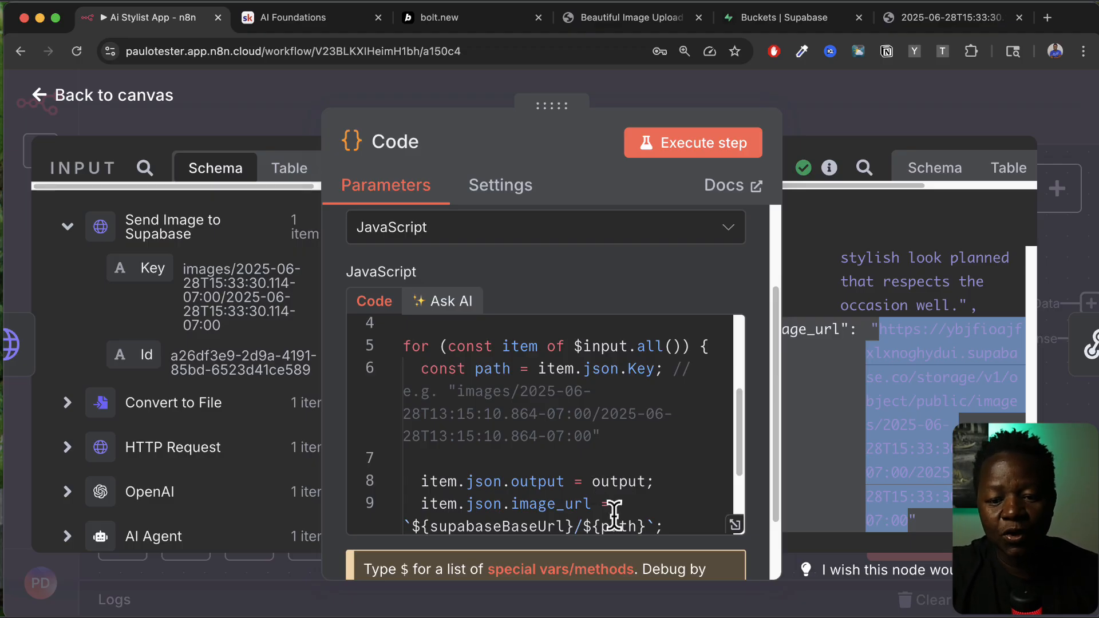
mouse_move(843, 344)
scroll(844, 349, "up", 15)
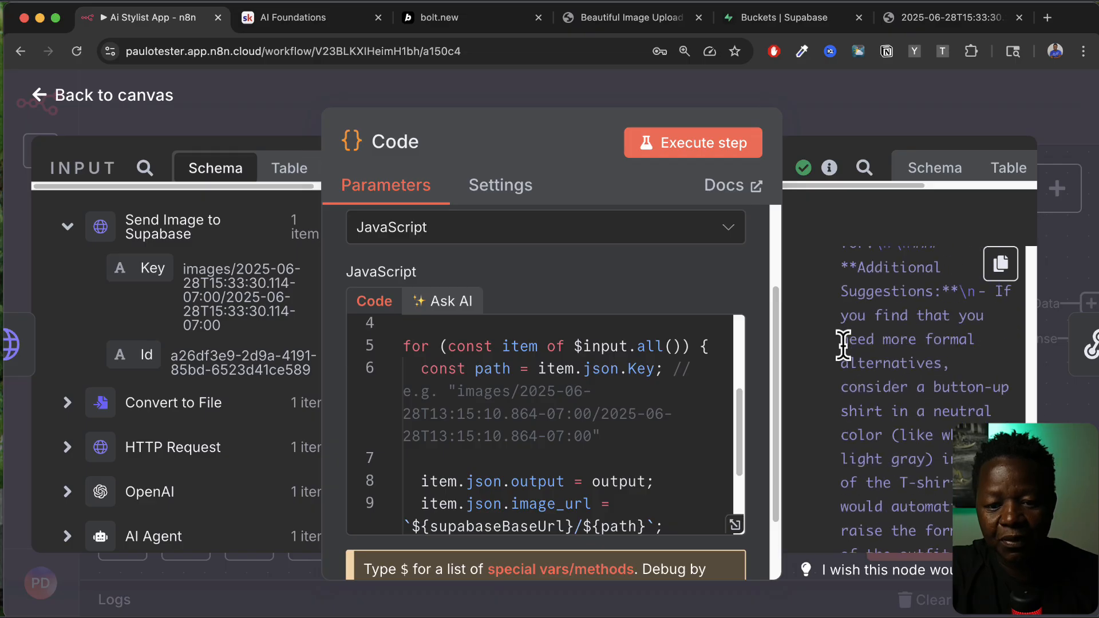
scroll(844, 345, "up", 10)
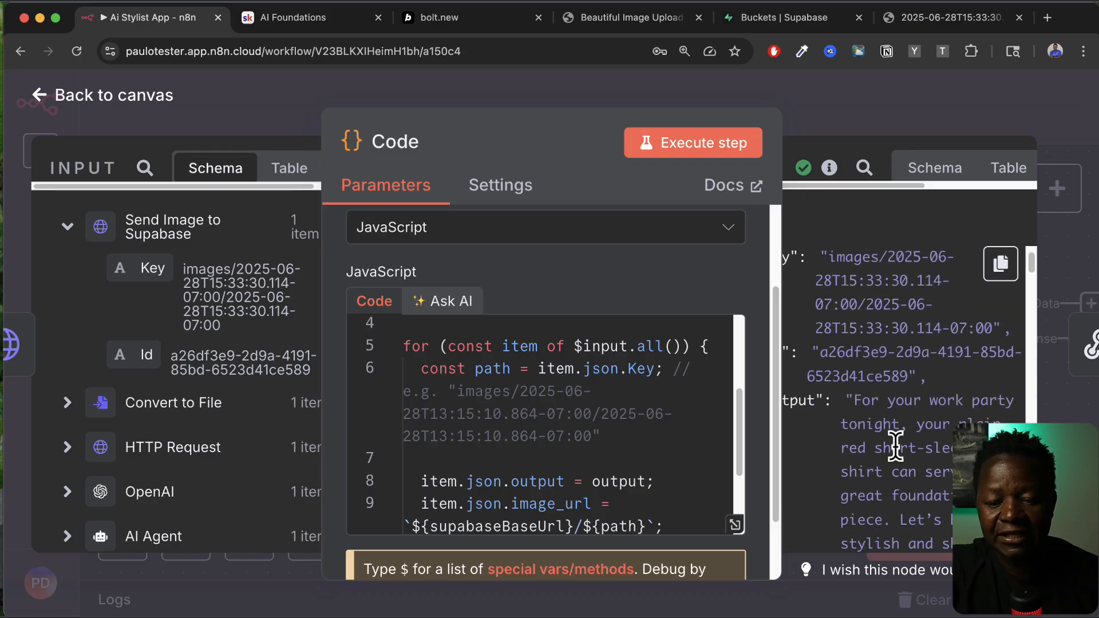
scroll(896, 446, "down", 20)
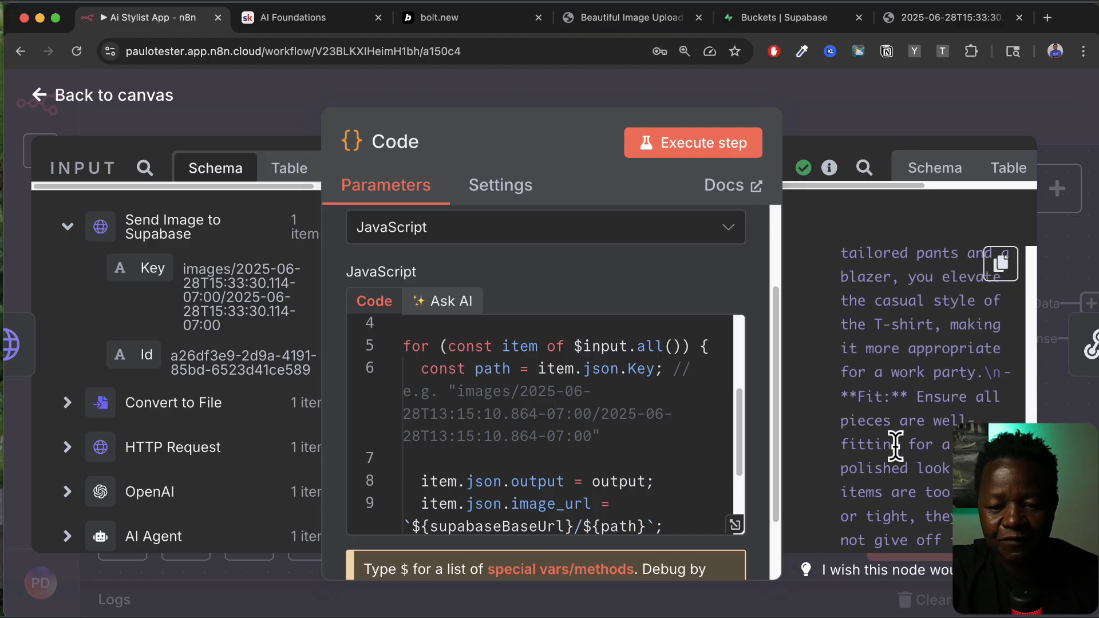
scroll(896, 446, "down", 10)
left_click_drag(896, 445, 814, 260)
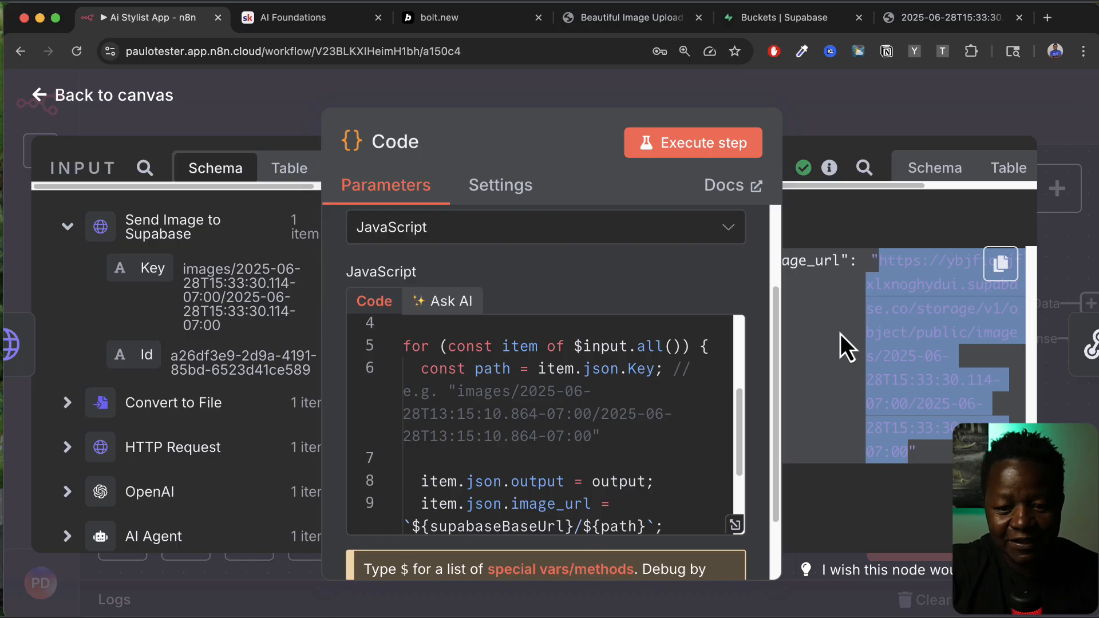
left_click(868, 456)
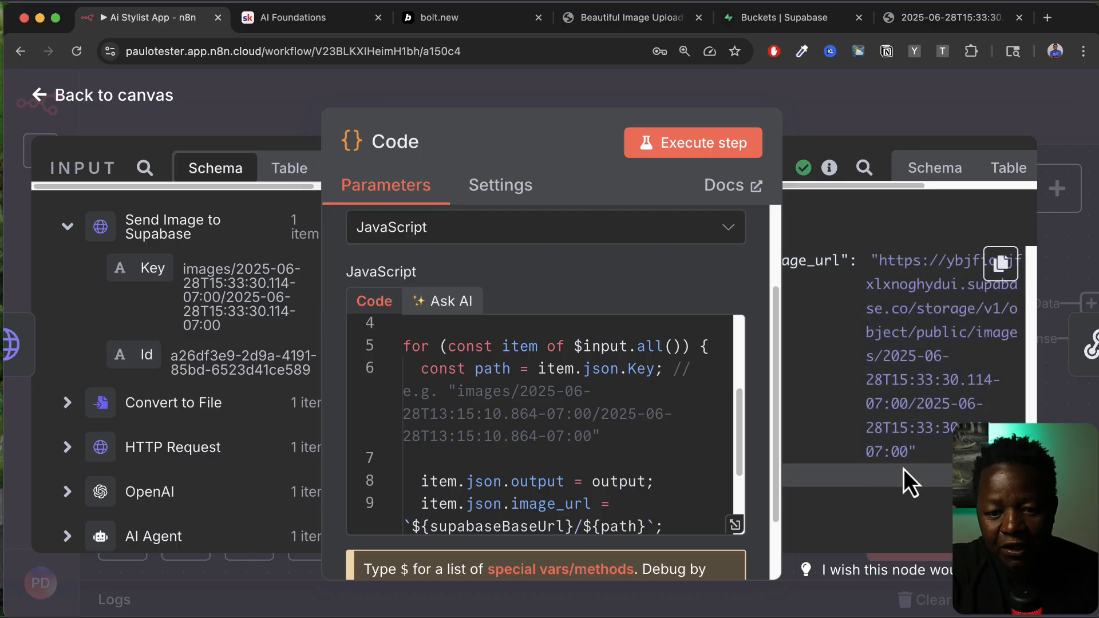
scroll(904, 469, "up", 15)
scroll(904, 465, "up", 2)
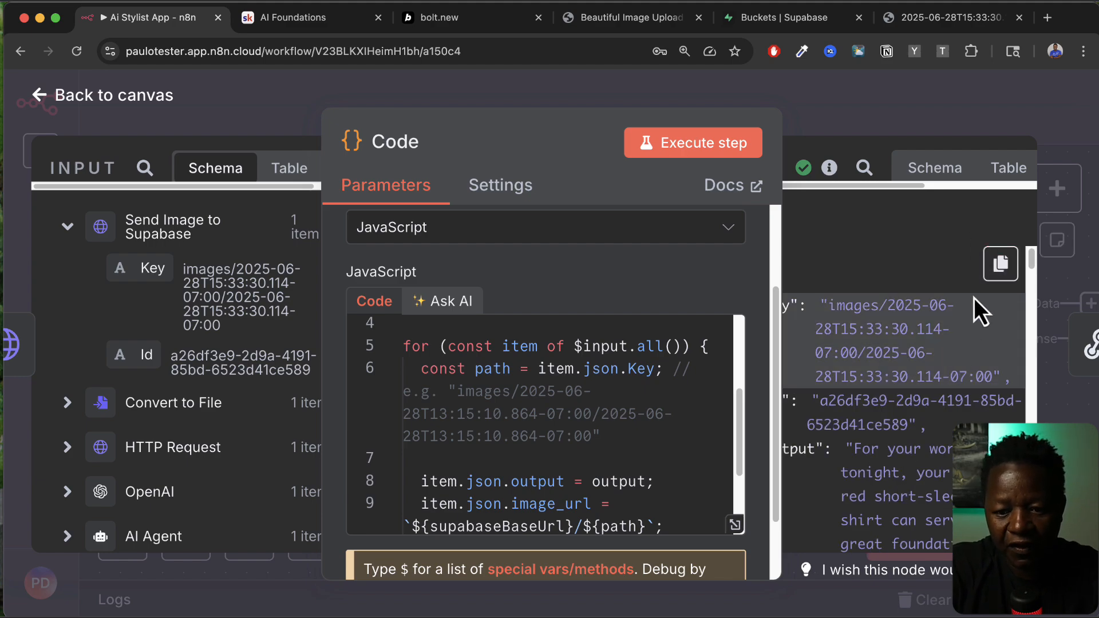
Step: Copy the Code node's output data, and in Bolt write the prompt "the final webhook payload response looks like this:" with the copied data below
left_click(1001, 264)
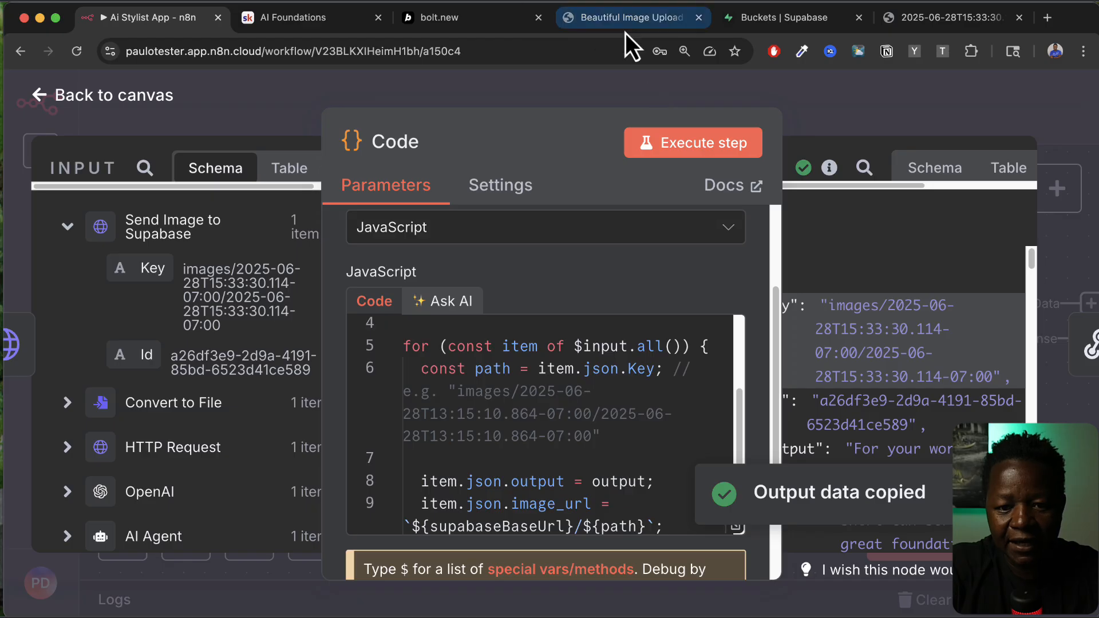
left_click(455, 16)
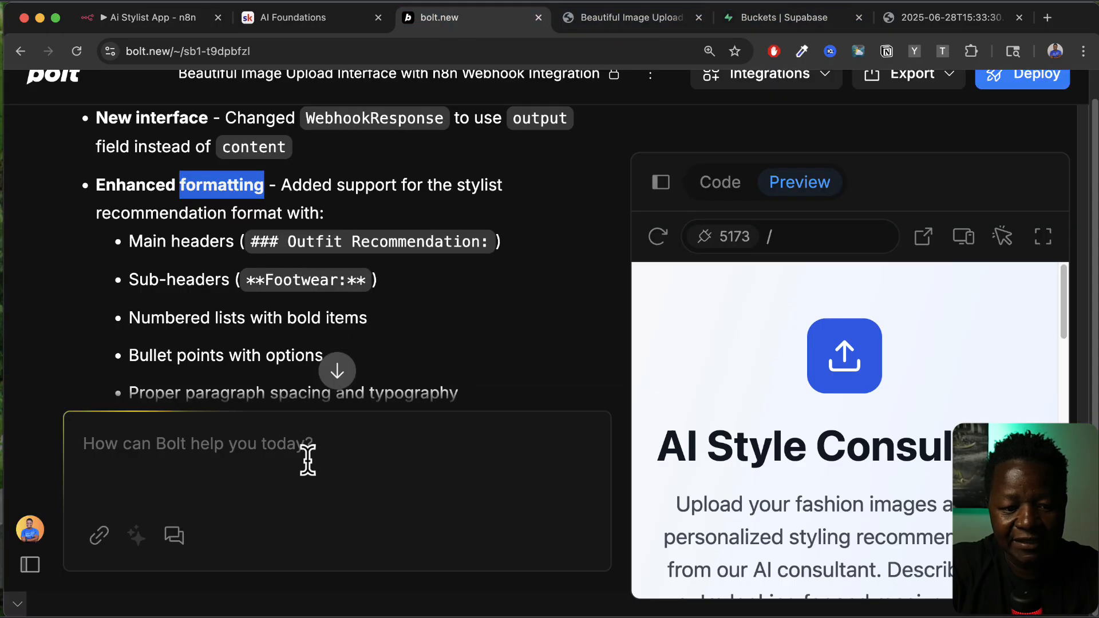
left_click(247, 466)
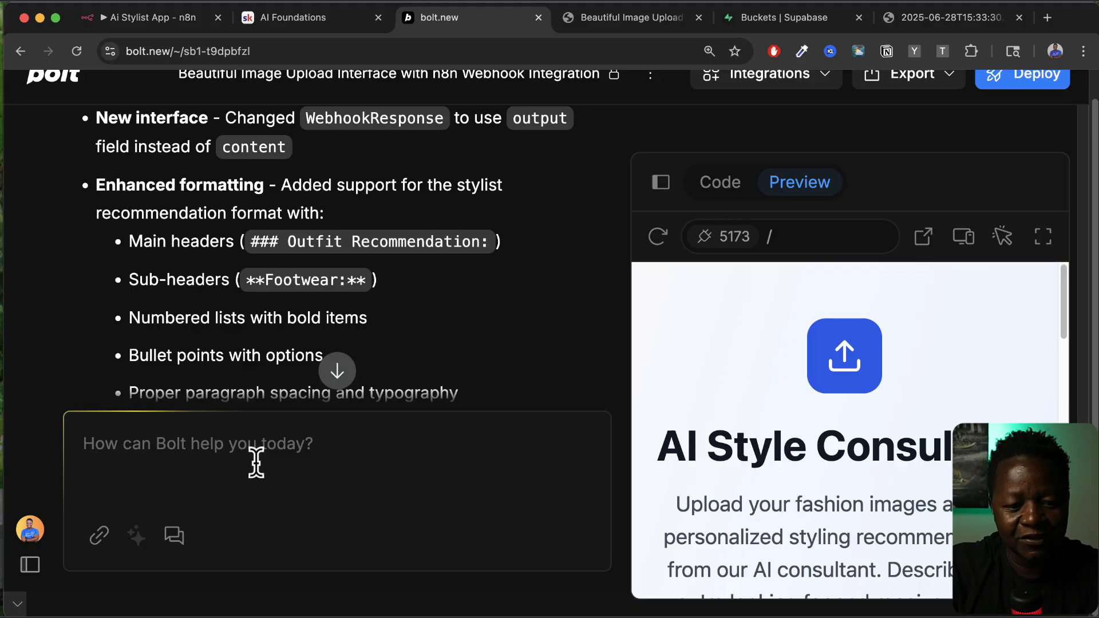
type("the final webhook payload res")
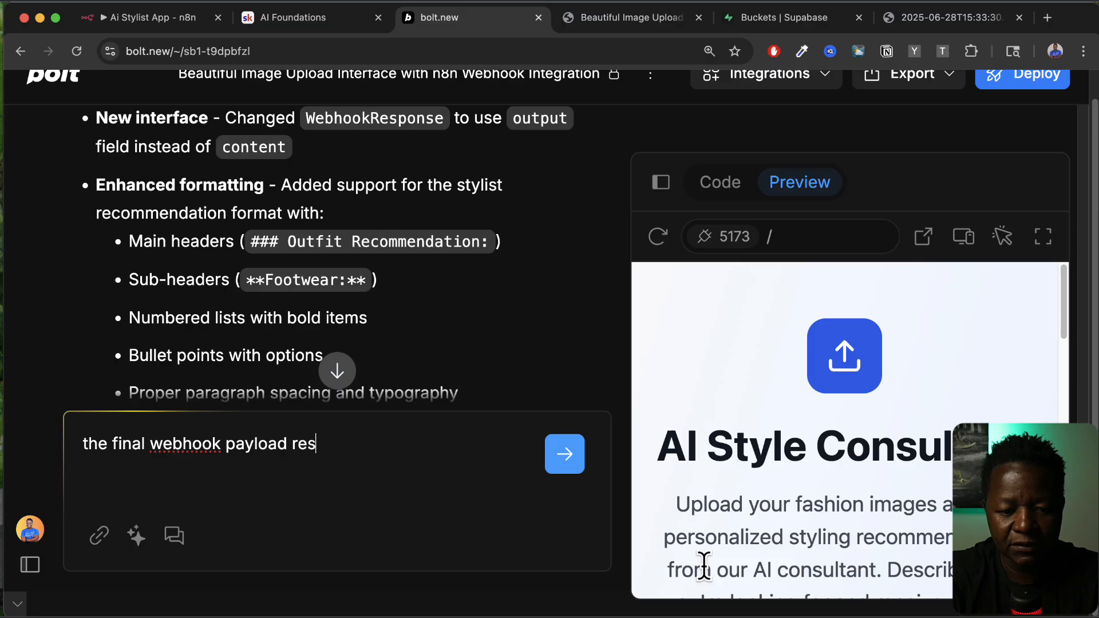
key("BackSpace")
key("BackSpace")
key("BackSpace")
key("BackSpace")
key("BackSpace")
key("BackSpace")
key("BackSpace")
key("BackSpace")
type("onse looks like this:")
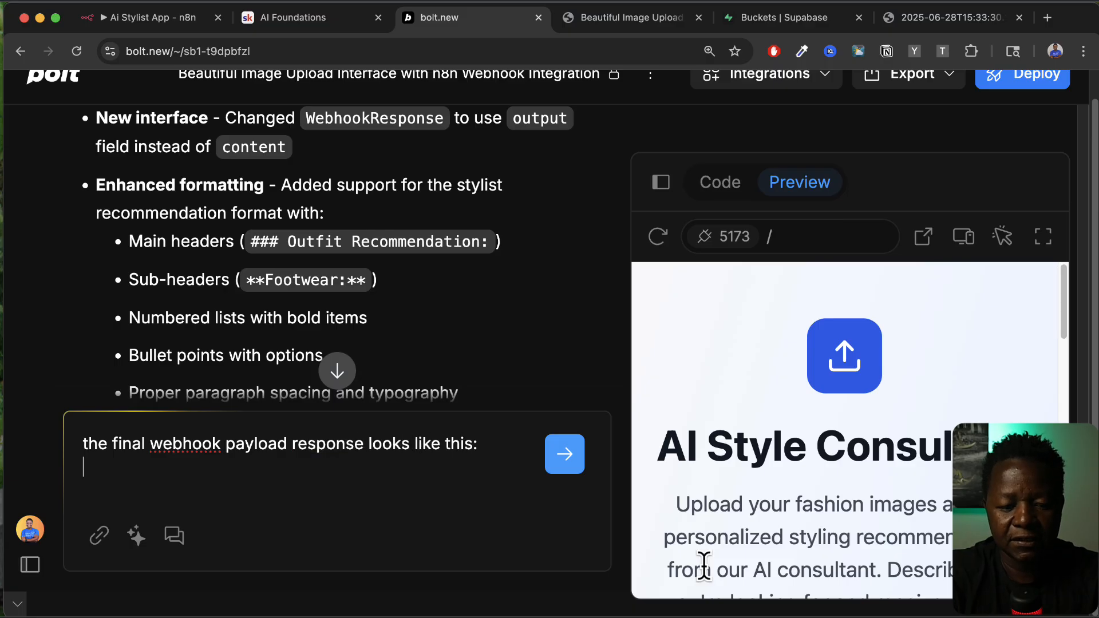
key("super+v")
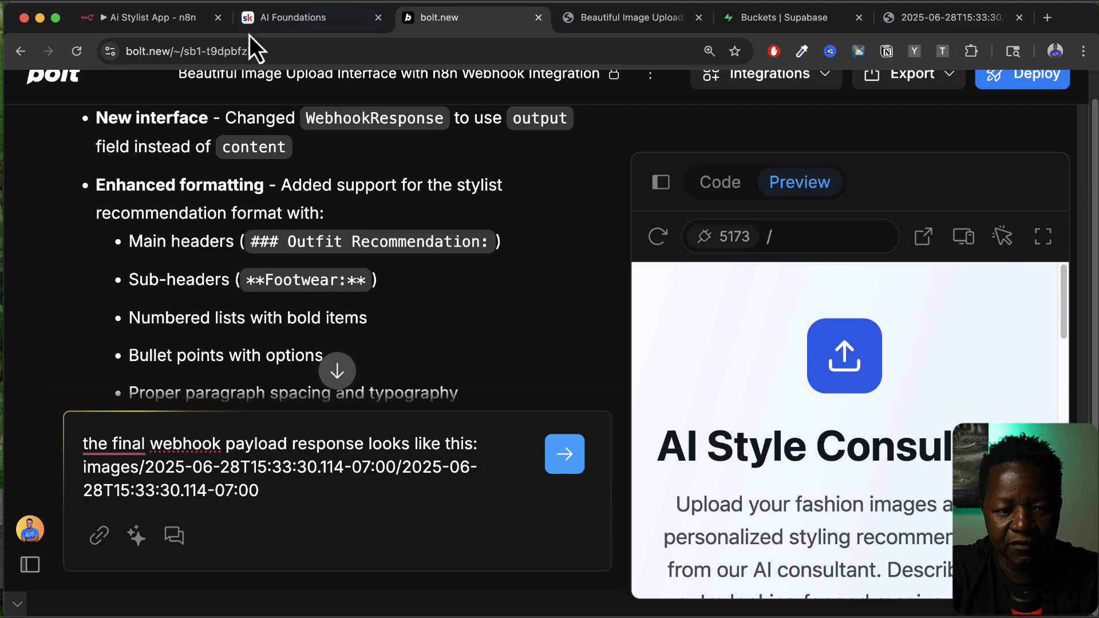
Step: Replace the image path in the Bolt prompt with the Code node's full JSON output copied from n8n, and check its output field
left_click(182, 22)
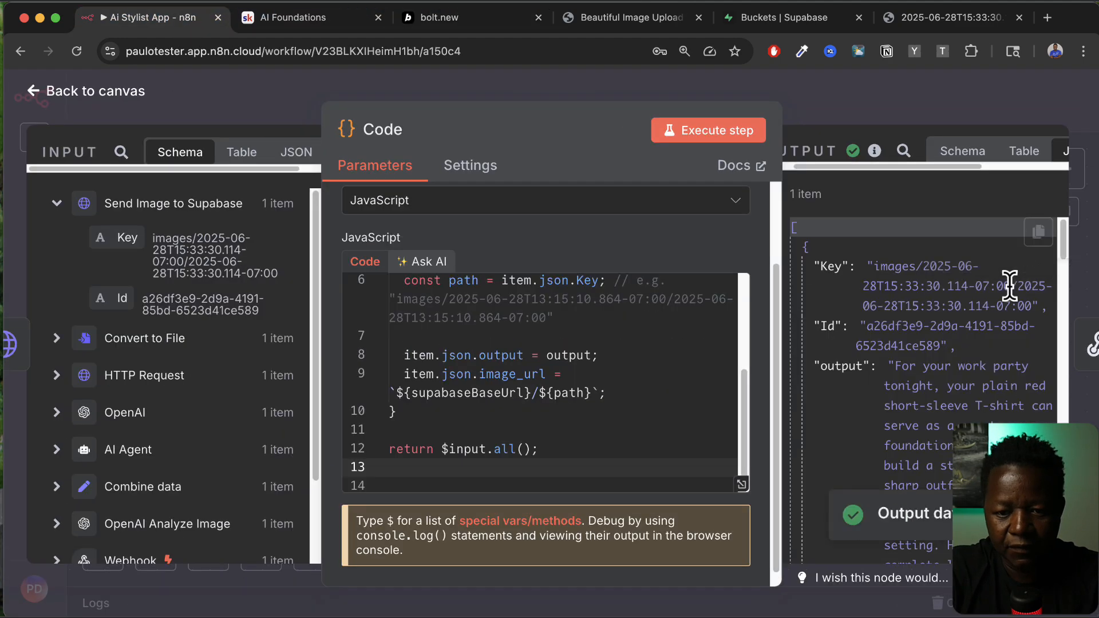
left_click(1001, 264)
left_click(443, 17)
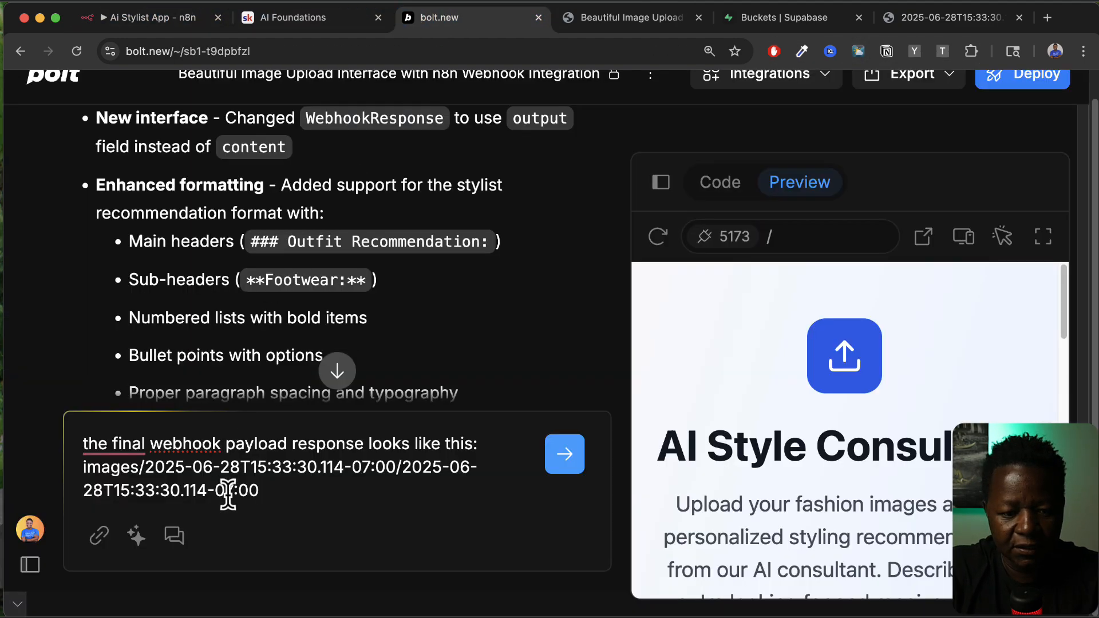
left_click_drag(254, 491, 81, 472)
key("super+v")
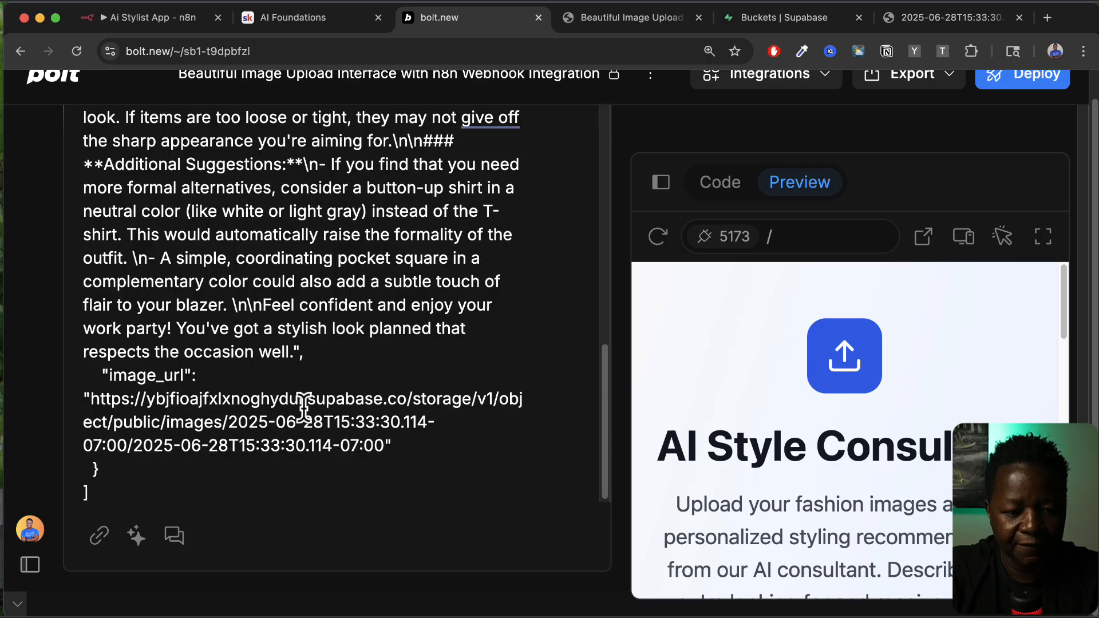
scroll(255, 314, "up", 10)
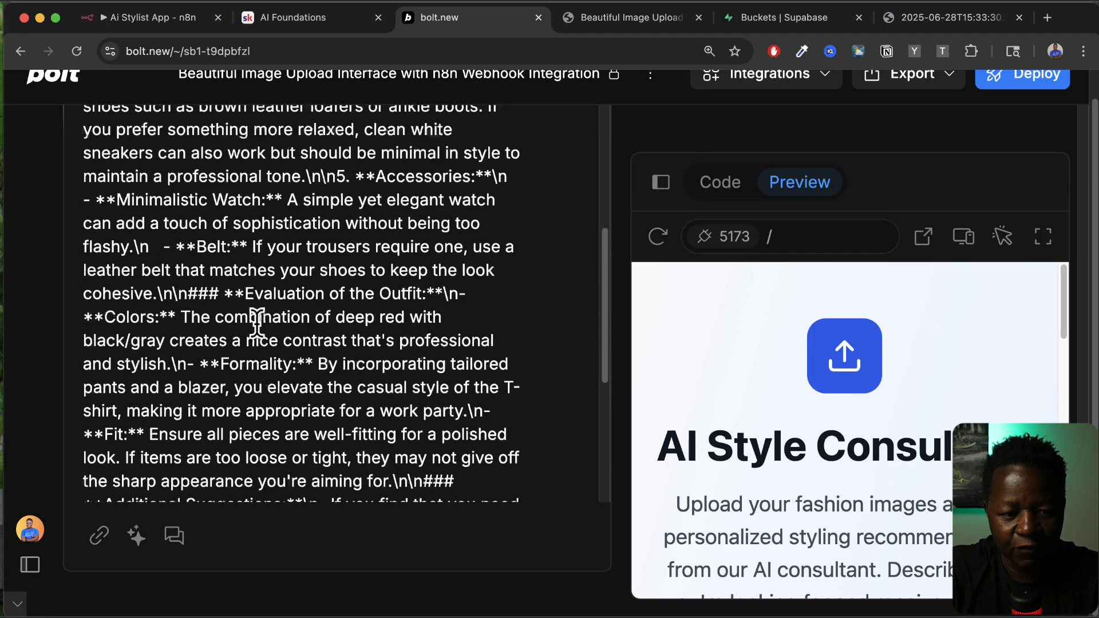
scroll(239, 252, "up", 10)
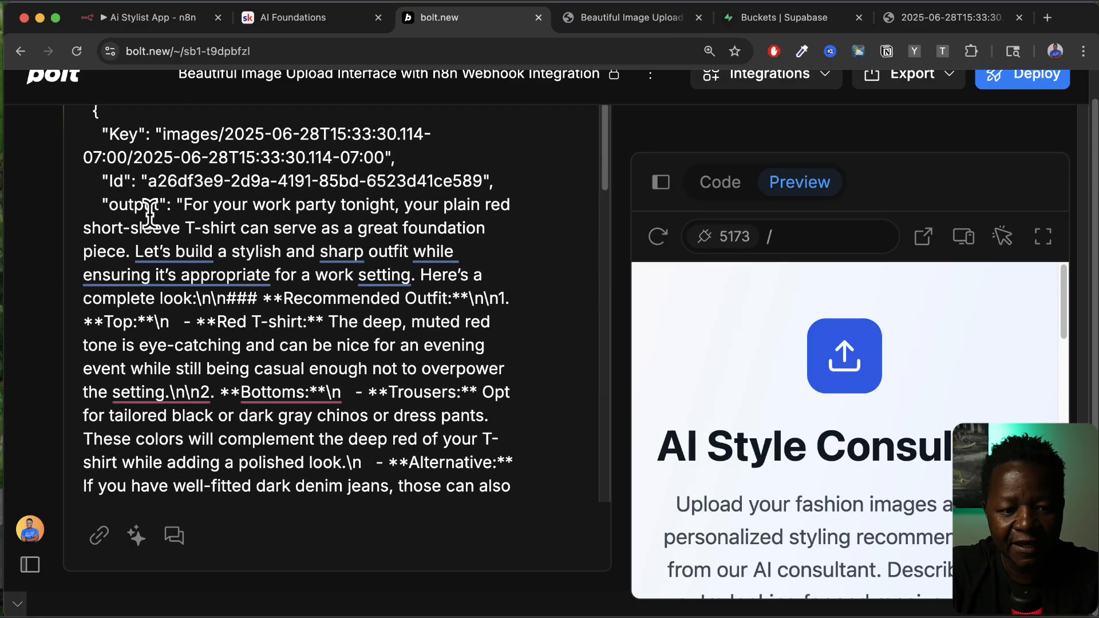
double_click(148, 204)
mouse_move(193, 252)
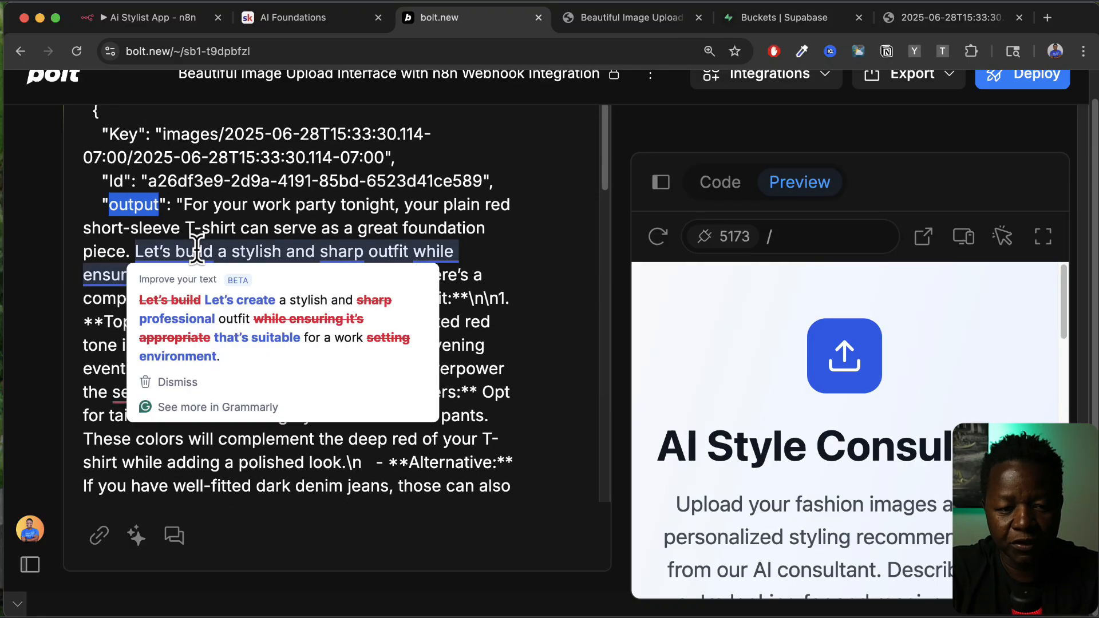
Step: Below the pasted JSON in the Bolt prompt, write "Now update the code so that the UI shows the recommendation, which is under the "output" field"
left_click(326, 474)
scroll(326, 473, "down", 15)
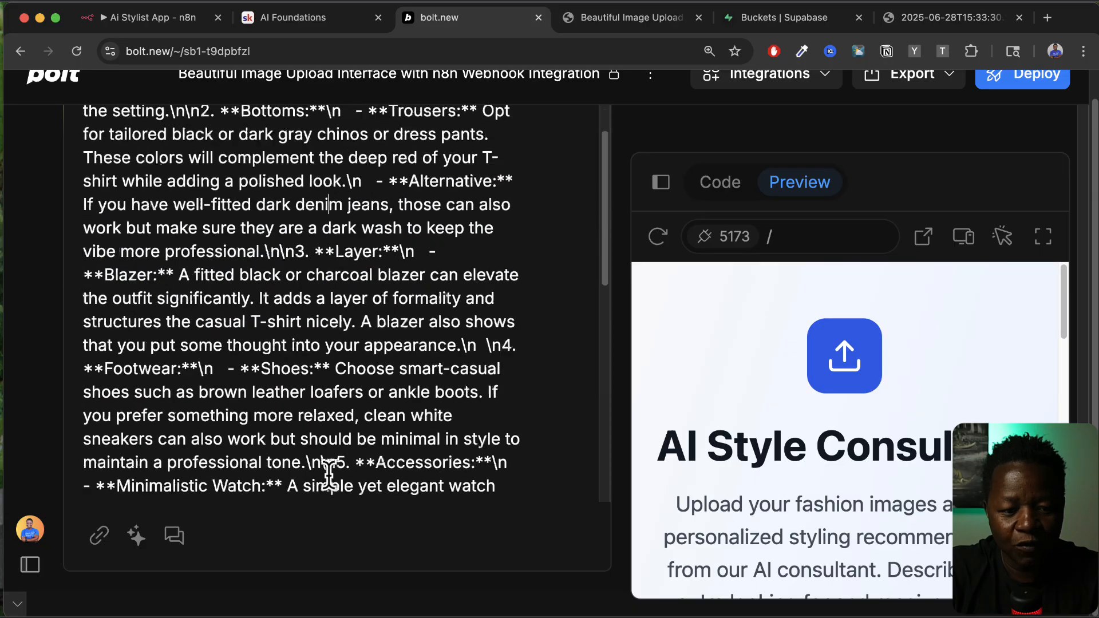
scroll(326, 474, "down", 5)
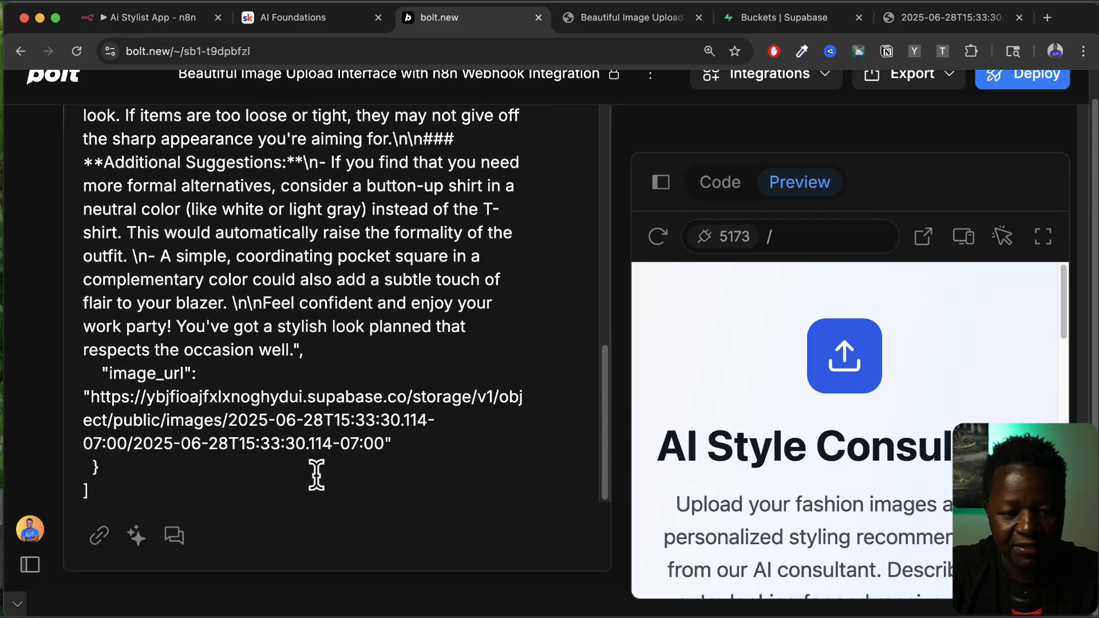
double_click(139, 373)
left_click(127, 492)
key("Return")
key("Return")
type("No")
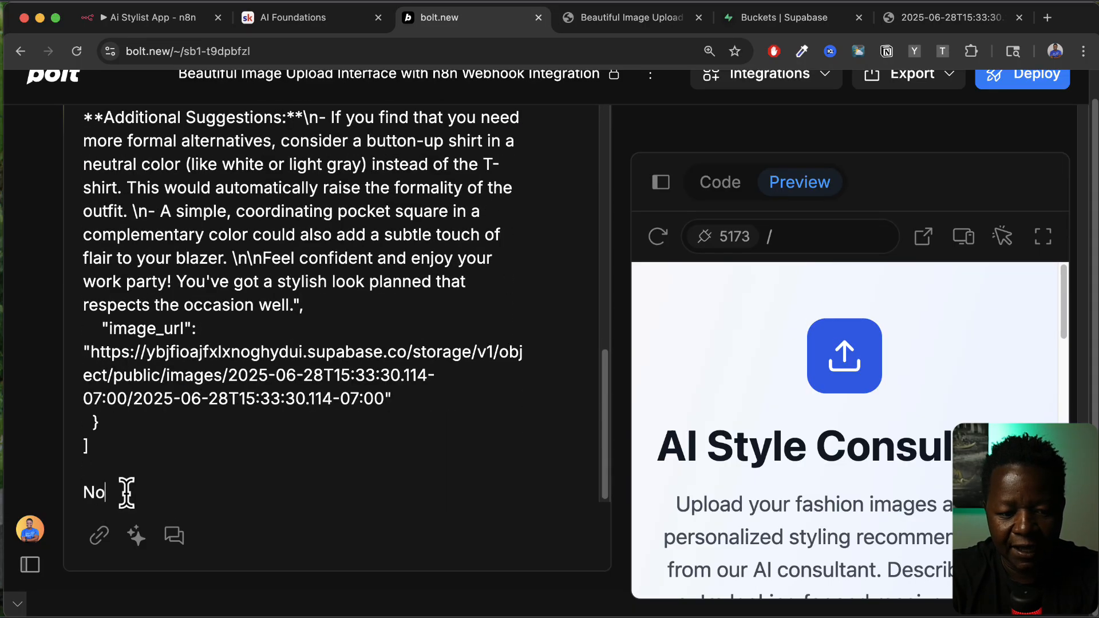
type("w update the code so that the")
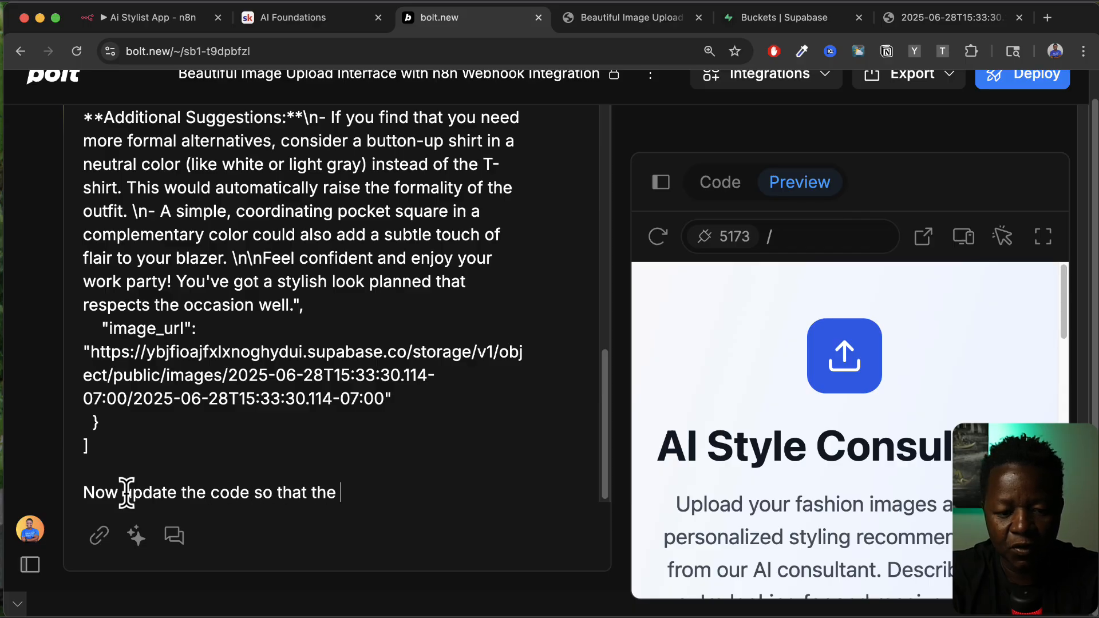
type(" UI shows th")
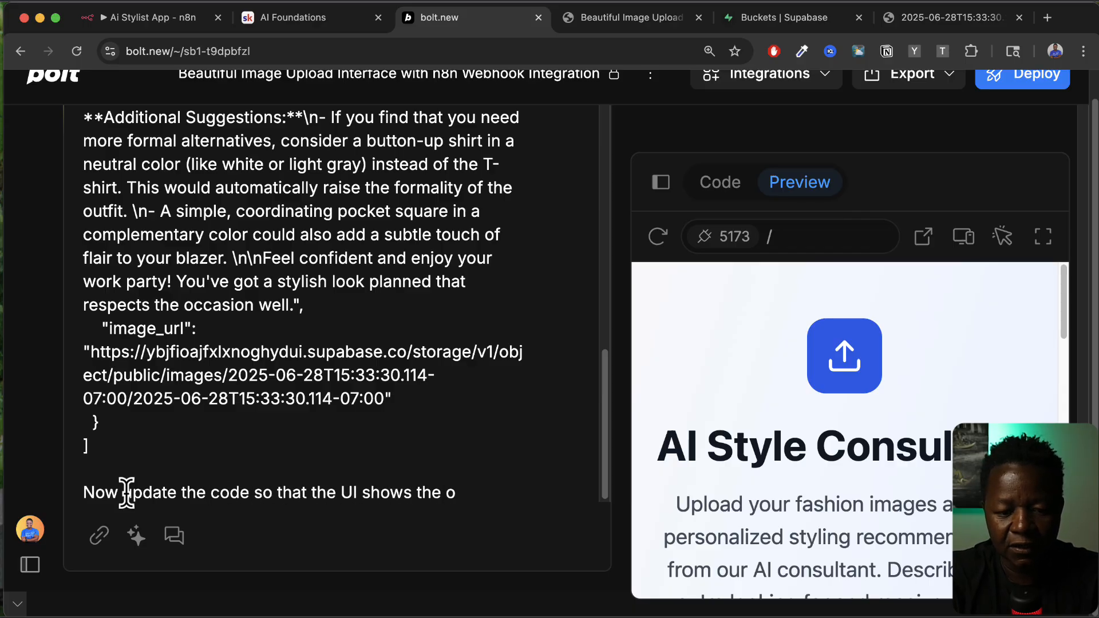
type("e recommendation which is under the \"output\" f")
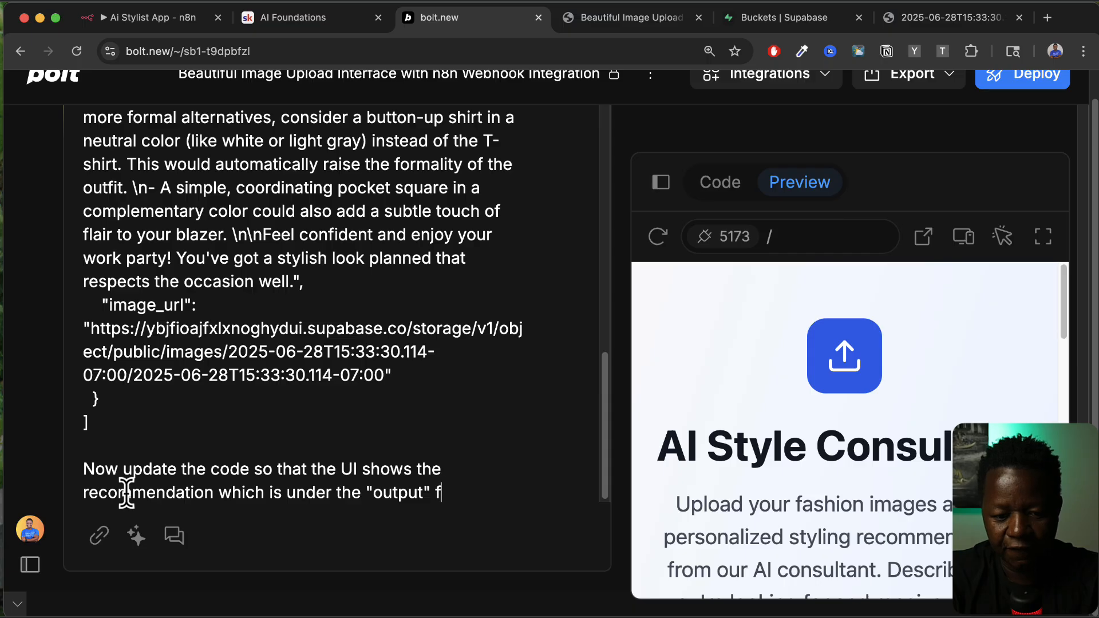
Step: Complete the instruction sentence with "and show the image from the "image_url" field."
type("ield, and show")
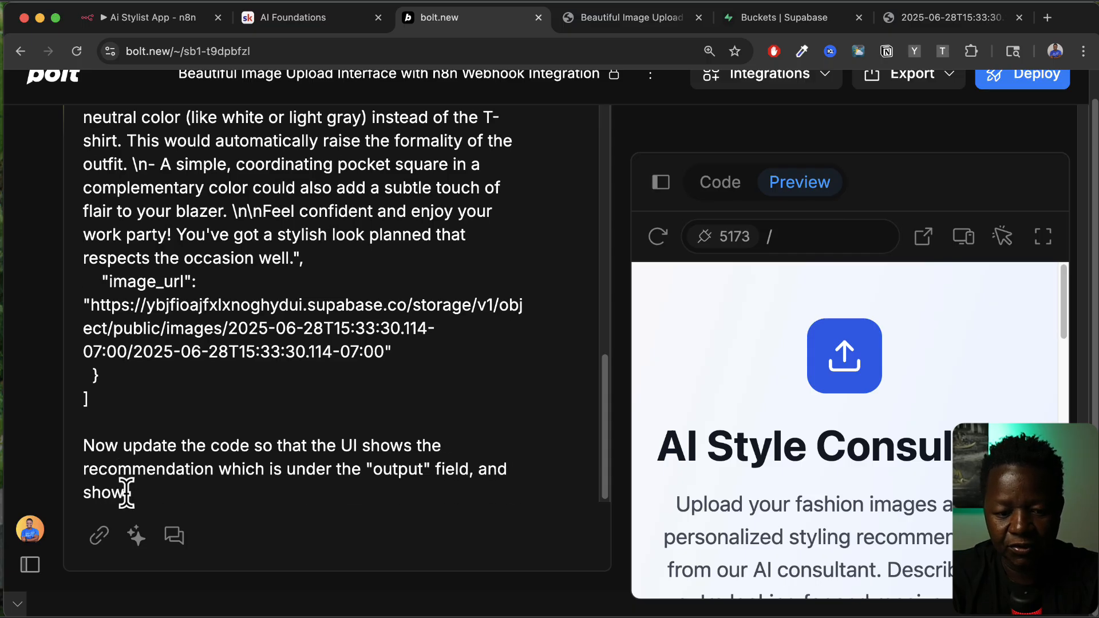
type(" the image whi")
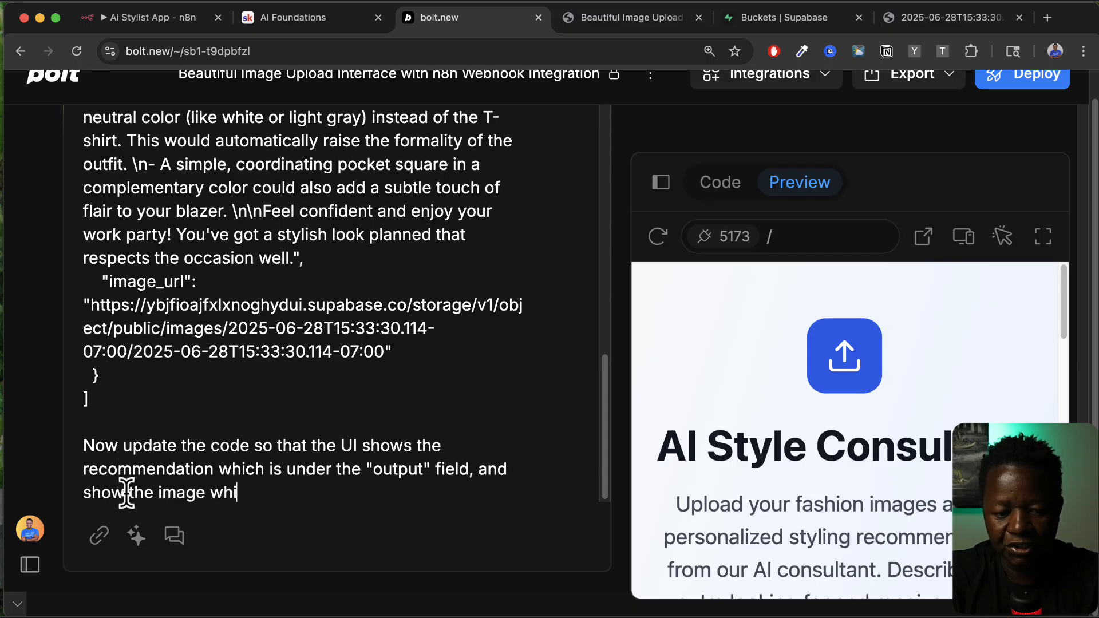
type("ch can be")
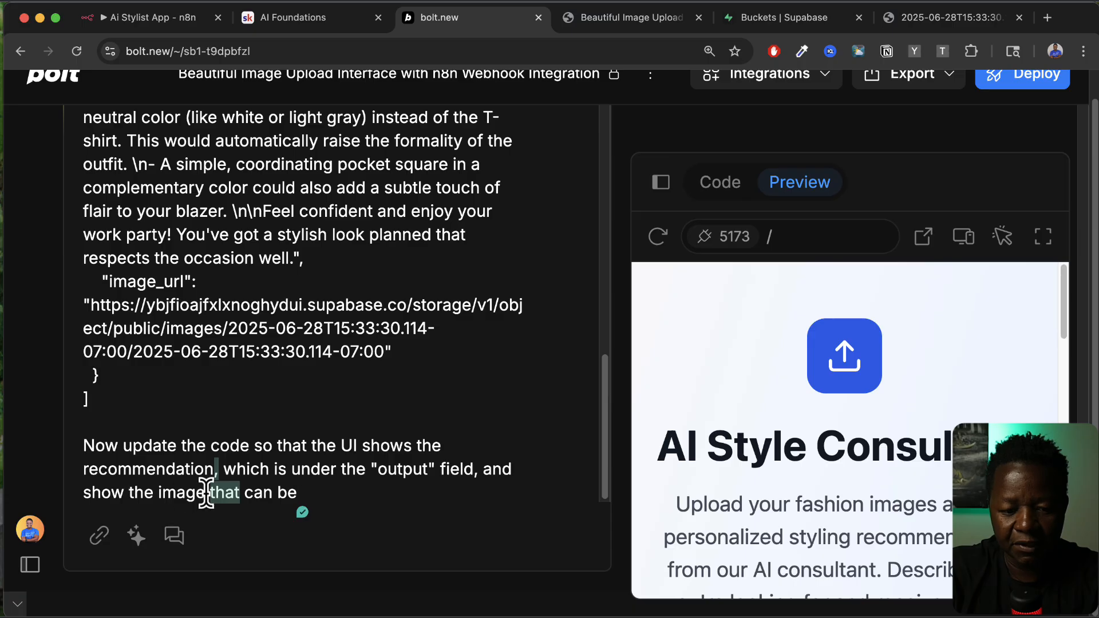
left_click_drag(207, 493, 301, 493)
type("from")
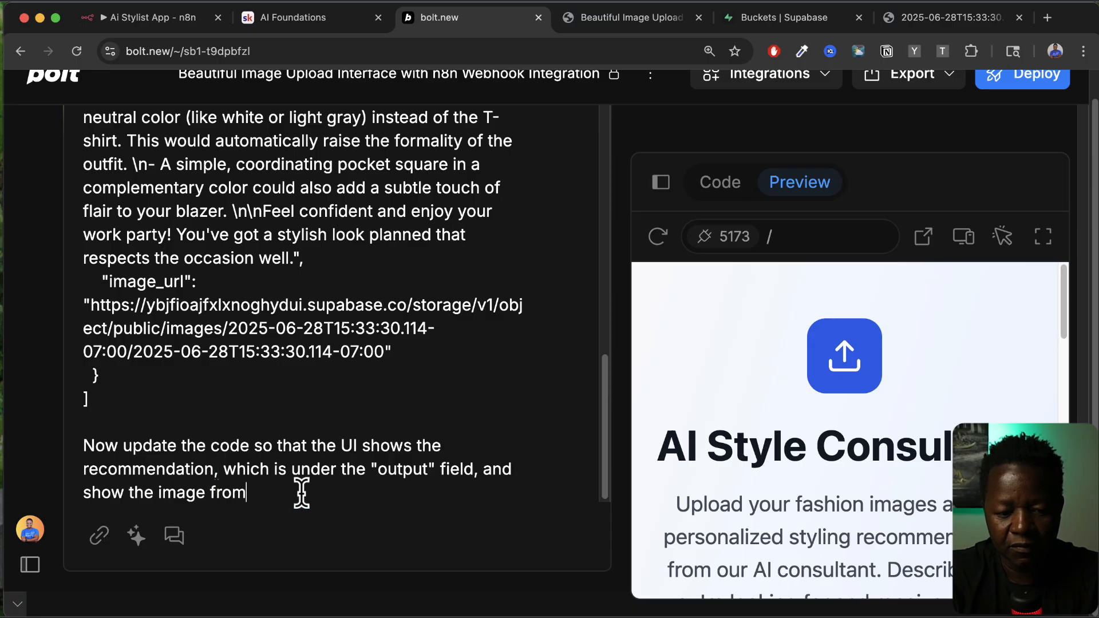
type(" the \"image_url\" fil")
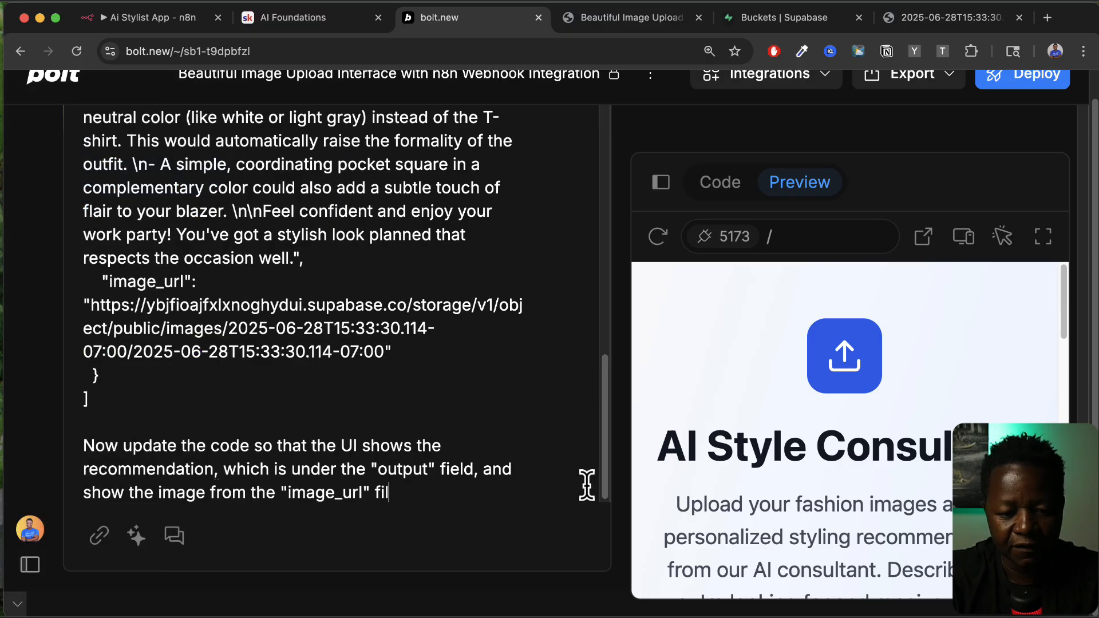
type("d.")
Step: Add the paragraph "ensure that the front end works well, and is modern as well as responsive." and submit the prompt to Bolt
key("shift+Return")
key("shift+Return")
type("ens")
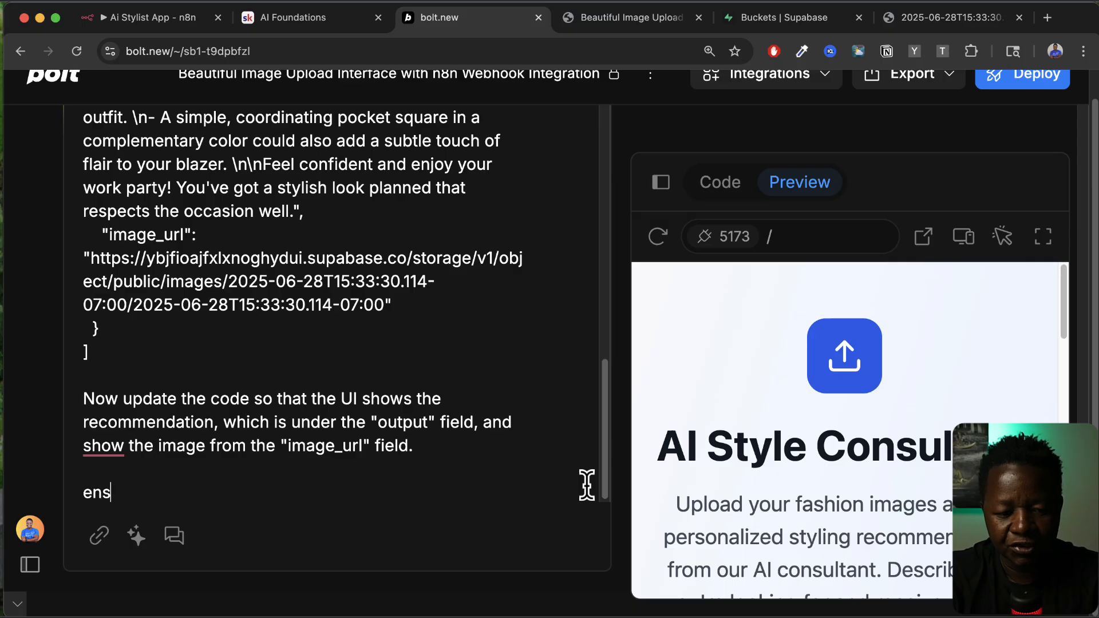
type("ure that the")
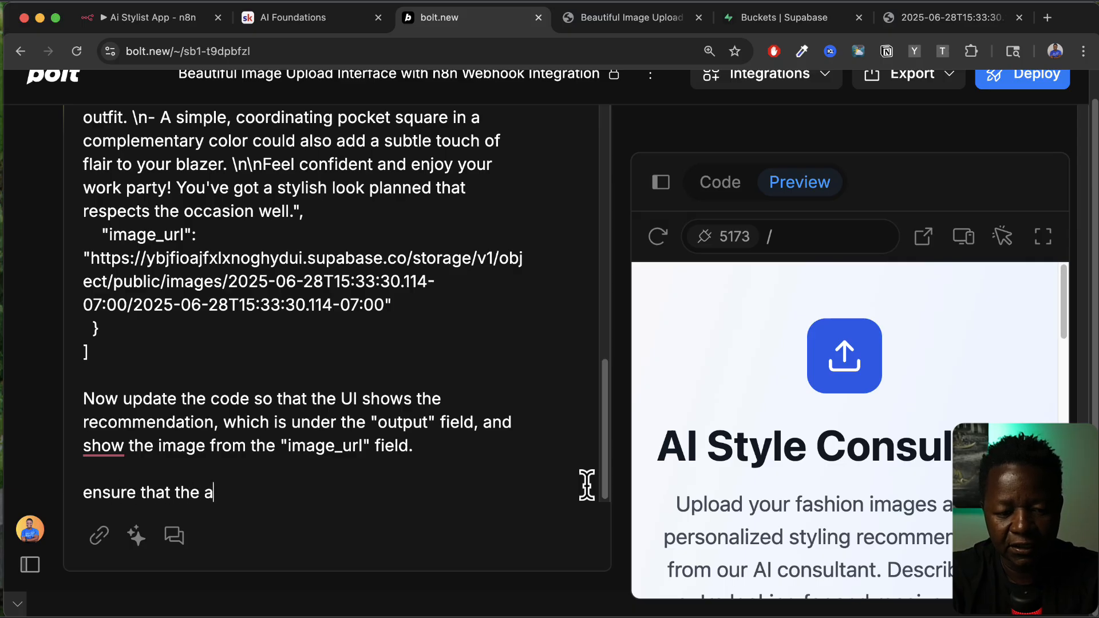
type(" front end ")
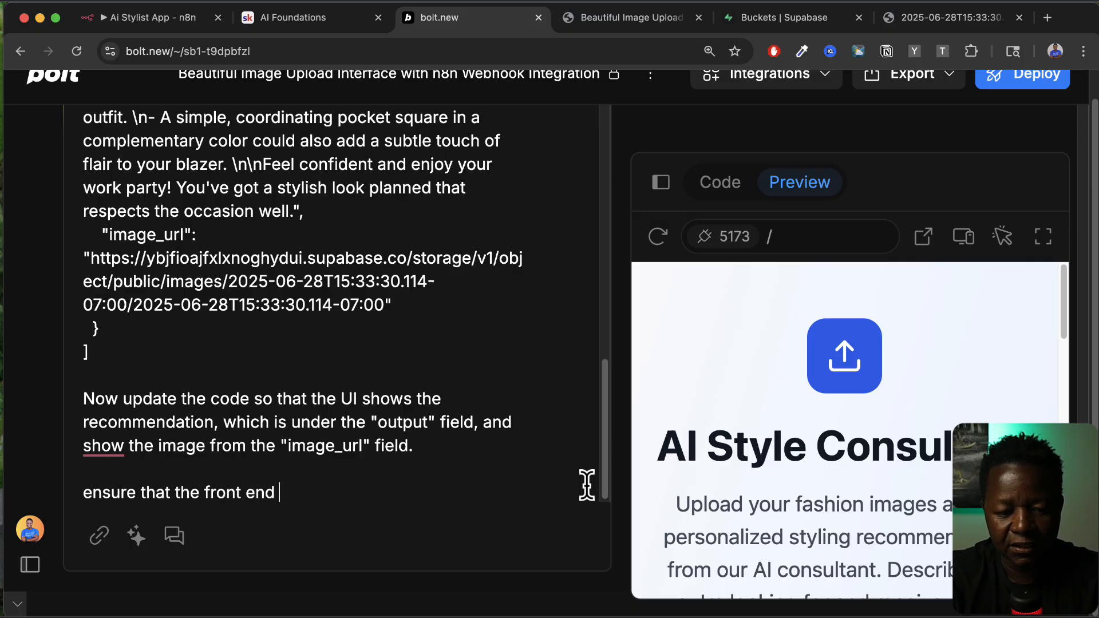
type("works well, a")
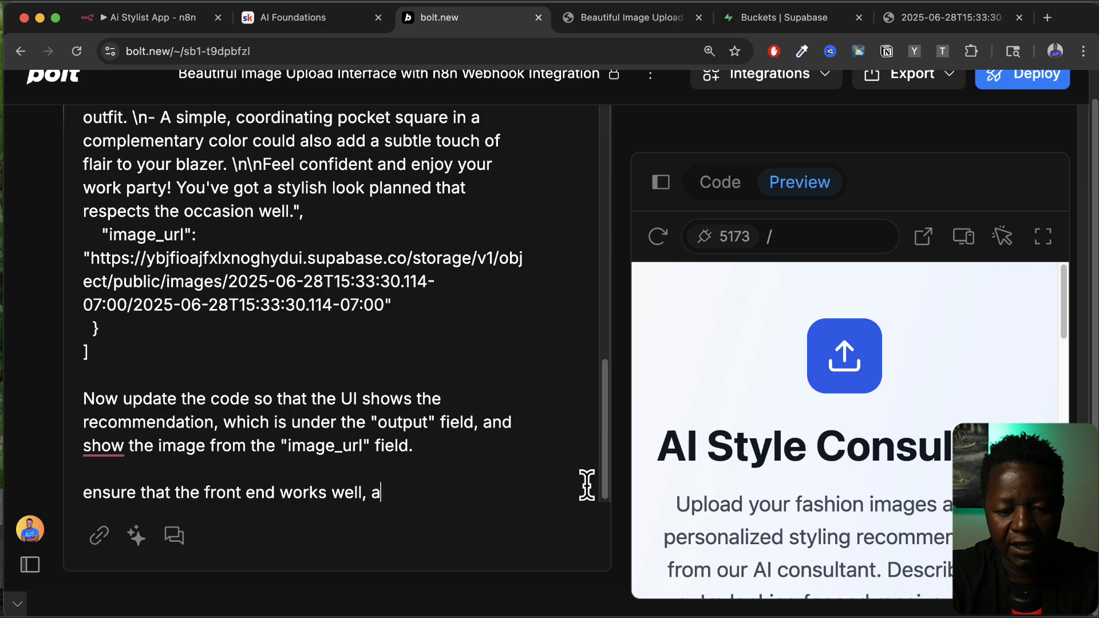
type("nd ")
type("is mo")
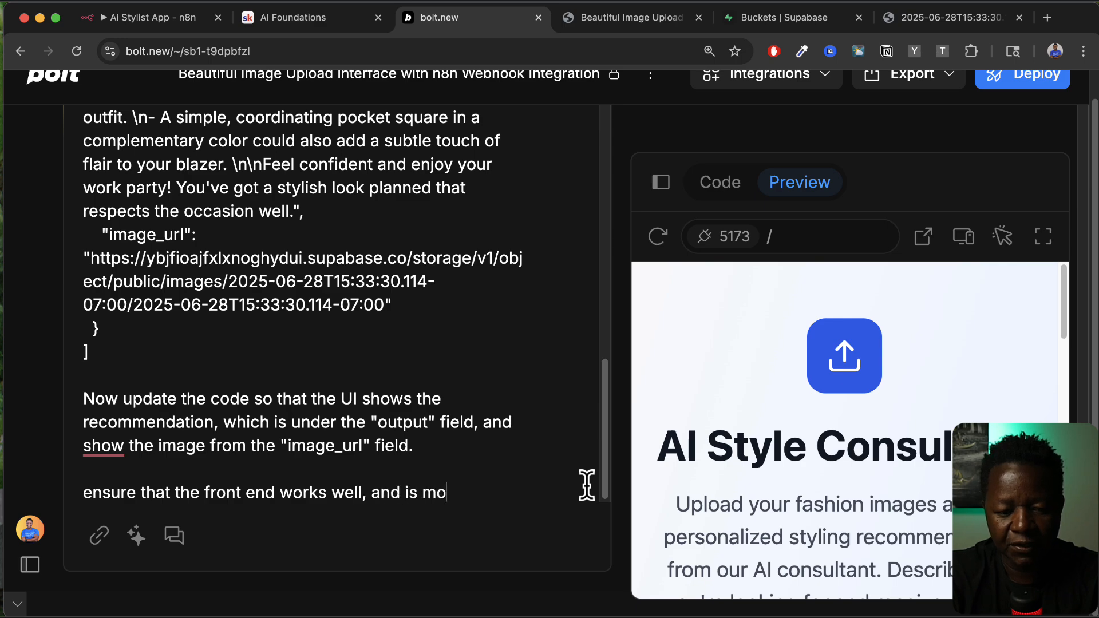
type("dern as well a")
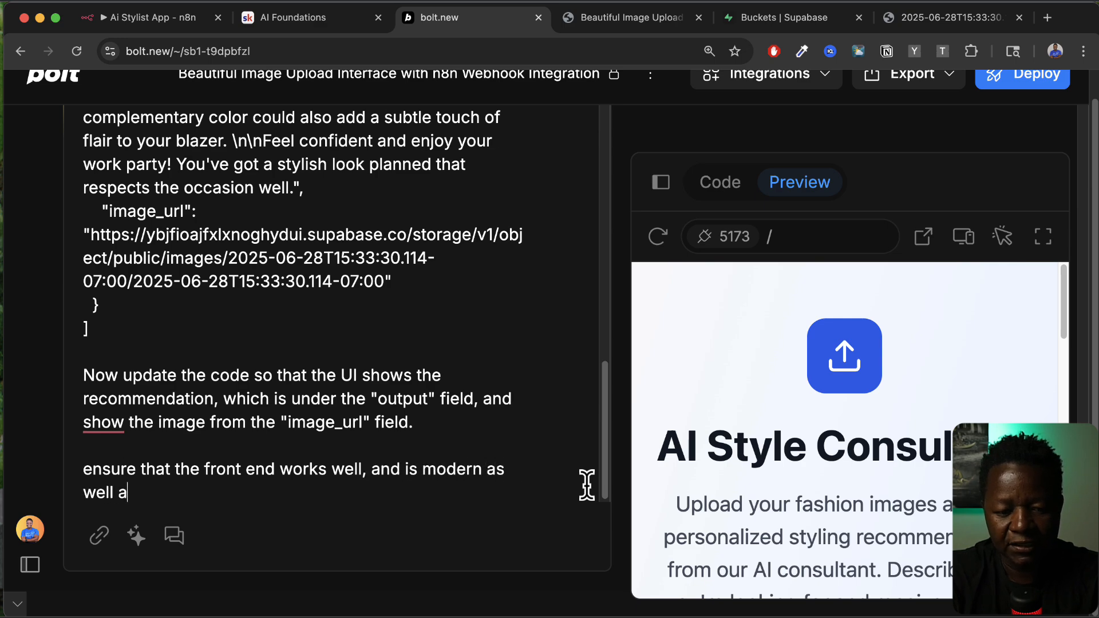
type("s responsive")
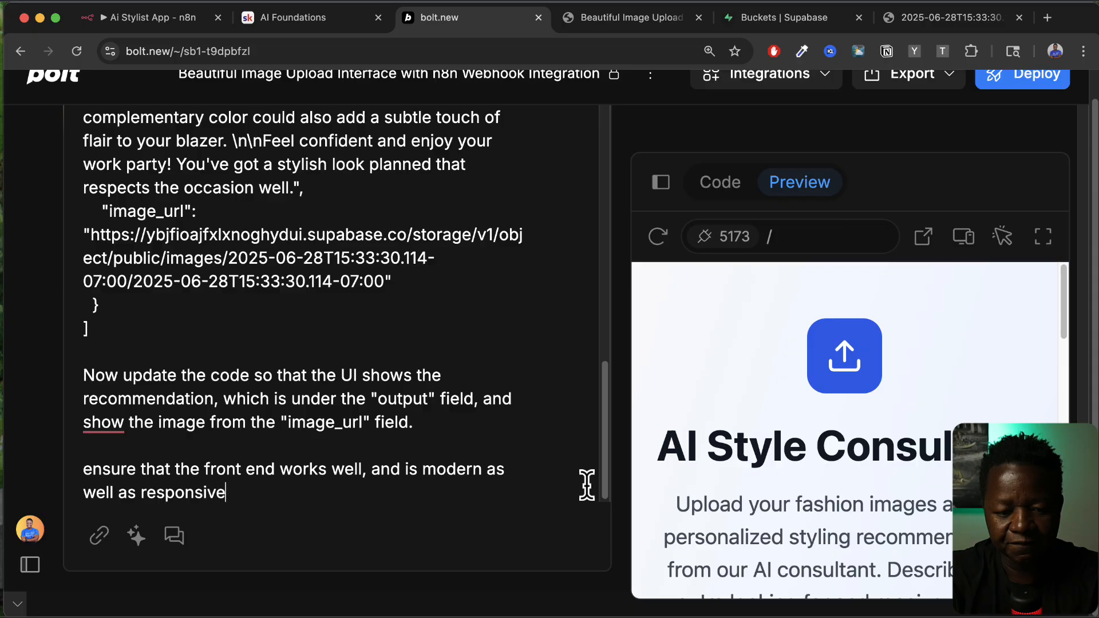
type(".")
key("Return")
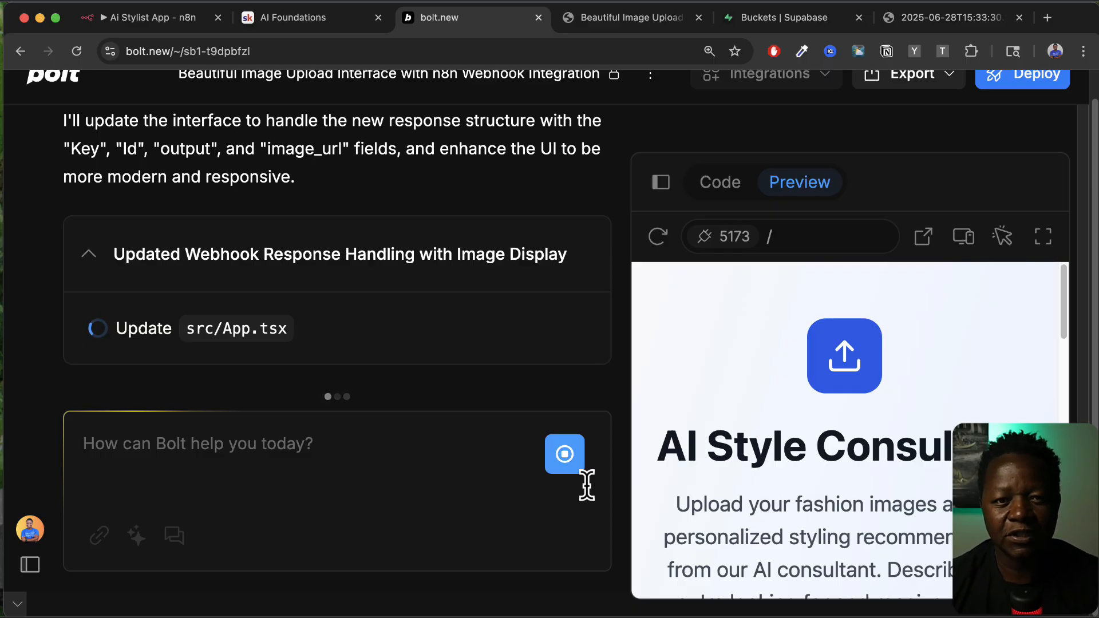
Step: Skim Bolt's summary of the update and reload the image upload app in its own browser tab
scroll(411, 295, "up", 4)
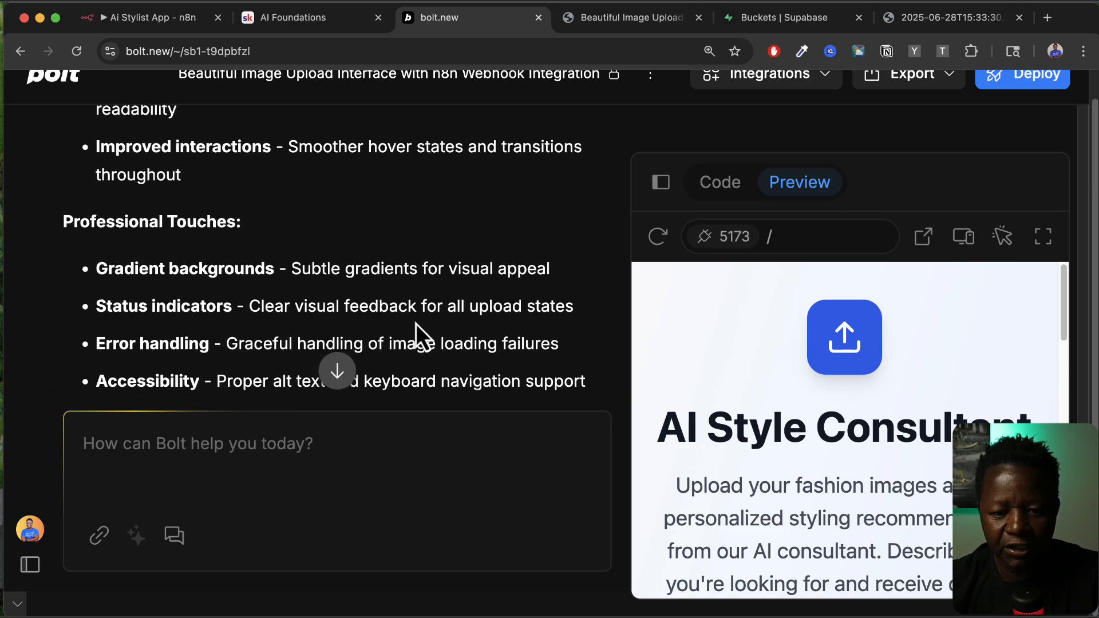
scroll(450, 299, "down", 5)
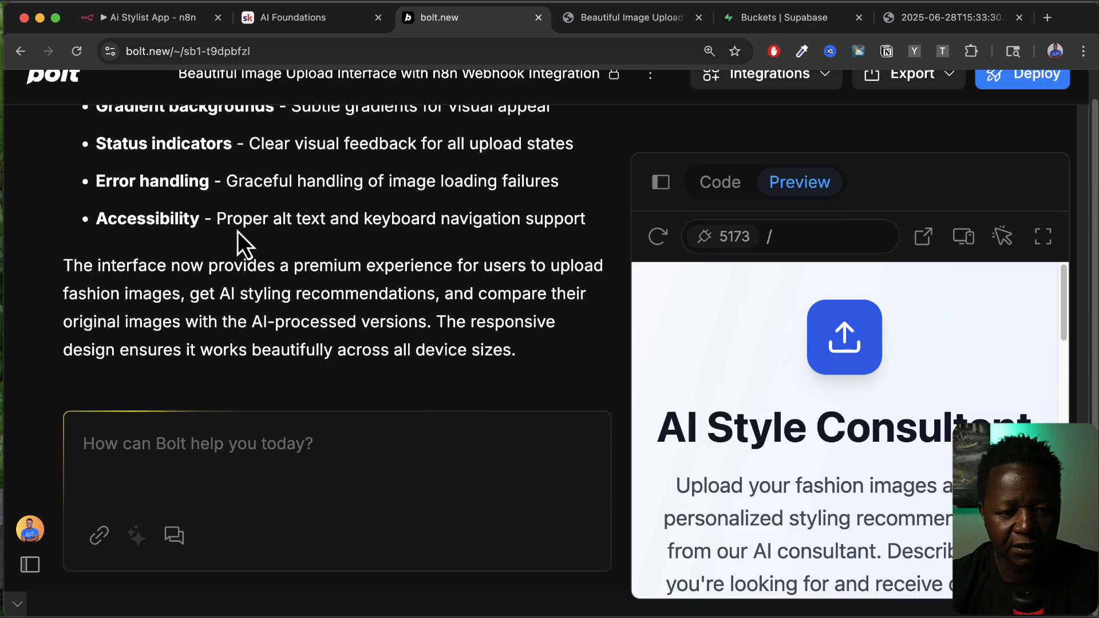
scroll(239, 235, "up", 5)
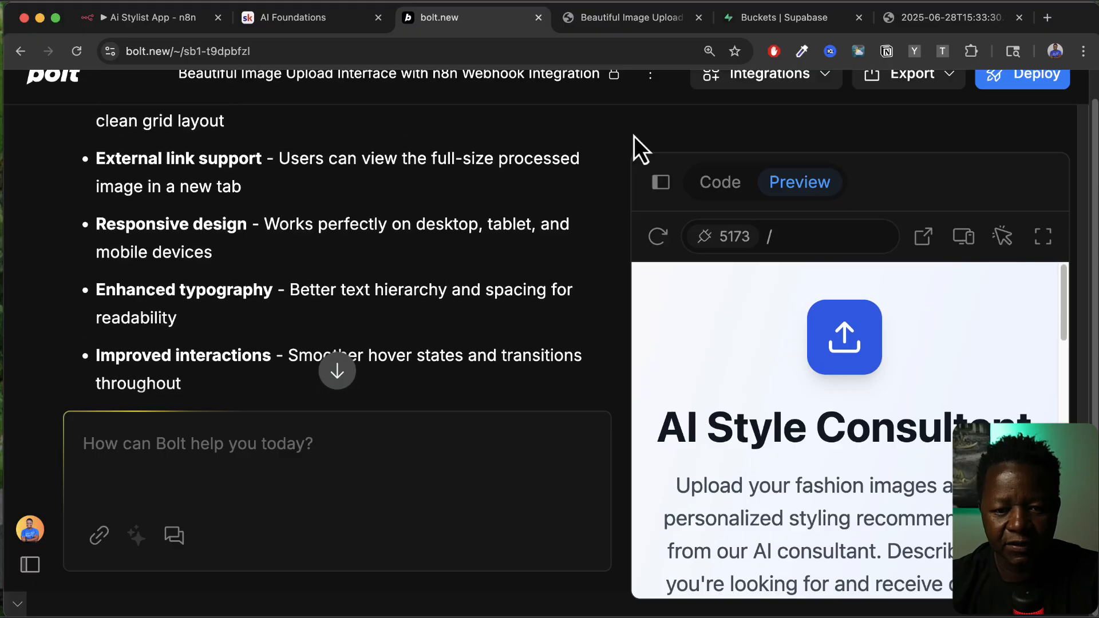
left_click(657, 17)
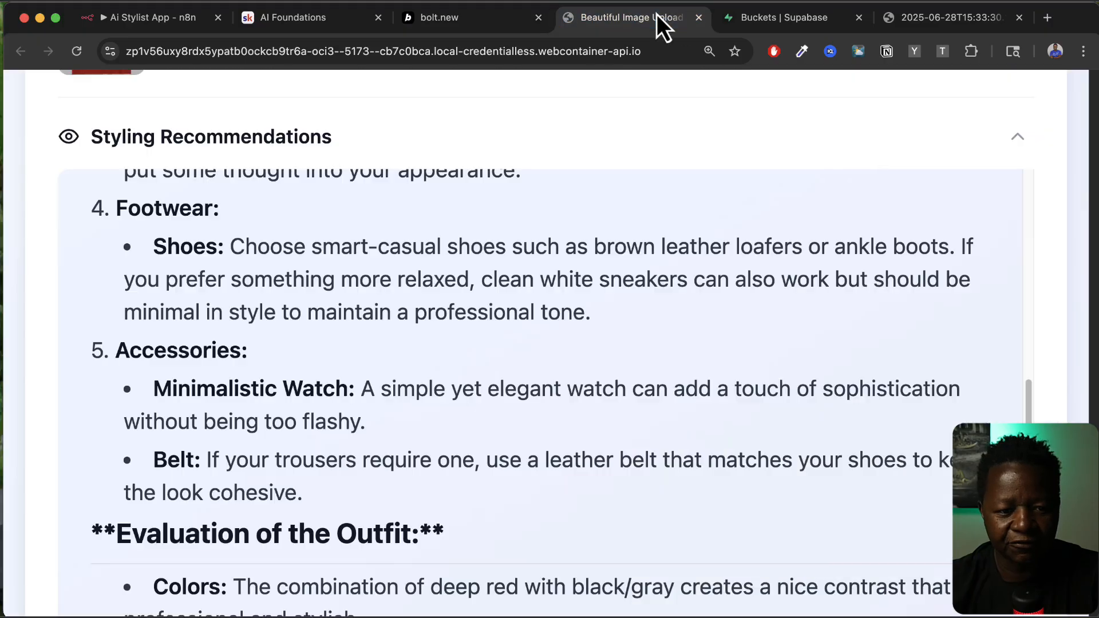
left_click(78, 53)
Step: Return to the n8n workflow canvas from the Code node, save the Ai Stylist App workflow and execute it
left_click(142, 22)
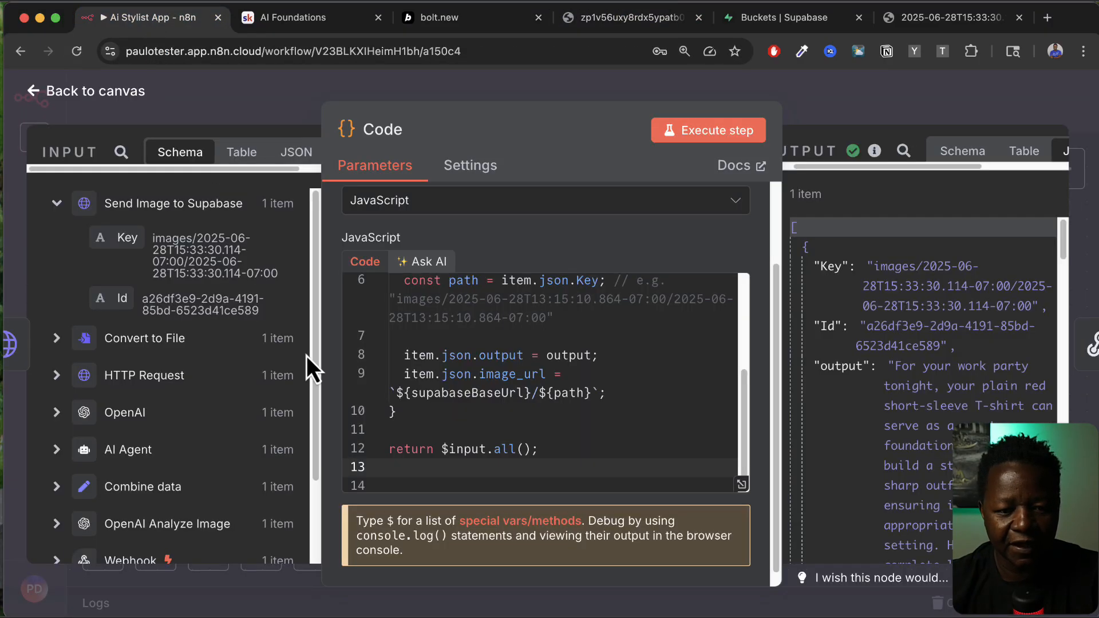
left_click(112, 96)
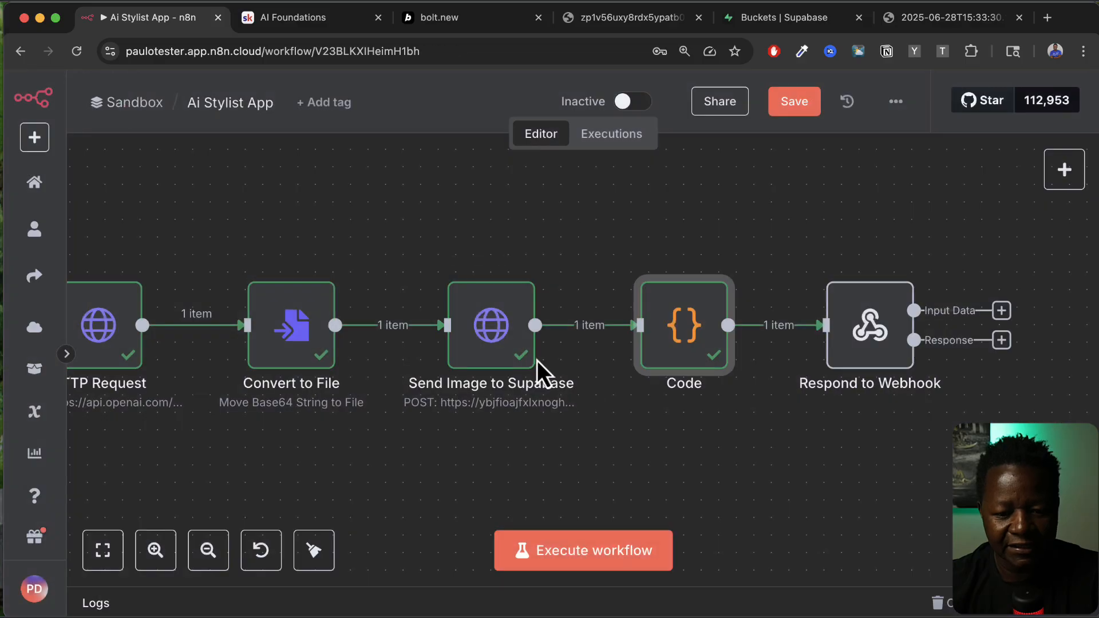
left_click(798, 112)
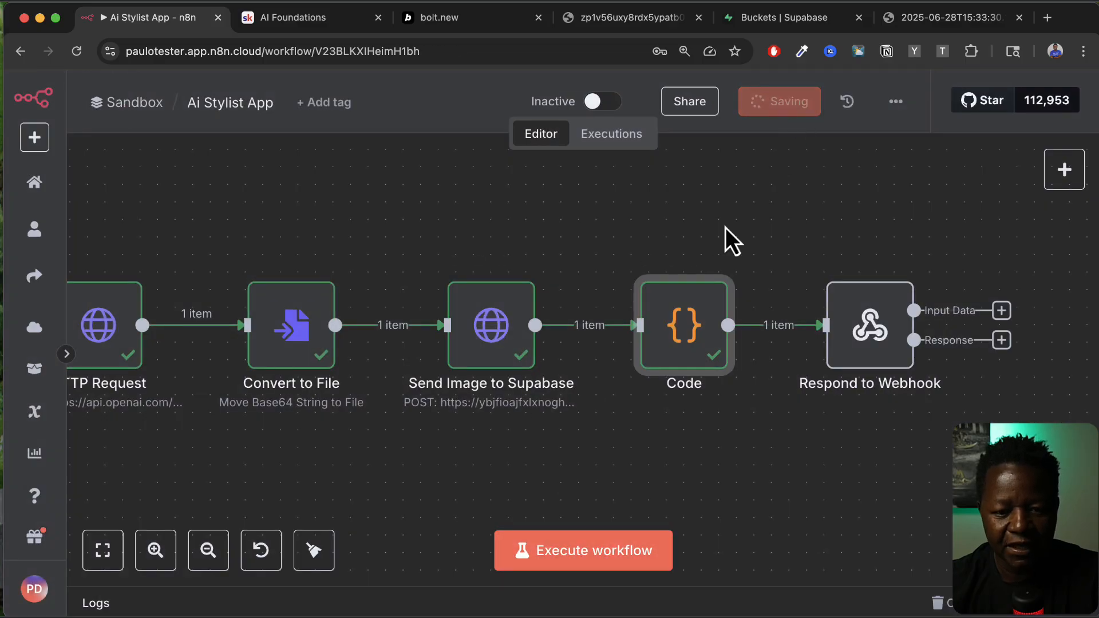
left_click(596, 552)
Step: In the AI Style Consultant app, enter the style request "I am going to a fun party tonight, and I want to look my best"
key("super+4")
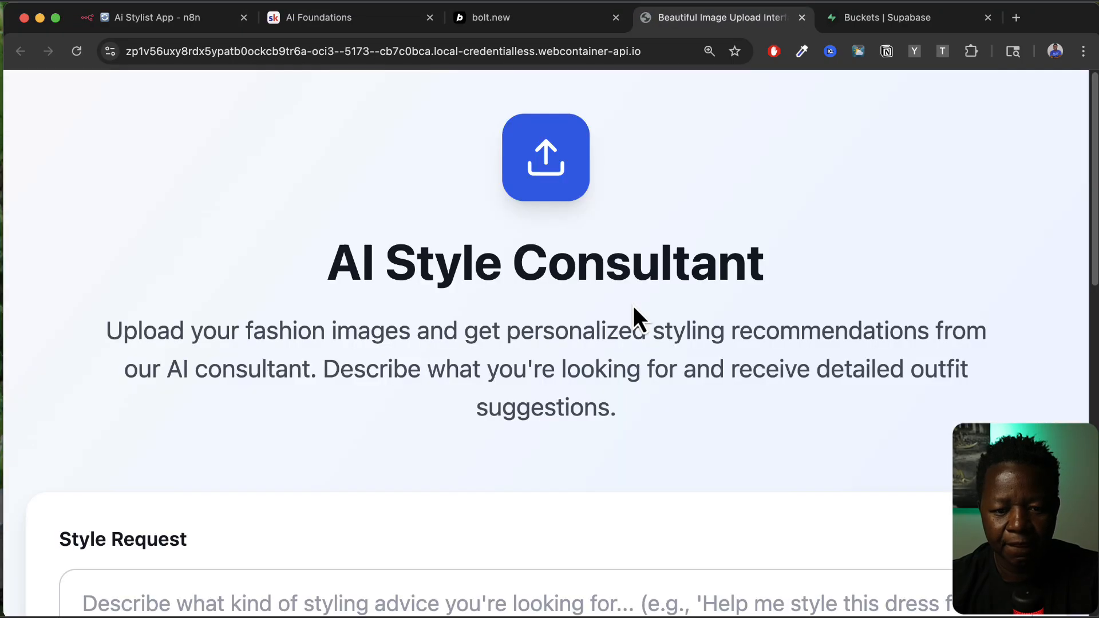
scroll(596, 438, "down", 3)
scroll(595, 437, "up", 3)
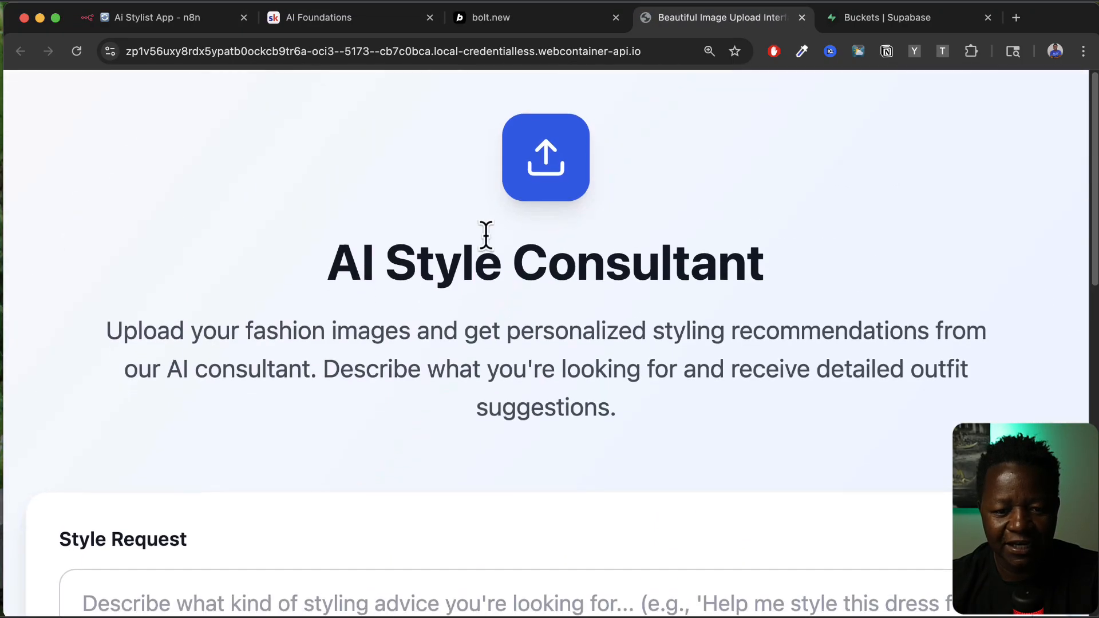
scroll(658, 331, "down", 6)
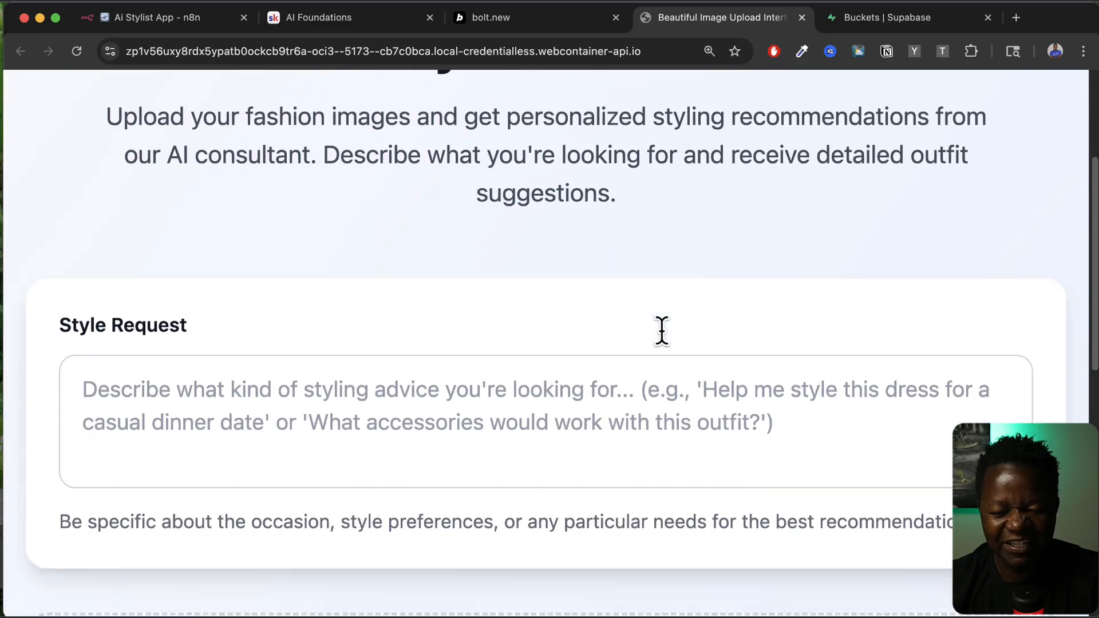
scroll(595, 455, "down", 1)
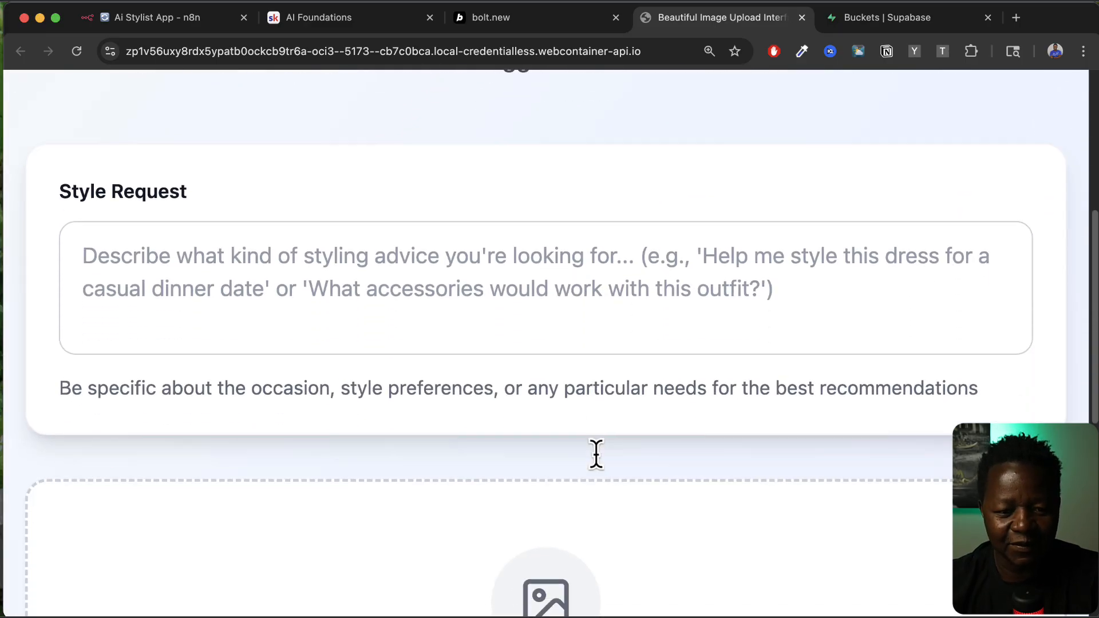
left_click(433, 312)
type("I am goin")
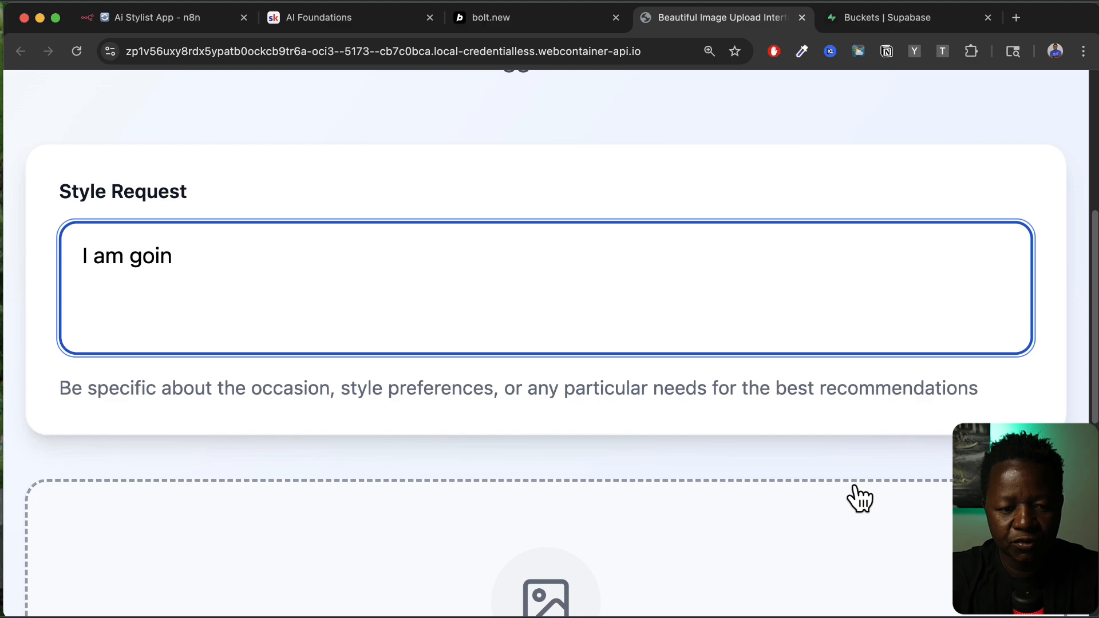
type(" gg to a fun p")
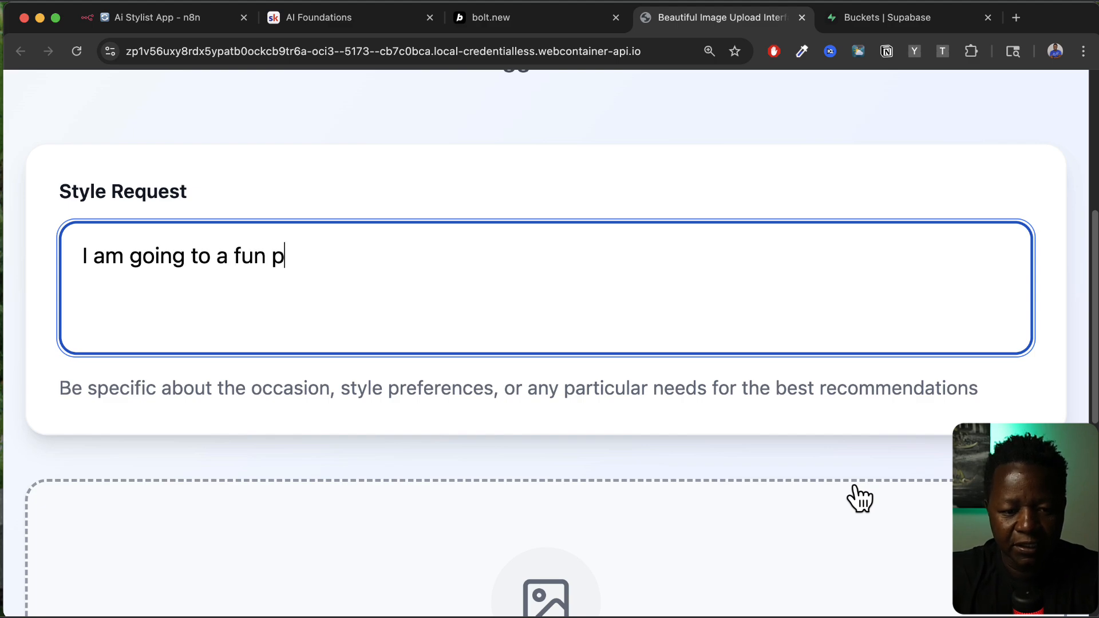
type("arty ton")
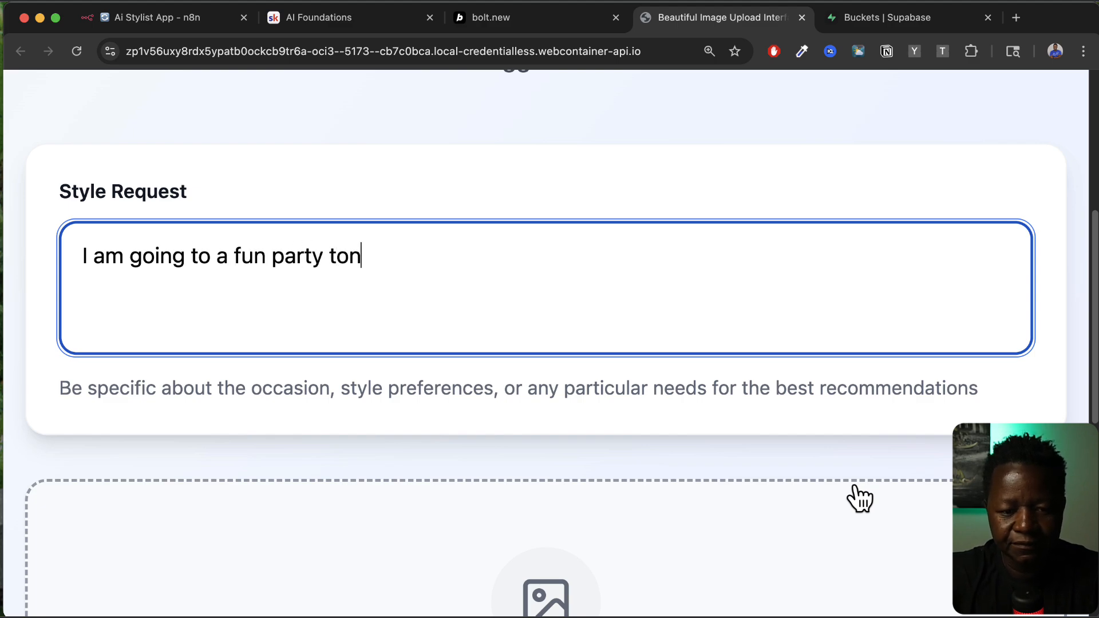
type("ight, and I want to")
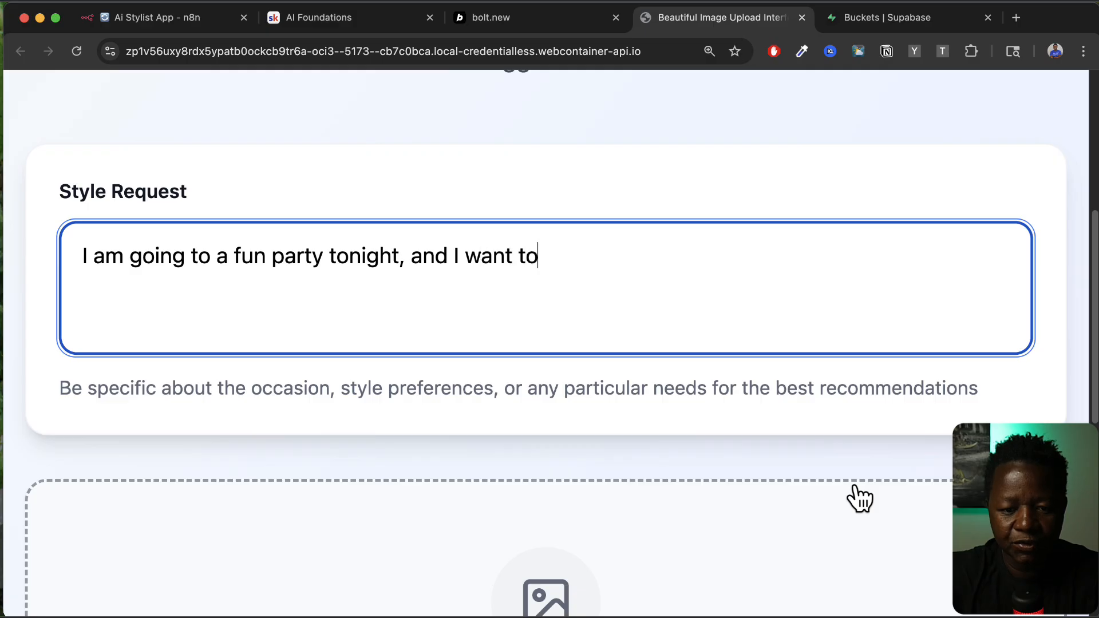
type(" look my best")
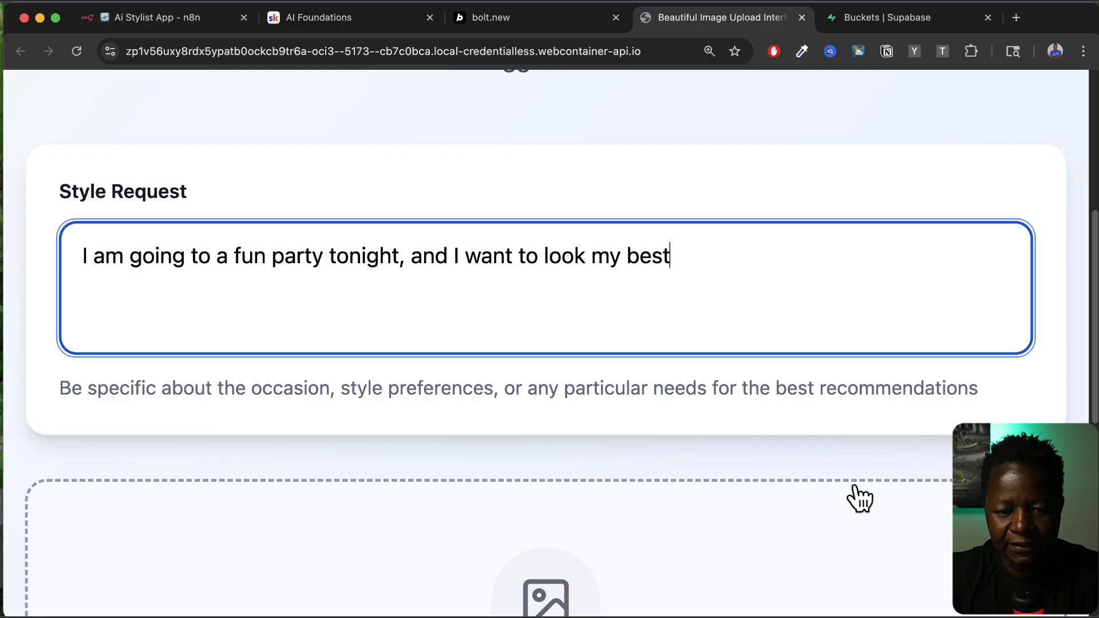
Step: Extend the style request with "Most people at the party are extremely stylish and I want to feel like I fit in. Please help."
type(".  Most peopl")
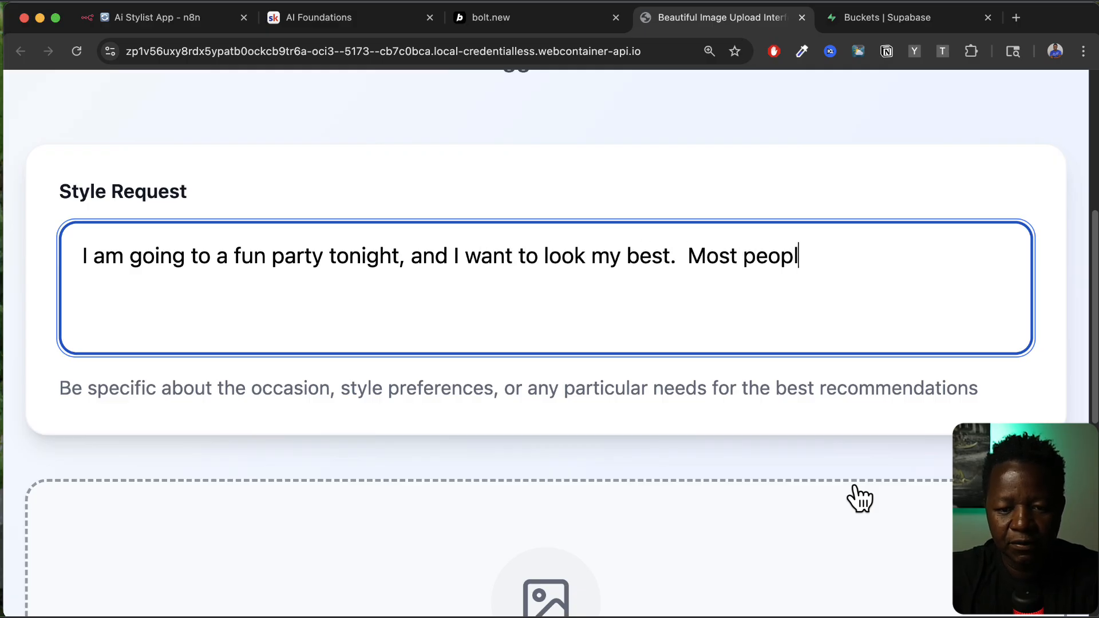
type("e at the")
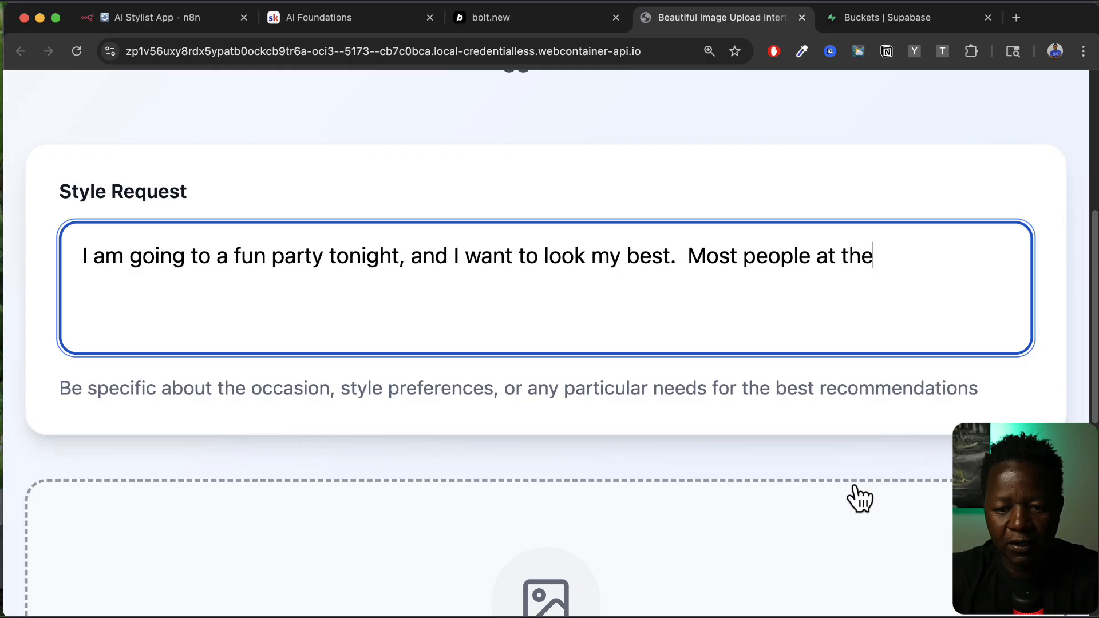
type(" party are")
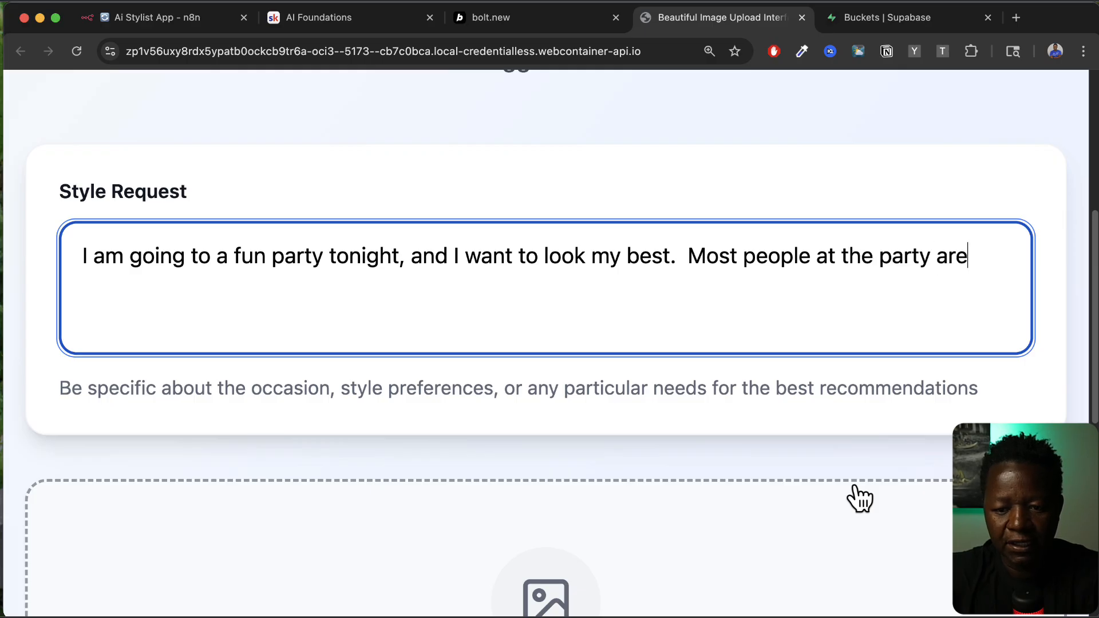
type(" extremel")
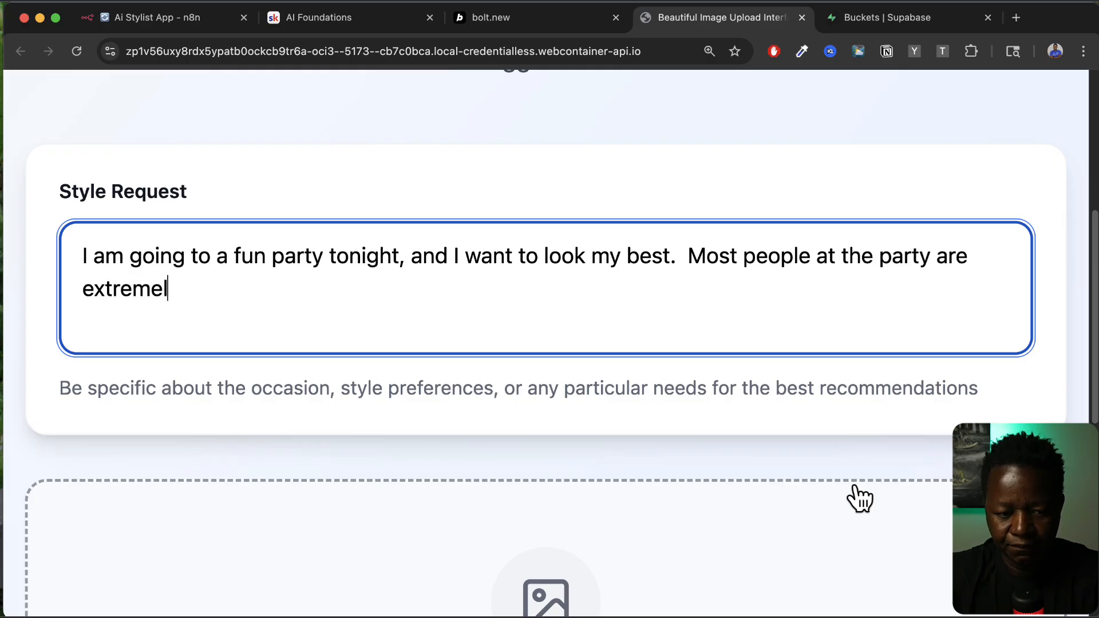
type("y sty")
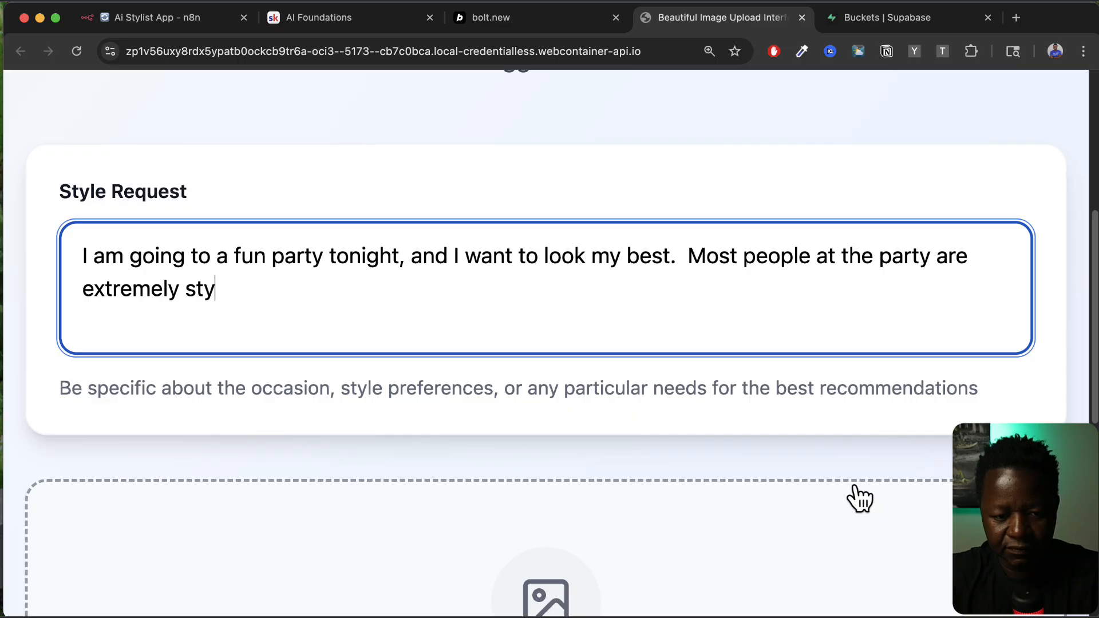
type("lish and I want ")
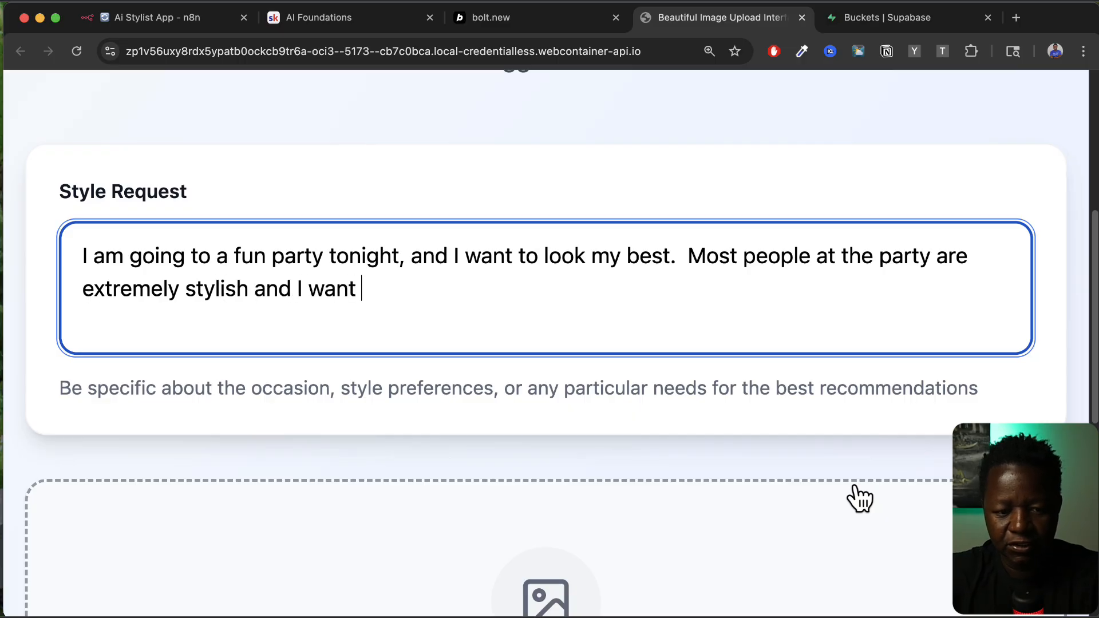
type("to feel like I f")
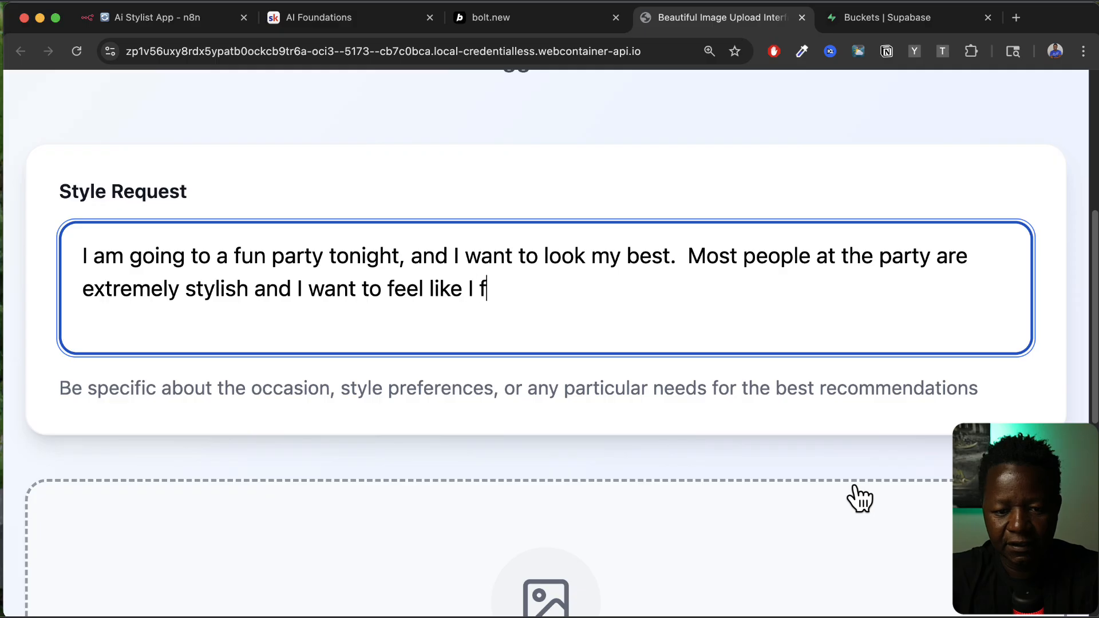
type("it it")
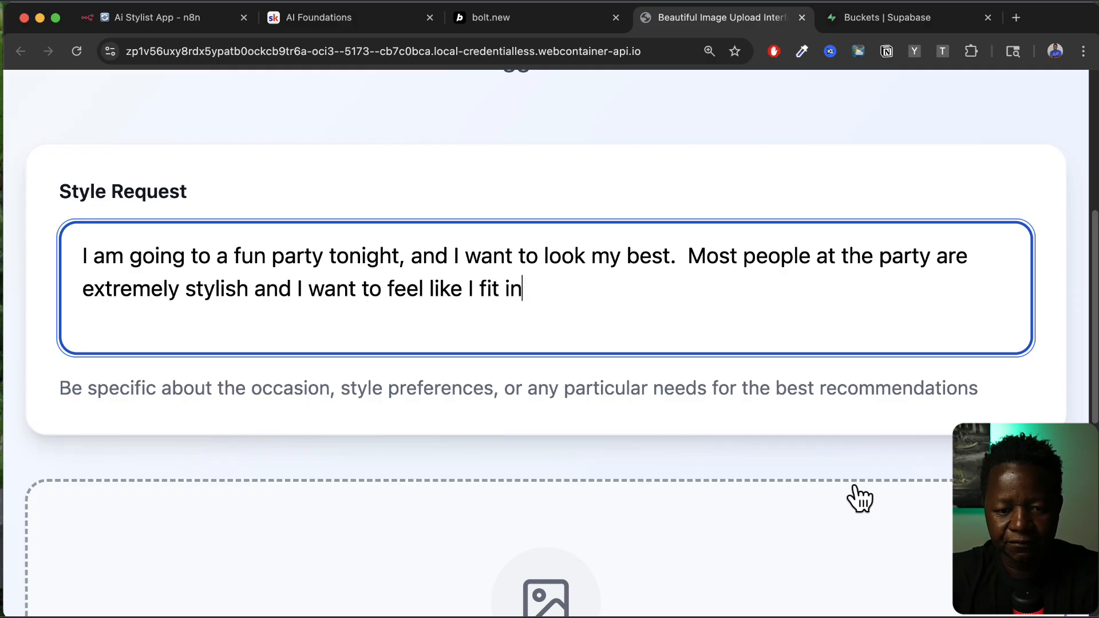
type("Pleazse")
key("BackSpace")
key("BackSpace")
key("BackSpace")
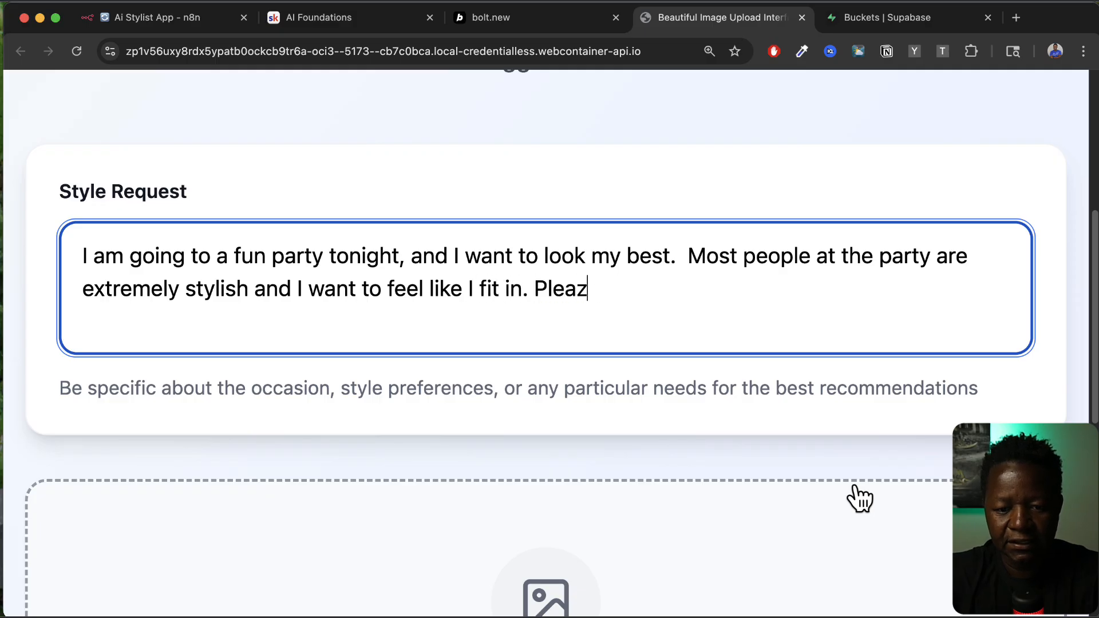
key("BackSpace")
type("se help.")
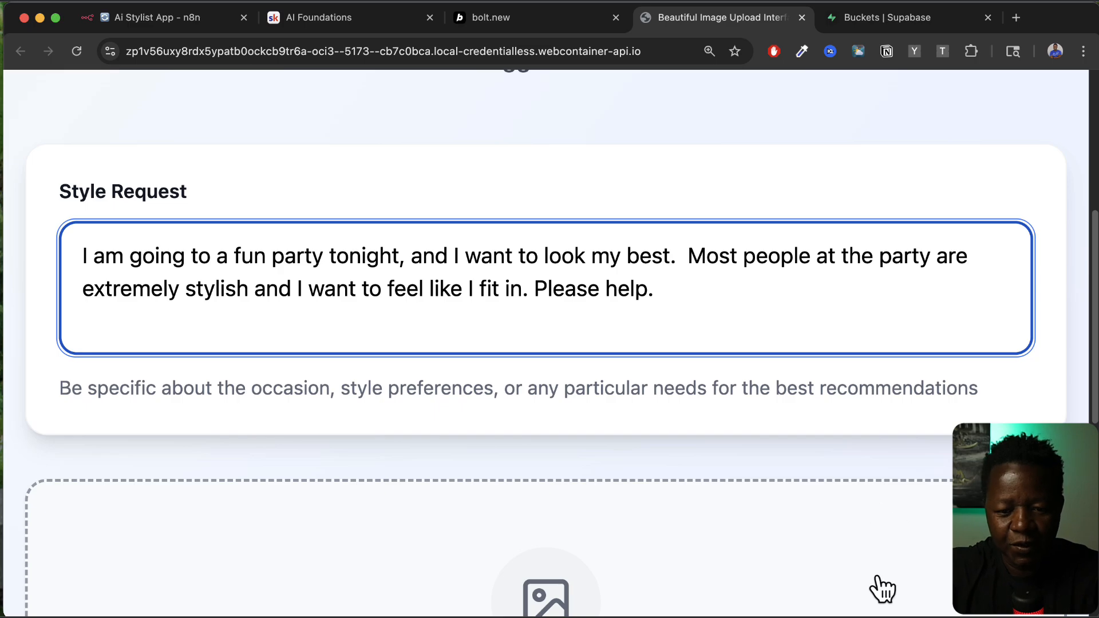
Step: Add the red T-shirt image "Screenshot 2025-06-25 at 4.00.45 PM.png" from the Desktop and submit it for styling
scroll(822, 444, "down", 8)
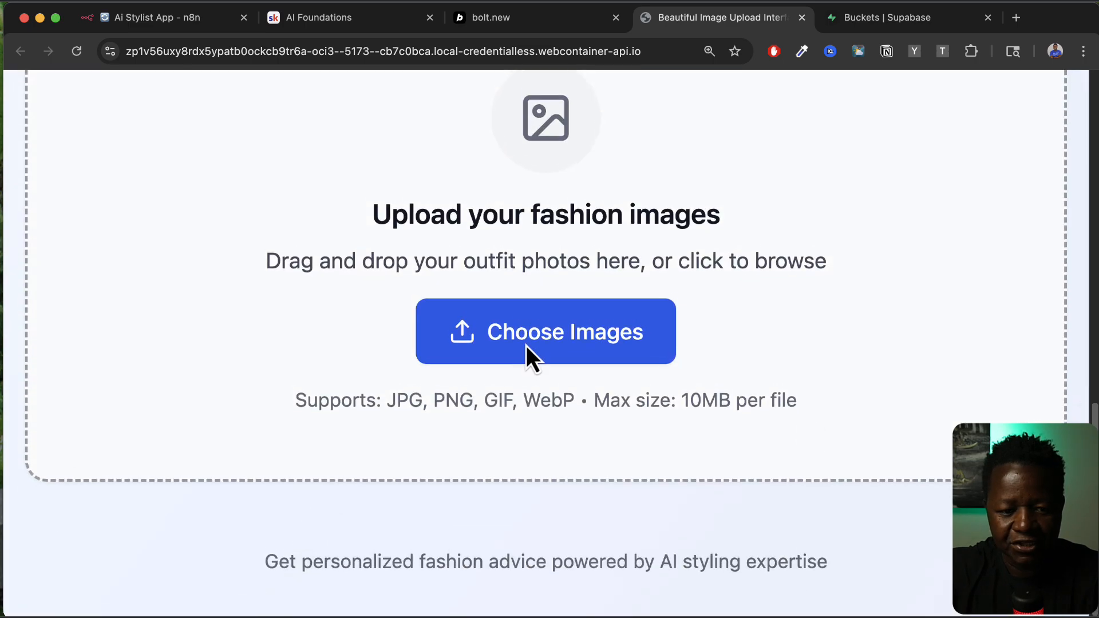
left_click(527, 346)
scroll(258, 304, "down", 10)
left_click(214, 372)
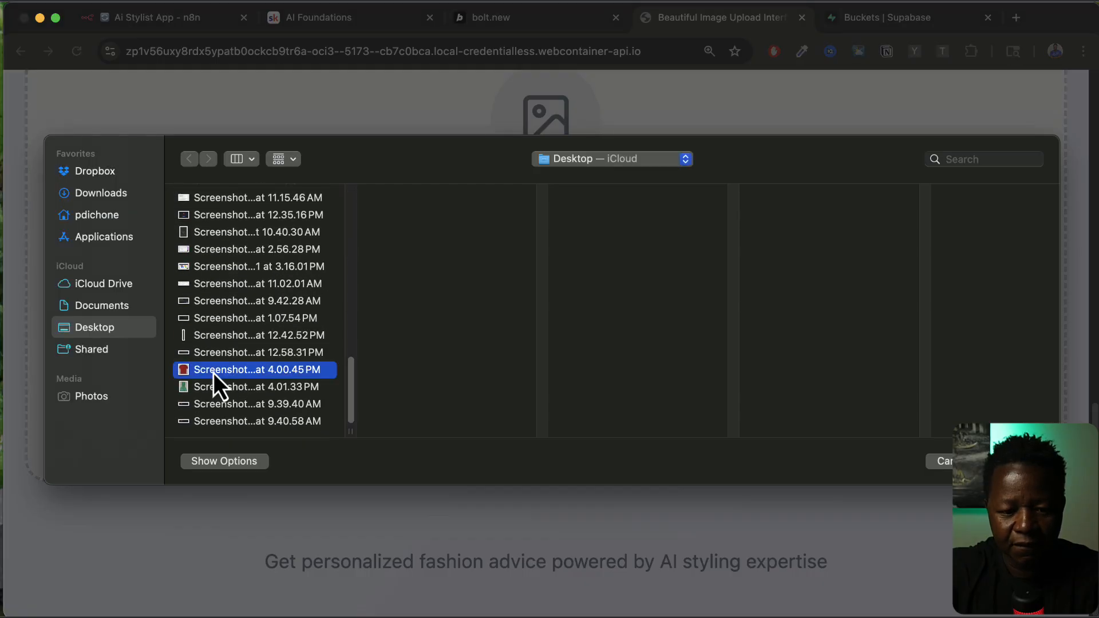
key("Return")
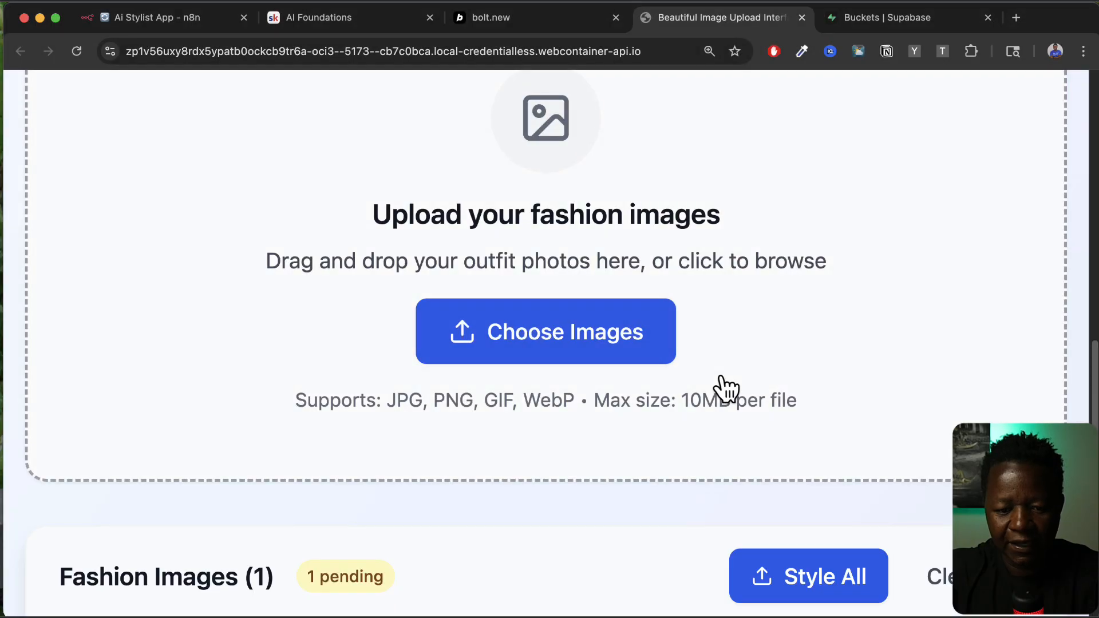
scroll(723, 378, "down", 6)
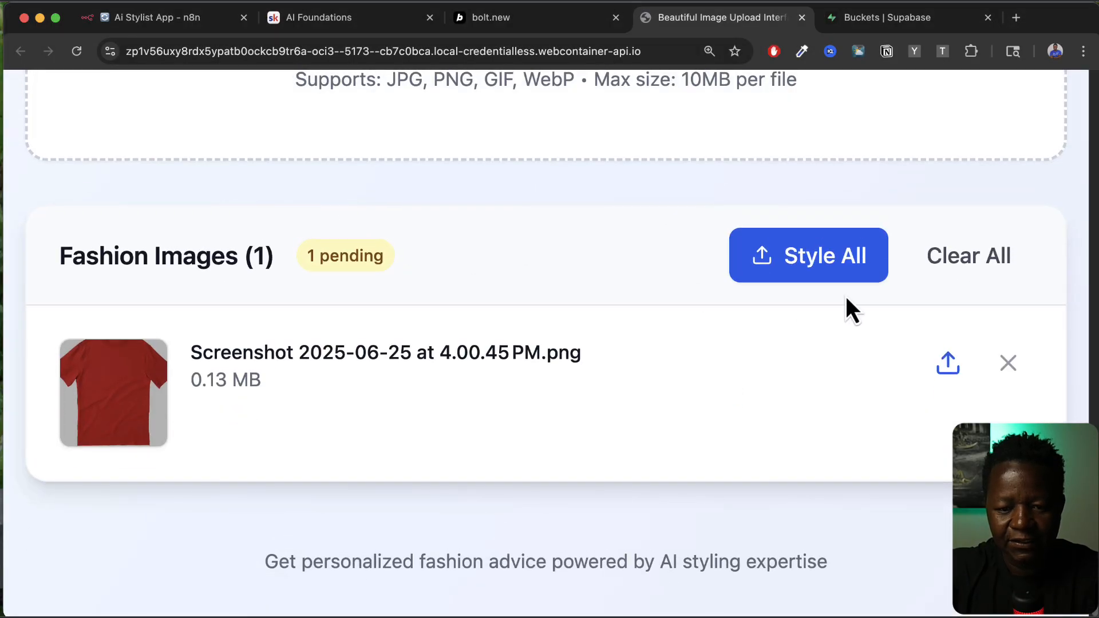
left_click(835, 262)
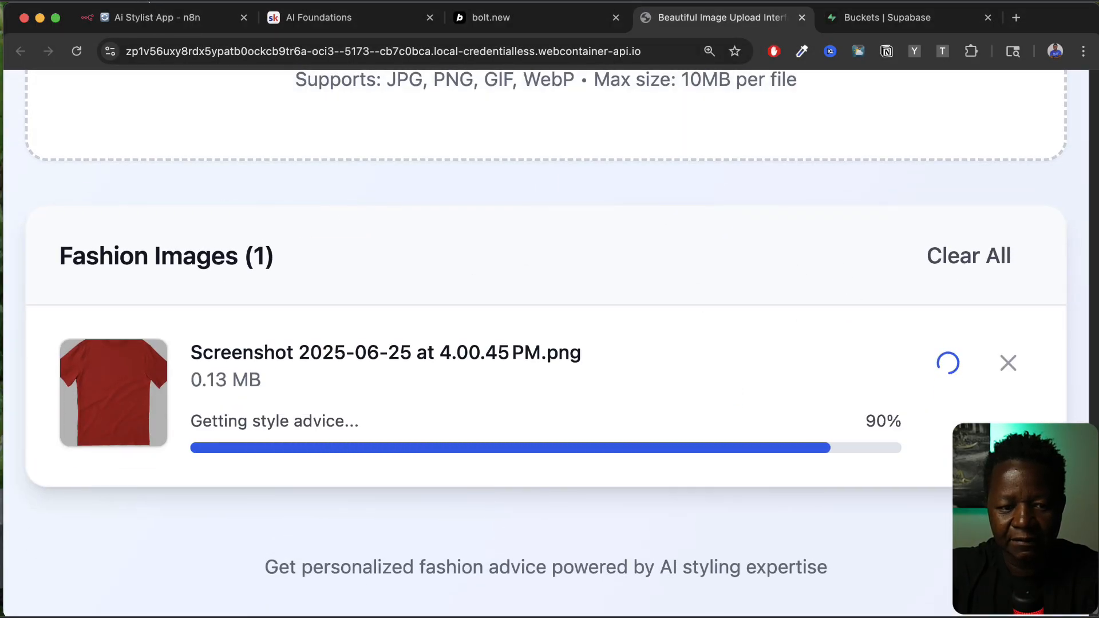
Step: Switch to the n8n Ai Stylist App workflow and follow its execution from the Webhook node through to the HTTP Request node
left_click(161, 18)
scroll(521, 381, "left", 15)
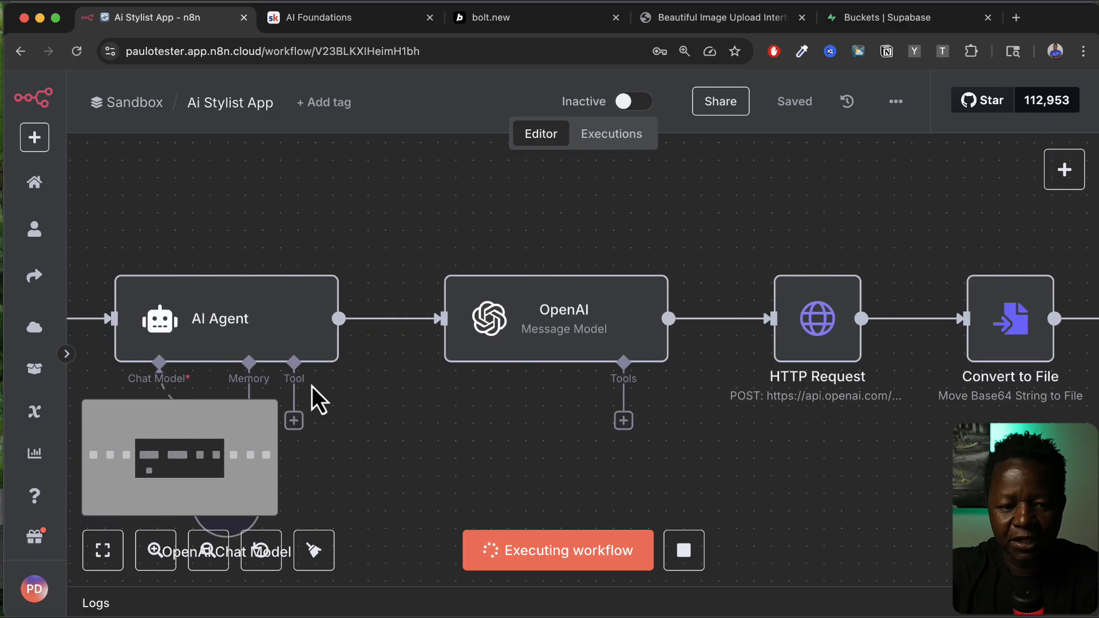
scroll(316, 398, "left", 10)
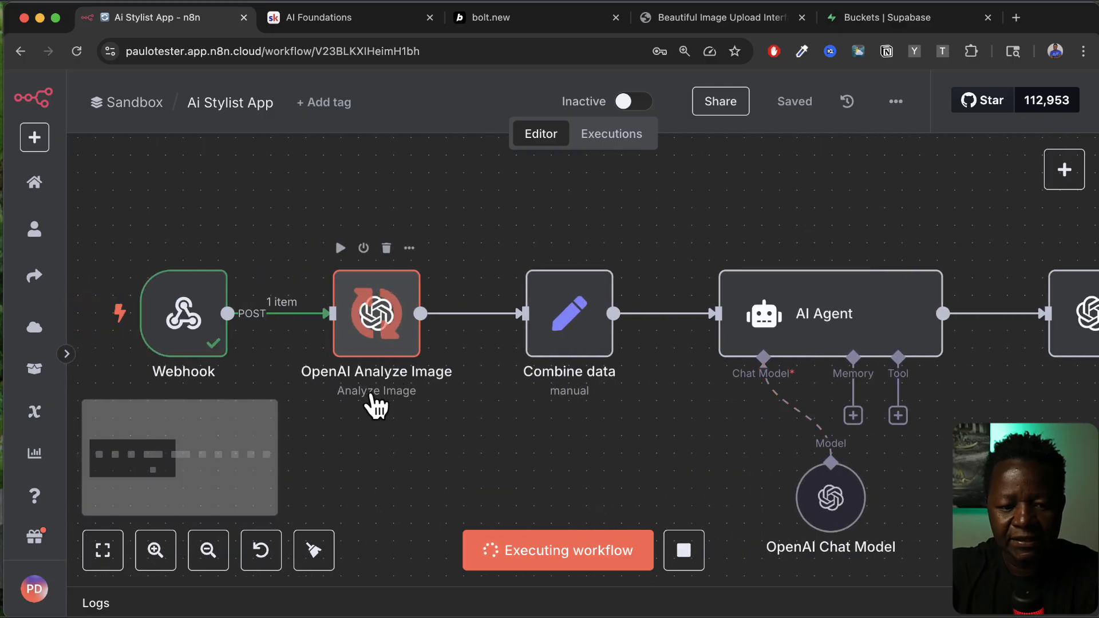
scroll(534, 411, "right", 8)
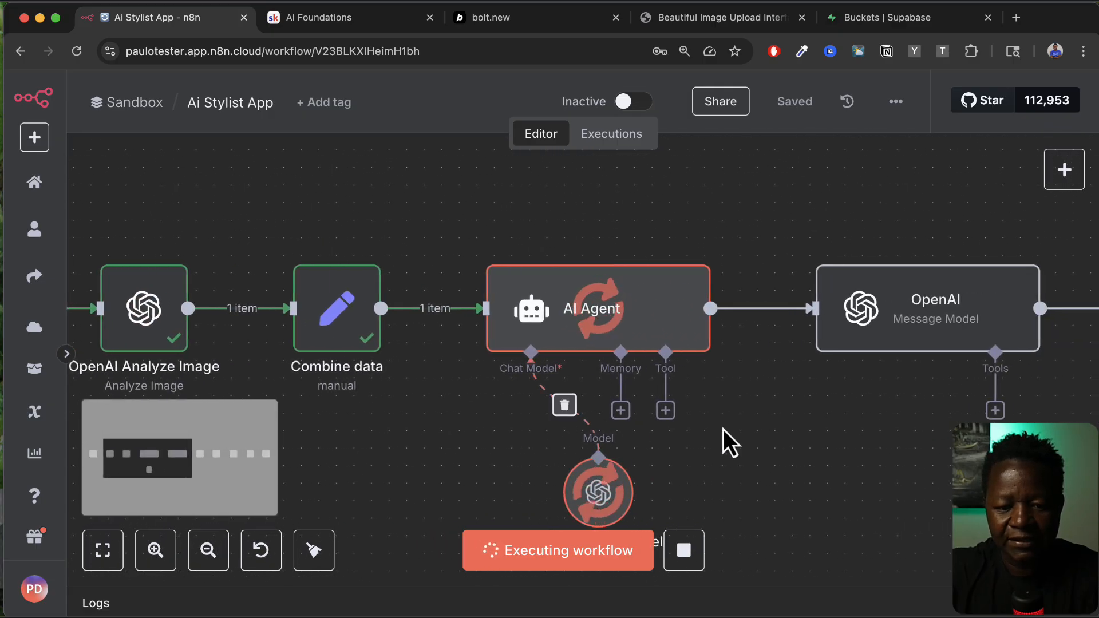
scroll(723, 429, "down", 3)
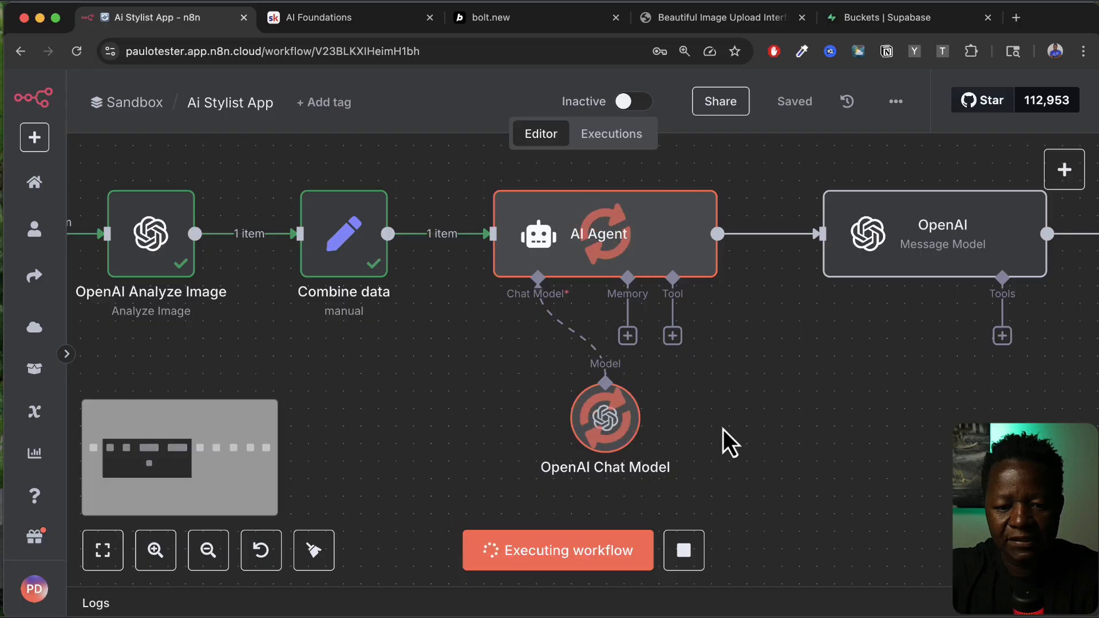
scroll(723, 429, "right", 5)
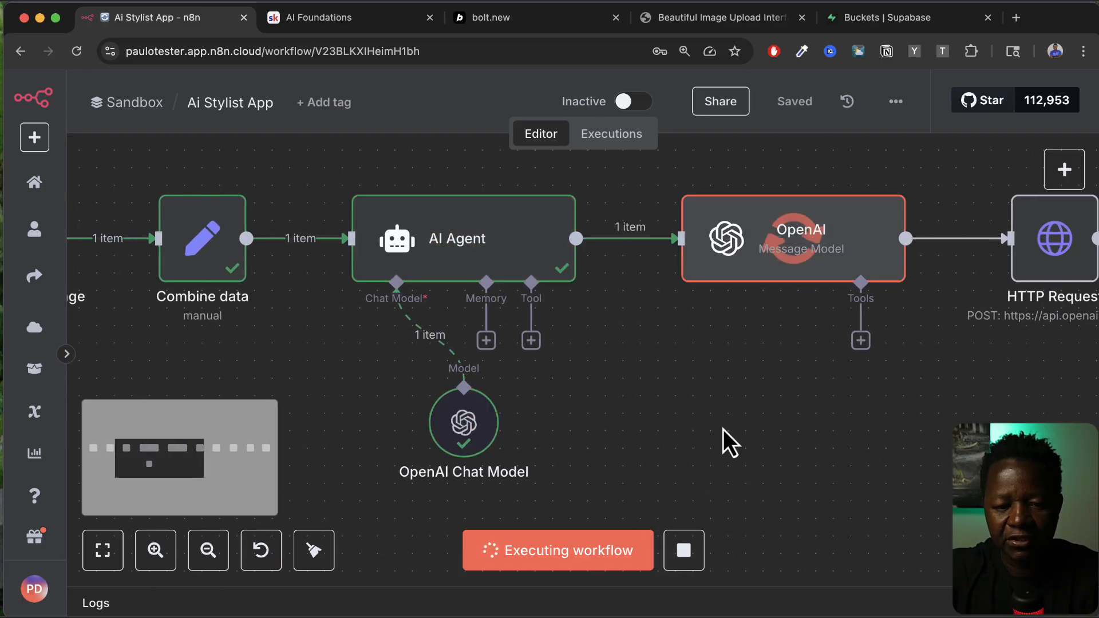
scroll(723, 429, "right", 6)
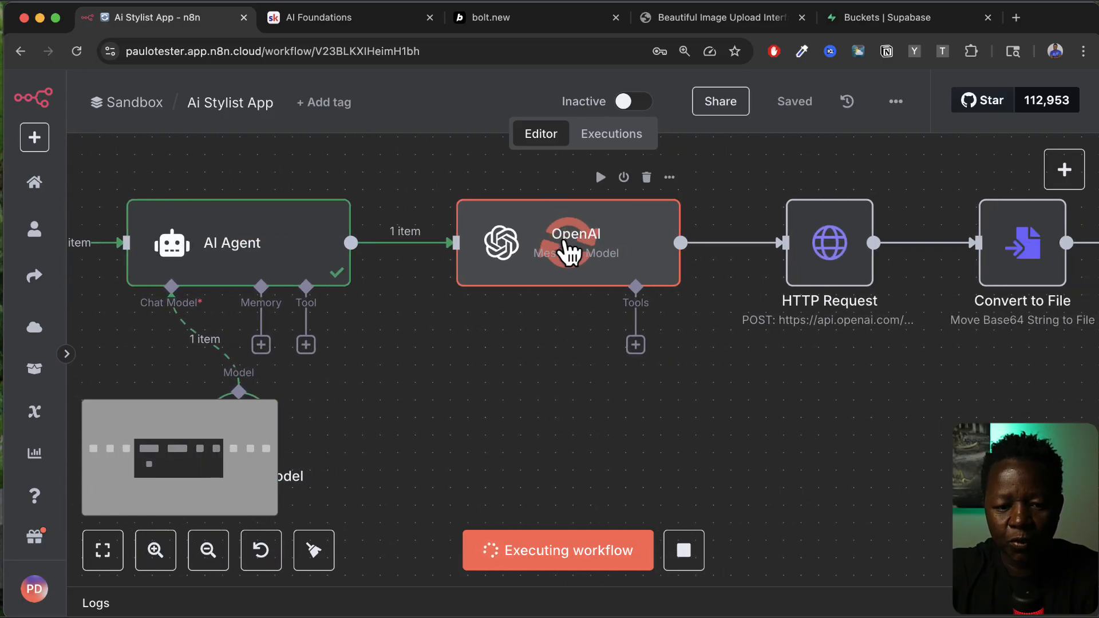
scroll(588, 421, "right", 5)
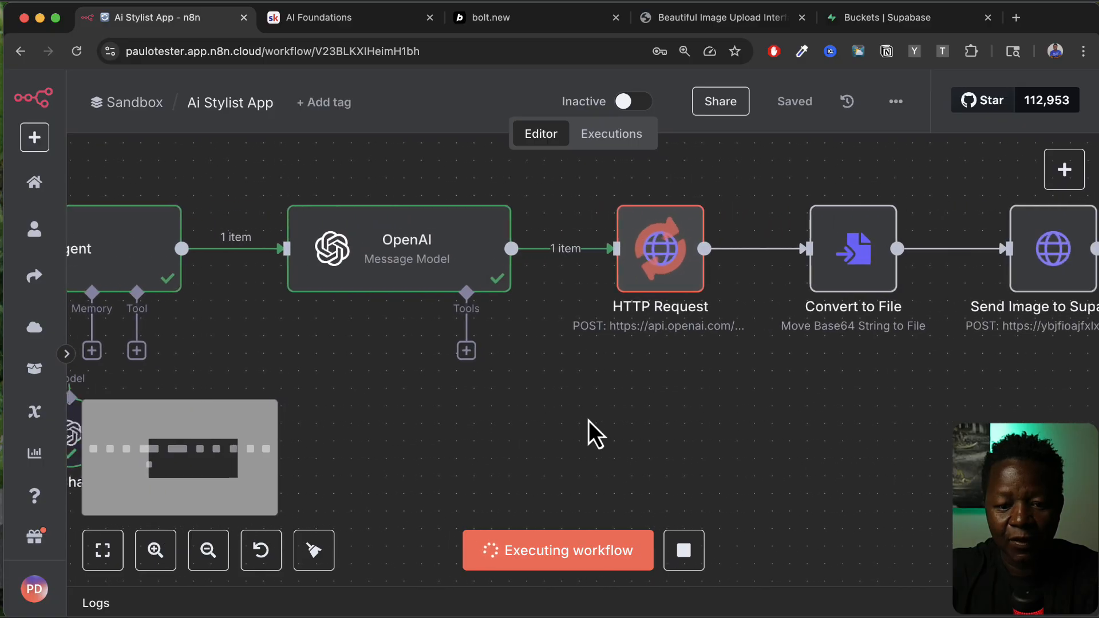
scroll(588, 421, "right", 1)
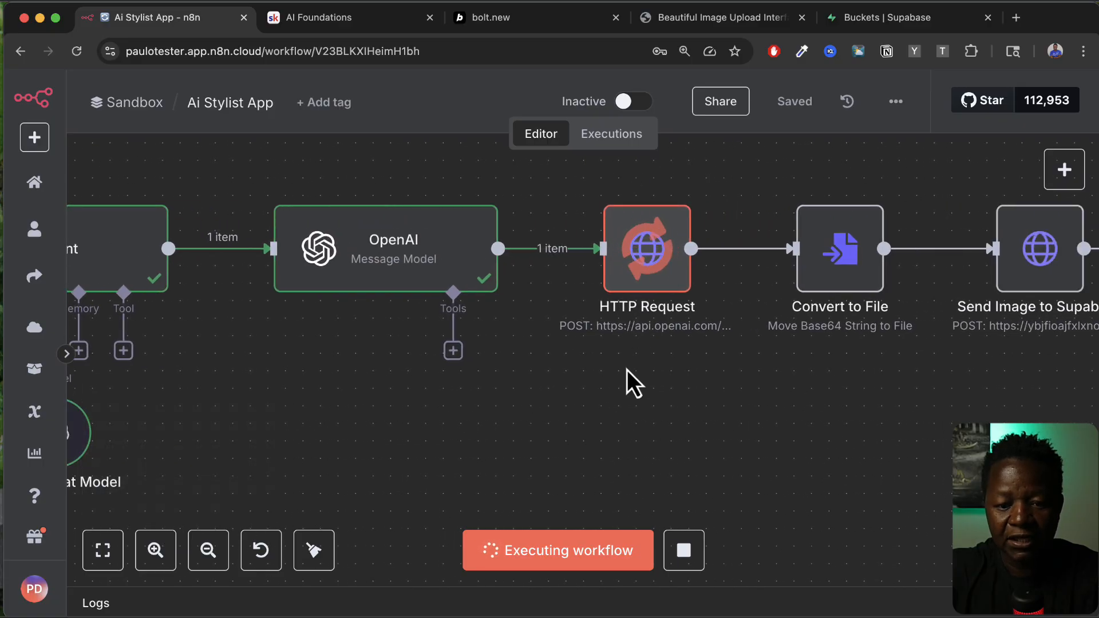
scroll(627, 370, "right", 3)
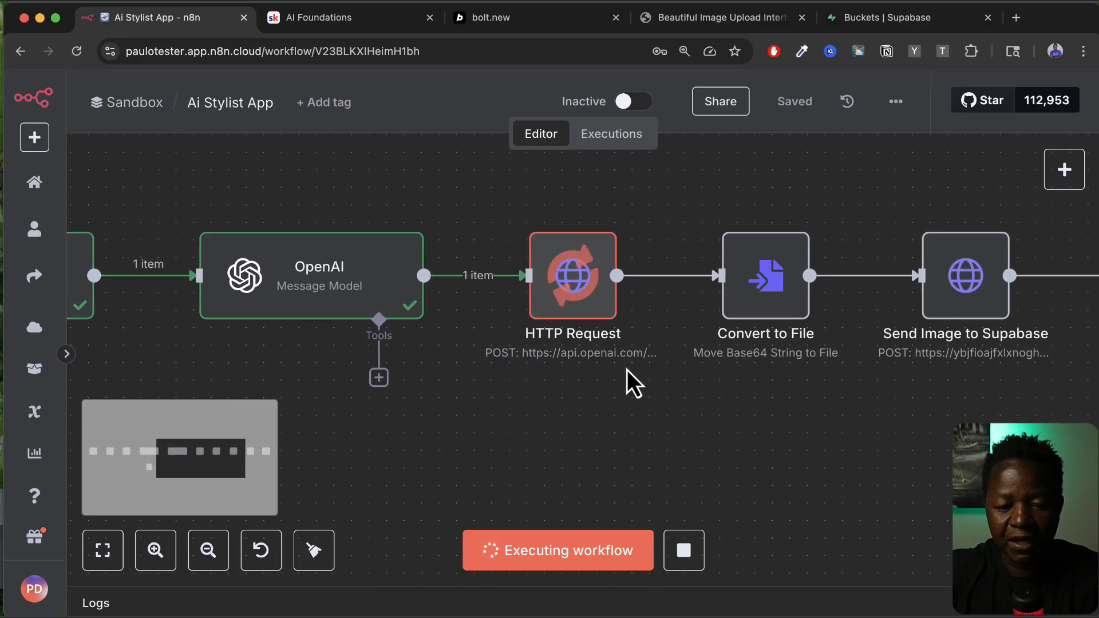
mouse_move(569, 344)
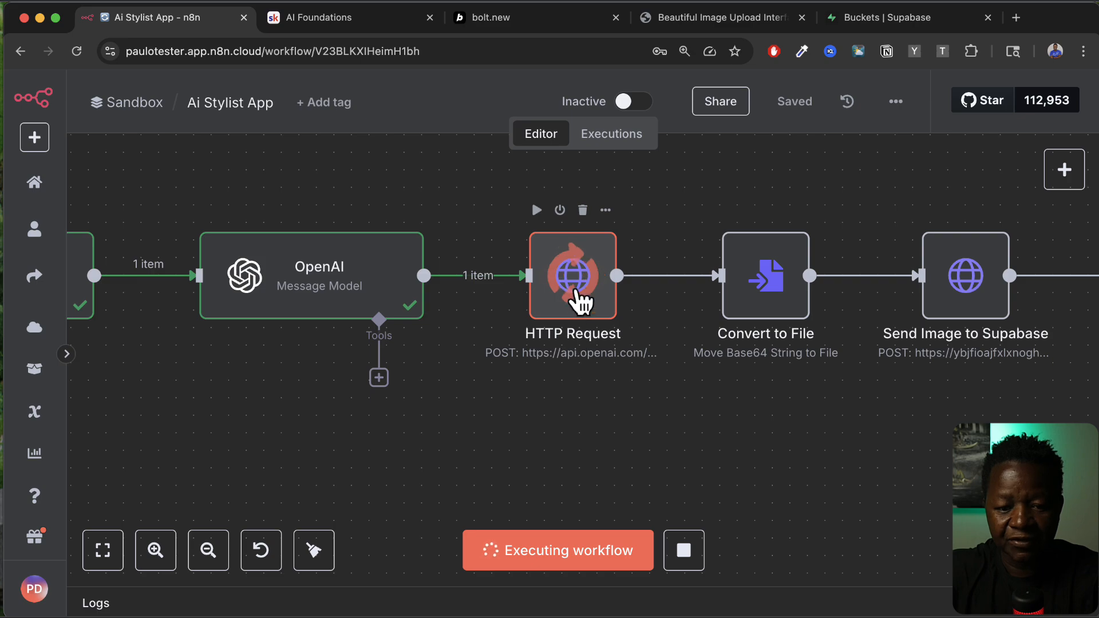
scroll(627, 399, "right", 10)
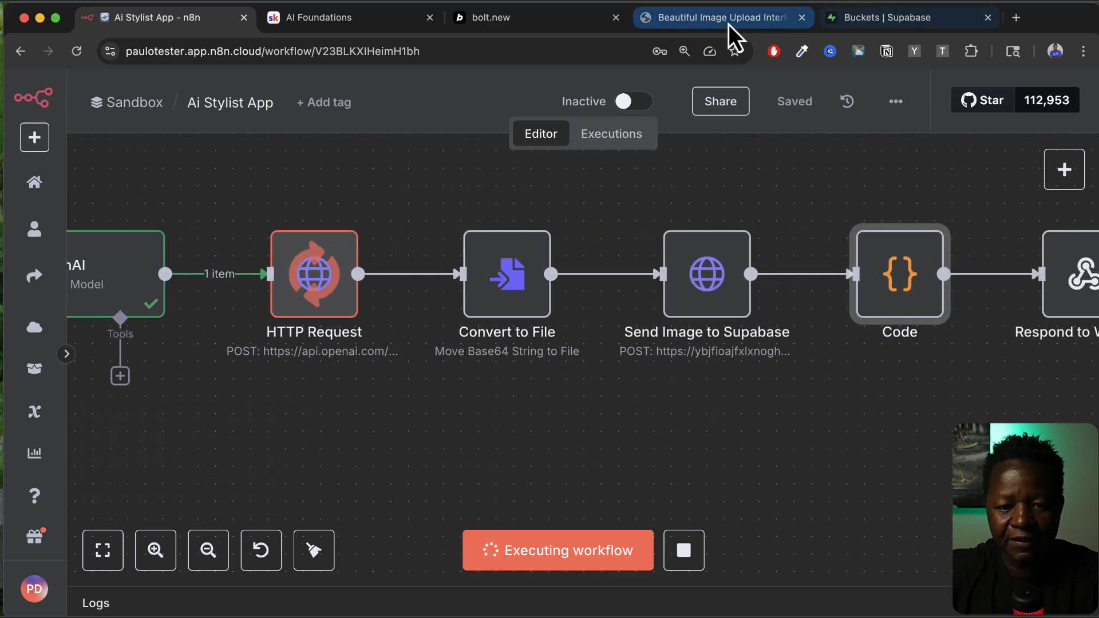
Step: Check the uploaded image's styling progress in the app against the running n8n workflow
left_click(713, 22)
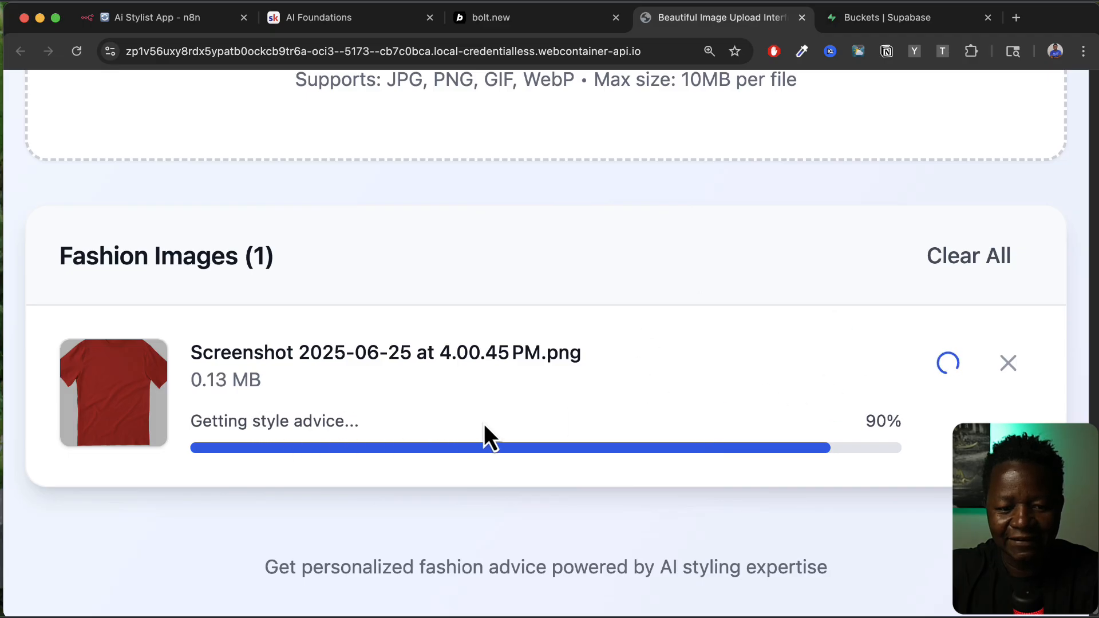
left_click(180, 19)
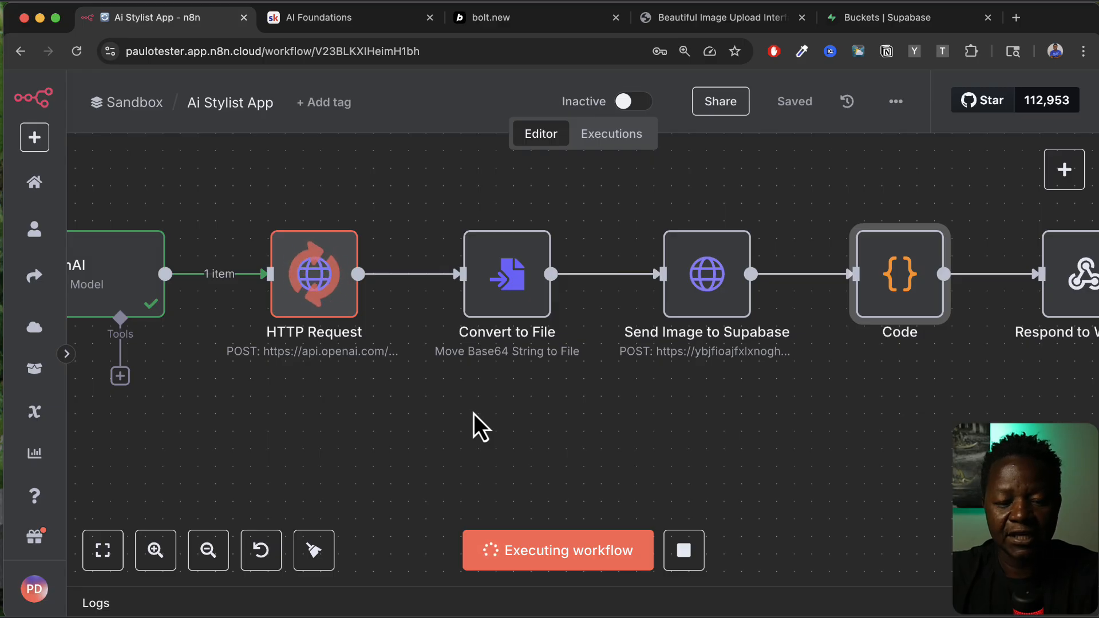
key("super+4")
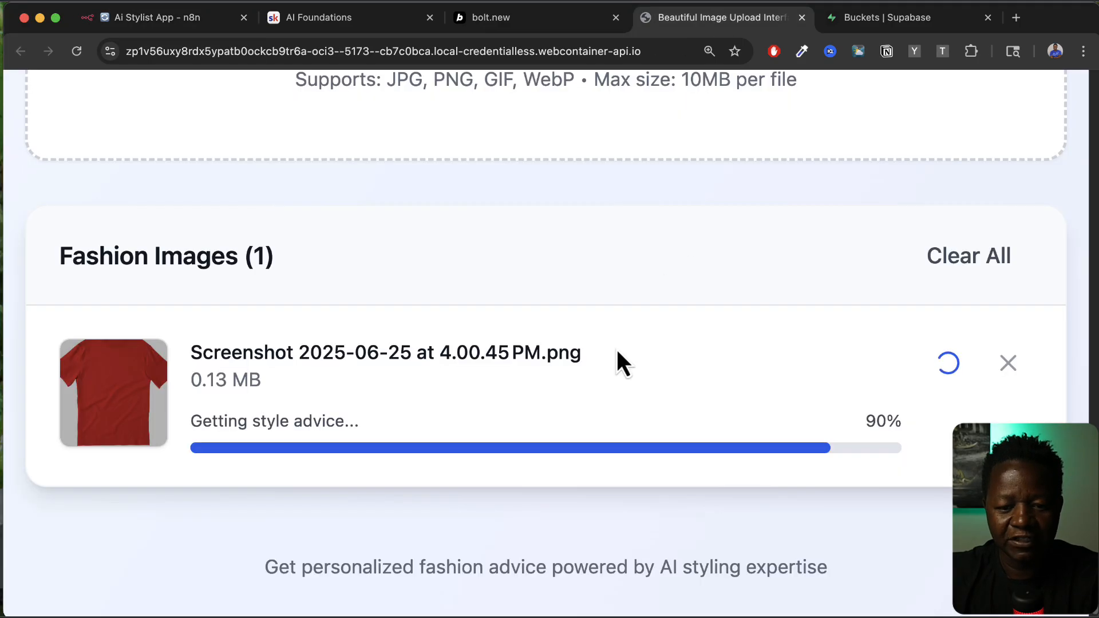
scroll(721, 449, "up", 2)
scroll(721, 448, "down", 1)
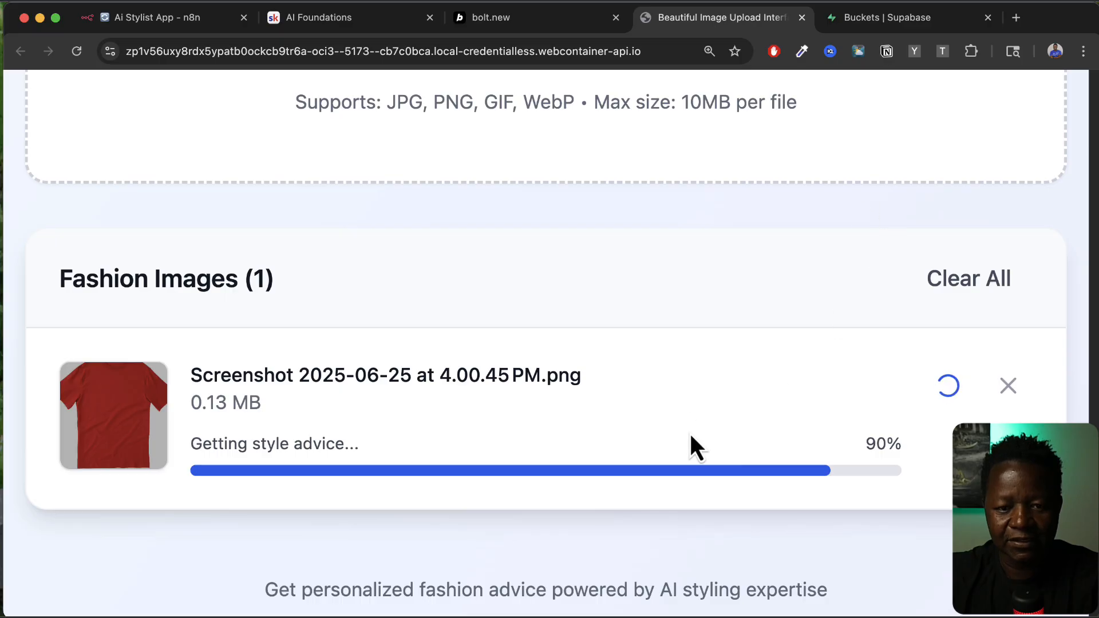
Step: Check the n8n run through the Respond to Webhook node and return to the image's styling results in the app
left_click(231, 18)
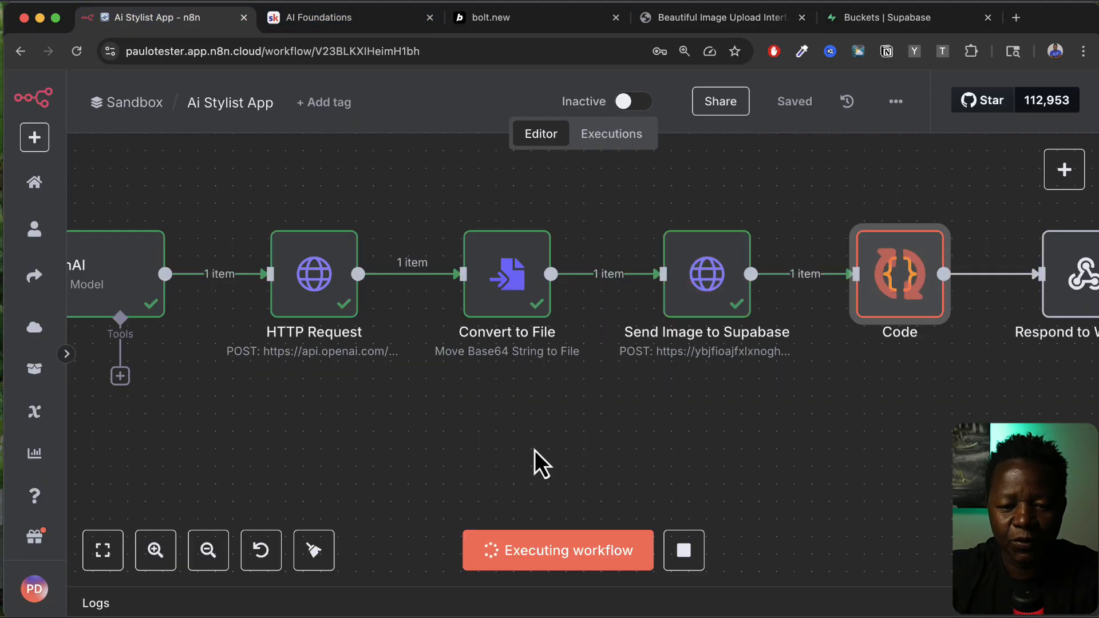
scroll(774, 414, "right", 5)
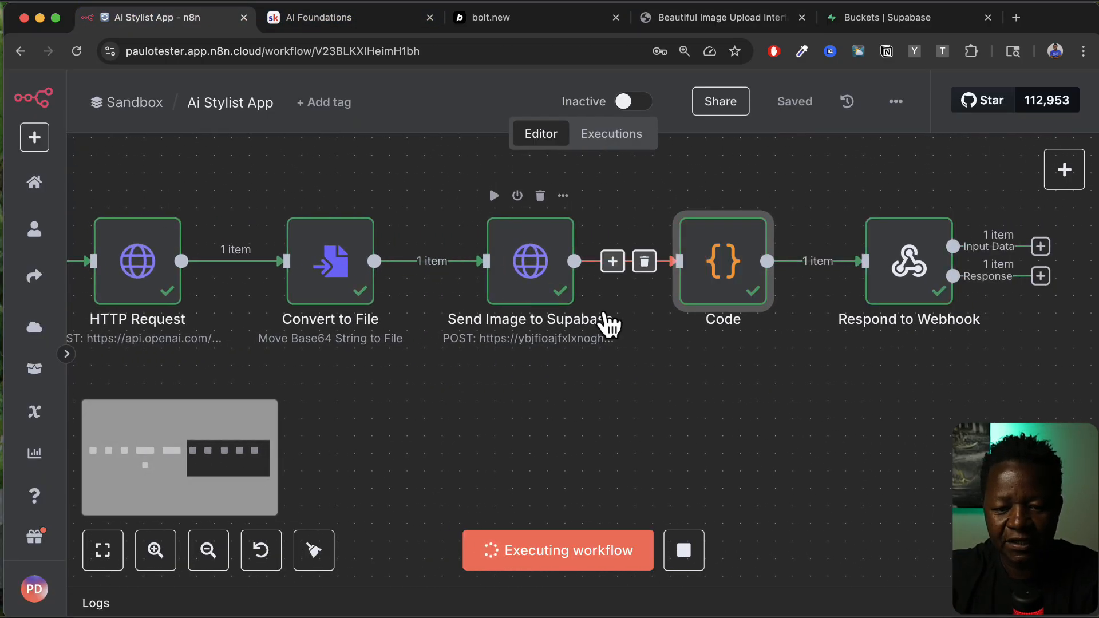
scroll(792, 349, "right", 2)
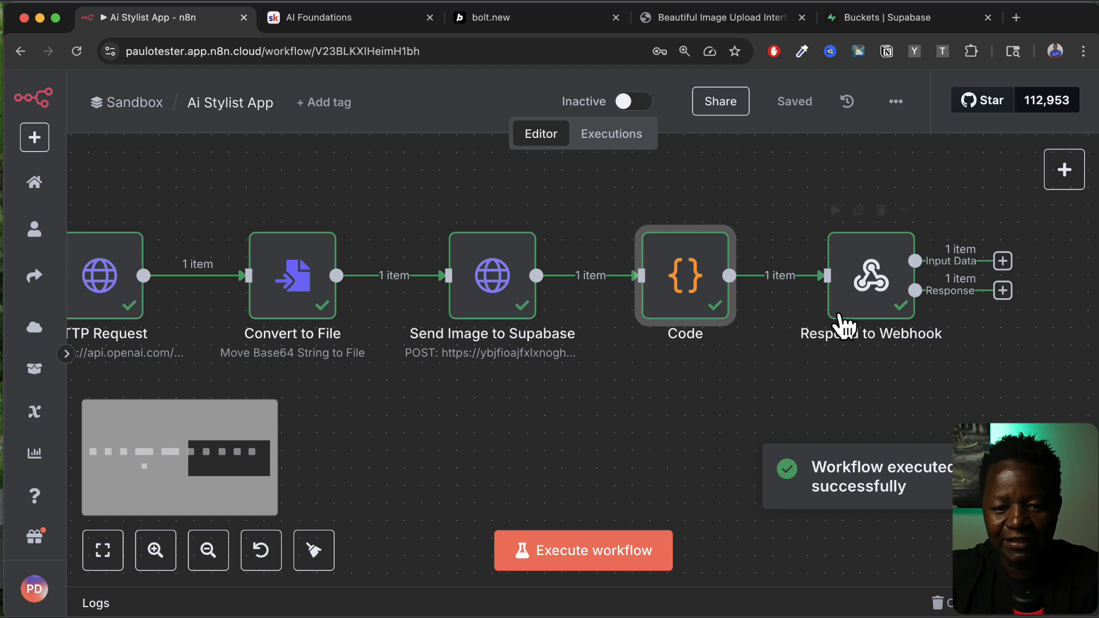
left_click(681, 19)
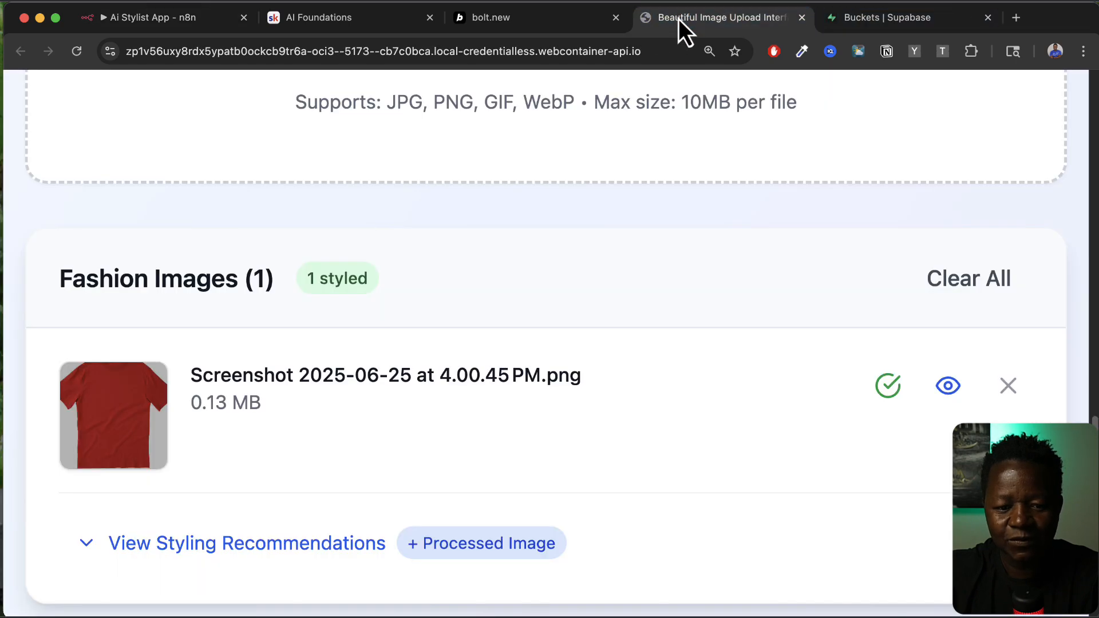
scroll(611, 442, "down", 5)
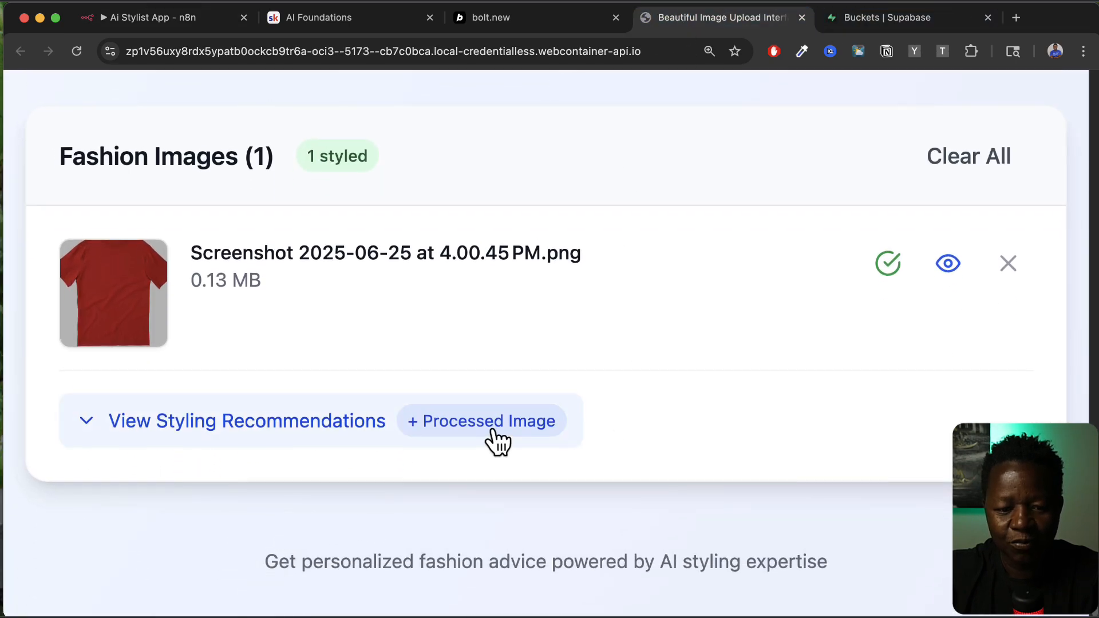
Step: Expand the red T-shirt's styling recommendations and compare the original upload with the AI-processed picture
left_click(320, 435)
scroll(414, 492, "down", 6)
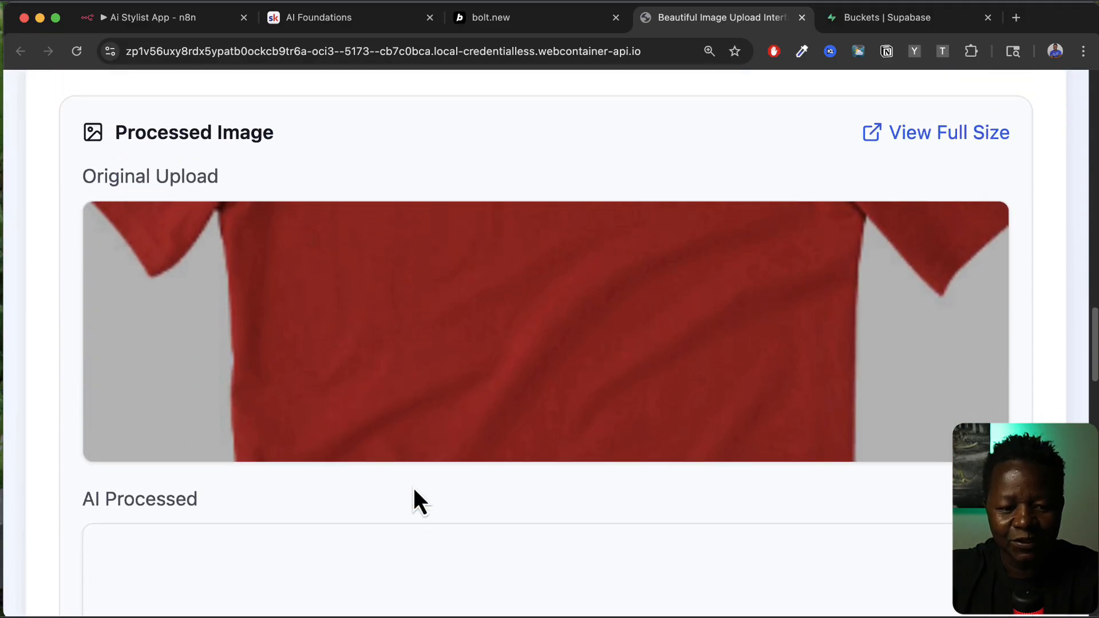
scroll(298, 307, "up", 2)
scroll(344, 328, "down", 10)
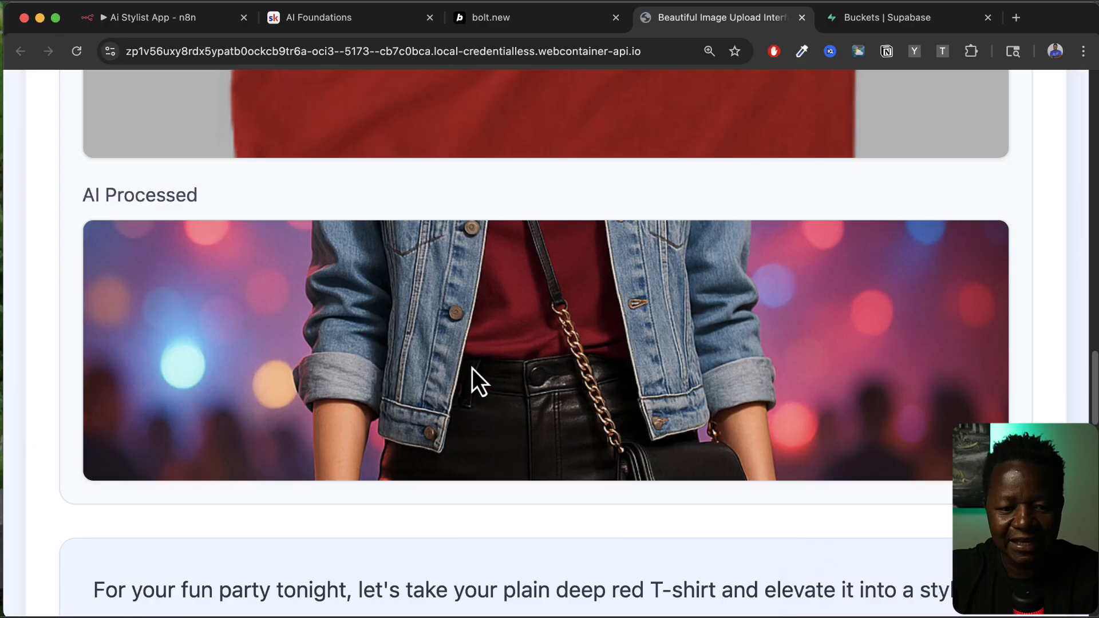
scroll(472, 369, "up", 2)
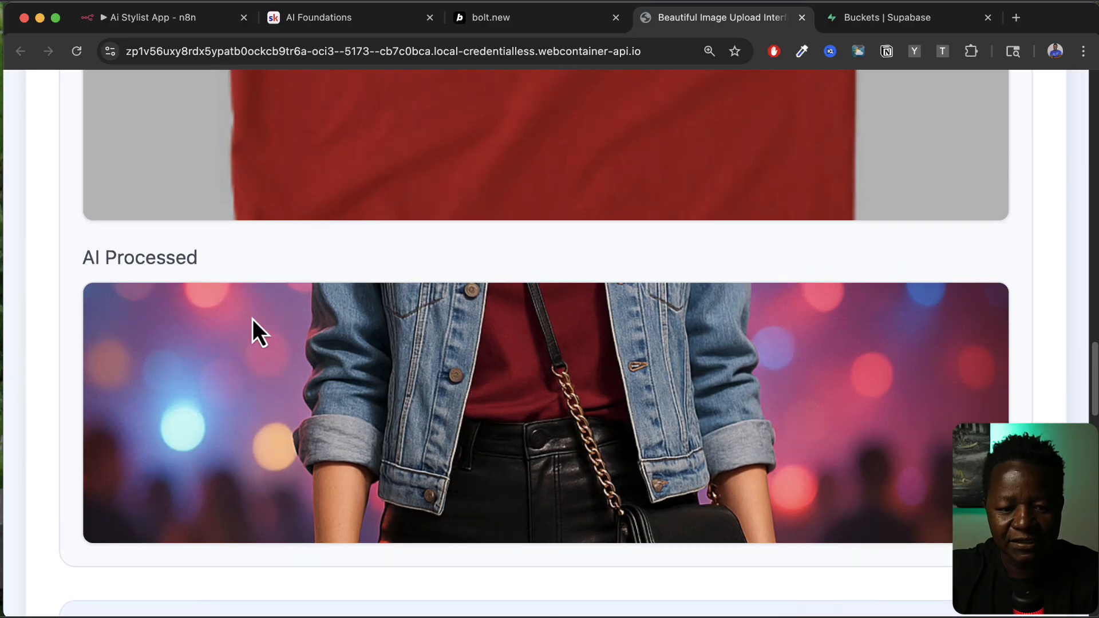
scroll(436, 408, "down", 5)
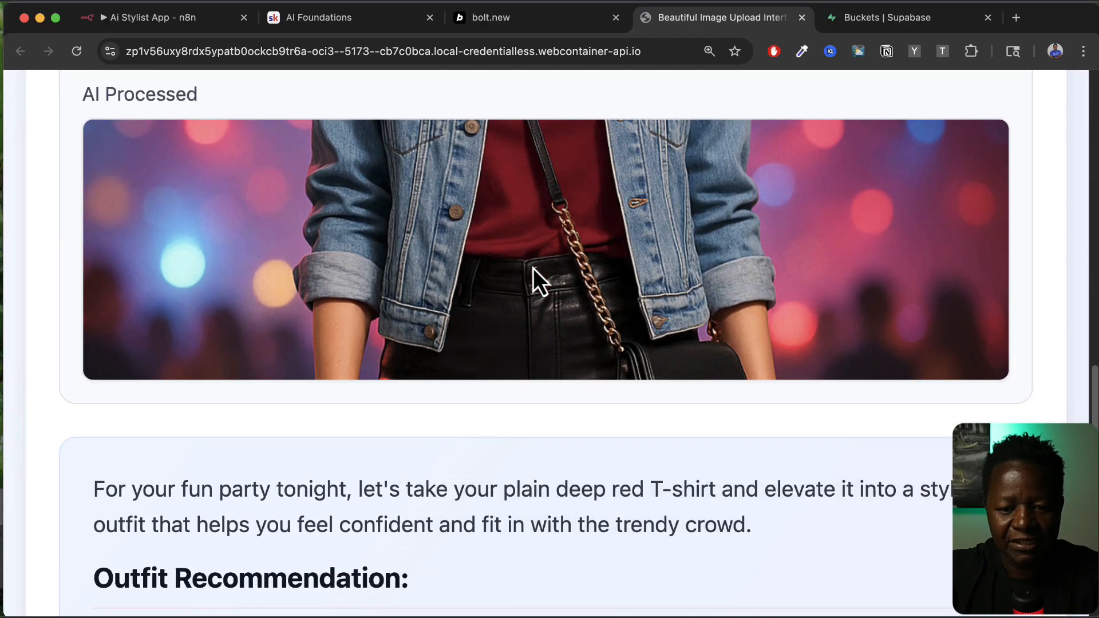
scroll(533, 274, "down", 5)
scroll(534, 274, "up", 6)
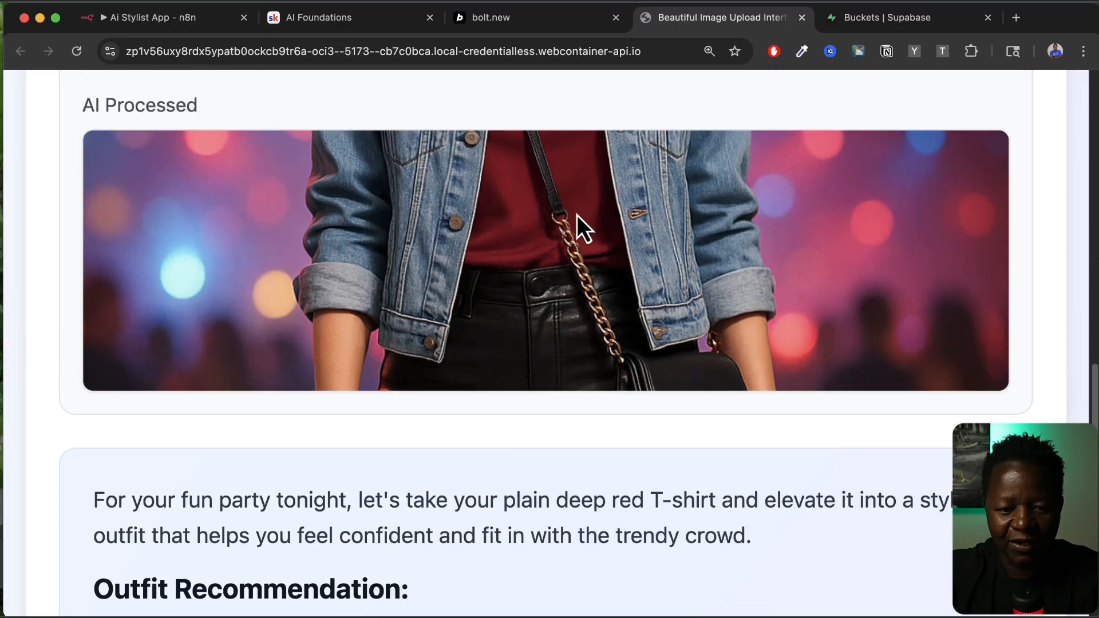
scroll(505, 277, "up", 7)
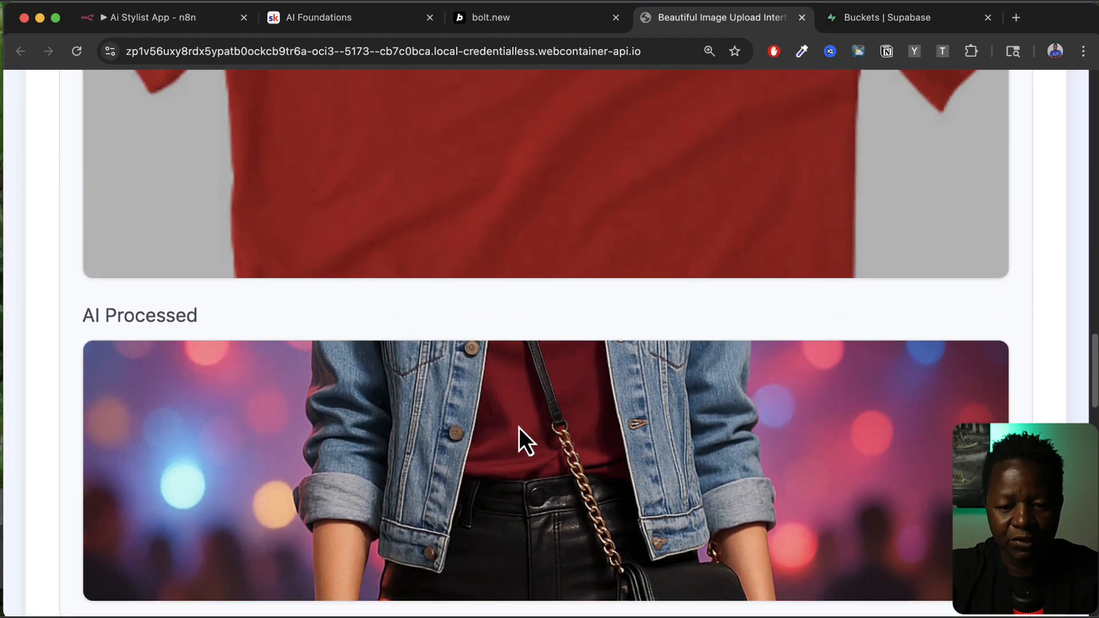
Step: View the processed image at full size, then return to the styling results in the app
scroll(573, 418, "up", 15)
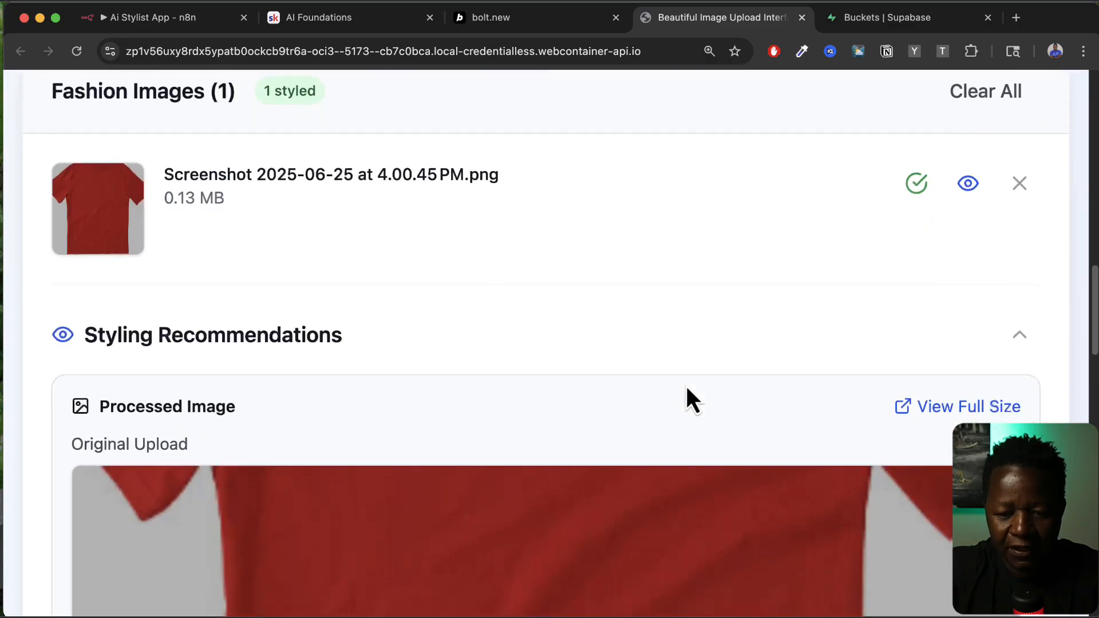
scroll(981, 418, "down", 19)
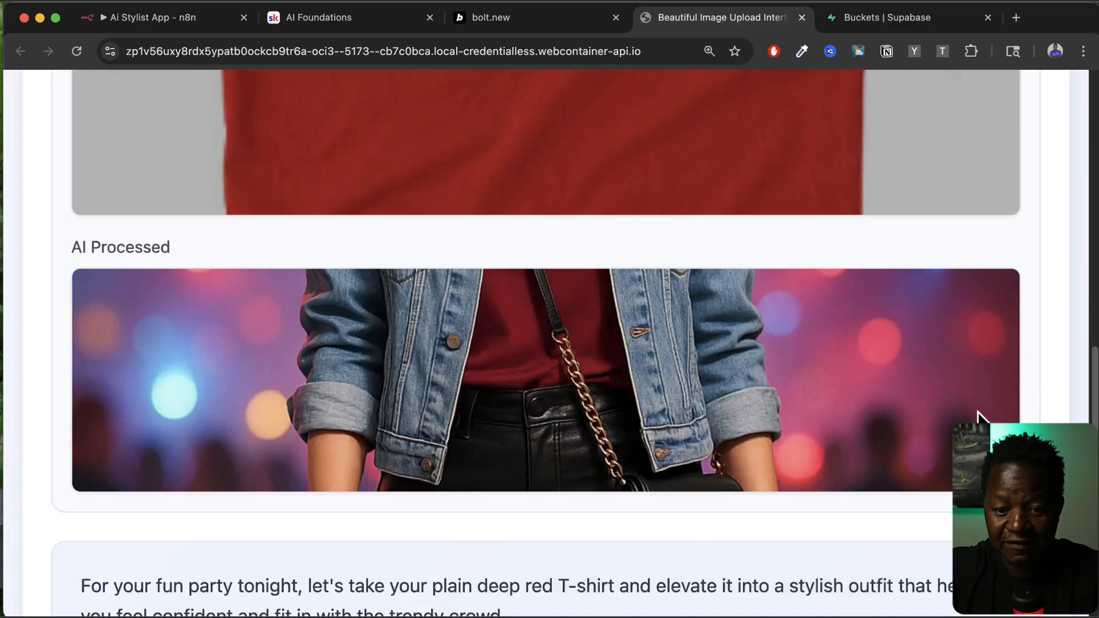
scroll(981, 418, "up", 20)
scroll(981, 418, "down", 4)
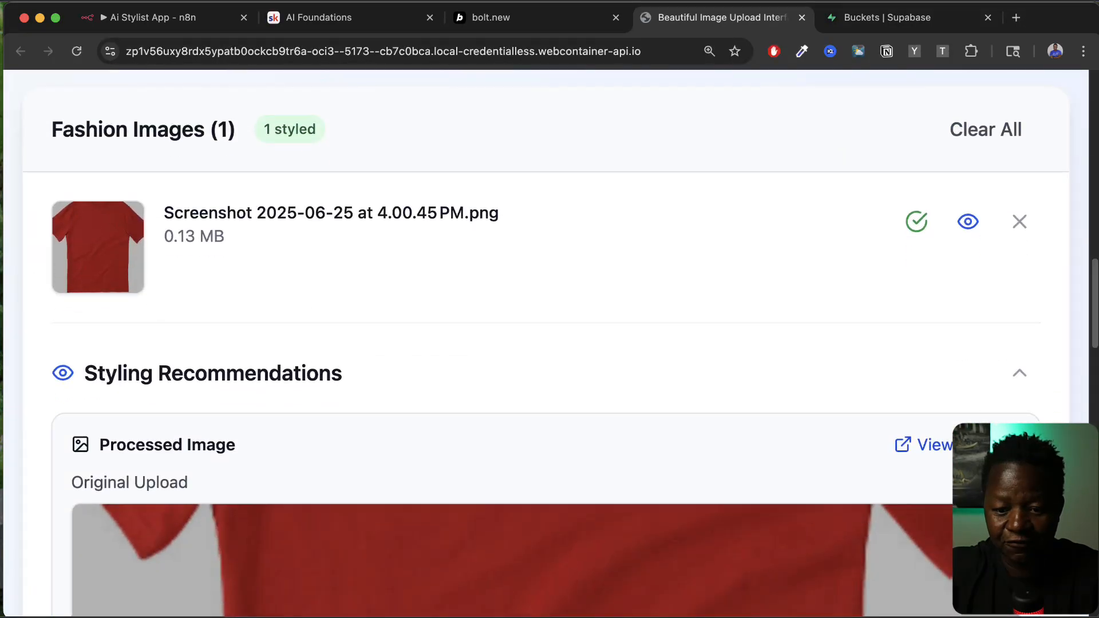
left_click(930, 445)
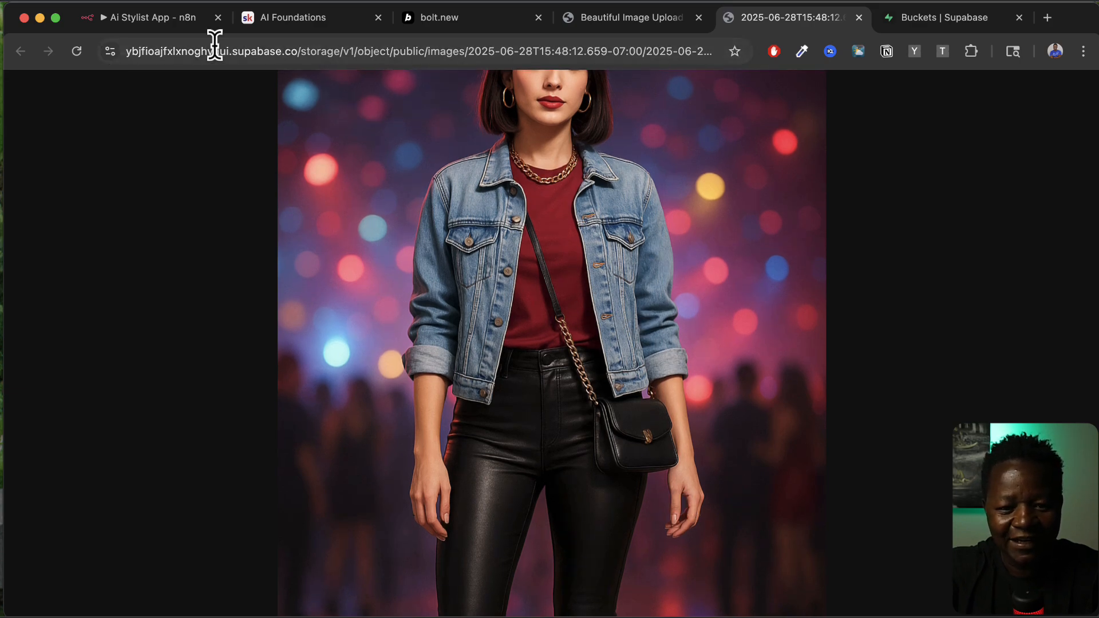
left_click(651, 25)
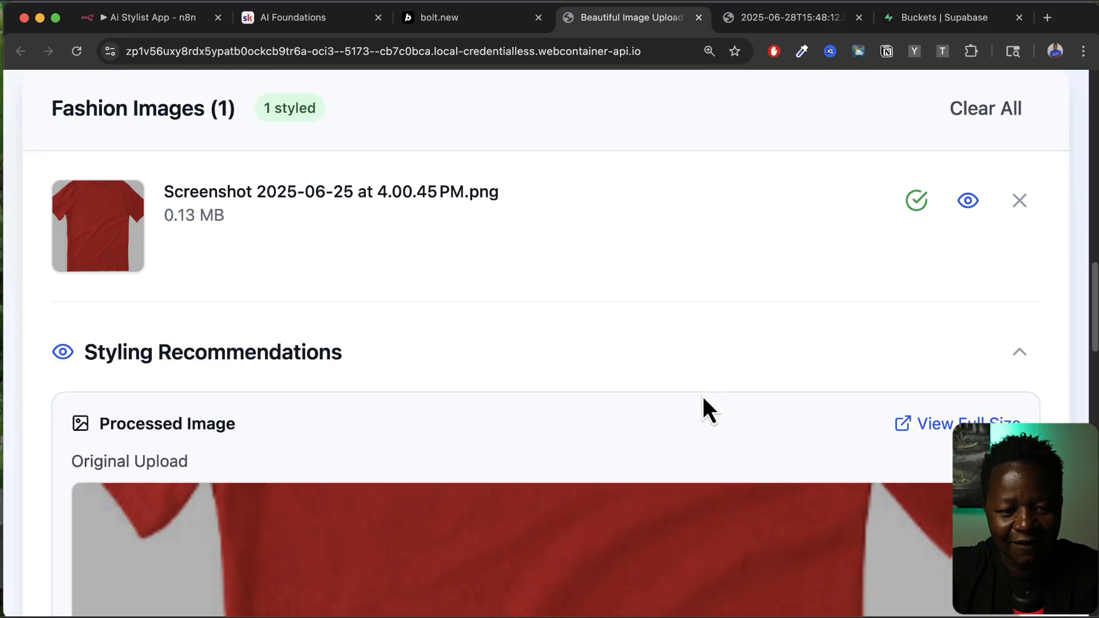
Step: Read the styling advice from the outfit recommendation through the evaluation of colors, formality and fit to the conclusion
scroll(702, 394, "down", 10)
scroll(703, 396, "down", 5)
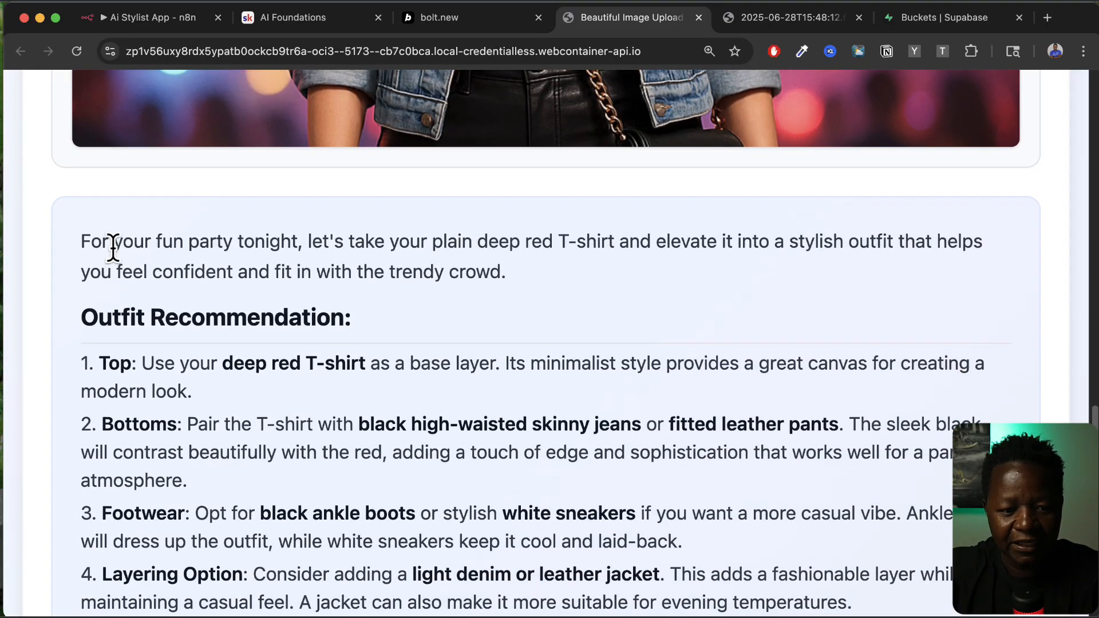
left_click_drag(112, 251, 439, 424)
scroll(459, 487, "down", 3)
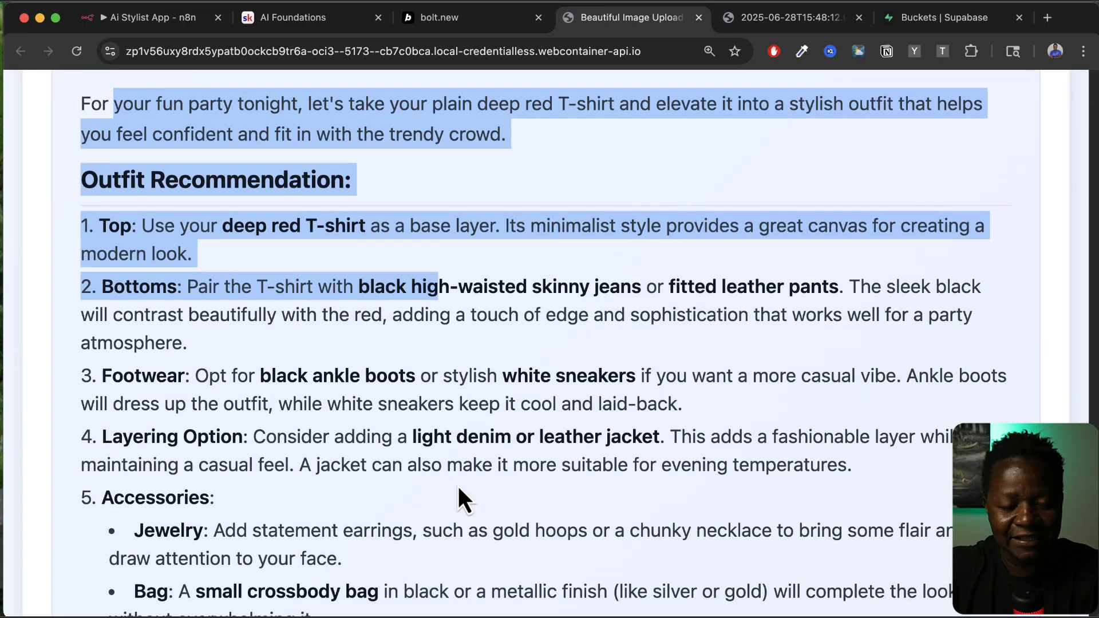
scroll(518, 454, "down", 3)
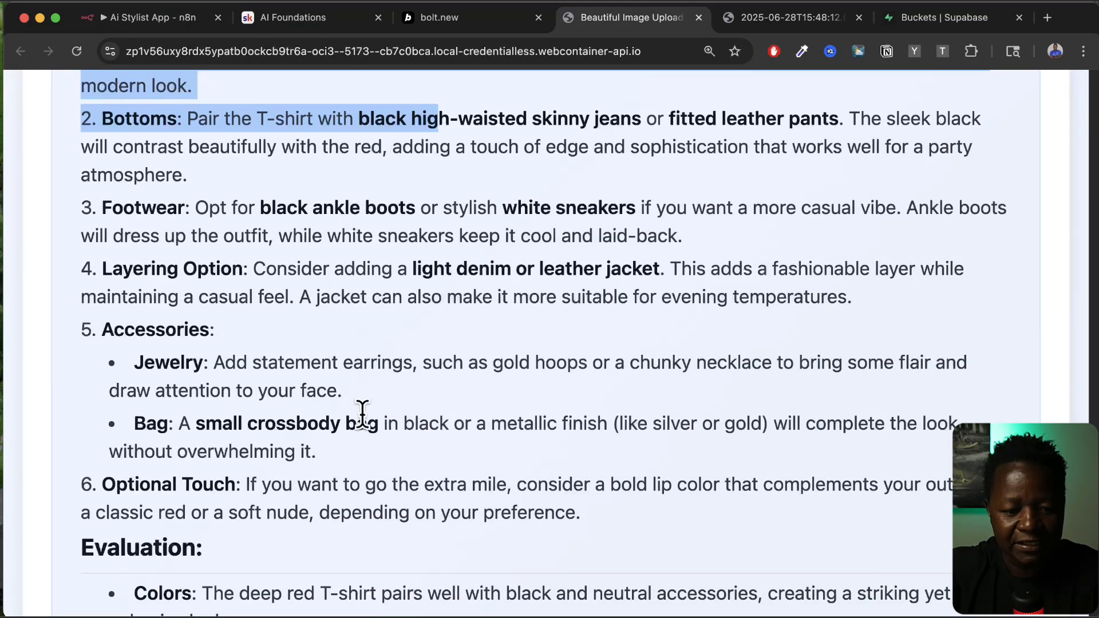
scroll(363, 412, "down", 5)
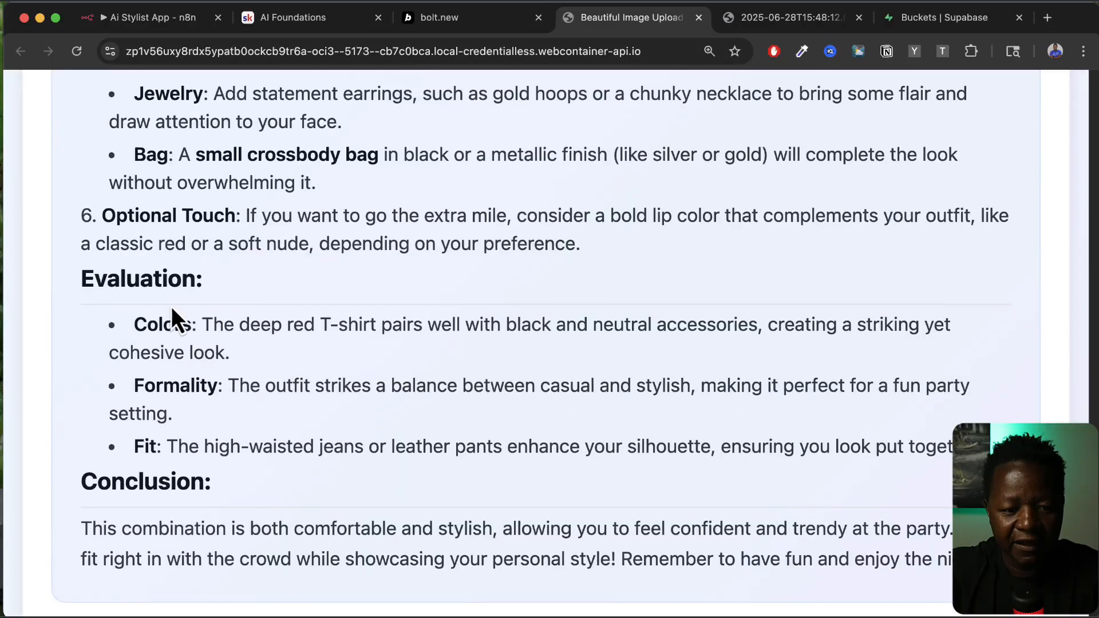
double_click(170, 314)
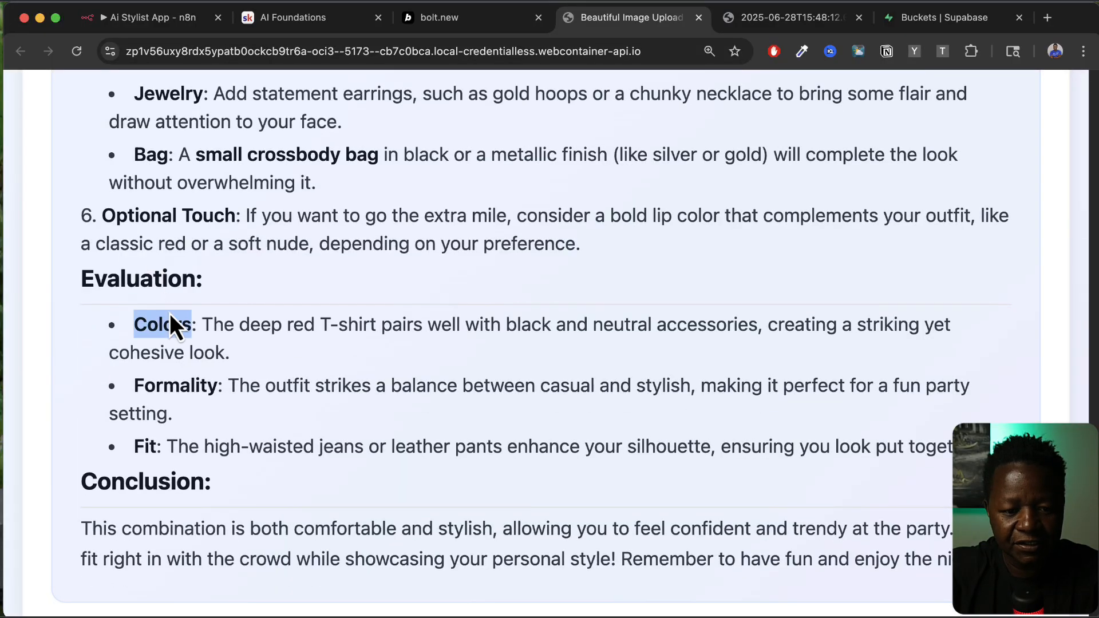
double_click(181, 387)
scroll(184, 473, "down", 3)
left_click_drag(94, 413, 809, 465)
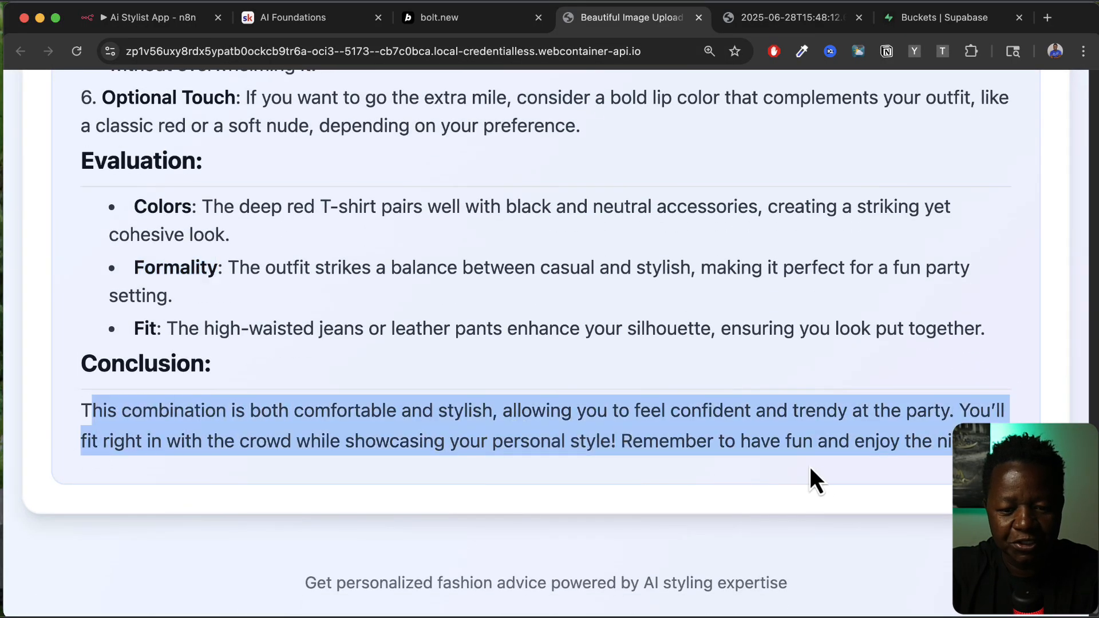
Step: Review the app's style request and image upload sections
scroll(720, 382, "up", 15)
scroll(719, 382, "down", 2)
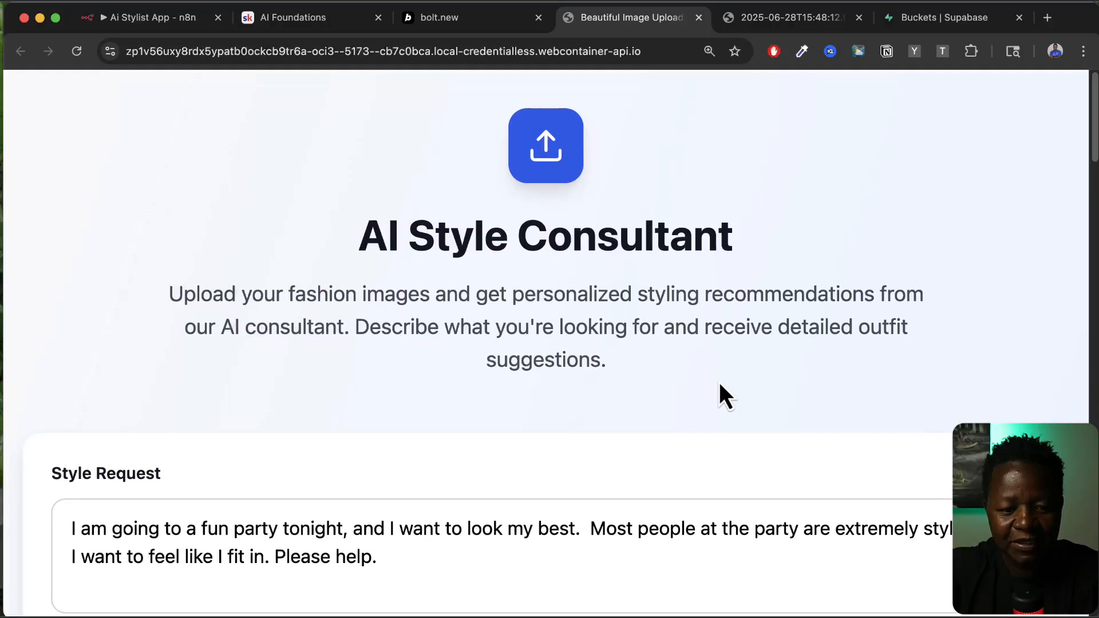
scroll(720, 383, "down", 1)
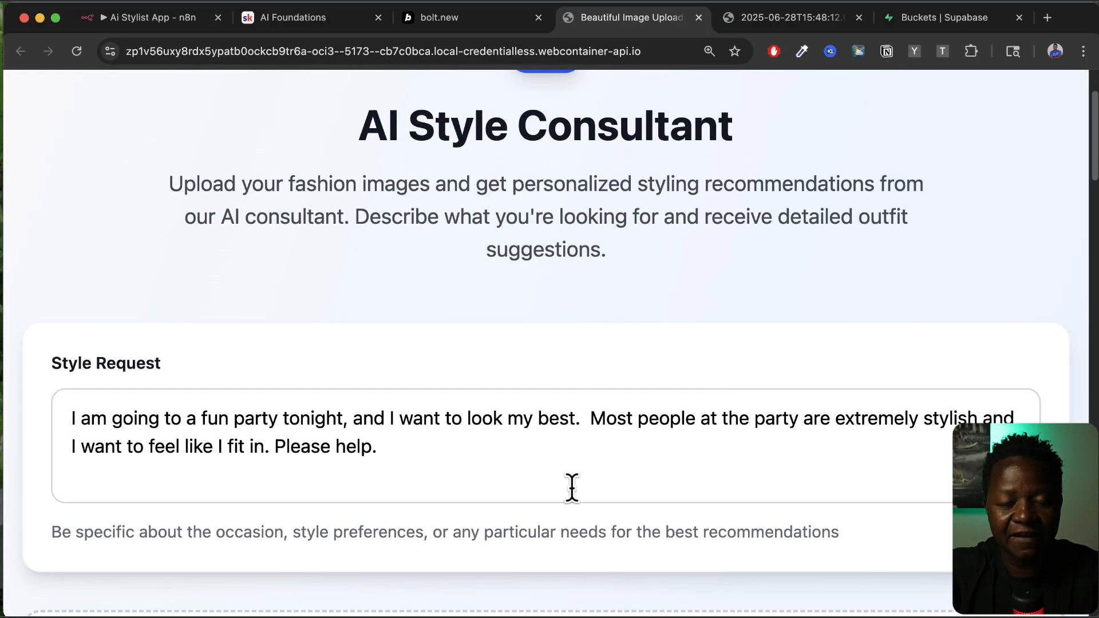
scroll(573, 490, "down", 1)
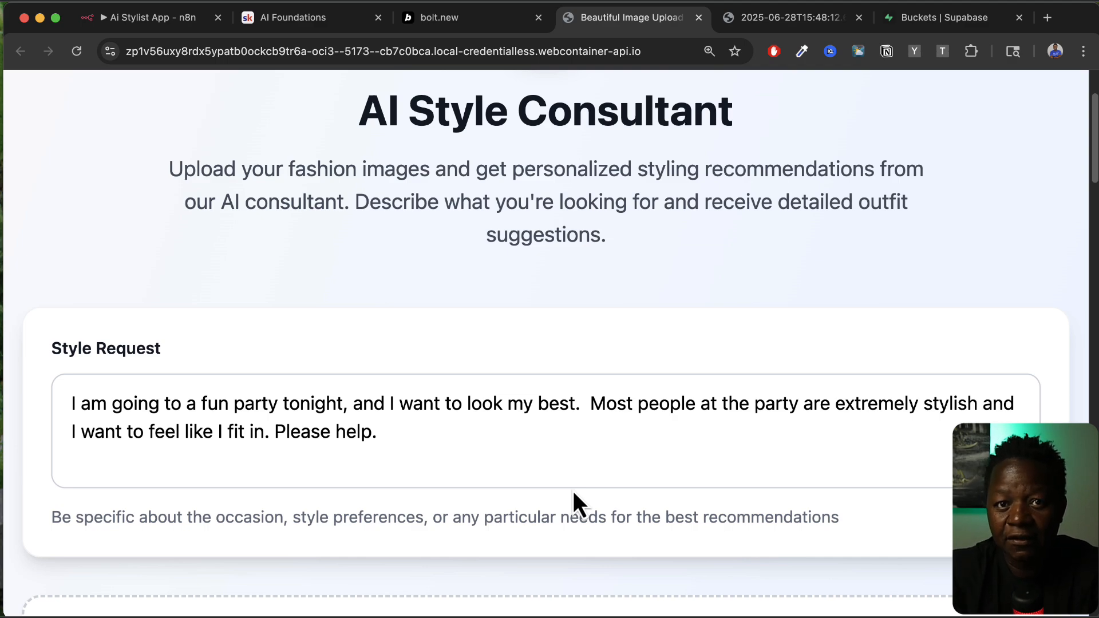
scroll(573, 491, "down", 15)
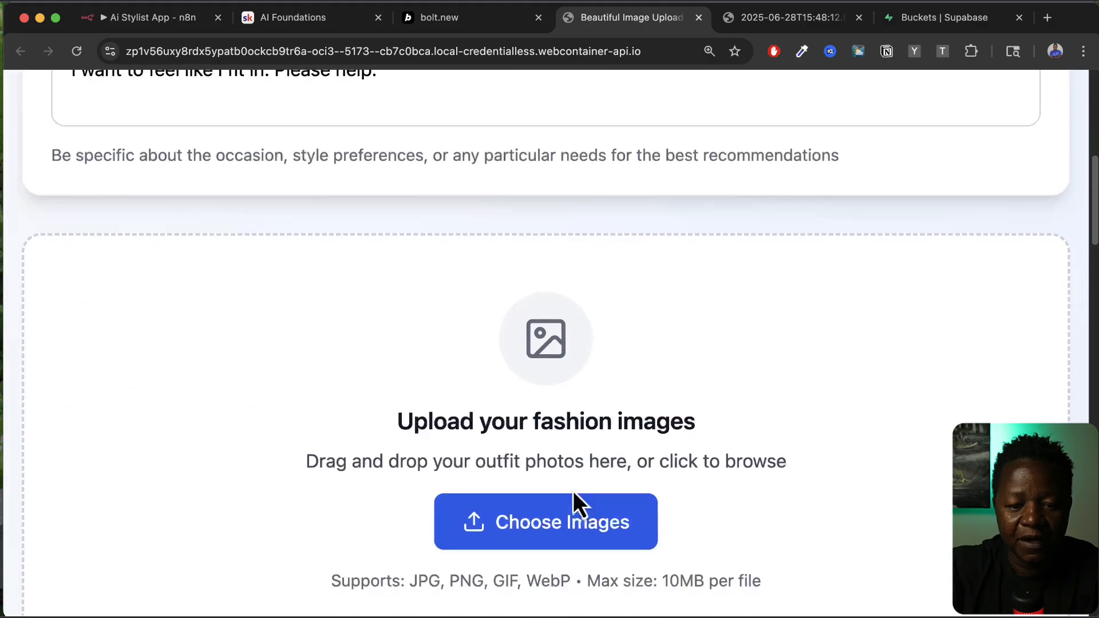
scroll(575, 493, "up", 15)
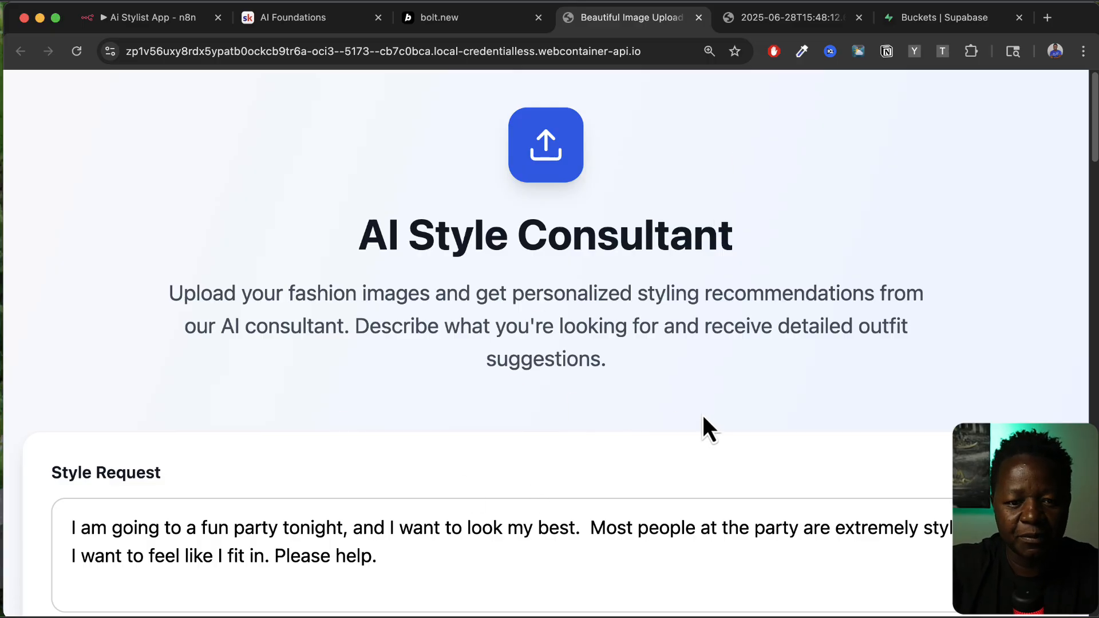
Step: Switch to the Bolt project and attach the three AI Stylist design screenshots to a new chat message
left_click(146, 25)
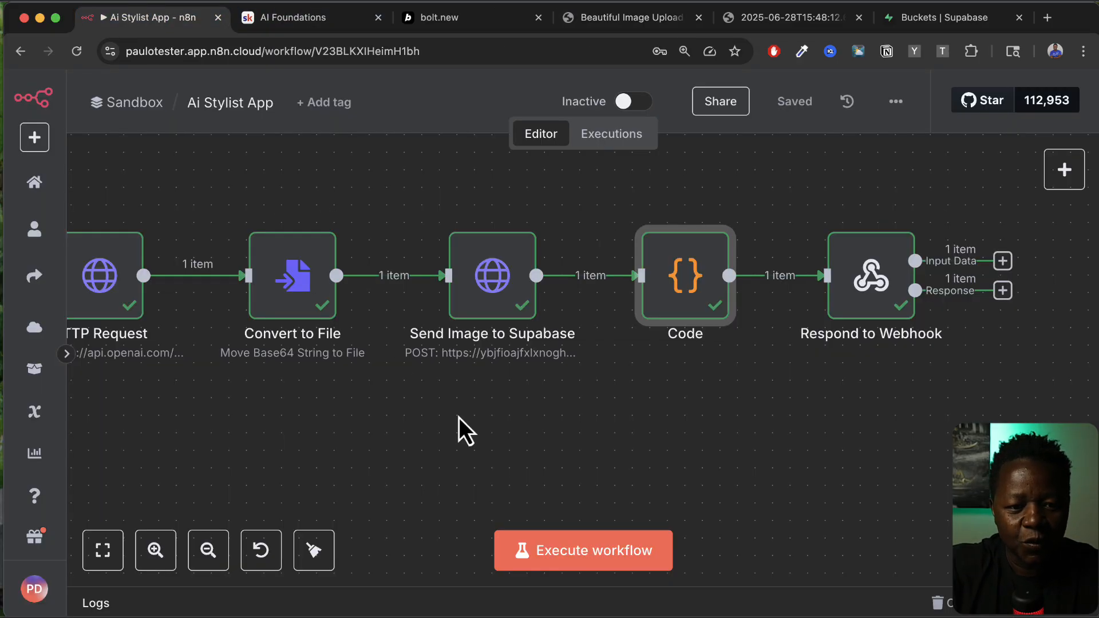
left_click(438, 26)
scroll(496, 346, "down", 3)
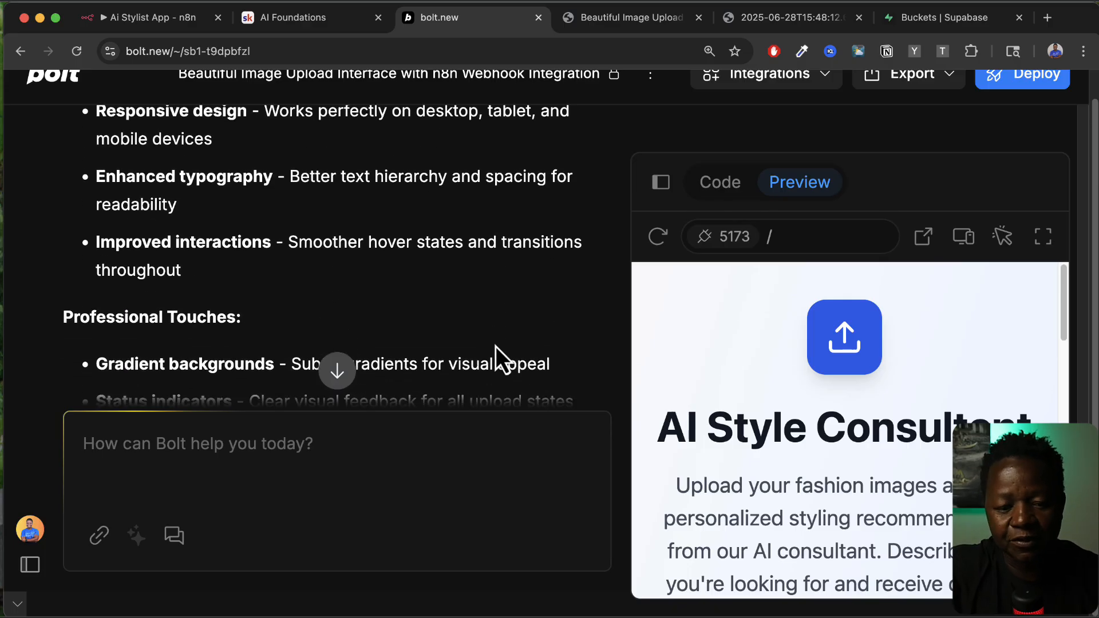
scroll(472, 321, "down", 5)
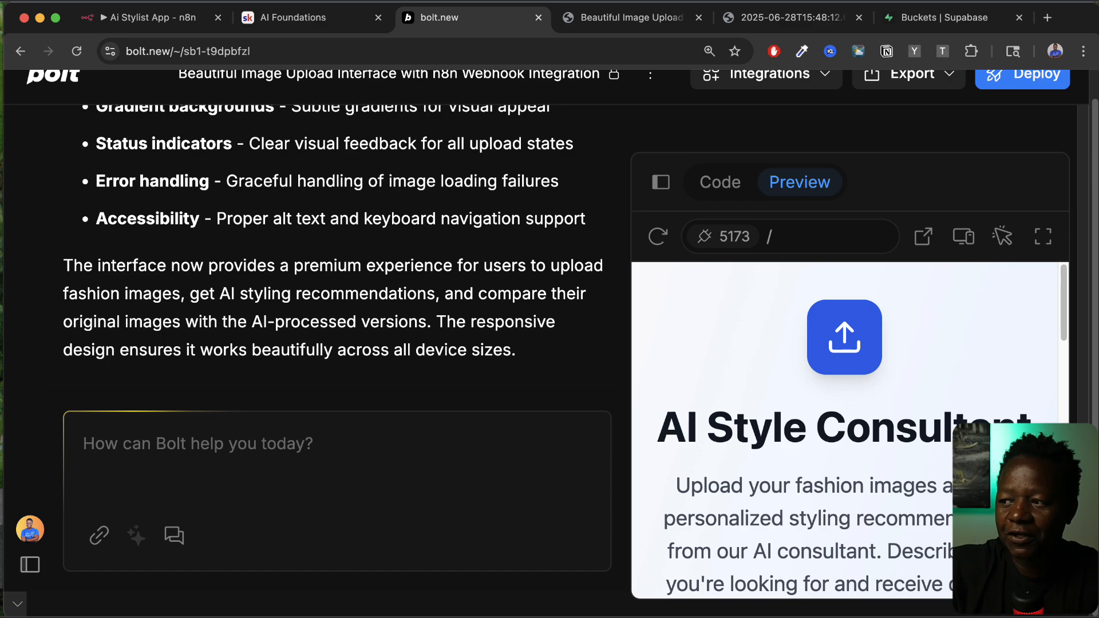
left_click_drag(1098, 447, 328, 445)
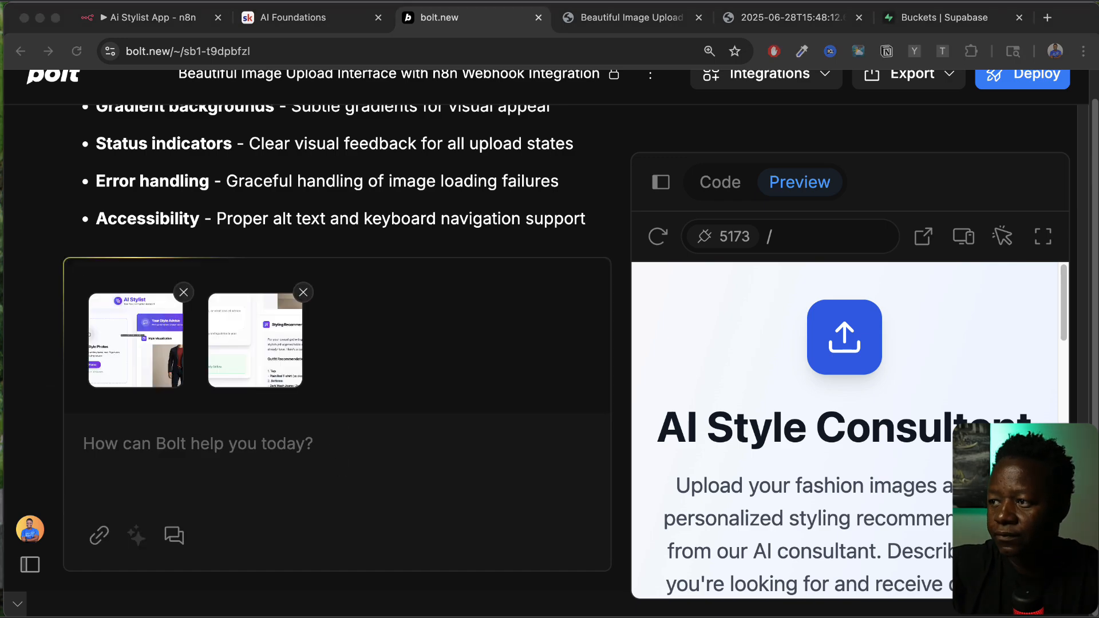
Step: Preview each of the three attached AI Stylist screenshots and return to the message
left_click(149, 344)
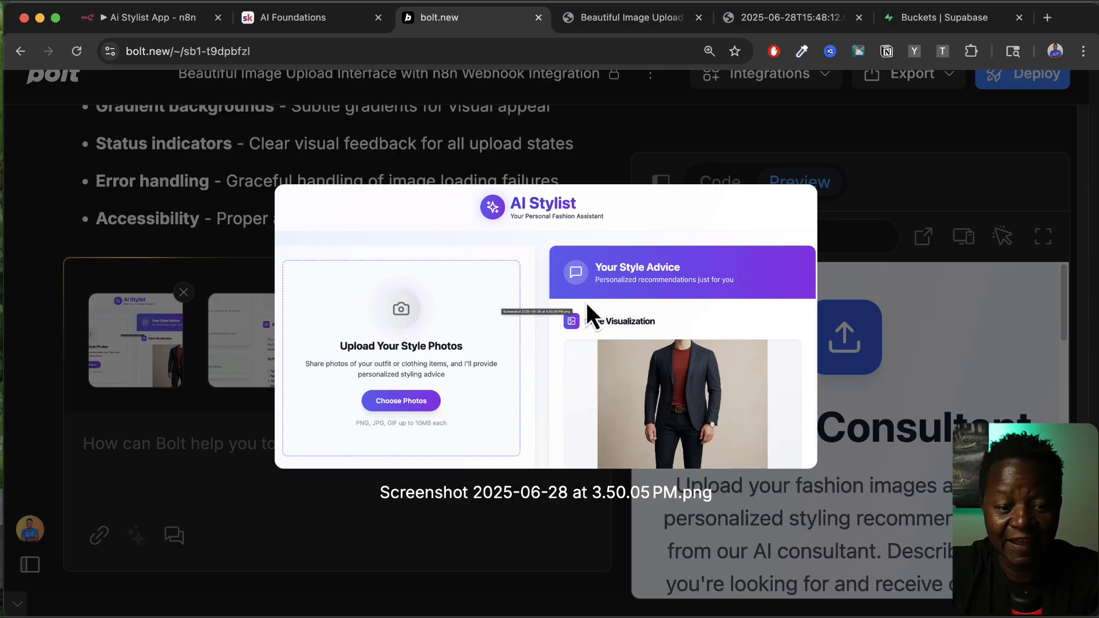
left_click(214, 436)
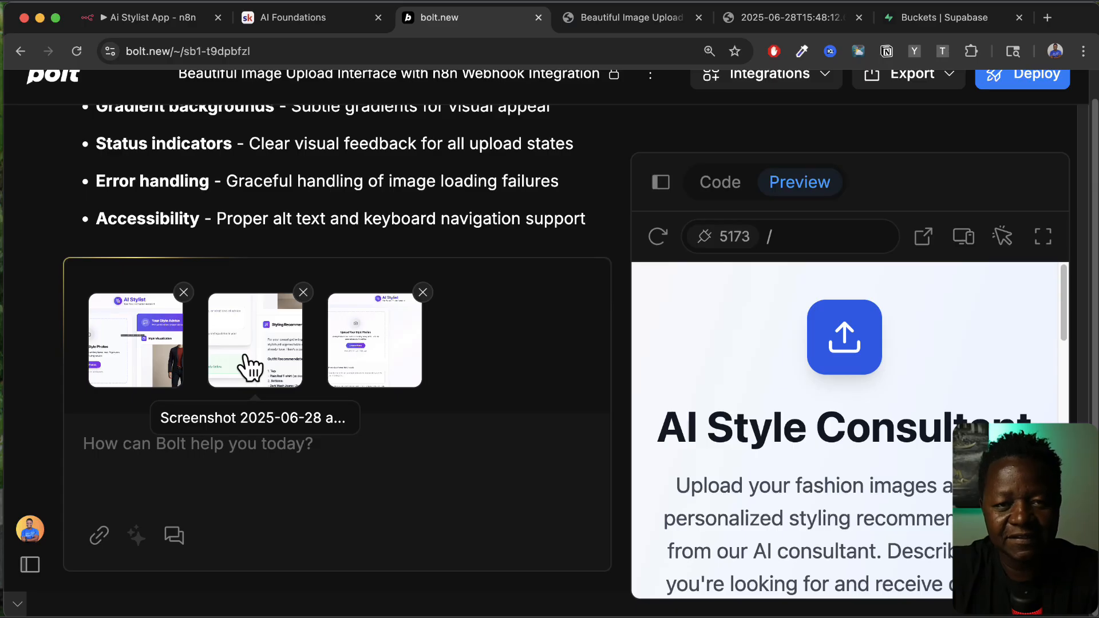
left_click(249, 359)
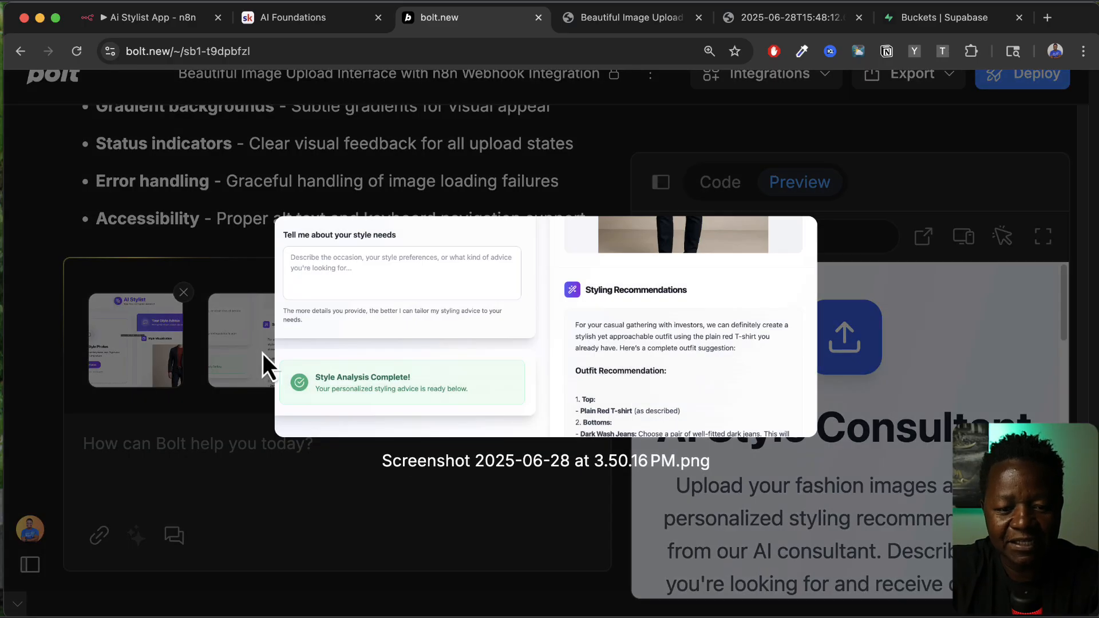
left_click(253, 449)
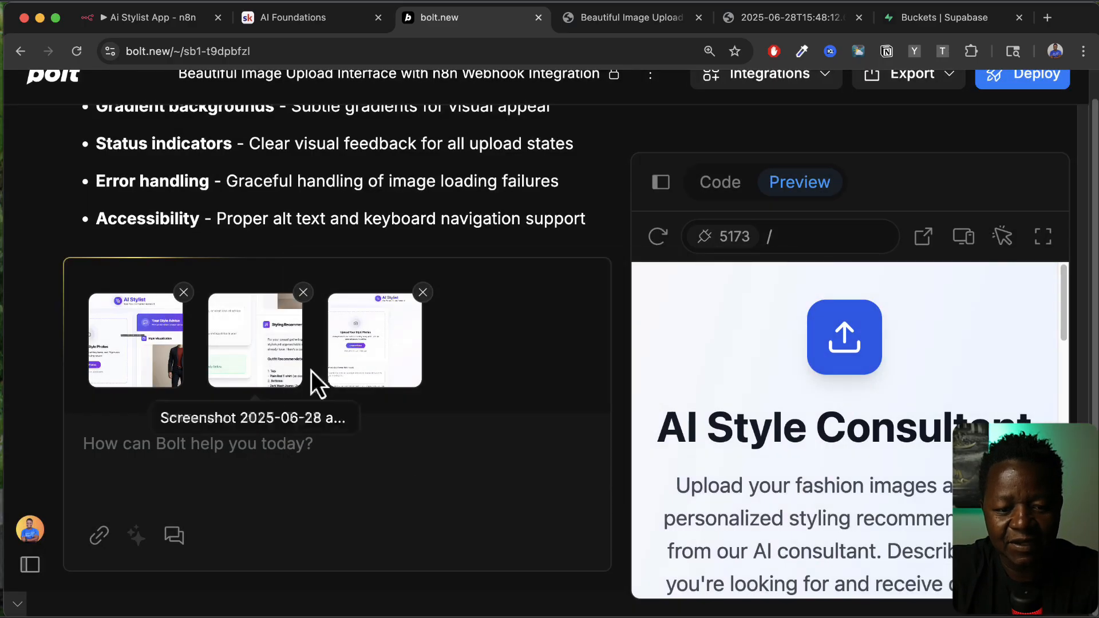
left_click(364, 350)
left_click(198, 481)
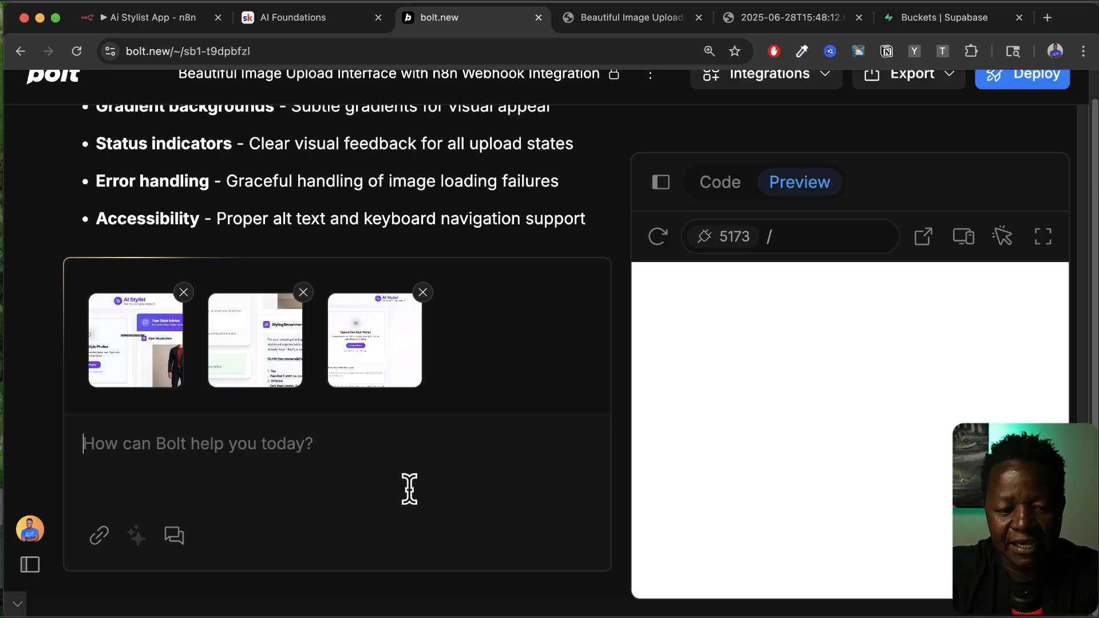
Step: Send Bolt a prompt to make the UI look like the screenshots, slick, modern and still responsive, changing nothing that already works and focusing only on the UI
type("Please ")
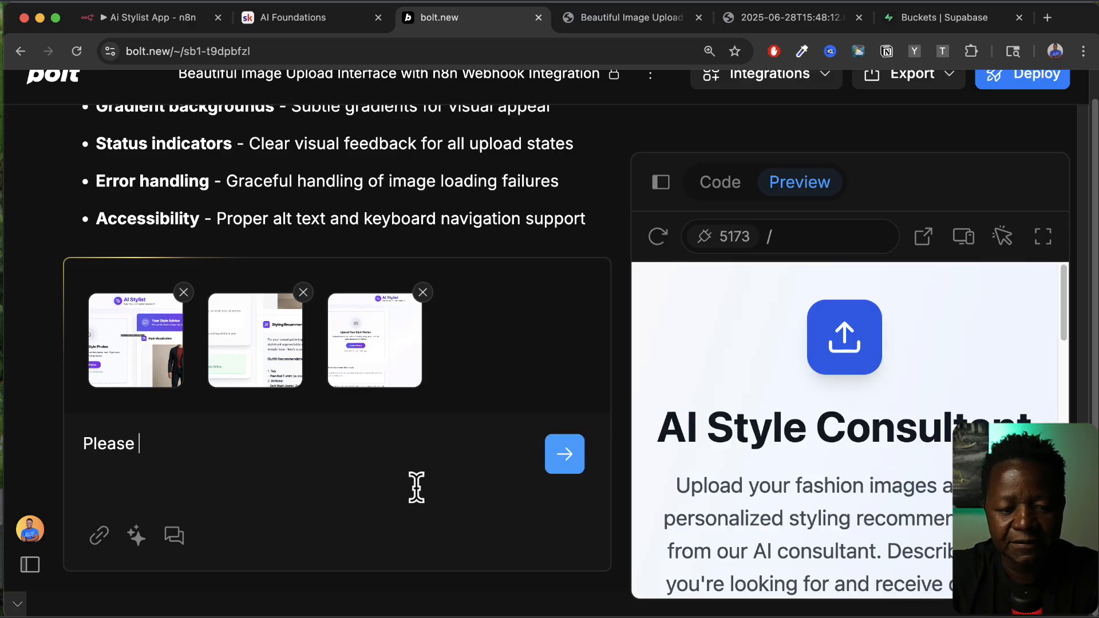
type("make sure th")
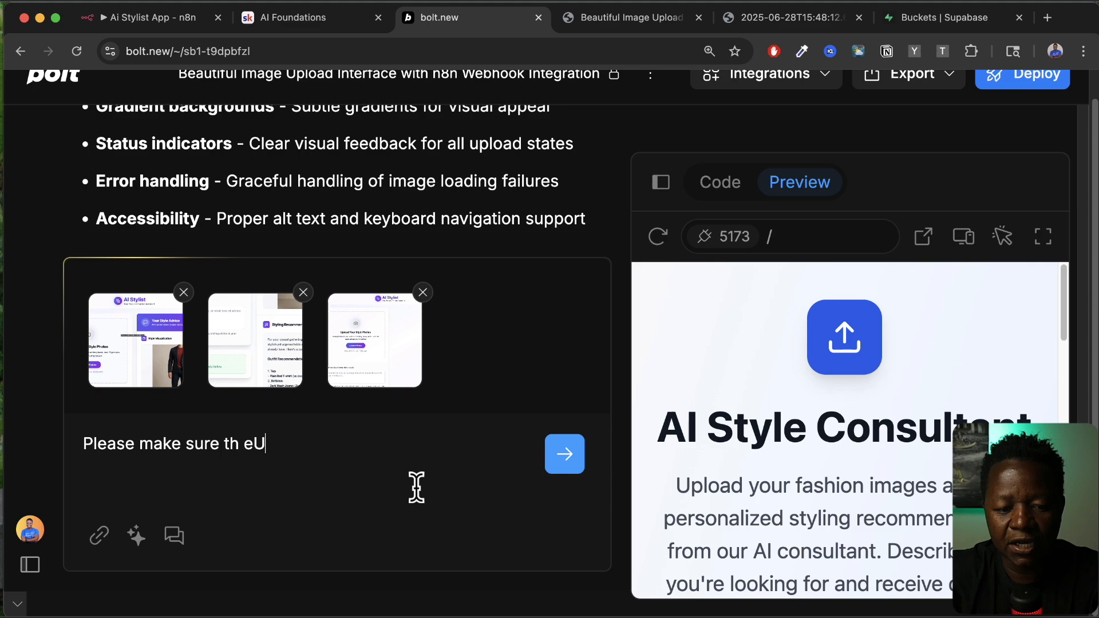
type("e UI looks lik")
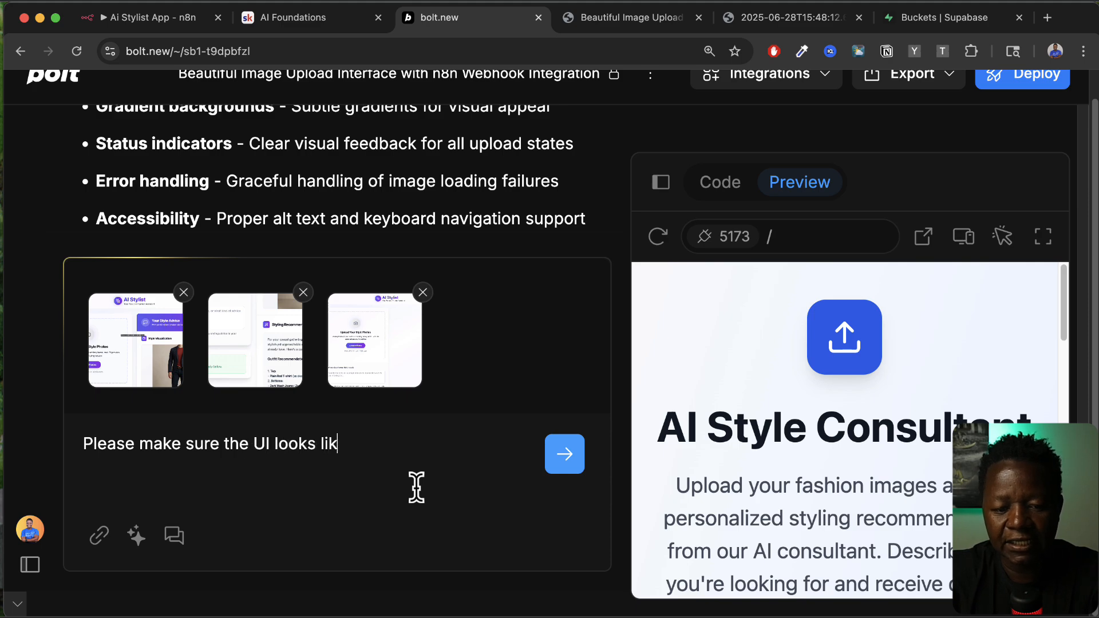
type("e the screenshots.  Make")
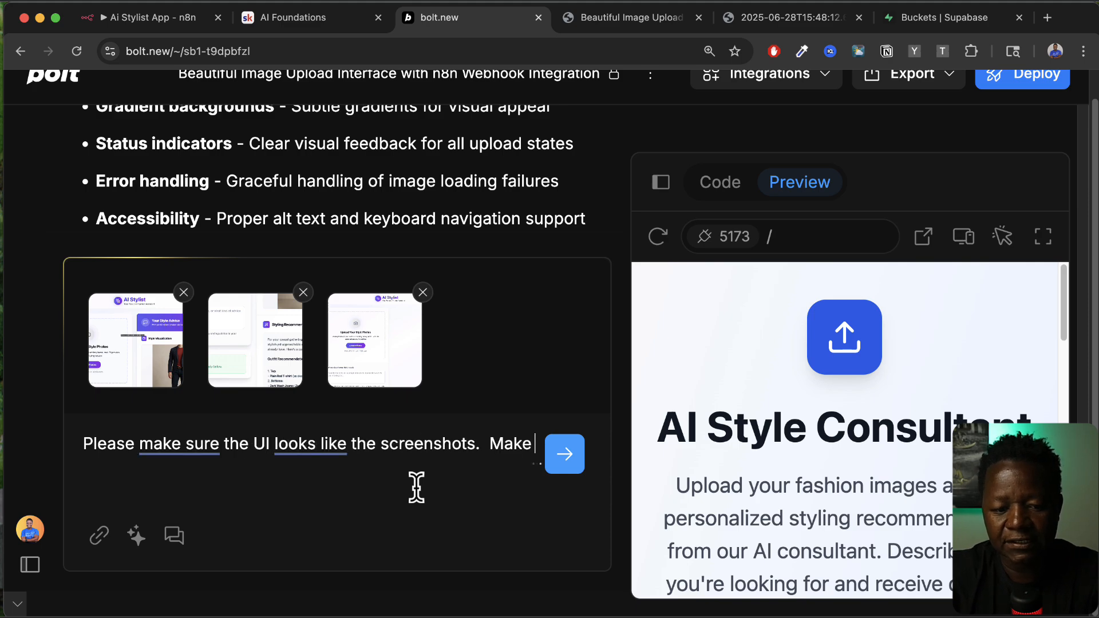
type(" it slick, moder")
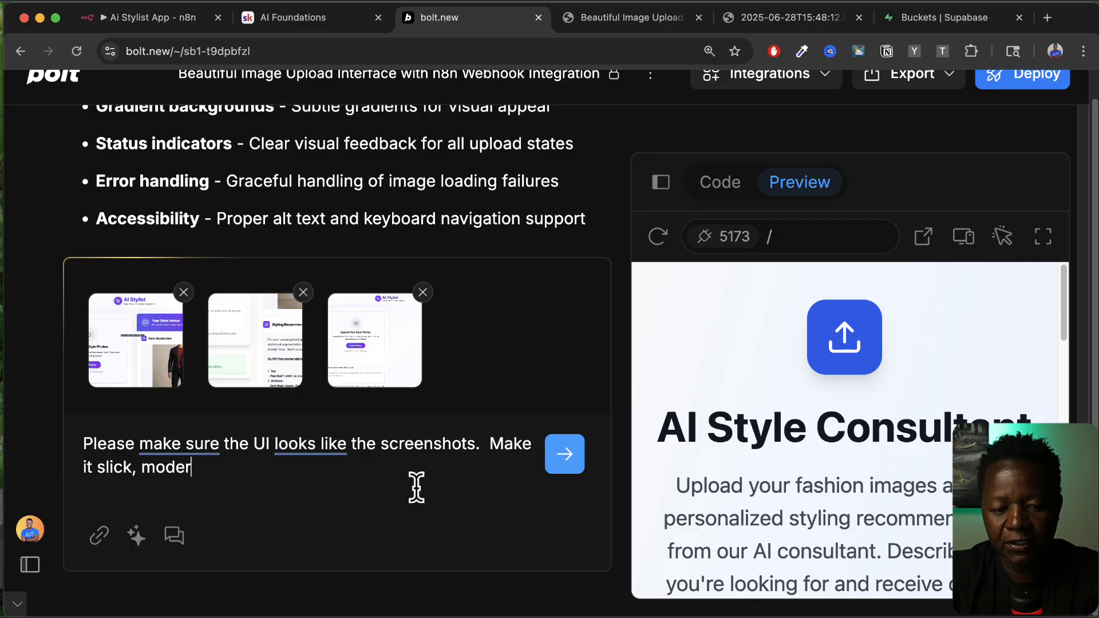
type("n, and still responsive")
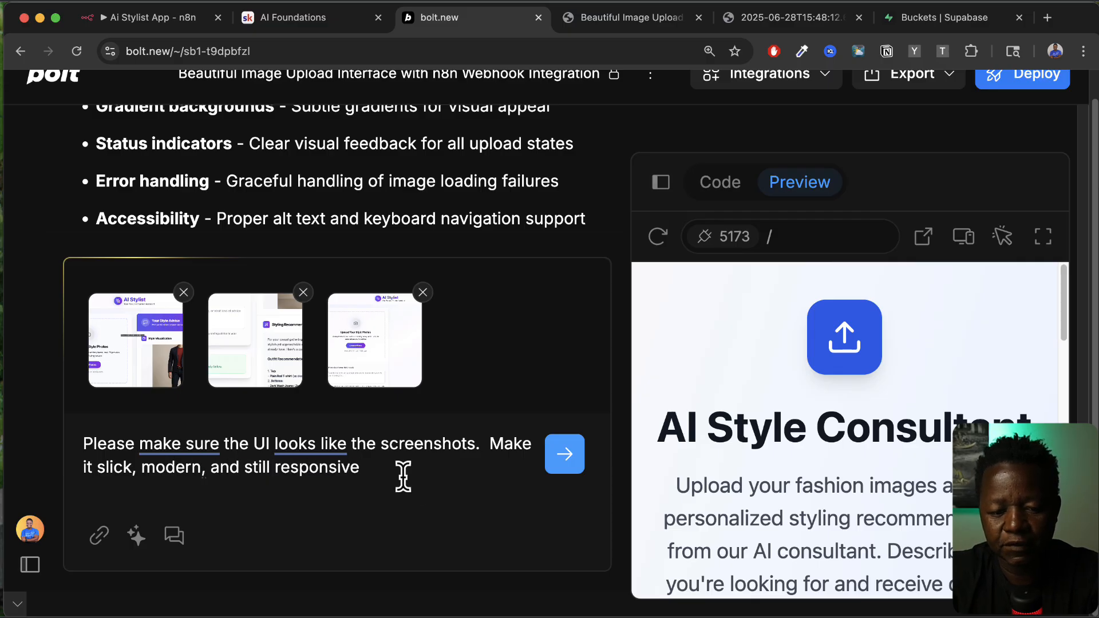
type(".  Don't chang")
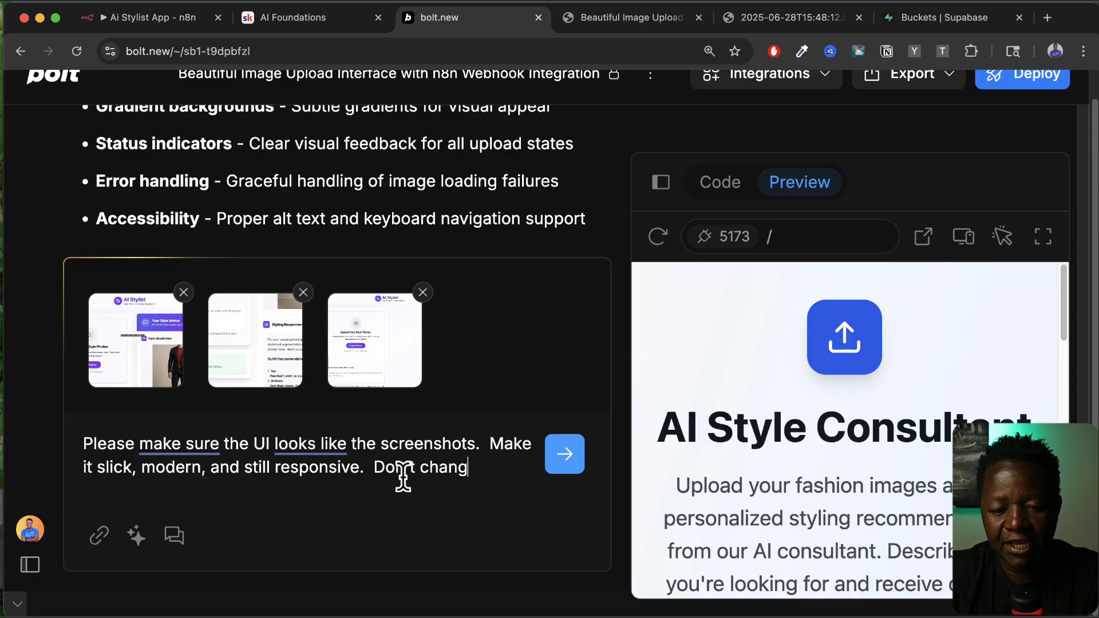
type("e anything ")
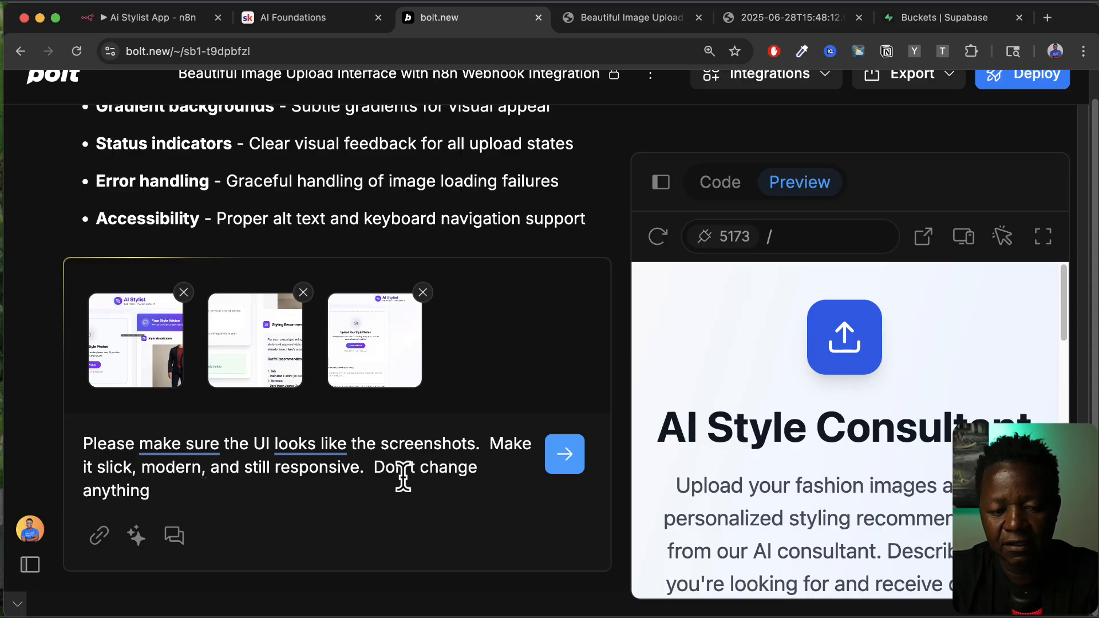
type("that's already wo")
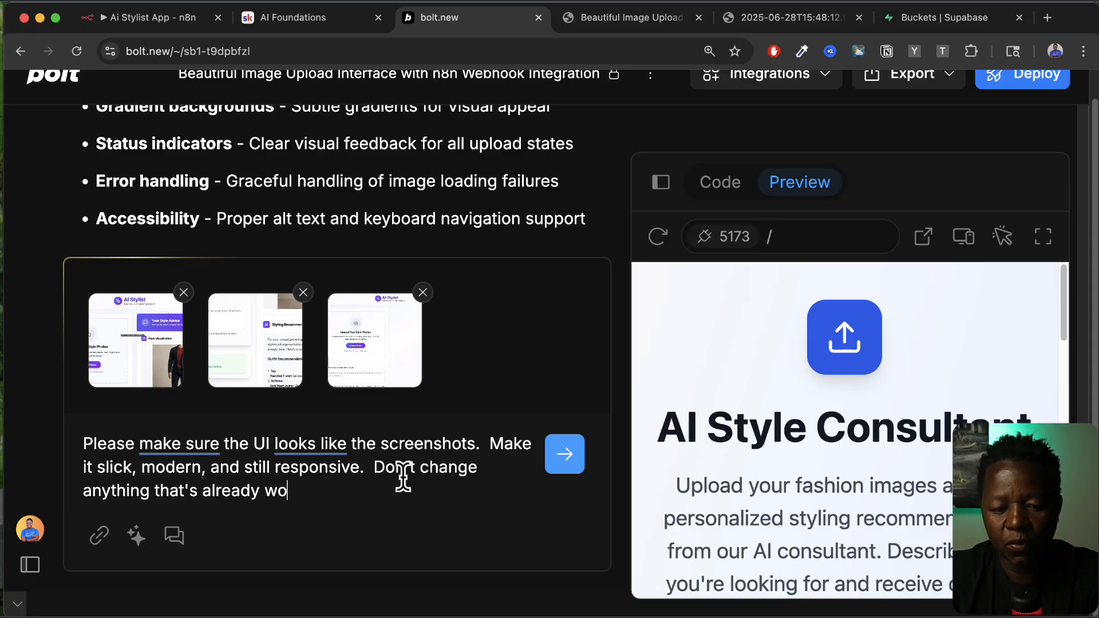
type("rking, just focus on the UI.")
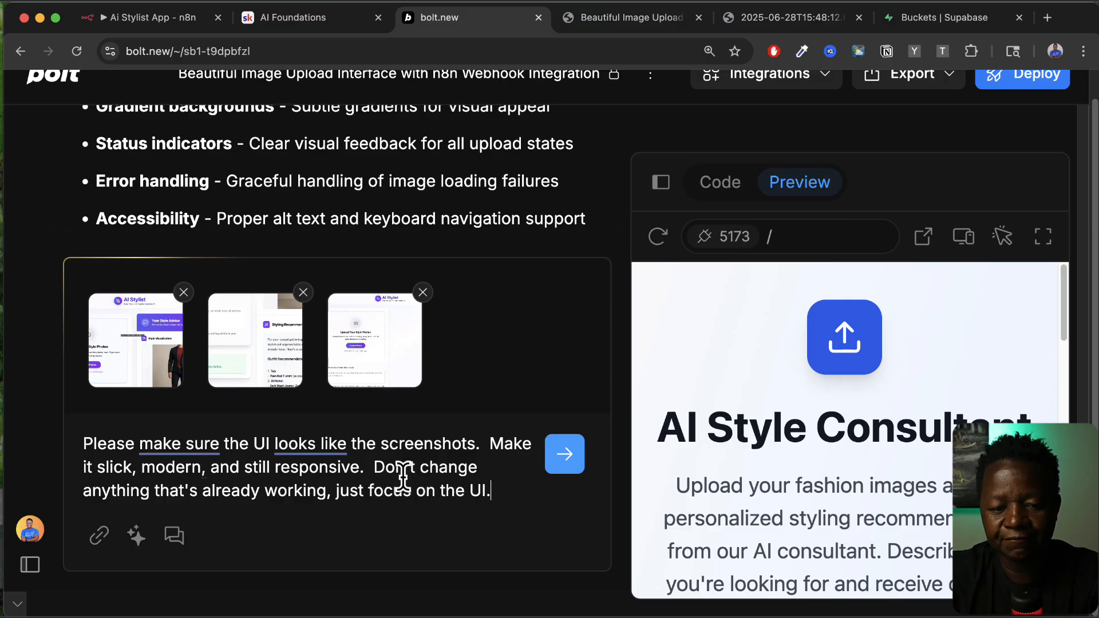
key("Return")
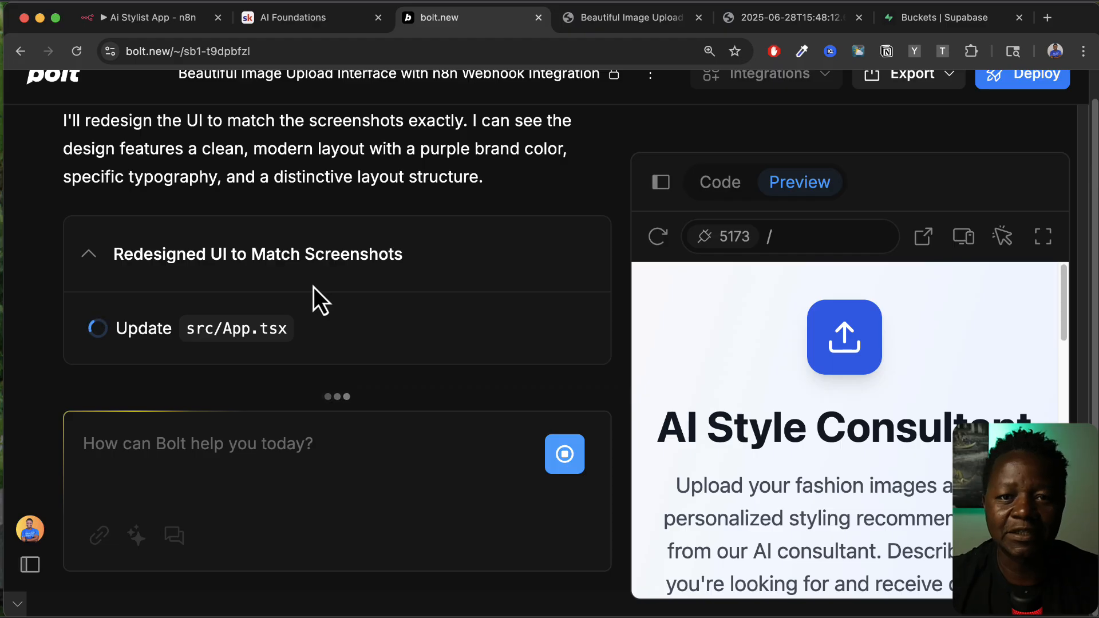
Step: Review Bolt's summary of the redesign alongside the restyled app preview
scroll(414, 354, "up", 5)
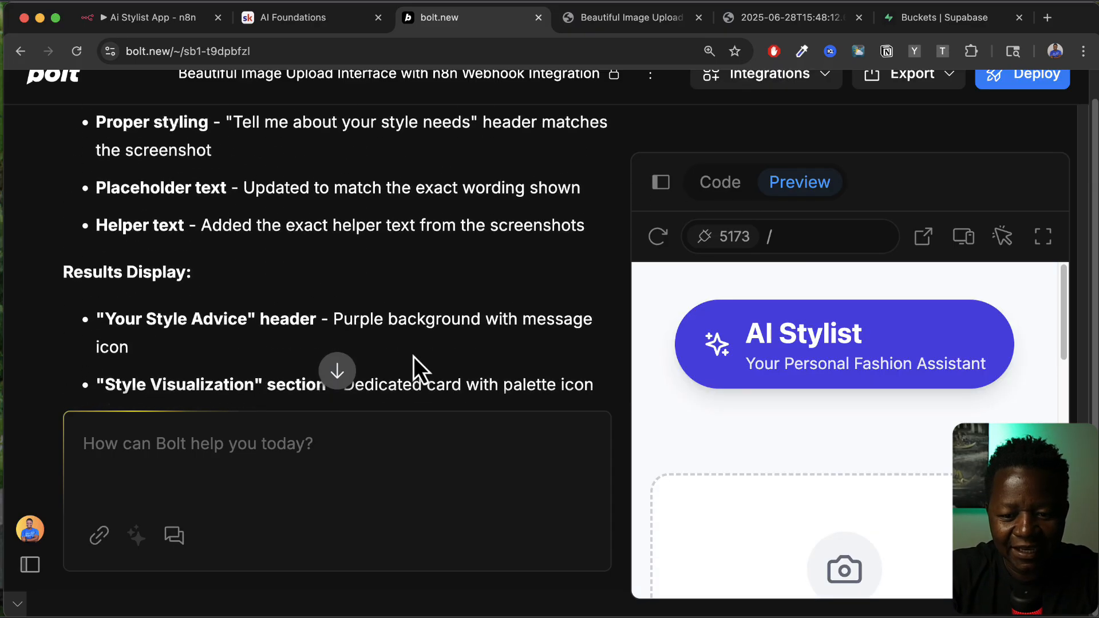
scroll(809, 473, "down", 4)
scroll(809, 468, "down", 4)
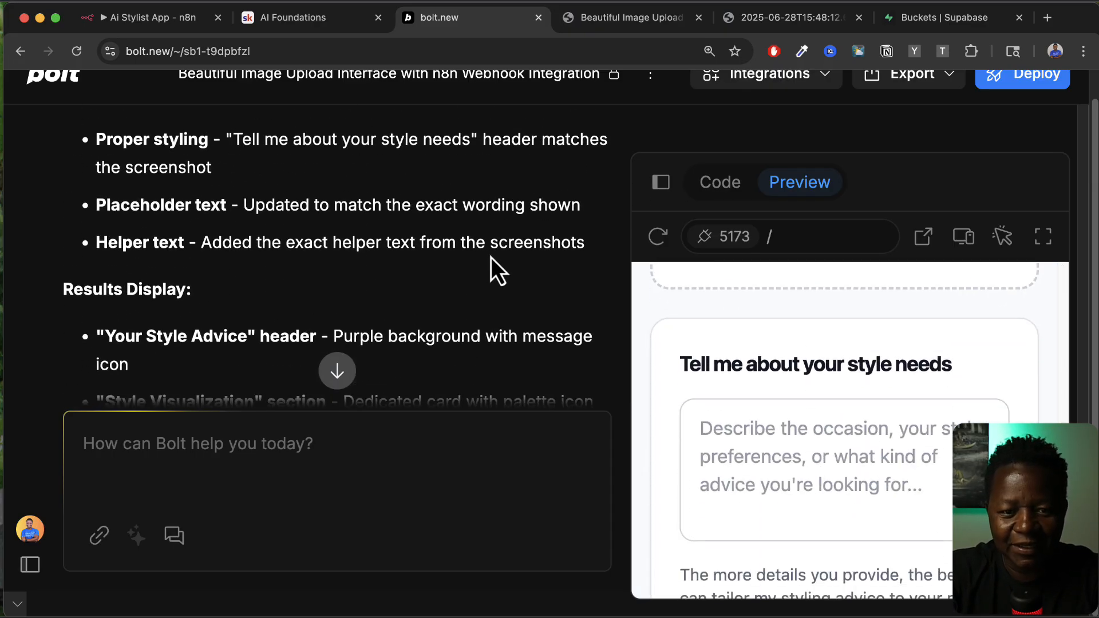
Step: Reload the standalone app preview, reconnect it to the project, and look over the redesigned header, upload and style needs sections
left_click(613, 18)
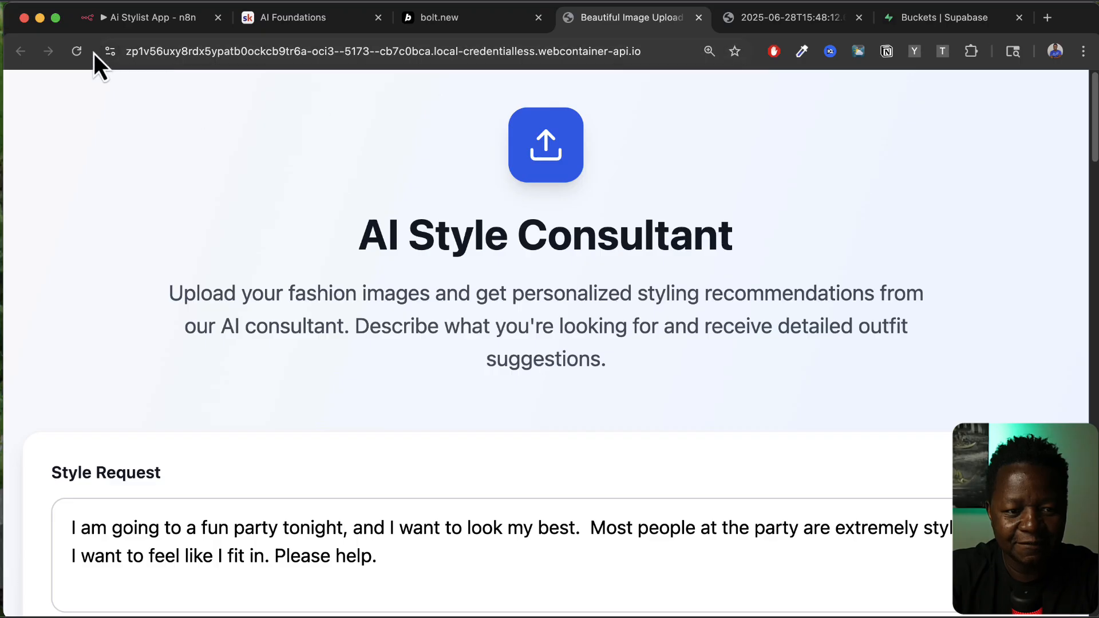
left_click(78, 52)
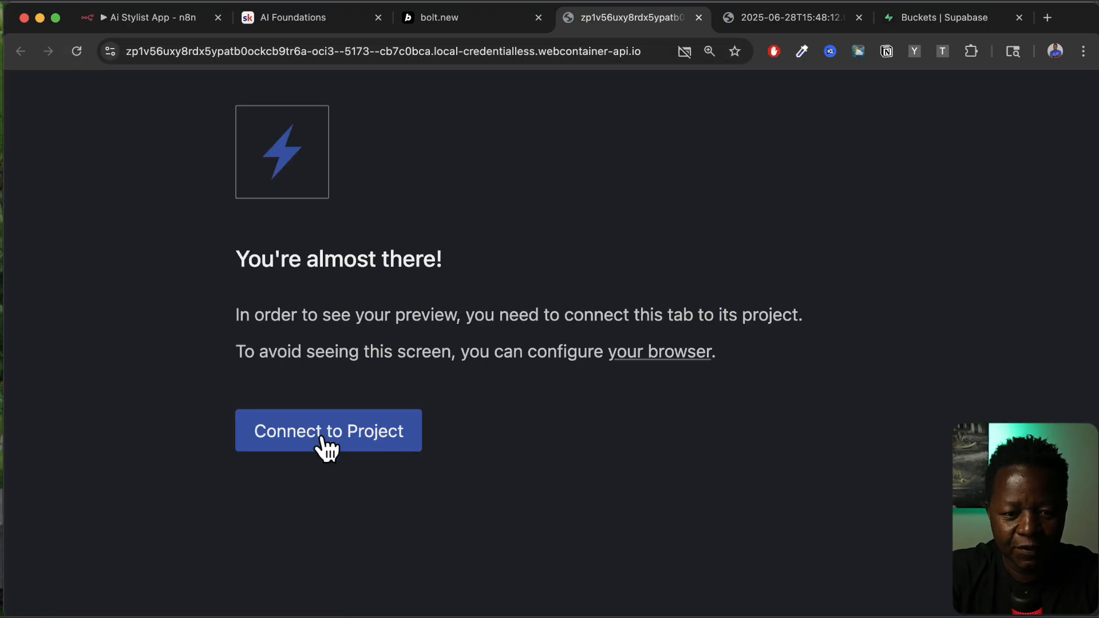
left_click(322, 437)
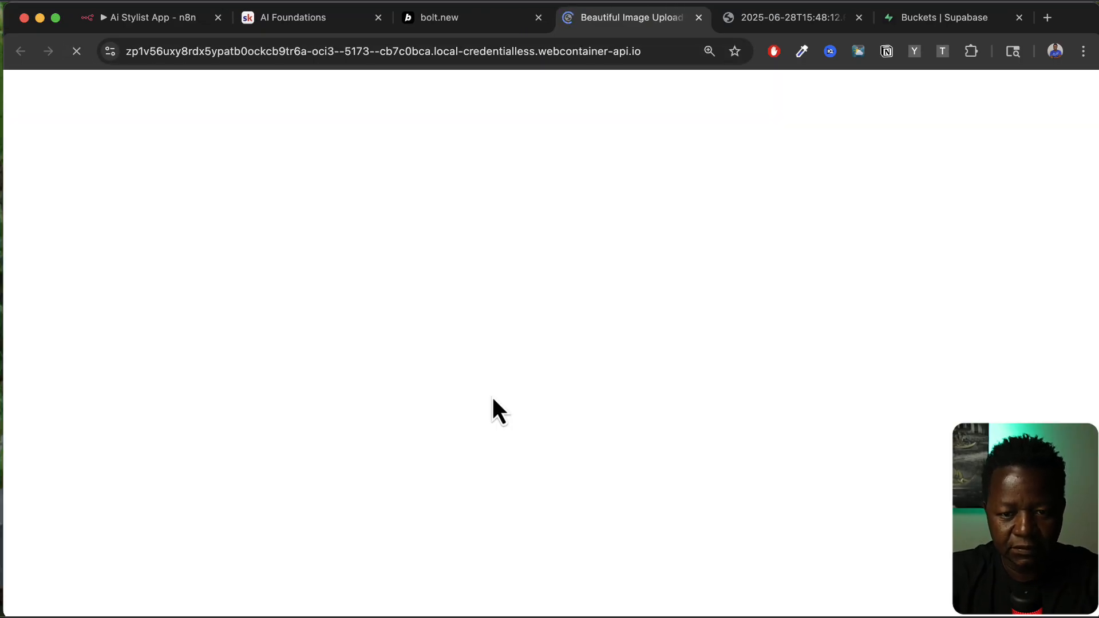
scroll(511, 290, "down", 7)
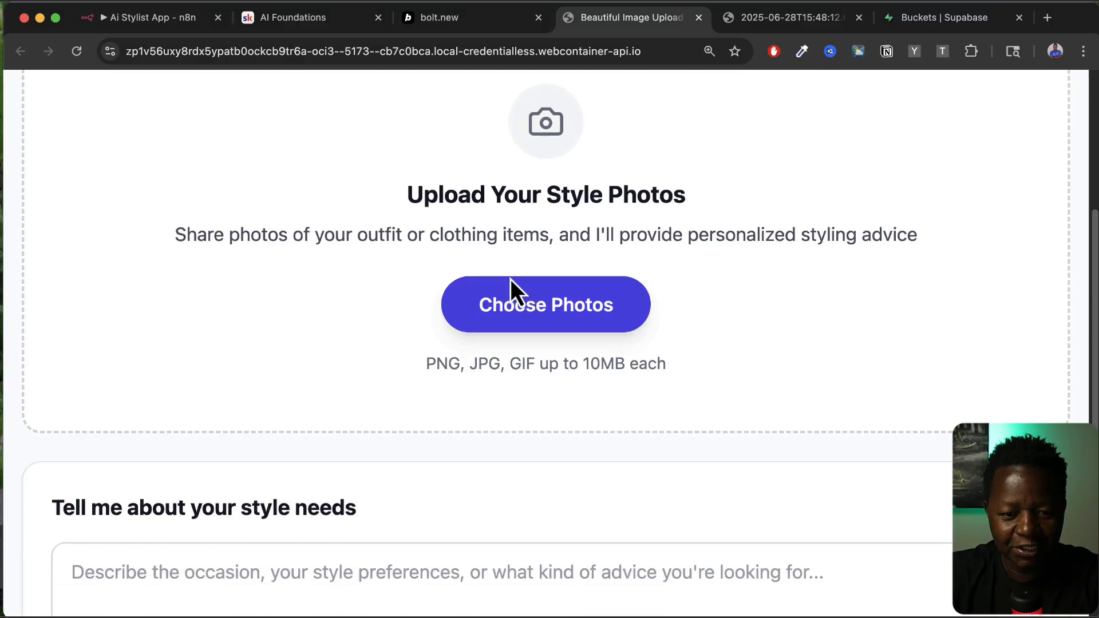
scroll(510, 278, "up", 7)
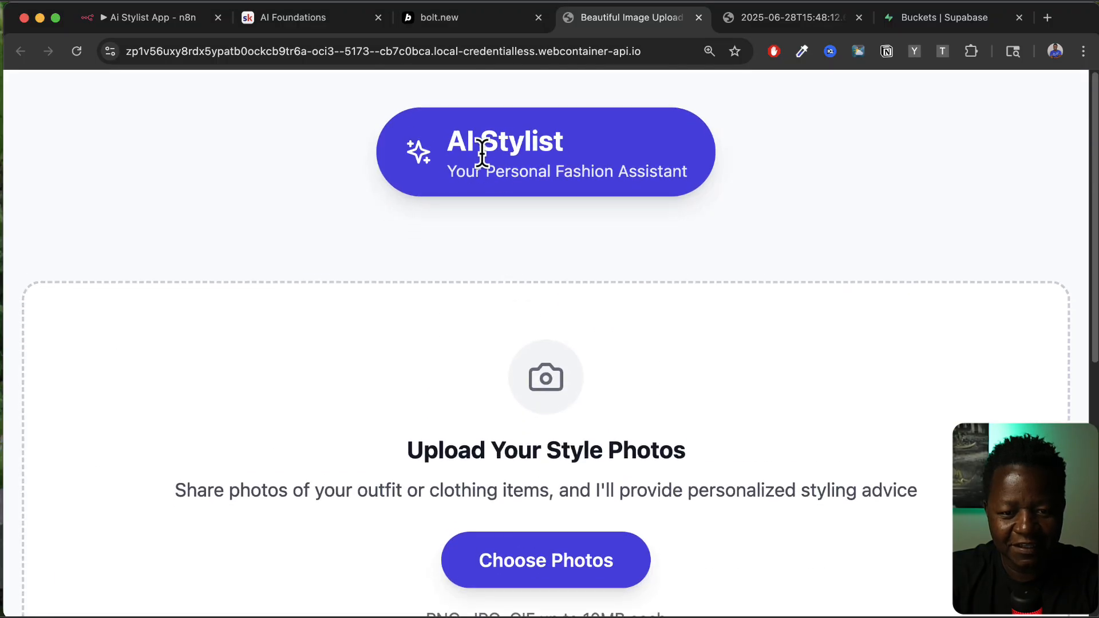
scroll(510, 252, "down", 5)
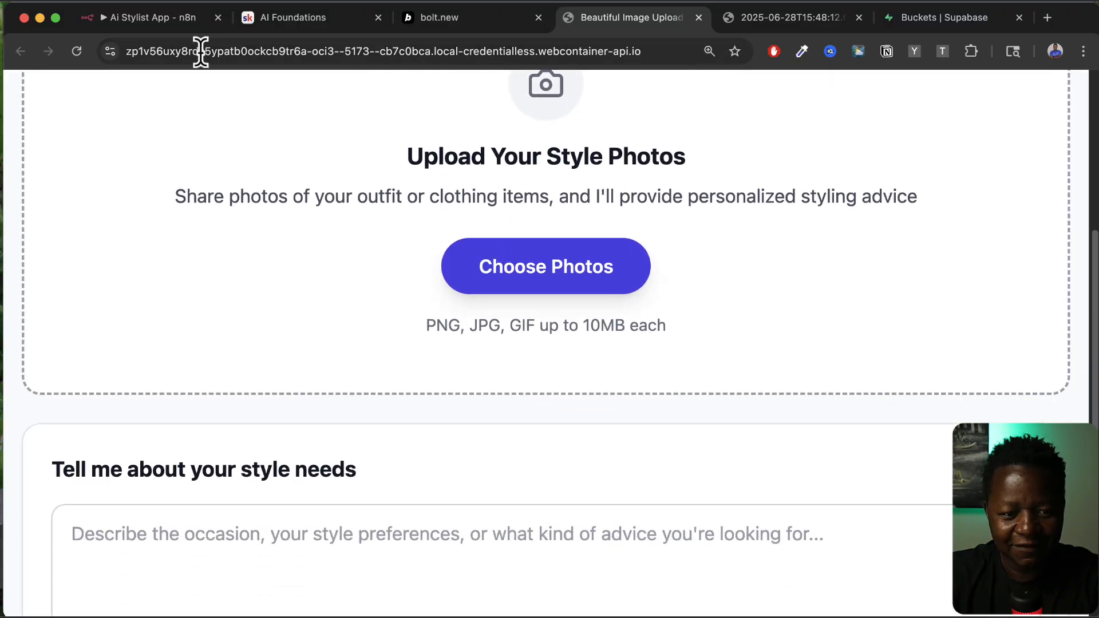
Step: Switch to the Ai Stylist App workflow in n8n and execute it so it listens for the webhook trigger
left_click(172, 23)
scroll(411, 403, "down", 1)
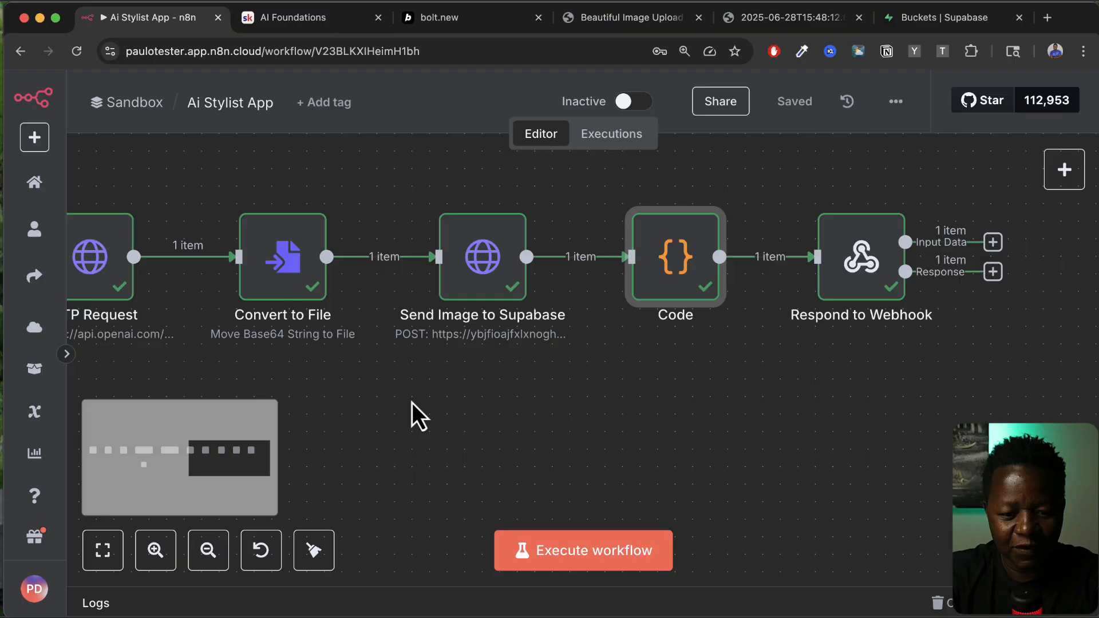
left_click(577, 555)
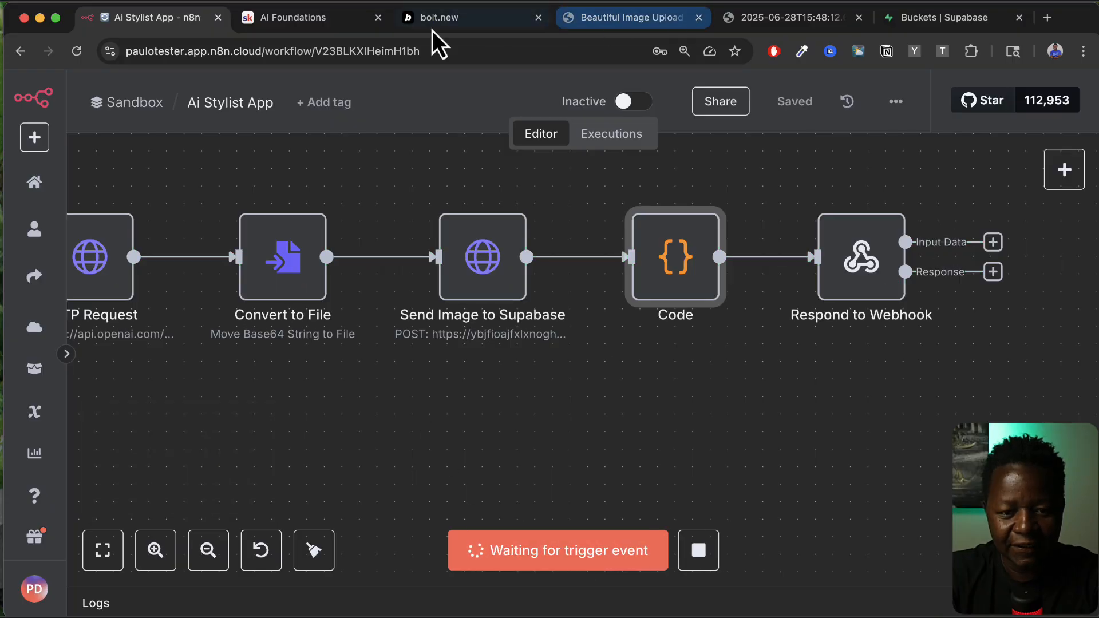
Step: Return to the AI Stylist app and enter "help me look good tonight" as the style needs
left_click(635, 18)
scroll(603, 444, "down", 3)
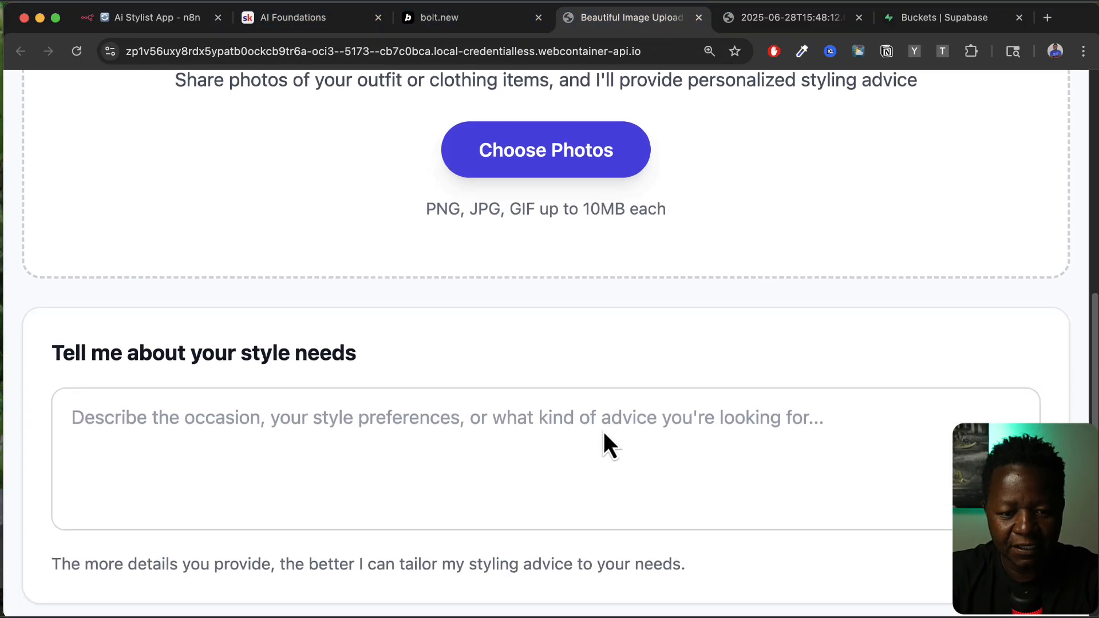
left_click(504, 386)
type("help me look good tonight")
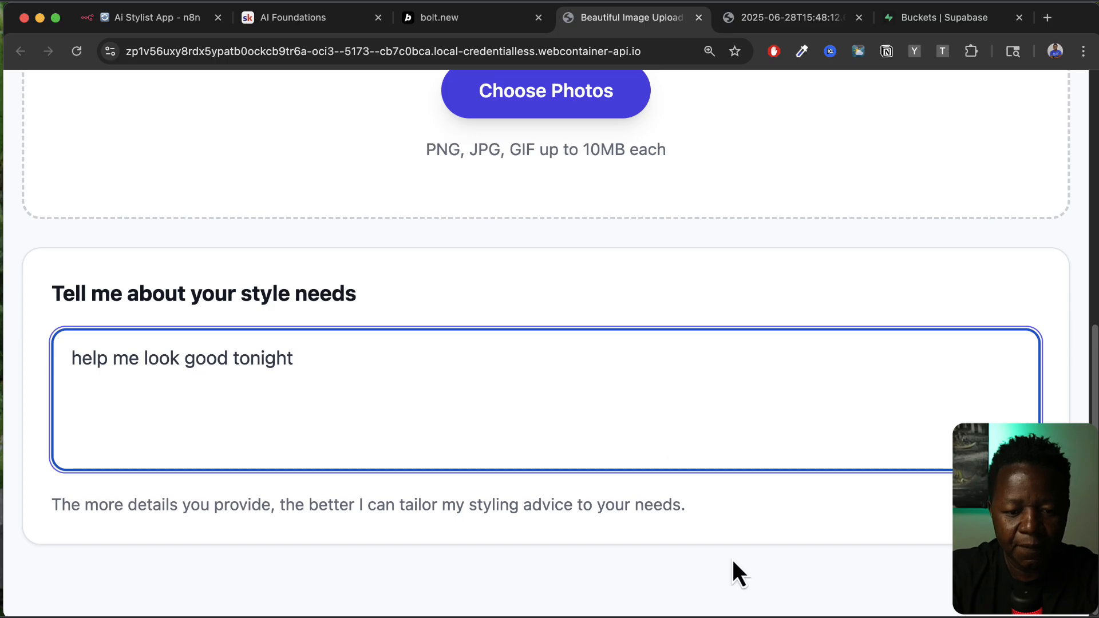
Step: Upload the green dress photo "Screenshot 2025-06-25 at 4.01.33 PM.png" from the Desktop and start analyzing all uploaded images
scroll(647, 429, "up", 4)
left_click(562, 284)
scroll(291, 353, "down", 10)
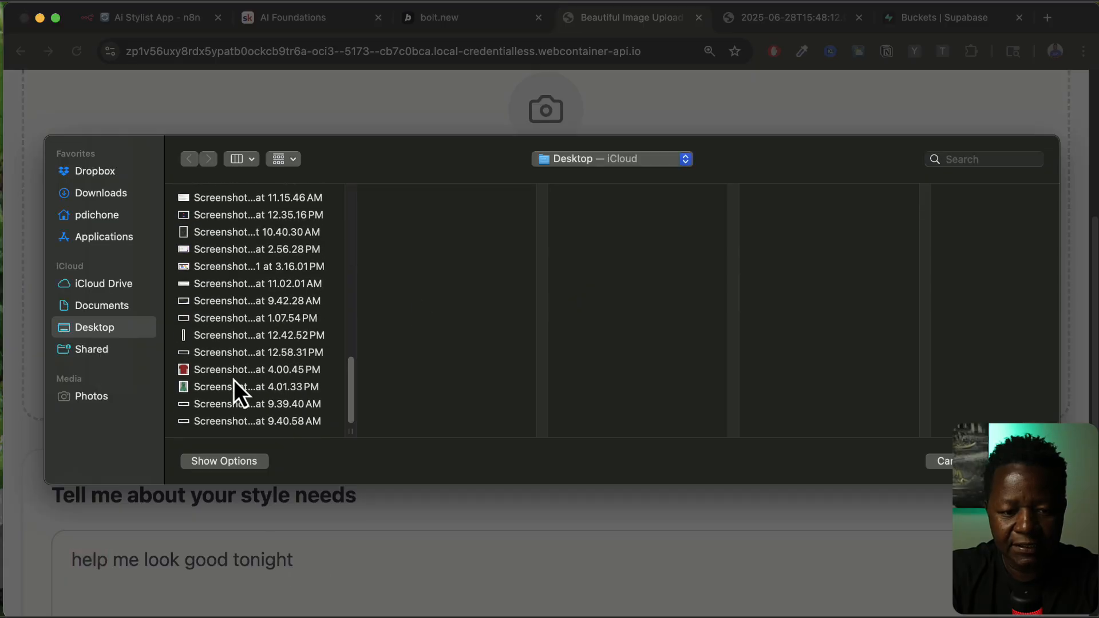
left_click(232, 387)
left_click(1017, 461)
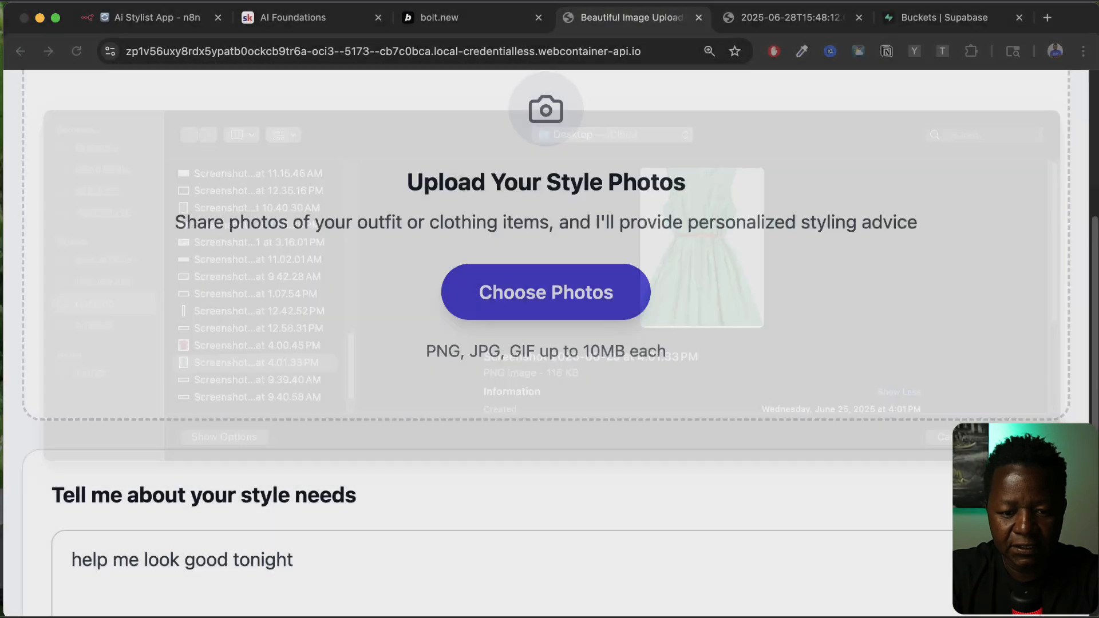
scroll(599, 453, "down", 8)
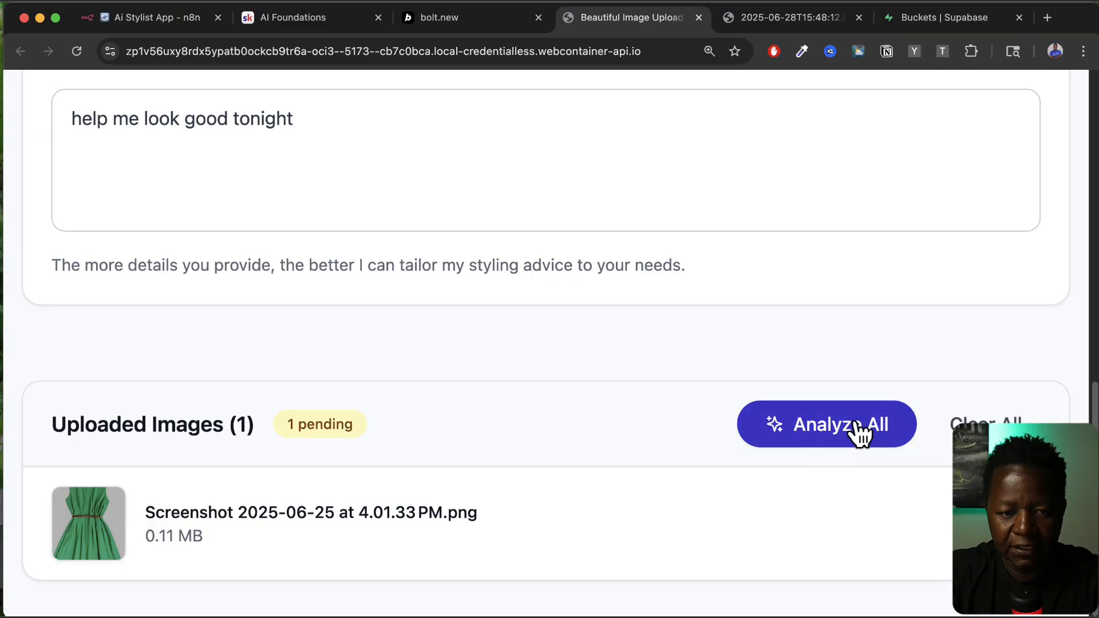
left_click(821, 422)
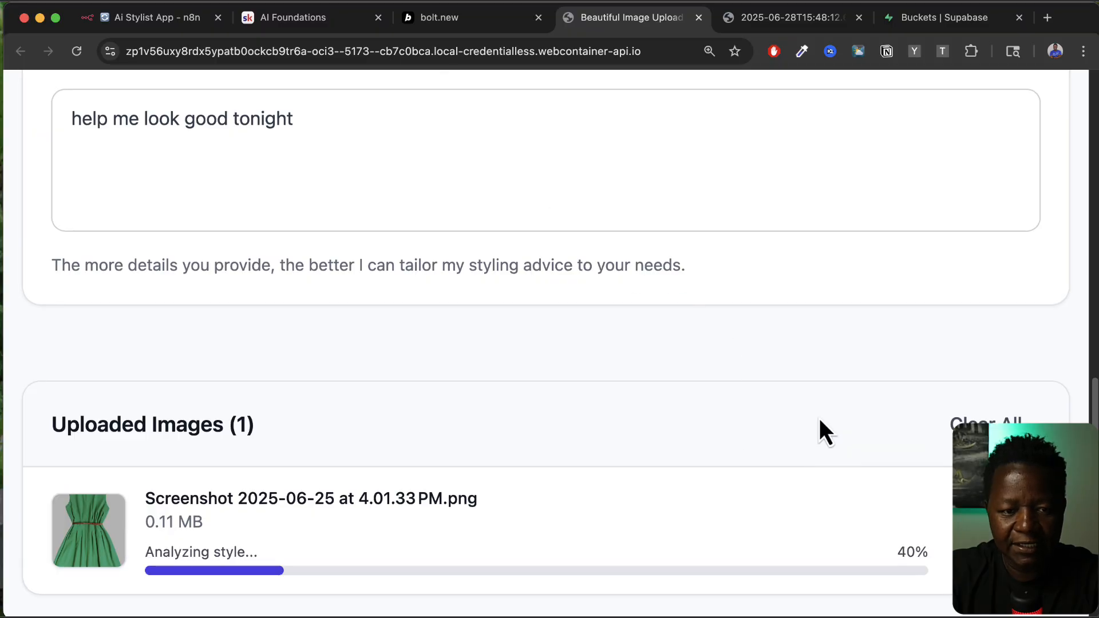
Step: Monitor the n8n workflow run from the Webhook node through to the Code node, checking the app's analysis progress in between
left_click(155, 26)
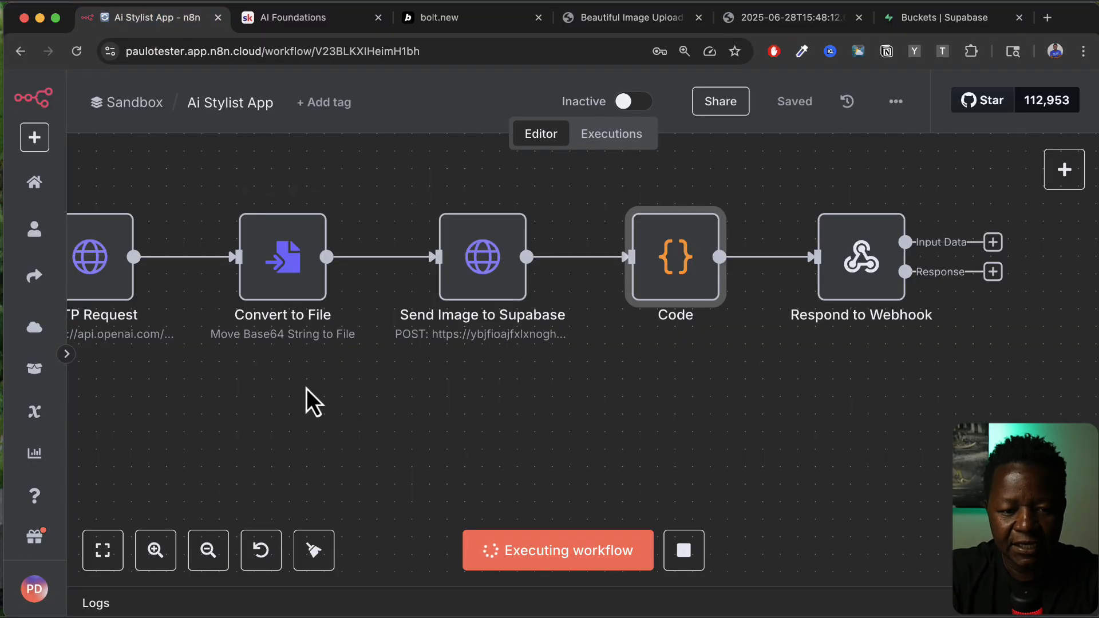
scroll(307, 395, "left", 10)
scroll(218, 315, "left", 5)
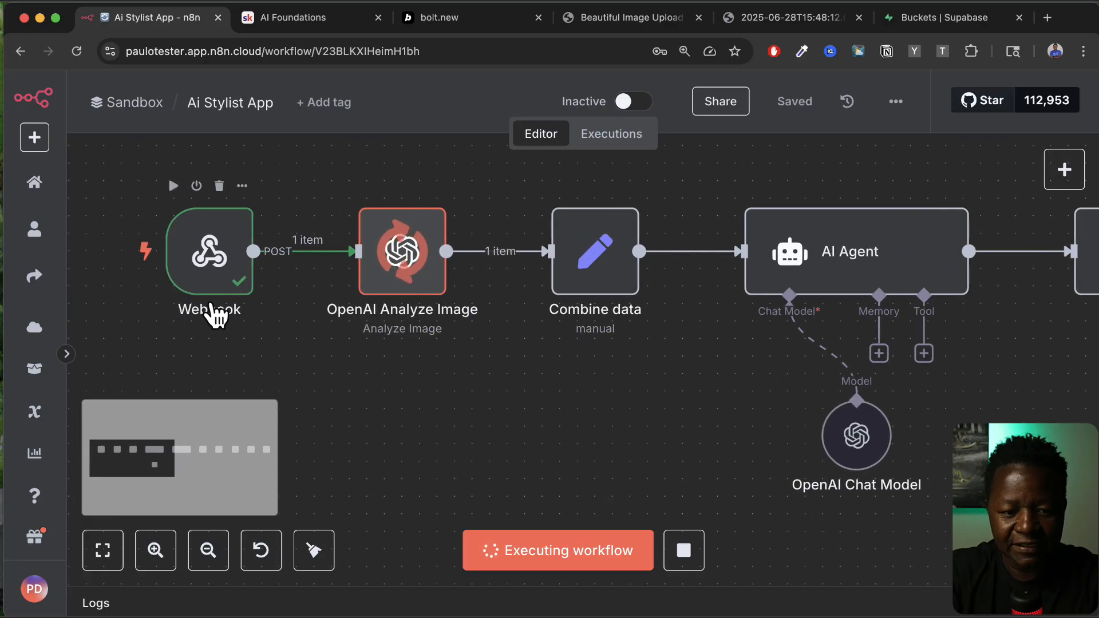
left_click(607, 18)
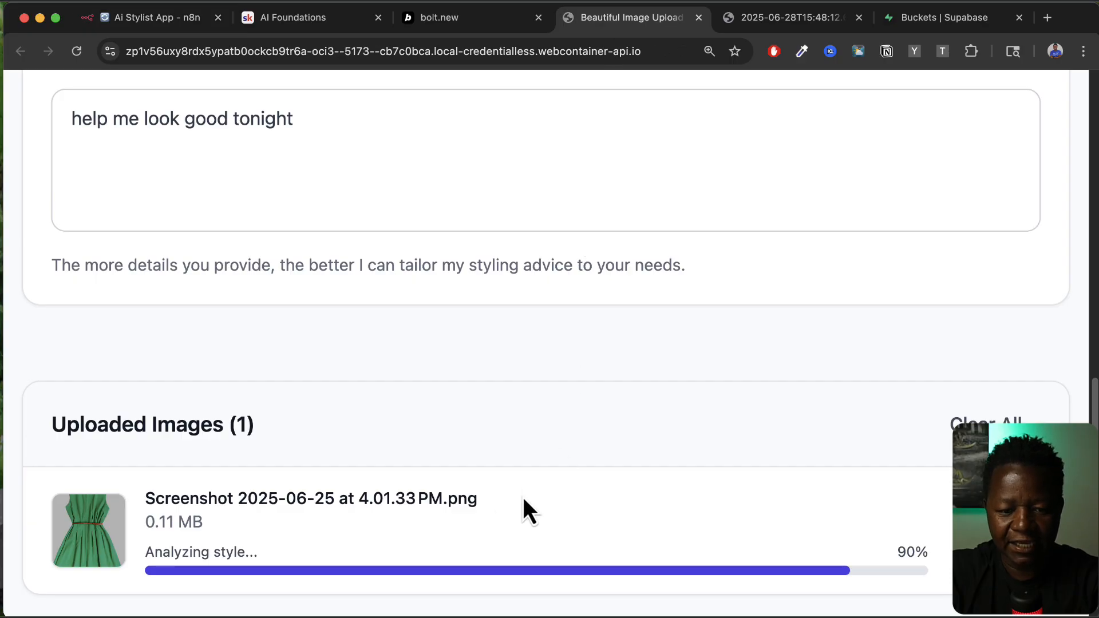
scroll(522, 496, "down", 1)
scroll(399, 406, "up", 5)
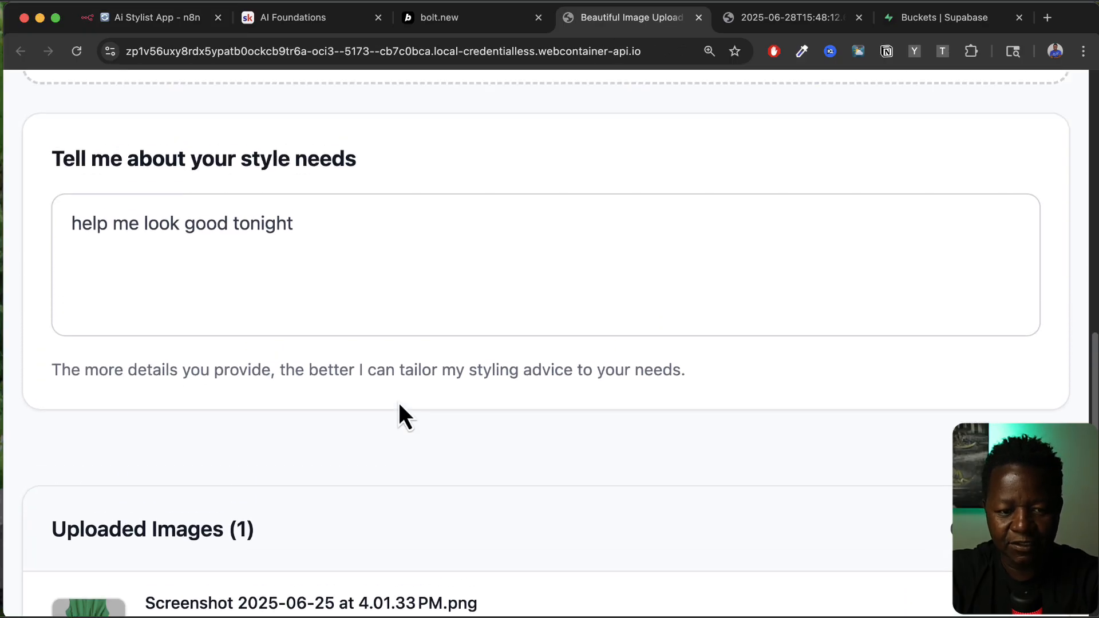
key("super+1")
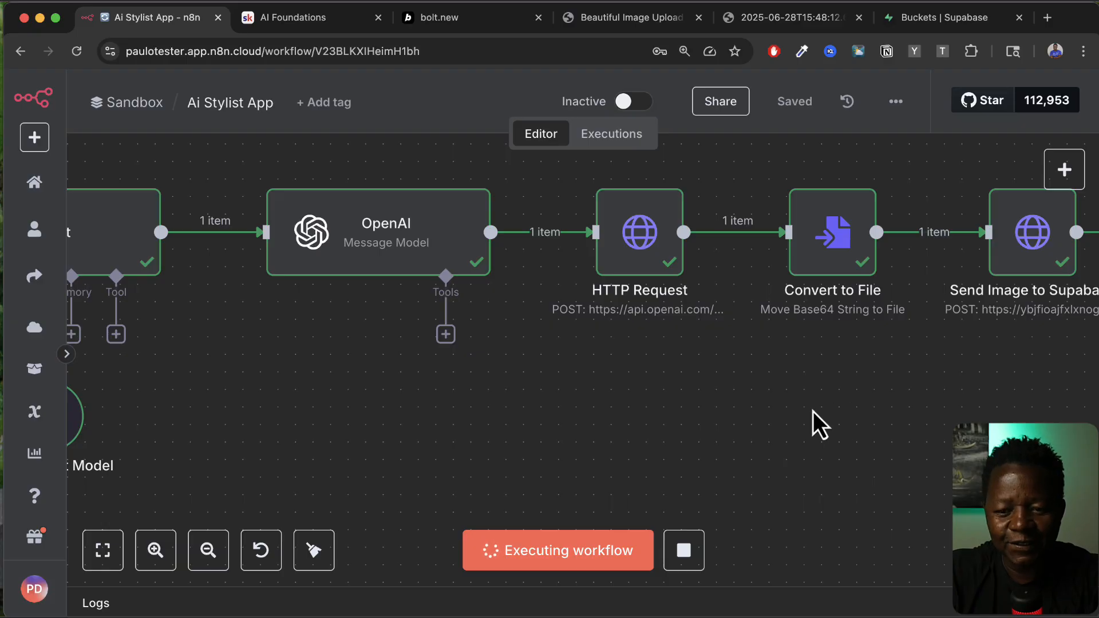
scroll(813, 422, "right", 10)
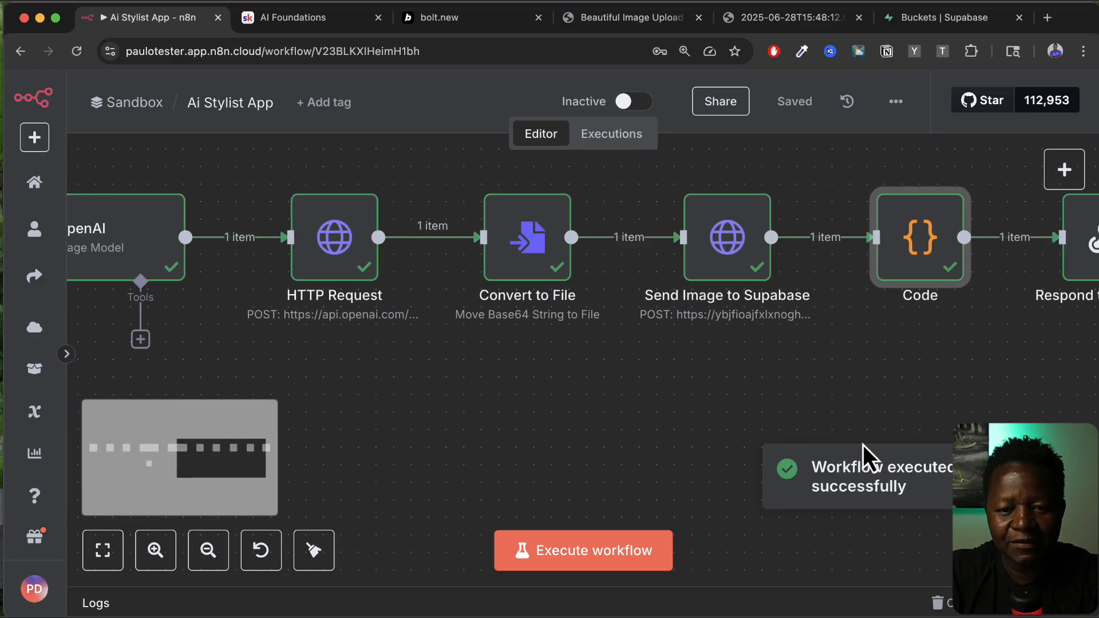
Step: Return to the app and examine the style advice results and the generated style visualization
left_click(620, 9)
scroll(498, 373, "down", 4)
scroll(498, 375, "down", 5)
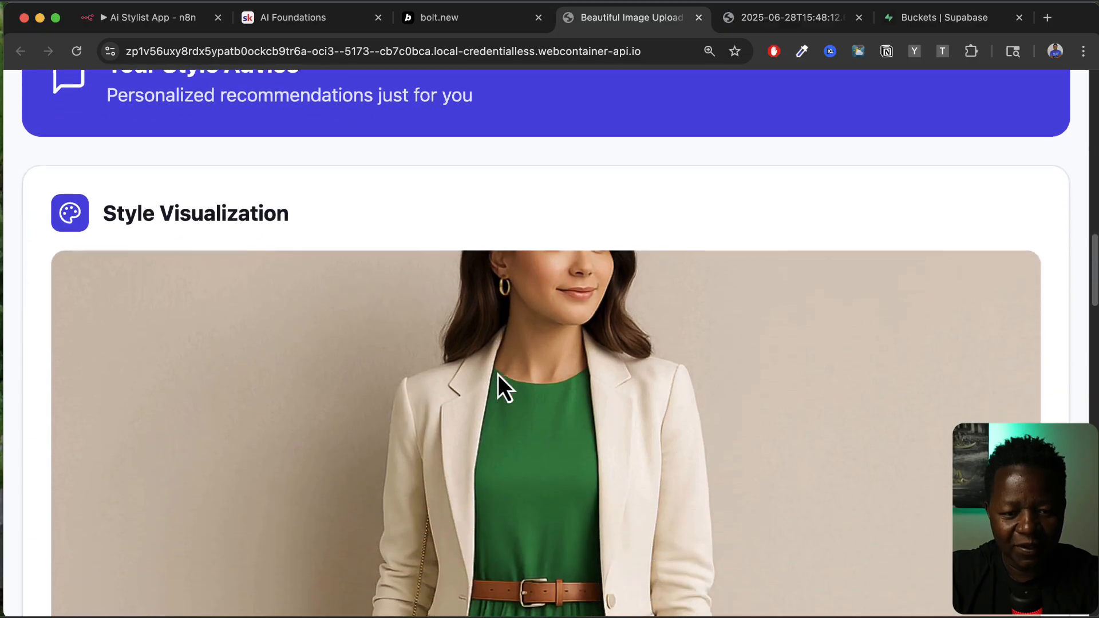
scroll(646, 434, "down", 4)
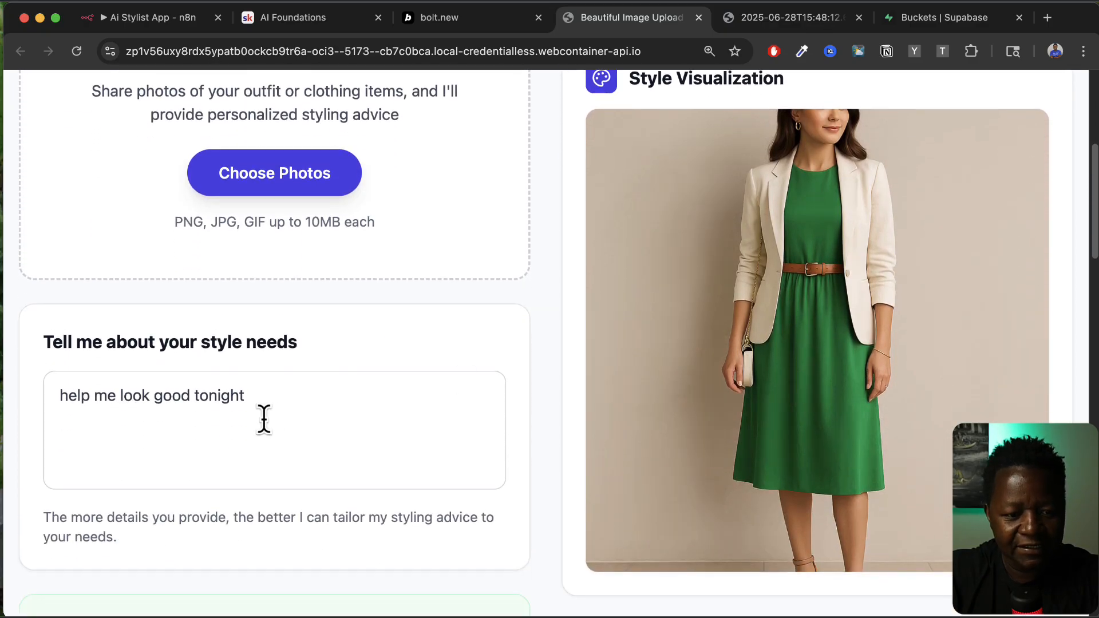
Step: Read the green dress's styling recommendations through the final thoughts and the uploaded images list
scroll(223, 435, "down", 5)
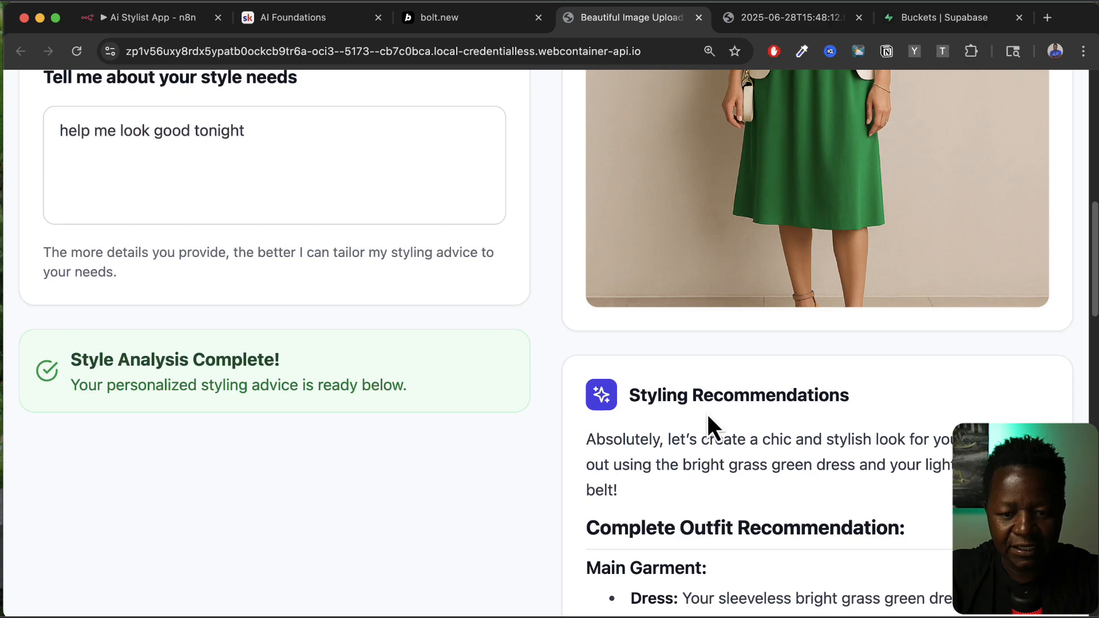
scroll(708, 414, "down", 5)
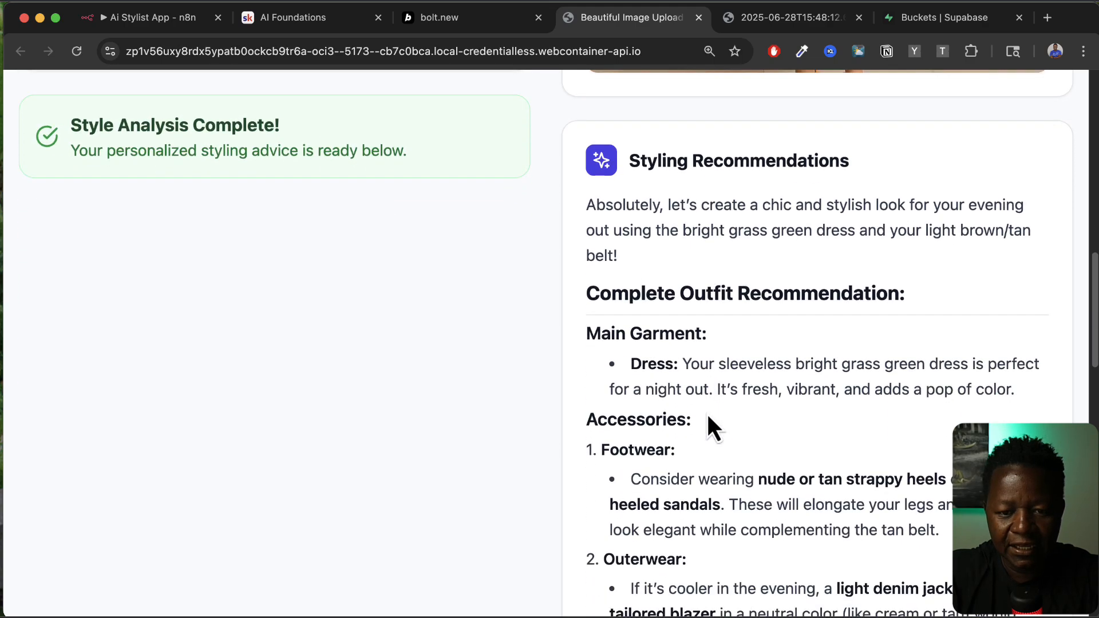
left_click_drag(666, 205, 618, 255)
scroll(859, 424, "down", 15)
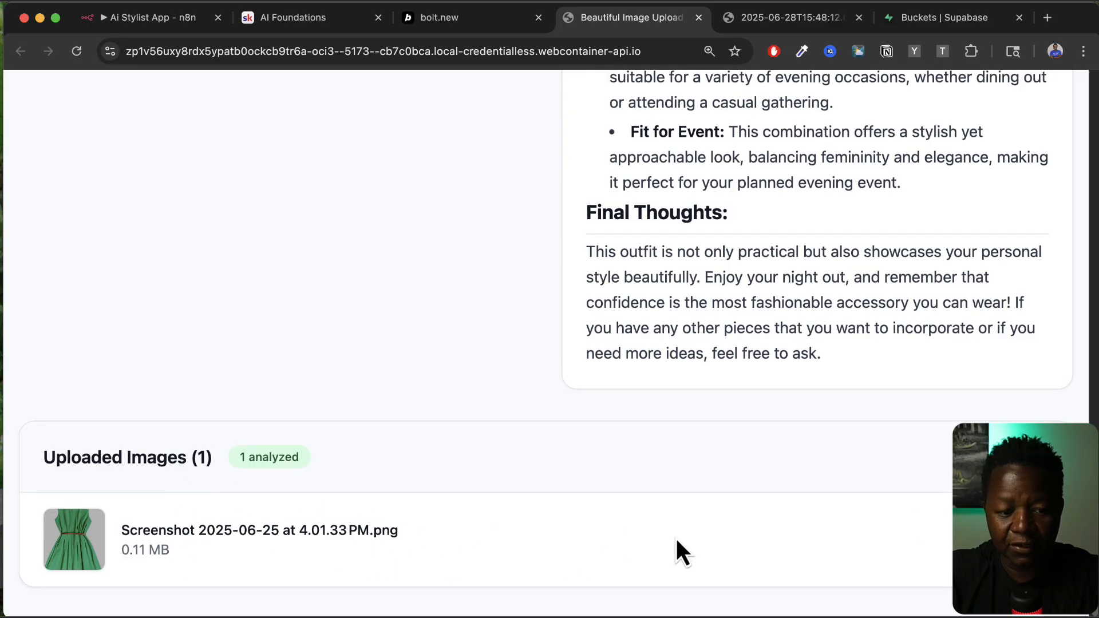
scroll(659, 458, "up", 15)
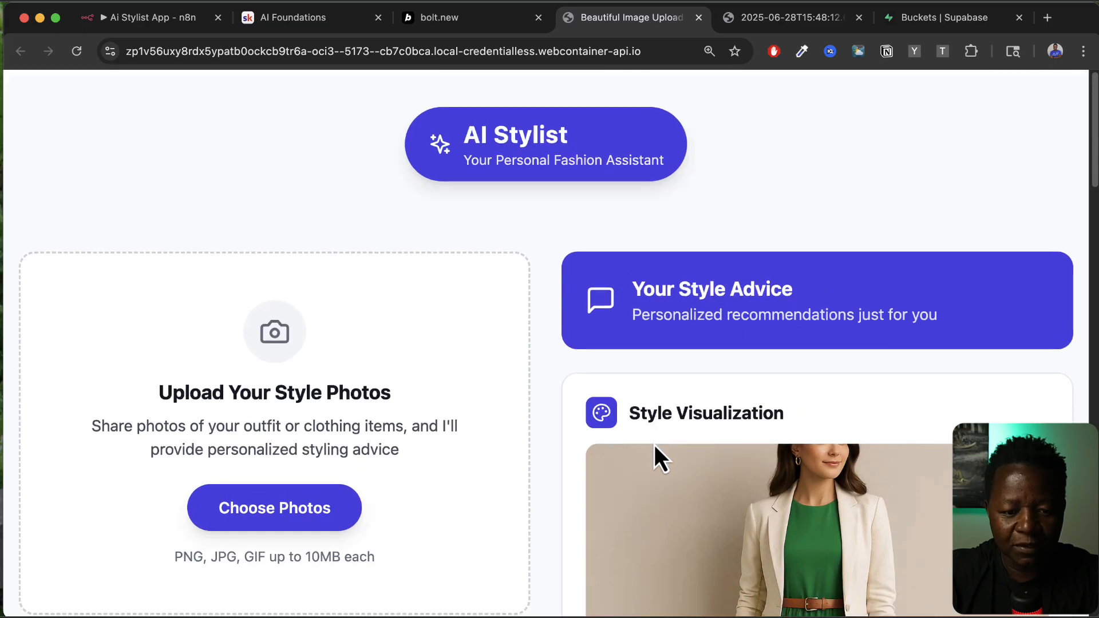
Step: Upload the red T-shirt photo "Screenshot 2025-06-25 at 4.00.45 PM.png" from the Desktop and check the uploaded images list for it
left_click(269, 506)
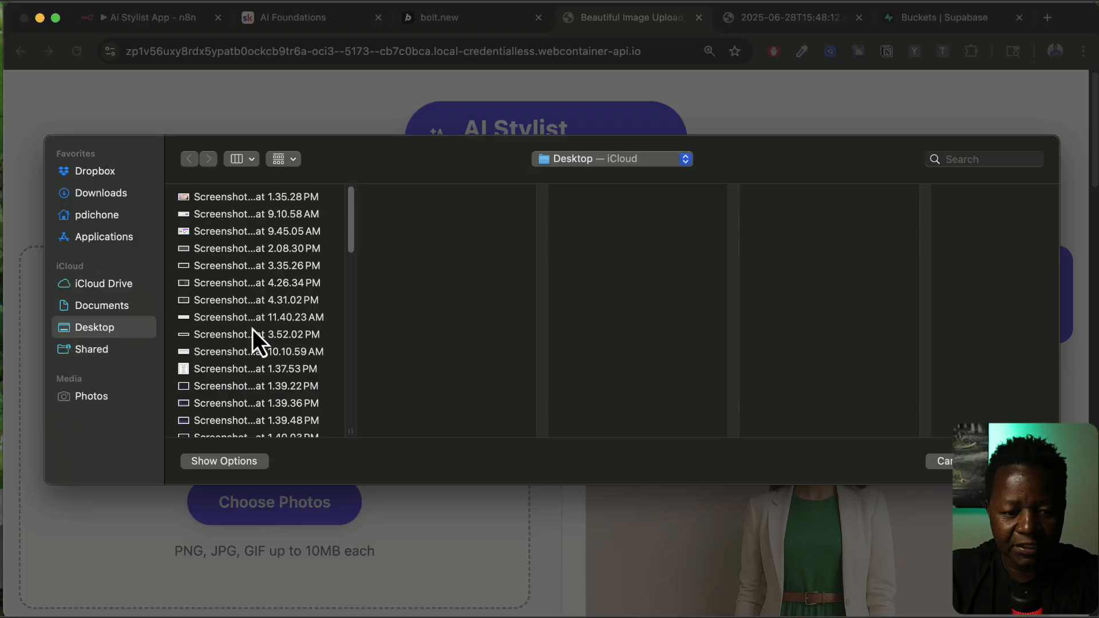
scroll(253, 329, "down", 10)
left_click(220, 370)
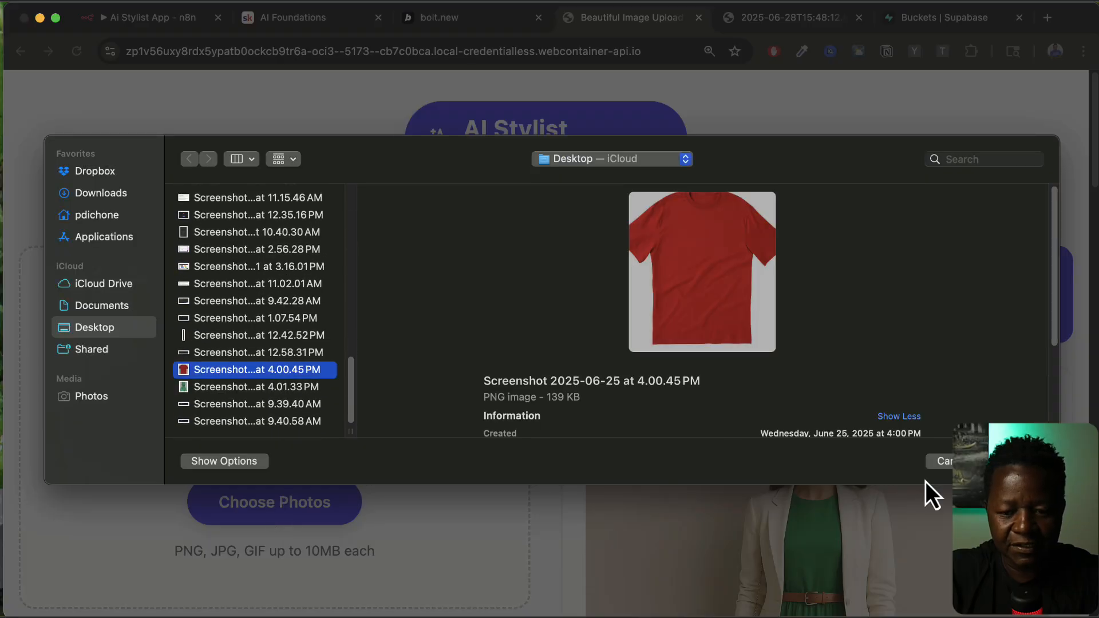
left_click(942, 461)
scroll(470, 411, "down", 10)
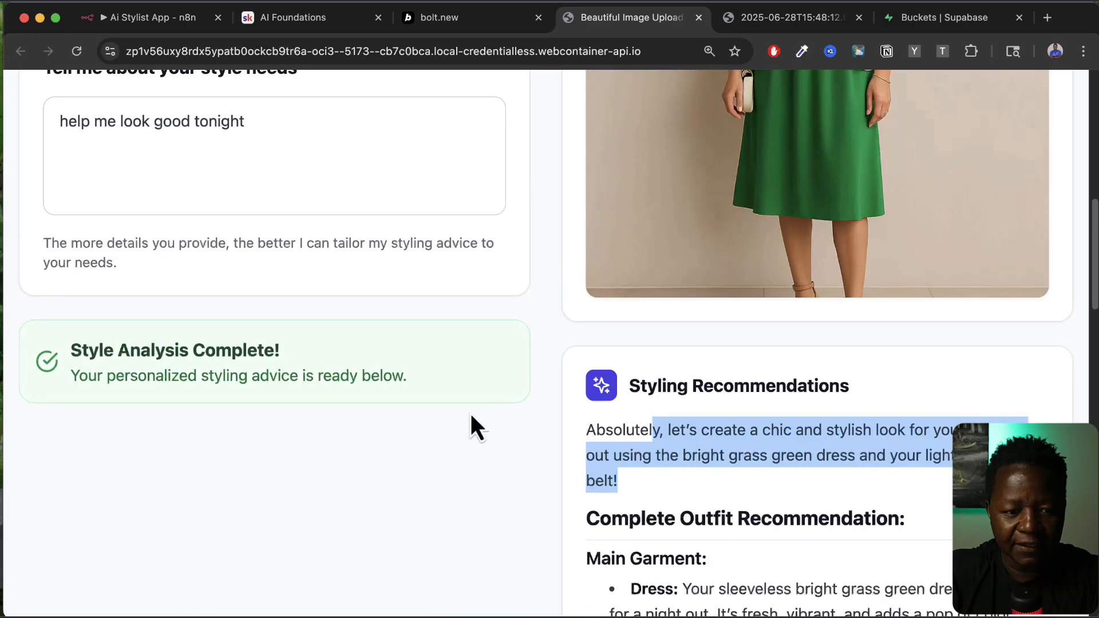
scroll(346, 353, "up", 2)
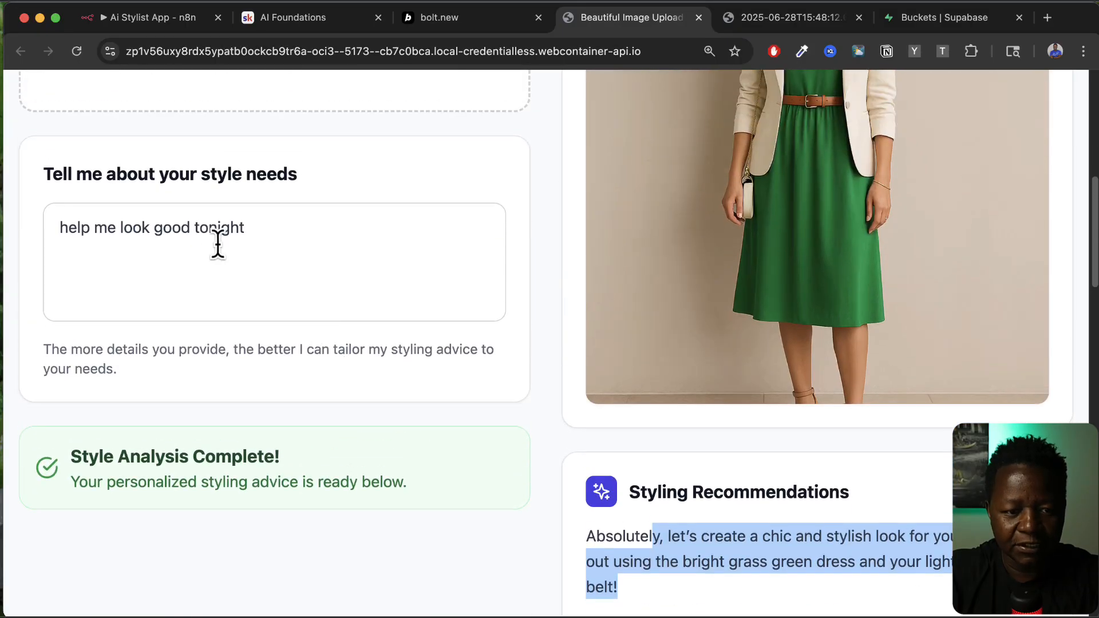
left_click(146, 26)
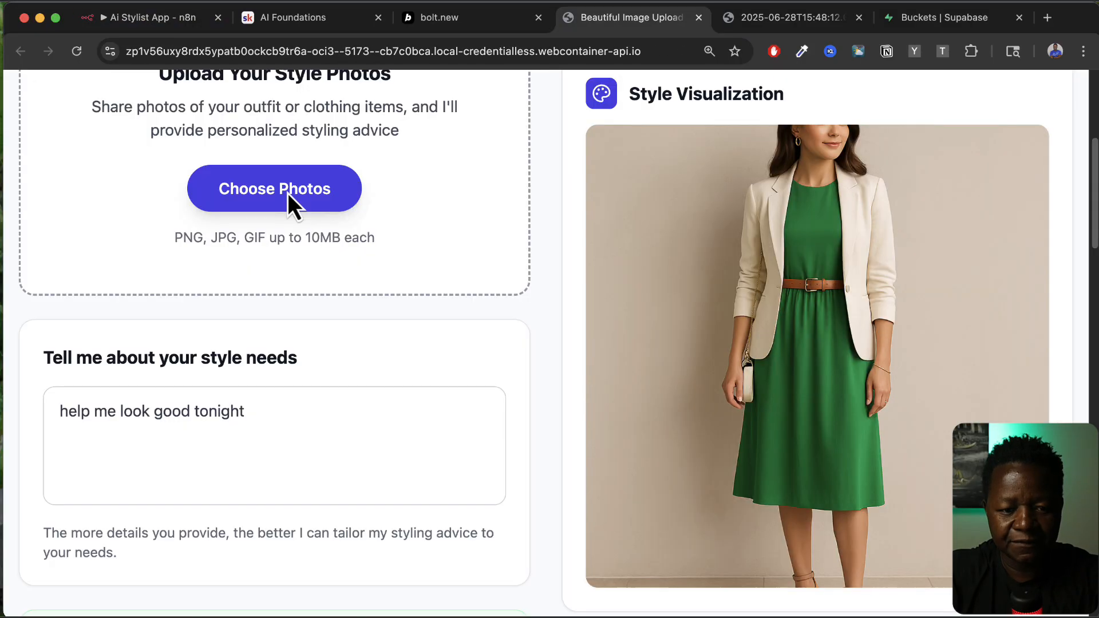
left_click(289, 201)
scroll(262, 435, "down", 15)
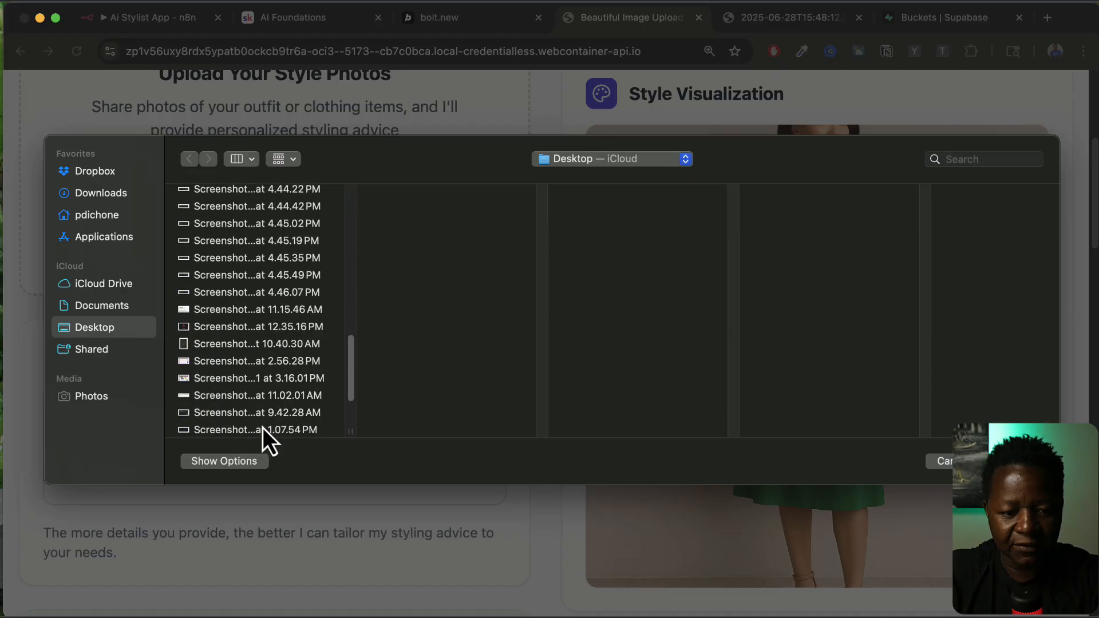
left_click(942, 461)
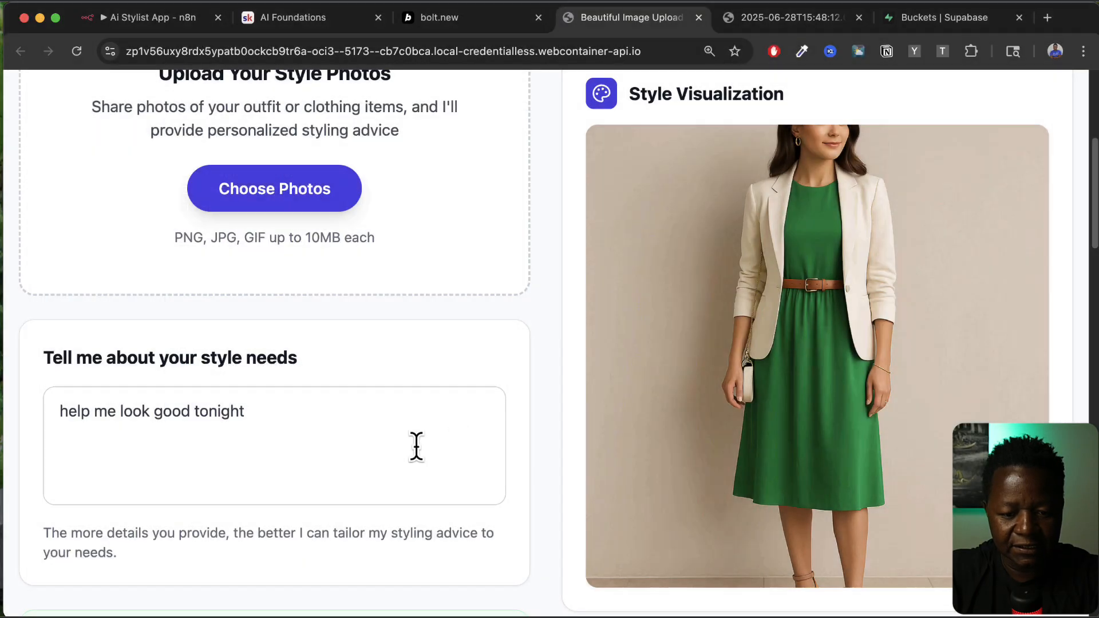
scroll(417, 447, "down", 10)
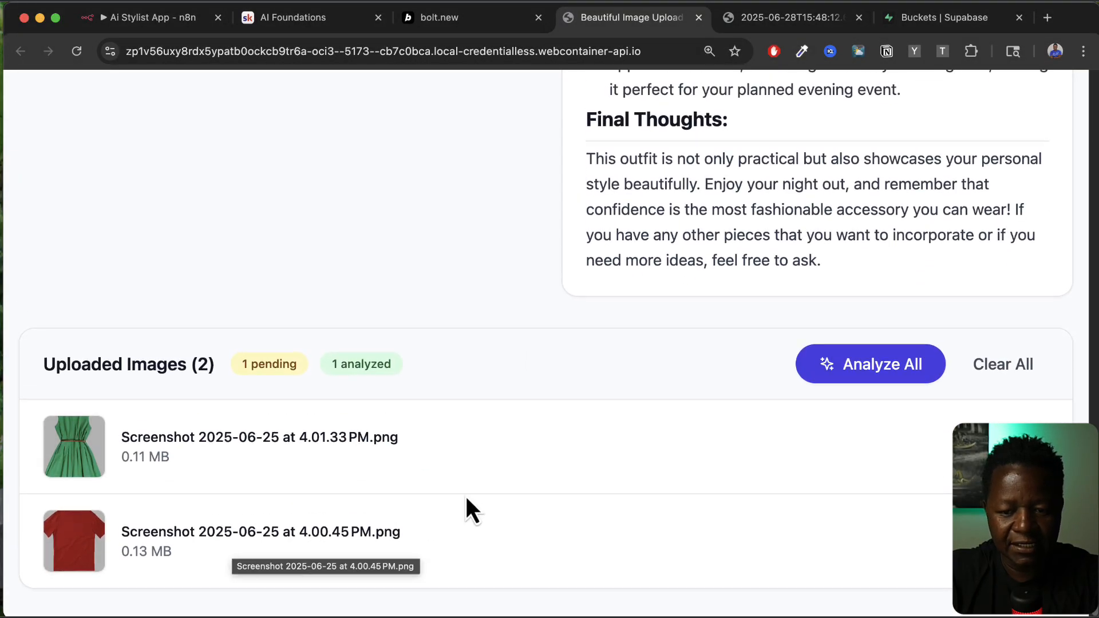
Step: Remove the green dress photo from the uploaded images, keeping only the red T-shirt photo
scroll(710, 466, "up", 4)
scroll(710, 466, "down", 3)
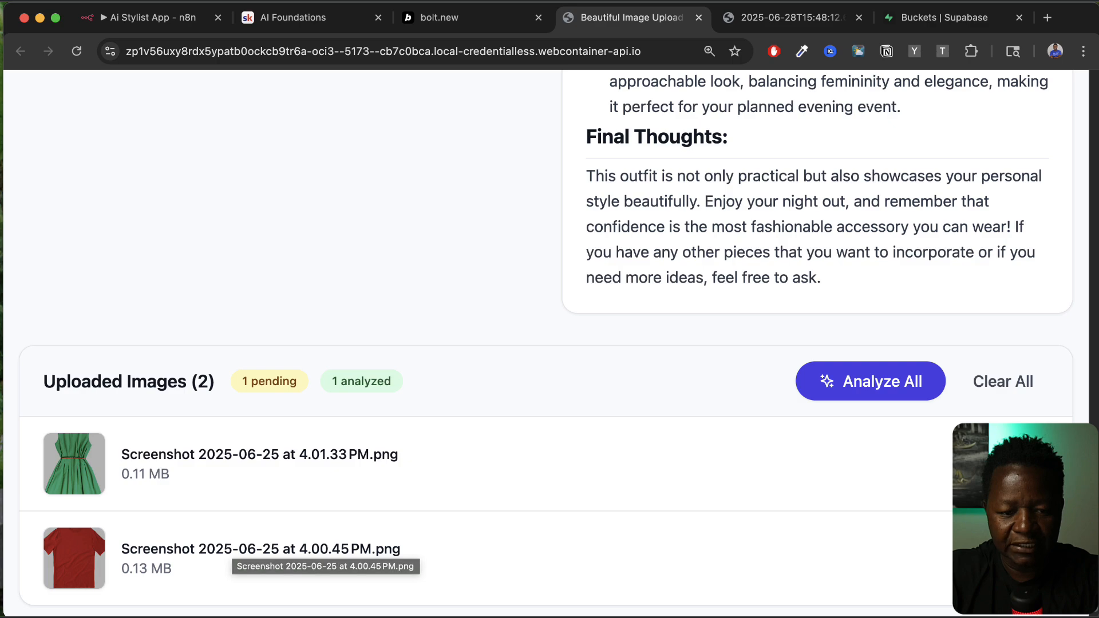
left_click(907, 469)
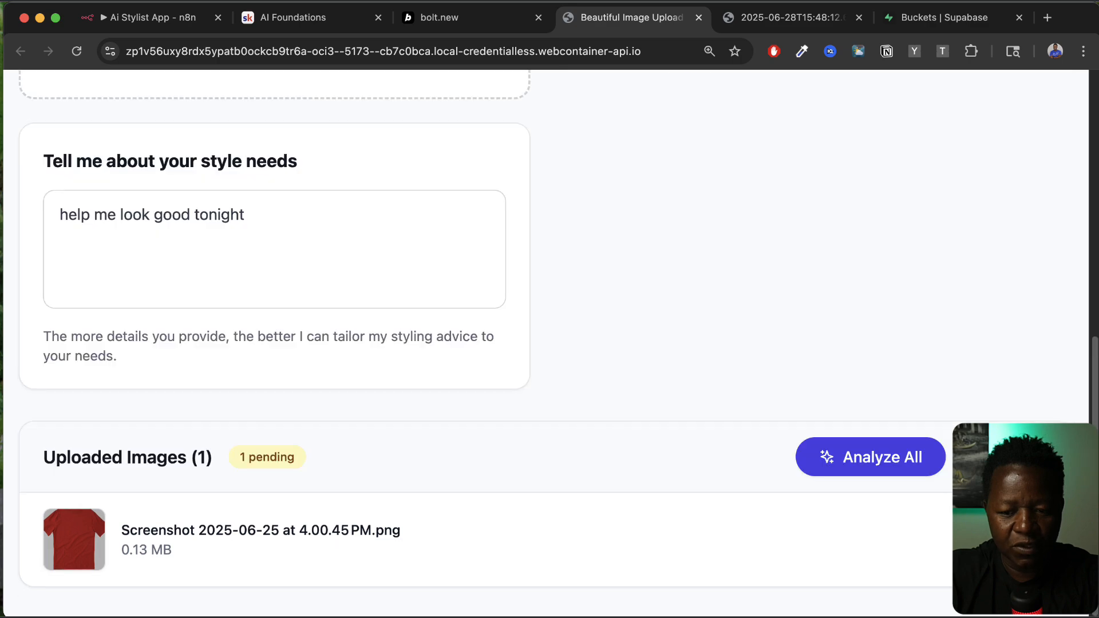
Step: Execute the Ai Stylist App workflow in n8n and start analyzing the red T-shirt photo in the app
left_click(899, 466)
key("super+1")
left_click(569, 567)
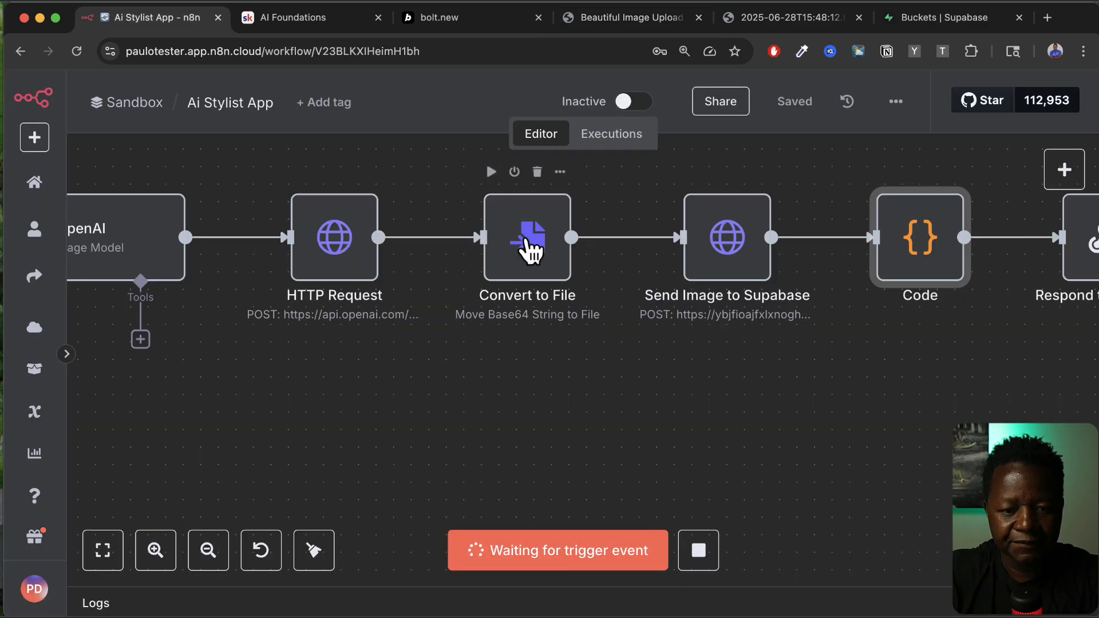
key("super+4")
Step: Check the workflow execution in n8n, then the photo's analysis progress in the AI Stylist app
left_click(176, 26)
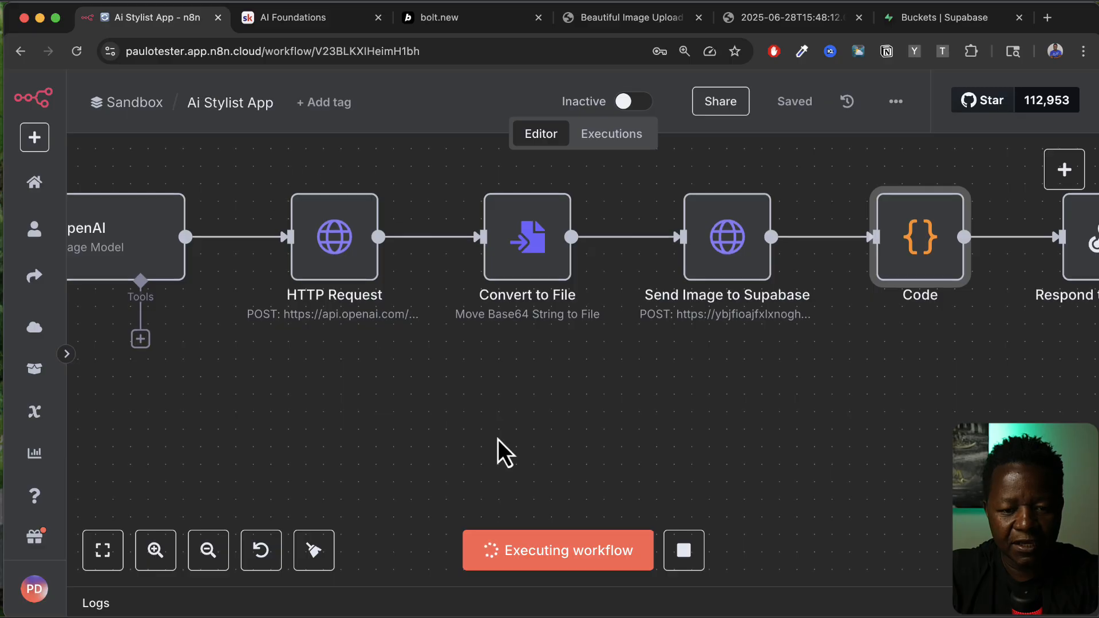
scroll(498, 440, "left", 5)
key("super+4")
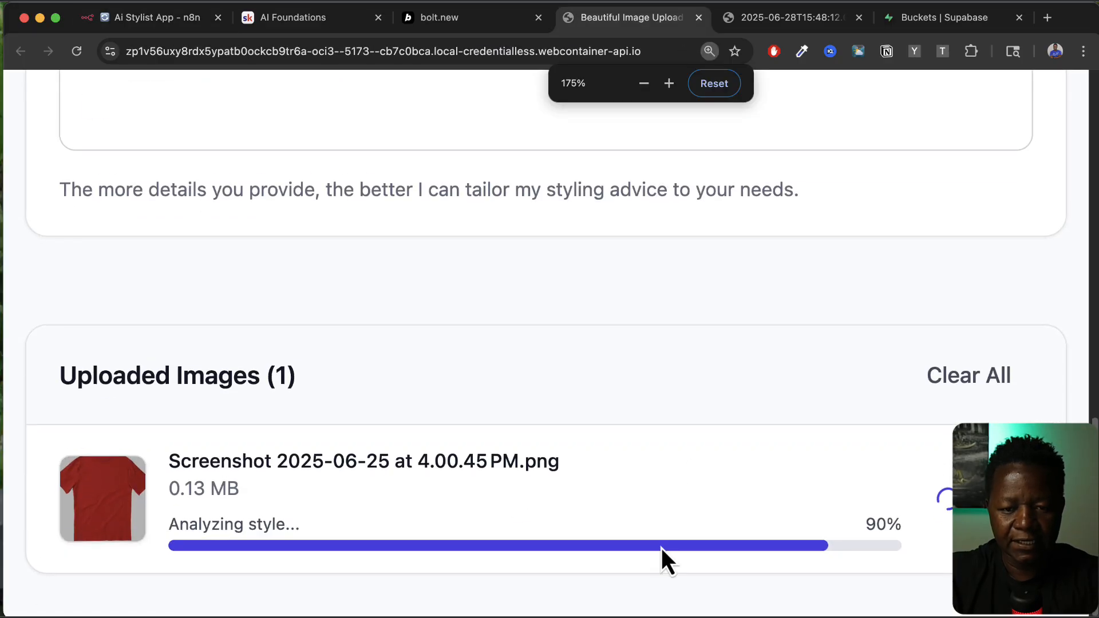
Step: Examine the style visualization generated for the red T-shirt
scroll(673, 355, "down", 10)
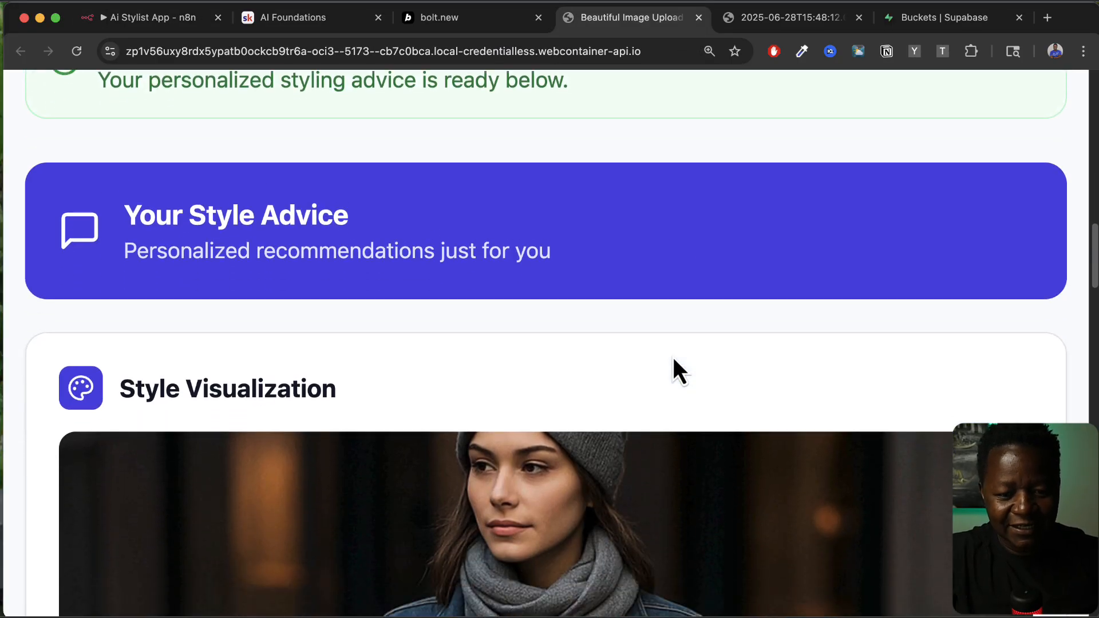
scroll(673, 357, "up", 2)
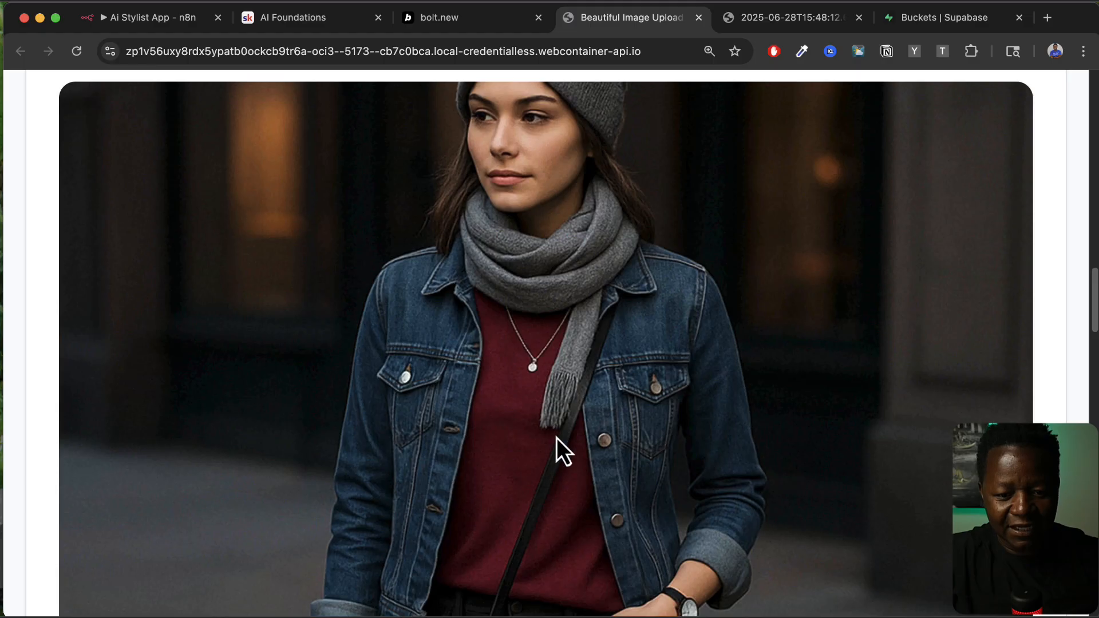
scroll(559, 317, "down", 5)
scroll(532, 356, "up", 4)
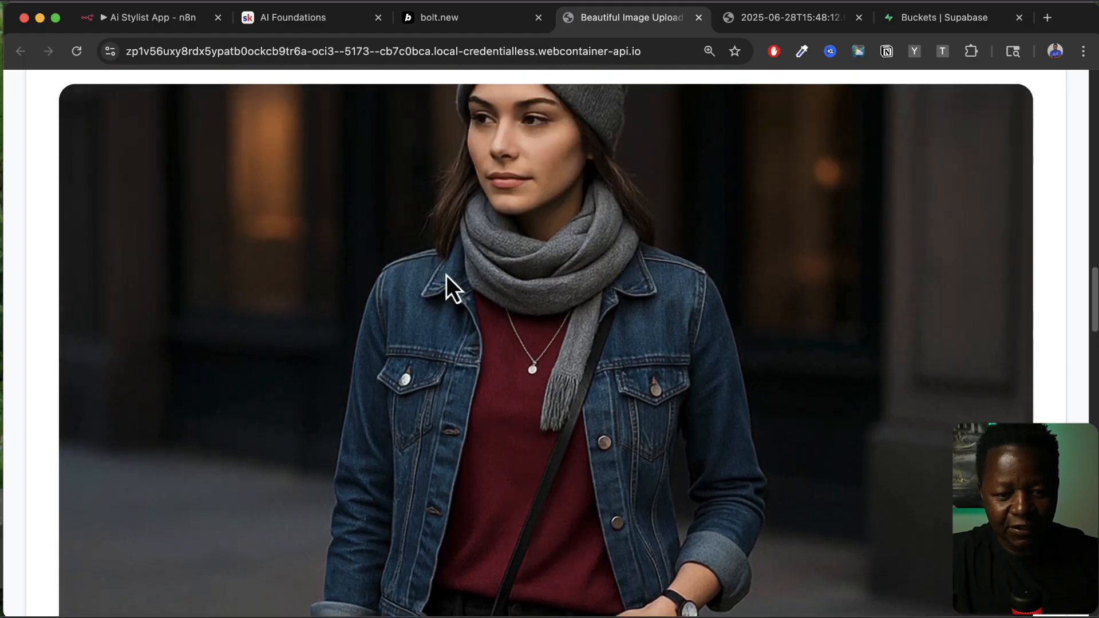
Step: Read the red T-shirt's styling recommendations from the outfit combination to the closing advice and uploaded images list
scroll(561, 349, "down", 15)
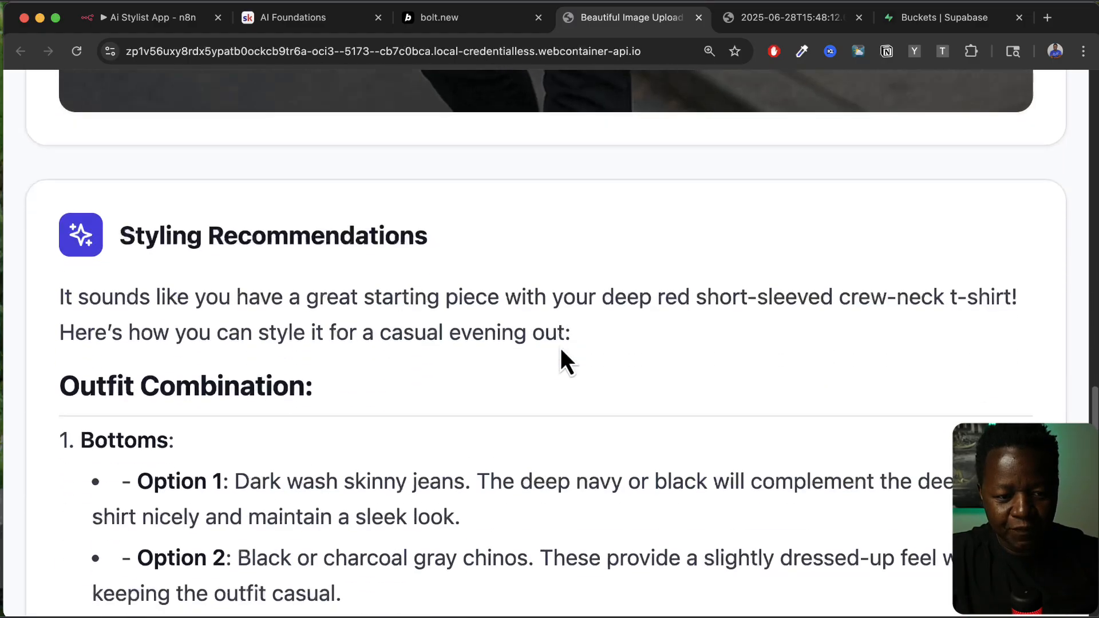
scroll(385, 442, "down", 15)
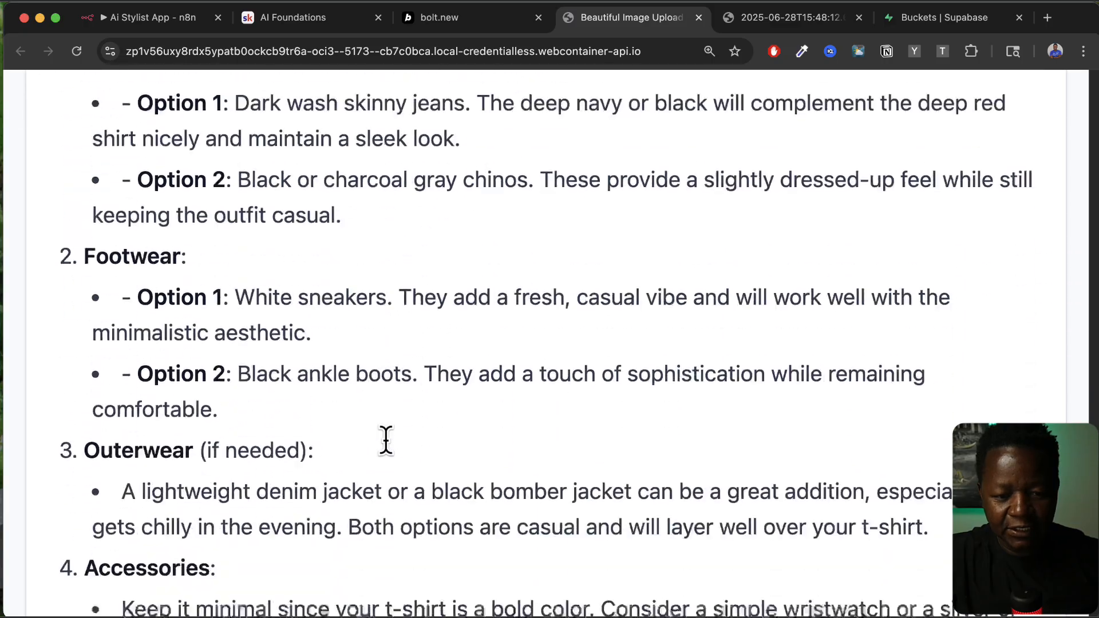
scroll(387, 443, "down", 9)
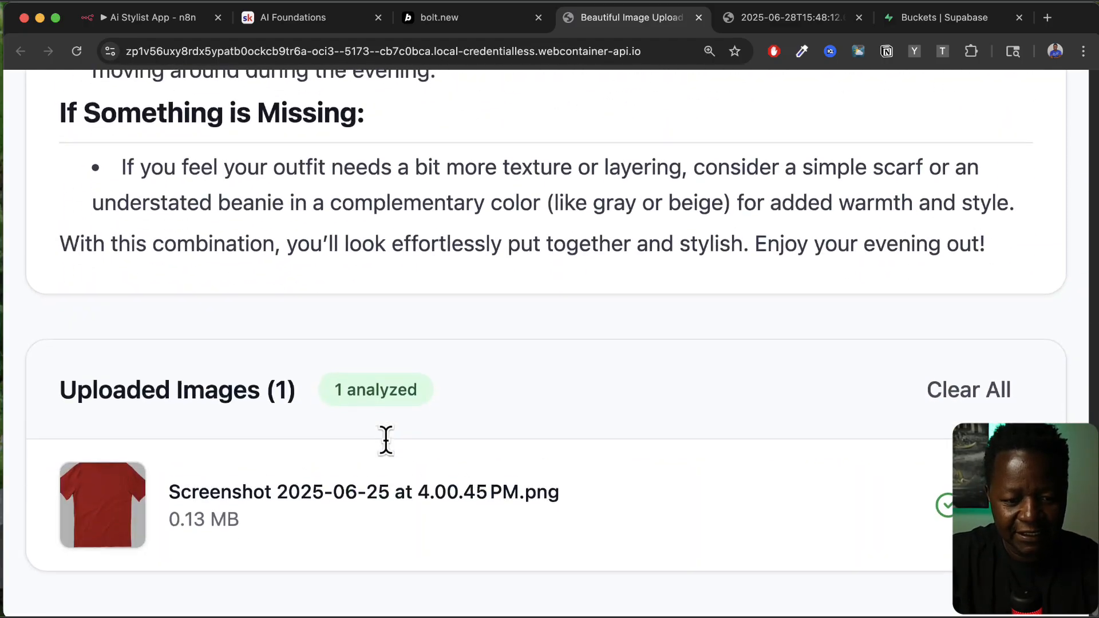
scroll(355, 515, "up", 9)
Step: Return to the red T-shirt's style visualization and compare the pictured outfit with the written advice
scroll(380, 512, "up", 20)
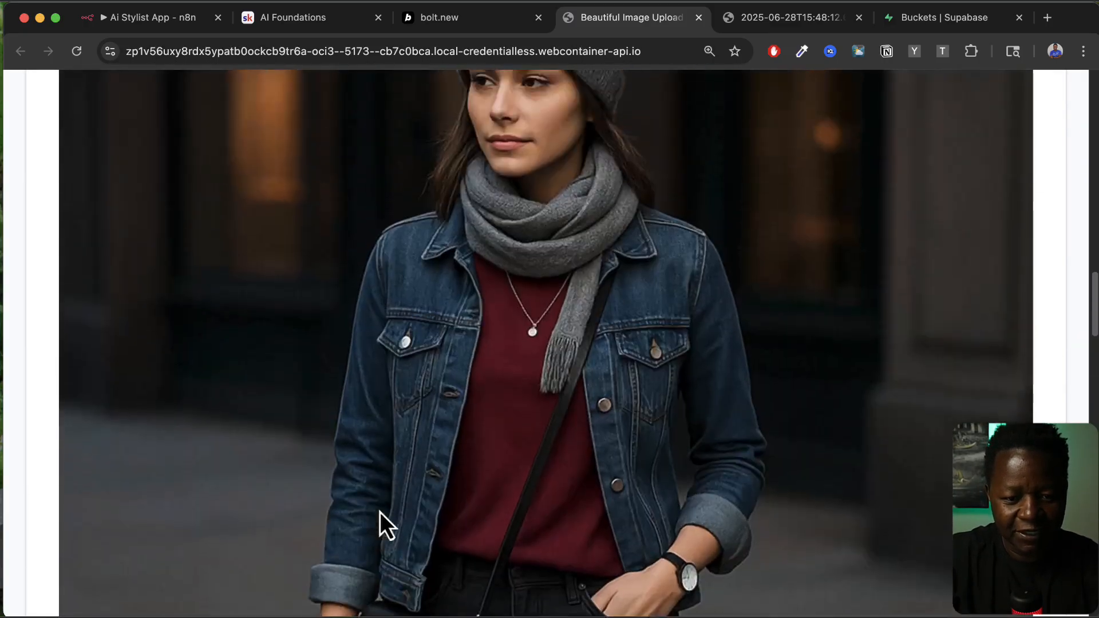
scroll(379, 510, "down", 4)
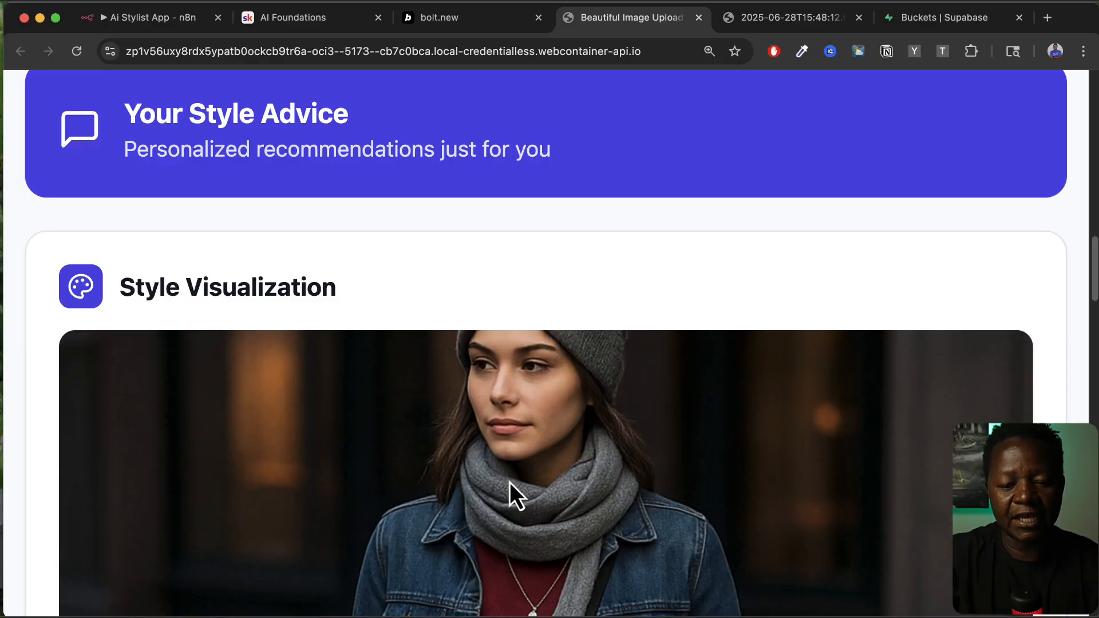
scroll(510, 482, "down", 1)
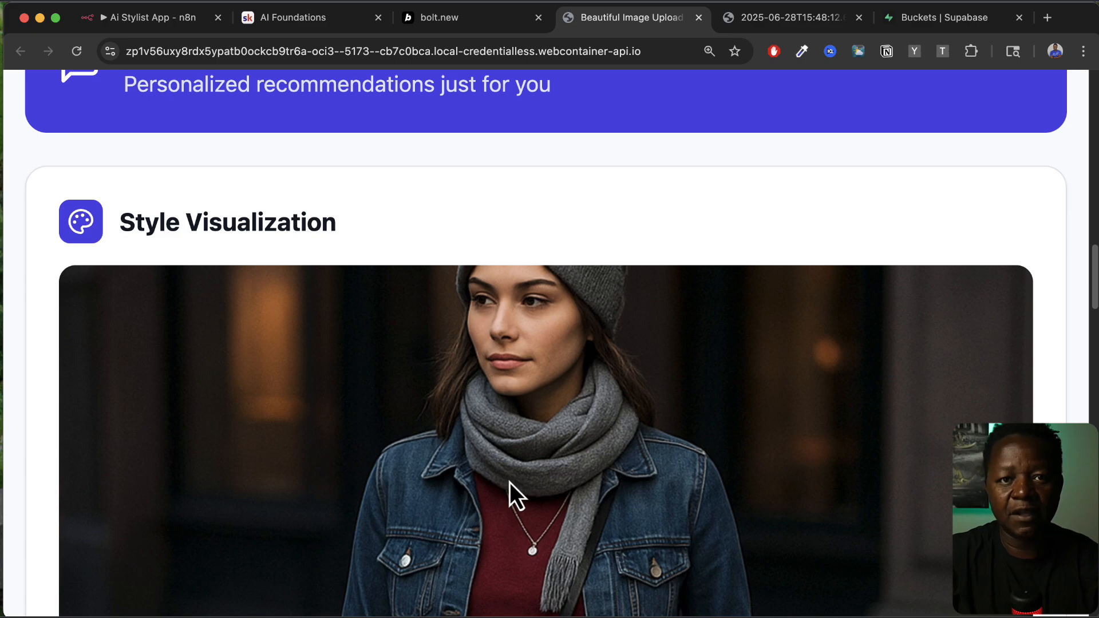
scroll(510, 483, "down", 1)
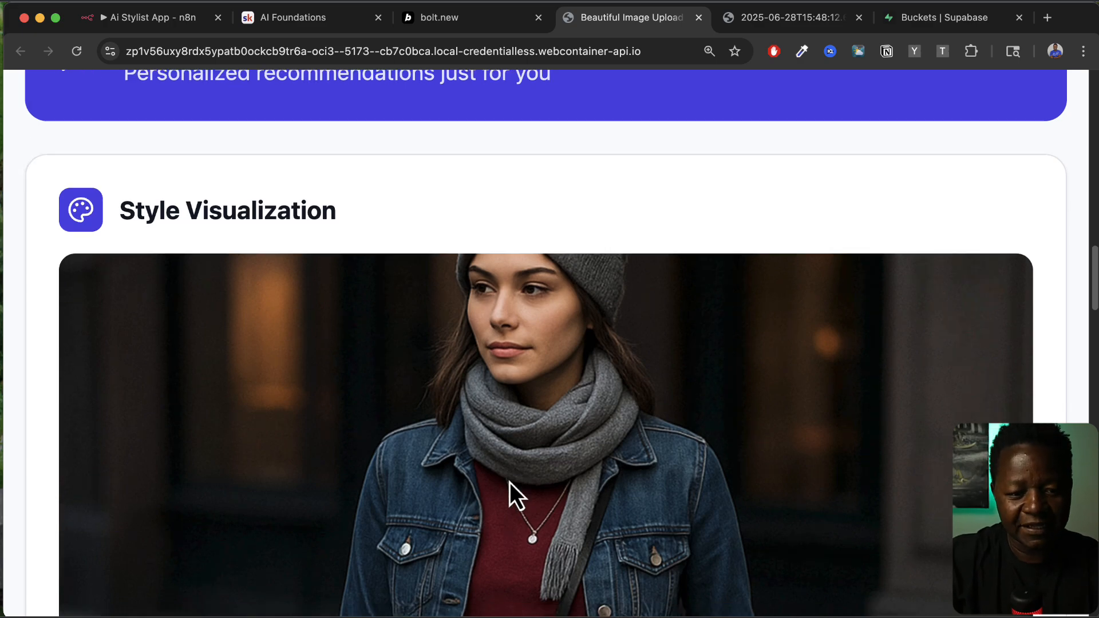
Step: Review the redesigned app page from its header through the photo upload area to the style needs field
scroll(510, 483, "up", 8)
scroll(509, 482, "up", 10)
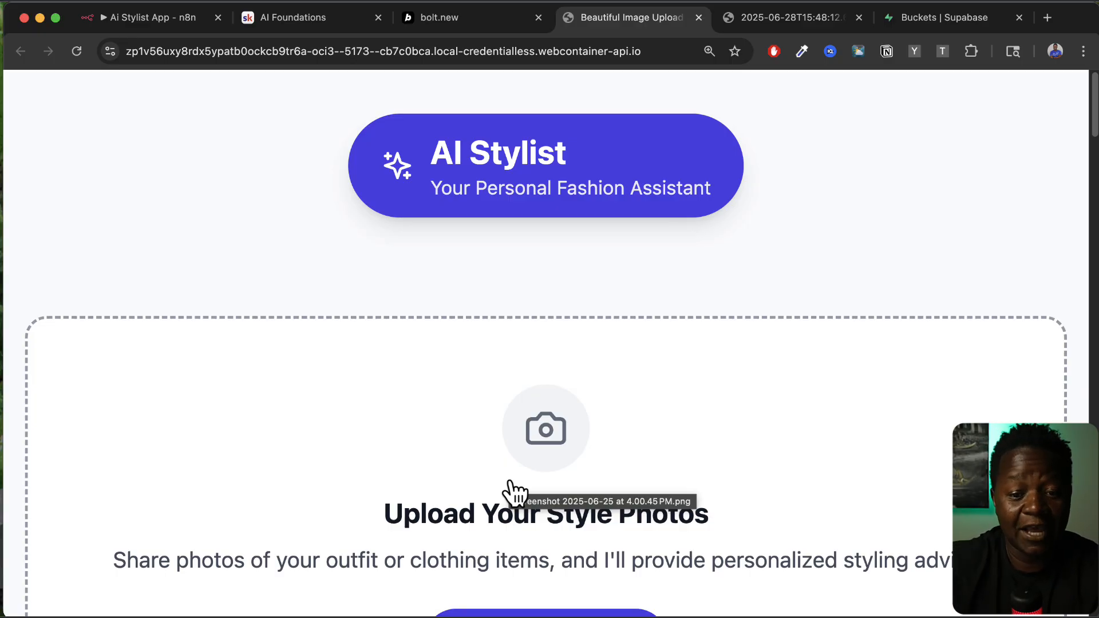
scroll(644, 401, "down", 7)
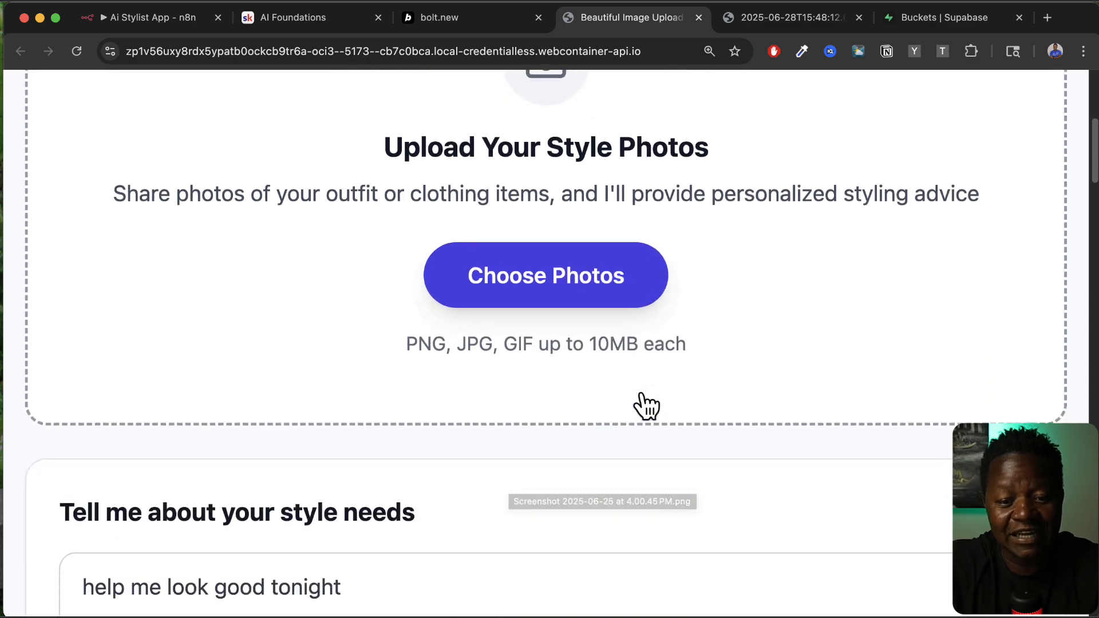
scroll(640, 393, "down", 8)
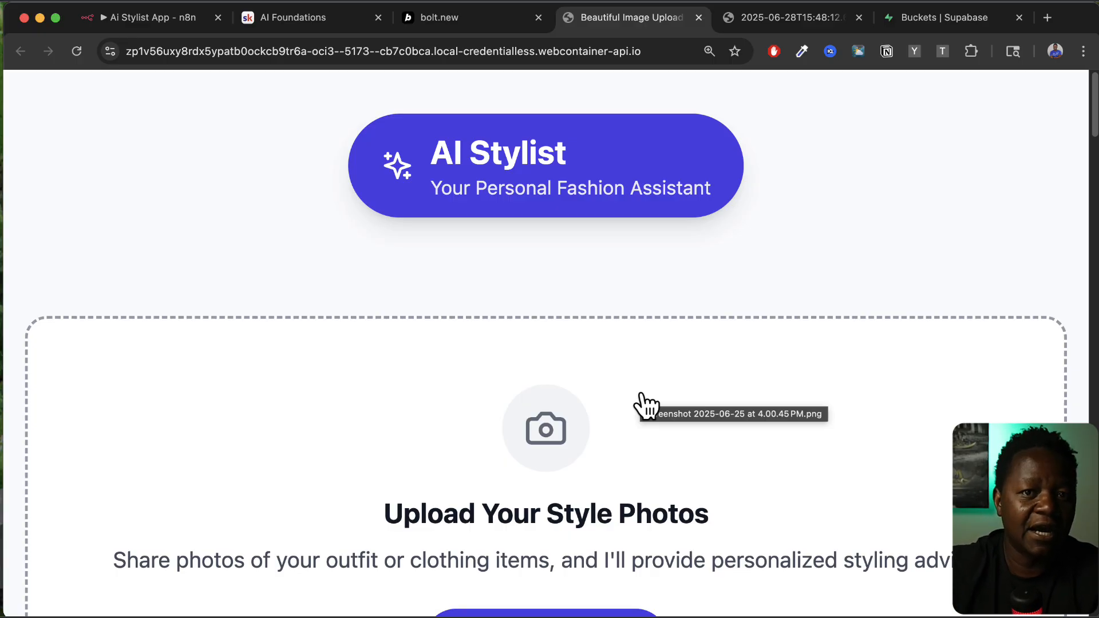
Step: Switch to the AI Foundations community on Skool and look over its Community page
left_click_drag(647, 404, 269, 20)
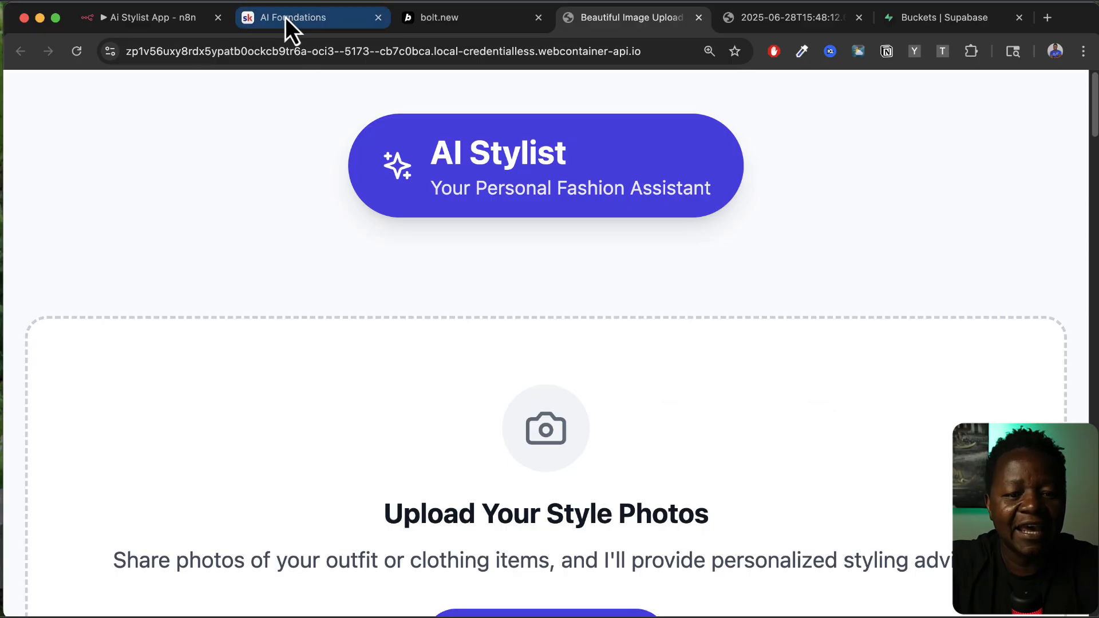
left_click(287, 18)
scroll(475, 389, "up", 1)
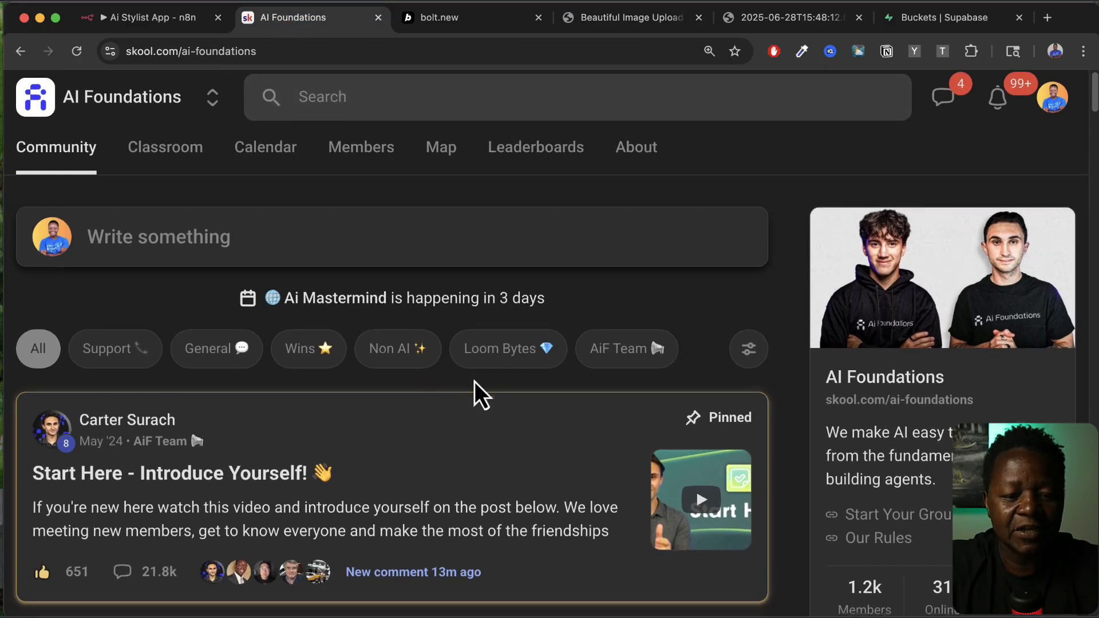
scroll(478, 407, "down", 2)
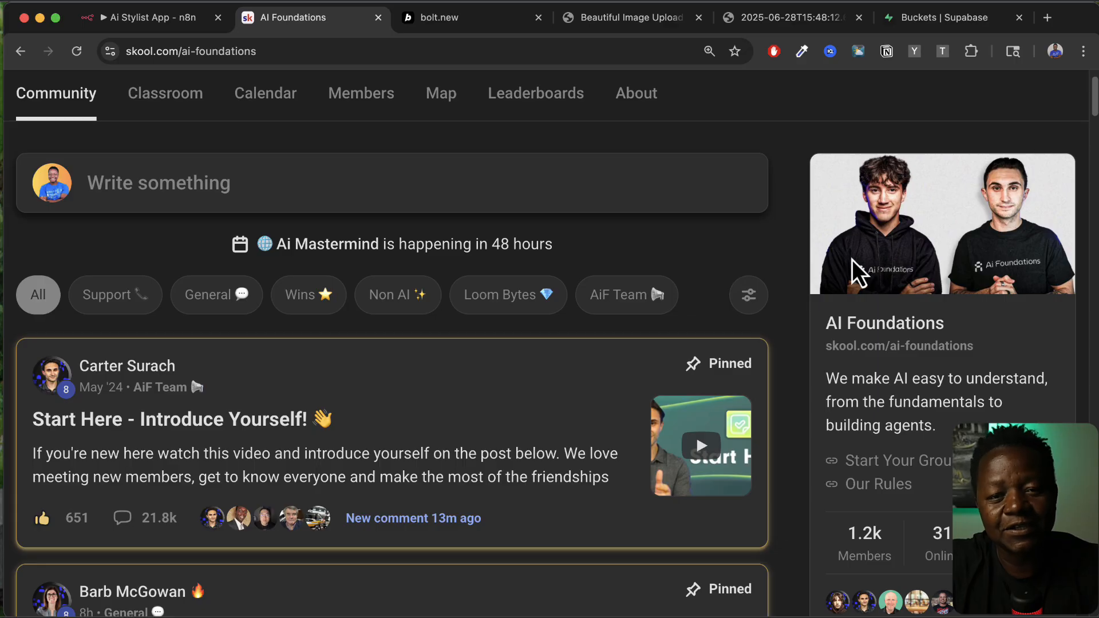
scroll(527, 486, "up", 2)
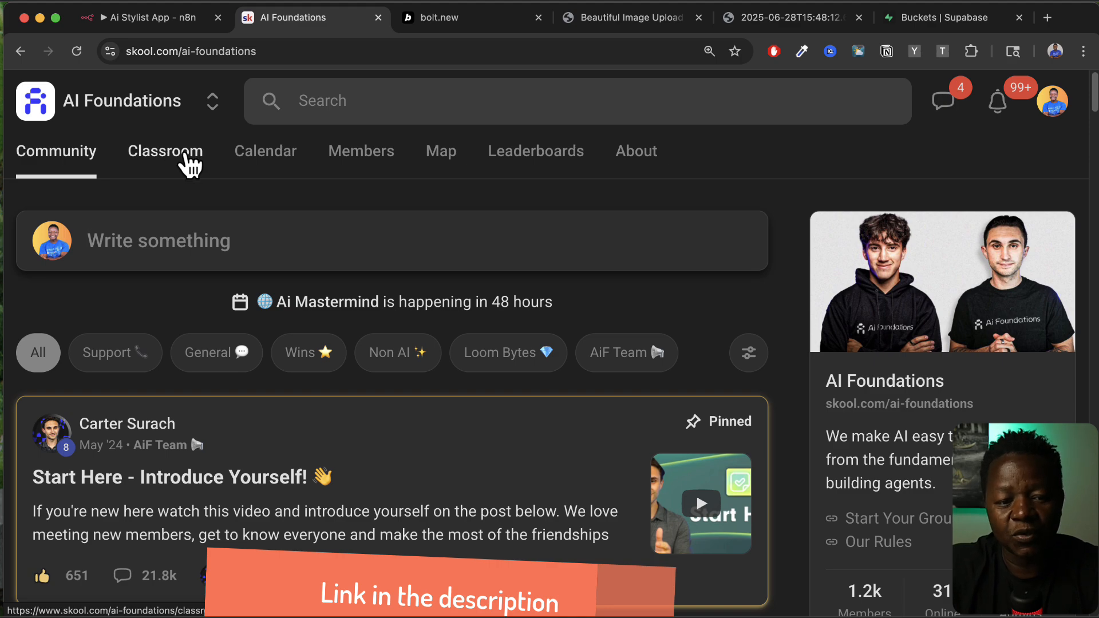
Step: Open the AI Foundations Classroom and look over its courses, including Agents to Apps and Build Agents with N8N
left_click(189, 160)
scroll(287, 372, "down", 2)
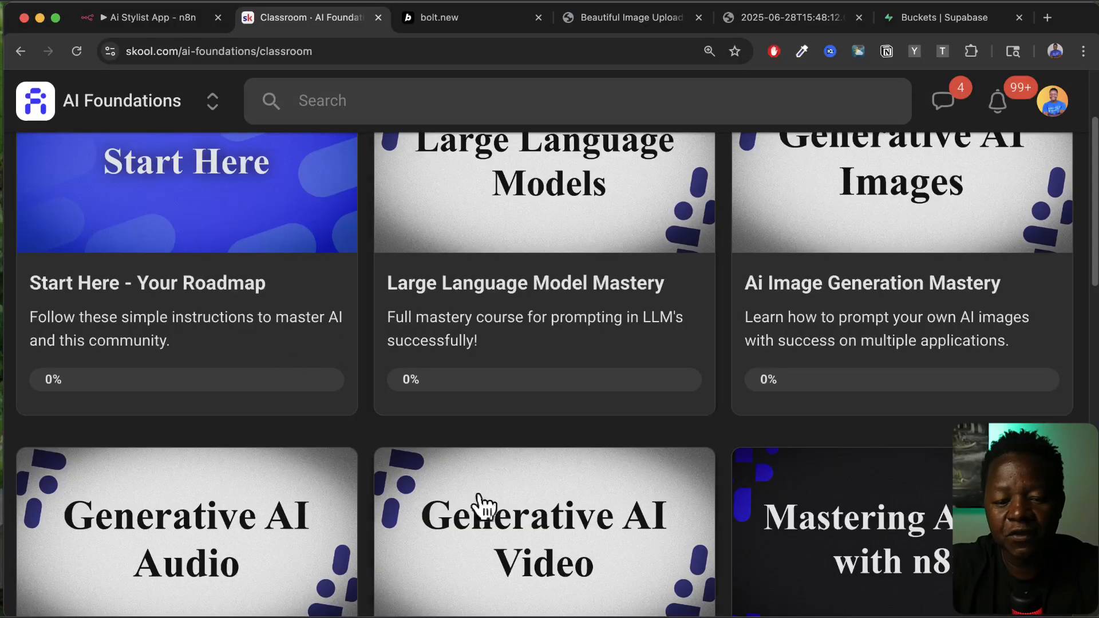
scroll(484, 507, "down", 10)
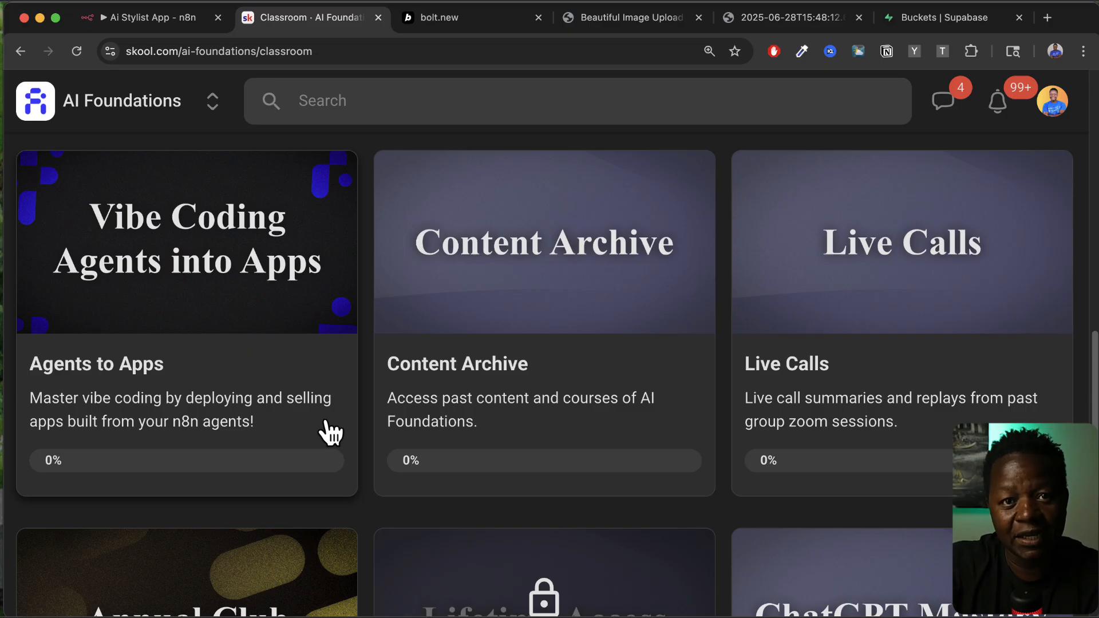
scroll(818, 300, "up", 8)
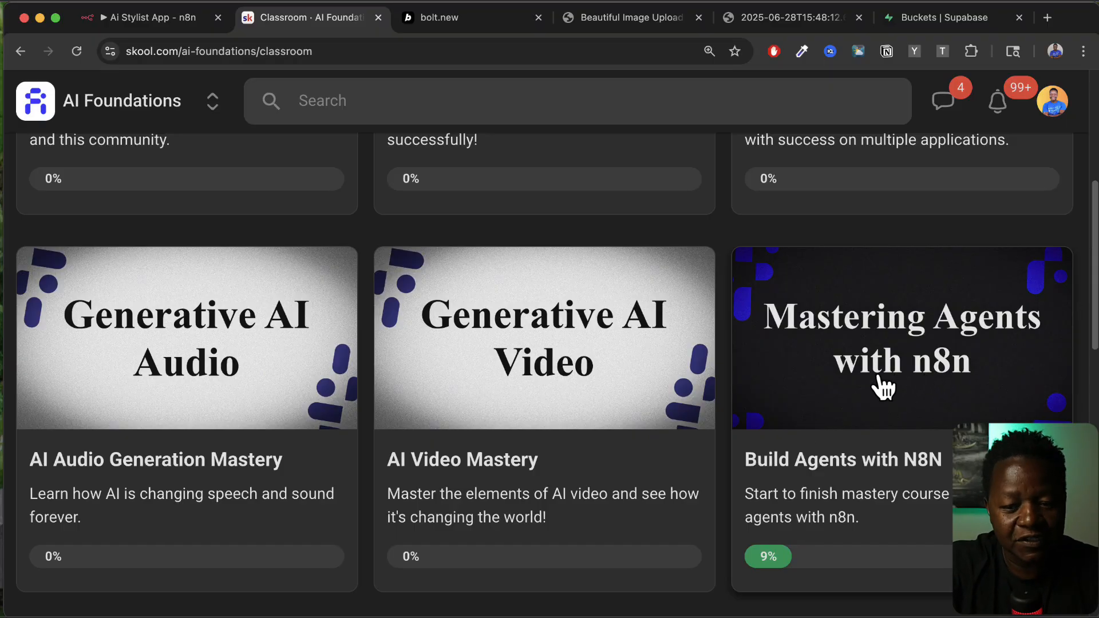
Step: Return to the AI Foundations Community feed and filter its posts to the Support category
key("super+bracketleft")
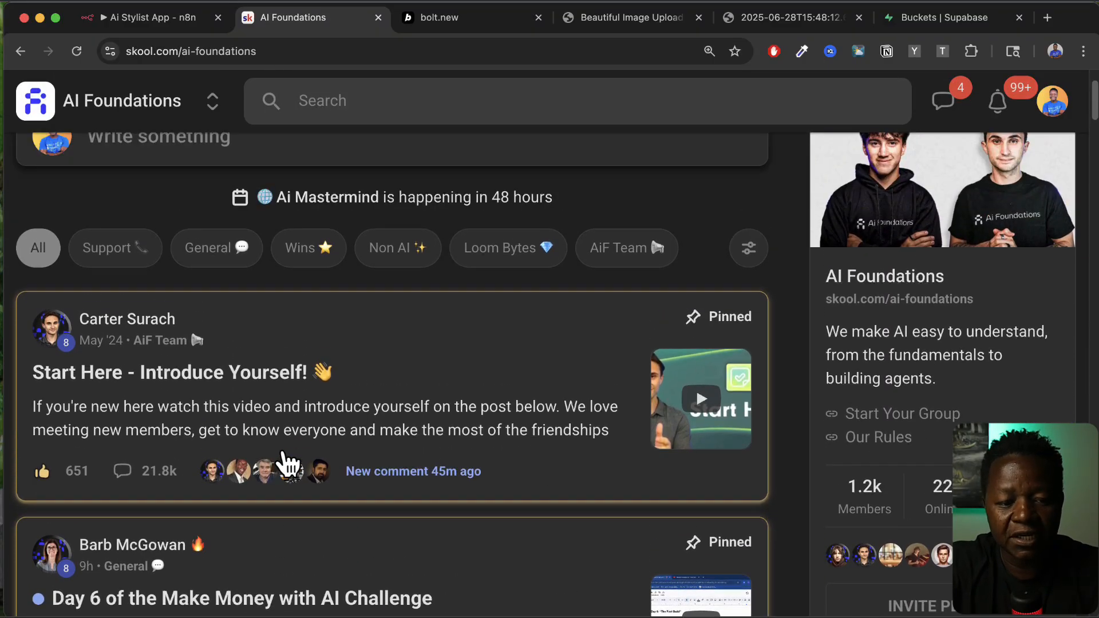
scroll(289, 463, "up", 2)
left_click(137, 358)
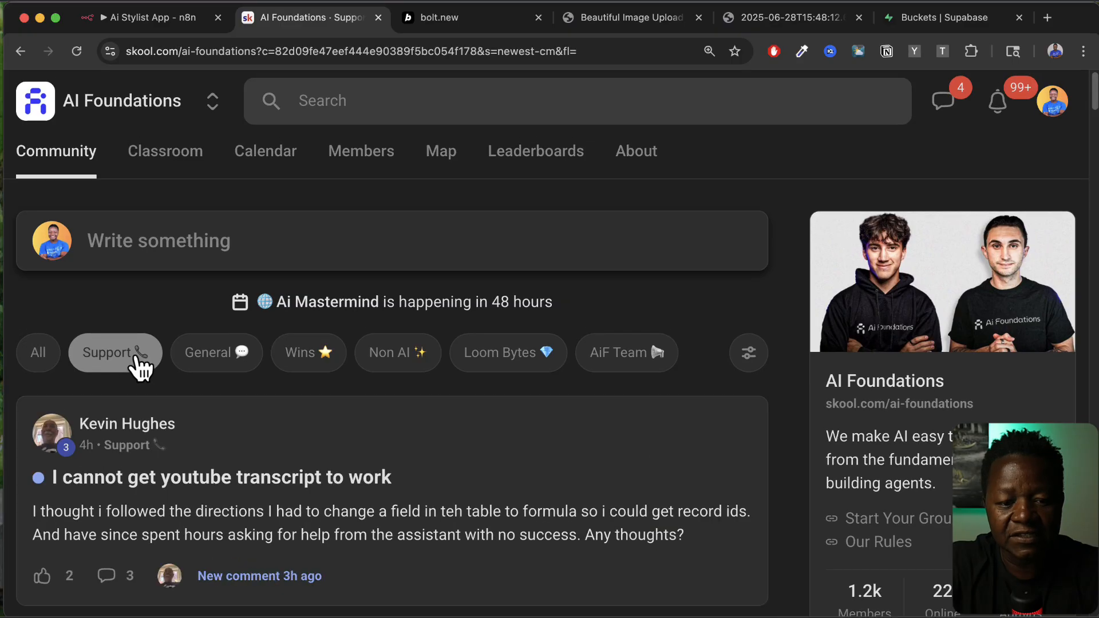
Step: Open the community Calendar and look through the June 2025 events to the end of the month
left_click(285, 156)
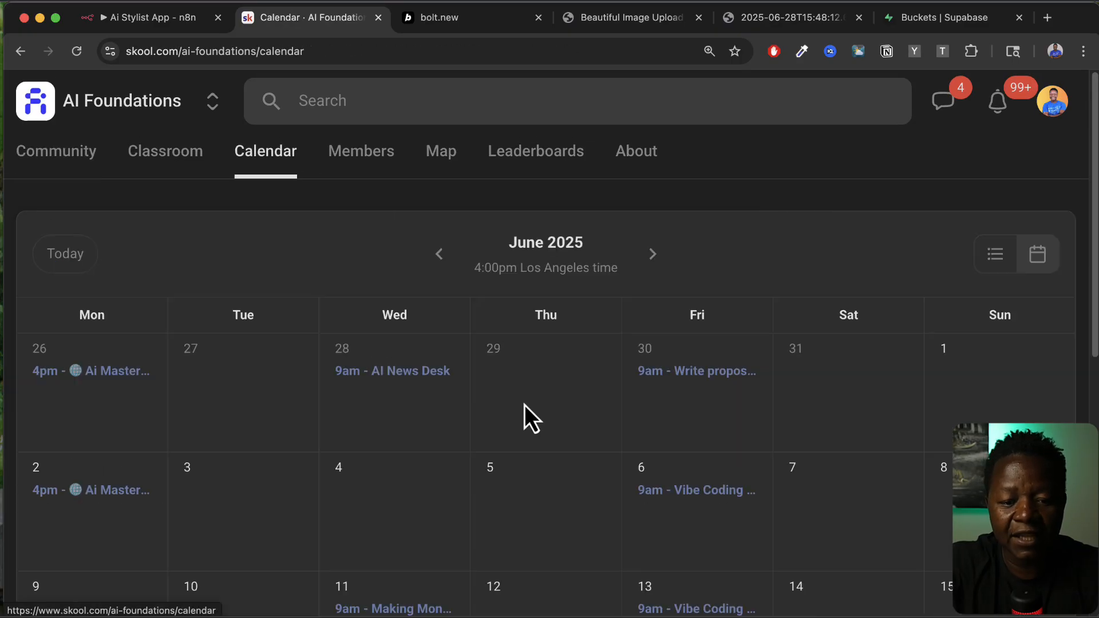
scroll(525, 404, "down", 2)
scroll(524, 405, "down", 10)
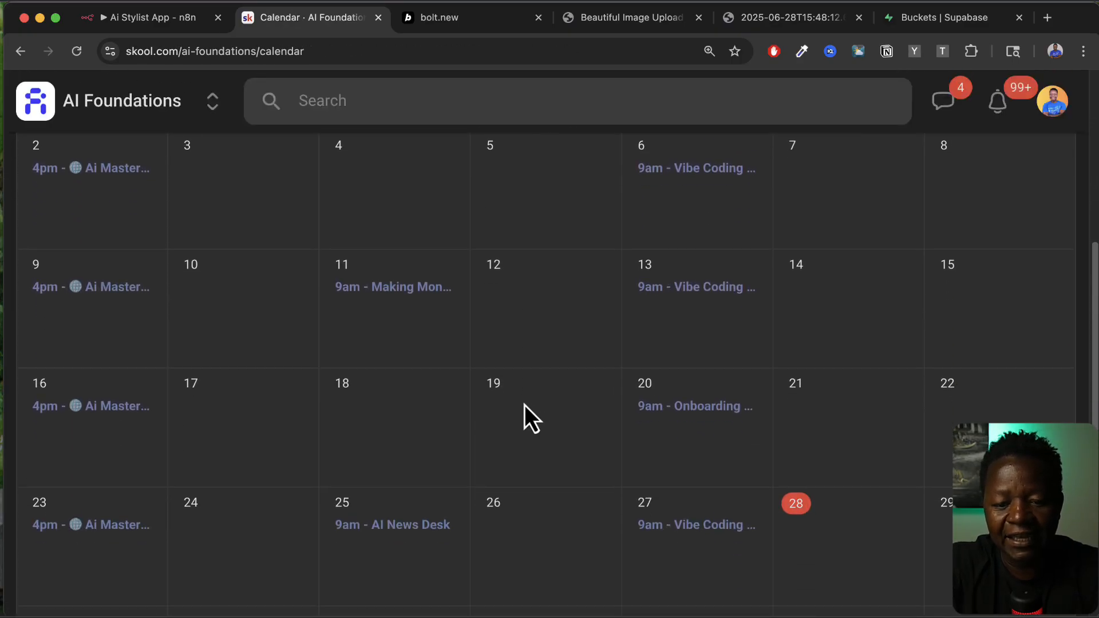
scroll(524, 404, "down", 1)
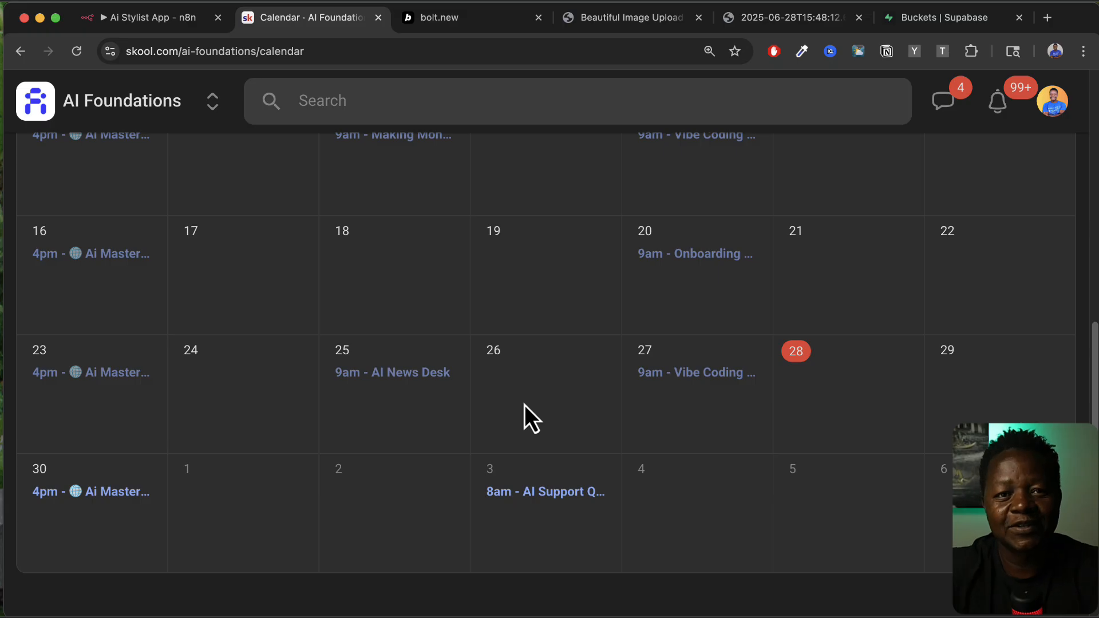